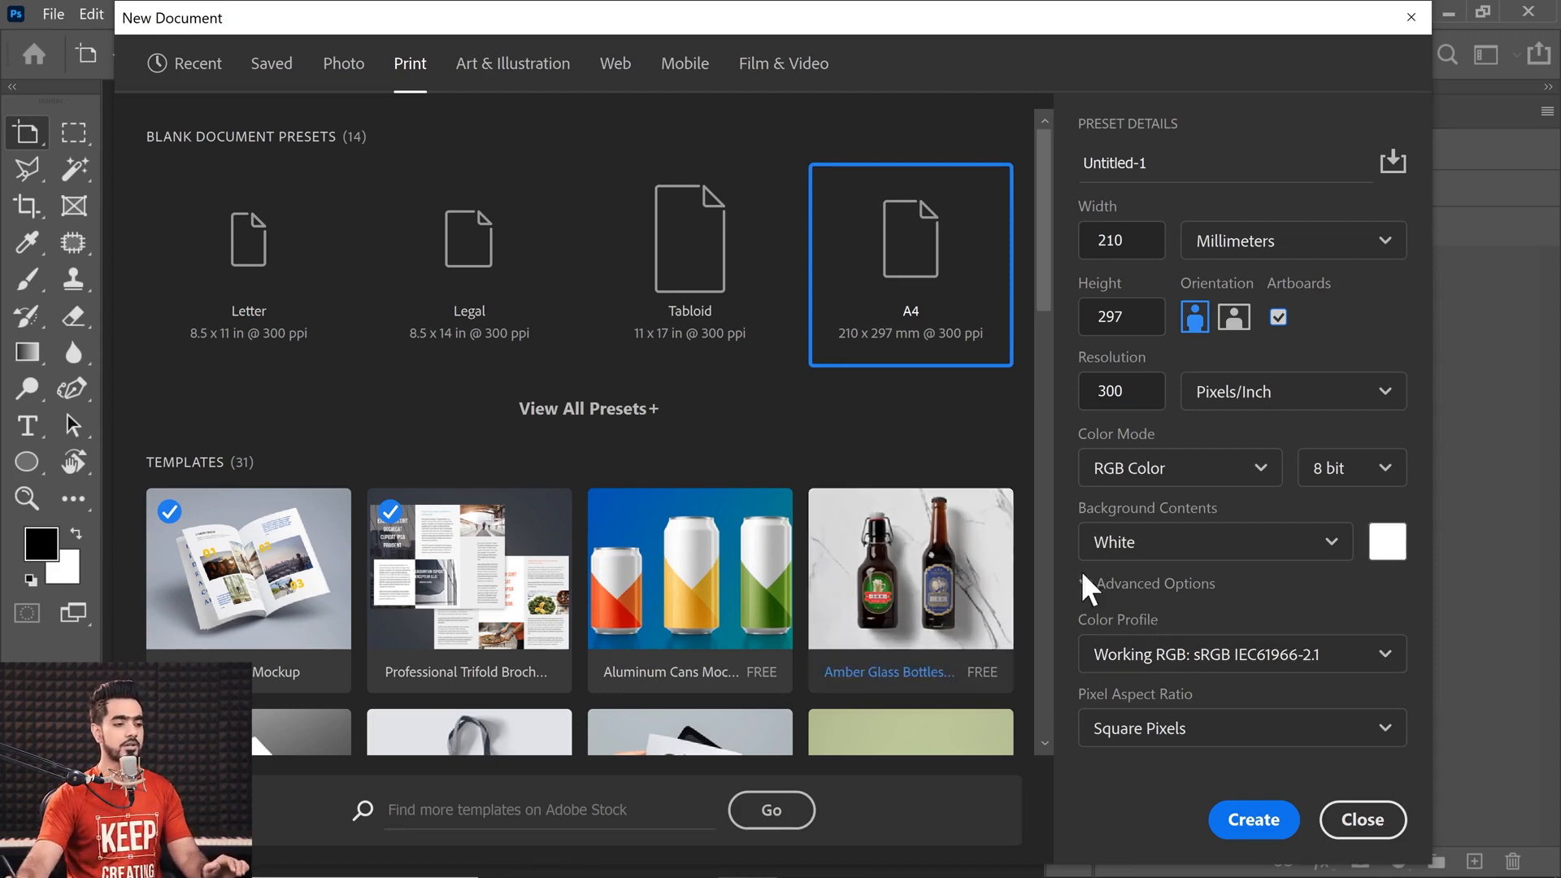
- Create an A4 portrait document at 300 ppi with artboards enabled, and add a second artboard beside the first on its right
{"action": "left_click", "coordinate": [1270, 819]}
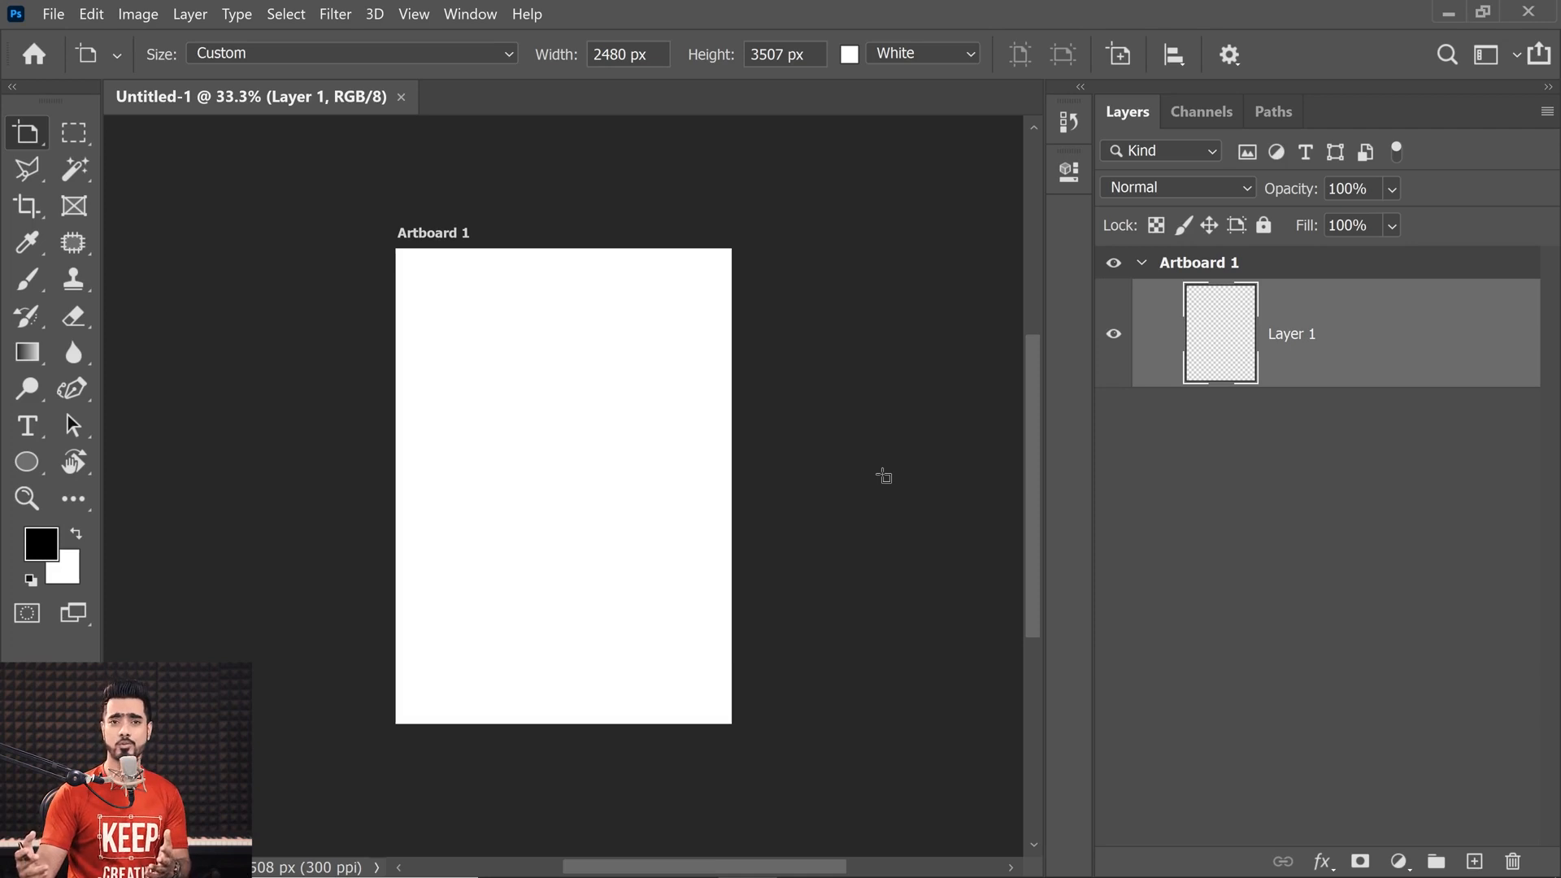
{"action": "right_click", "coordinate": [28, 137]}
{"action": "left_click", "coordinate": [109, 130]}
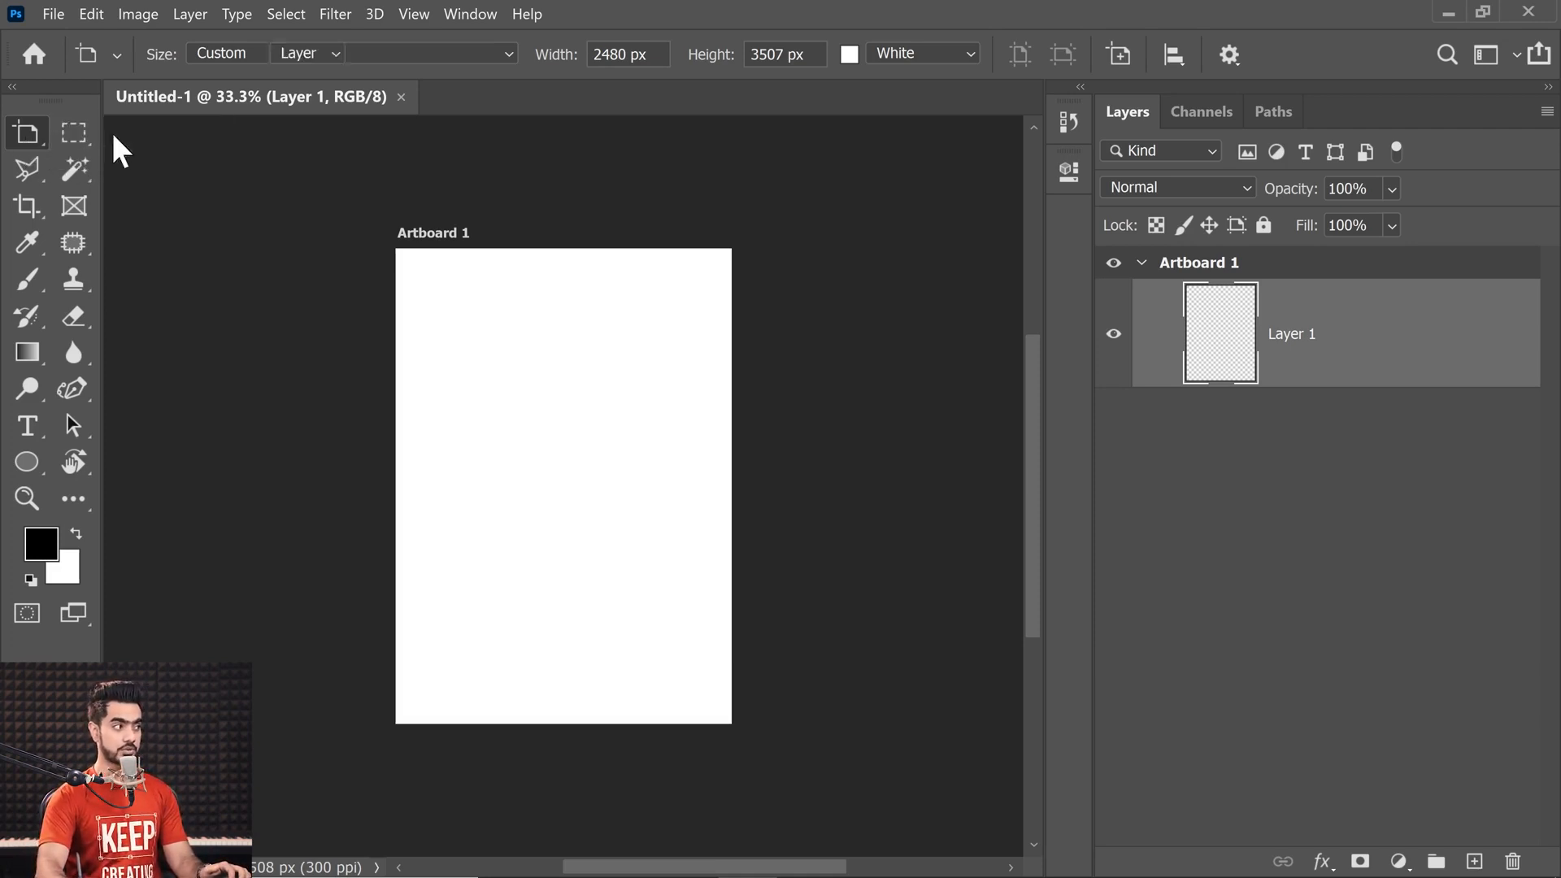
{"action": "key", "text": "shift+v"}
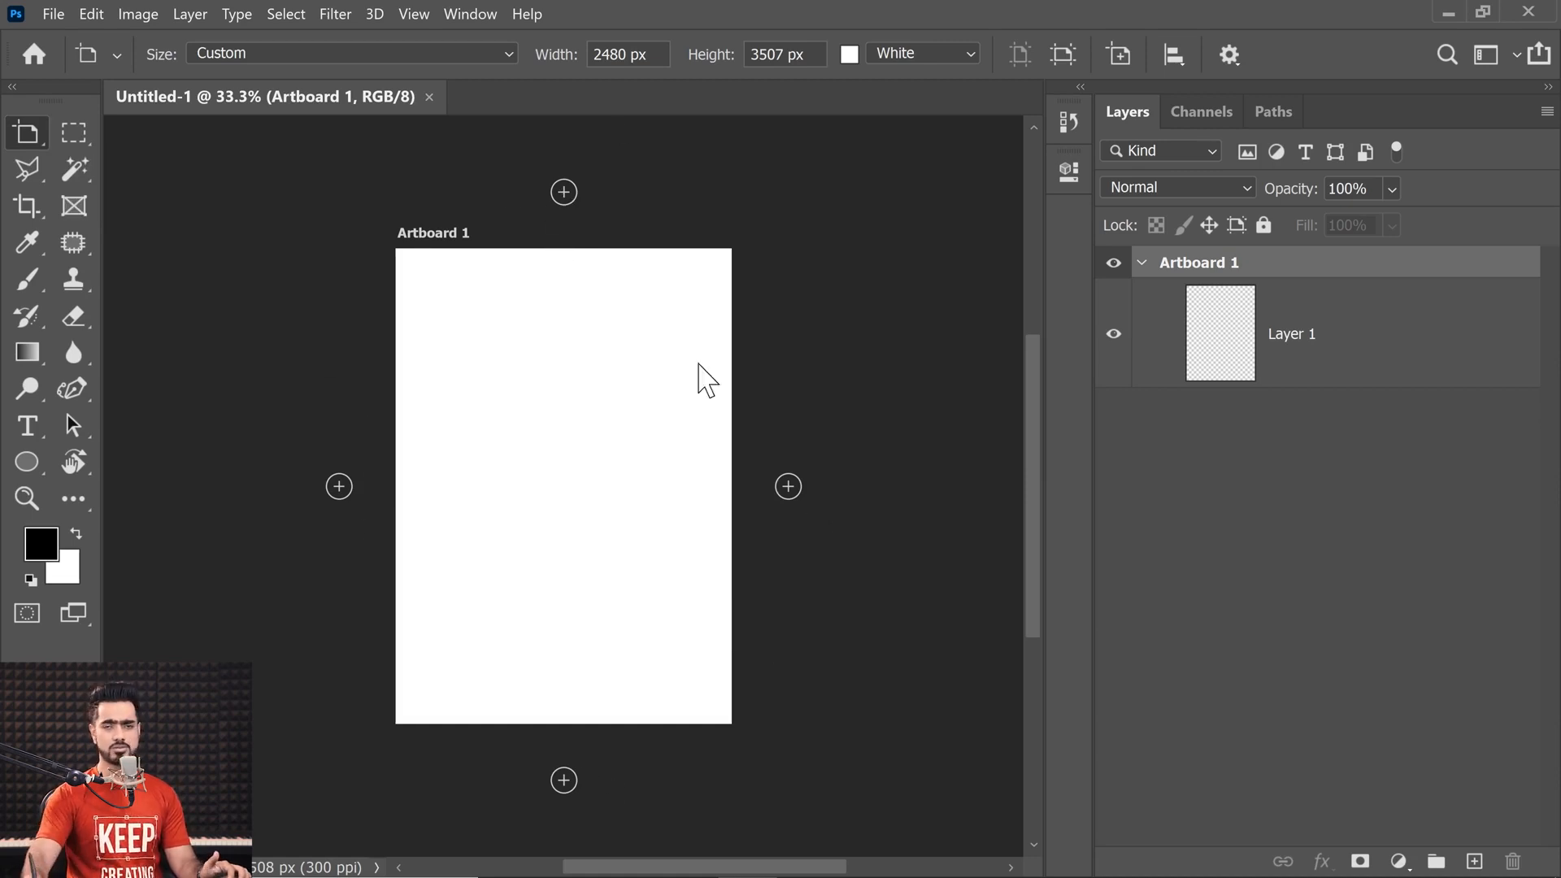
{"action": "left_click", "coordinate": [789, 488]}
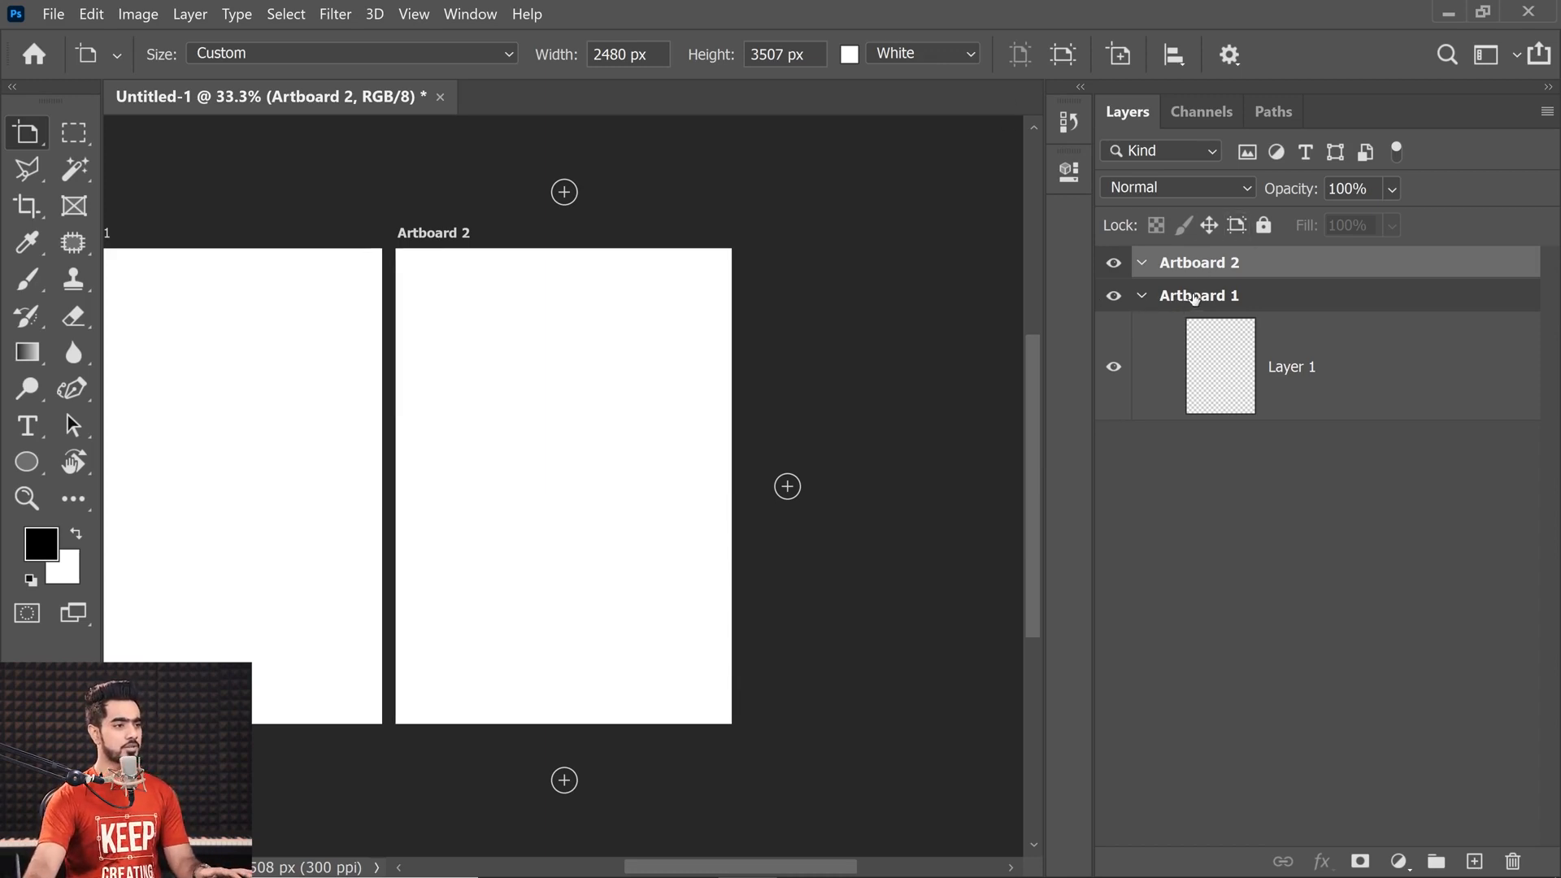
- Rename Artboard 1 as Front and Artboard 2 as Back
{"action": "scroll", "coordinate": [768, 683], "scroll_direction": "left", "scroll_amount": 3}
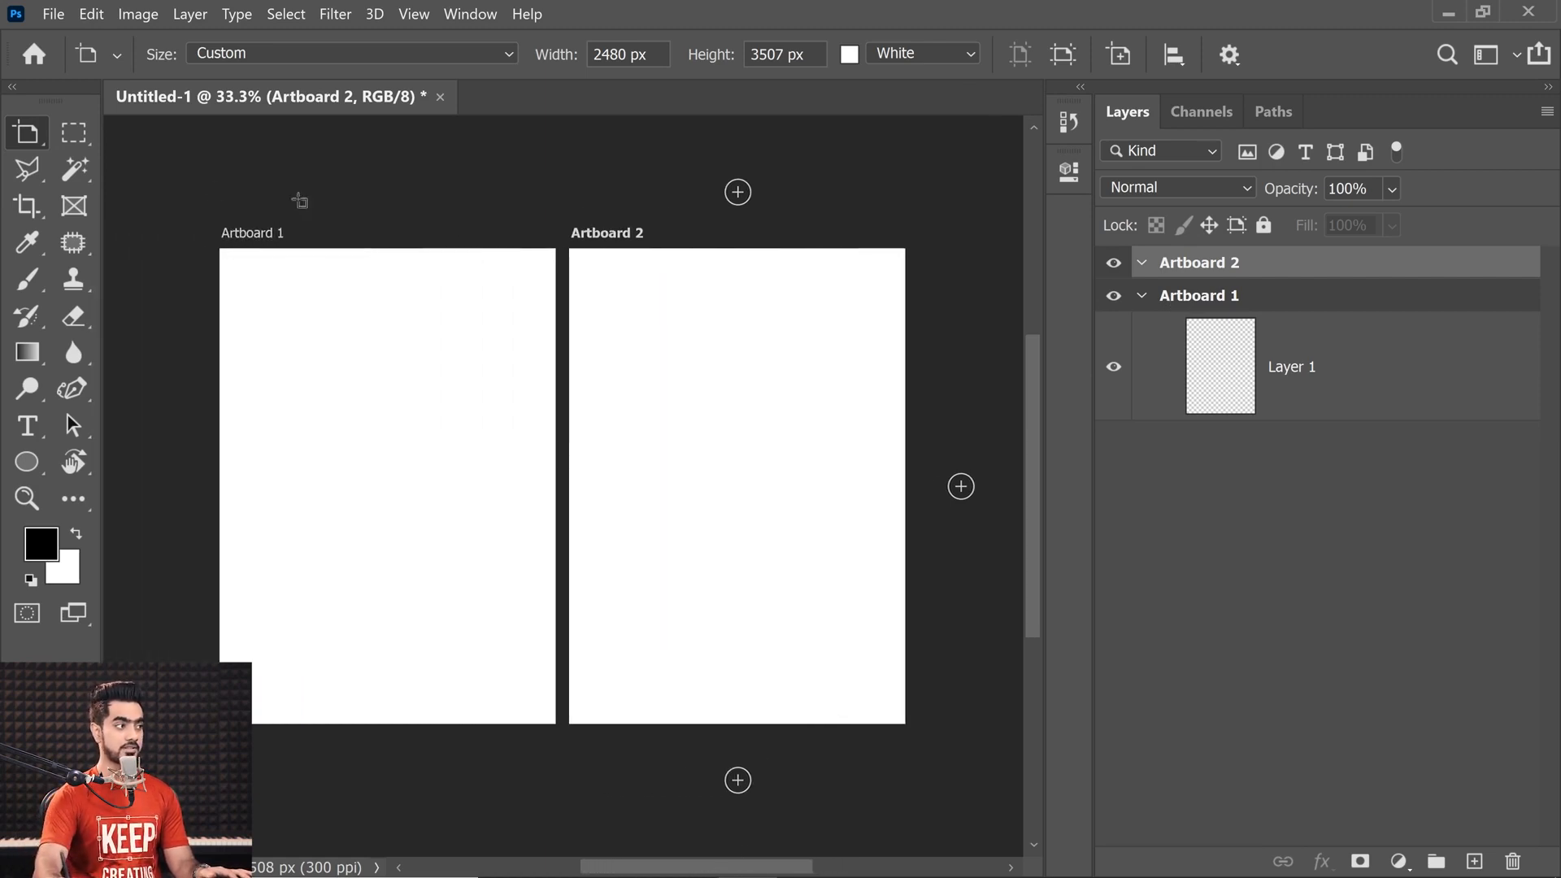
{"action": "double_click", "coordinate": [1217, 298]}
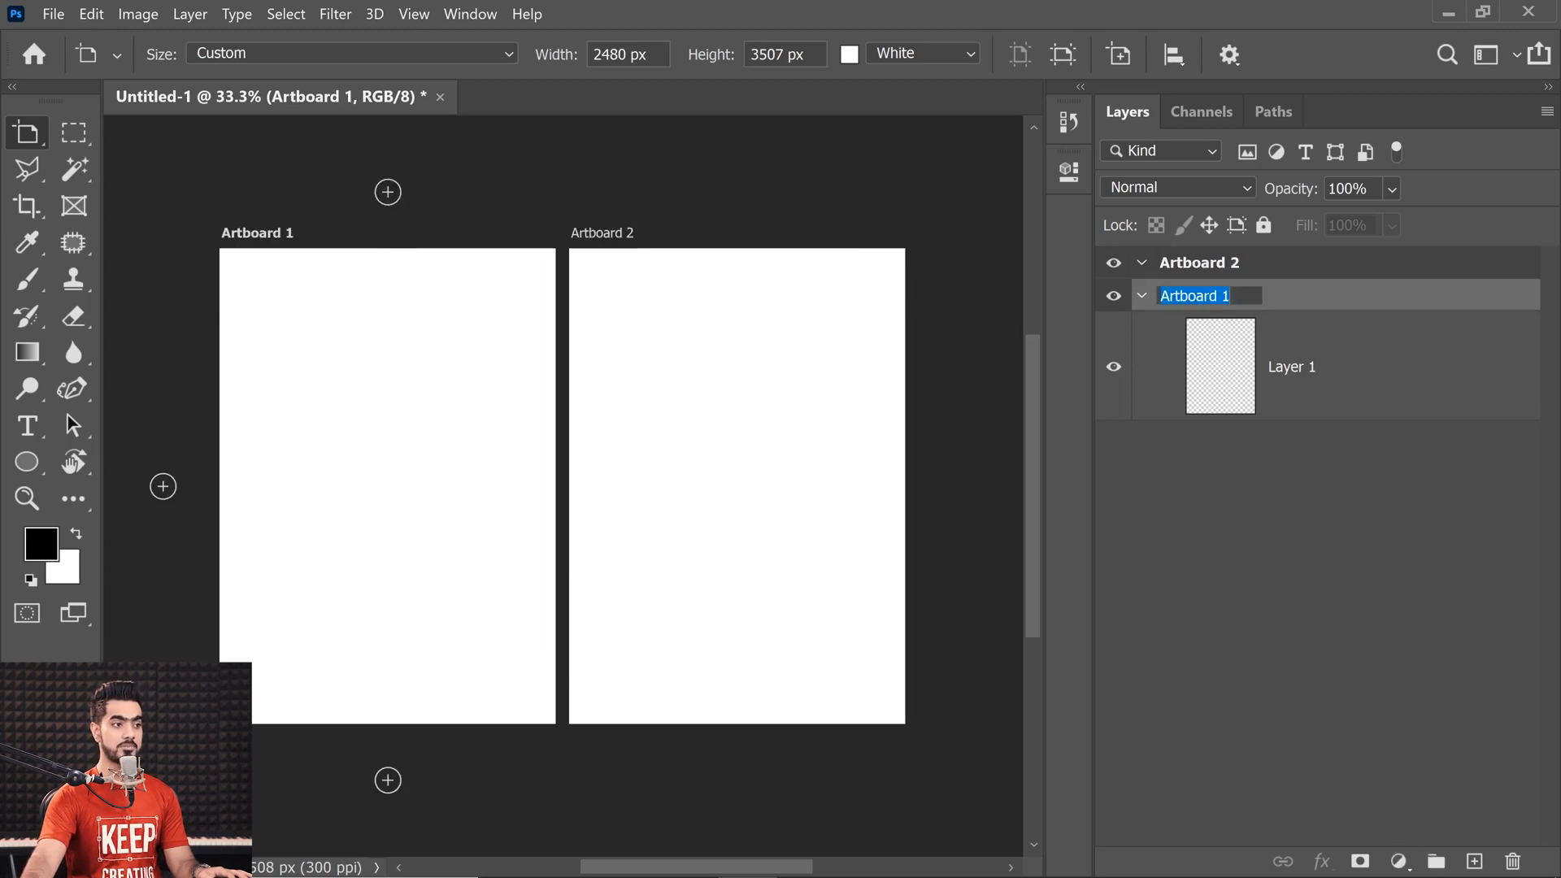
{"action": "type", "text": "Front"}
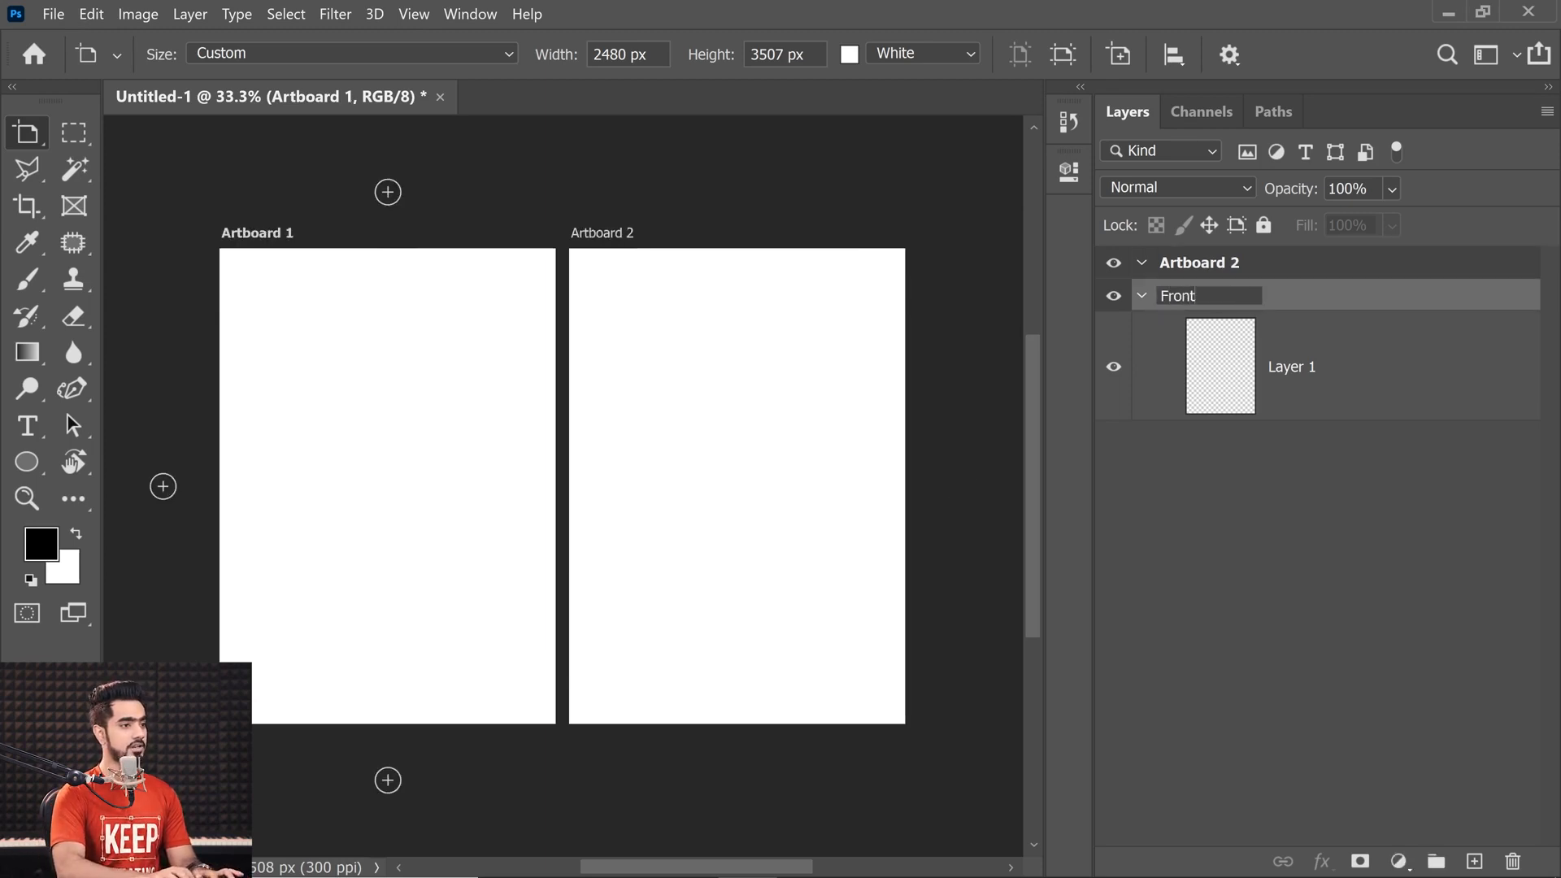
{"action": "key", "text": "Return"}
{"action": "double_click", "coordinate": [1209, 275]}
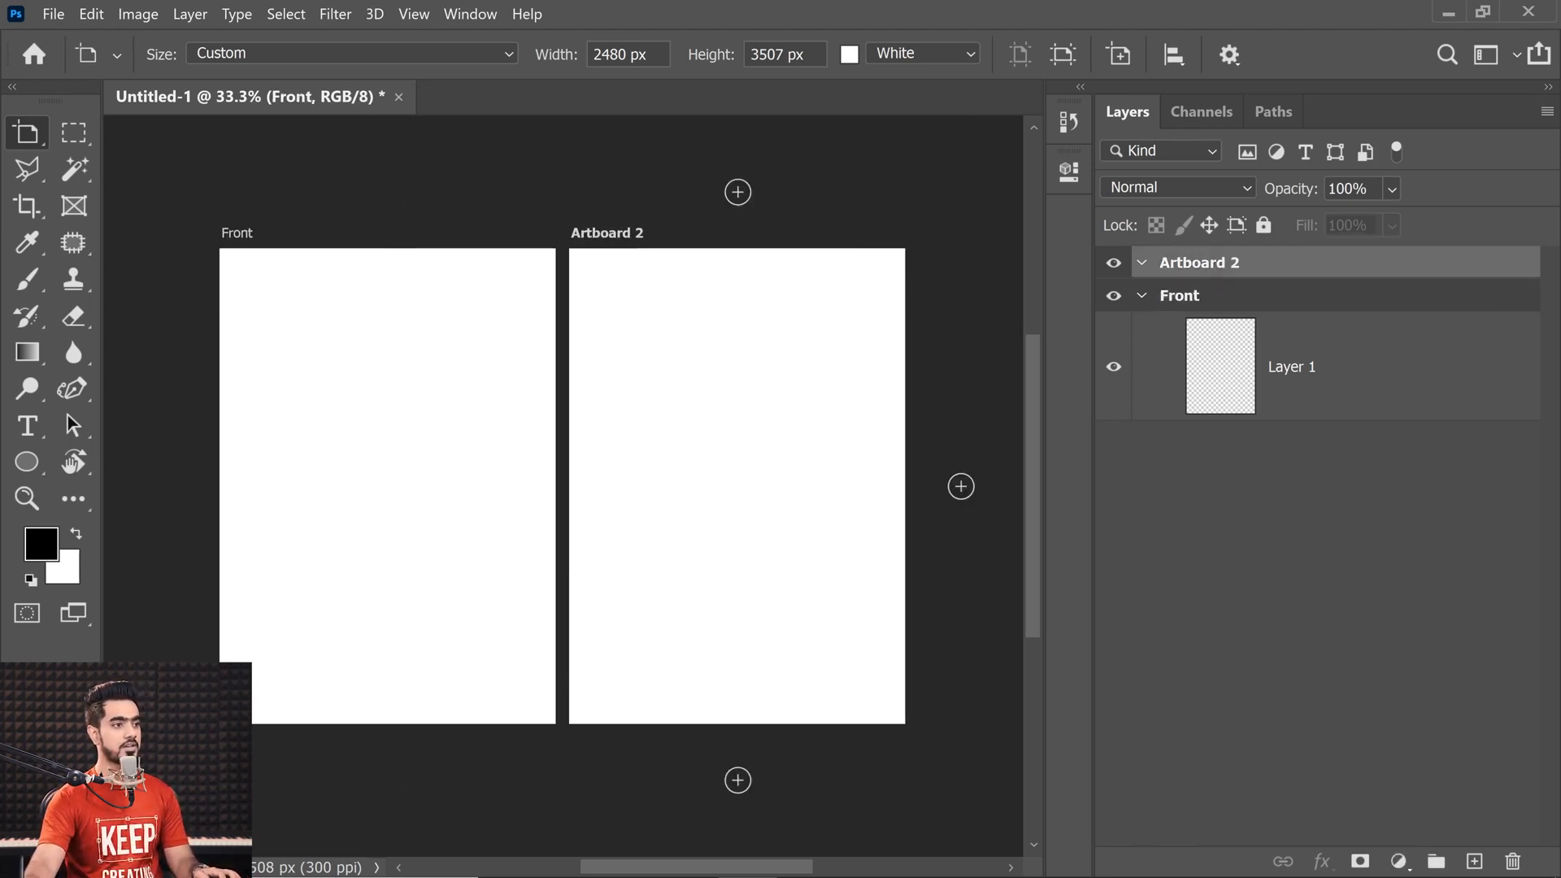
{"action": "type", "text": "Back"}
{"action": "key", "text": "Return"}
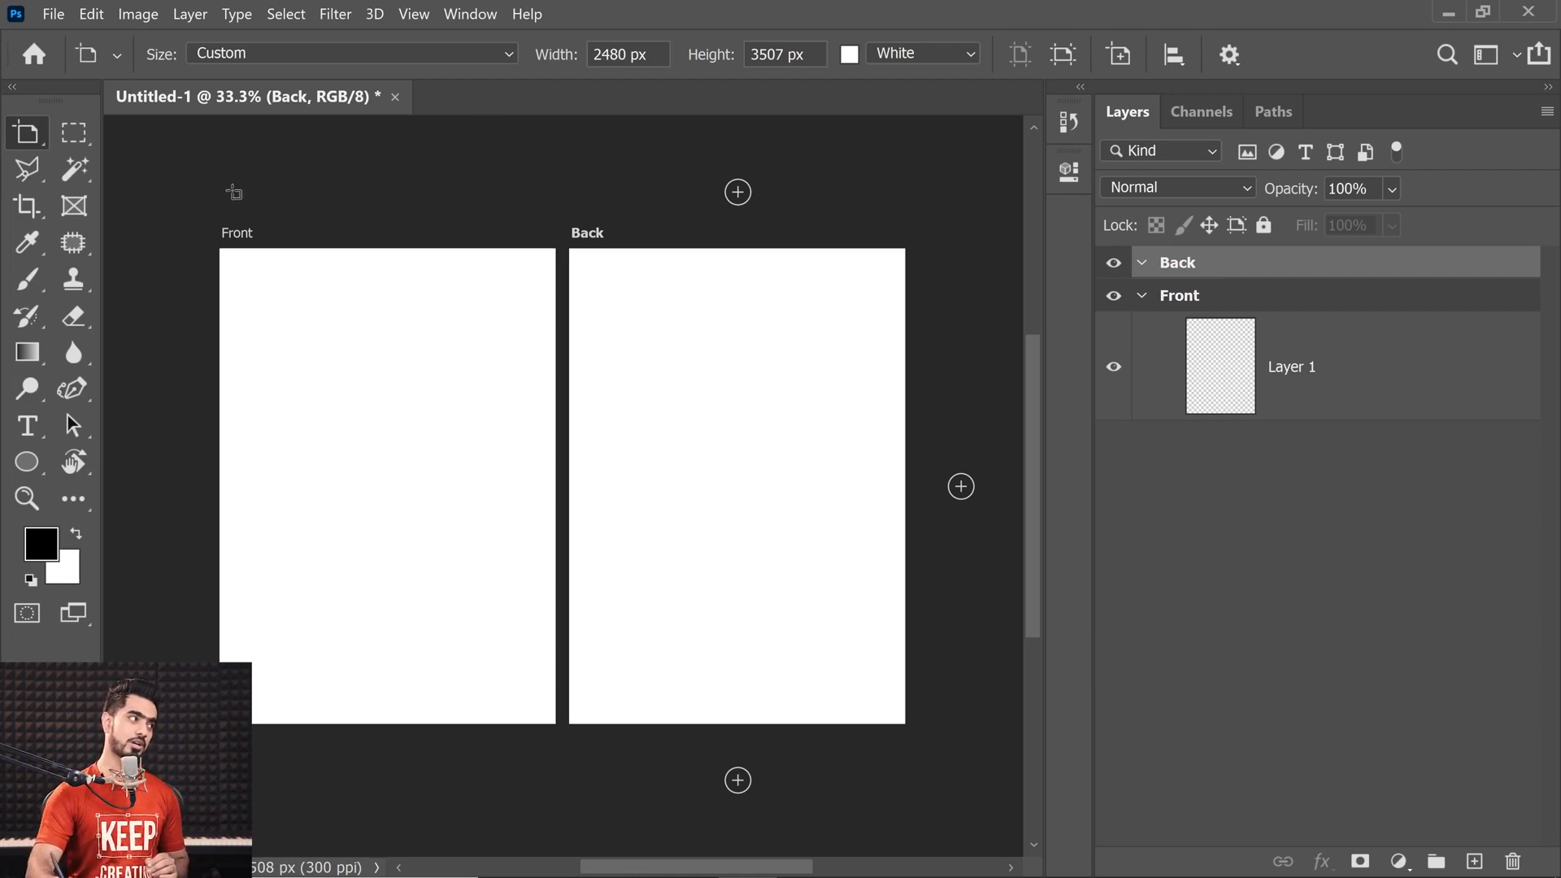
- Draw a narrow artboard of about 1395 × 3507 px to the right of the Back artboard with the Artboard Tool
{"action": "right_click", "coordinate": [39, 150]}
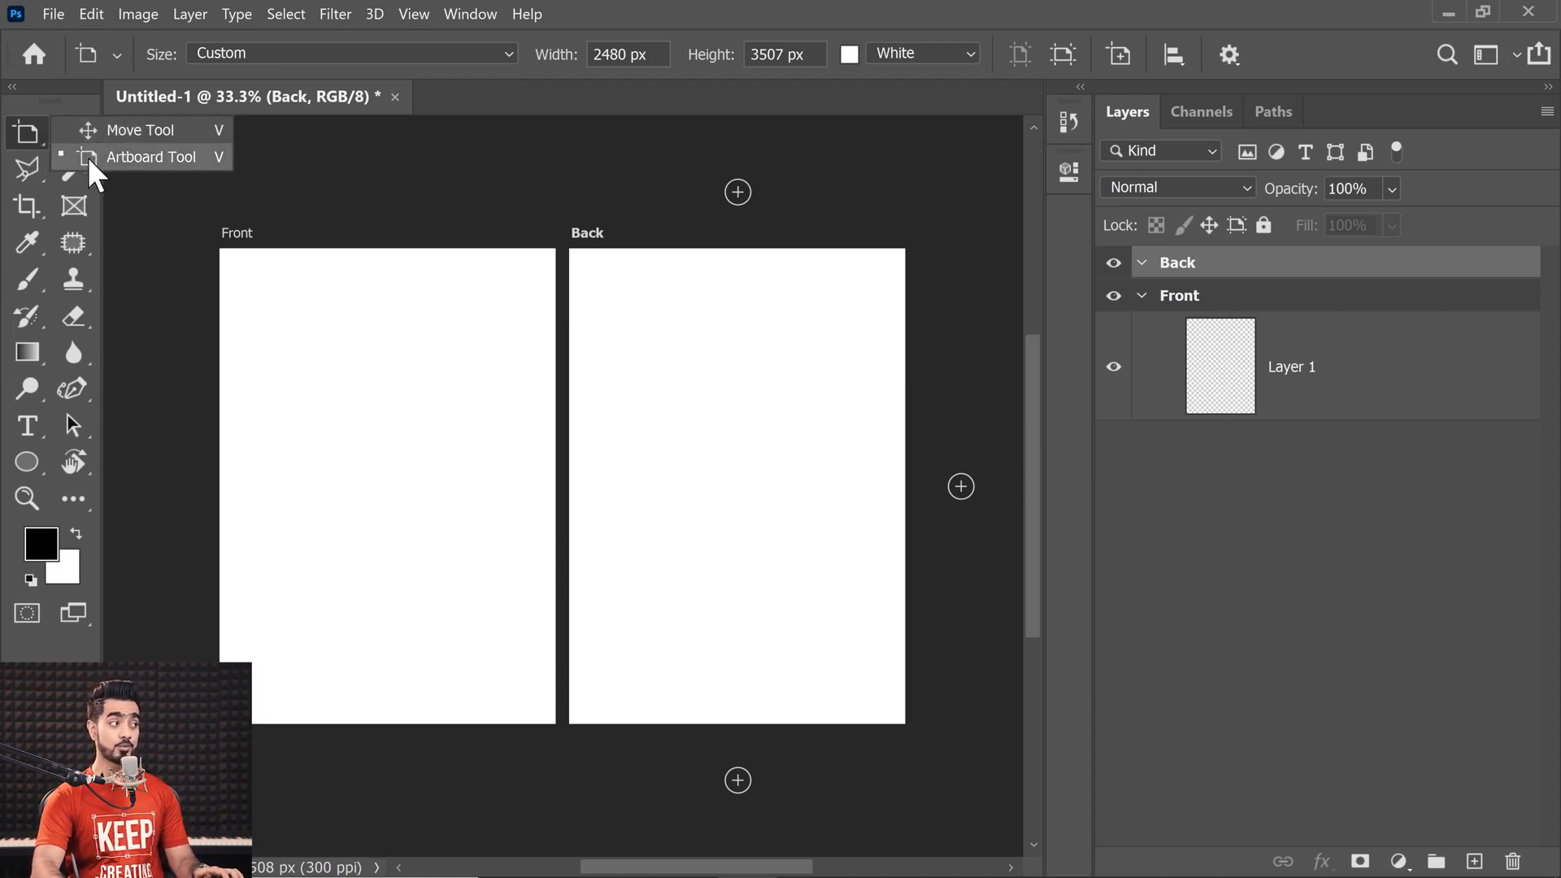
{"action": "left_click", "coordinate": [87, 157]}
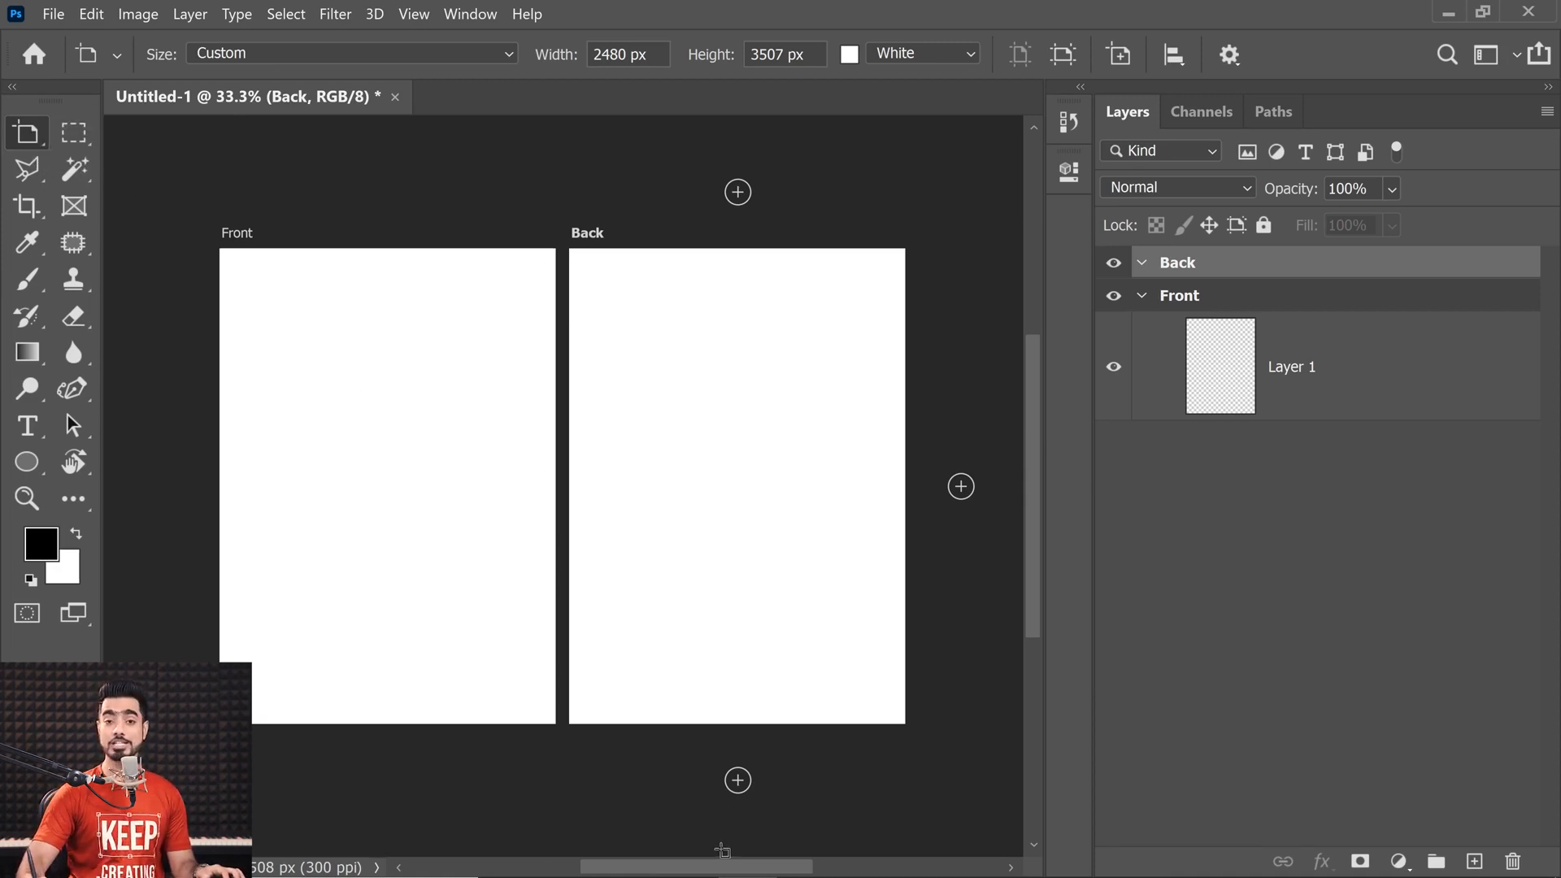
{"action": "left_click_drag", "start_coordinate": [752, 867], "coordinate": [835, 846]}
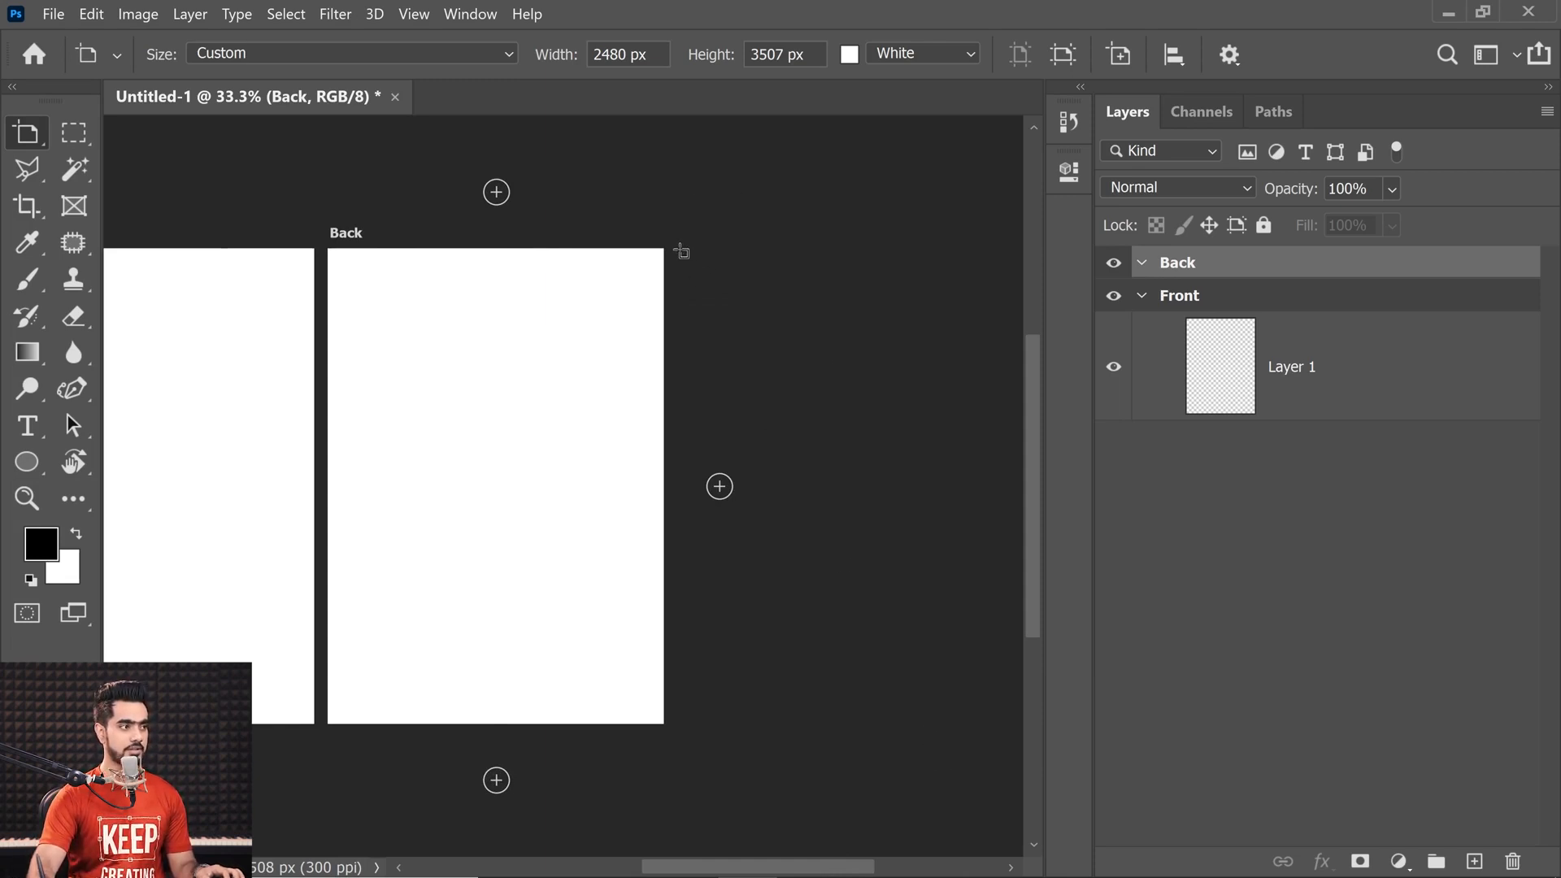
{"action": "left_click_drag", "start_coordinate": [681, 250], "coordinate": [869, 721]}
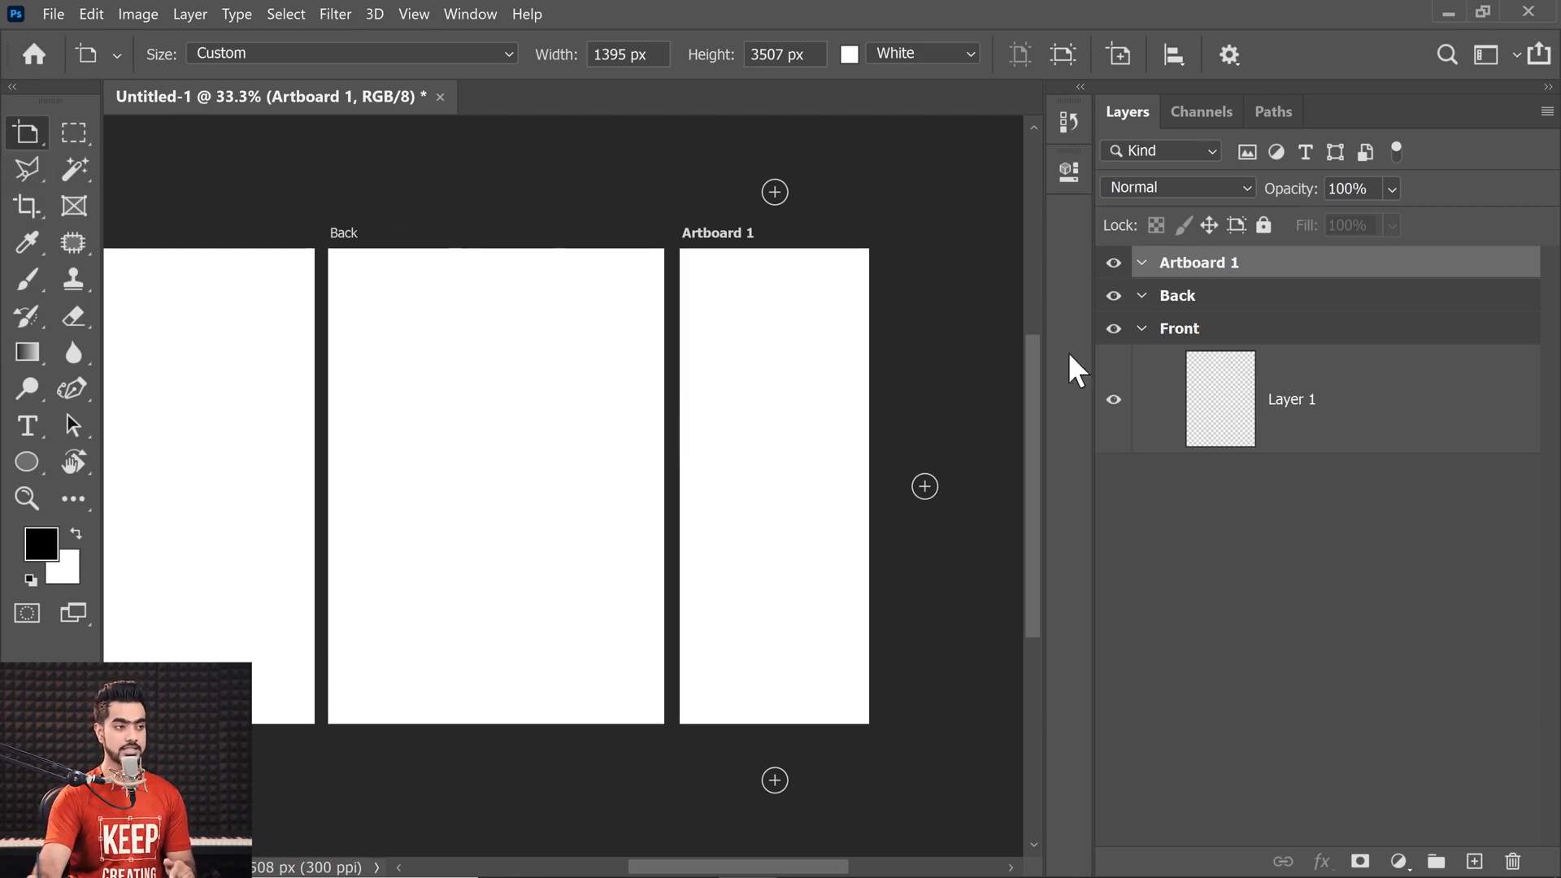
- Rename the narrow artboard next to Back as Insert
{"action": "left_click", "coordinate": [1193, 340]}
{"action": "left_click", "coordinate": [1190, 301]}
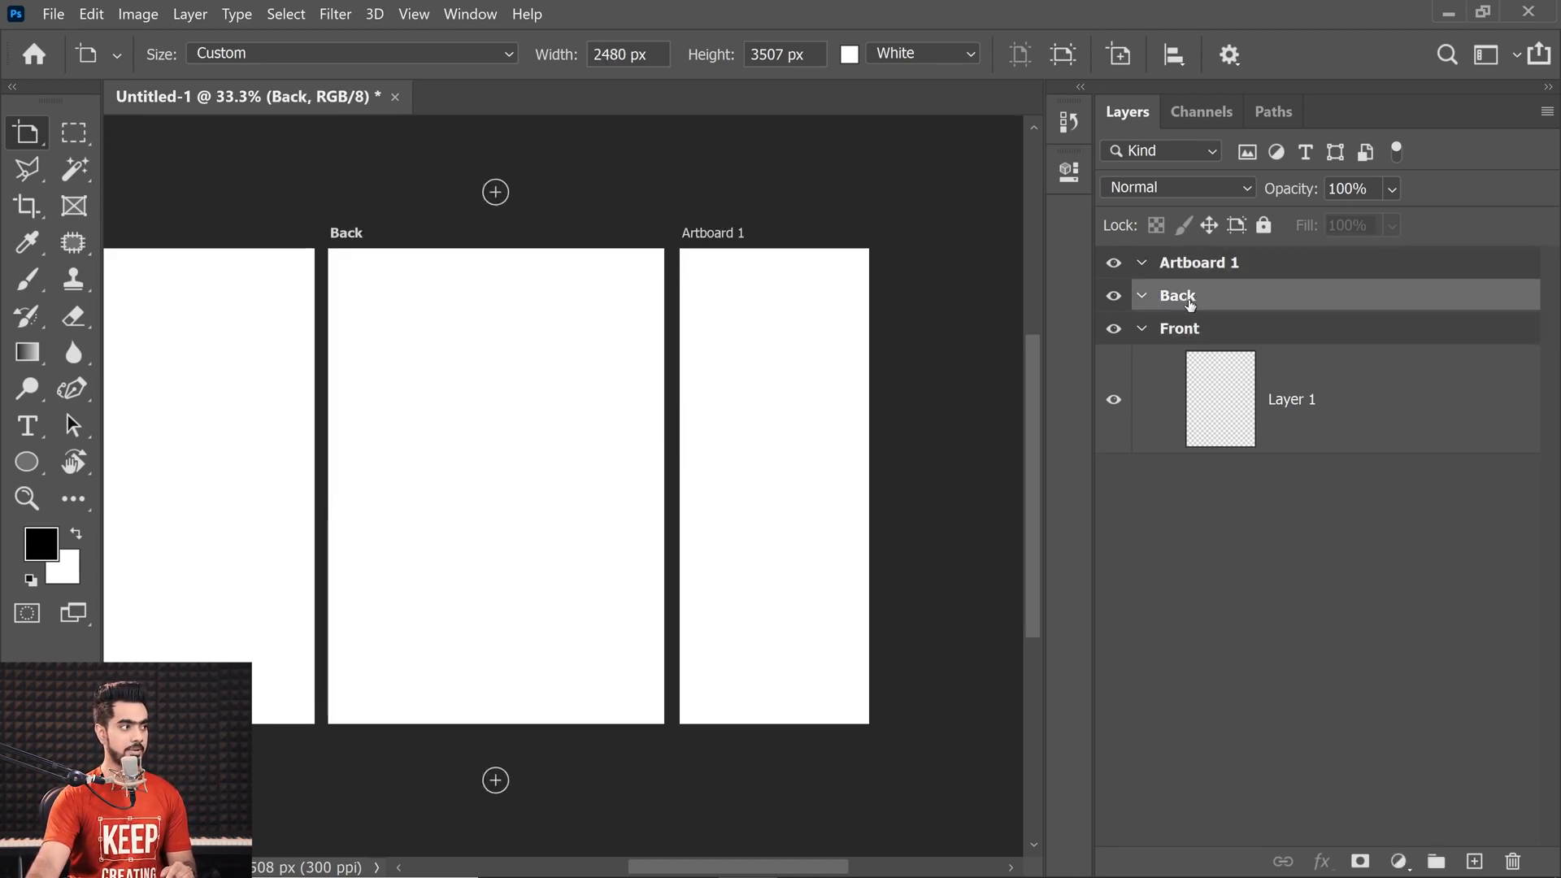
{"action": "double_click", "coordinate": [1199, 268]}
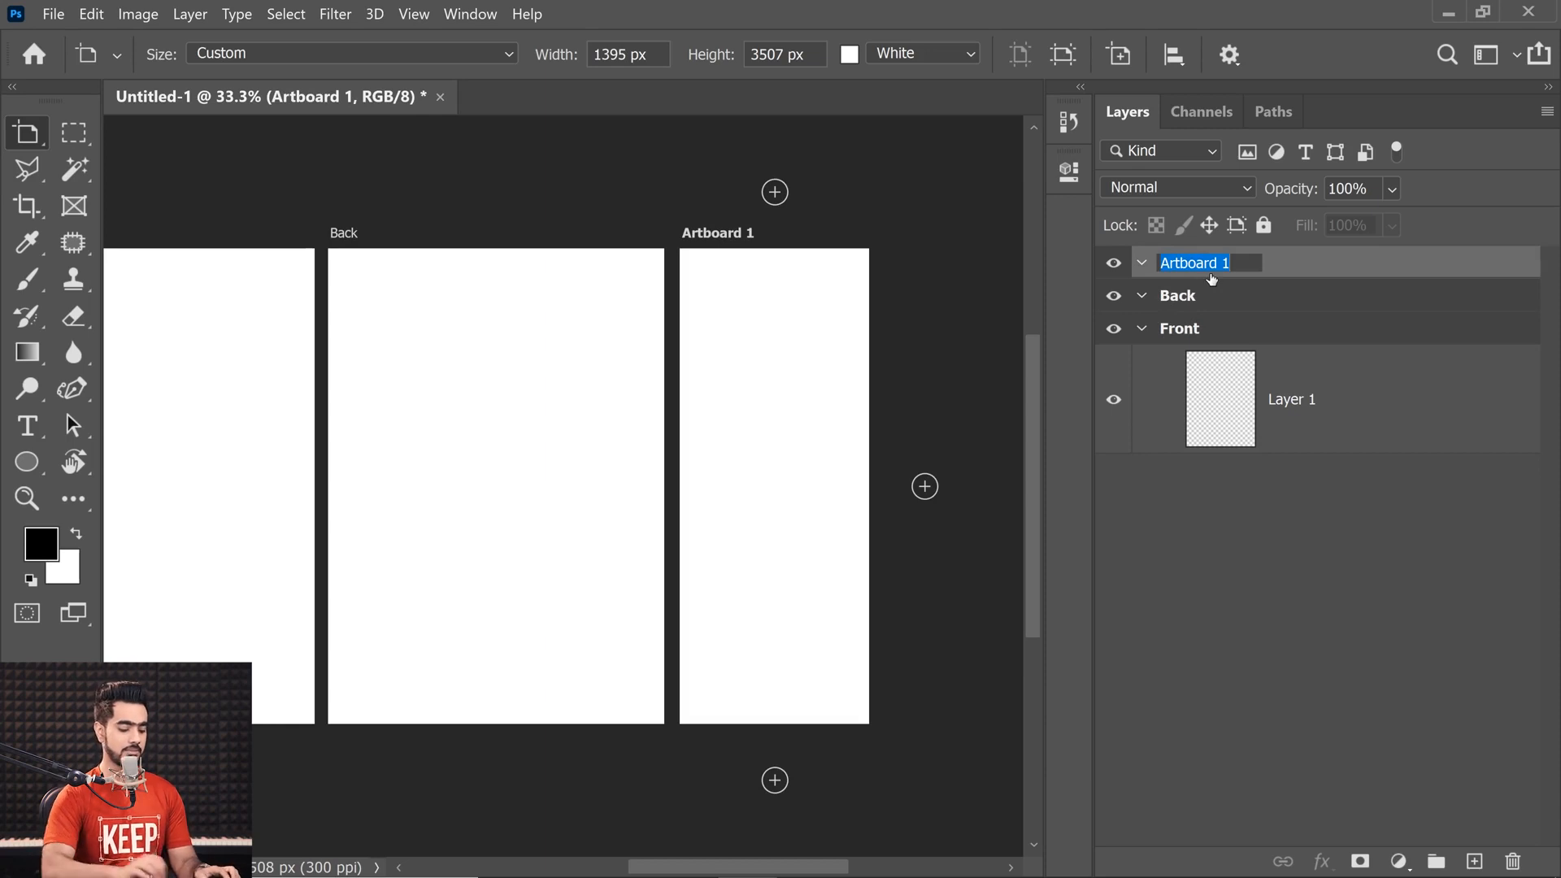
{"action": "type", "text": "Insert"}
{"action": "key", "text": "Return"}
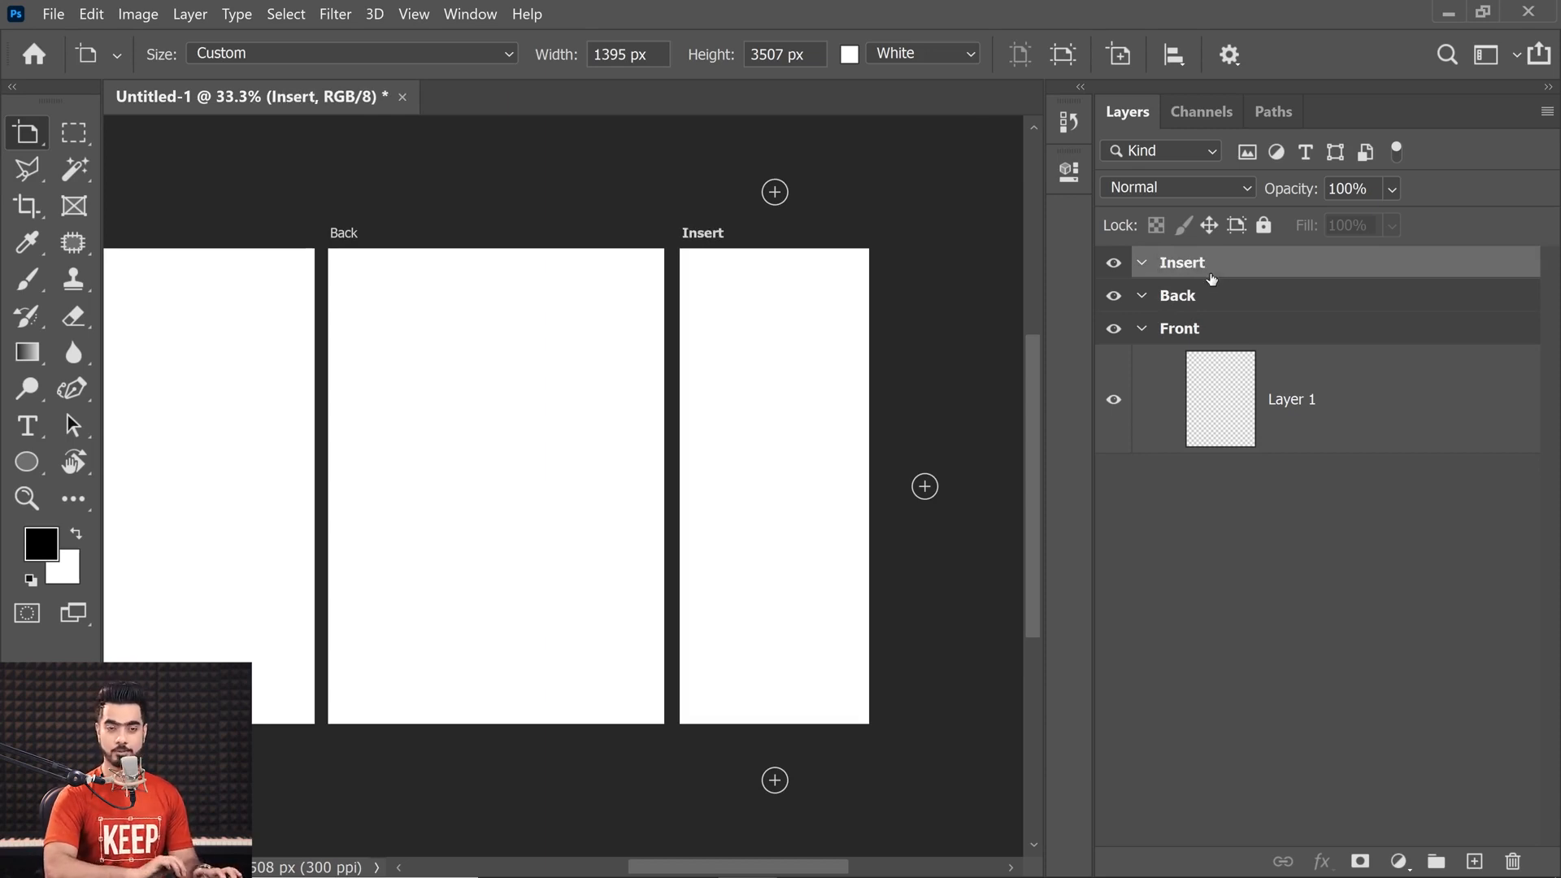
- Try widening the Insert artboard to about 2635 px and undo the width change
{"action": "left_click", "coordinate": [1211, 296]}
{"action": "left_click", "coordinate": [1222, 273]}
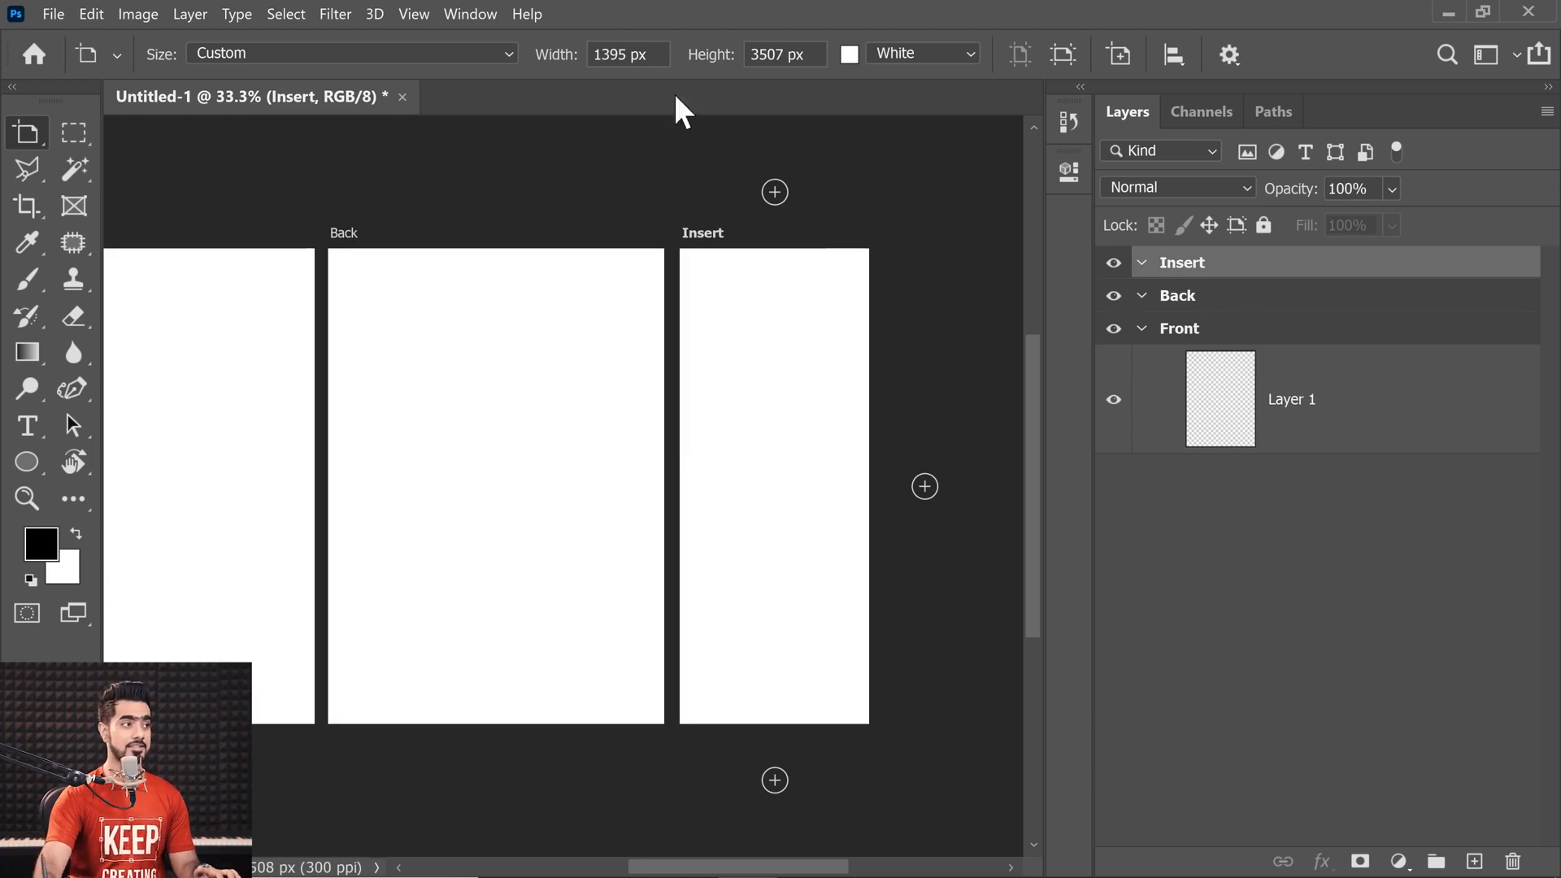
{"action": "mouse_move", "coordinate": [714, 57]}
{"action": "left_mouse_down"}
{"action": "mouse_move", "coordinate": [773, 66]}
{"action": "mouse_move", "coordinate": [719, 77]}
{"action": "left_mouse_up"}
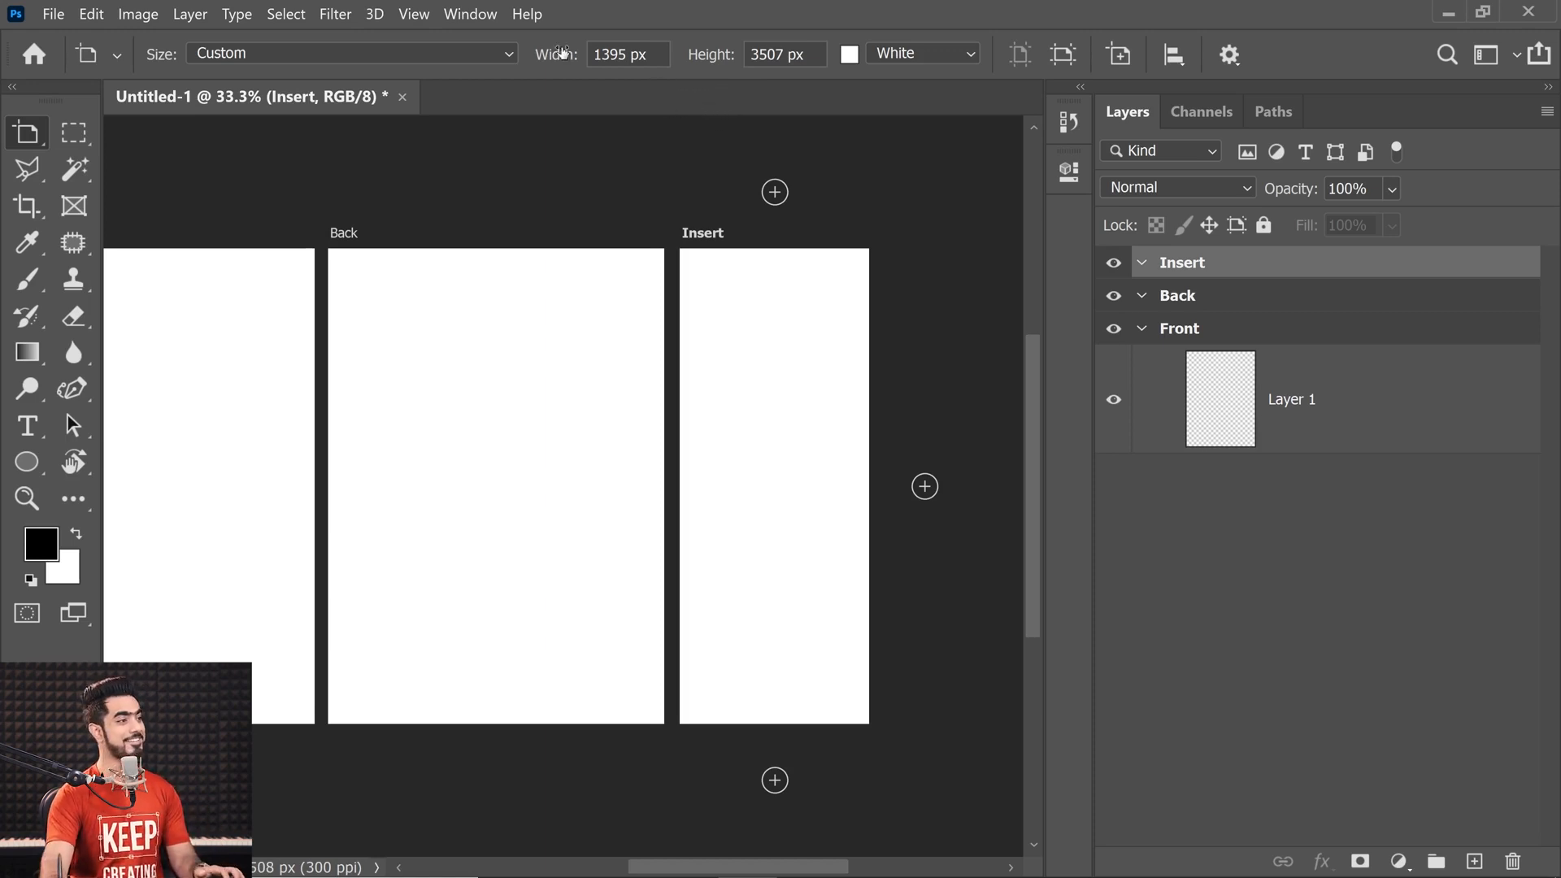
{"action": "left_click_drag", "start_coordinate": [563, 57], "coordinate": [577, 79]}
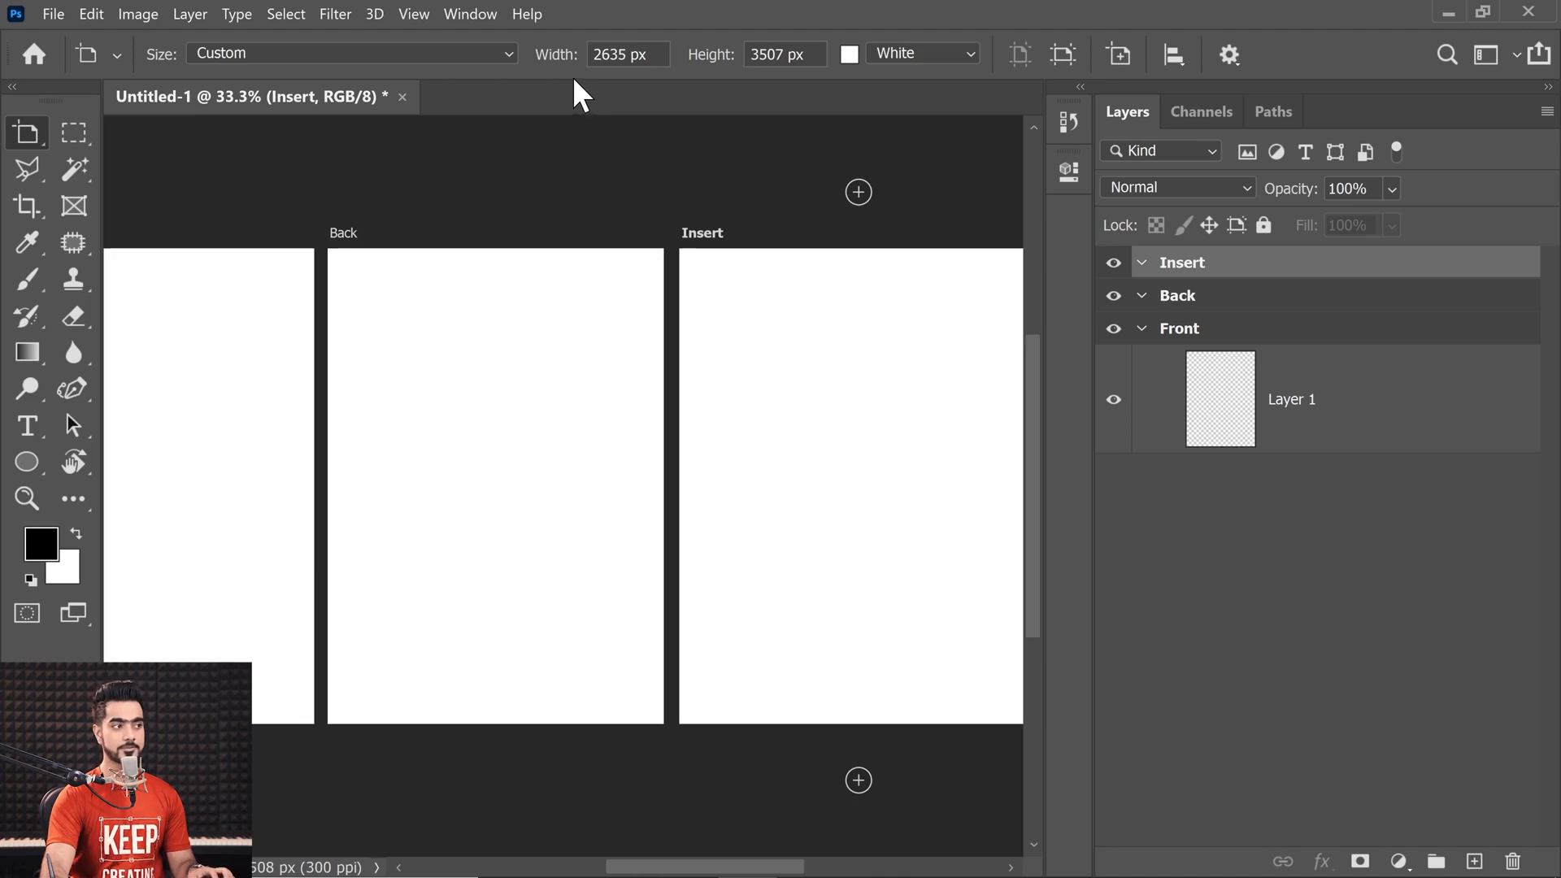
{"action": "key", "text": "ctrl+z"}
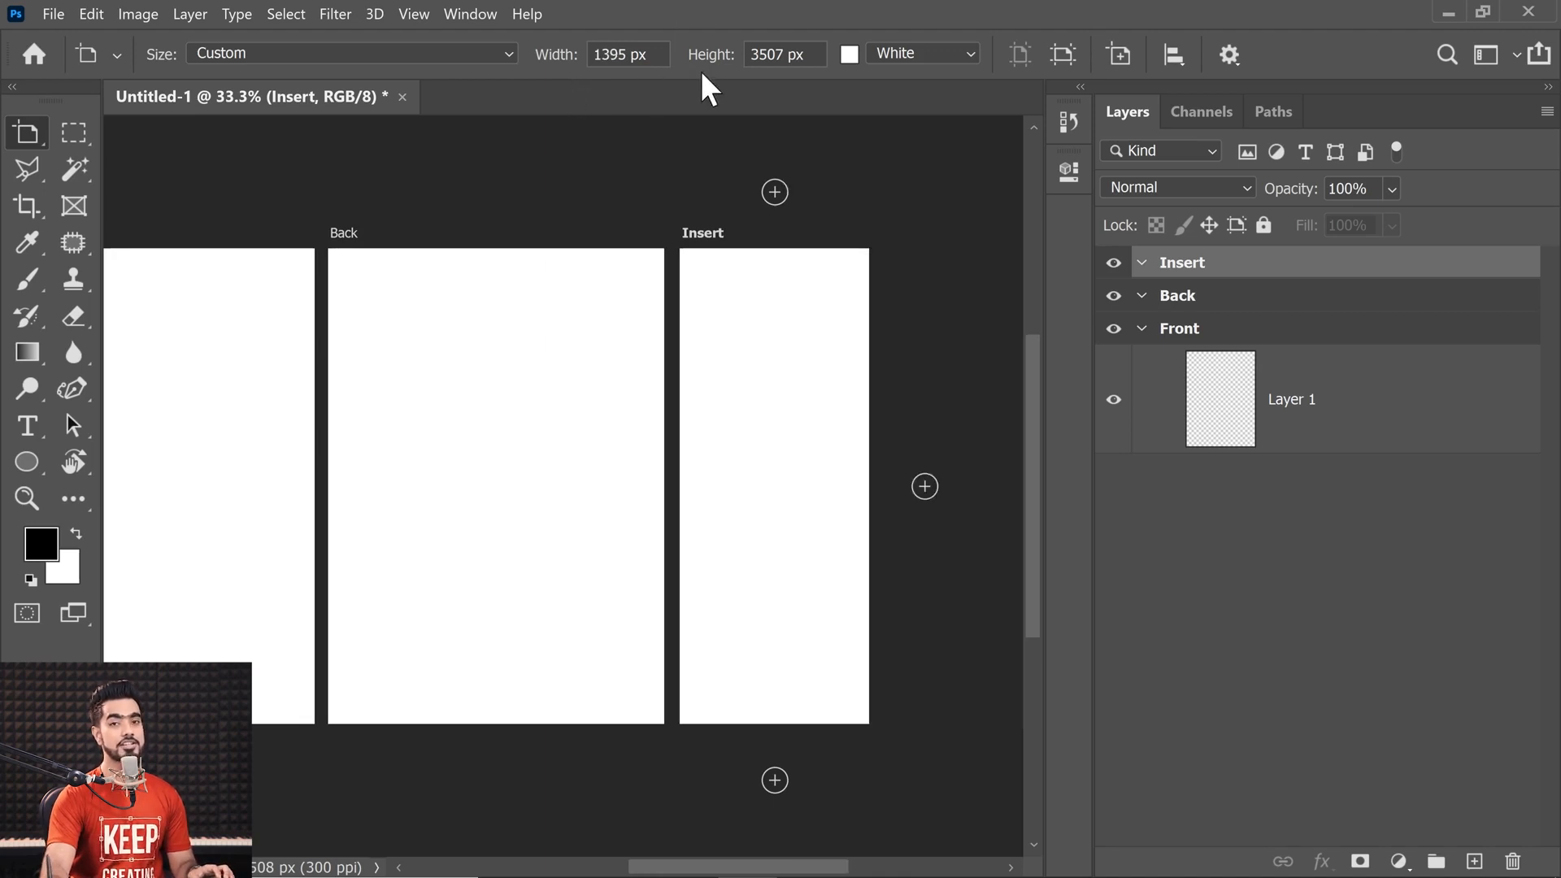
- Try black and transparent backgrounds on the Insert artboard and set its background back to white
{"action": "left_click", "coordinate": [901, 52]}
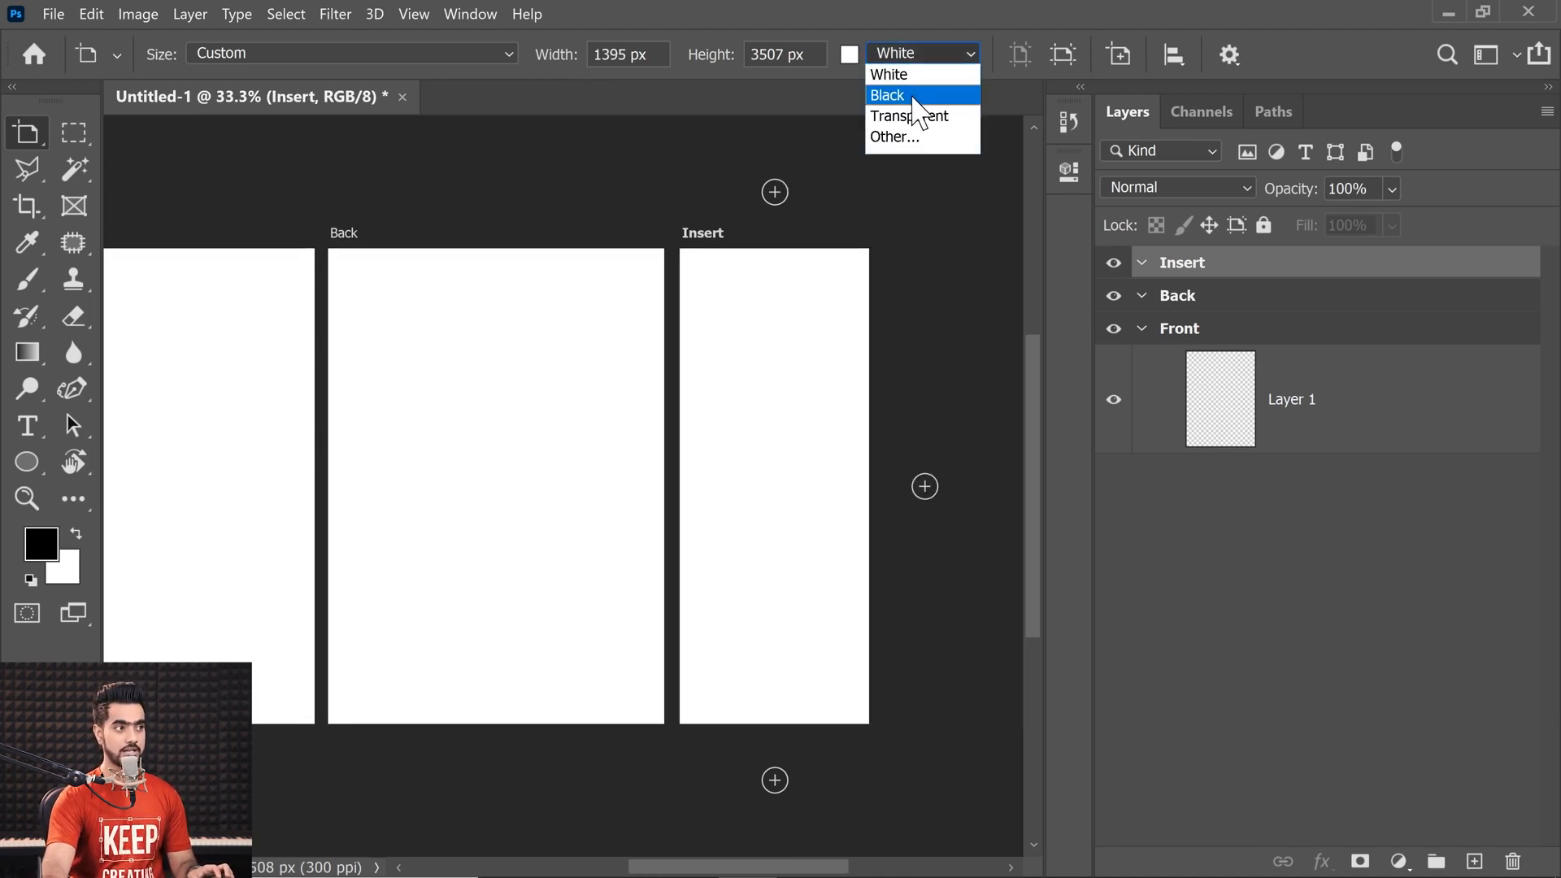
{"action": "left_click", "coordinate": [913, 96]}
{"action": "left_click", "coordinate": [915, 52]}
{"action": "left_click", "coordinate": [909, 115]}
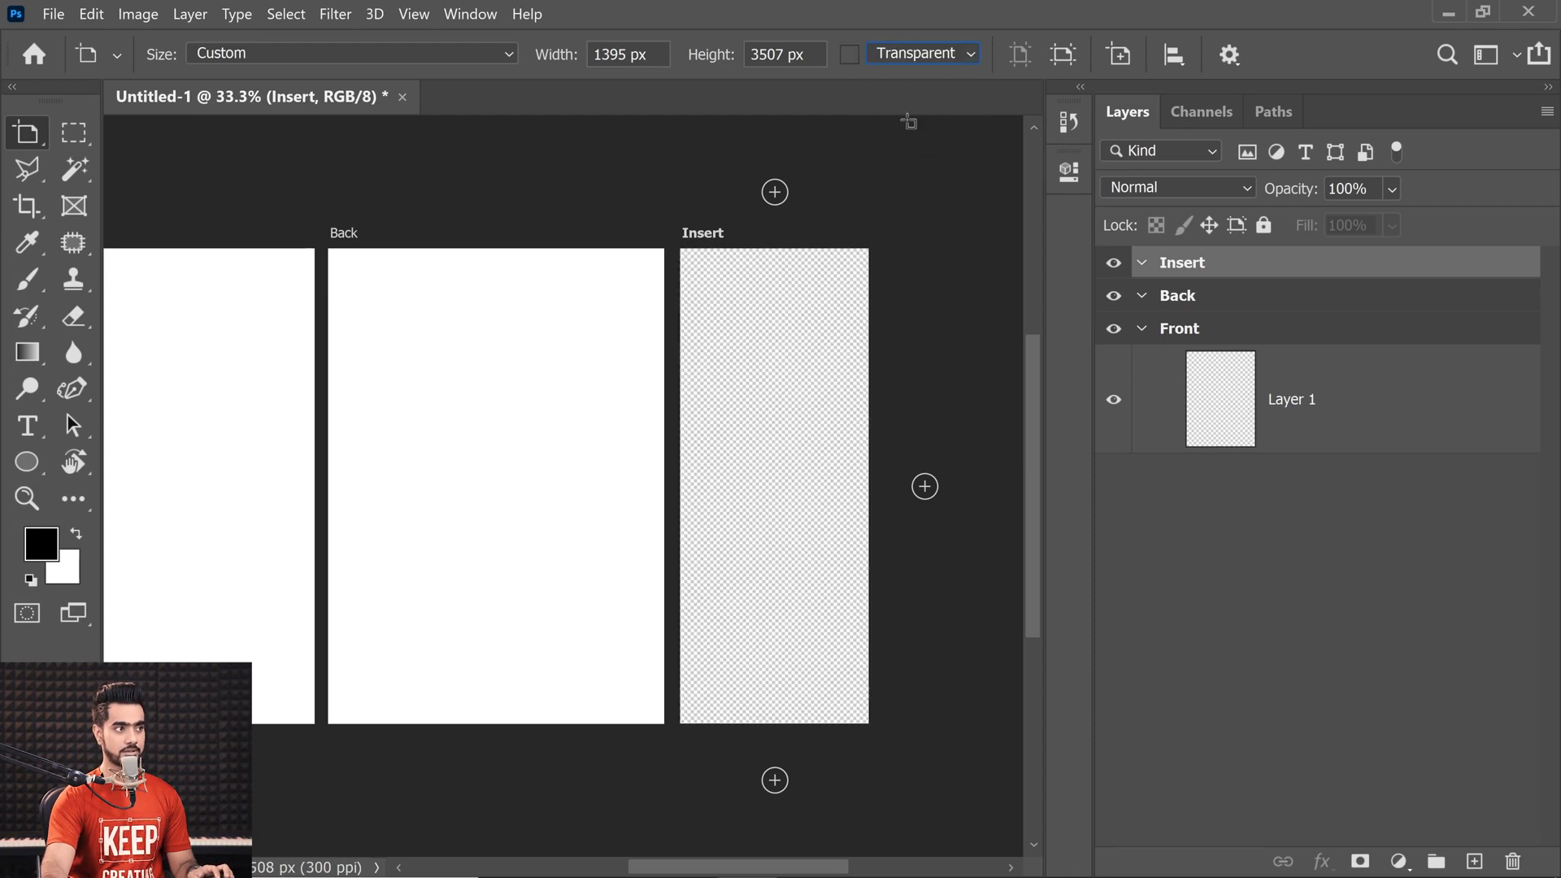
{"action": "left_click", "coordinate": [923, 57]}
{"action": "left_click", "coordinate": [920, 74]}
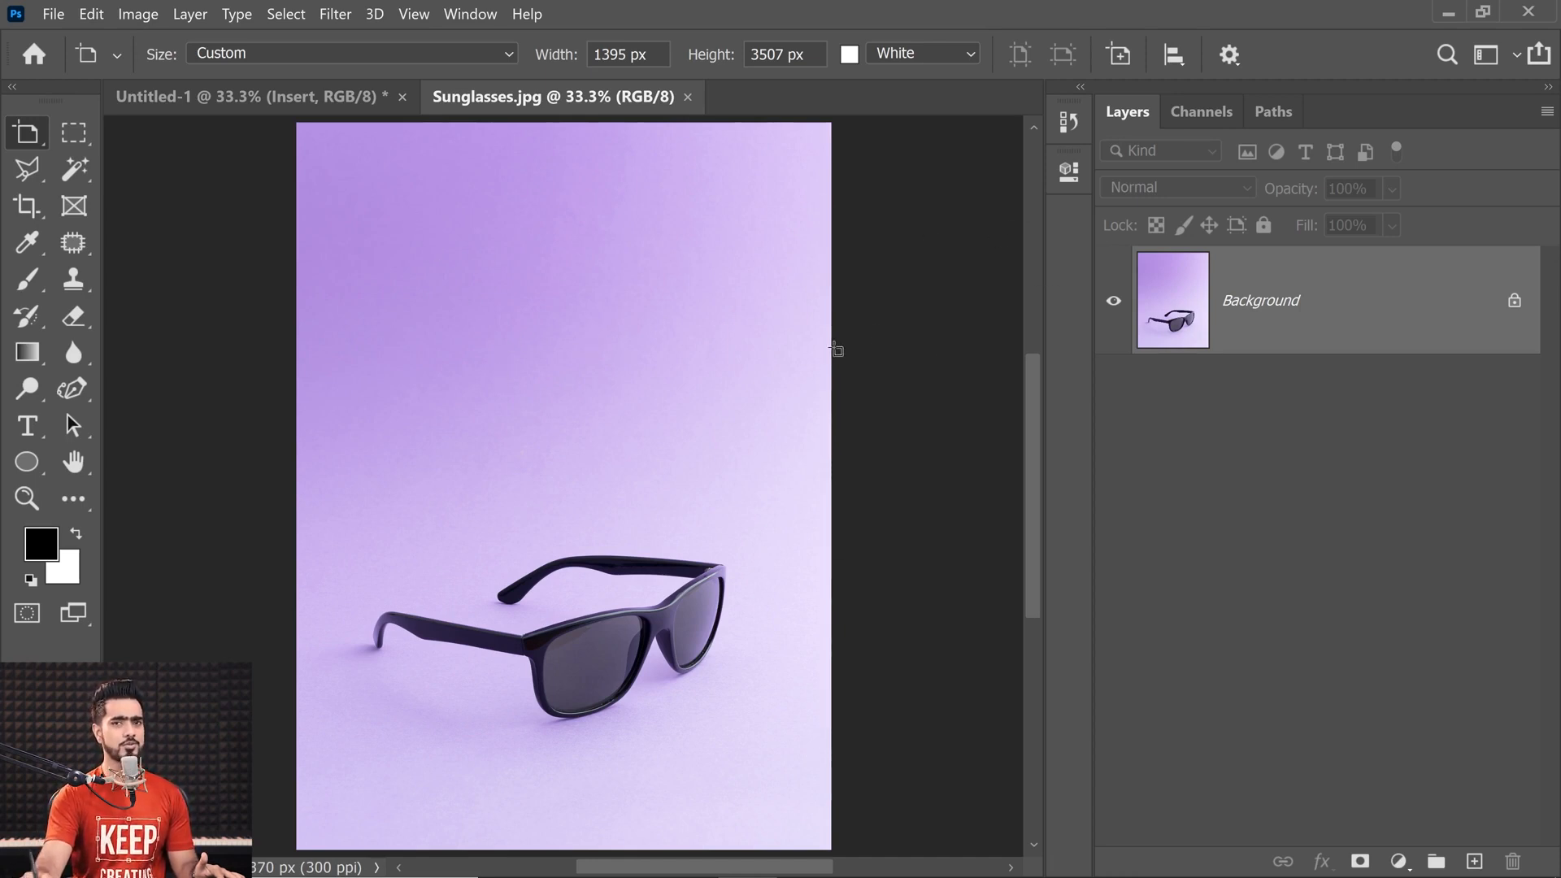
- Add the text "Sunglasses" to the empty area above the glasses in the Sunglasses.jpg image
{"action": "key", "text": "ctrl+minus"}
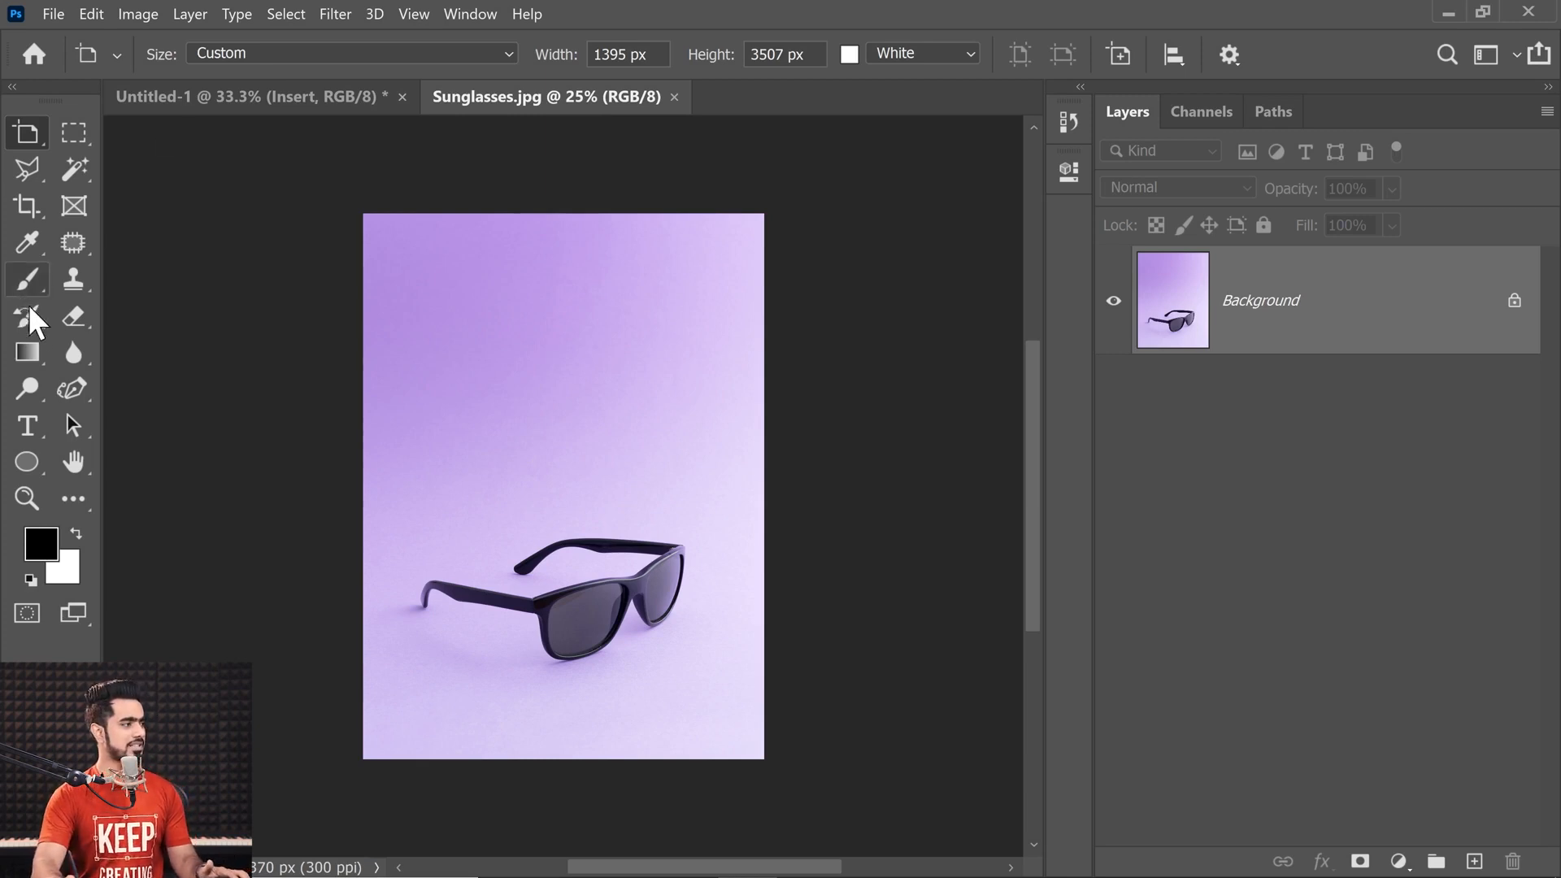
{"action": "left_click", "coordinate": [27, 425]}
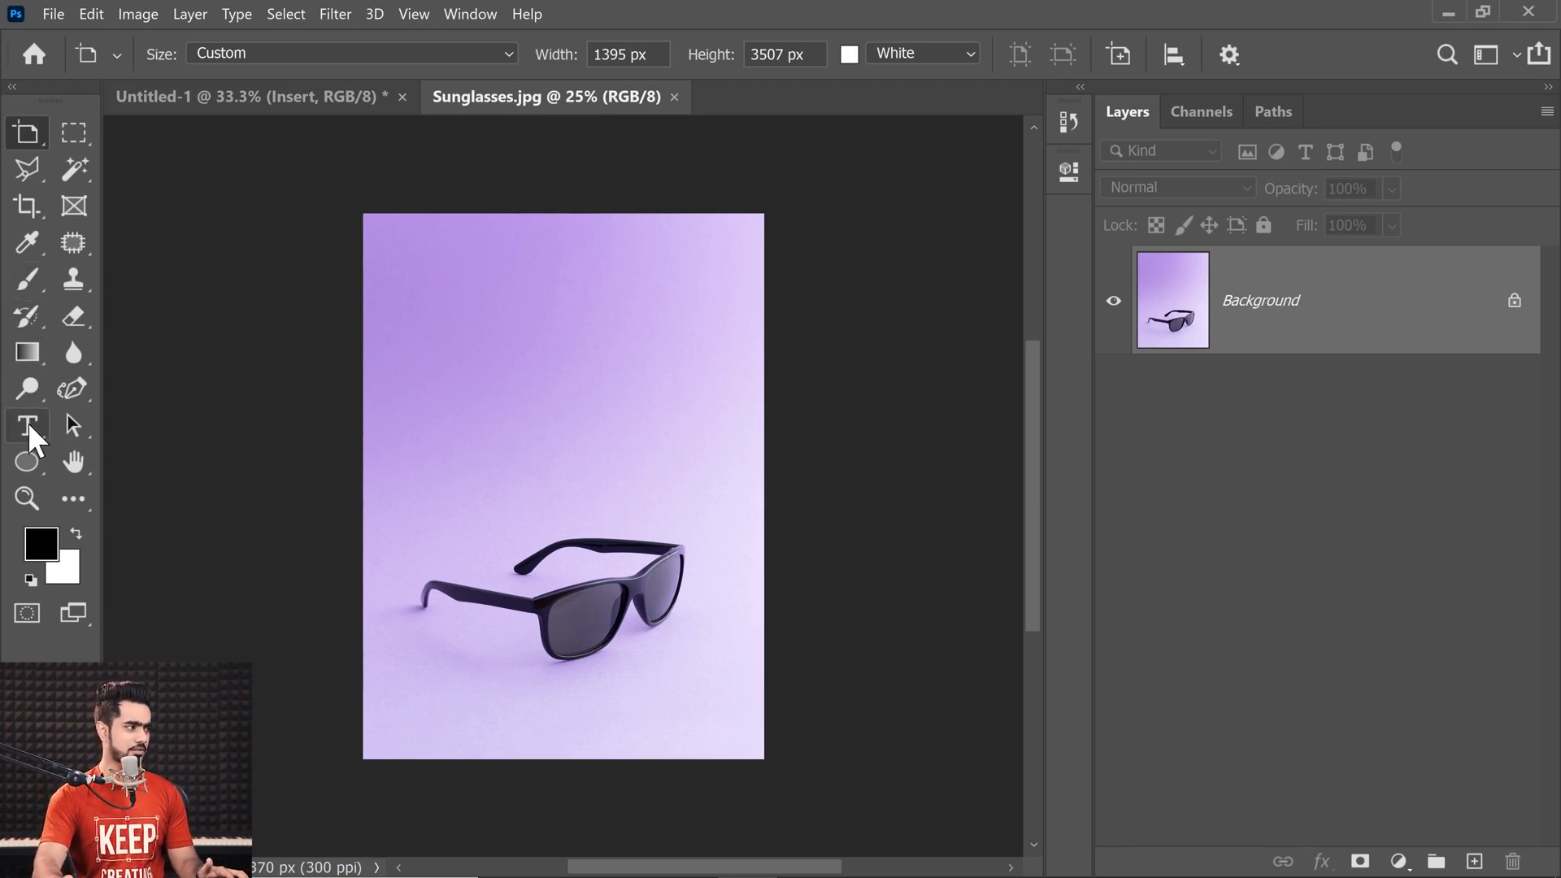
{"action": "left_click", "coordinate": [503, 368]}
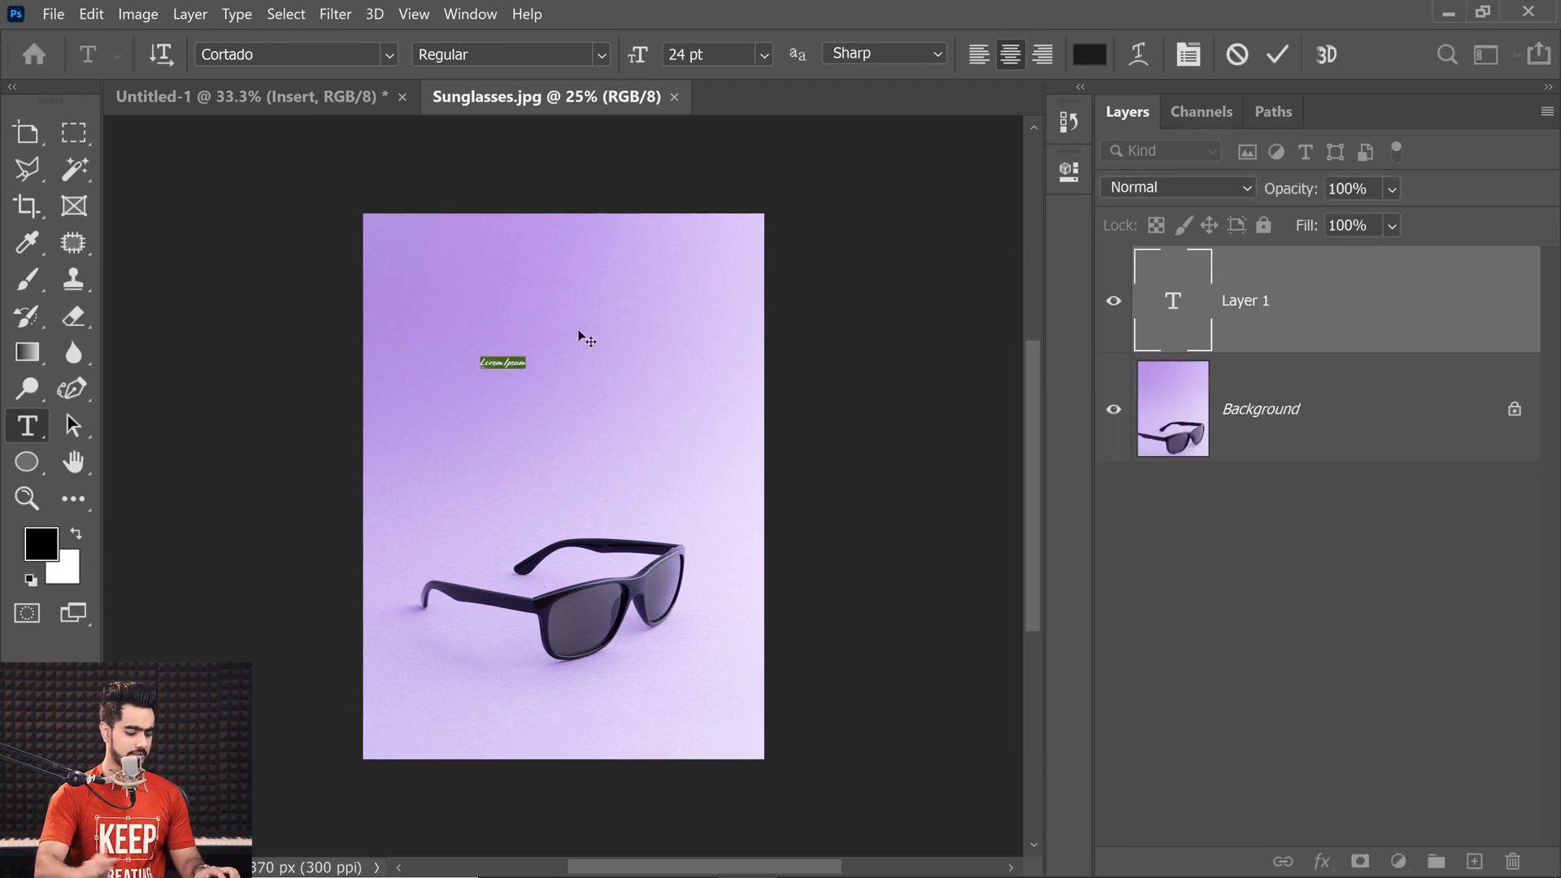
{"action": "type", "text": "Sun"}
{"action": "type", "text": "glas"}
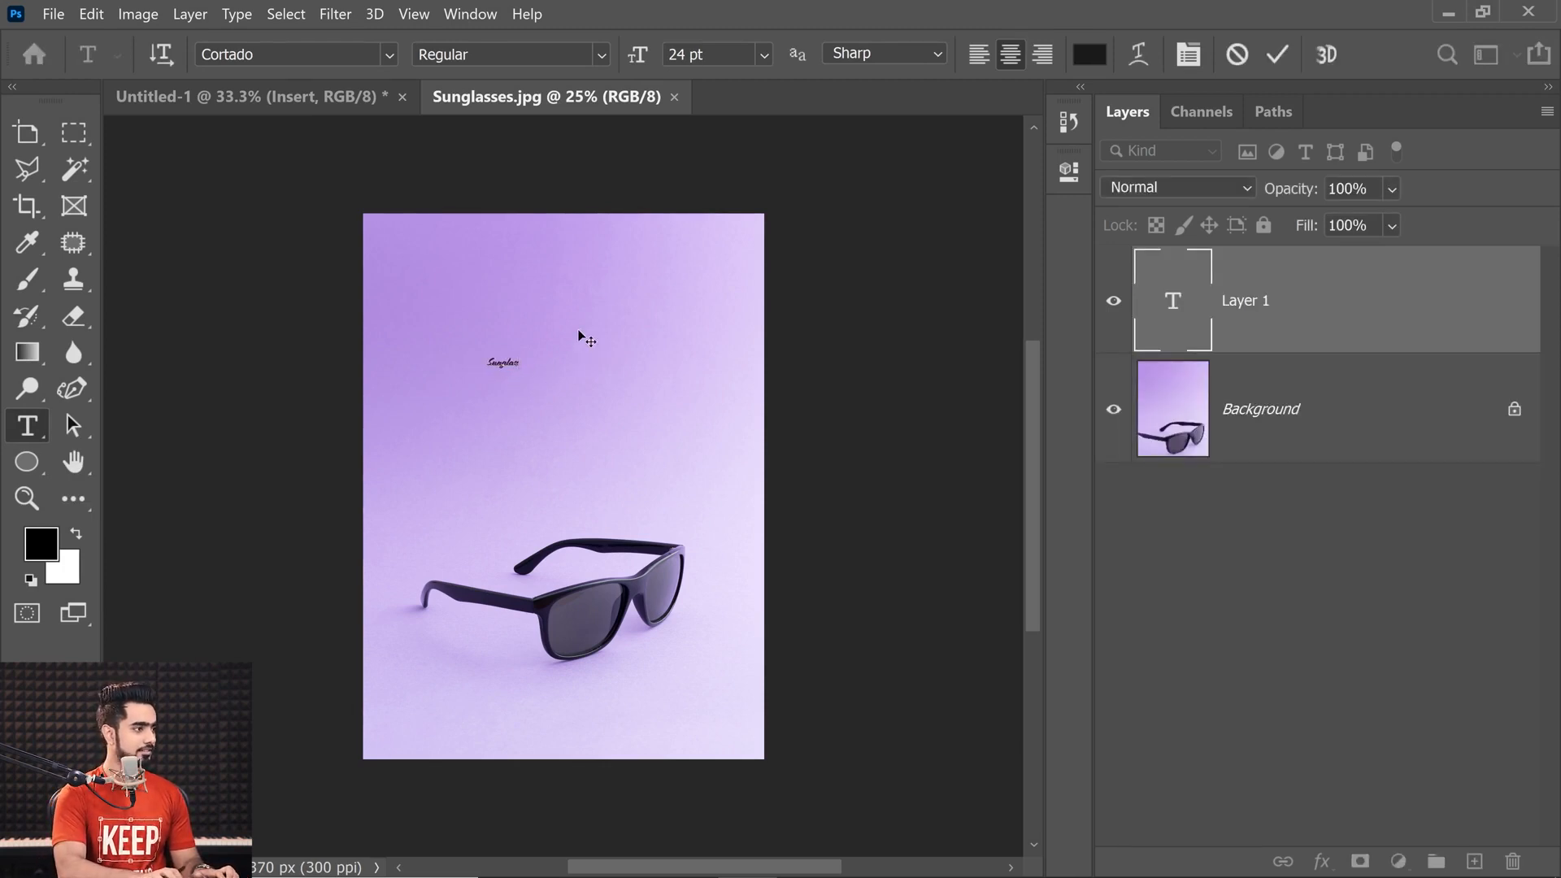
{"action": "type", "text": "ses"}
- Change the colour of the whole Sunglasses text to white (ffffff) and commit it by switching to the Move Tool
{"action": "key", "text": "ctrl+a"}
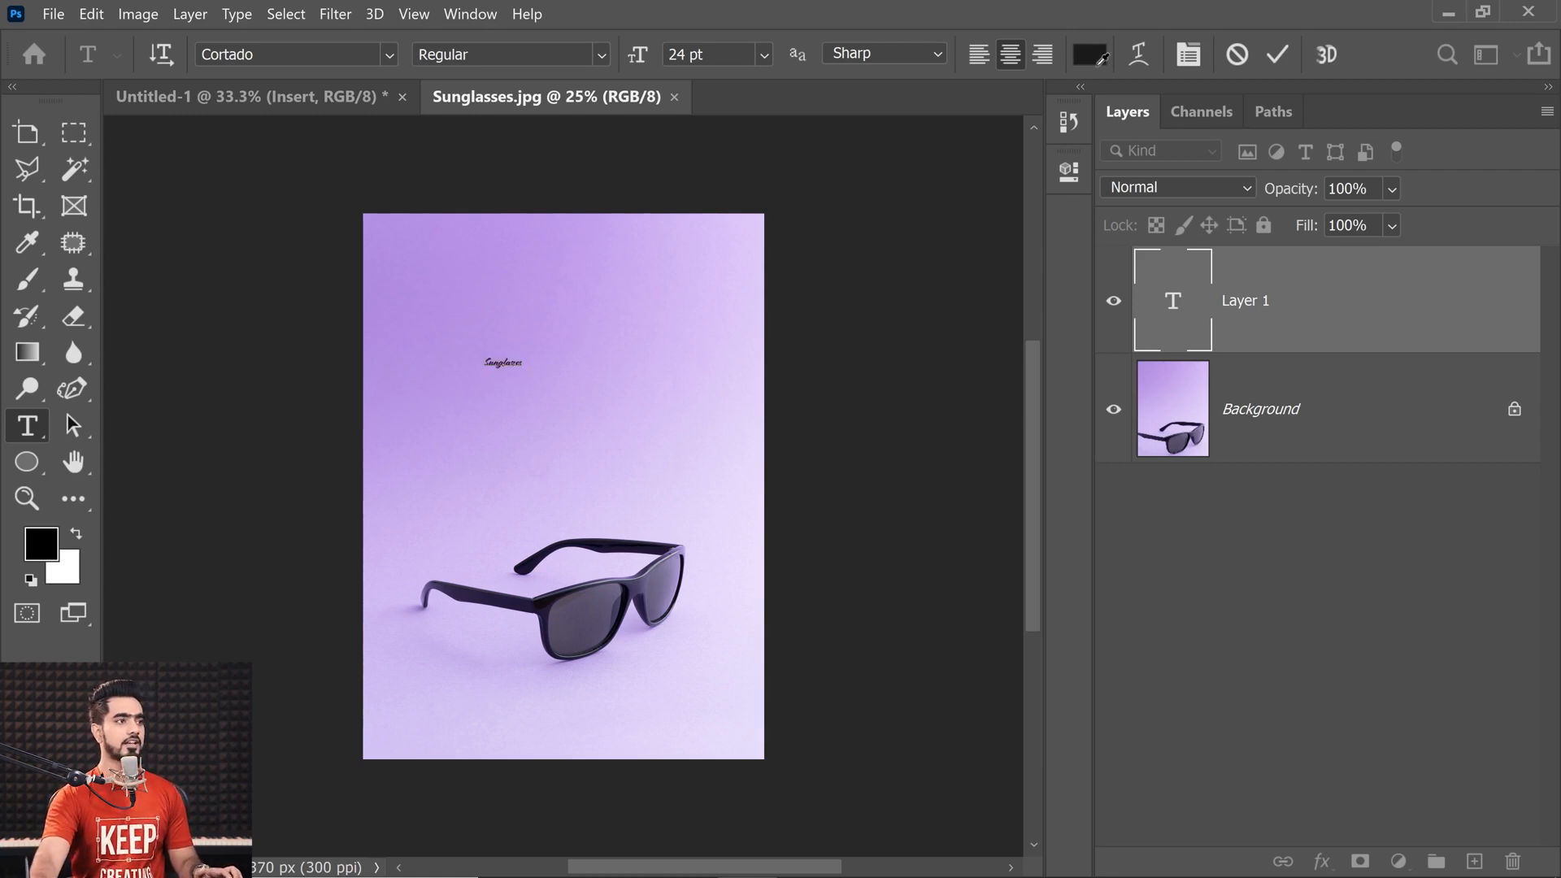
{"action": "left_click", "coordinate": [1089, 55]}
{"action": "type", "text": "ffffff"}
{"action": "left_click", "coordinate": [978, 149]}
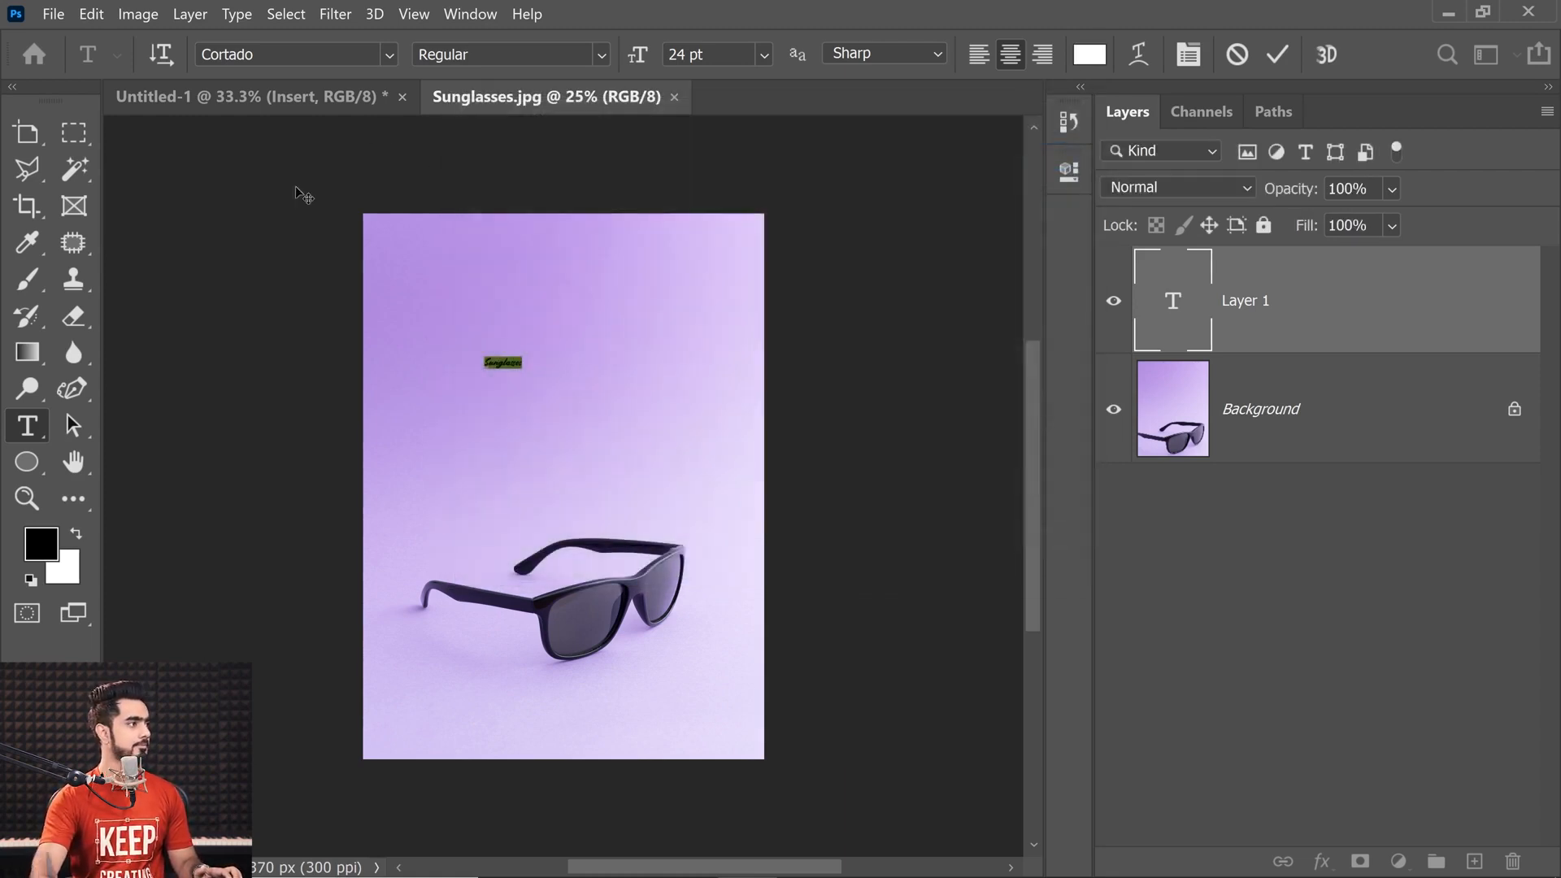
{"action": "left_click_drag", "start_coordinate": [26, 132], "coordinate": [89, 131]}
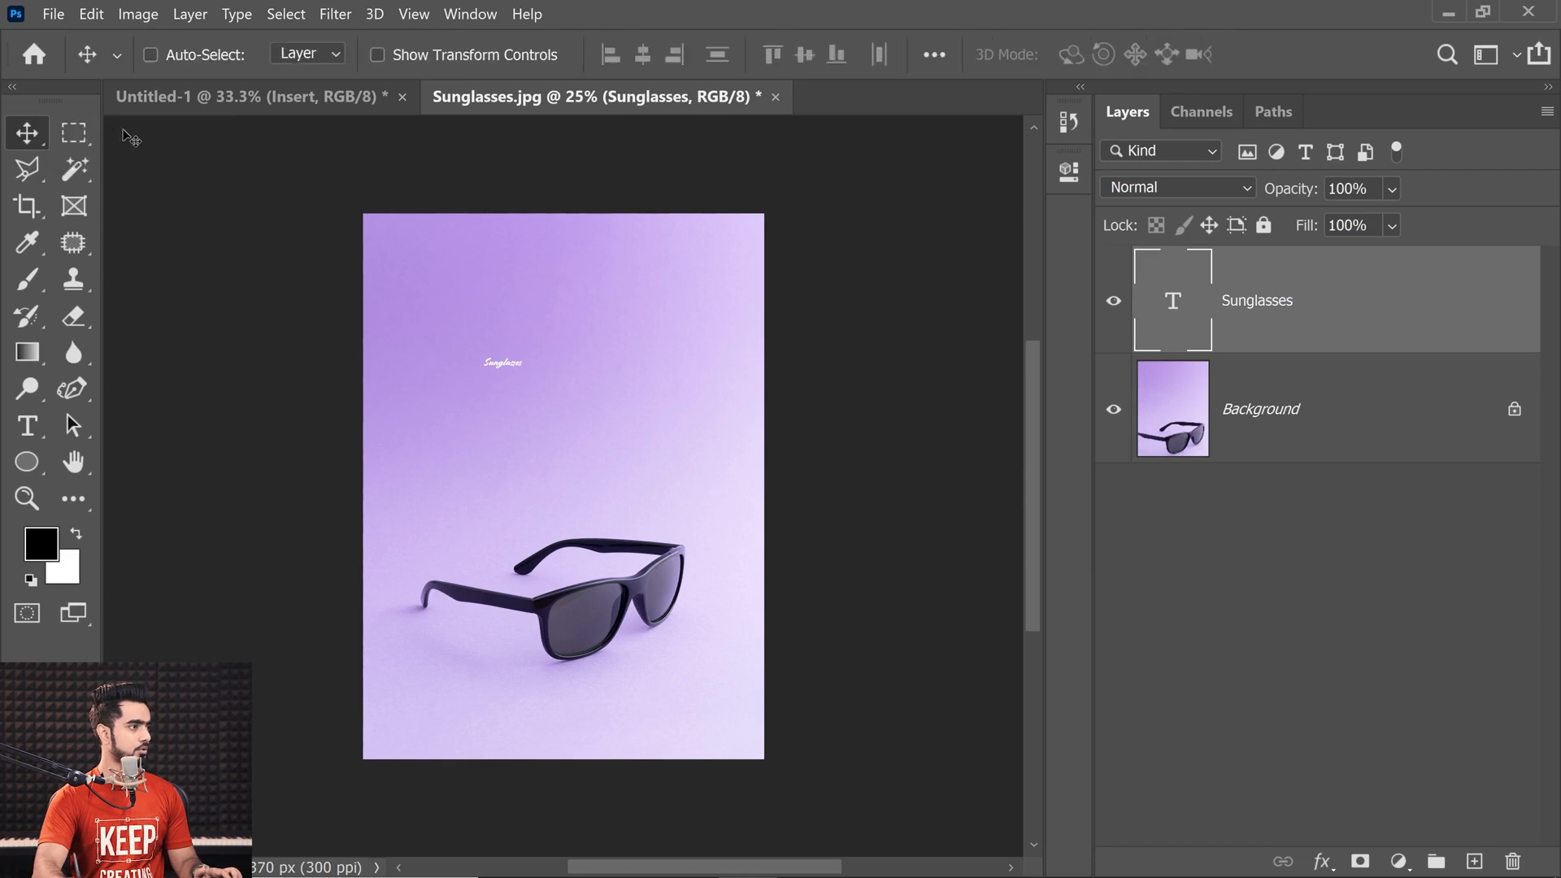
- Scale the Sunglasses text up proportionally to about 569% with Free Transform
{"action": "key", "text": "ctrl+t"}
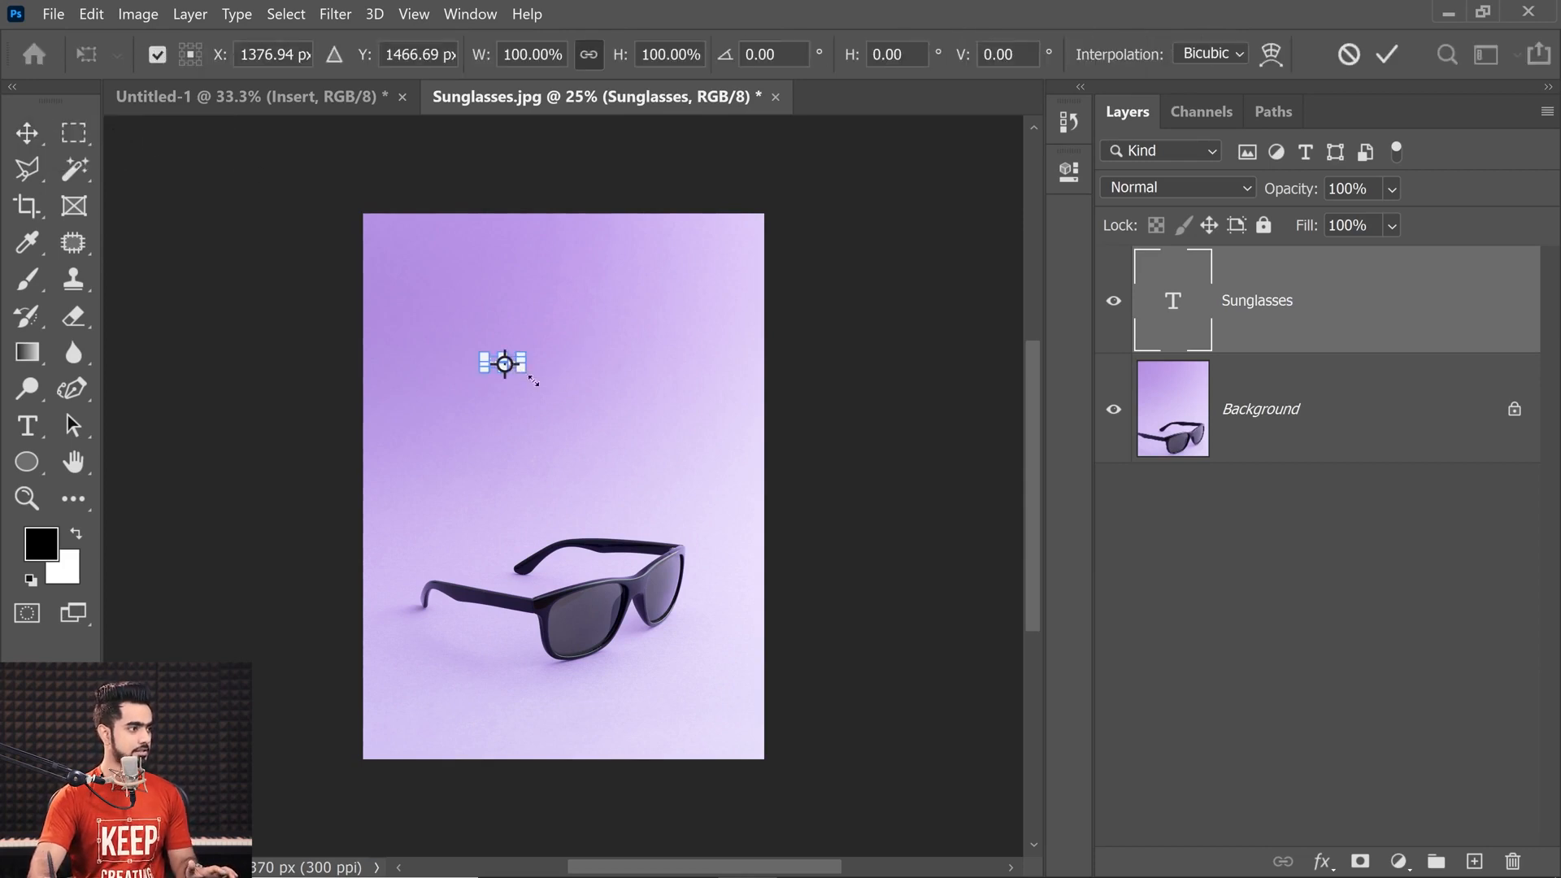
{"action": "left_click_drag", "start_coordinate": [534, 380], "coordinate": [681, 466]}
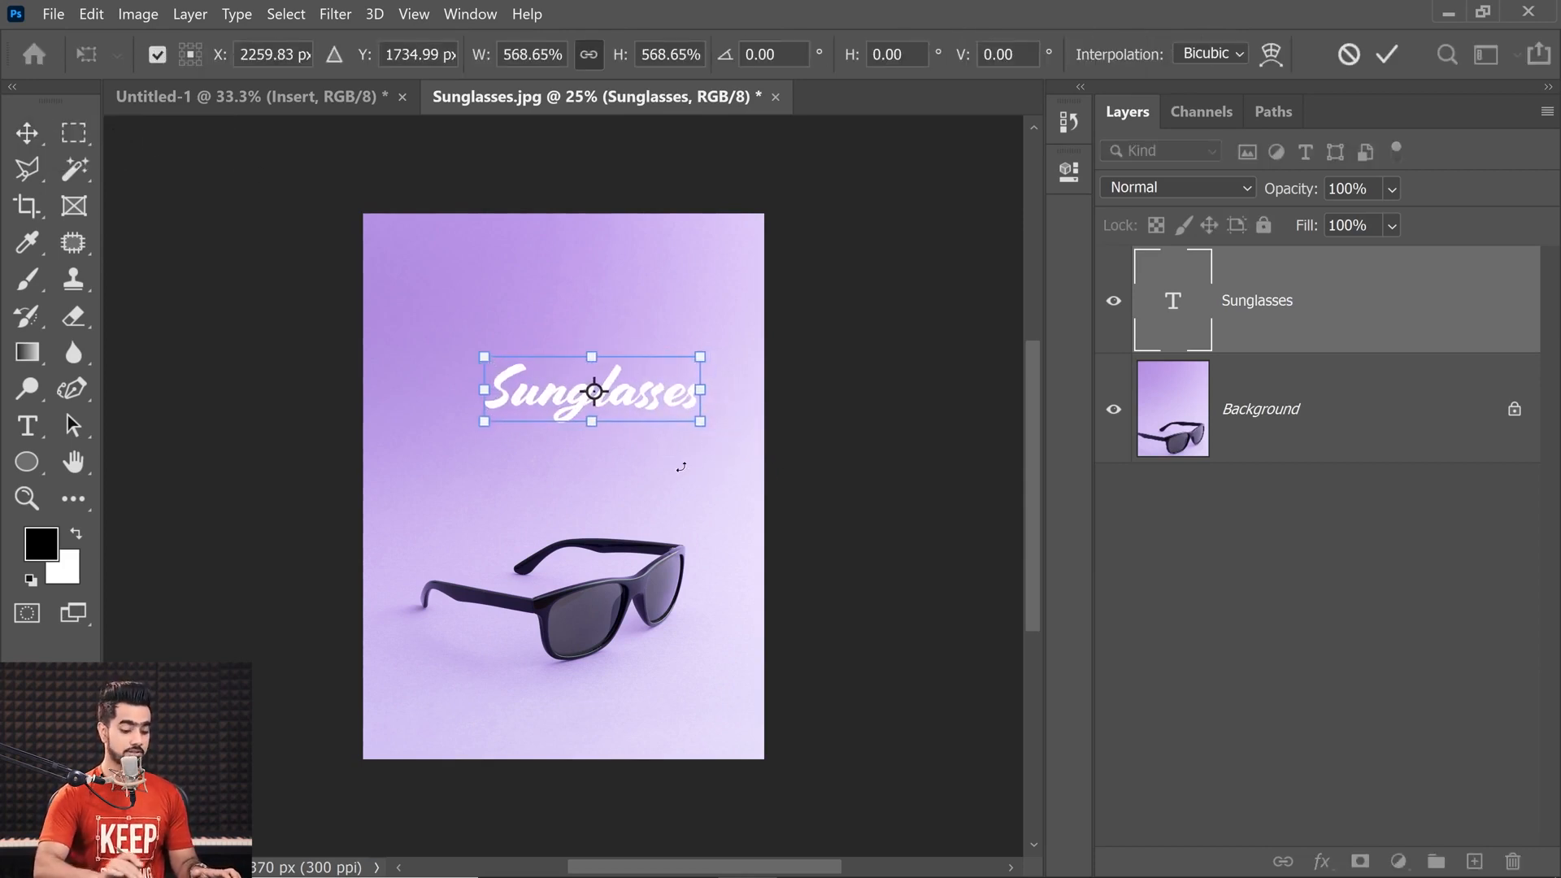
{"action": "key", "text": "Return"}
- Centre the Sunglasses text horizontally on the canvas and move it straight up, farther above the glasses
{"action": "key", "text": "ctrl+a"}
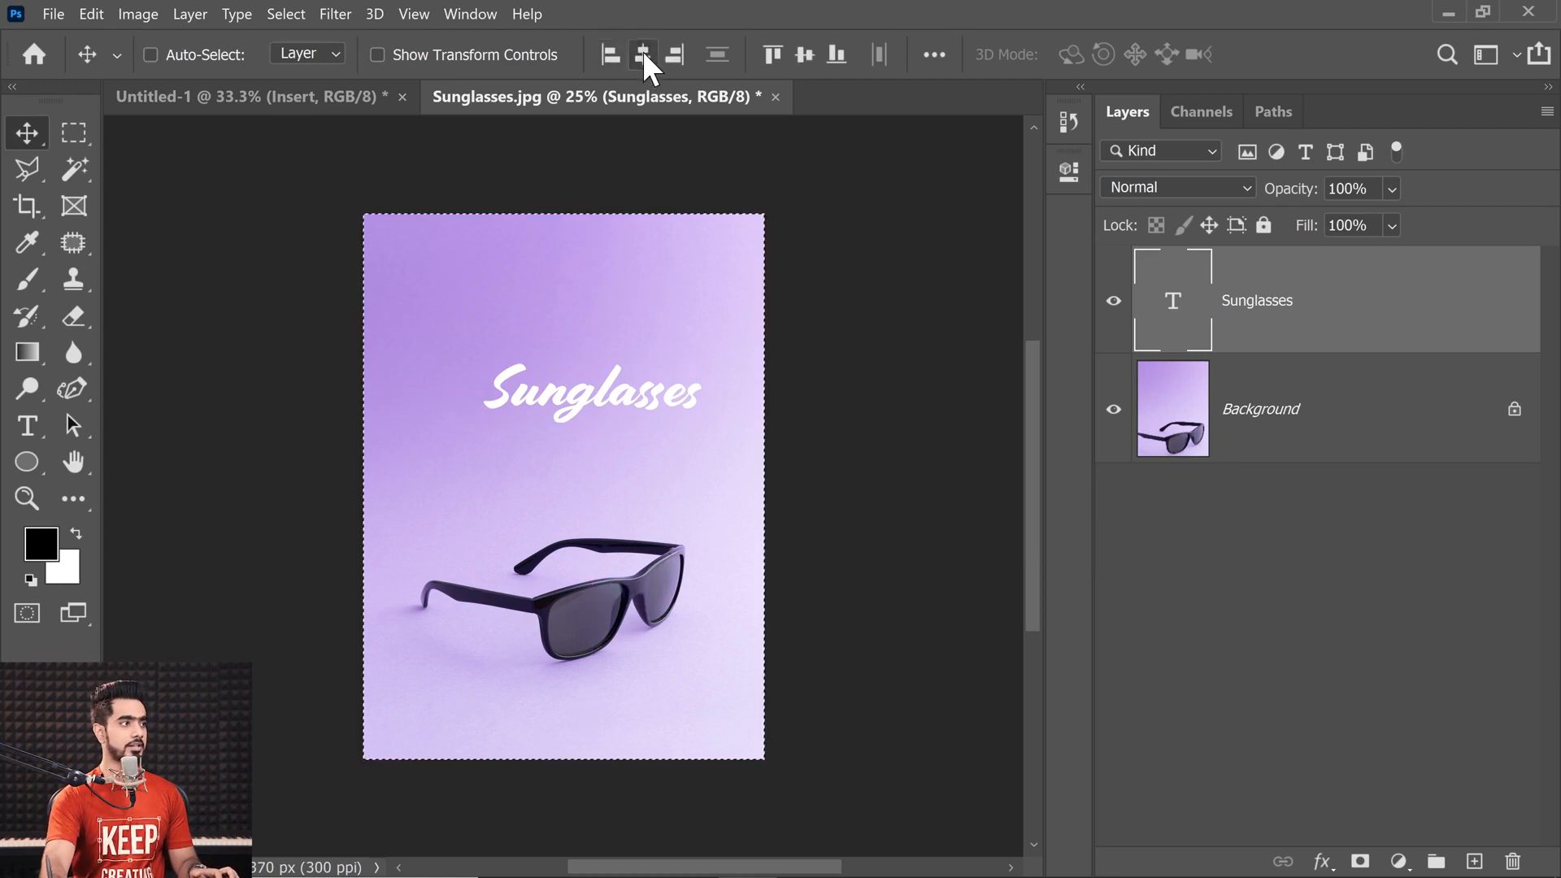
{"action": "left_click", "coordinate": [643, 54]}
{"action": "key", "text": "ctrl+d"}
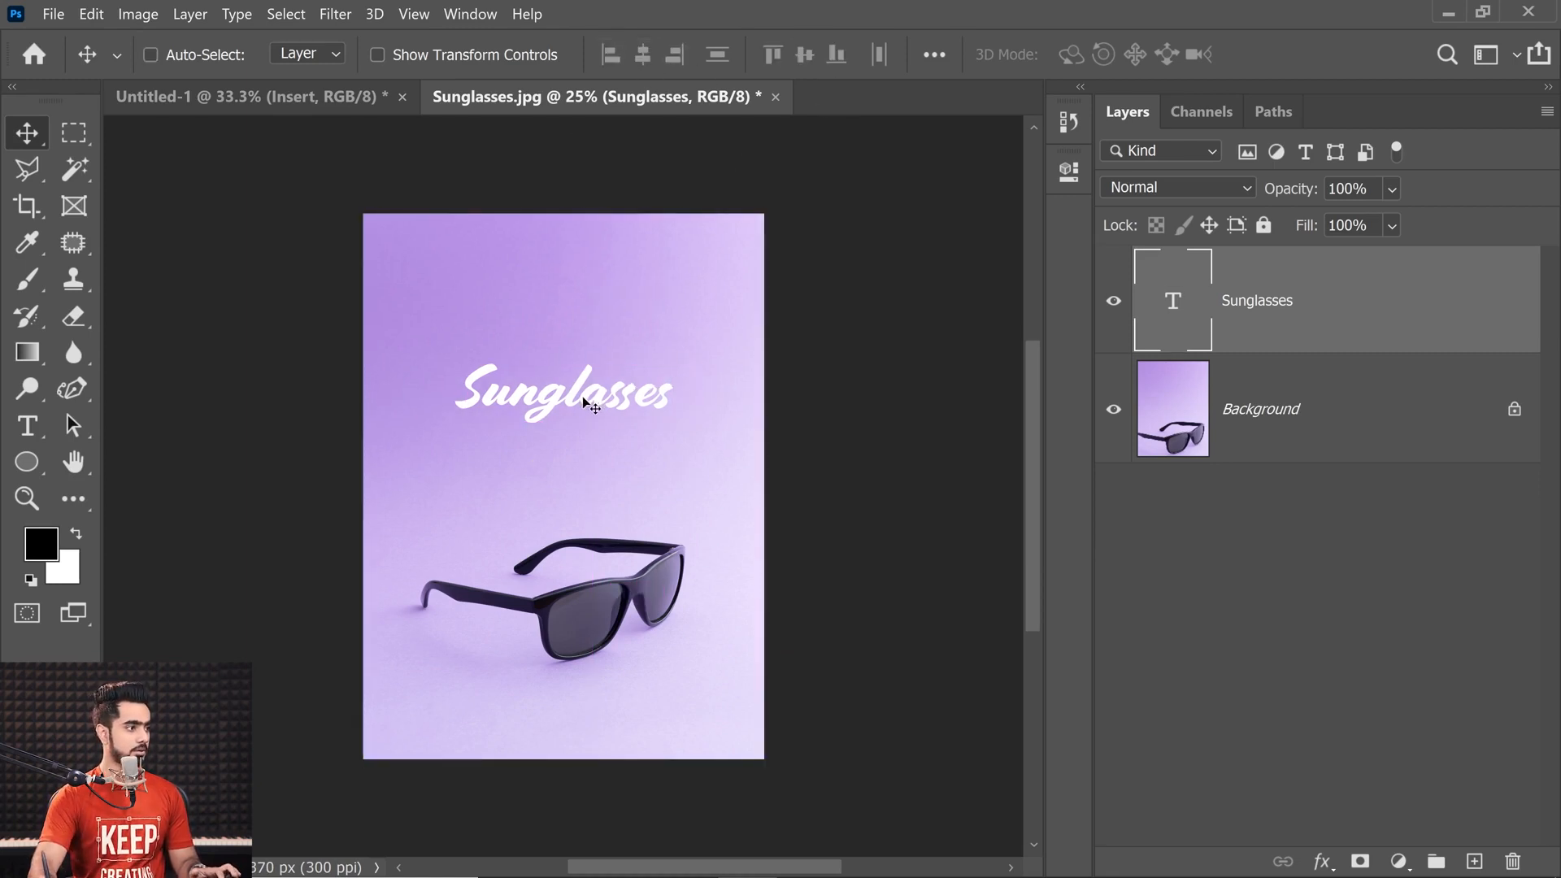
{"action": "left_click_drag", "start_coordinate": [583, 401], "coordinate": [584, 334]}
{"action": "key", "text": "ctrl"}
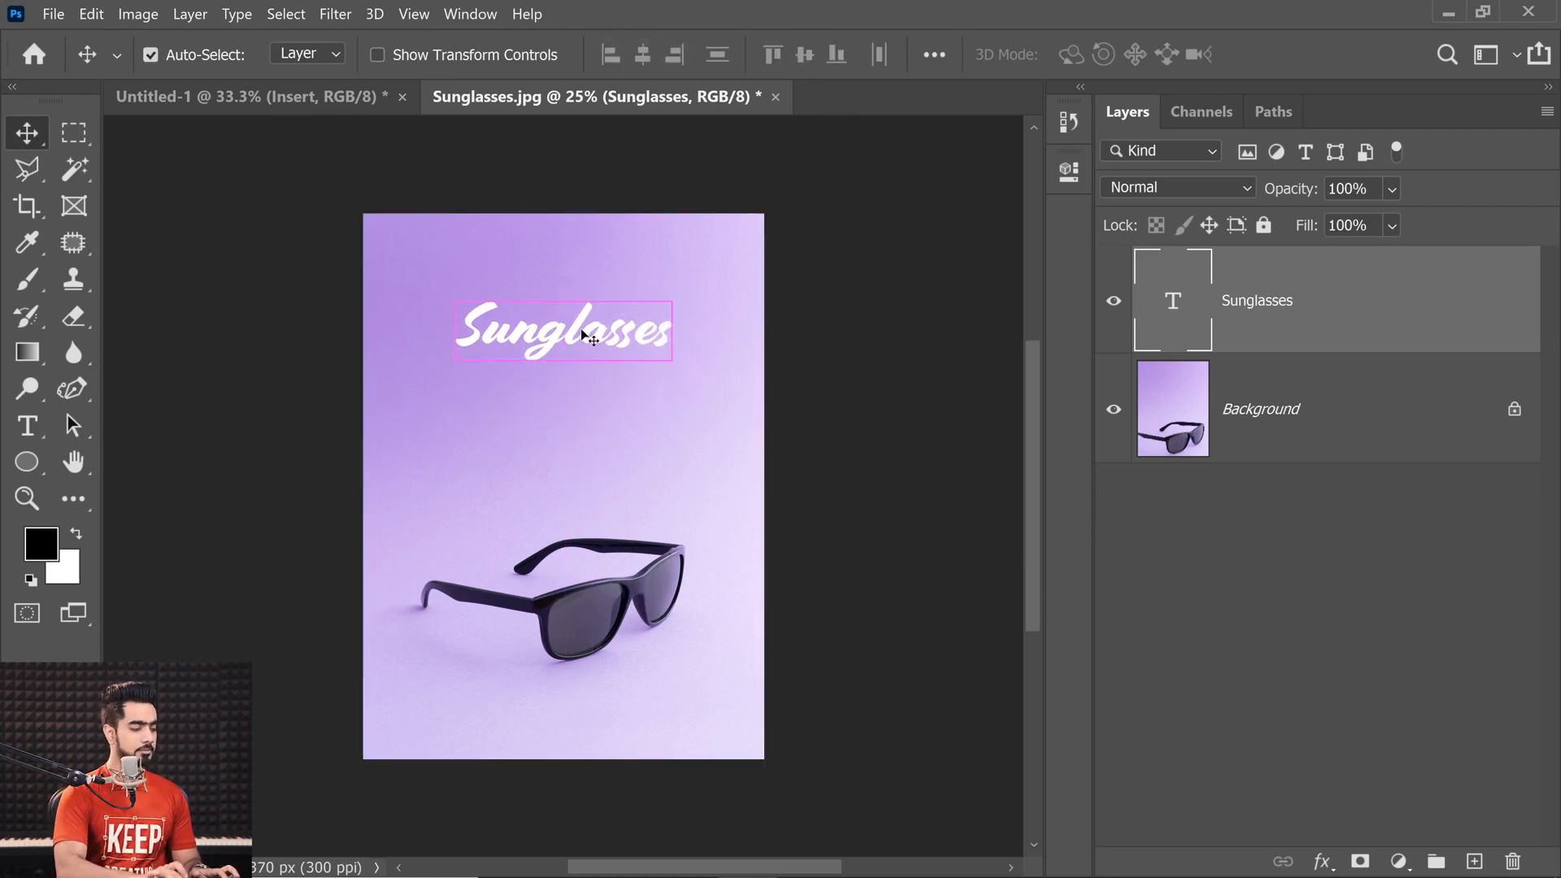
- Unlock the background layer and convert it together with the Sunglasses text layer into an artboard named "Design 1"
{"action": "key", "text": "ctrl+0"}
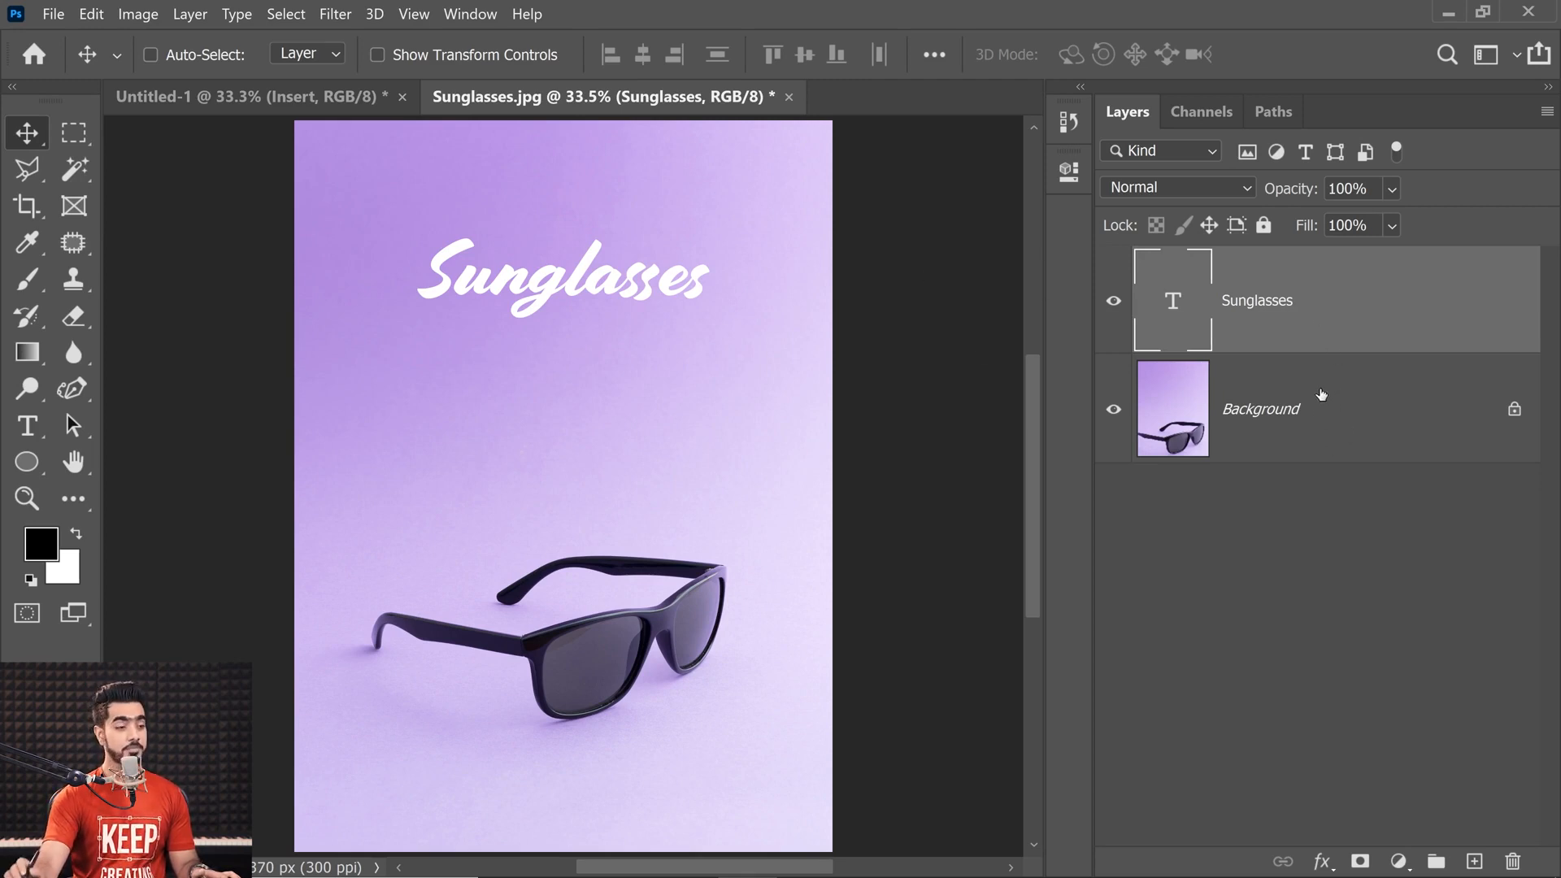
{"action": "left_click", "coordinate": [1513, 409]}
{"action": "left_click", "coordinate": [1295, 275]}
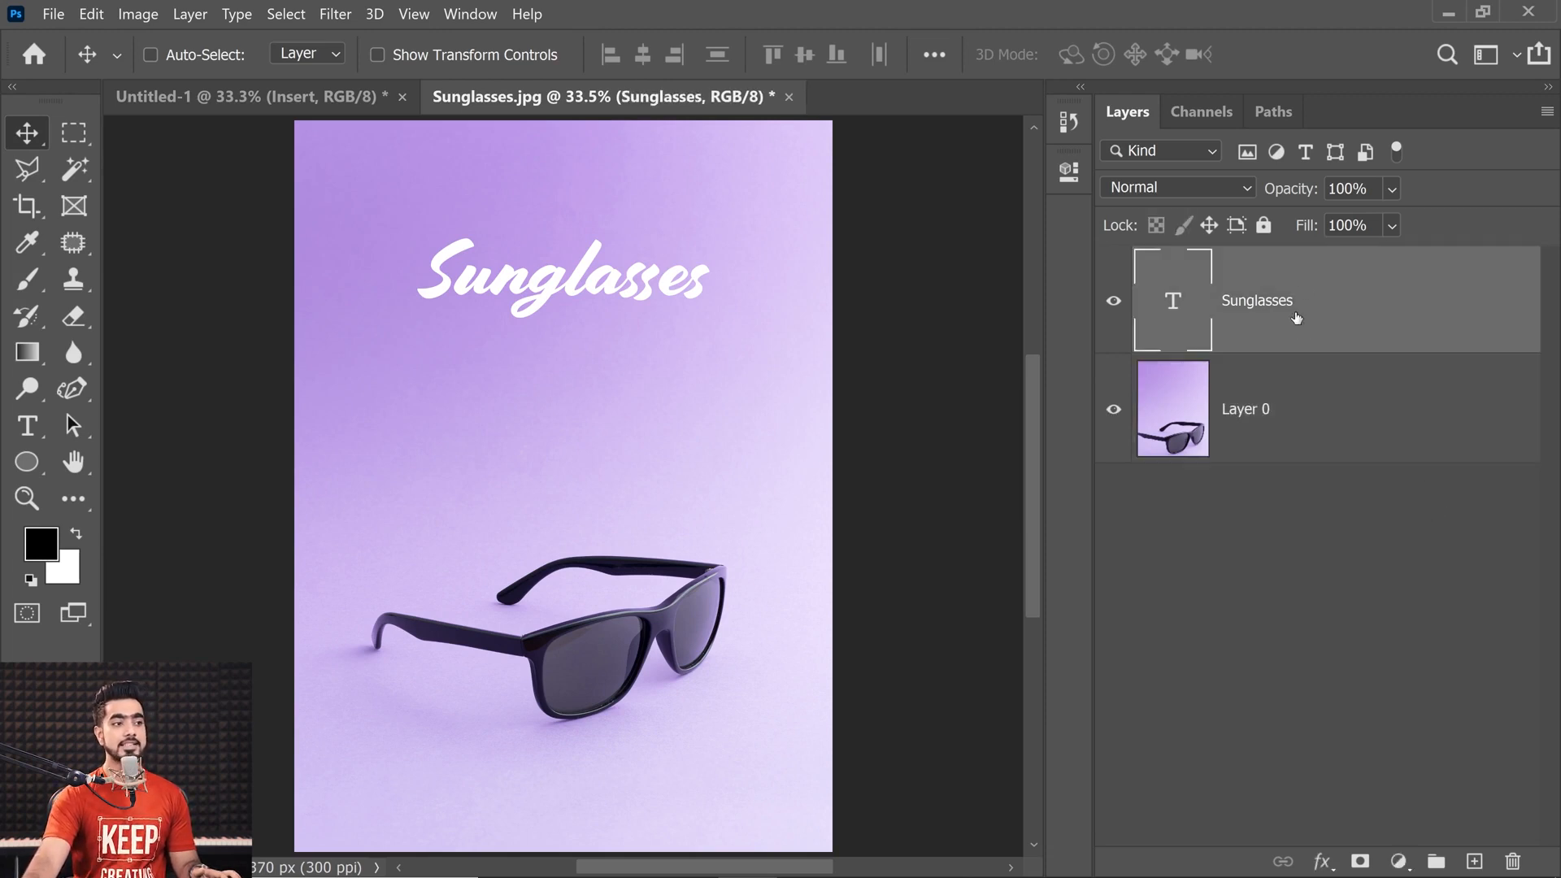
{"action": "left_click", "coordinate": [1325, 410], "text": "ctrl"}
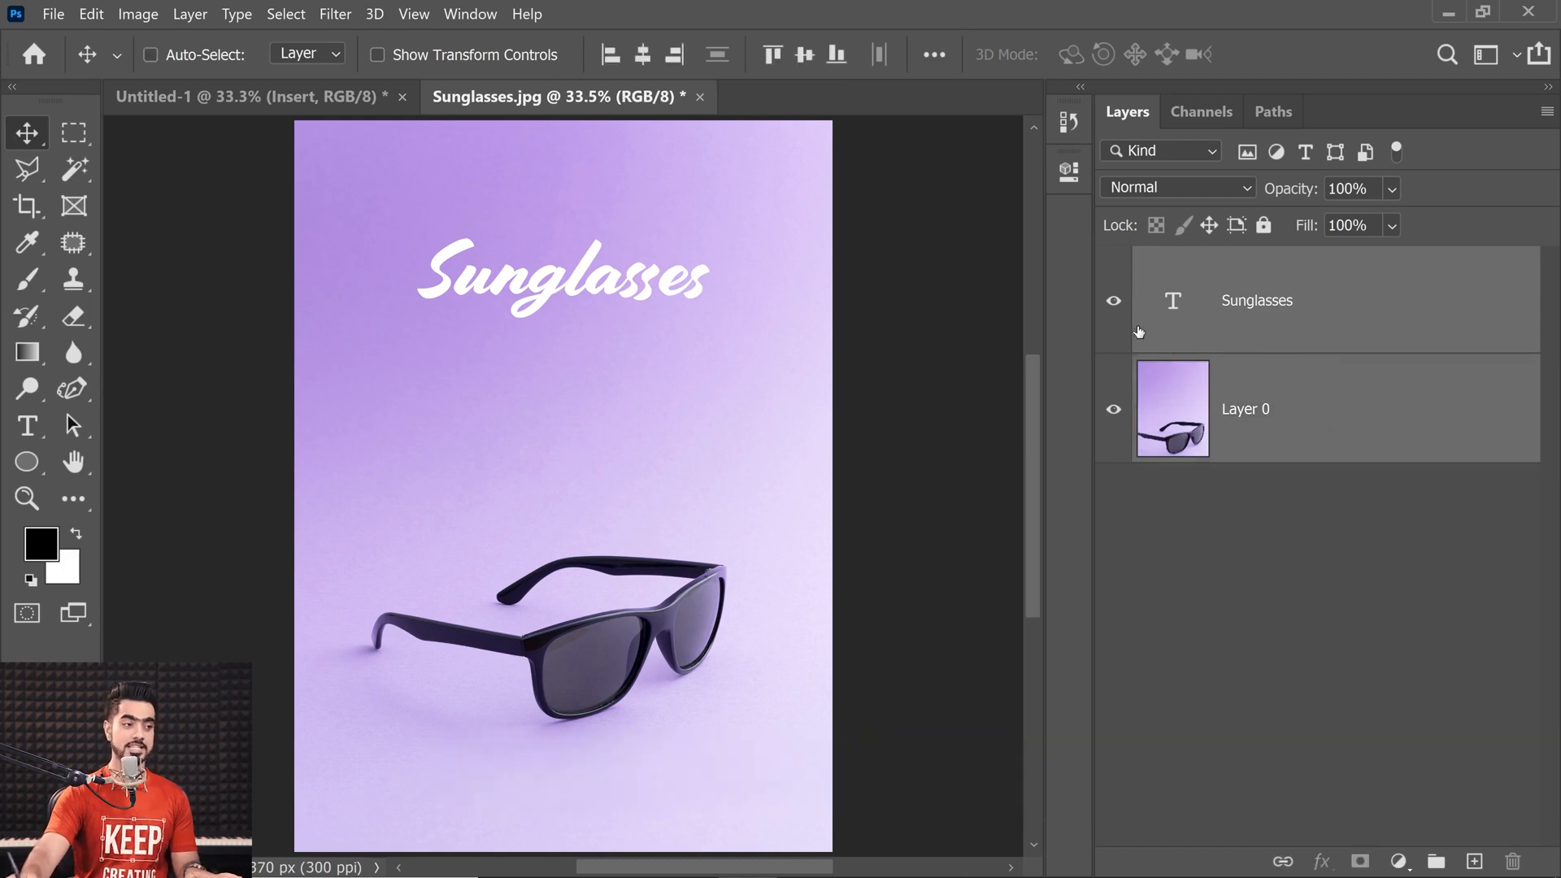
{"action": "right_click", "coordinate": [1398, 396]}
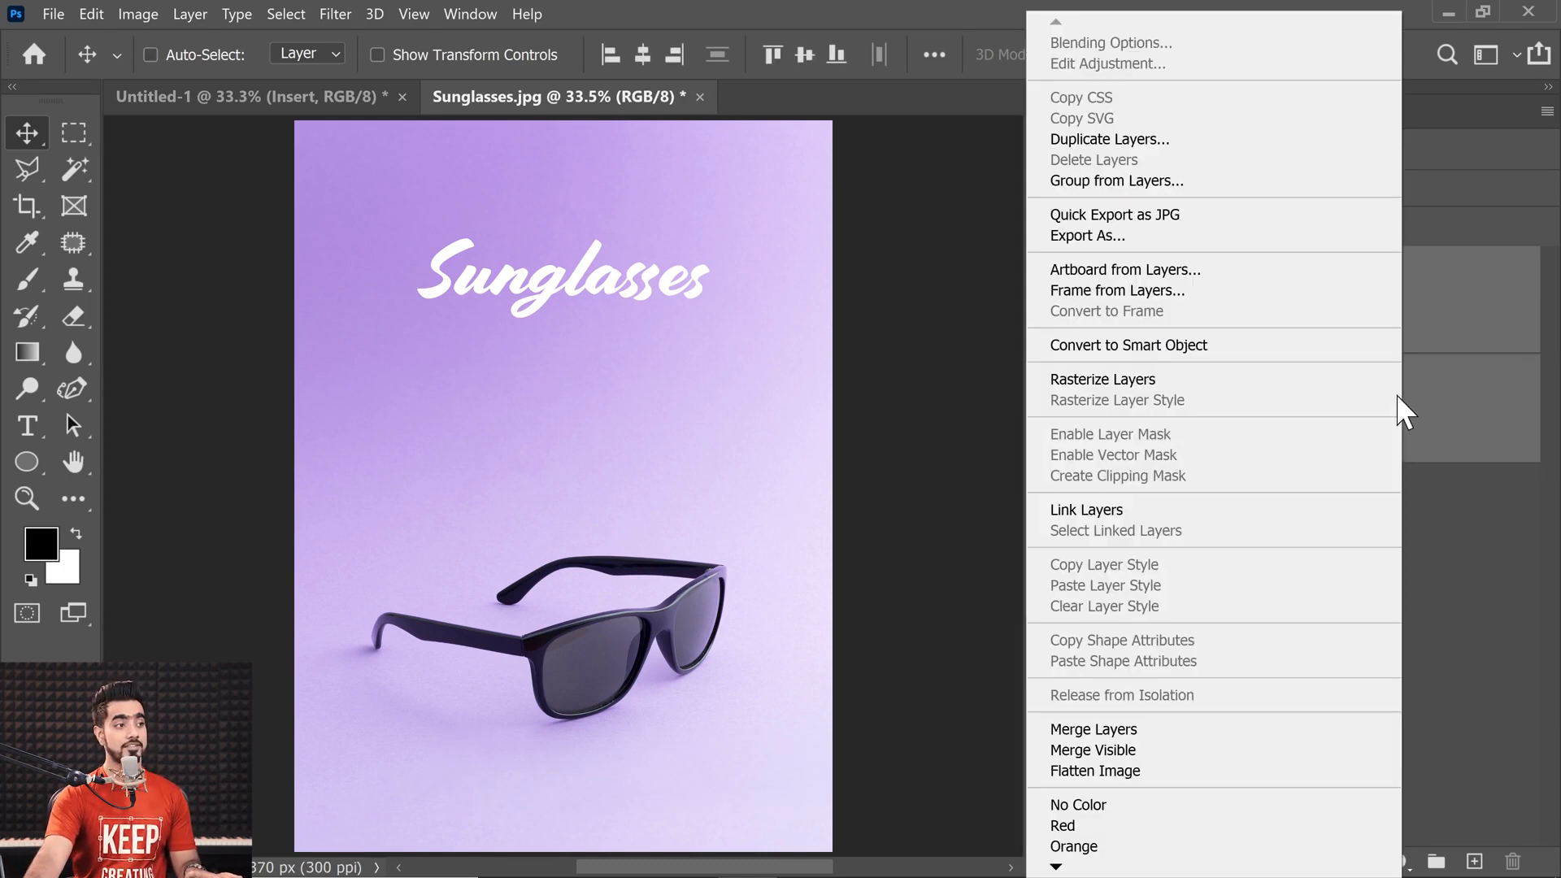
{"action": "left_click", "coordinate": [1144, 274]}
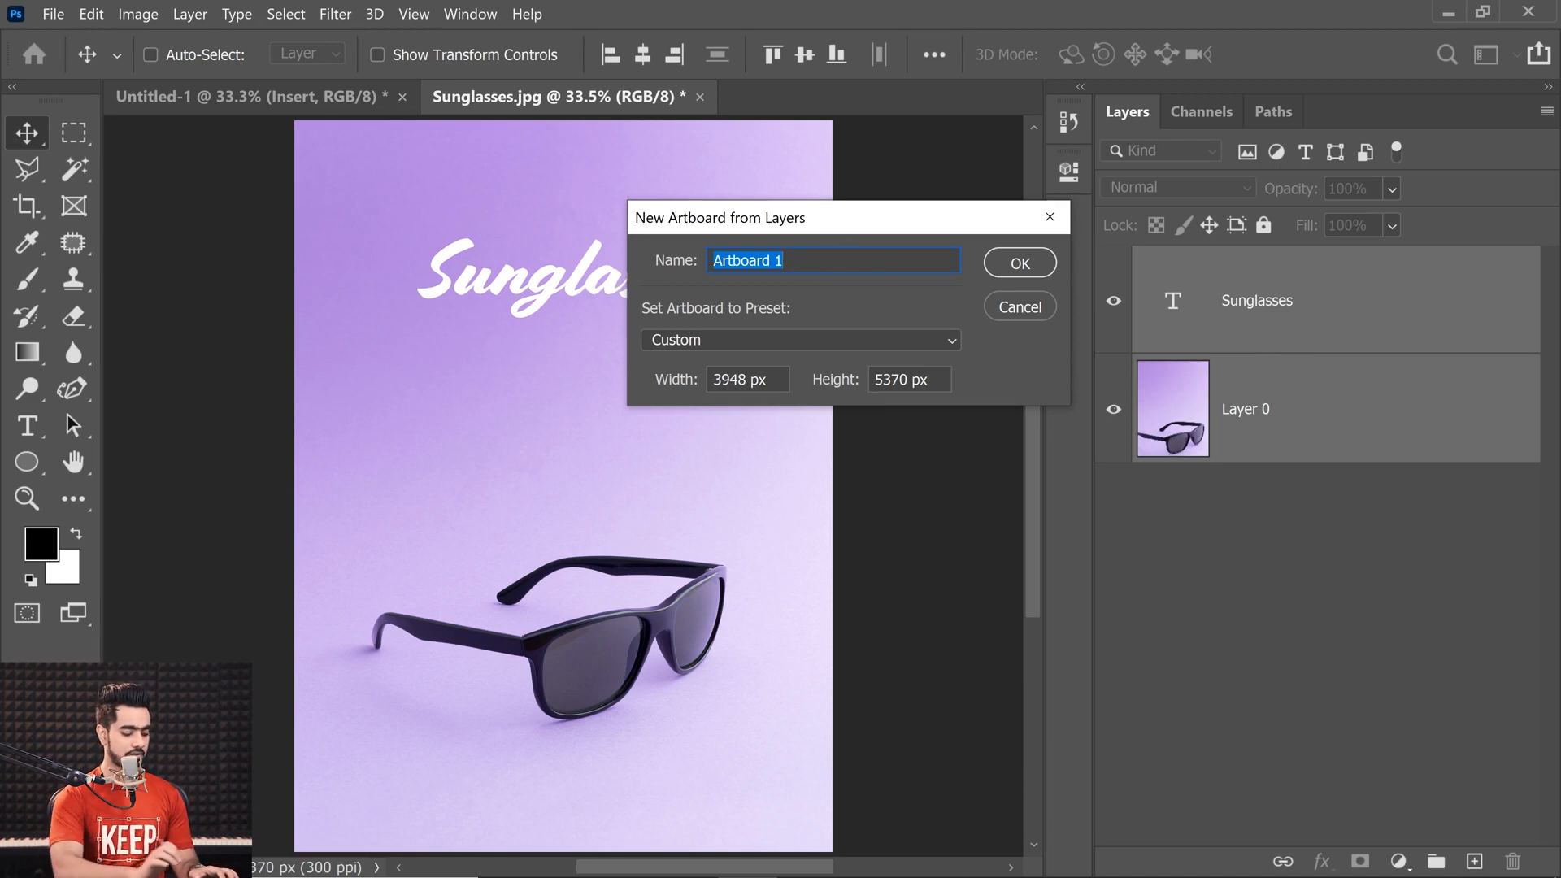
{"action": "type", "text": "Design"}
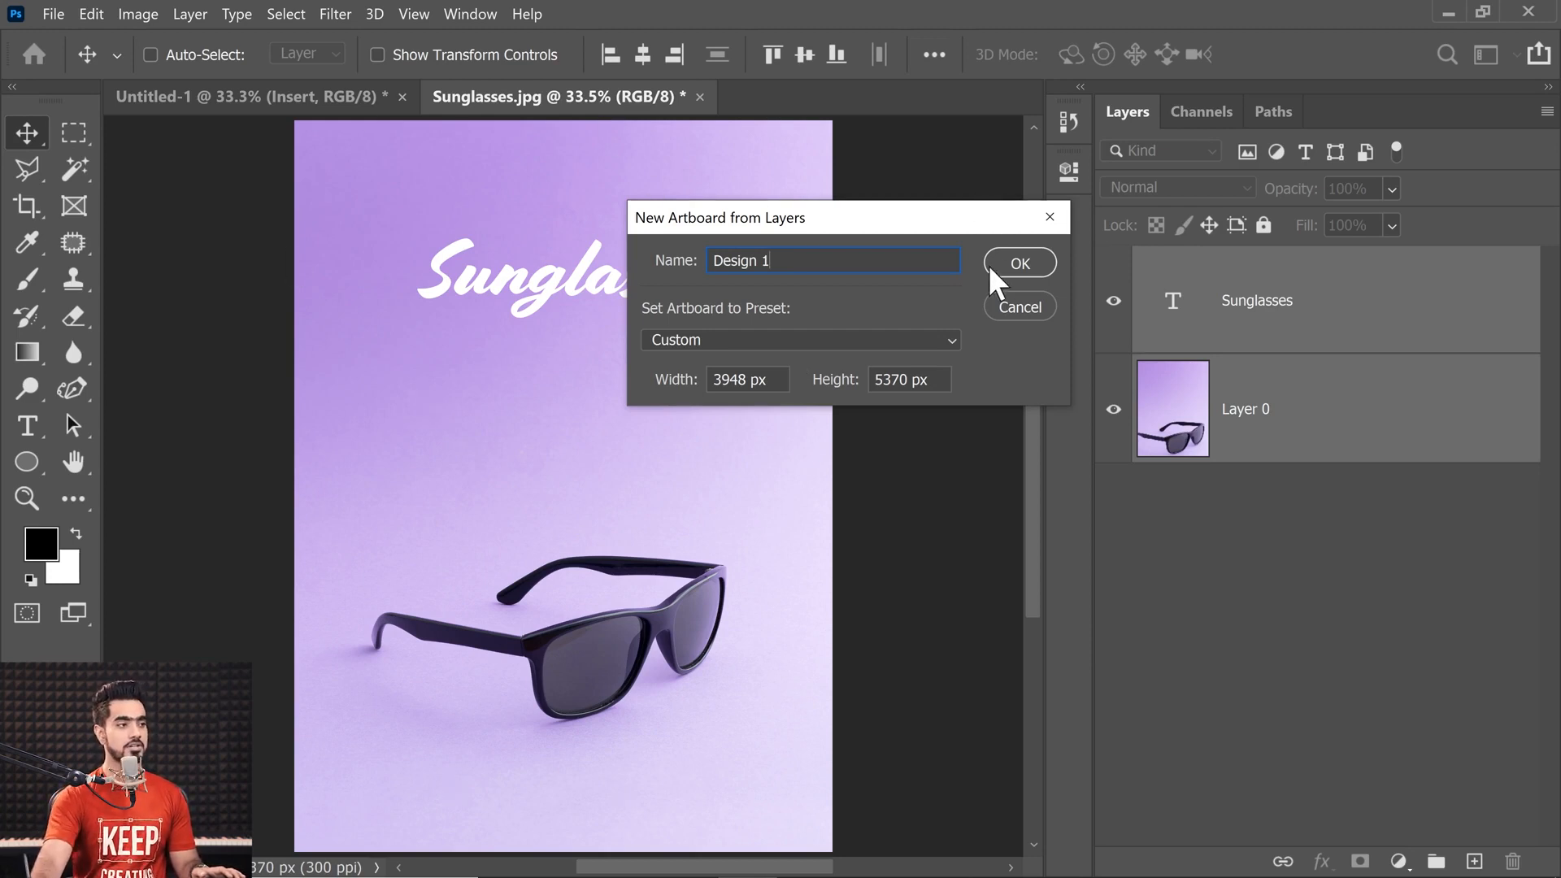
{"action": "left_click", "coordinate": [1020, 262]}
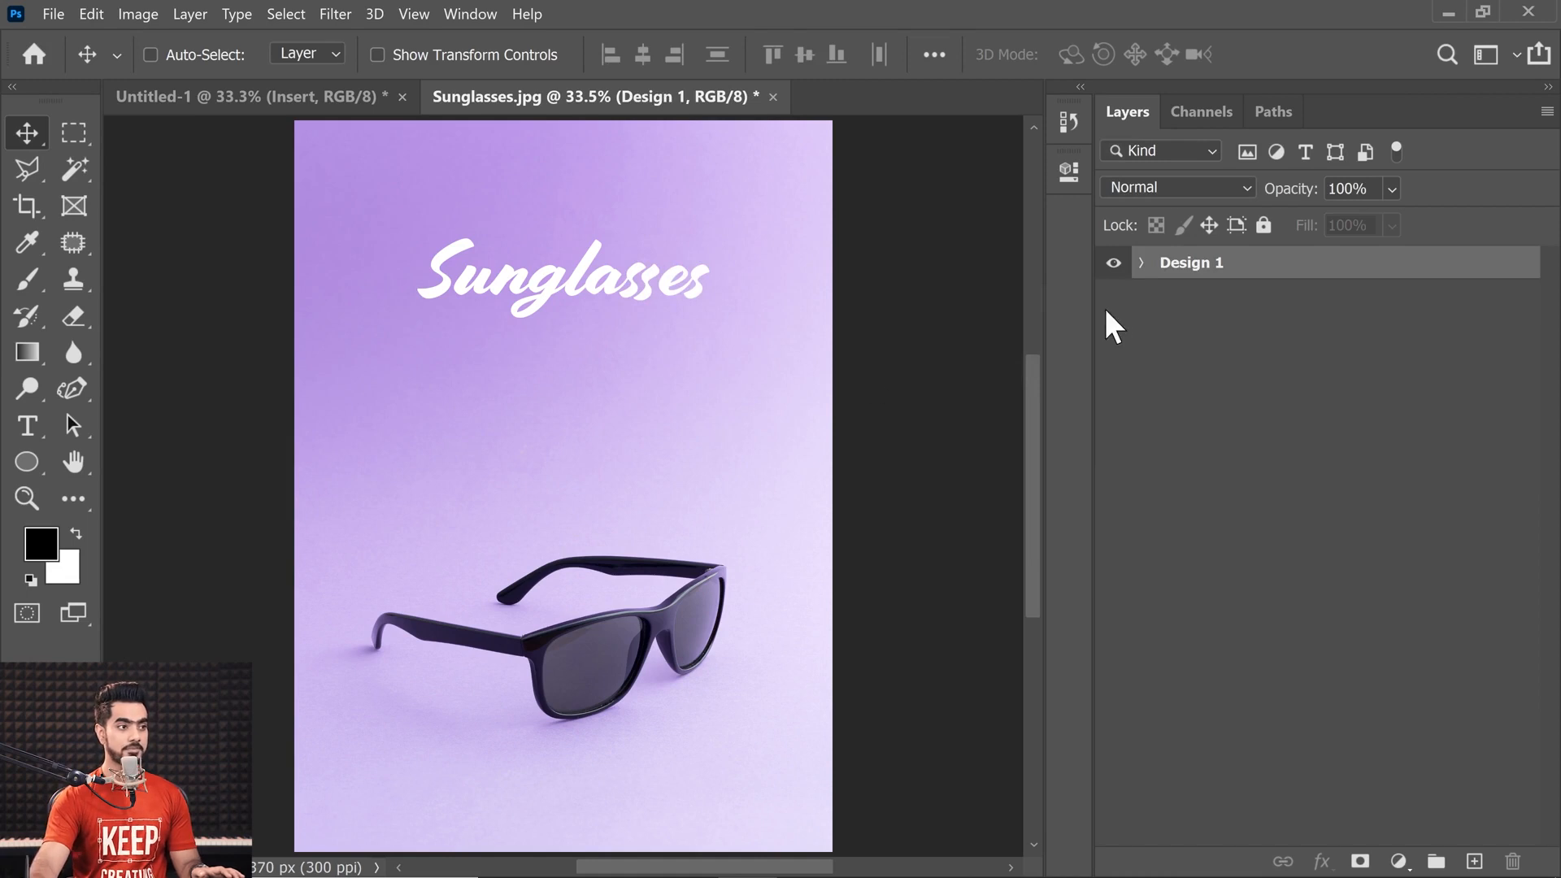
- Add a blank artboard of the same size directly to the right of Design 1 with the Artboard Tool
{"action": "key", "text": "ctrl+minus"}
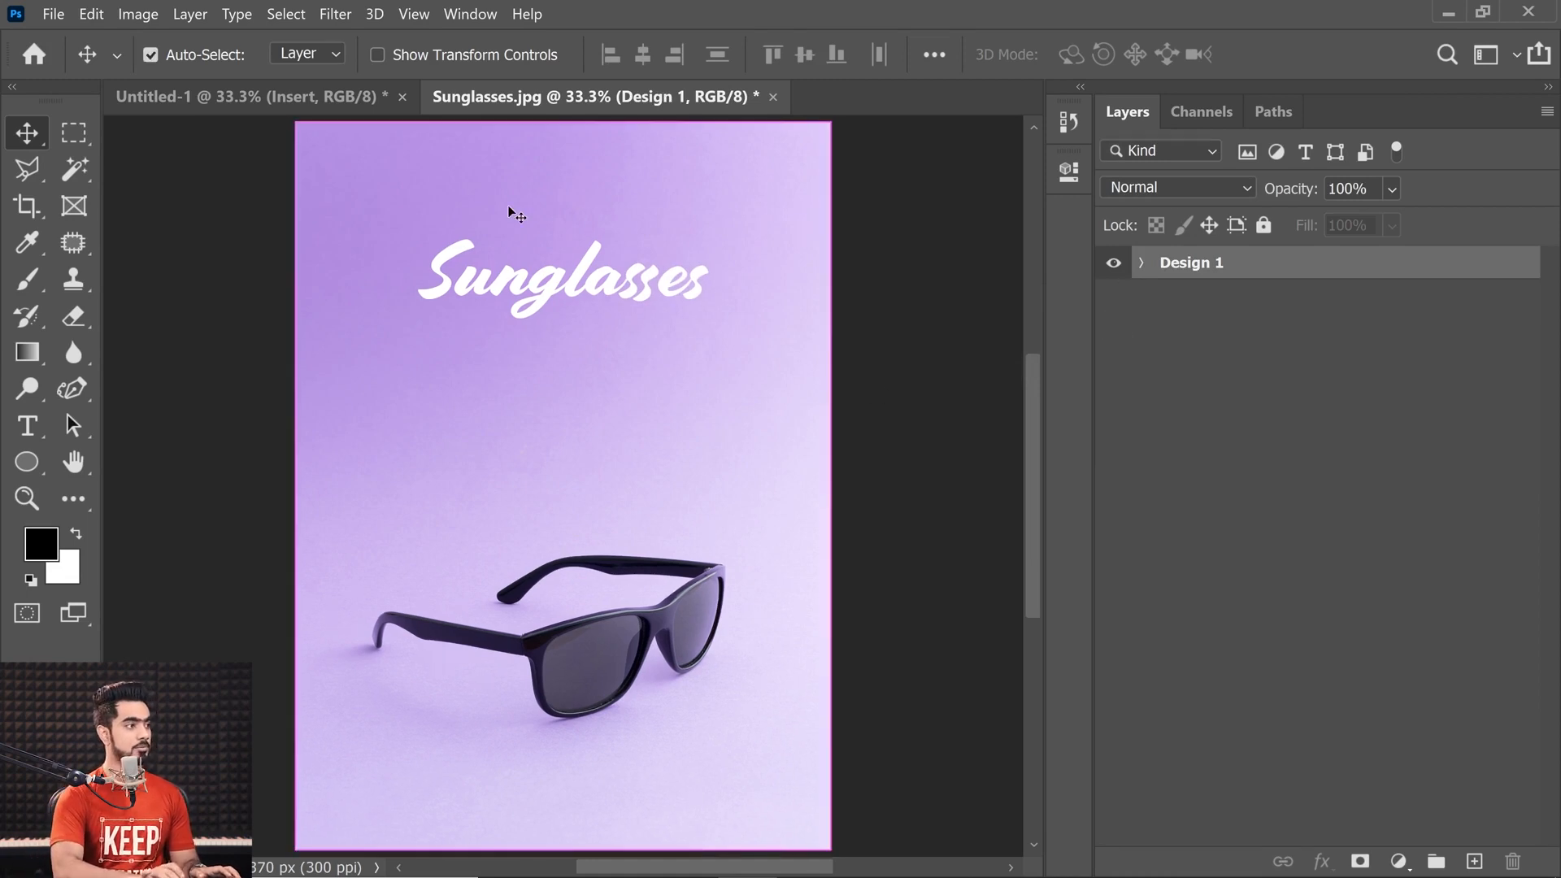
{"action": "key", "text": "ctrl+minus"}
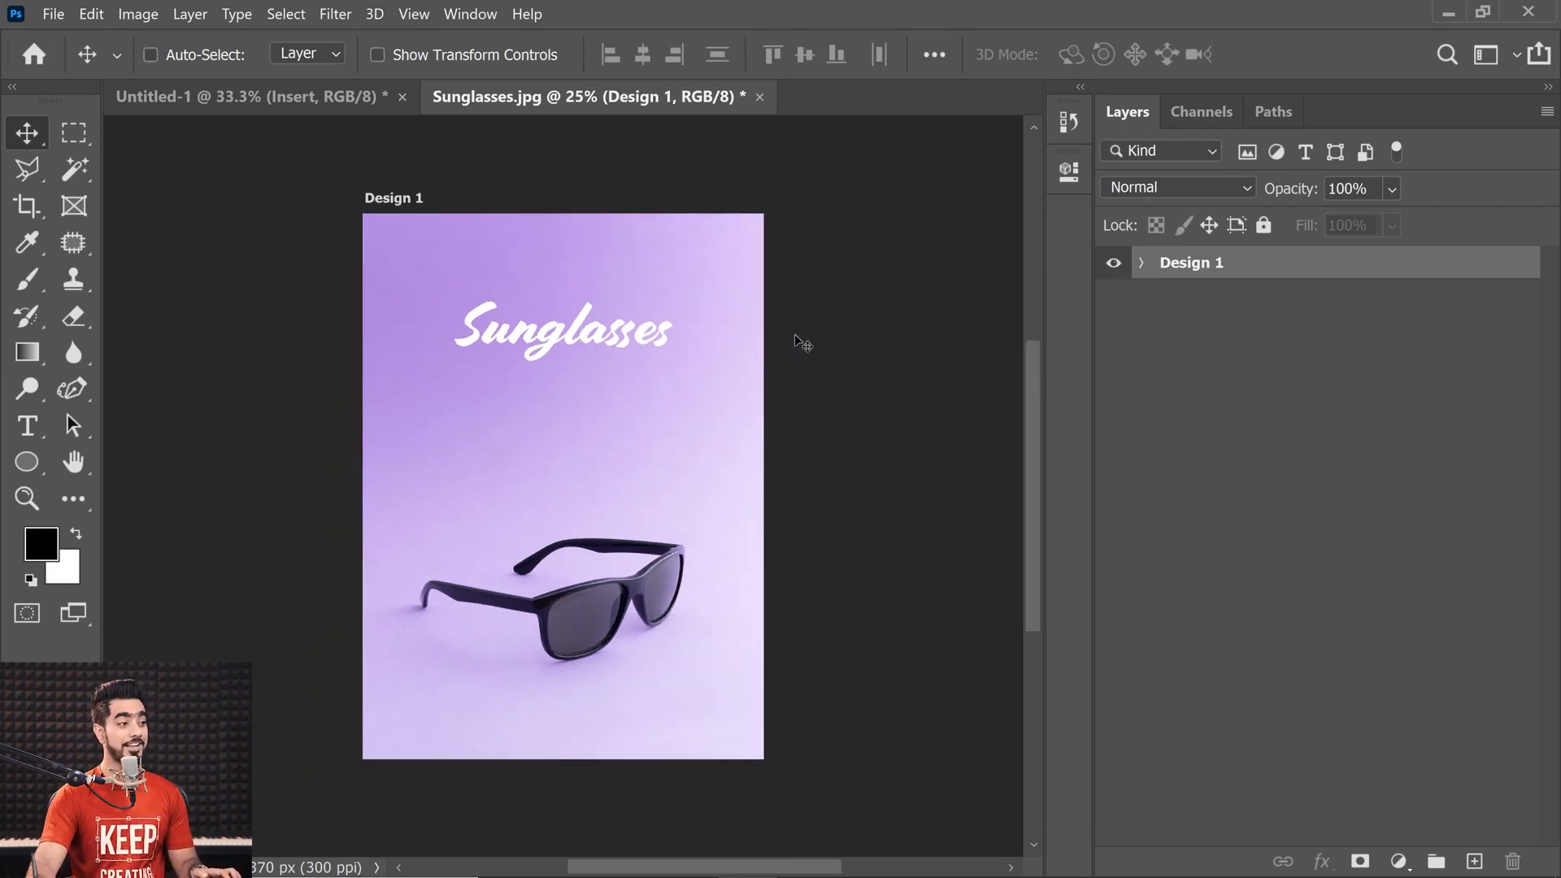
{"action": "key", "text": "shift+v"}
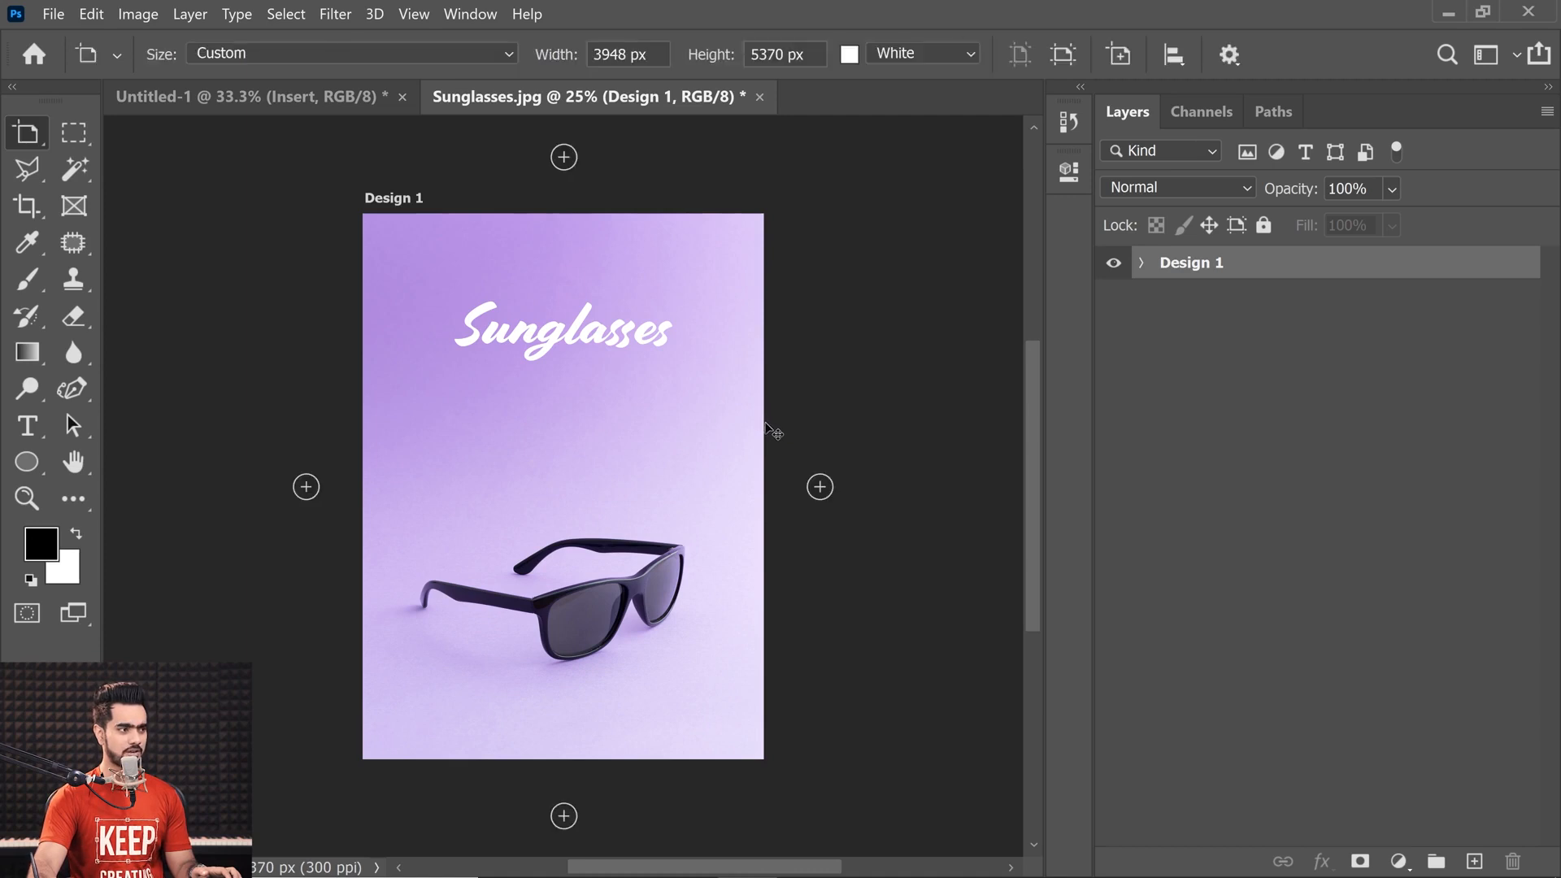
{"action": "left_click", "coordinate": [820, 486]}
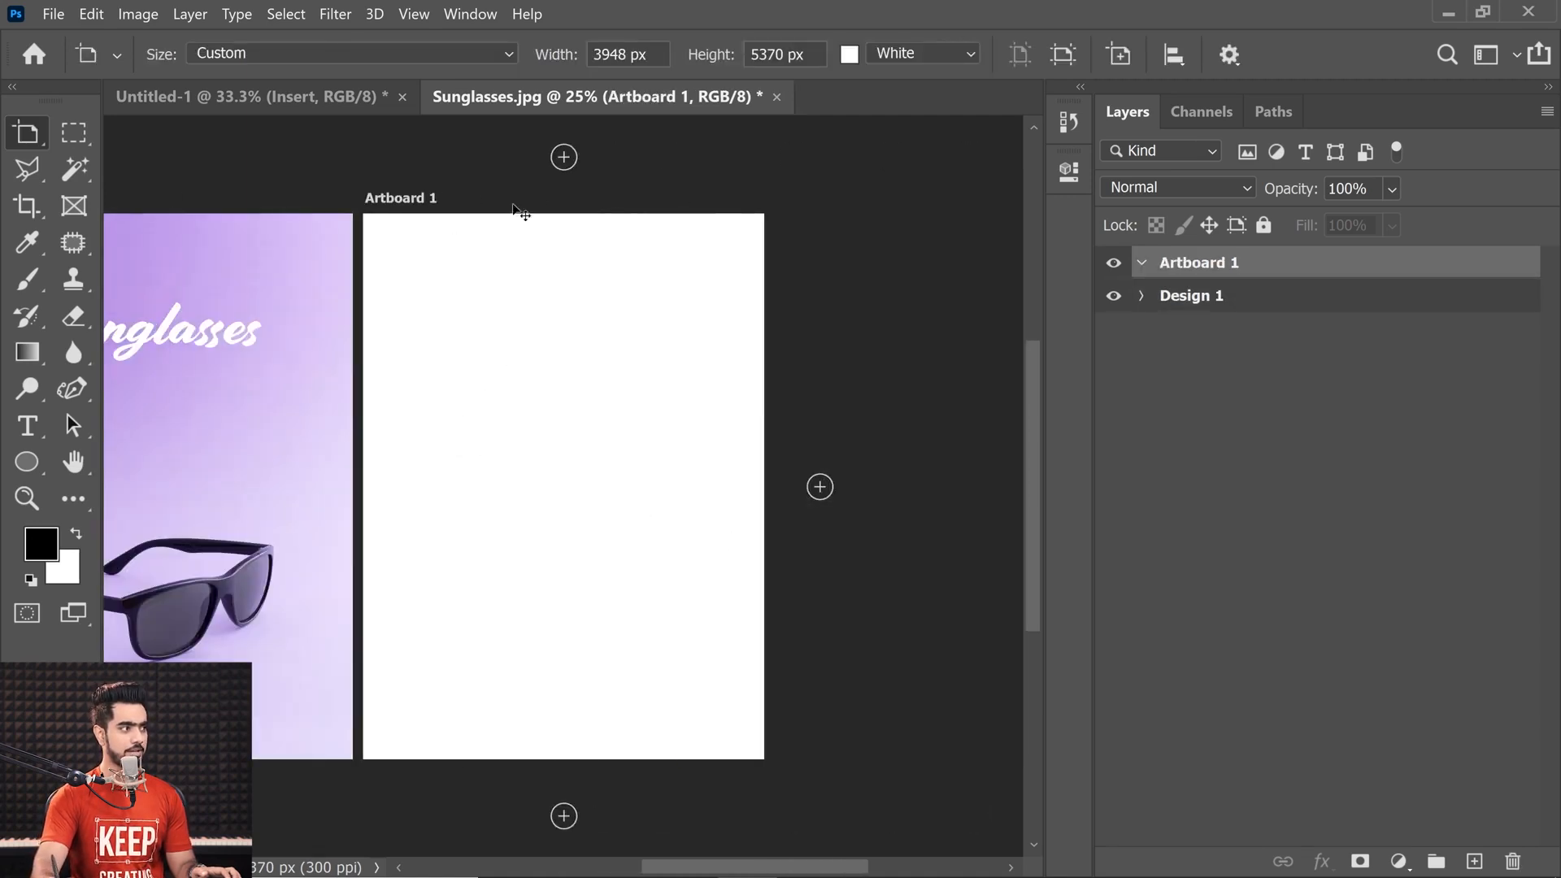
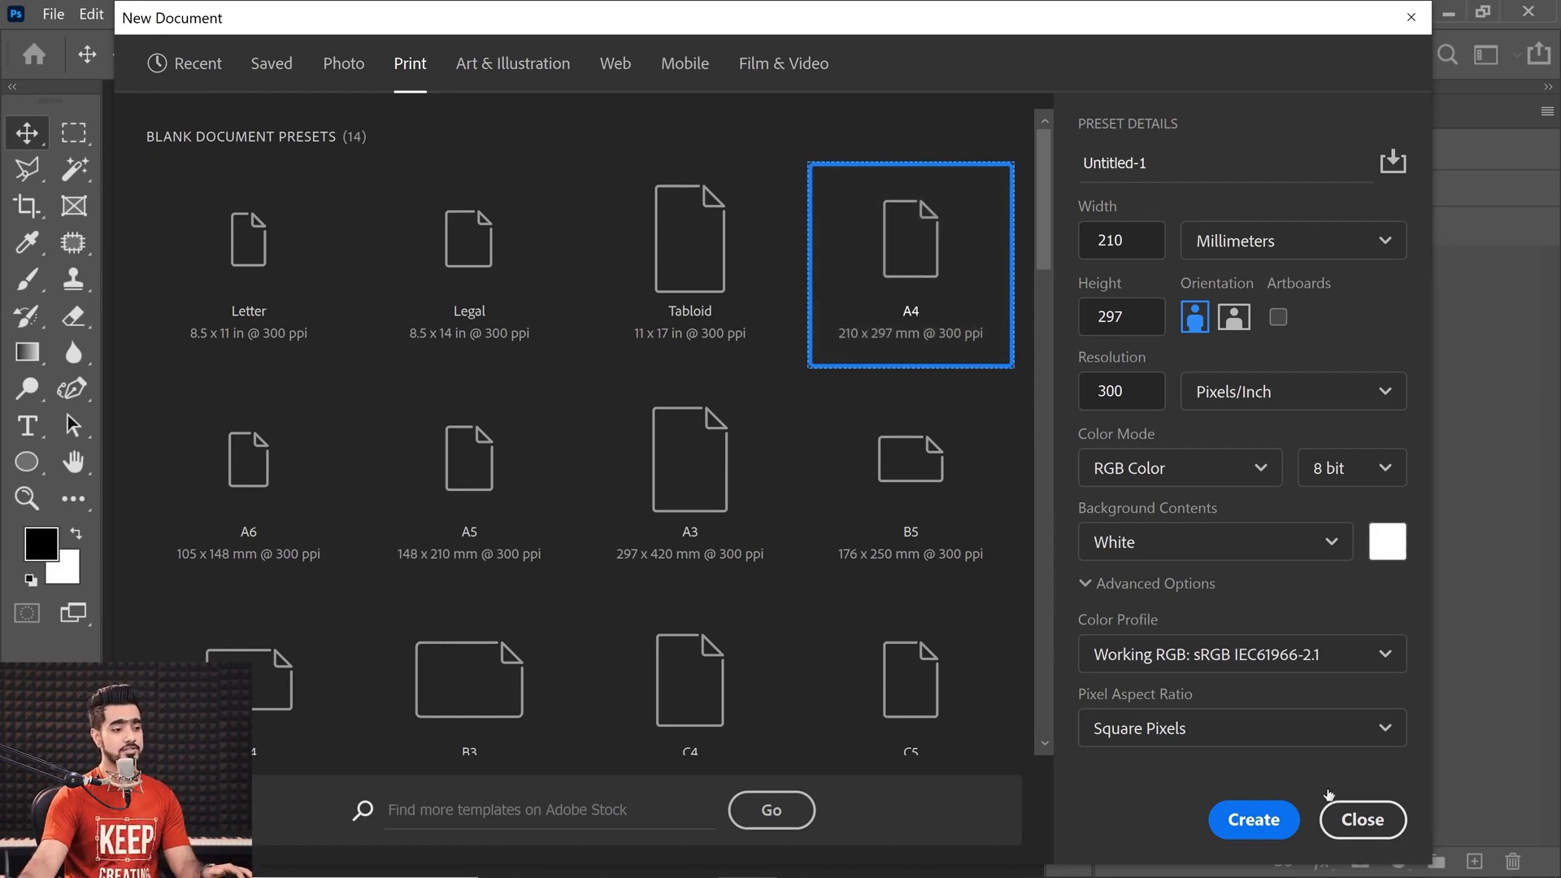
- Create a portrait A4 document (210 x 297 mm, 300 ppi), unlock its background layer and convert it into an artboard at its own size
{"action": "left_click", "coordinate": [1254, 821]}
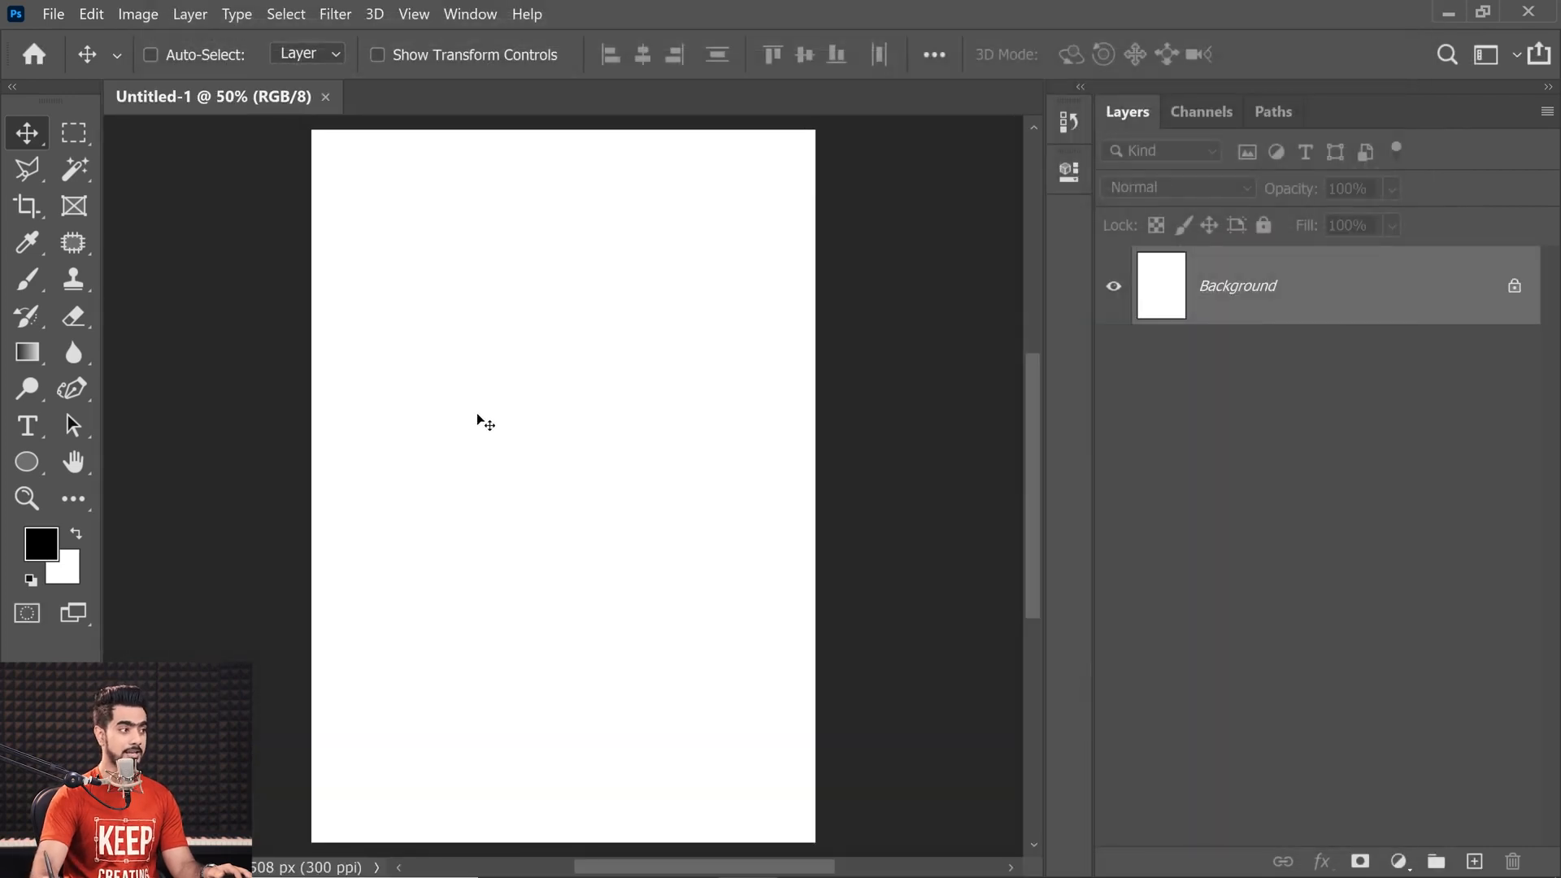
{"action": "left_click_drag", "start_coordinate": [462, 241], "coordinate": [481, 275]}
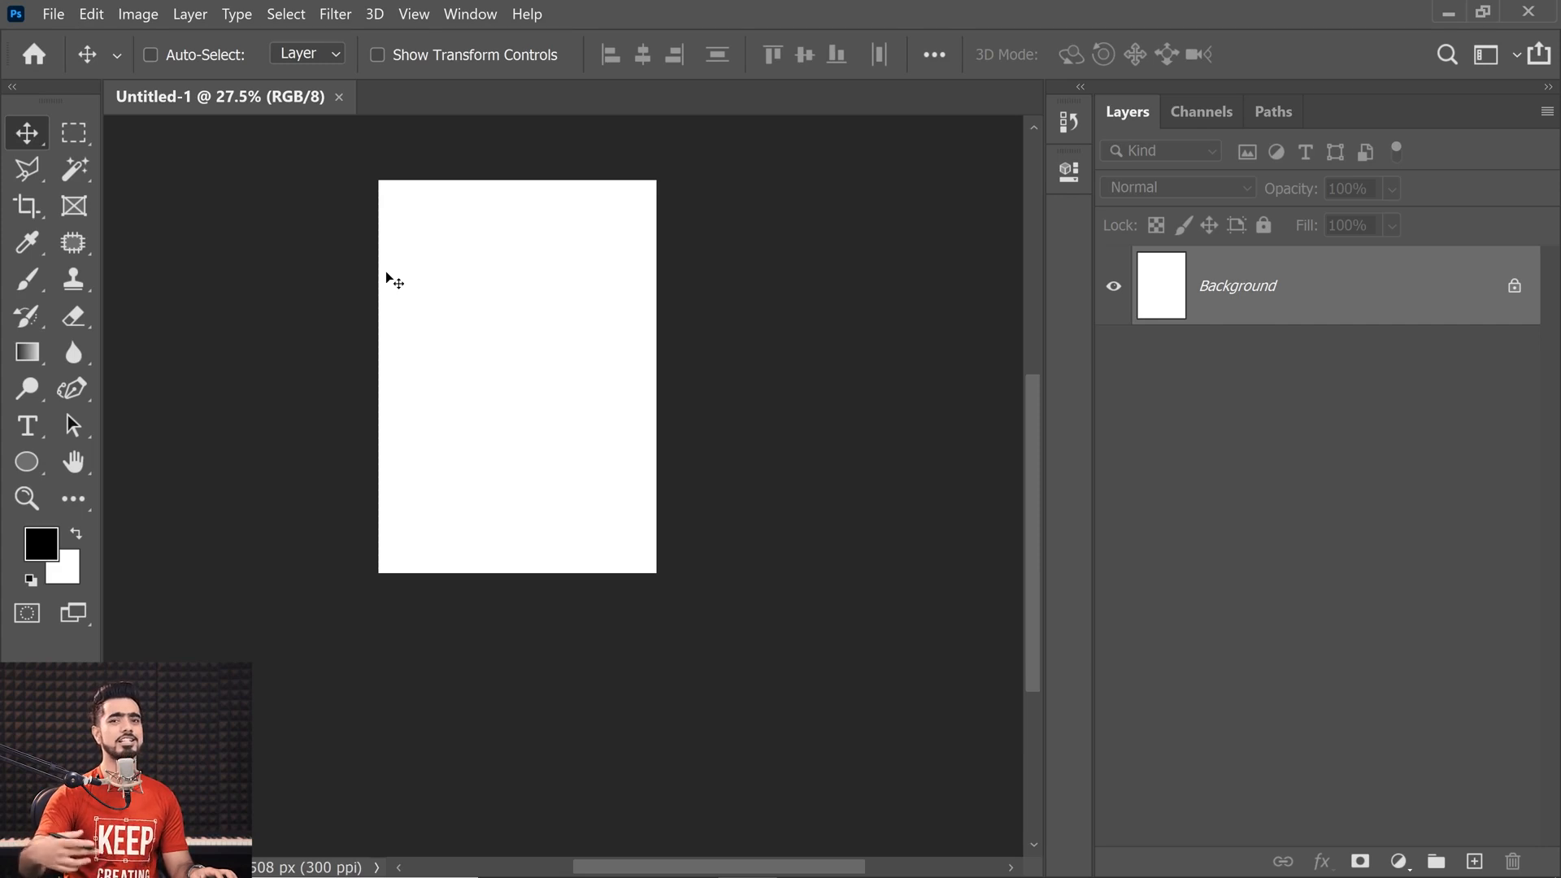
{"action": "left_click", "coordinate": [1514, 289]}
{"action": "right_click", "coordinate": [1411, 294]}
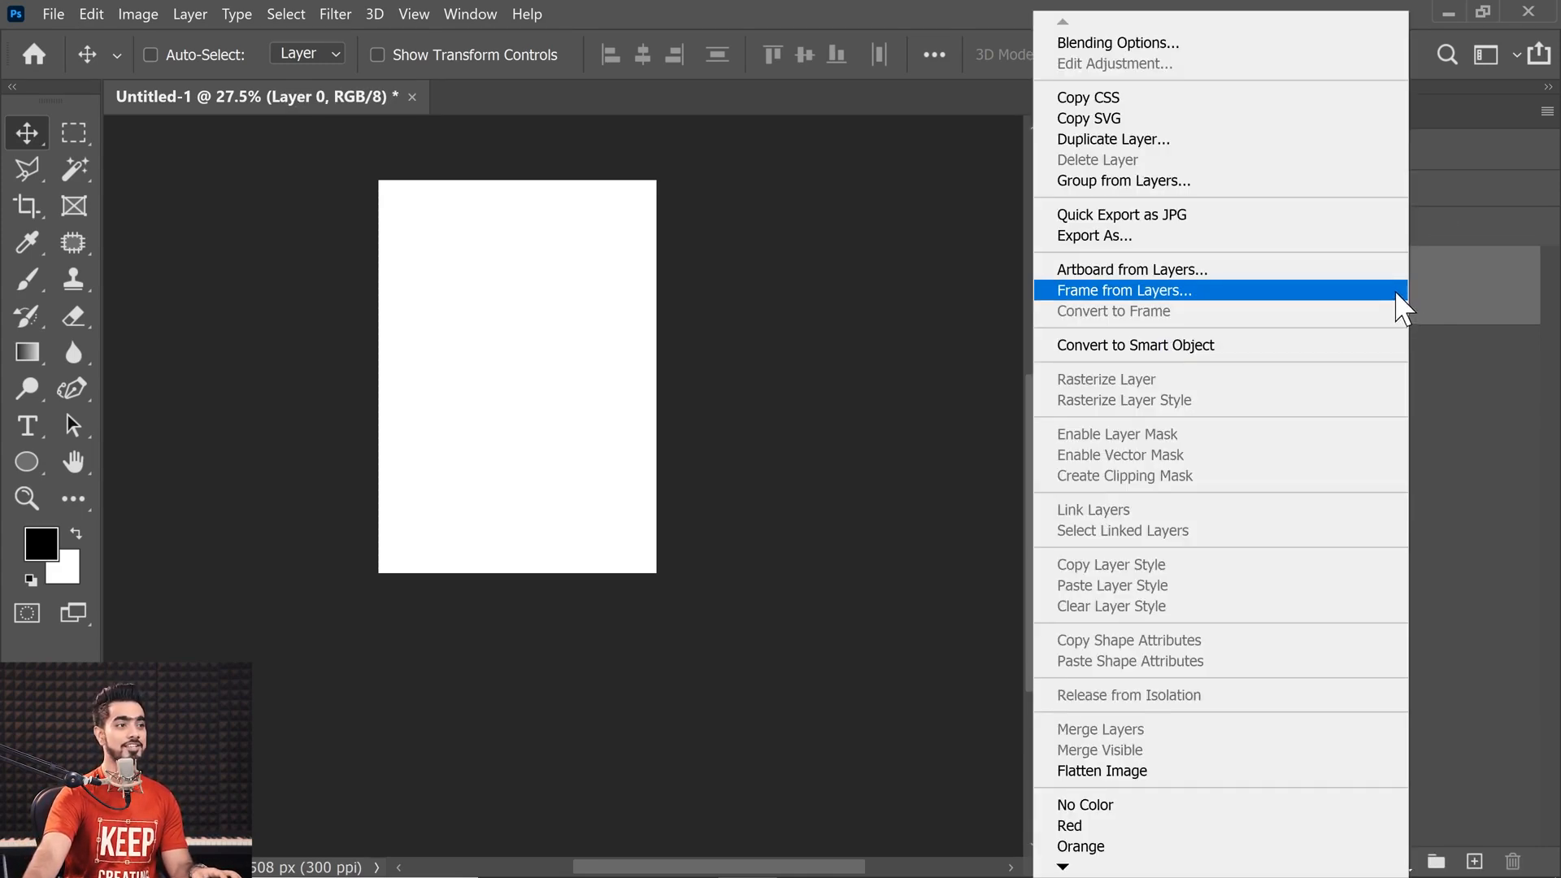
{"action": "left_click", "coordinate": [1311, 270]}
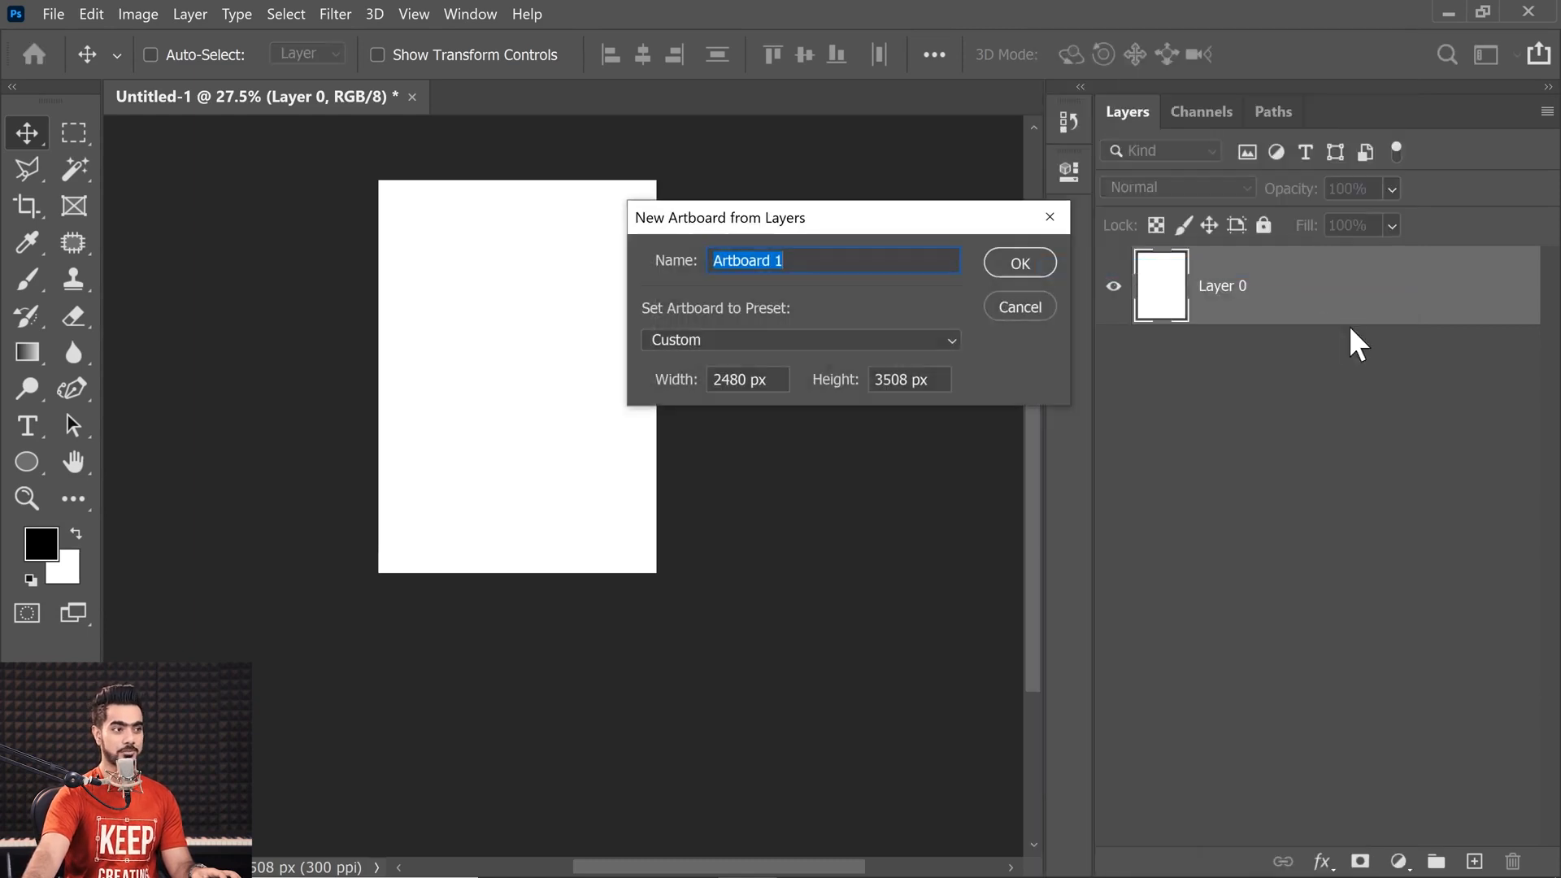
{"action": "left_click", "coordinate": [1012, 262]}
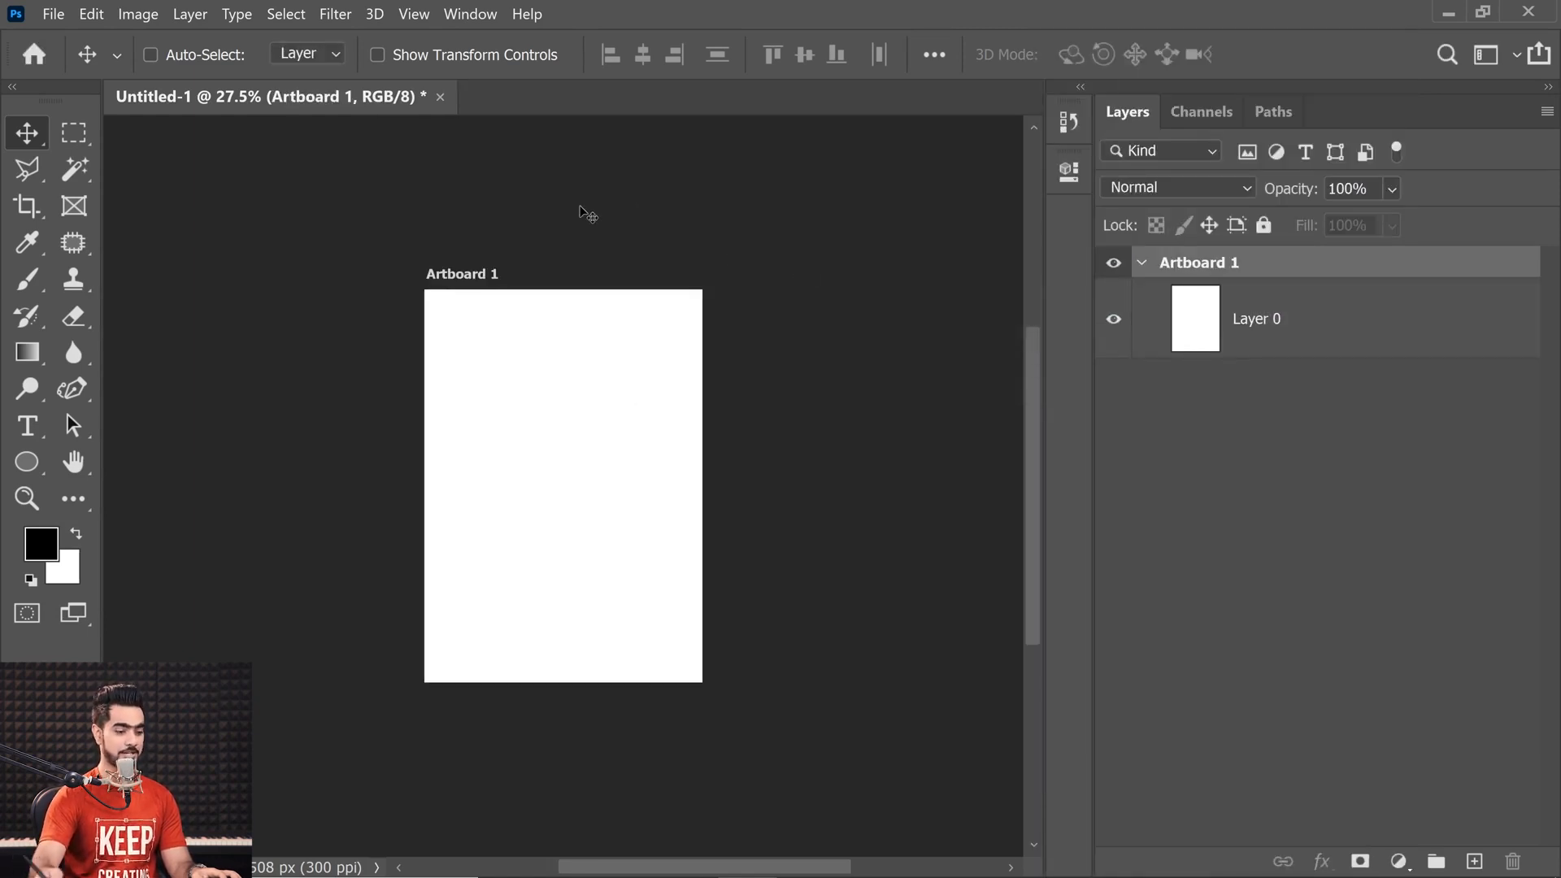
- Rename the A4 document's artboard as "Front"
{"action": "key", "text": "ctrl+0"}
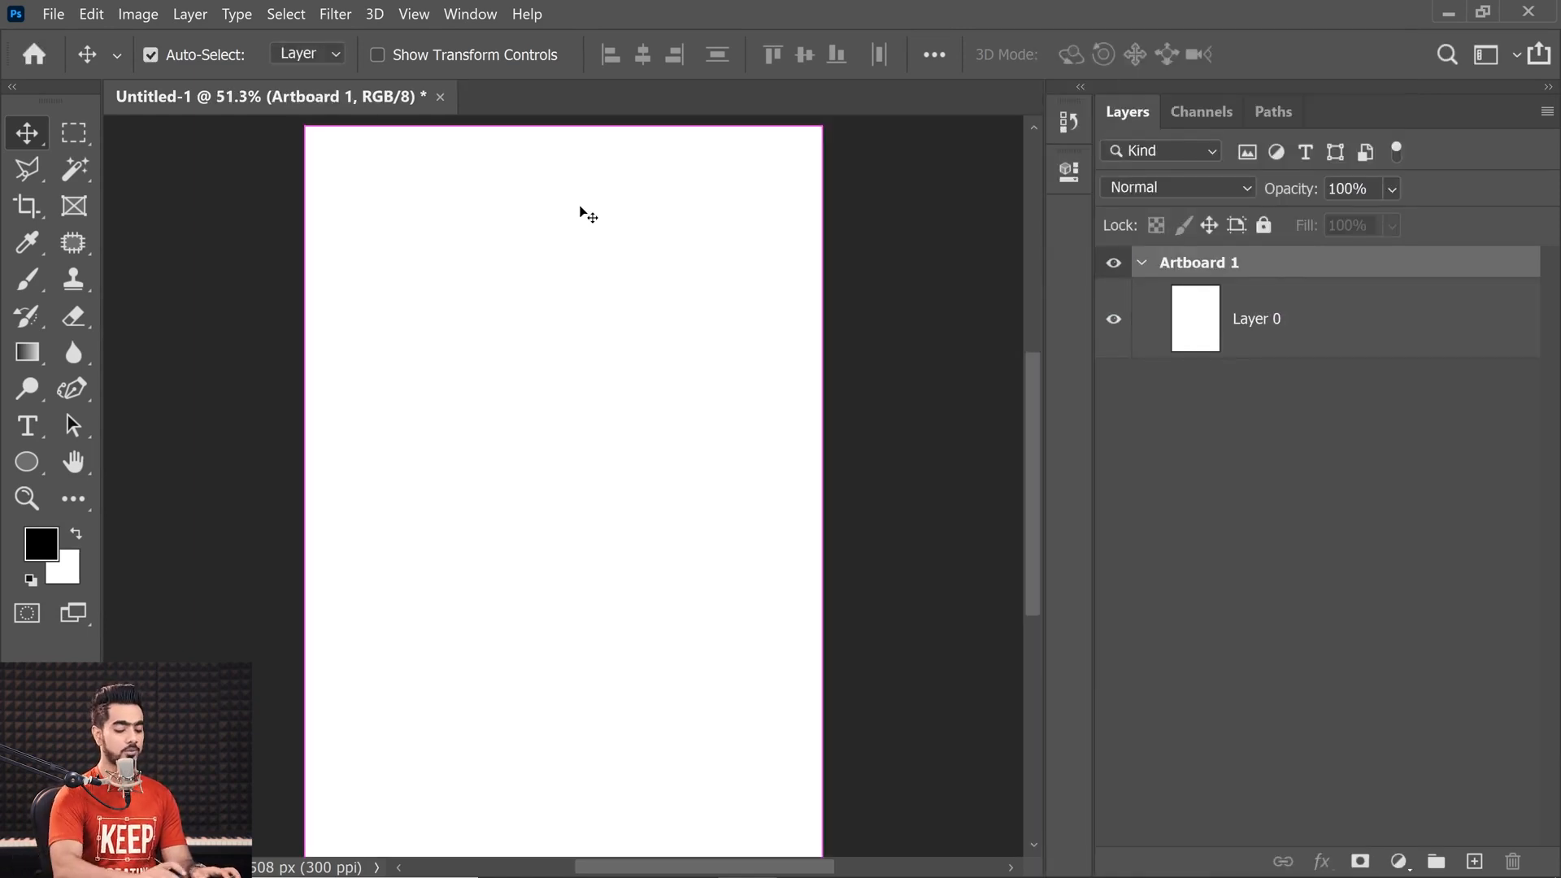
{"action": "key", "text": "ctrl+minus"}
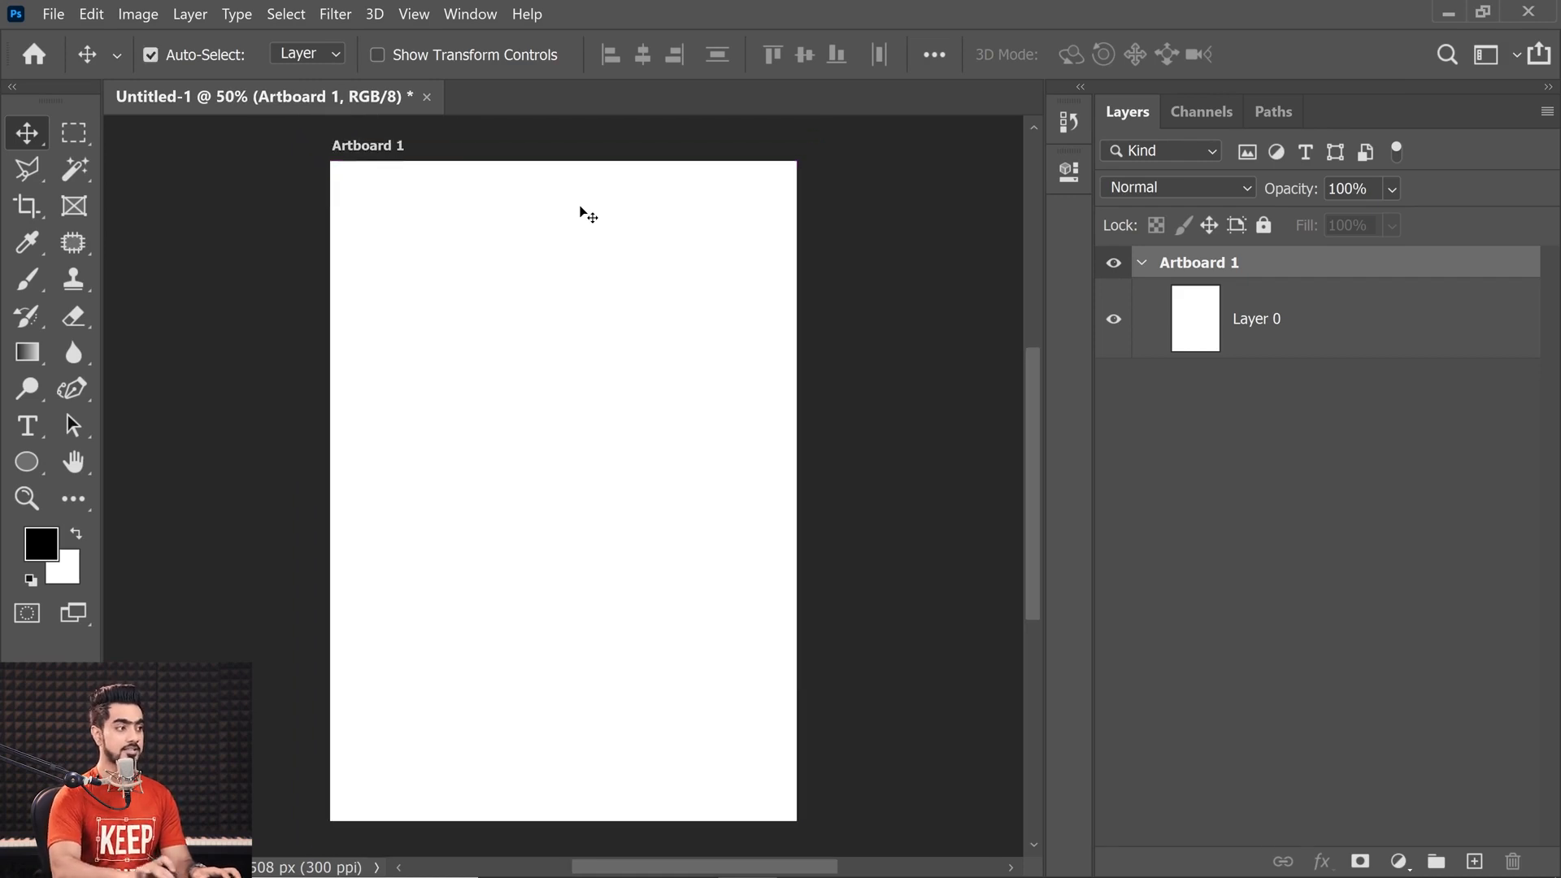
{"action": "key", "text": "ctrl+minus"}
{"action": "double_click", "coordinate": [1222, 265]}
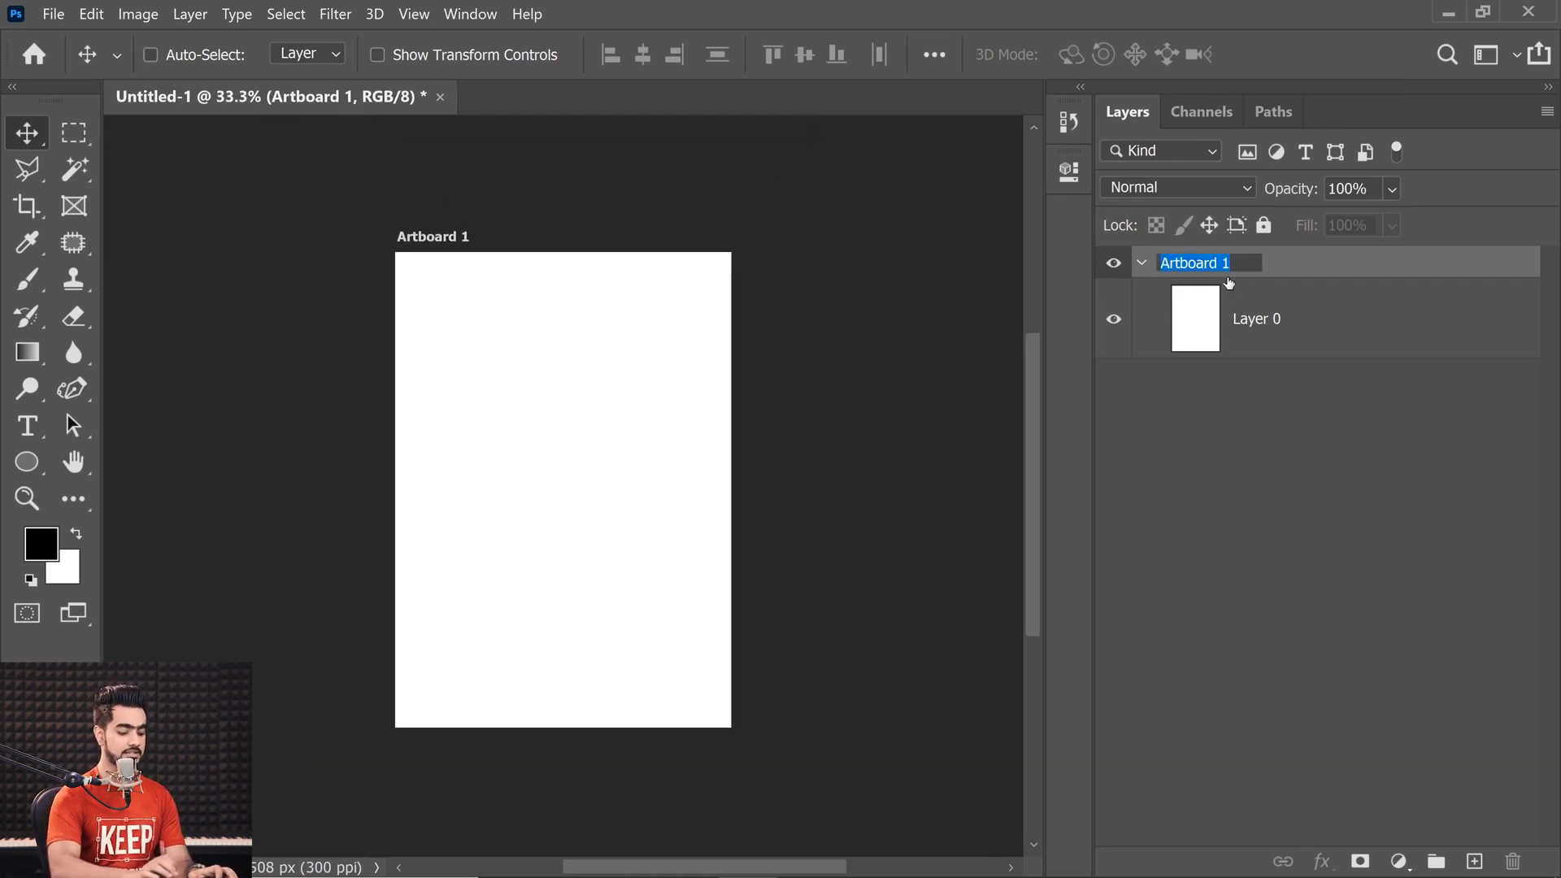
{"action": "type", "text": "Front"}
{"action": "key", "text": "Return"}
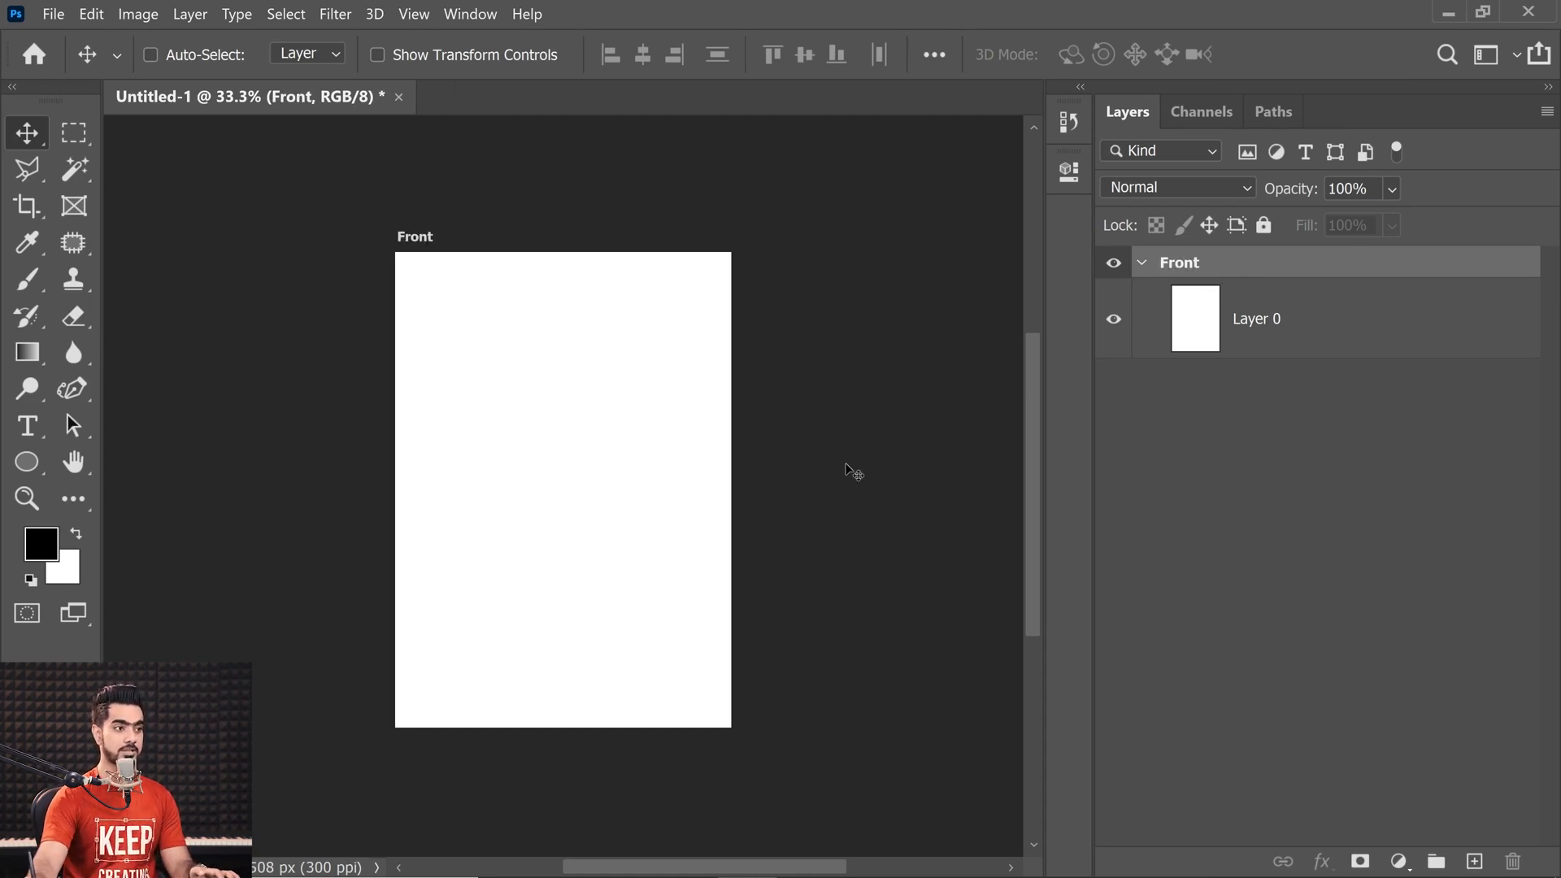
- Add a second artboard to the right of Front and delete Layer 0 from the Front artboard
{"action": "key", "text": "shift+v"}
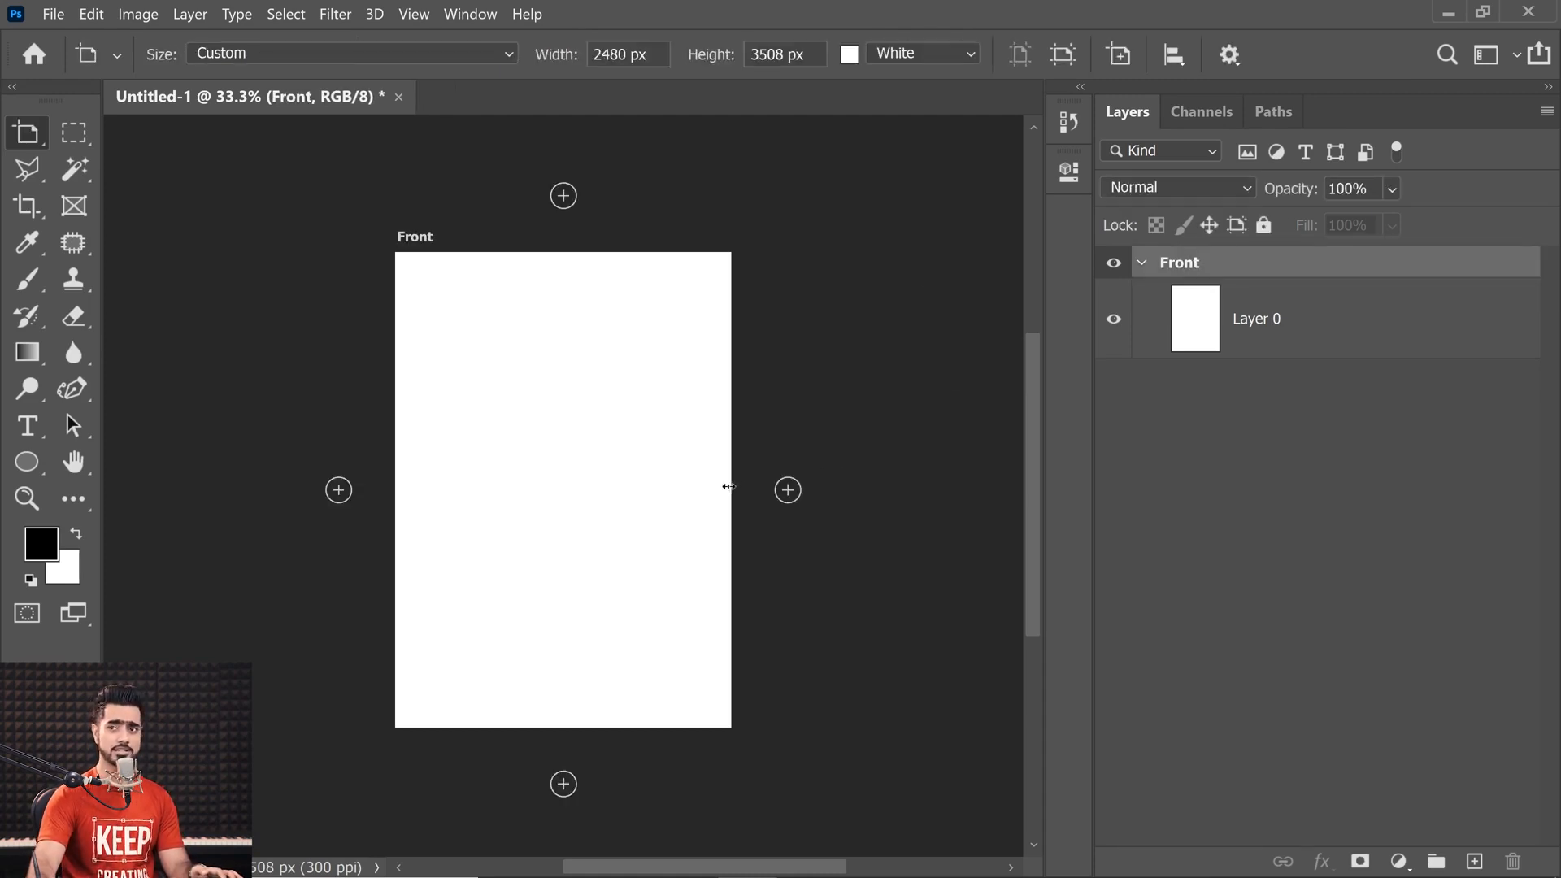
{"action": "left_click", "coordinate": [788, 490]}
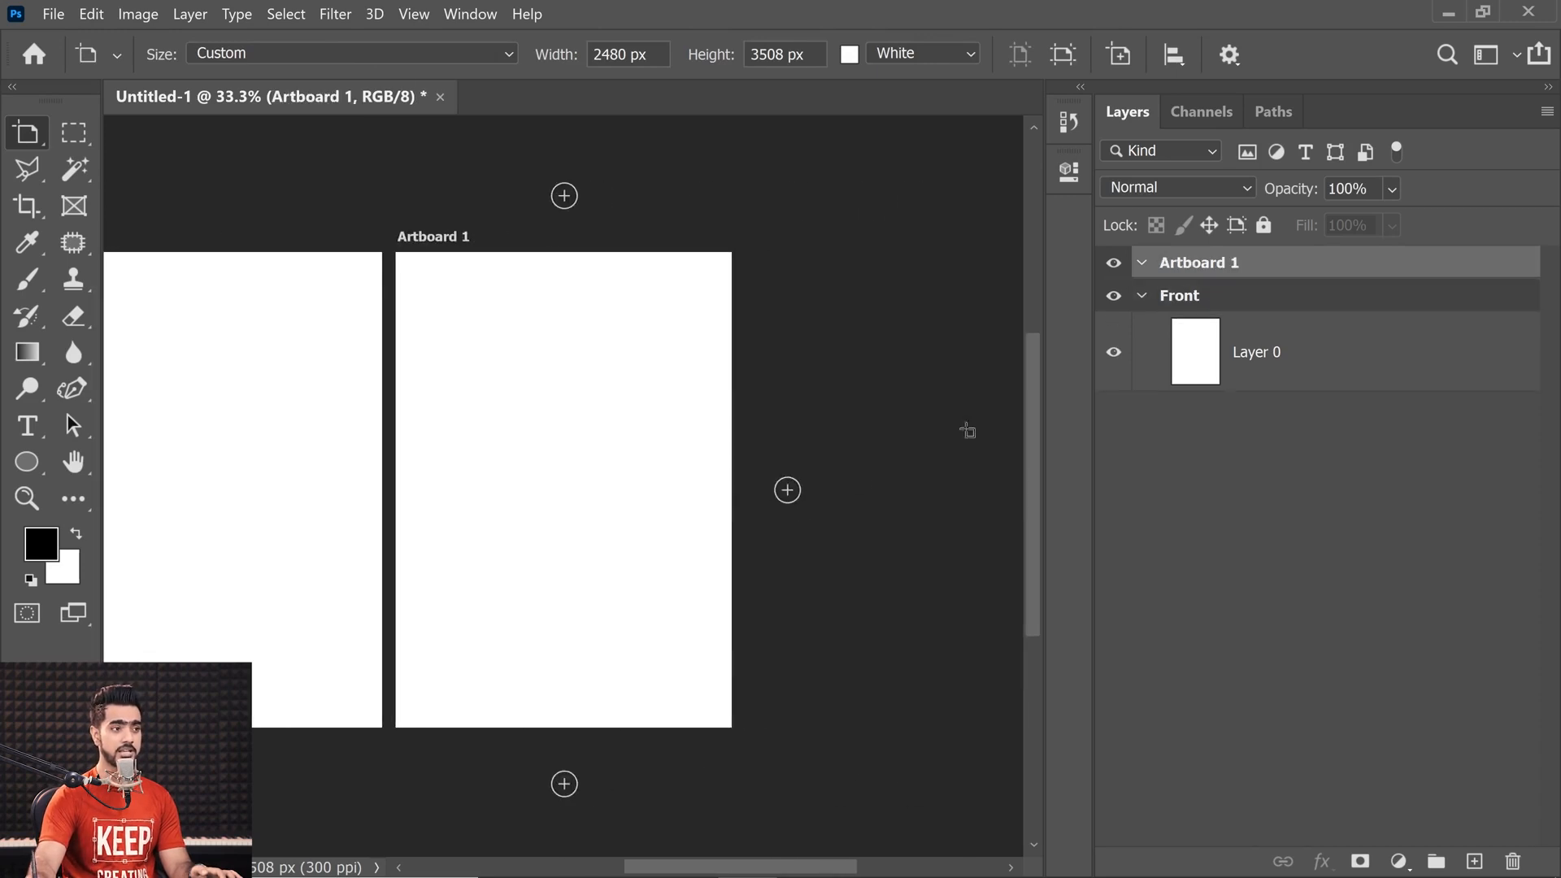
{"action": "left_click", "coordinate": [1291, 355]}
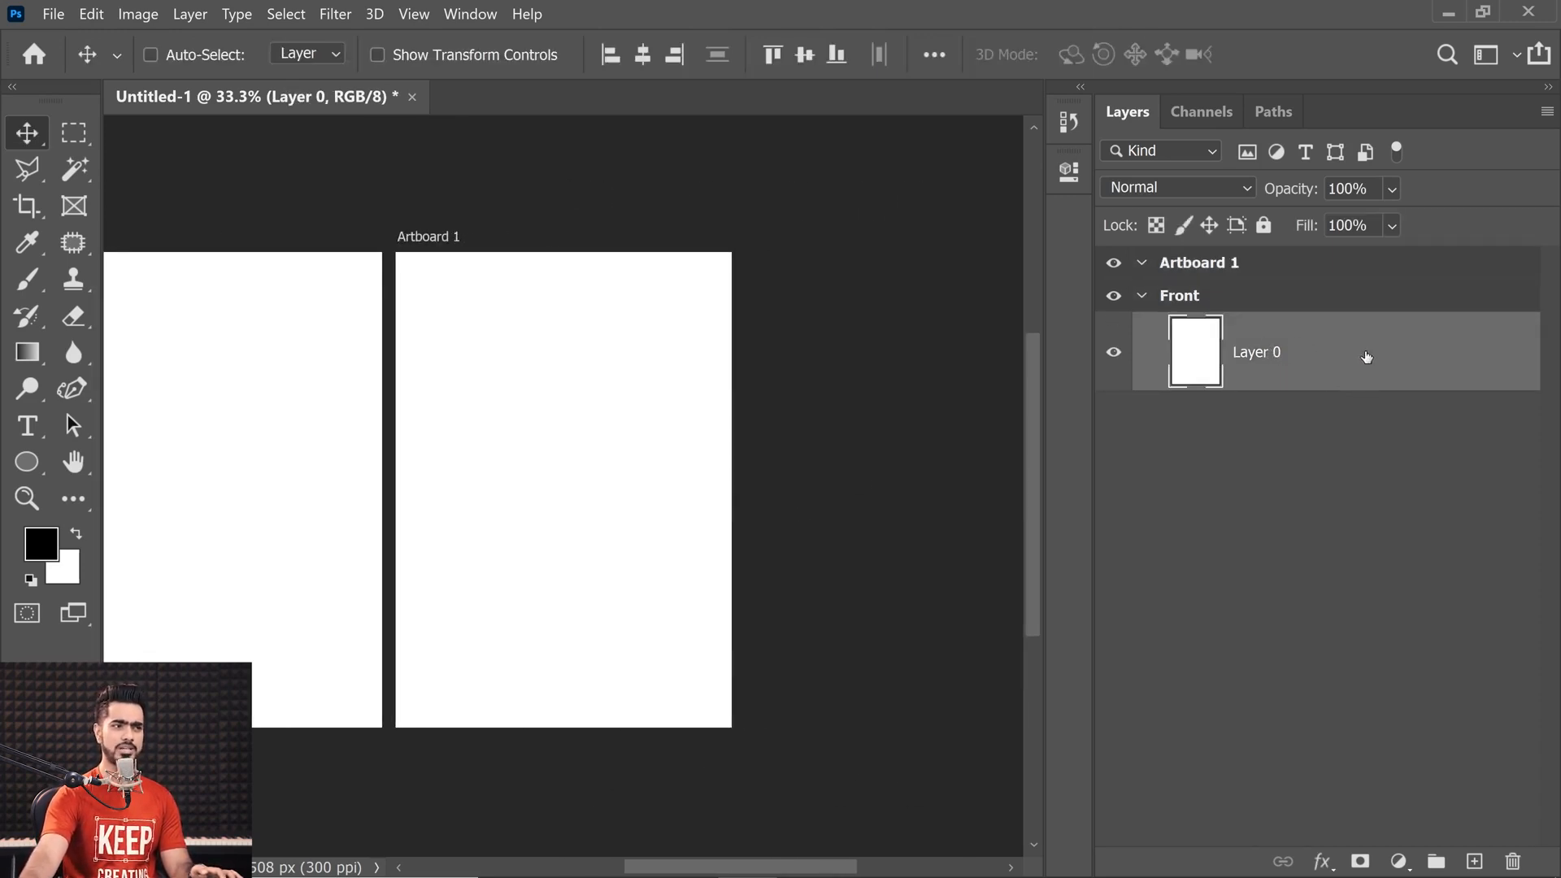
{"action": "left_click_drag", "start_coordinate": [1366, 358], "coordinate": [1512, 861]}
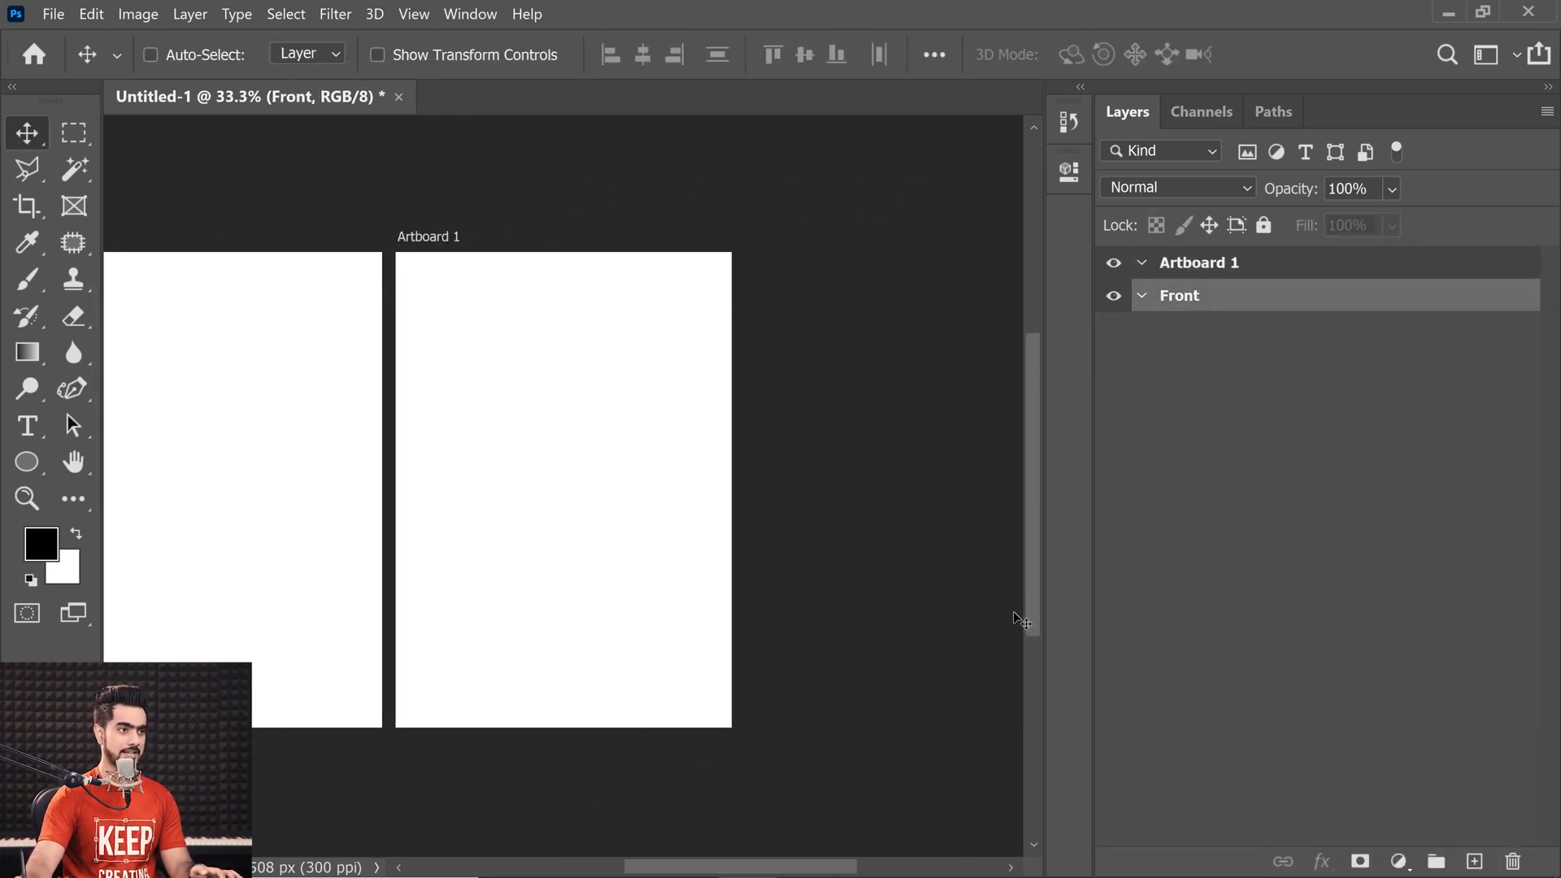
- Rename the second artboard as "Back"
{"action": "left_click", "coordinate": [1207, 266]}
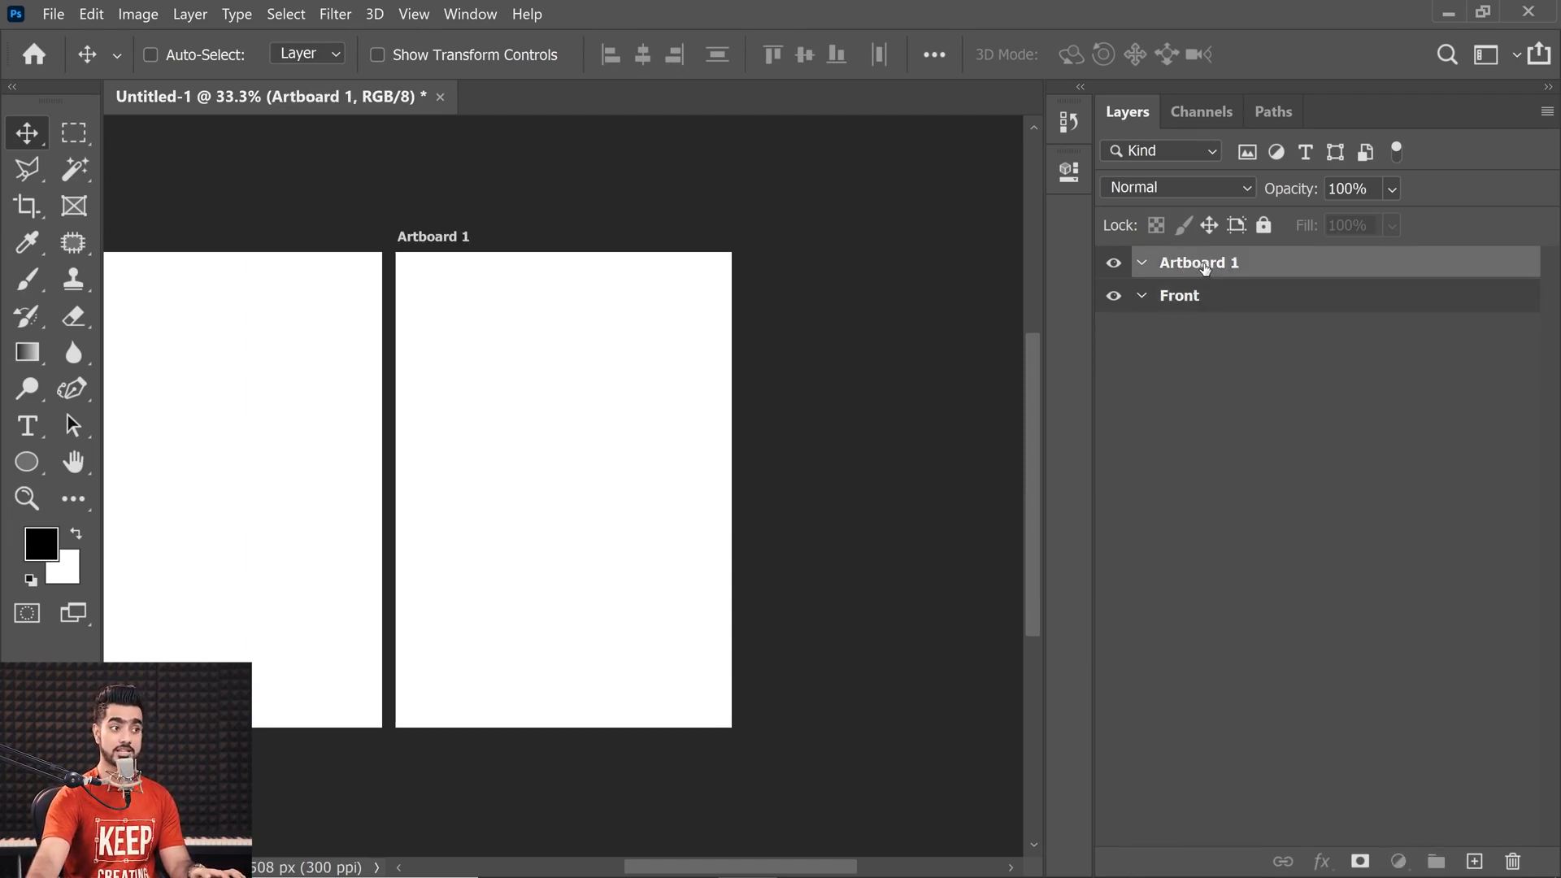
{"action": "double_click", "coordinate": [1206, 267]}
{"action": "type", "text": "Back"}
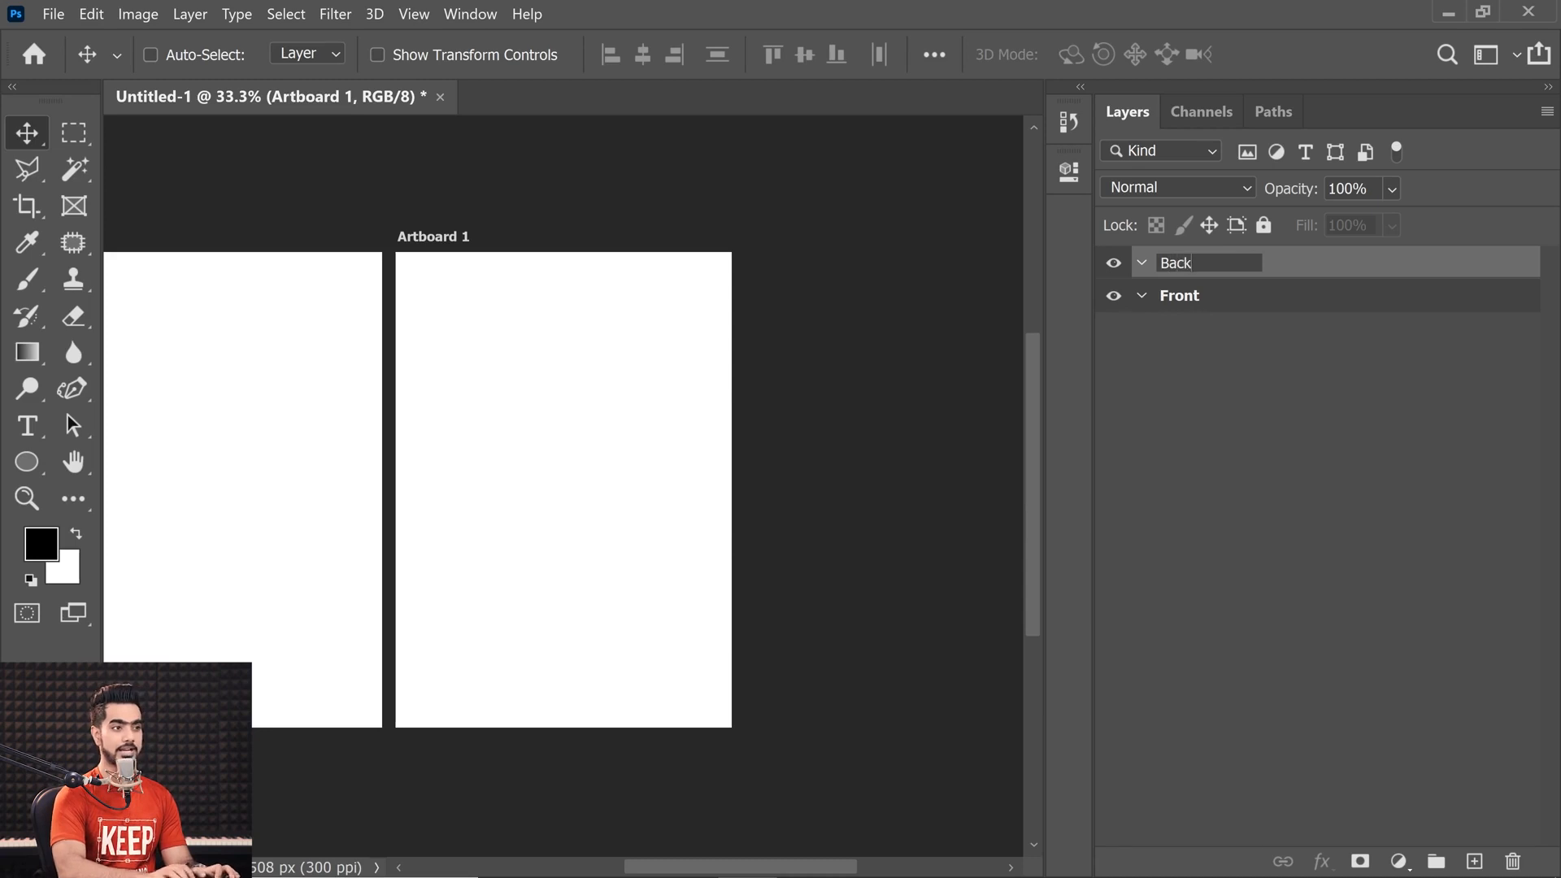
{"action": "key", "text": "Return"}
{"action": "key", "text": "ctrl+0"}
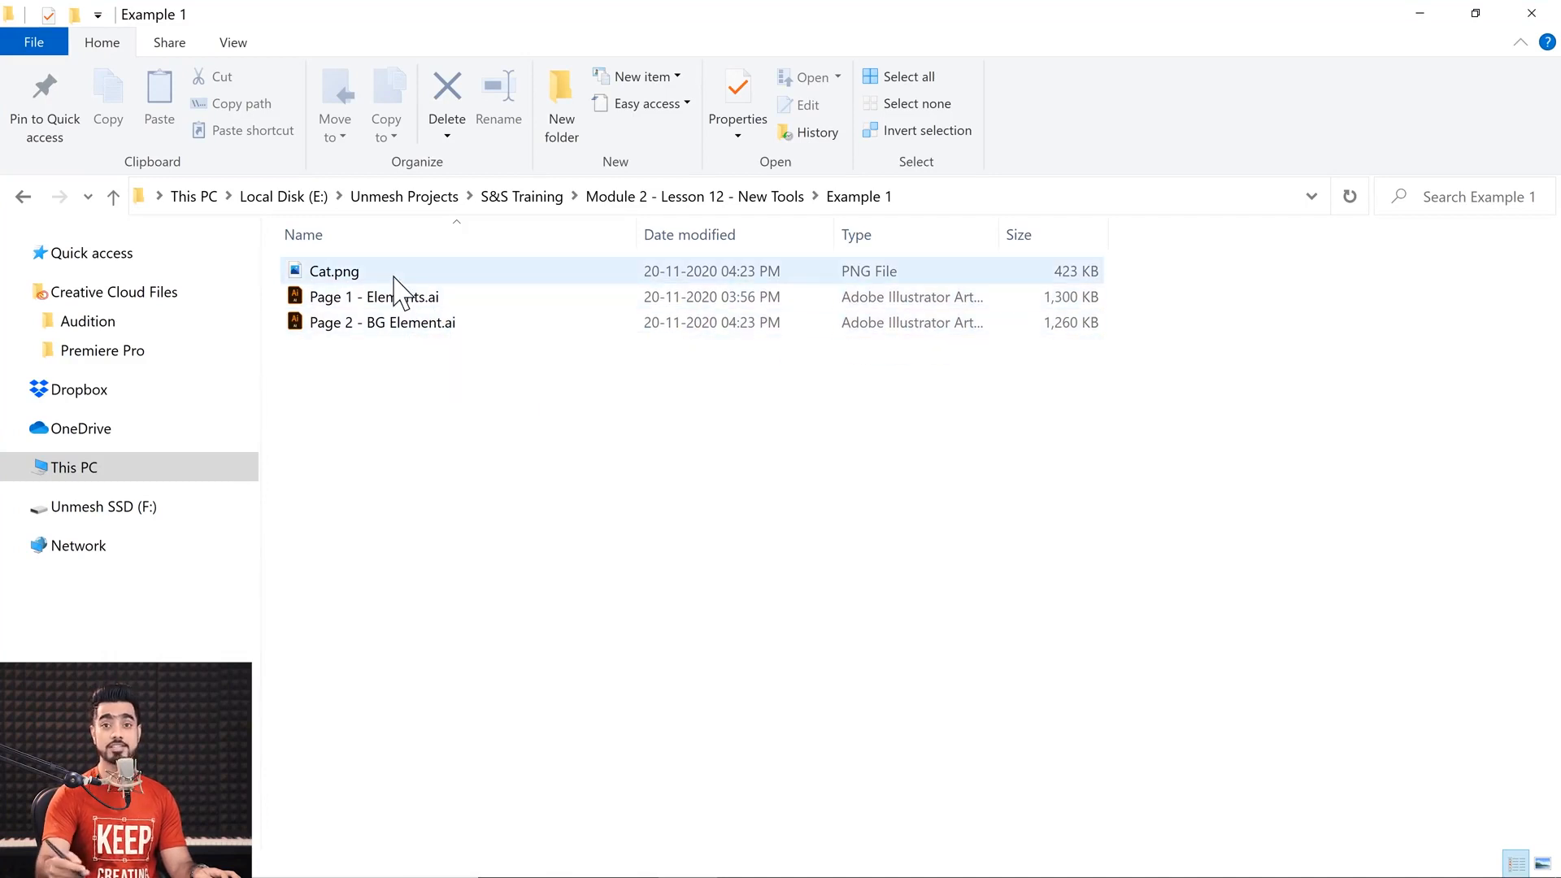
- Place "Page 1 - Elements.ai" from the Example 1 folder on the Back artboard as a smart object, cropped to its bounding box
{"action": "mouse_move", "coordinate": [394, 277]}
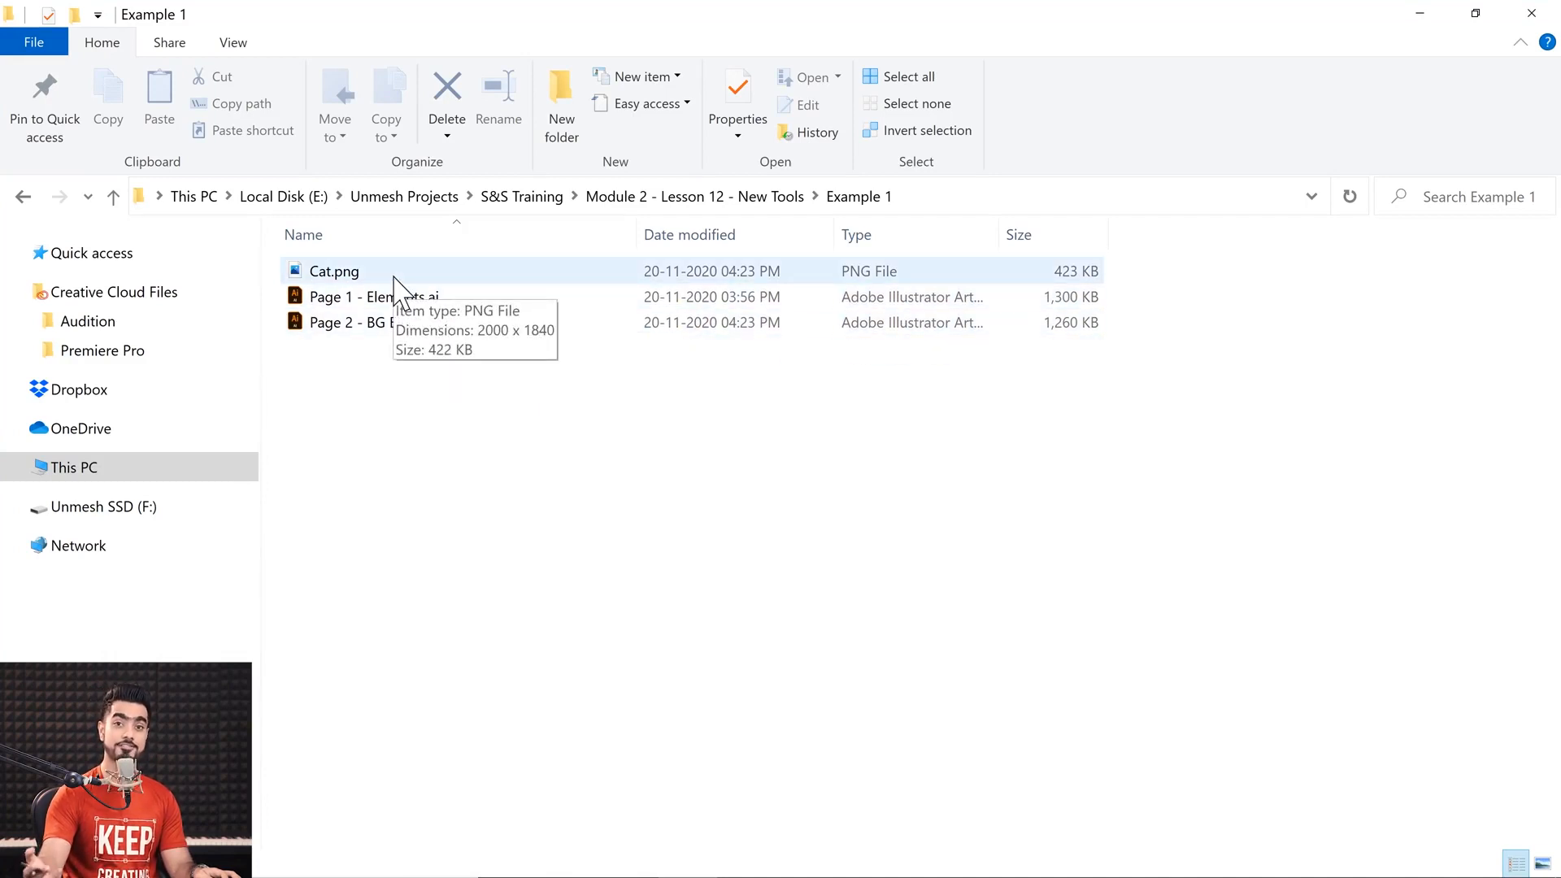
{"action": "mouse_move", "coordinate": [382, 309]}
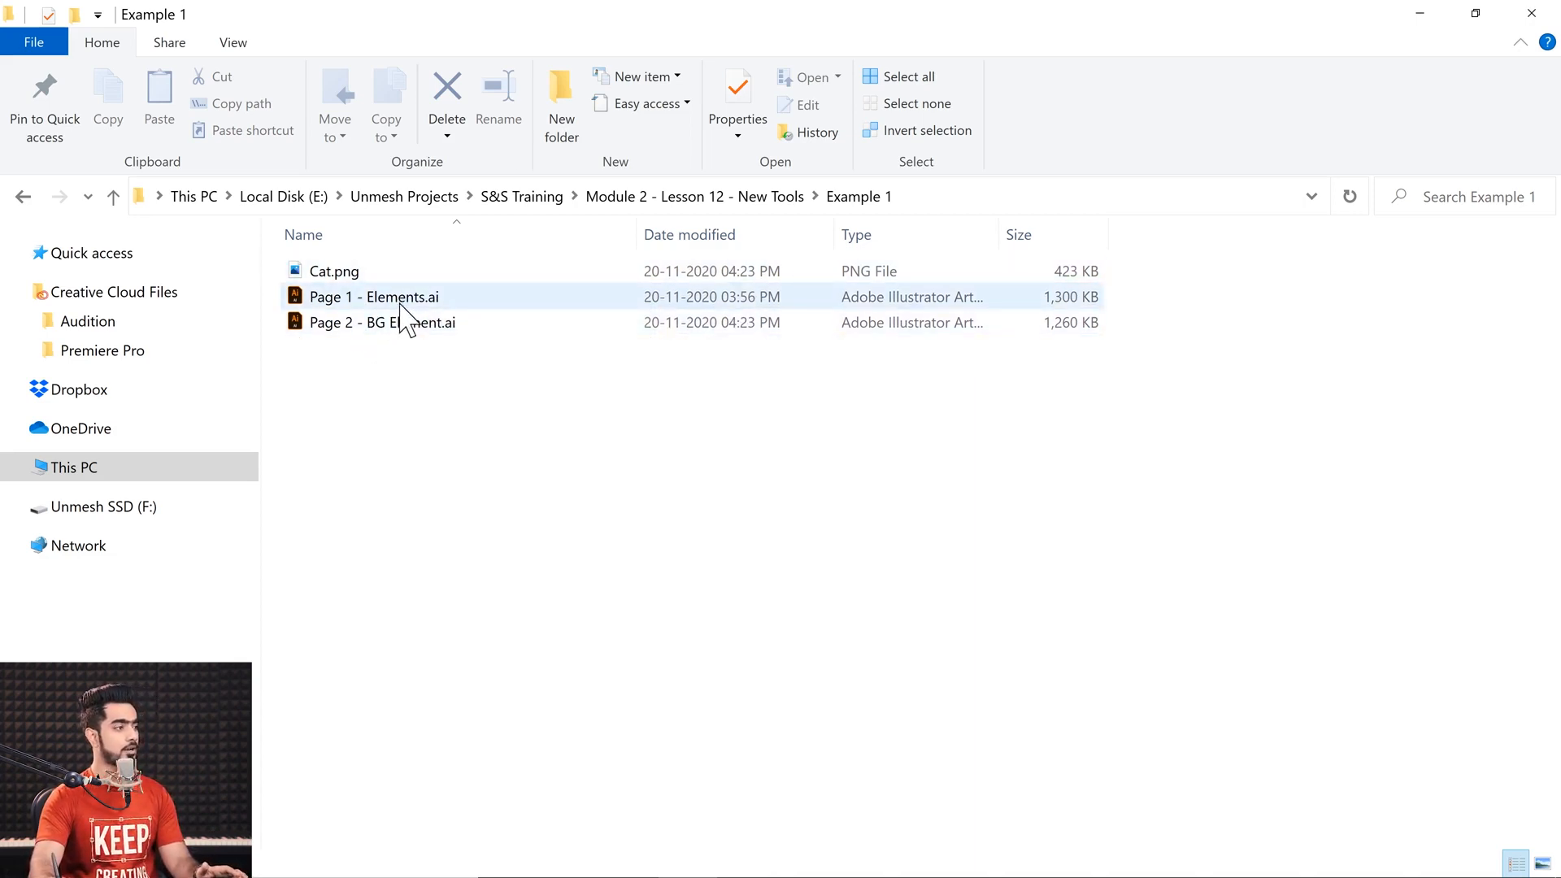
{"action": "left_click", "coordinate": [374, 300]}
{"action": "left_click_drag", "start_coordinate": [373, 305], "coordinate": [216, 318]}
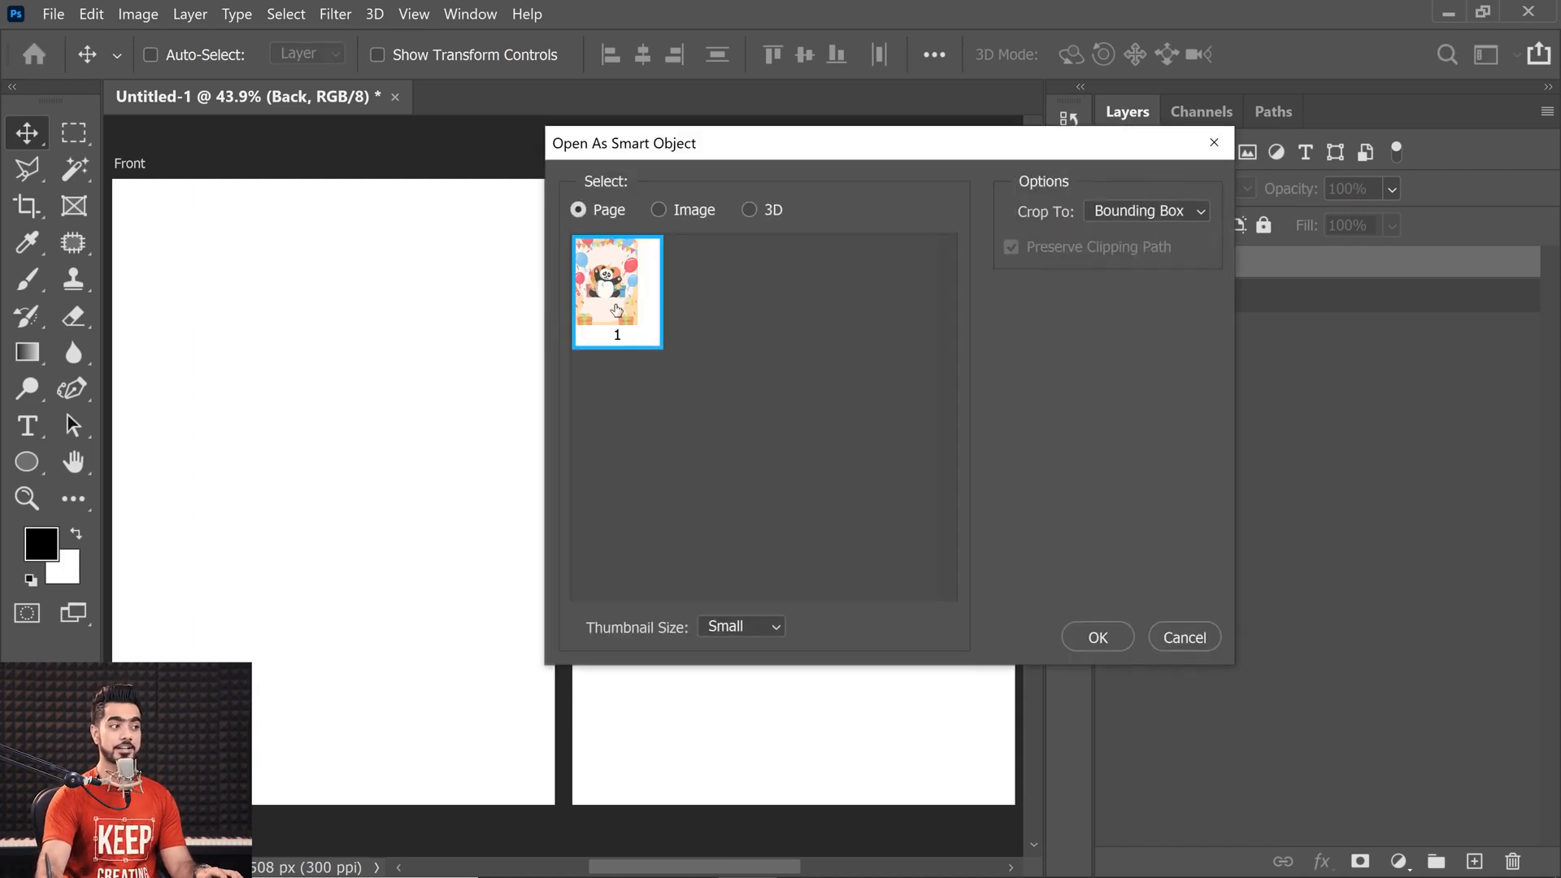
{"action": "left_click", "coordinate": [1097, 638]}
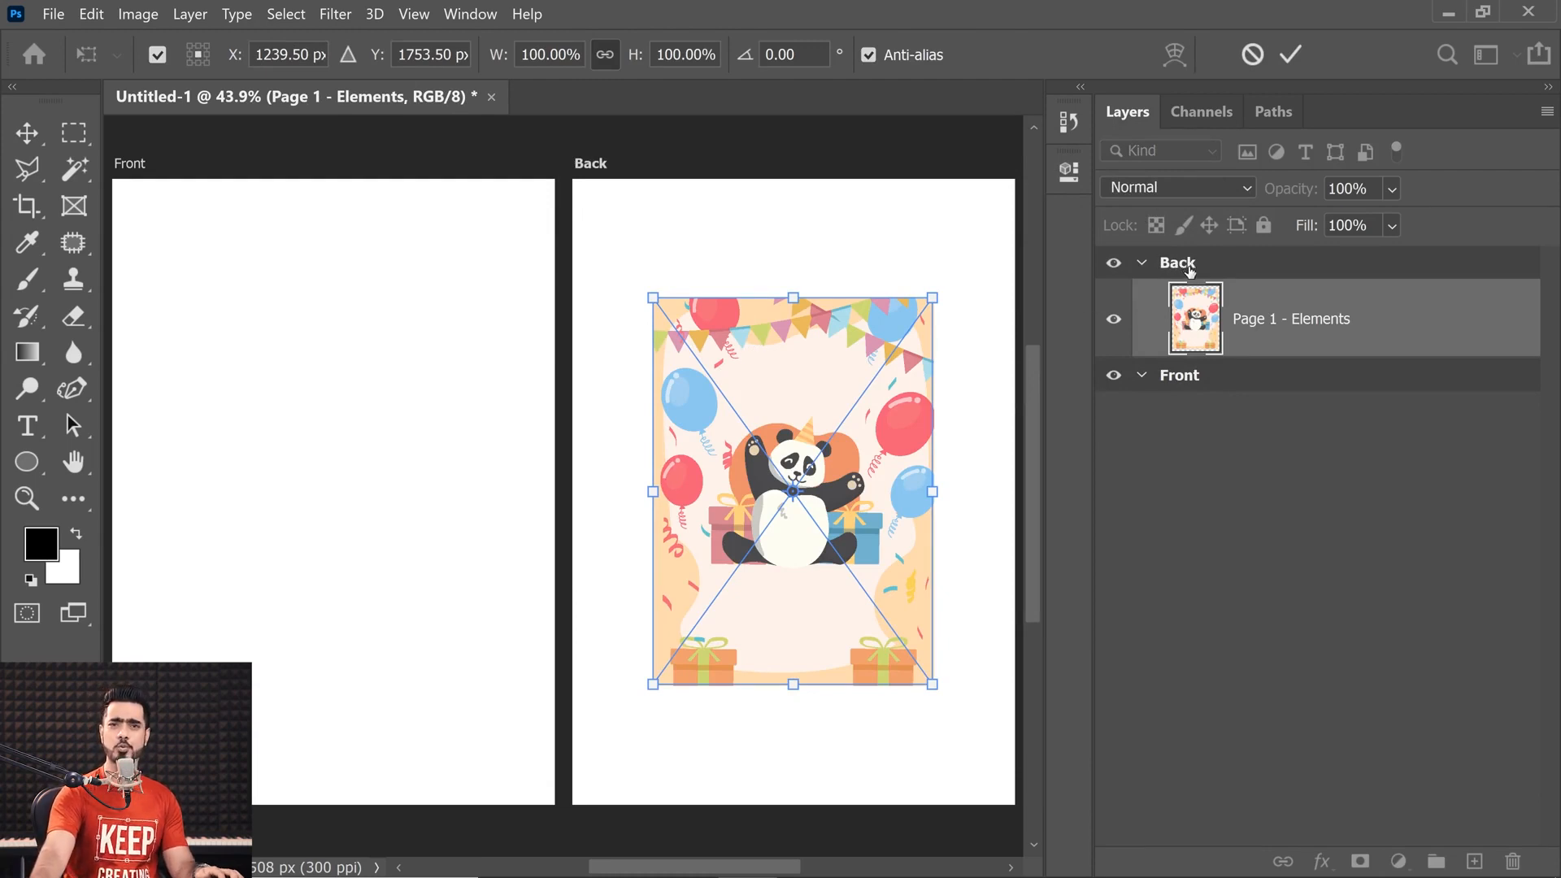
{"action": "key", "text": "Return"}
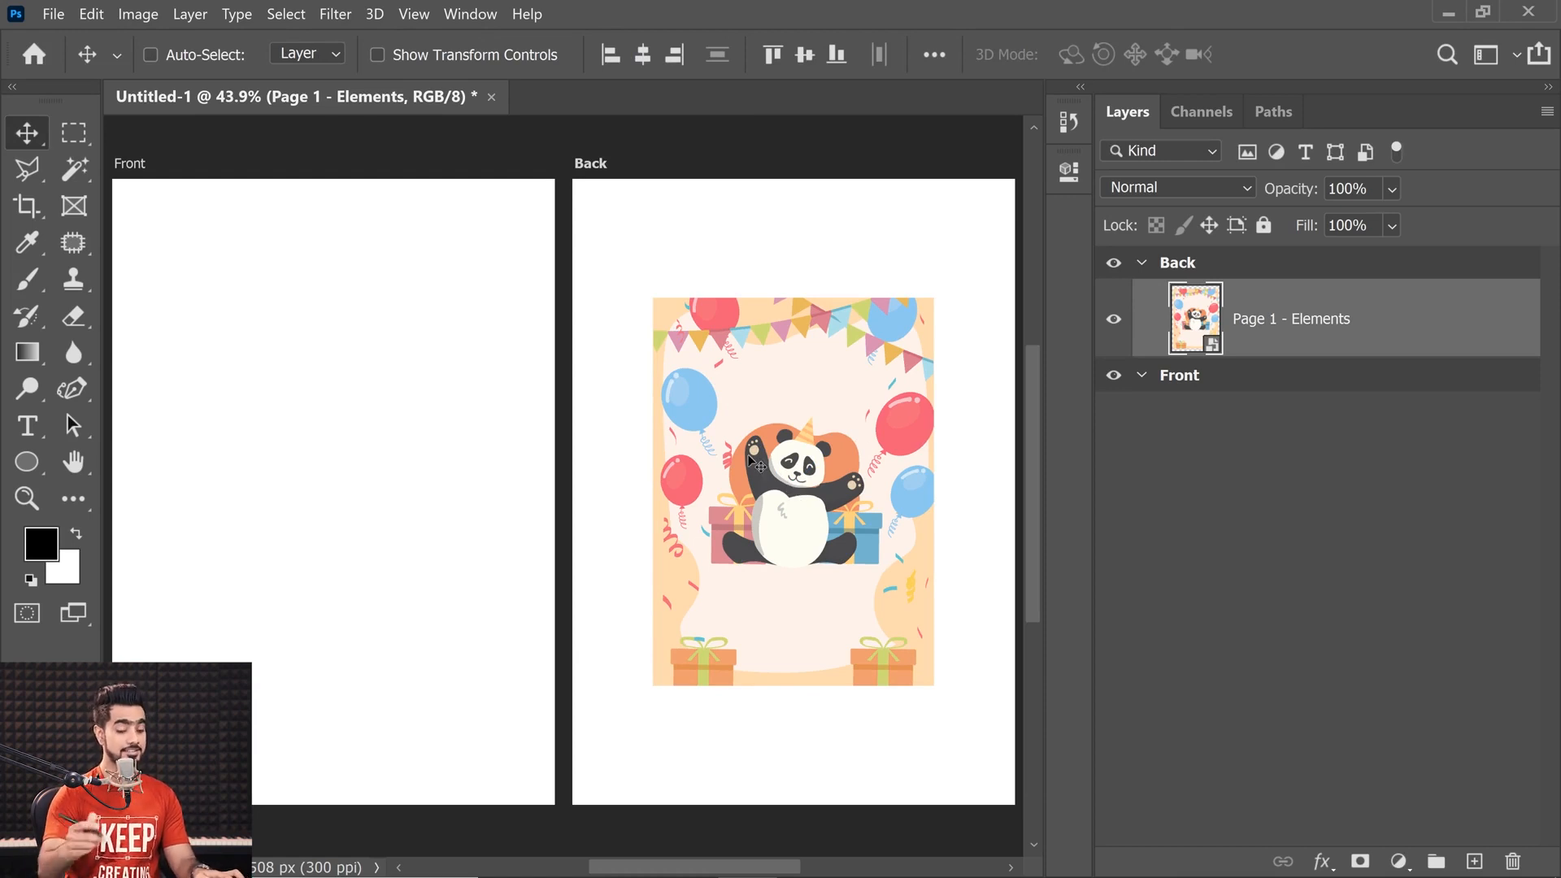
- Move the Page 1 - Elements panda artwork from the Back artboard onto the Front artboard
{"action": "key", "text": "ctrl"}
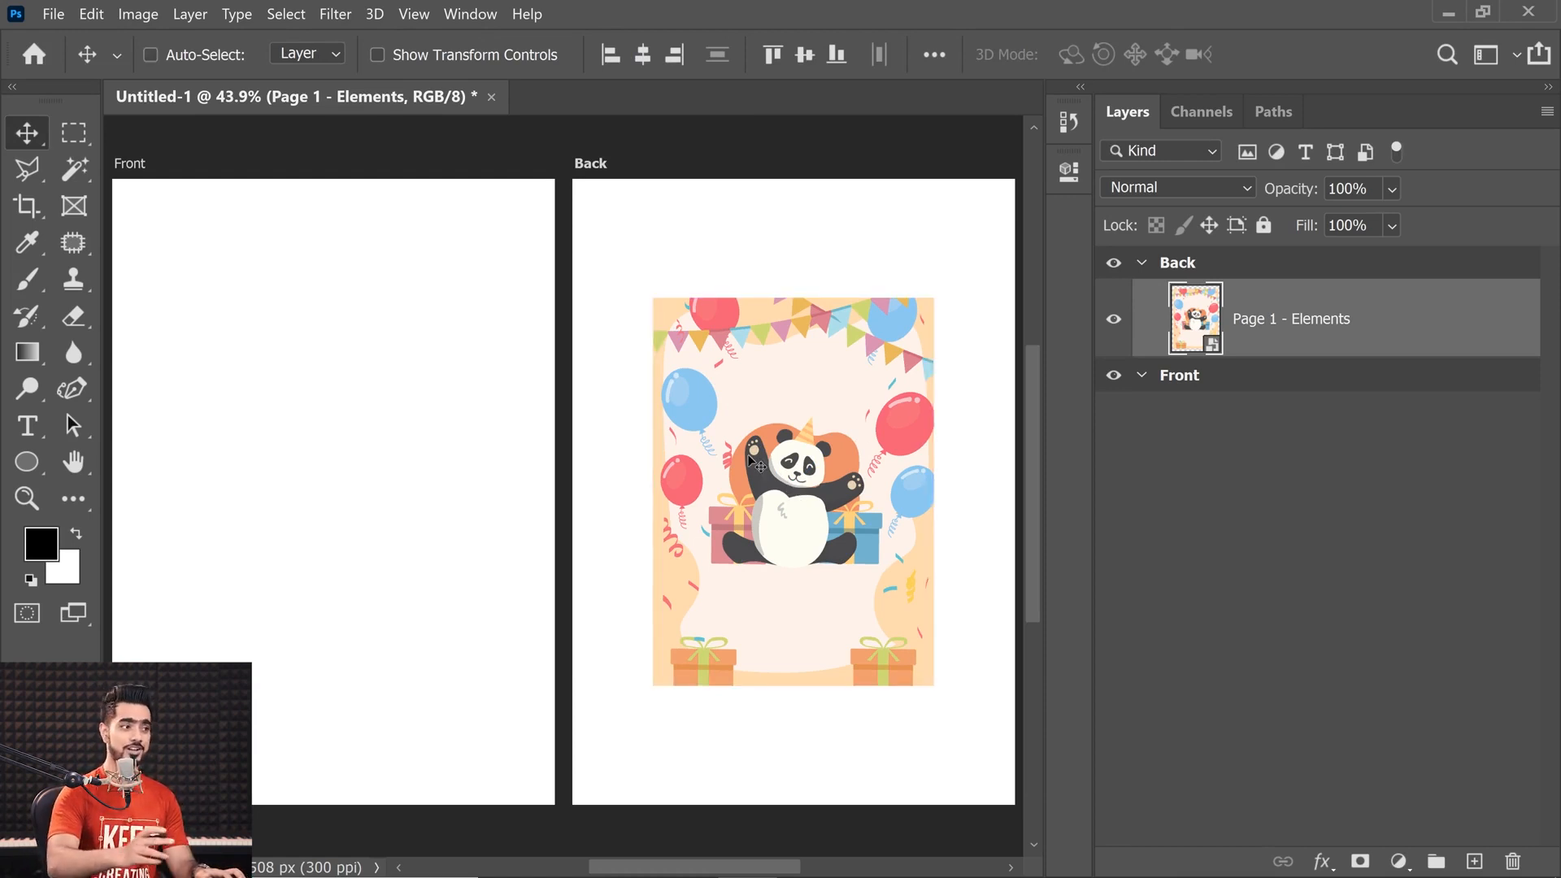
{"action": "left_click_drag", "start_coordinate": [821, 485], "coordinate": [382, 439]}
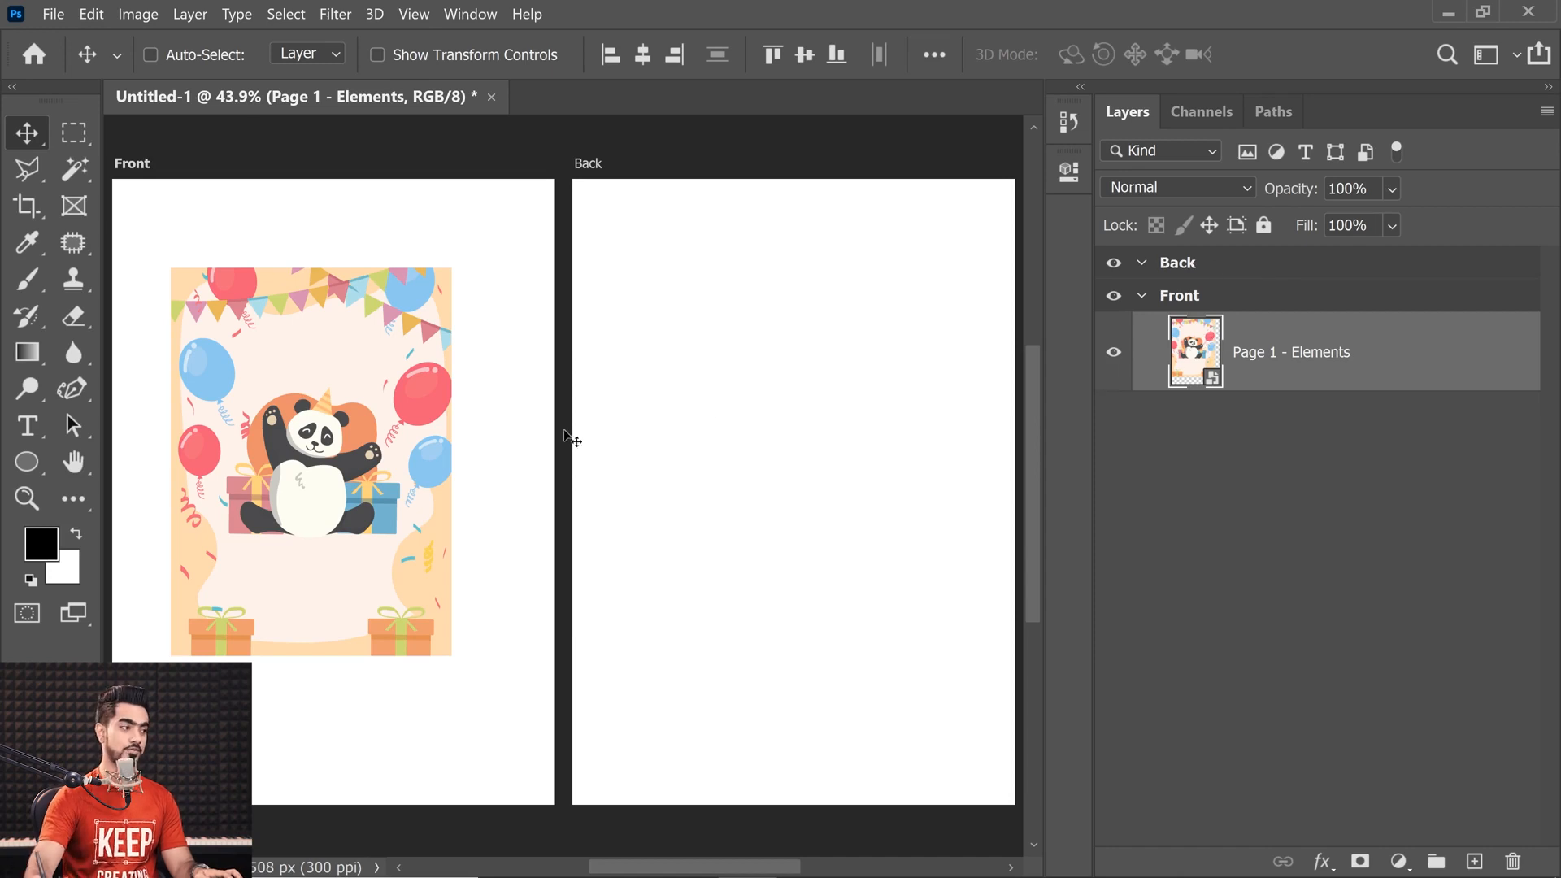
- Scale the Page 1 - Elements artwork to about 163% so it fills the Front artboard
{"action": "scroll", "coordinate": [434, 444], "scroll_direction": "down", "scroll_amount": 2}
{"action": "mouse_move", "coordinate": [361, 444]}
{"action": "left_mouse_down"}
{"action": "mouse_move", "coordinate": [387, 466]}
{"action": "mouse_move", "coordinate": [380, 482]}
{"action": "mouse_move", "coordinate": [376, 467]}
{"action": "left_mouse_up"}
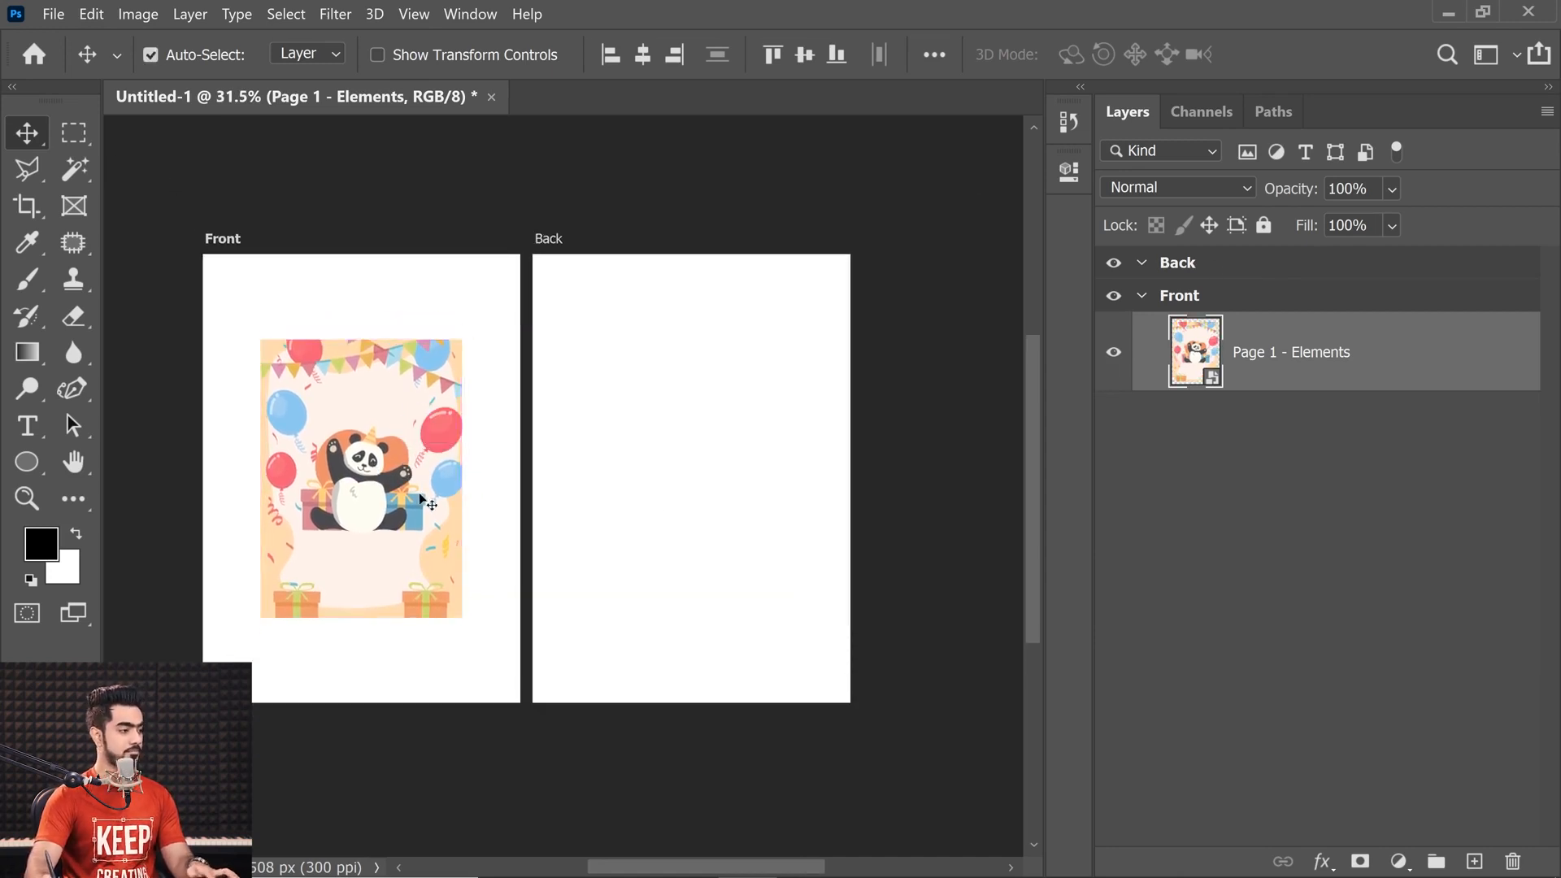
{"action": "key", "text": "ctrl+t"}
{"action": "left_click_drag", "start_coordinate": [463, 620], "coordinate": [525, 715]}
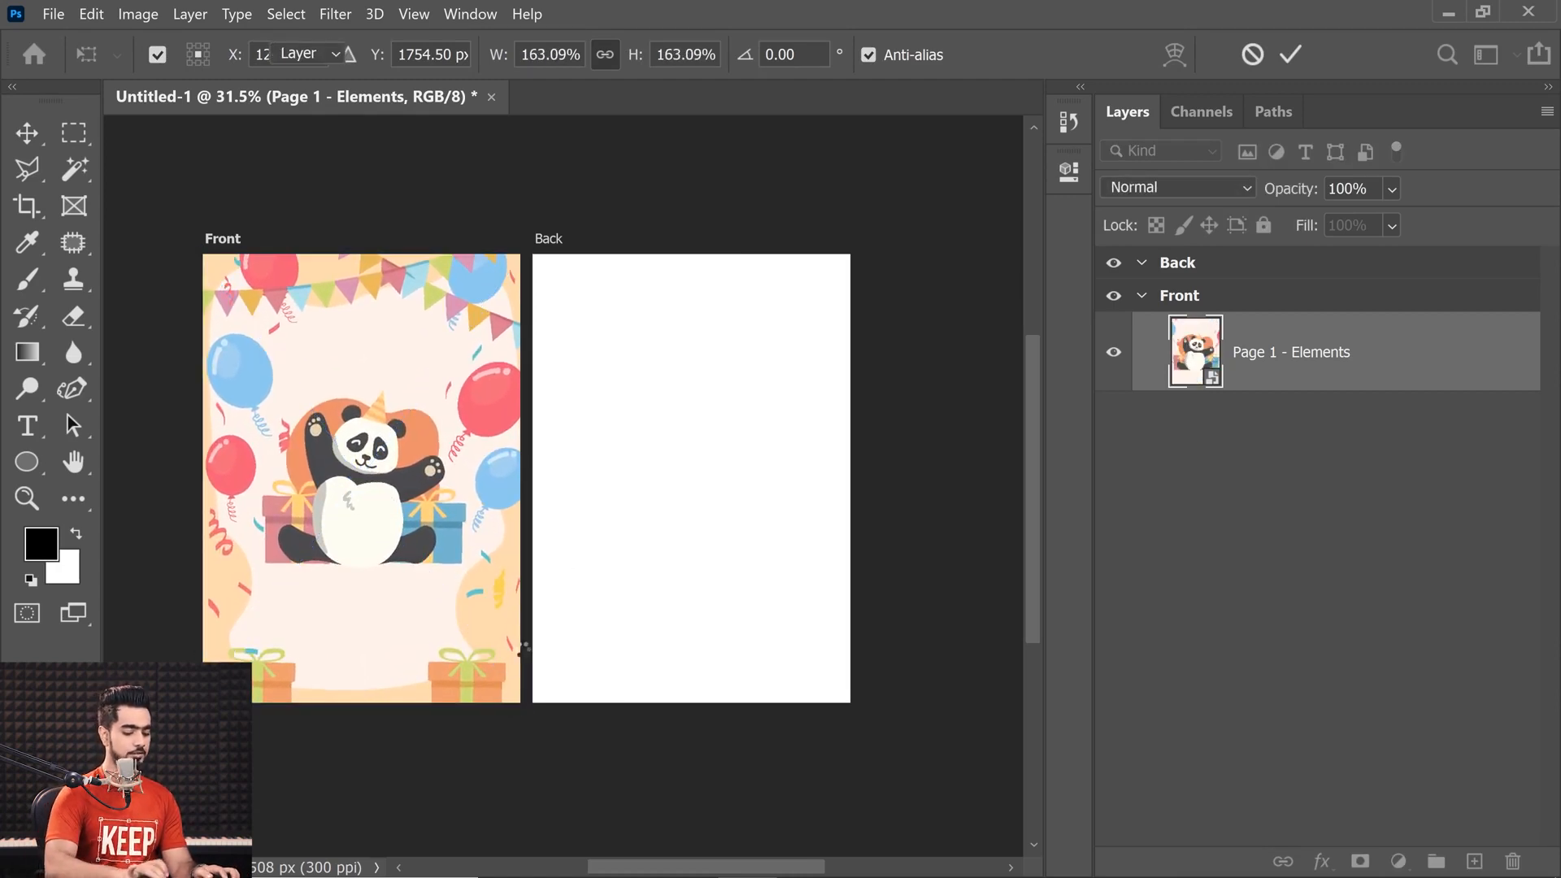
{"action": "key", "text": "Return"}
{"action": "key", "text": "ctrl+0"}
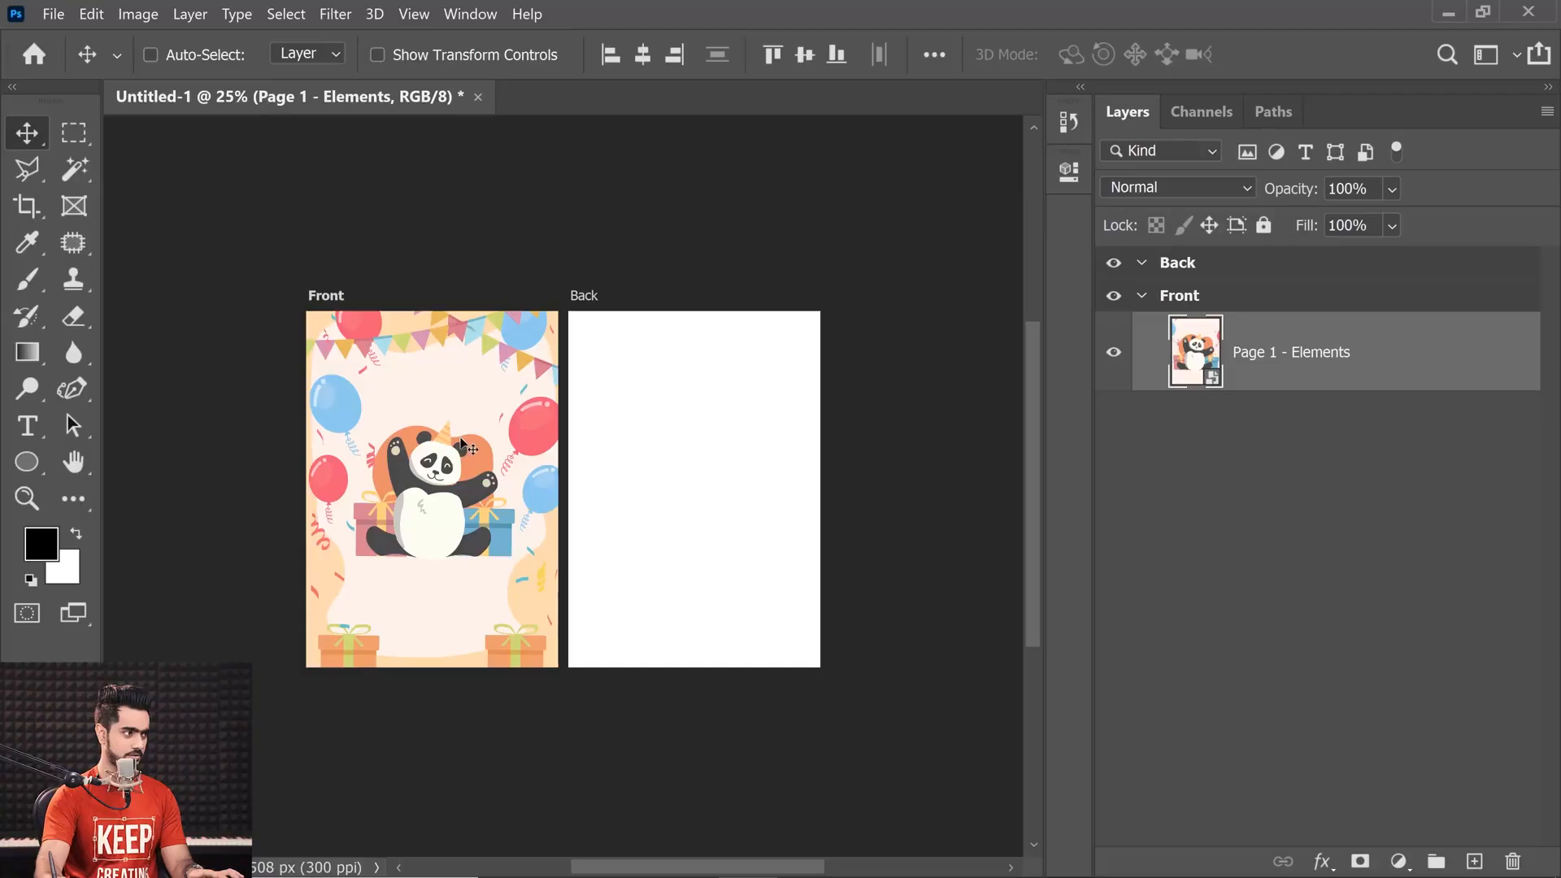
- Move the panda artwork out of the Front artboard onto the empty canvas beside it
{"action": "left_click_drag", "start_coordinate": [461, 445], "coordinate": [162, 291]}
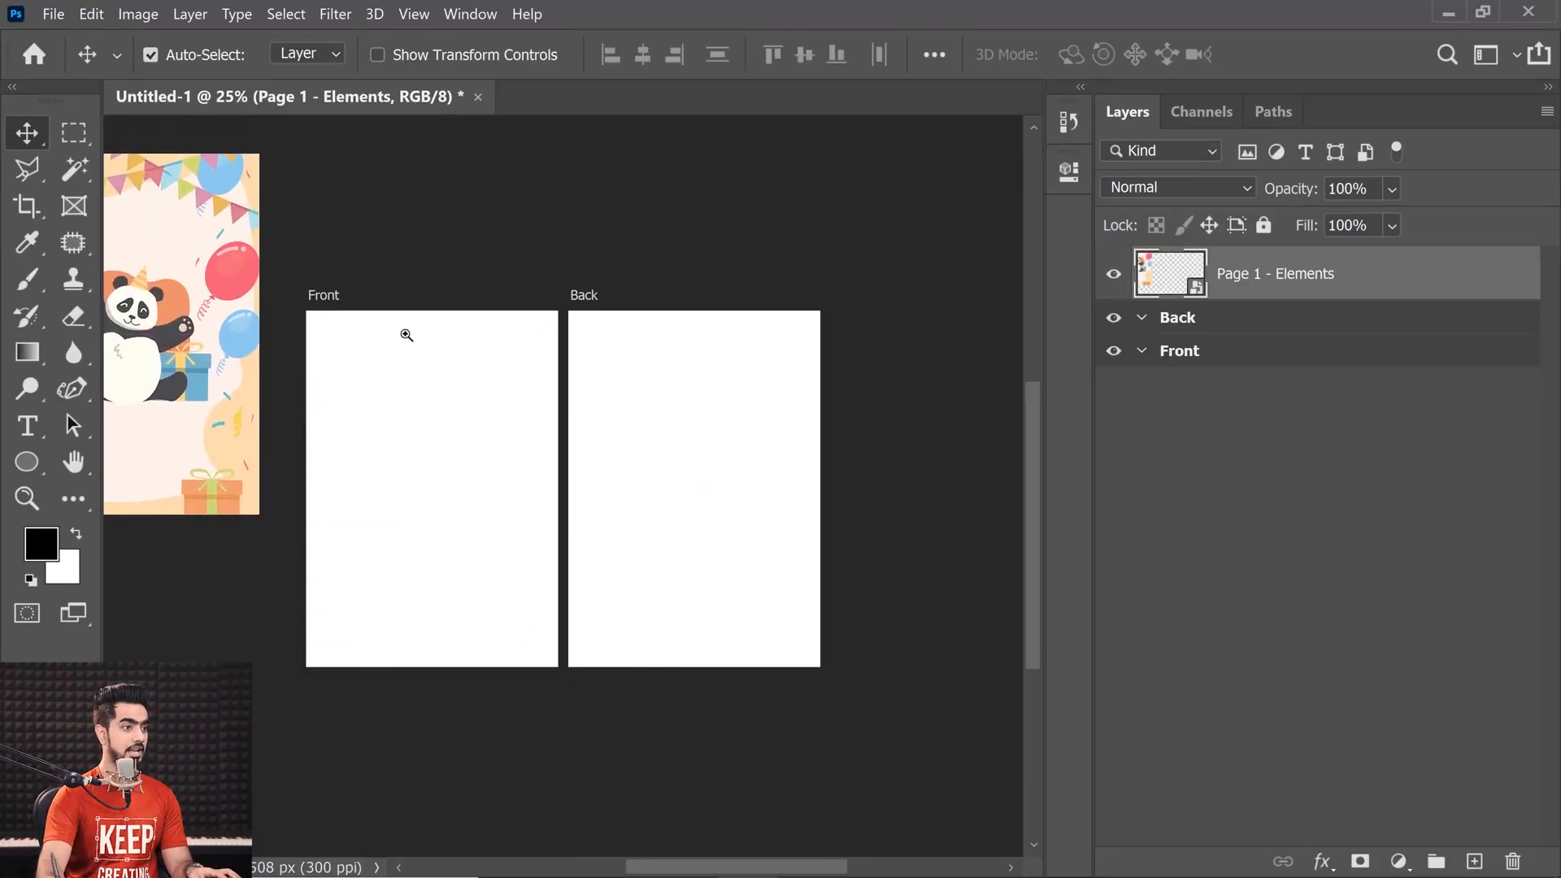
{"action": "left_click_drag", "start_coordinate": [406, 334], "coordinate": [357, 338]}
{"action": "left_click_drag", "start_coordinate": [448, 370], "coordinate": [560, 434]}
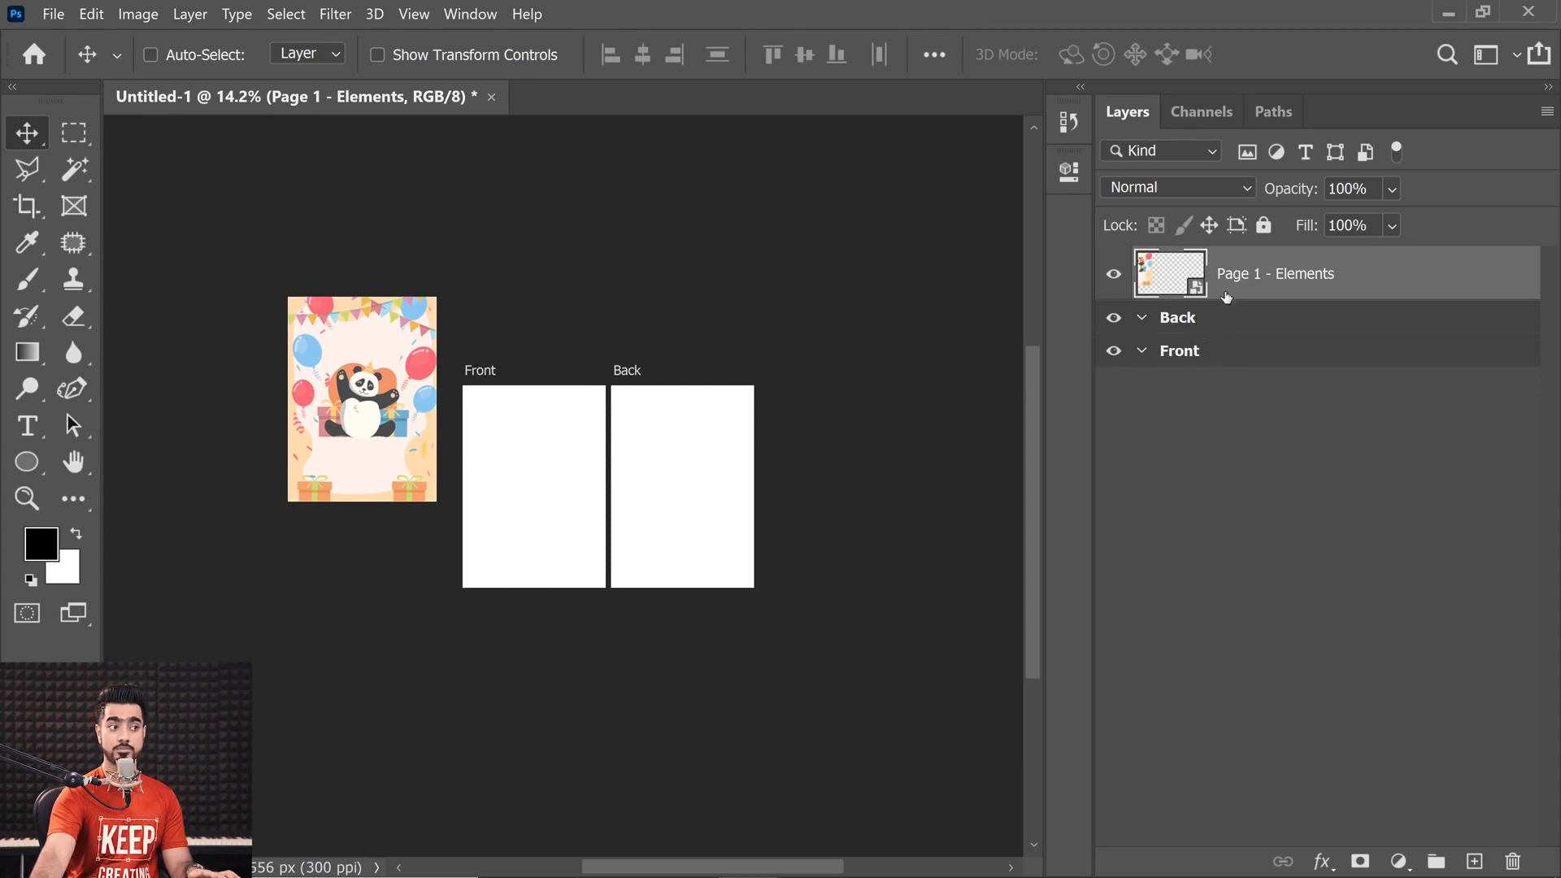
{"action": "left_click_drag", "start_coordinate": [449, 424], "coordinate": [319, 570]}
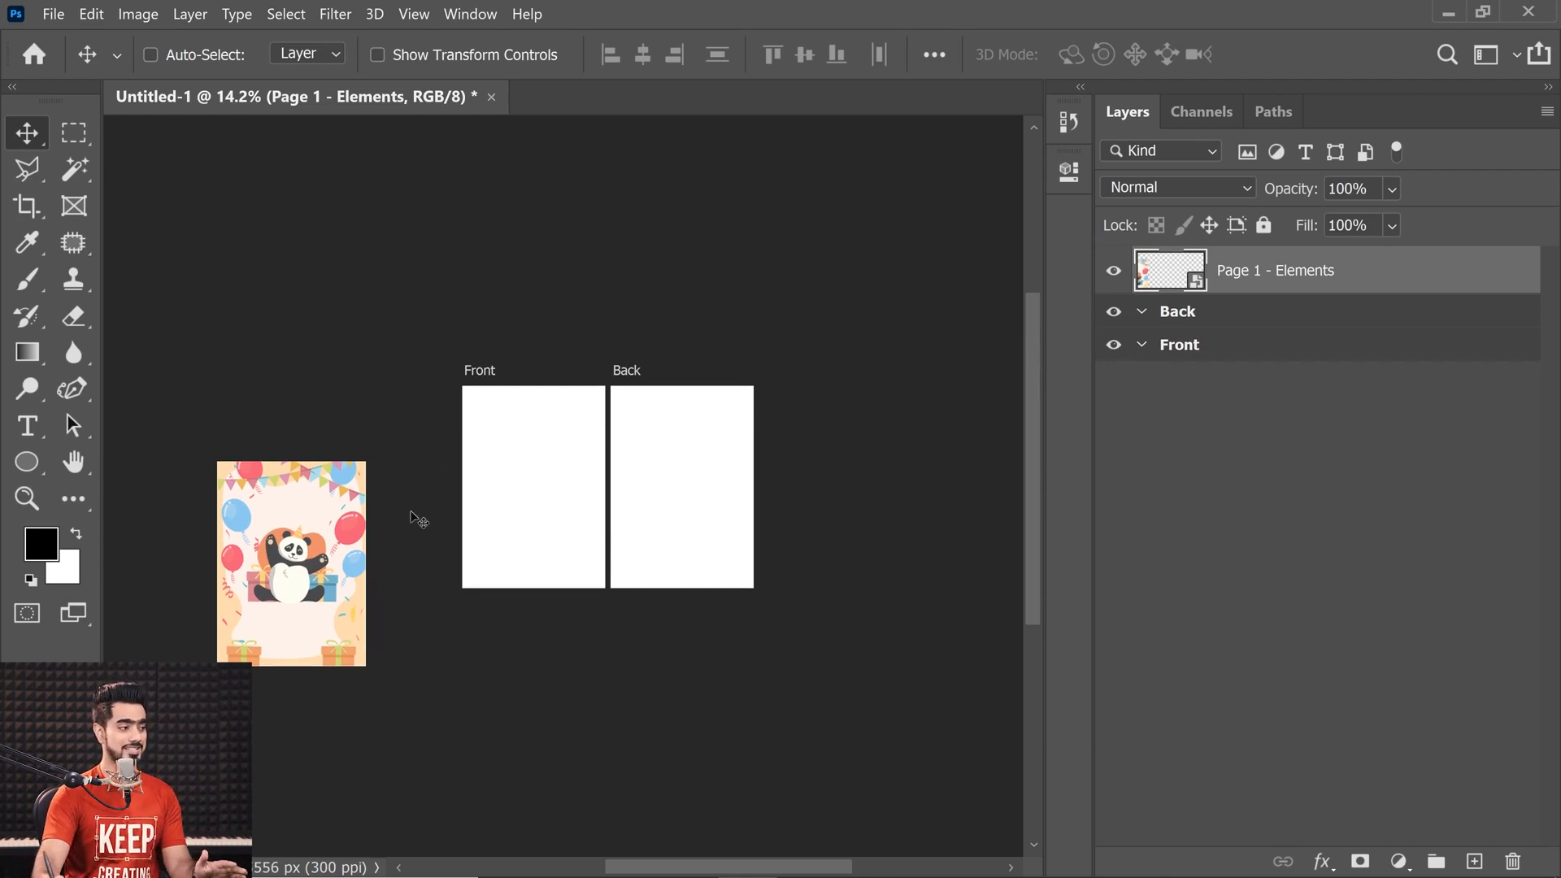
{"action": "left_click_drag", "start_coordinate": [412, 515], "coordinate": [411, 457]}
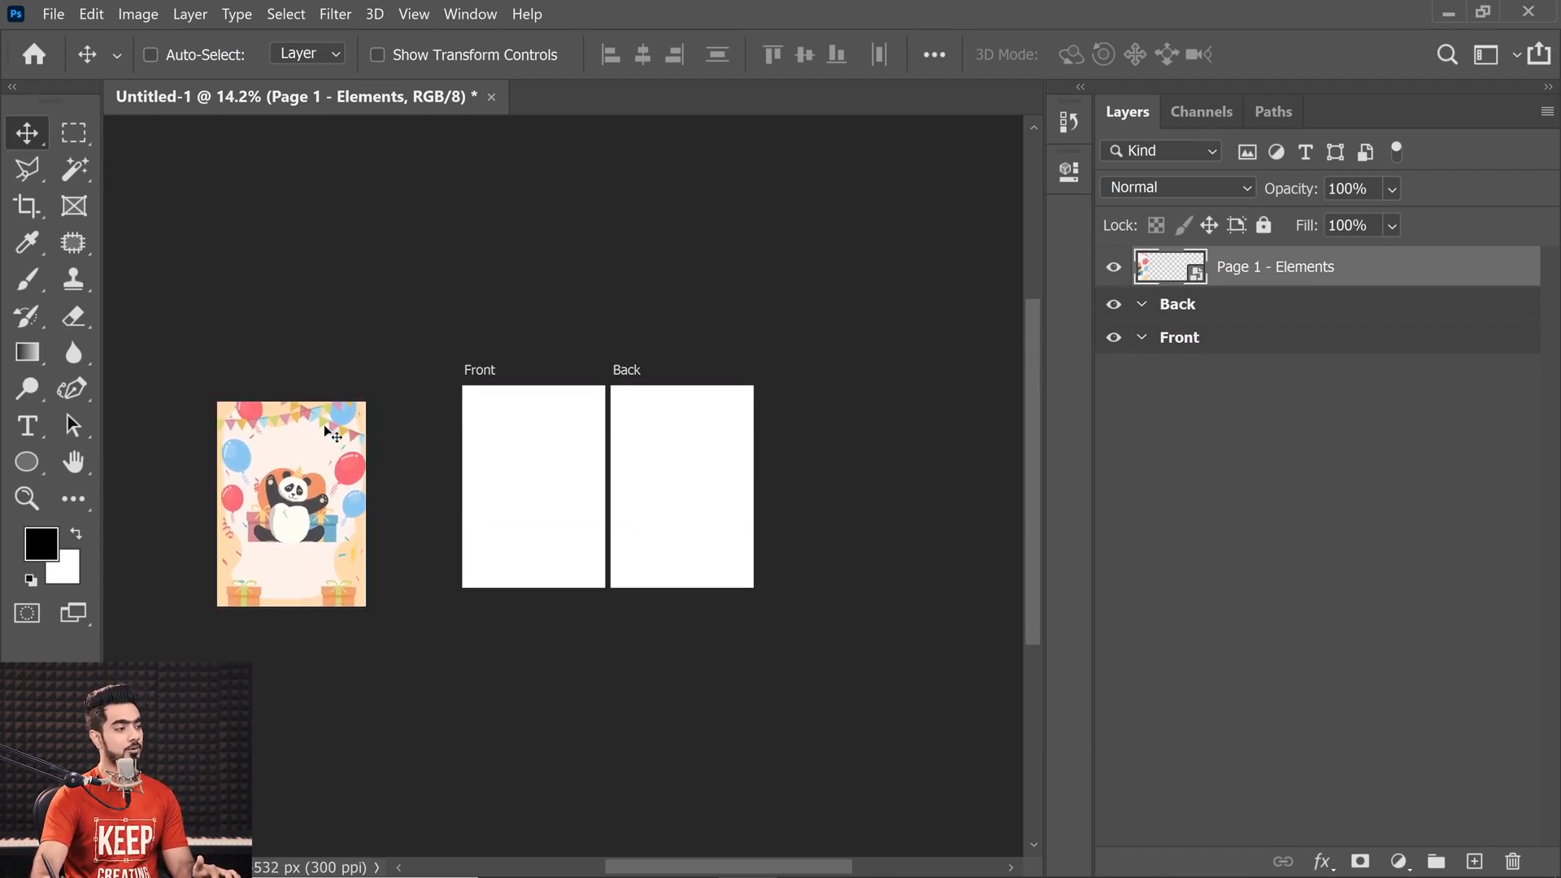
{"action": "left_click_drag", "start_coordinate": [335, 435], "coordinate": [344, 394]}
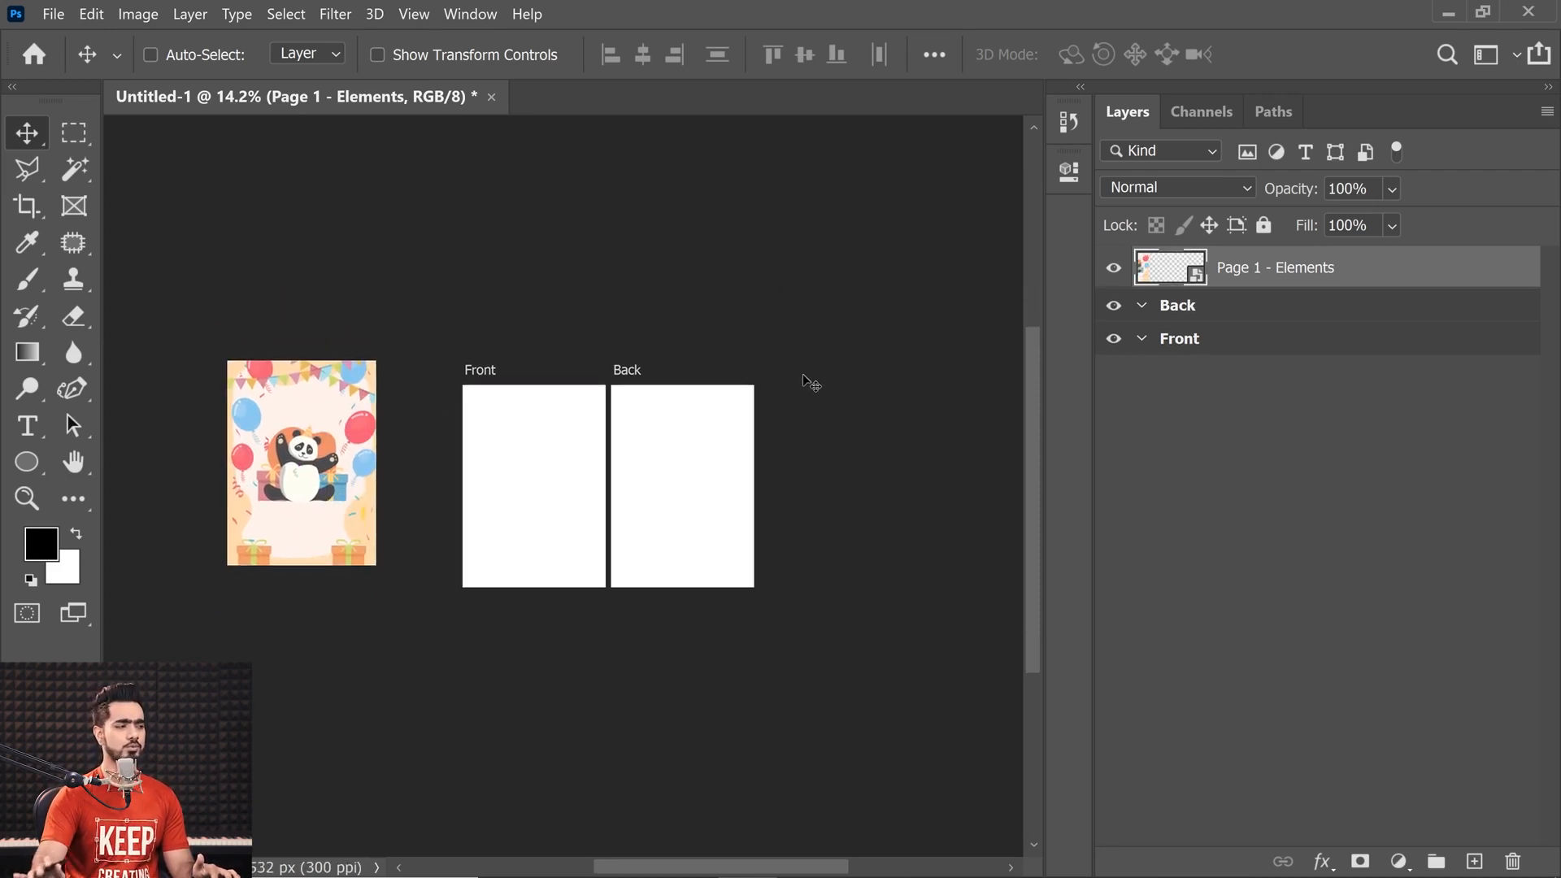
- Move the panda artwork from the empty canvas back onto the Front artboard, covering it fully
{"action": "left_click_drag", "start_coordinate": [303, 449], "coordinate": [542, 486]}
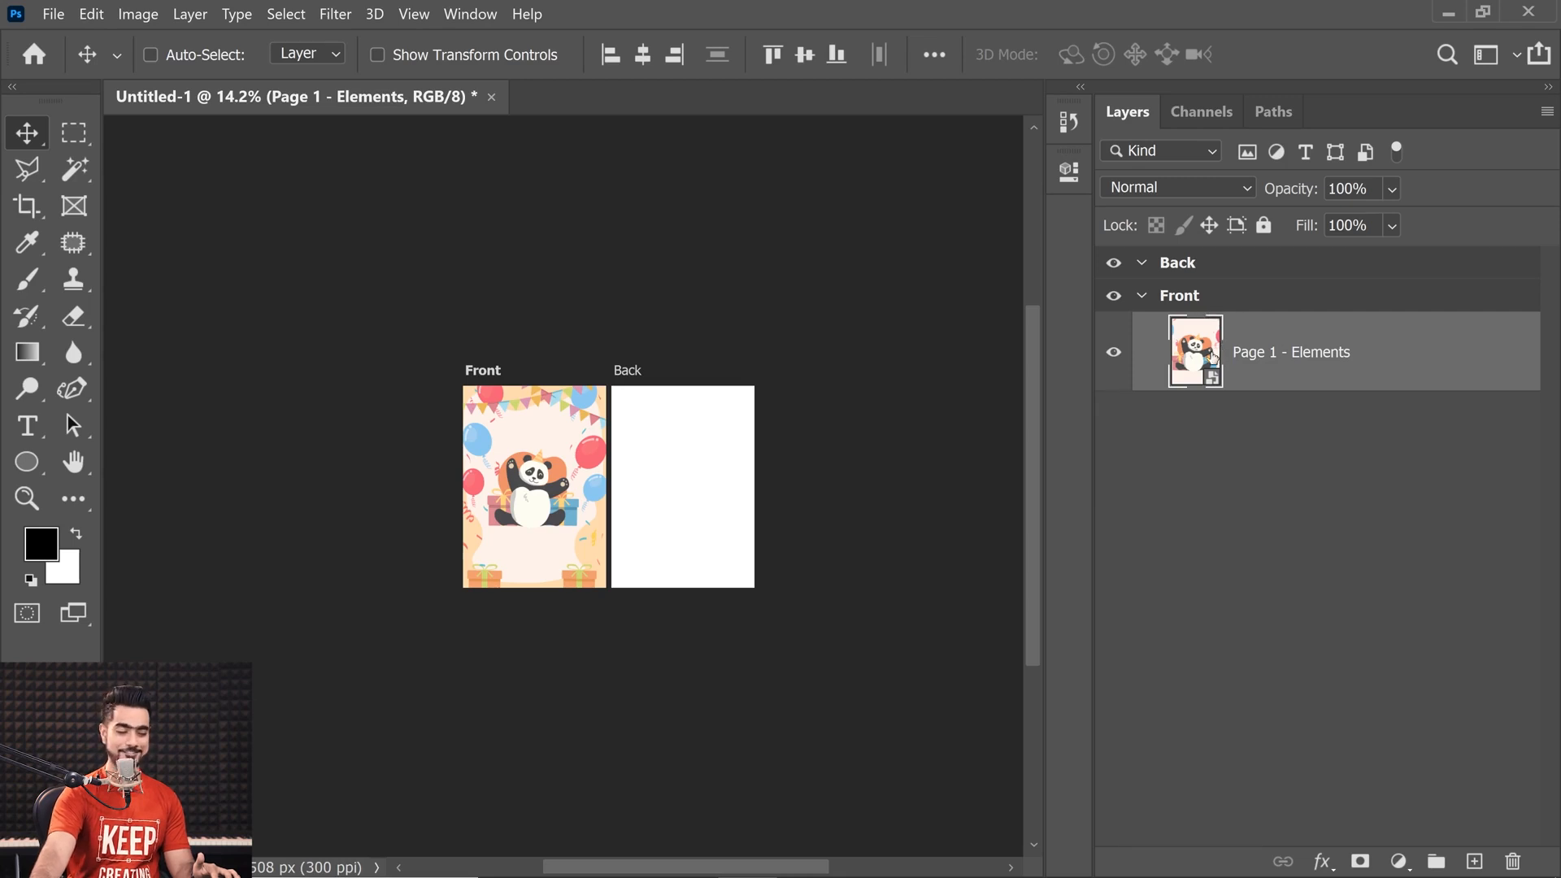
{"action": "key", "text": "ctrl"}
{"action": "key", "text": "ctrl+0"}
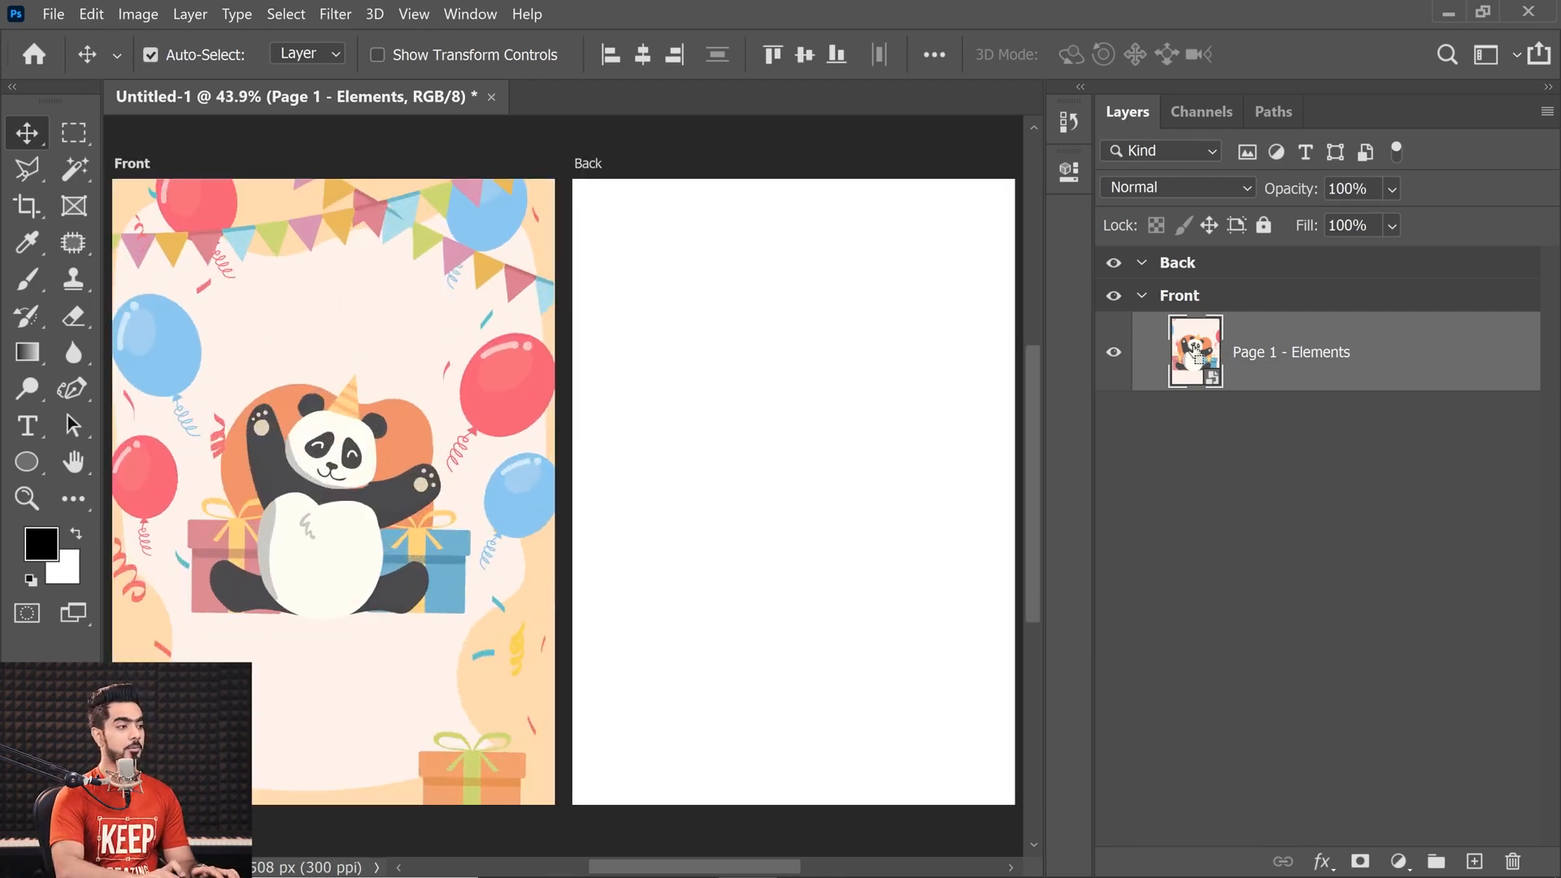
{"action": "scroll", "coordinate": [439, 357], "scroll_direction": "down", "scroll_amount": 3}
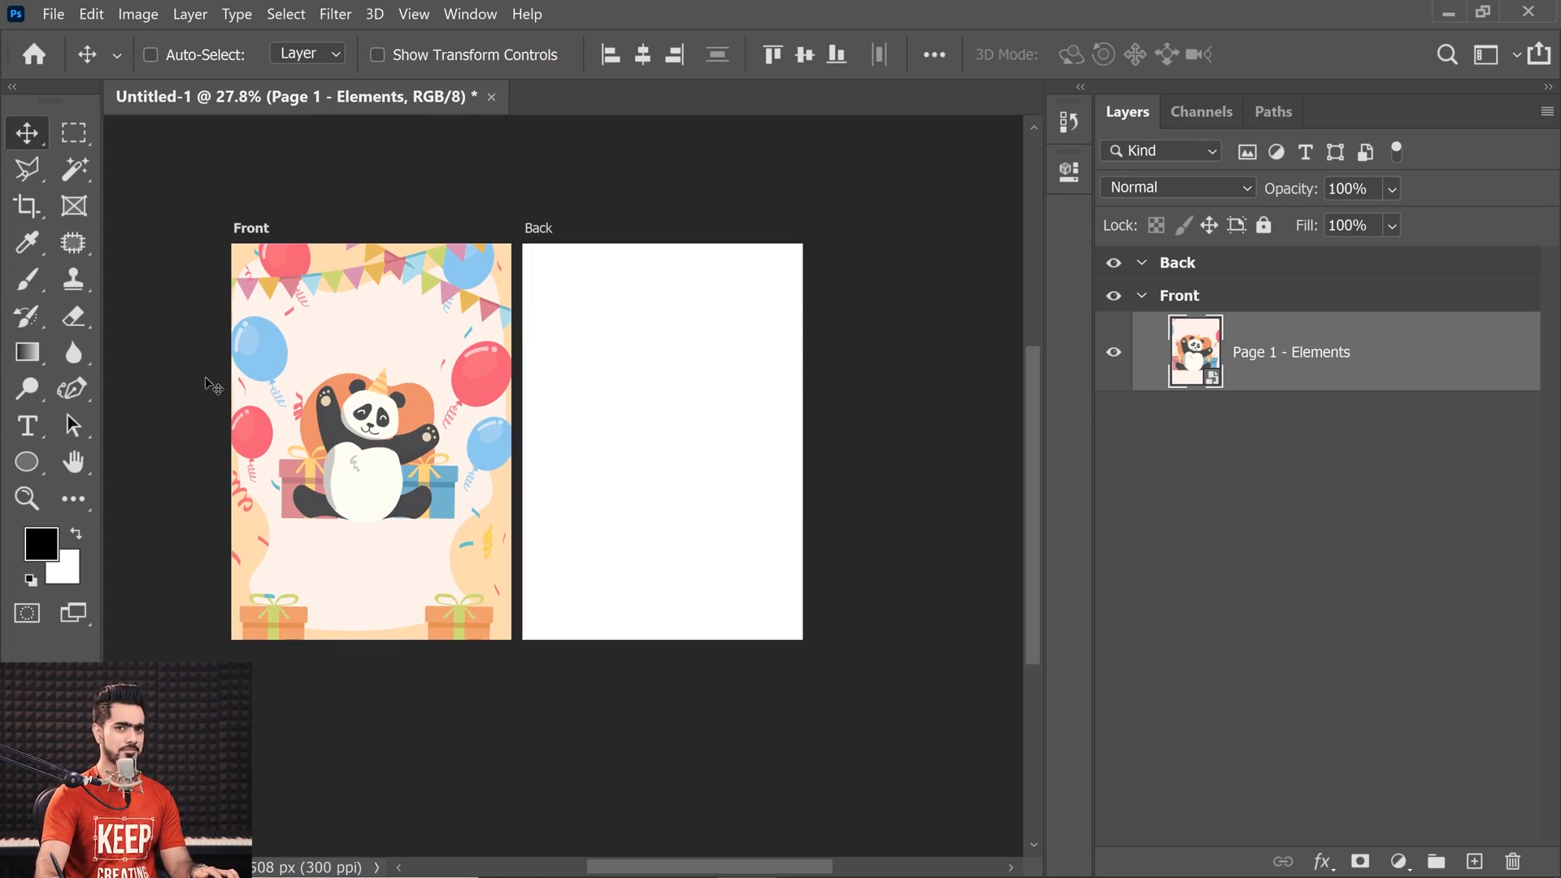
{"action": "left_click_drag", "start_coordinate": [406, 400], "coordinate": [339, 425]}
{"action": "scroll", "coordinate": [233, 341], "scroll_direction": "down", "scroll_amount": 3}
{"action": "scroll", "coordinate": [275, 355], "scroll_direction": "down", "scroll_amount": 2}
{"action": "left_click_drag", "start_coordinate": [320, 370], "coordinate": [350, 427]}
{"action": "left_click_drag", "start_coordinate": [328, 431], "coordinate": [499, 501]}
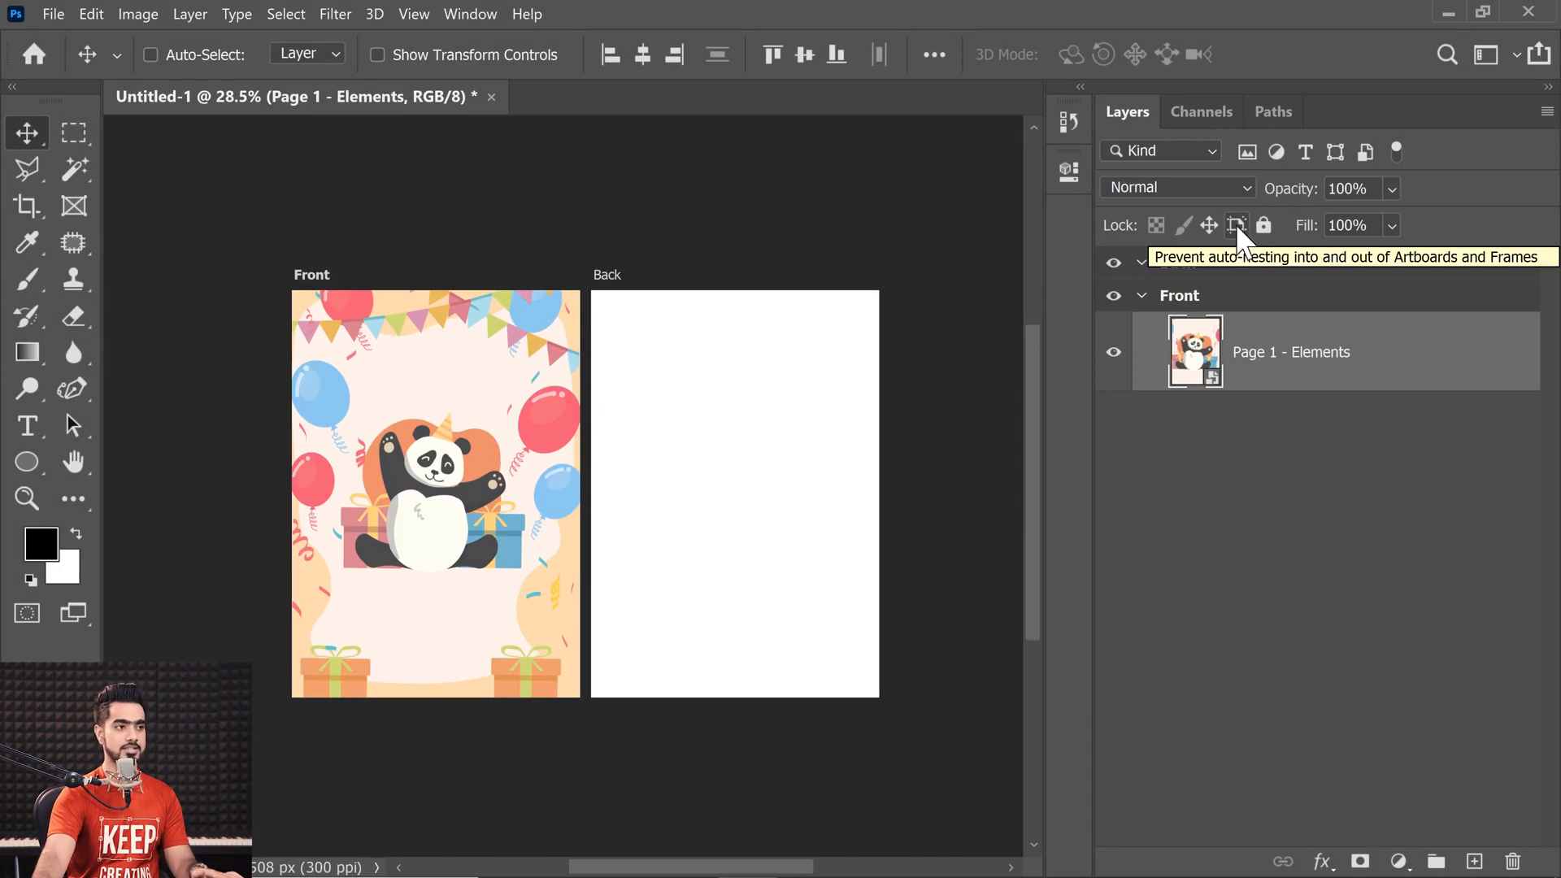
- Lock the Page 1 - Elements layer against auto-nesting and move its artwork off the Front artboard
{"action": "left_click", "coordinate": [1237, 227]}
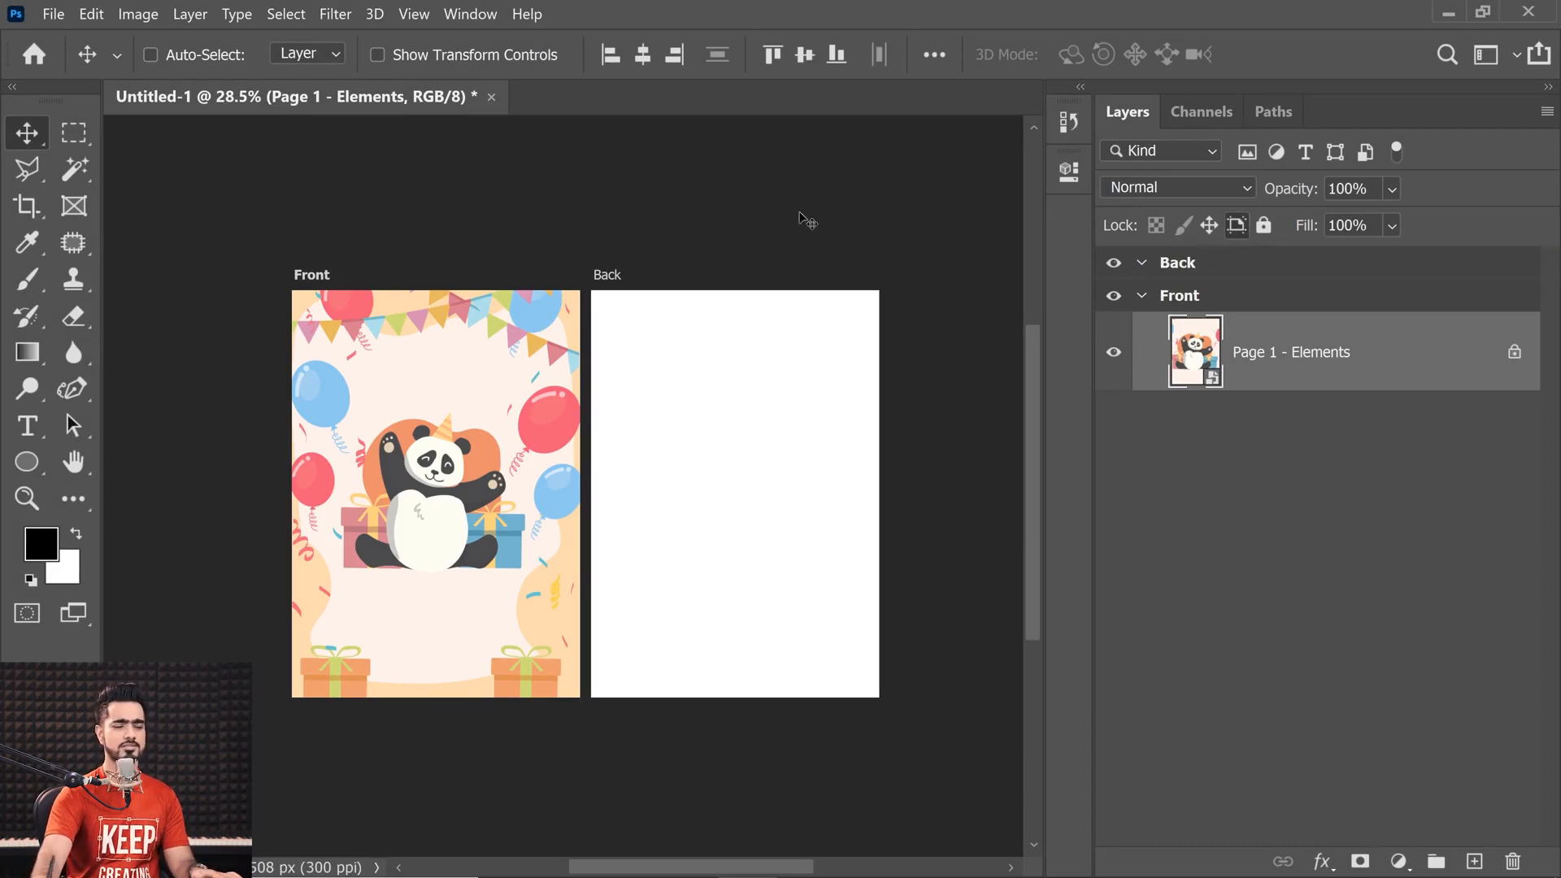
{"action": "left_click_drag", "start_coordinate": [526, 386], "coordinate": [486, 399]}
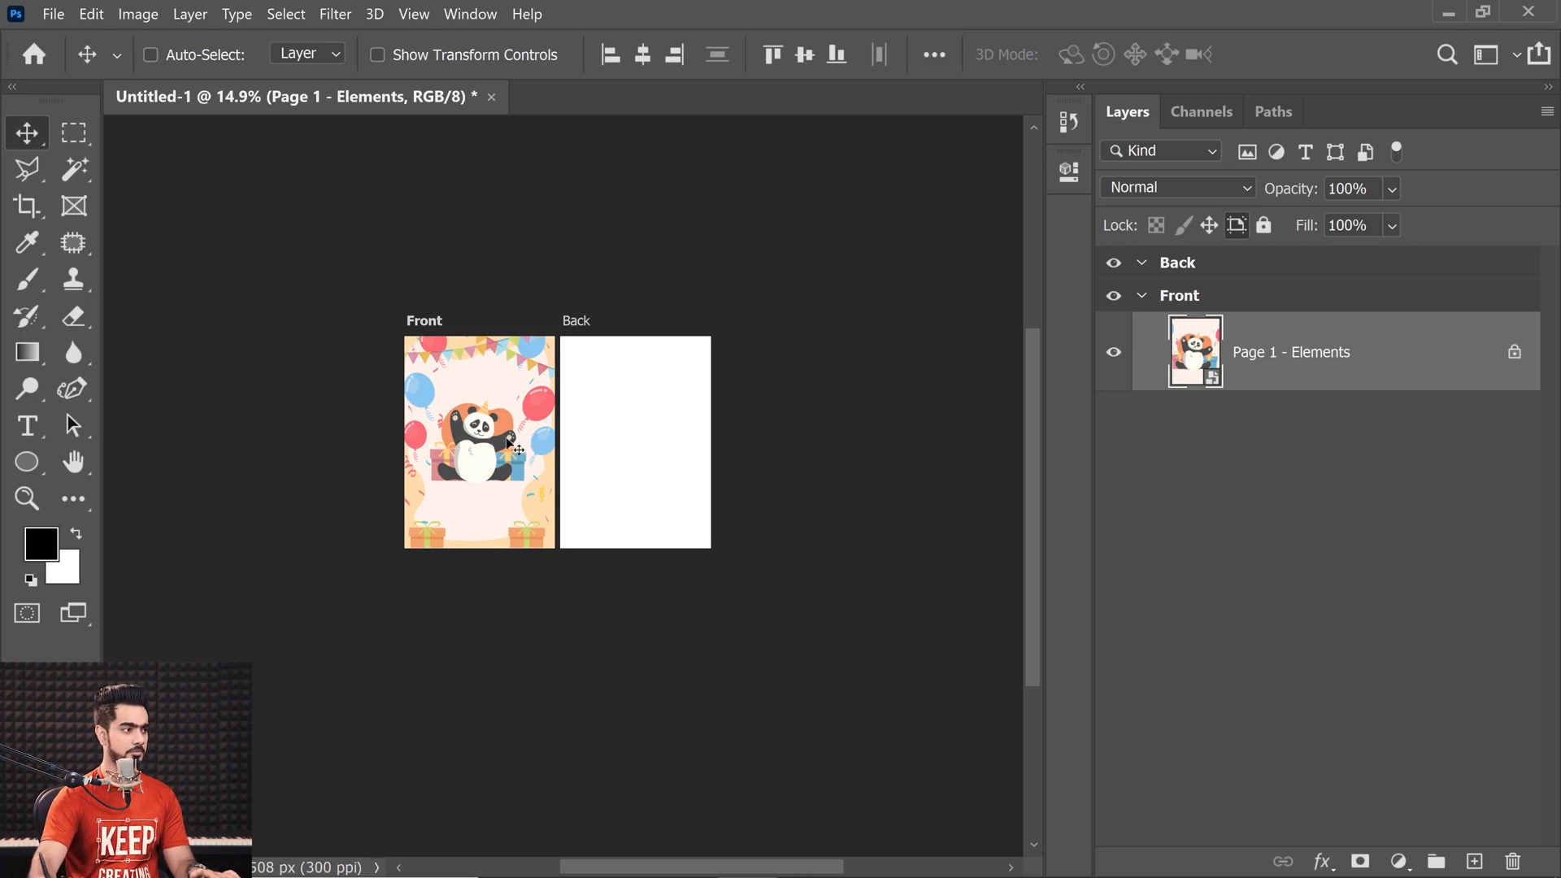
{"action": "left_click_drag", "start_coordinate": [508, 443], "coordinate": [305, 435]}
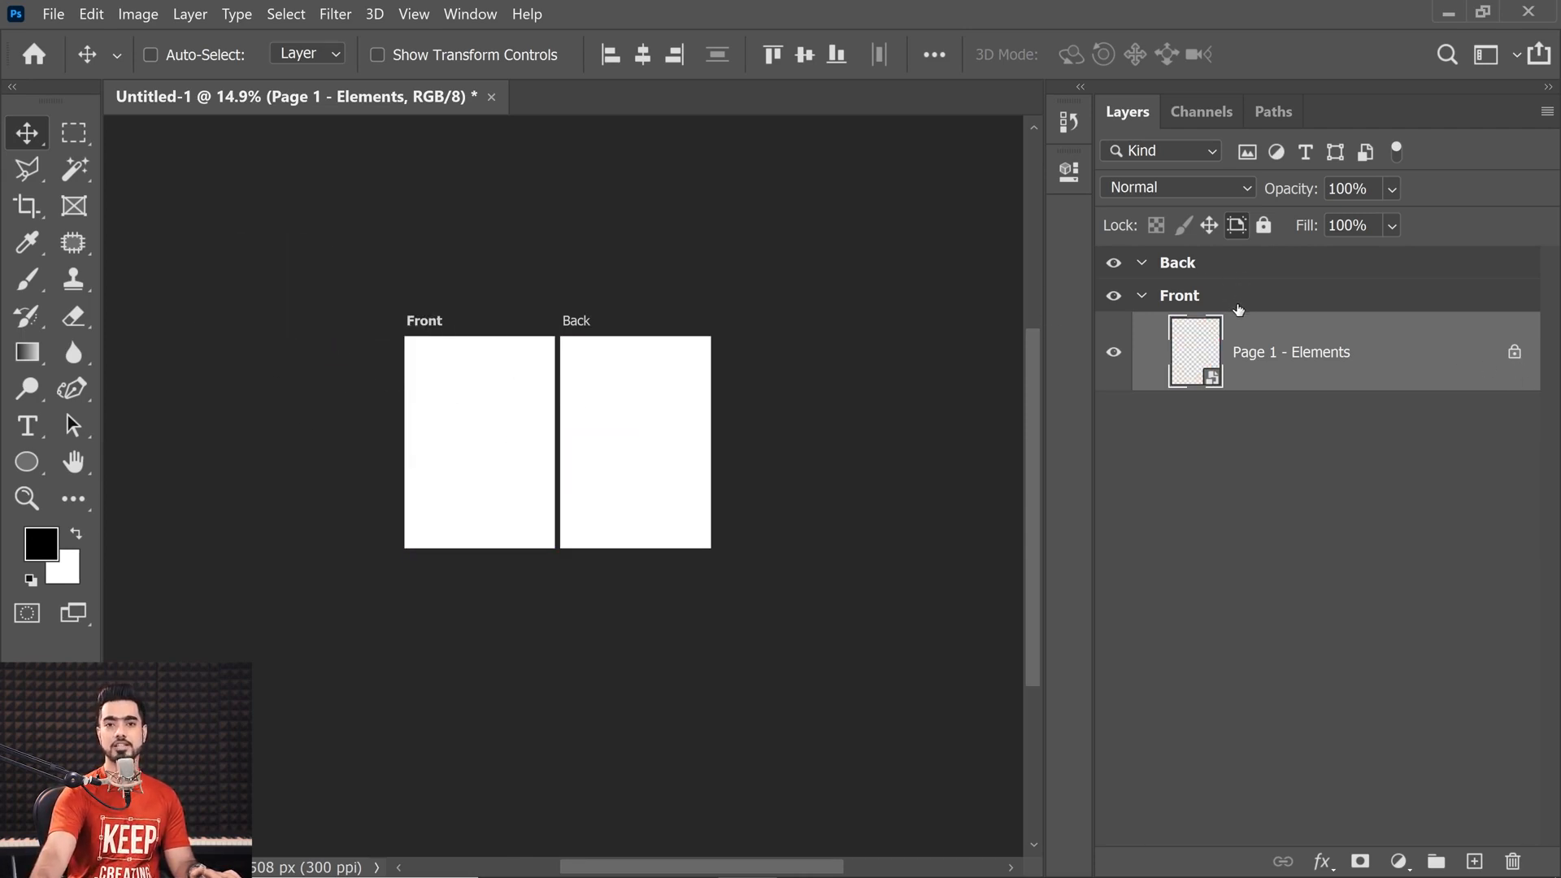
- Return the locked panda artwork to the Front artboard and remove its auto-nesting lock
{"action": "left_click_drag", "start_coordinate": [226, 379], "coordinate": [655, 432]}
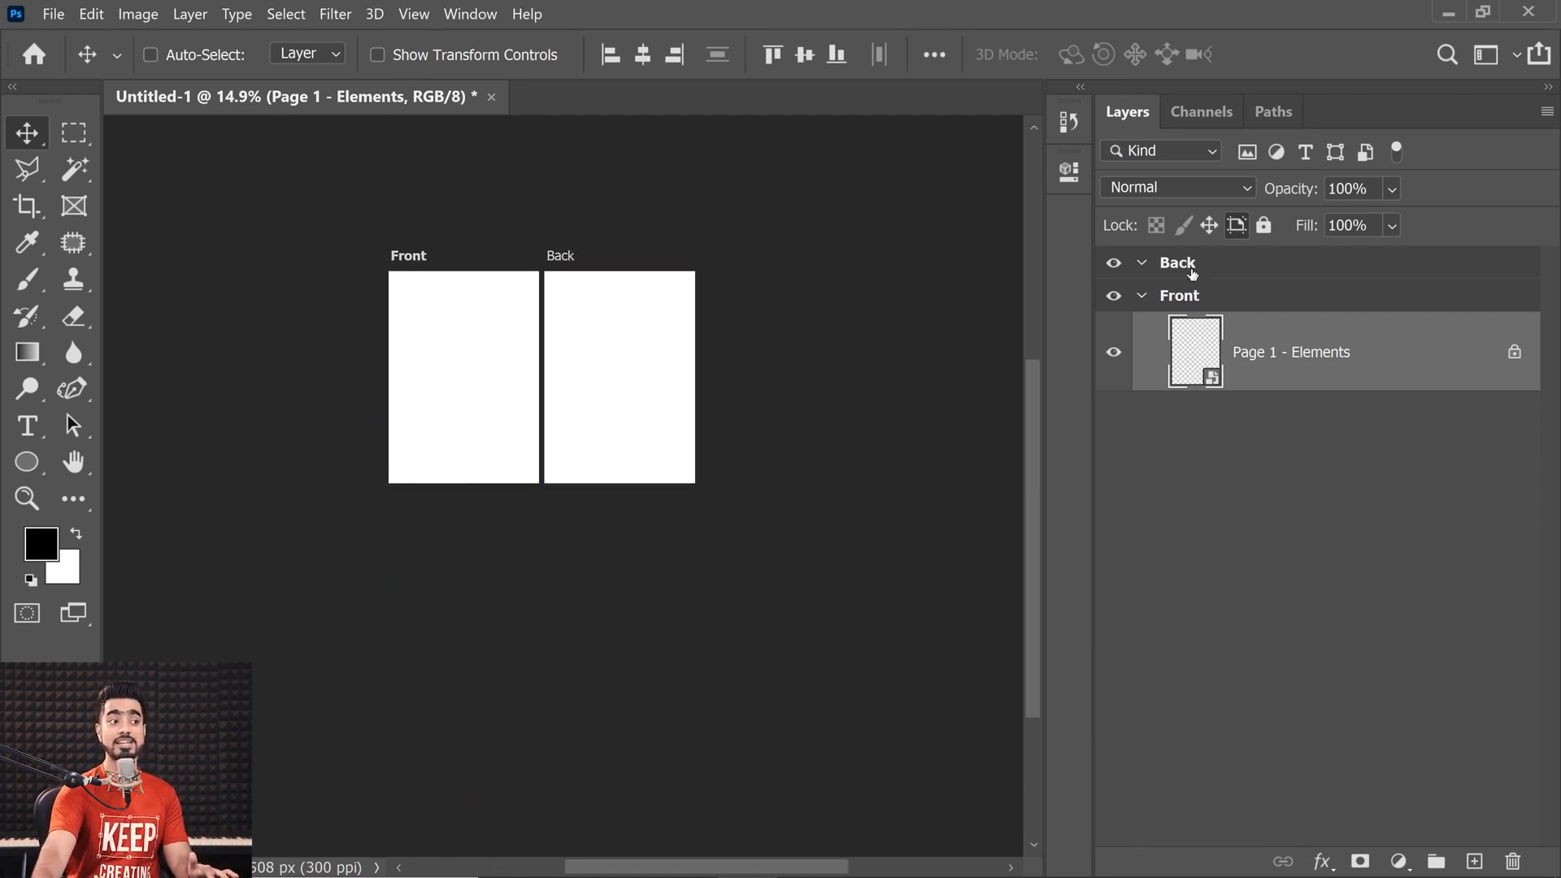
{"action": "left_click_drag", "start_coordinate": [786, 413], "coordinate": [513, 589]}
{"action": "left_click_drag", "start_coordinate": [512, 575], "coordinate": [524, 572]}
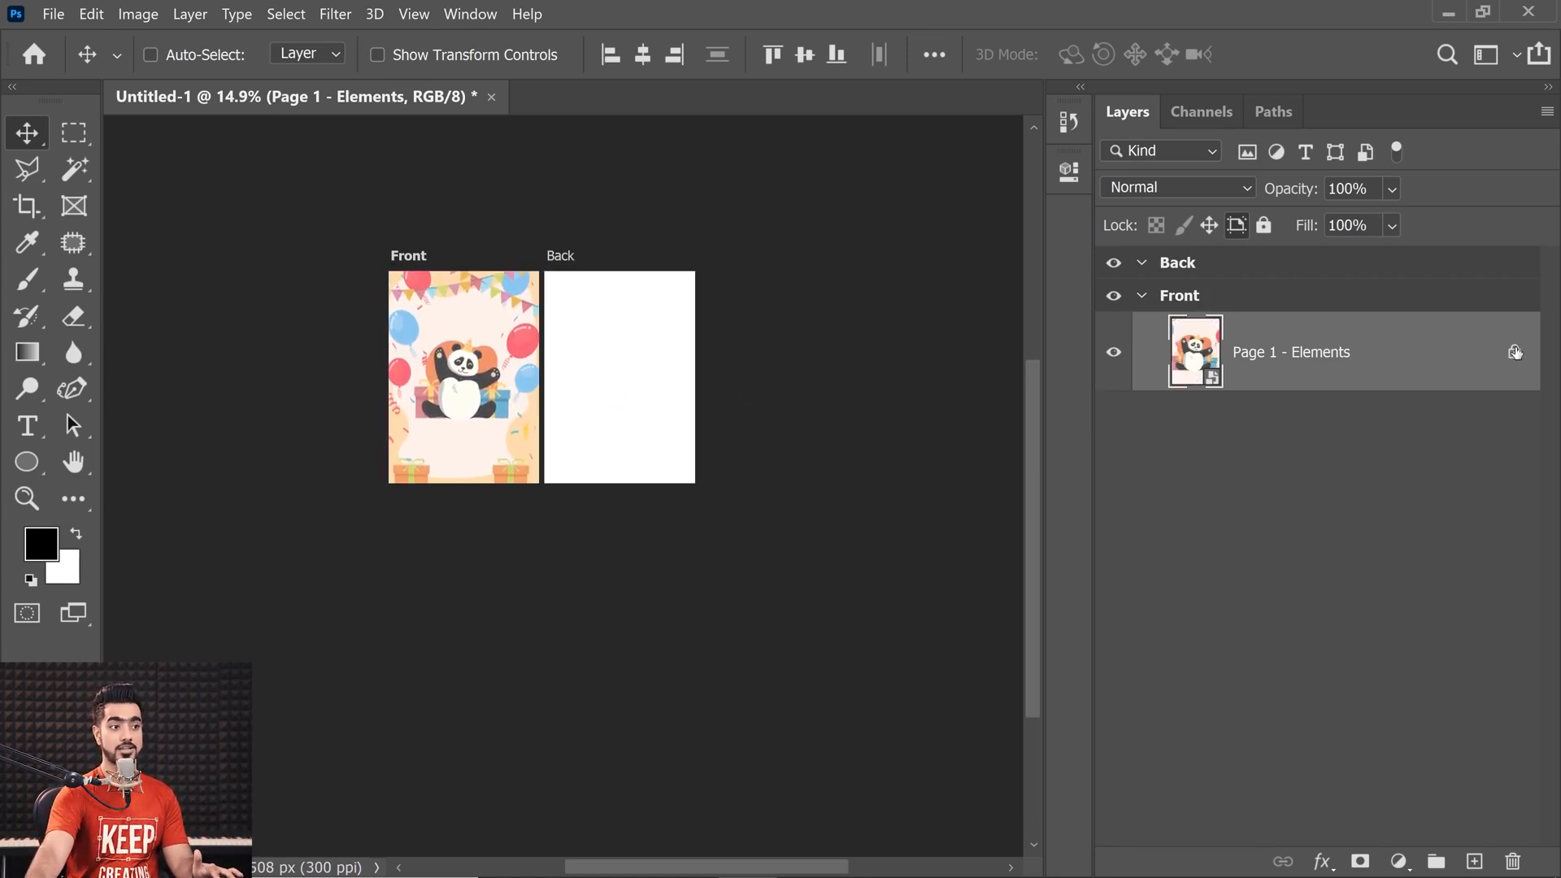
{"action": "left_click", "coordinate": [1514, 354]}
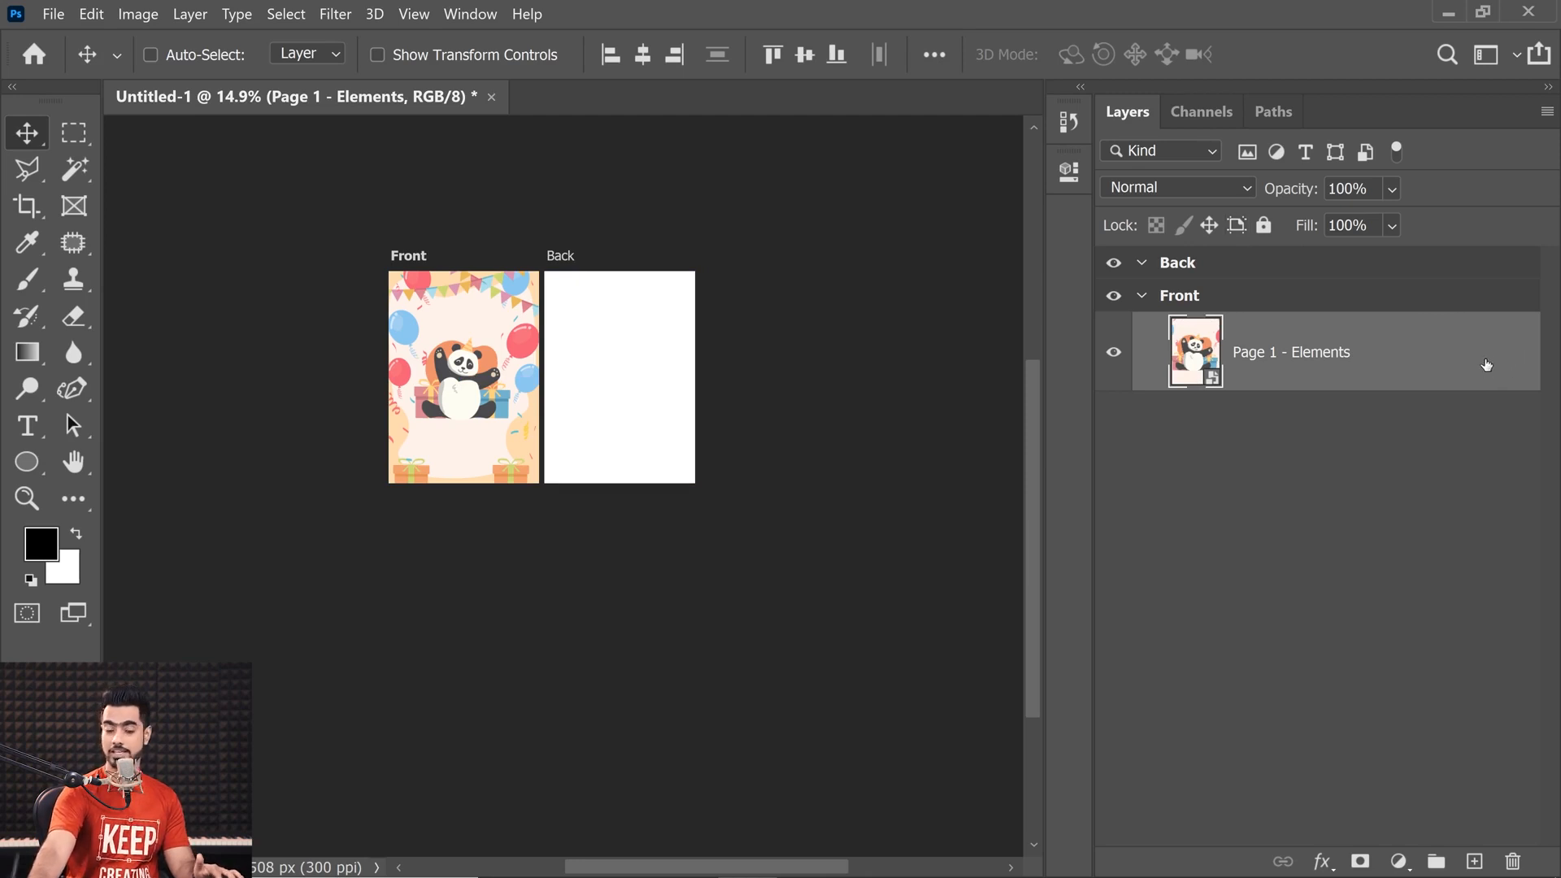
- Place "Page 2 - BG Element.ai" from the Example 1 folder as a smart object and delete it from the Front artboard
{"action": "key", "text": "ctrl+0"}
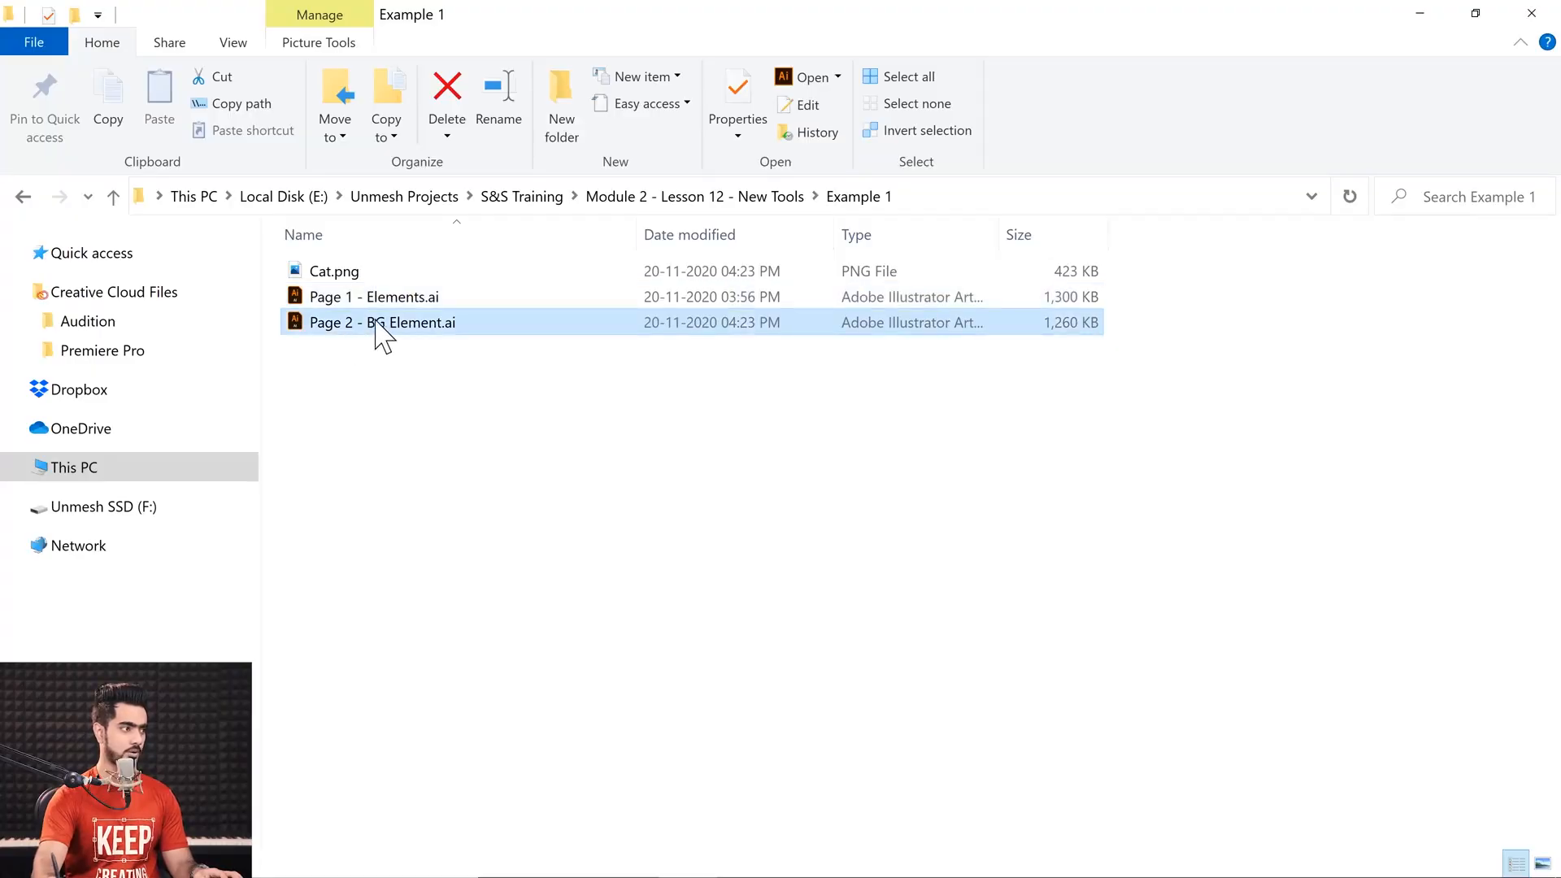
{"action": "left_click_drag", "start_coordinate": [376, 338], "coordinate": [901, 476]}
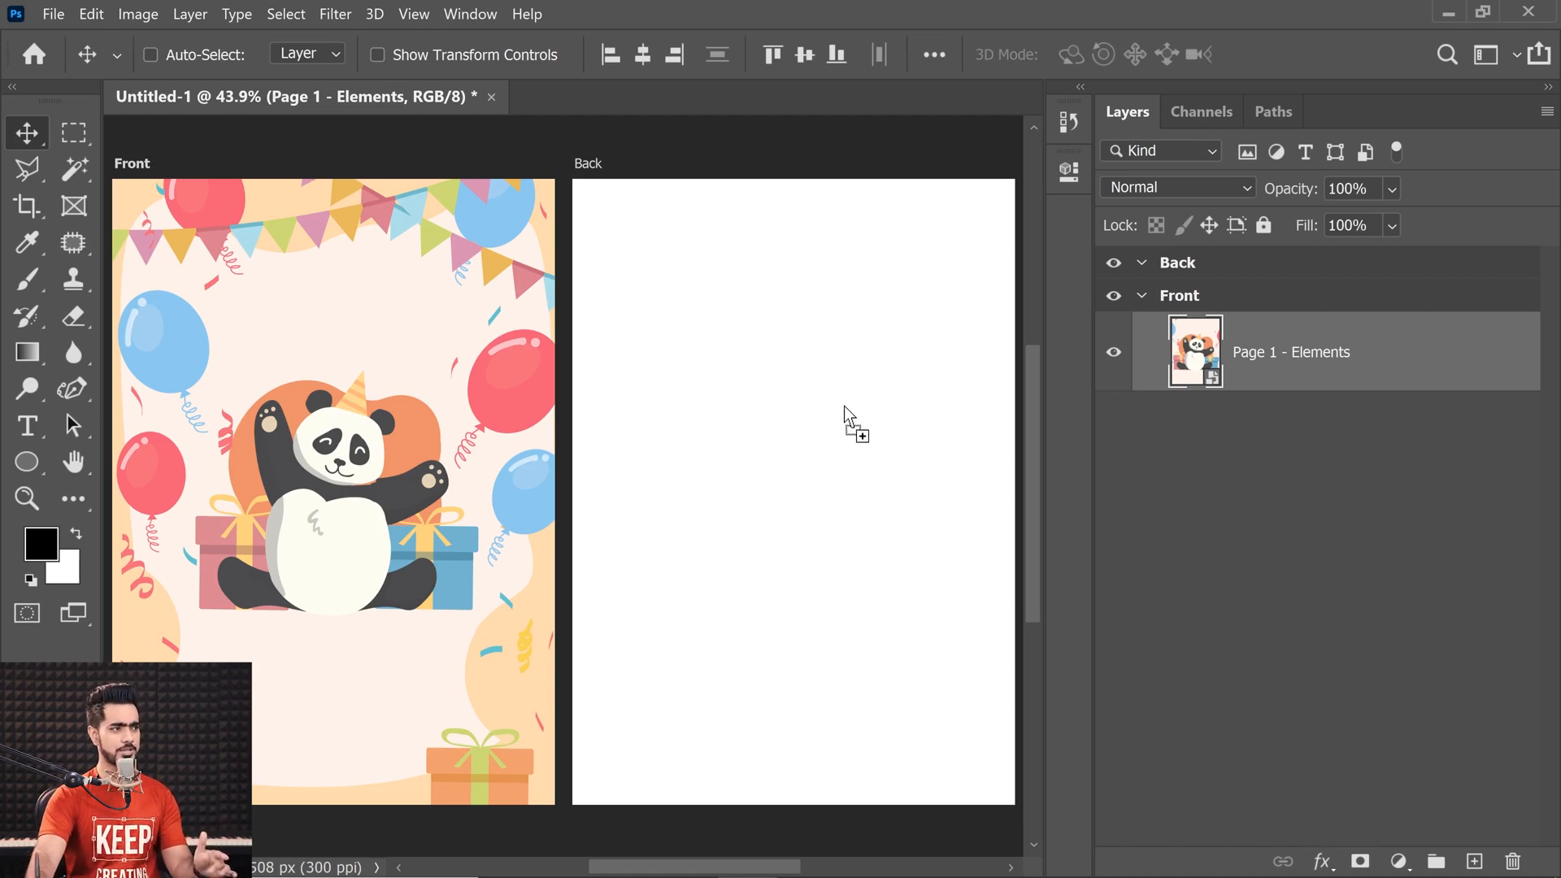
{"action": "left_click_drag", "start_coordinate": [844, 406], "coordinate": [826, 400]}
{"action": "left_click", "coordinate": [1108, 639]}
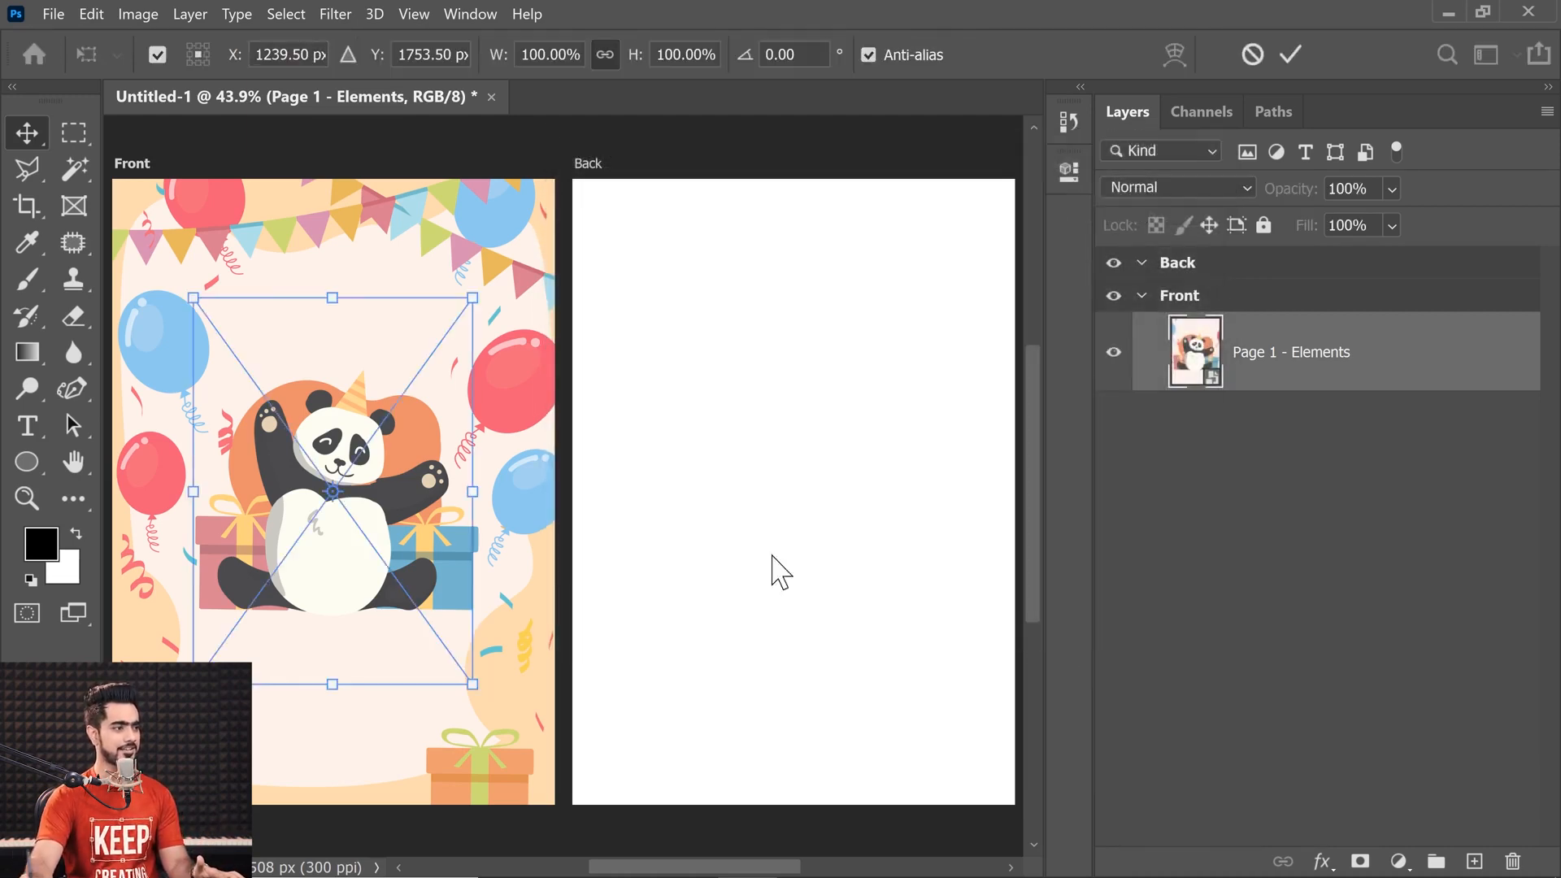
{"action": "key", "text": "Return"}
{"action": "key", "text": "Return"}
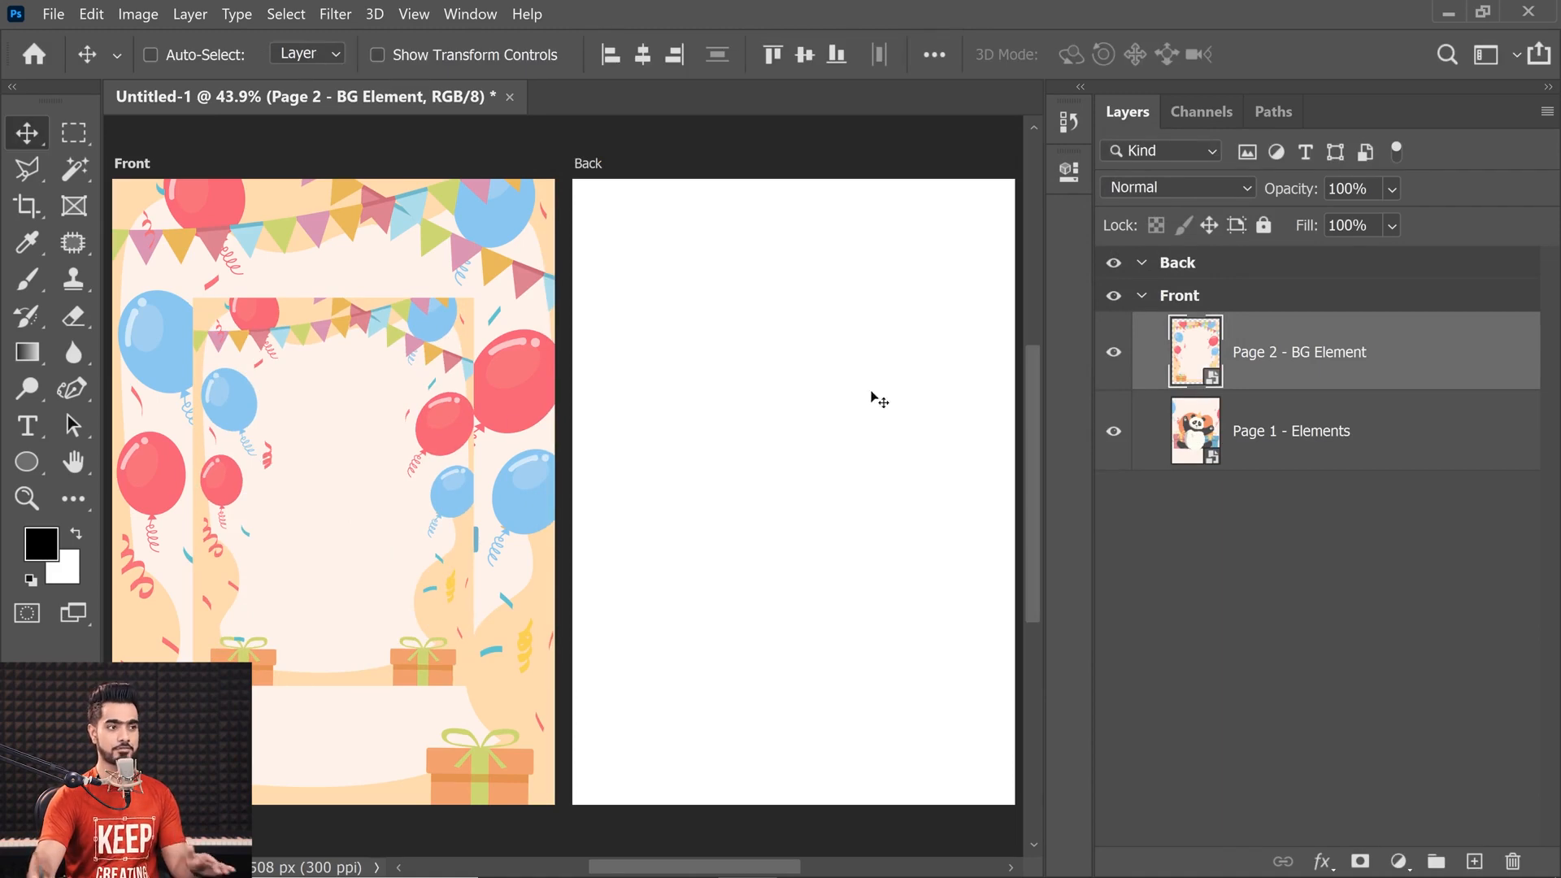
{"action": "left_click_drag", "start_coordinate": [1407, 361], "coordinate": [1510, 860]}
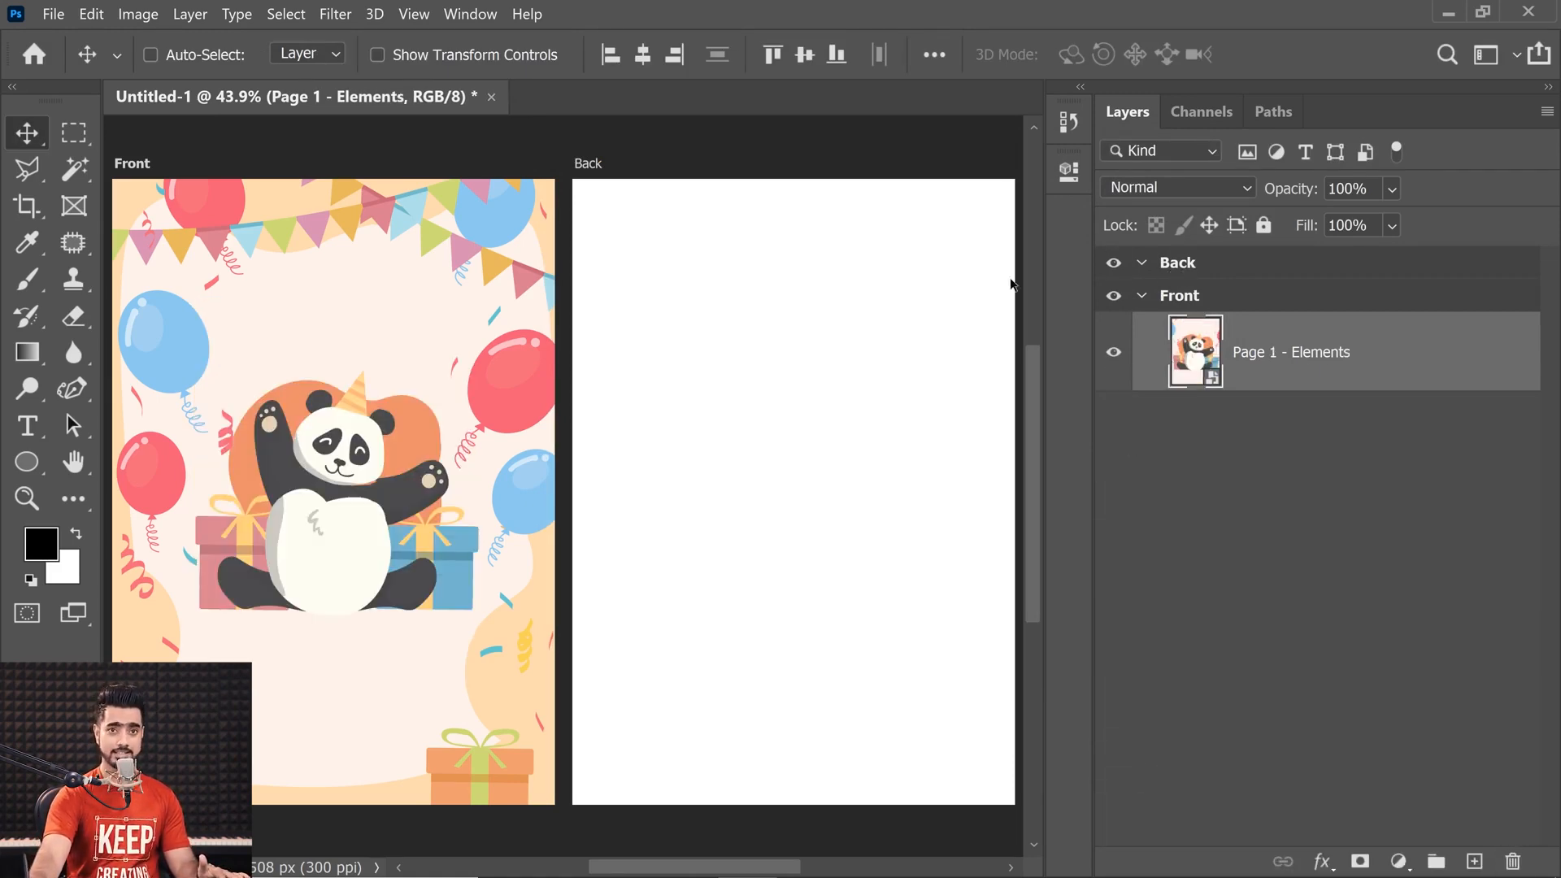
- Switch the selection between the Back and Front artboards, ending with the panda artwork layer picked directly on the canvas
{"action": "left_click", "coordinate": [1201, 273]}
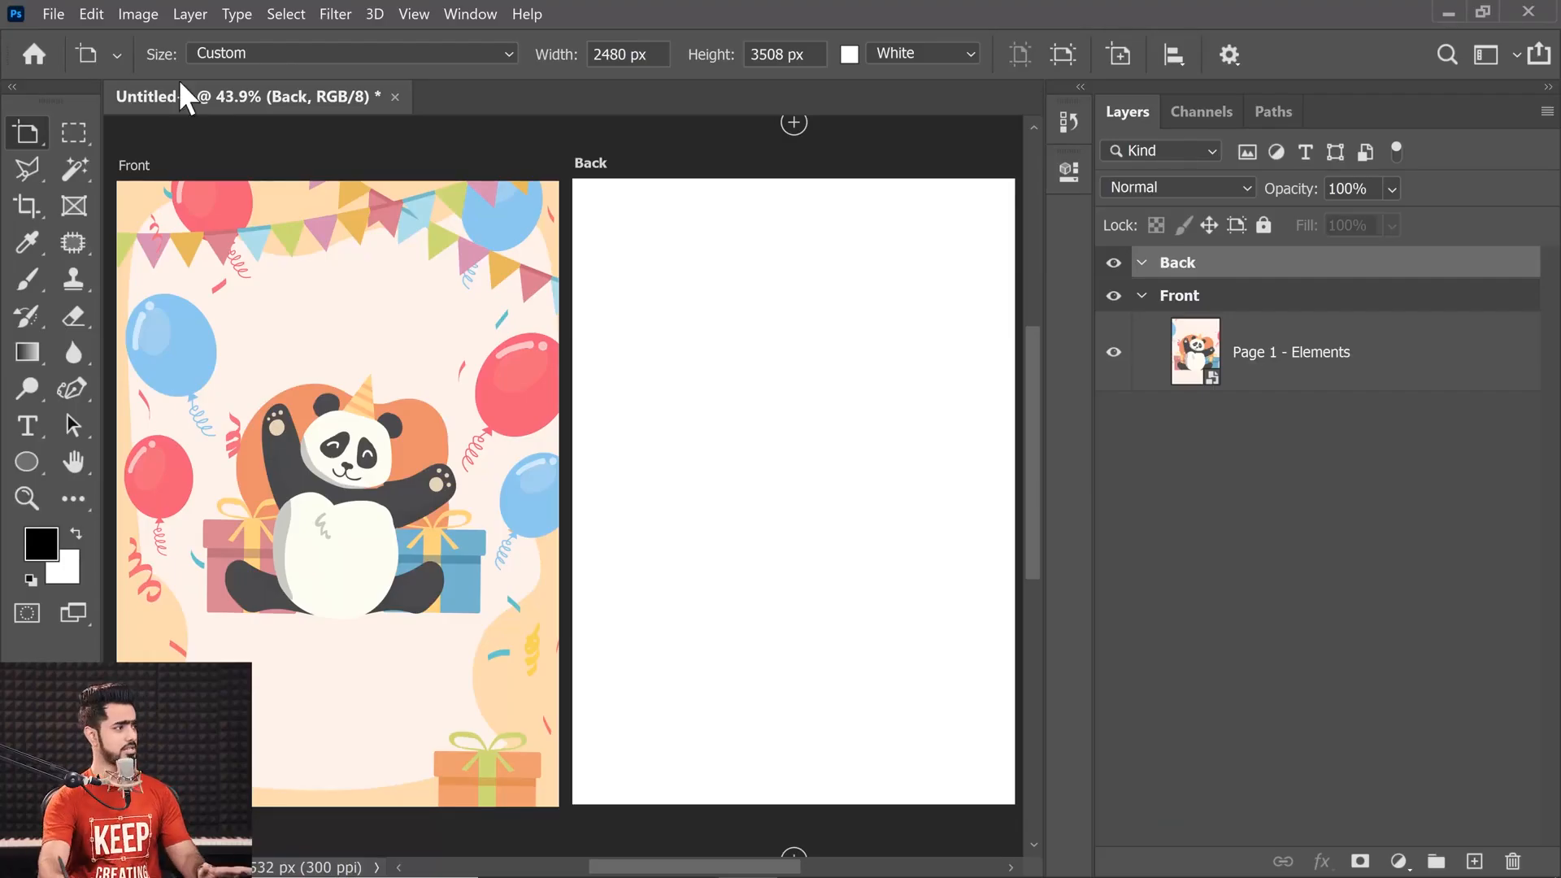
{"action": "left_click", "coordinate": [133, 169]}
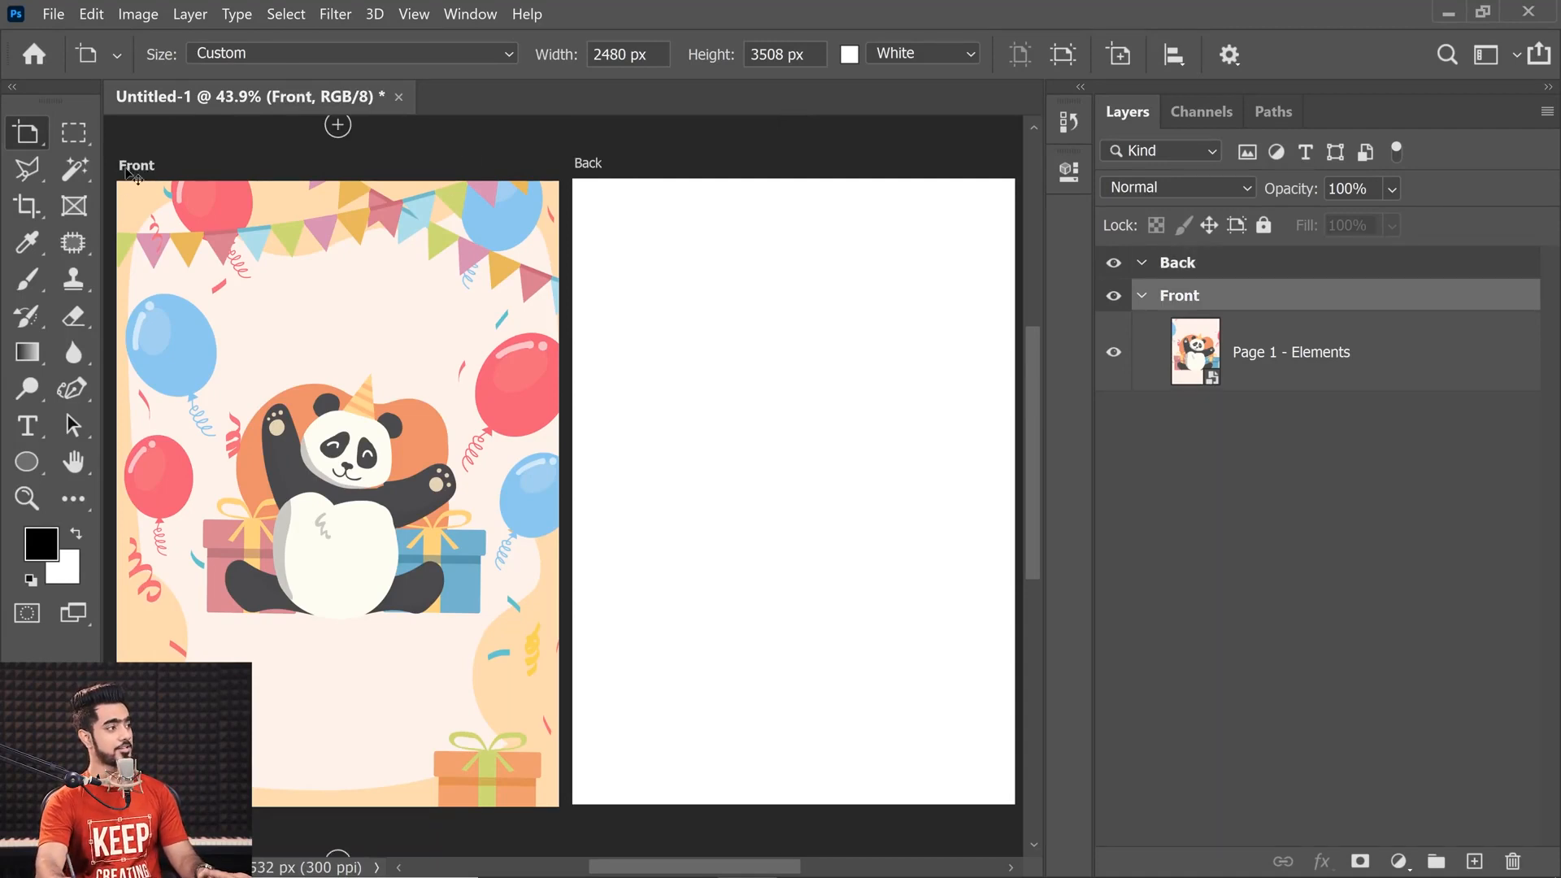
{"action": "left_click", "coordinate": [577, 173]}
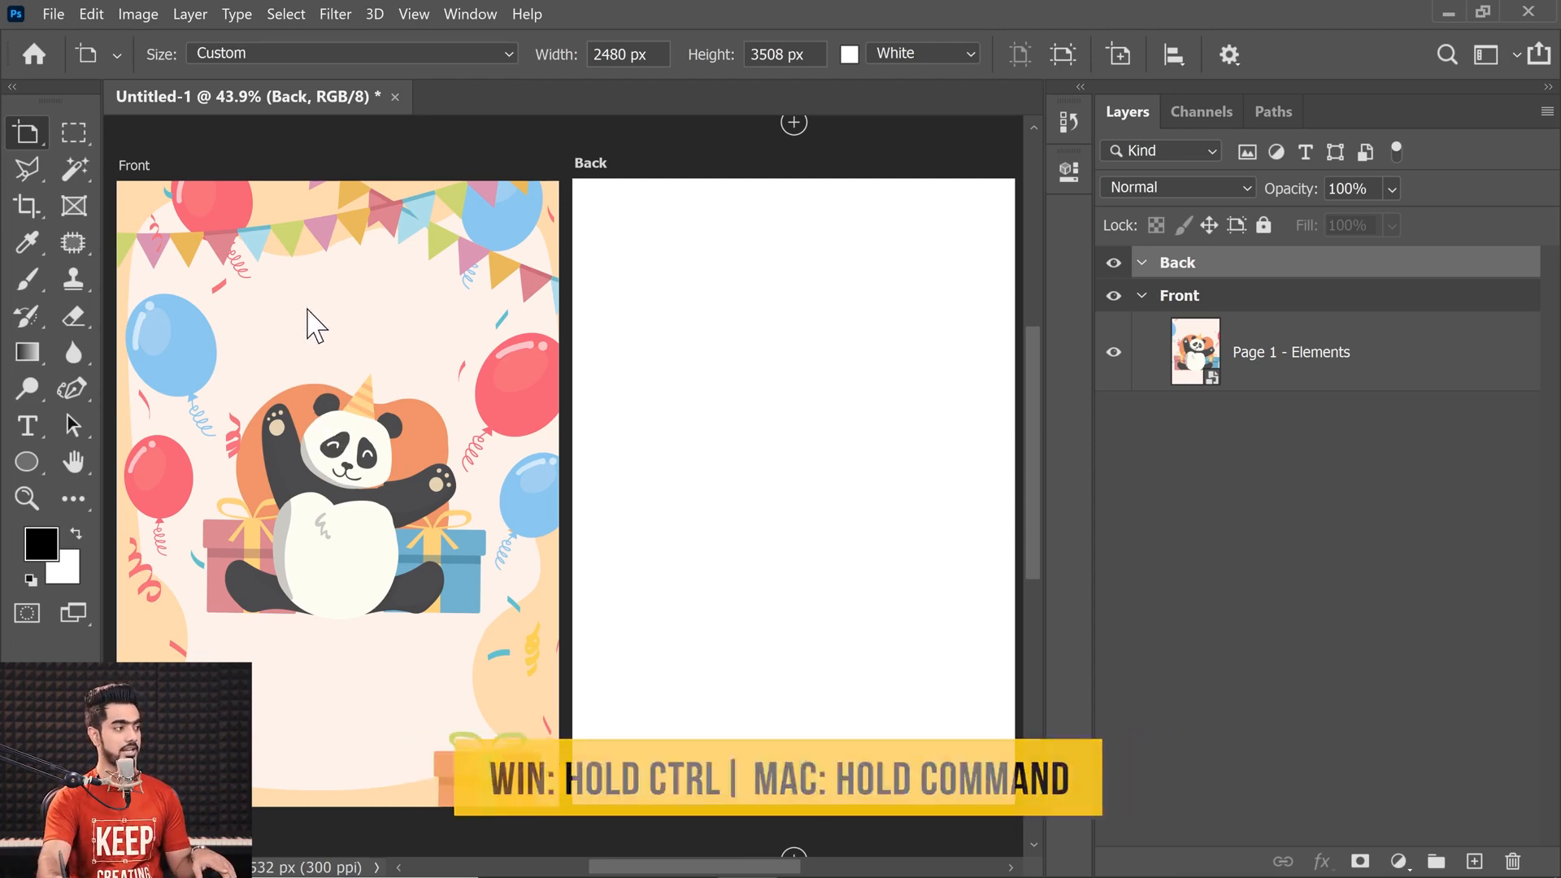
{"action": "key", "text": "ctrl"}
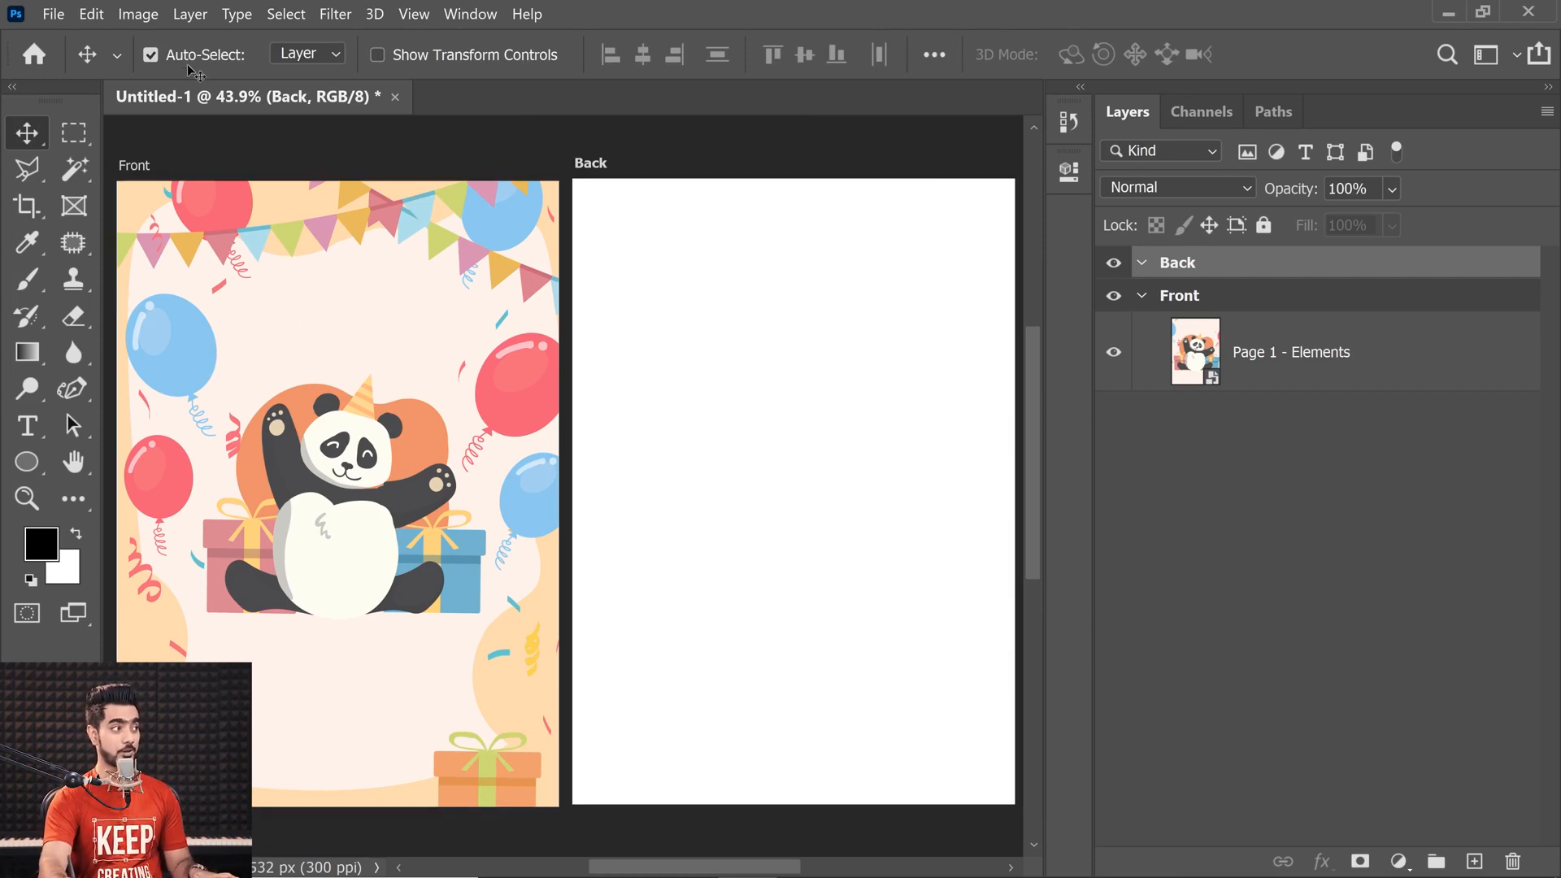
{"action": "left_click", "coordinate": [334, 367]}
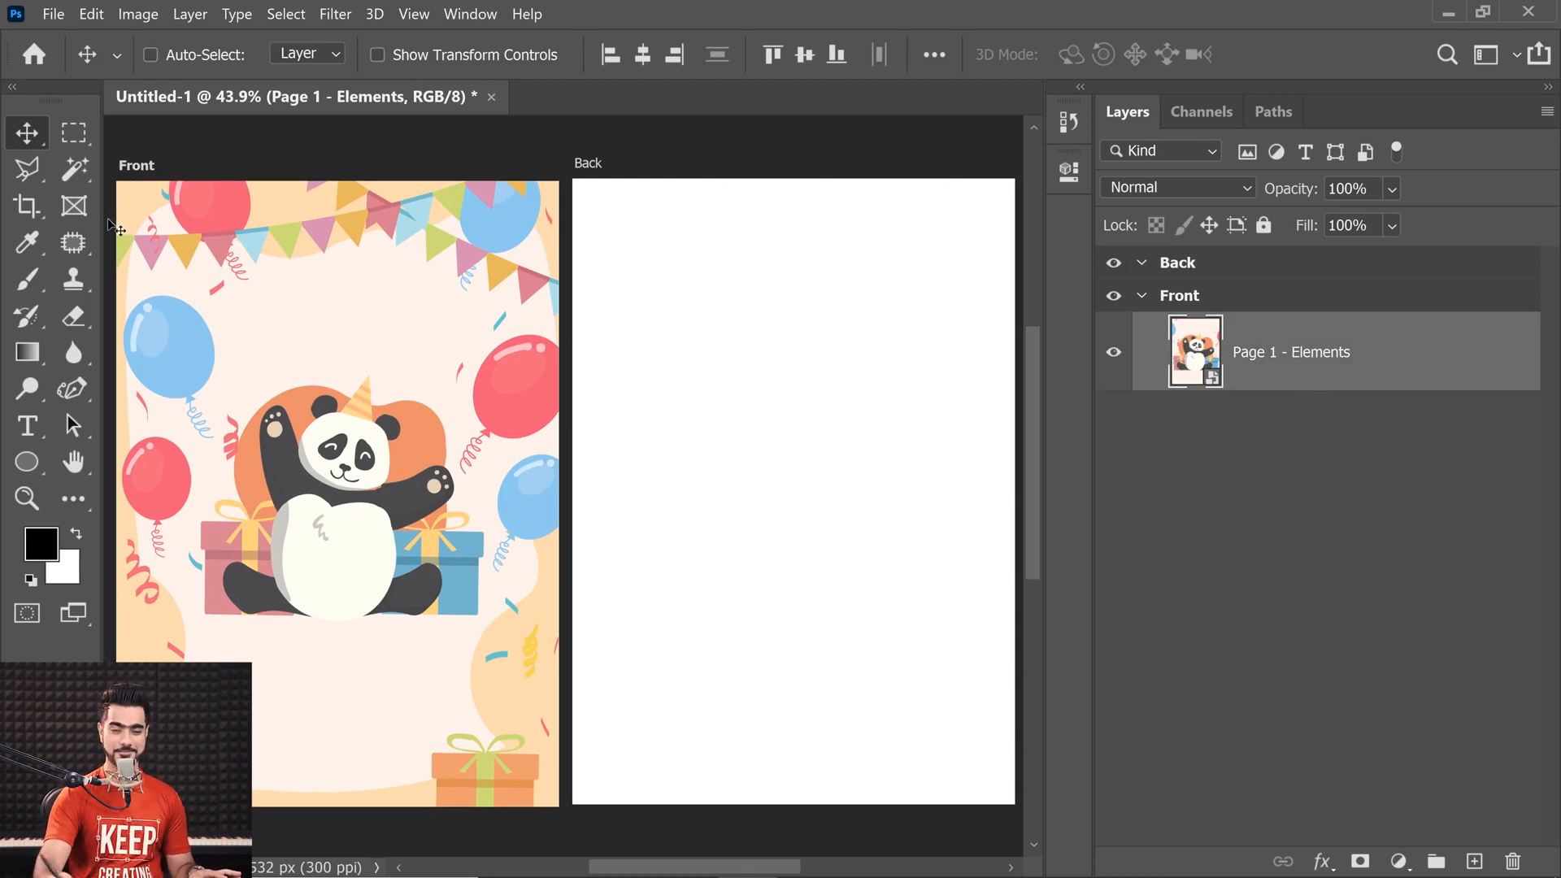
- Select the Back artboard and place "Page 2 - BG Element.ai" on it as a smart object, cropped to its bounding box
{"action": "left_click", "coordinate": [593, 165]}
{"action": "mouse_move", "coordinate": [748, 870]}
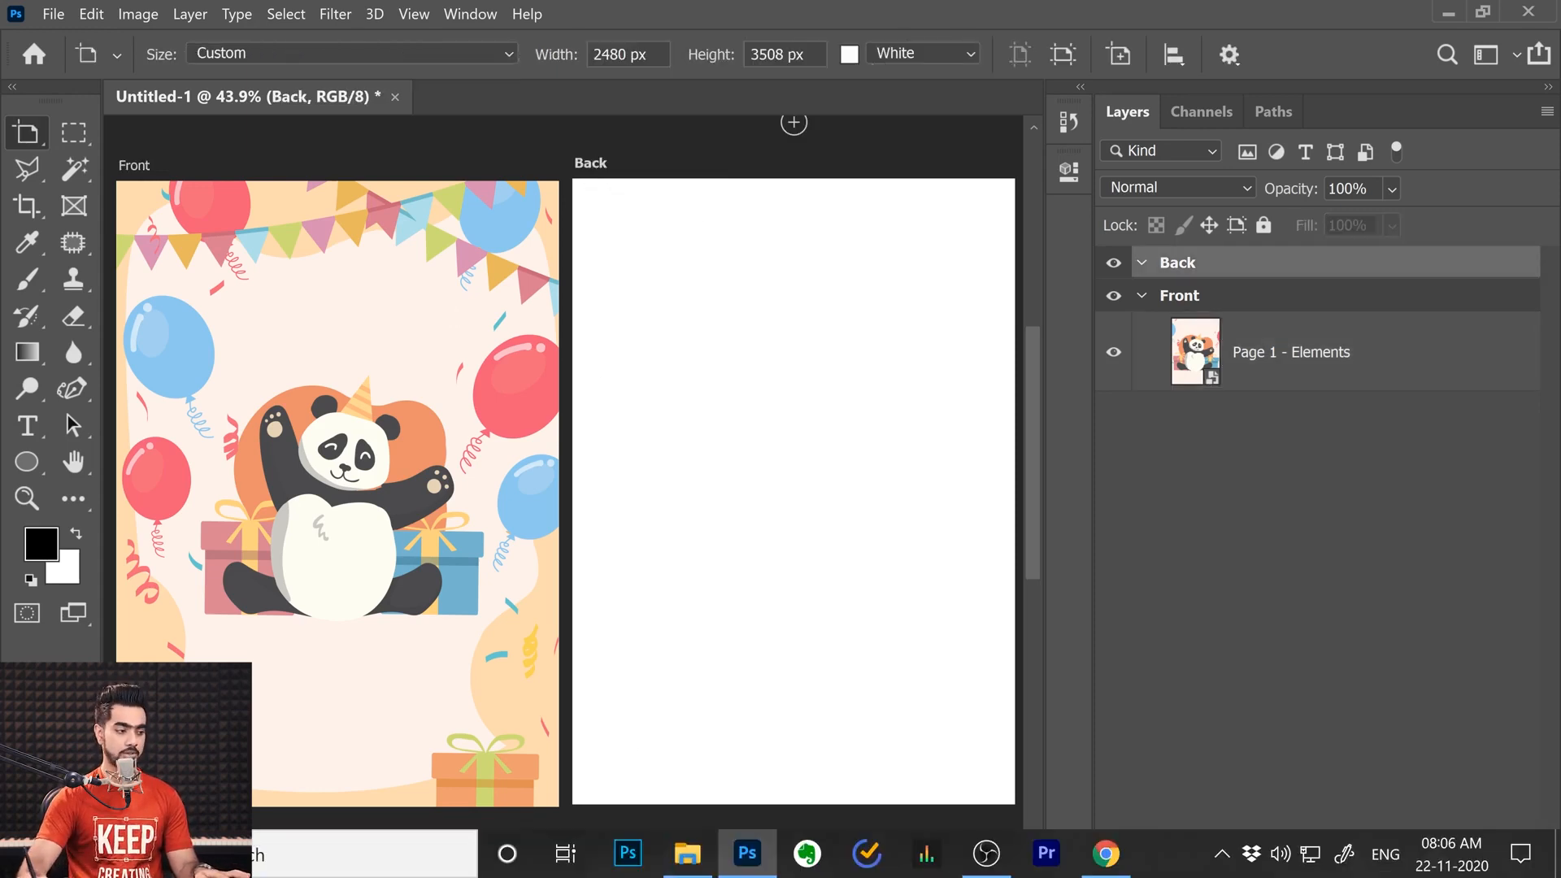
{"action": "left_click", "coordinate": [687, 854]}
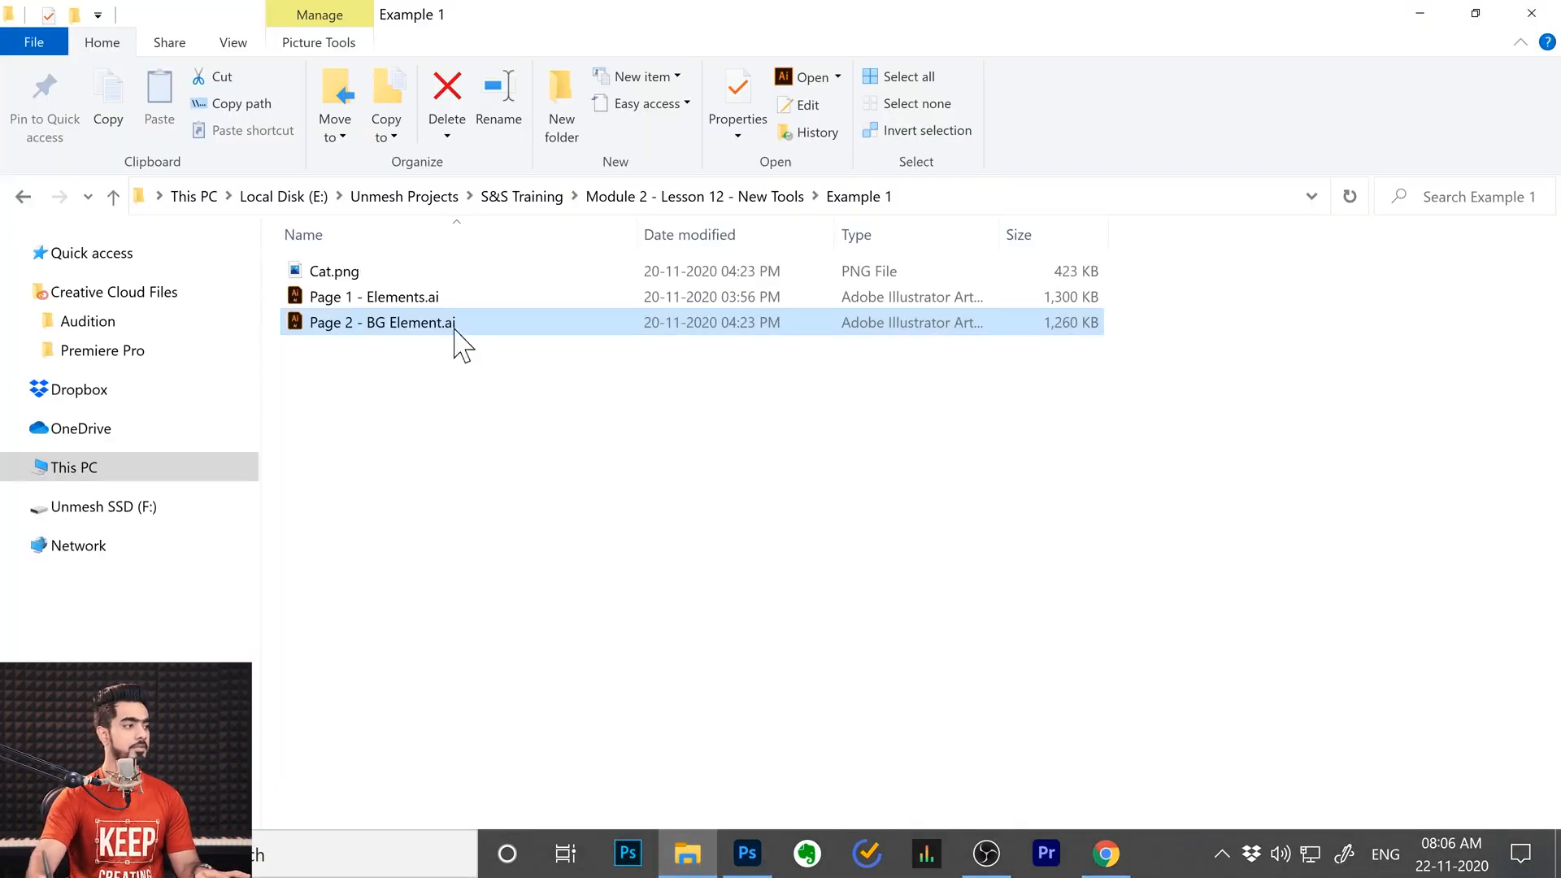
{"action": "left_click_drag", "start_coordinate": [359, 329], "coordinate": [783, 504]}
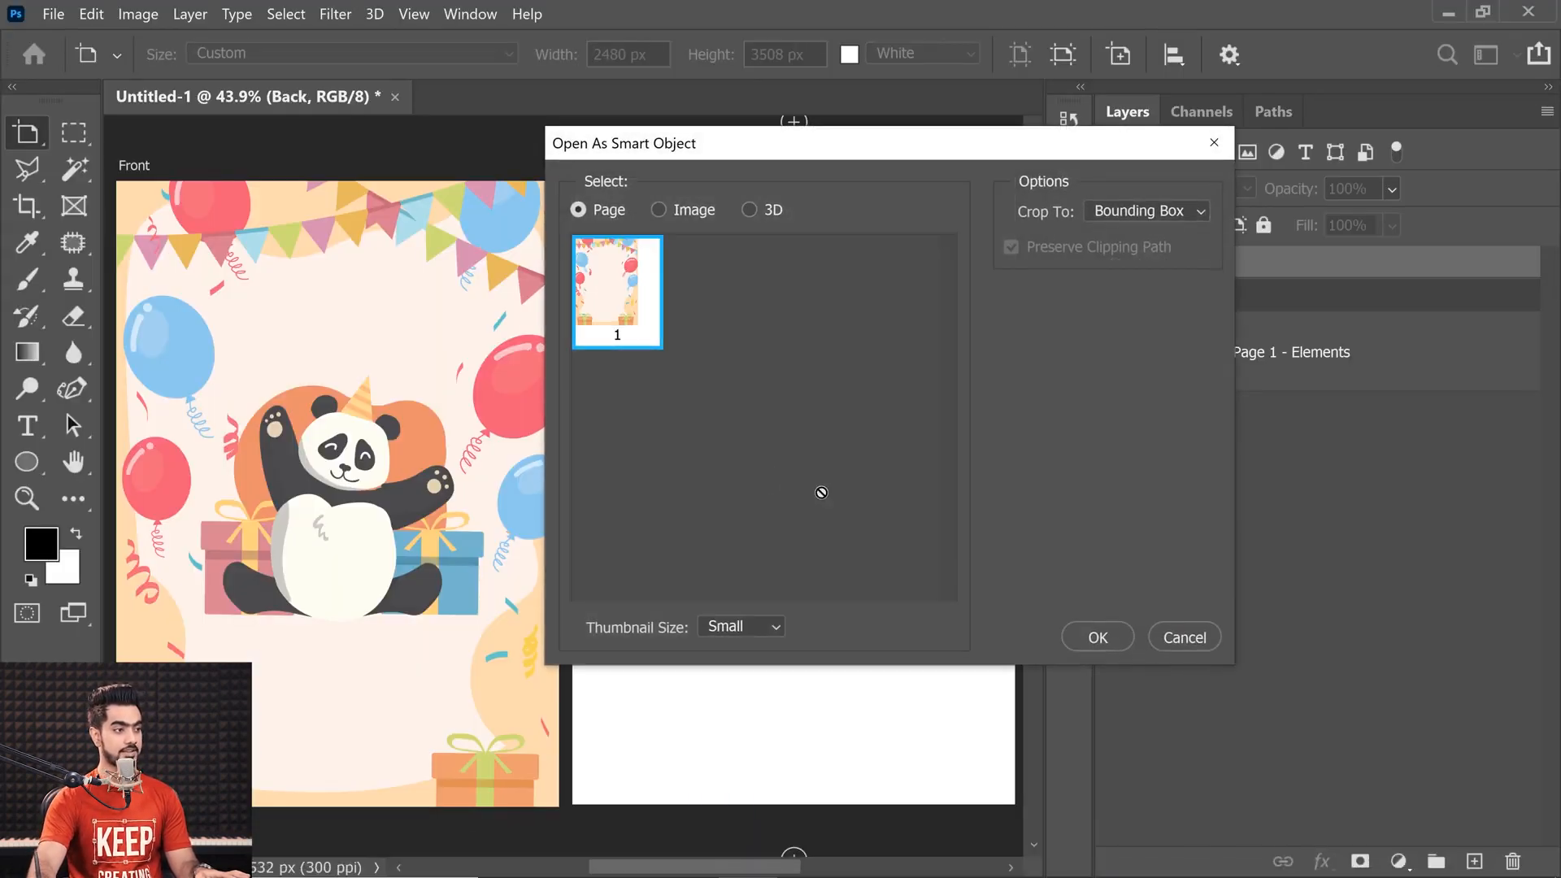
{"action": "left_click", "coordinate": [1089, 634]}
- Scale the Page 2 - BG Element artwork from its centre to about 162% so it fills the Back artboard
{"action": "scroll", "coordinate": [805, 420], "scroll_direction": "down", "scroll_amount": 2}
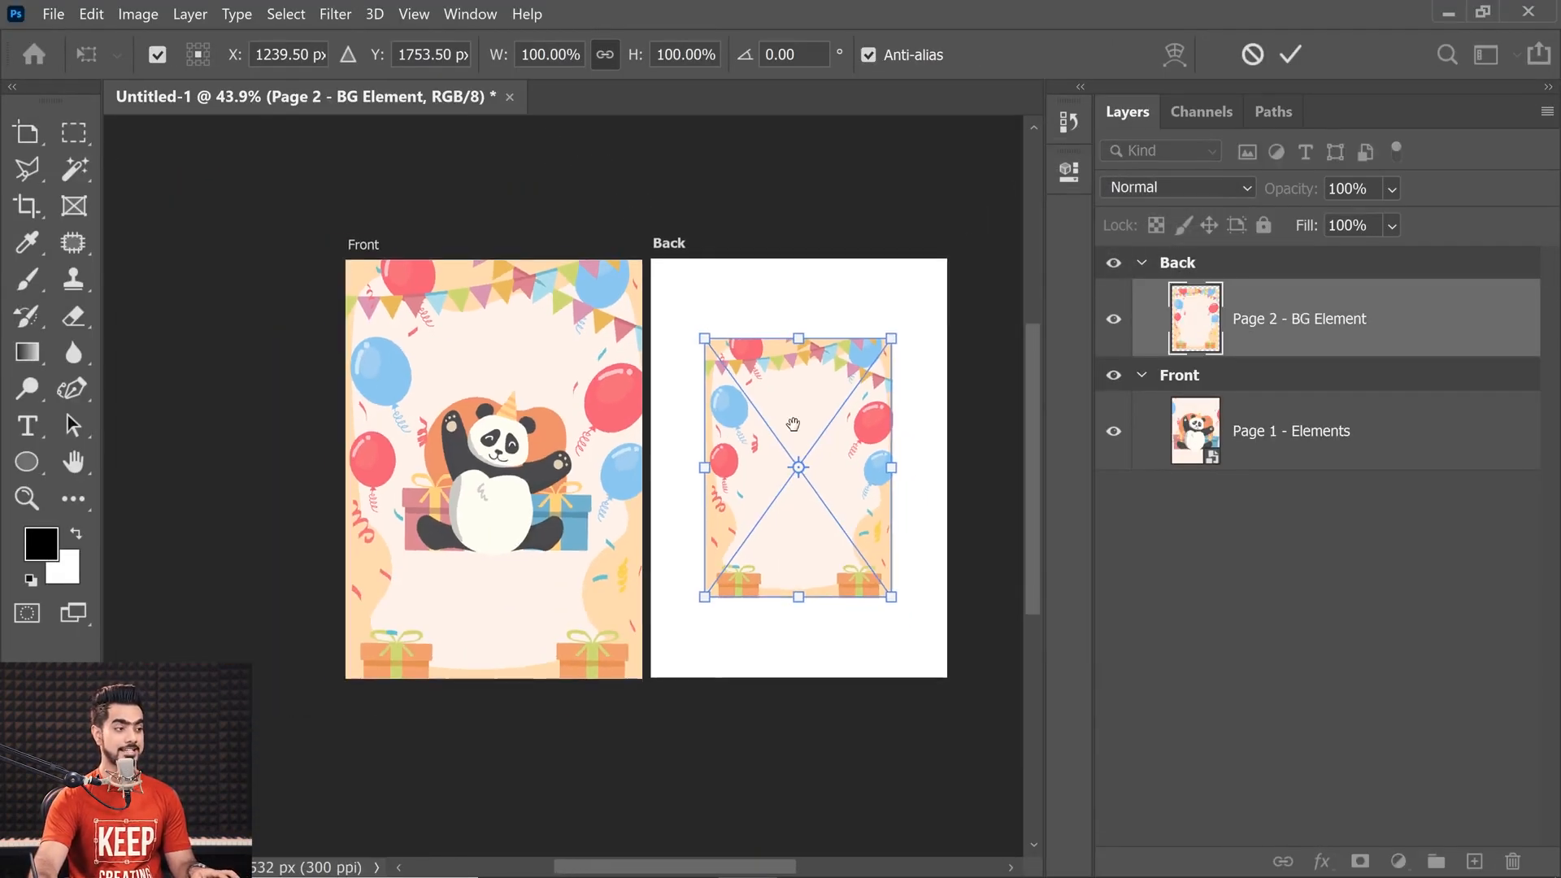
{"action": "left_click_drag", "start_coordinate": [886, 598], "coordinate": [928, 694]}
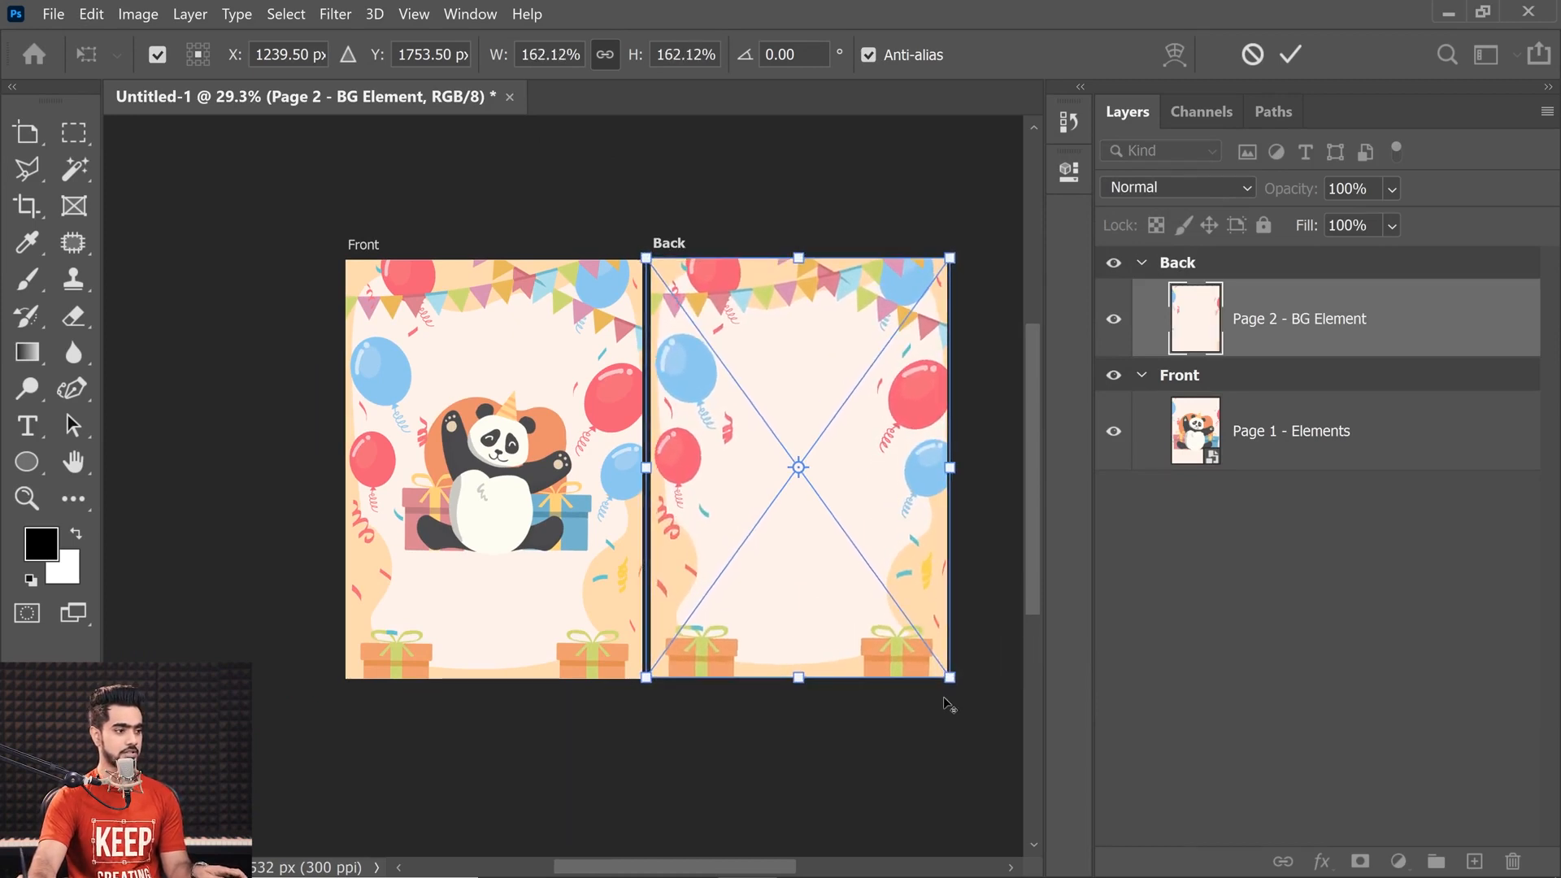
{"action": "scroll", "coordinate": [934, 696], "scroll_direction": "up", "scroll_amount": 5}
{"action": "scroll", "coordinate": [913, 697], "scroll_direction": "down", "scroll_amount": 2}
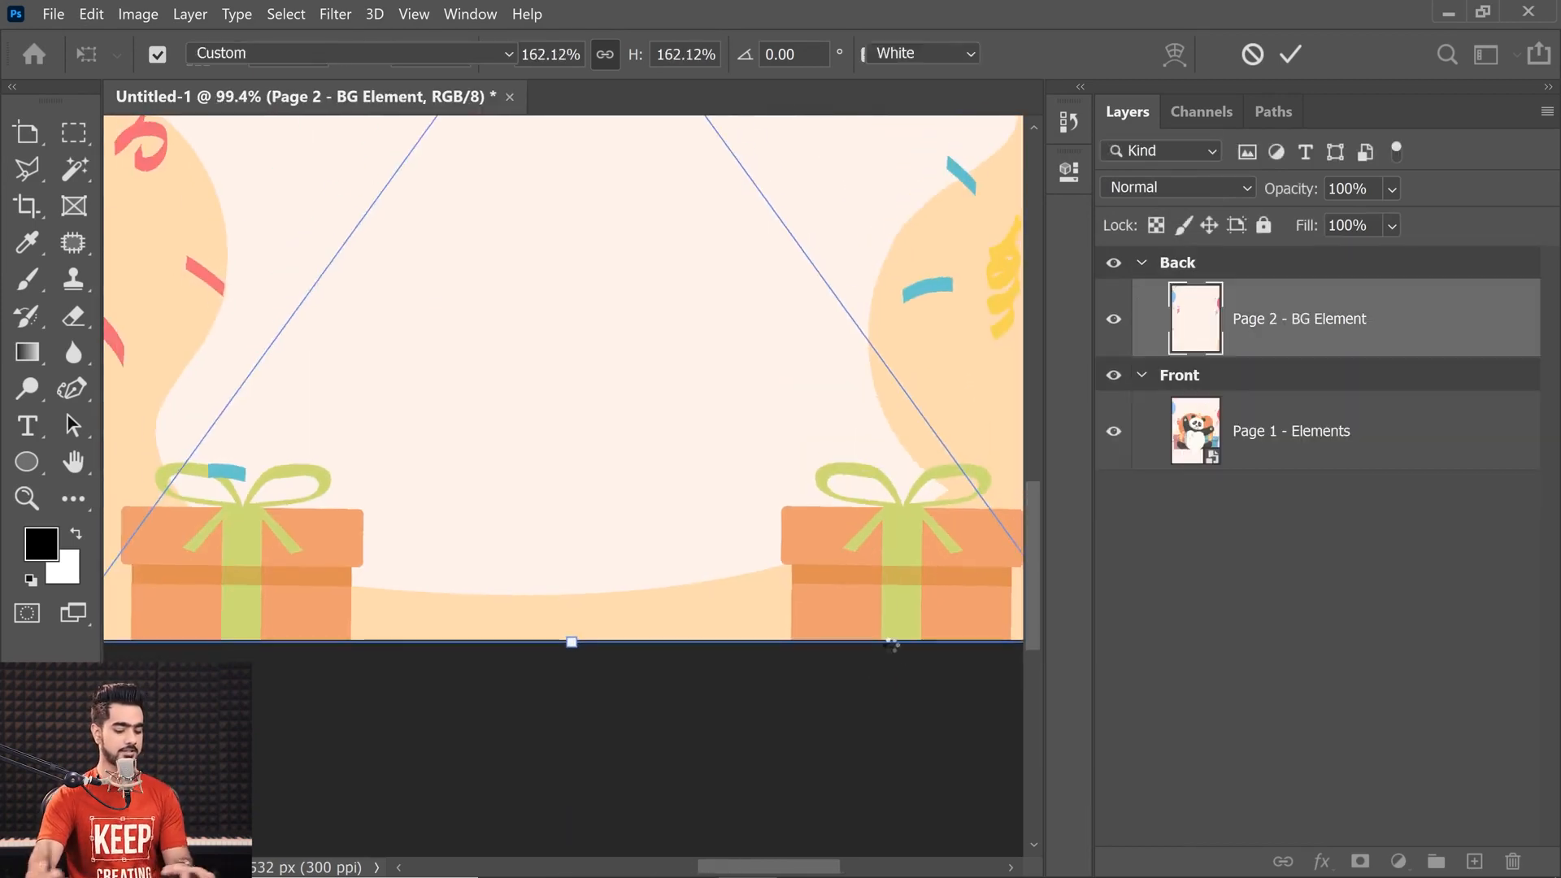
{"action": "key", "text": "Return"}
{"action": "key", "text": "ctrl+0"}
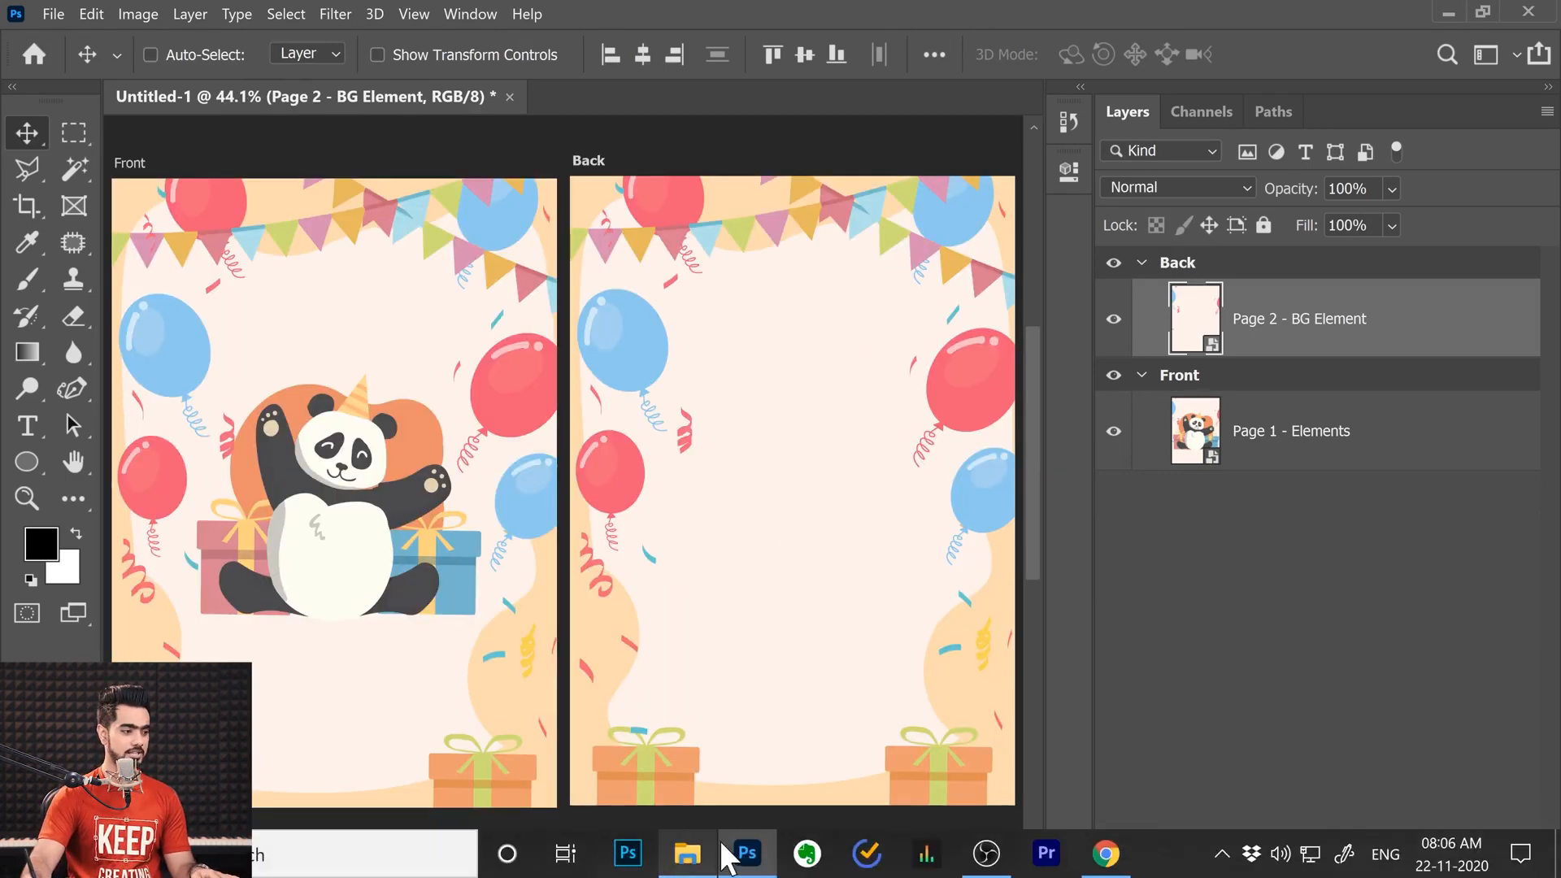
- Place "Cat.png" from the Example 1 folder on the Back artboard, scaled to about 17% and set slightly below the artboard's centre
{"action": "left_click", "coordinate": [689, 854]}
{"action": "left_click", "coordinate": [339, 274]}
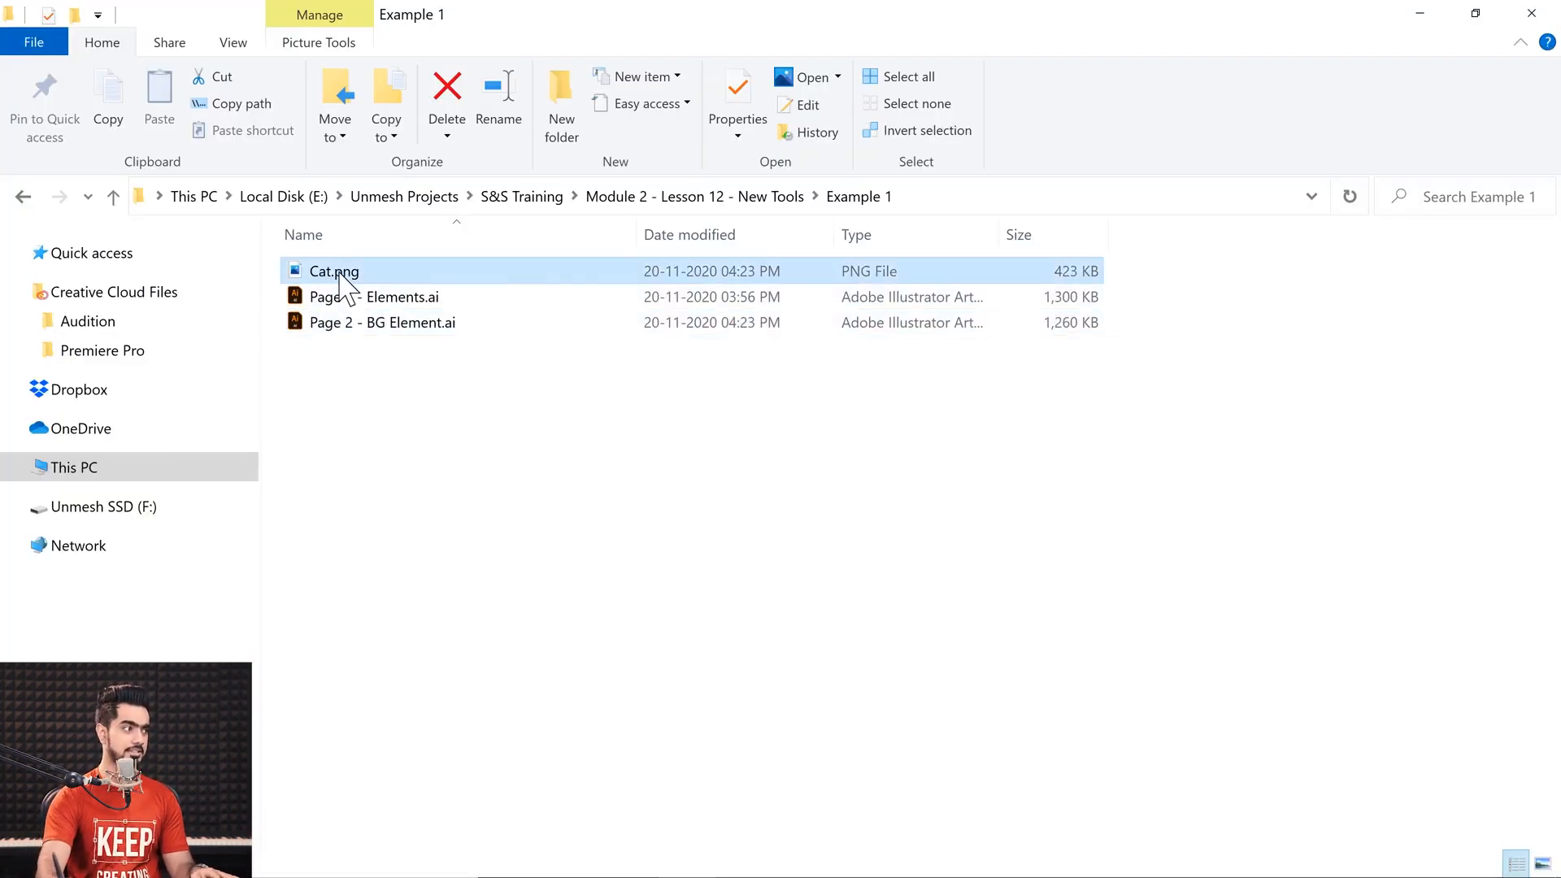
{"action": "left_click_drag", "start_coordinate": [340, 274], "coordinate": [833, 563]}
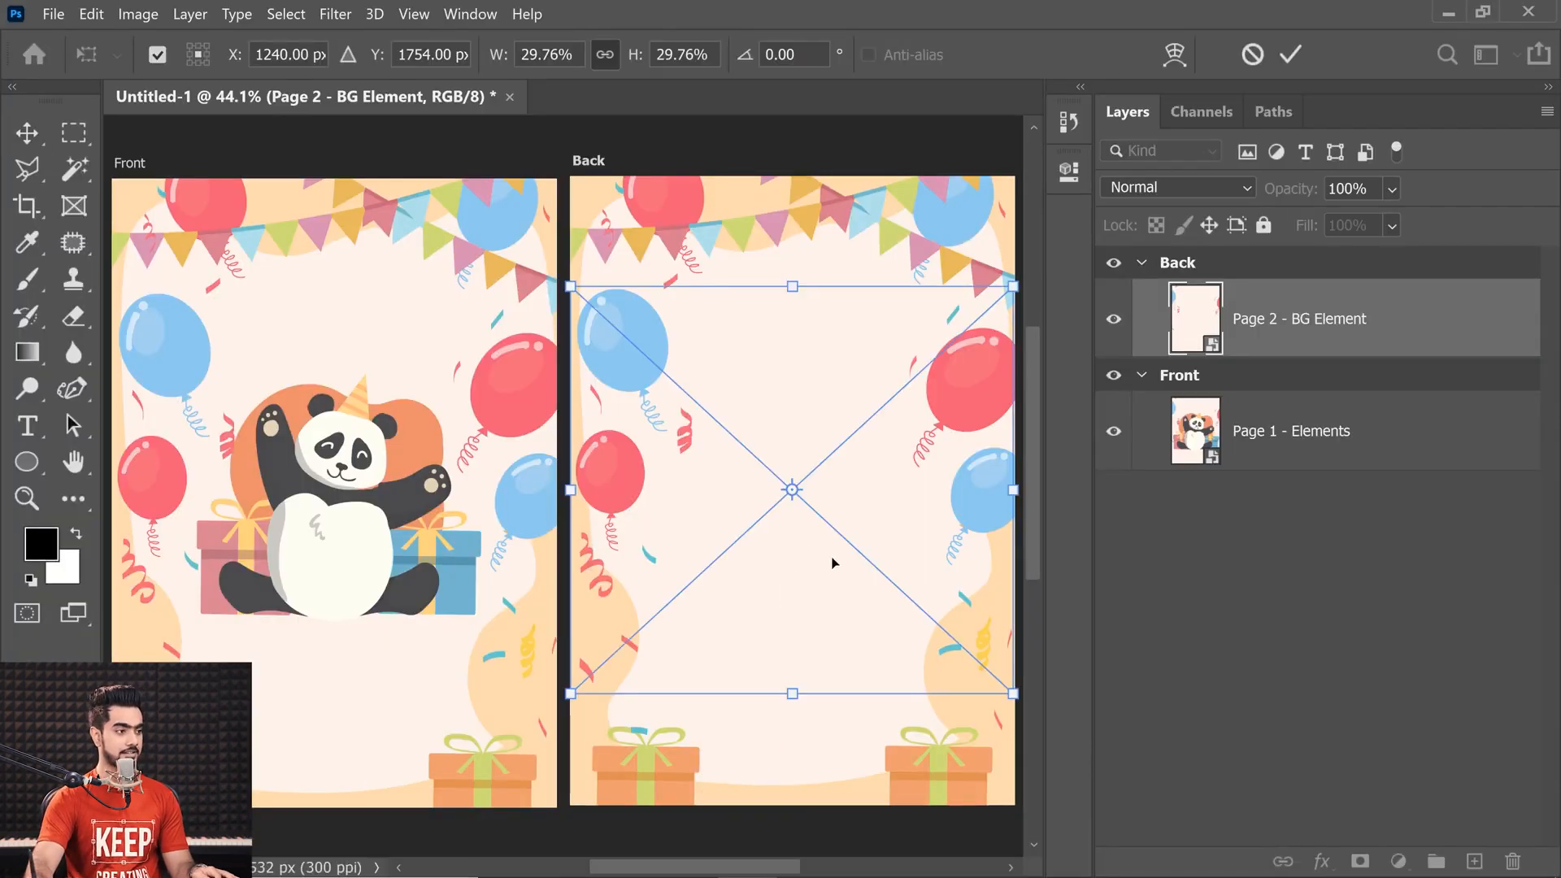
{"action": "left_click_drag", "start_coordinate": [1014, 287], "coordinate": [920, 373]}
{"action": "left_click_drag", "start_coordinate": [803, 493], "coordinate": [813, 536]}
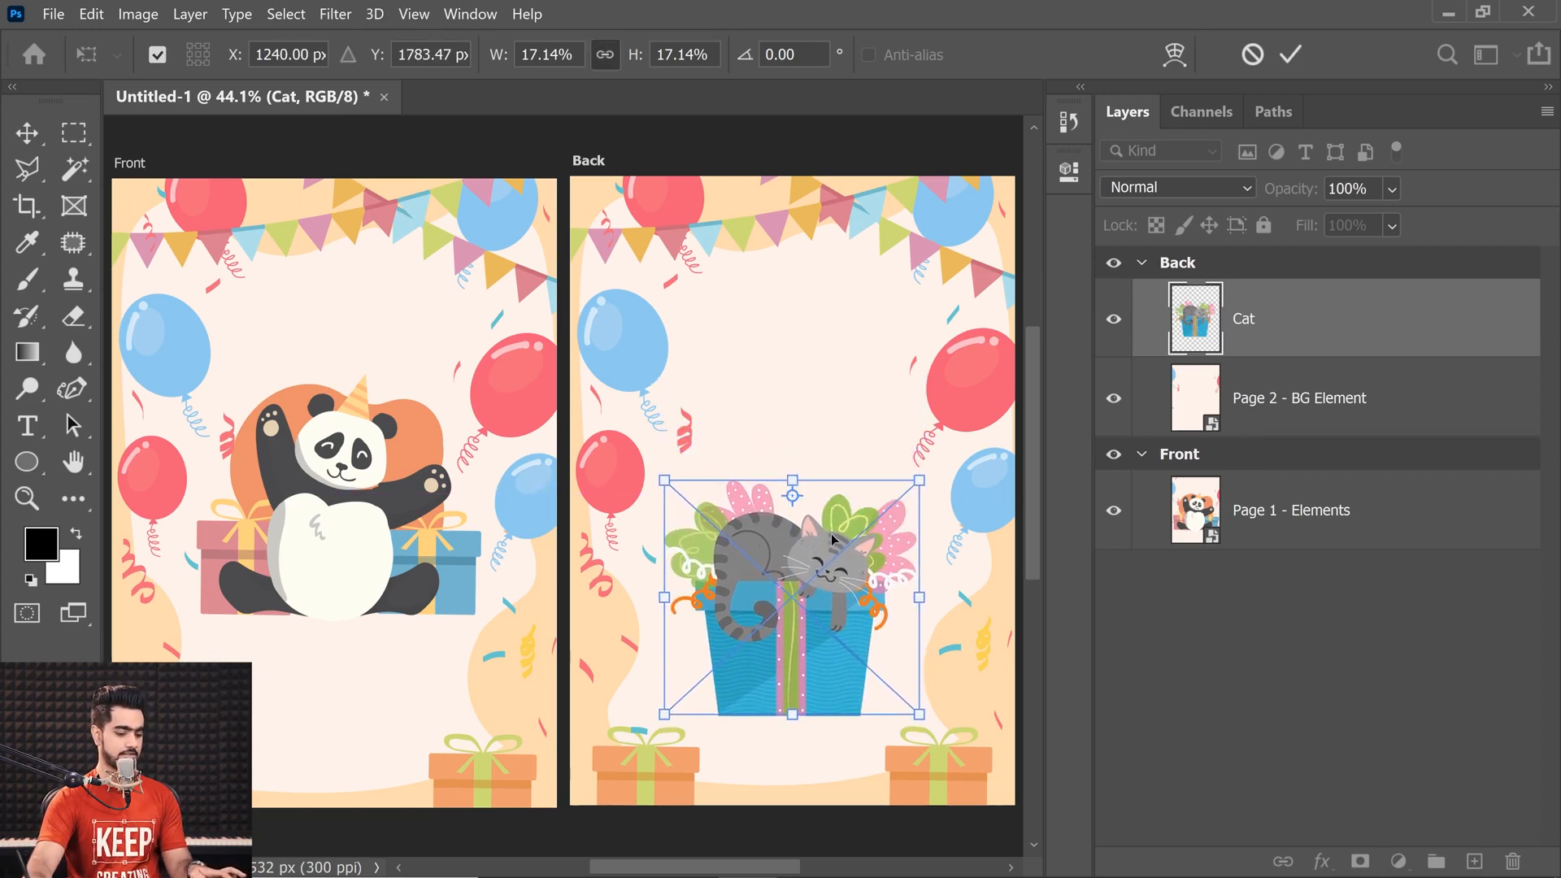
{"action": "key", "text": "Return"}
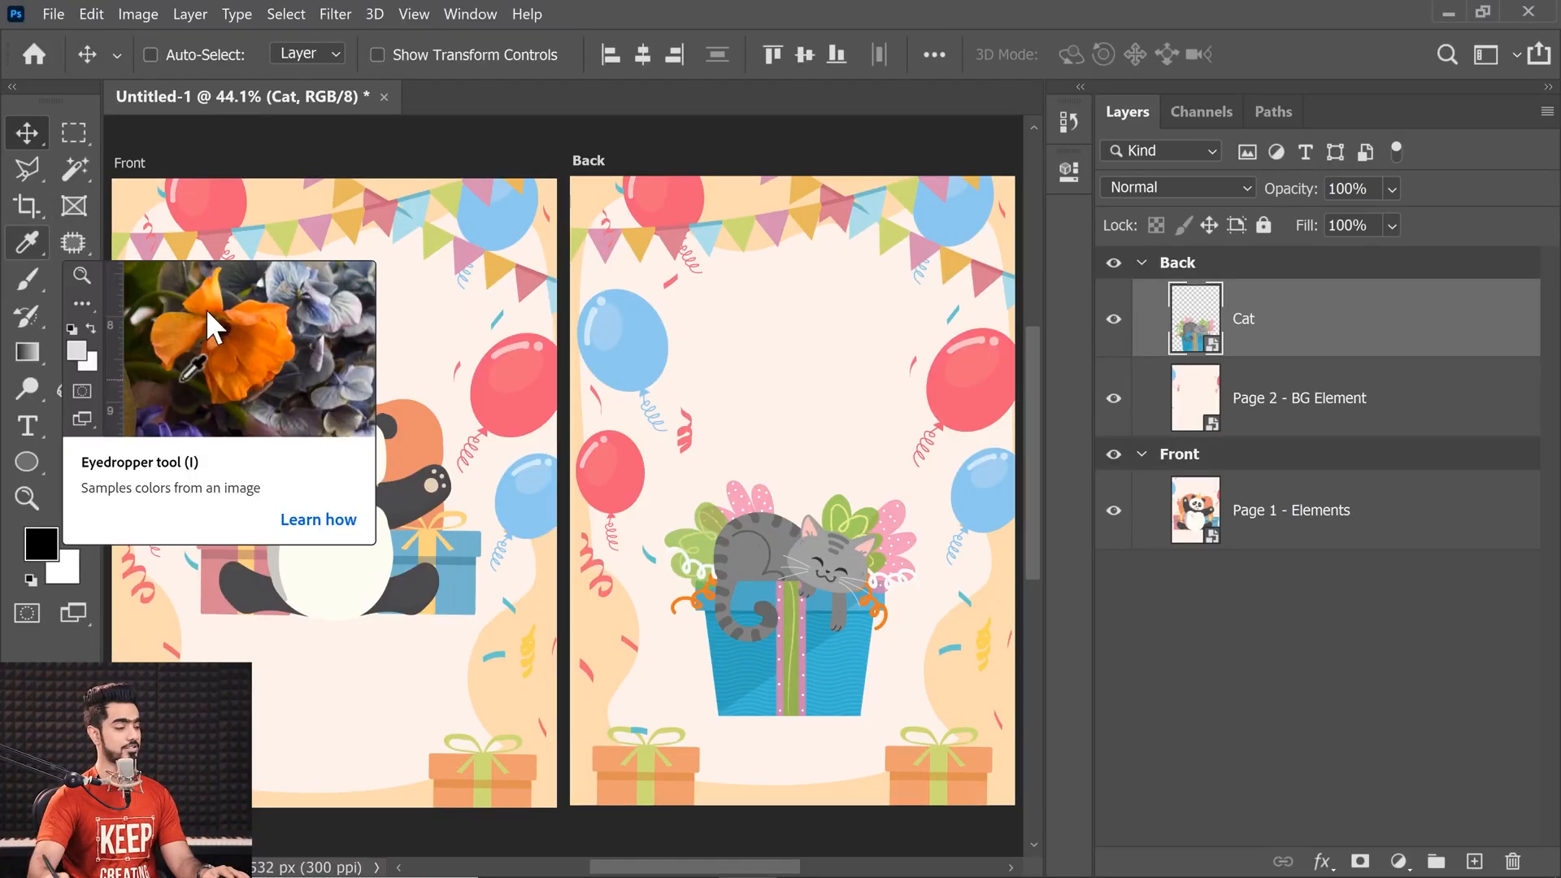
- Draw a circle about 1799 px in diameter over the panda on the Front artboard with the Ellipse Tool, without any fill
{"action": "left_click", "coordinate": [30, 464]}
{"action": "right_click", "coordinate": [31, 465]}
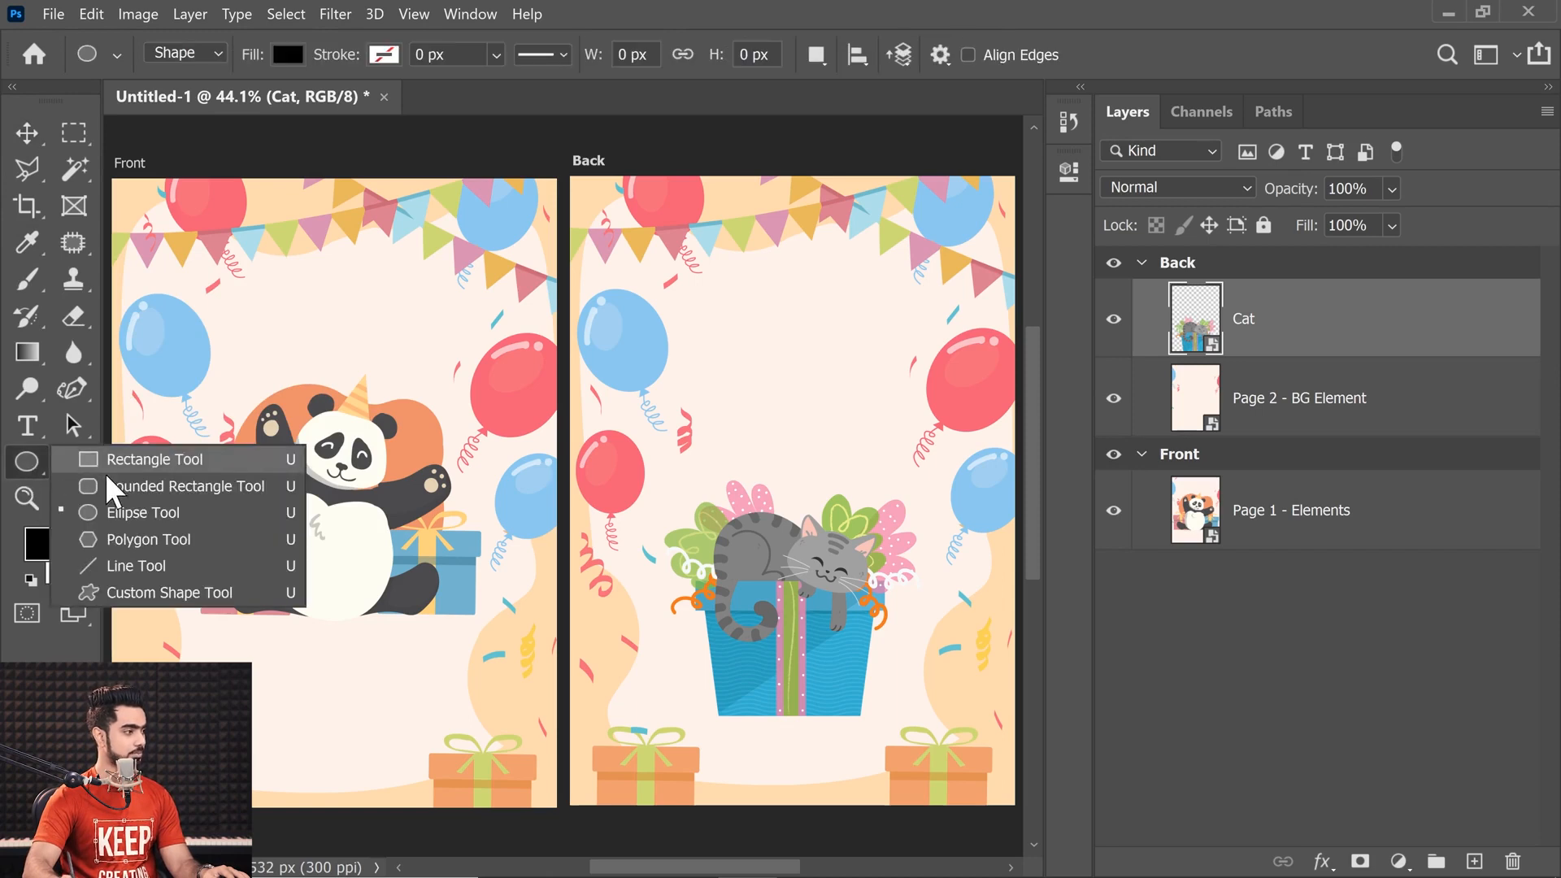
{"action": "left_click", "coordinate": [130, 512]}
{"action": "left_click_drag", "start_coordinate": [209, 355], "coordinate": [522, 704]}
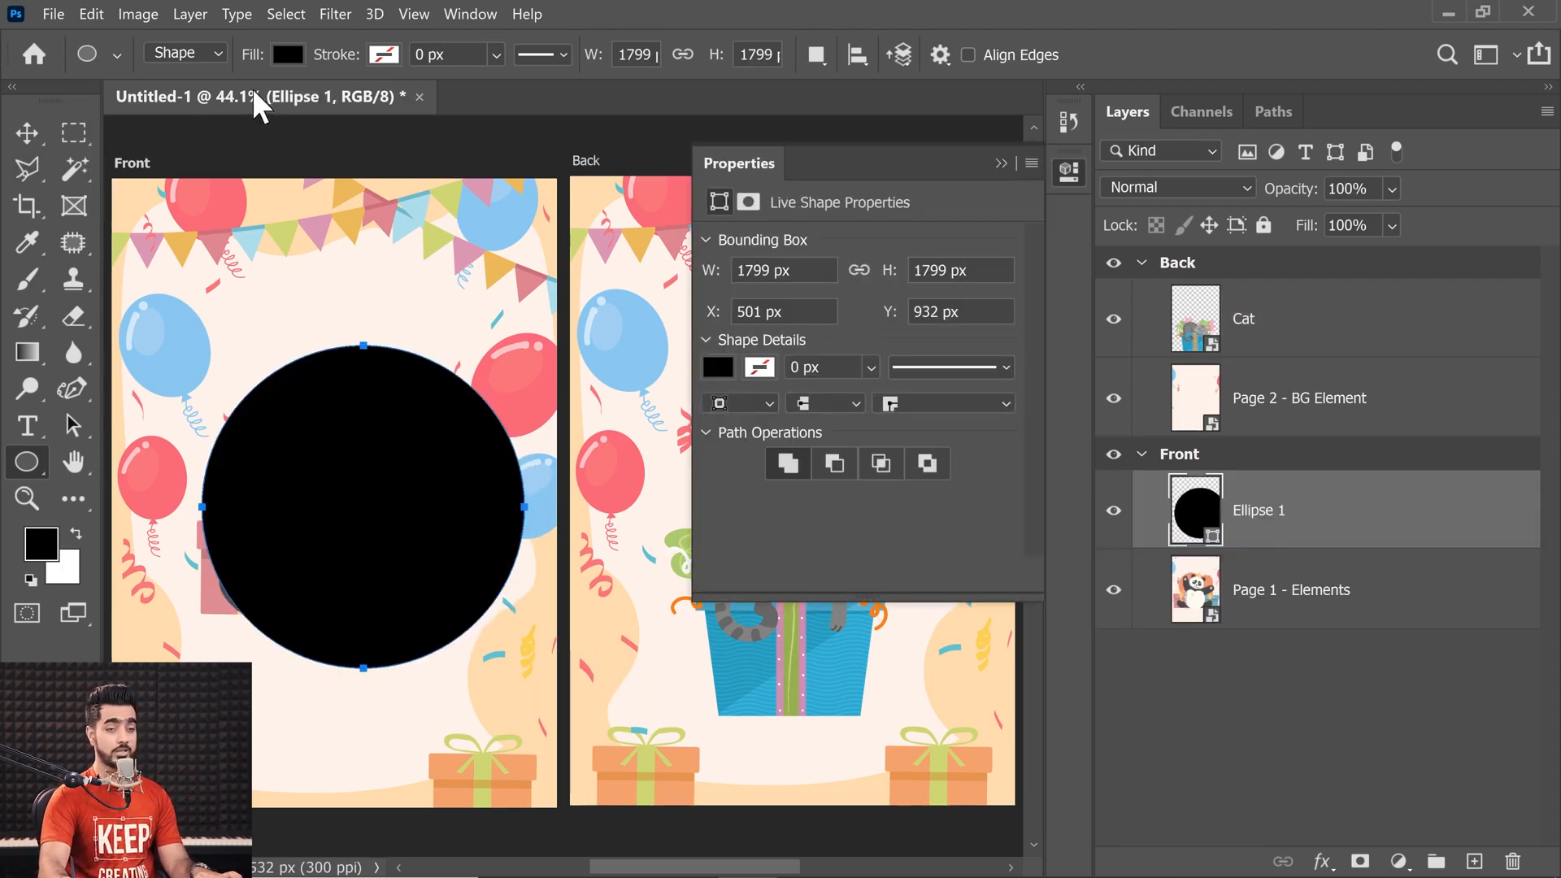
{"action": "left_click", "coordinate": [289, 55]}
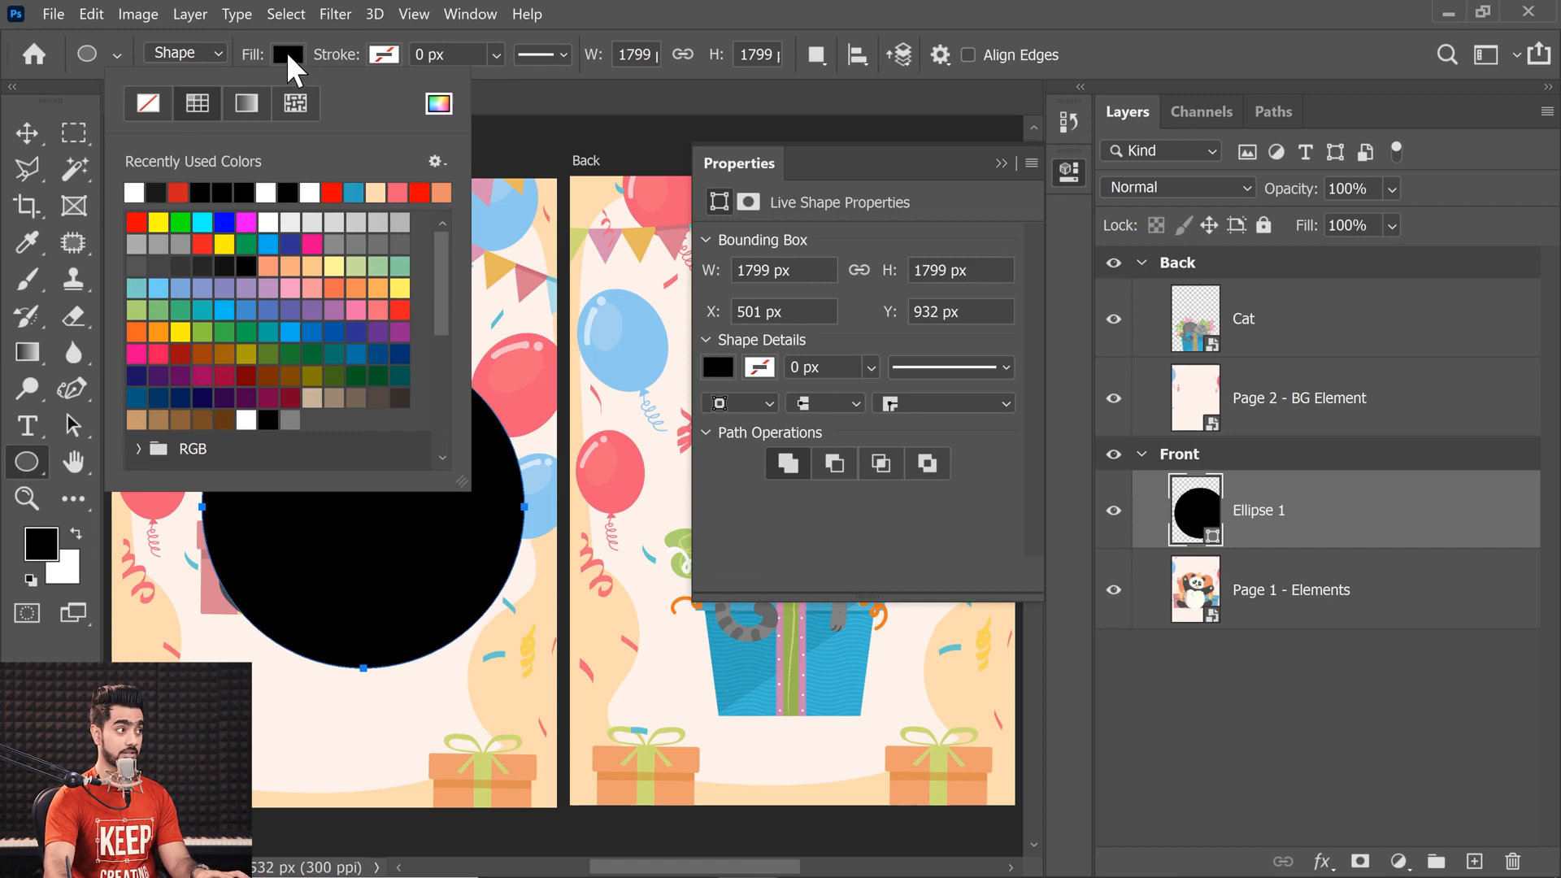
{"action": "left_click", "coordinate": [150, 105]}
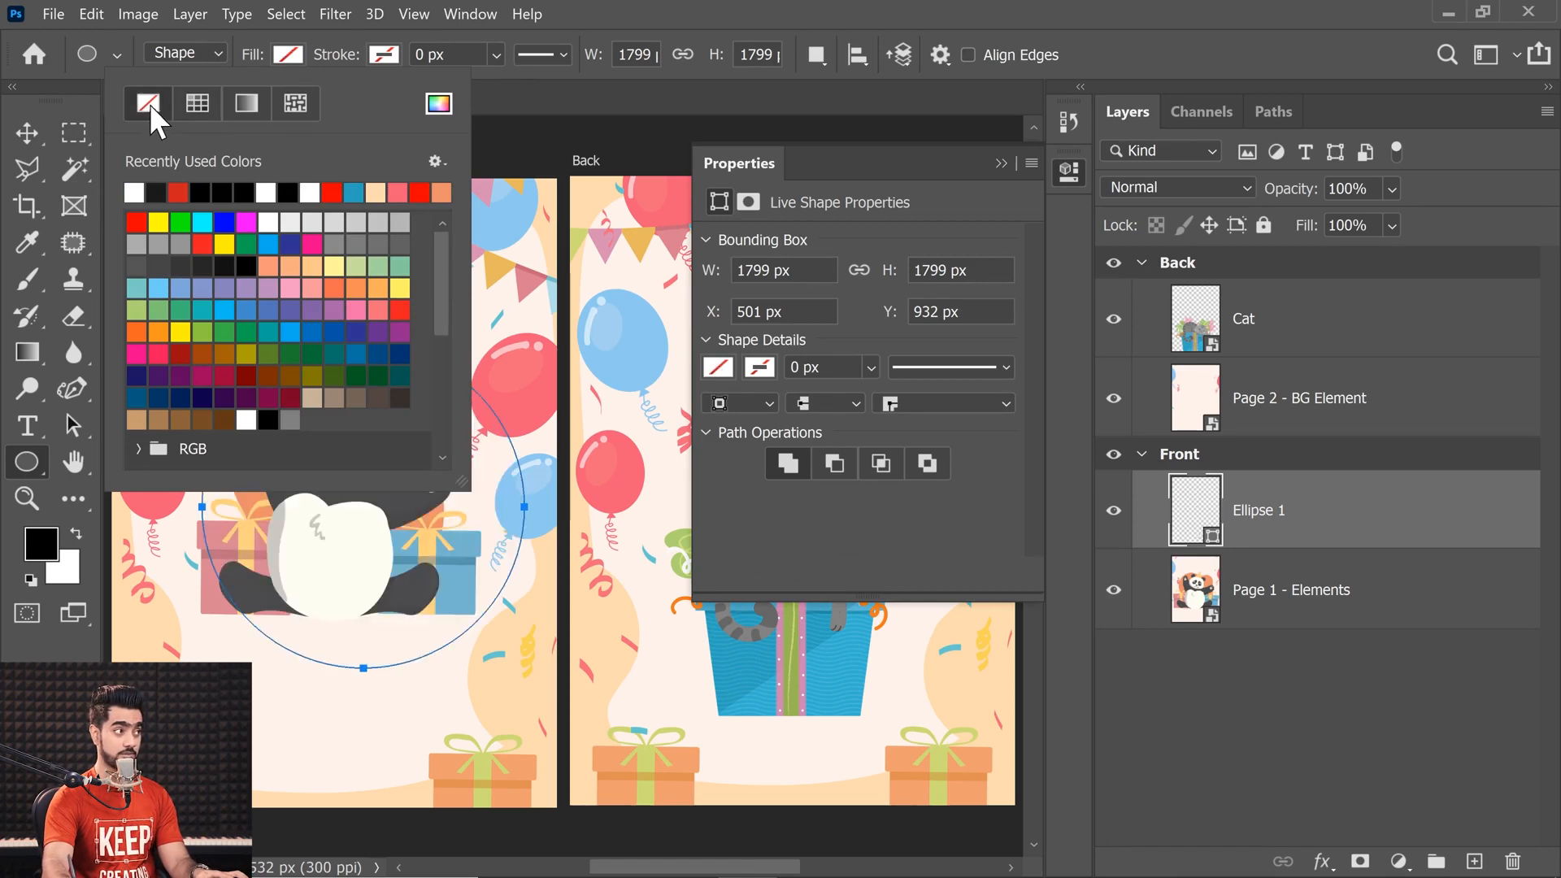
{"action": "left_click", "coordinate": [335, 57]}
- Move the unfilled circle so it is centred horizontally on the Front artboard and surrounds the panda
{"action": "left_click", "coordinate": [31, 138]}
{"action": "left_click_drag", "start_coordinate": [404, 490], "coordinate": [331, 444]}
{"action": "key", "text": "ctrl+t"}
{"action": "left_click_drag", "start_coordinate": [308, 366], "coordinate": [351, 373]}
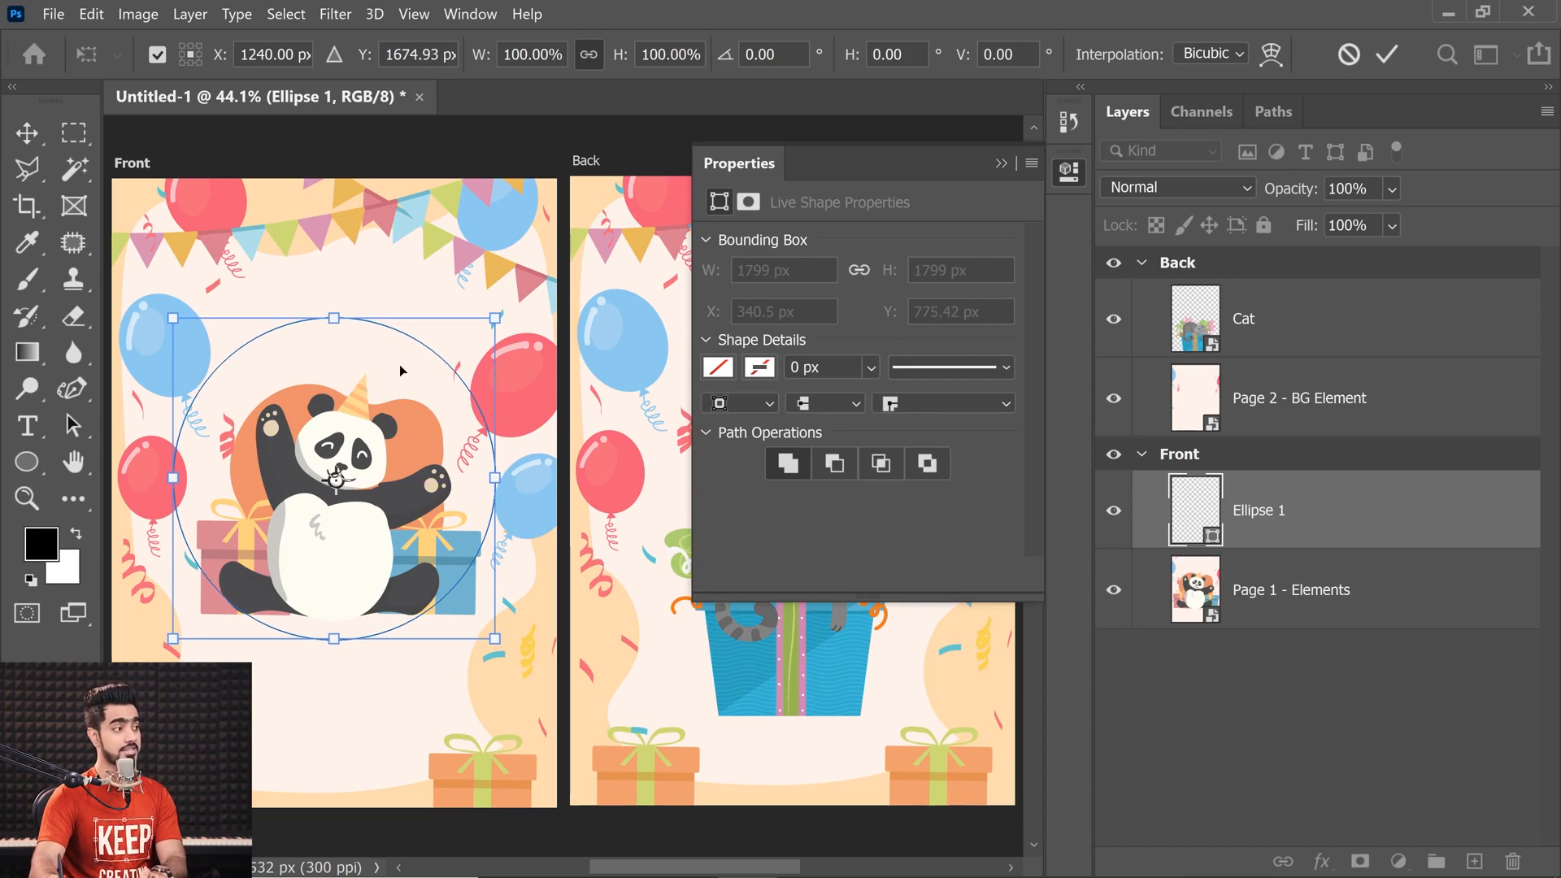
{"action": "key", "text": "Return"}
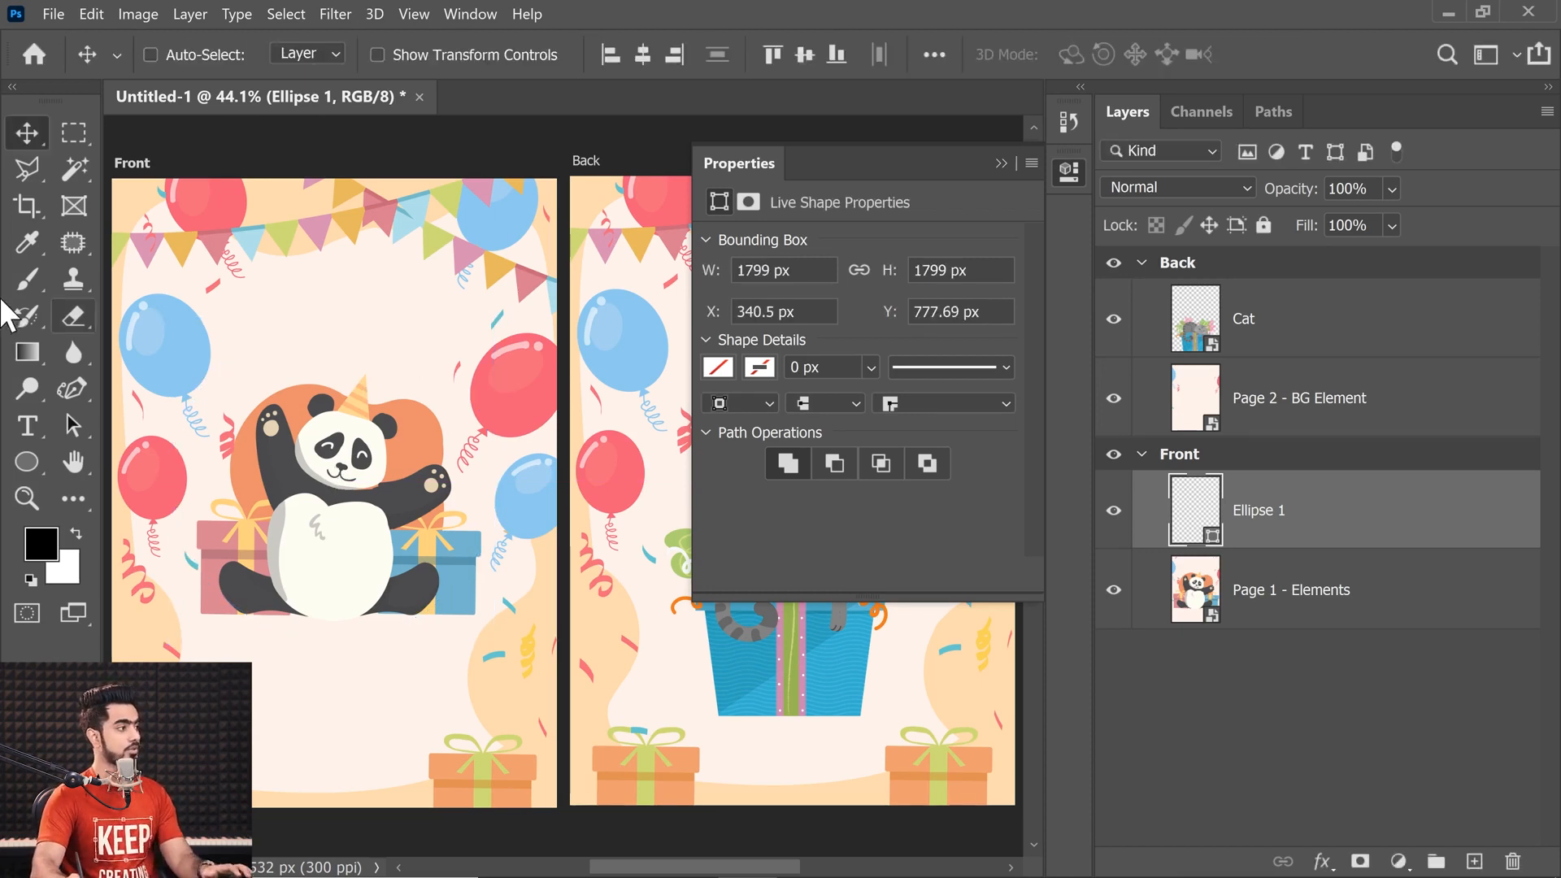
{"action": "left_click", "coordinate": [27, 425]}
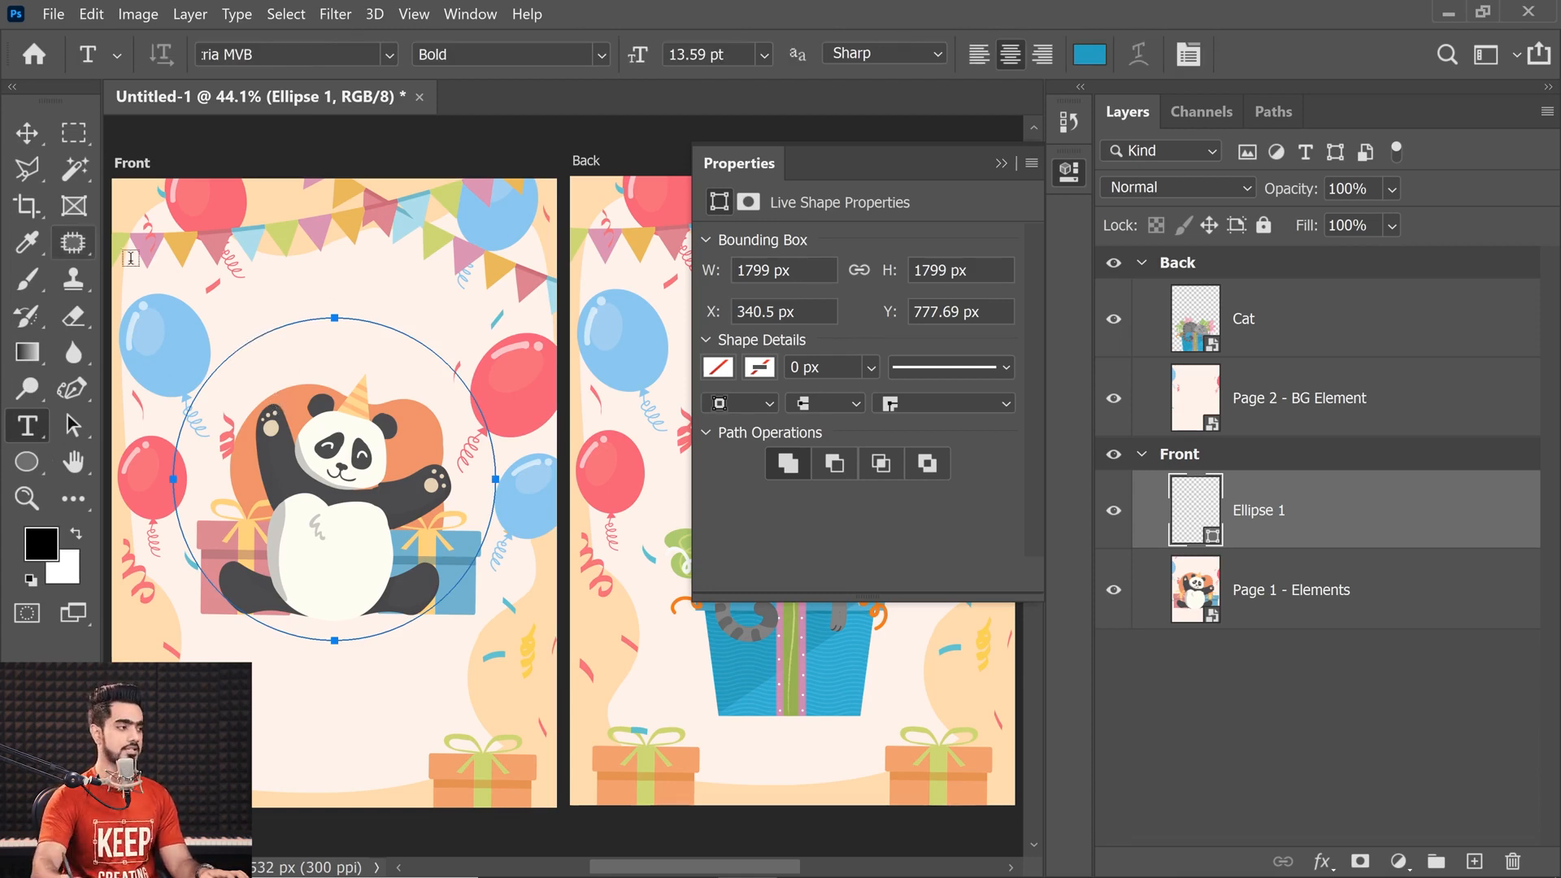
{"action": "left_click", "coordinate": [258, 336]}
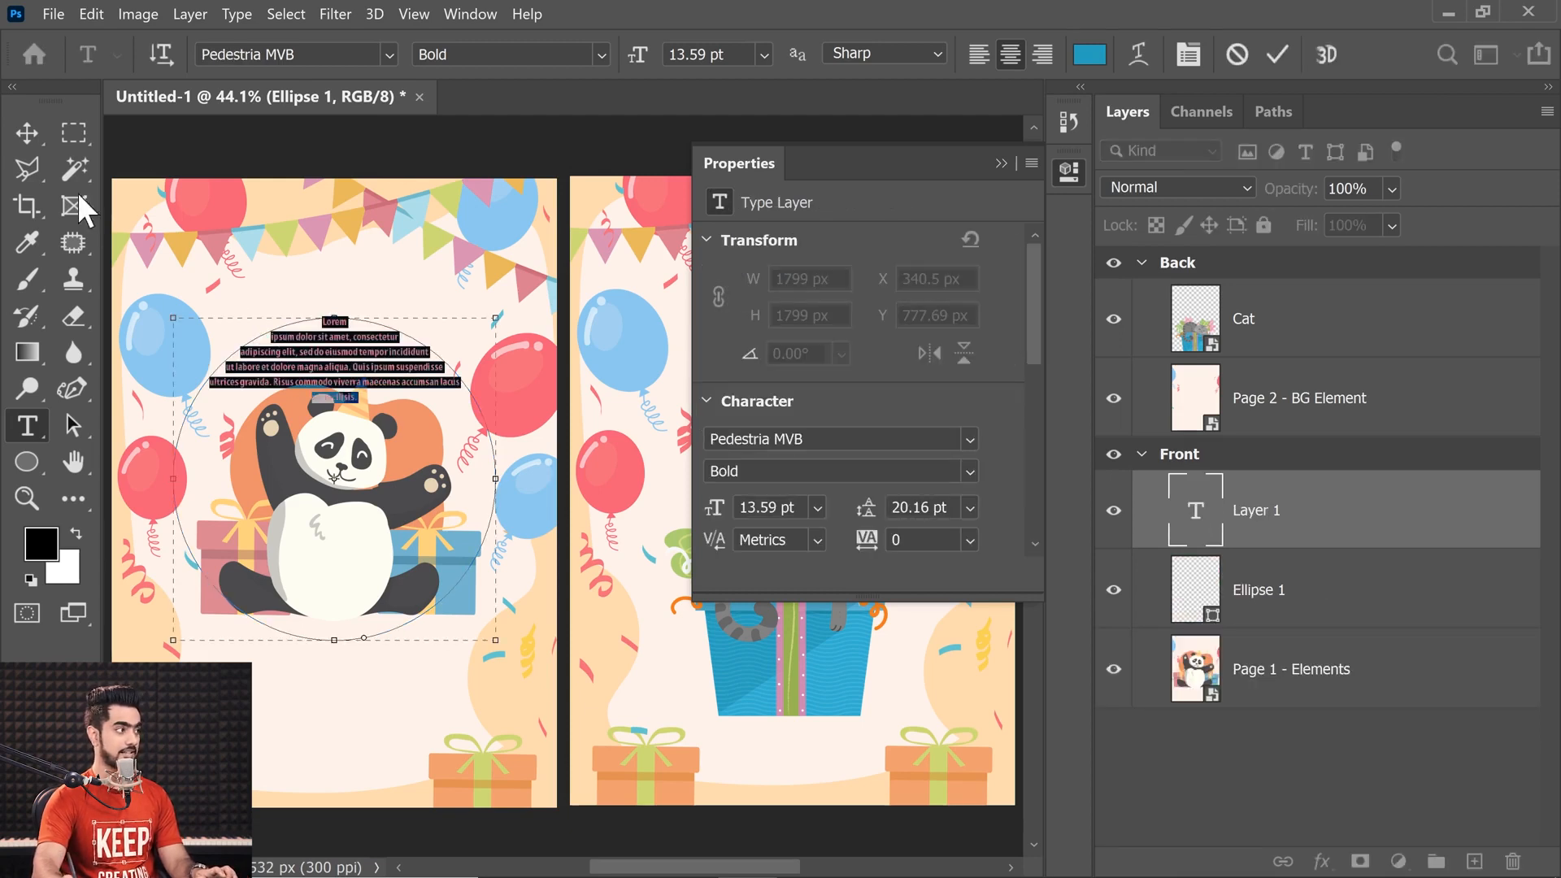
{"action": "left_click", "coordinate": [28, 137]}
{"action": "key", "text": "Delete"}
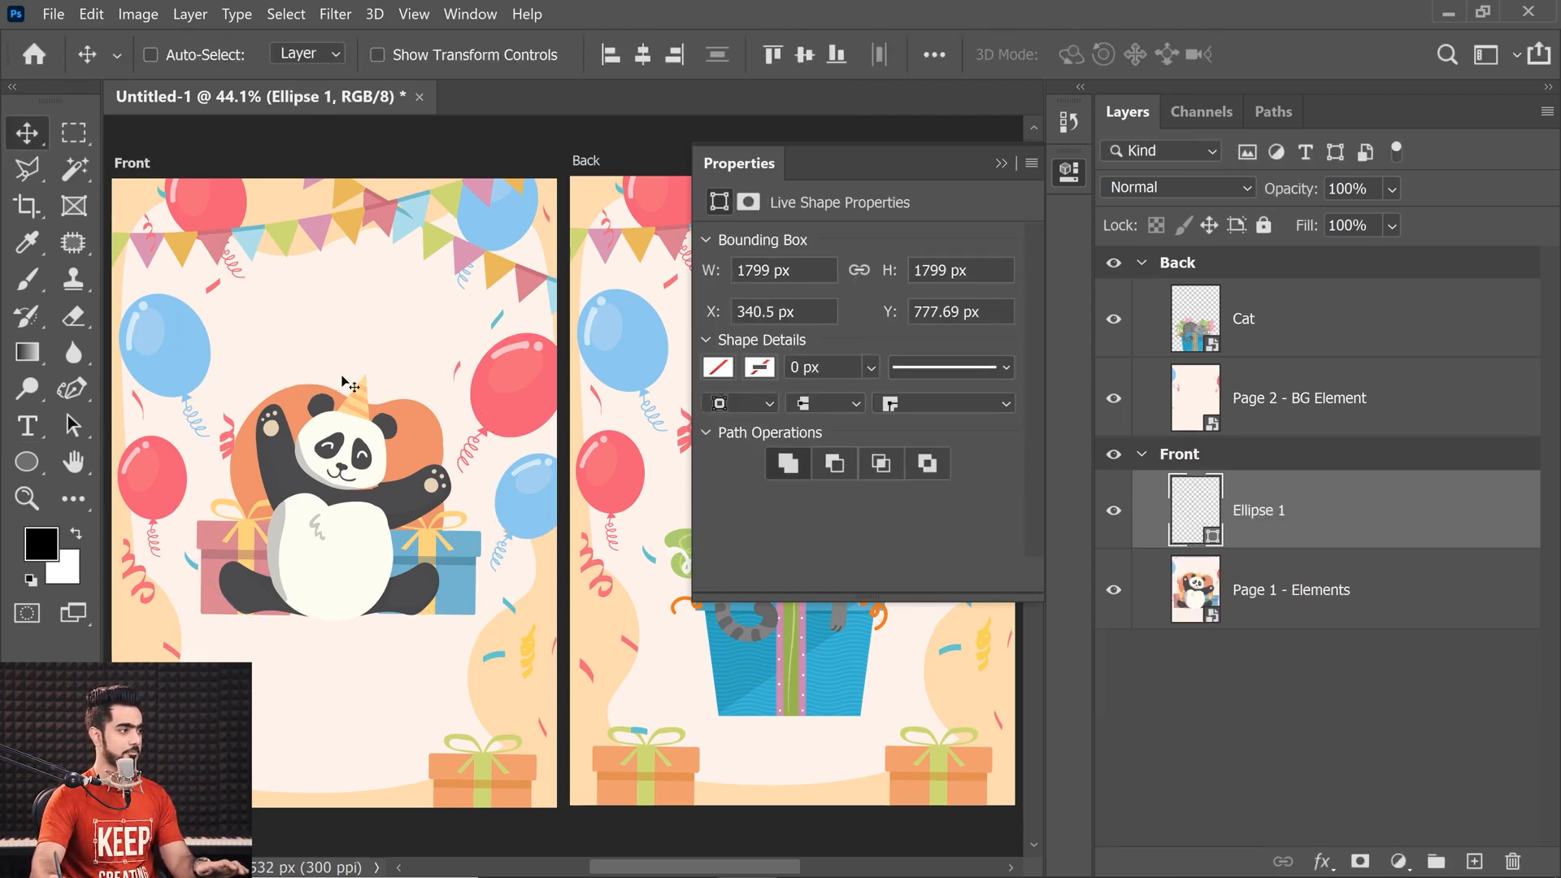
- Add type along the circle's outline reading "Happy", centred at the top of the circle above the panda
{"action": "left_click", "coordinate": [27, 425]}
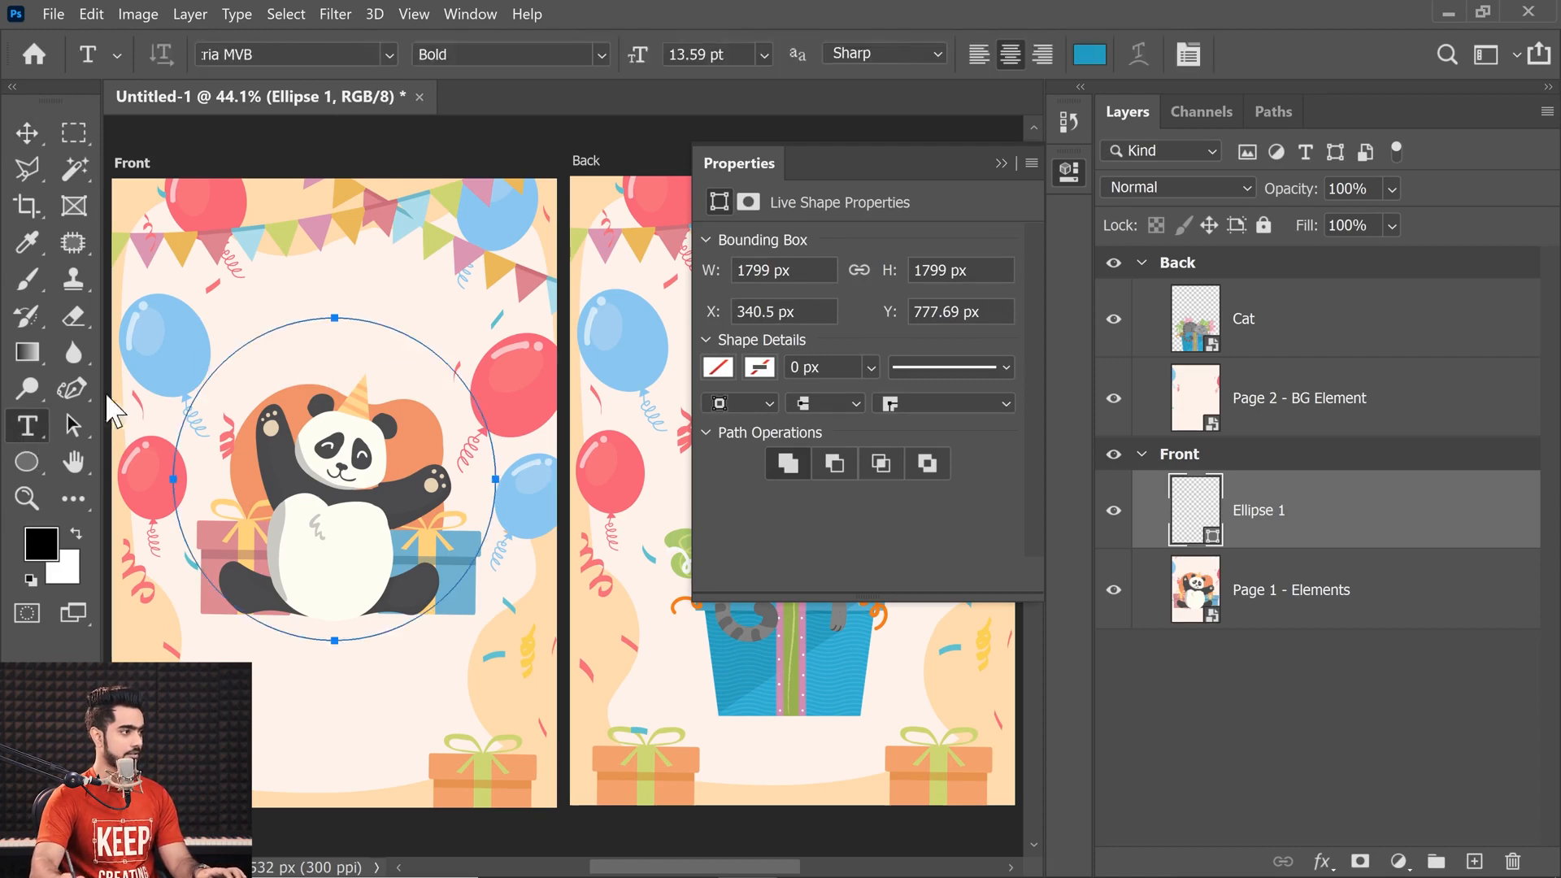
{"action": "left_click", "coordinate": [252, 338]}
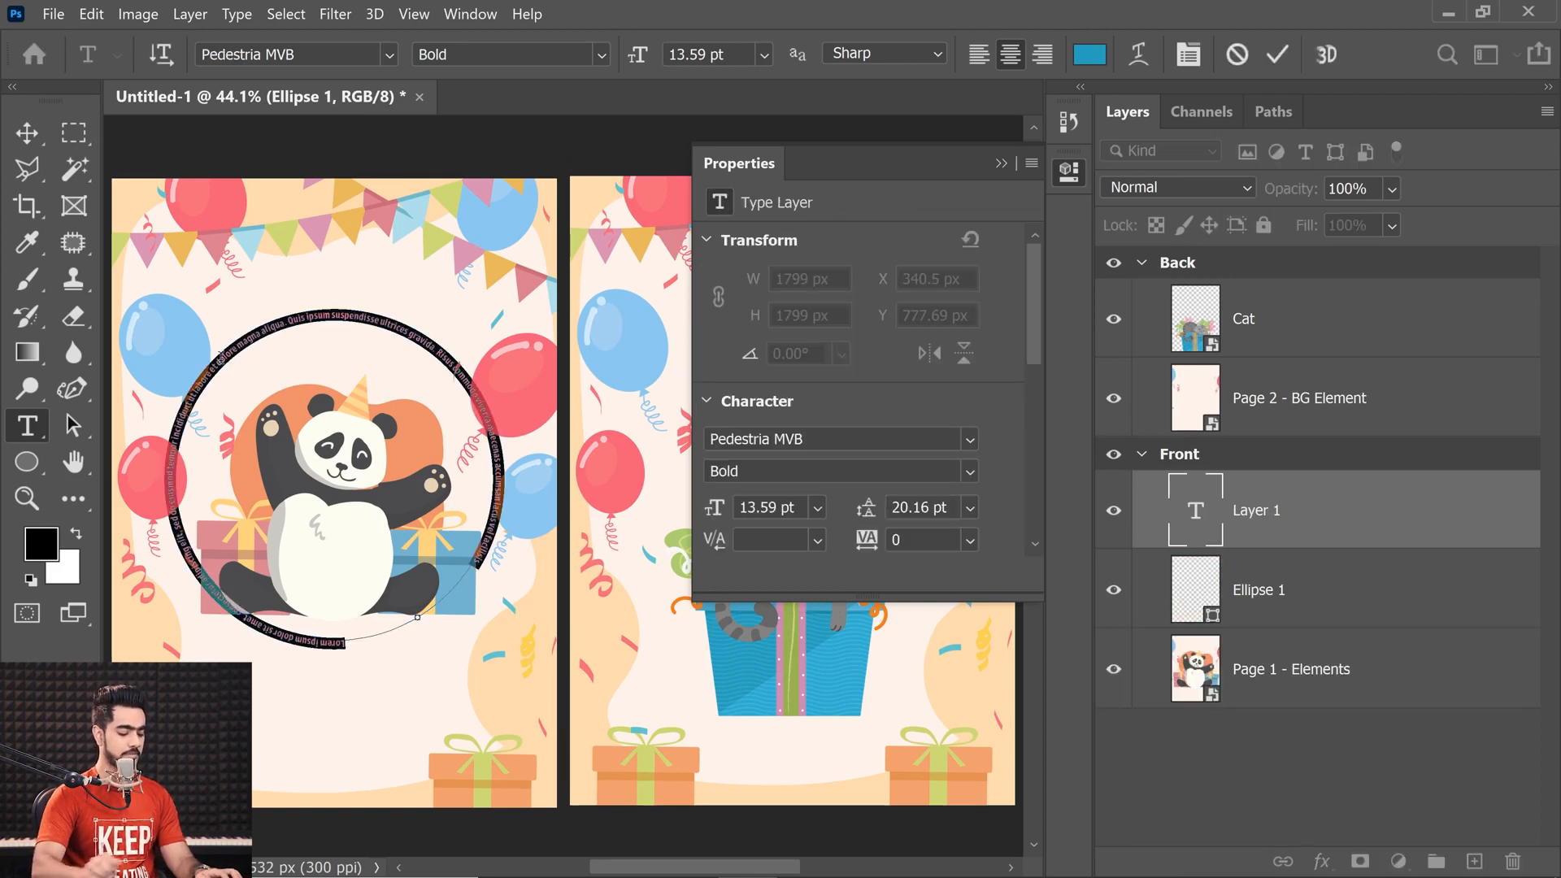
{"action": "key", "text": "BackSpace"}
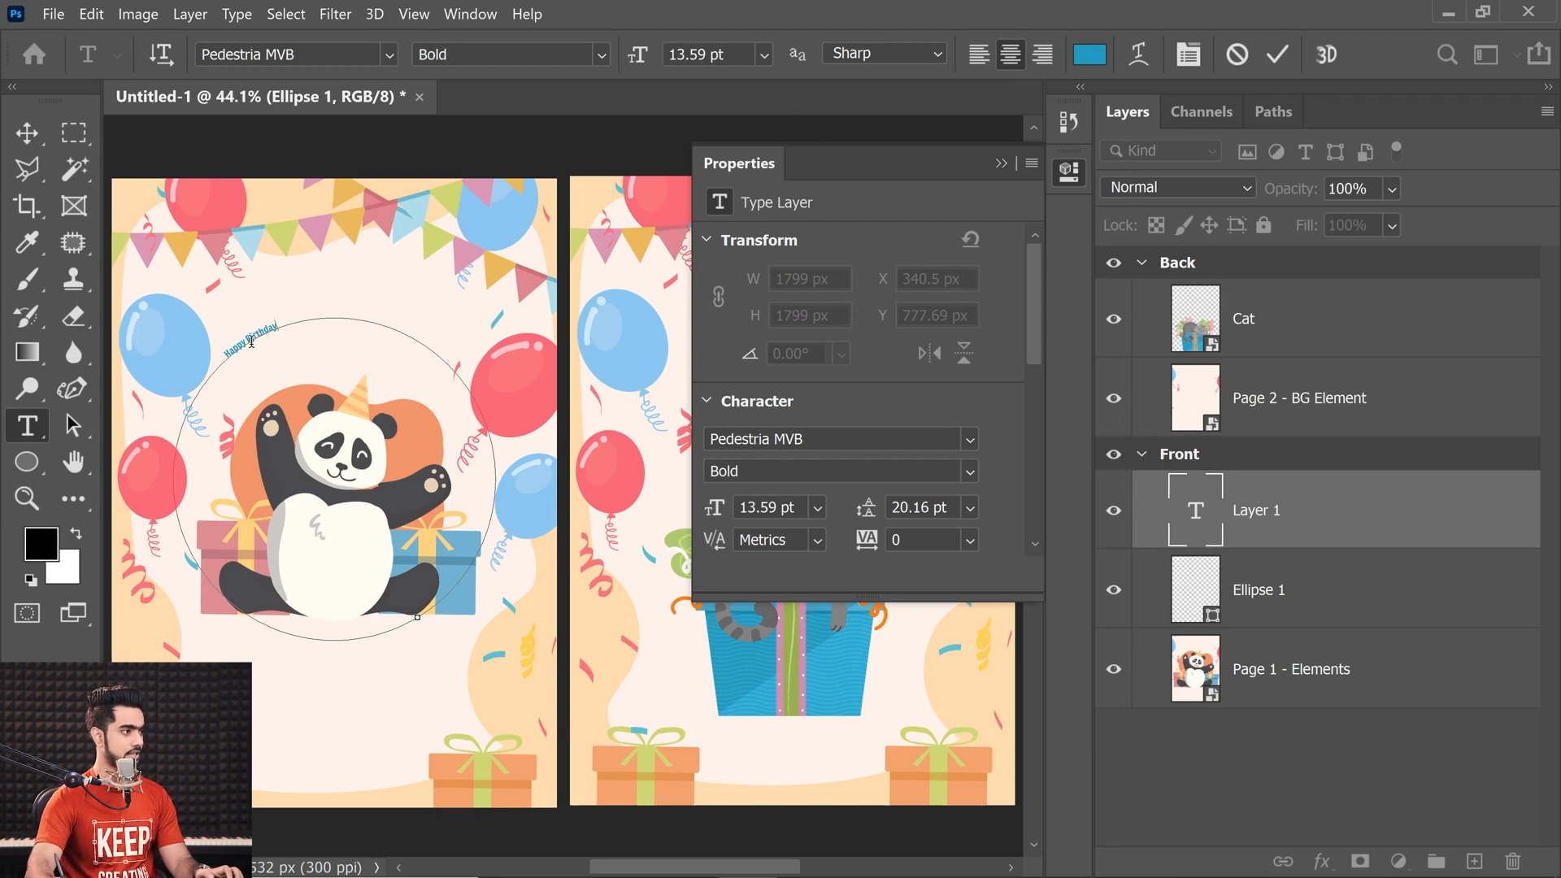
{"action": "key", "text": "ctrl"}
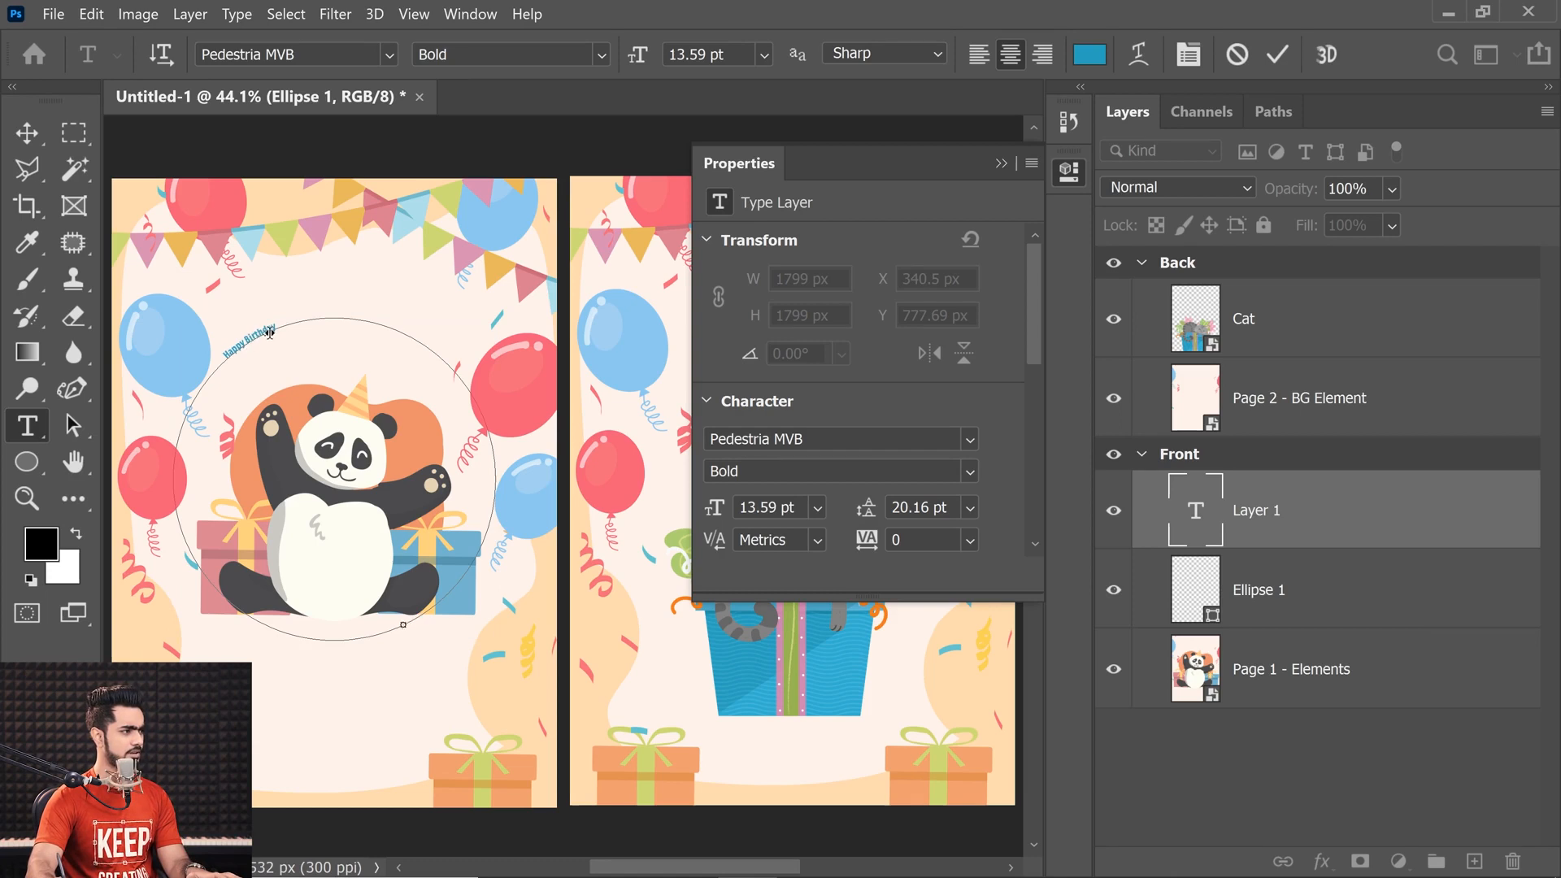
{"action": "left_click_drag", "start_coordinate": [308, 319], "coordinate": [370, 316]}
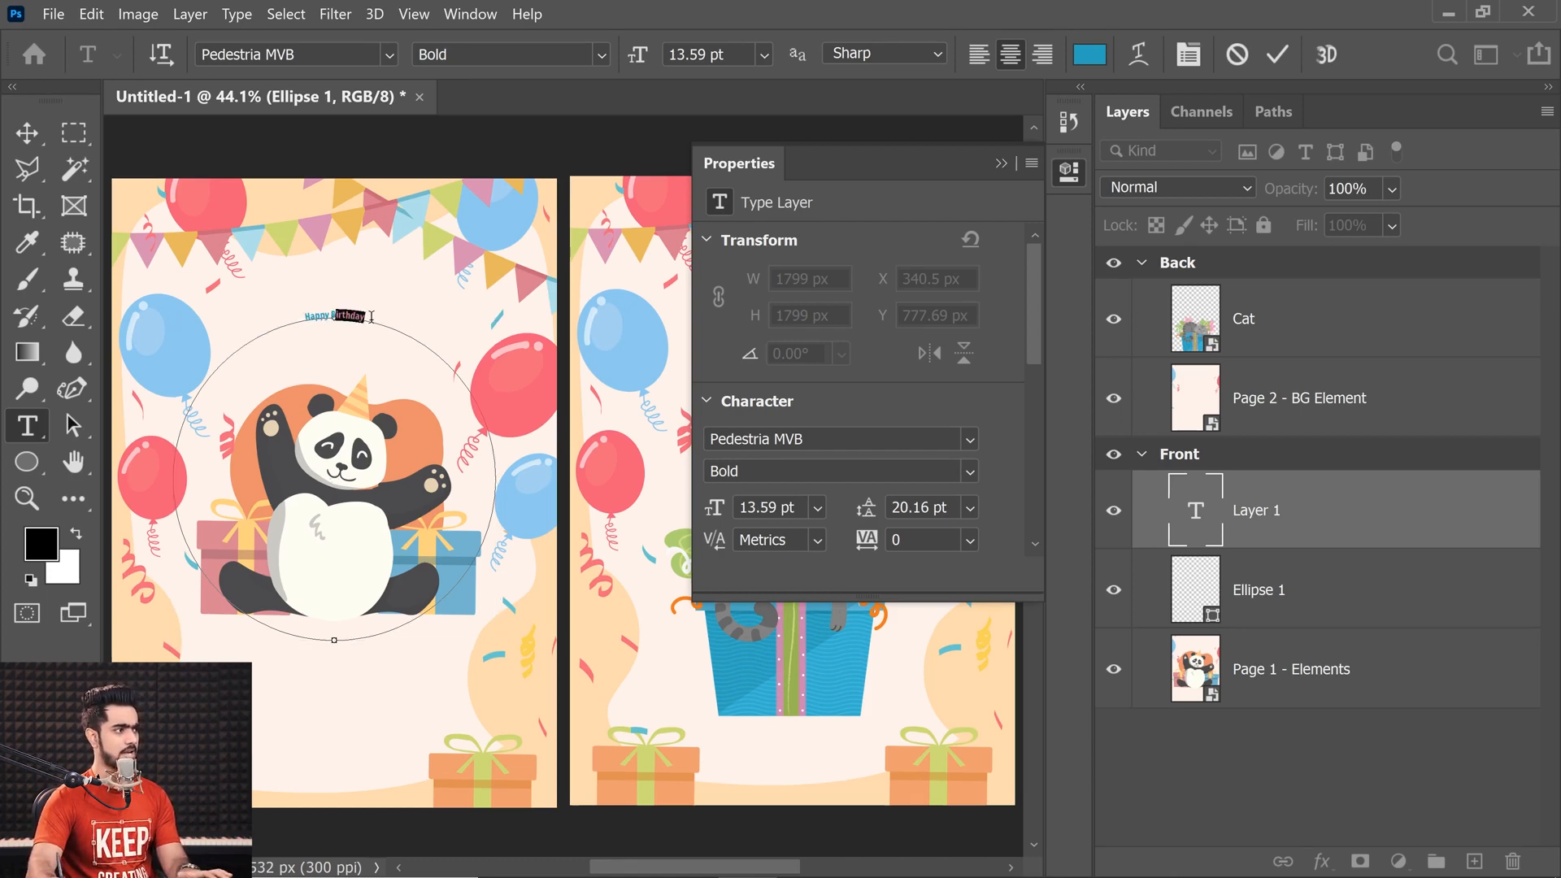
{"action": "type", "text": "B"}
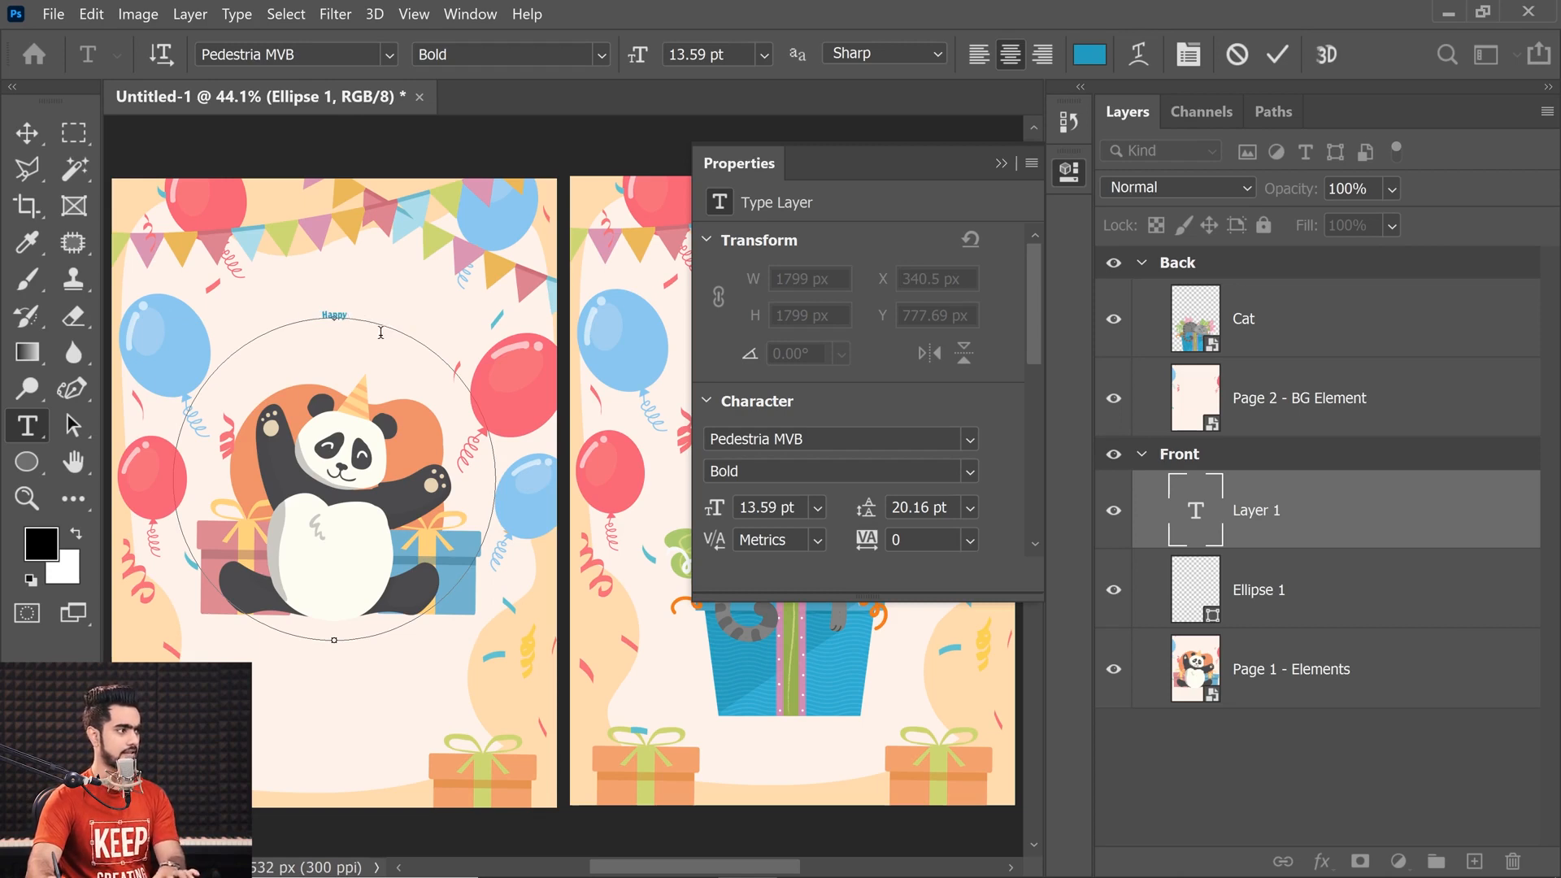
- Format the curved "Happy" text in the Orgovan Brush font at 50 pt
{"action": "left_click_drag", "start_coordinate": [339, 317], "coordinate": [256, 344]}
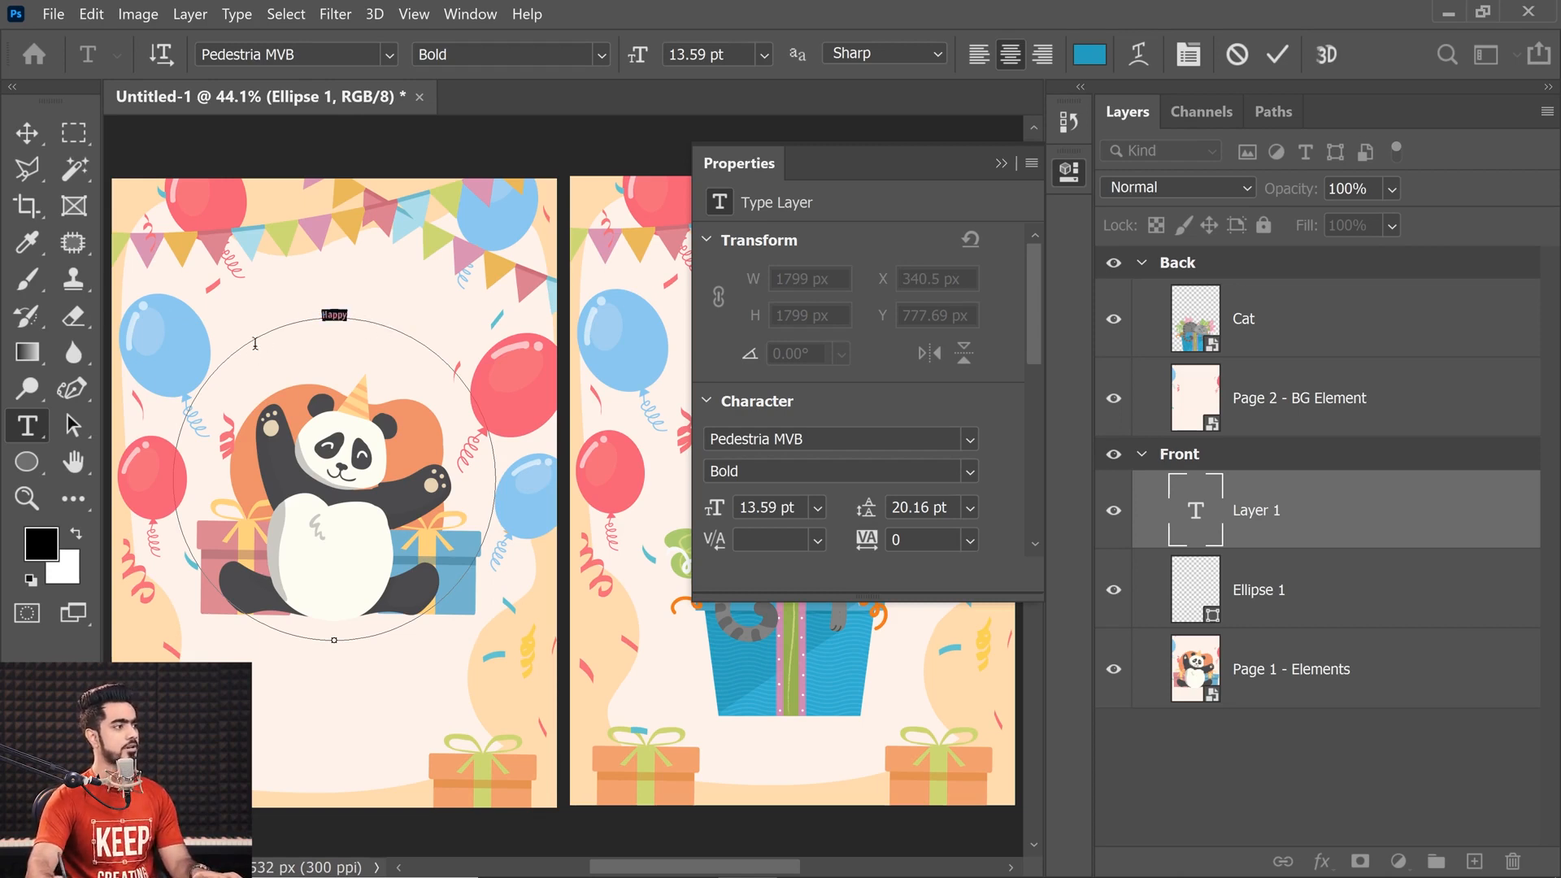
{"action": "left_click", "coordinate": [281, 55]}
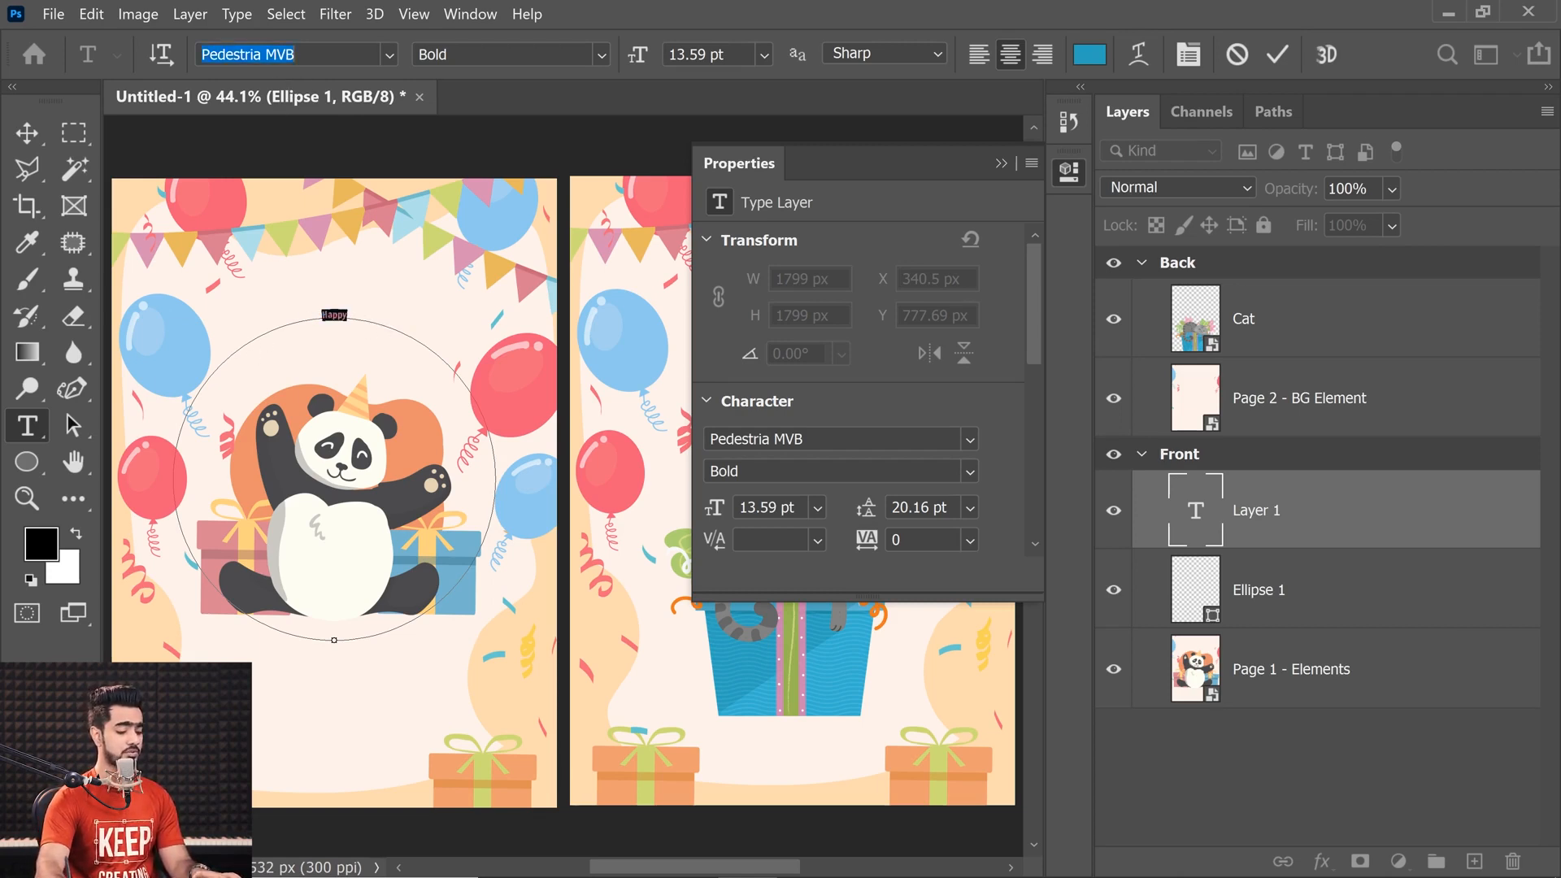
{"action": "type", "text": "org"}
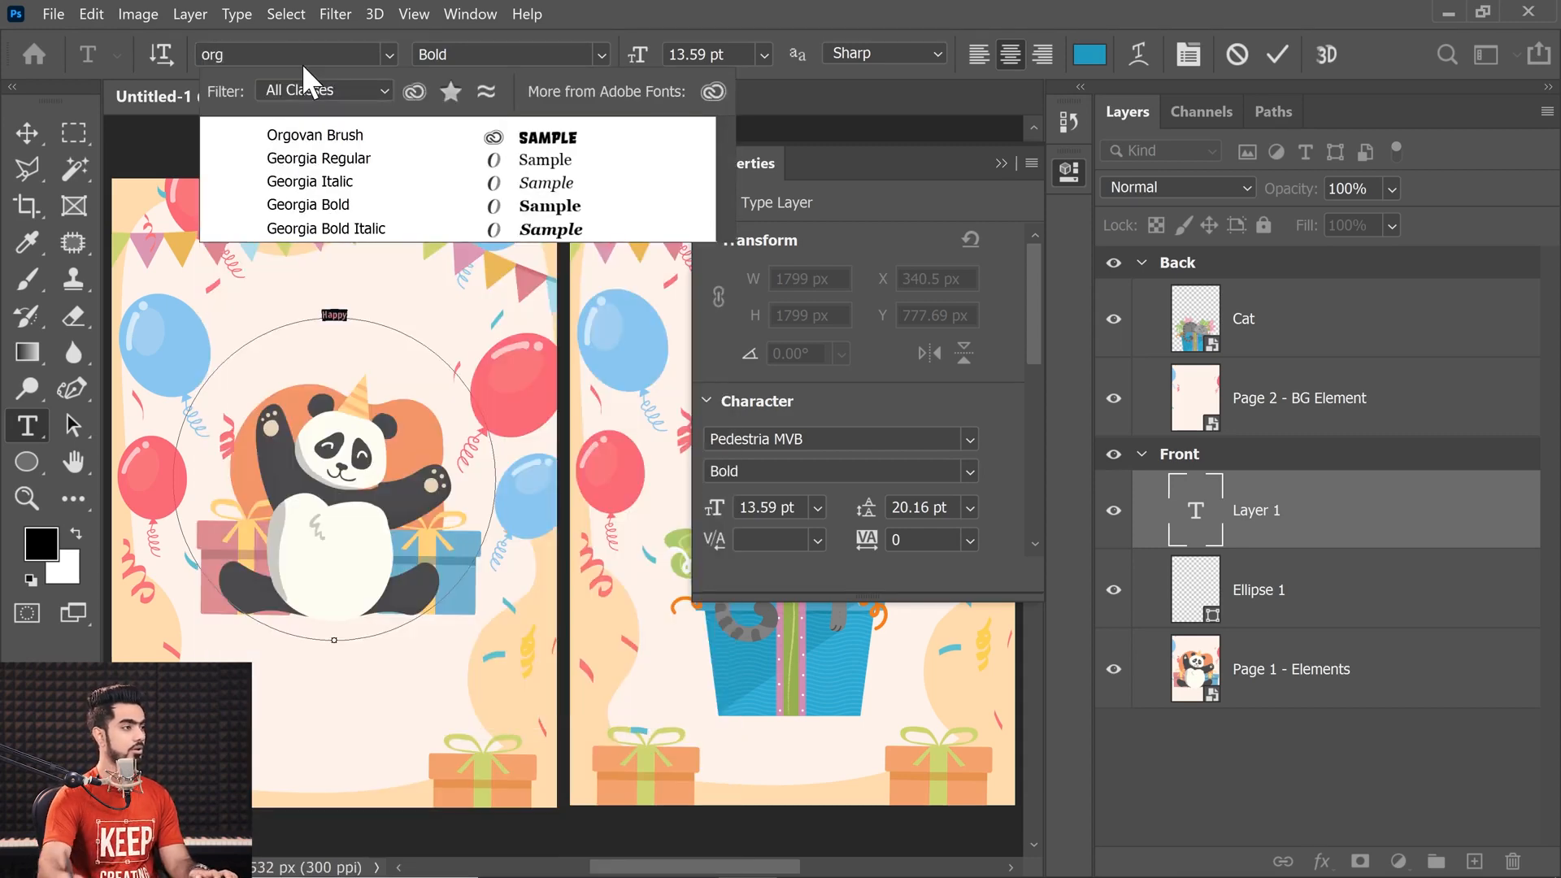
{"action": "left_click", "coordinate": [343, 139]}
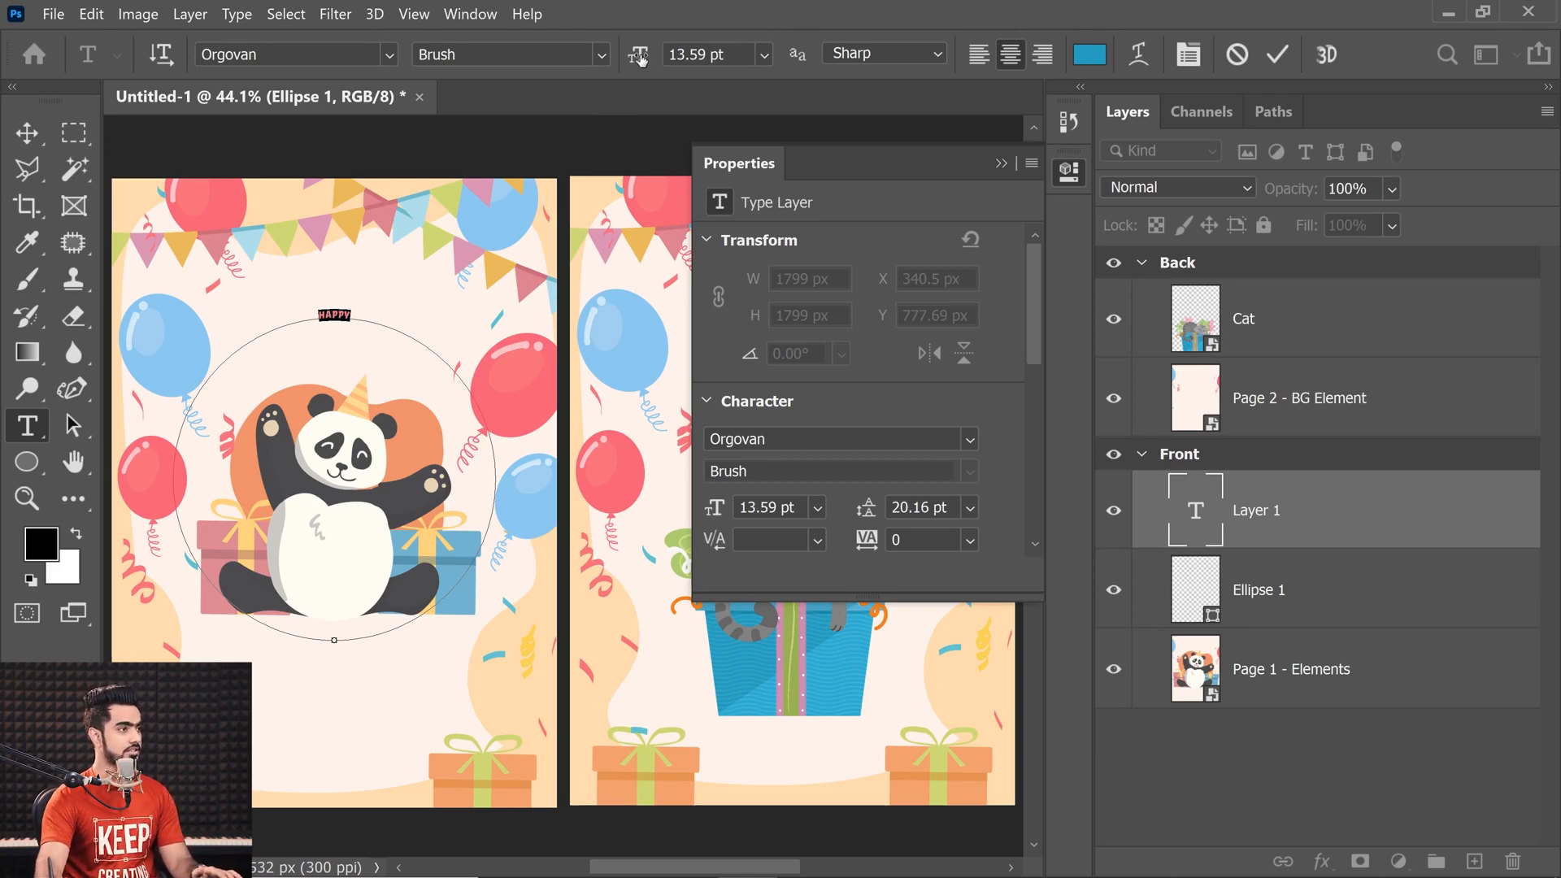
{"action": "mouse_move", "coordinate": [638, 57]}
{"action": "left_mouse_down"}
{"action": "mouse_move", "coordinate": [651, 62]}
{"action": "mouse_move", "coordinate": [631, 67]}
{"action": "left_mouse_up"}
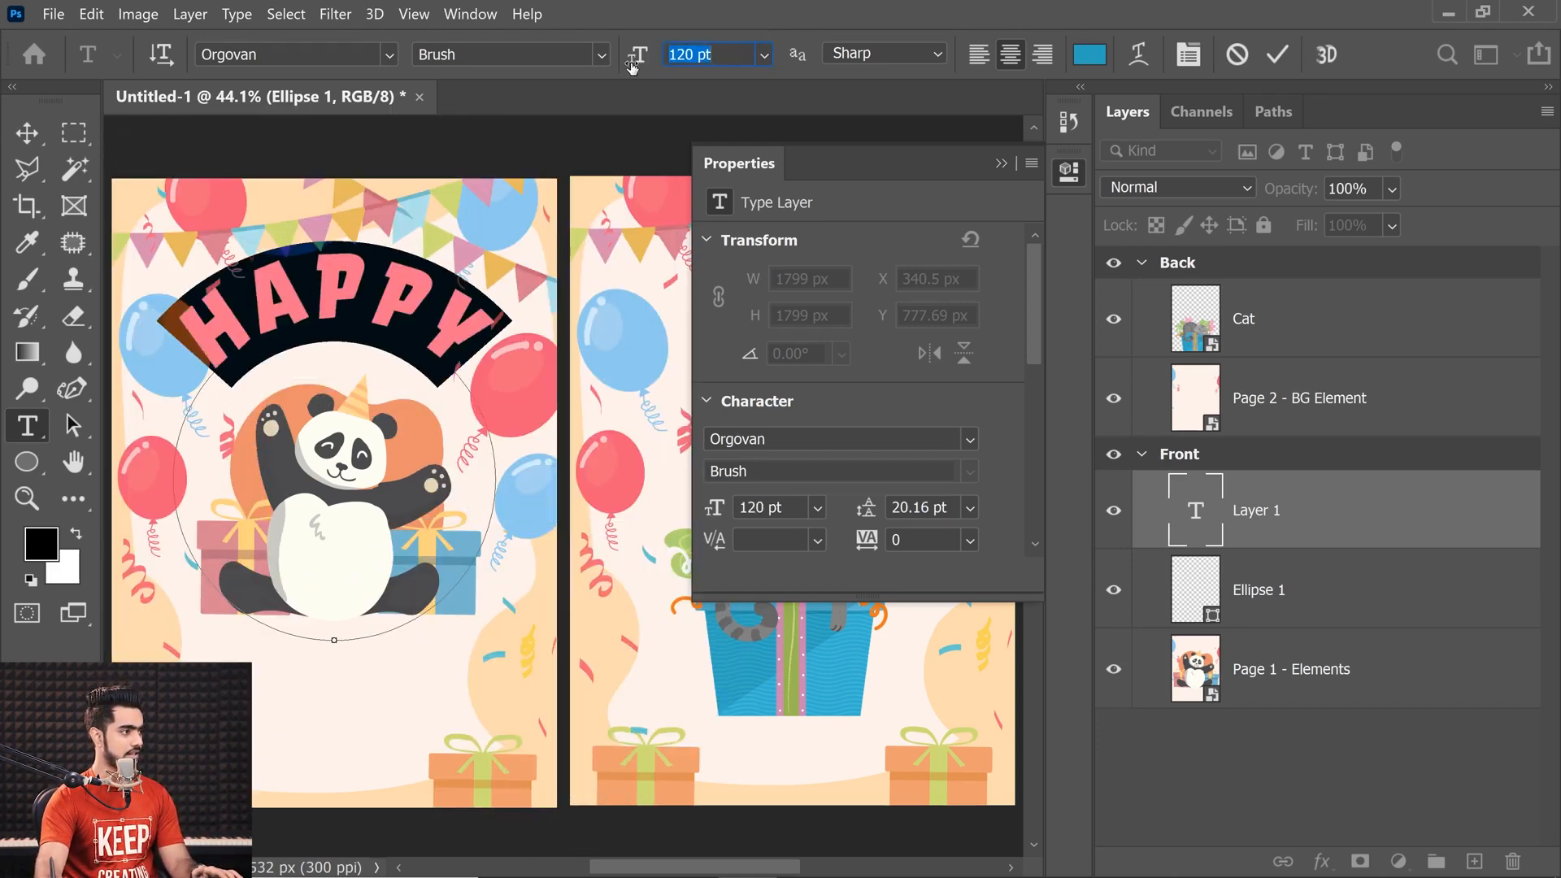
{"action": "type", "text": "40"}
{"action": "key", "text": "Return"}
{"action": "key", "text": "Return"}
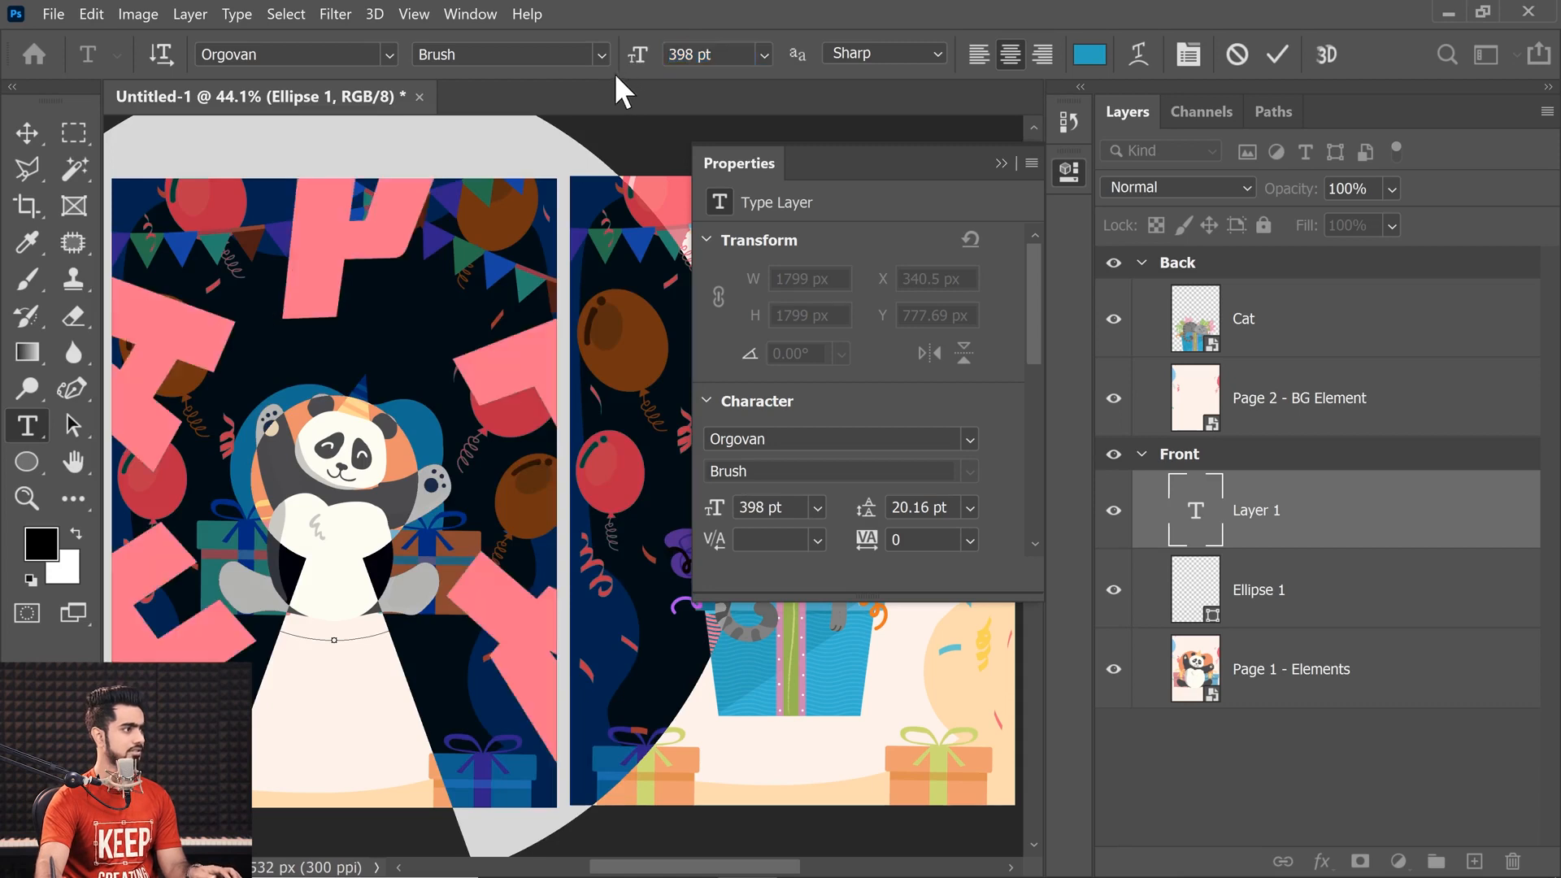
{"action": "left_click_drag", "start_coordinate": [648, 55], "coordinate": [325, 54]}
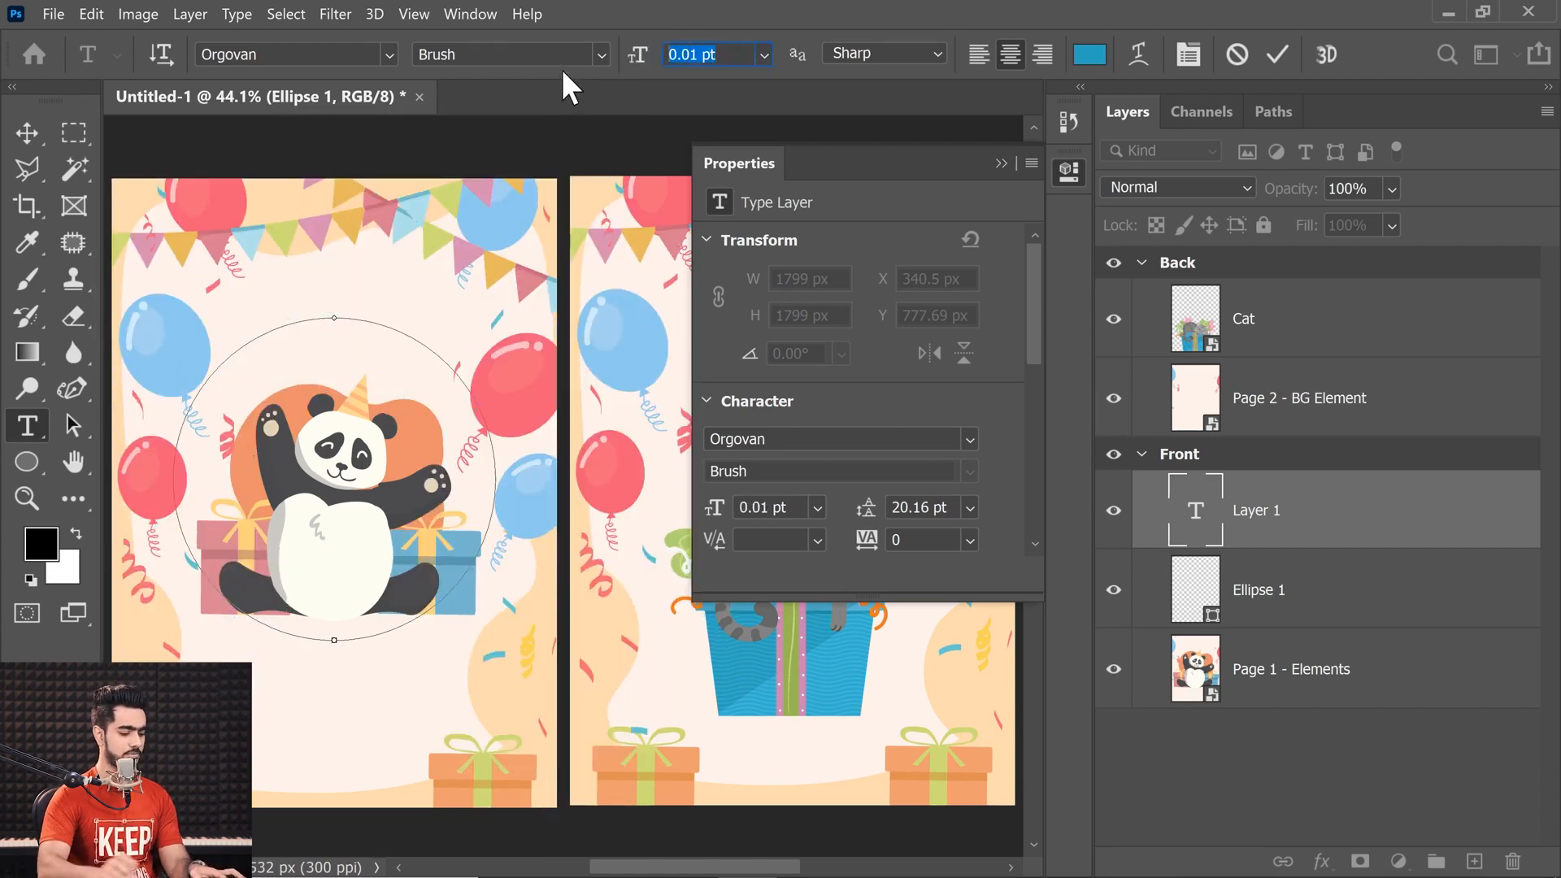
{"action": "type", "text": "50"}
{"action": "key", "text": "Return"}
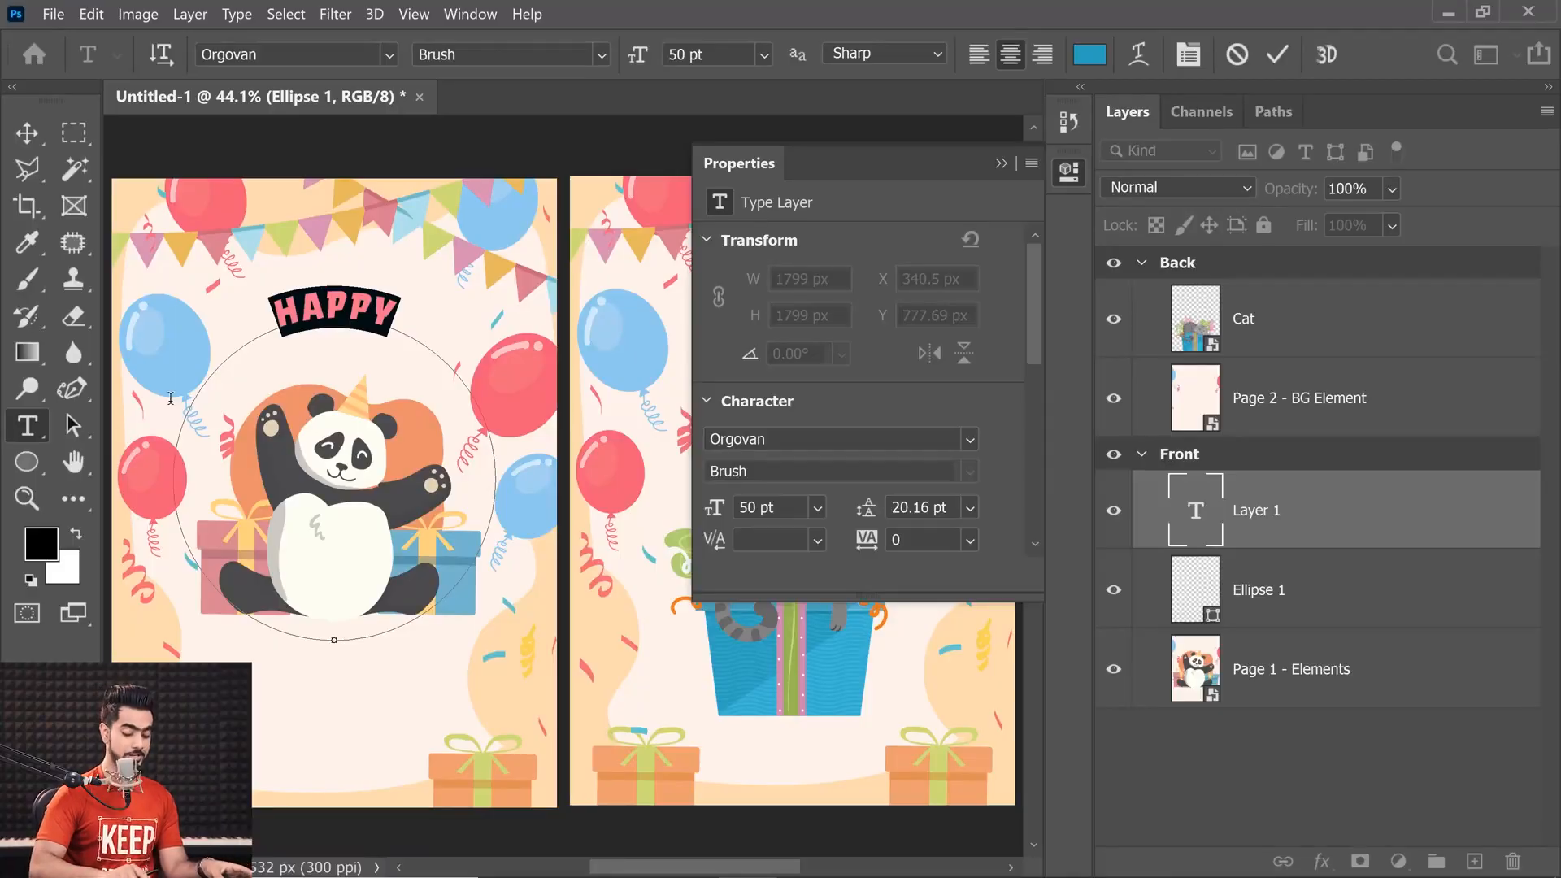
- Tighten the tracking of the "Happy" text to -60 and set its font size to 60 pt
{"action": "key", "text": "alt+Left"}
{"action": "key", "text": "alt+Left"}
{"action": "key", "text": "alt+Left"}
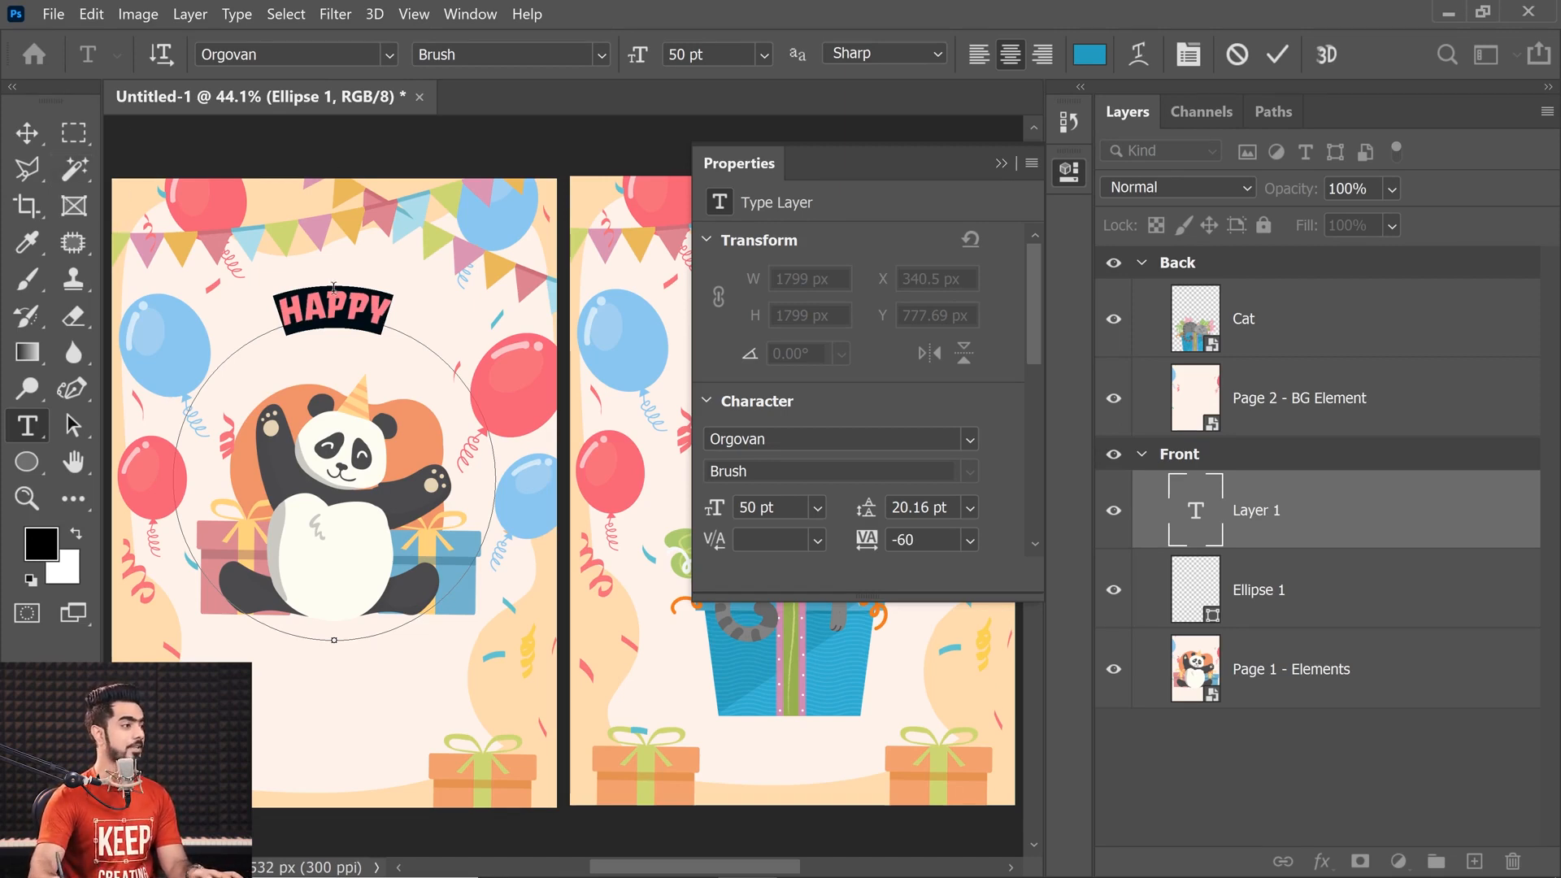
{"action": "left_click", "coordinate": [691, 54]}
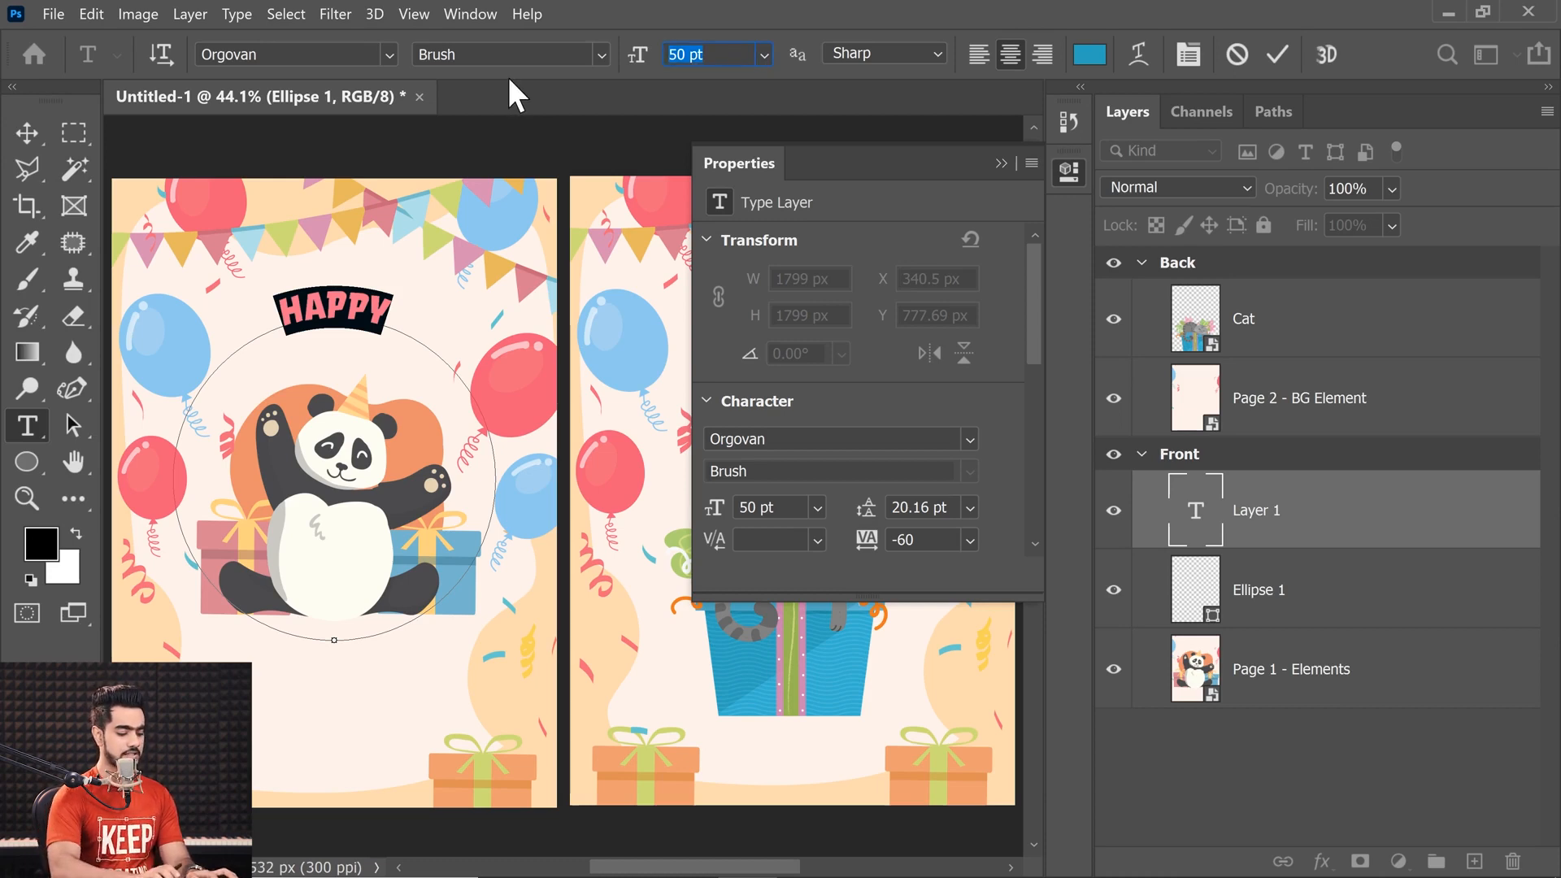
{"action": "type", "text": "60"}
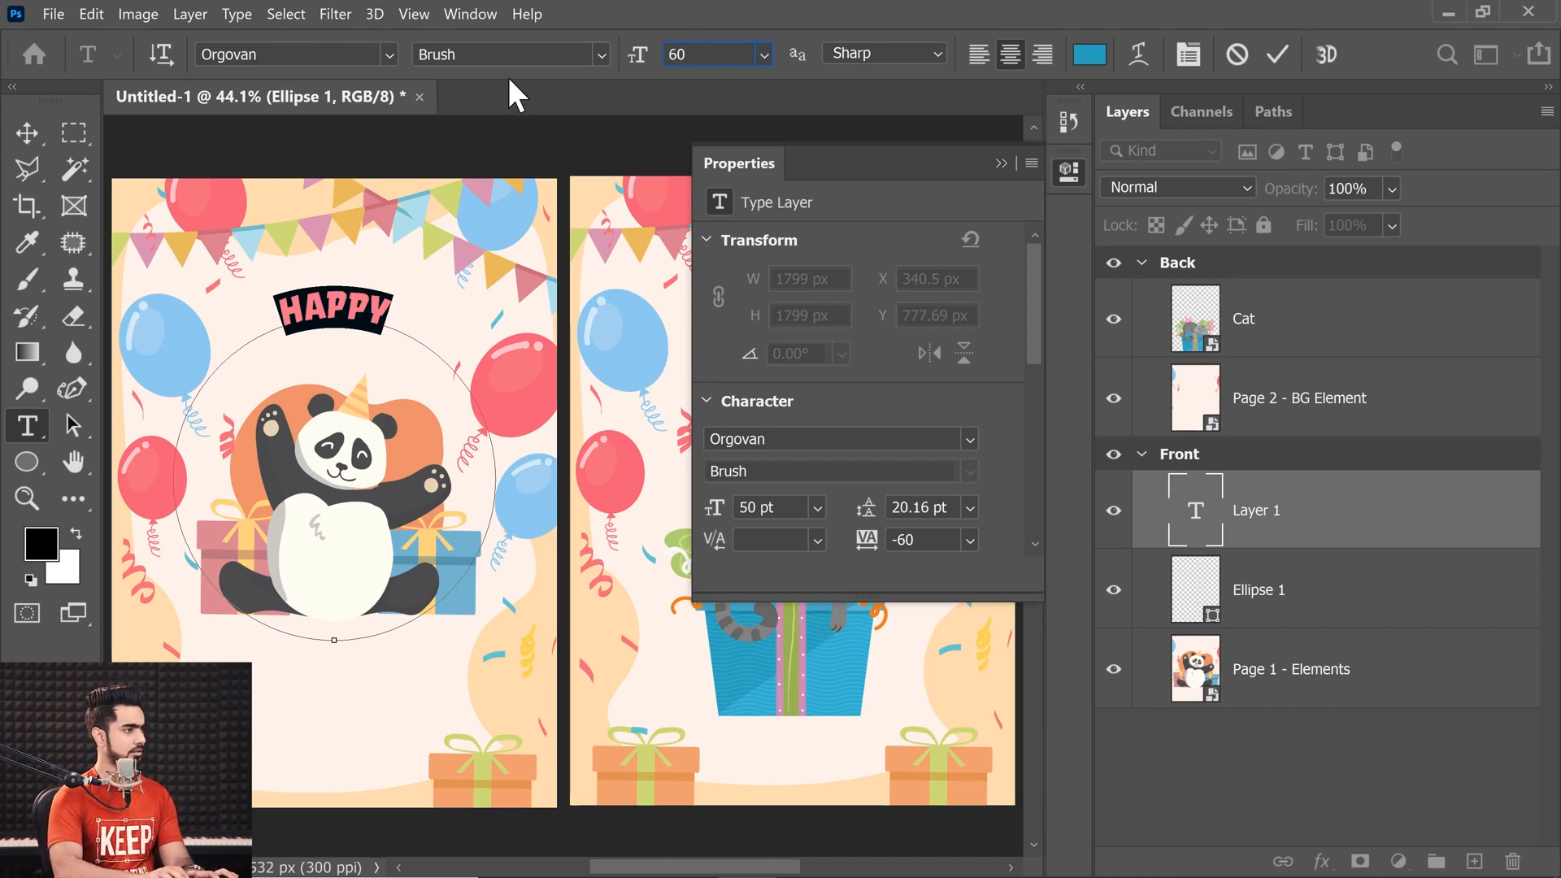
{"action": "key", "text": "Return"}
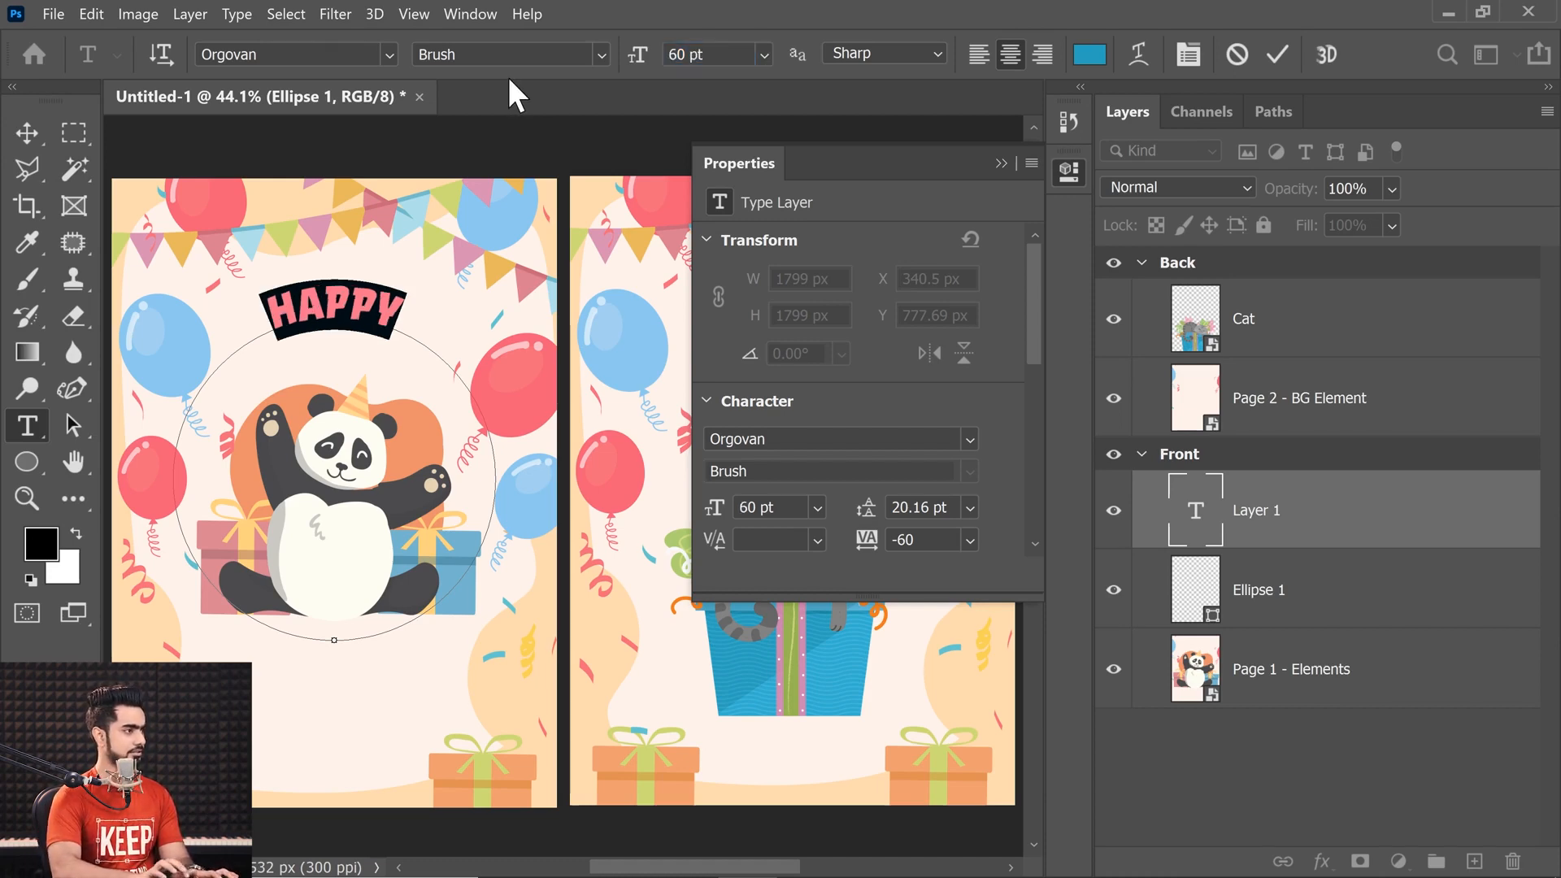
- Move the "Happy" text slightly upwards and recolour it with the pink sampled from a balloon on the Front artboard
{"action": "left_click", "coordinate": [31, 134]}
{"action": "left_click_drag", "start_coordinate": [358, 317], "coordinate": [361, 299]}
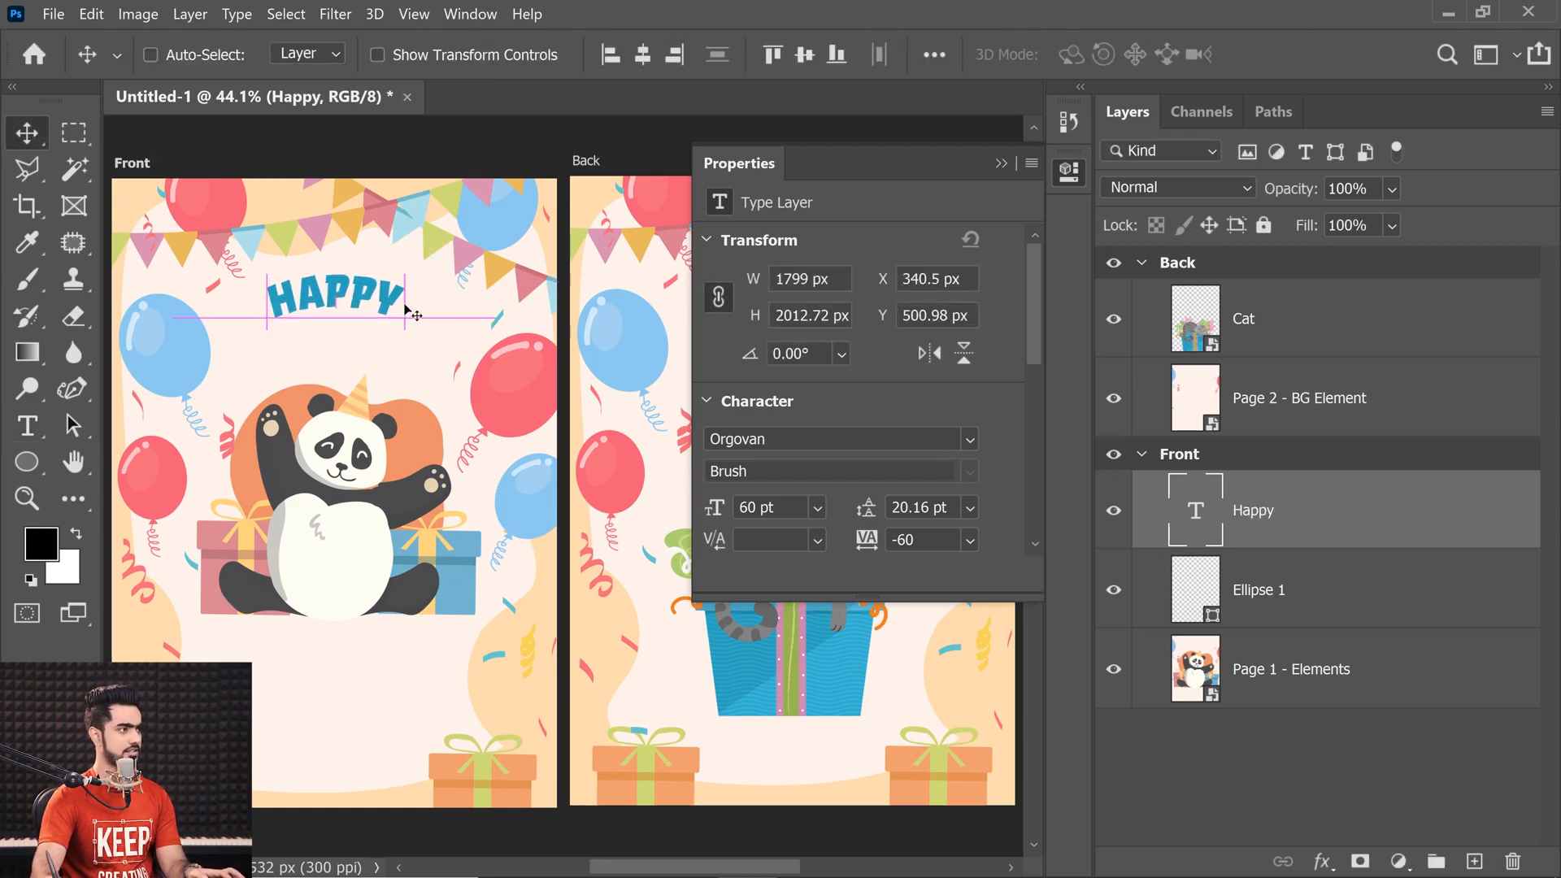
{"action": "double_click", "coordinate": [1196, 511]}
{"action": "left_click", "coordinate": [1089, 54]}
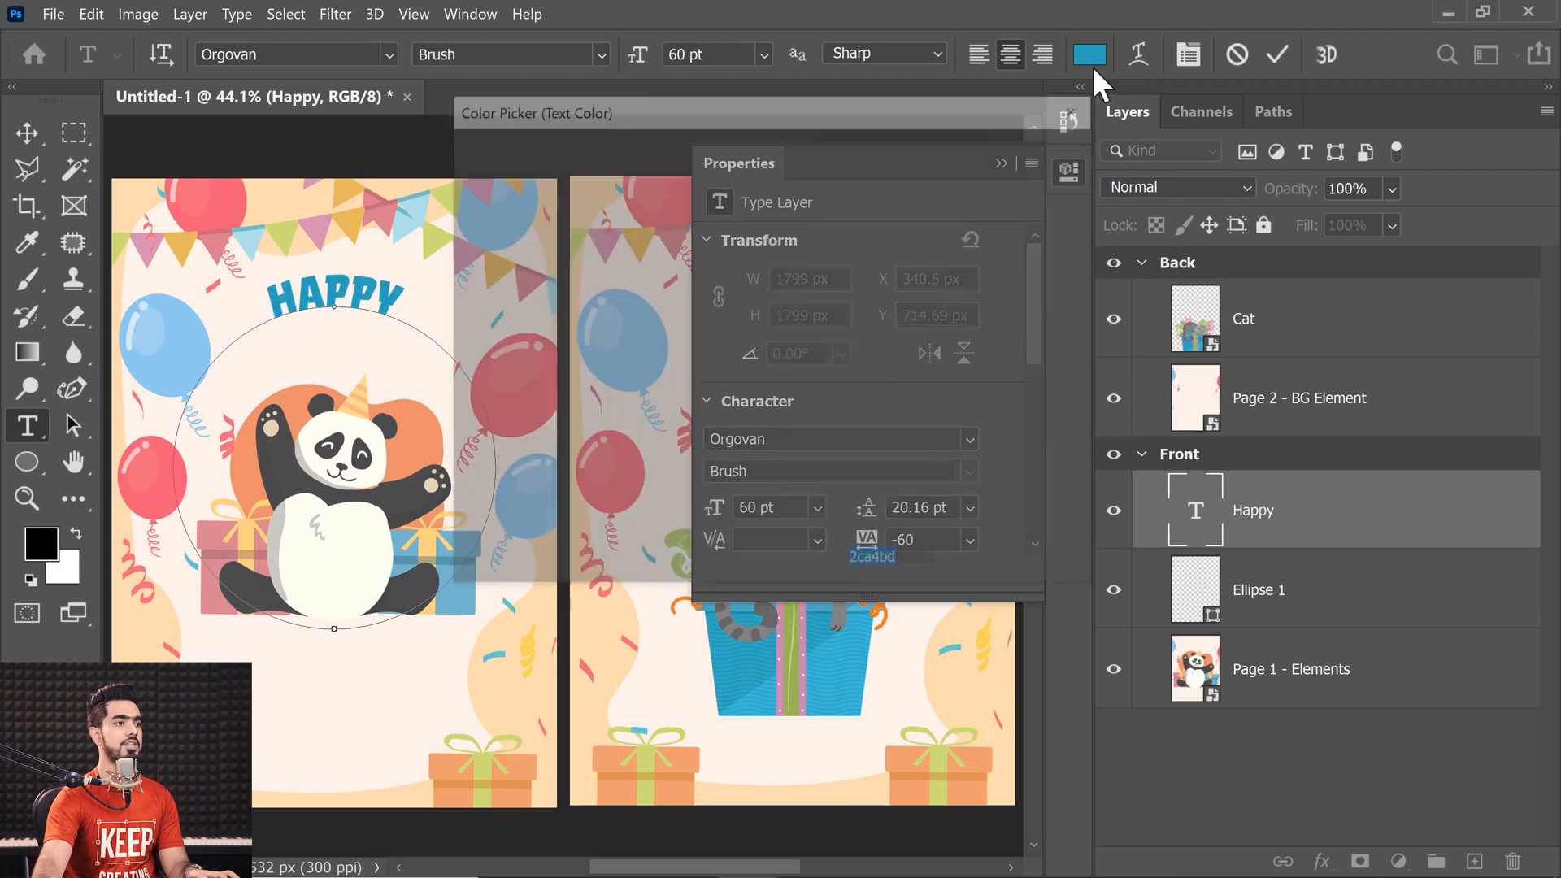
{"action": "left_click", "coordinate": [163, 494]}
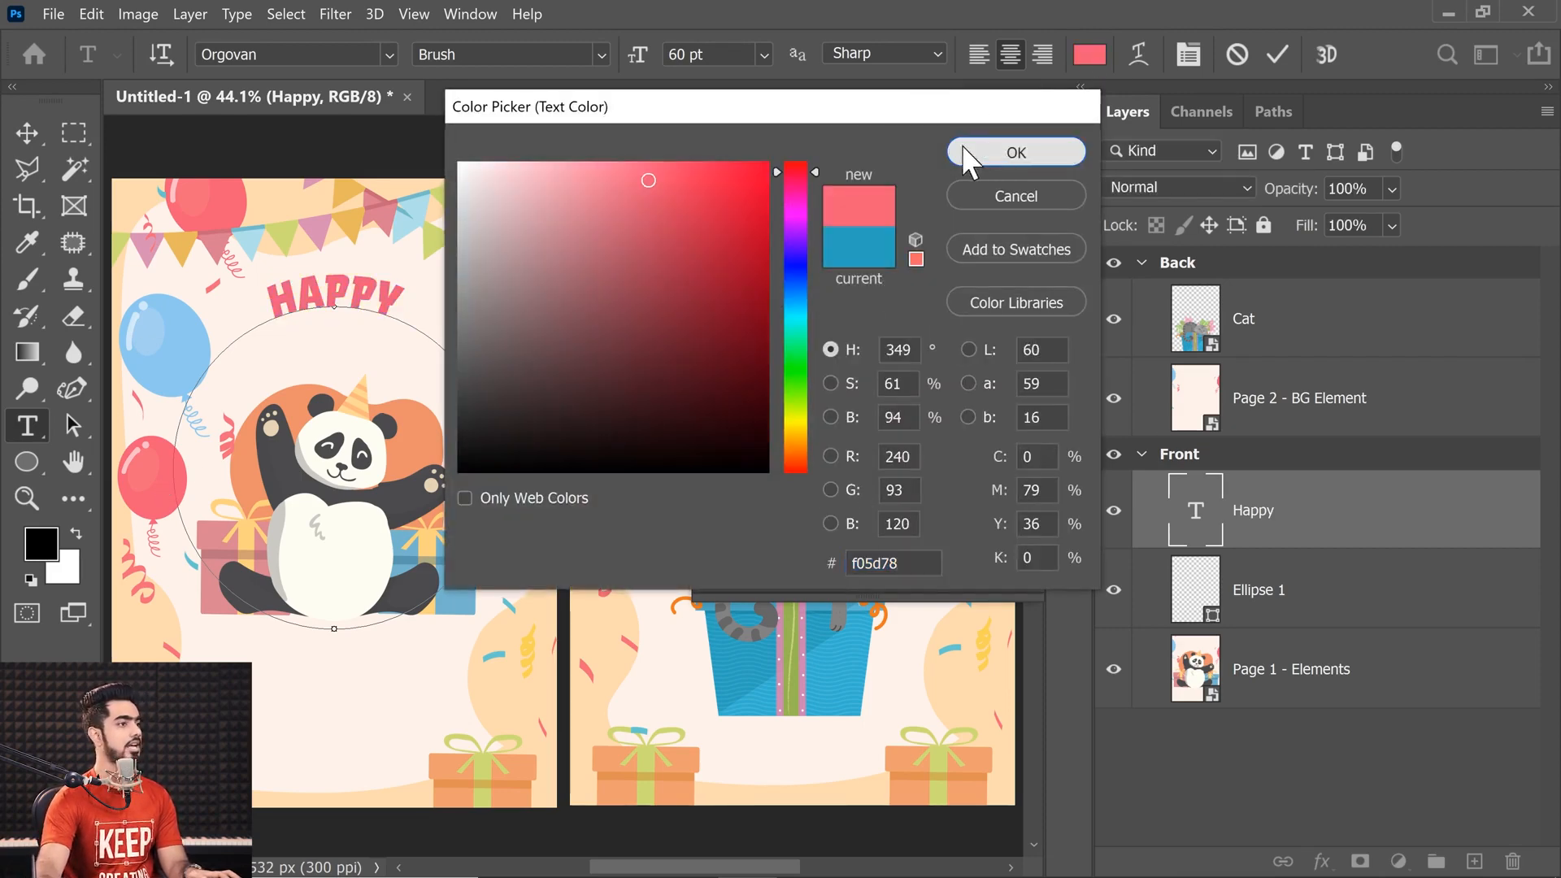
{"action": "left_click", "coordinate": [976, 153]}
{"action": "left_click", "coordinate": [27, 135]}
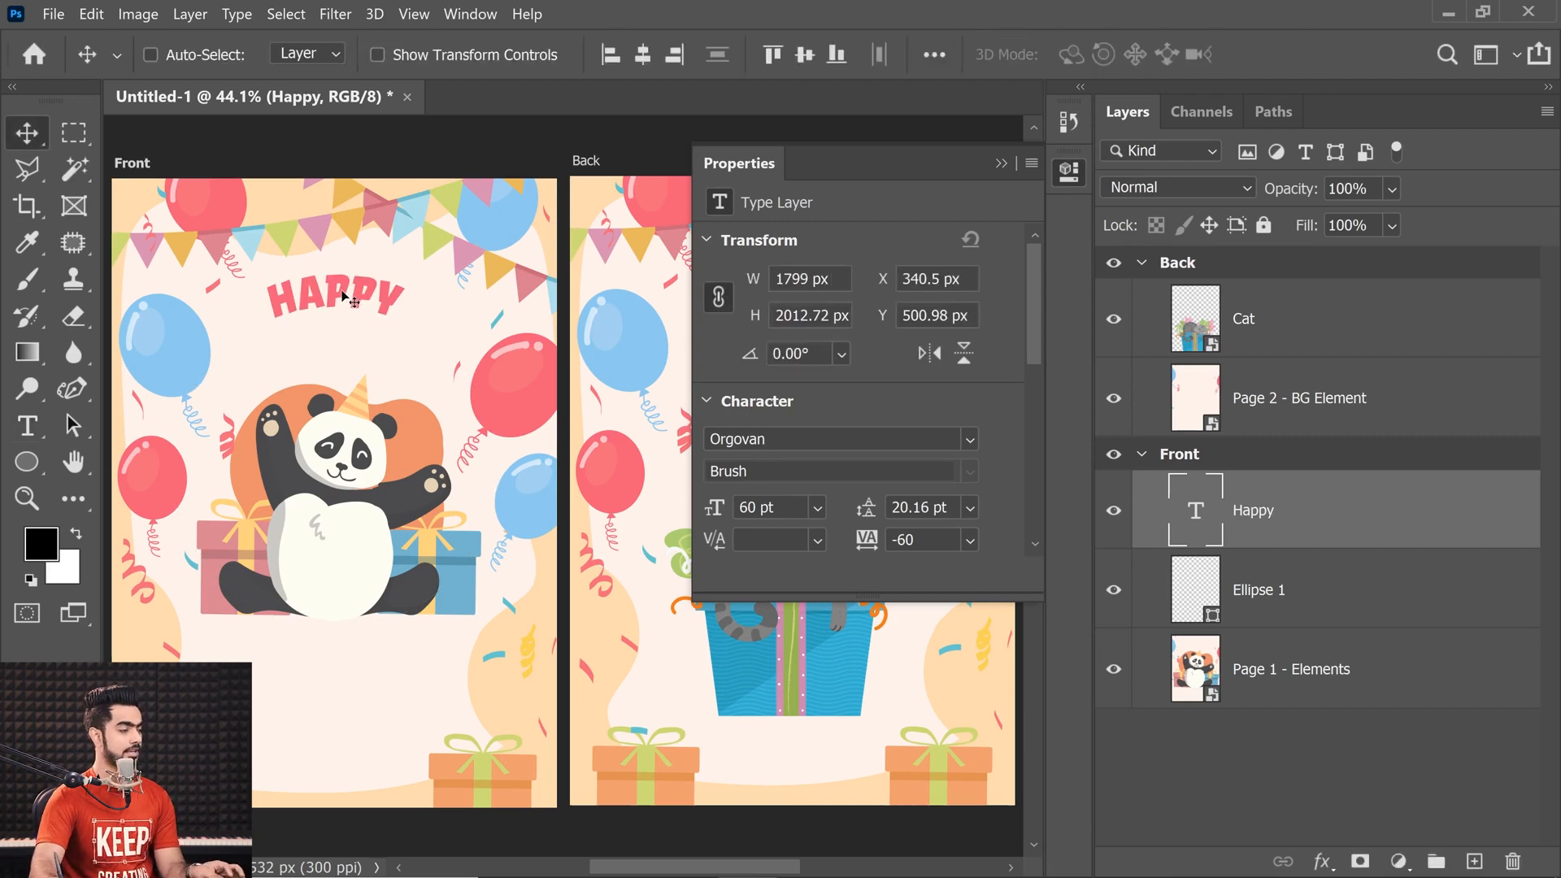
- Duplicate the curved "Happy" text directly below the original on the Front artboard and change the copy's wording to "Birthday"
{"action": "left_click_drag", "start_coordinate": [349, 298], "coordinate": [347, 345]}
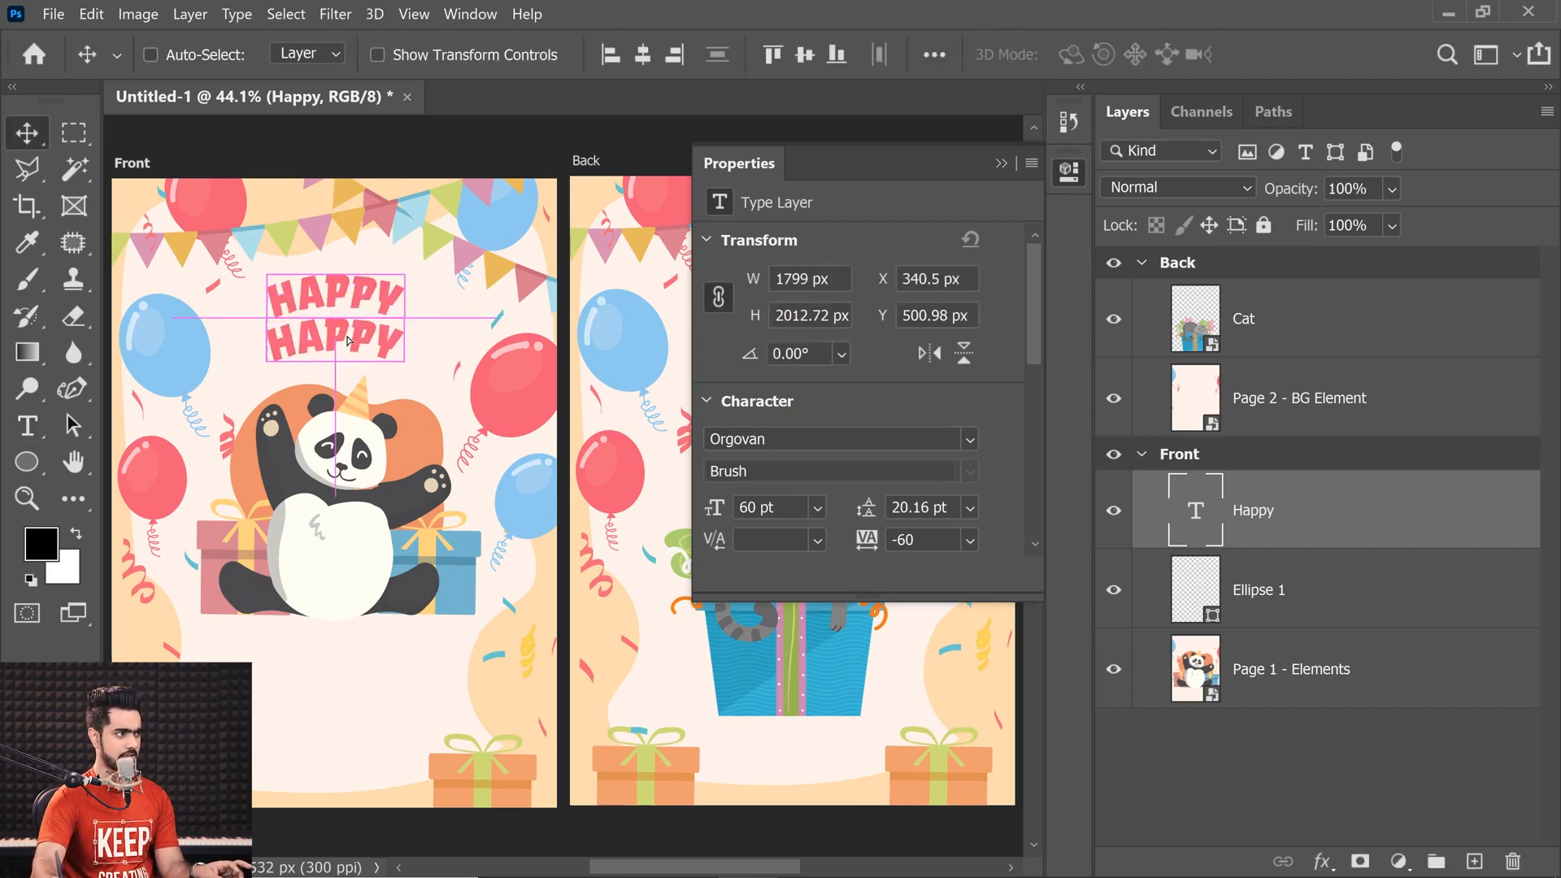
{"action": "double_click", "coordinate": [1191, 520]}
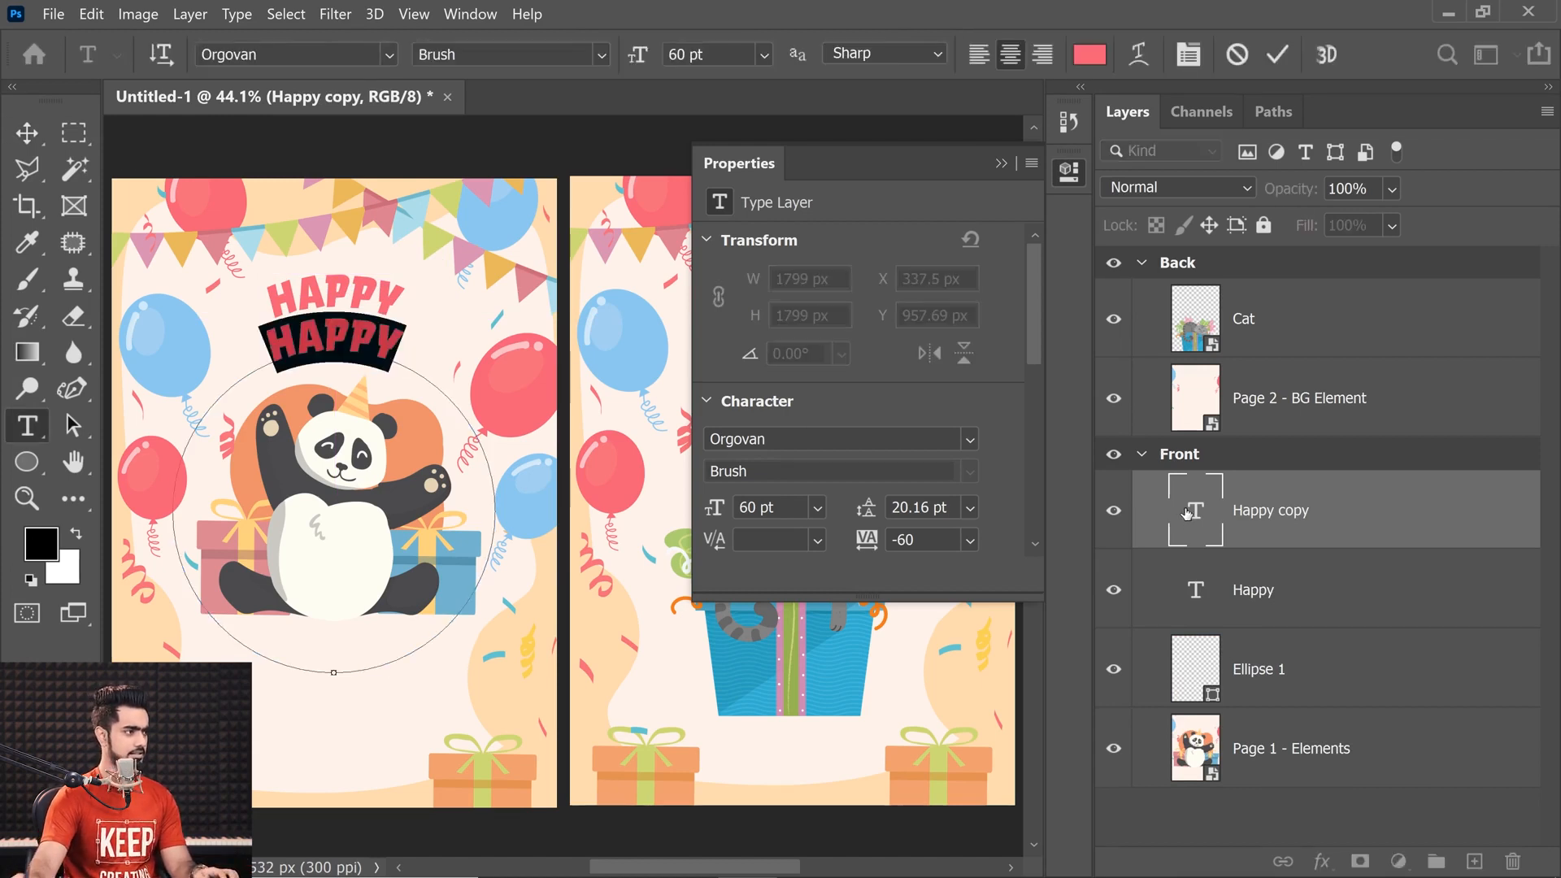
{"action": "type", "text": "Birthday"}
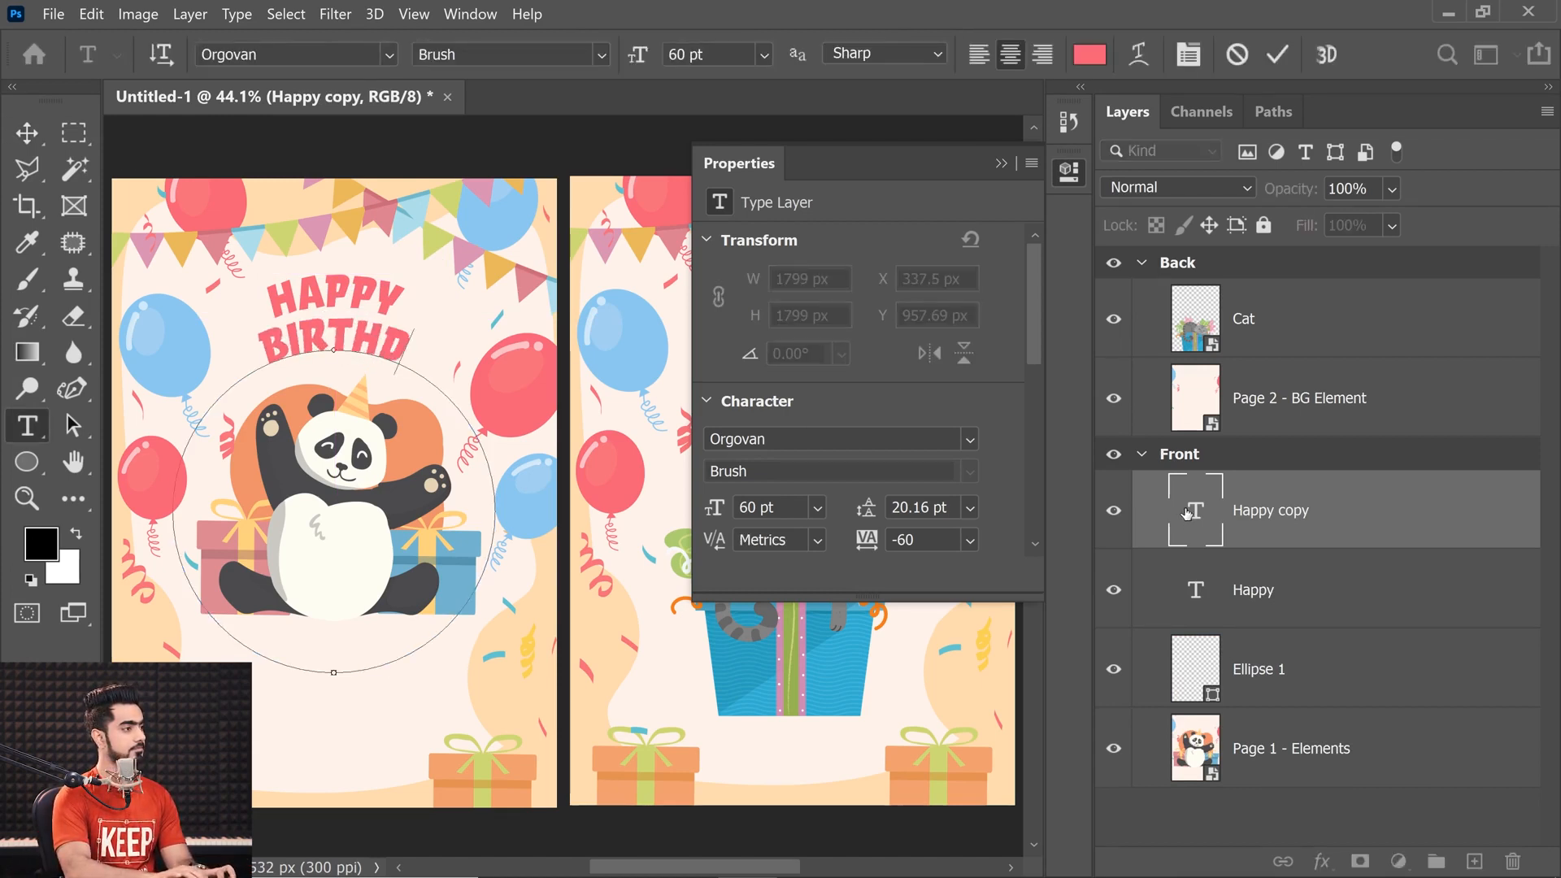
{"action": "left_click", "coordinate": [27, 133]}
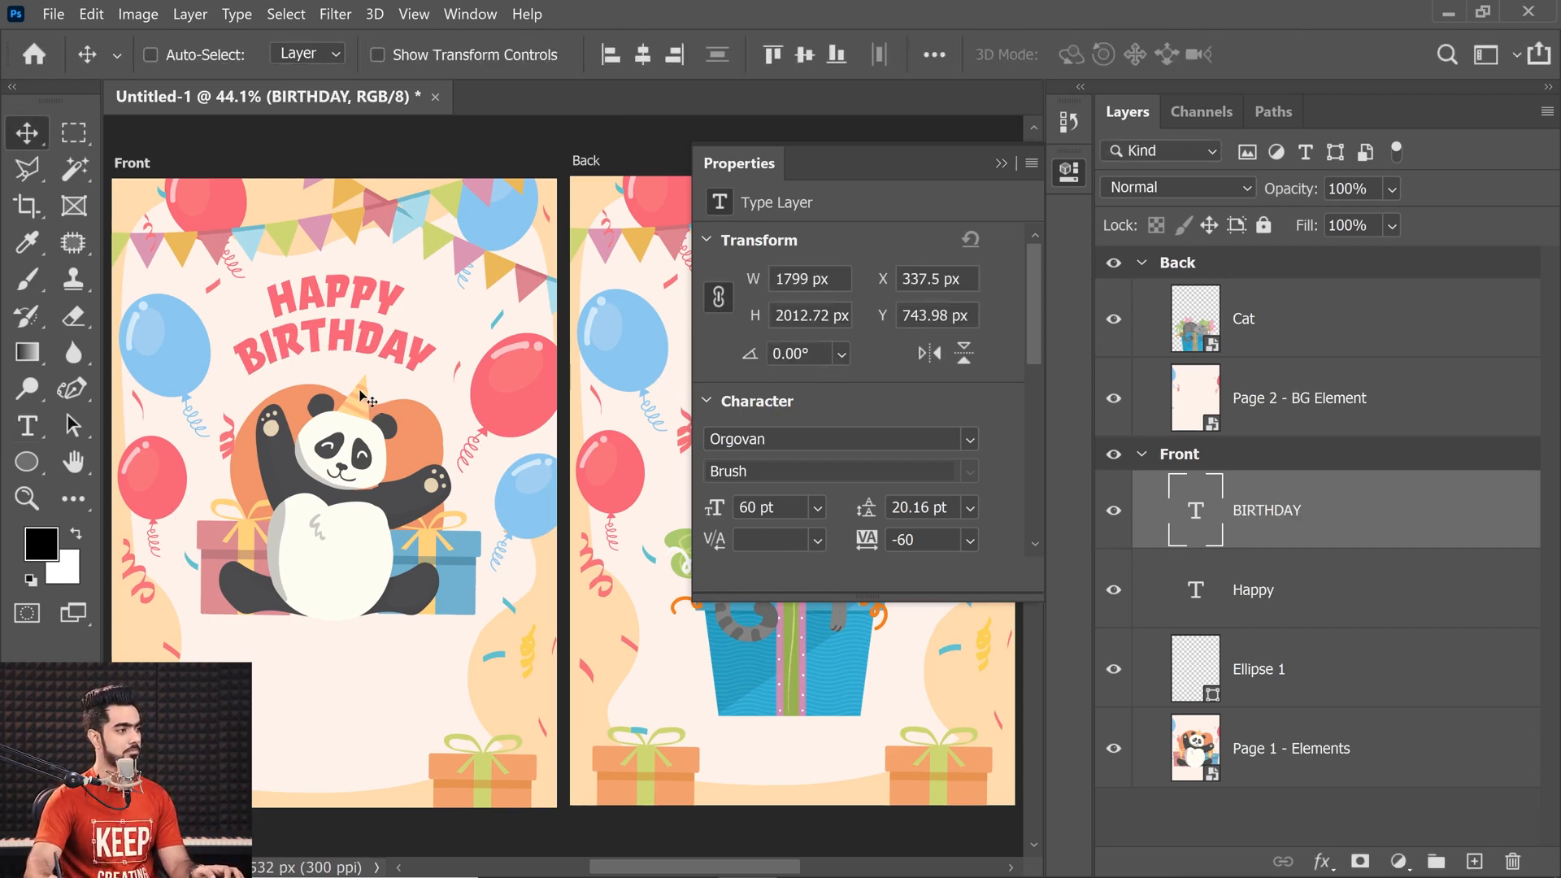
- Add the recipient's name as a new straight text layer in the empty area below the panda
{"action": "left_click", "coordinate": [25, 427]}
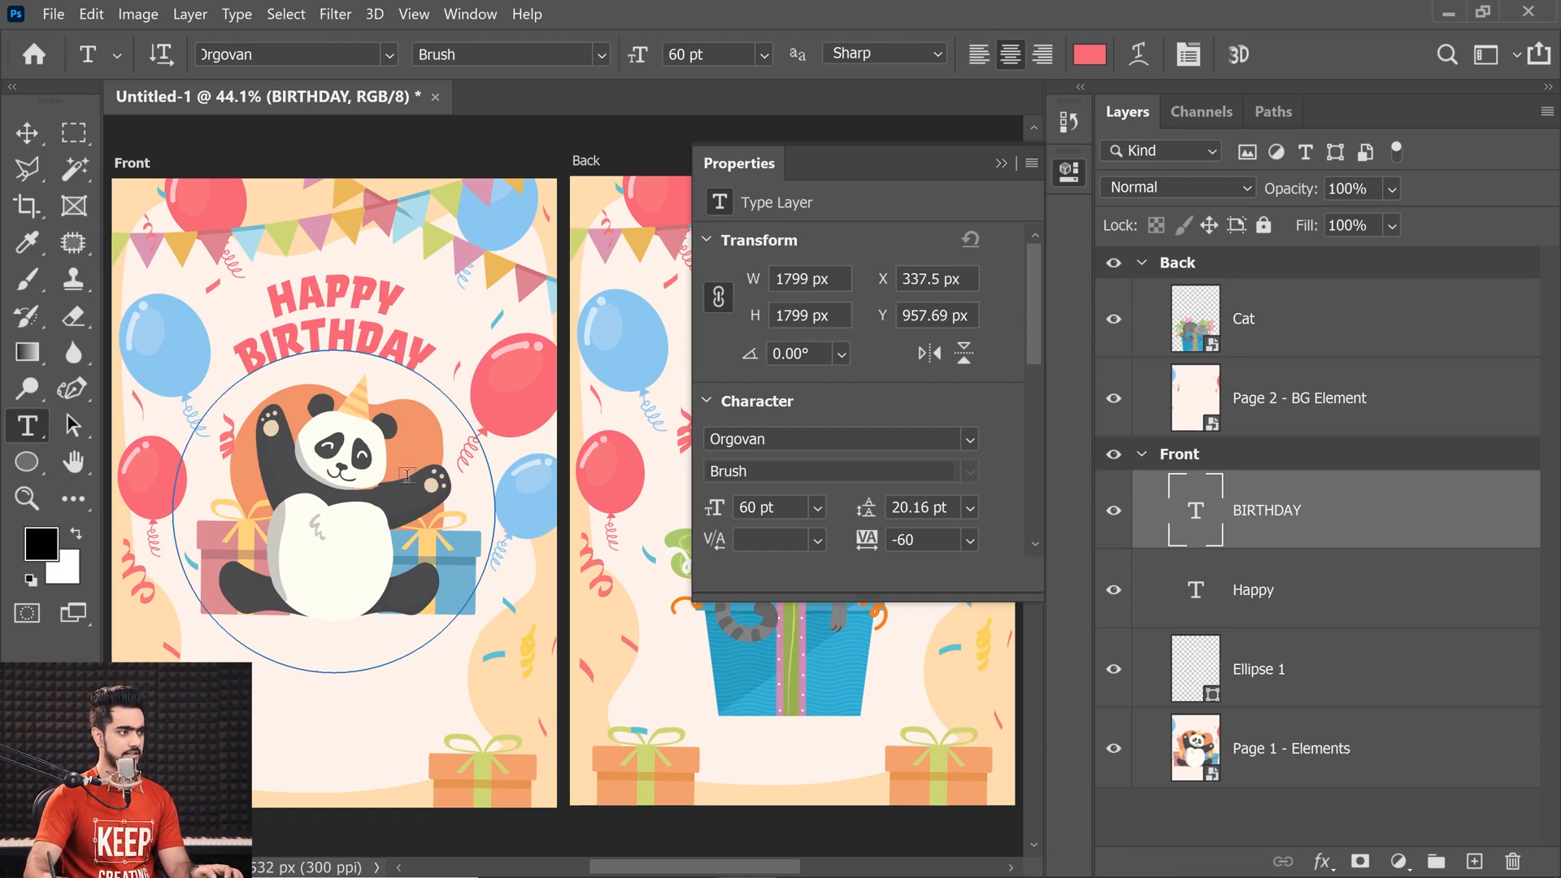
{"action": "left_click", "coordinate": [293, 698]}
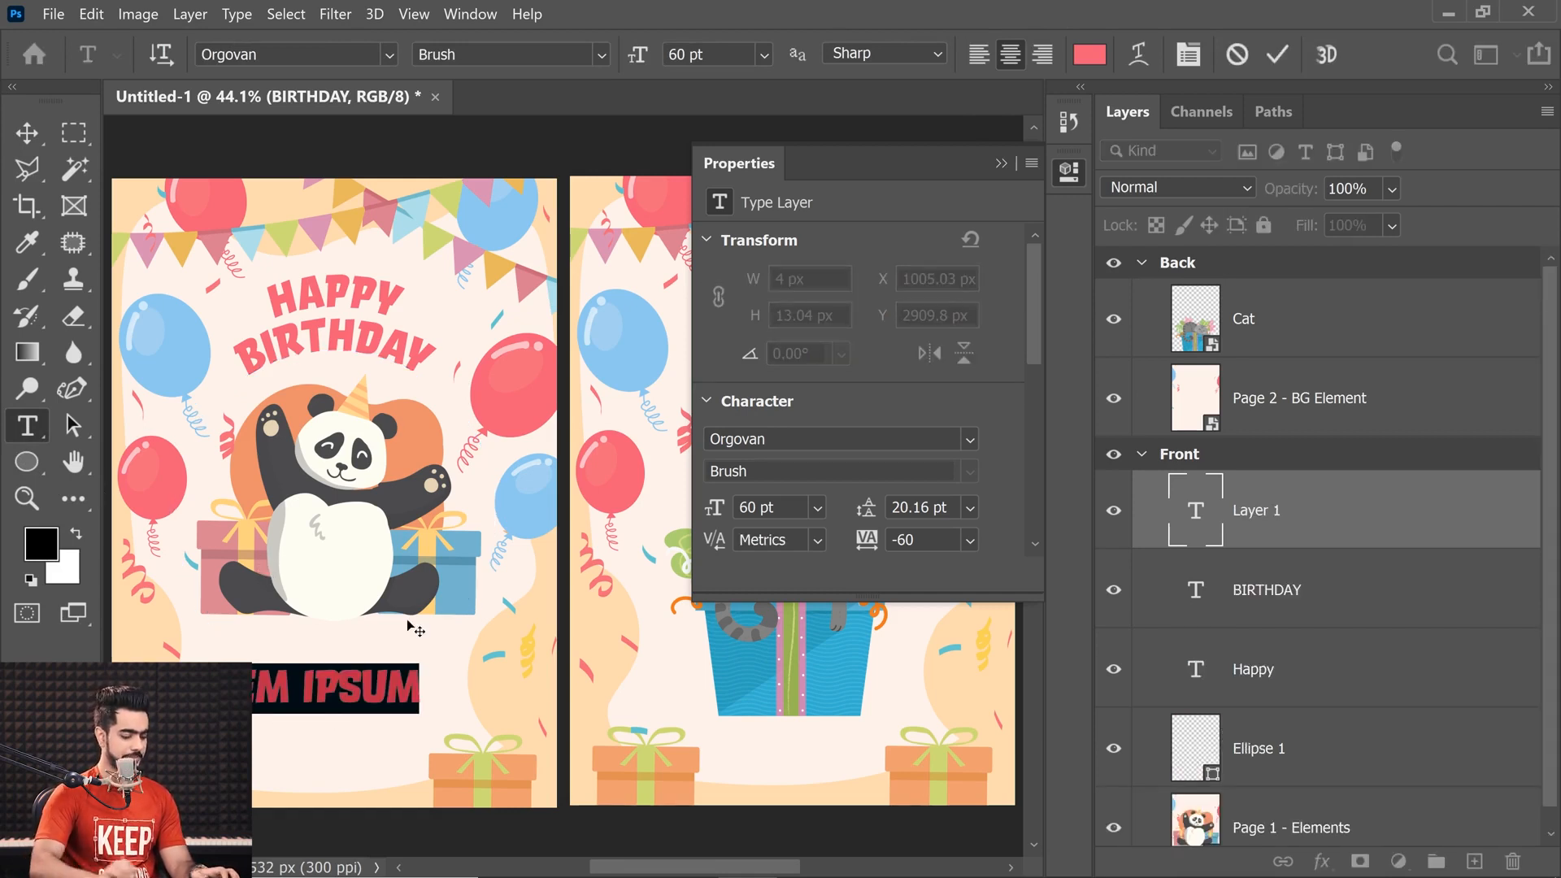
{"action": "type", "text": "K"}
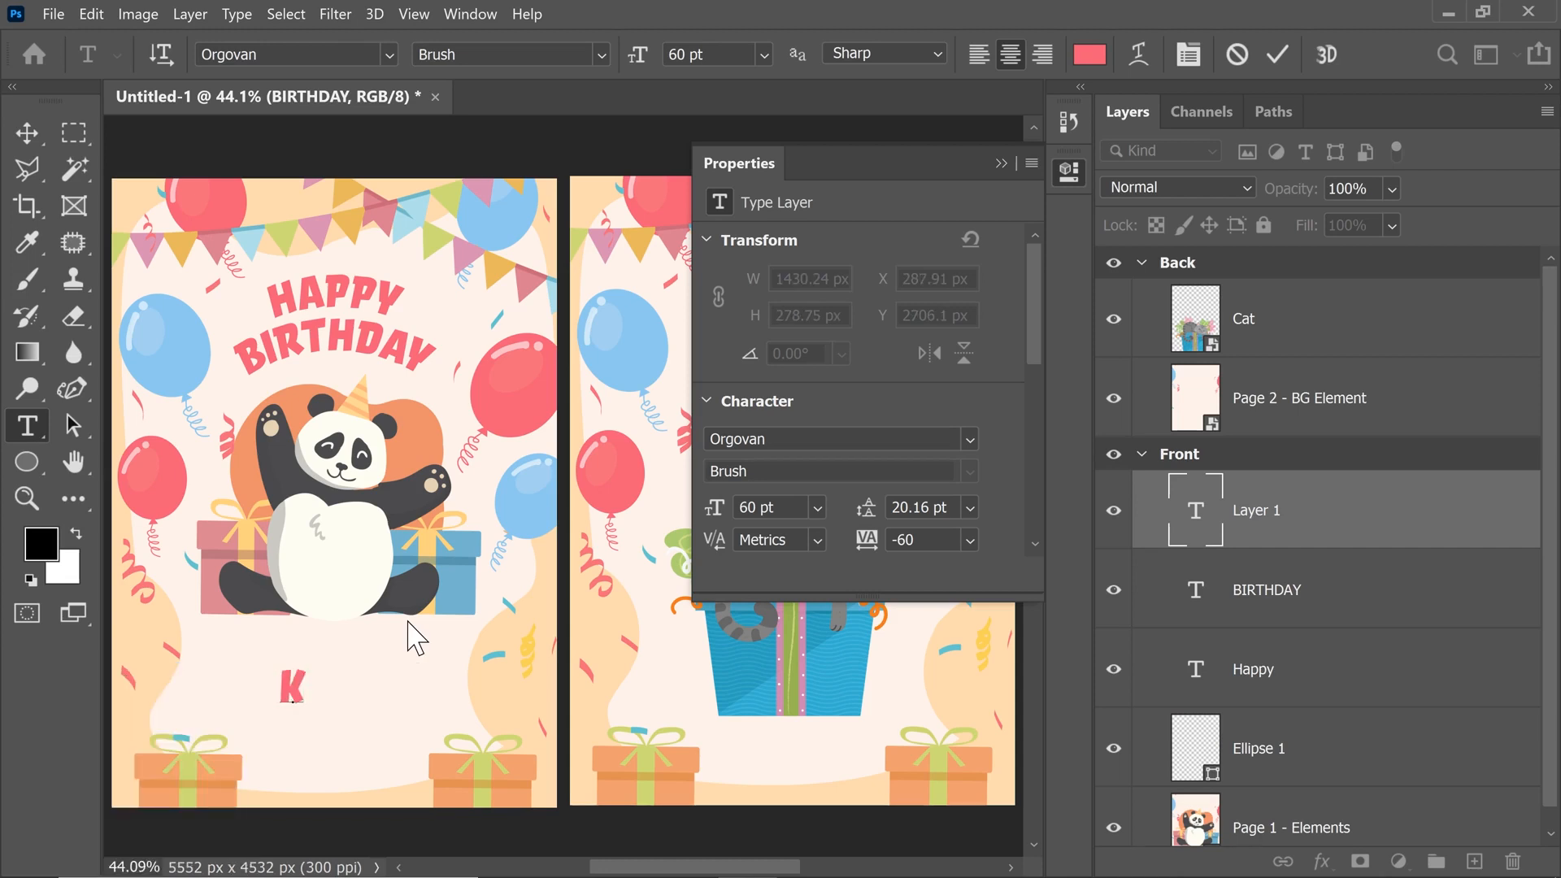
{"action": "type", "text": "ERMIT"}
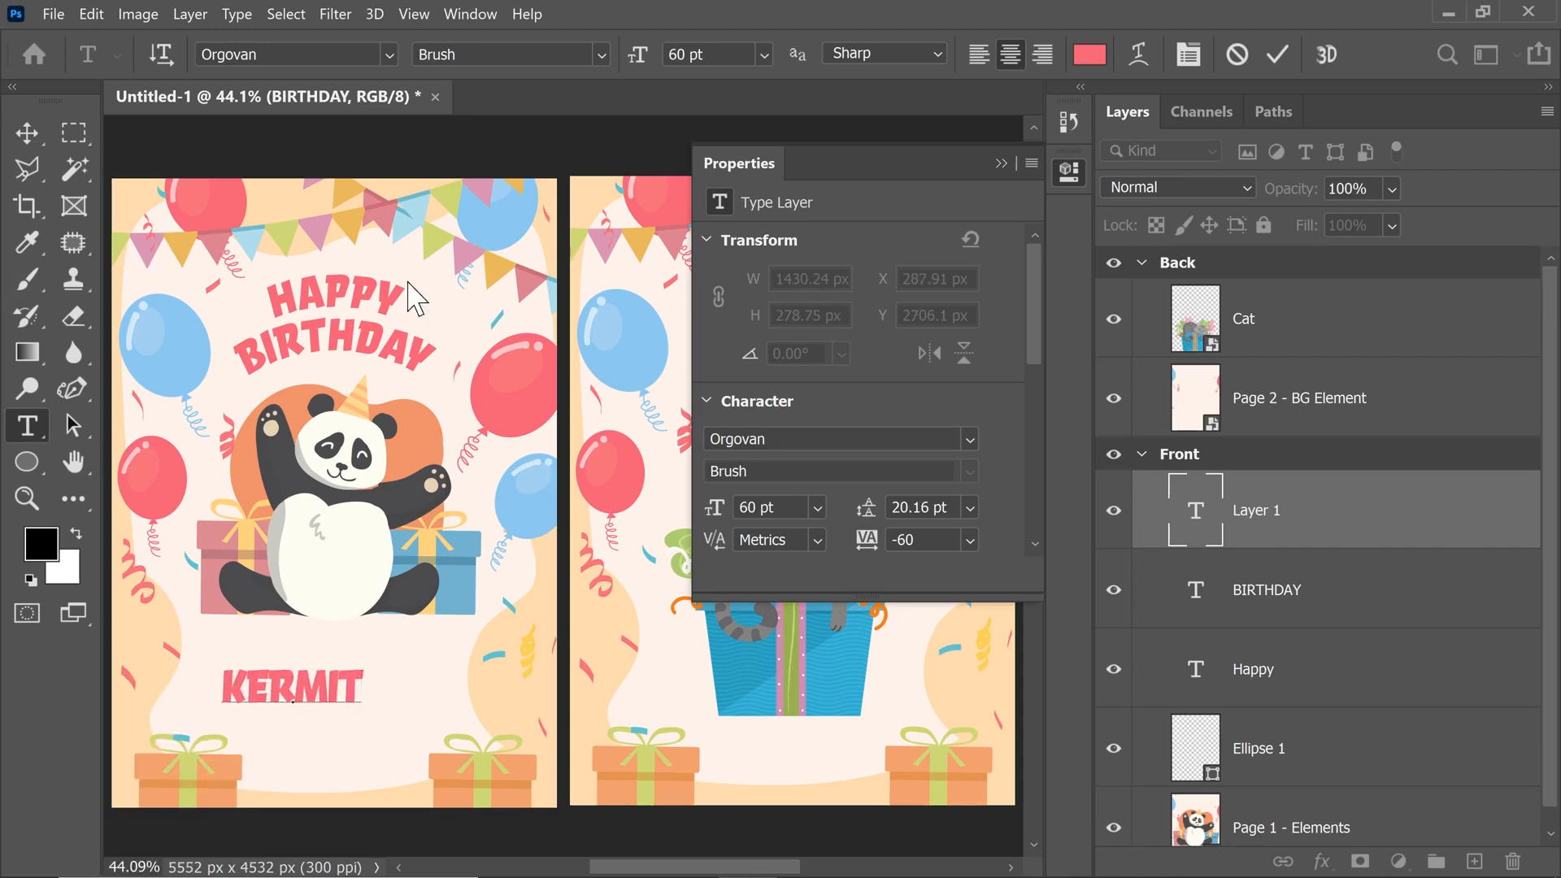
- Set the name text's tracking to -40 and the kerning between its second and third letters to 40
{"action": "key", "text": "ctrl+a"}
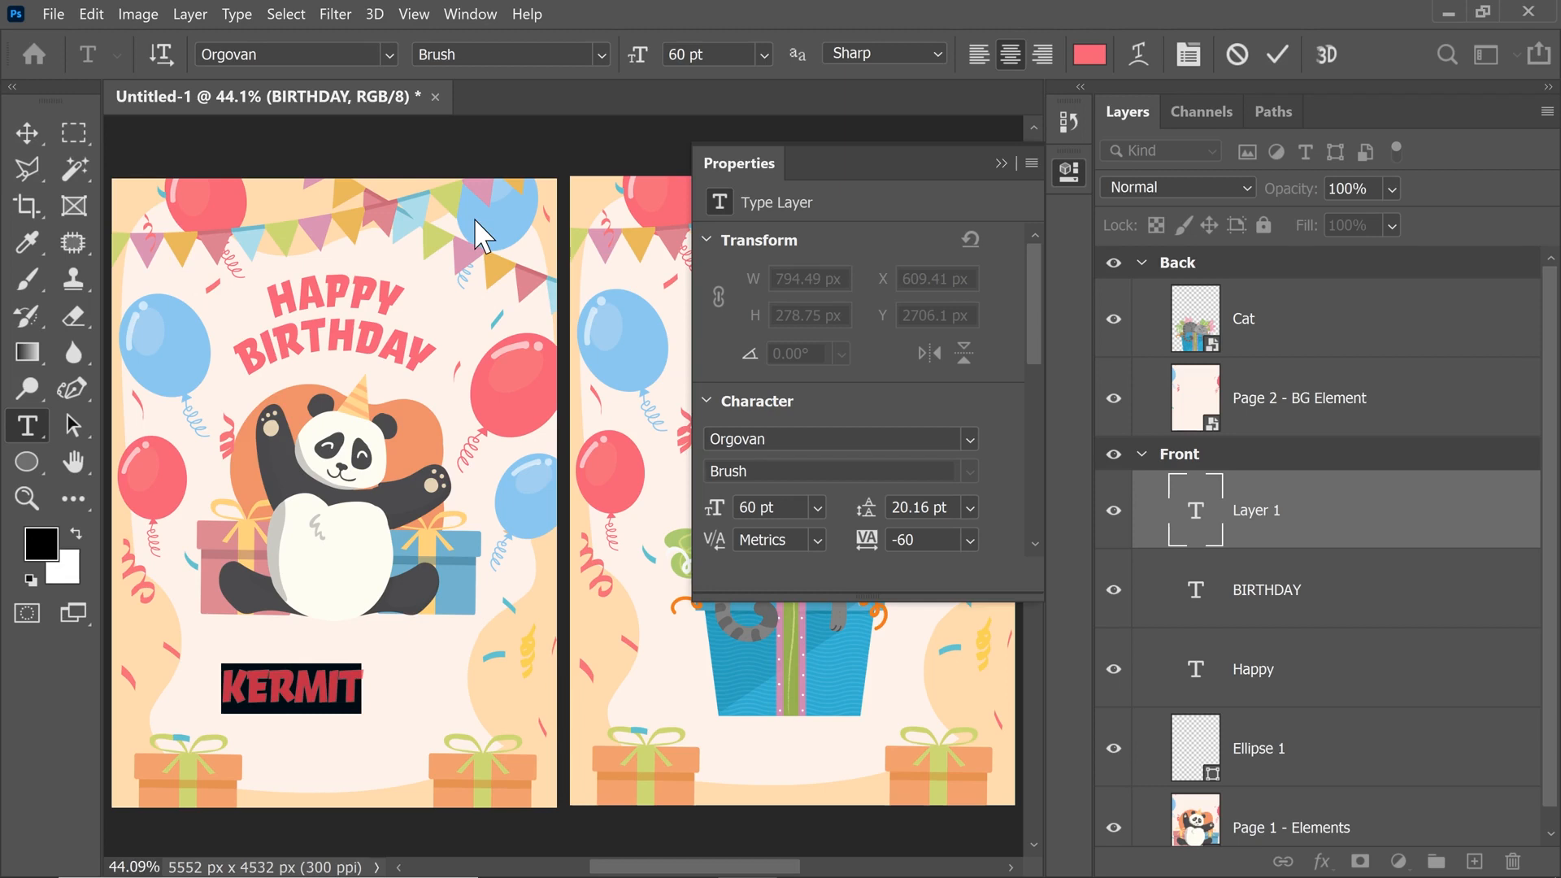
{"action": "key", "text": "alt+Right"}
{"action": "key", "text": "alt+Right"}
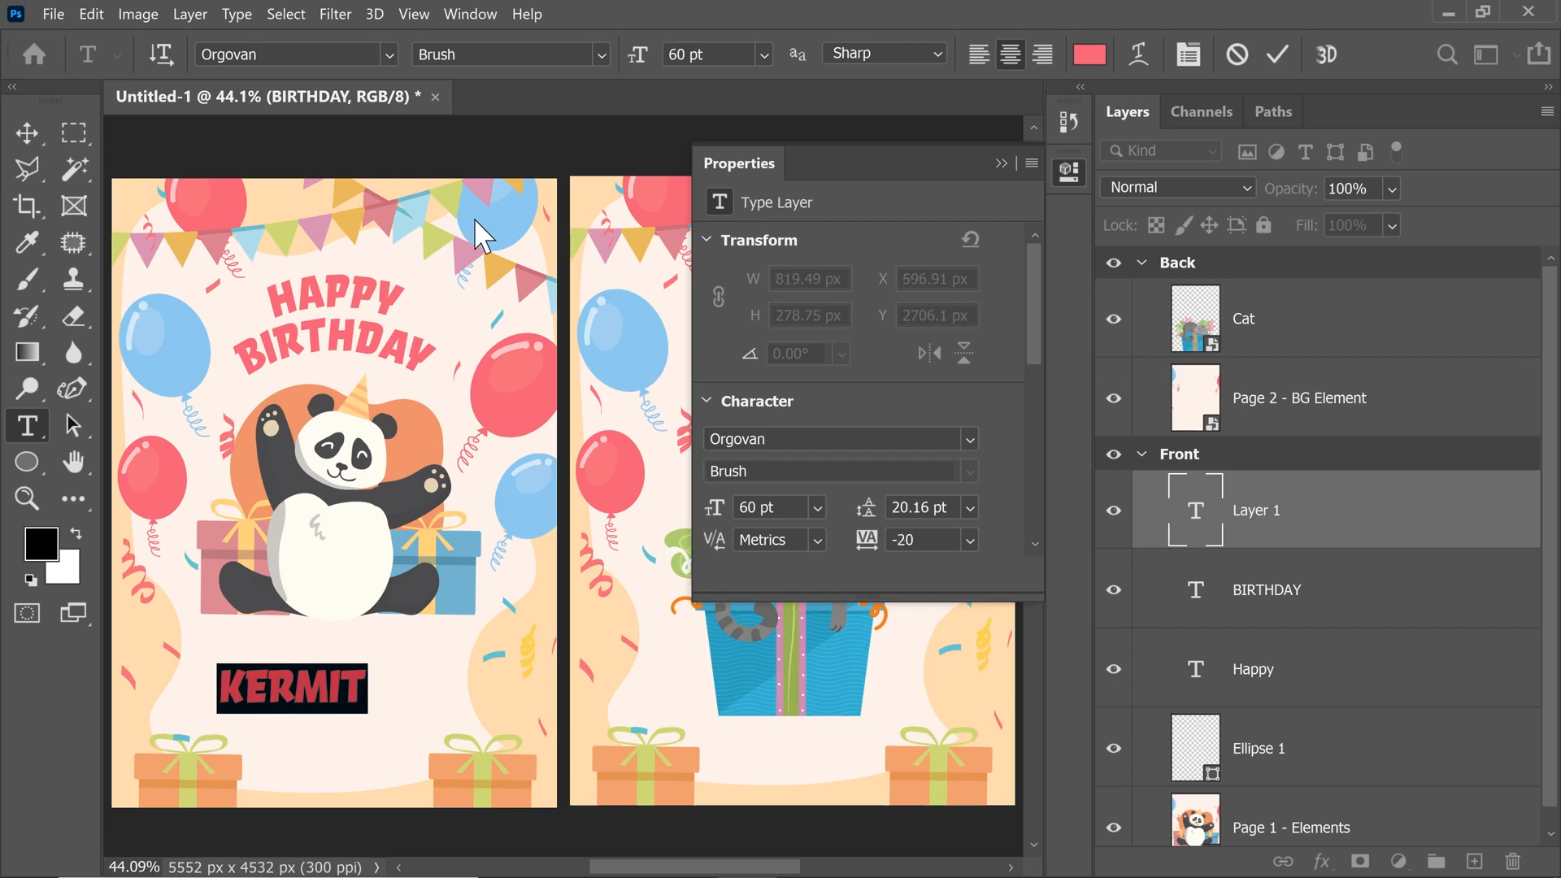
{"action": "key", "text": "alt+Left"}
{"action": "key", "text": "Left"}
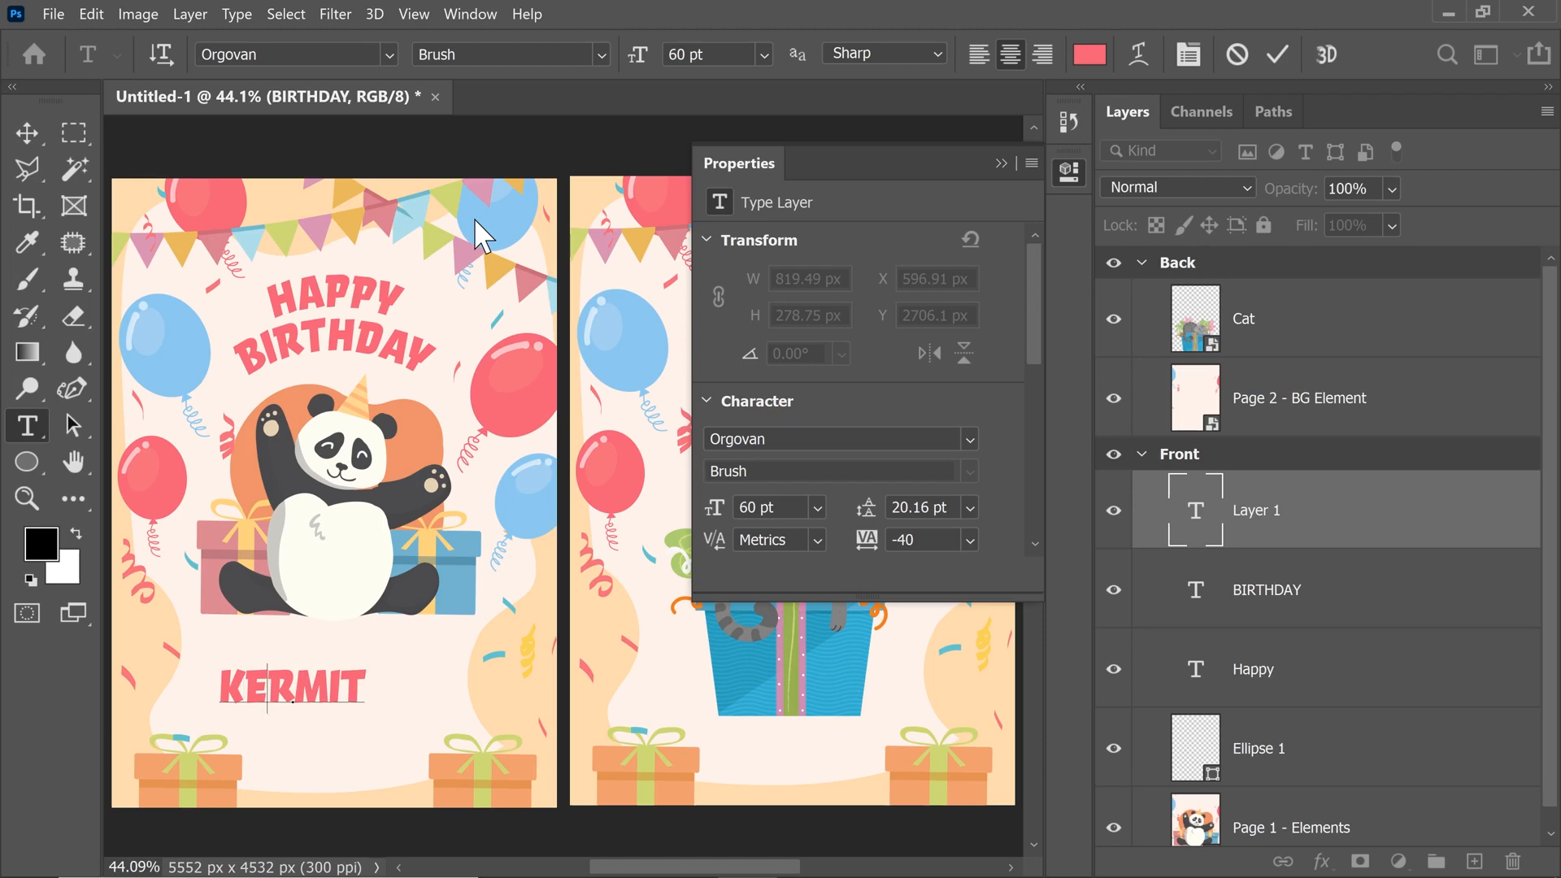
{"action": "key", "text": "alt+Right"}
{"action": "key", "text": "alt+Right"}
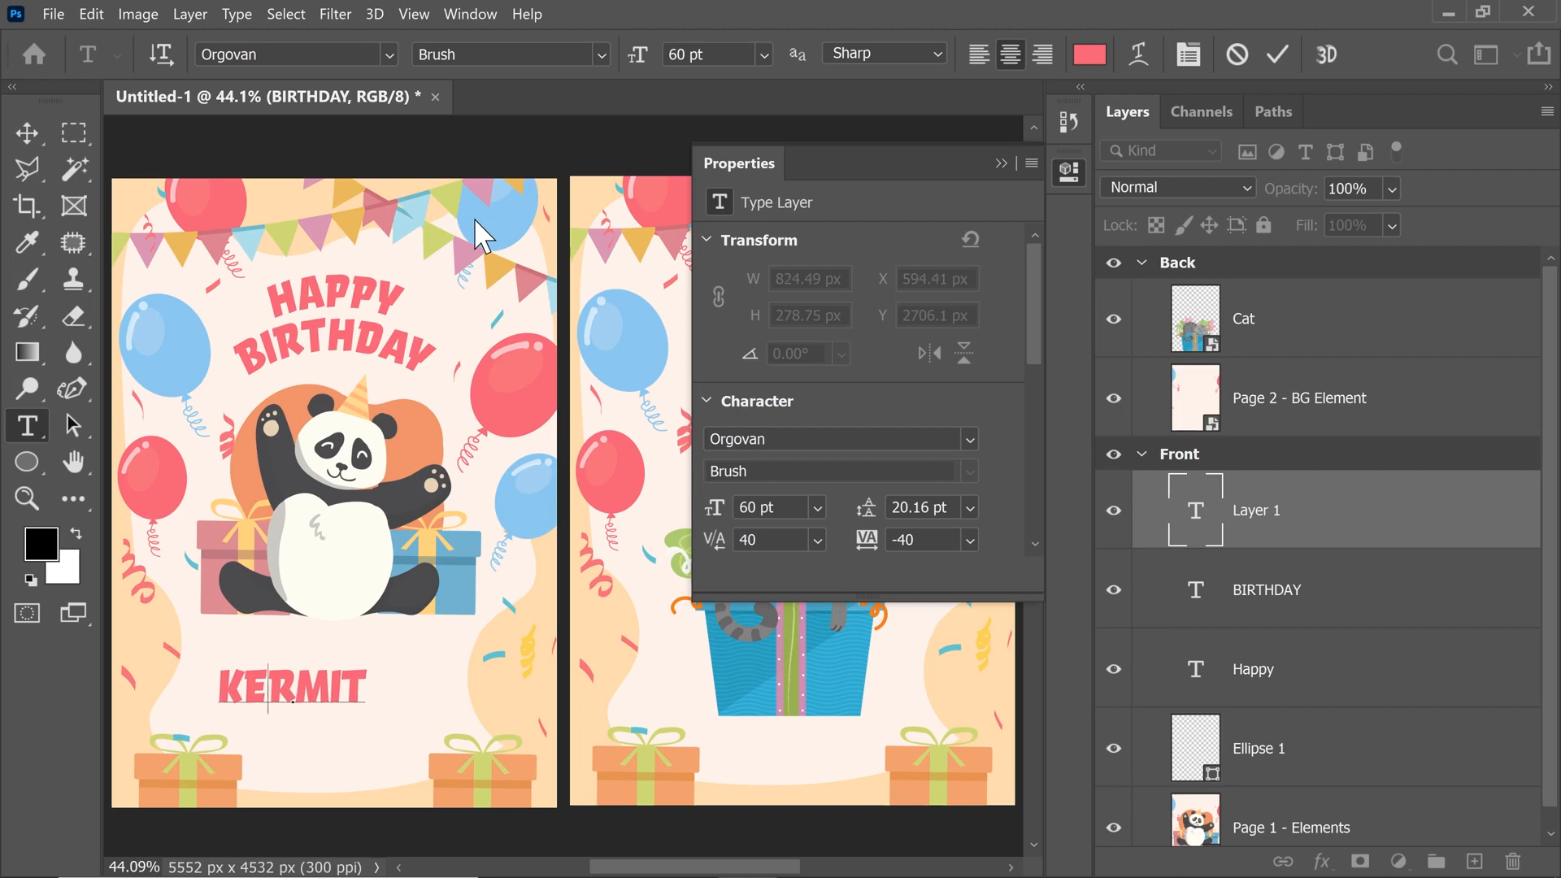
- Move the name text up beneath the panda and centre it horizontally within a selection of the Front artboard
{"action": "left_click", "coordinate": [25, 138]}
{"action": "left_click_drag", "start_coordinate": [321, 698], "coordinate": [352, 668]}
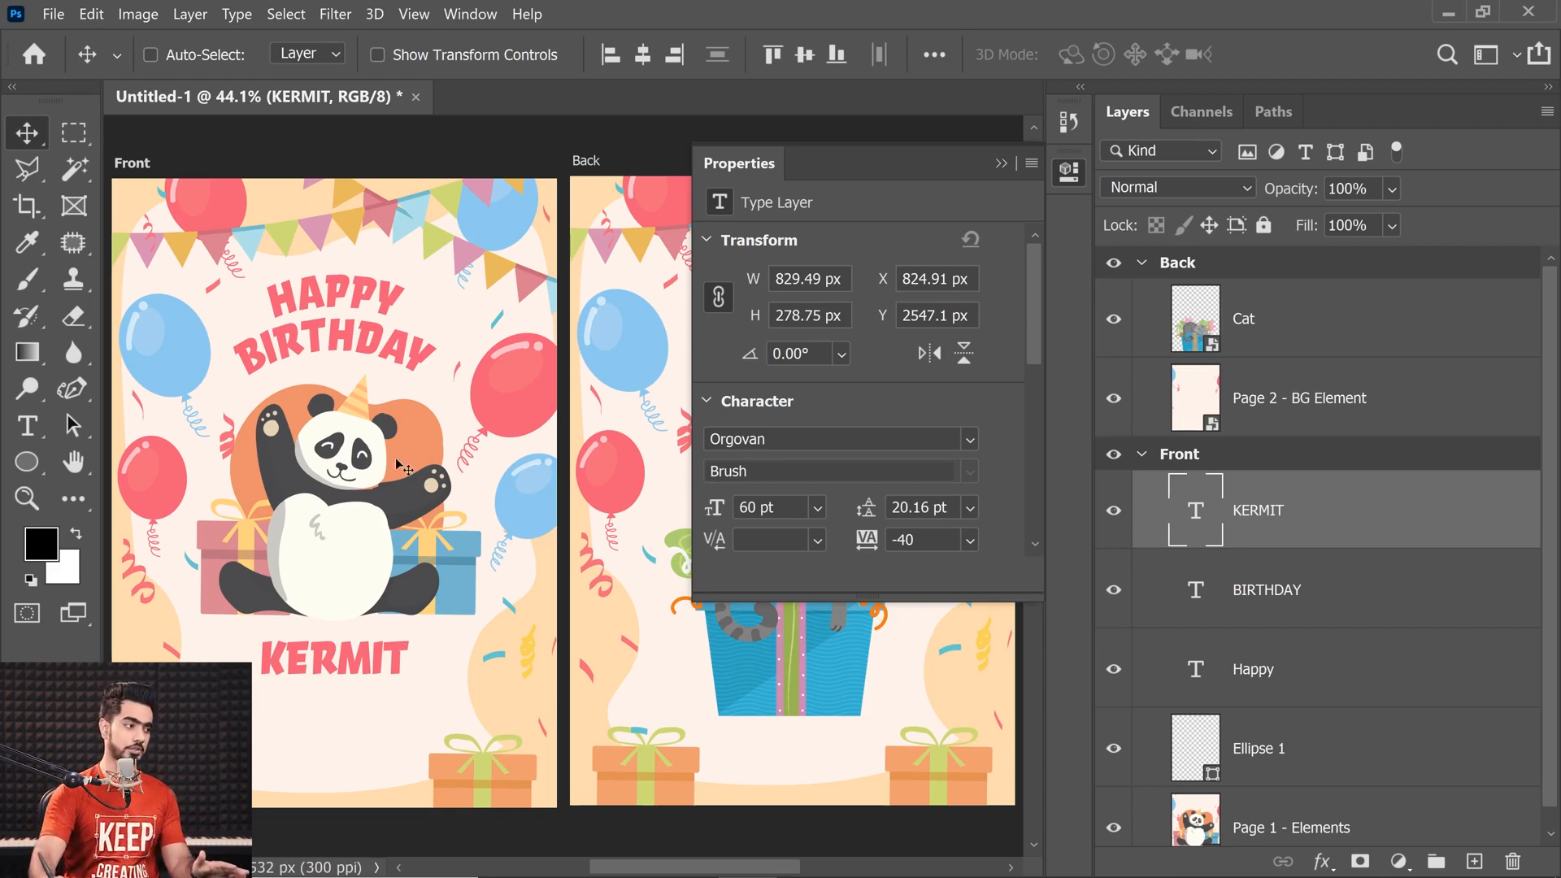
{"action": "left_click_drag", "start_coordinate": [349, 659], "coordinate": [350, 660]}
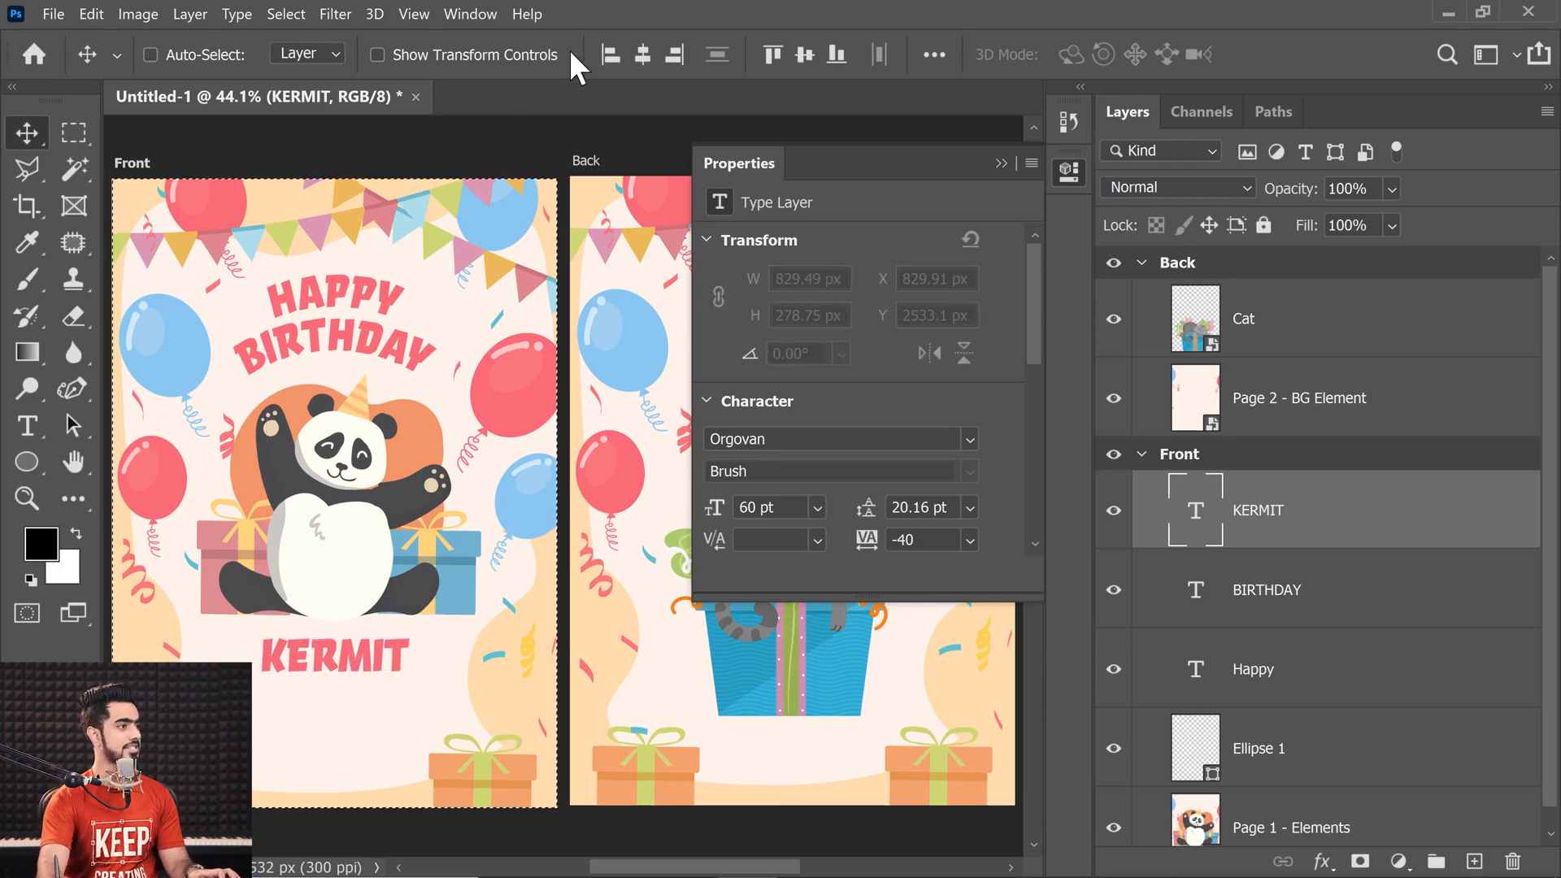
{"action": "left_click", "coordinate": [642, 55]}
{"action": "key", "text": "ctrl+d"}
- Shift the name text off centre and realign it to the Front artboard's horizontal centre without a selection
{"action": "left_click_drag", "start_coordinate": [332, 660], "coordinate": [368, 657]}
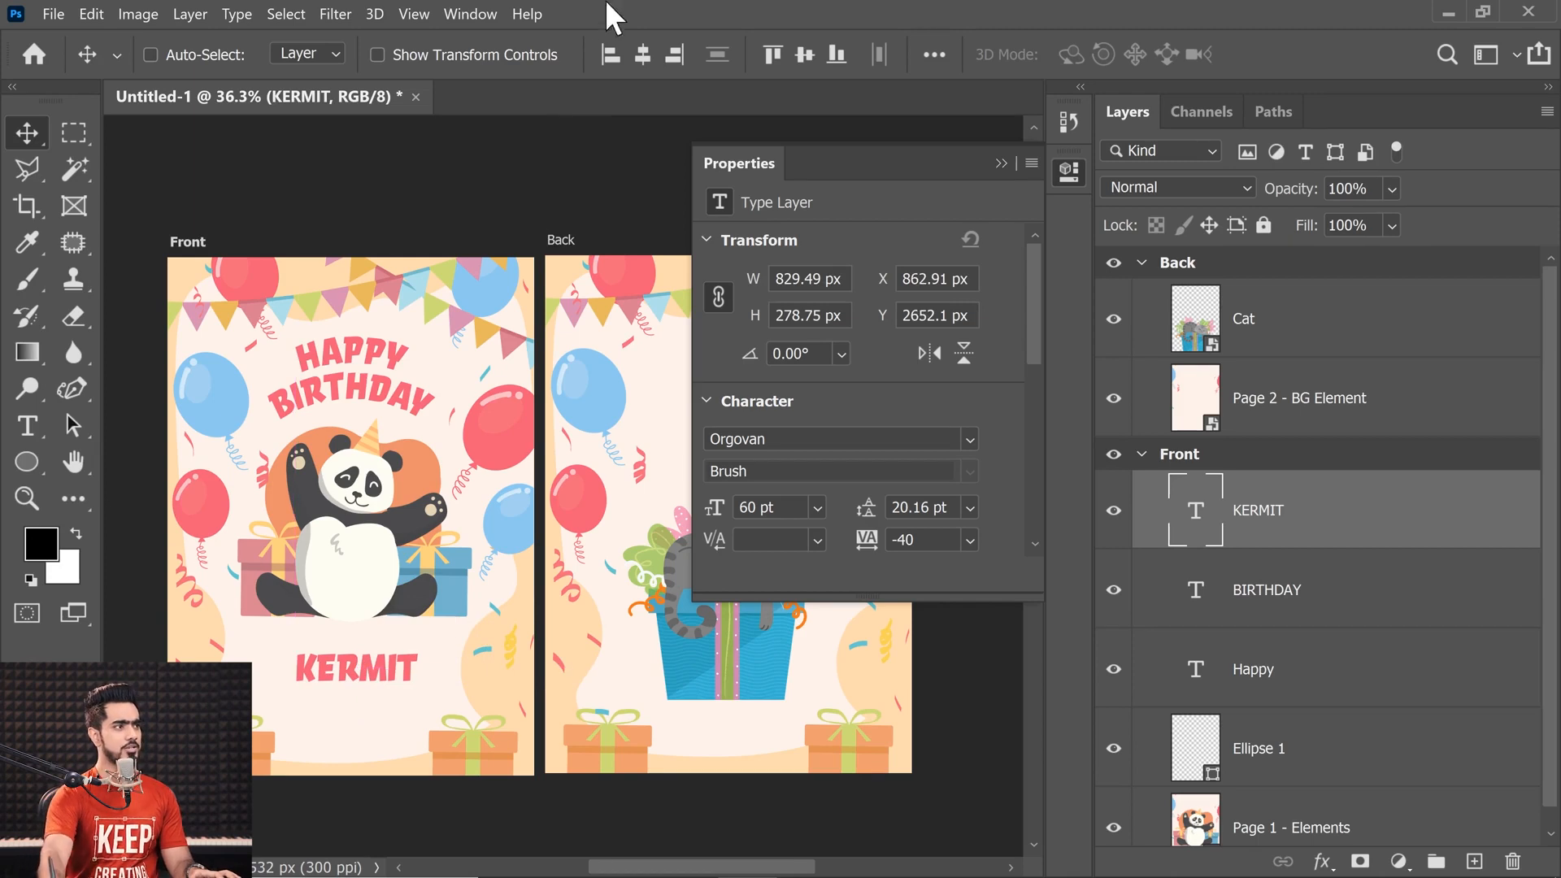
{"action": "left_click", "coordinate": [937, 50]}
{"action": "left_click", "coordinate": [938, 51]}
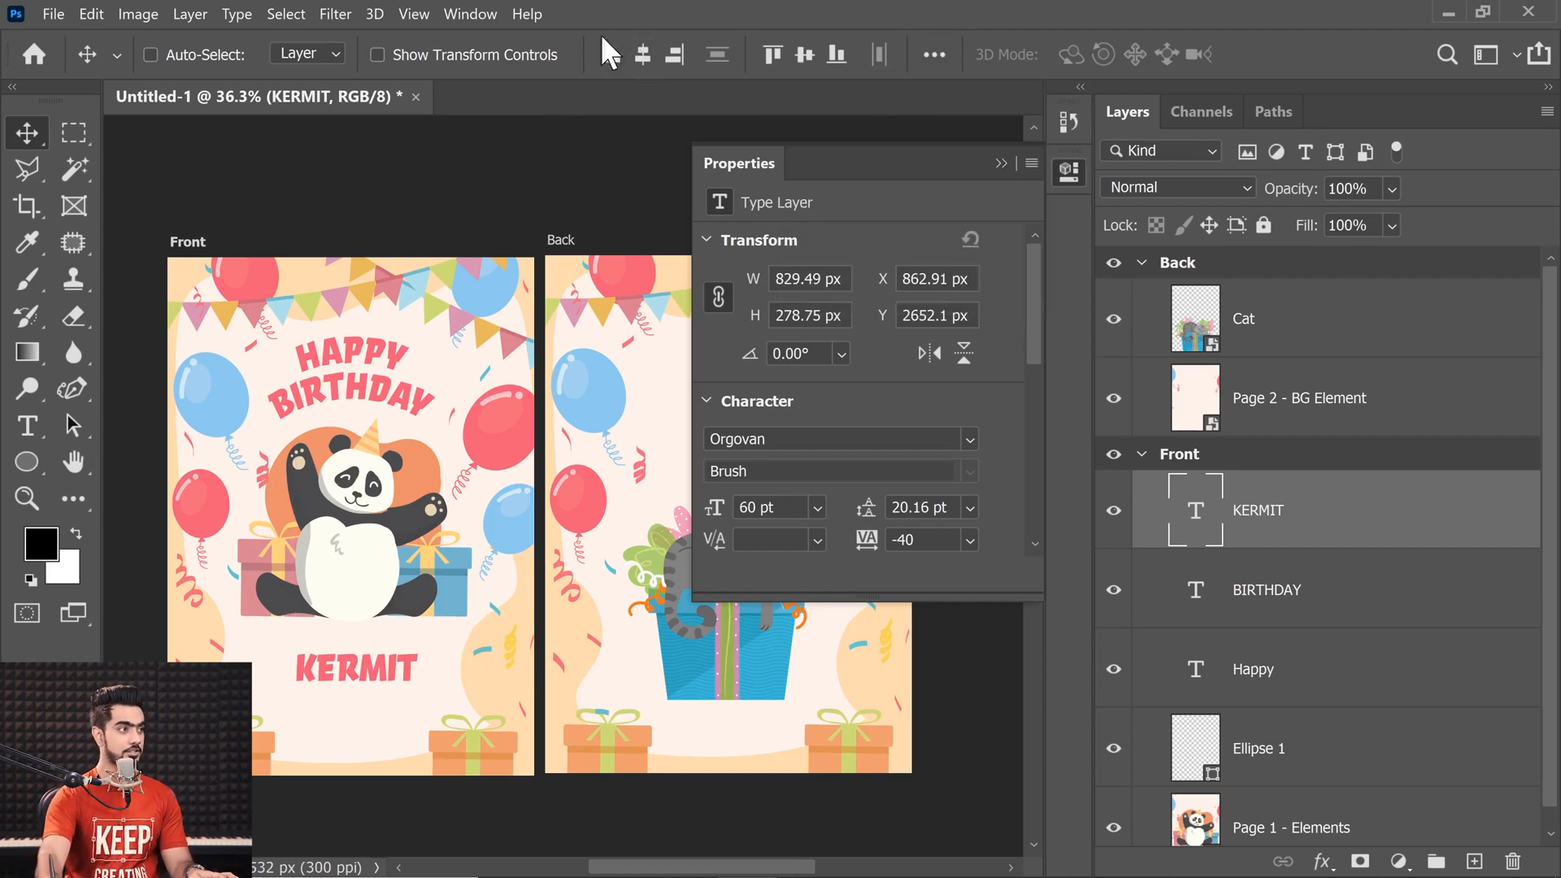
{"action": "left_click", "coordinate": [642, 55]}
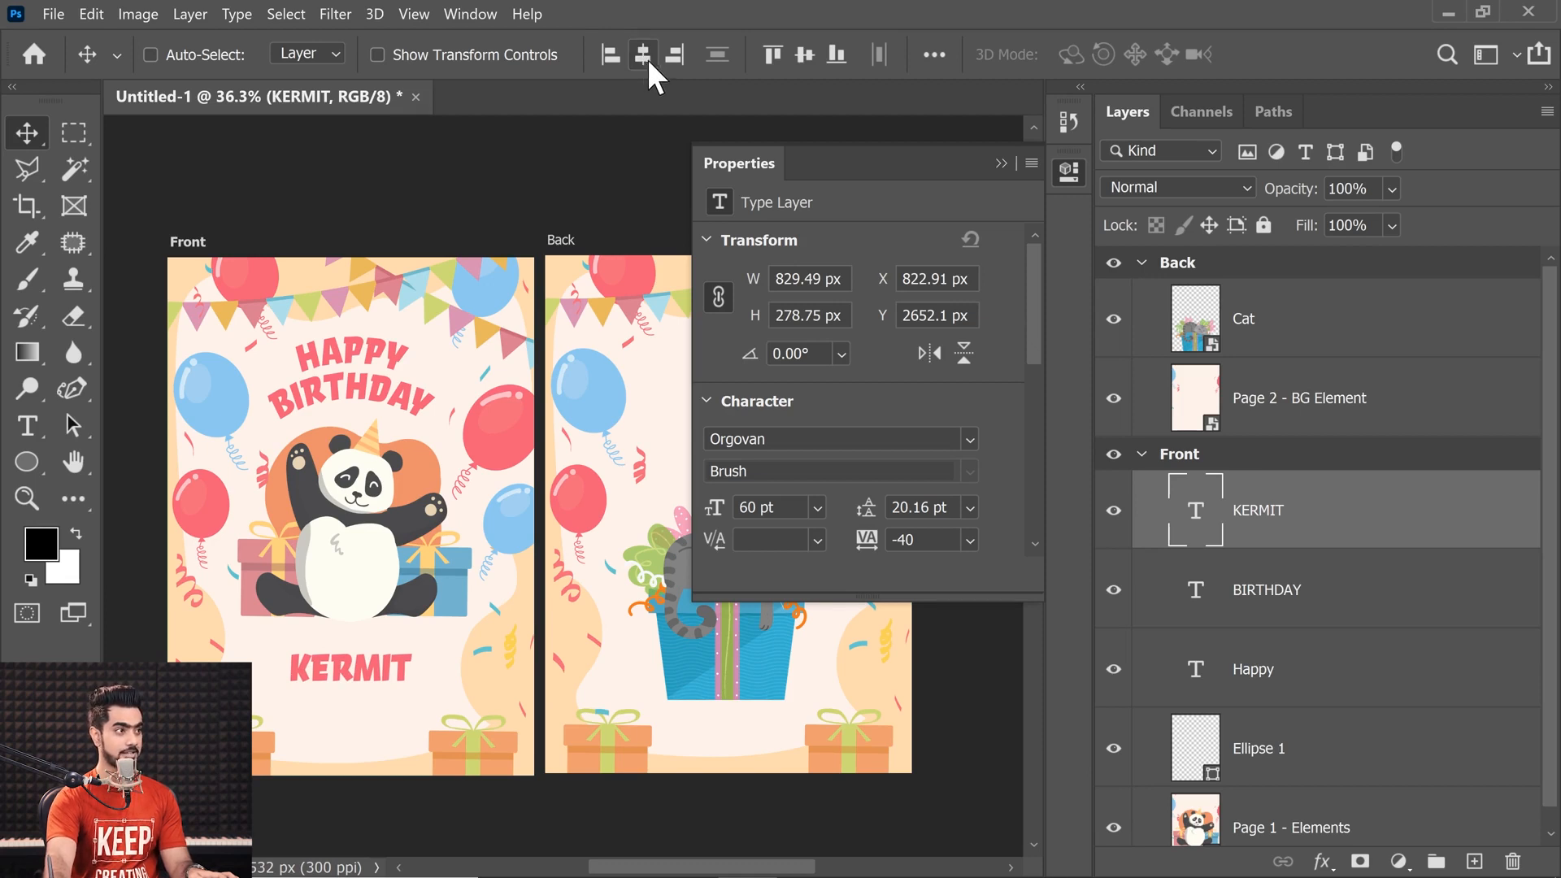
- Centre the name text vertically on the Front artboard and move it back down to just below the panda
{"action": "left_click", "coordinate": [802, 54]}
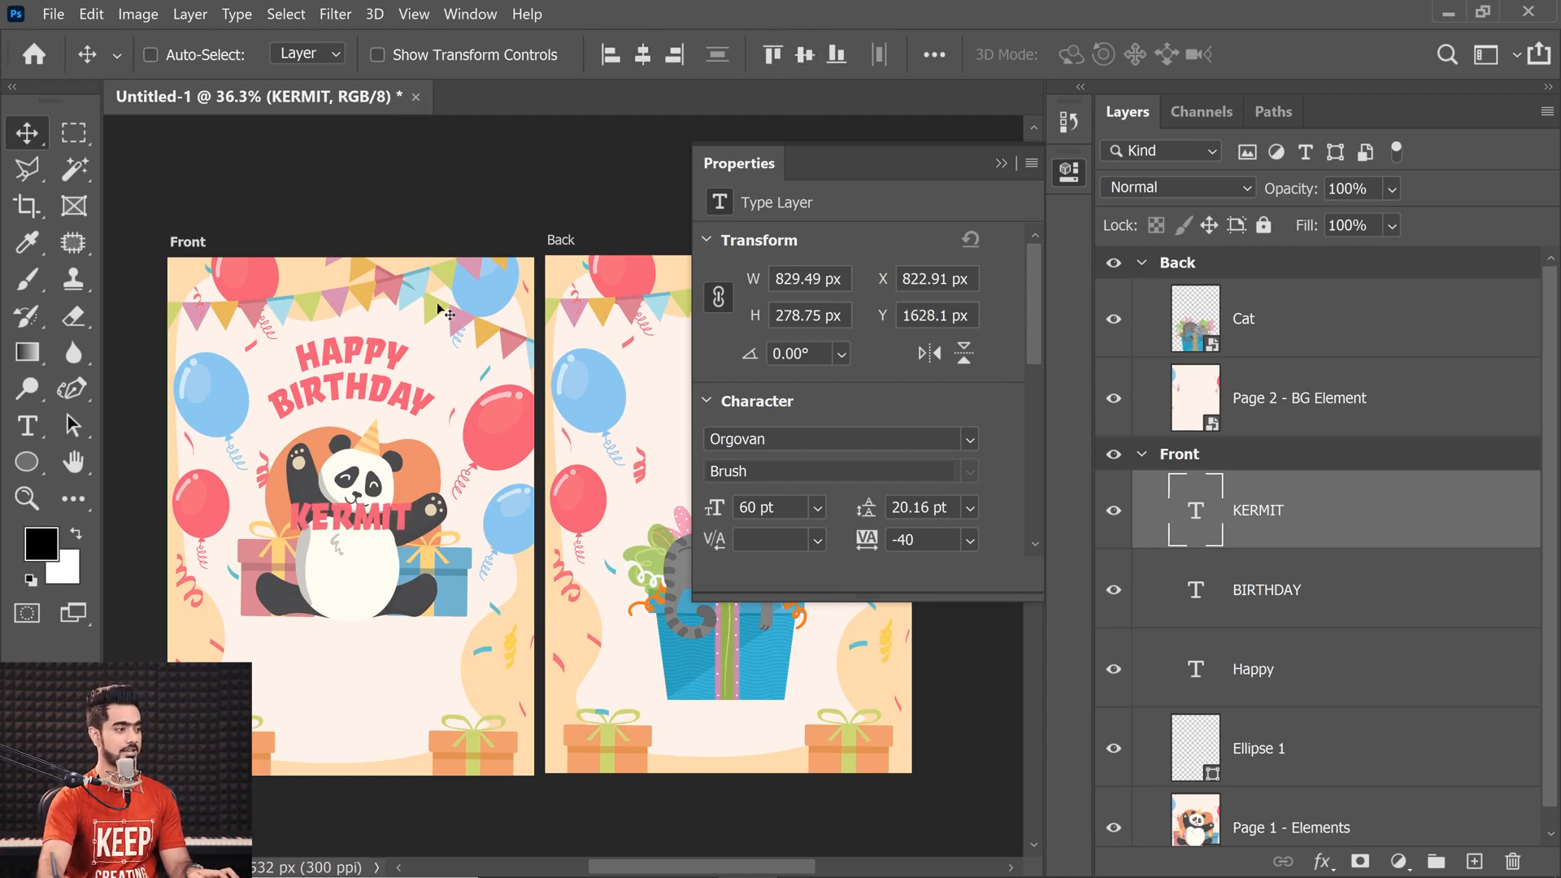
{"action": "left_click_drag", "start_coordinate": [382, 550], "coordinate": [408, 626]}
{"action": "left_click_drag", "start_coordinate": [274, 732], "coordinate": [271, 568]}
{"action": "left_click_drag", "start_coordinate": [355, 532], "coordinate": [298, 568]}
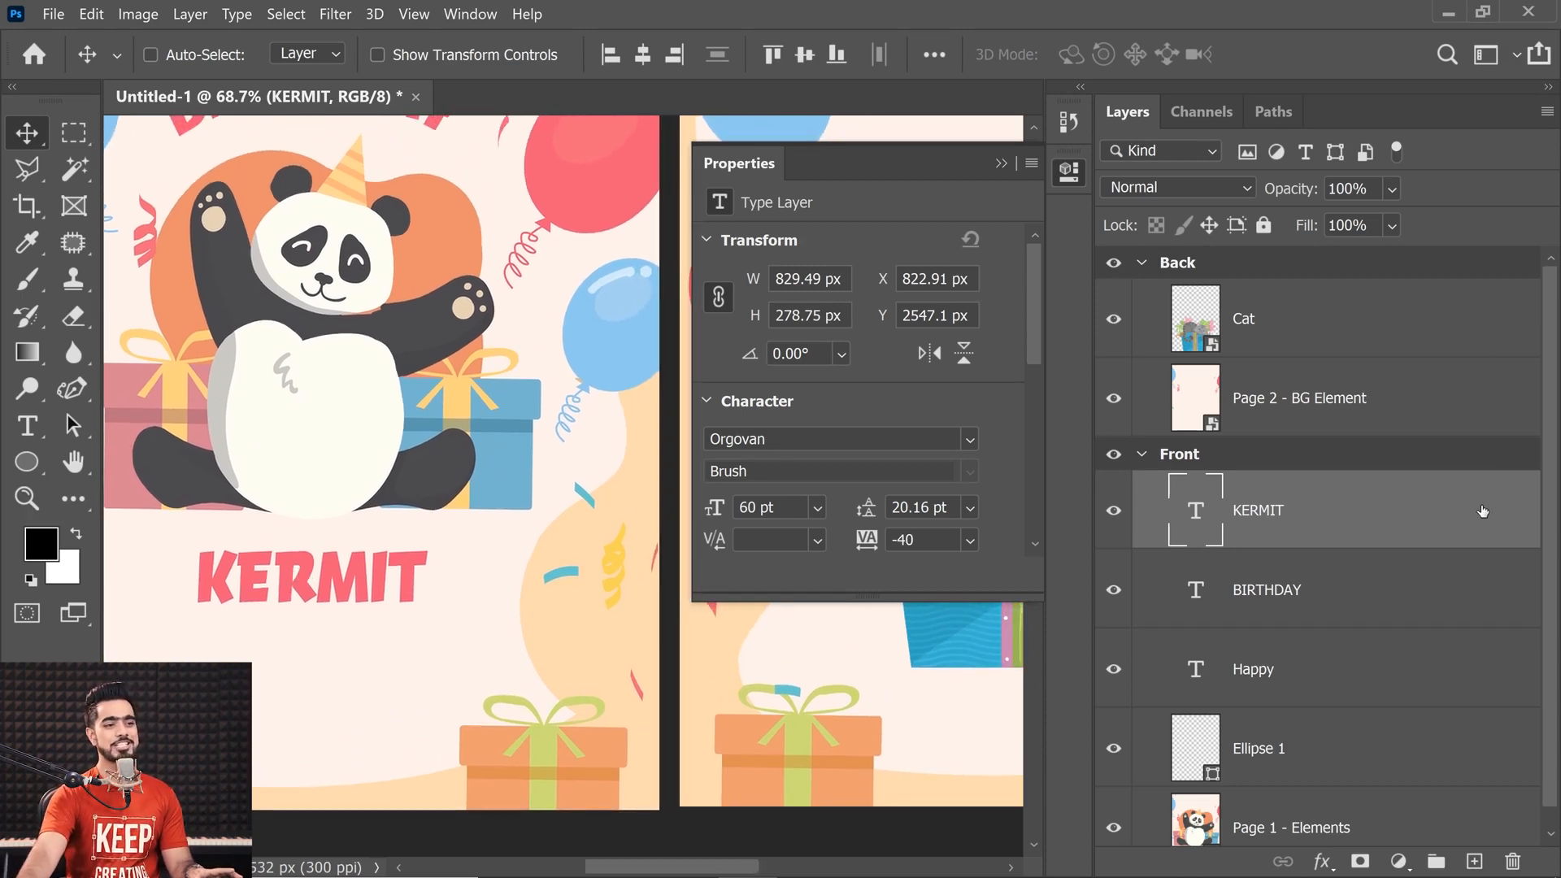
- Enable a Drop Shadow layer style on the name text and open its settings
{"action": "double_click", "coordinate": [1356, 532]}
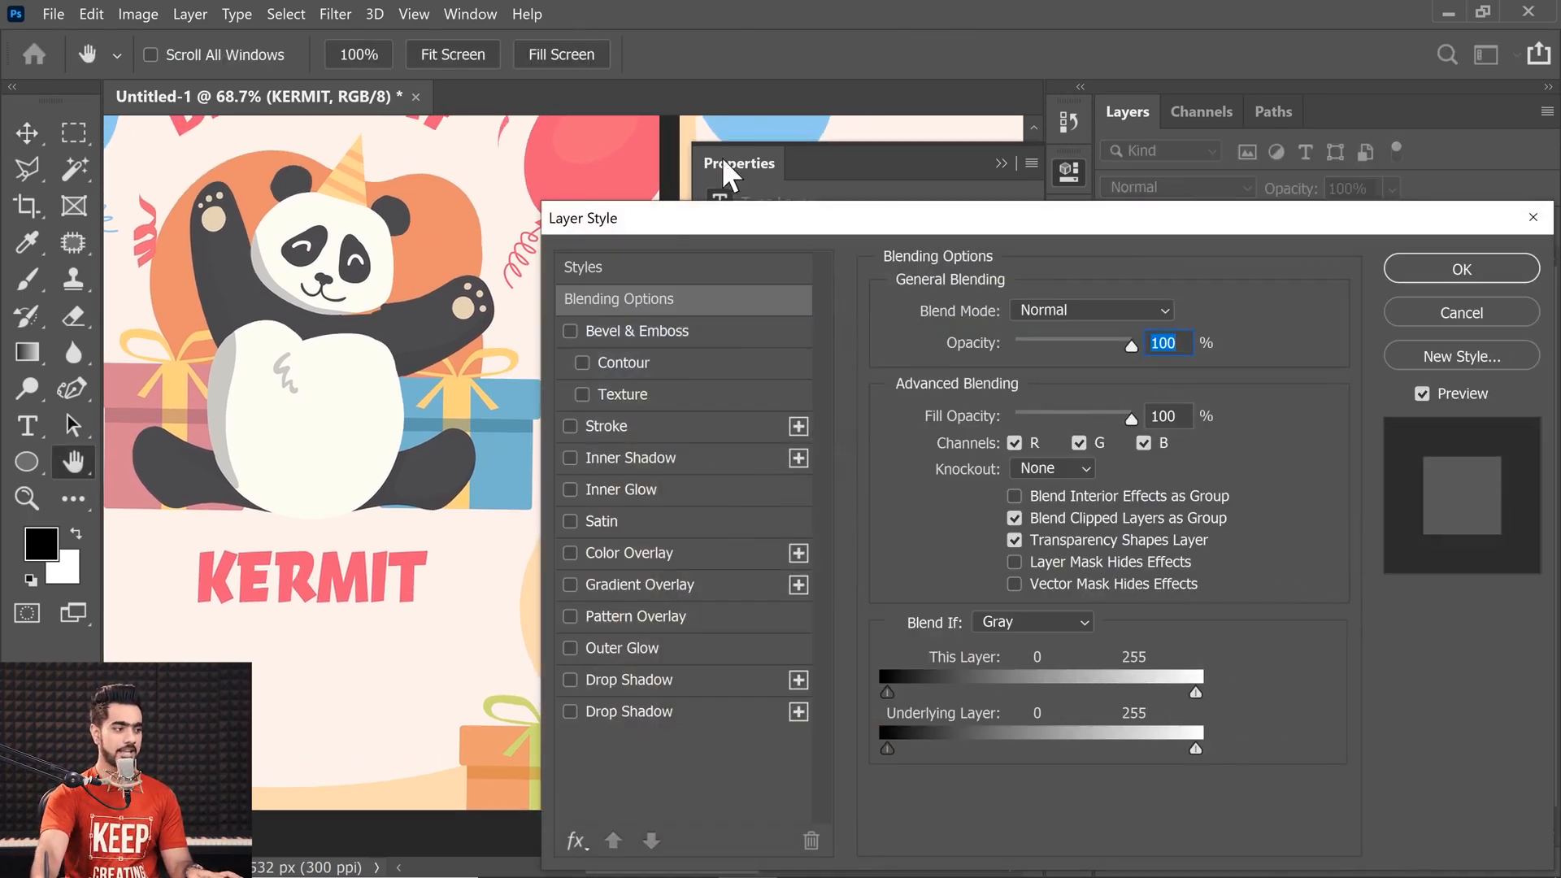
{"action": "left_click", "coordinate": [570, 680]}
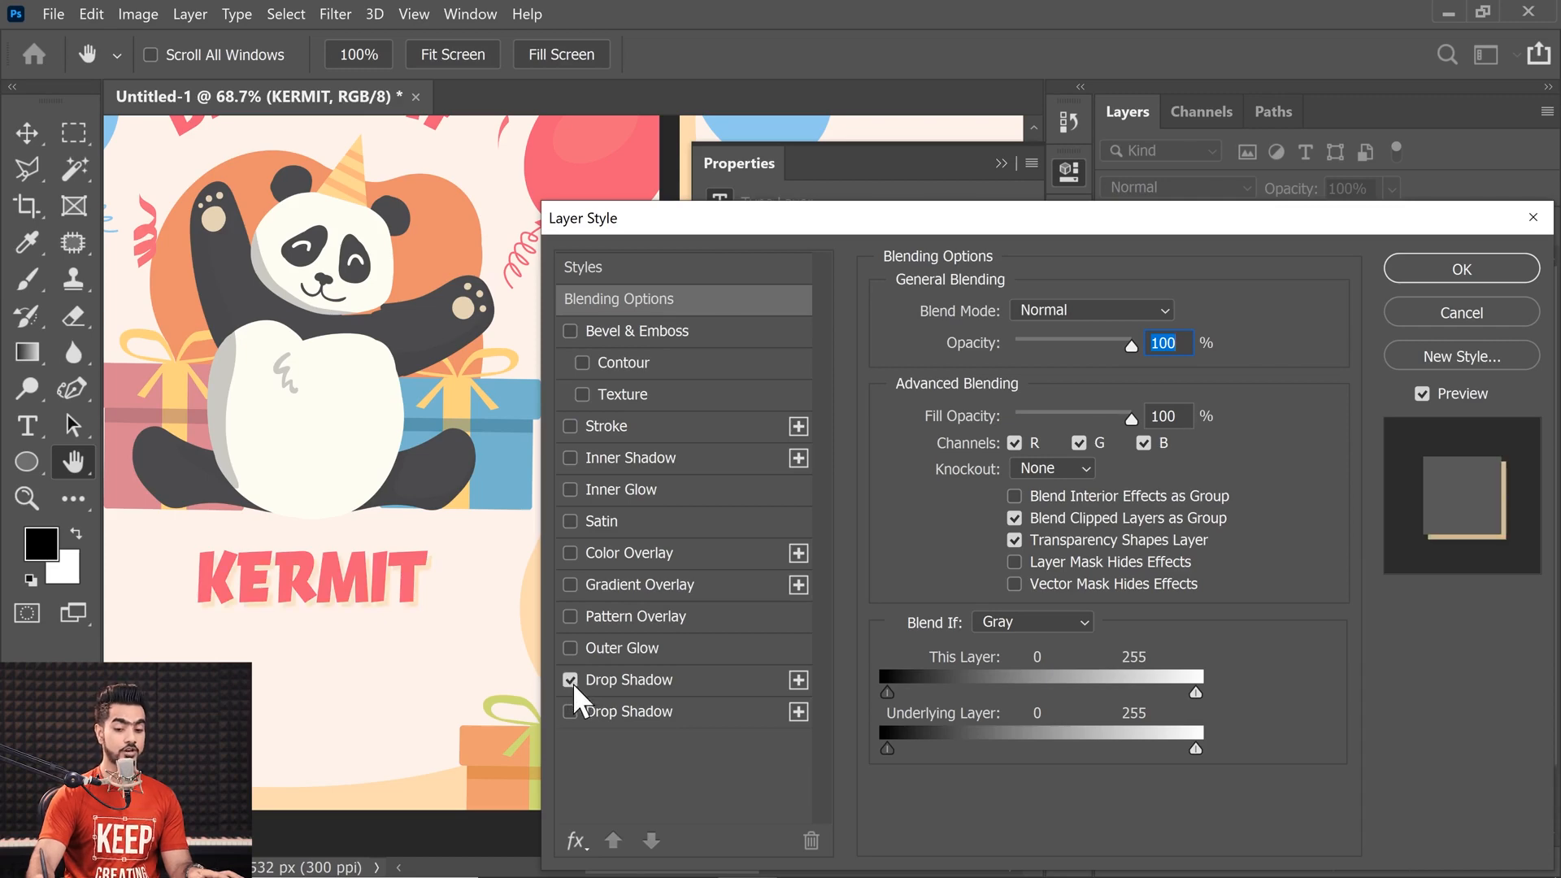
{"action": "mouse_move", "coordinate": [342, 605]}
{"action": "left_mouse_down"}
{"action": "mouse_move", "coordinate": [367, 606]}
{"action": "mouse_move", "coordinate": [348, 627]}
{"action": "mouse_move", "coordinate": [352, 606]}
{"action": "mouse_move", "coordinate": [312, 613]}
{"action": "left_mouse_up"}
{"action": "left_click", "coordinate": [640, 674]}
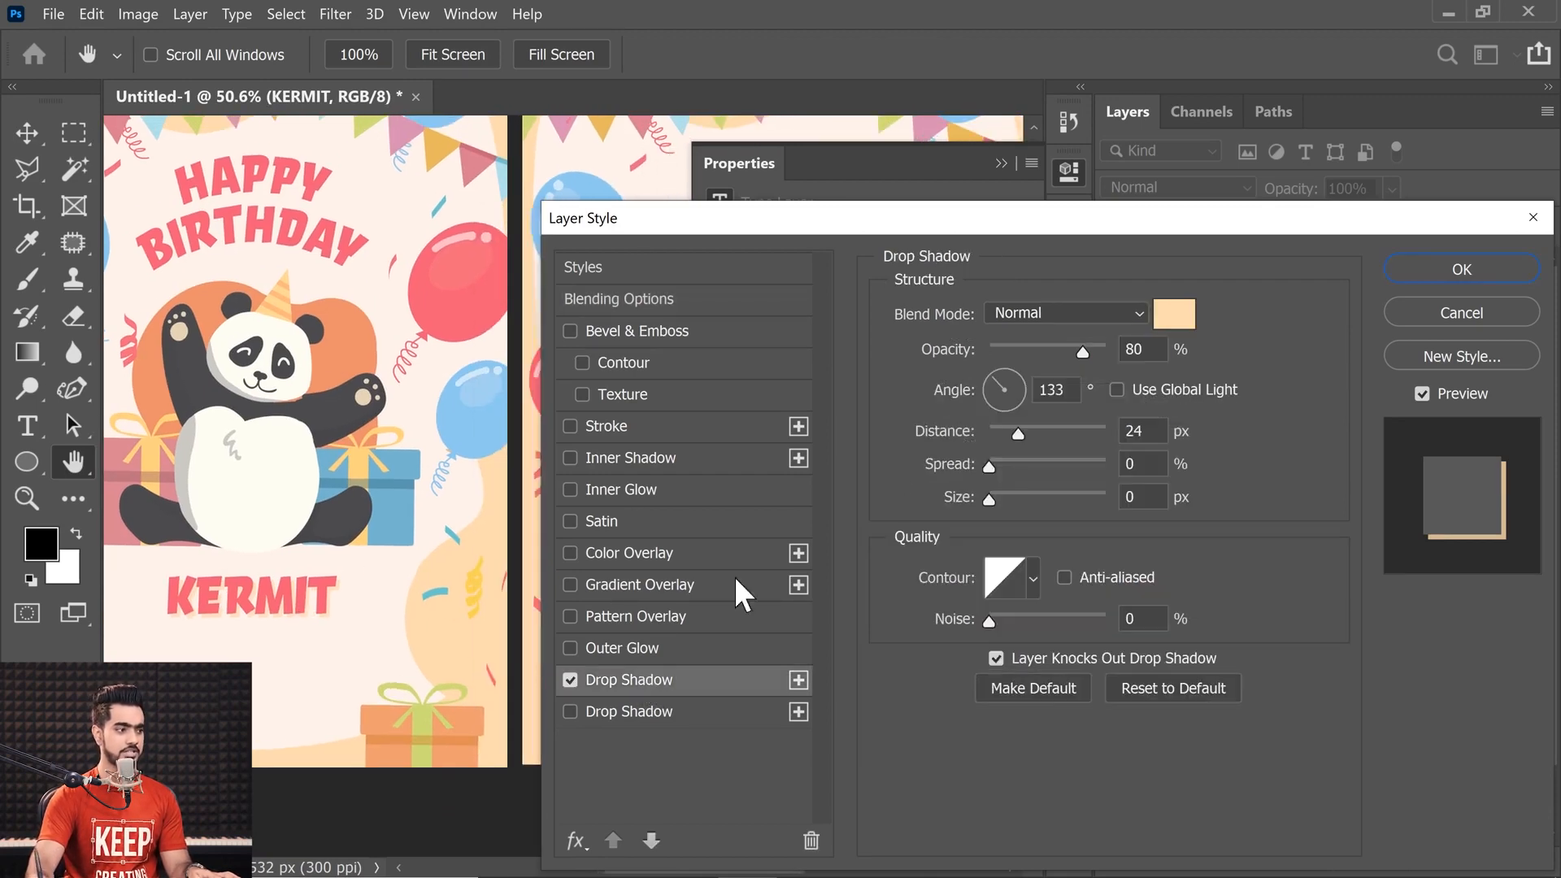
- Set the drop shadow's colour to black (000000), its blend mode to Multiply and its size to 73 px
{"action": "left_click", "coordinate": [1179, 312]}
{"action": "left_click_drag", "start_coordinate": [738, 418], "coordinate": [498, 500]}
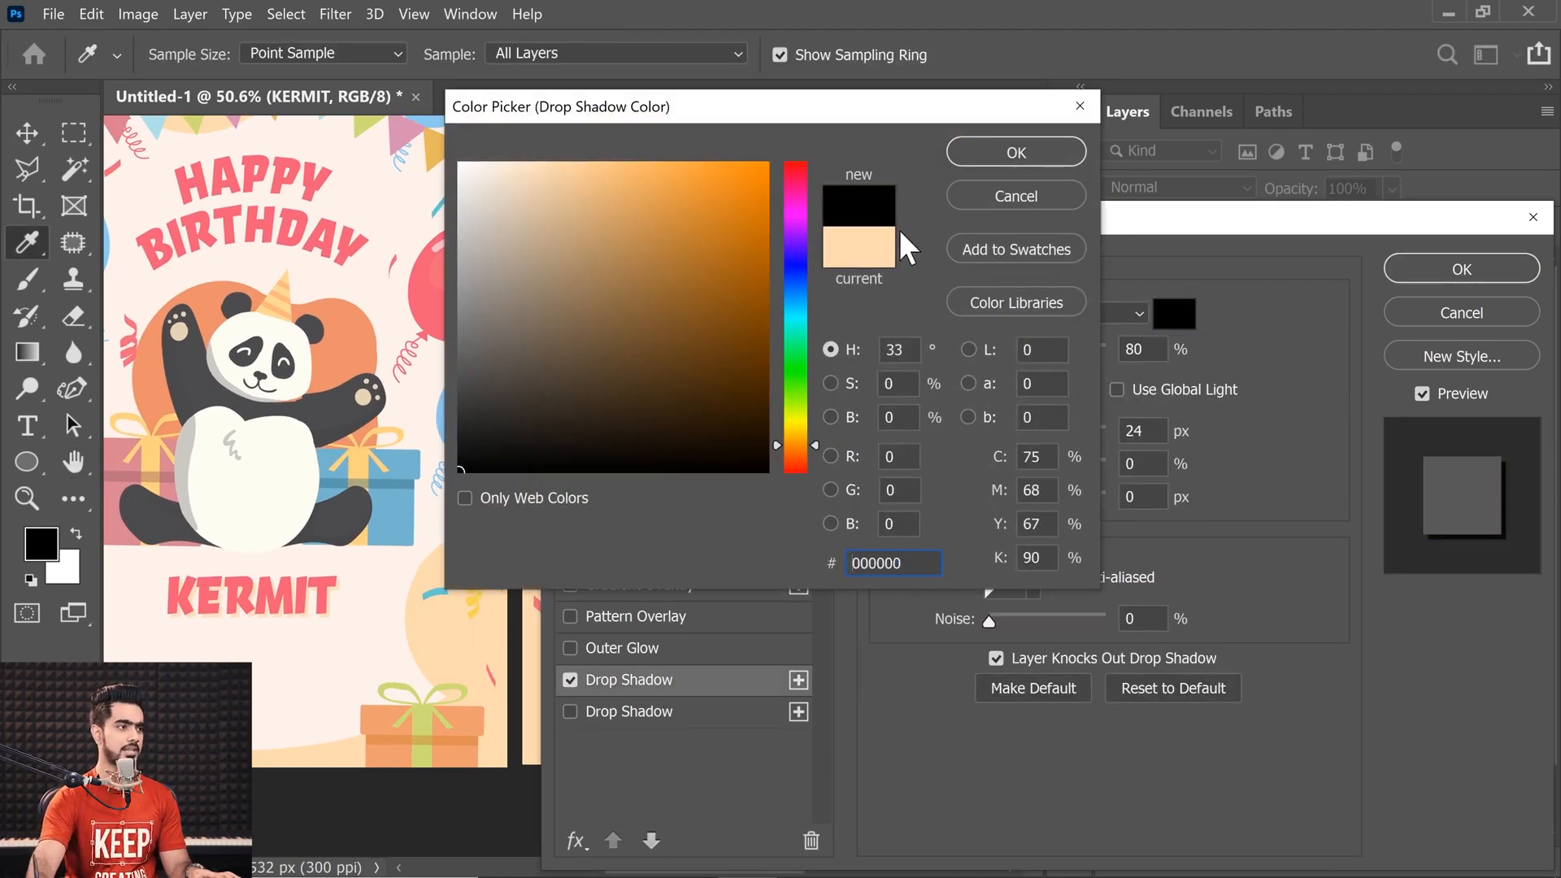
{"action": "left_click", "coordinate": [1016, 153]}
{"action": "left_click", "coordinate": [1022, 312]}
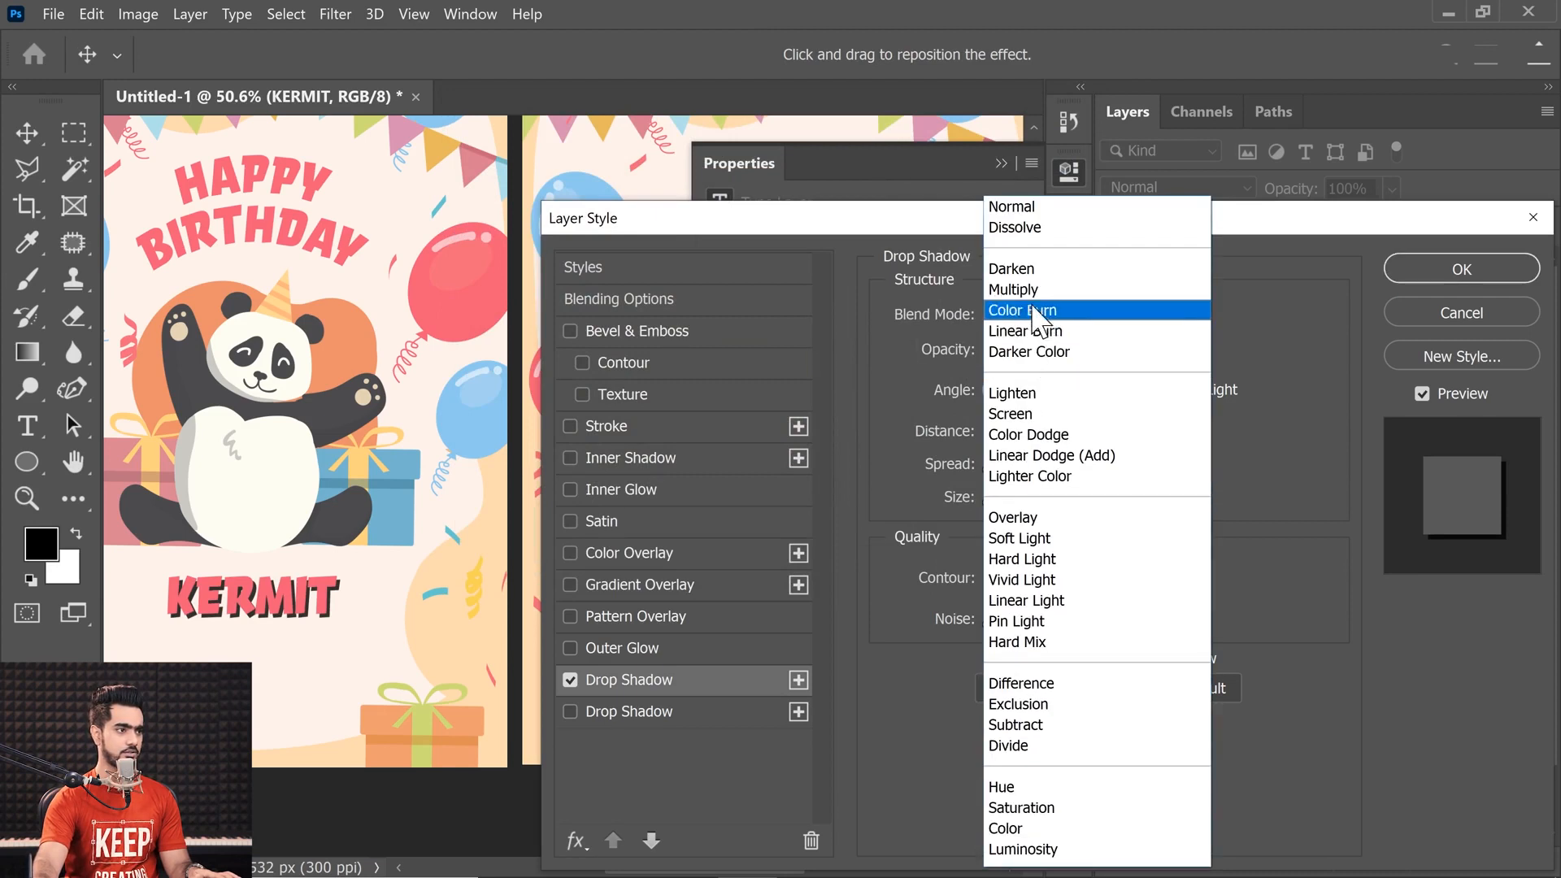
{"action": "left_click", "coordinate": [1034, 283]}
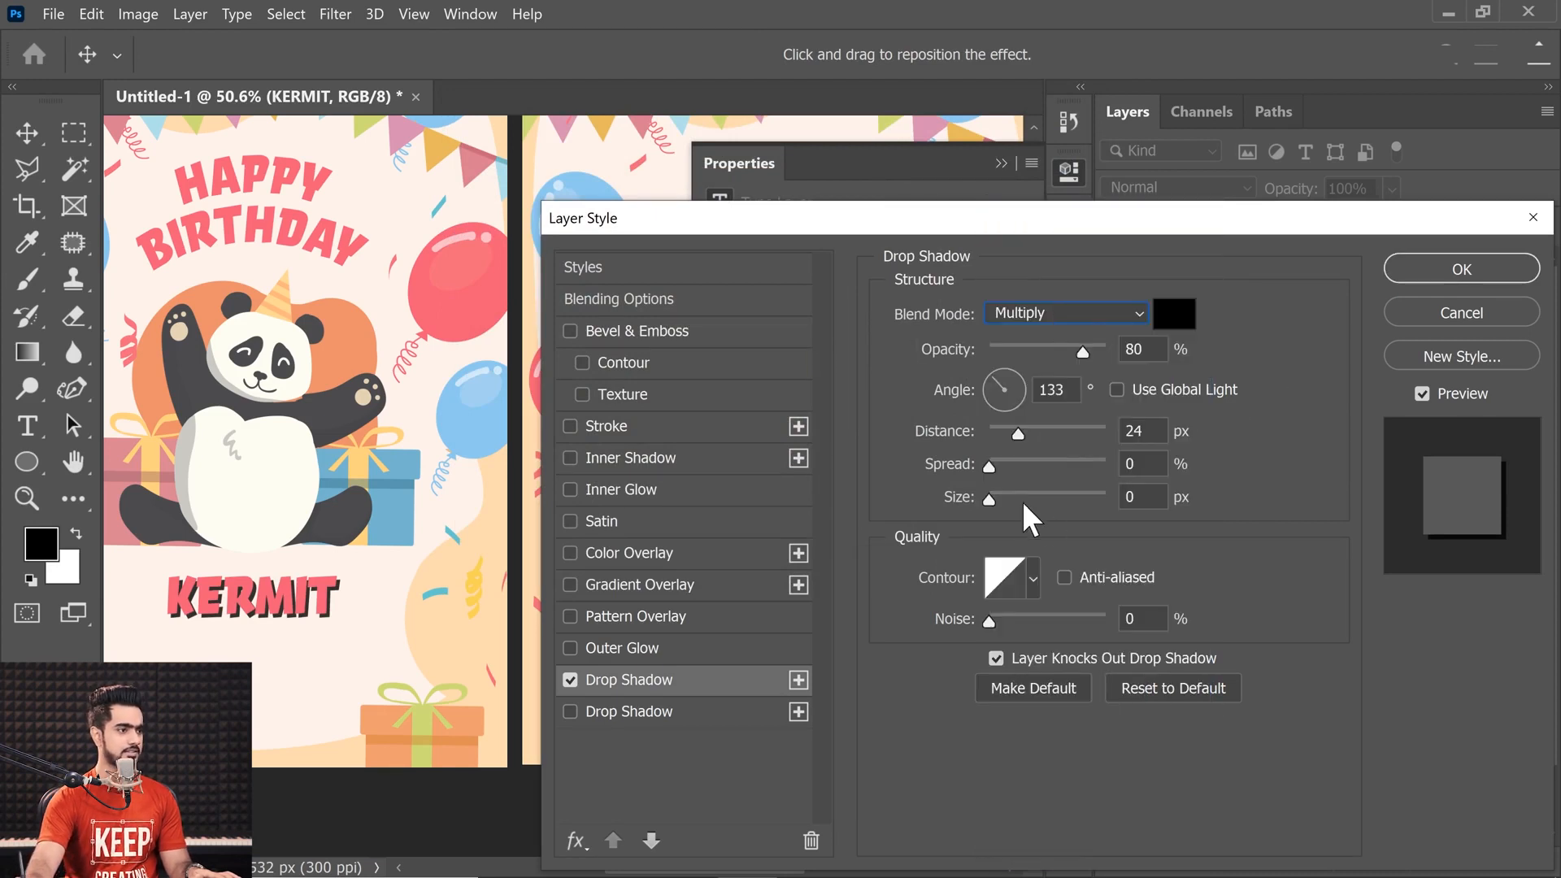
{"action": "left_click_drag", "start_coordinate": [1022, 501], "coordinate": [1029, 494]}
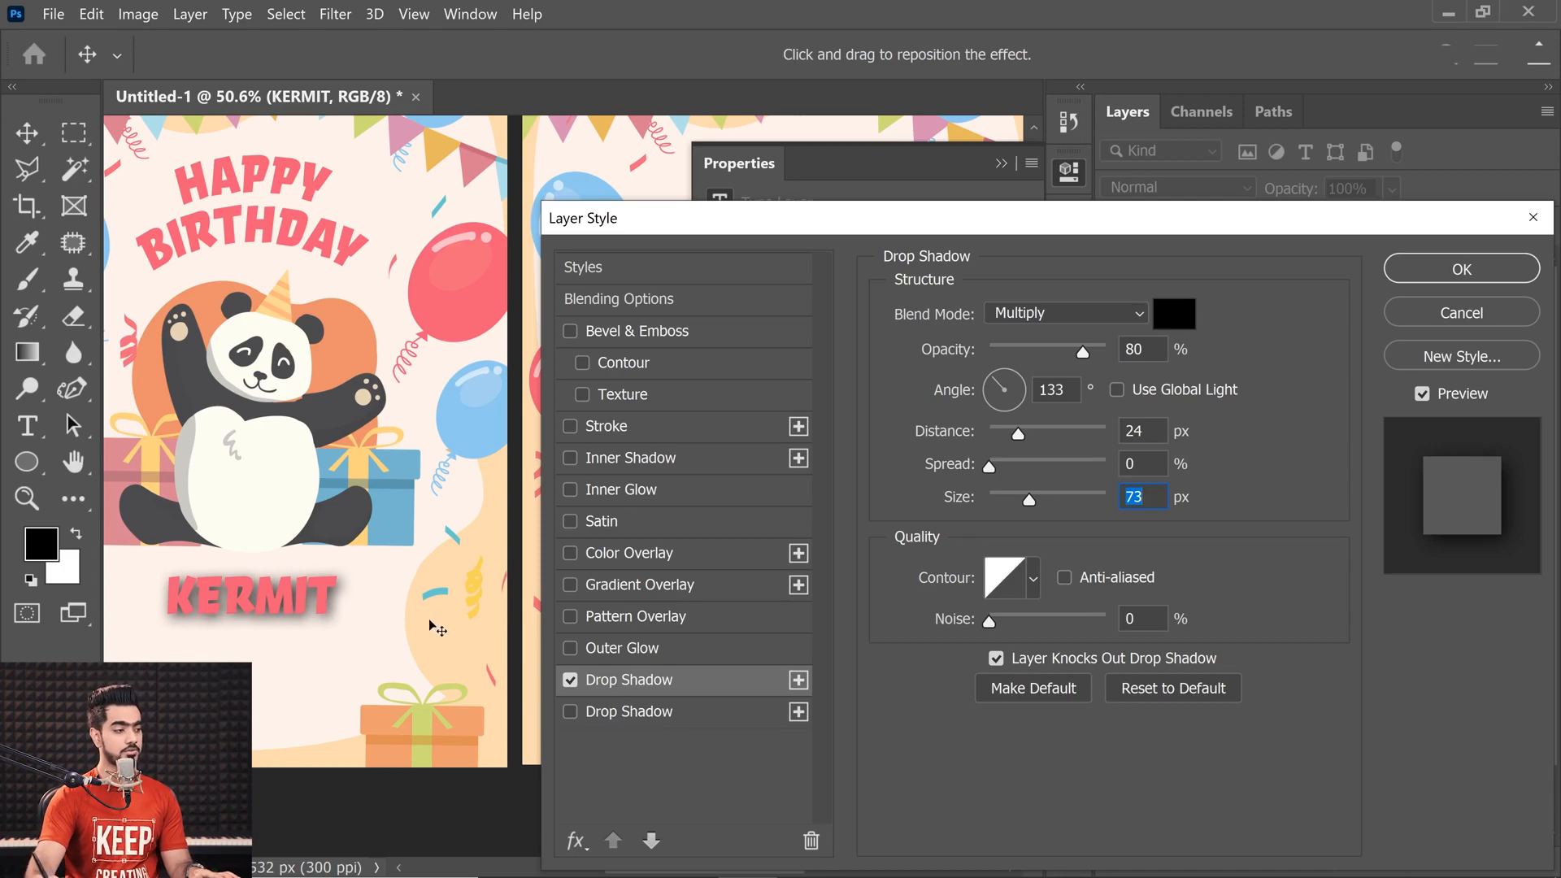
- Recolour the drop shadow with the peach fedbb0 sampled from the Front artboard's background shape
{"action": "left_click_drag", "start_coordinate": [447, 636], "coordinate": [505, 630]}
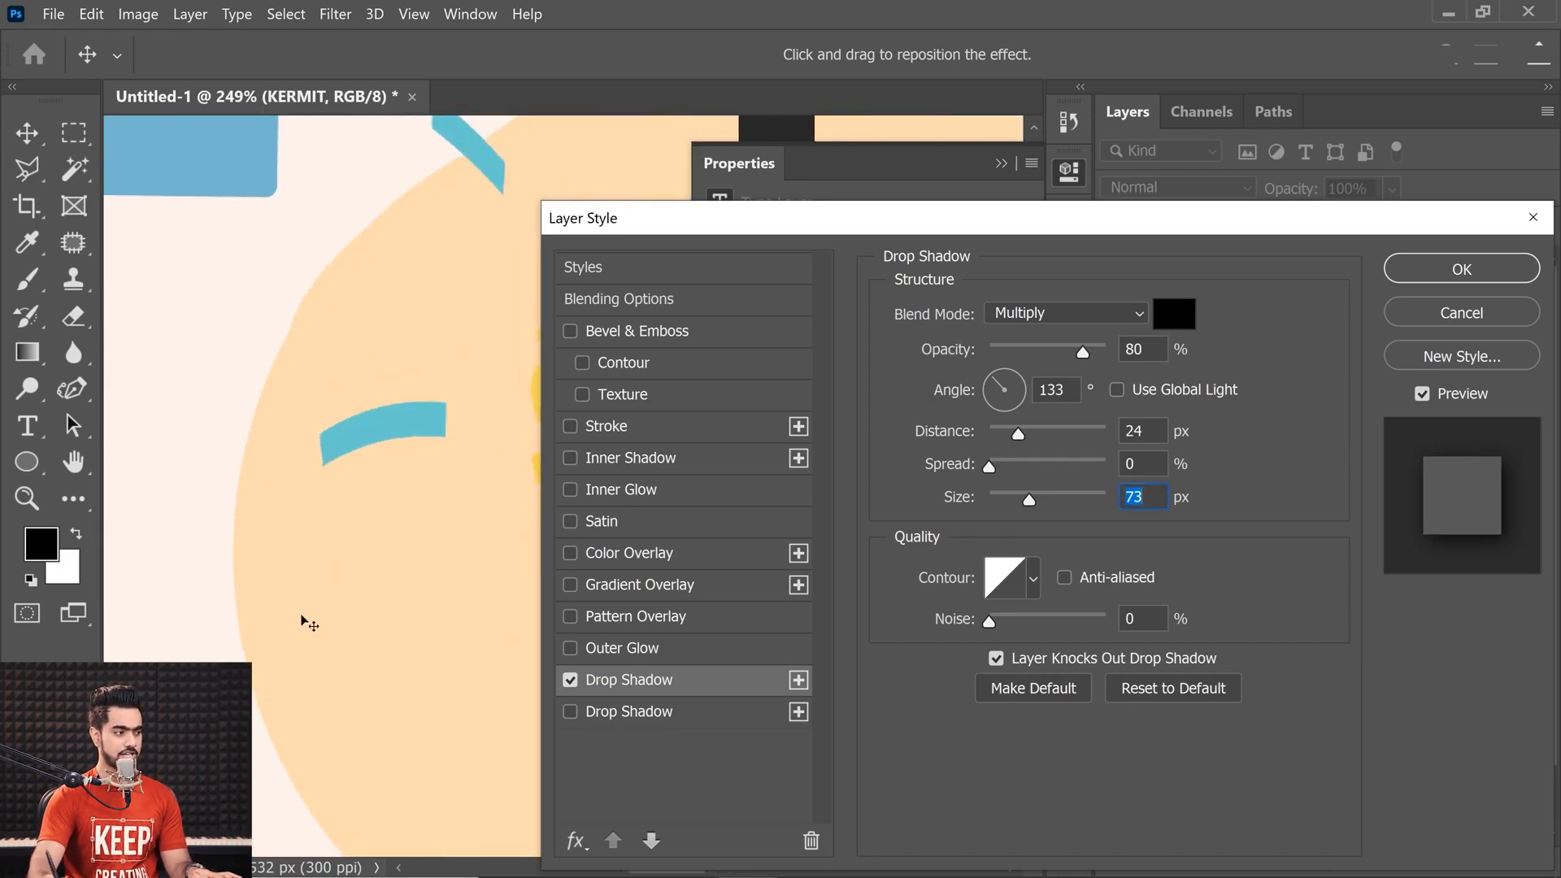
{"action": "mouse_move", "coordinate": [351, 561]}
{"action": "left_mouse_down"}
{"action": "mouse_move", "coordinate": [320, 575]}
{"action": "mouse_move", "coordinate": [342, 555]}
{"action": "mouse_move", "coordinate": [363, 579]}
{"action": "left_mouse_up"}
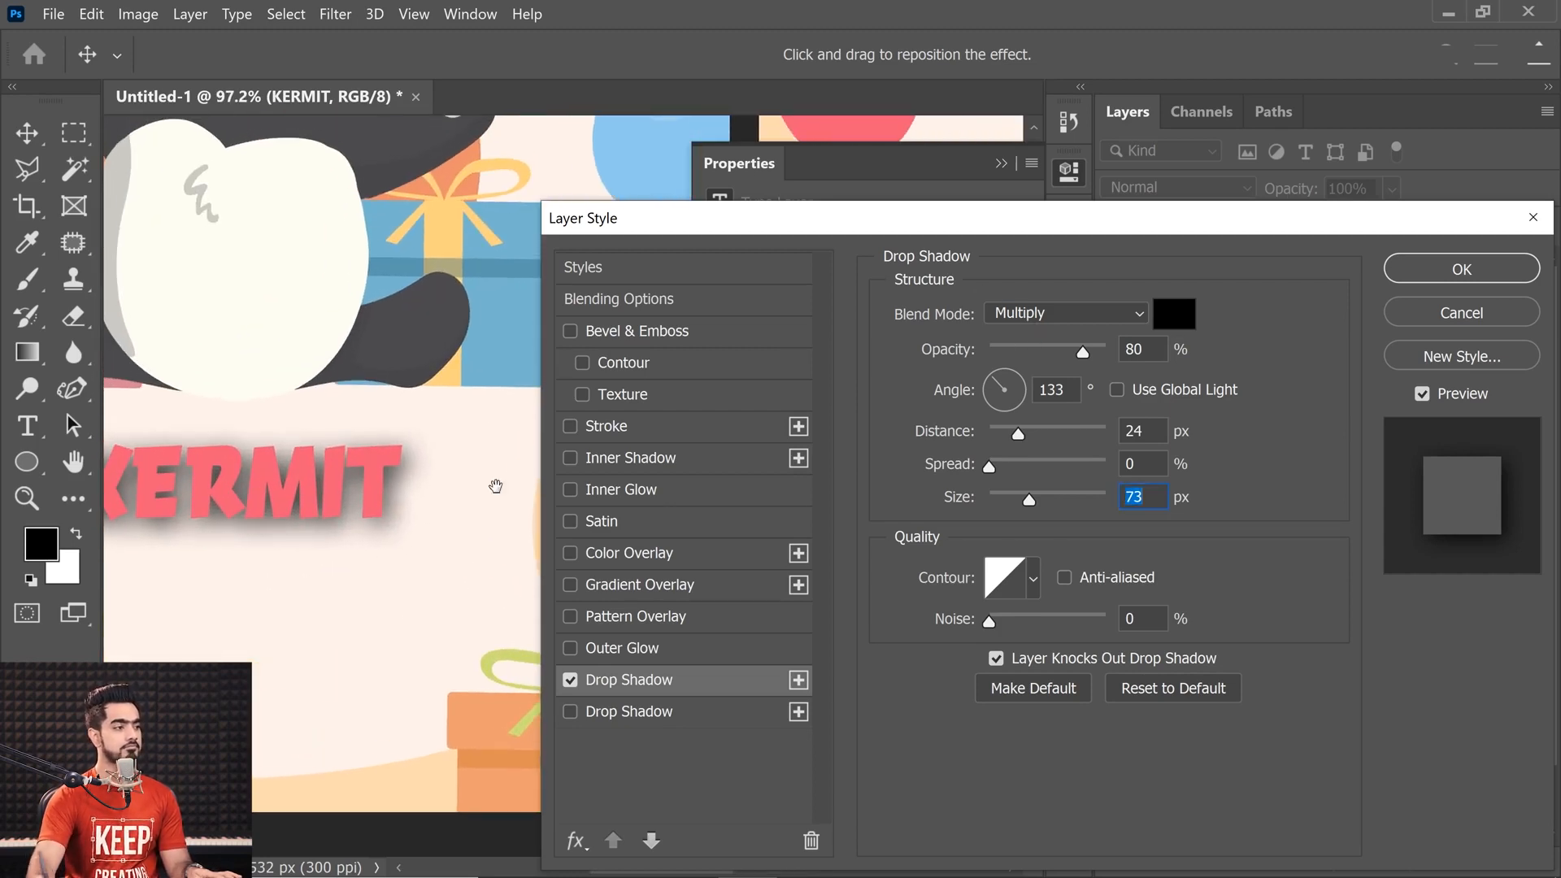
{"action": "left_click_drag", "start_coordinate": [429, 527], "coordinate": [149, 569]}
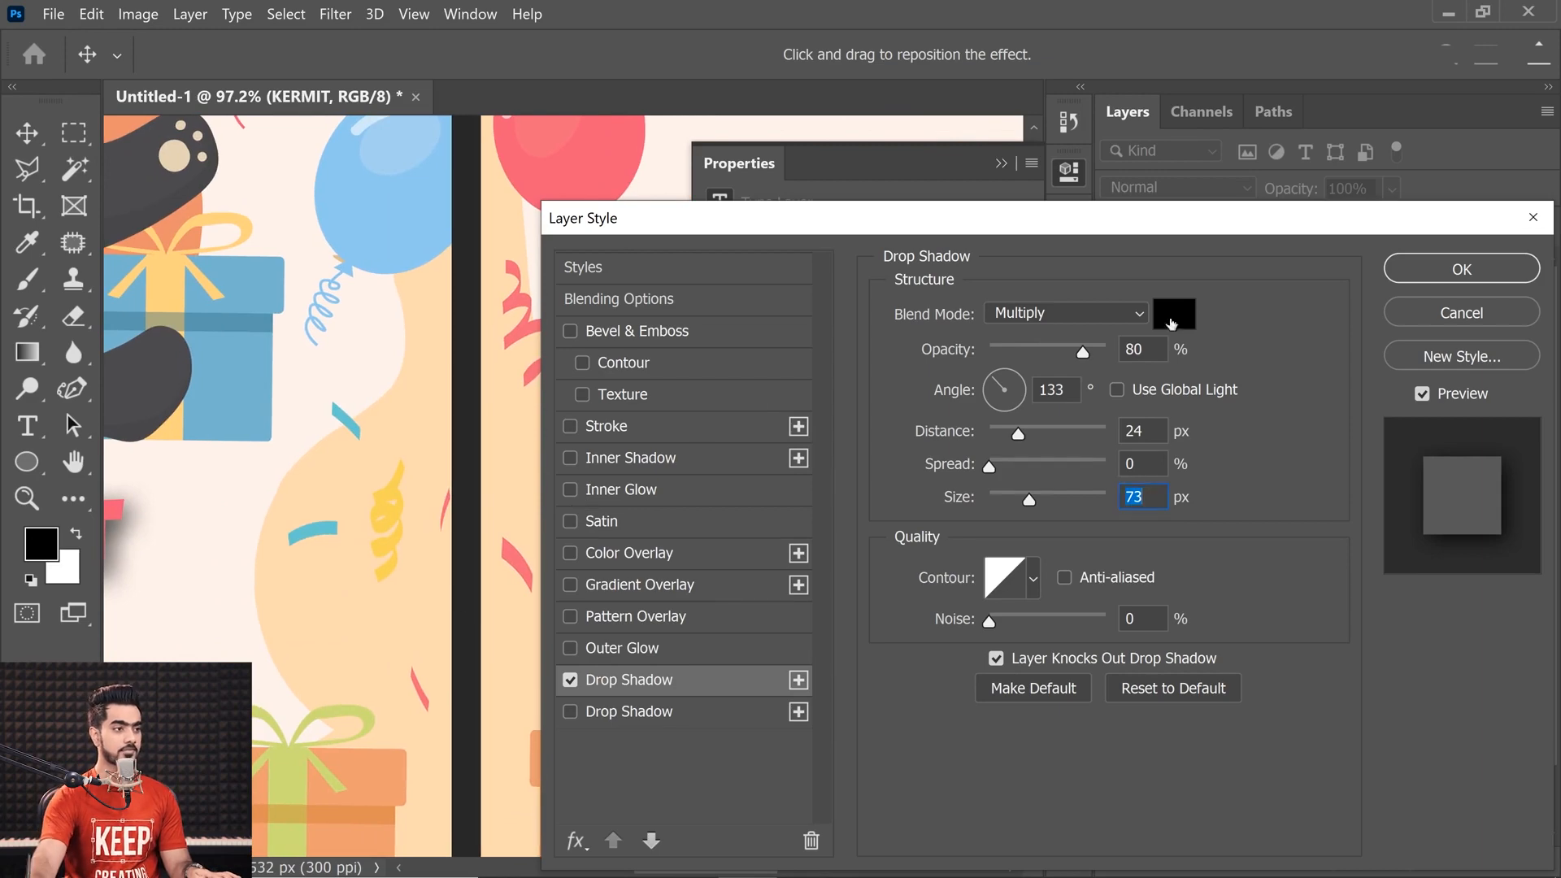
{"action": "left_click", "coordinate": [1176, 315]}
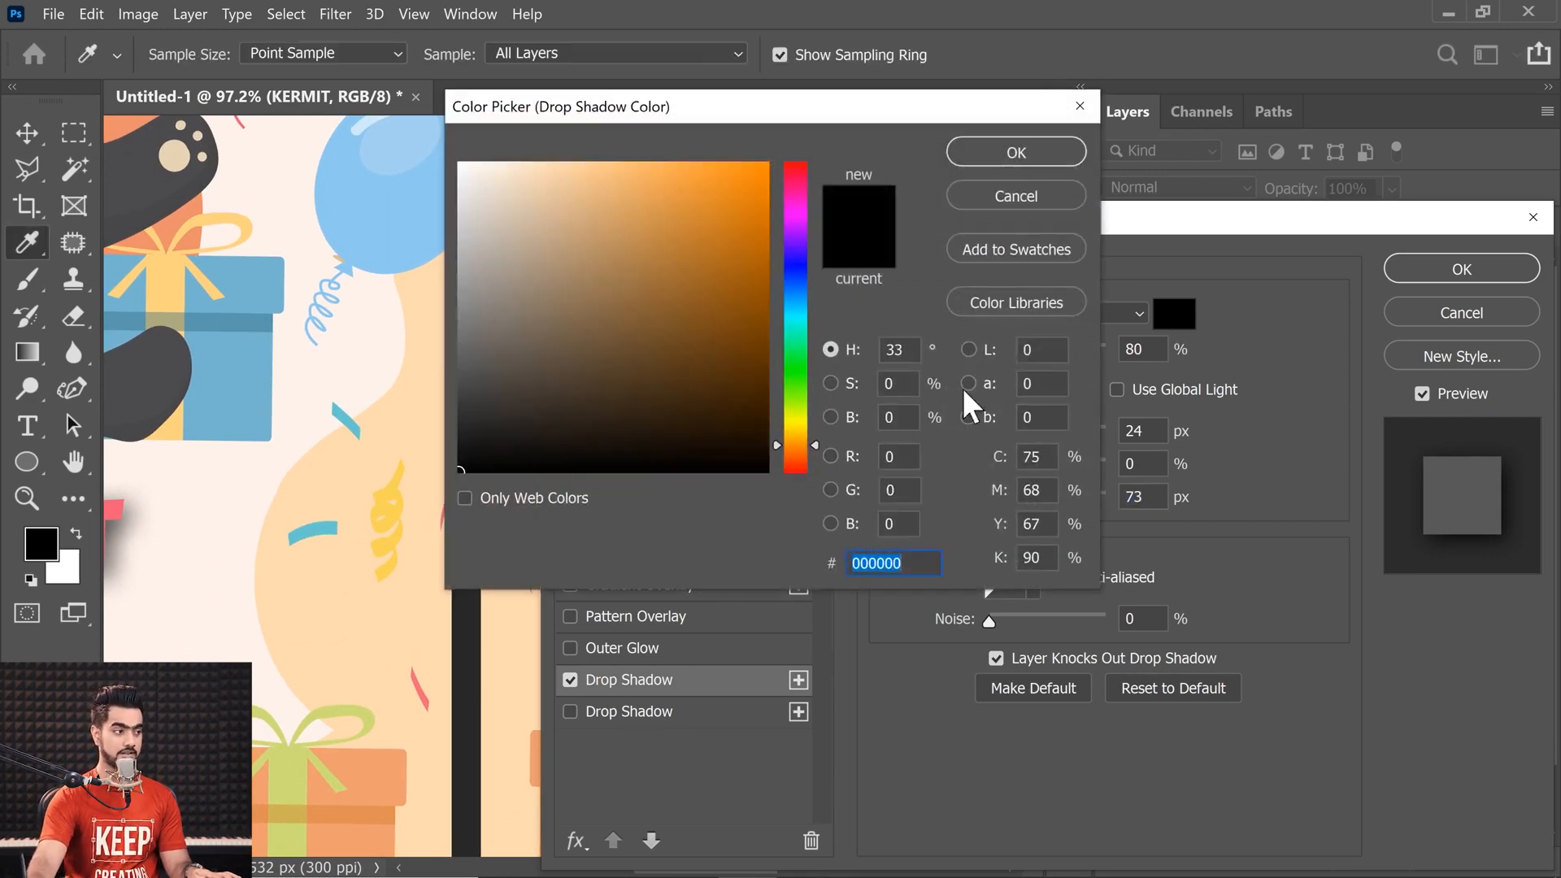
{"action": "left_click", "coordinate": [394, 644]}
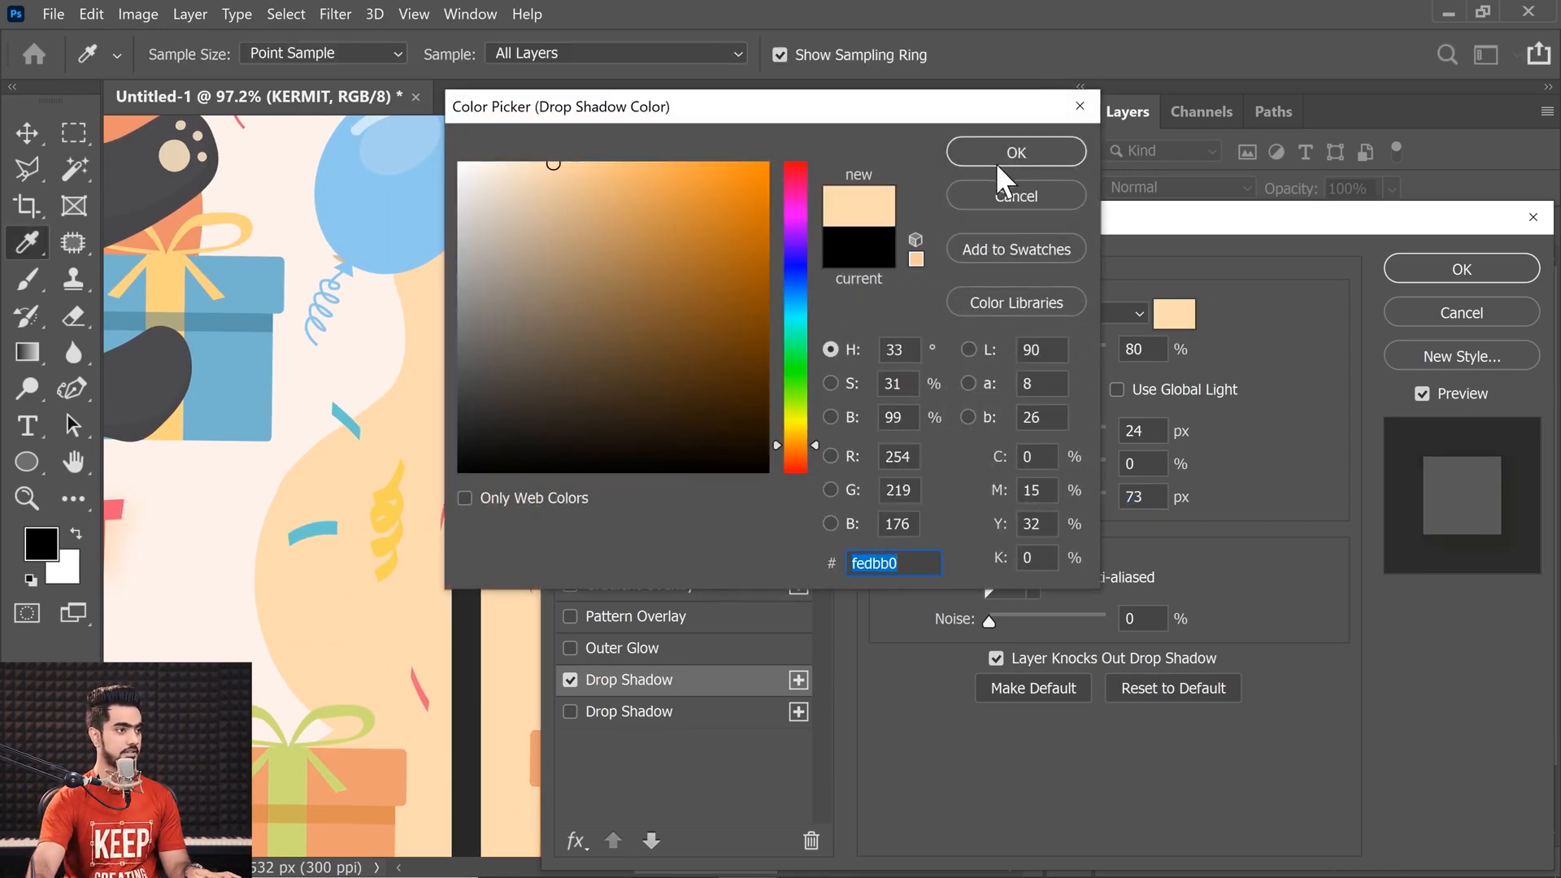
{"action": "left_click", "coordinate": [1016, 152]}
- Reduce the drop shadow's size to 0 px for a hard edge behind the name text
{"action": "scroll", "coordinate": [423, 528], "scroll_direction": "down", "scroll_amount": 5}
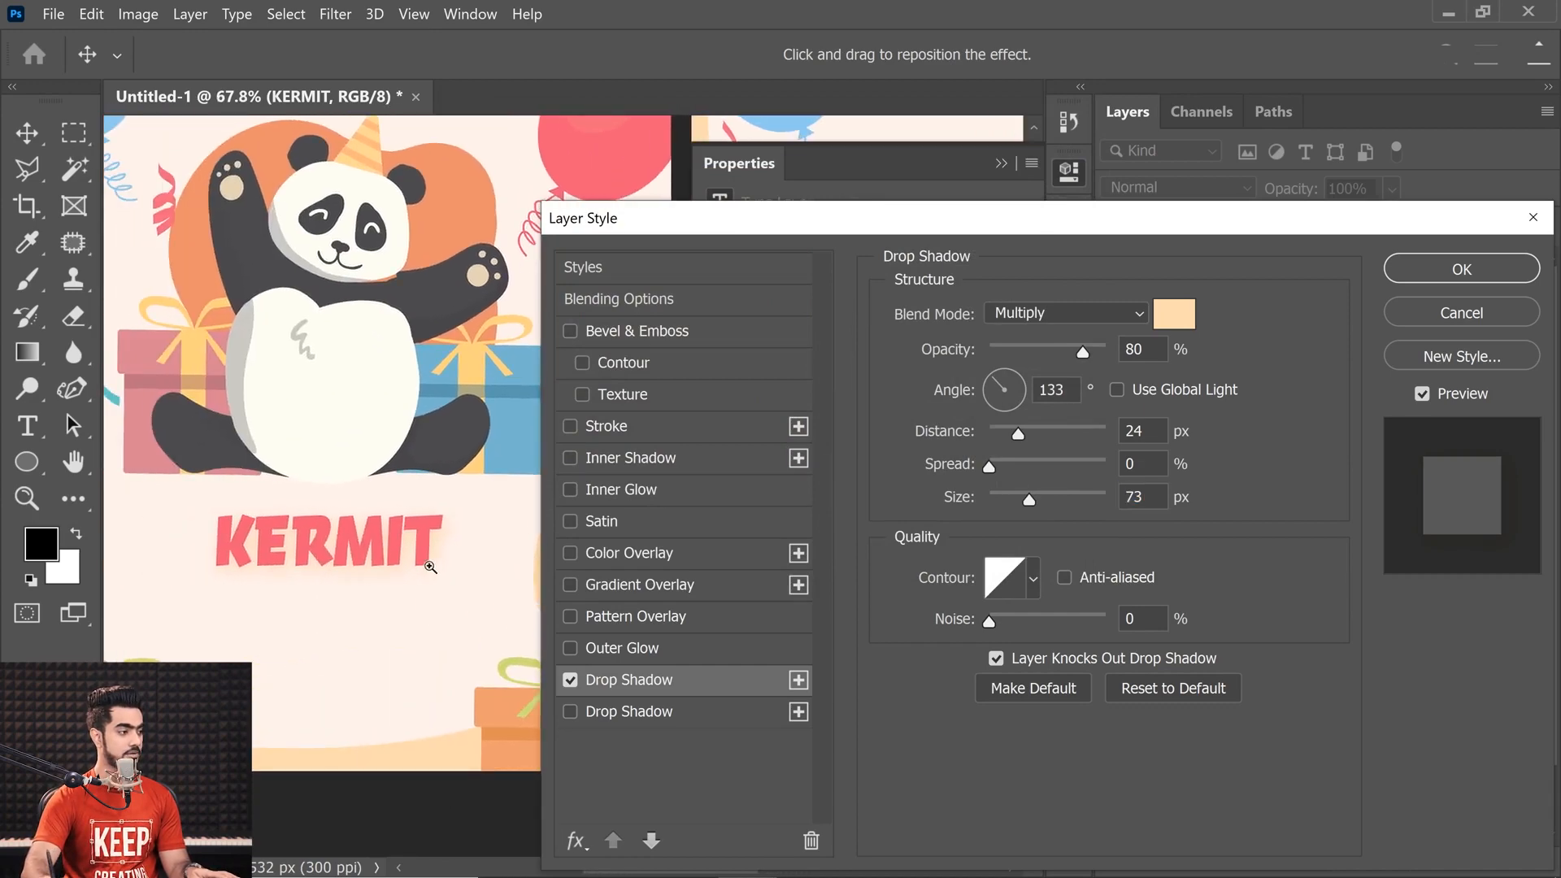
{"action": "scroll", "coordinate": [430, 566], "scroll_direction": "down", "scroll_amount": 2}
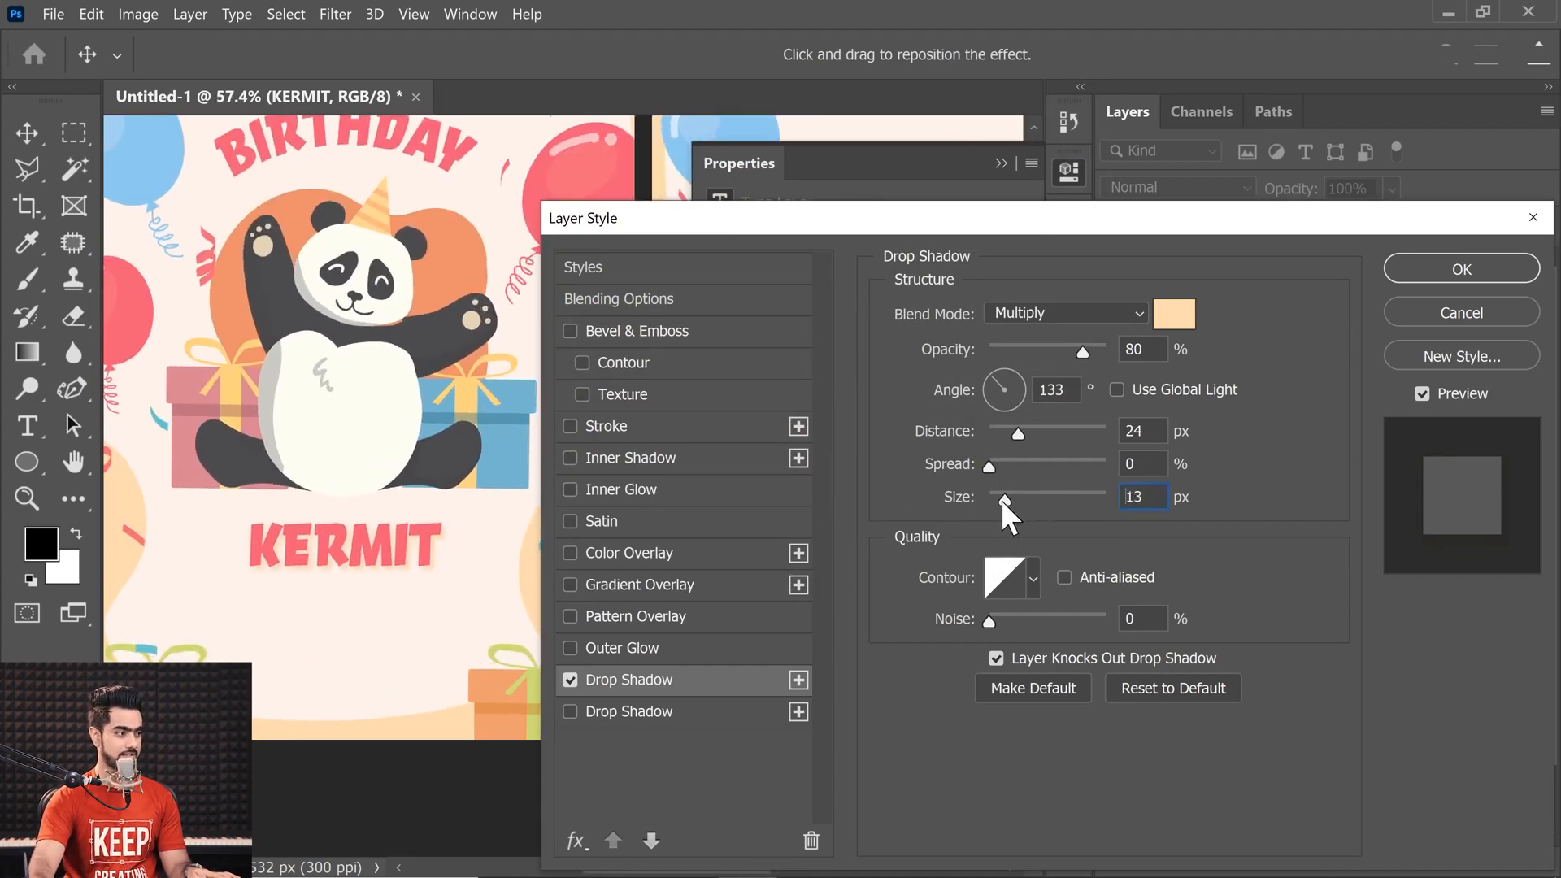
{"action": "scroll", "coordinate": [447, 607], "scroll_direction": "up", "scroll_amount": 2}
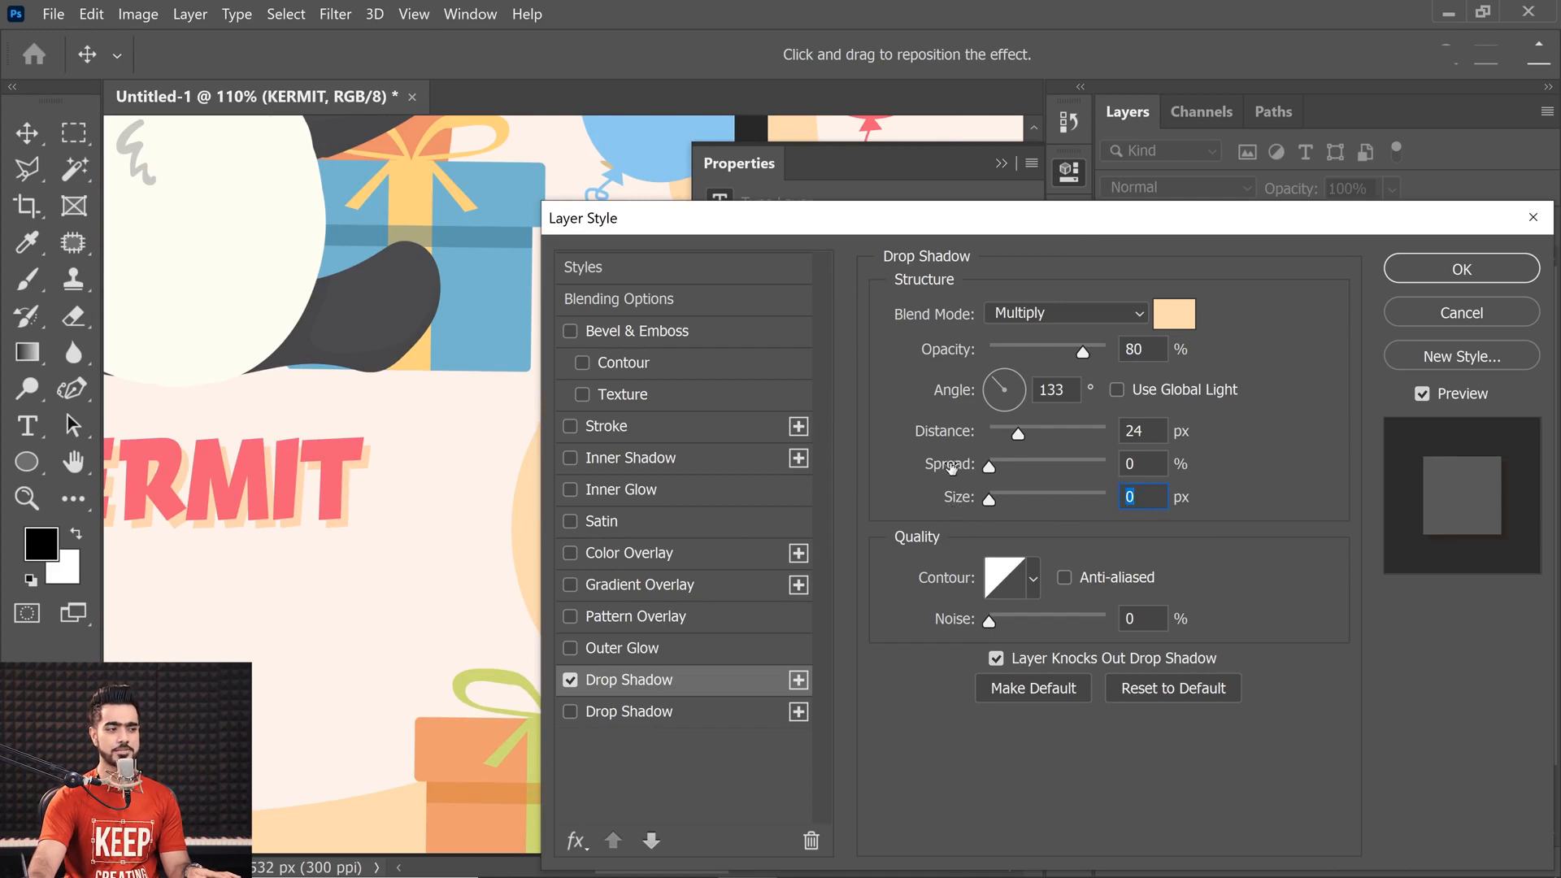
{"action": "left_click_drag", "start_coordinate": [993, 496], "coordinate": [1057, 456]}
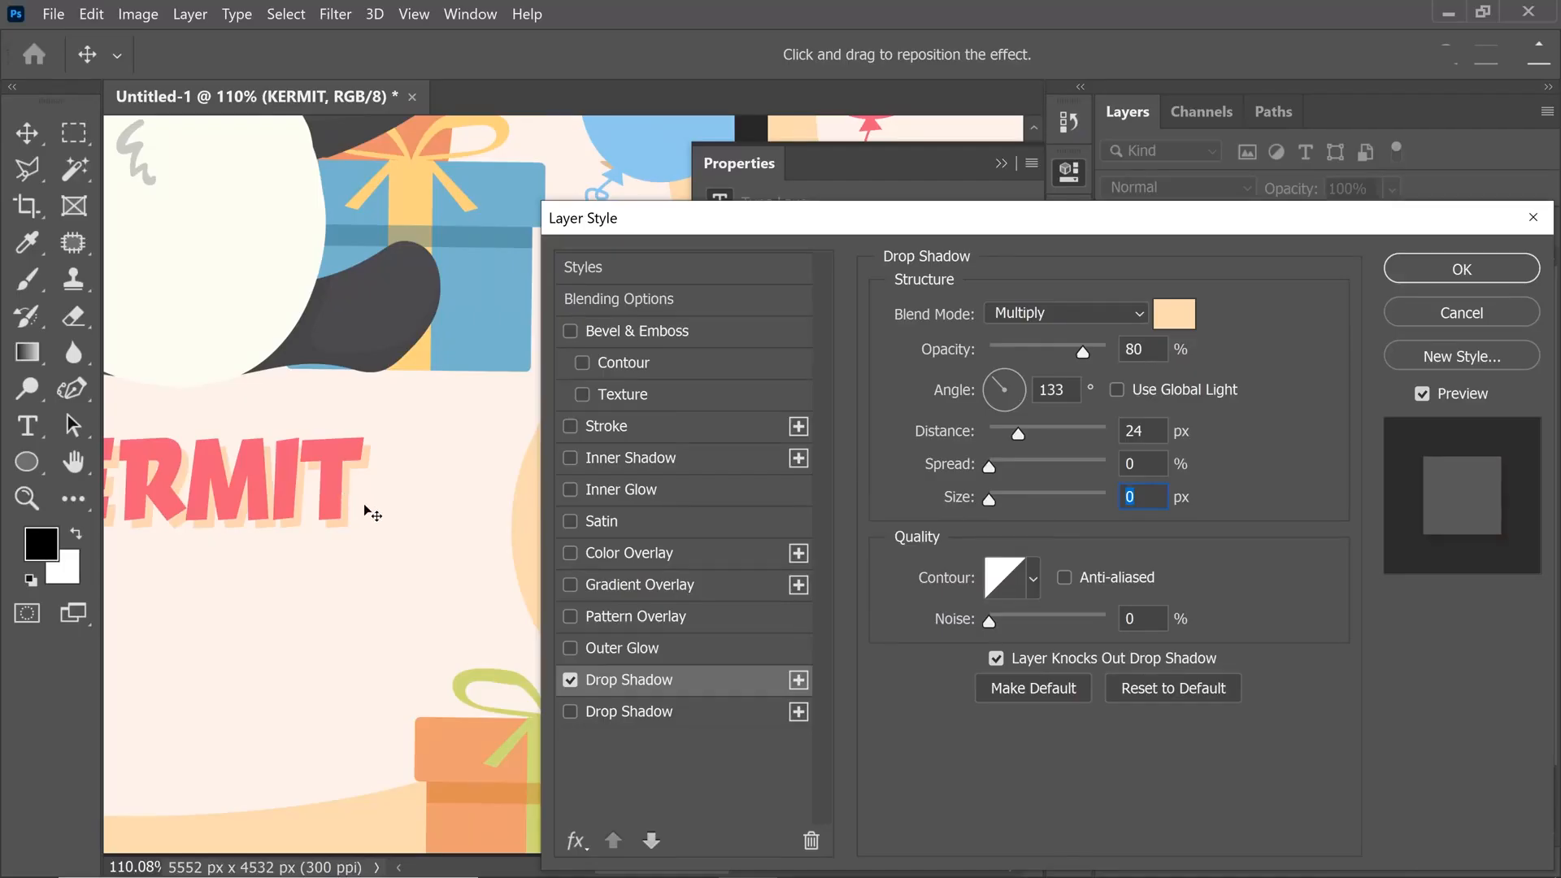
- Offset the name's drop shadow to the lower right, with a distance of 38 px and an angle of 131°
{"action": "left_click_drag", "start_coordinate": [308, 550], "coordinate": [226, 578]}
{"action": "left_click_drag", "start_coordinate": [1038, 429], "coordinate": [1035, 431]}
{"action": "left_click", "coordinate": [991, 394]}
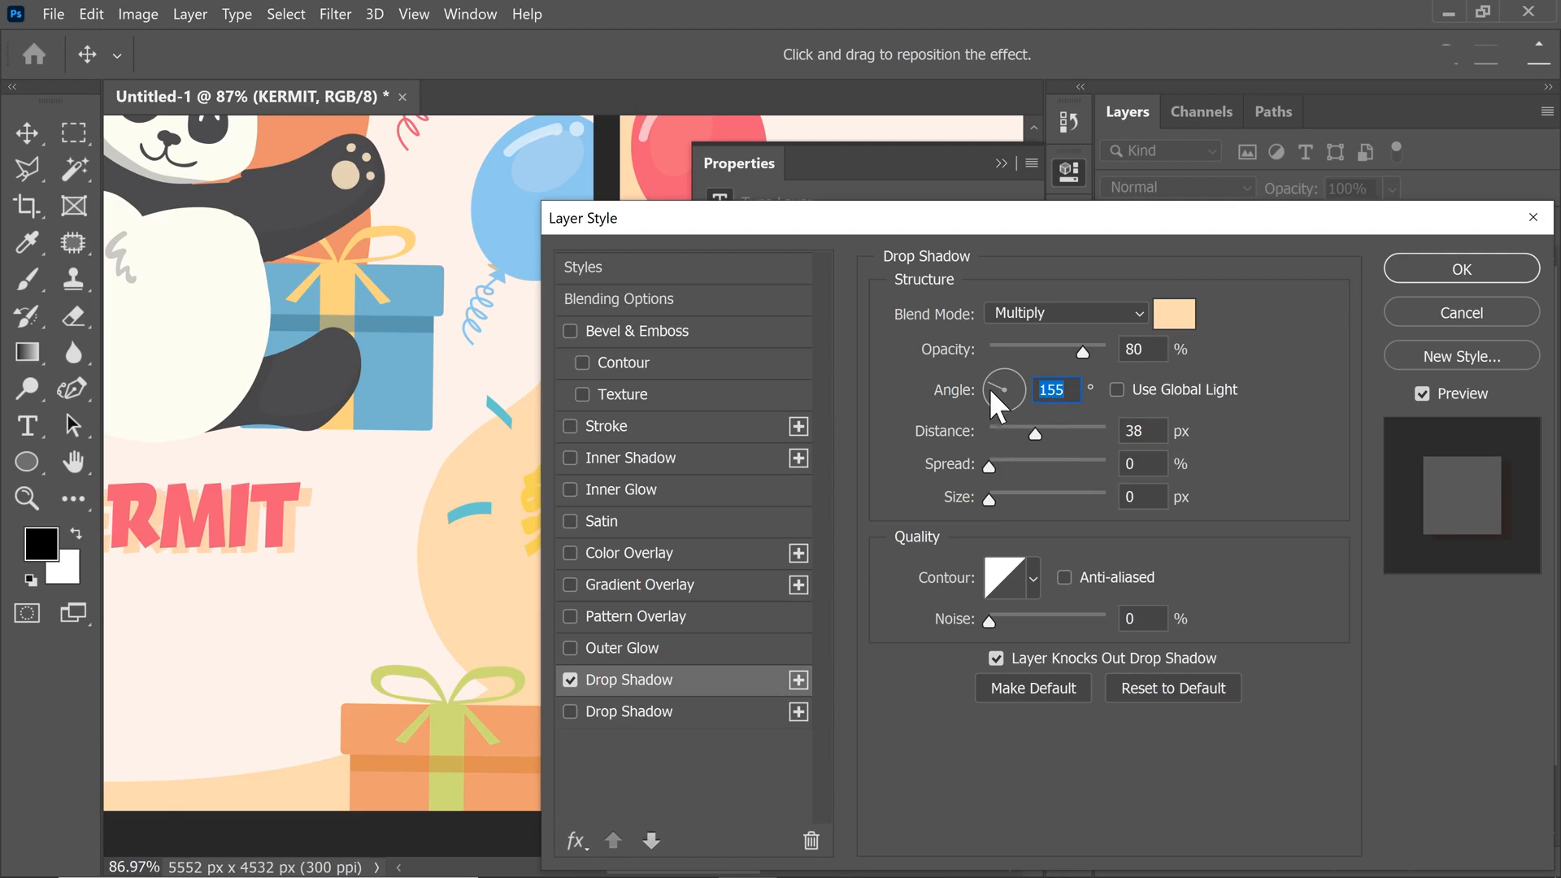
{"action": "left_click", "coordinate": [989, 388]}
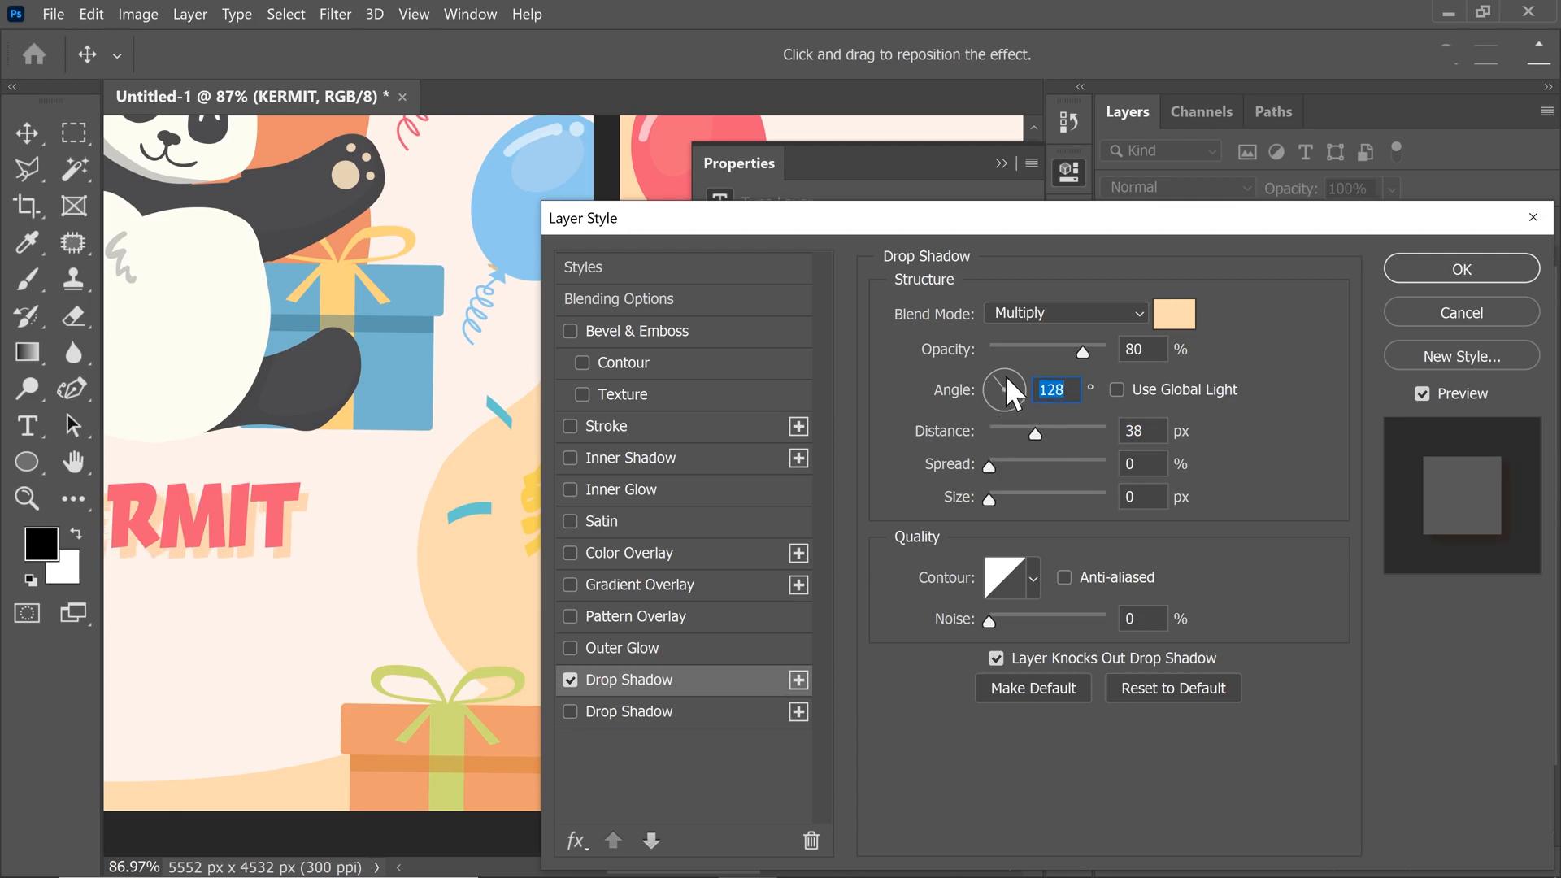
{"action": "scroll", "coordinate": [287, 517], "scroll_direction": "down", "scroll_amount": 5}
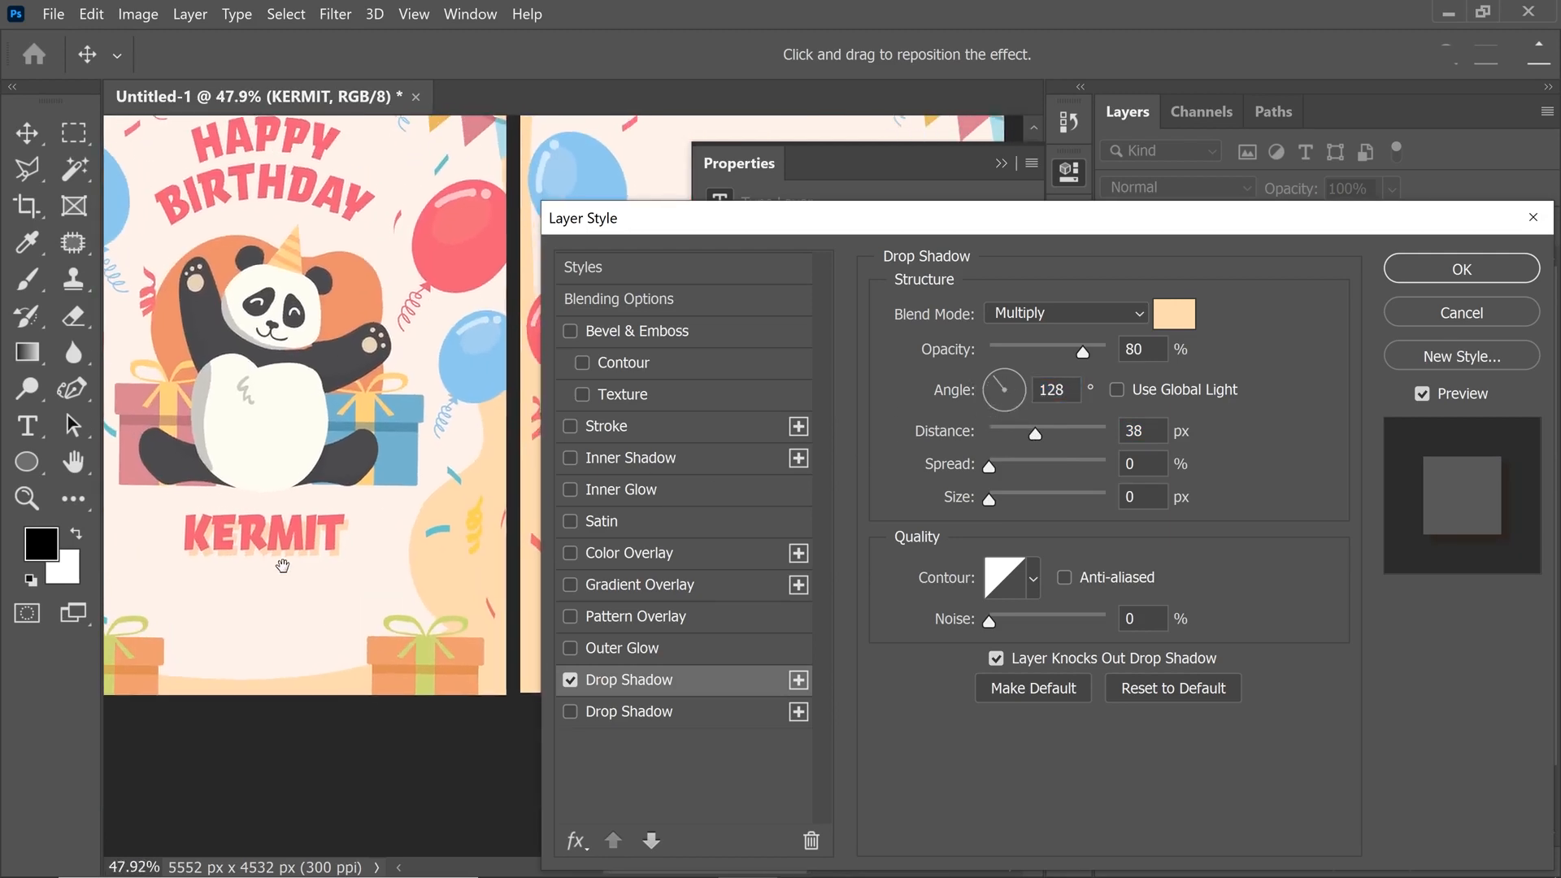
{"action": "scroll", "coordinate": [295, 563], "scroll_direction": "up", "scroll_amount": 5}
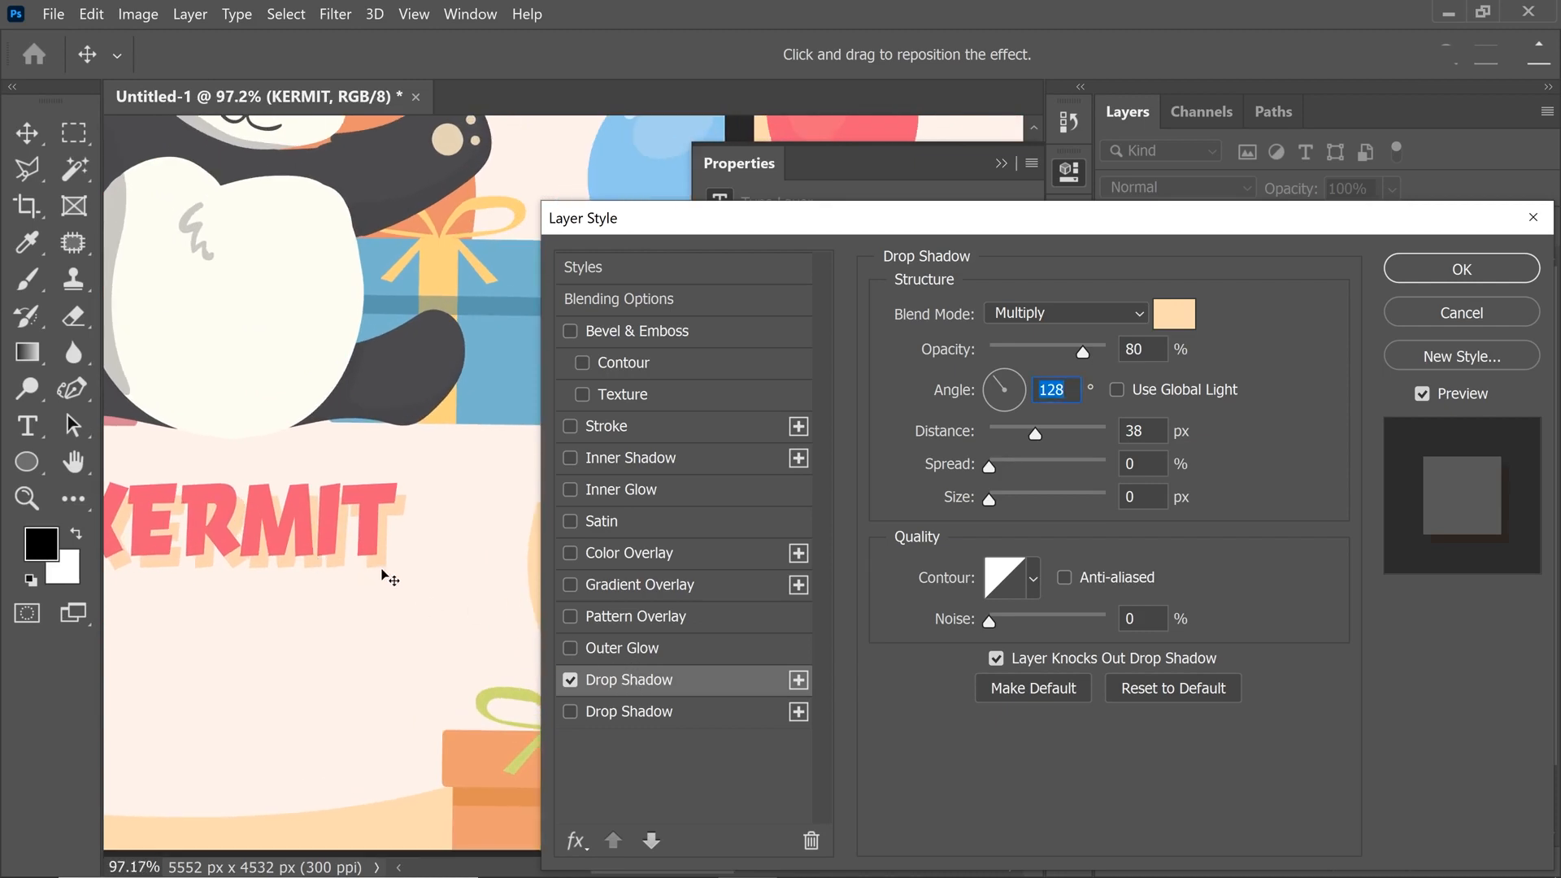
{"action": "mouse_move", "coordinate": [390, 578]}
{"action": "left_mouse_down"}
{"action": "mouse_move", "coordinate": [417, 569]}
{"action": "mouse_move", "coordinate": [393, 567]}
{"action": "left_mouse_up"}
{"action": "mouse_move", "coordinate": [390, 565]}
{"action": "left_mouse_down"}
{"action": "mouse_move", "coordinate": [386, 588]}
{"action": "mouse_move", "coordinate": [381, 563]}
{"action": "mouse_move", "coordinate": [380, 577]}
{"action": "left_mouse_up"}
- Set the drop shadow's opacity to 100% and its blend mode to Normal, and apply the layer style
{"action": "left_click_drag", "start_coordinate": [1083, 349], "coordinate": [1134, 350]}
{"action": "left_click", "coordinate": [1109, 315]}
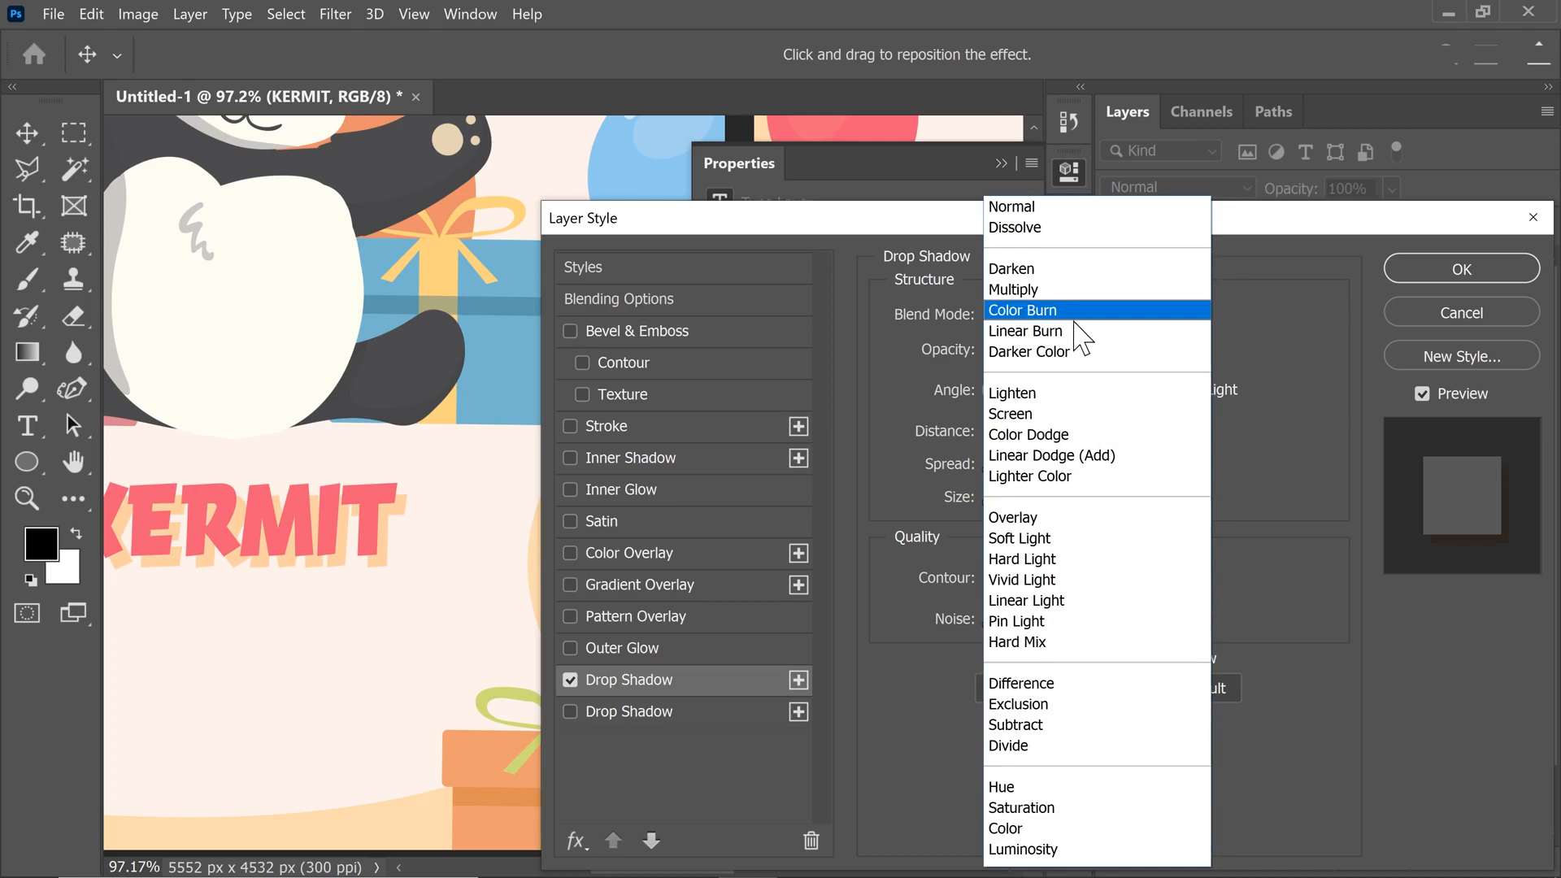
{"action": "left_click", "coordinate": [1027, 208]}
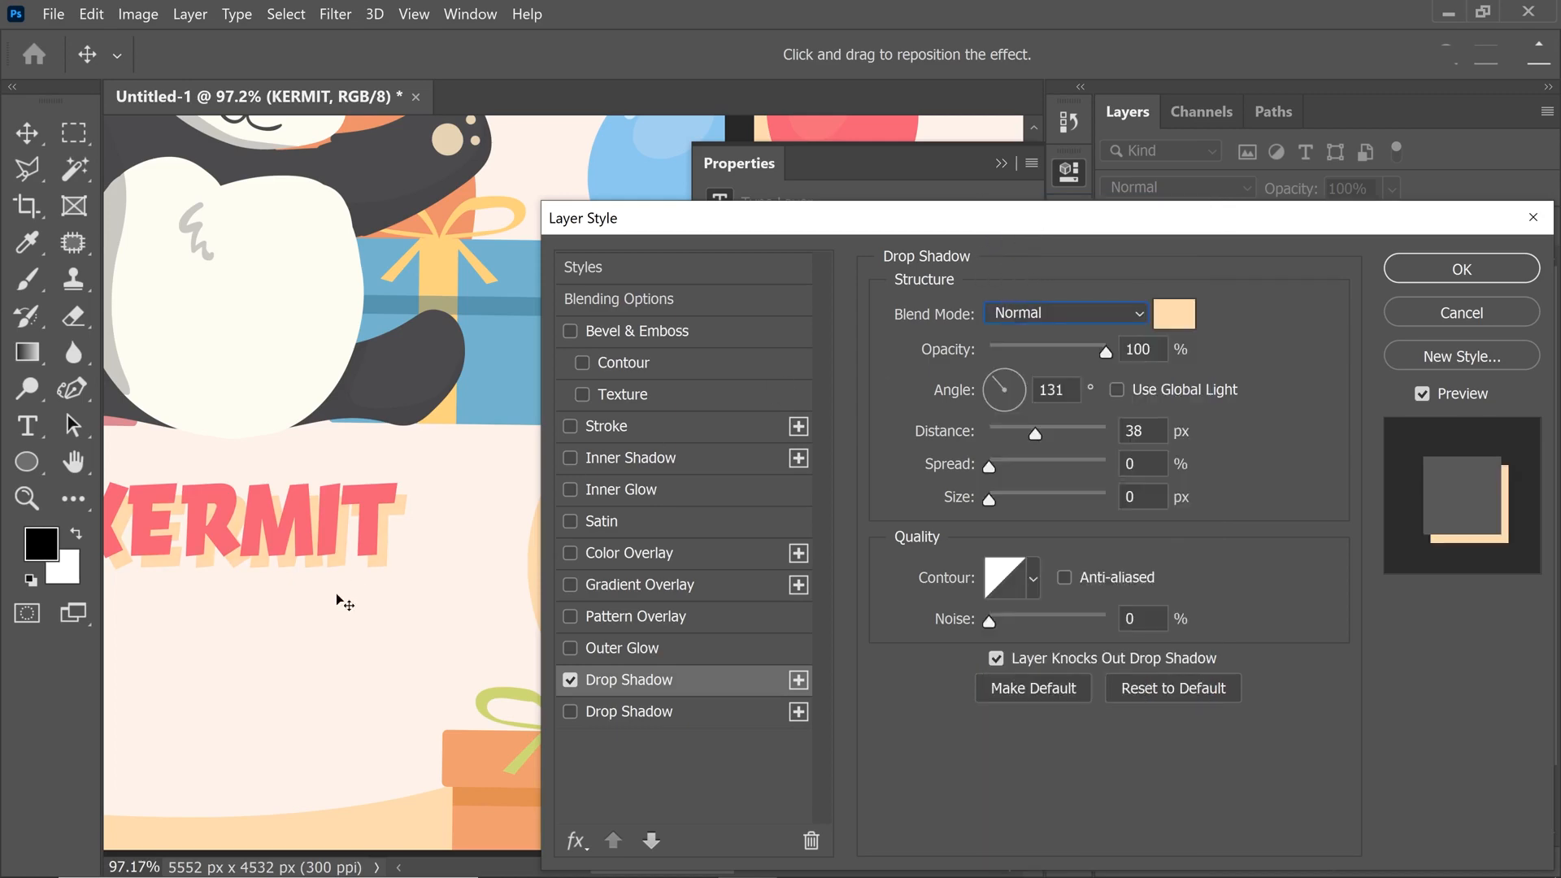
{"action": "left_click", "coordinate": [1452, 270]}
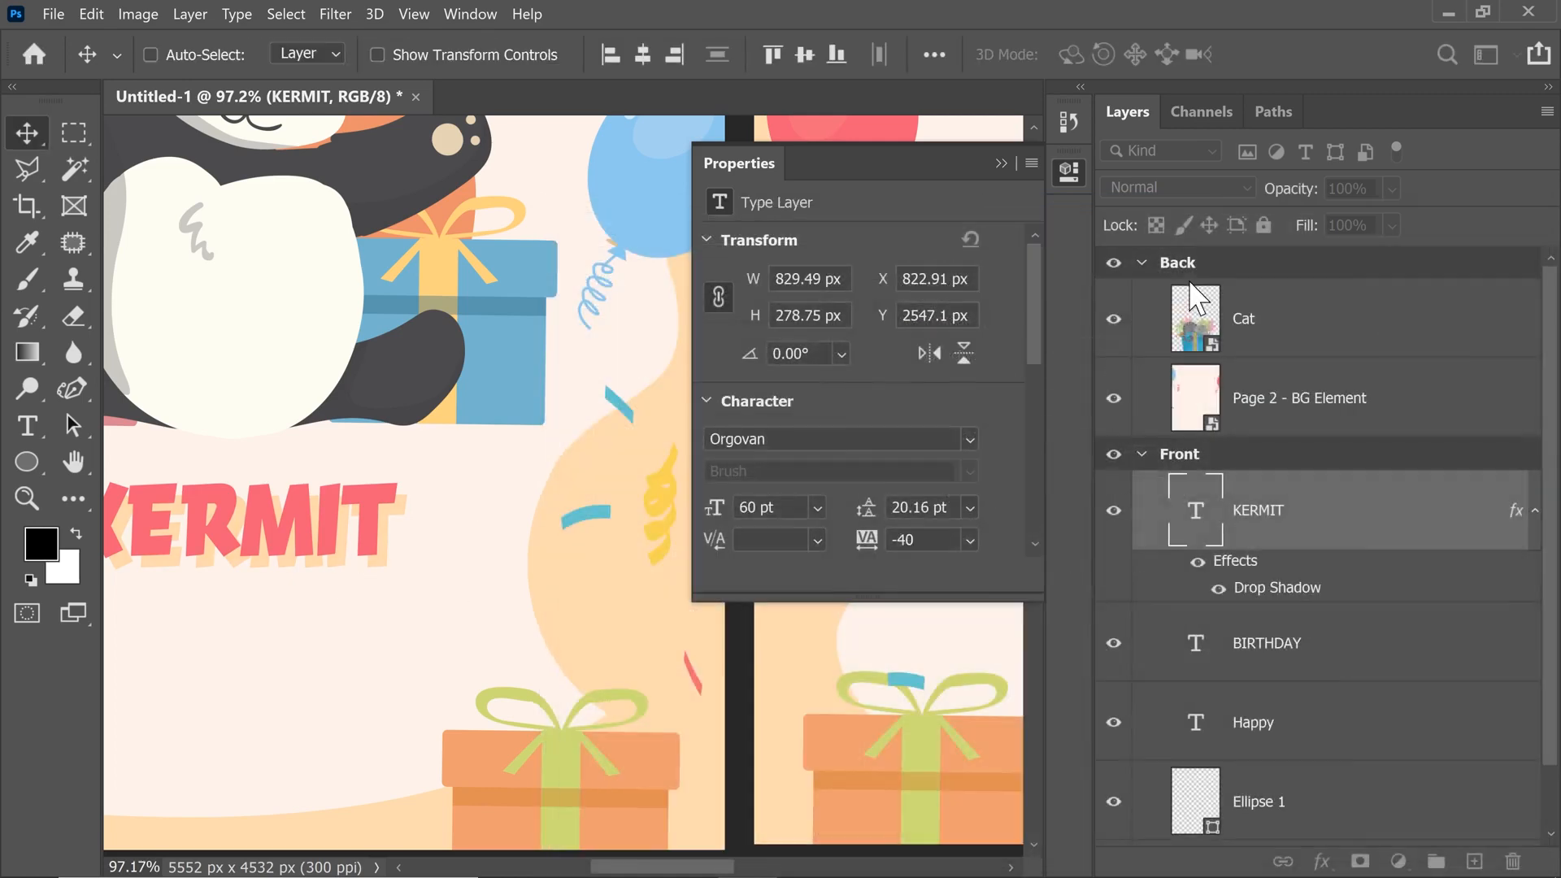
- Add a paragraph text box above the cat on the Back artboard and centre it horizontally on the artboard
{"action": "key", "text": "ctrl+0"}
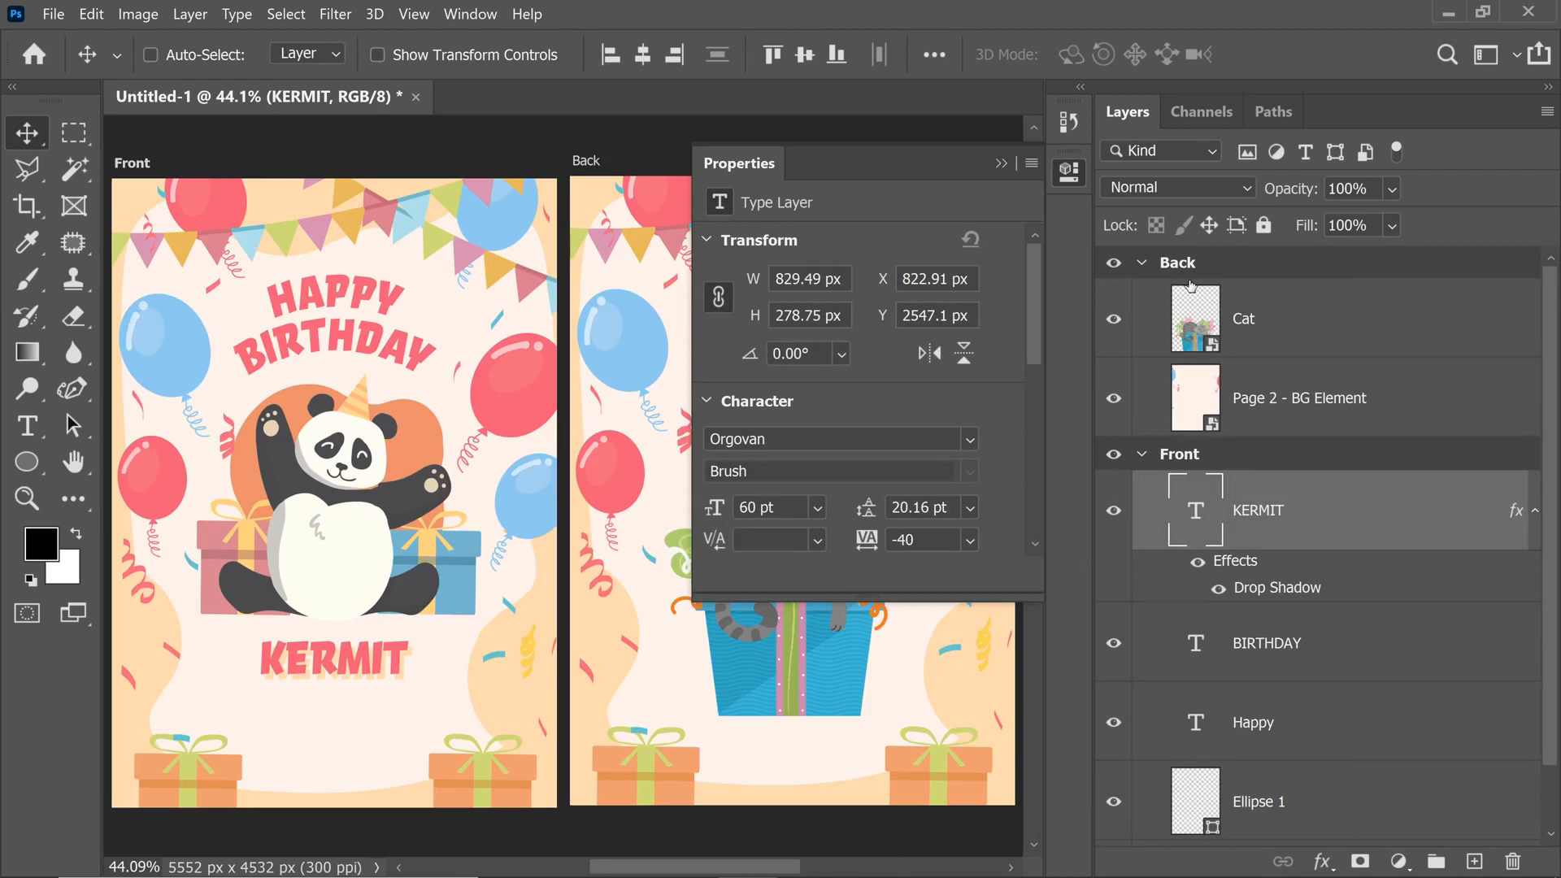
{"action": "left_click", "coordinate": [1006, 161]}
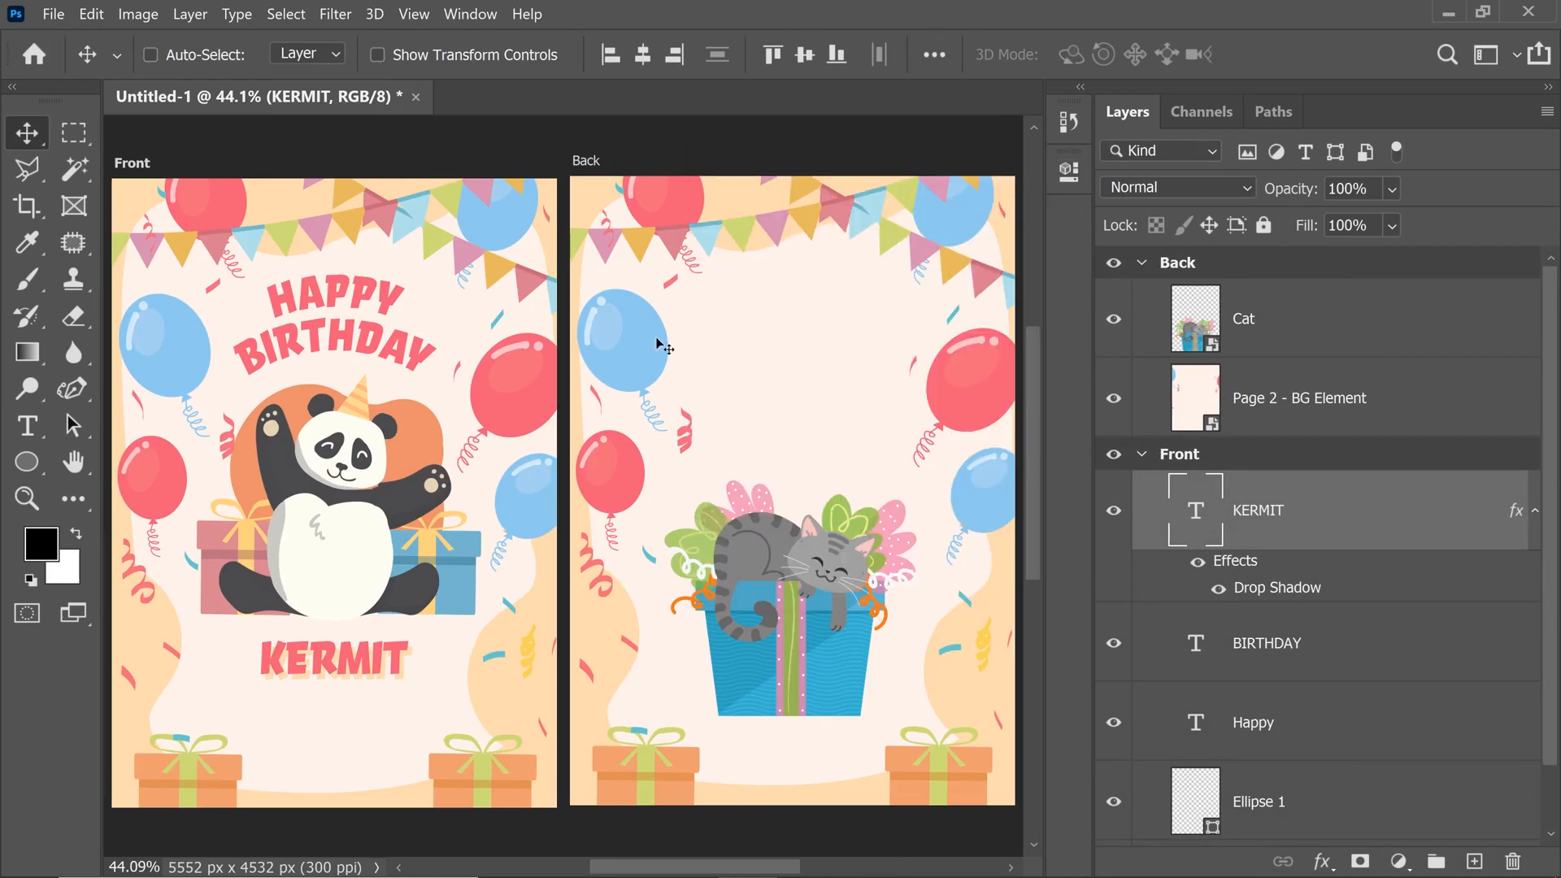
{"action": "left_click", "coordinate": [1252, 330]}
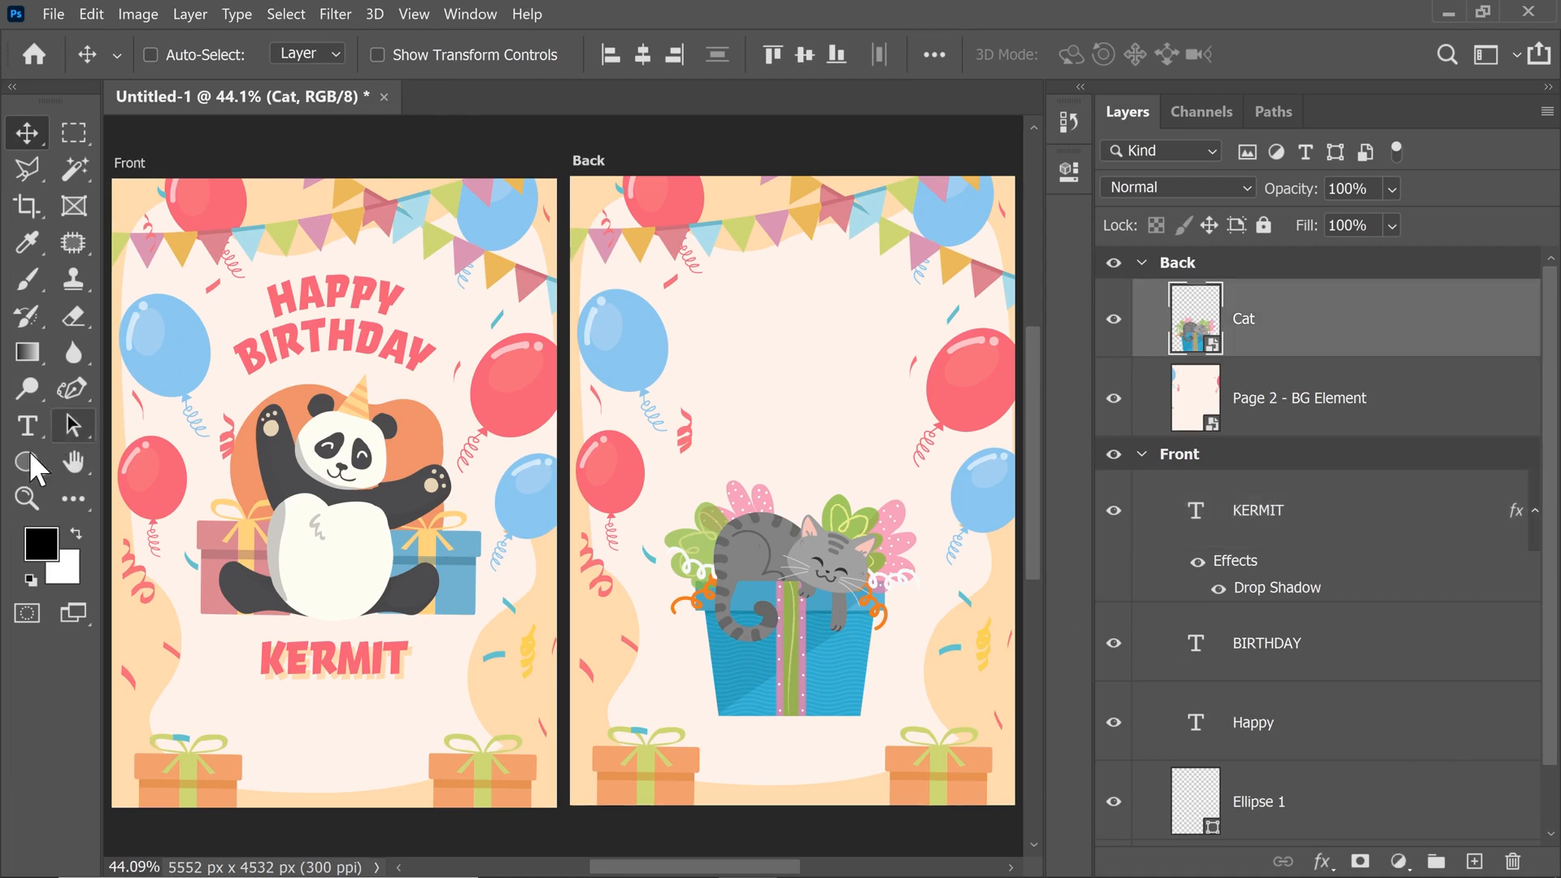
{"action": "left_click", "coordinate": [27, 425]}
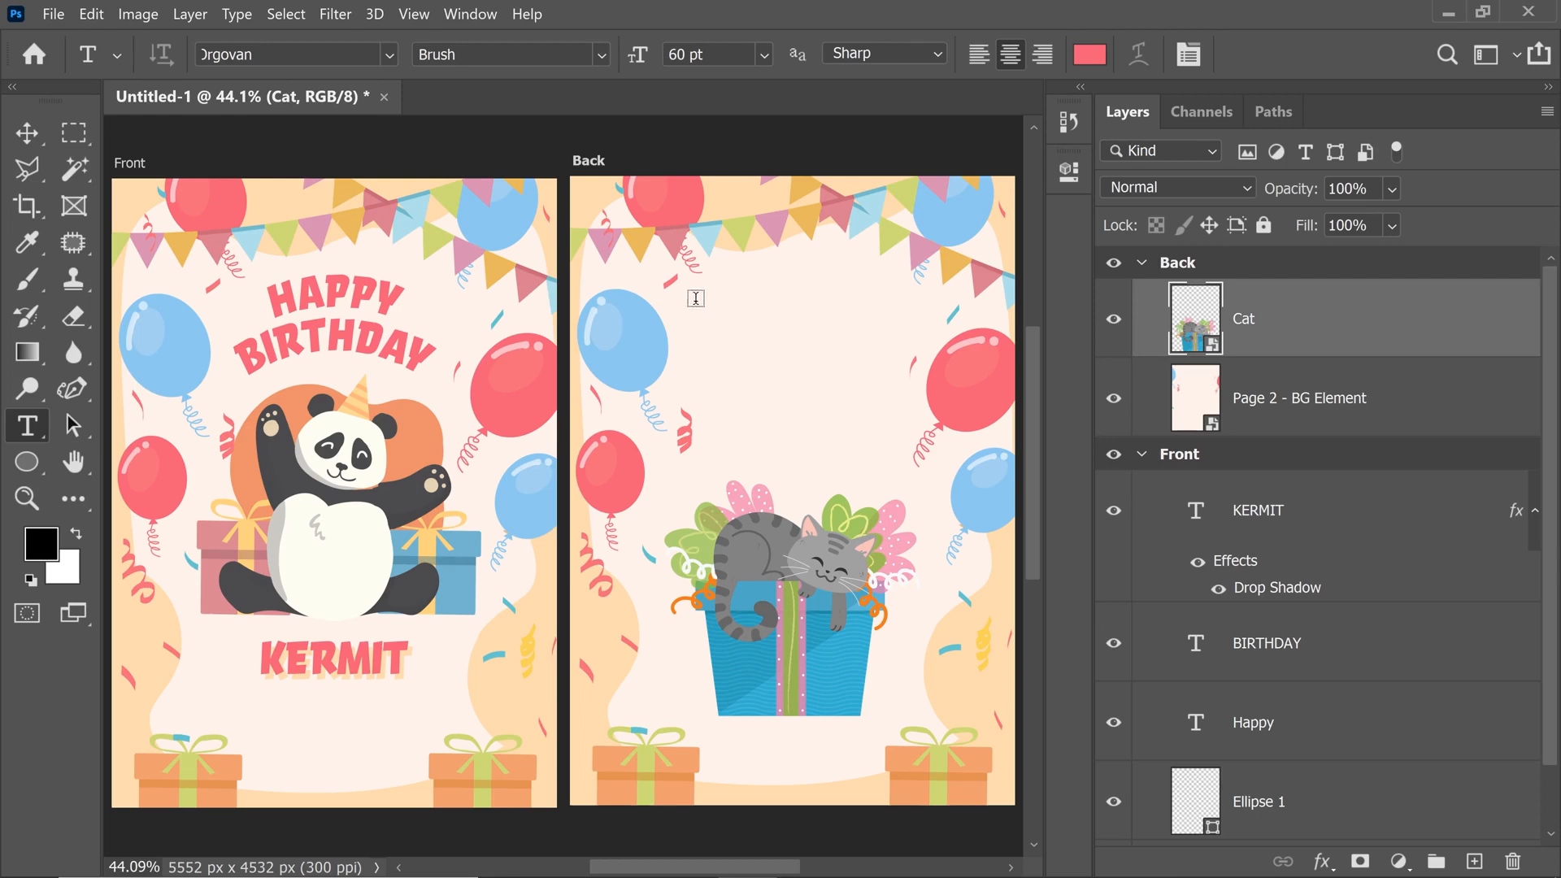
{"action": "left_click_drag", "start_coordinate": [696, 297], "coordinate": [921, 458]}
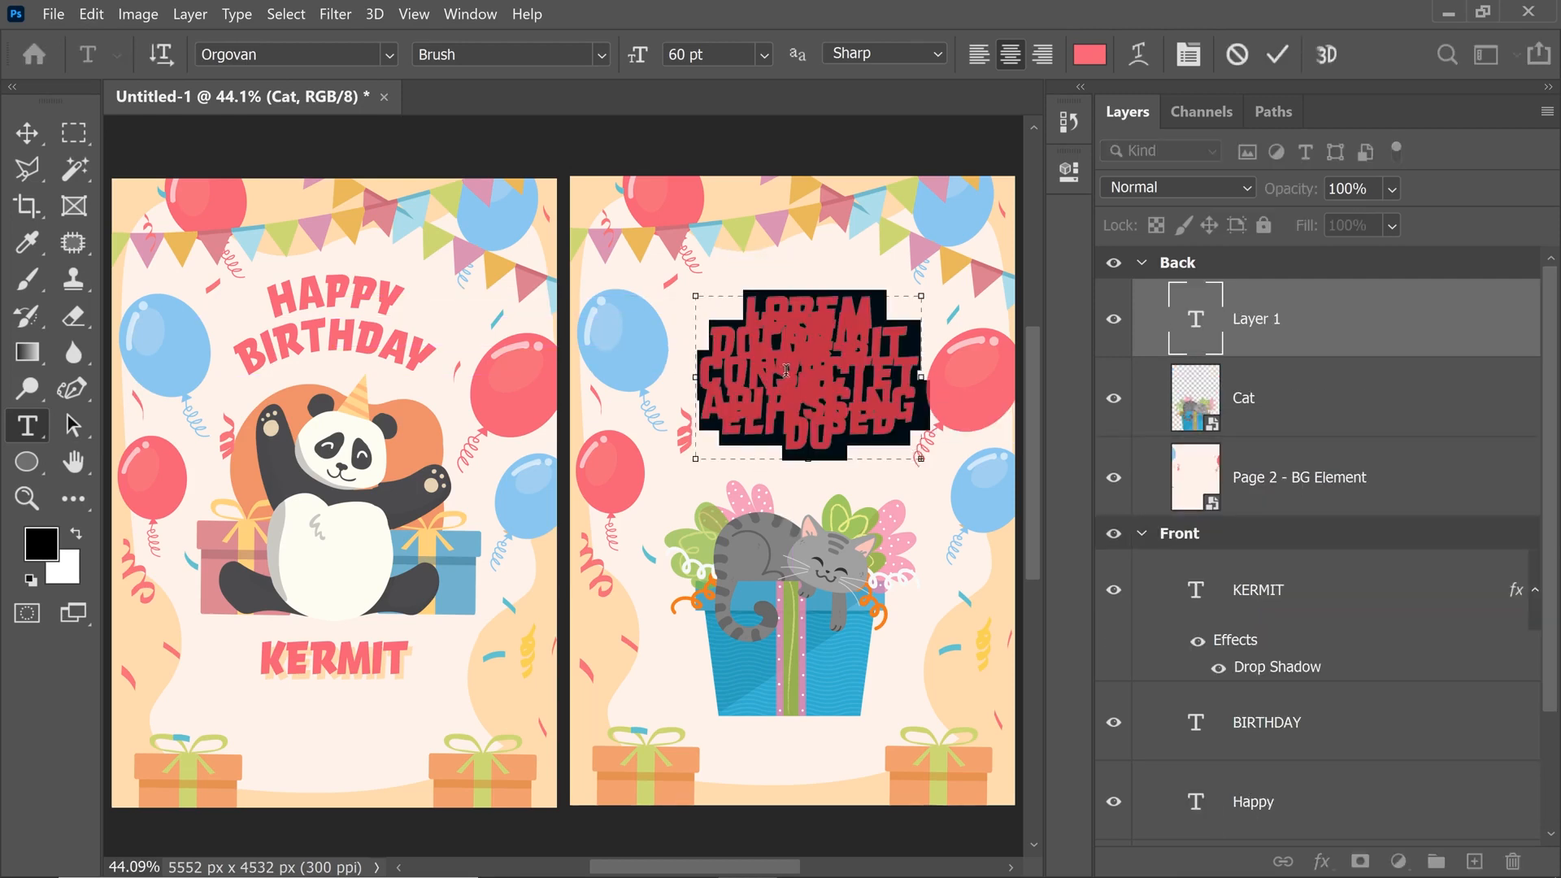
{"action": "key", "text": "Escape"}
{"action": "key", "text": "v"}
{"action": "left_click_drag", "start_coordinate": [809, 378], "coordinate": [806, 385]}
{"action": "left_click", "coordinate": [643, 57]}
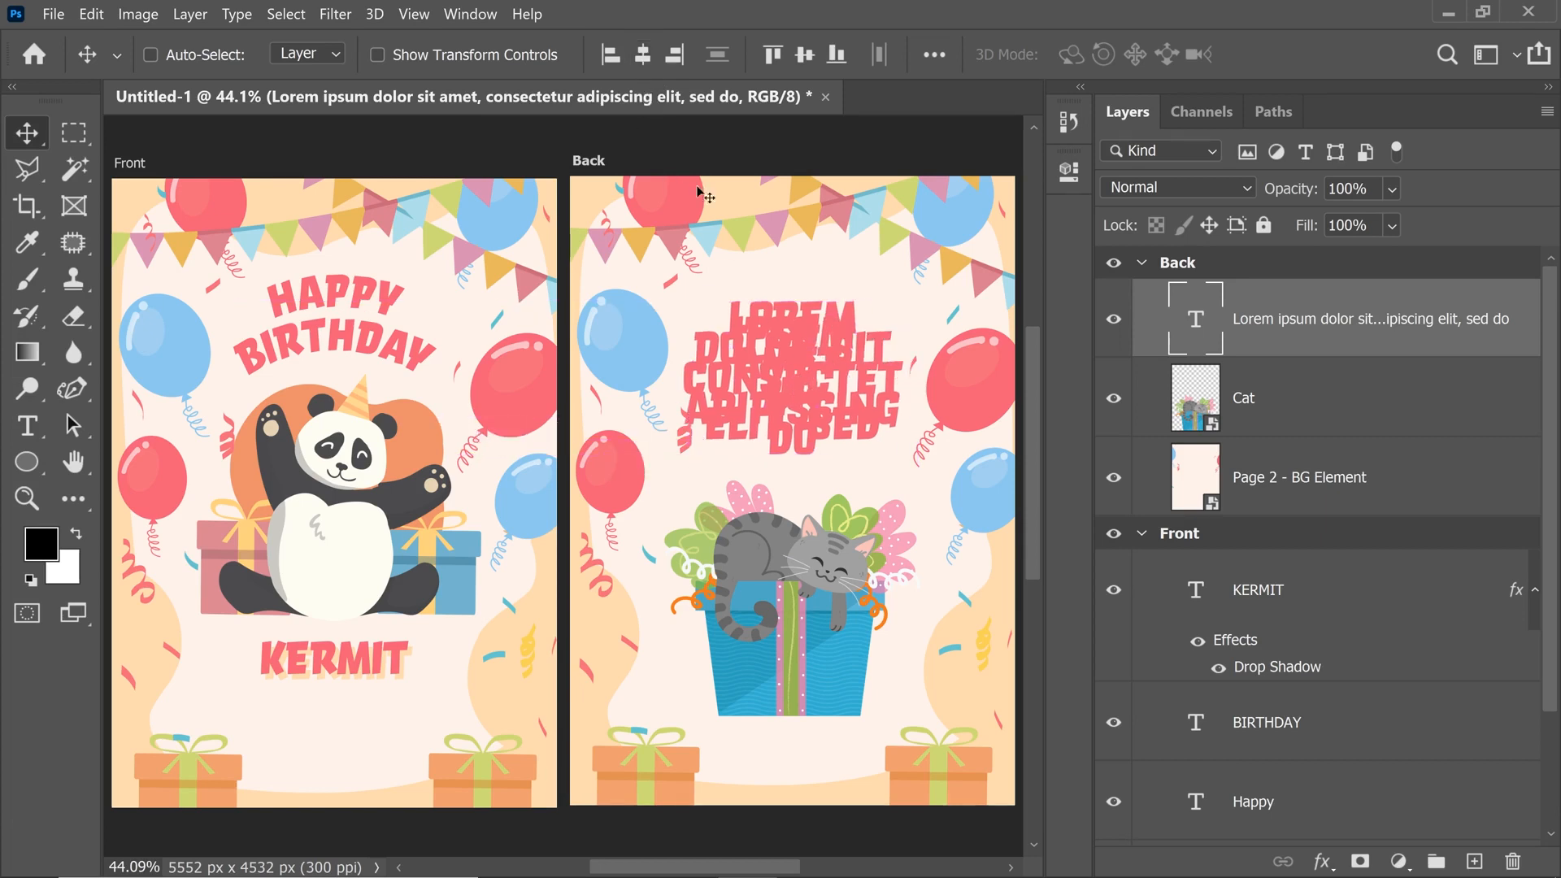
- Change the placeholder text's font on the Back artboard to Pedestria MVB Regular
{"action": "double_click", "coordinate": [1195, 319]}
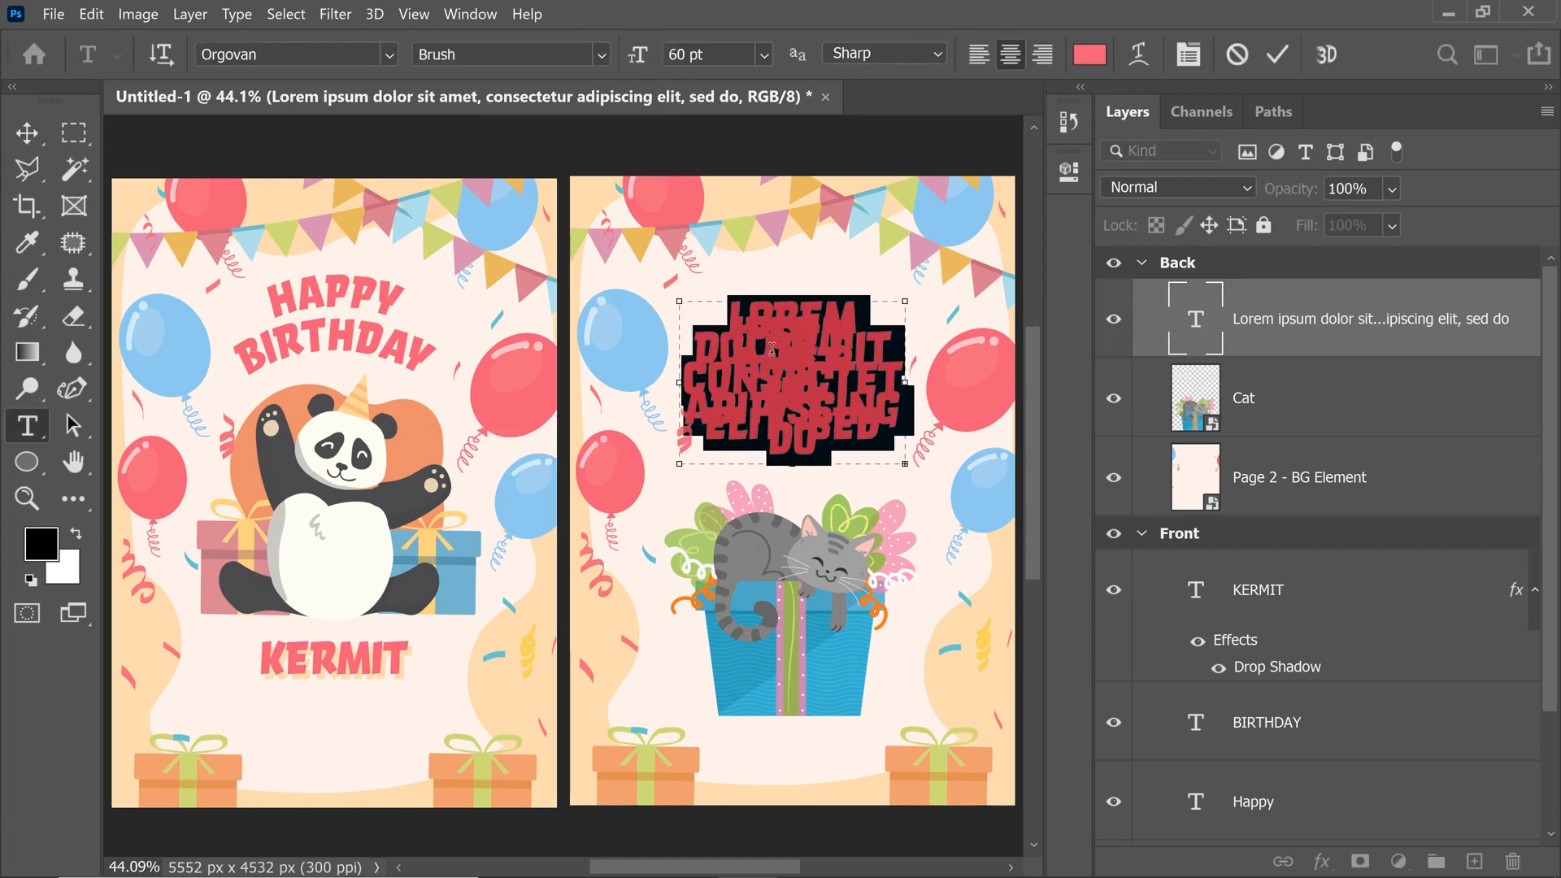
{"action": "left_click", "coordinate": [313, 54]}
{"action": "type", "text": "pede"}
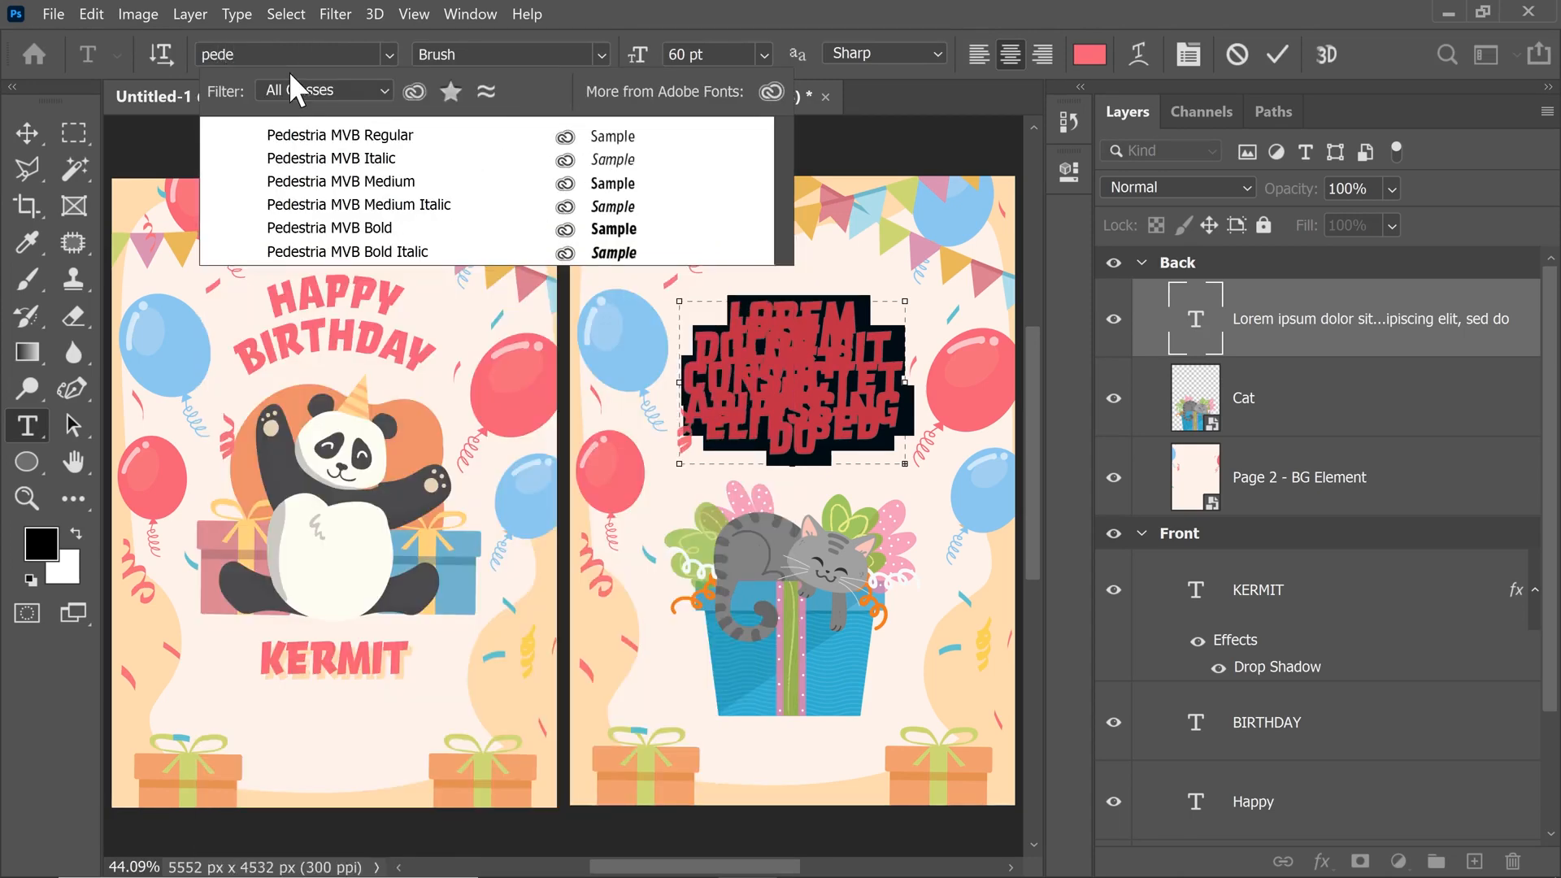
{"action": "left_click", "coordinate": [391, 137]}
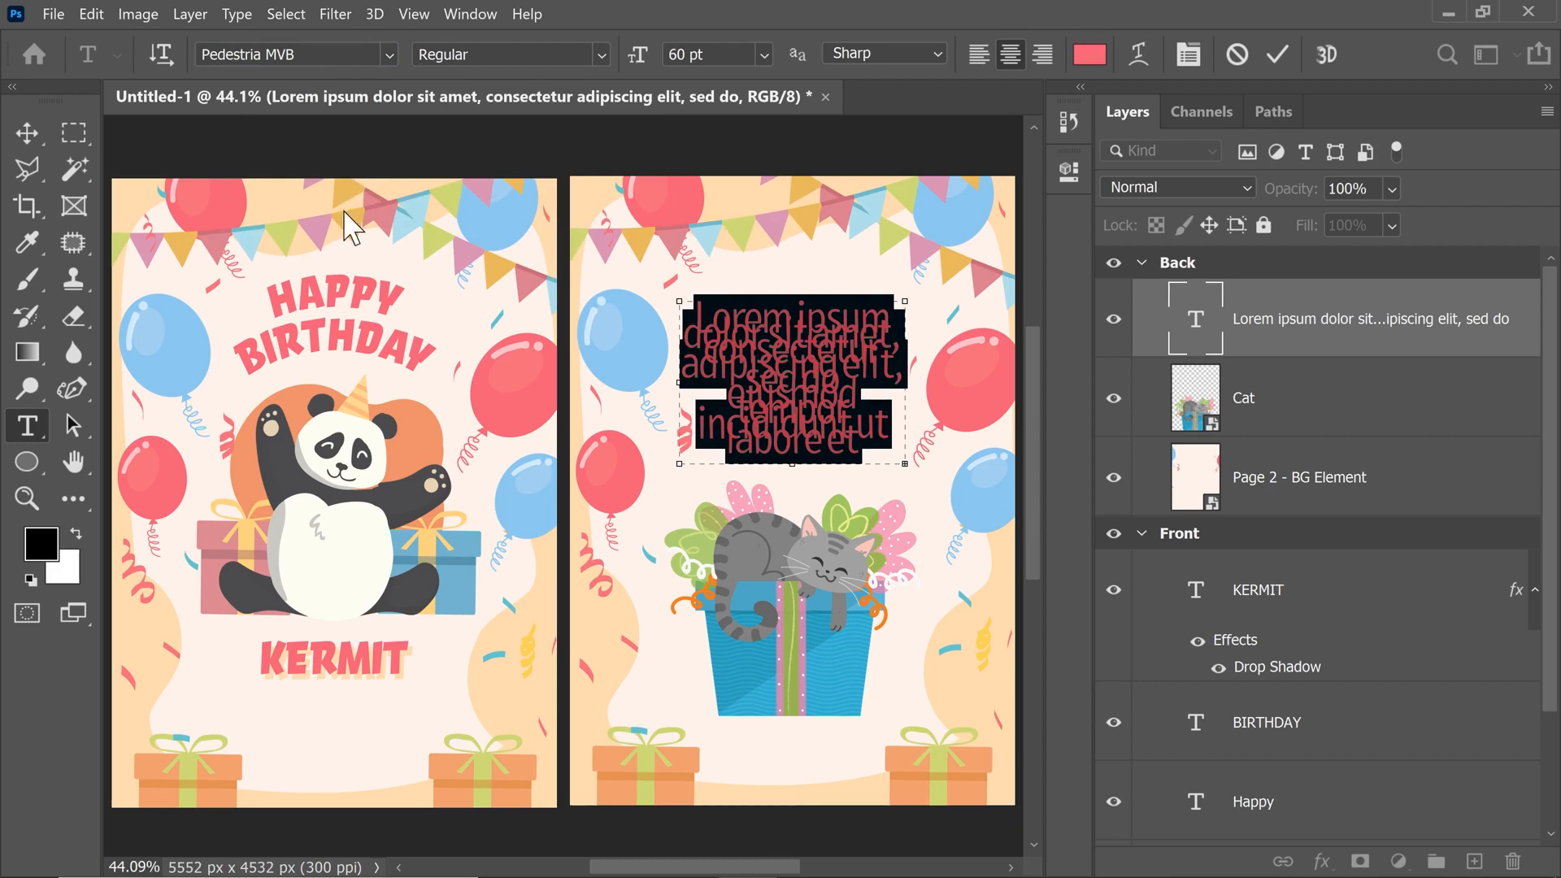
- Set the placeholder text's tracking to 0 and its leading to Auto
{"action": "left_click", "coordinate": [1189, 54]}
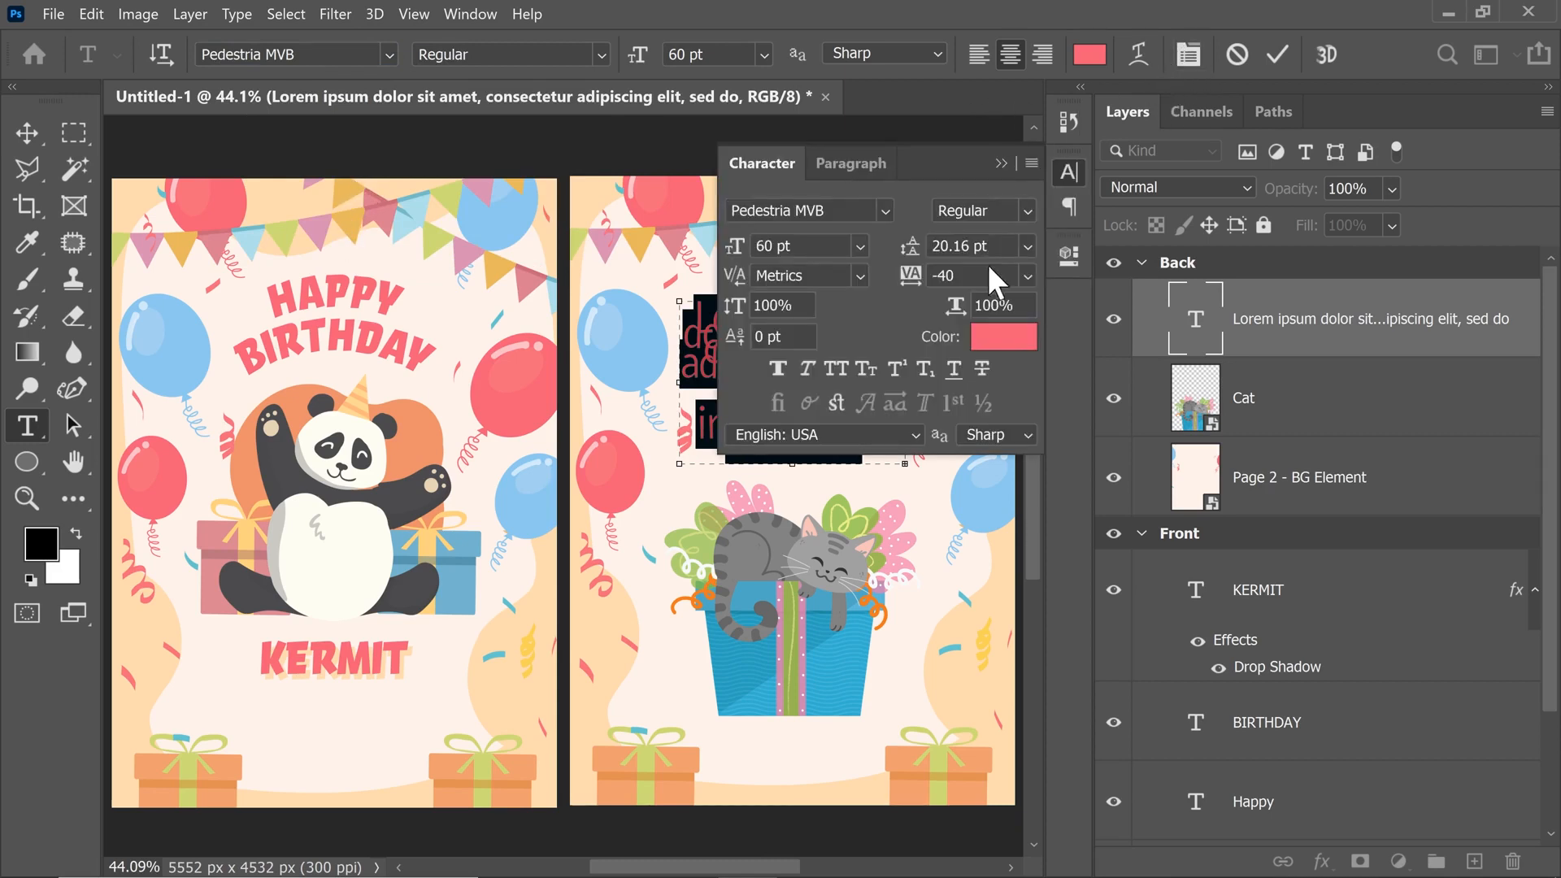
{"action": "left_click", "coordinate": [1026, 277]}
{"action": "left_click", "coordinate": [966, 433]}
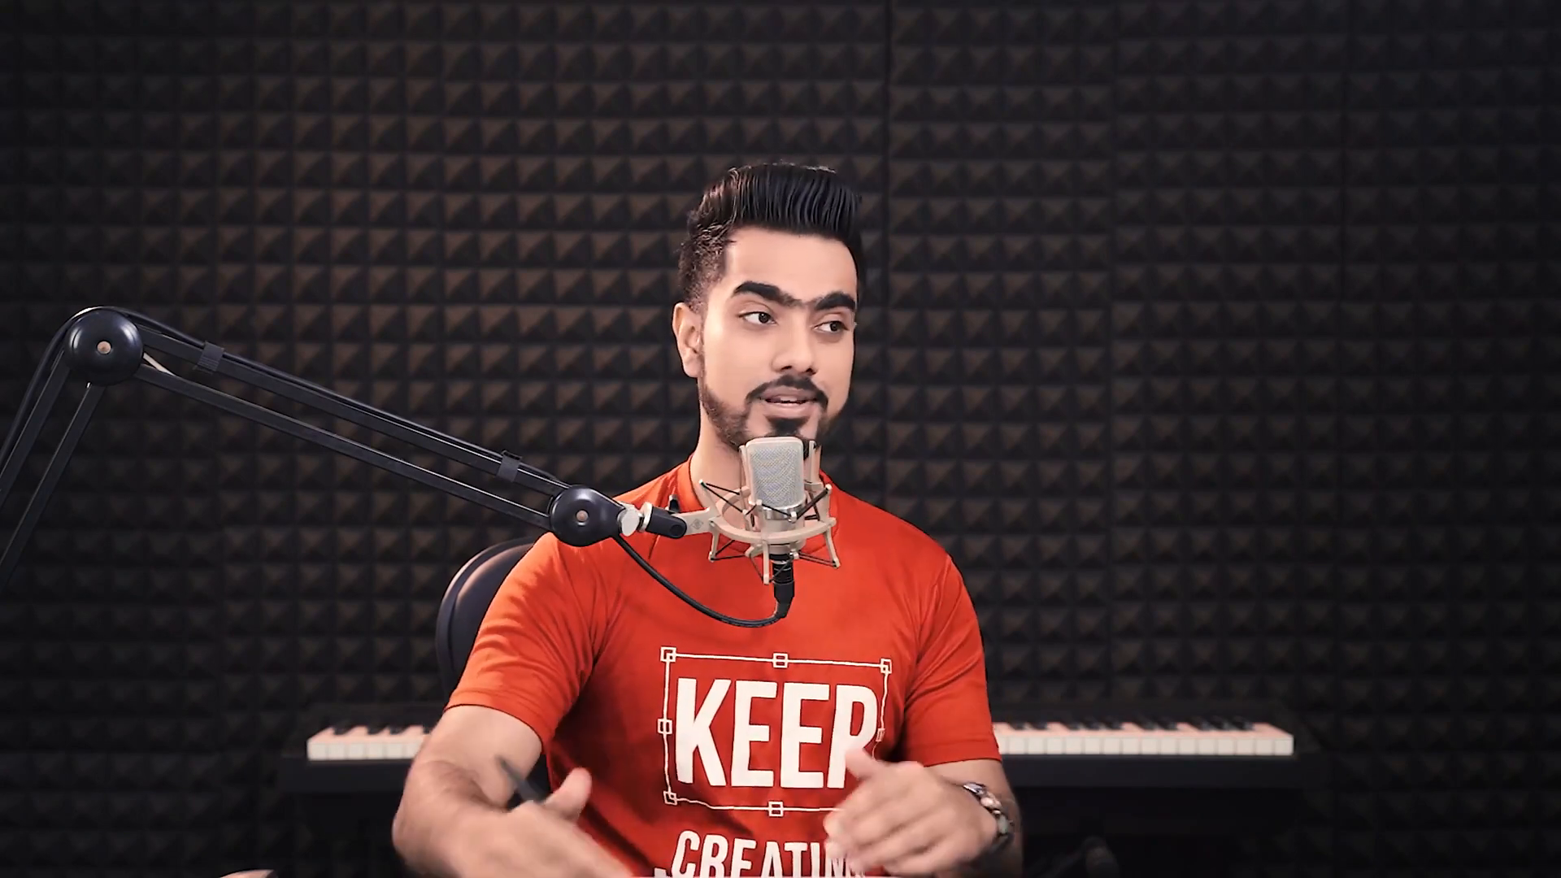
{"action": "left_click", "coordinate": [1026, 245]}
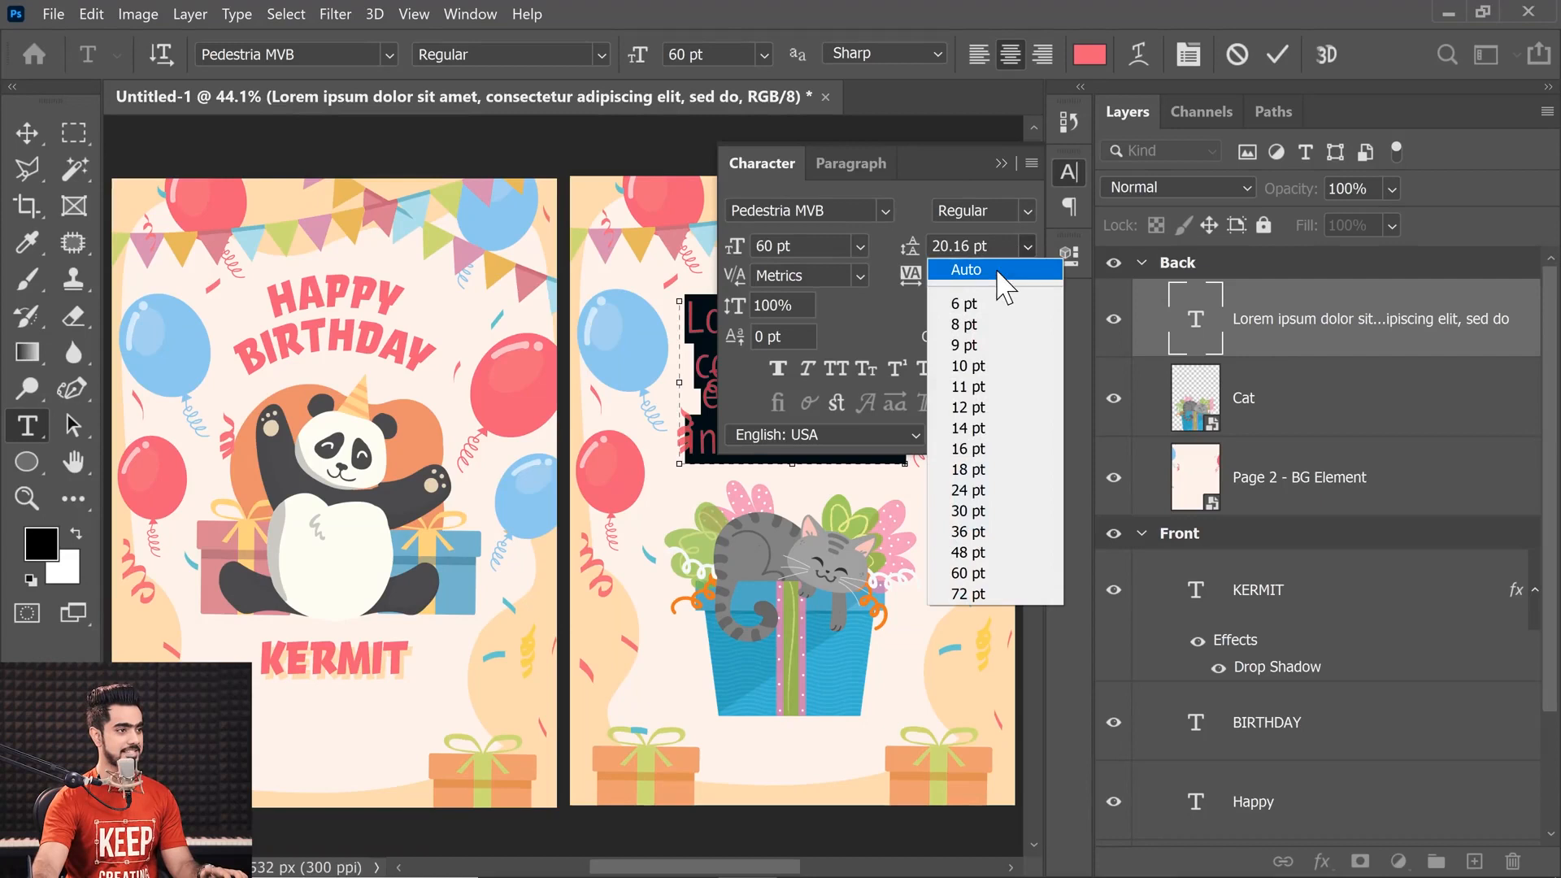
{"action": "left_click", "coordinate": [1000, 262]}
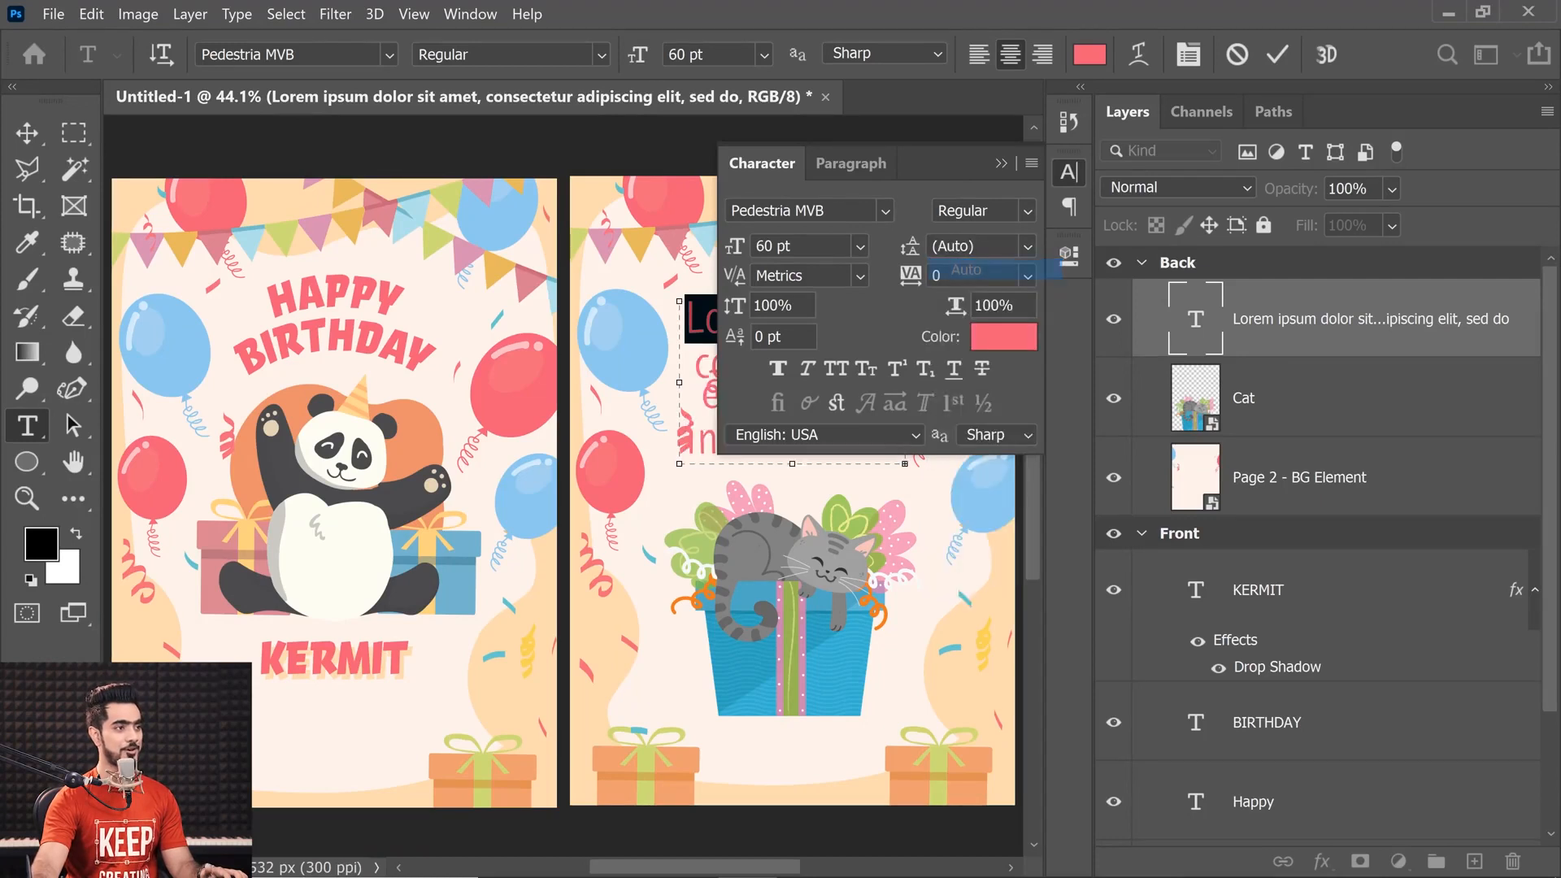
{"action": "left_click", "coordinate": [1001, 163]}
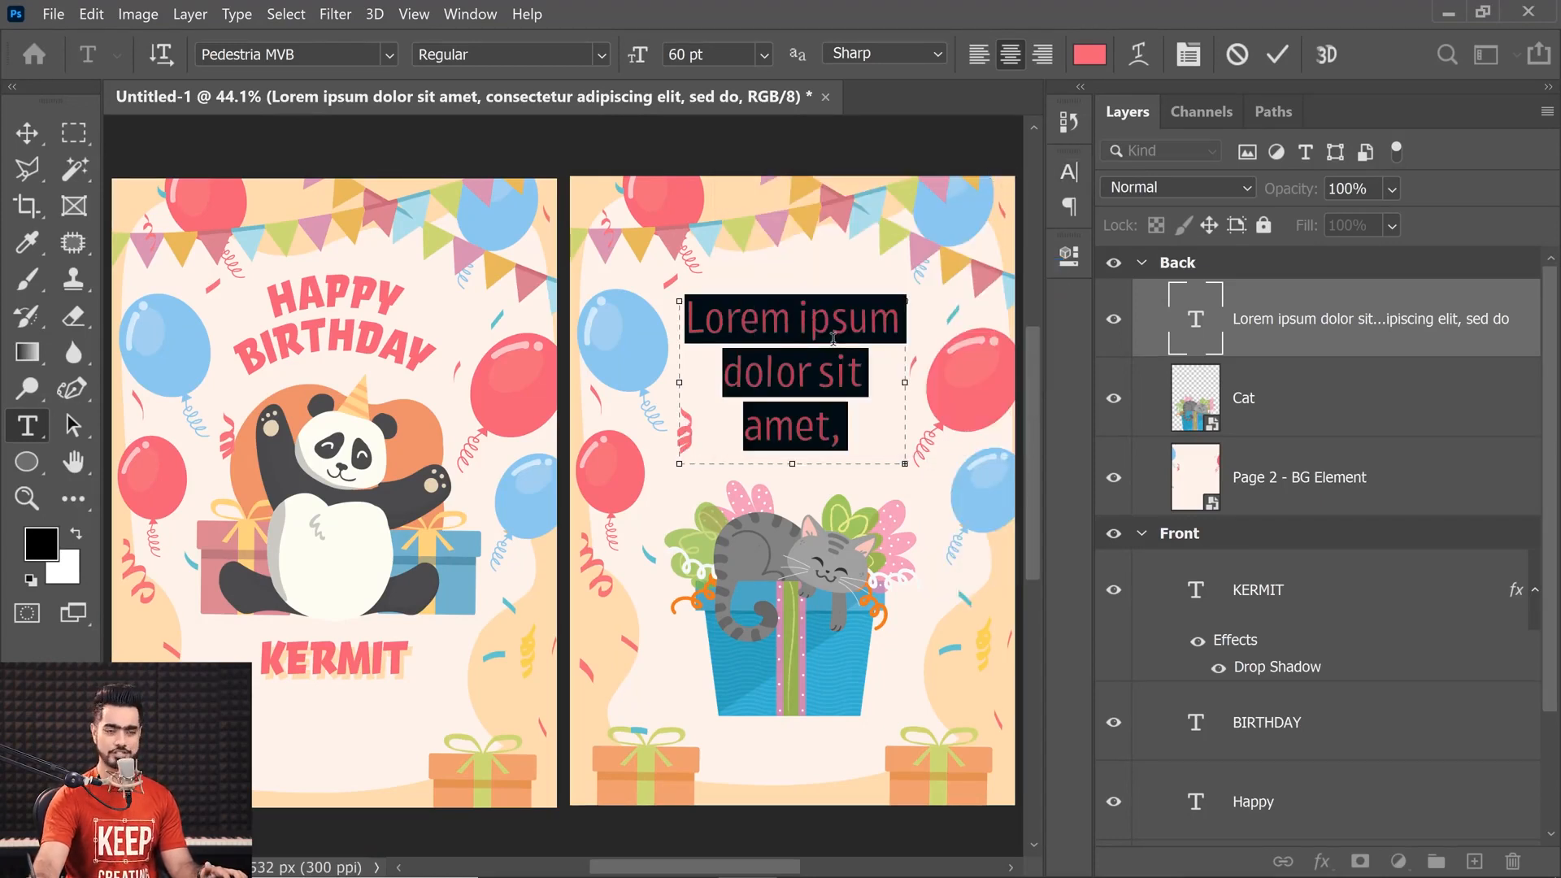
- Set the placeholder text's font size to 24 pt
{"action": "left_click", "coordinate": [763, 54]}
{"action": "left_click", "coordinate": [726, 278]}
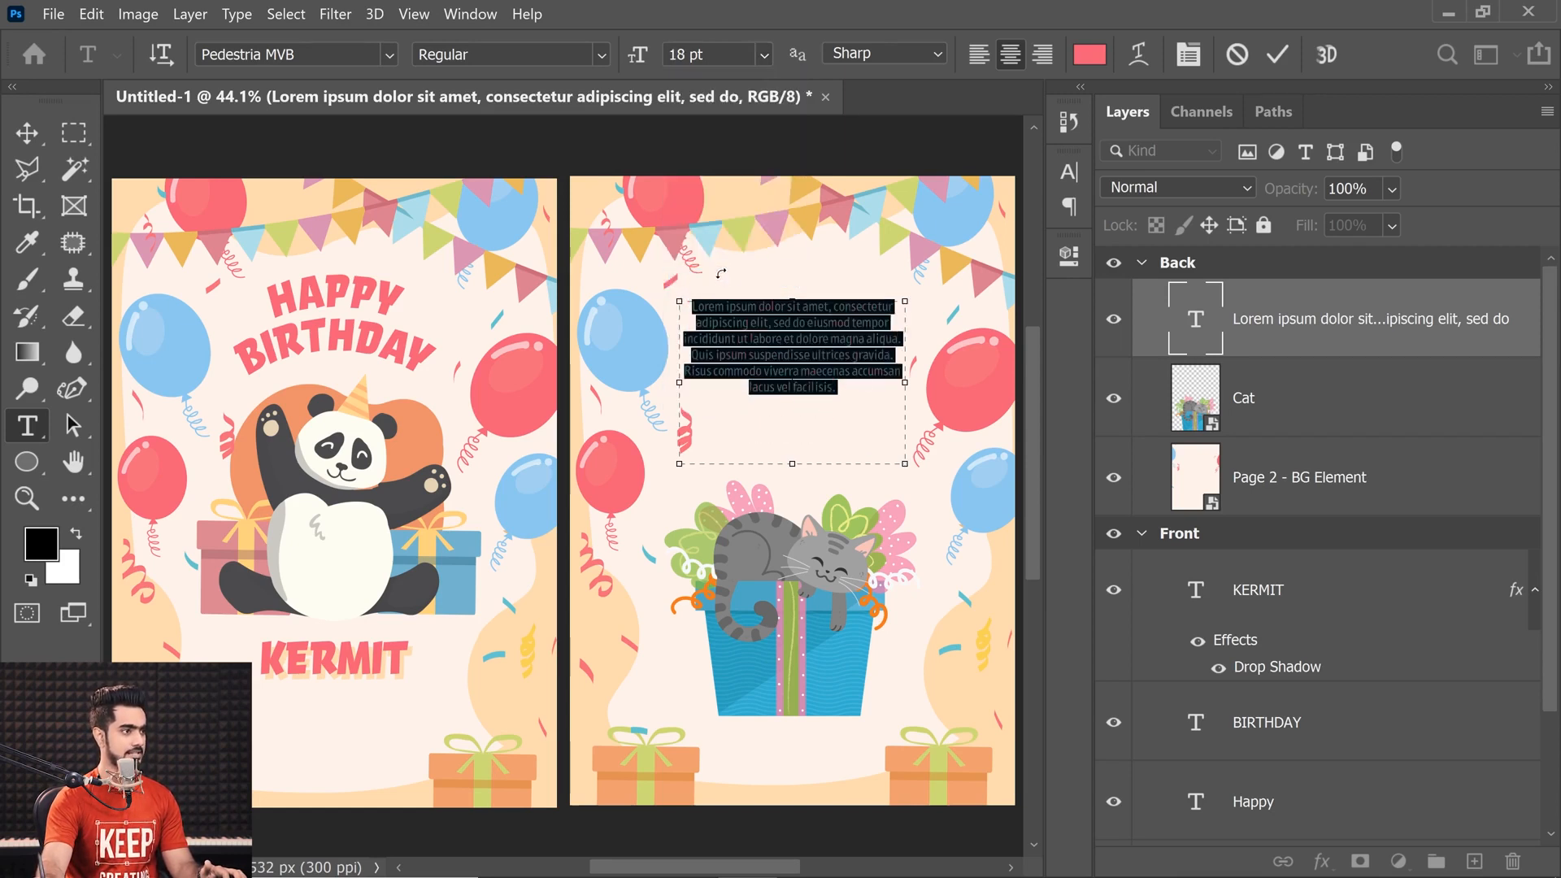
{"action": "left_click", "coordinate": [764, 54]}
{"action": "left_click", "coordinate": [715, 298]}
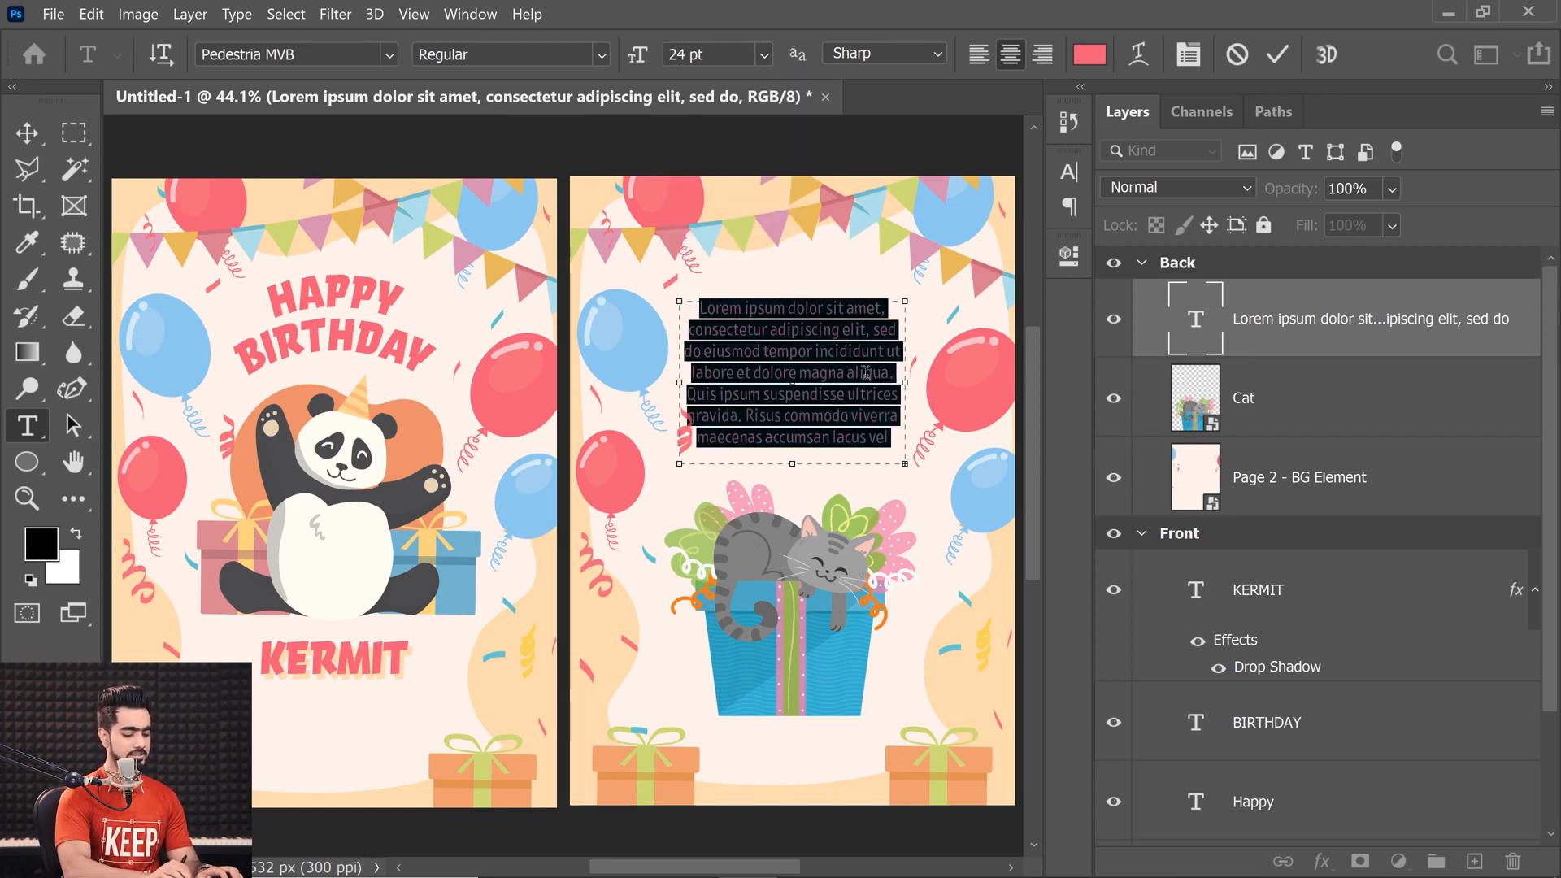
- Replace the placeholder with the message "May your birthday be as beautiful and wonderful as you are."
{"action": "type", "text": "May your"}
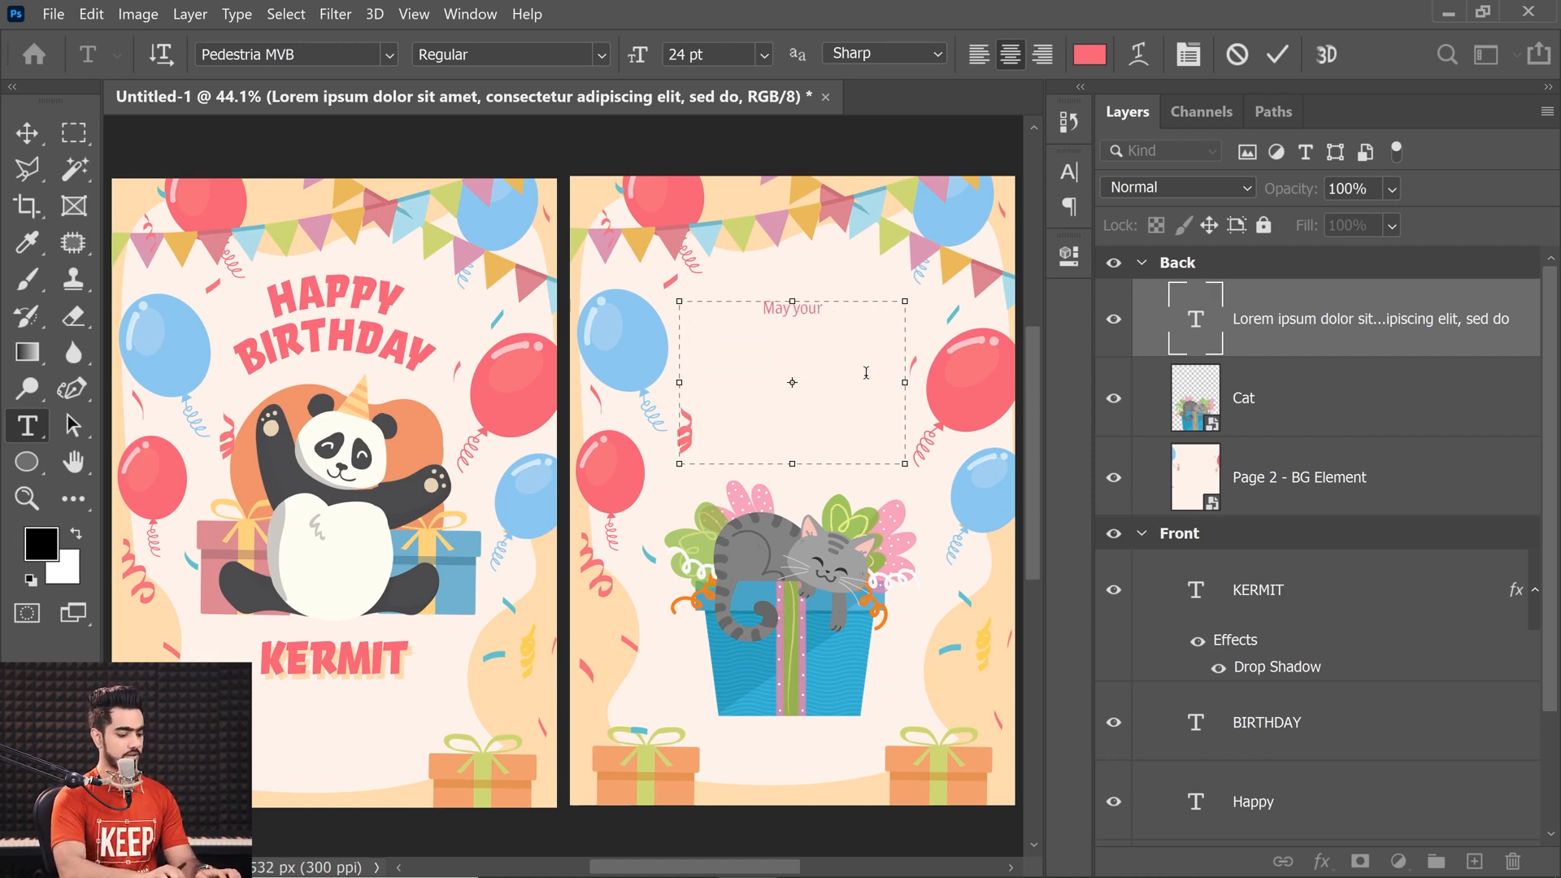
{"action": "type", "text": " bir"}
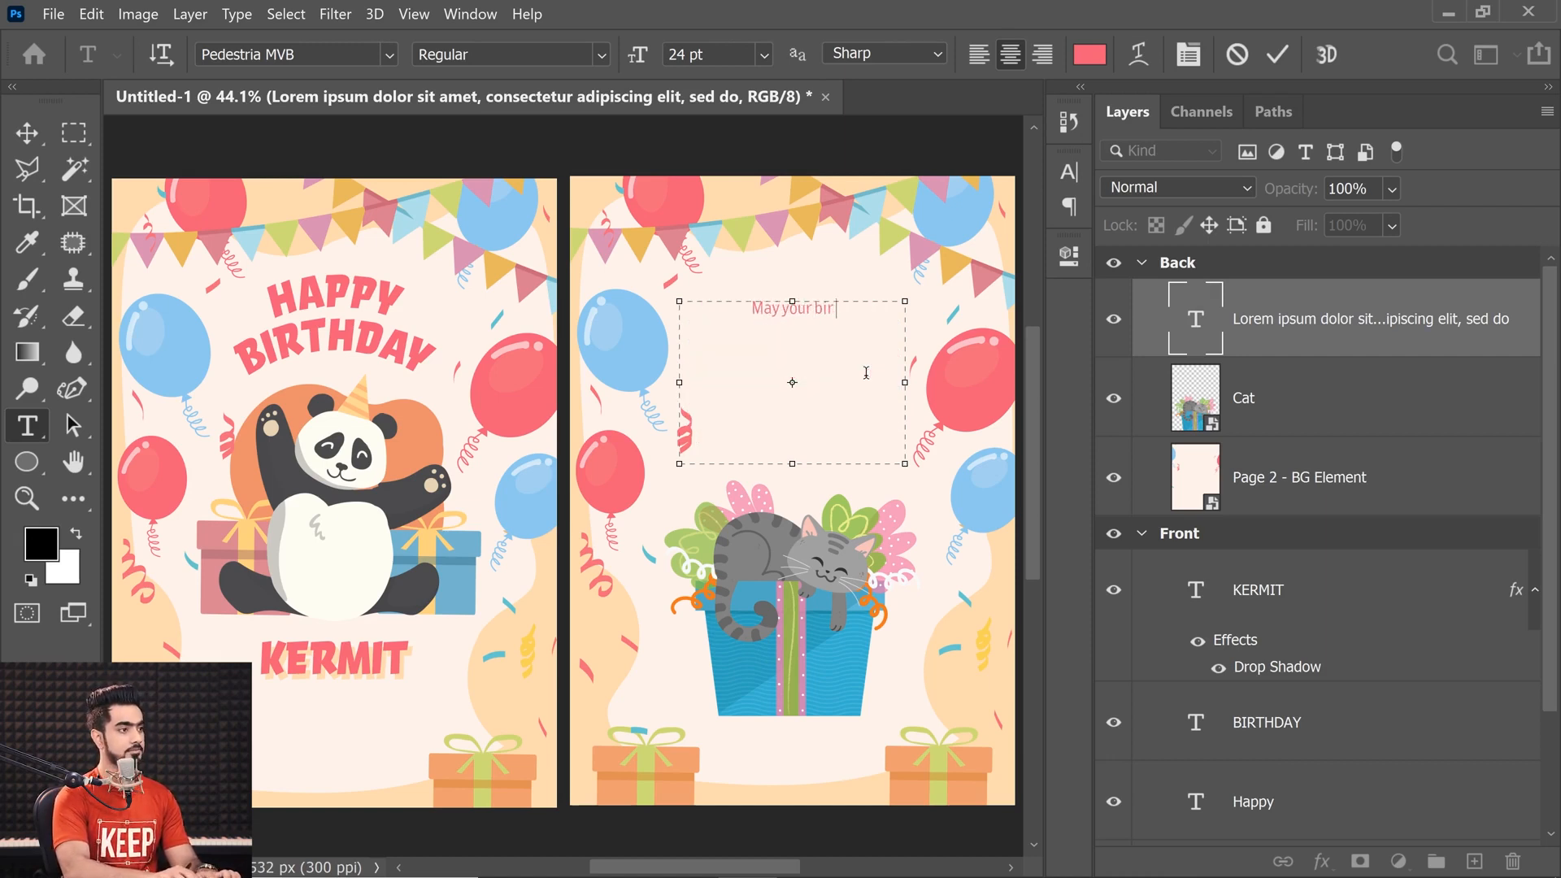
{"action": "type", "text": "thday be"}
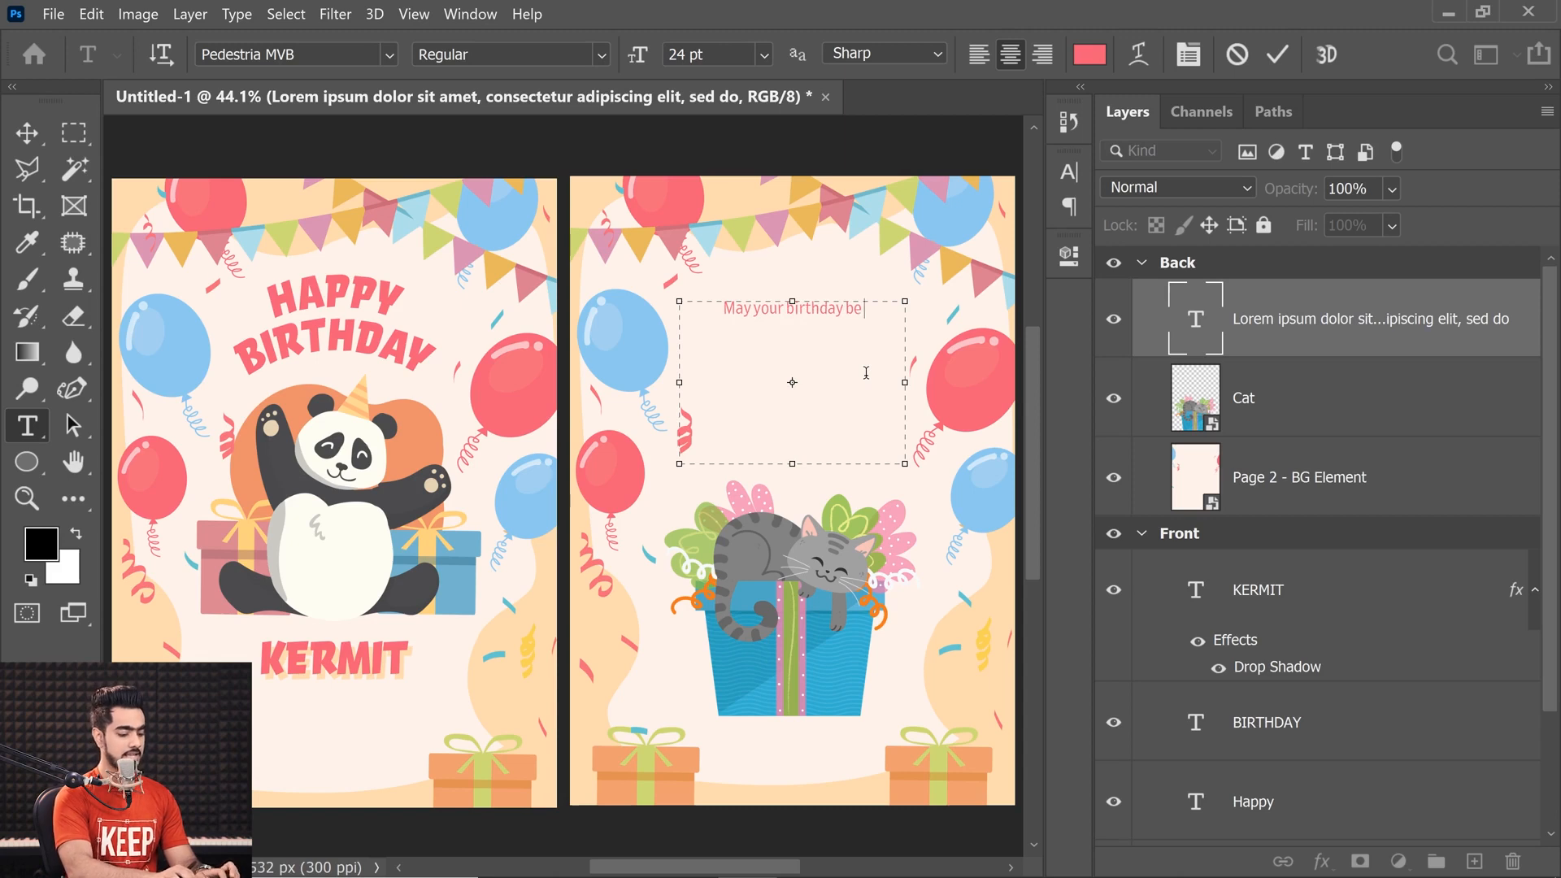
{"action": "type", "text": " as bea"}
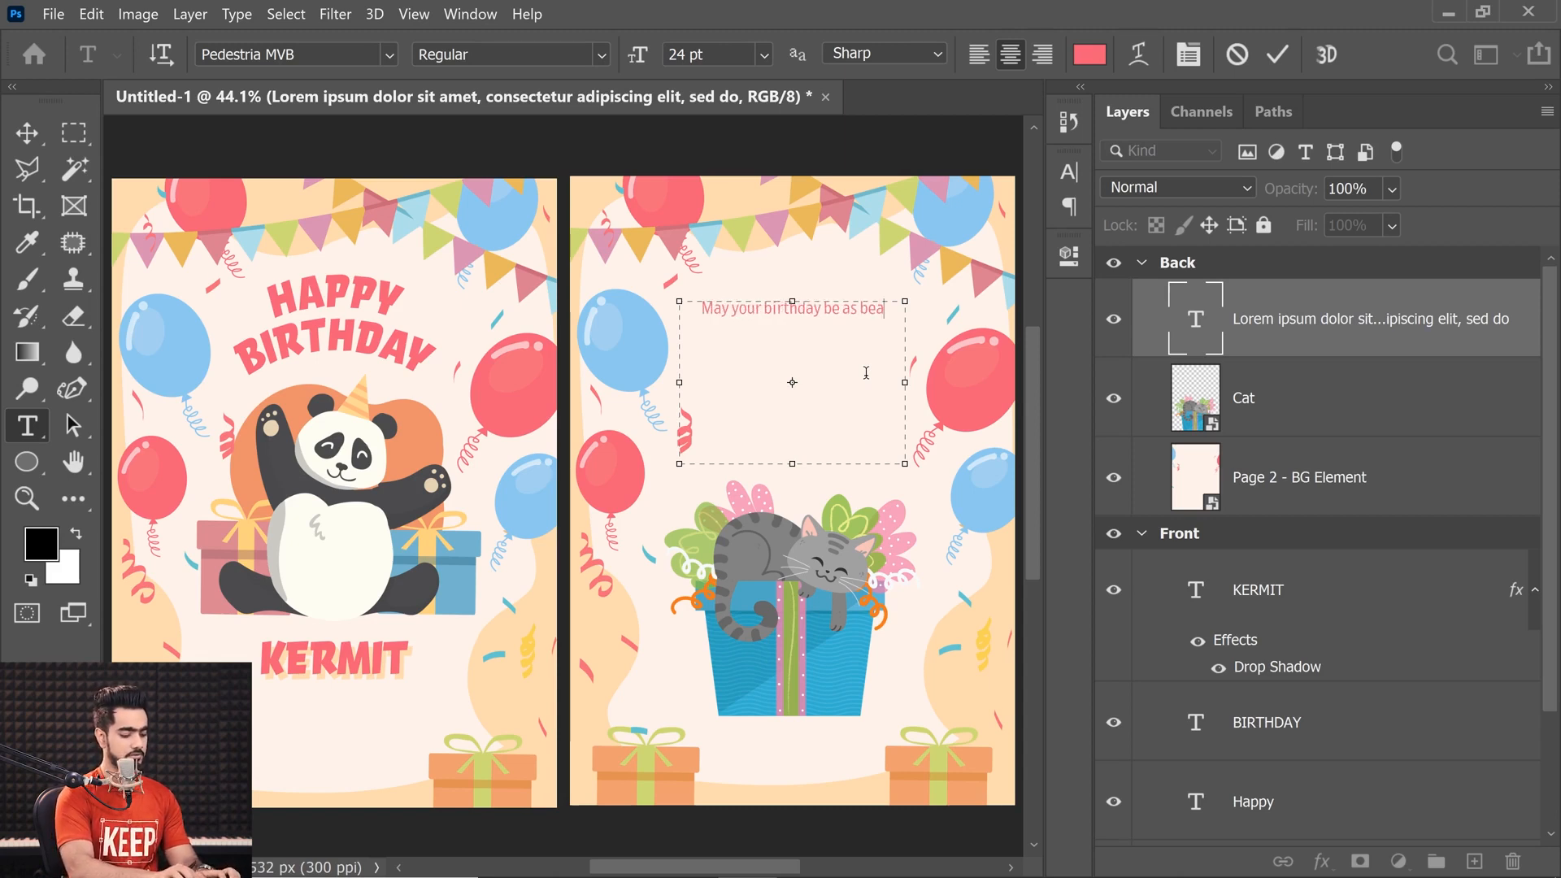
{"action": "type", "text": "utiful"}
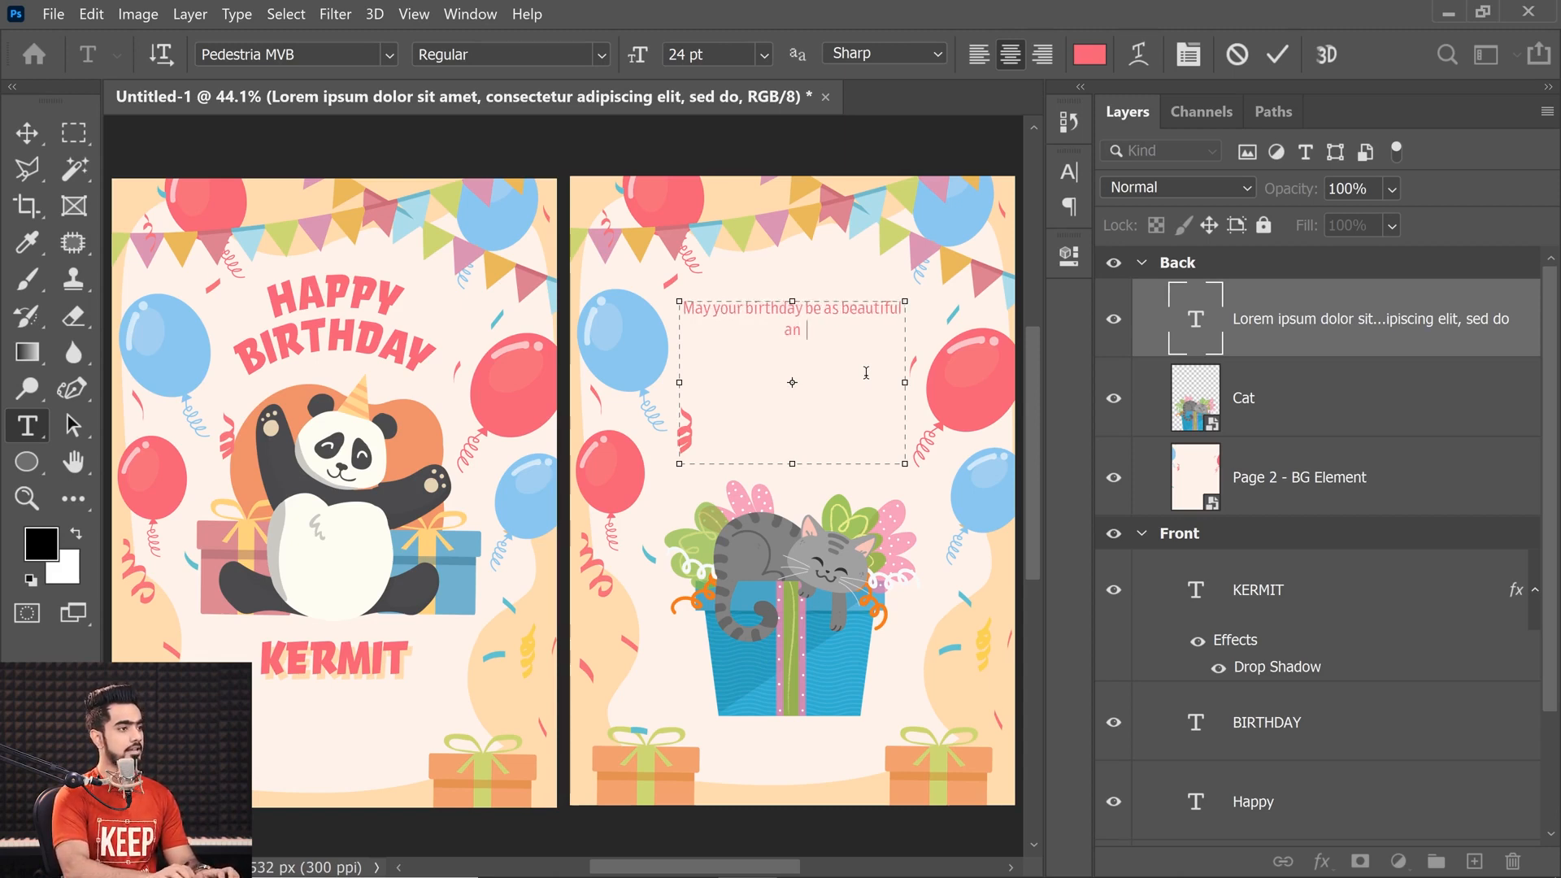
{"action": "type", "text": " and wonderfu"}
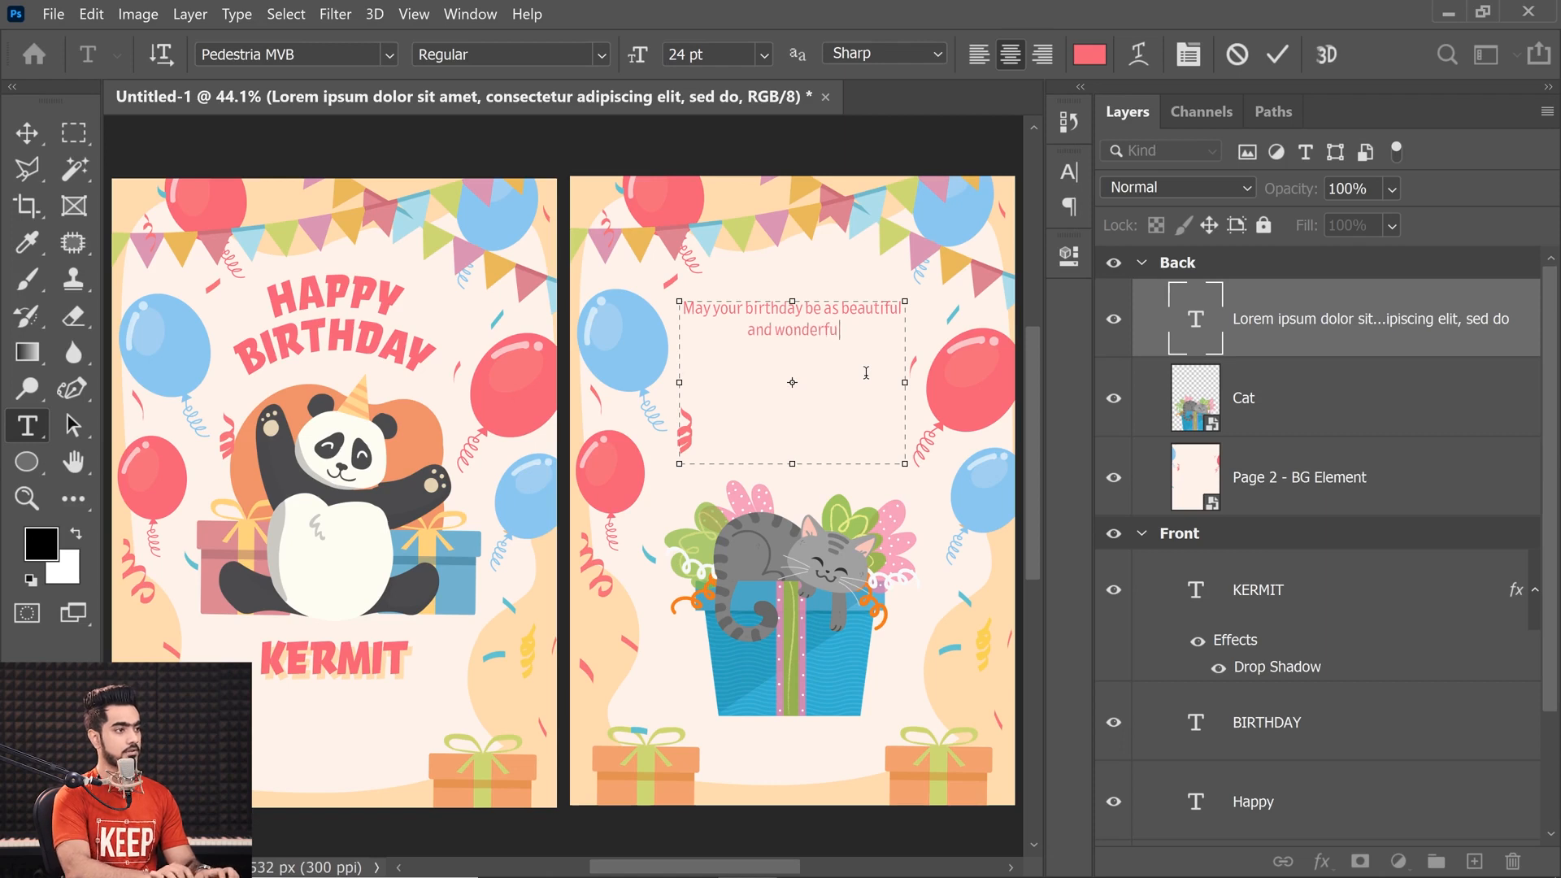
{"action": "type", "text": "l as you are."}
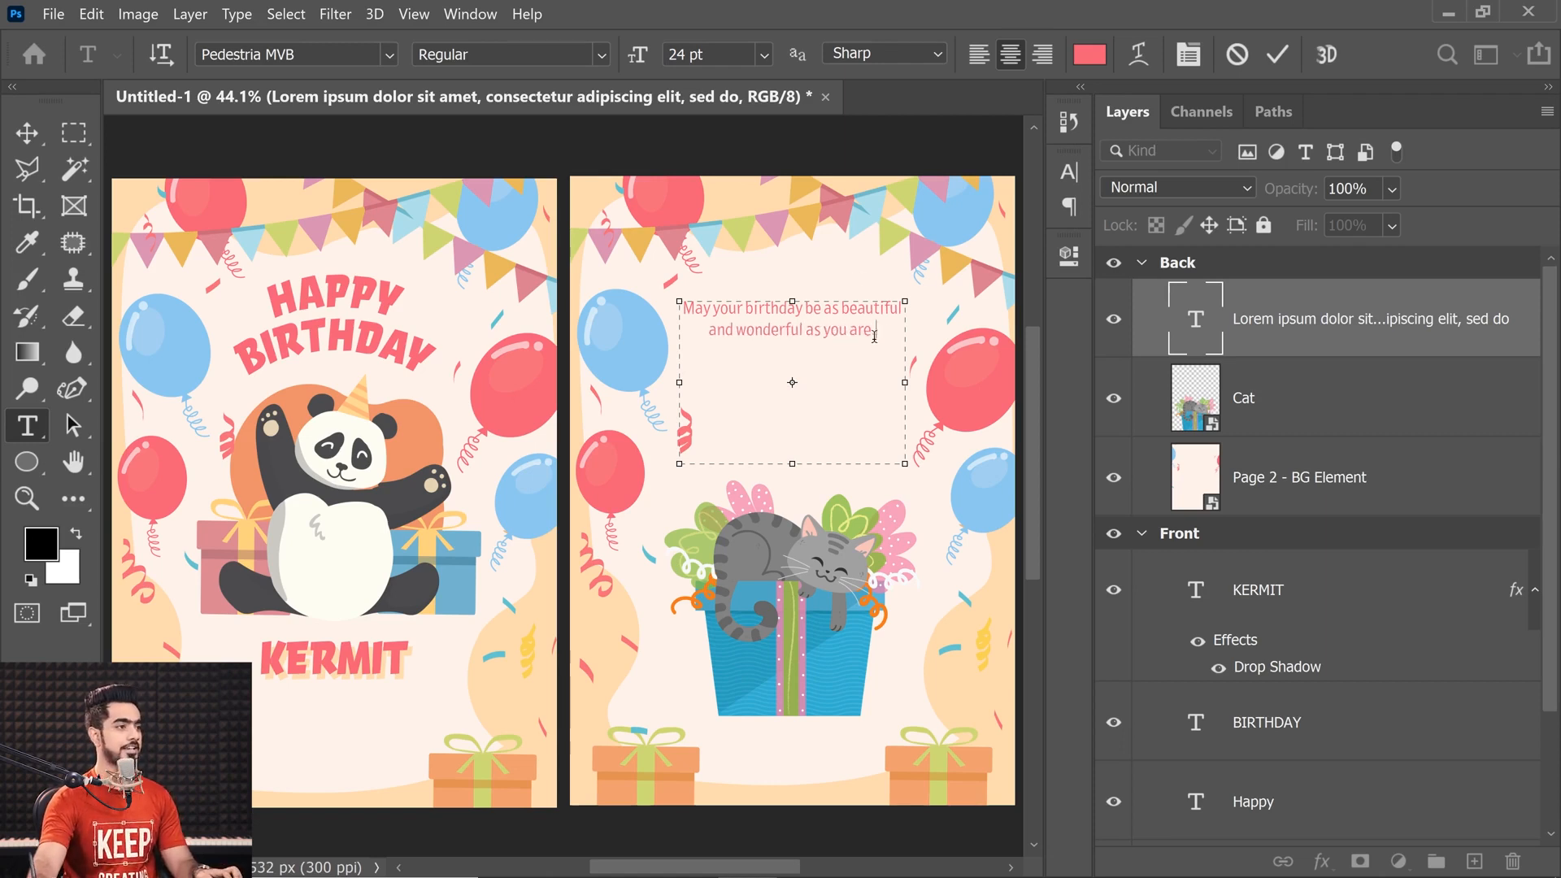
- Change the font style of the whole birthday message to Bold
{"action": "key", "text": "ctrl+a"}
{"action": "left_click", "coordinate": [596, 57]}
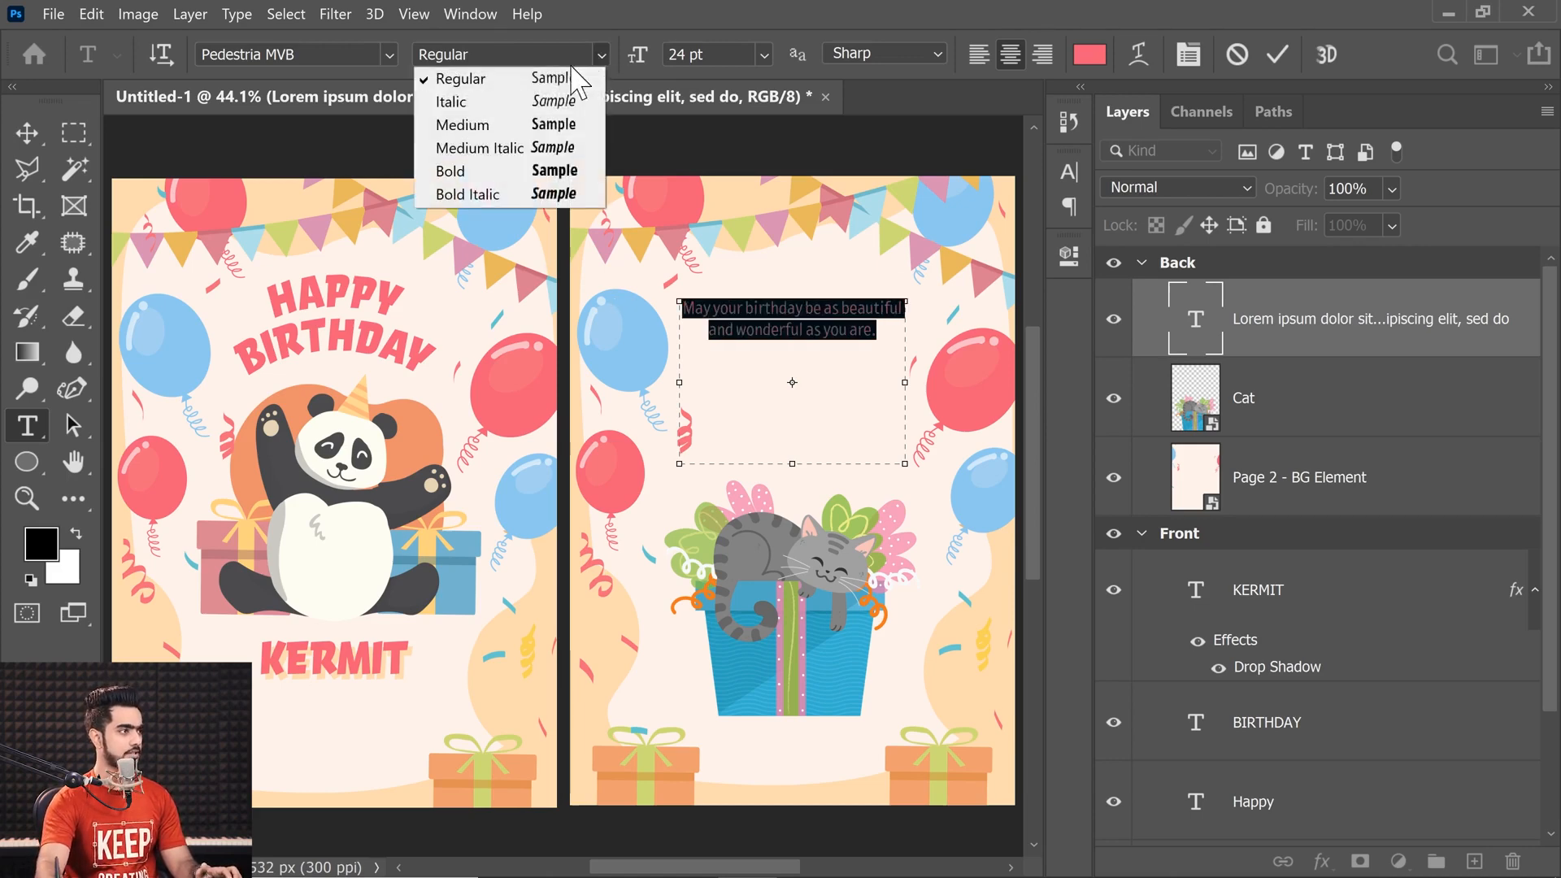
{"action": "left_click", "coordinate": [468, 171]}
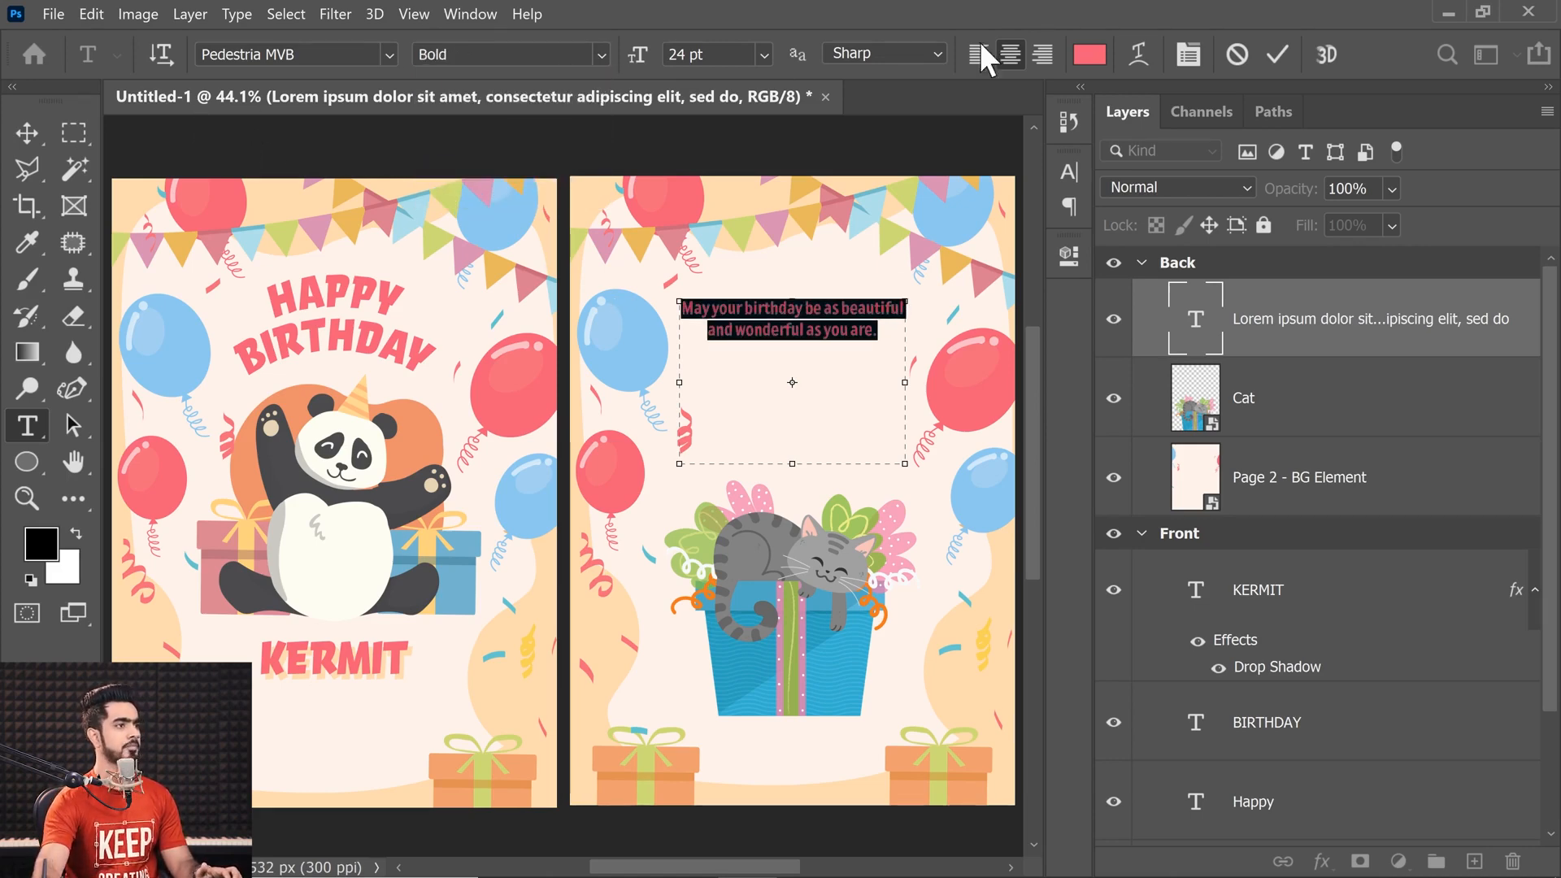
- Recolour the birthday message with the light blue 8ecaef sampled from a balloon on the Back artboard and commit the text
{"action": "left_click", "coordinate": [1089, 55]}
{"action": "left_click_drag", "start_coordinate": [760, 132], "coordinate": [257, 168]}
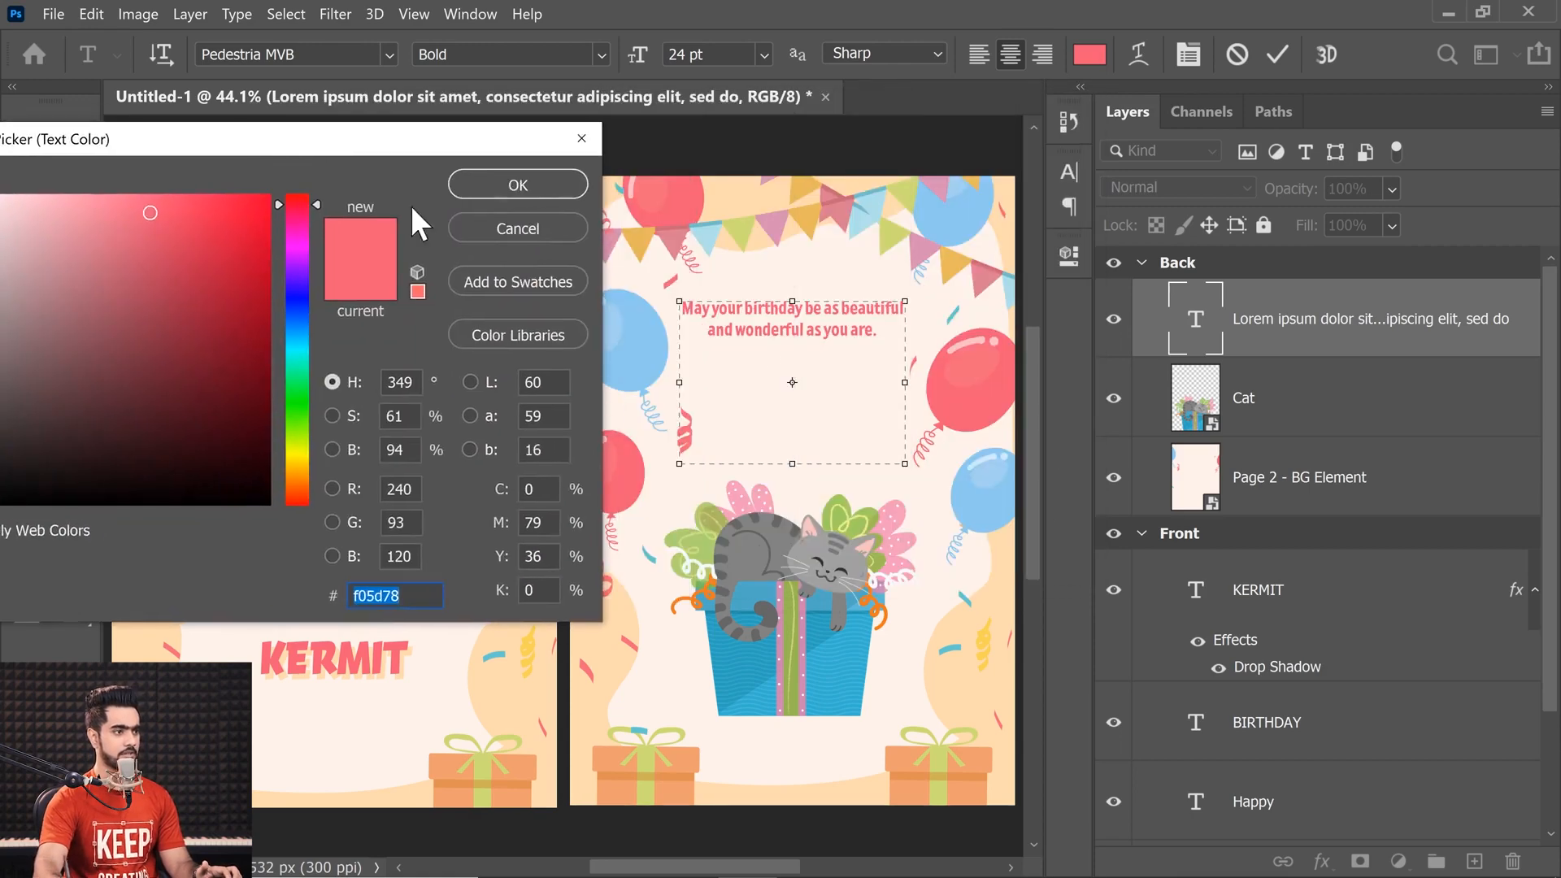
{"action": "left_click", "coordinate": [985, 529]}
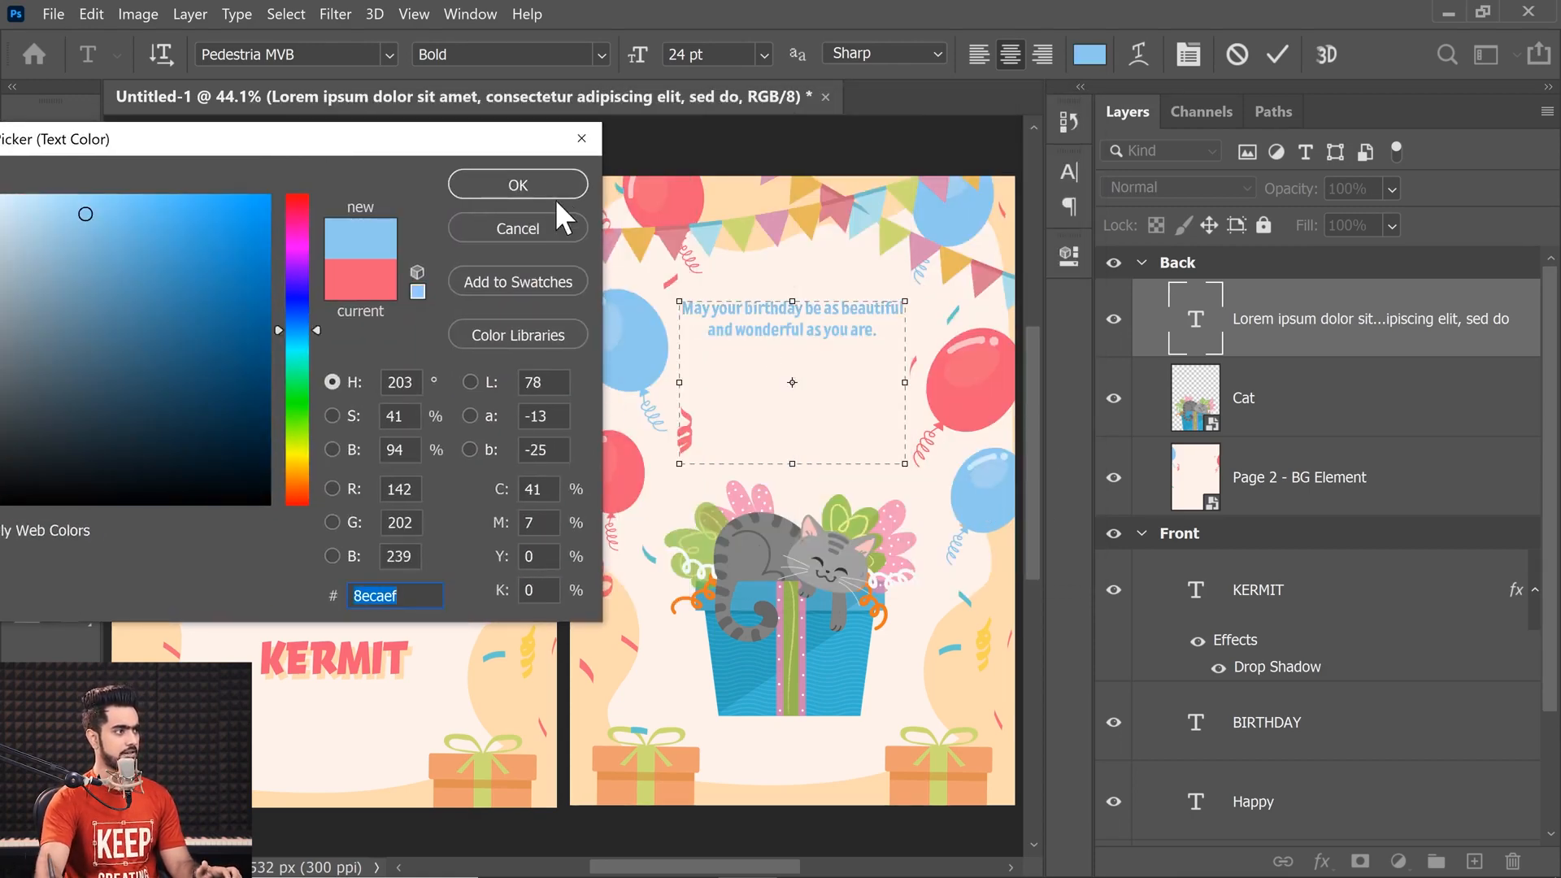
{"action": "left_click", "coordinate": [553, 189]}
{"action": "left_click", "coordinate": [27, 132]}
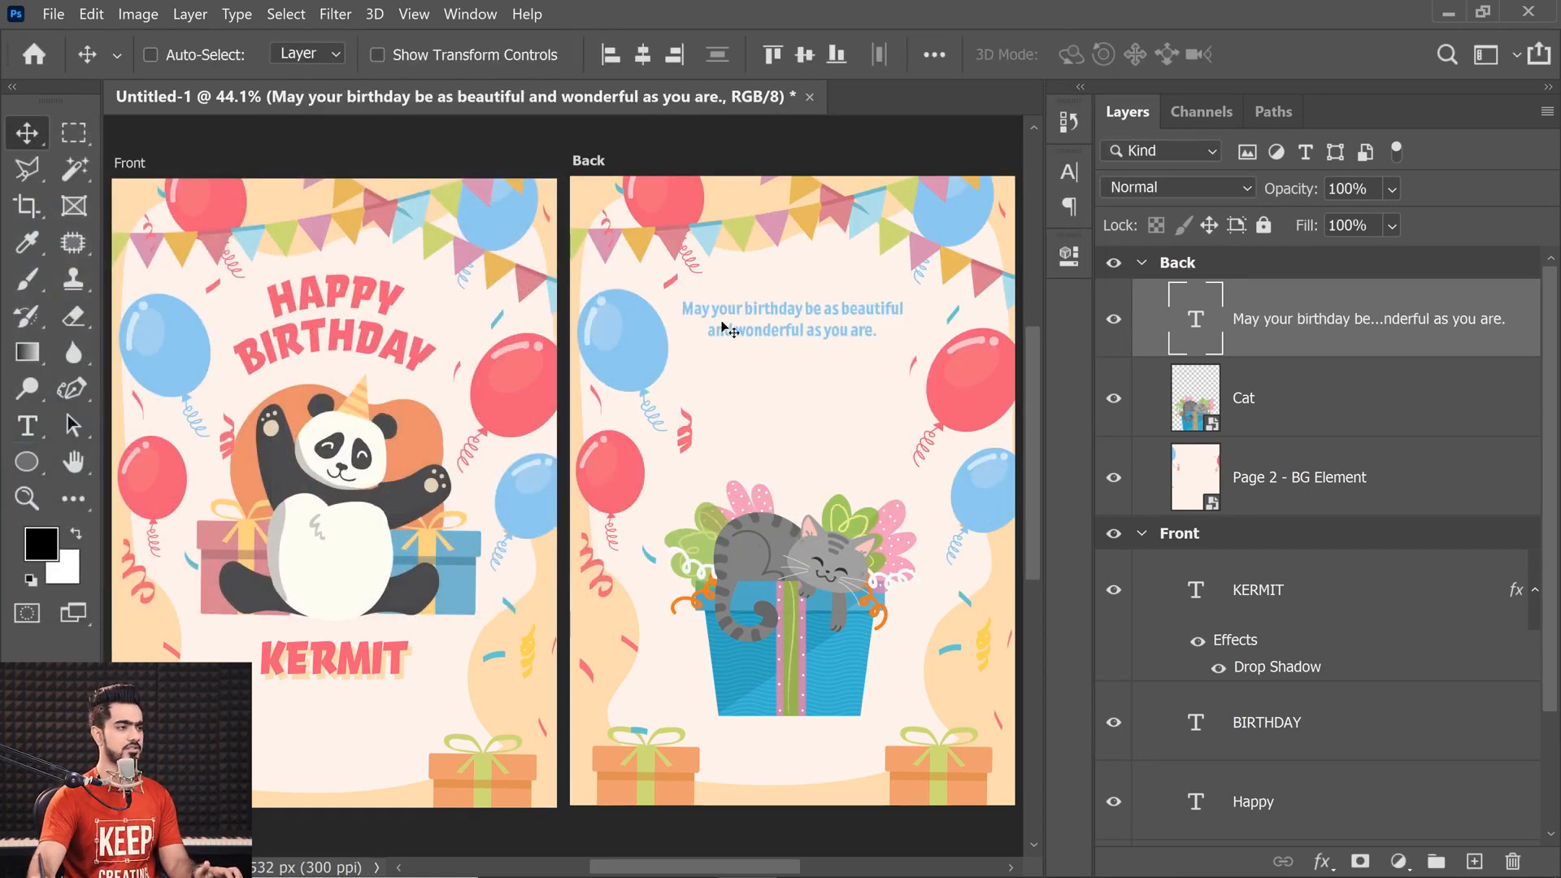
- Increase the font size of the whole birthday message on the Back artboard to 30 pt and commit the text
{"action": "left_click", "coordinate": [841, 319], "text": "ctrl+space"}
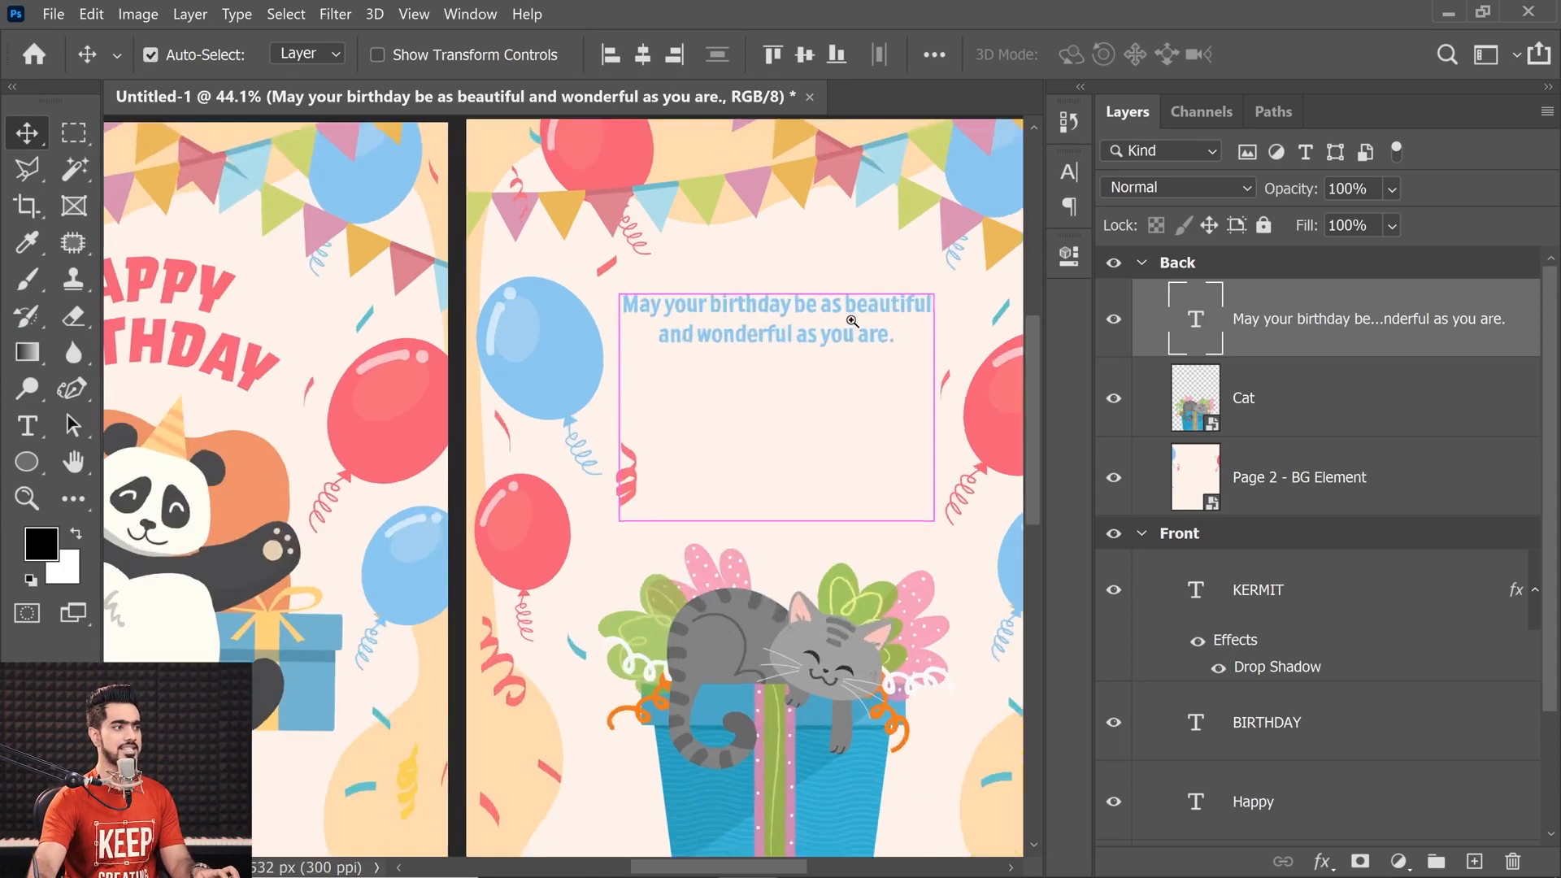
{"action": "left_click", "coordinate": [852, 321], "text": "ctrl+space"}
{"action": "double_click", "coordinate": [1187, 321]}
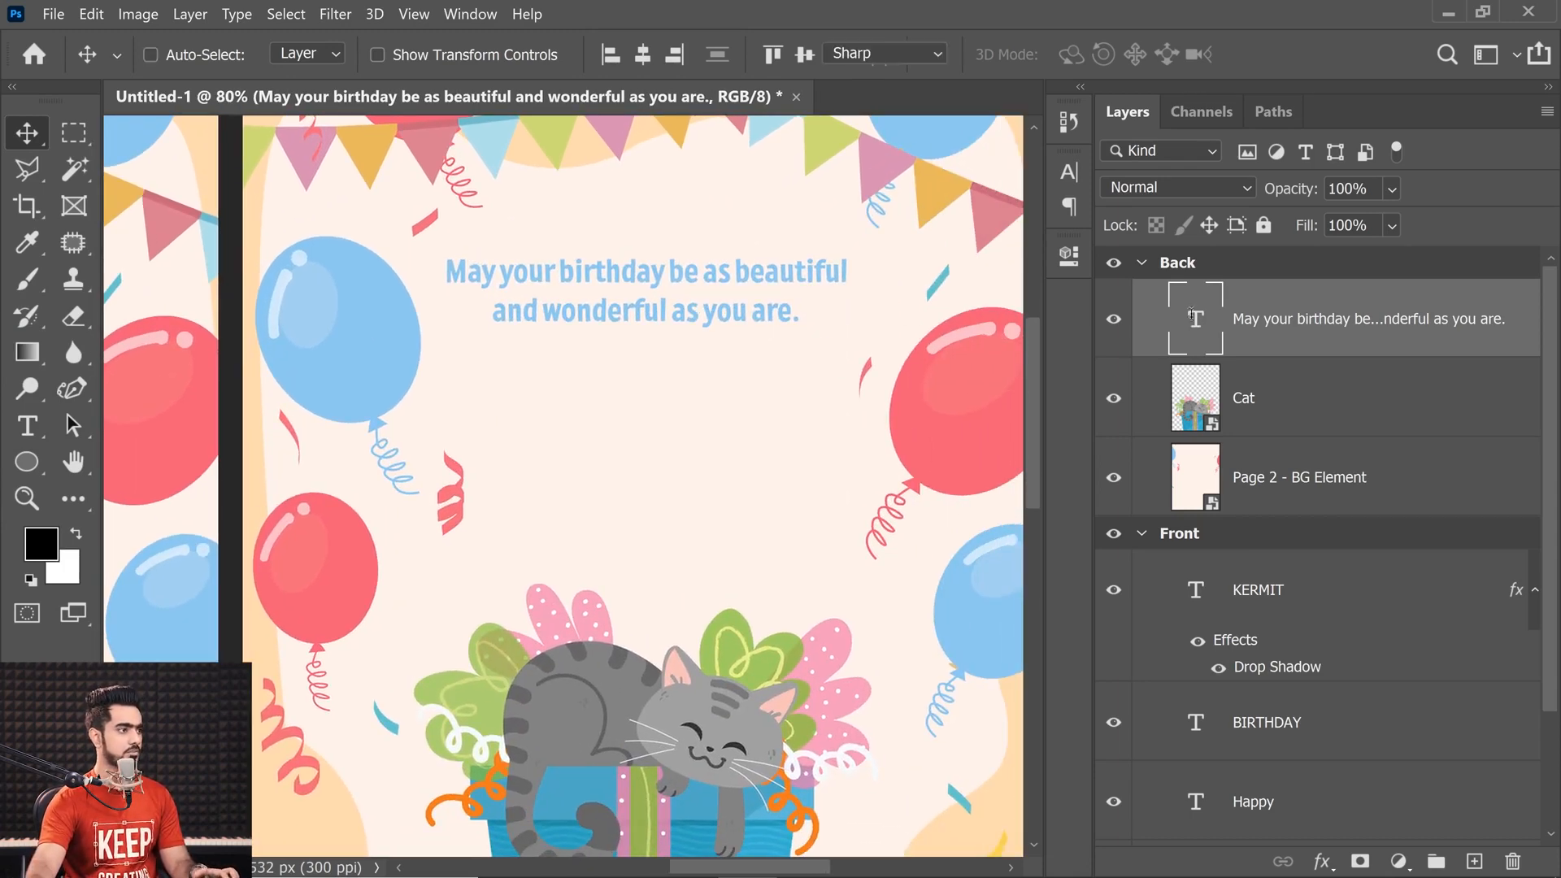
{"action": "left_click", "coordinate": [763, 54]}
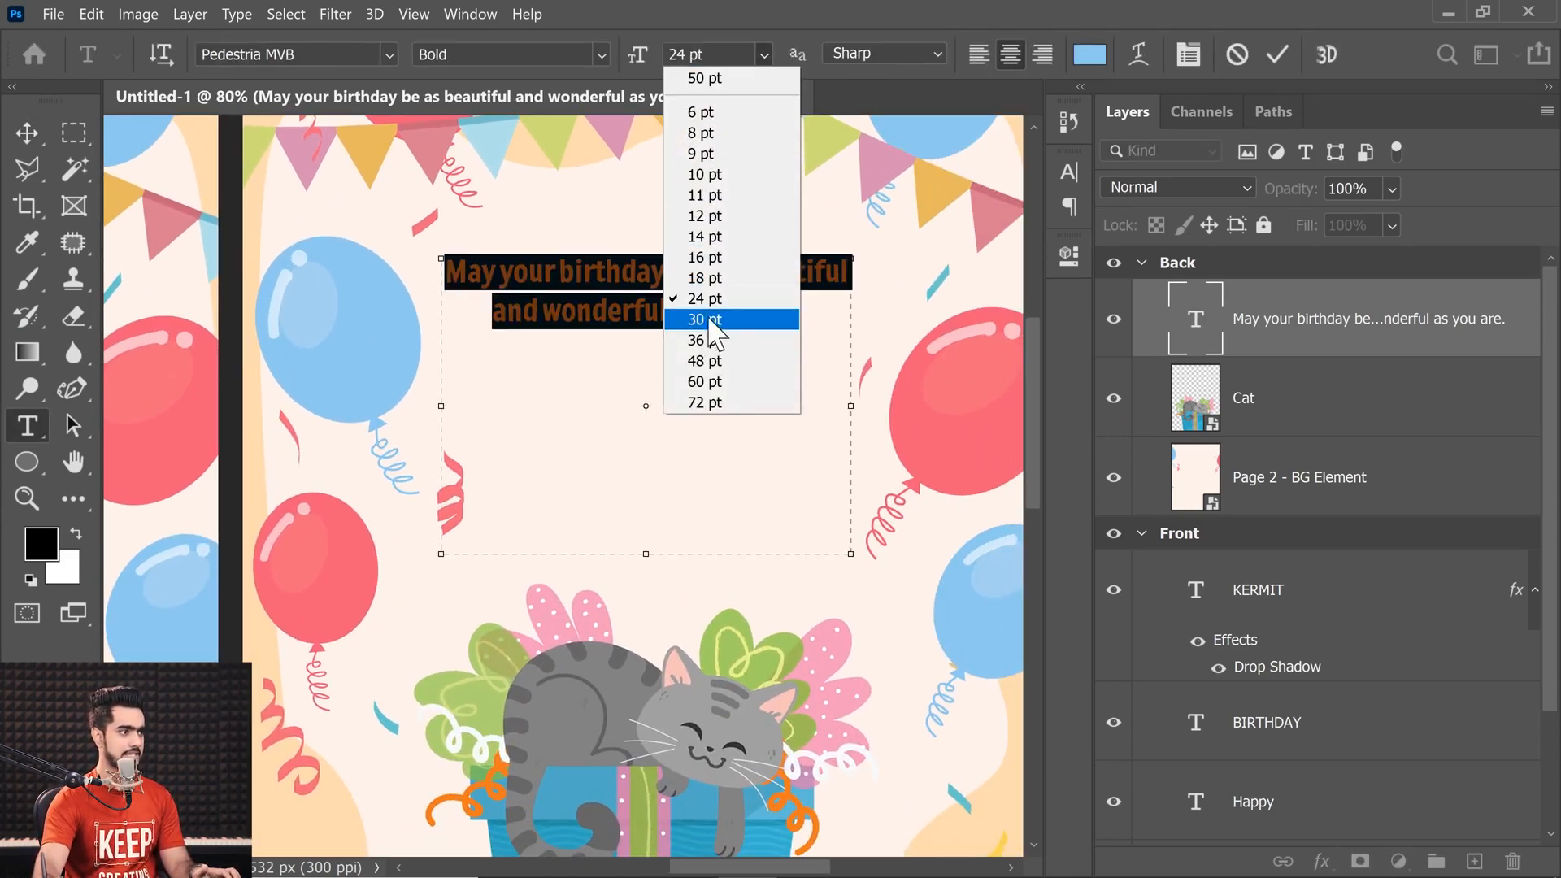
{"action": "left_click", "coordinate": [716, 339]}
{"action": "left_click", "coordinate": [764, 54]}
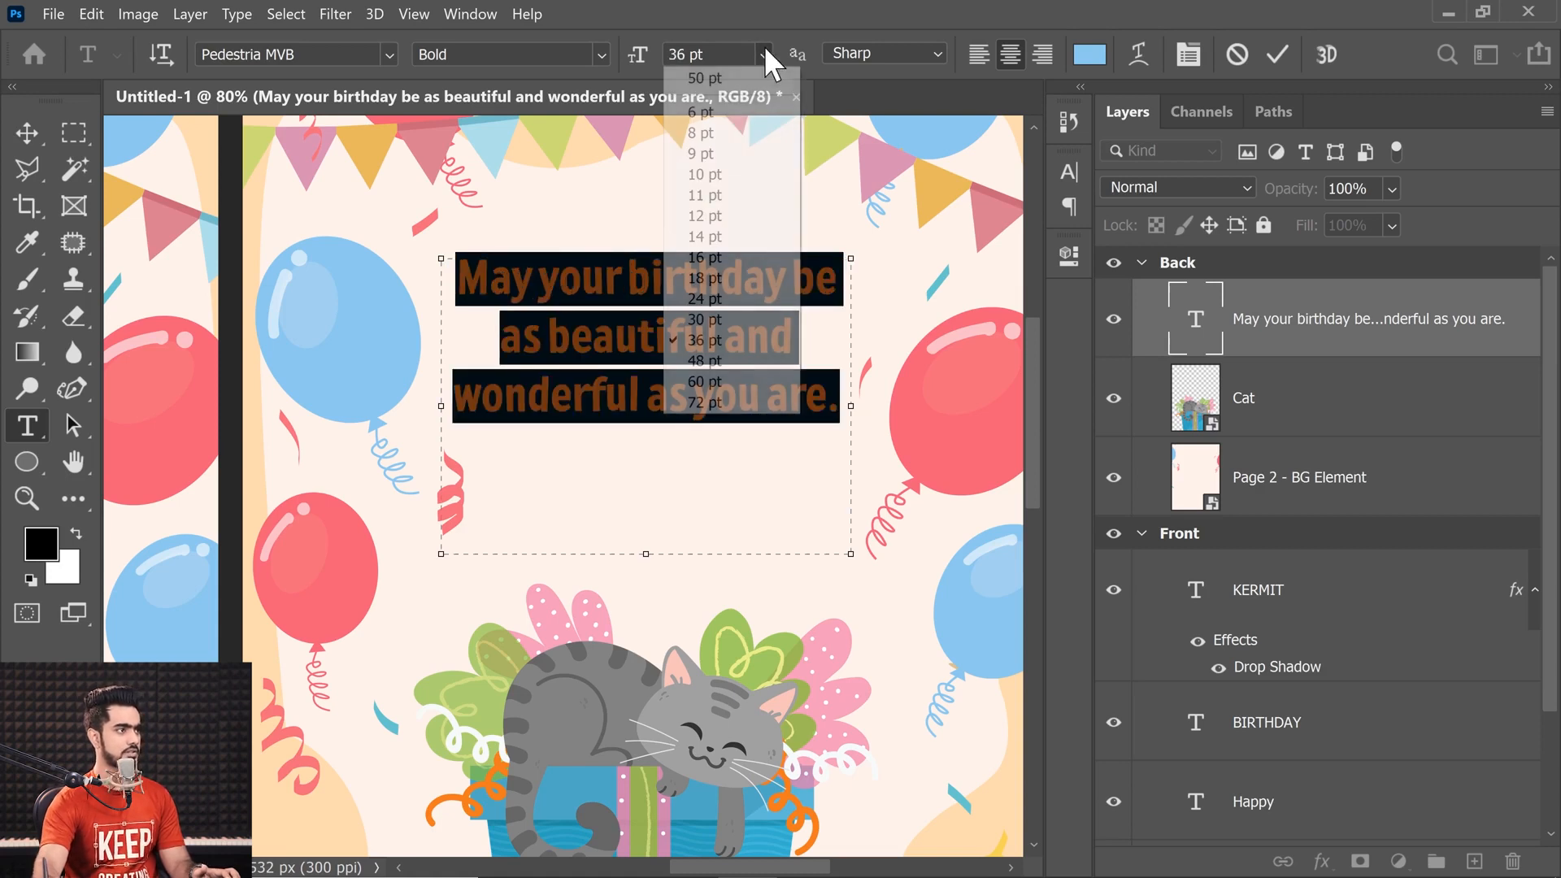
{"action": "left_click", "coordinate": [731, 317]}
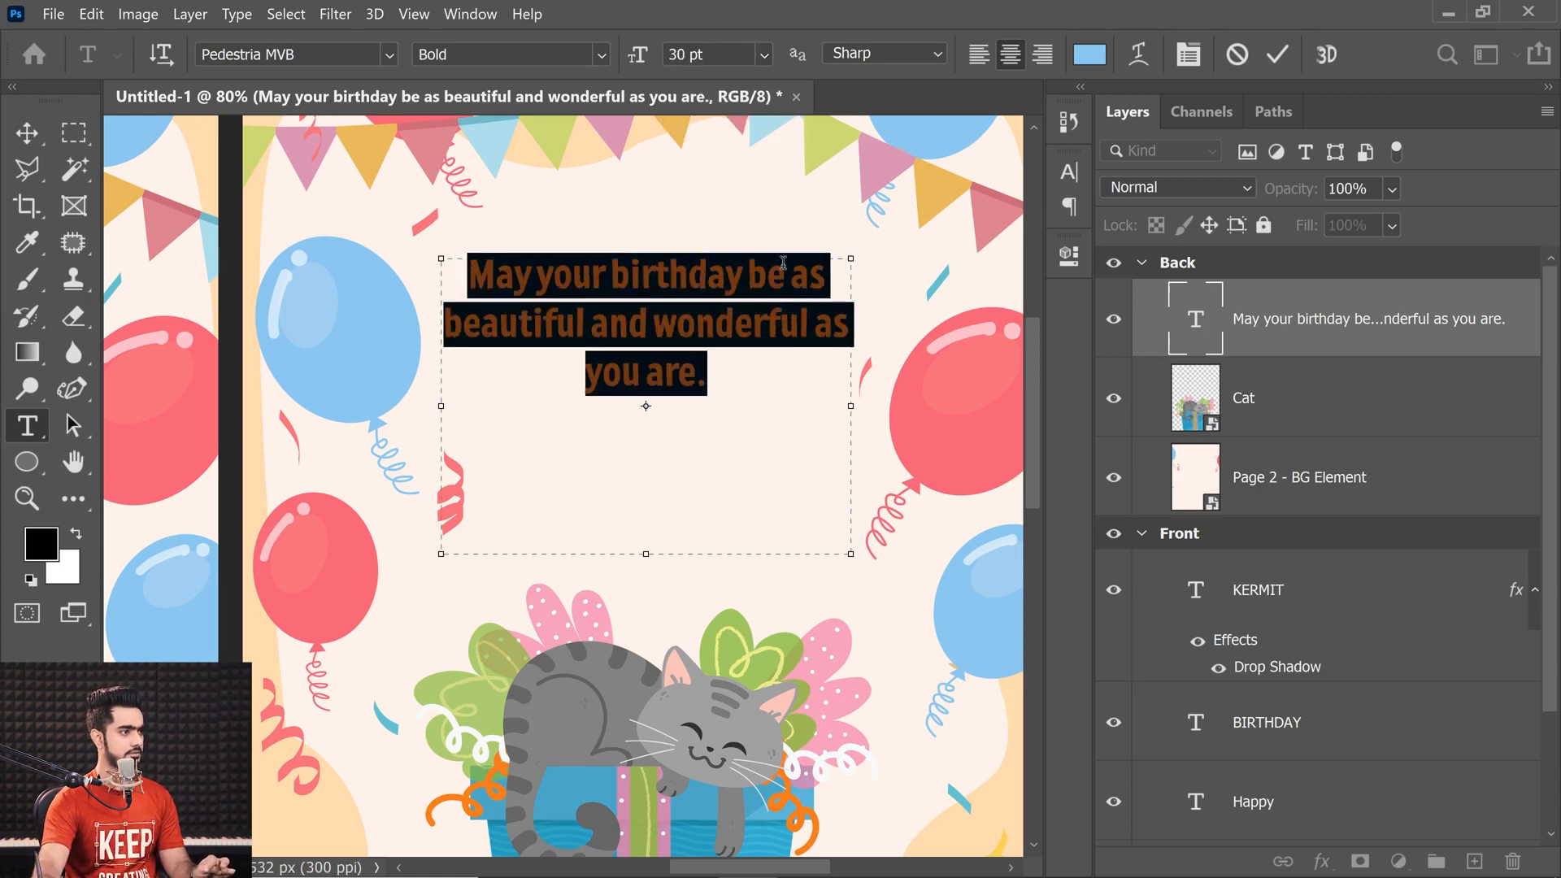
{"action": "left_click", "coordinate": [27, 133]}
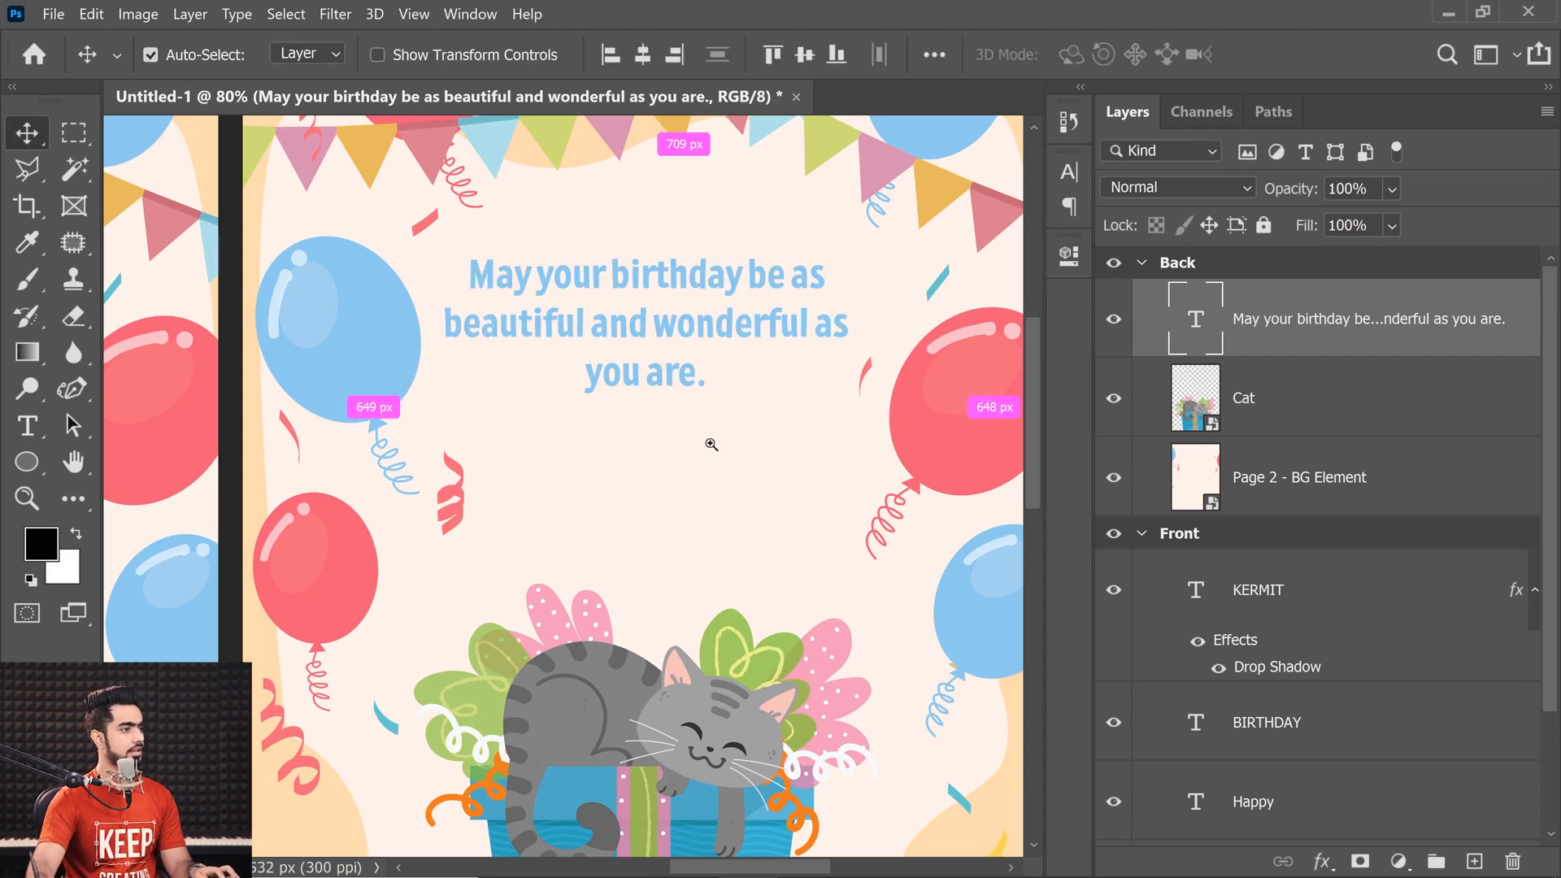
{"action": "scroll", "coordinate": [678, 456], "scroll_direction": "down", "scroll_amount": 2}
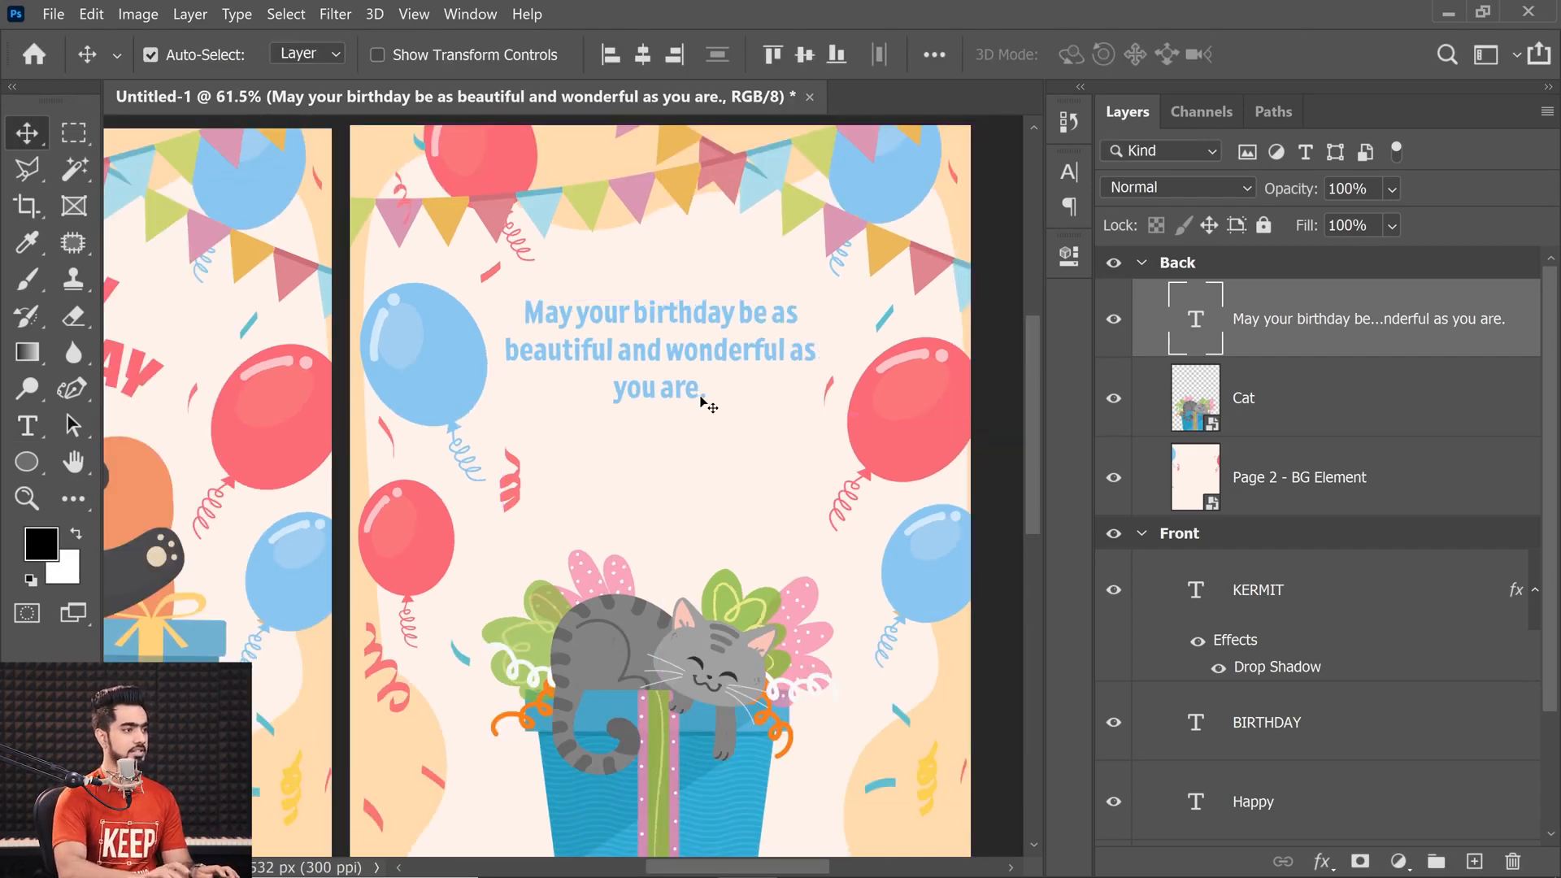
{"action": "scroll", "coordinate": [697, 401], "scroll_direction": "down", "scroll_amount": 2}
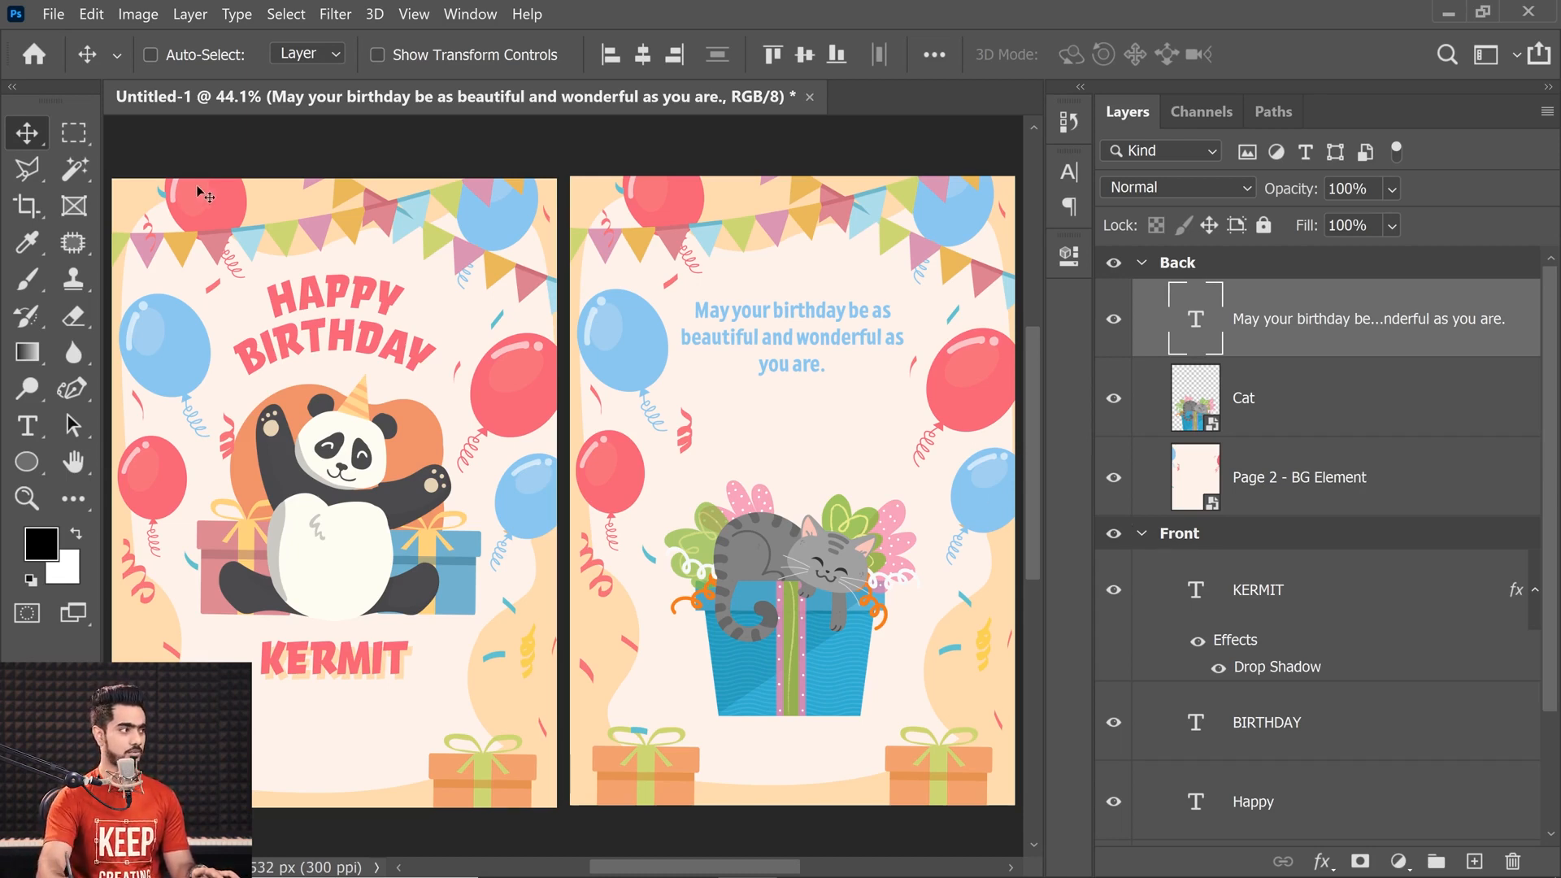
- Extend the Front artboard's height to 3868 px, keeping its width at 2480 px
{"action": "key", "text": "ctrl+minus"}
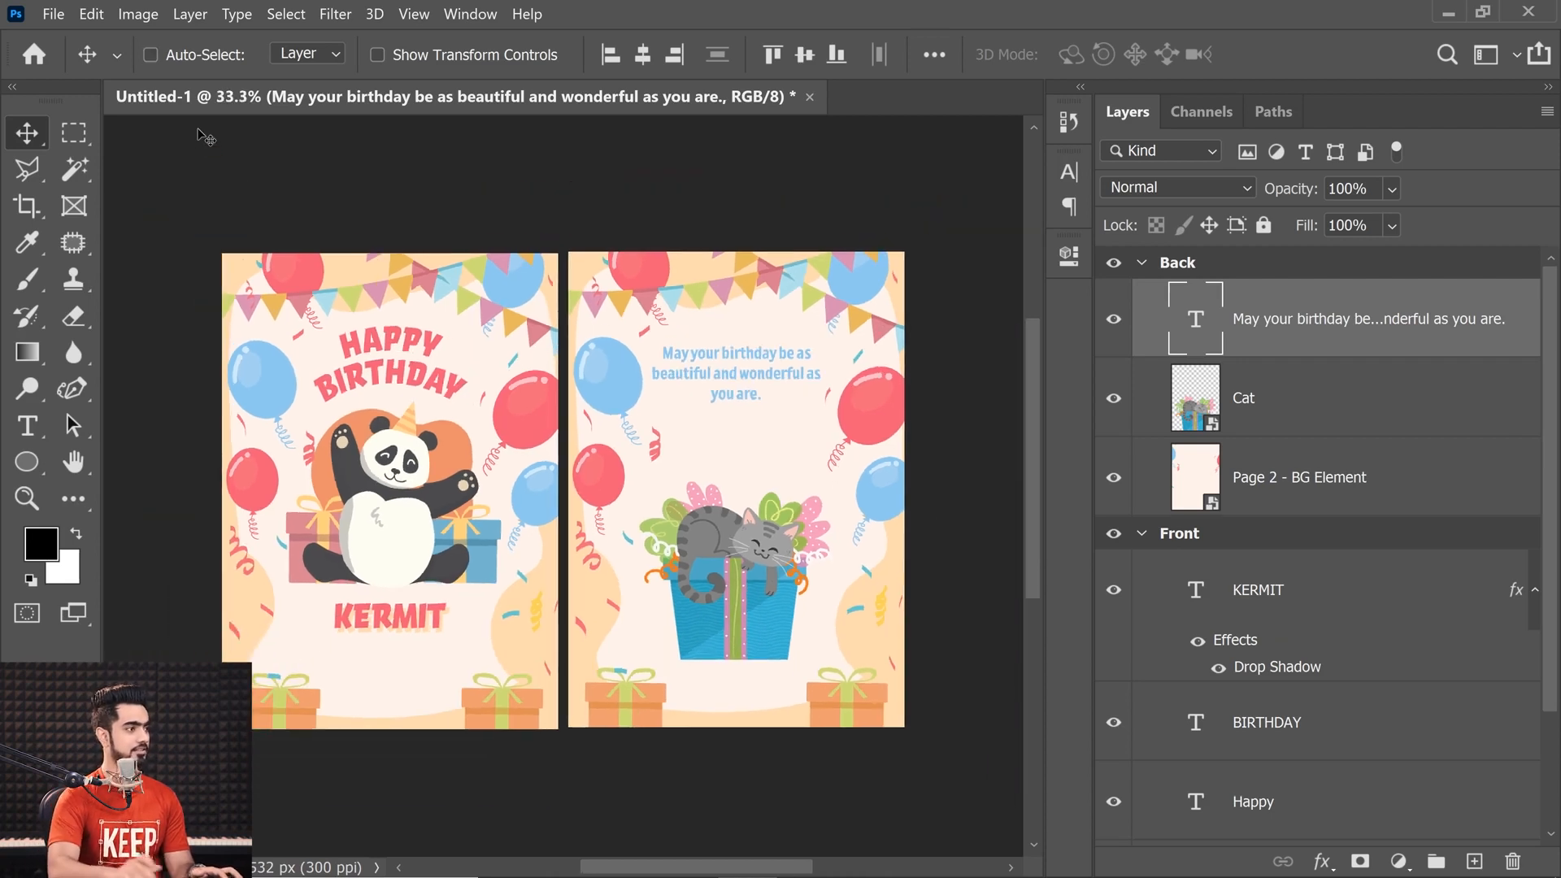
{"action": "left_click", "coordinate": [1238, 541]}
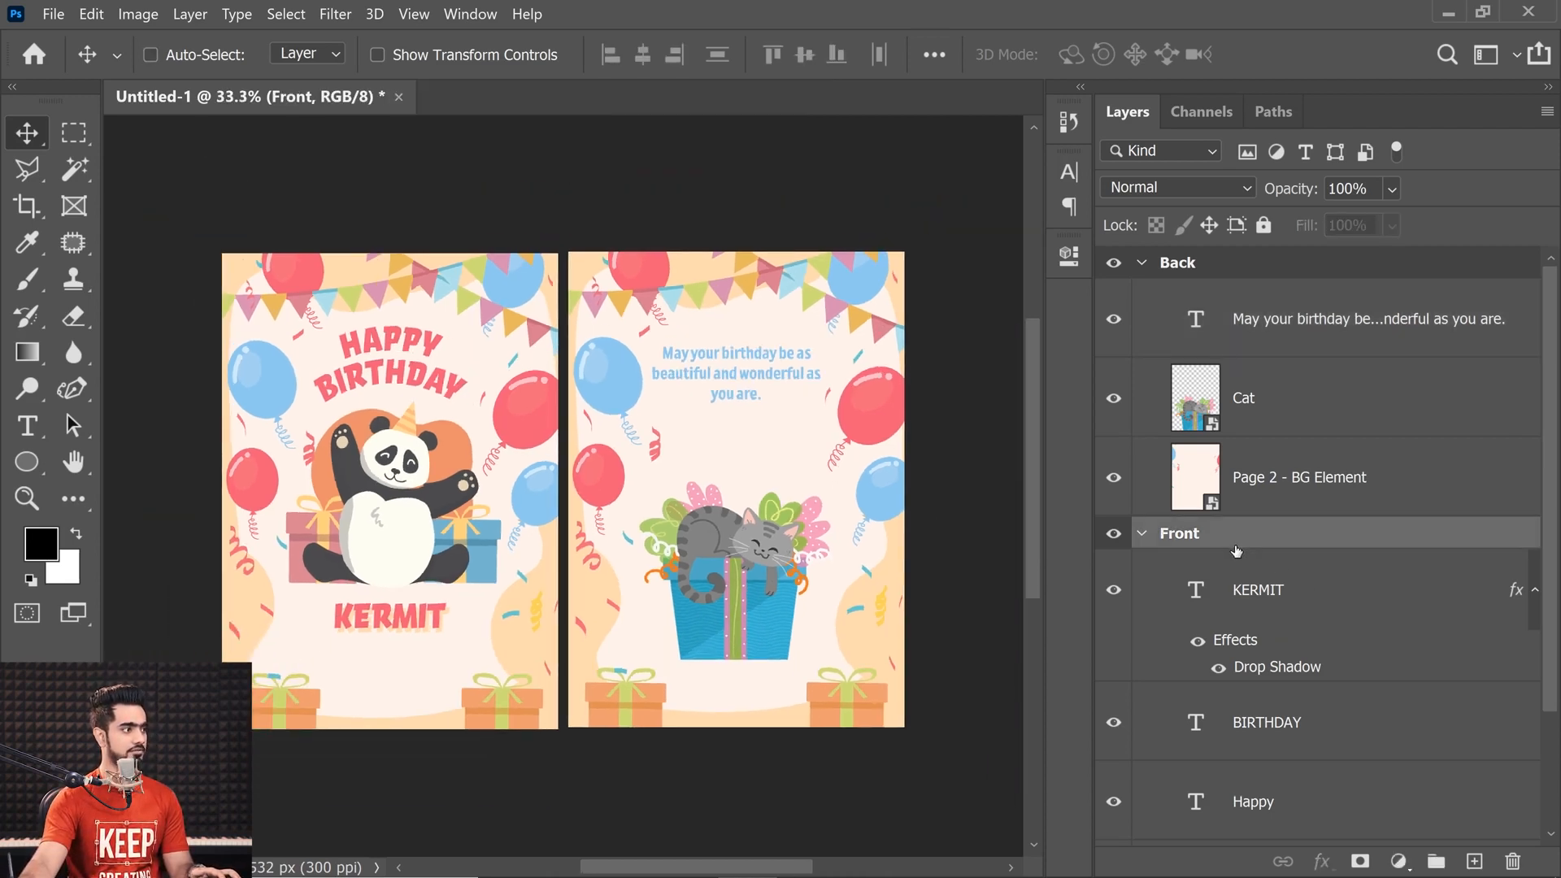
{"action": "left_click", "coordinate": [1174, 272]}
{"action": "left_click", "coordinate": [241, 240]}
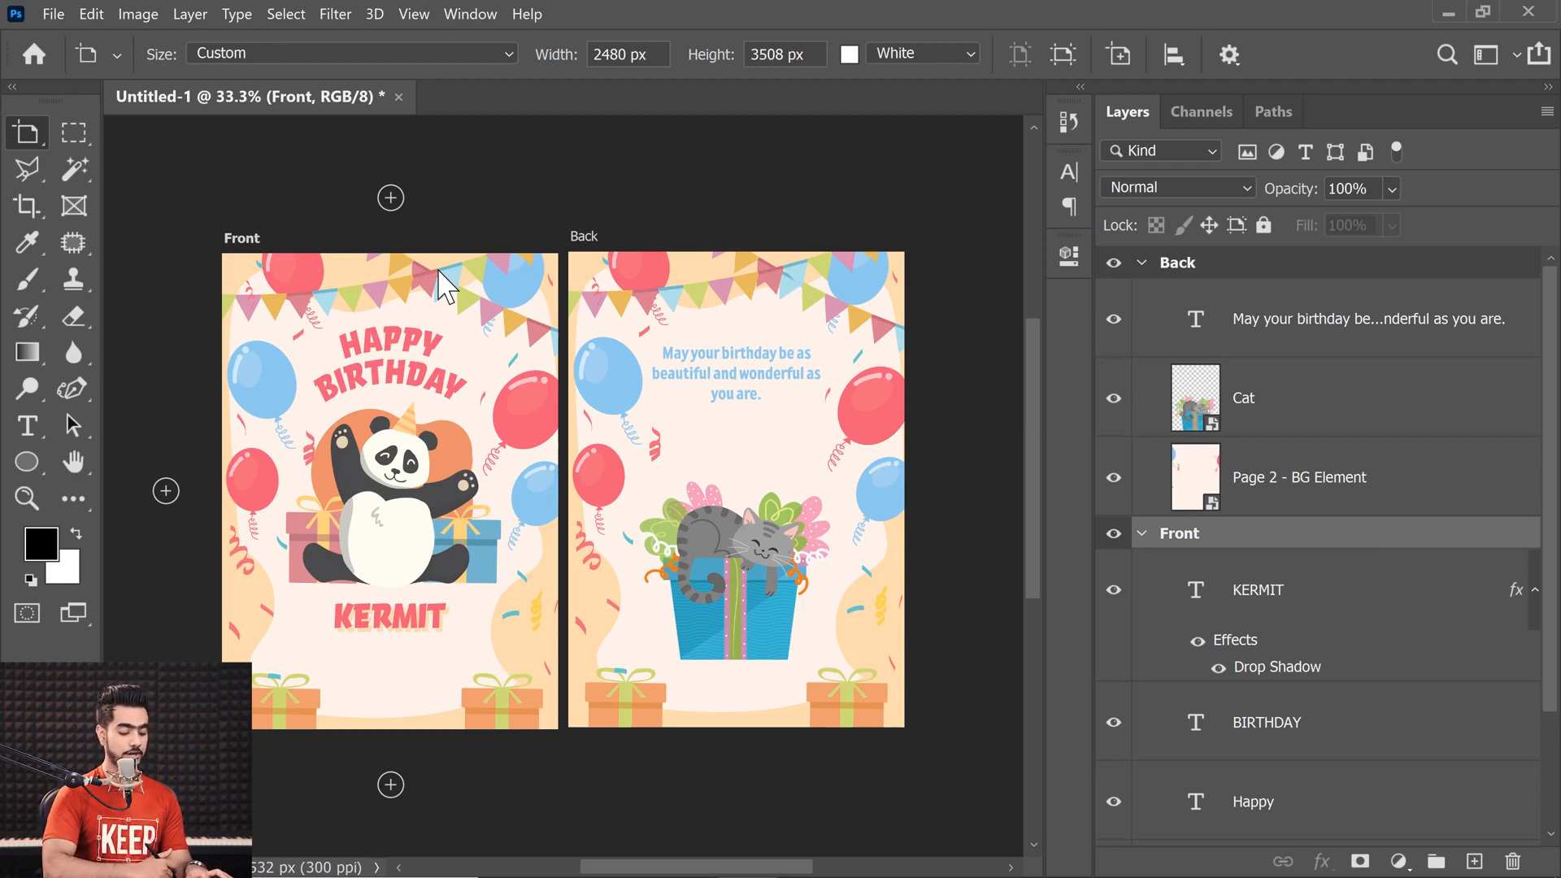
{"action": "key", "text": "ctrl+h"}
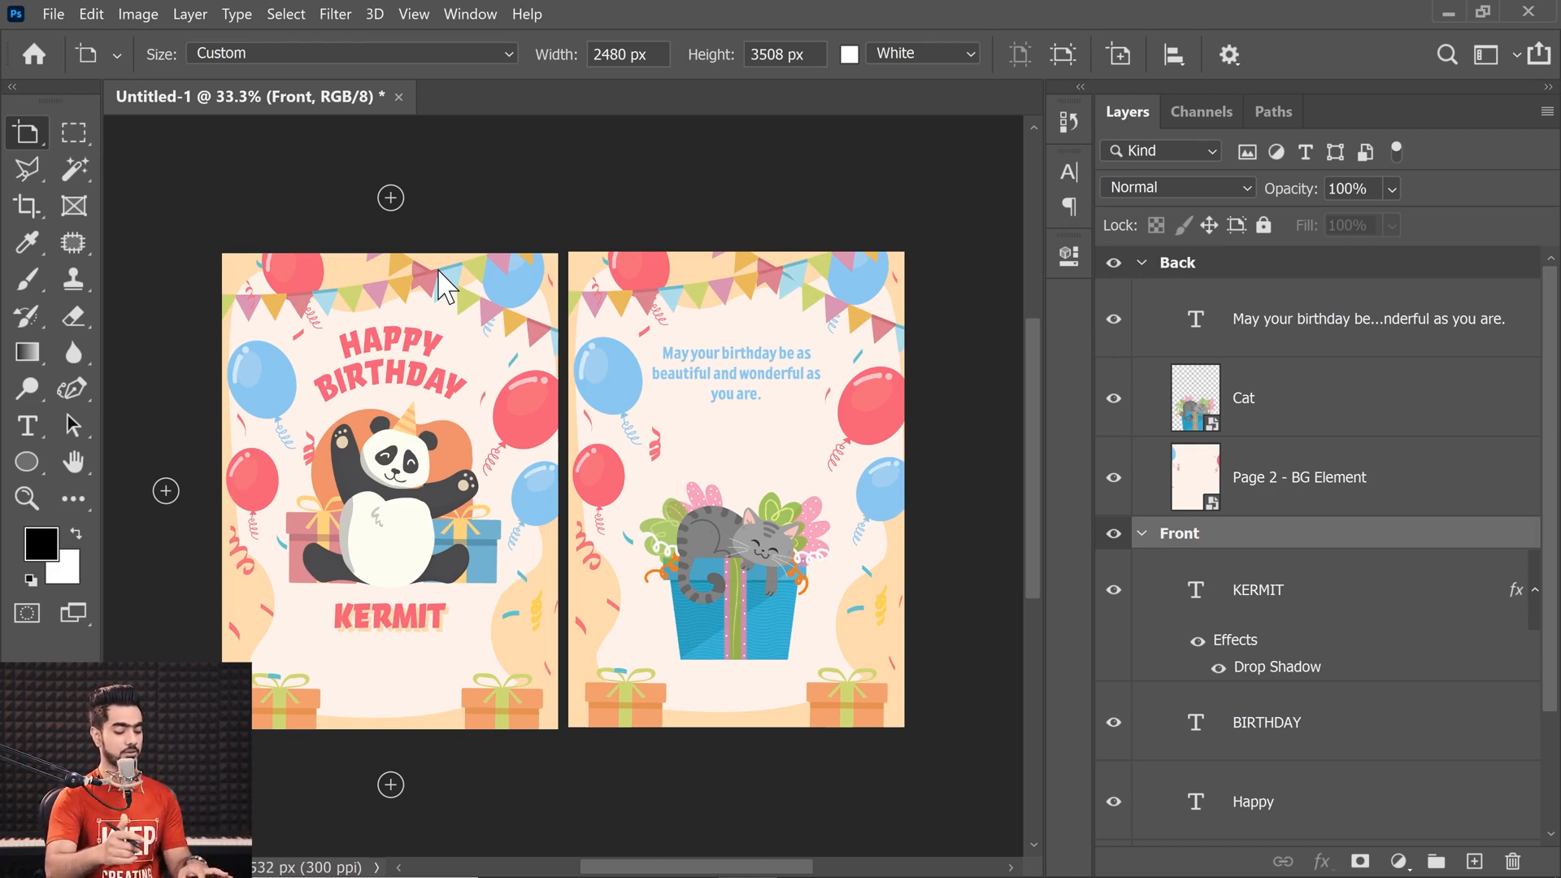
{"action": "key", "text": "ctrl+h"}
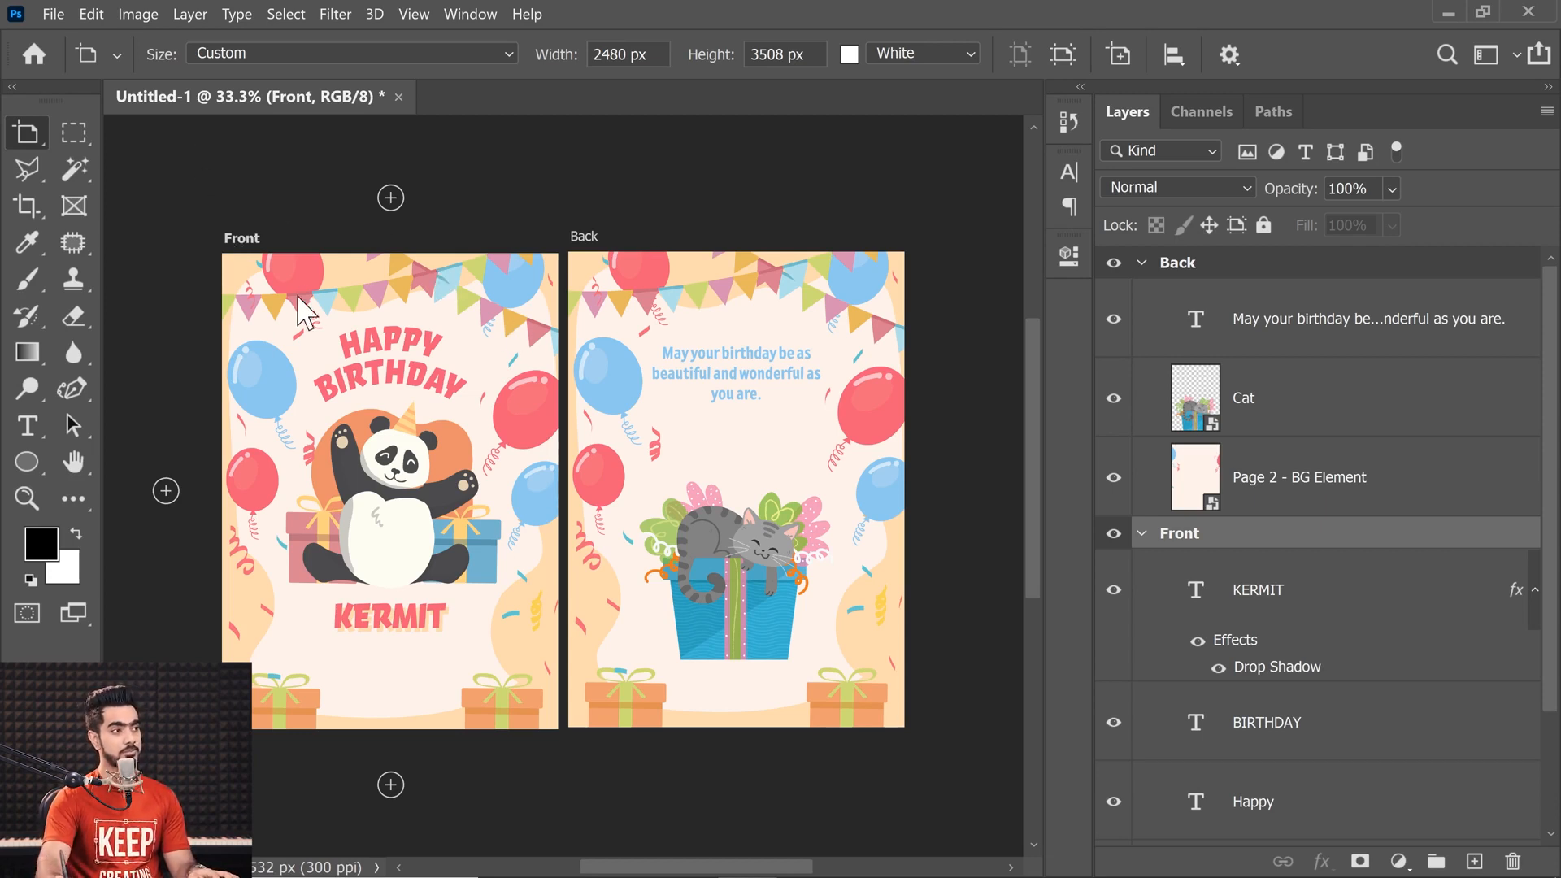
{"action": "left_click_drag", "start_coordinate": [712, 54], "coordinate": [752, 57]}
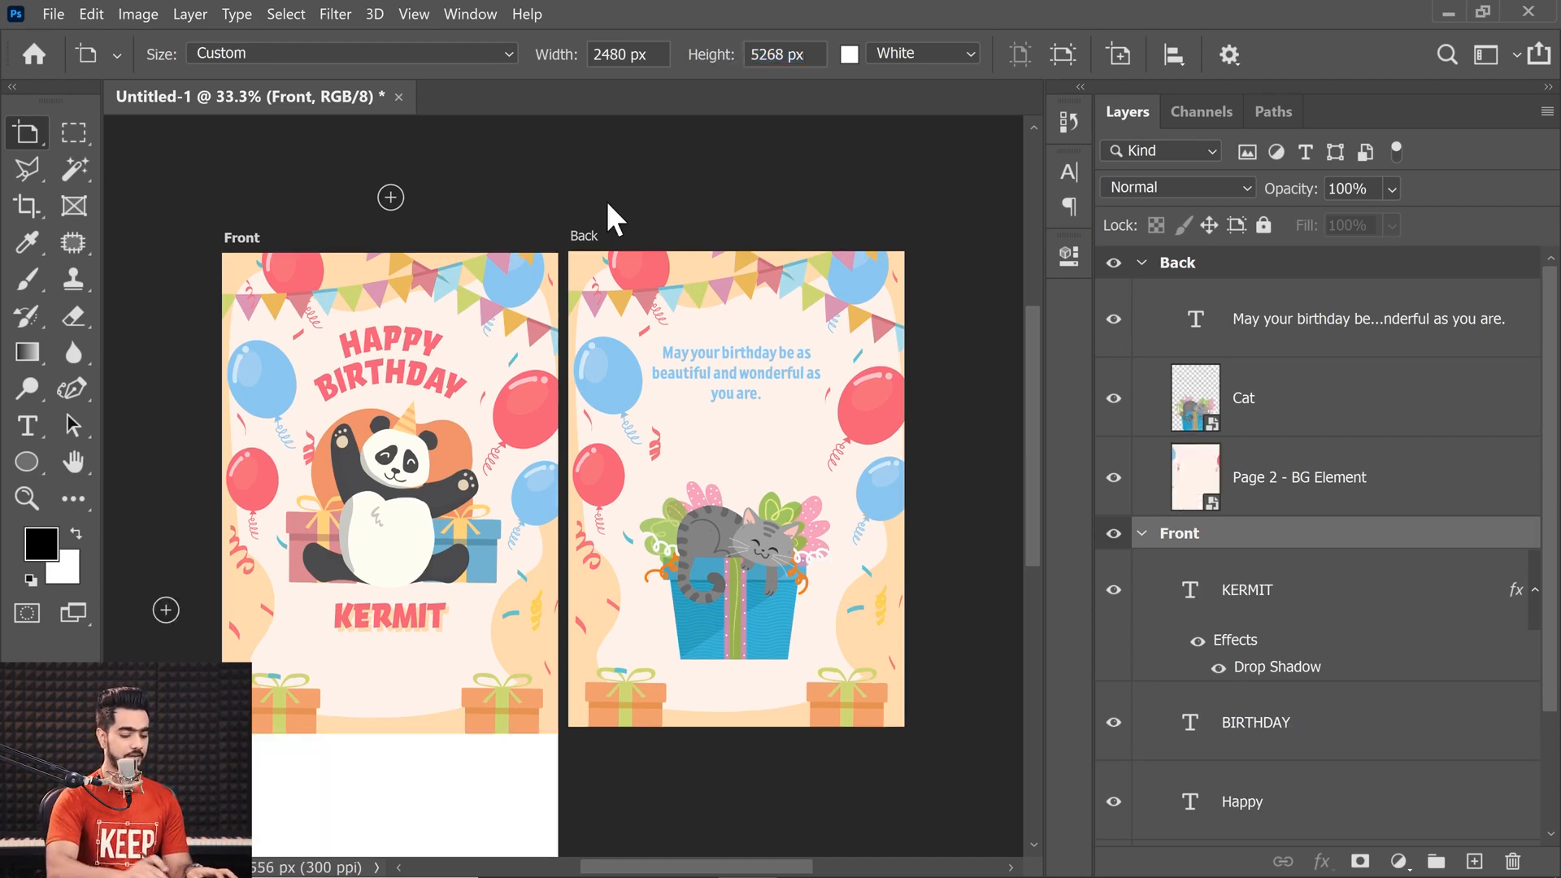
{"action": "key", "text": "ctrl+minus"}
{"action": "key", "text": "ctrl+minus"}
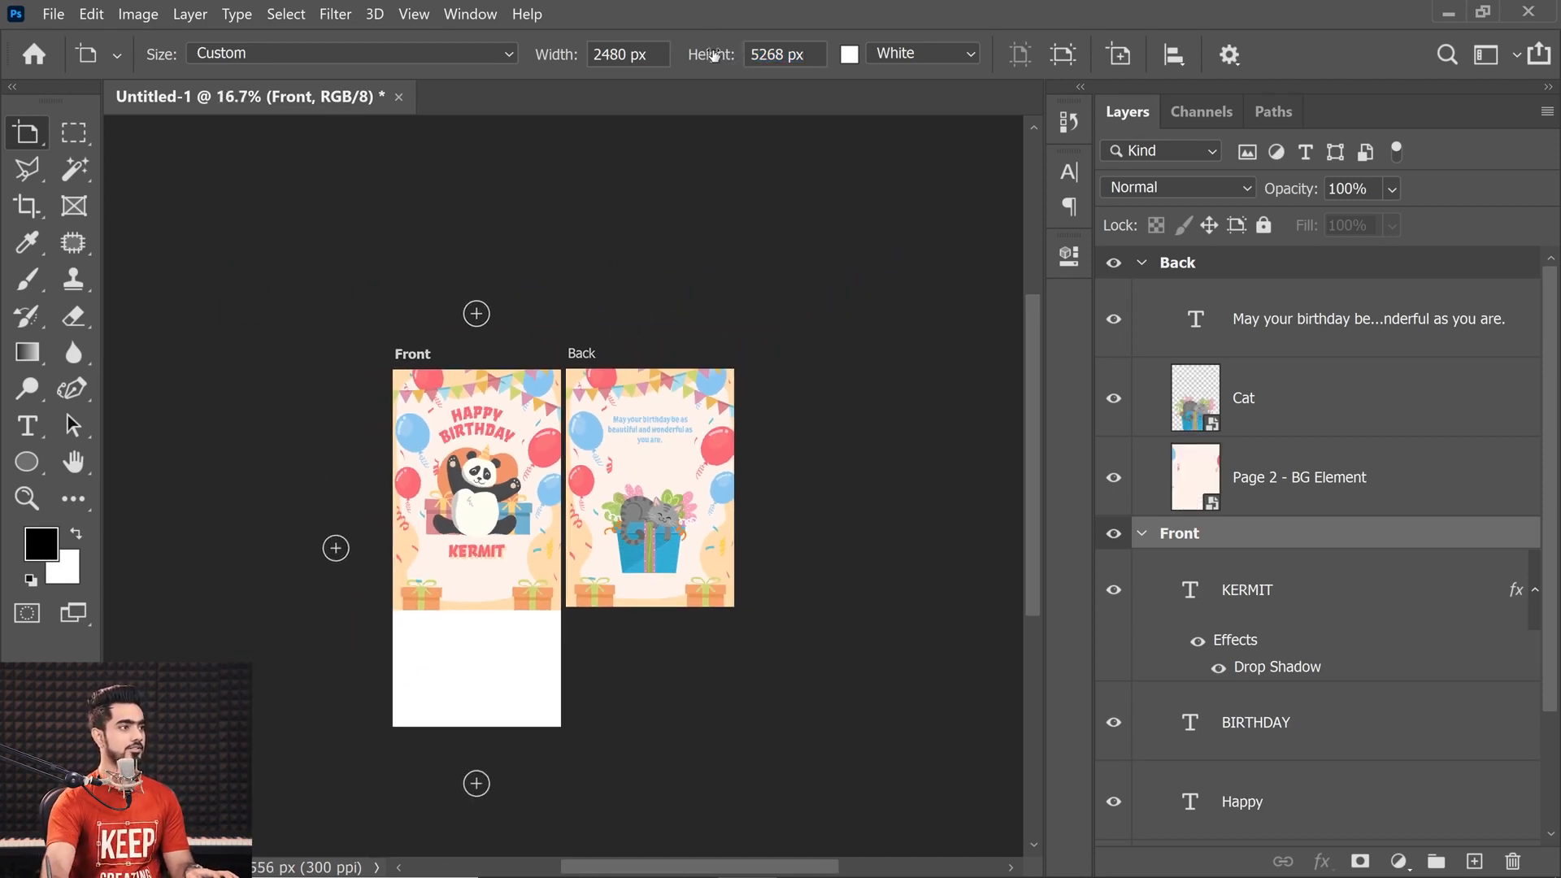
{"action": "left_click_drag", "start_coordinate": [713, 54], "coordinate": [696, 82]}
- Set the Back artboard's height to 3868 px to match the Front artboard
{"action": "left_click_drag", "start_coordinate": [805, 56], "coordinate": [724, 69]}
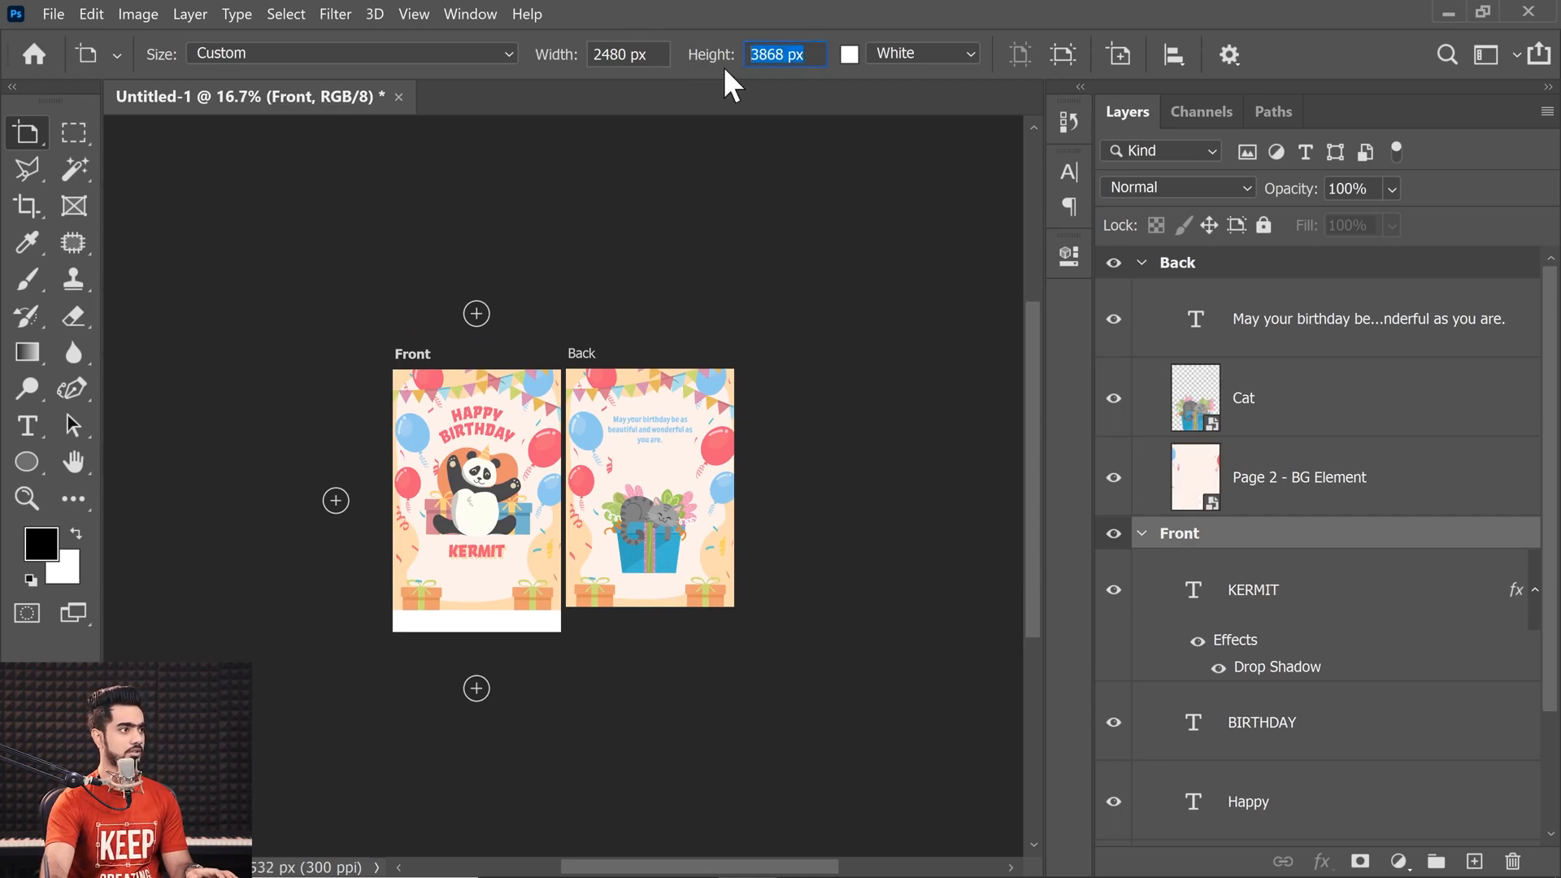
{"action": "left_click", "coordinate": [1165, 271]}
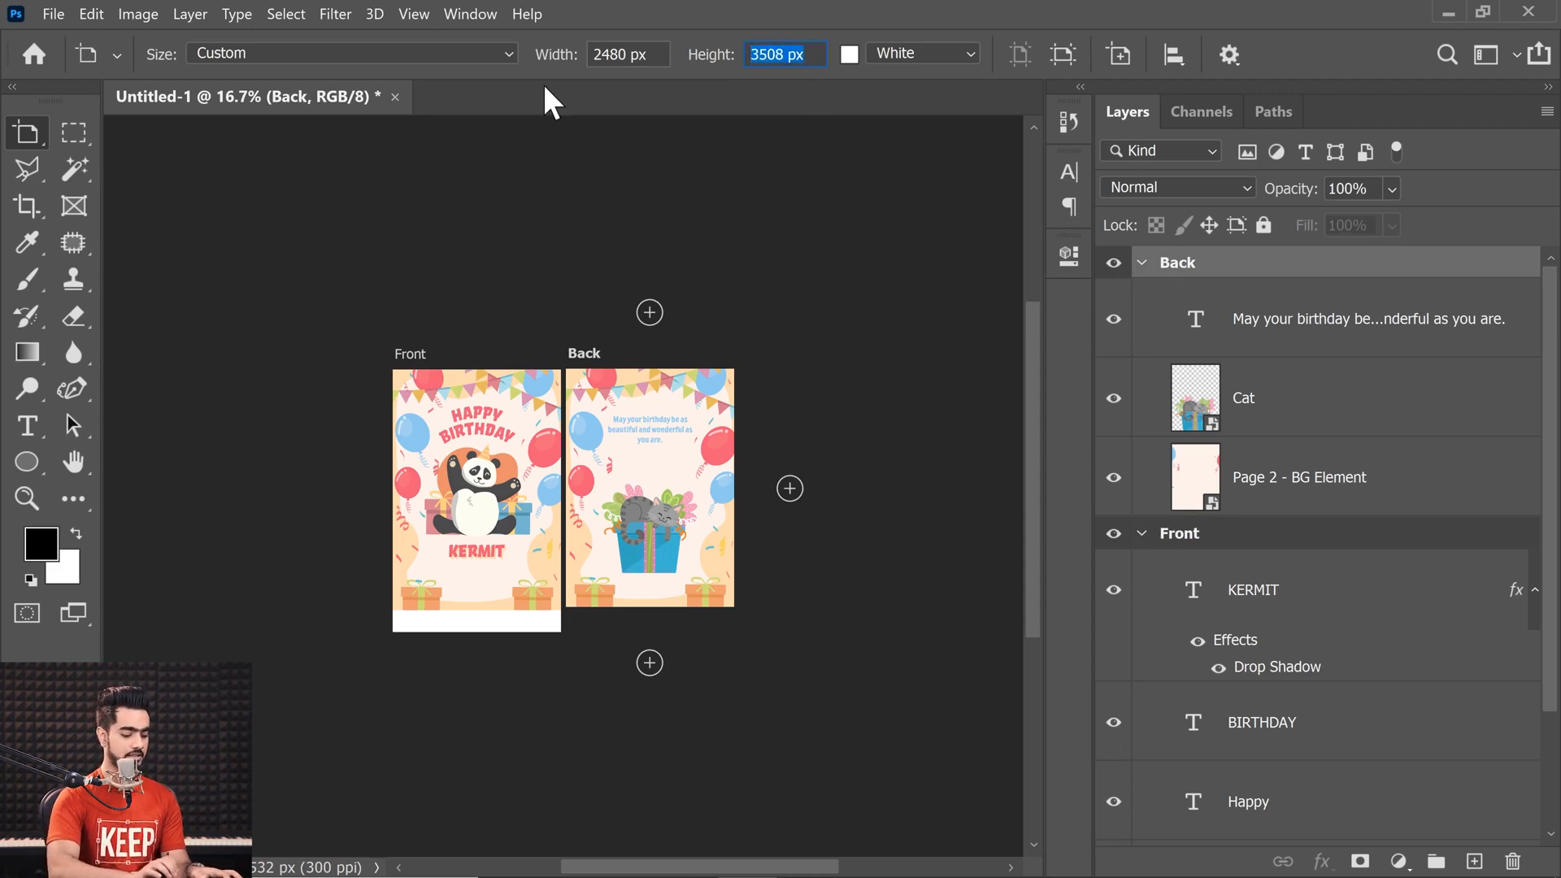
{"action": "type", "text": "3868"}
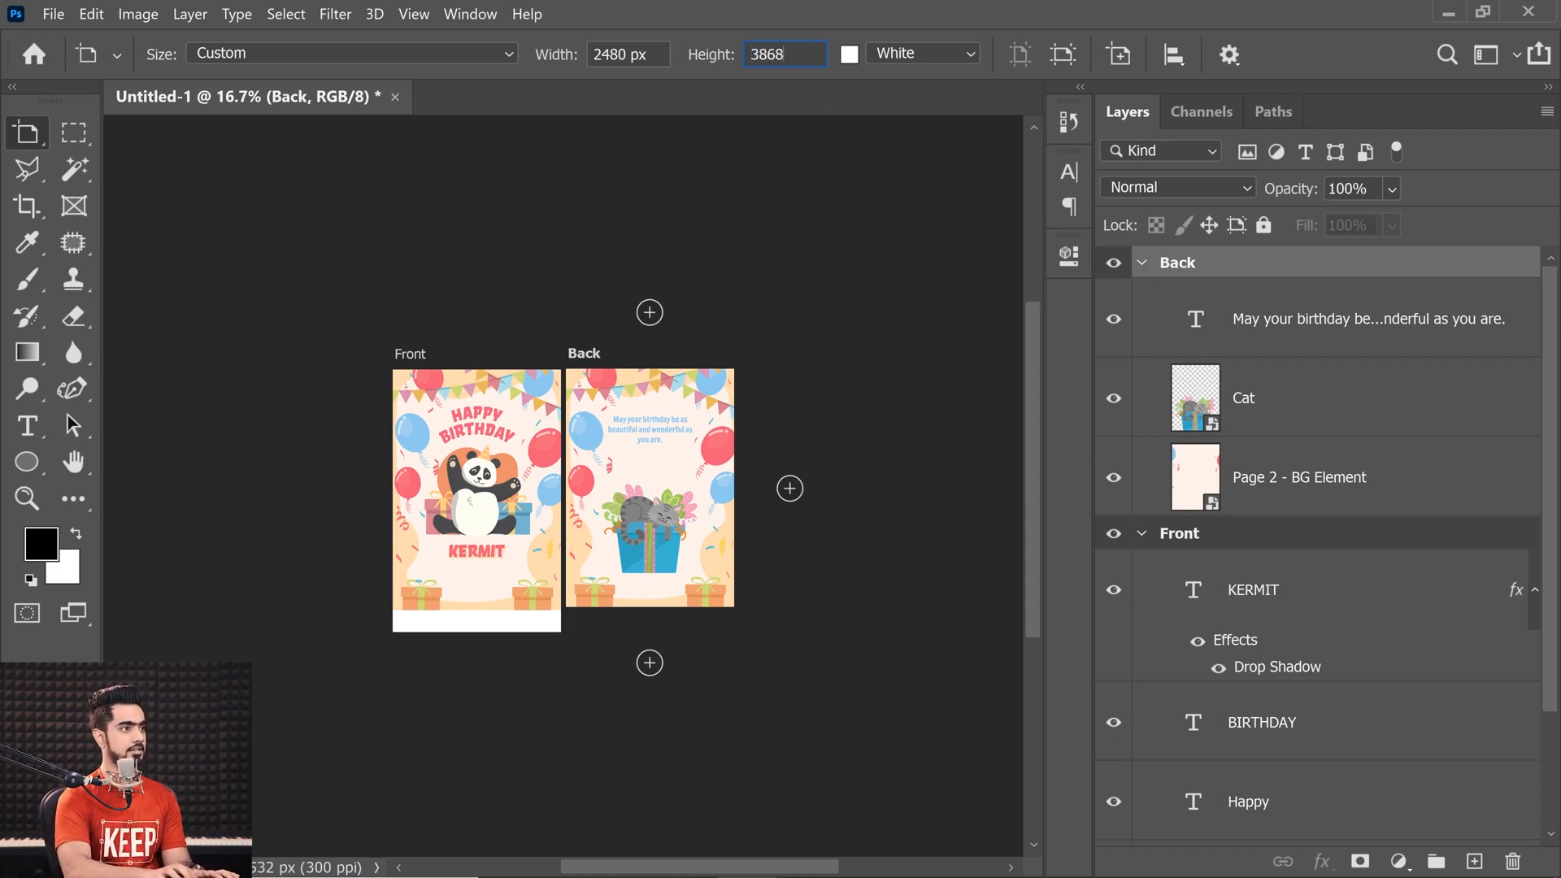
{"action": "key", "text": "Return"}
{"action": "left_click_drag", "start_coordinate": [564, 451], "coordinate": [582, 456]}
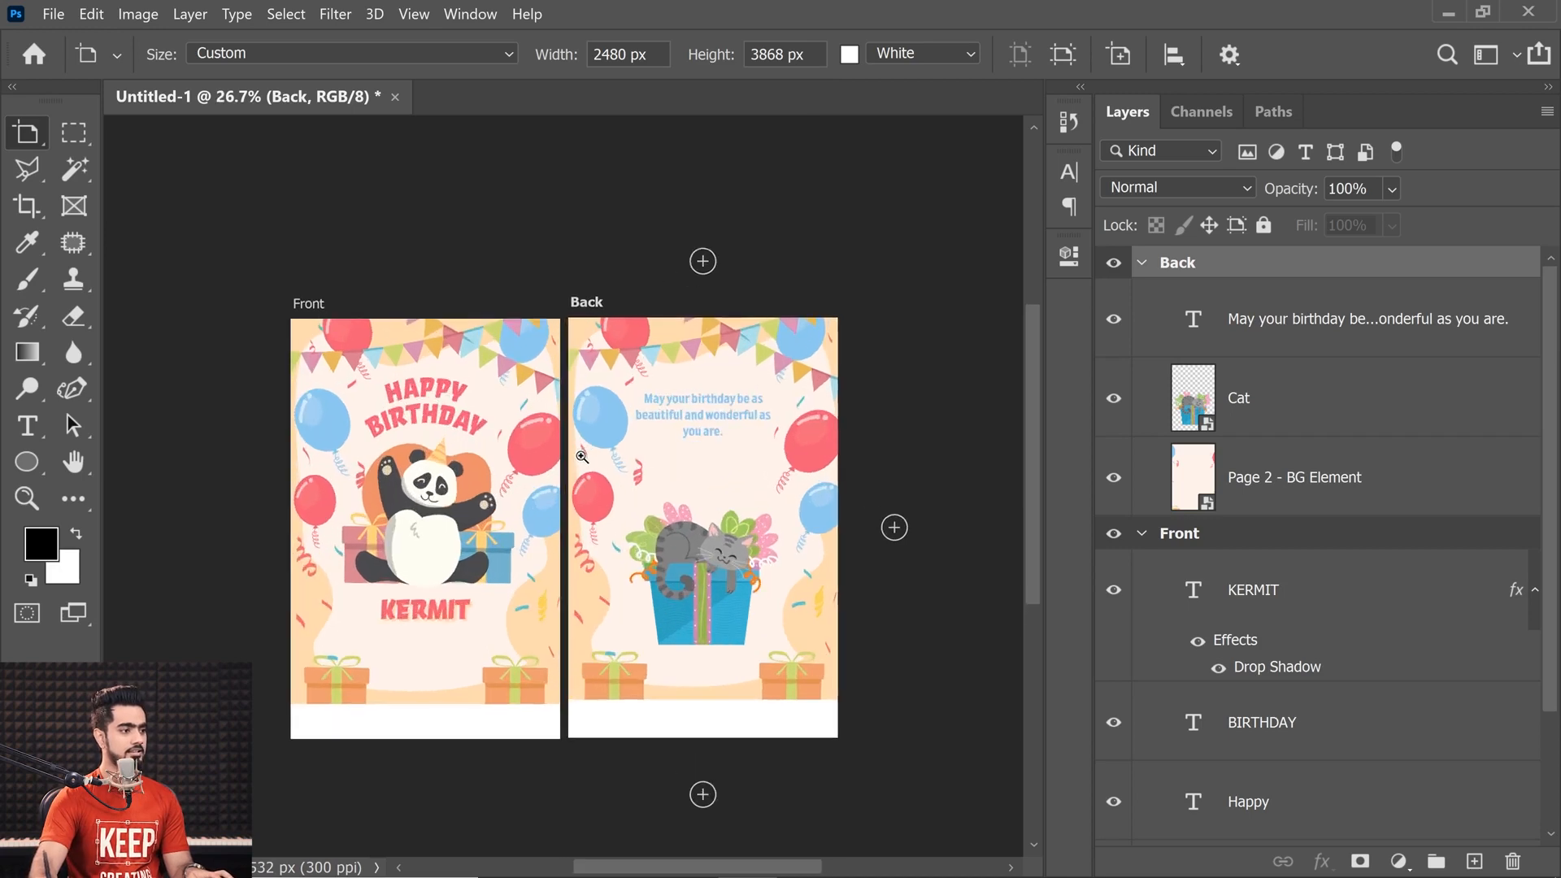
{"action": "key", "text": "v"}
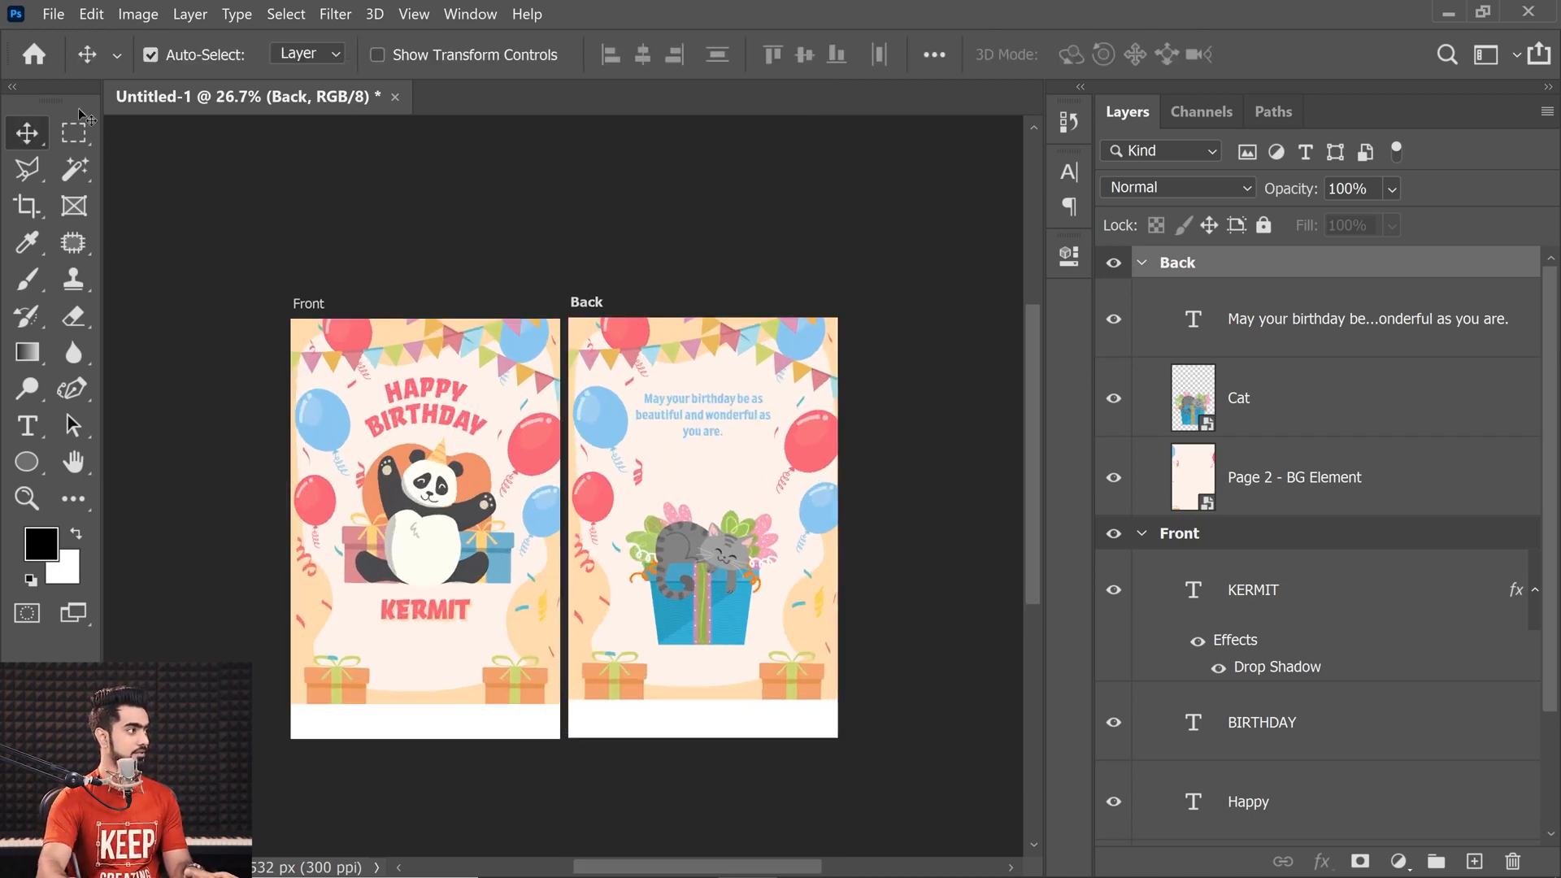
{"action": "left_click", "coordinate": [494, 700]}
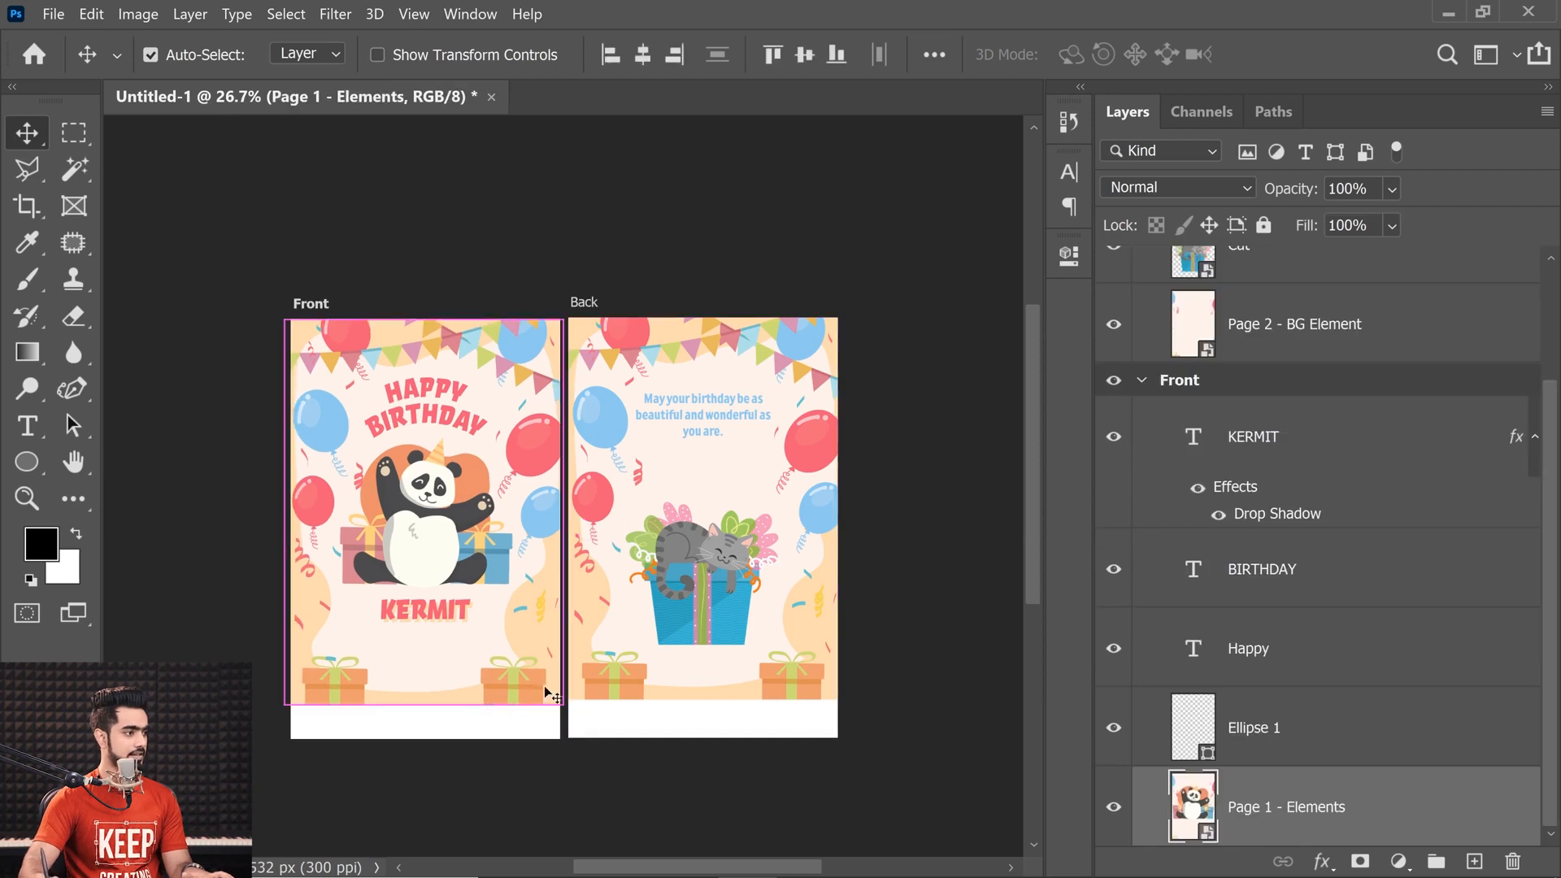
{"action": "key", "text": "ctrl+t"}
{"action": "key", "text": "Escape"}
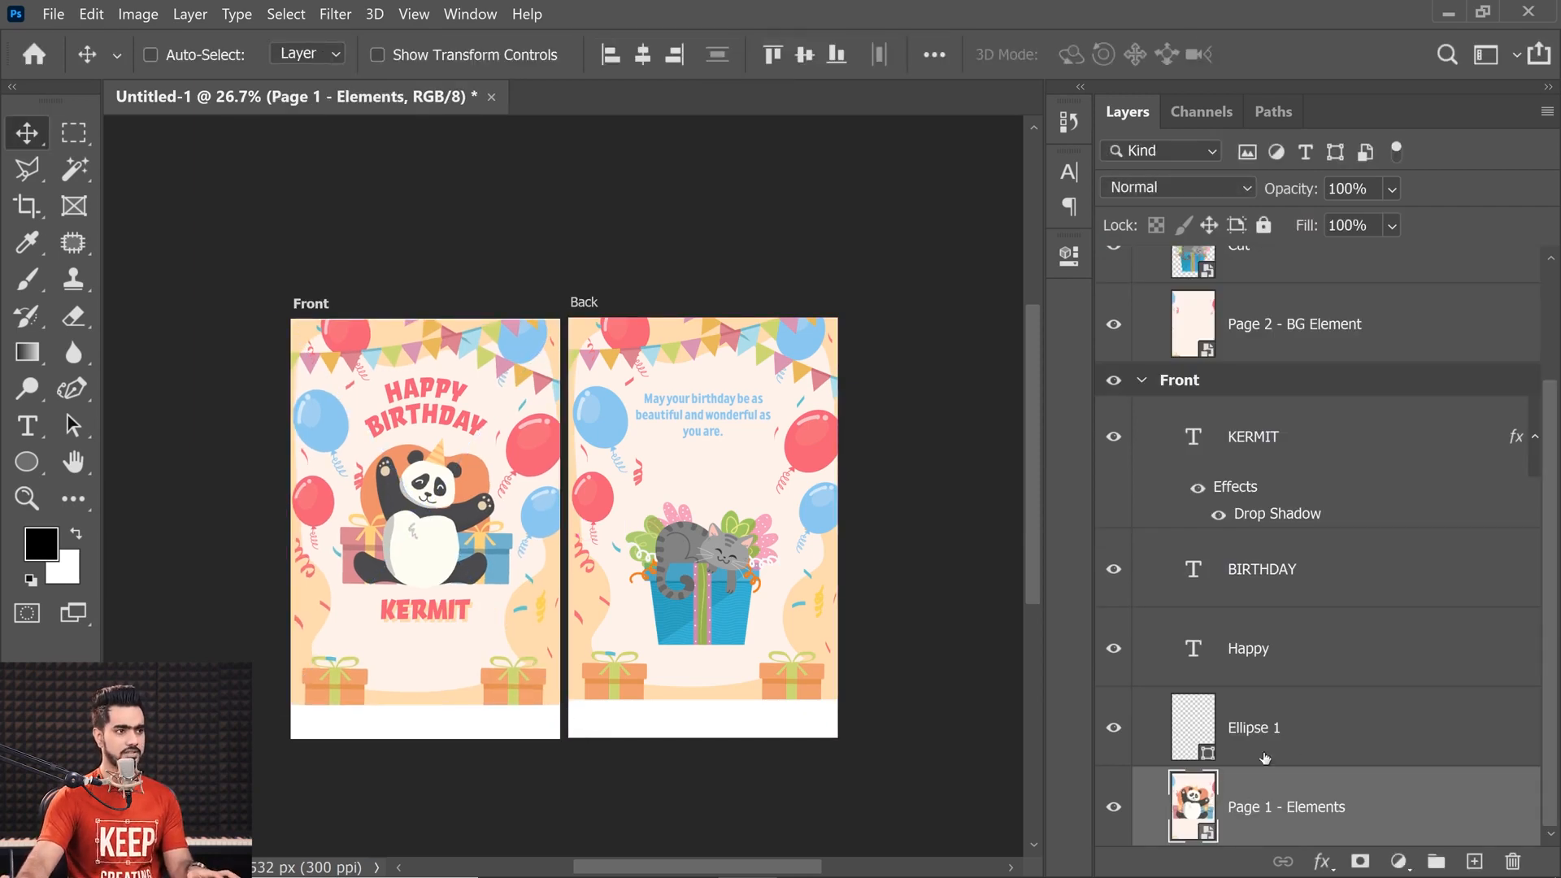
- Scale Page 1 - Elements and Page 2 - BG Element together to about 109% from their top centre to cover the added artboard height
{"action": "left_click", "coordinate": [1358, 354], "text": "ctrl"}
{"action": "left_click", "coordinate": [1350, 809]}
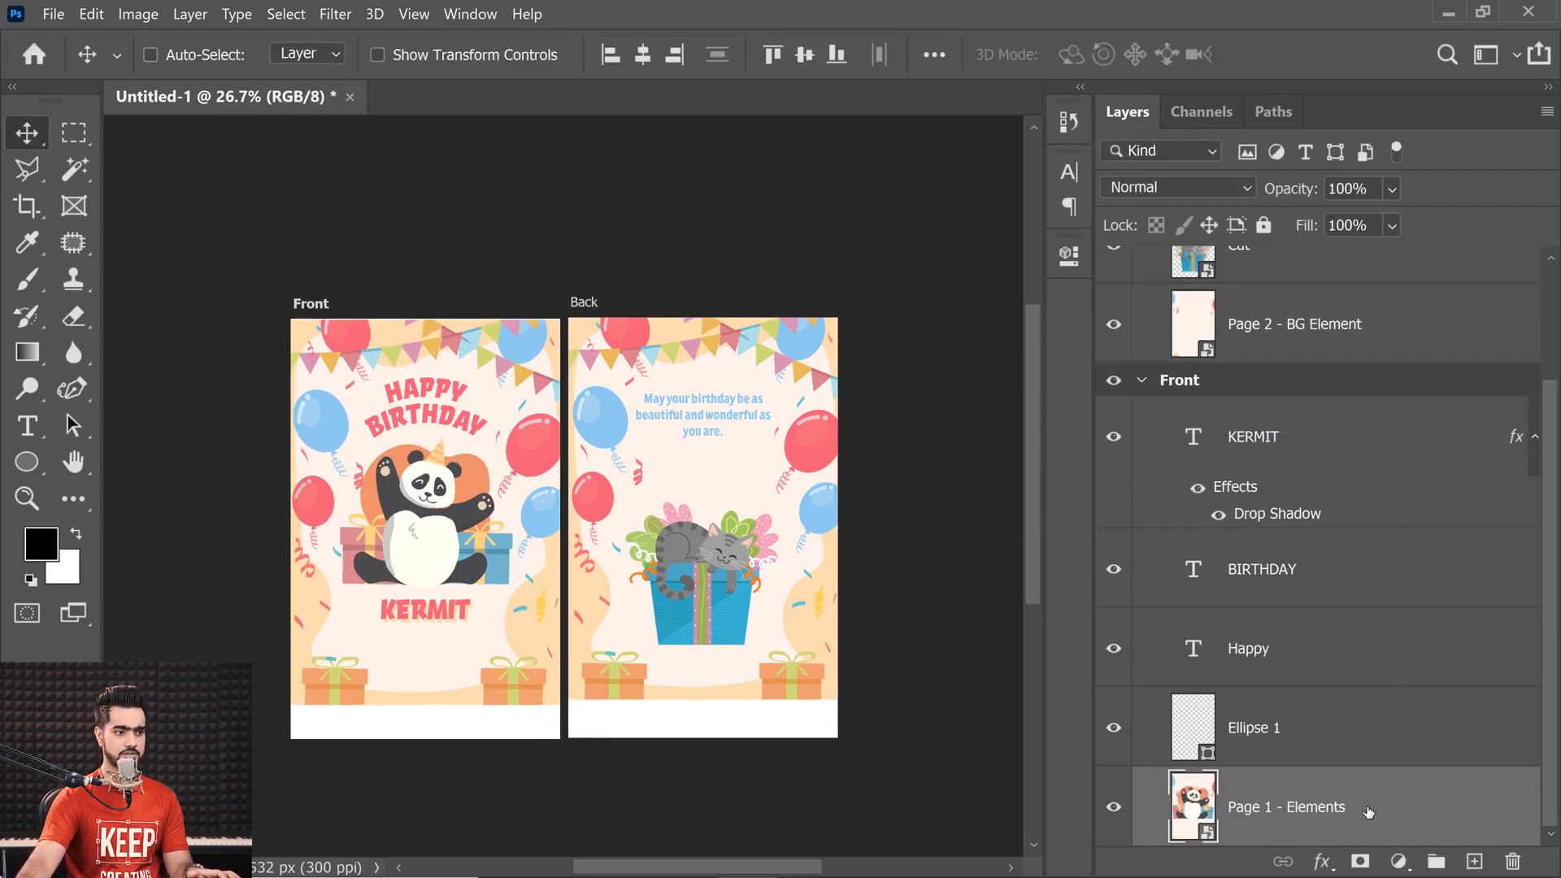
{"action": "left_click", "coordinate": [1357, 358], "text": "ctrl"}
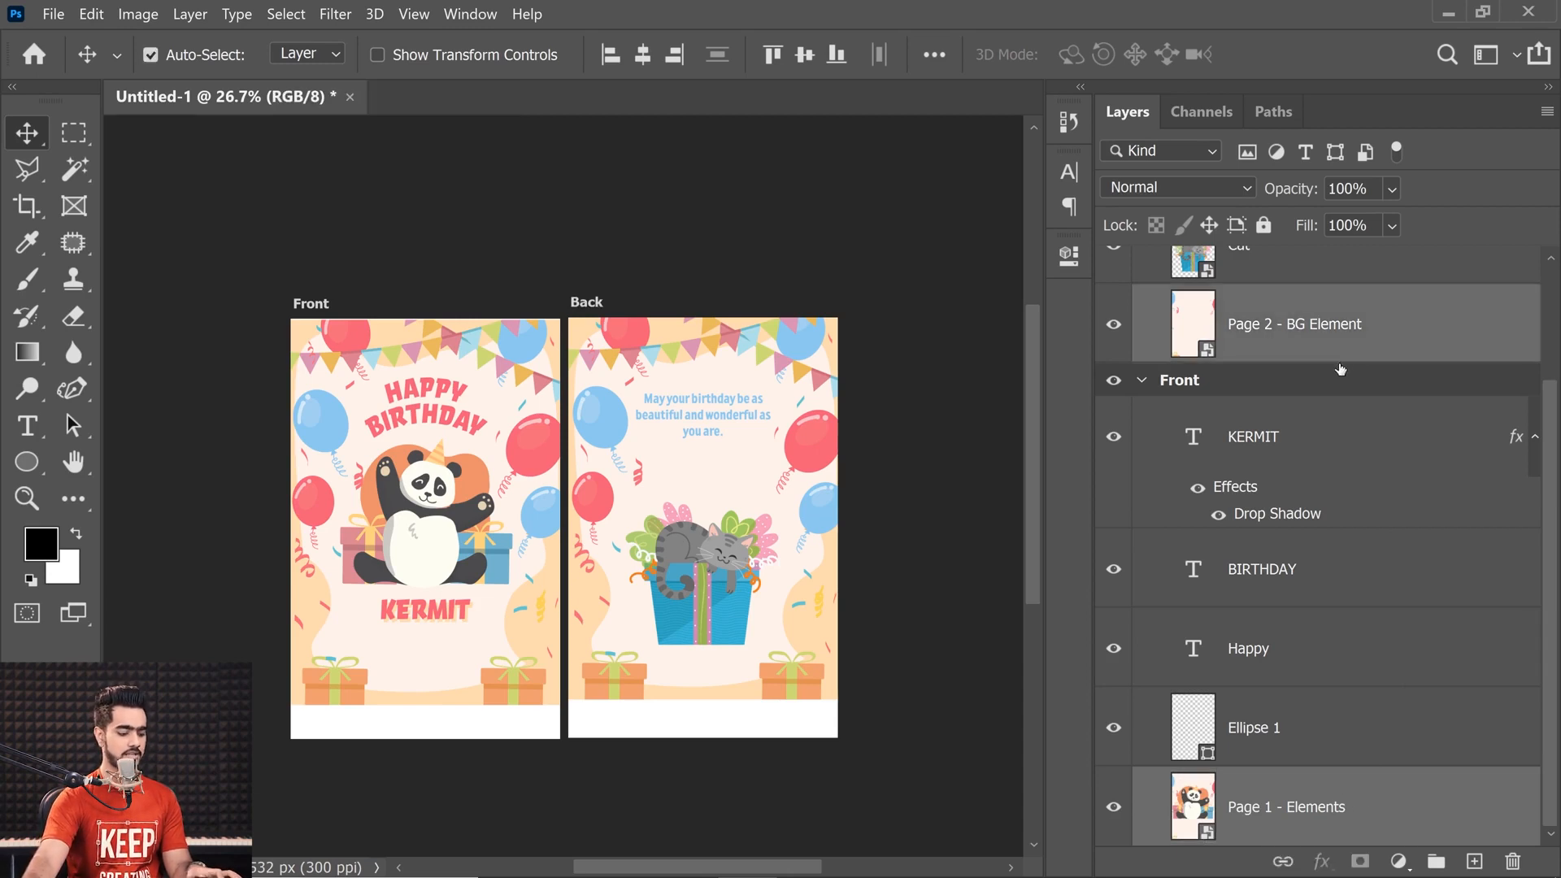
{"action": "key", "text": "ctrl+t"}
{"action": "left_click_drag", "start_coordinate": [841, 704], "coordinate": [866, 756]}
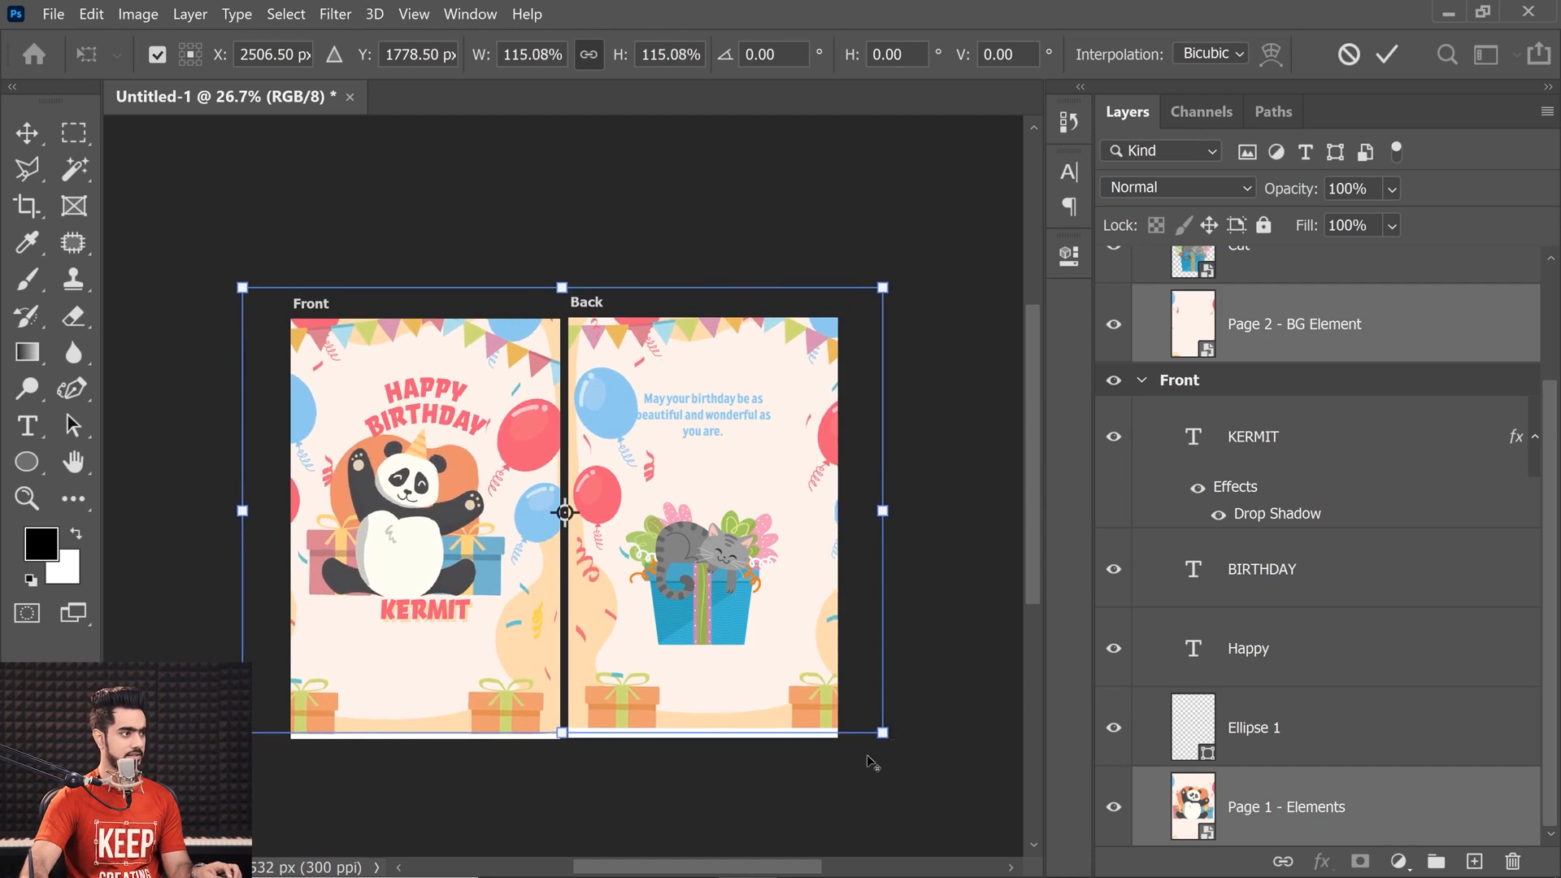
{"action": "key", "text": "ctrl+z"}
{"action": "left_click_drag", "start_coordinate": [564, 512], "coordinate": [564, 317]}
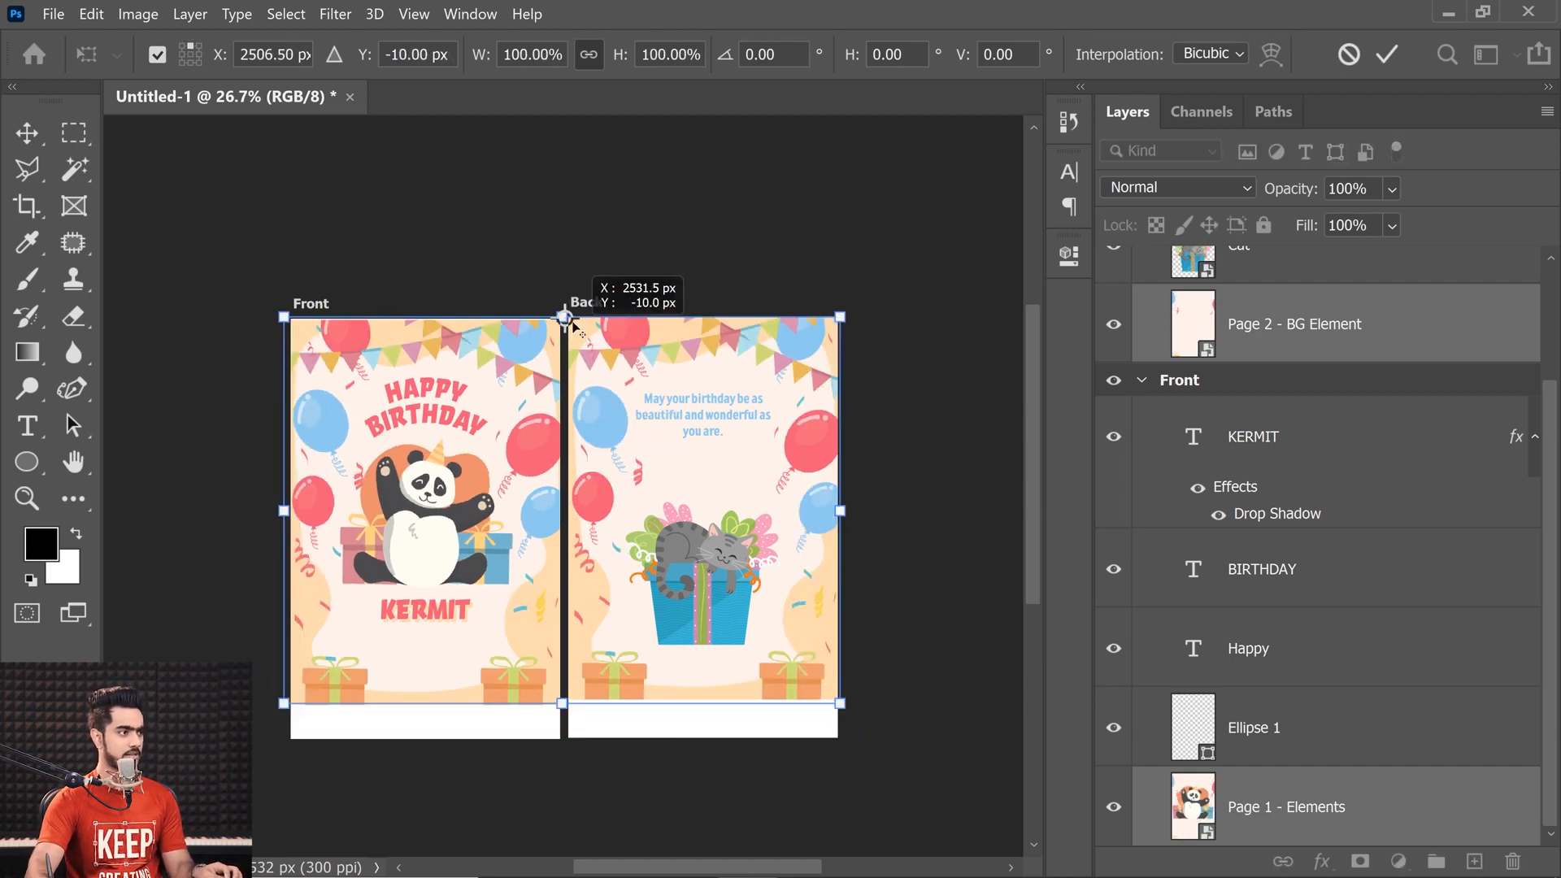
{"action": "left_click_drag", "start_coordinate": [840, 704], "coordinate": [865, 740]}
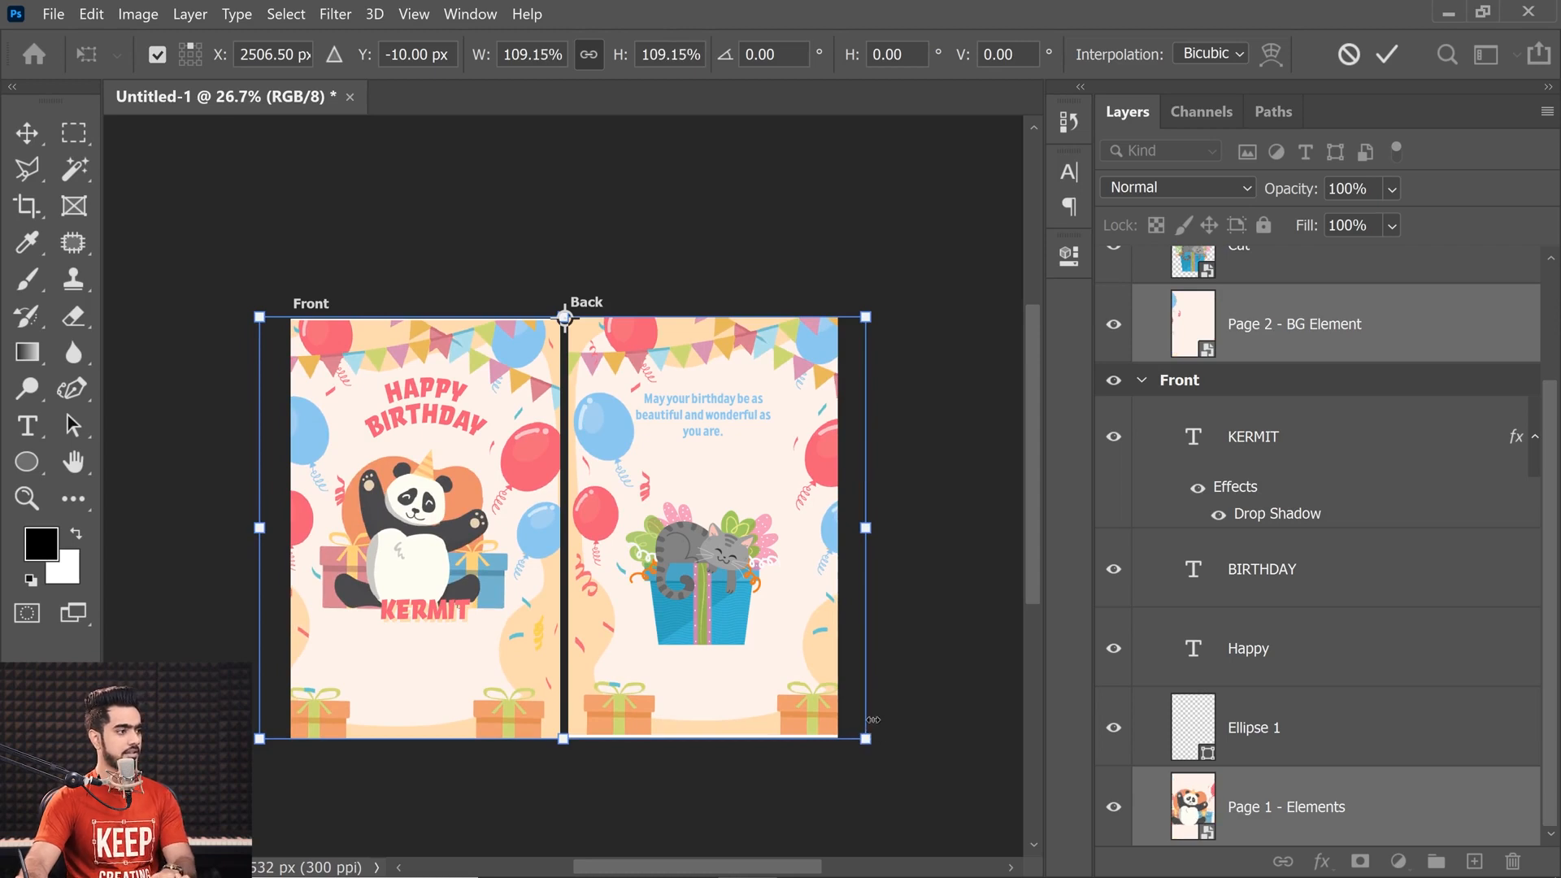
{"action": "key", "text": "Escape"}
- Move the Page 1 - Elements artwork right to centre it on the Front artboard, at about X 1248 px, Y 1944 px
{"action": "key", "text": "ctrl+t"}
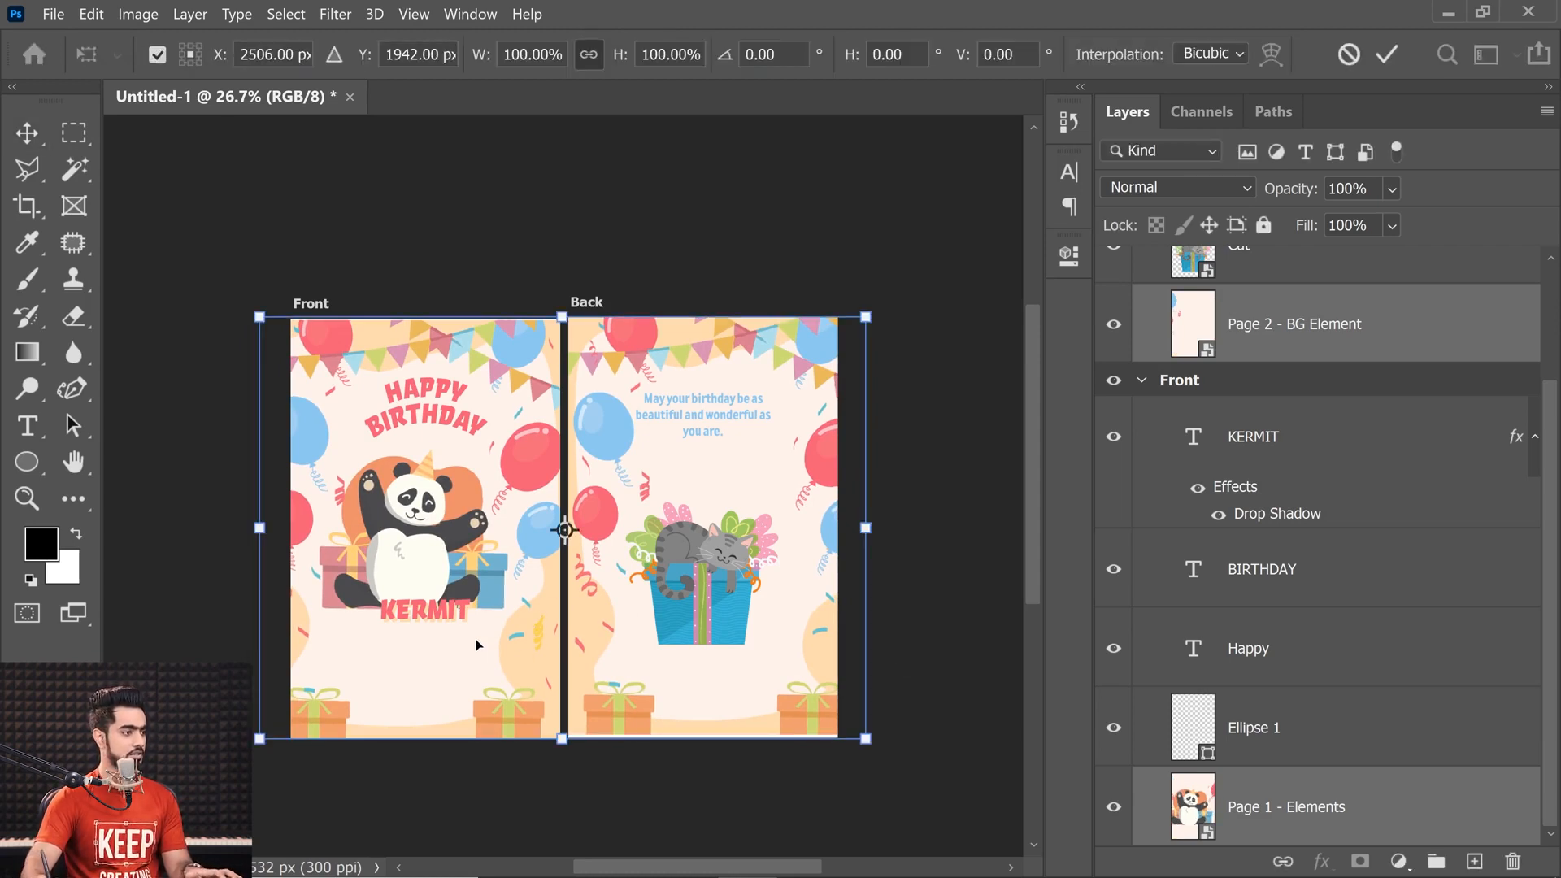
{"action": "key", "text": "Escape"}
{"action": "left_click", "coordinate": [1260, 727]}
{"action": "left_click", "coordinate": [1268, 807]}
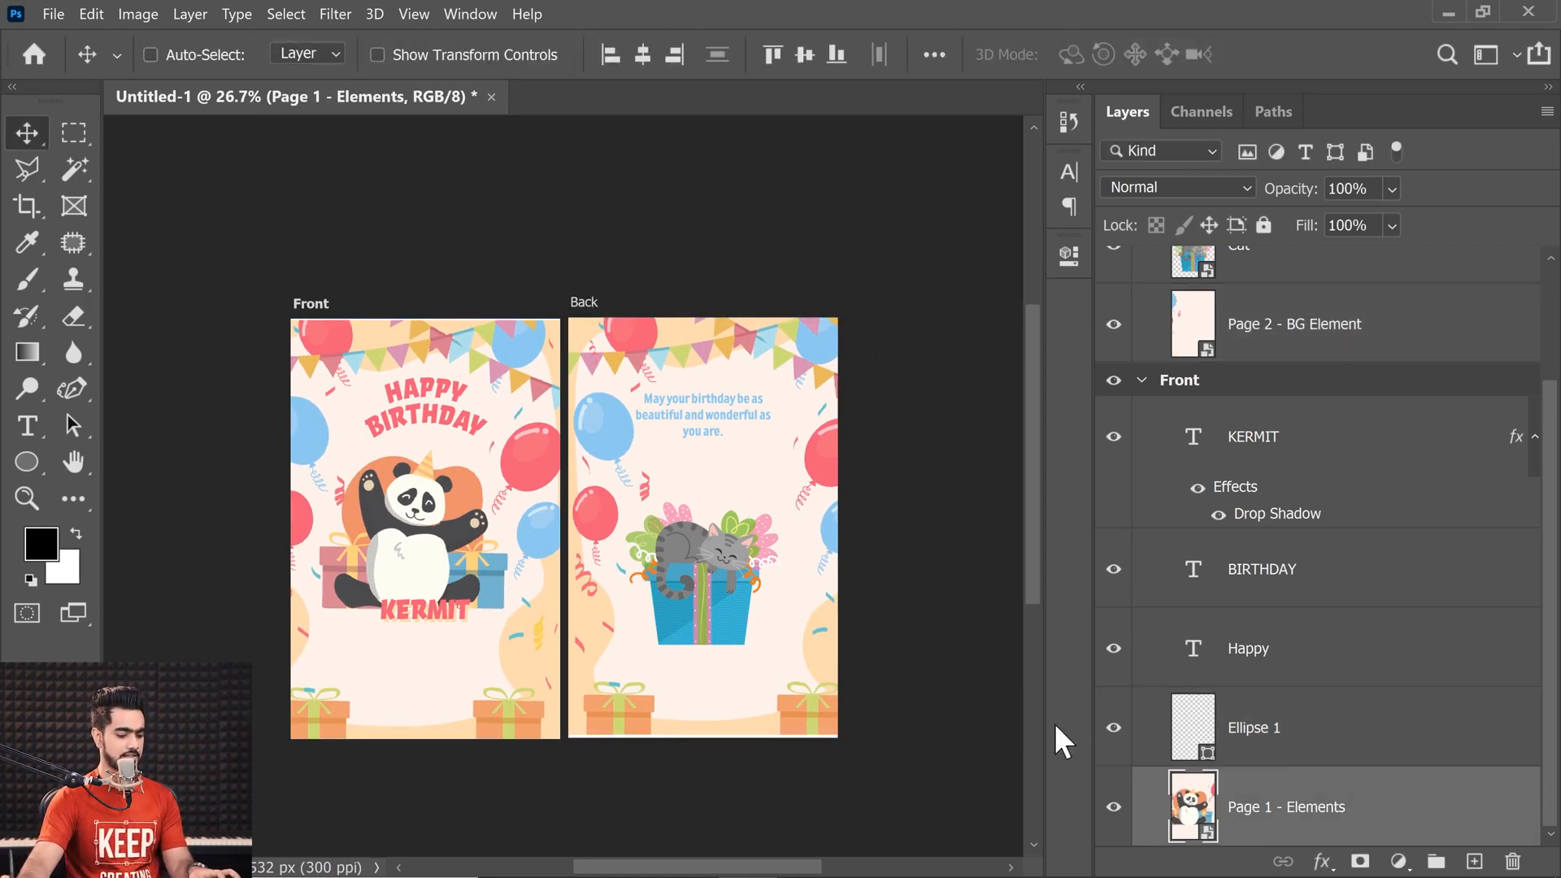
{"action": "key", "text": "ctrl+t"}
{"action": "left_click_drag", "start_coordinate": [480, 636], "coordinate": [500, 642]}
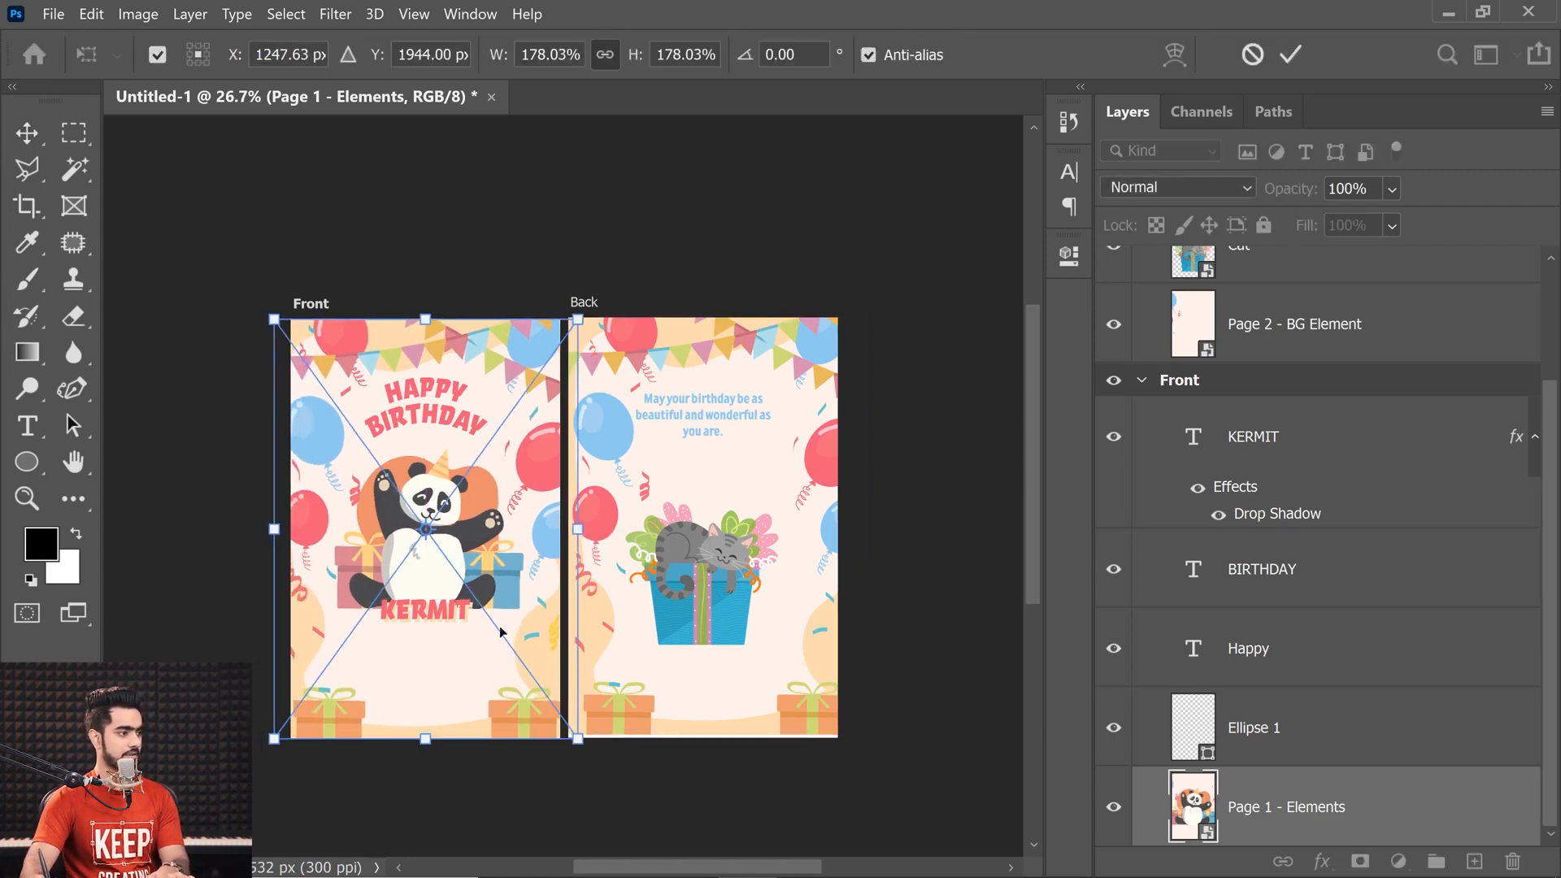
{"action": "key", "text": "Return"}
- Shift the Page 2 - BG Element artwork left to centre it on the Back artboard
{"action": "left_click", "coordinate": [1268, 333]}
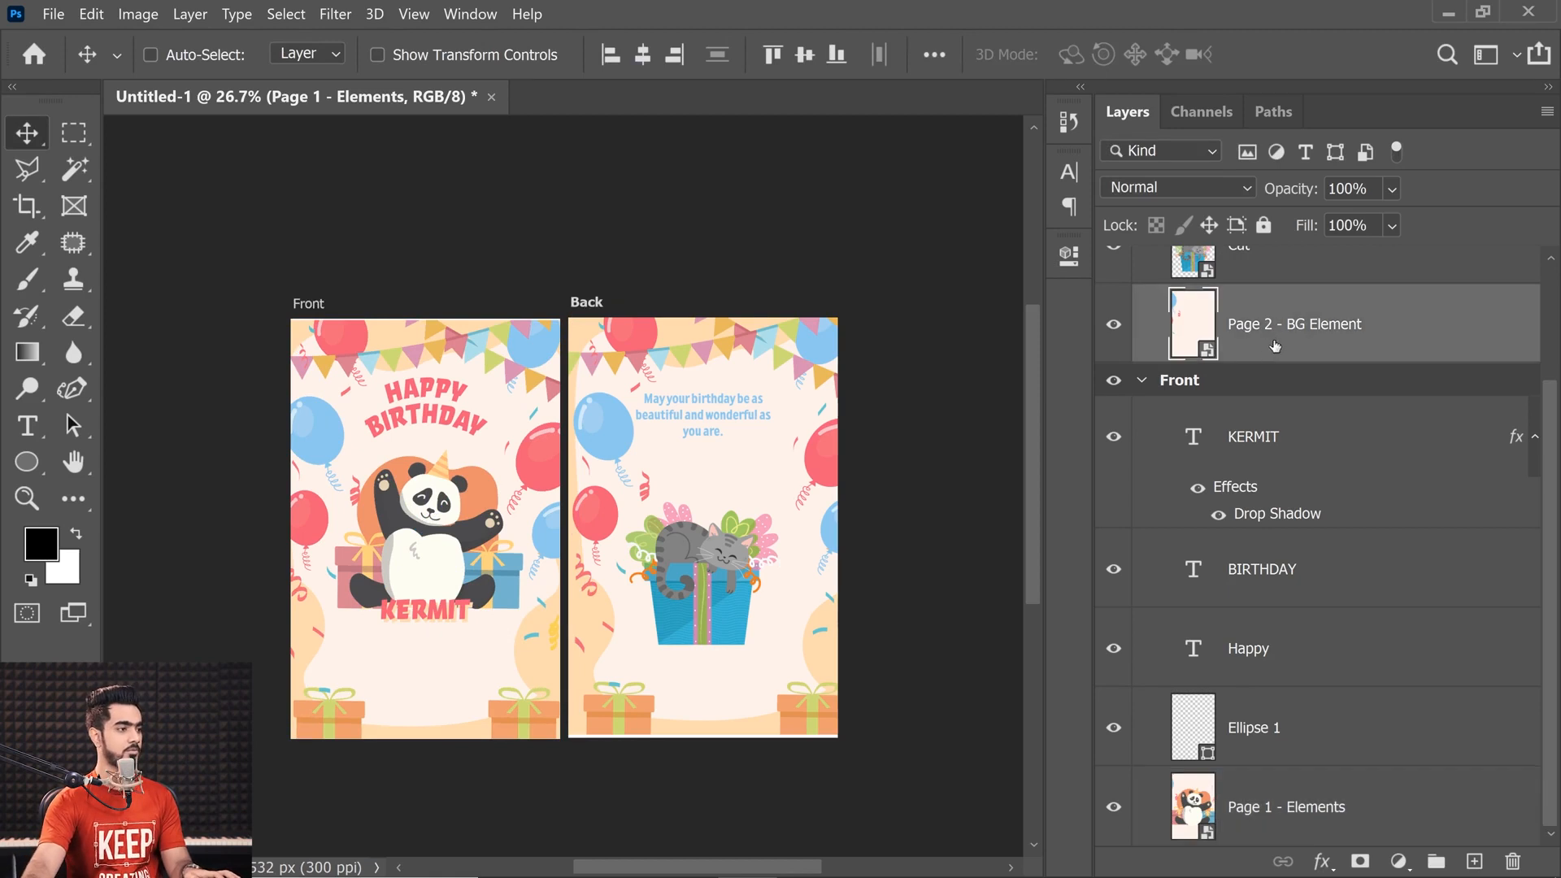
{"action": "key", "text": "ctrl+t"}
{"action": "mouse_move", "coordinate": [778, 521]}
{"action": "left_mouse_down"}
{"action": "mouse_move", "coordinate": [761, 518]}
{"action": "mouse_move", "coordinate": [774, 522]}
{"action": "left_mouse_up"}
{"action": "key", "text": "Return"}
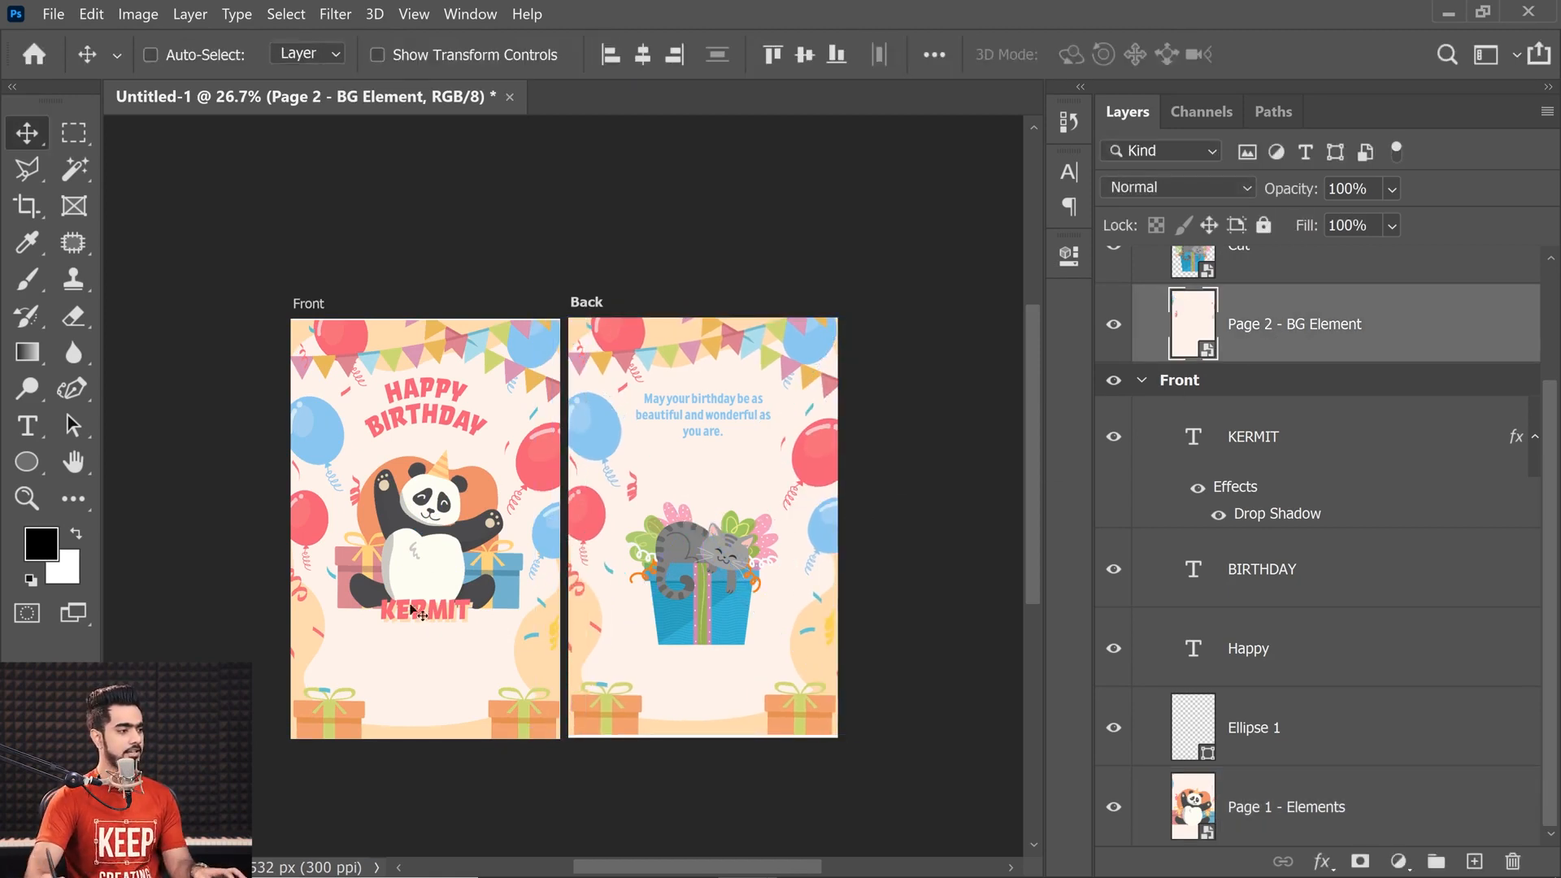
- Move the KERMIT text down clear of the panda and shift the Back artboard's birthday message slightly right and down
{"action": "left_click_drag", "start_coordinate": [431, 622], "coordinate": [440, 645]}
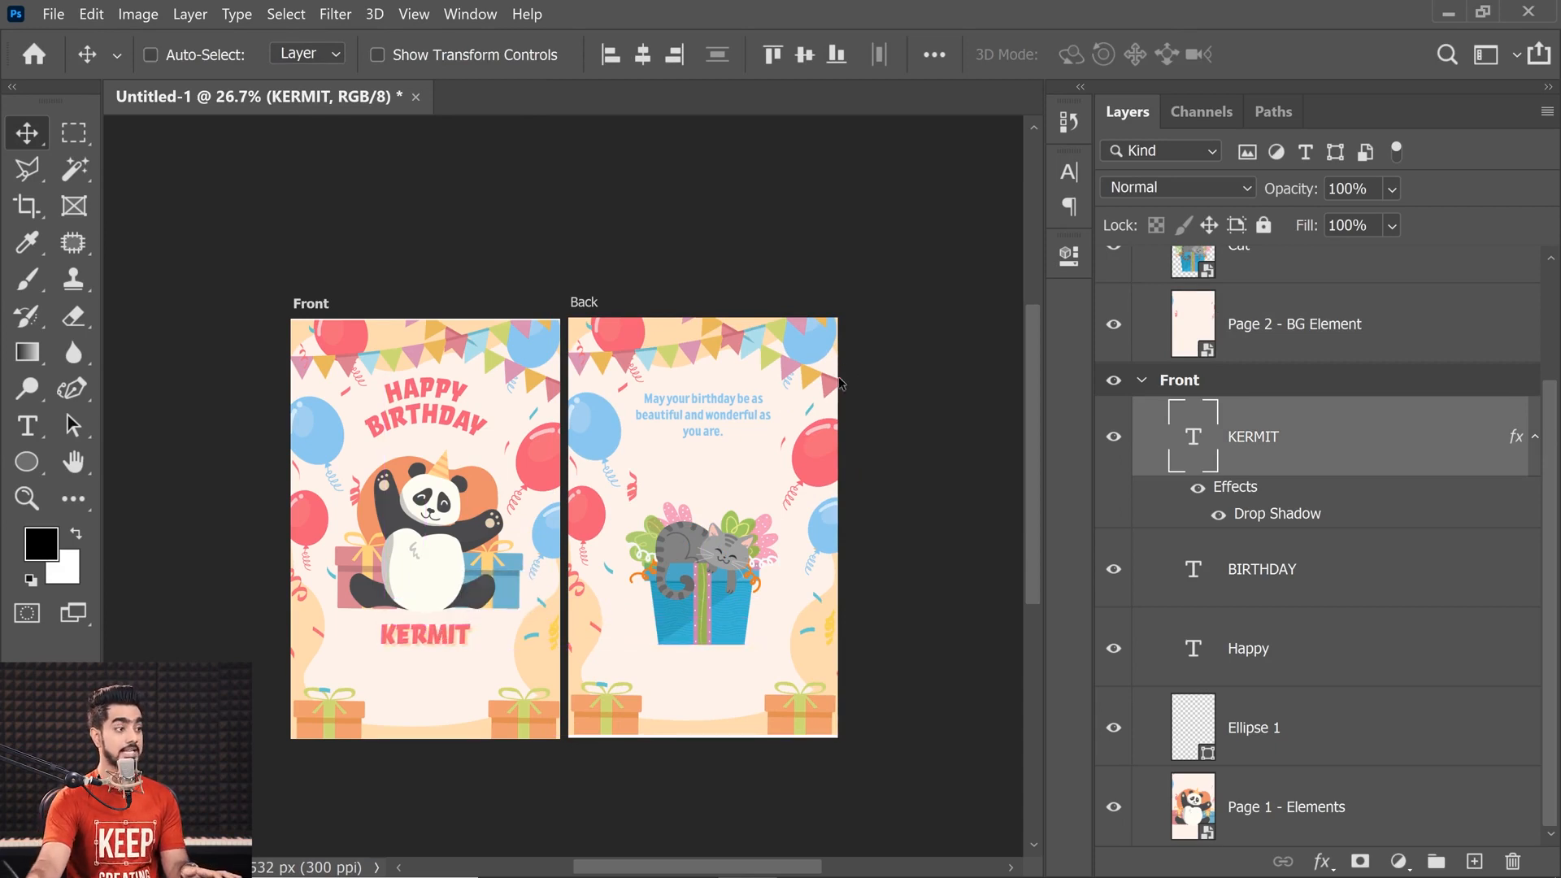
{"action": "left_click_drag", "start_coordinate": [729, 431], "coordinate": [737, 434]}
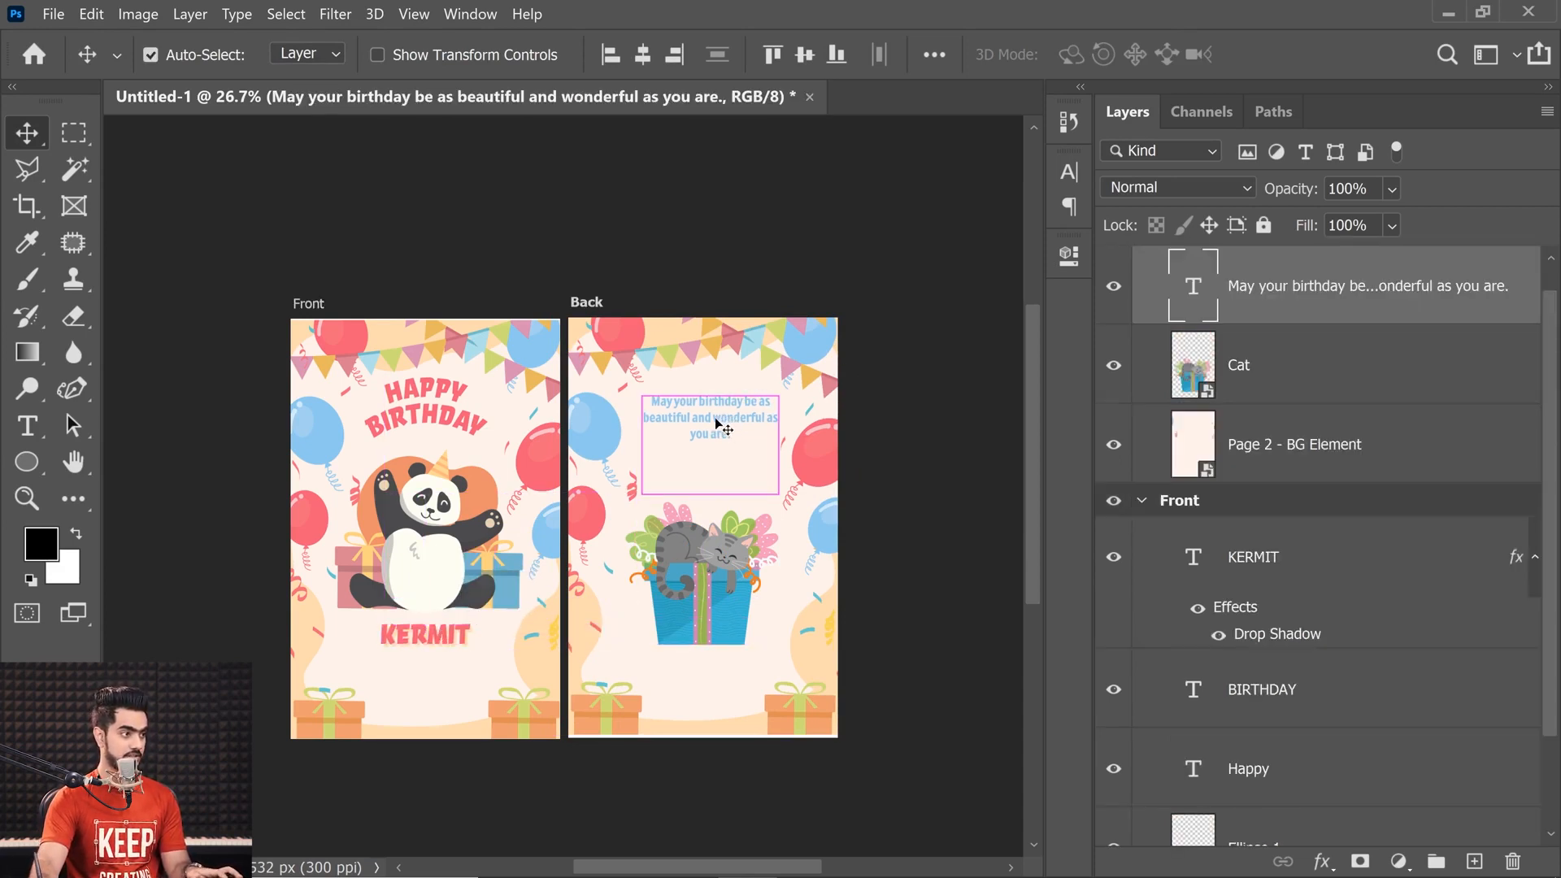
- Nudge the Back artboard's cat slightly down with Auto-Select off, then turn Auto-Select on and move the birthday message slightly left and down
{"action": "key", "text": "ctrl+space"}
{"action": "left_click", "coordinate": [1334, 358]}
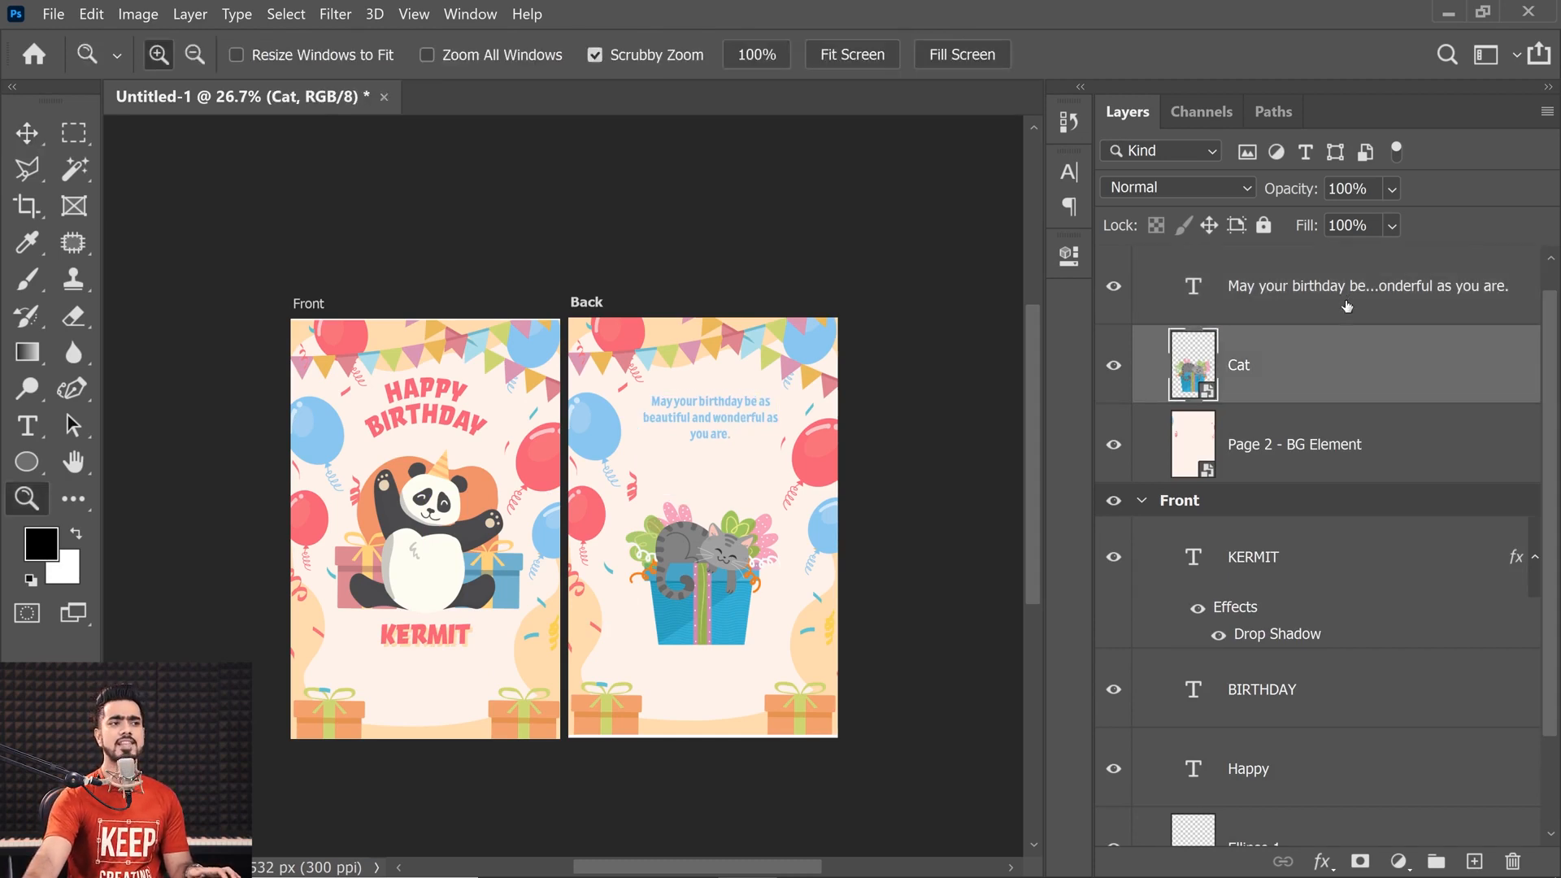
{"action": "left_click", "coordinate": [1341, 303]}
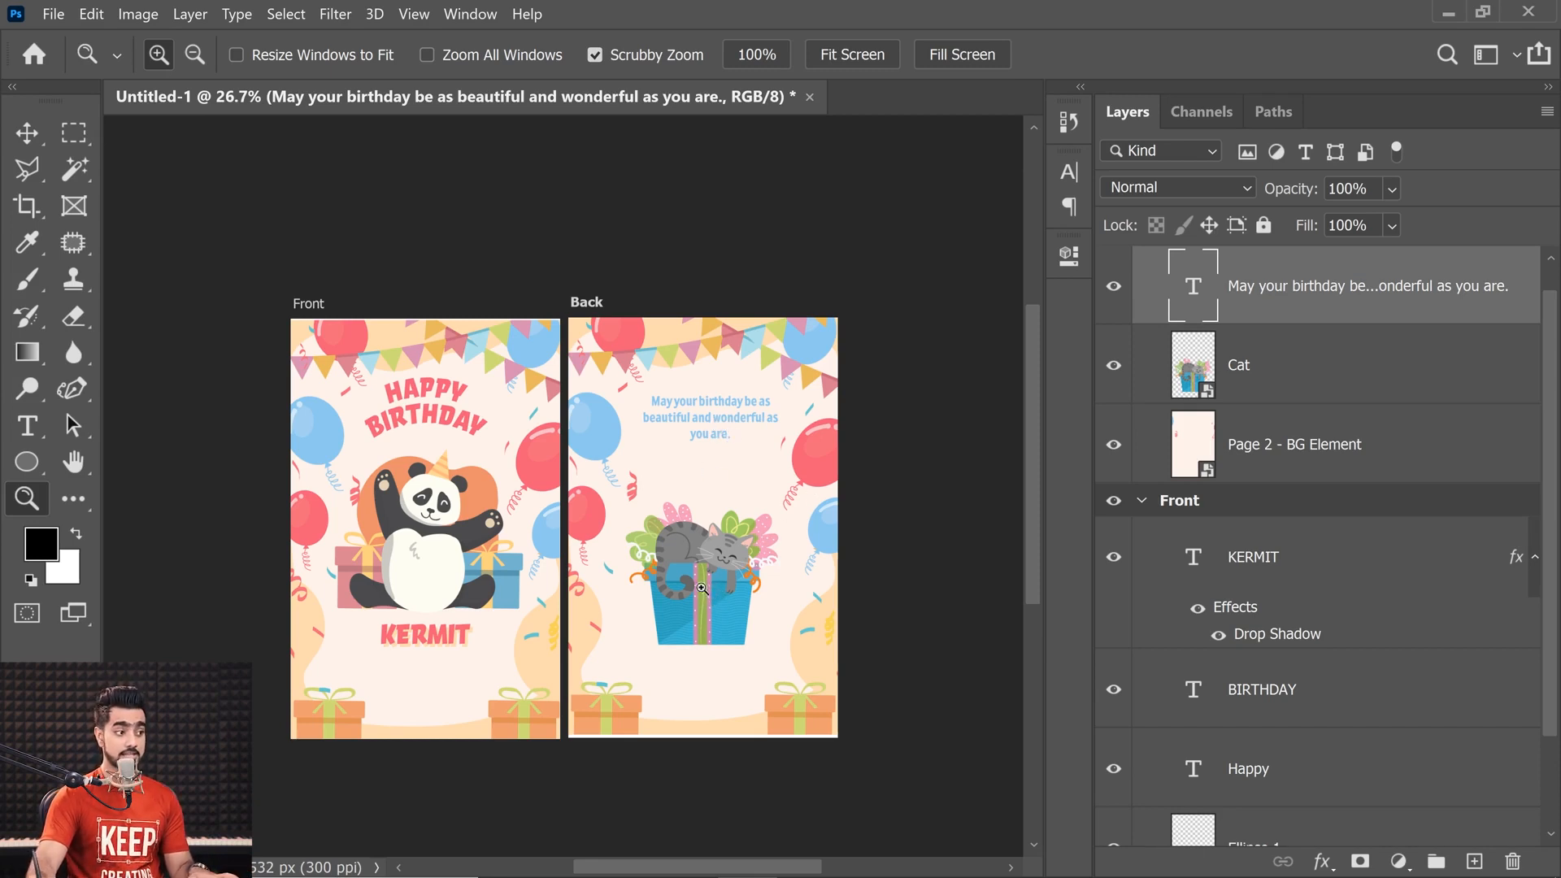
{"action": "left_click", "coordinate": [27, 132]}
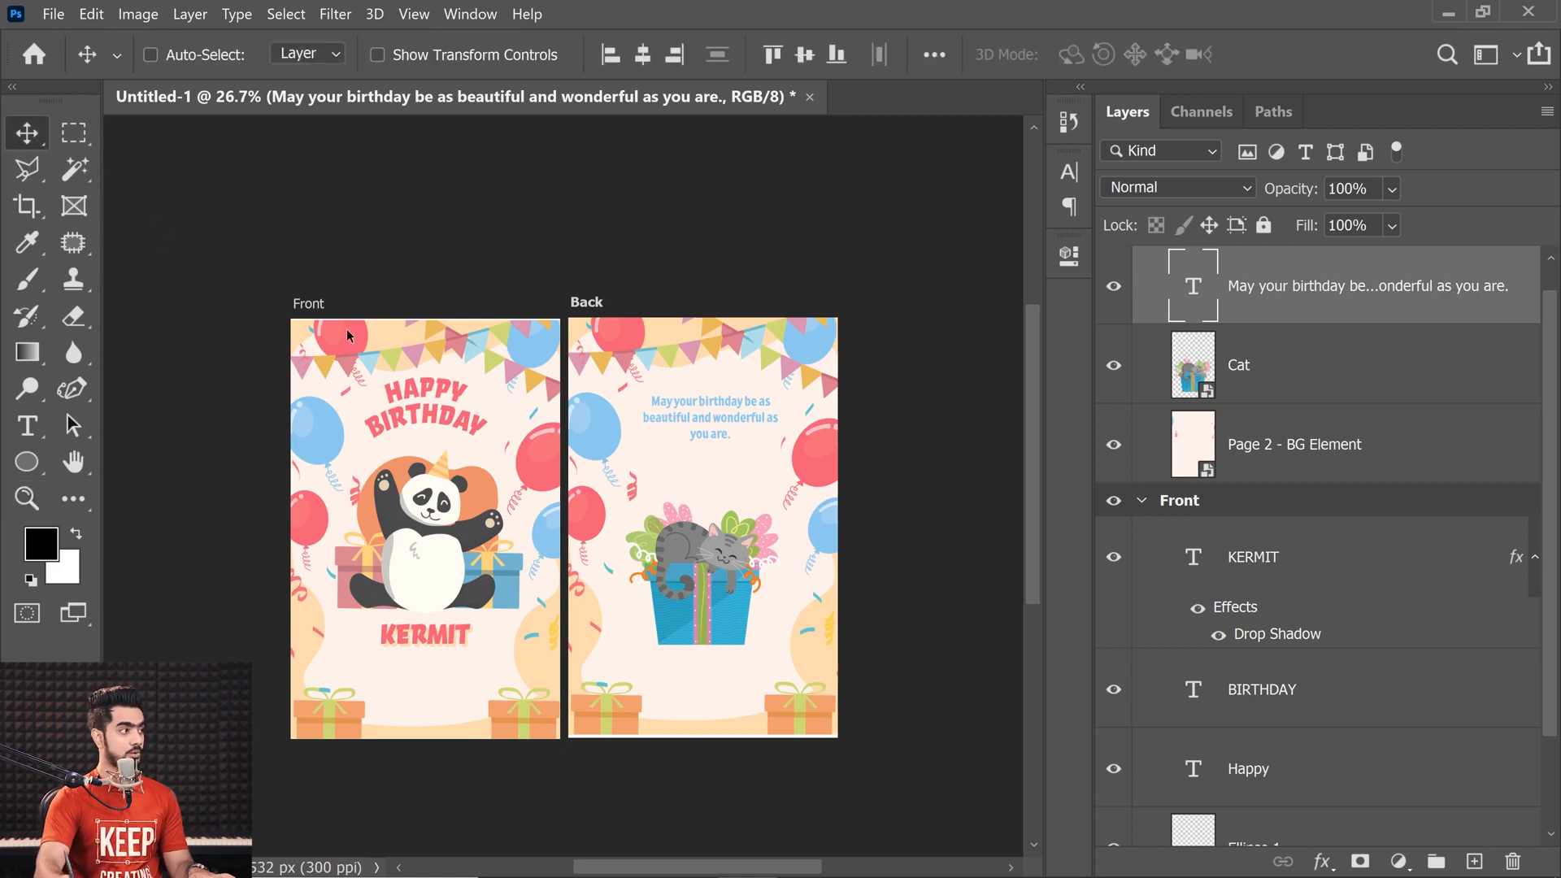
{"action": "left_click", "coordinate": [714, 594], "text": "ctrl"}
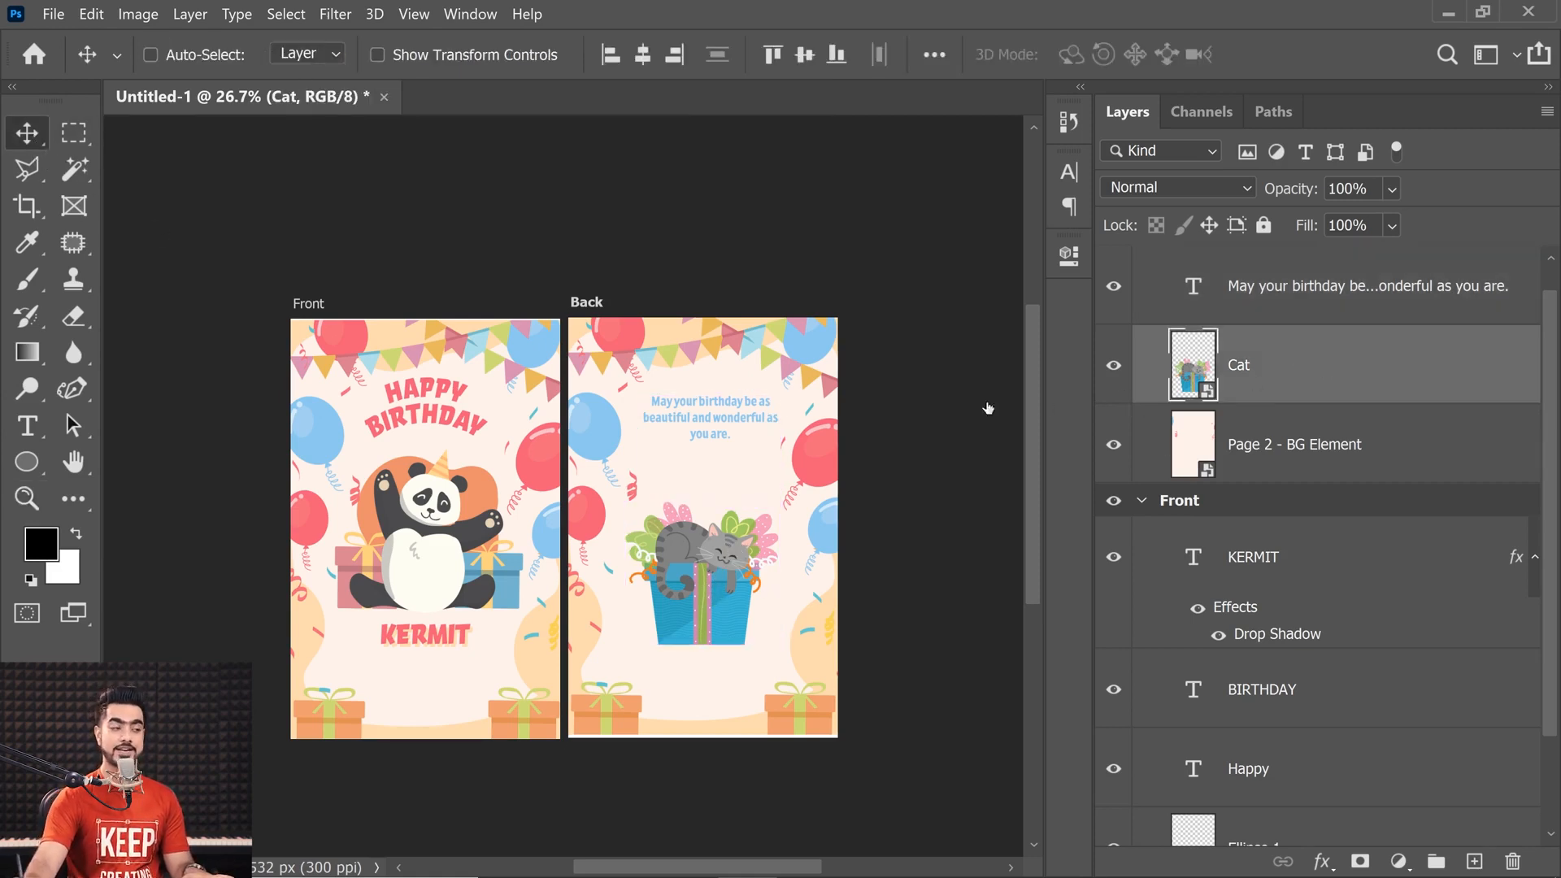
{"action": "left_click_drag", "start_coordinate": [719, 424], "coordinate": [720, 429]}
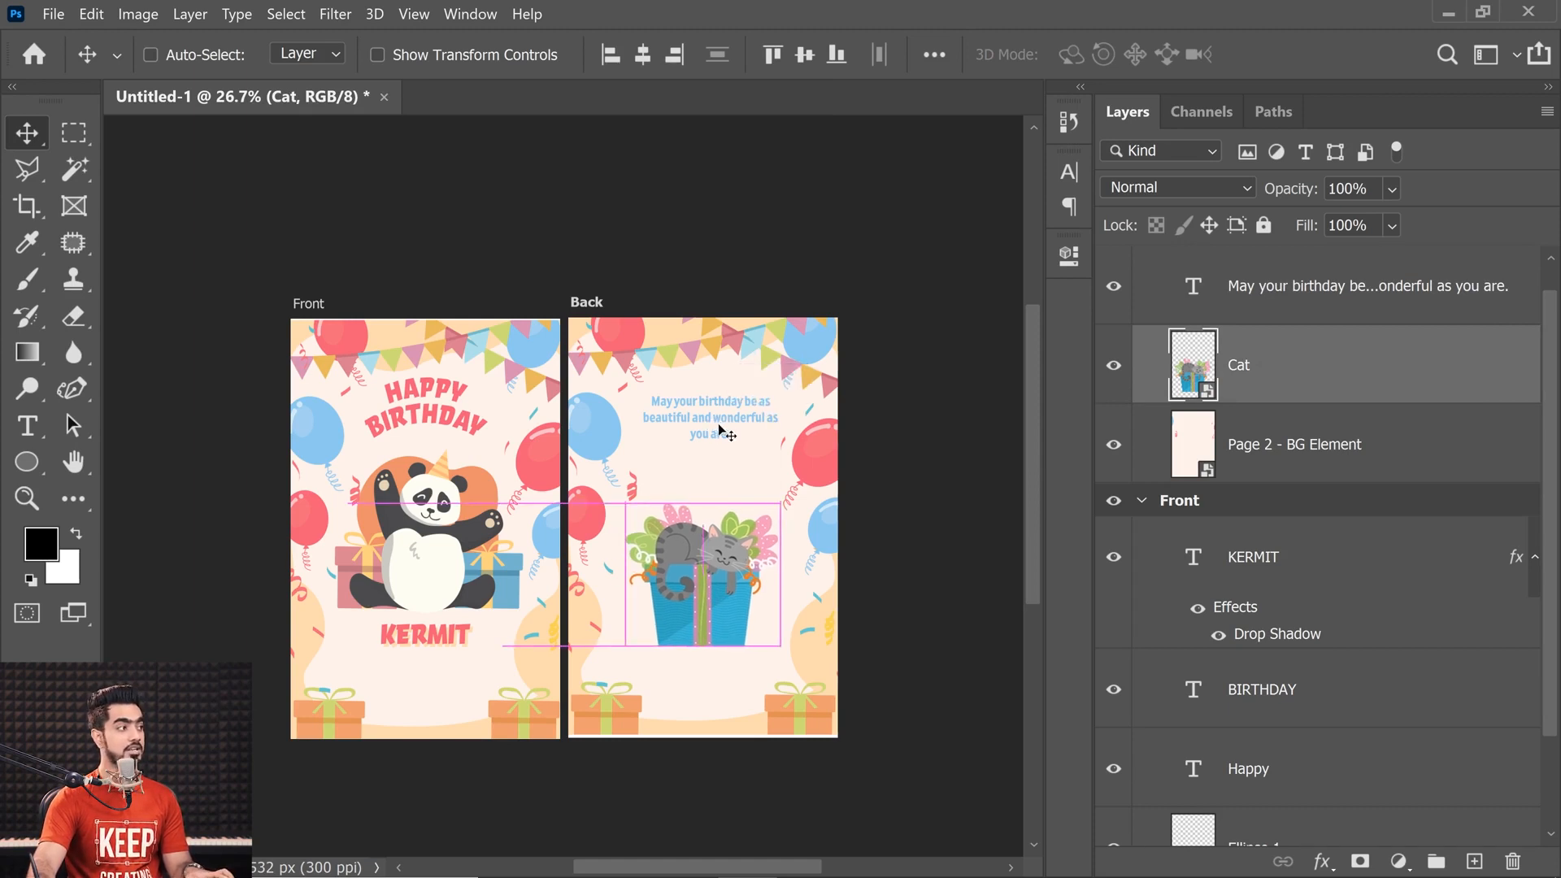
{"action": "left_click", "coordinate": [152, 56]}
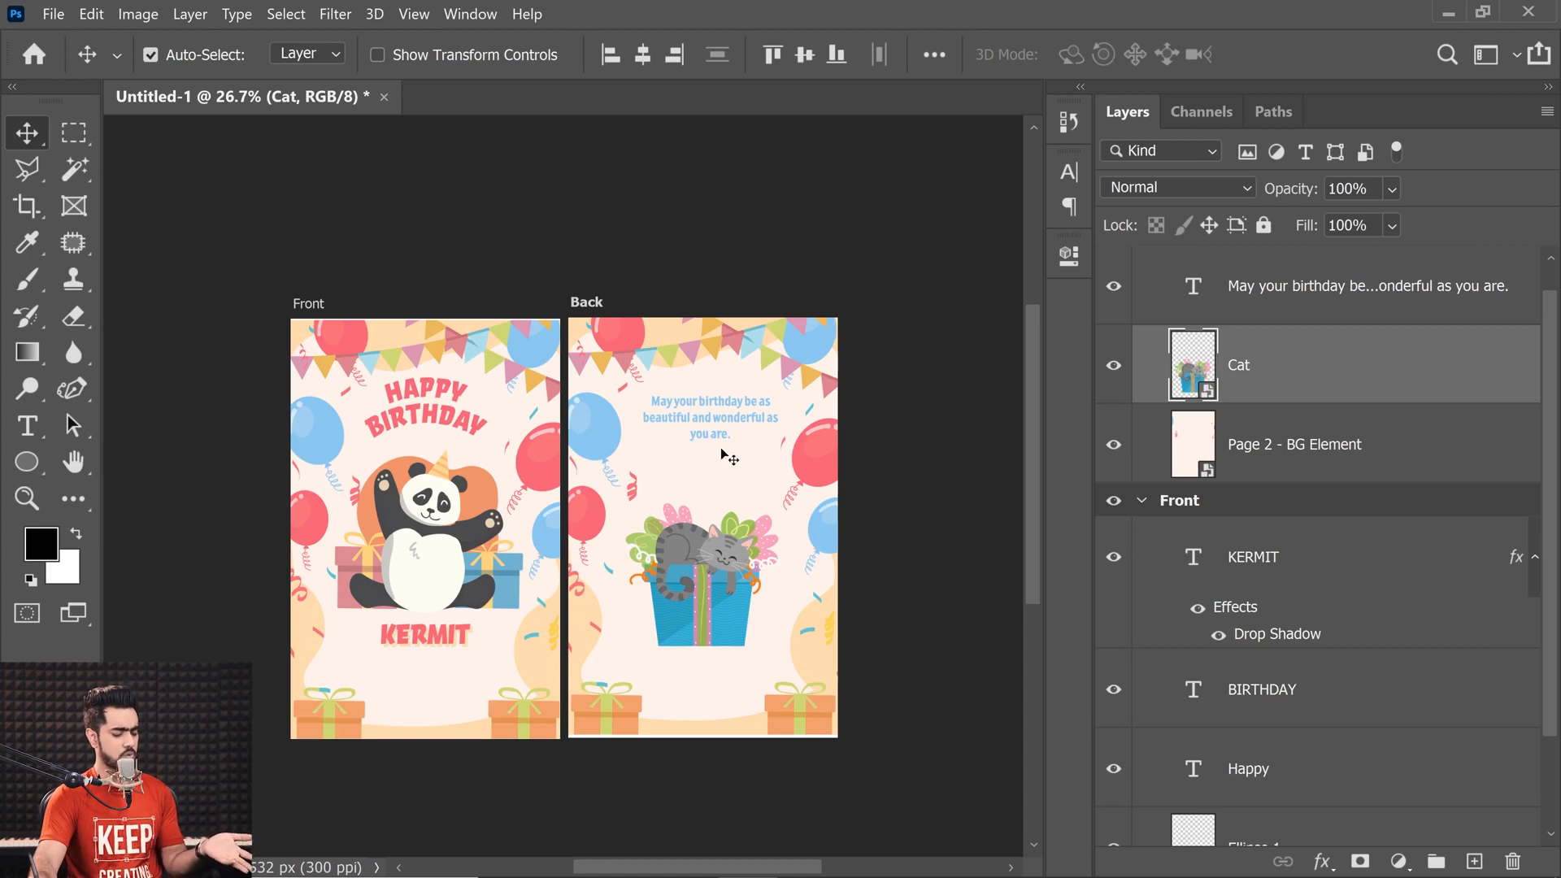
{"action": "left_click_drag", "start_coordinate": [710, 415], "coordinate": [707, 433]}
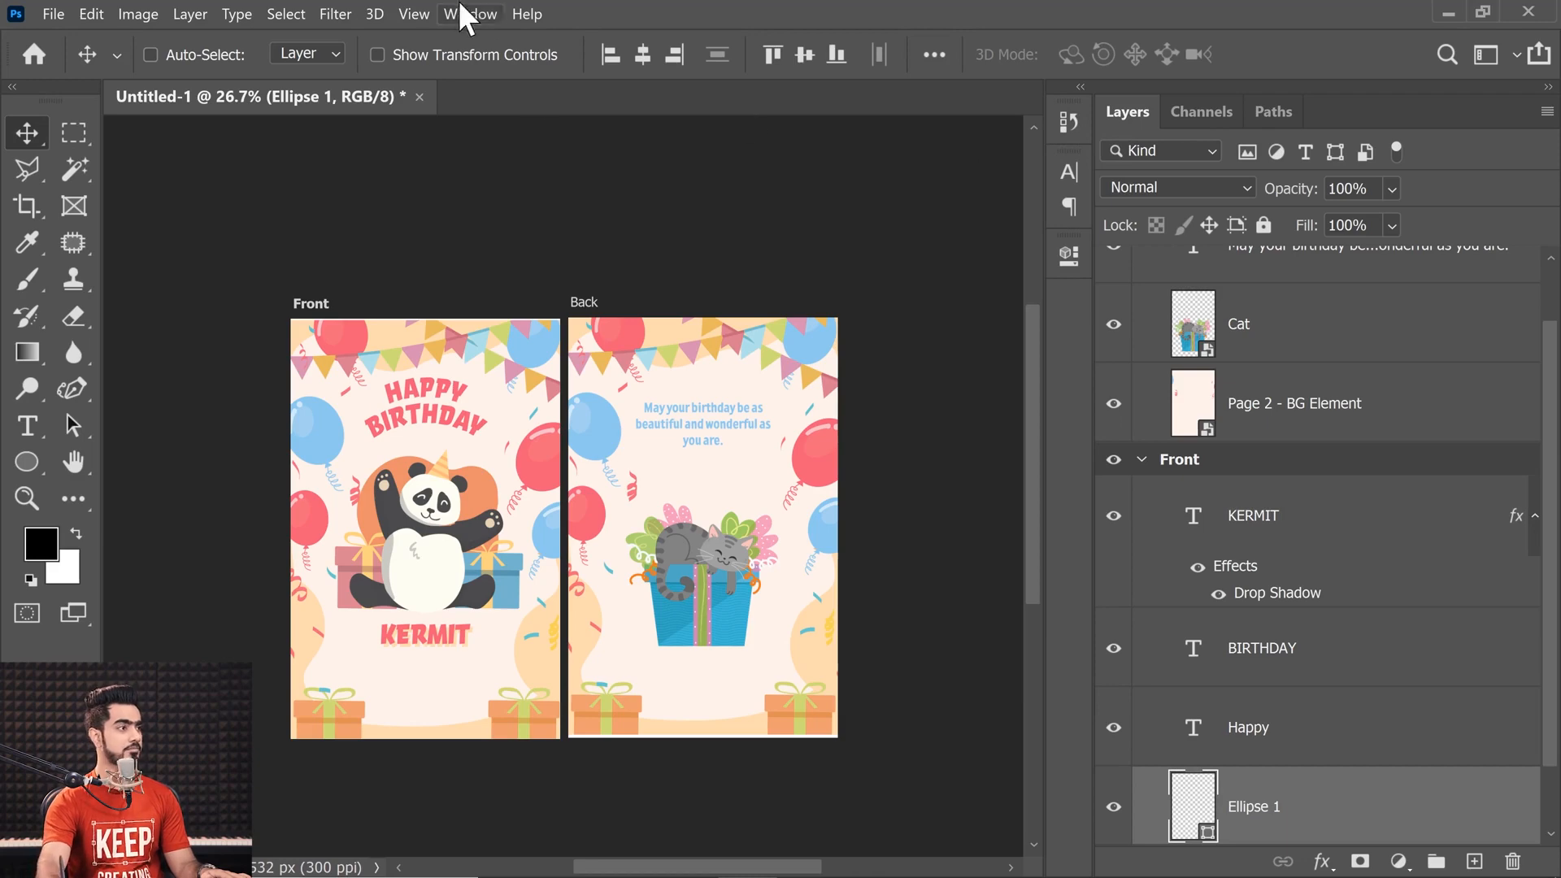
- Show the Front artboard's size, position, preset and background settings in its Properties
{"action": "left_click", "coordinate": [486, 12]}
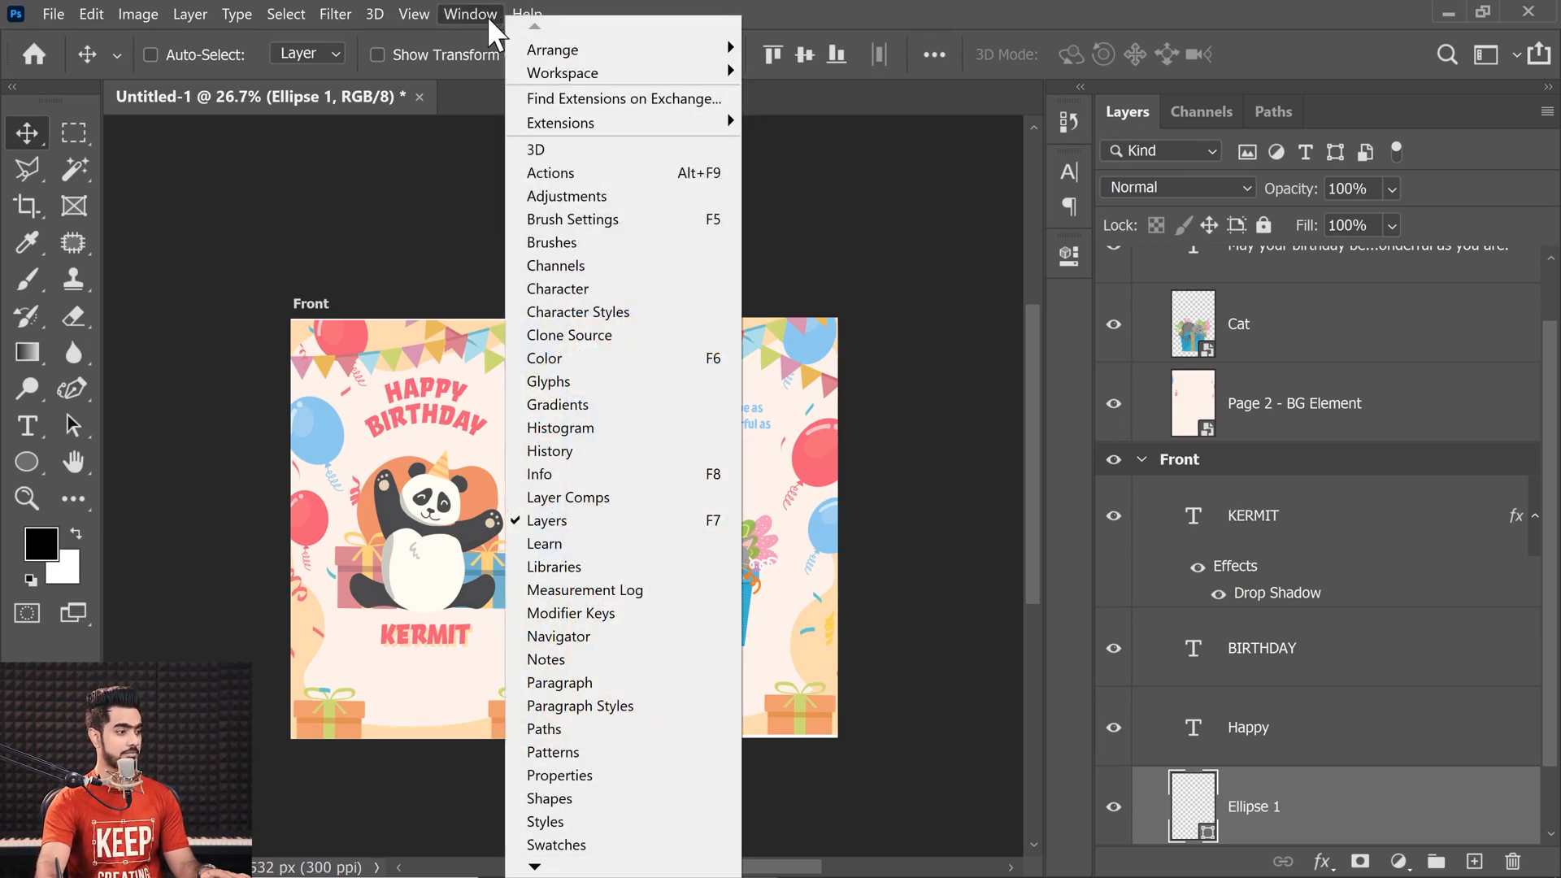
{"action": "left_click", "coordinate": [611, 775]}
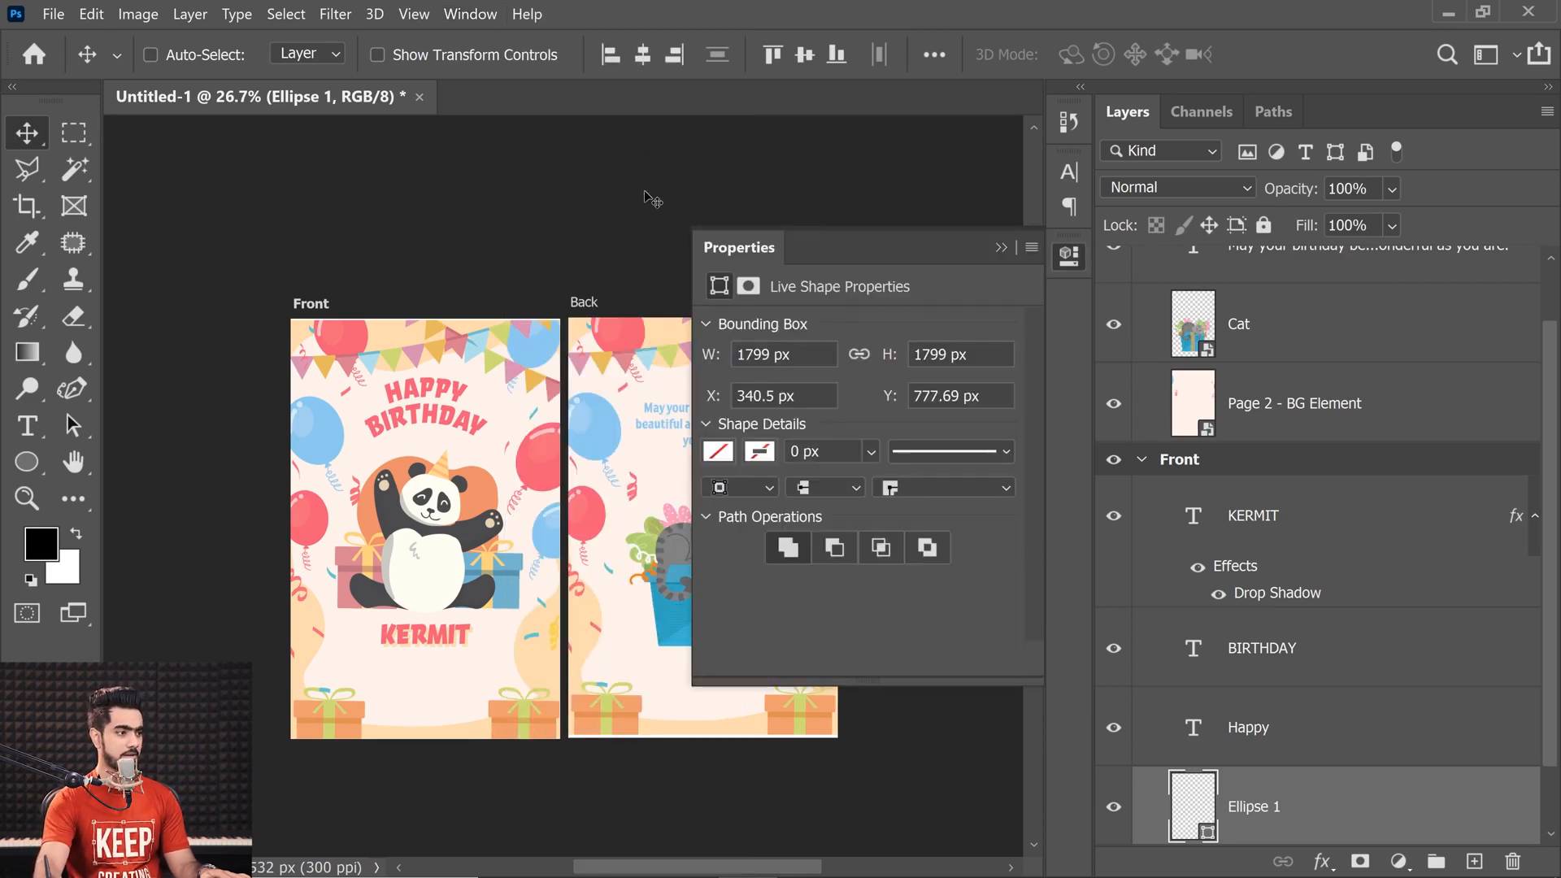
{"action": "left_click", "coordinate": [310, 303]}
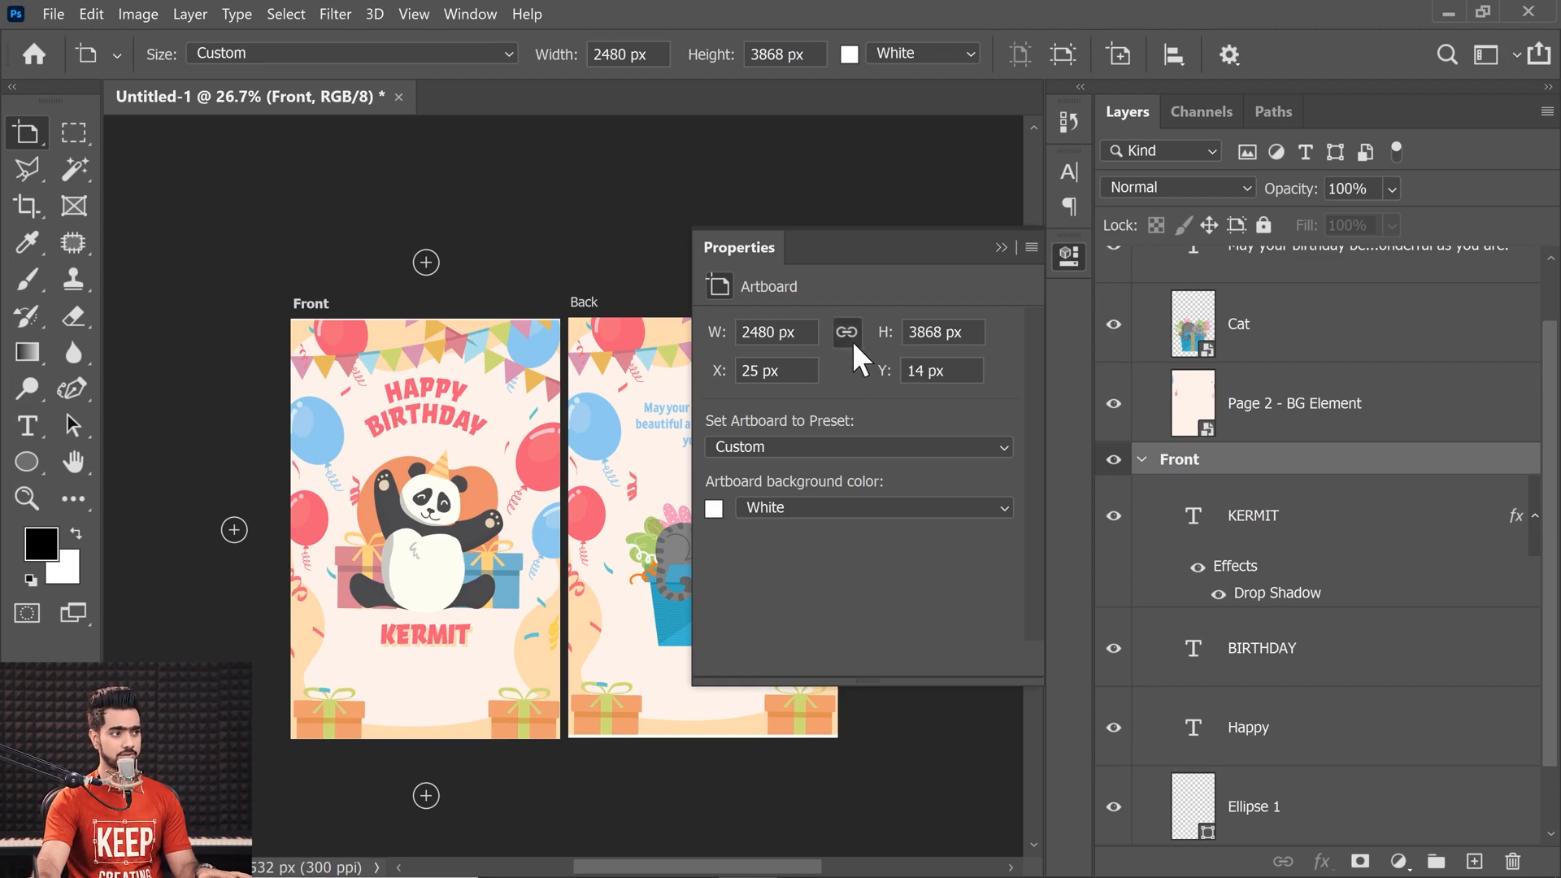
- Try scaling the Front artboard proportionally to 3070 × 4788 px, undo it, then try shifting its X position and undo that too
{"action": "left_click_drag", "start_coordinate": [886, 333], "coordinate": [935, 334]}
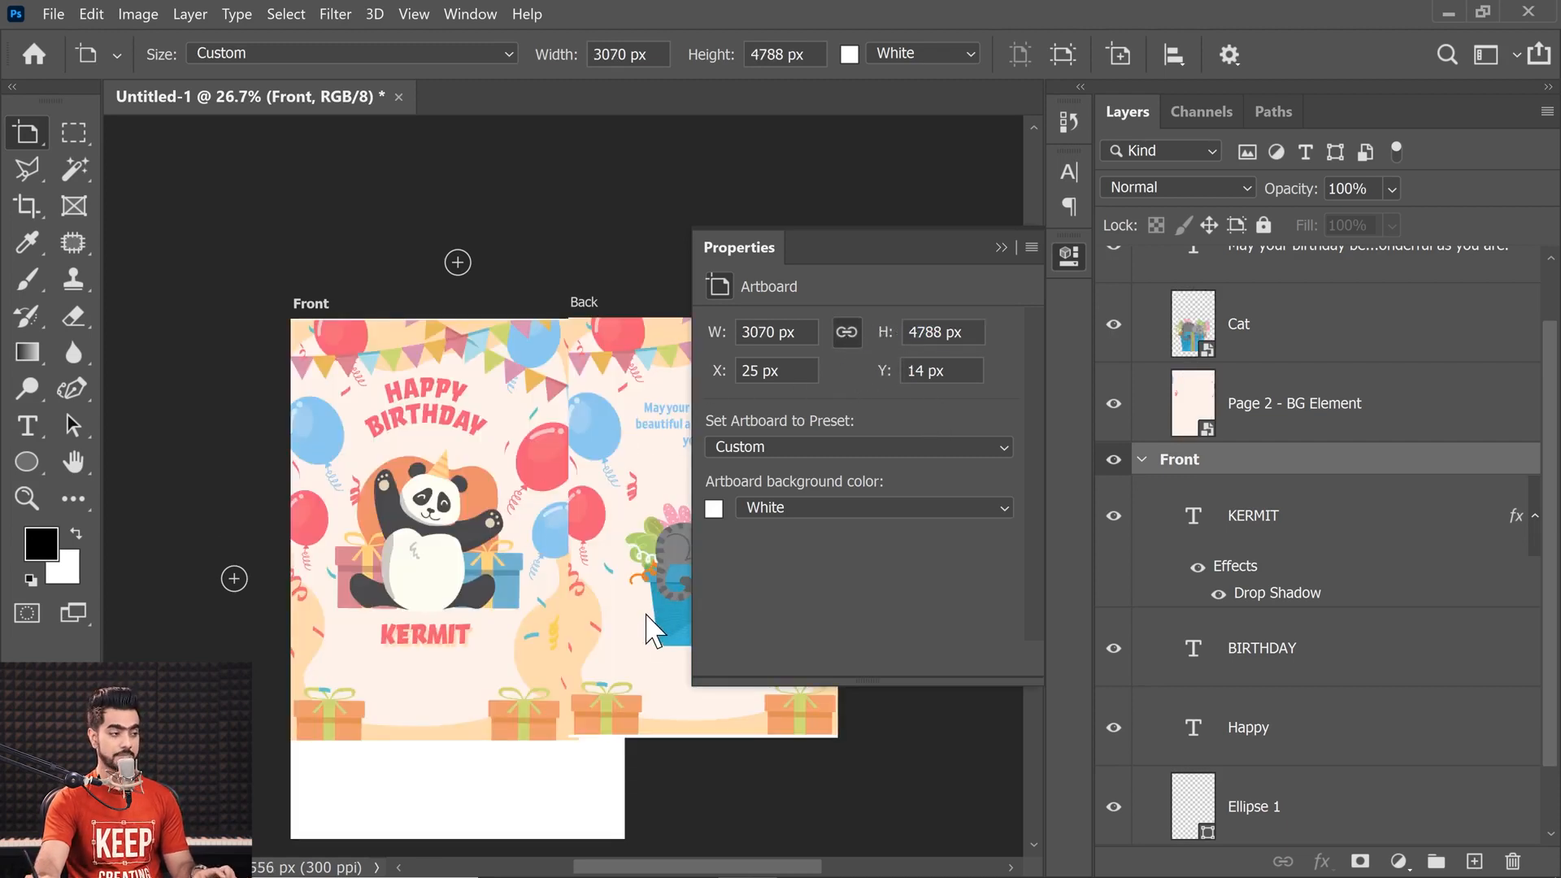
{"action": "key", "text": "ctrl+z"}
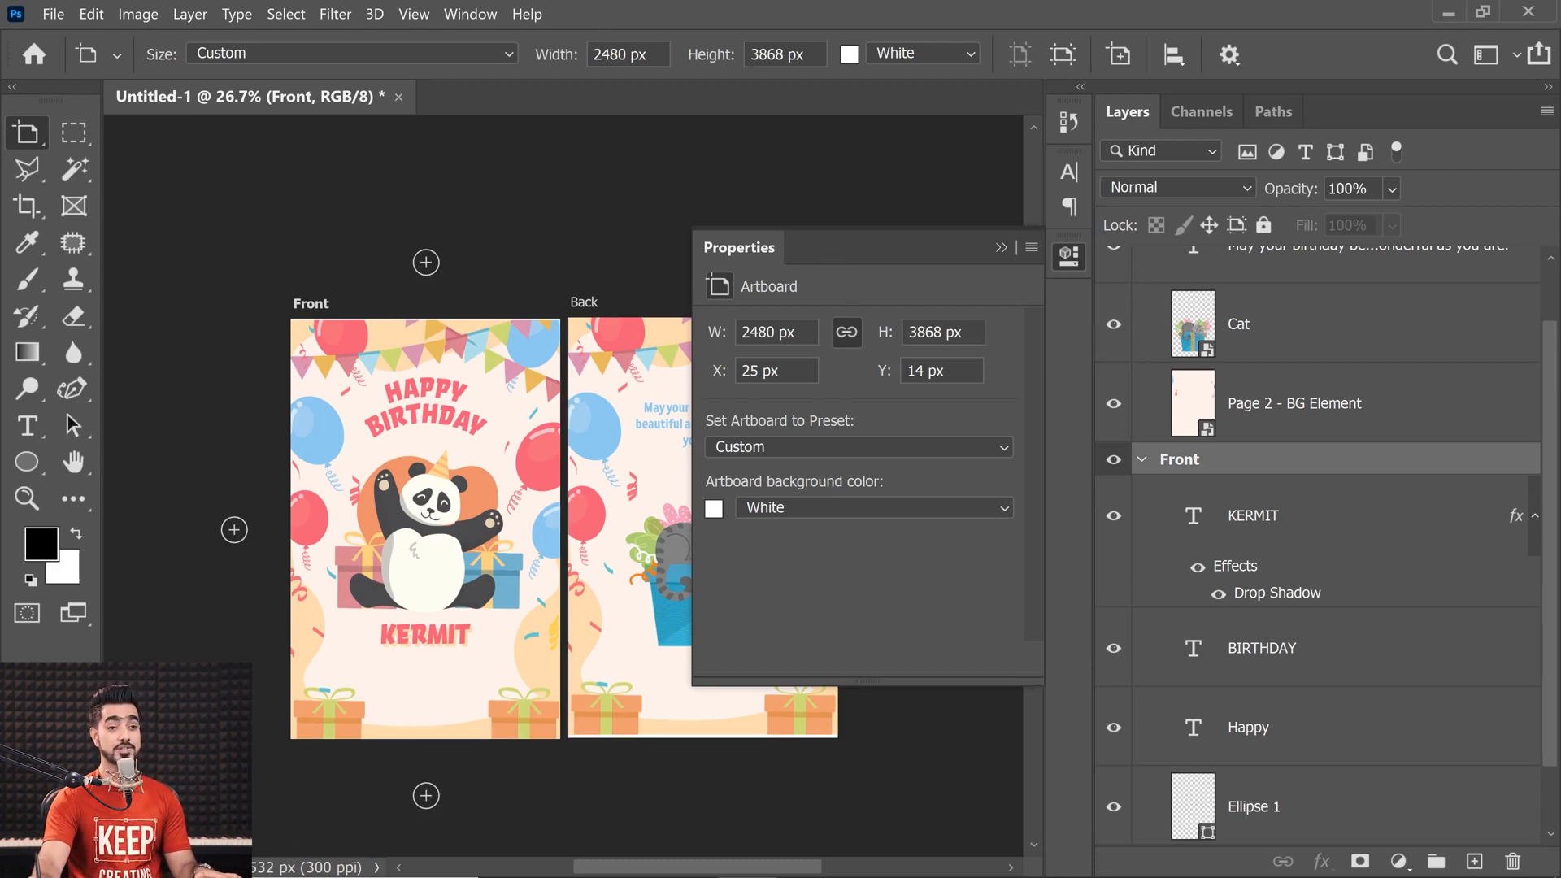
{"action": "mouse_move", "coordinate": [717, 370]}
{"action": "left_mouse_down"}
{"action": "mouse_move", "coordinate": [675, 386]}
{"action": "mouse_move", "coordinate": [744, 374]}
{"action": "left_mouse_up"}
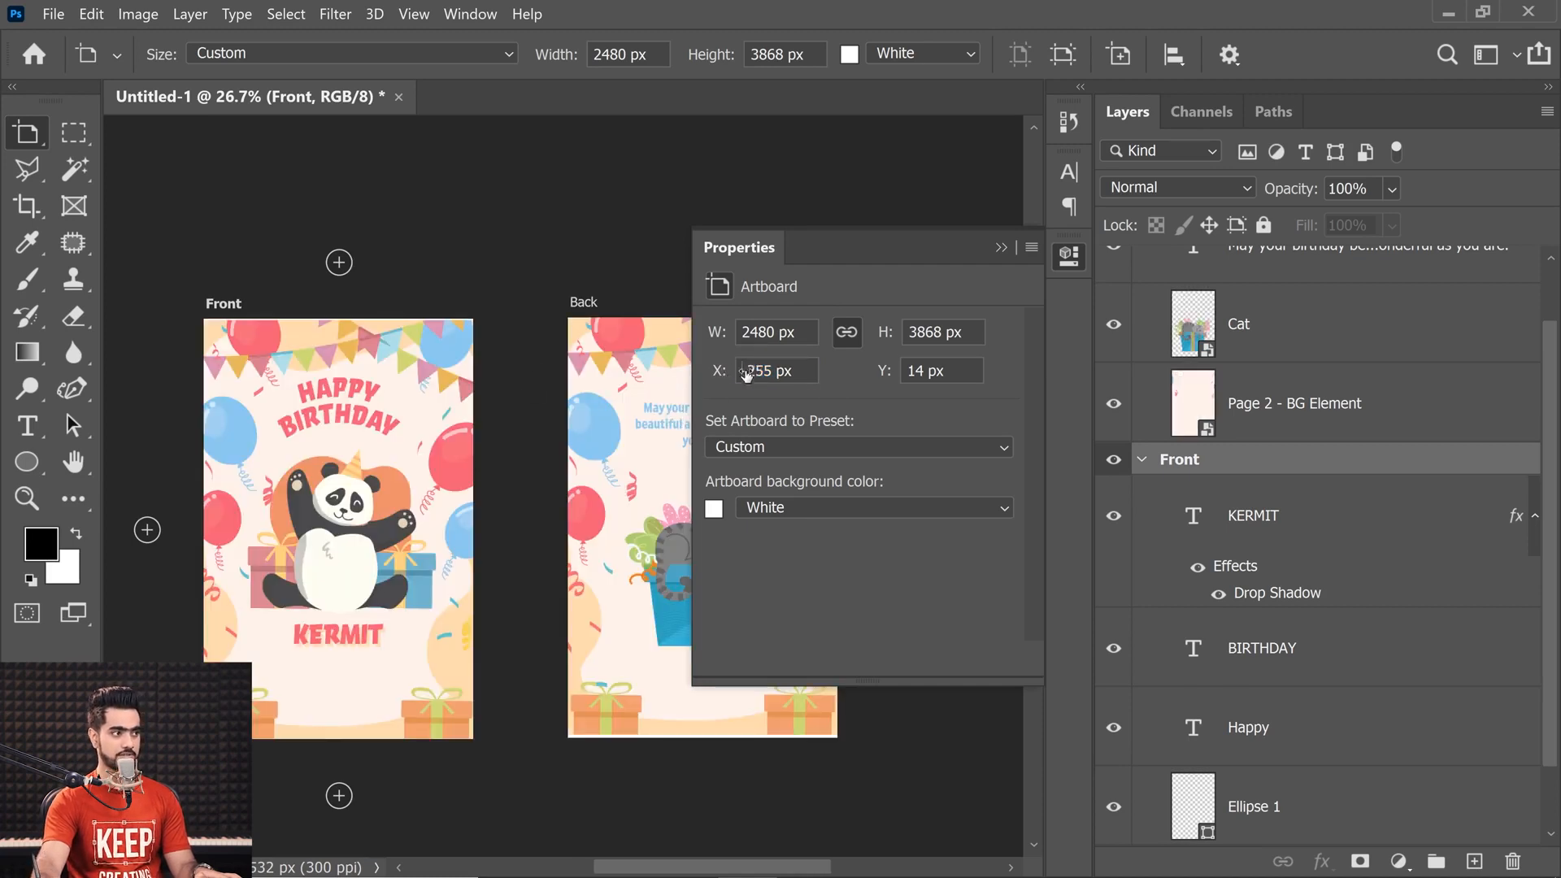
{"action": "key", "text": "ctrl+z"}
{"action": "key", "text": "ctrl+z"}
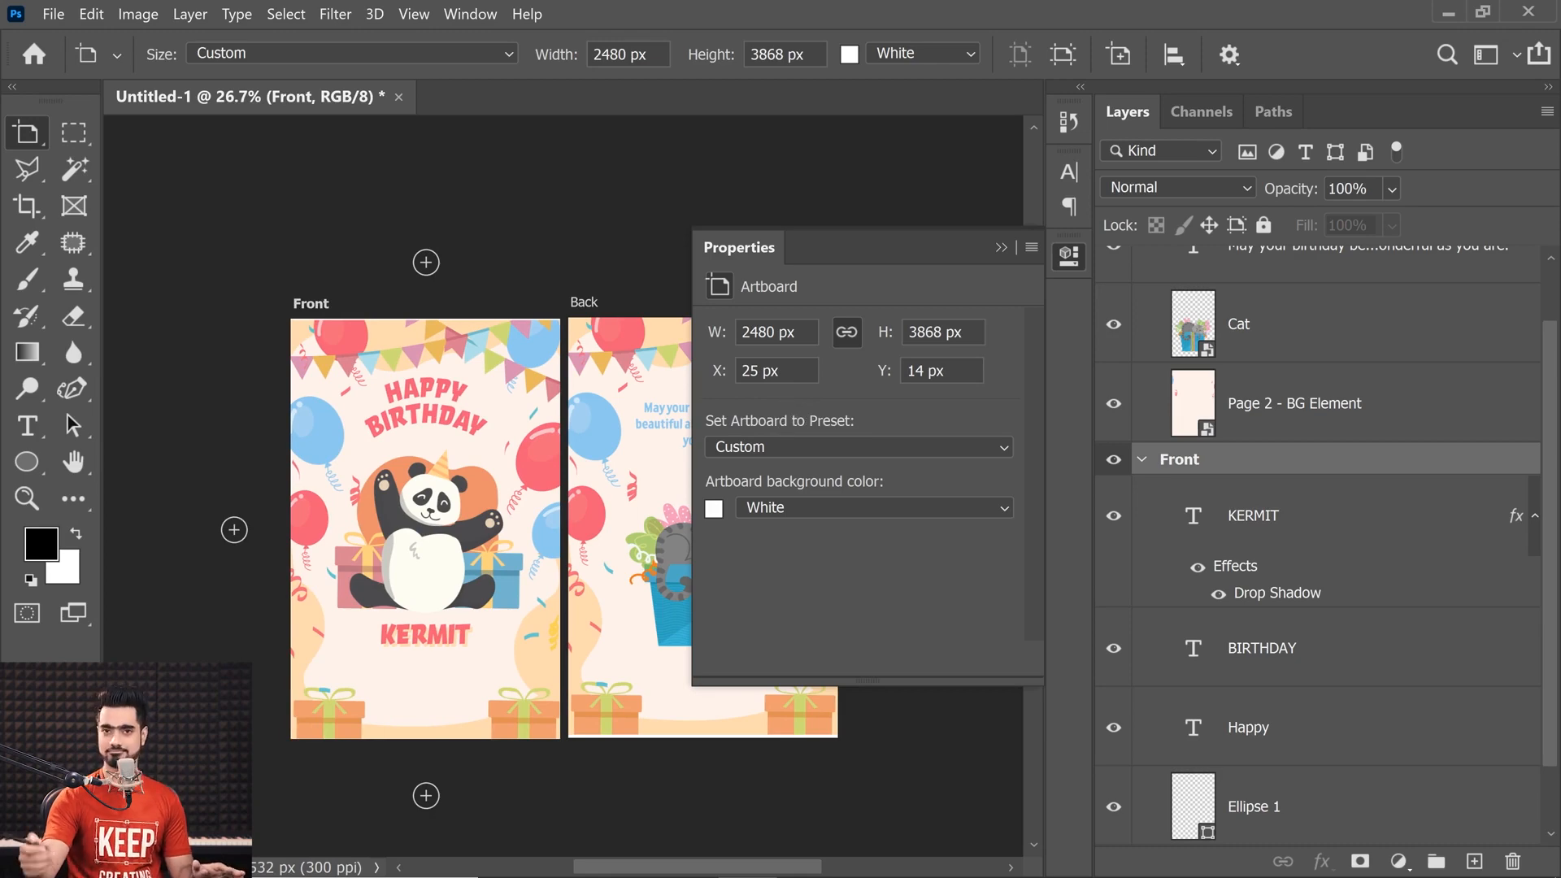
{"action": "left_click", "coordinate": [1002, 247]}
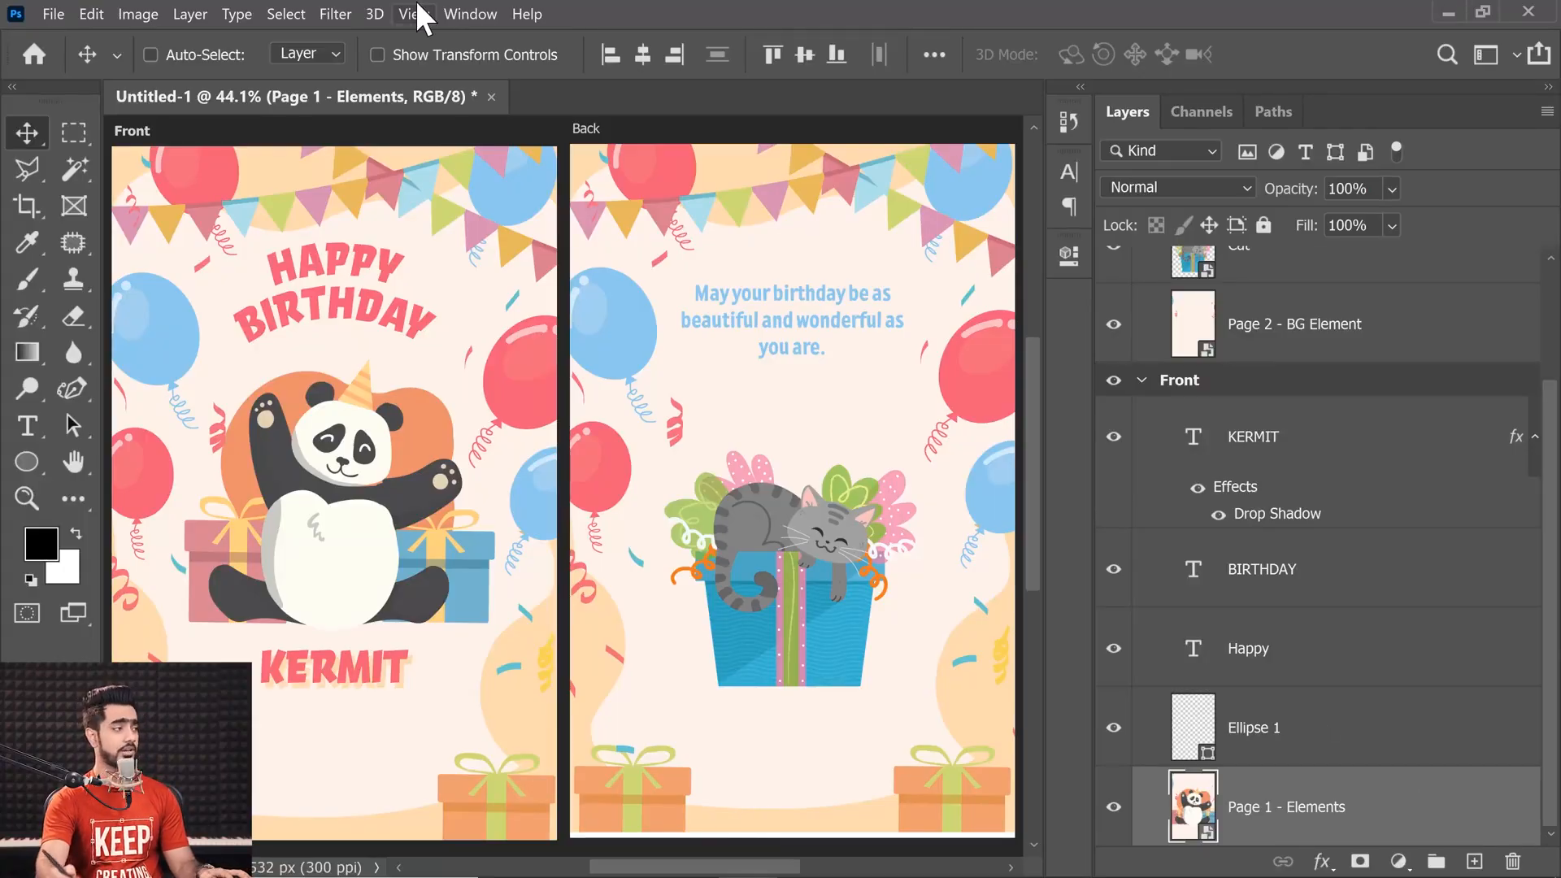
- Try landscape orientation at 3868 × 2480 px on the Front artboard, undo it, and try the same on the Back artboard
{"action": "left_click", "coordinate": [210, 136]}
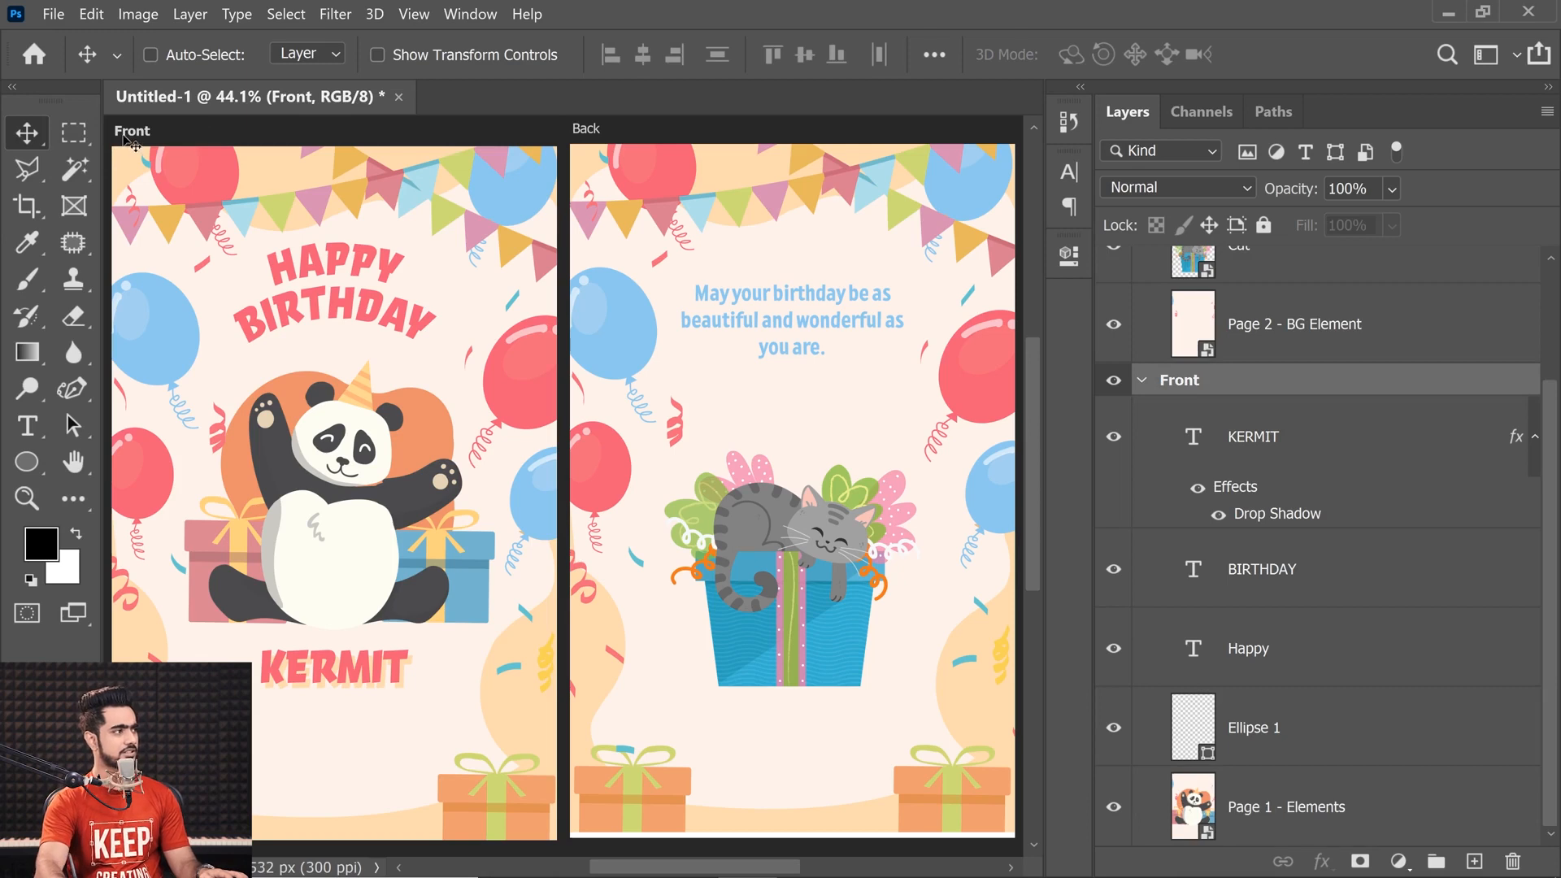
{"action": "key", "text": "shift+v"}
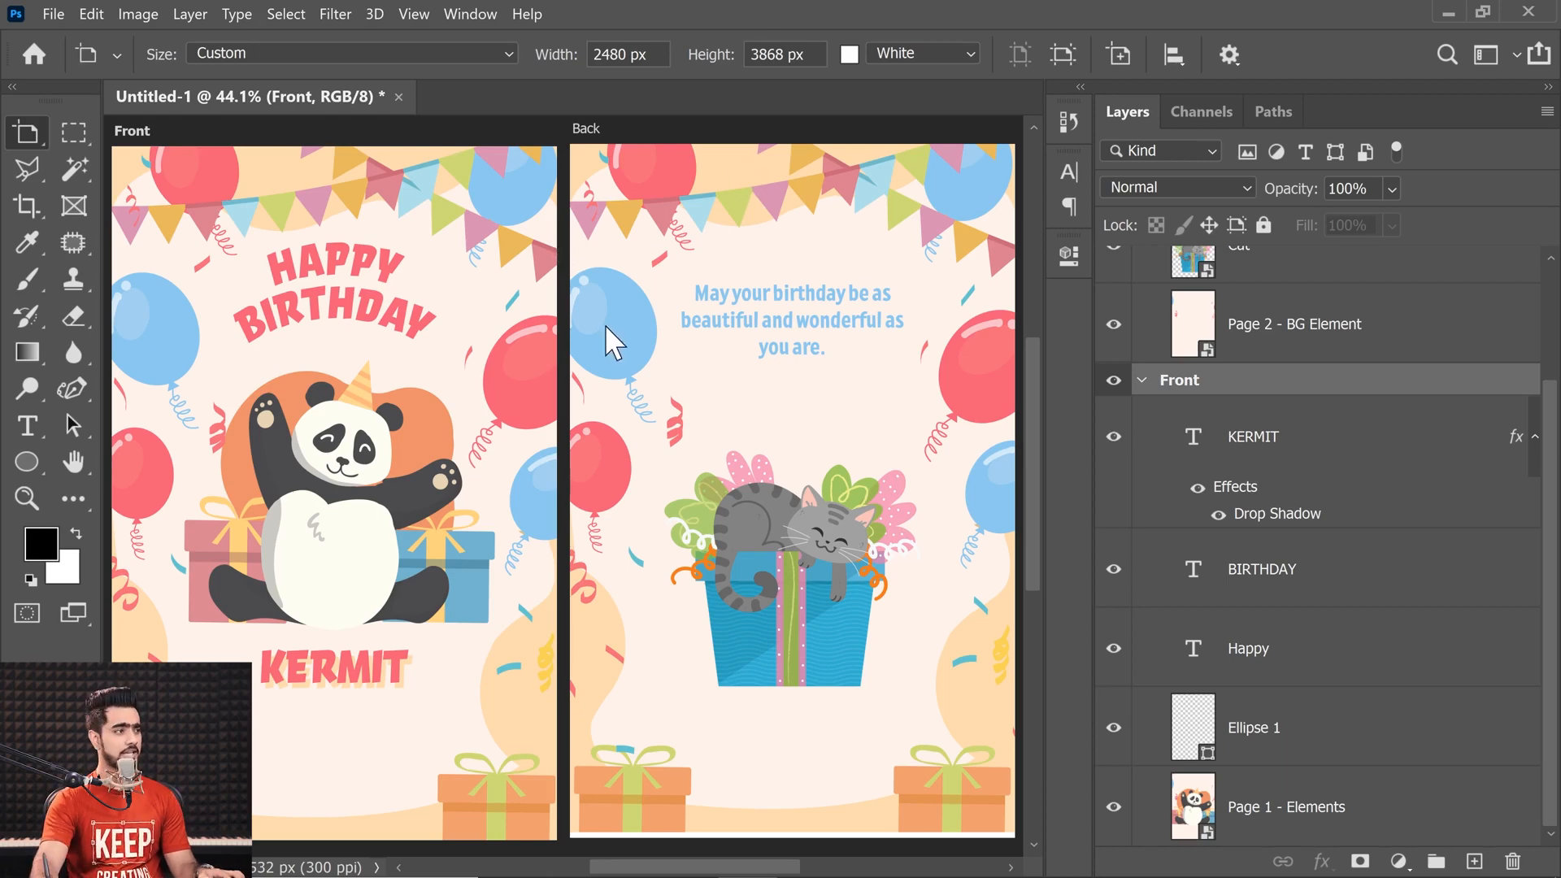
{"action": "scroll", "coordinate": [564, 348], "scroll_direction": "down", "scroll_amount": 3}
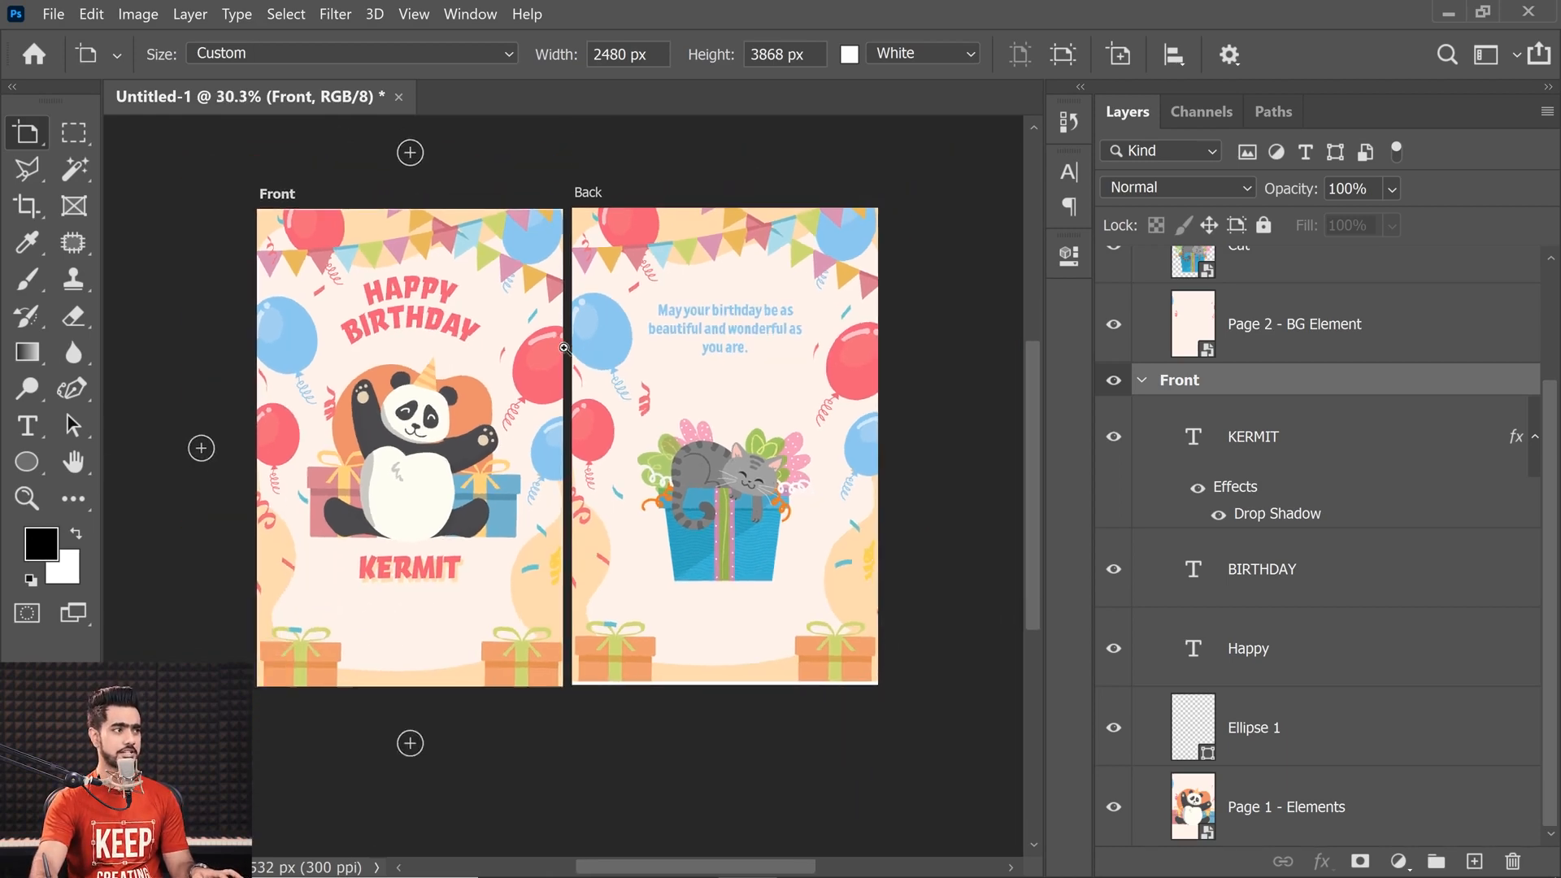
{"action": "left_click", "coordinate": [1062, 52]}
{"action": "left_click", "coordinate": [434, 344], "text": "ctrl"}
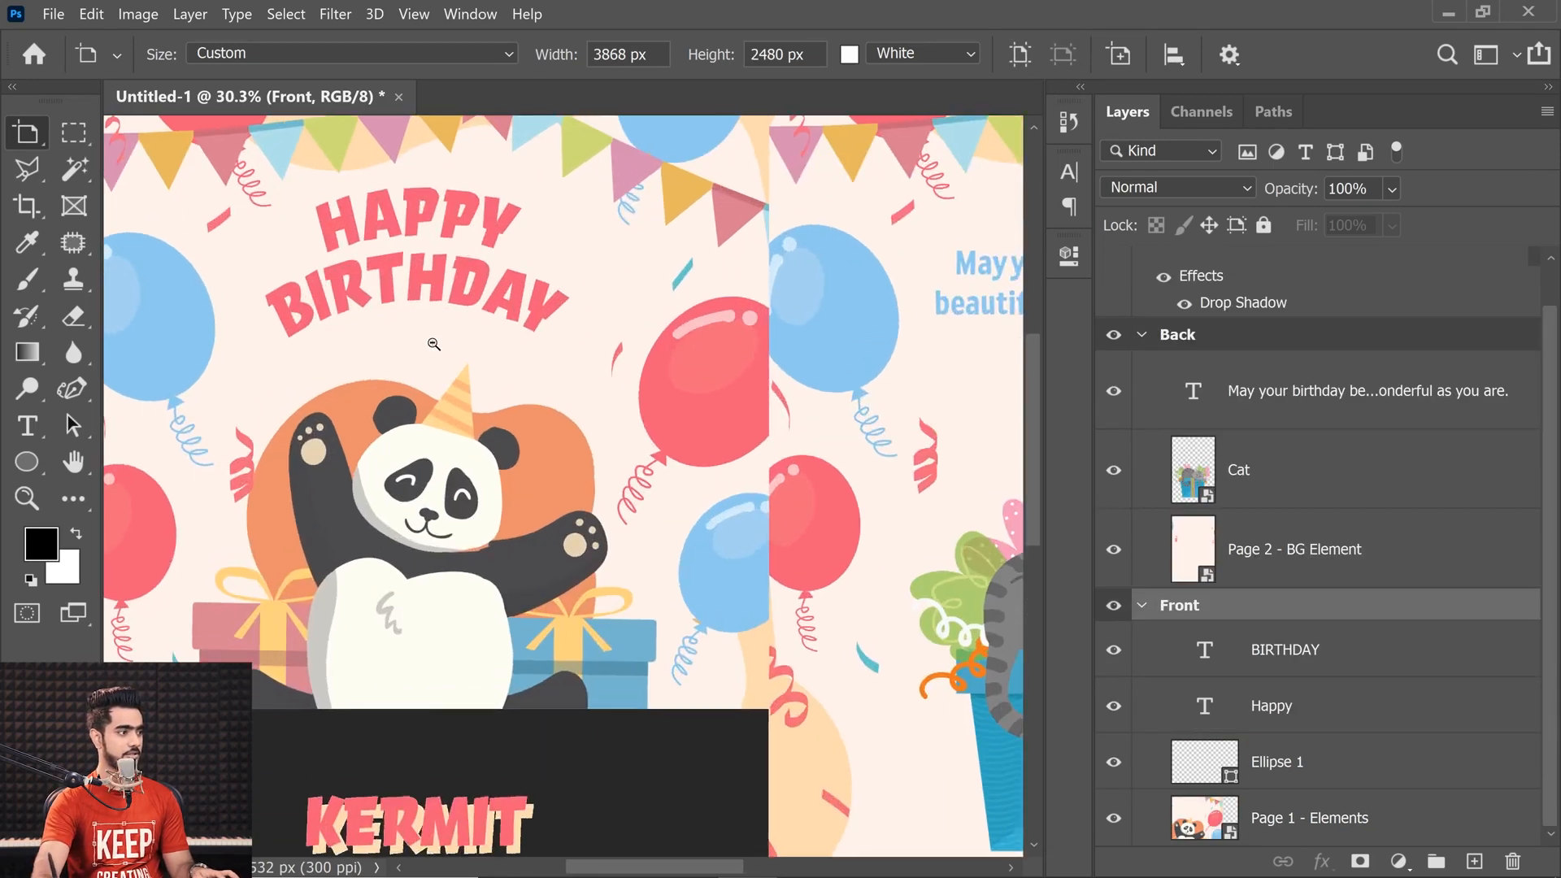
{"action": "left_click_drag", "start_coordinate": [478, 295], "coordinate": [390, 309]}
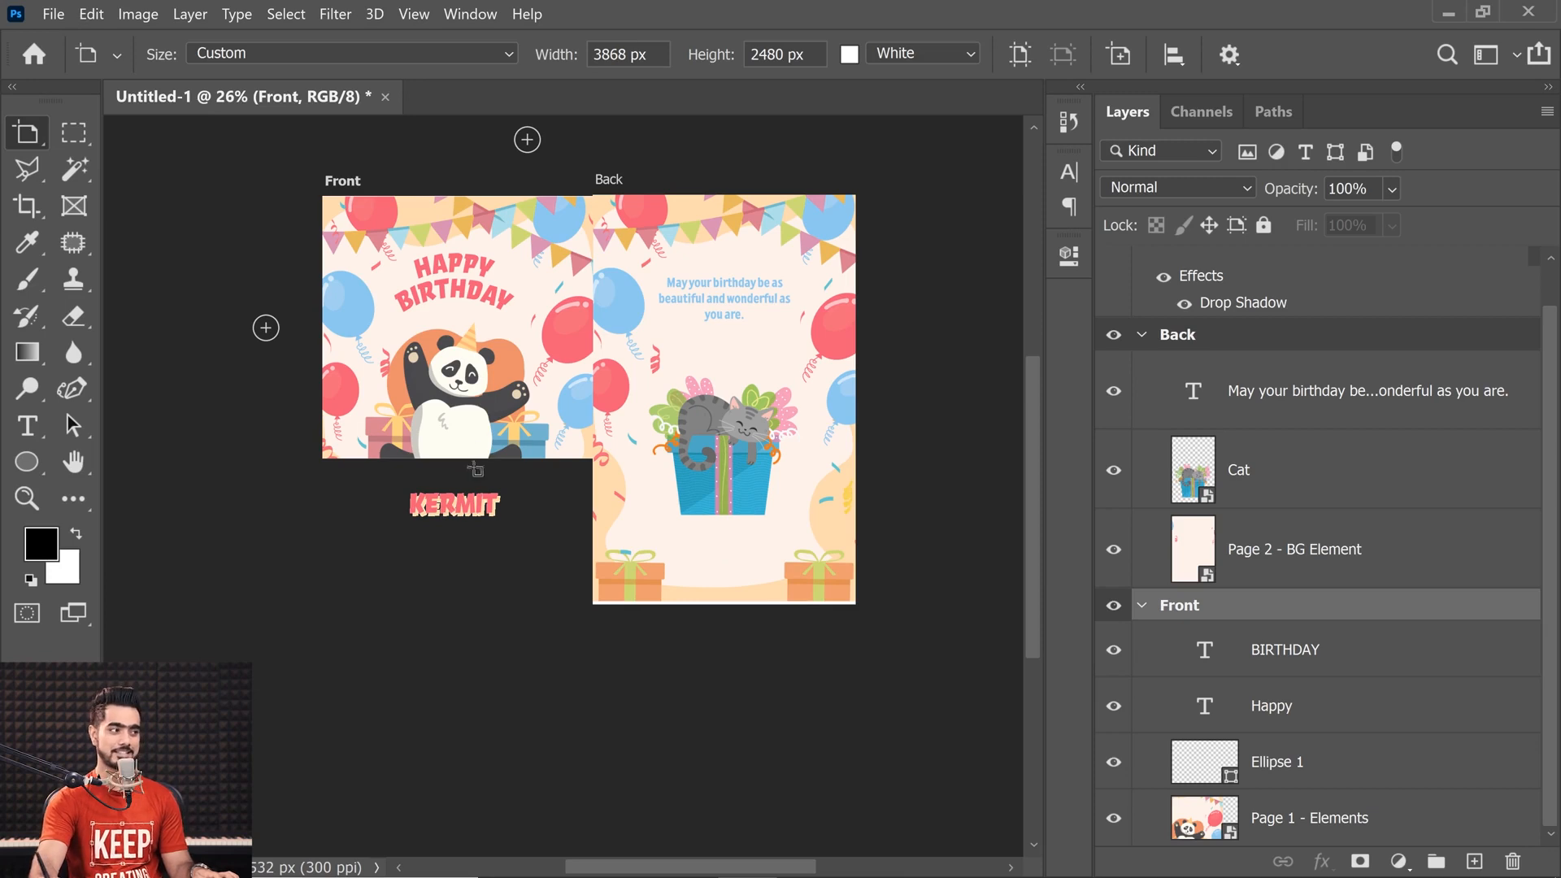
{"action": "key", "text": "ctrl+z"}
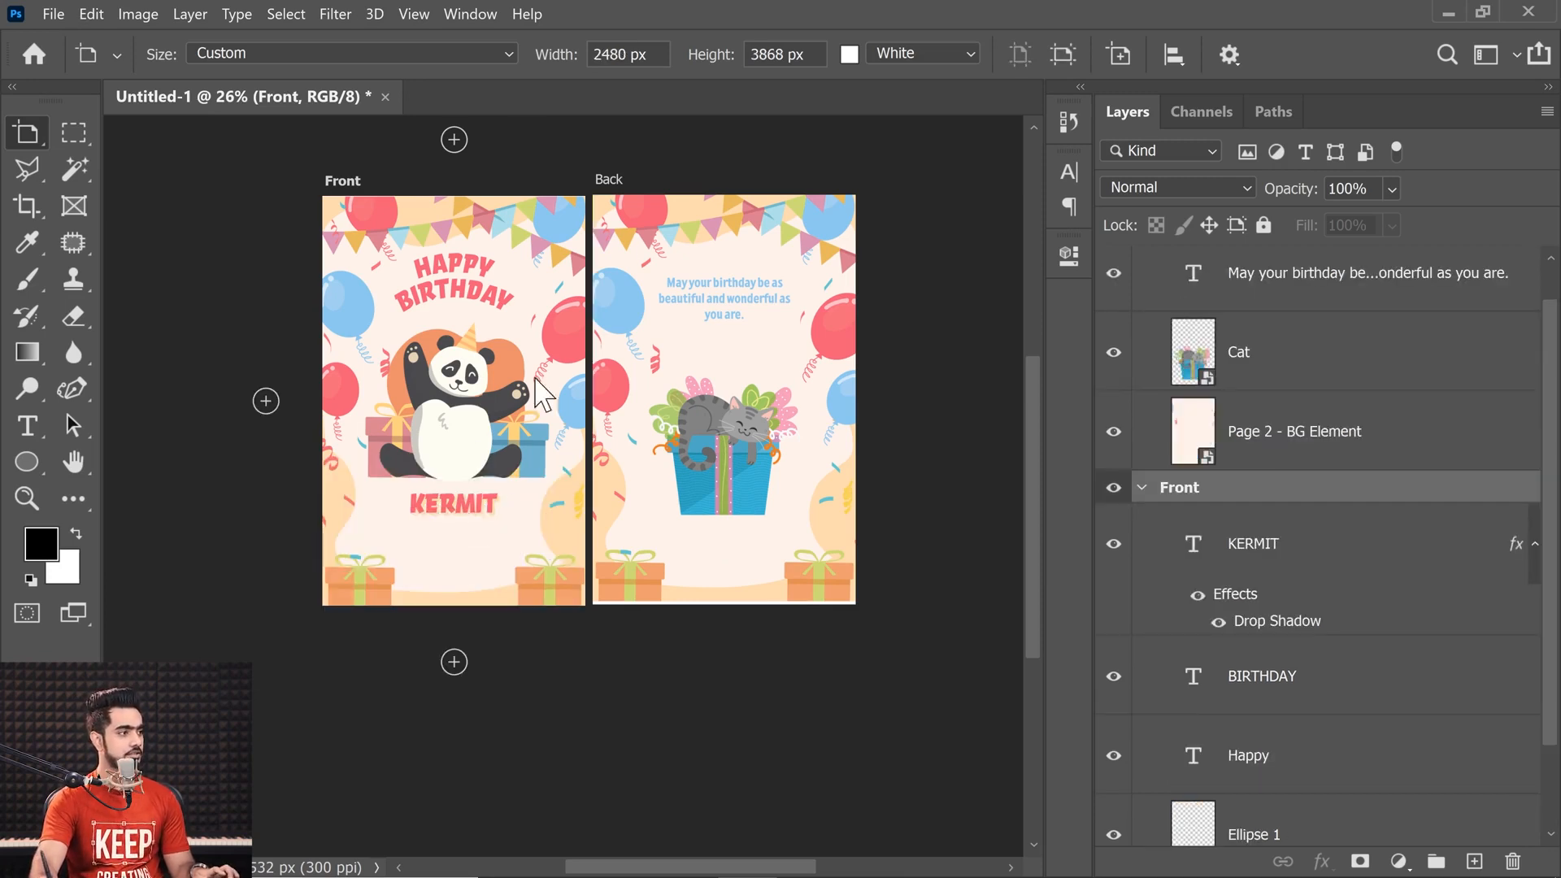
{"action": "left_click", "coordinate": [611, 196]}
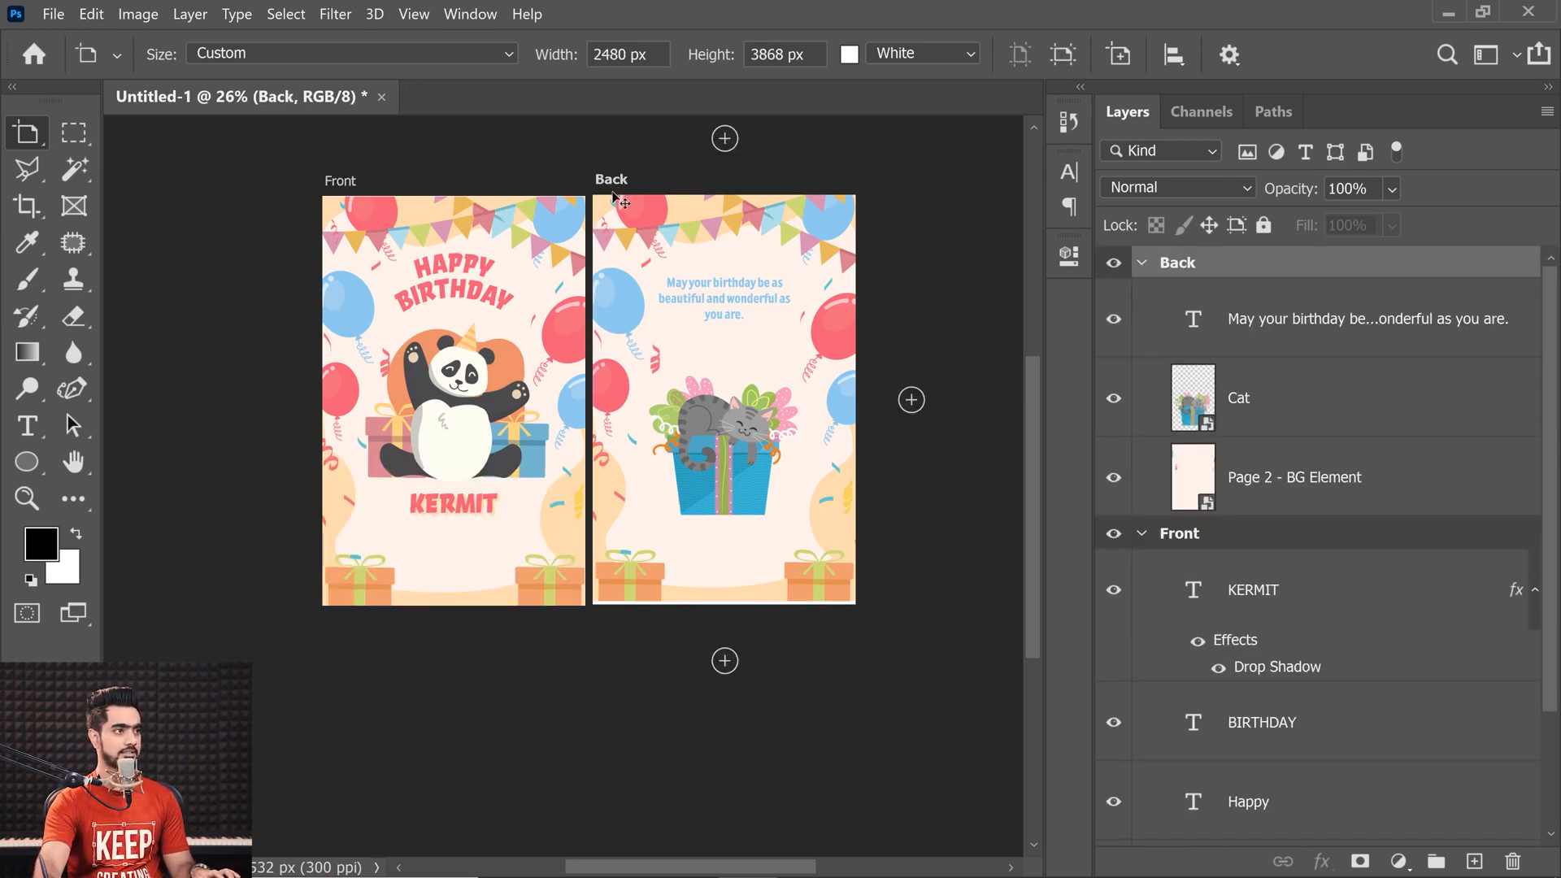
{"action": "left_click", "coordinate": [1061, 52]}
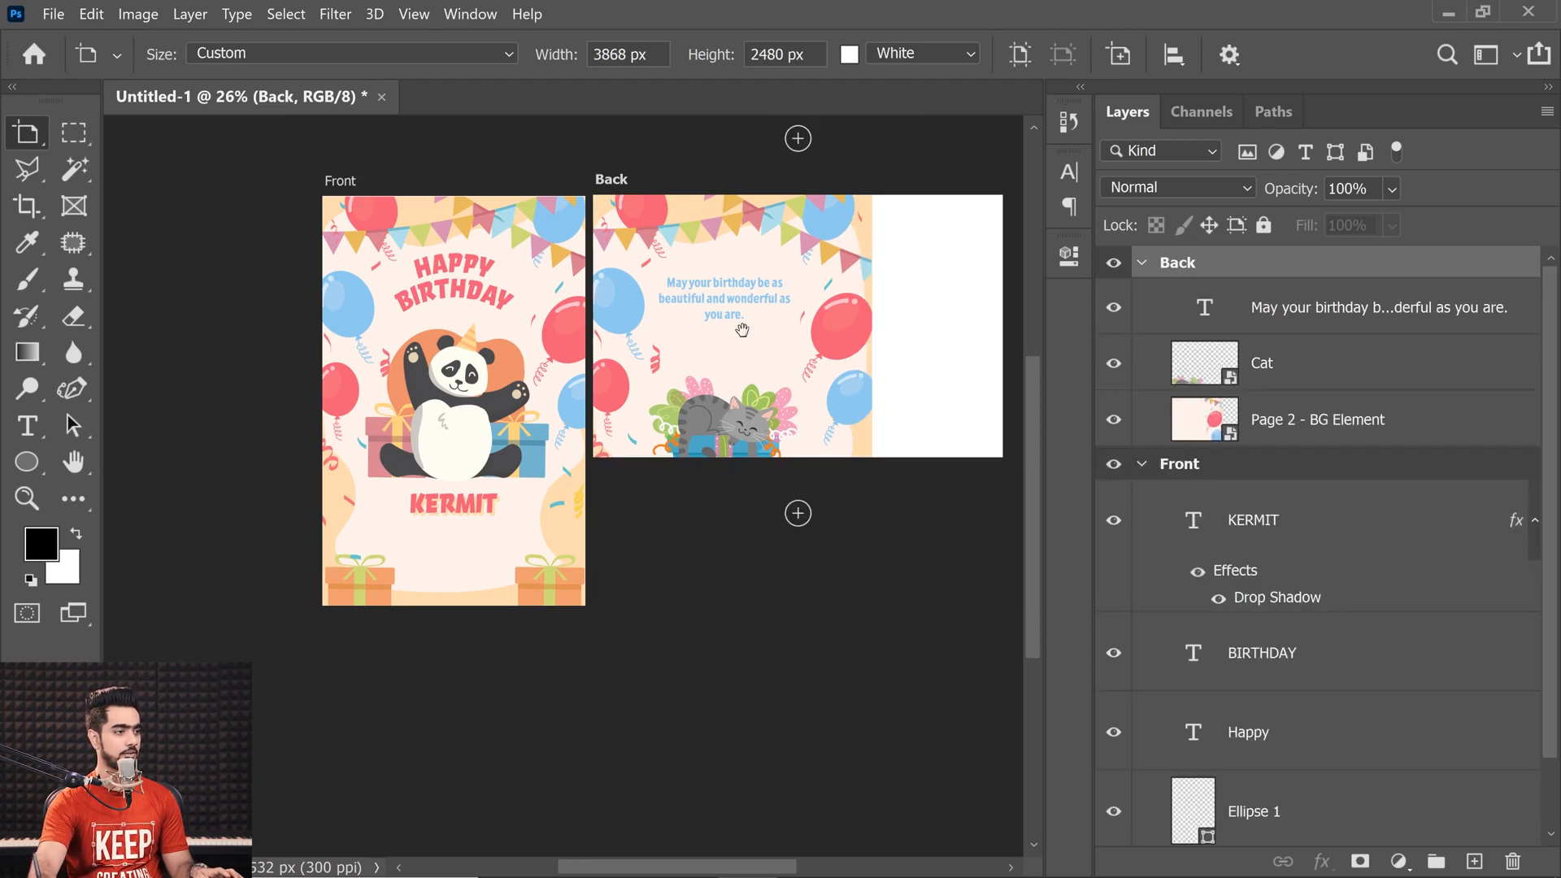
- Move the Back artboard down and slightly right, away from the Front artboard
{"action": "left_click_drag", "start_coordinate": [907, 319], "coordinate": [727, 415]}
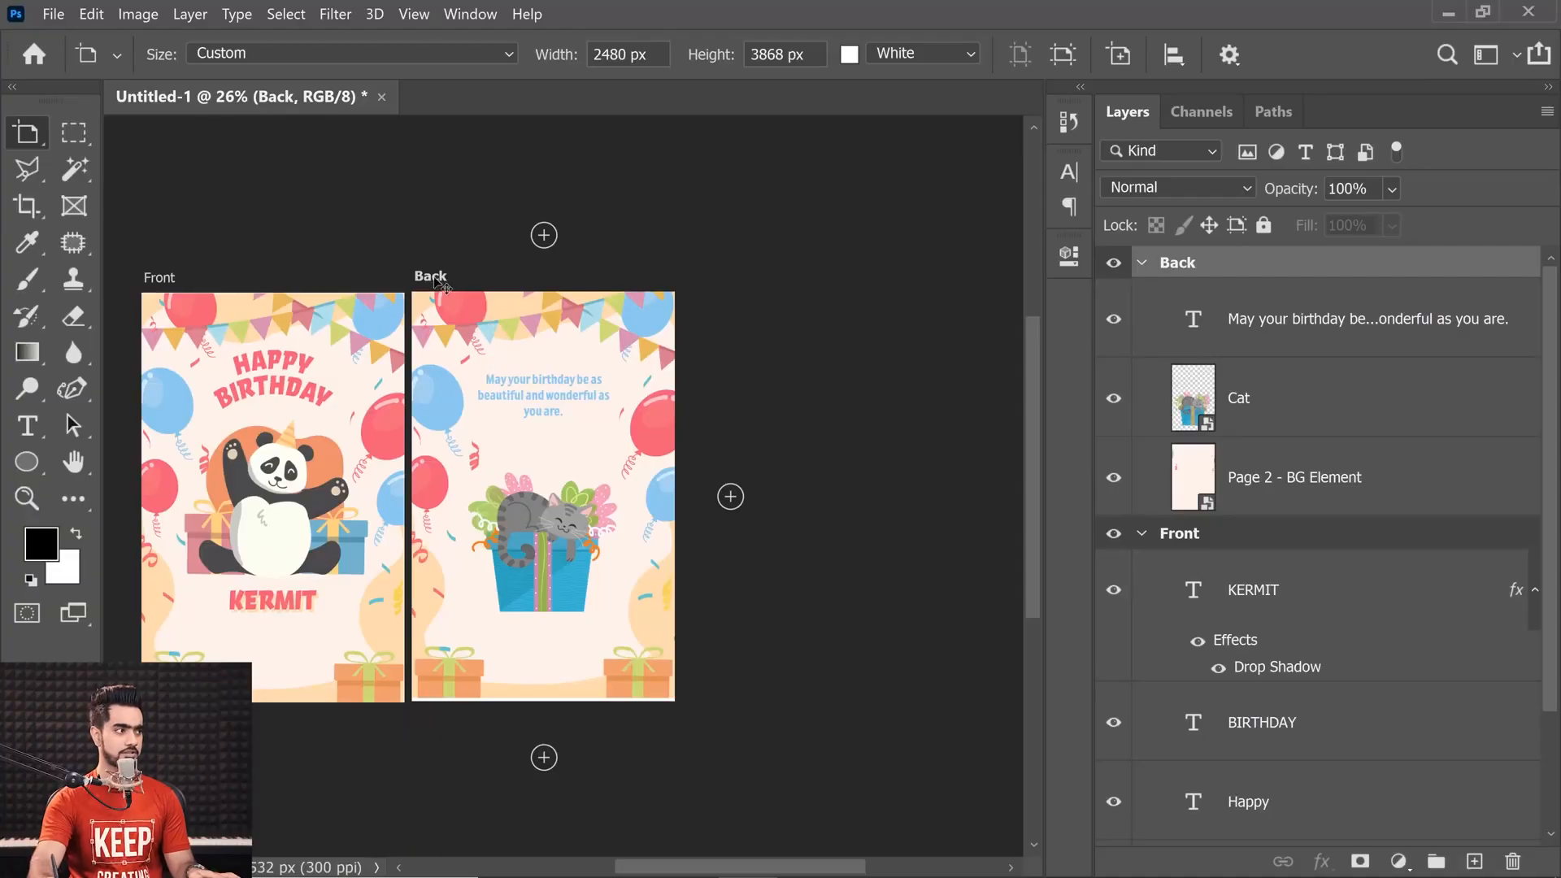
{"action": "left_click_drag", "start_coordinate": [425, 278], "coordinate": [472, 393]}
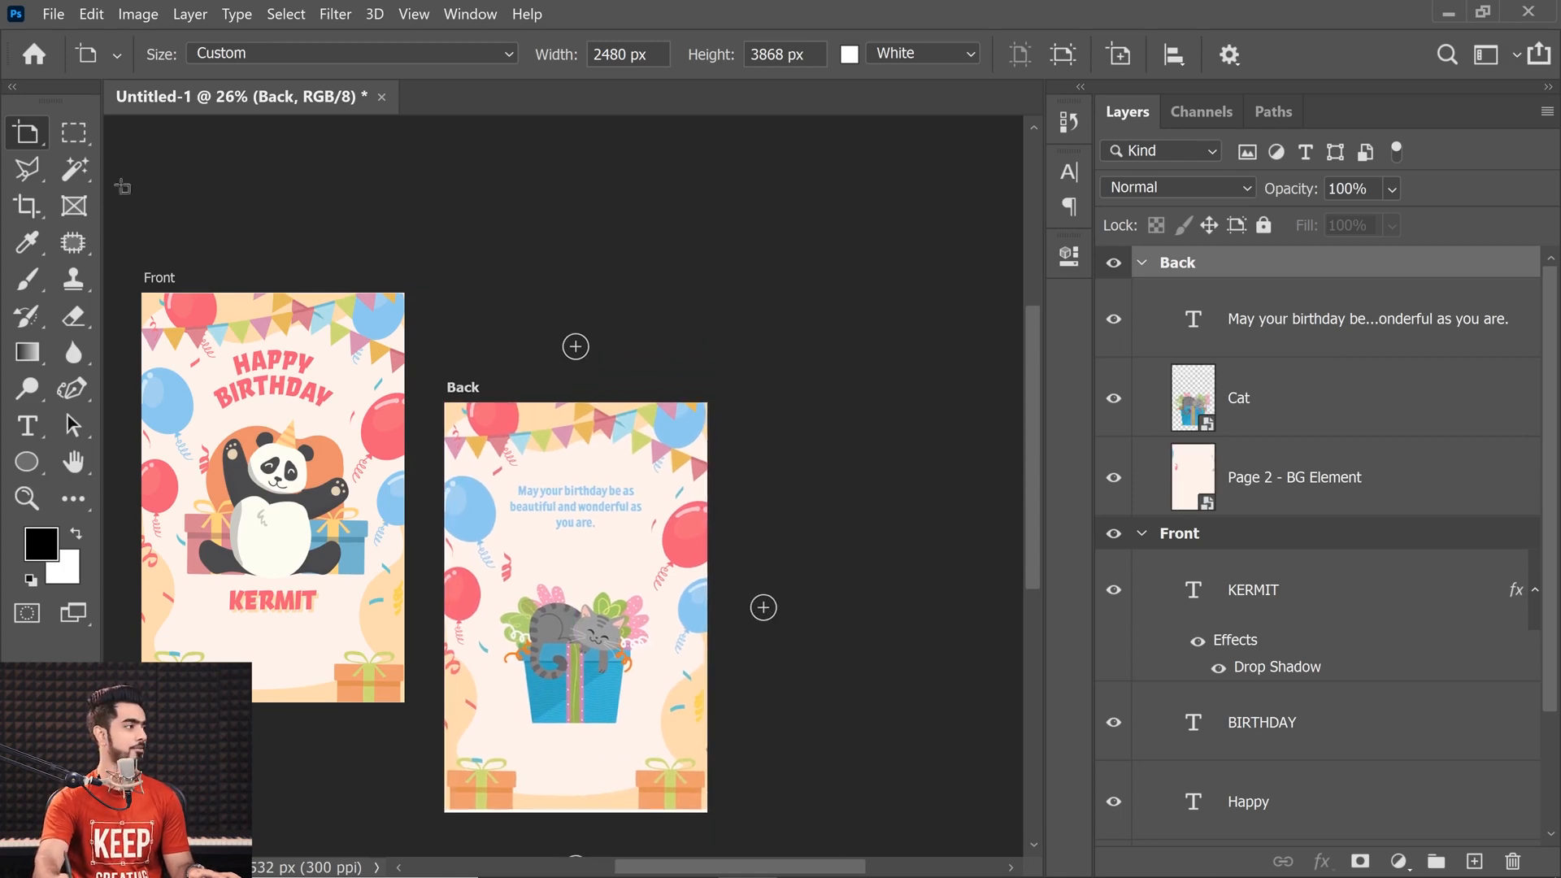
- Draw a new portrait artboard of about 1900 × 3011 px to the right of the Back artboard and rename it insert
{"action": "left_click_drag", "start_coordinate": [724, 265], "coordinate": [925, 584]}
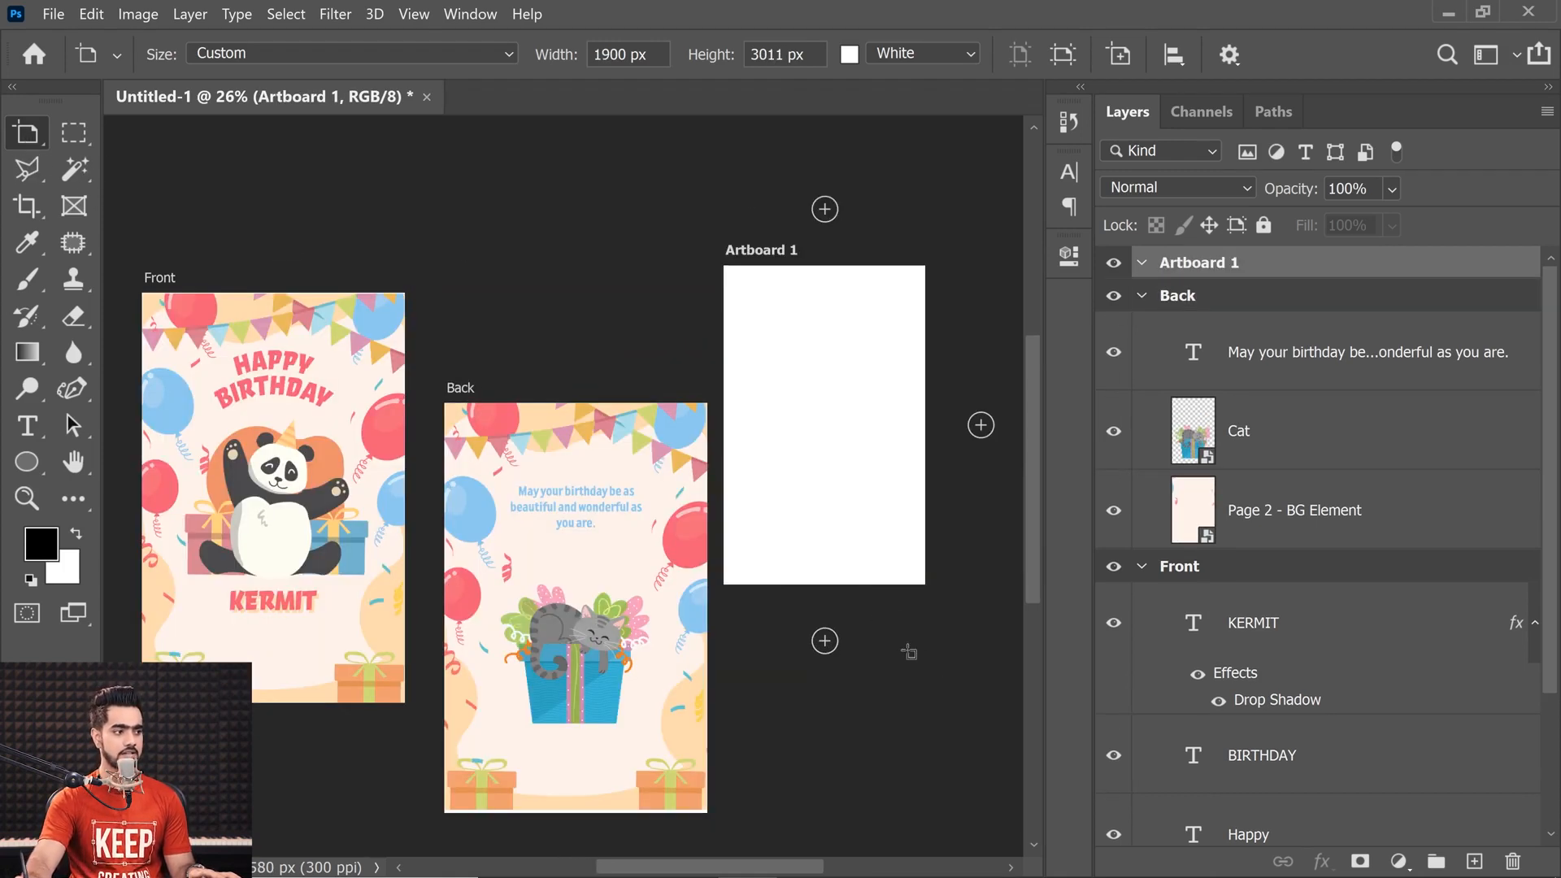
{"action": "double_click", "coordinate": [1198, 262]}
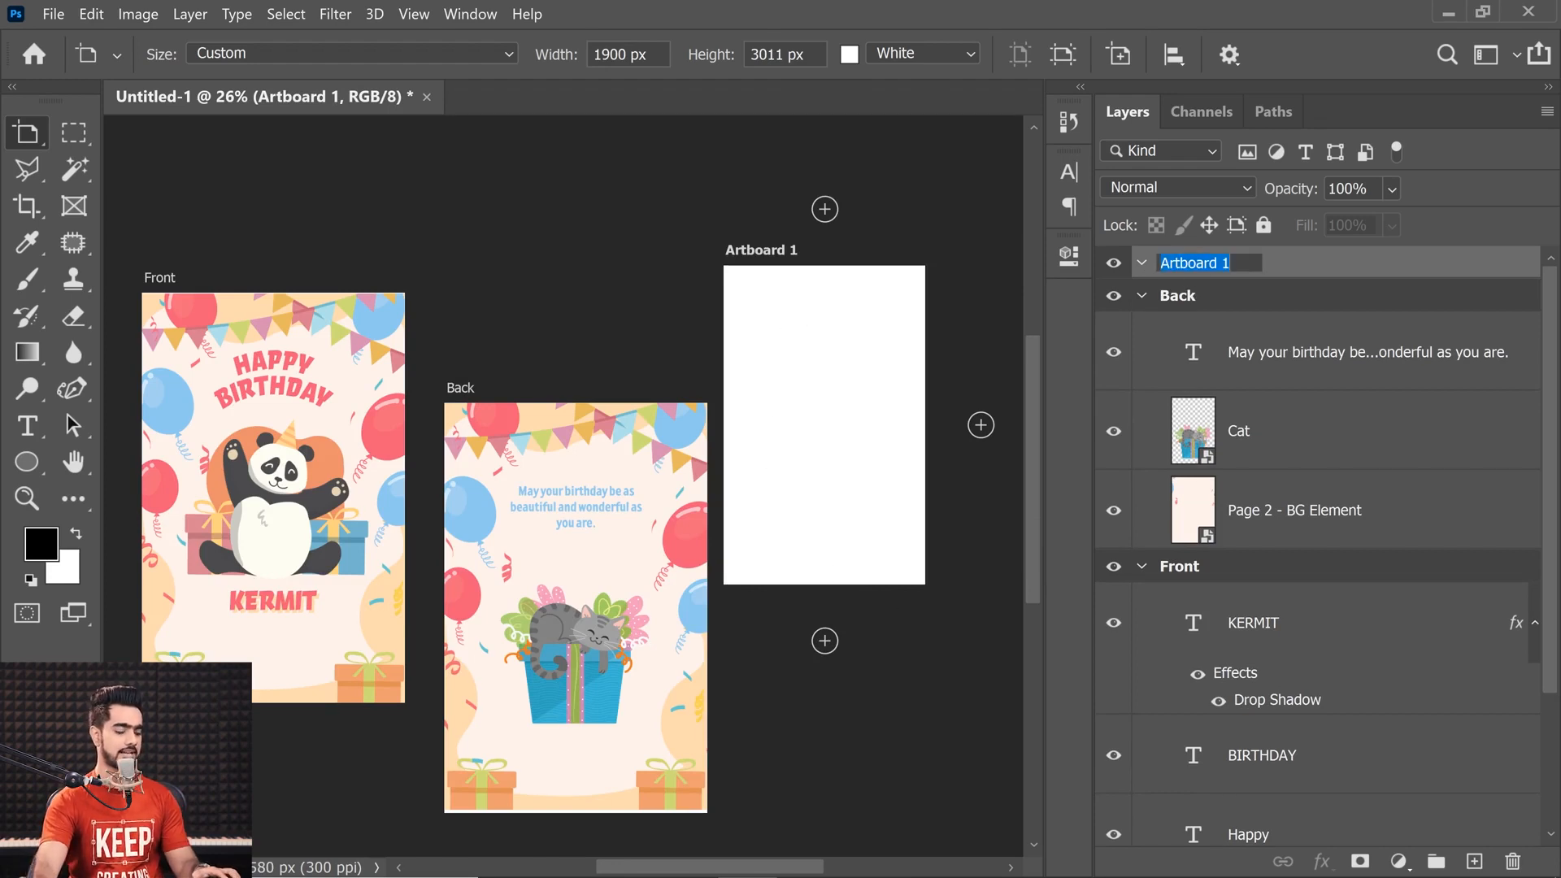
{"action": "type", "text": "insert"}
{"action": "key", "text": "Return"}
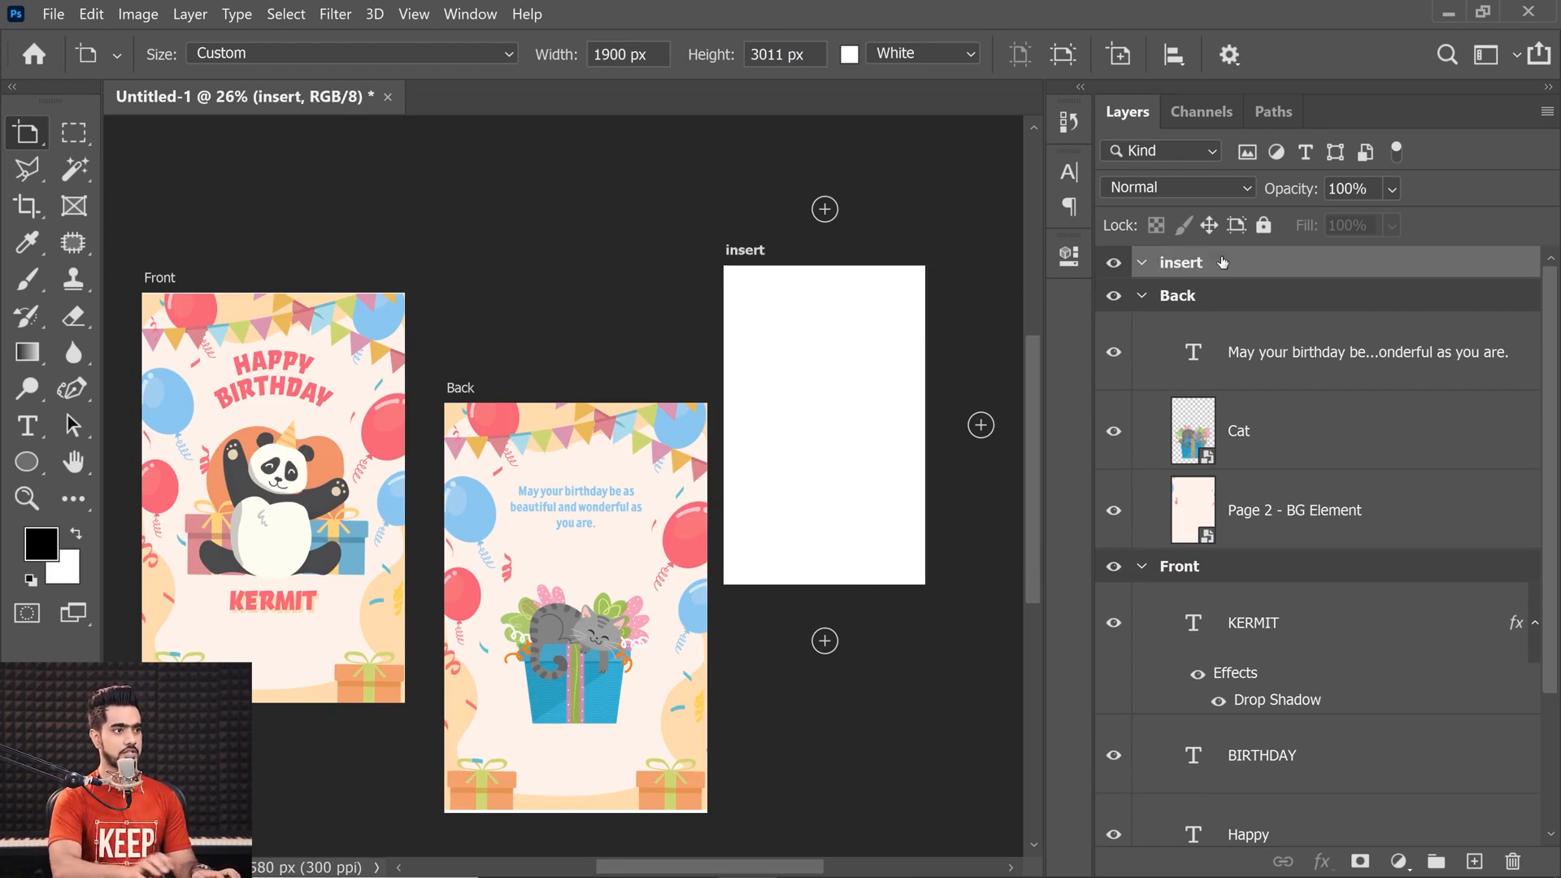
- Draw a landscape artboard of about 3181 × 1853 px to the lower right of the insert artboard and name it Coupon Card
{"action": "scroll", "coordinate": [566, 502], "scroll_direction": "down", "scroll_amount": 3}
{"action": "left_click_drag", "start_coordinate": [808, 516], "coordinate": [998, 625]}
{"action": "double_click", "coordinate": [1192, 263]}
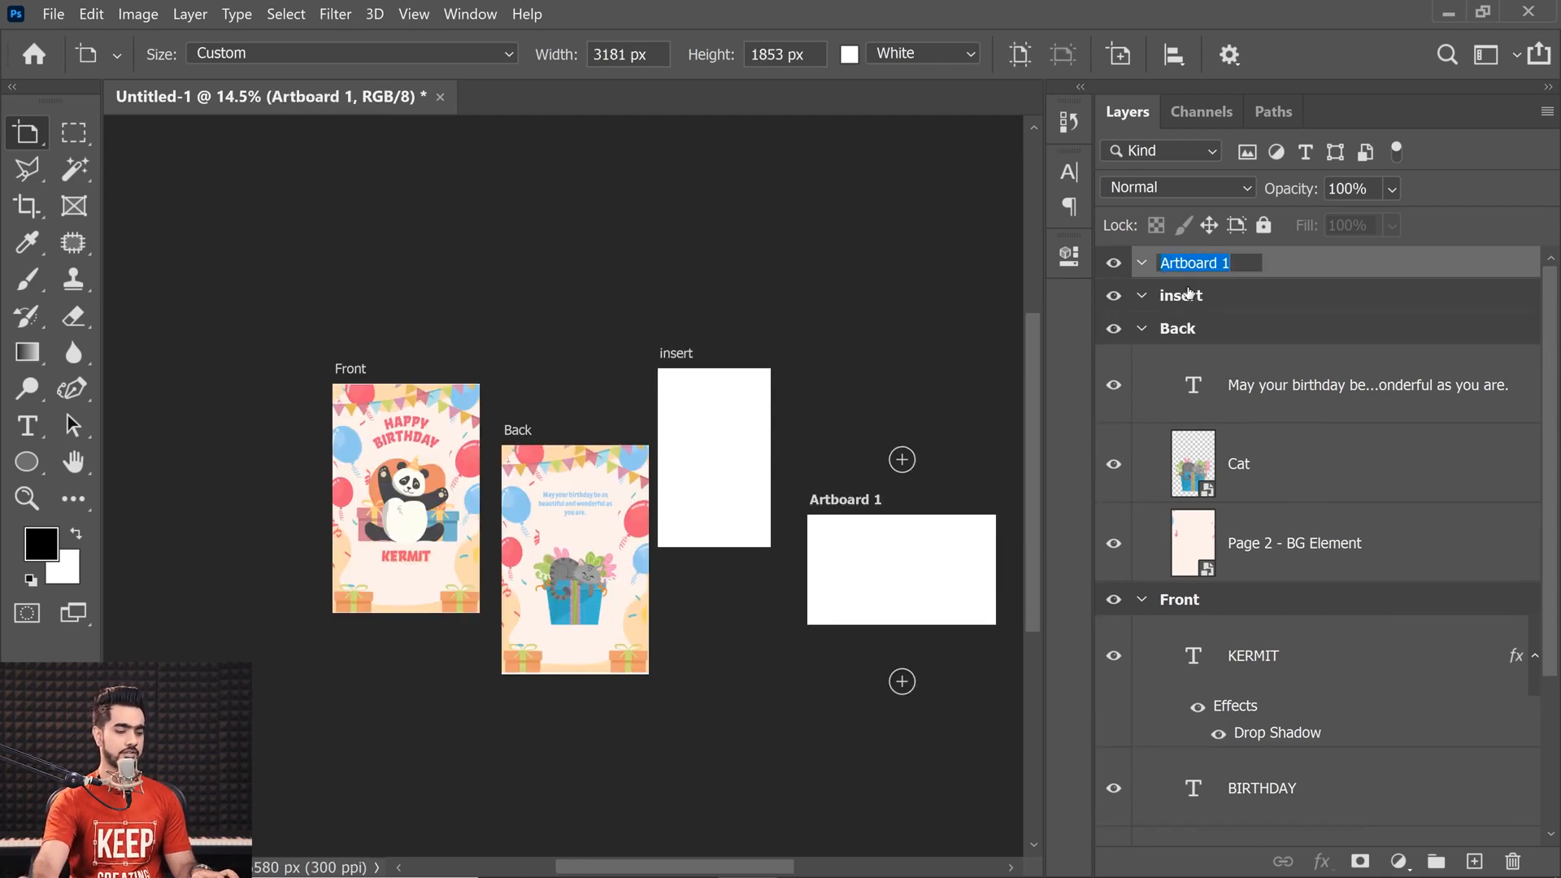
{"action": "type", "text": "Coupon Card"}
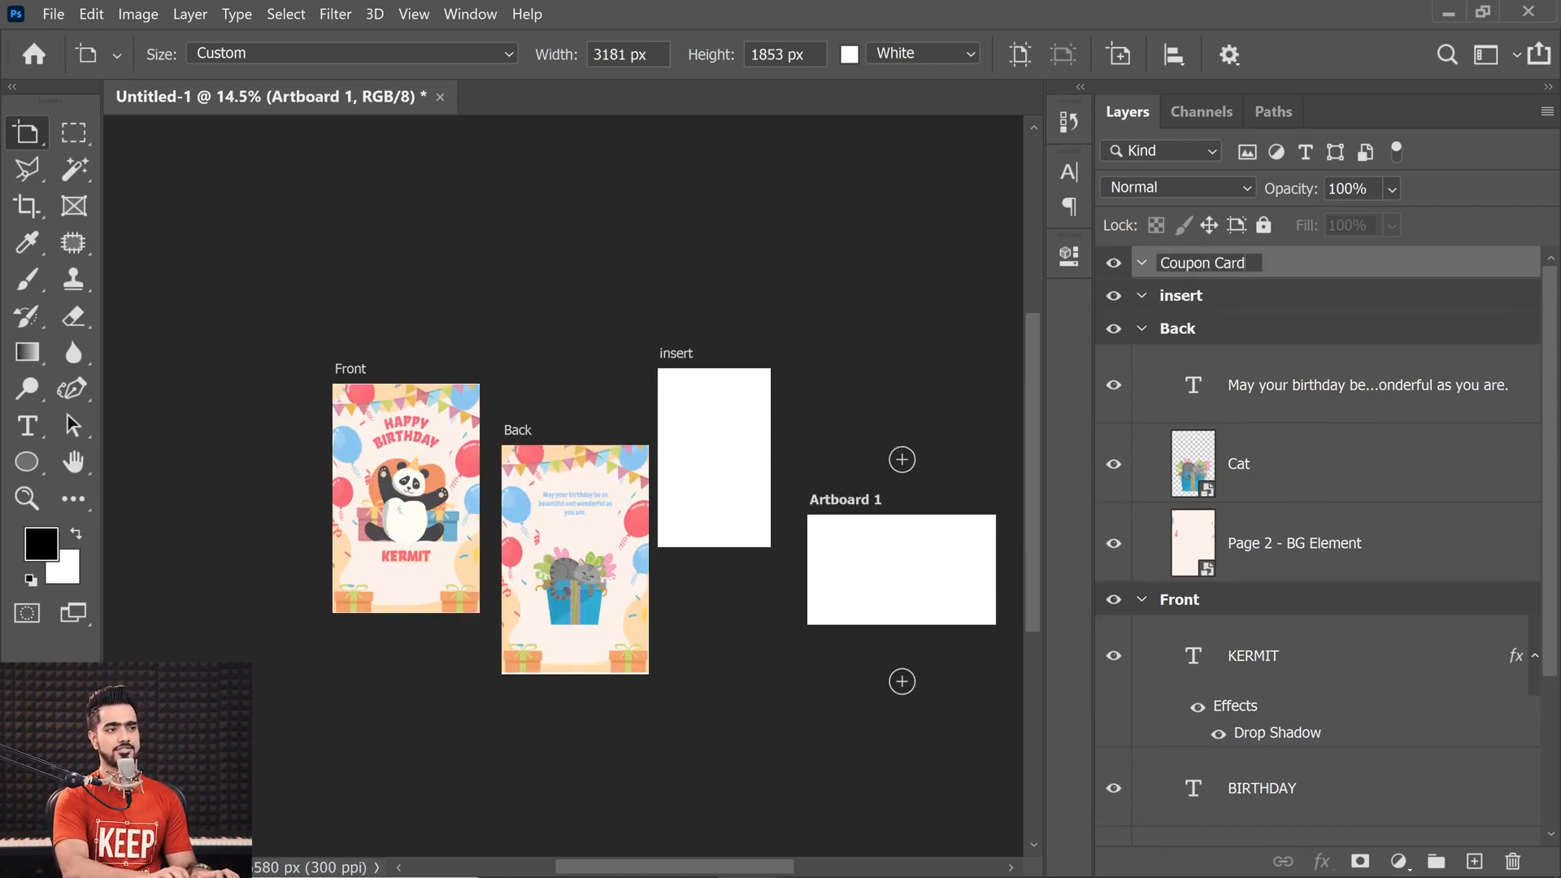
{"action": "key", "text": "Return"}
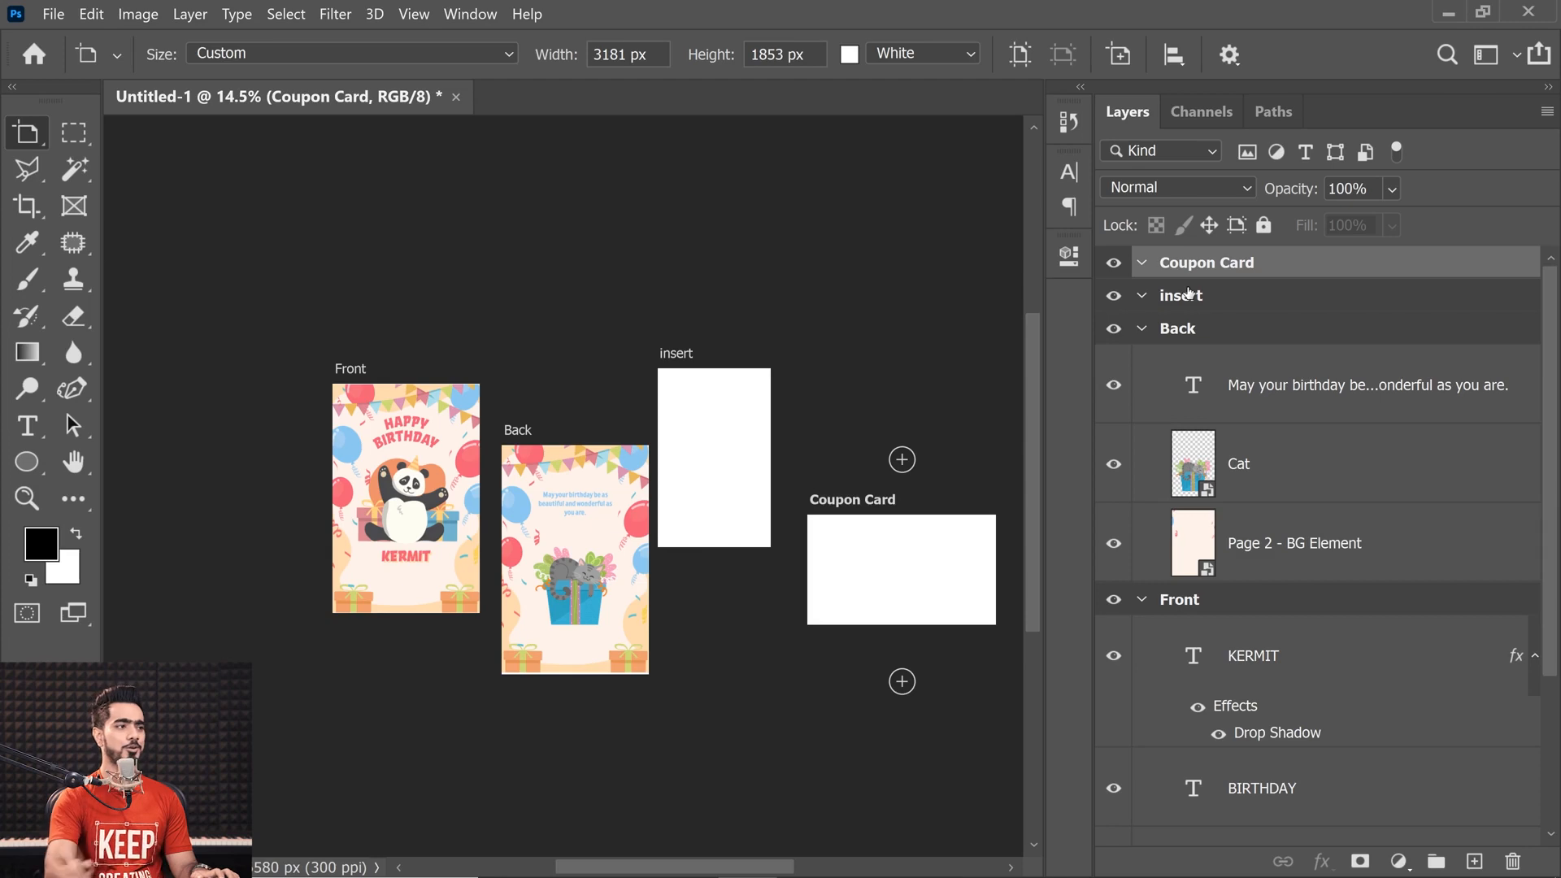
- Extend the Coupon Card artboard's name to Coupon Card - Return Gift
{"action": "double_click", "coordinate": [1228, 273]}
{"action": "left_click", "coordinate": [1268, 269]}
{"action": "double_click", "coordinate": [1250, 269]}
{"action": "left_click", "coordinate": [1252, 266]}
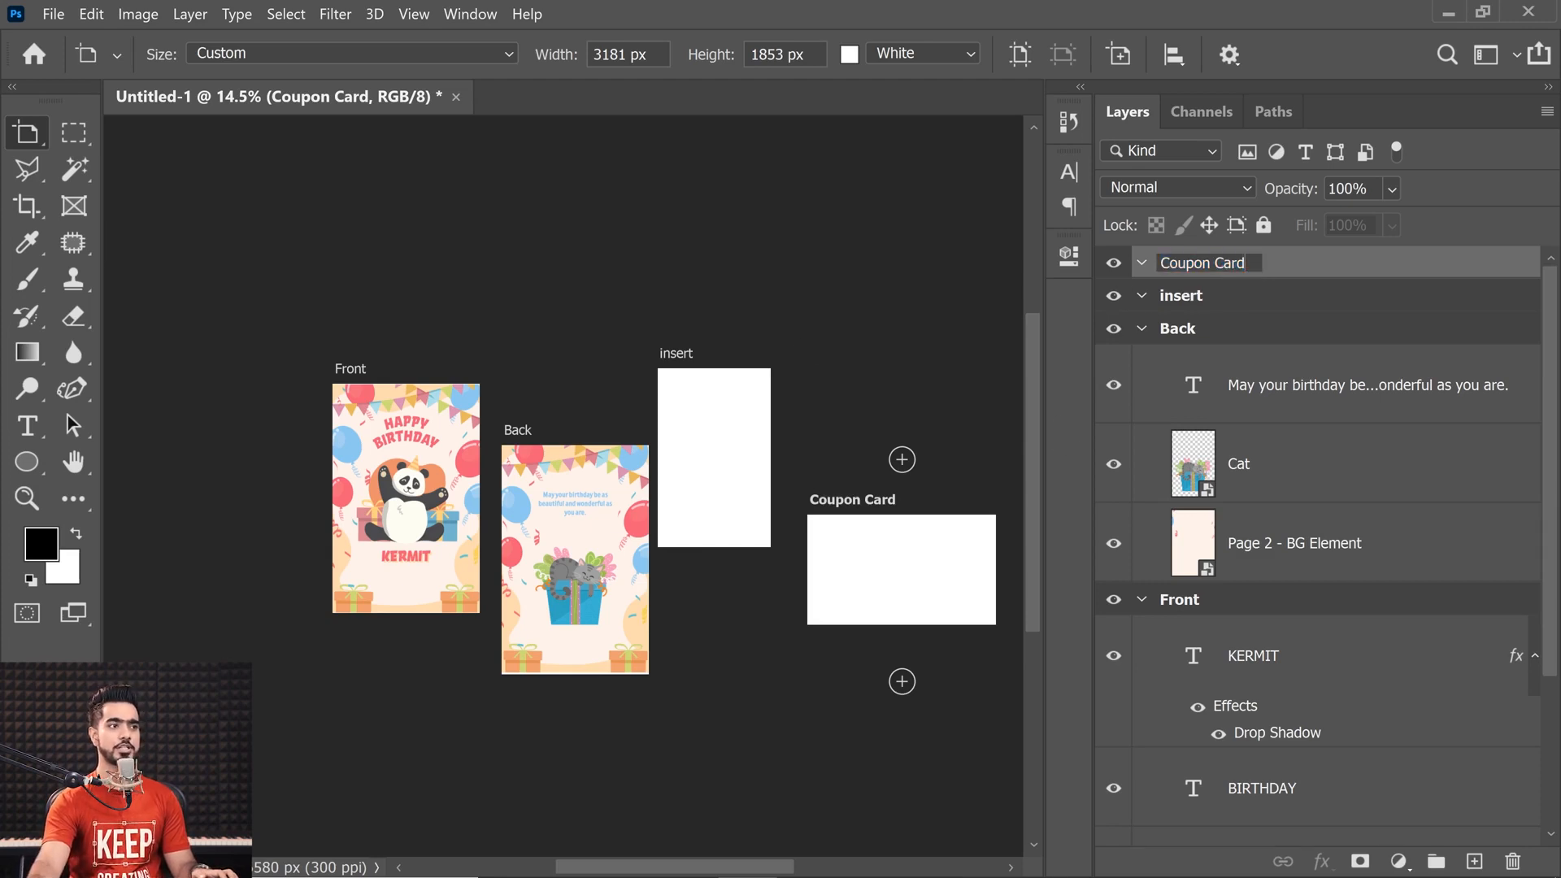
{"action": "type", "text": "- R"}
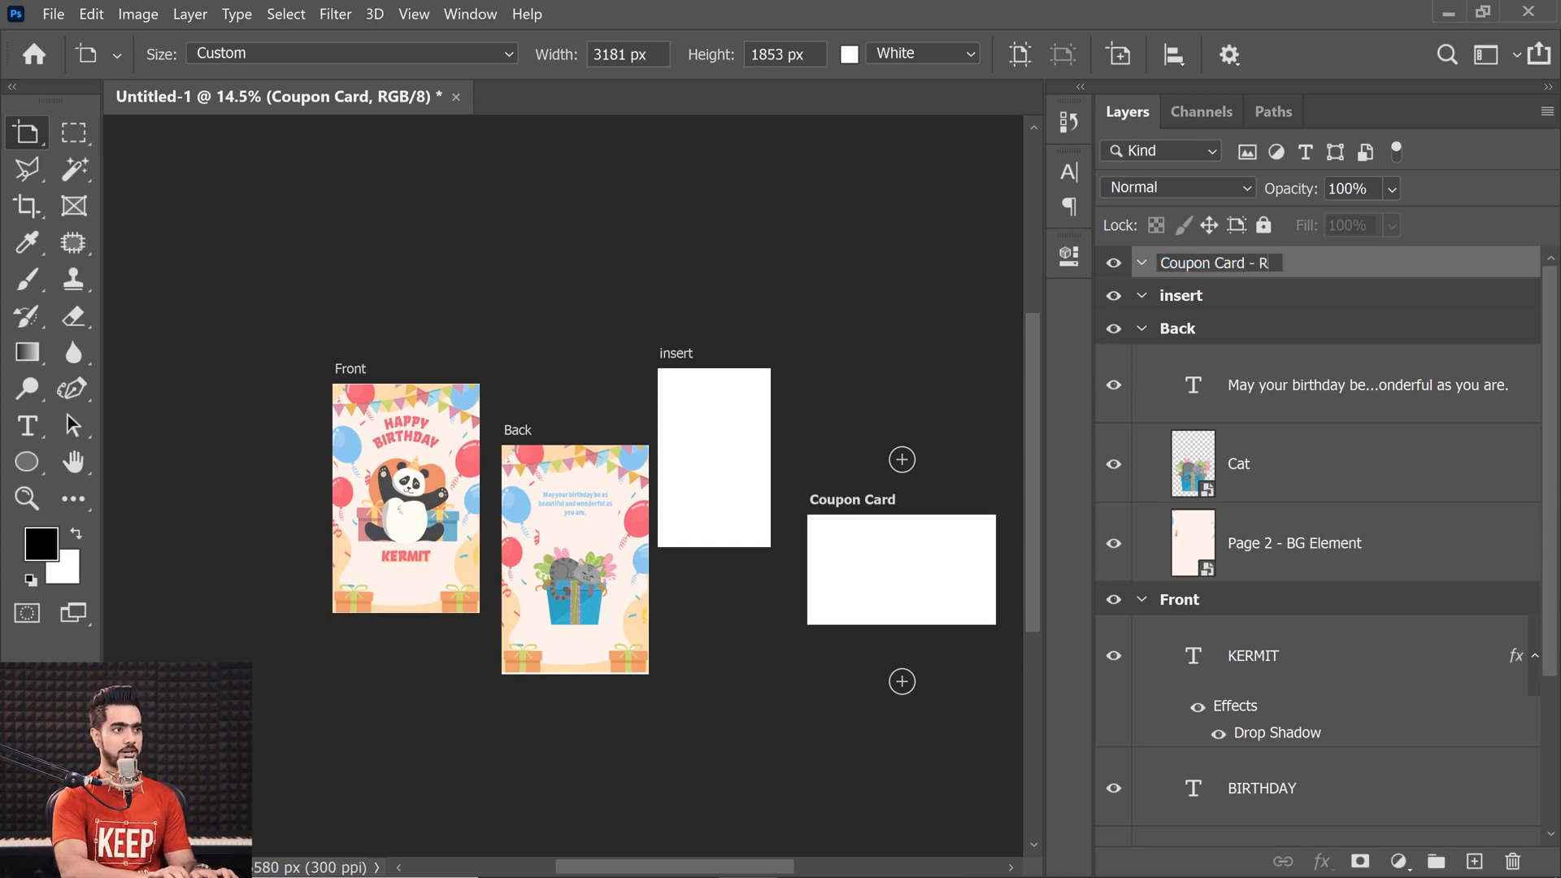
{"action": "type", "text": "eturn G"}
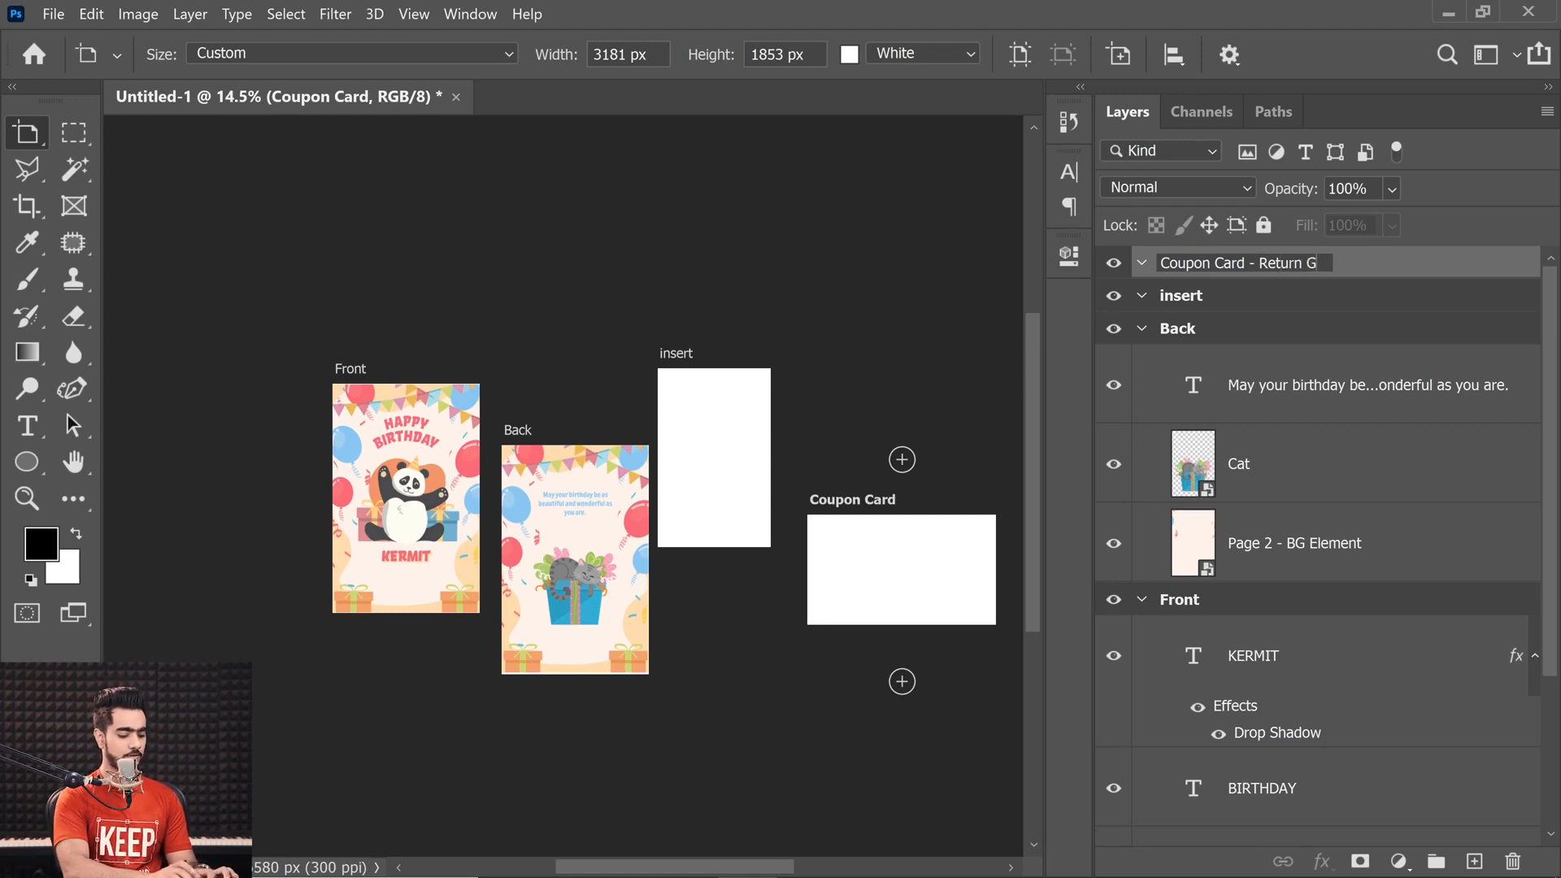
{"action": "type", "text": "ift"}
{"action": "key", "text": "Return"}
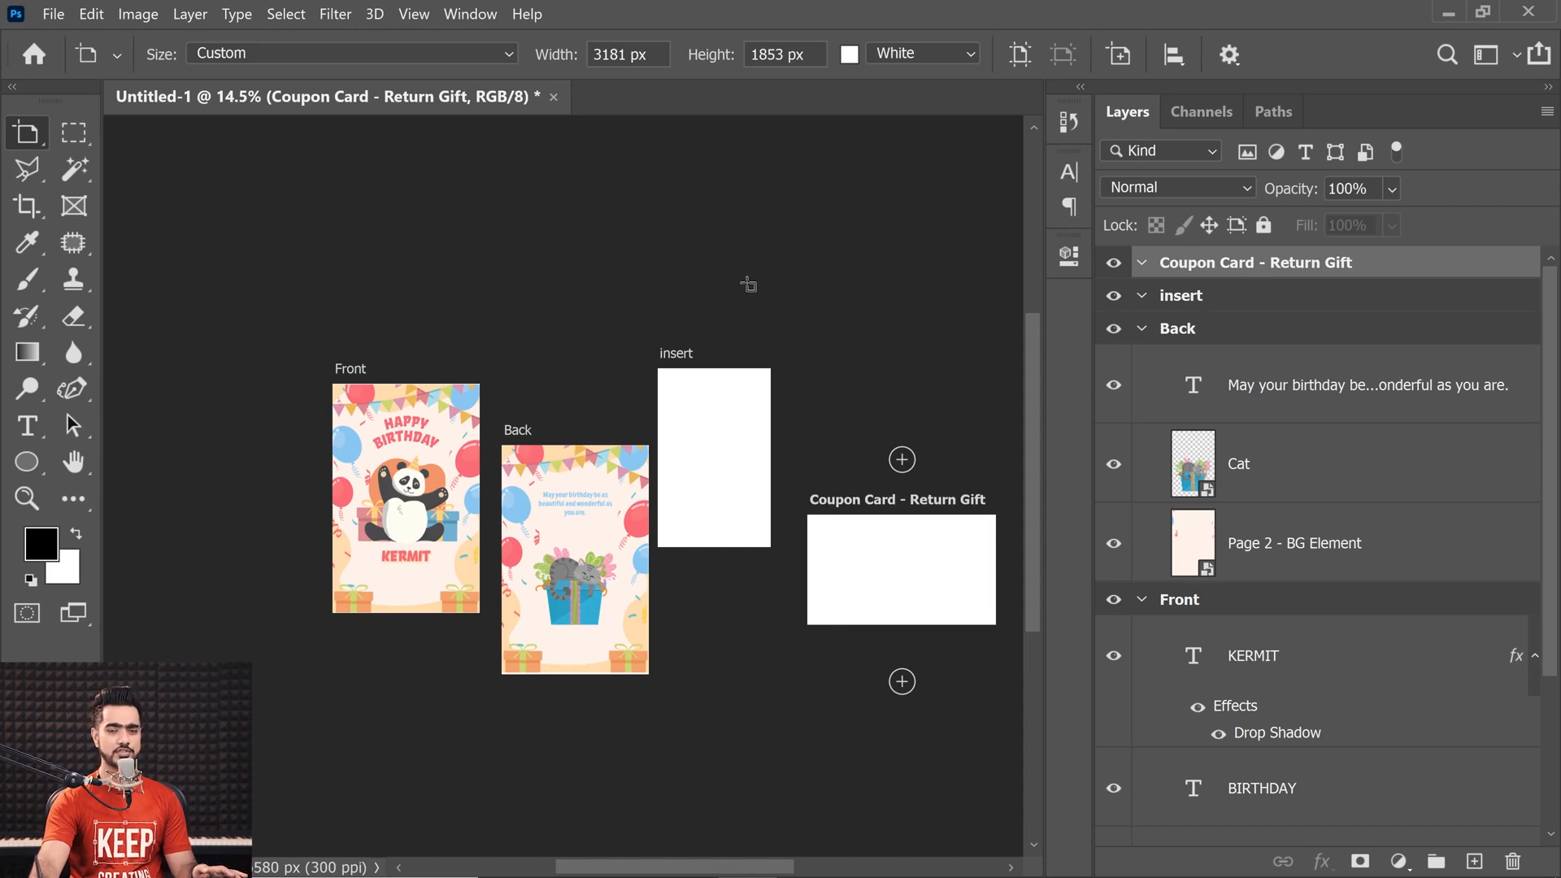
- Draw a tall, narrow artboard of about 1272 × 3389 px above the Coupon Card artboard and name it Bookmark
{"action": "left_click_drag", "start_coordinate": [822, 216], "coordinate": [898, 416]}
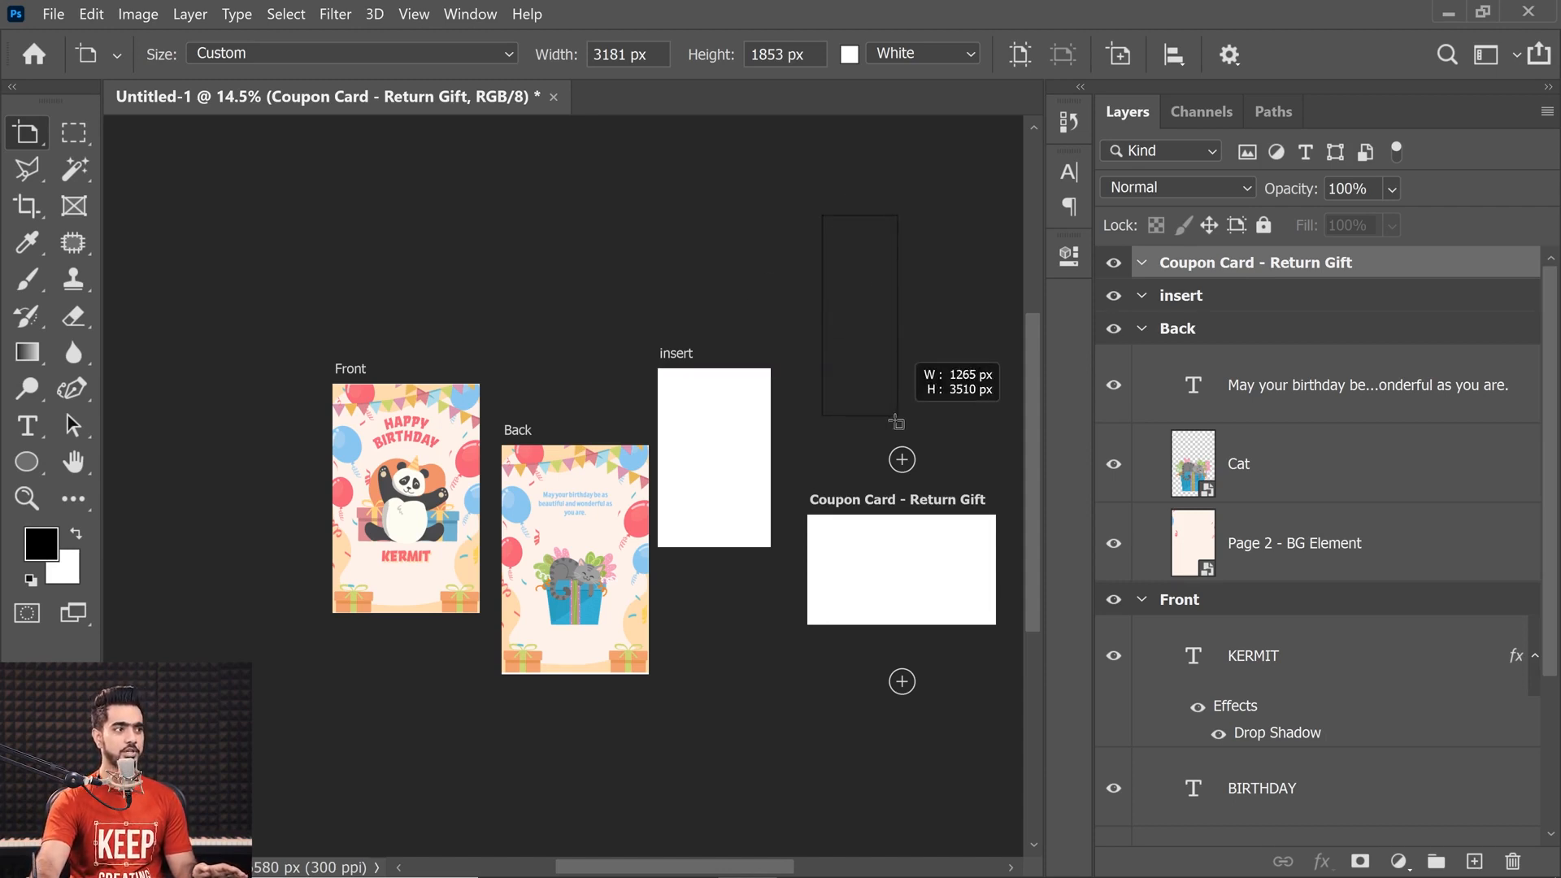
{"action": "double_click", "coordinate": [1193, 262]}
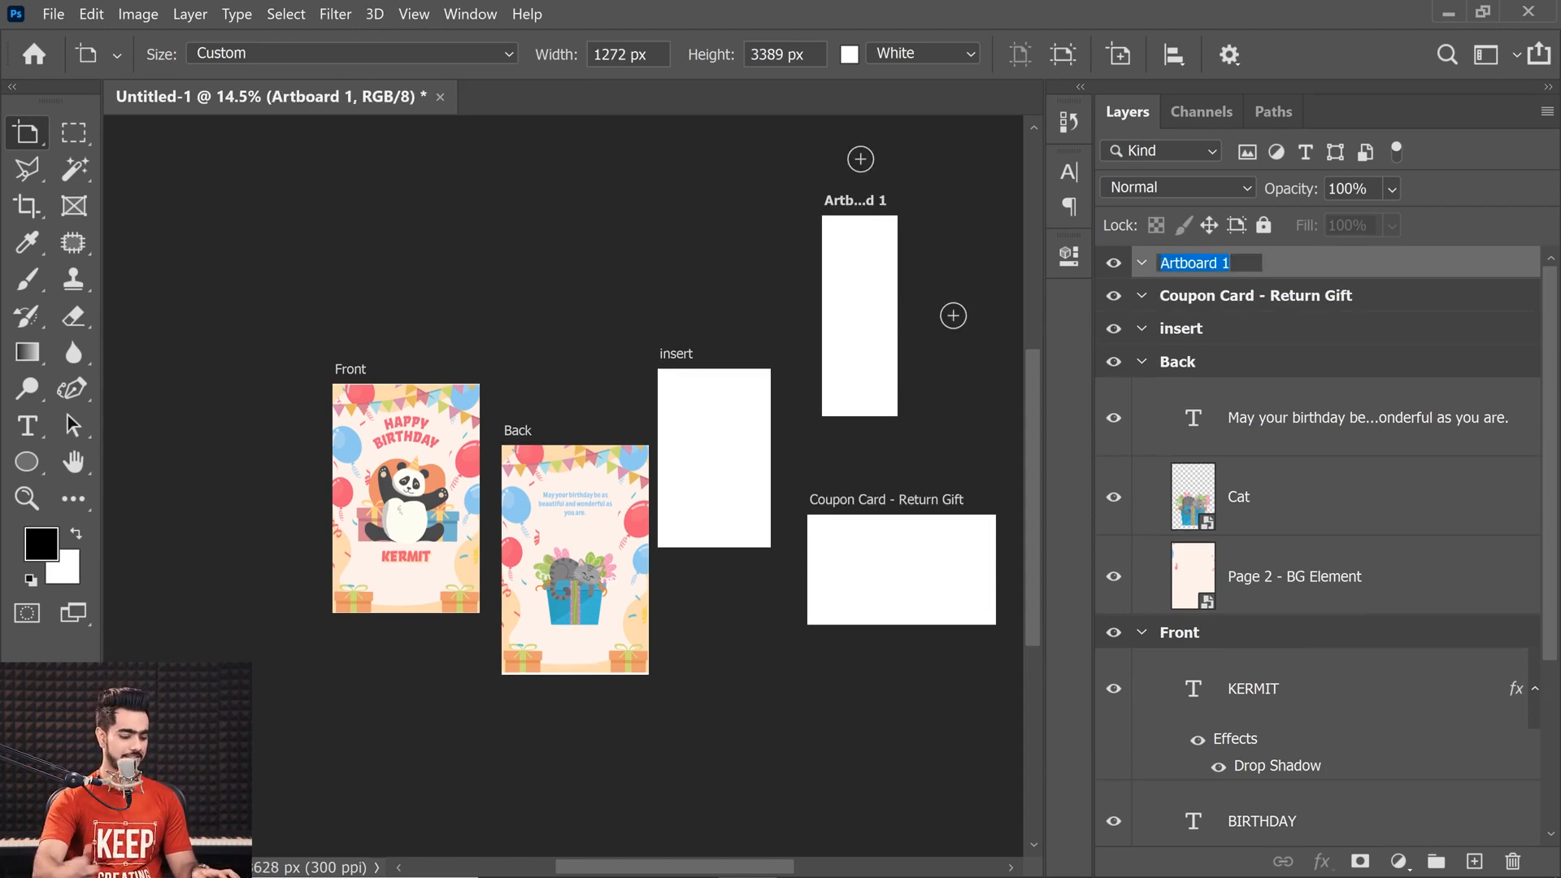
{"action": "type", "text": "Bookmar"}
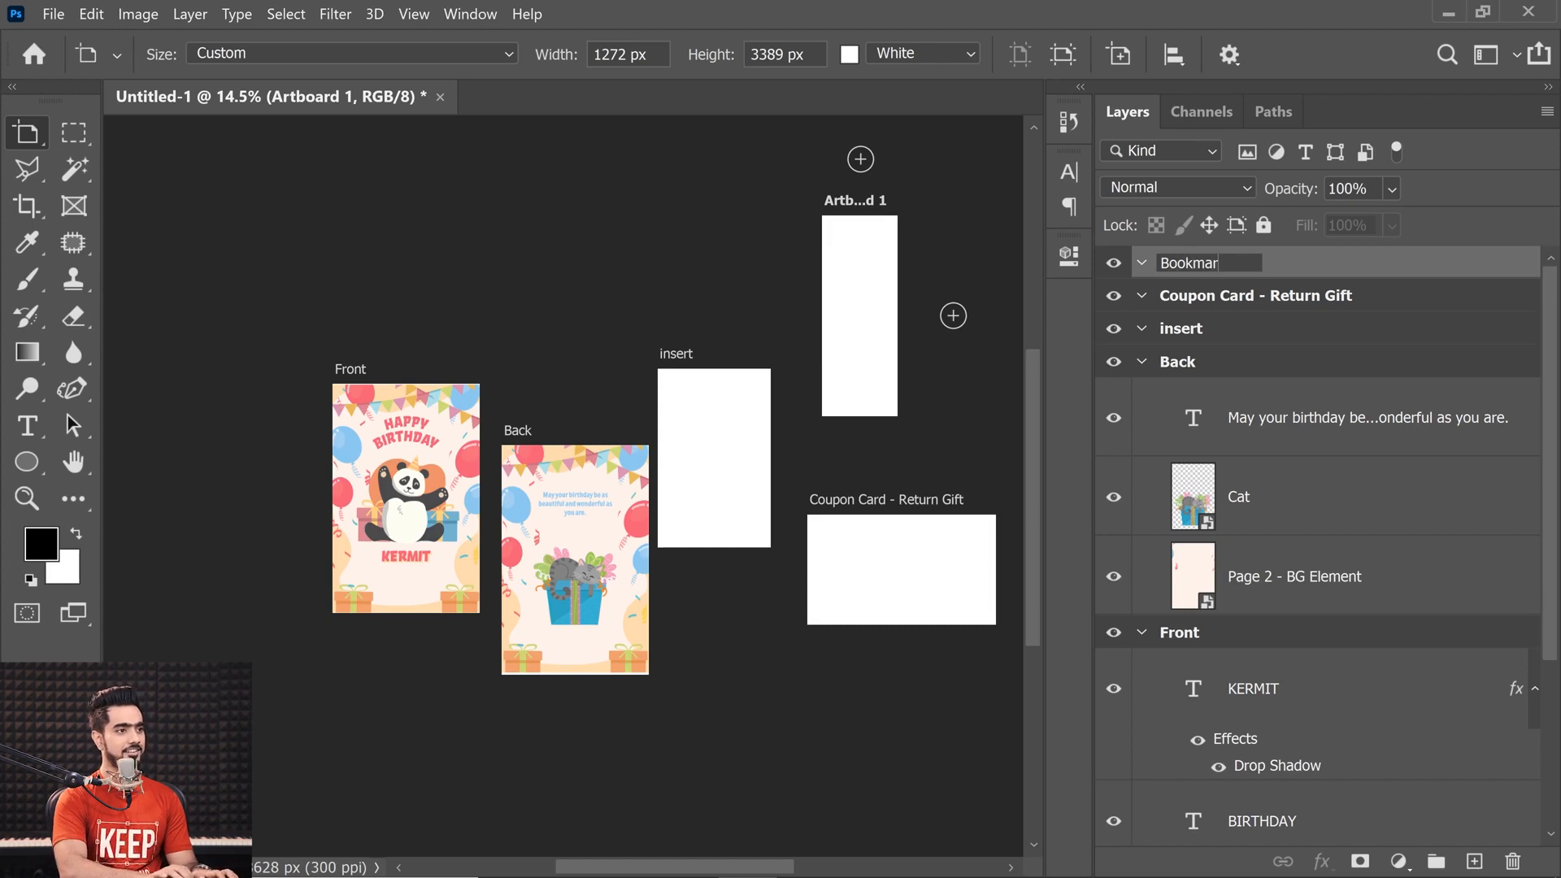
{"action": "type", "text": "k"}
{"action": "key", "text": "Return"}
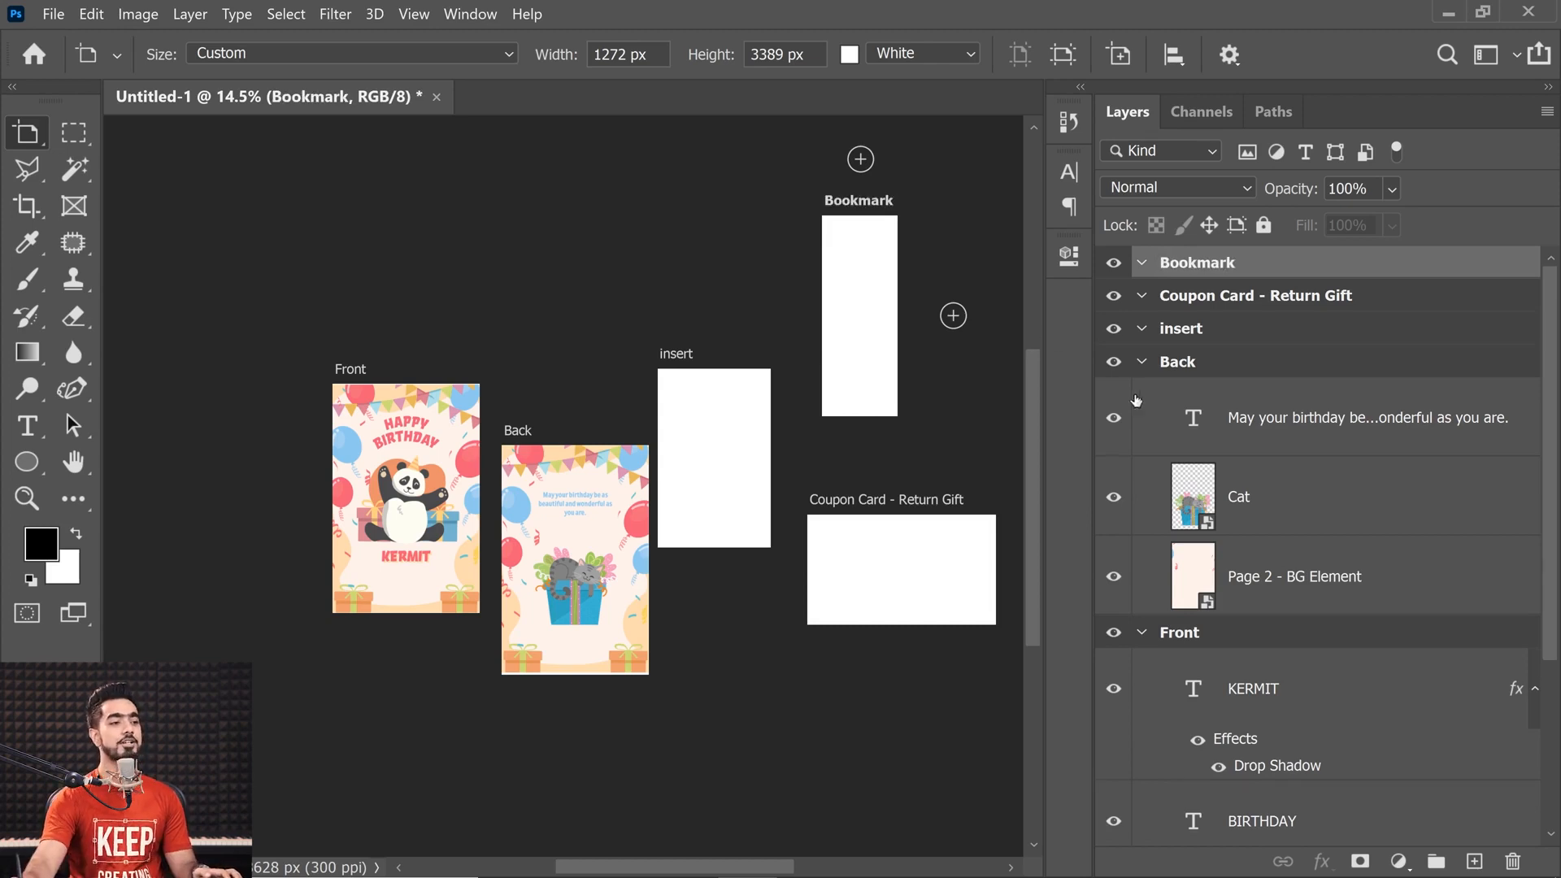
- Collapse all the artboard groups in the layer list at once
{"action": "left_click", "coordinate": [1142, 330]}
{"action": "left_click", "coordinate": [1219, 330]}
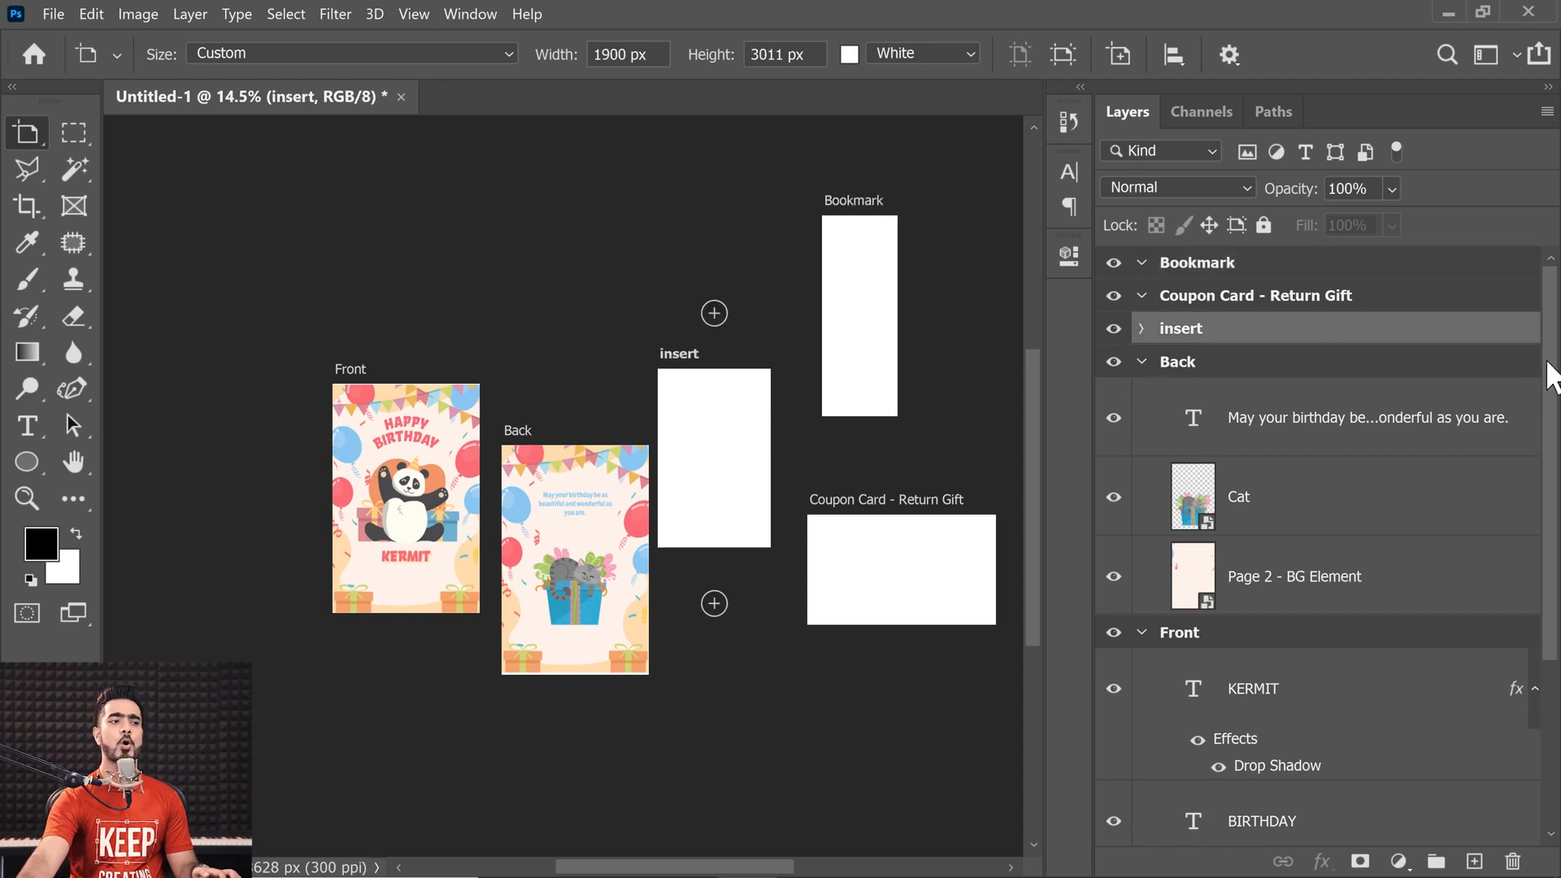
{"action": "left_click_drag", "start_coordinate": [1548, 370], "coordinate": [1494, 357]}
{"action": "left_click", "coordinate": [1141, 329]}
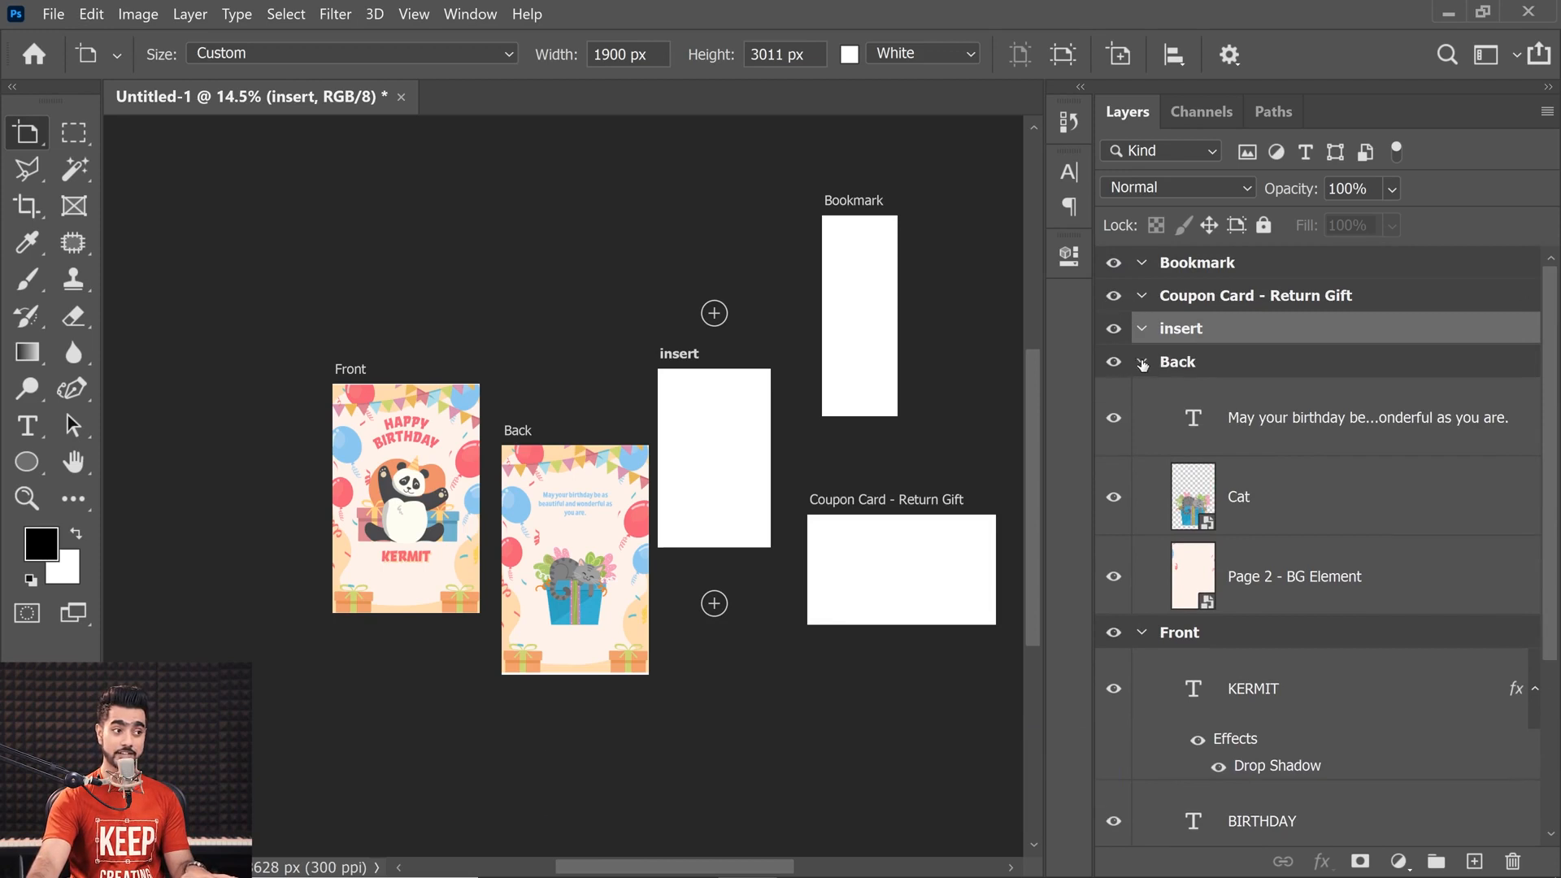
{"action": "left_click", "coordinate": [1142, 366], "text": "ctrl"}
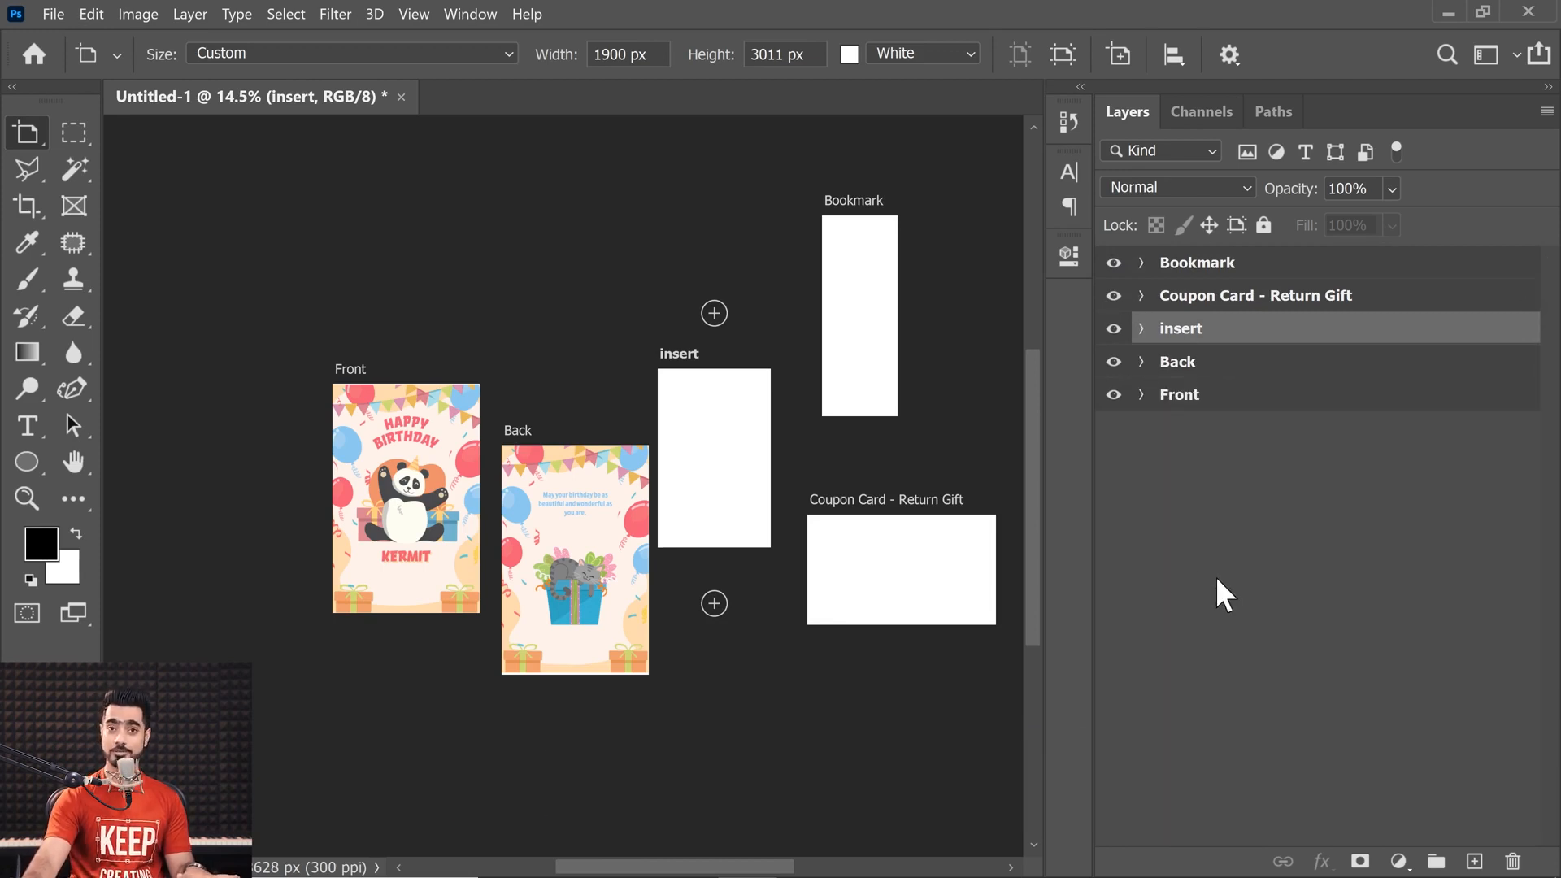
- Select all five artboards, from Bookmark to Front, with the Move tool active
{"action": "left_click", "coordinate": [1233, 269]}
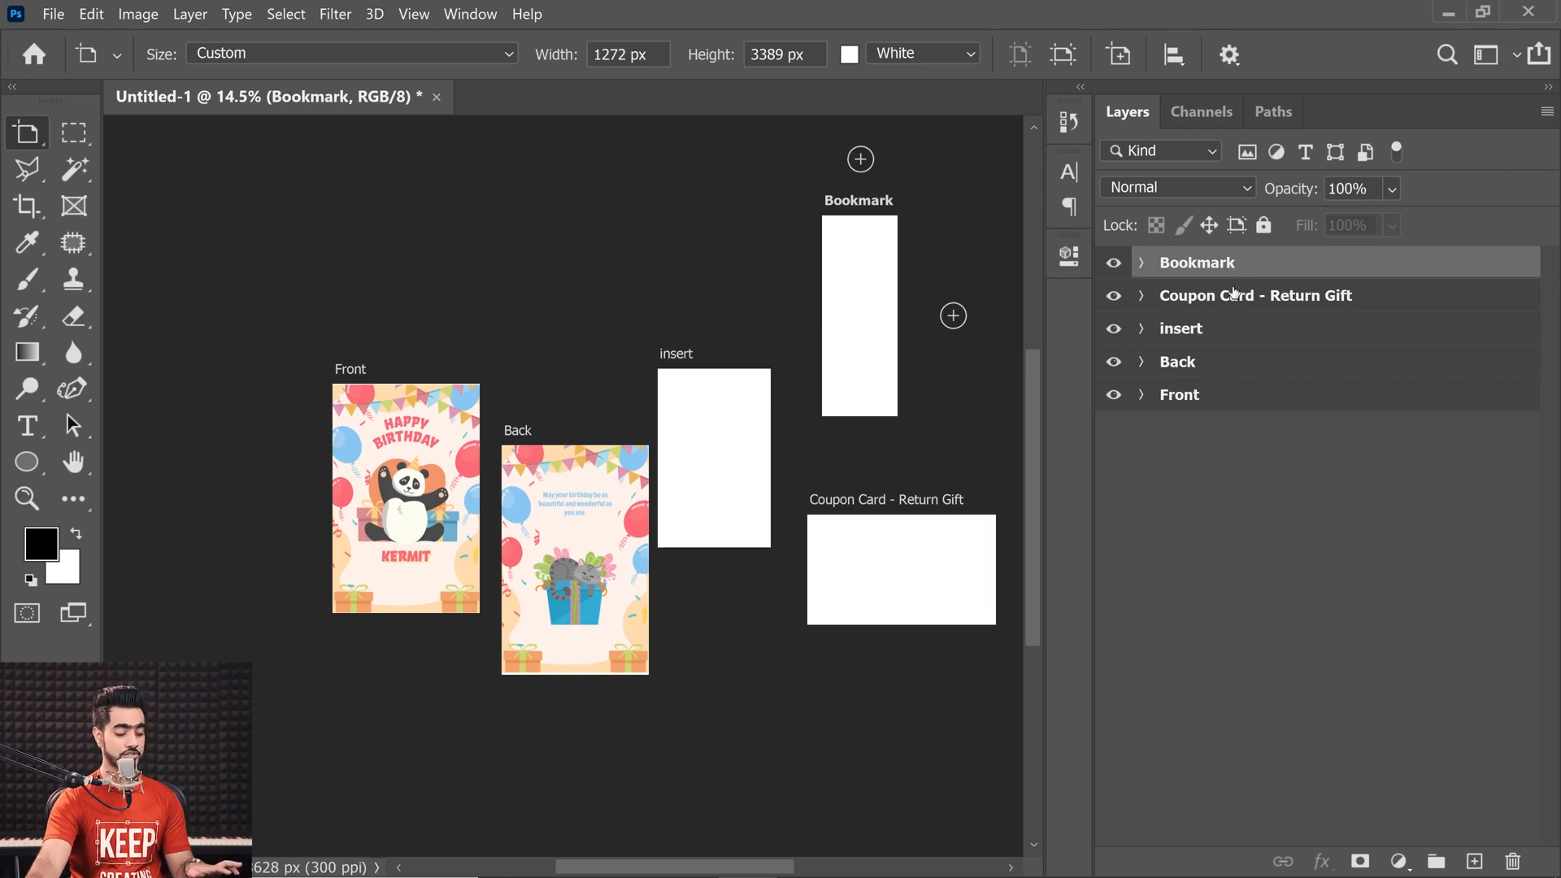
{"action": "key", "text": "v"}
{"action": "left_click", "coordinate": [1211, 396], "text": "shift"}
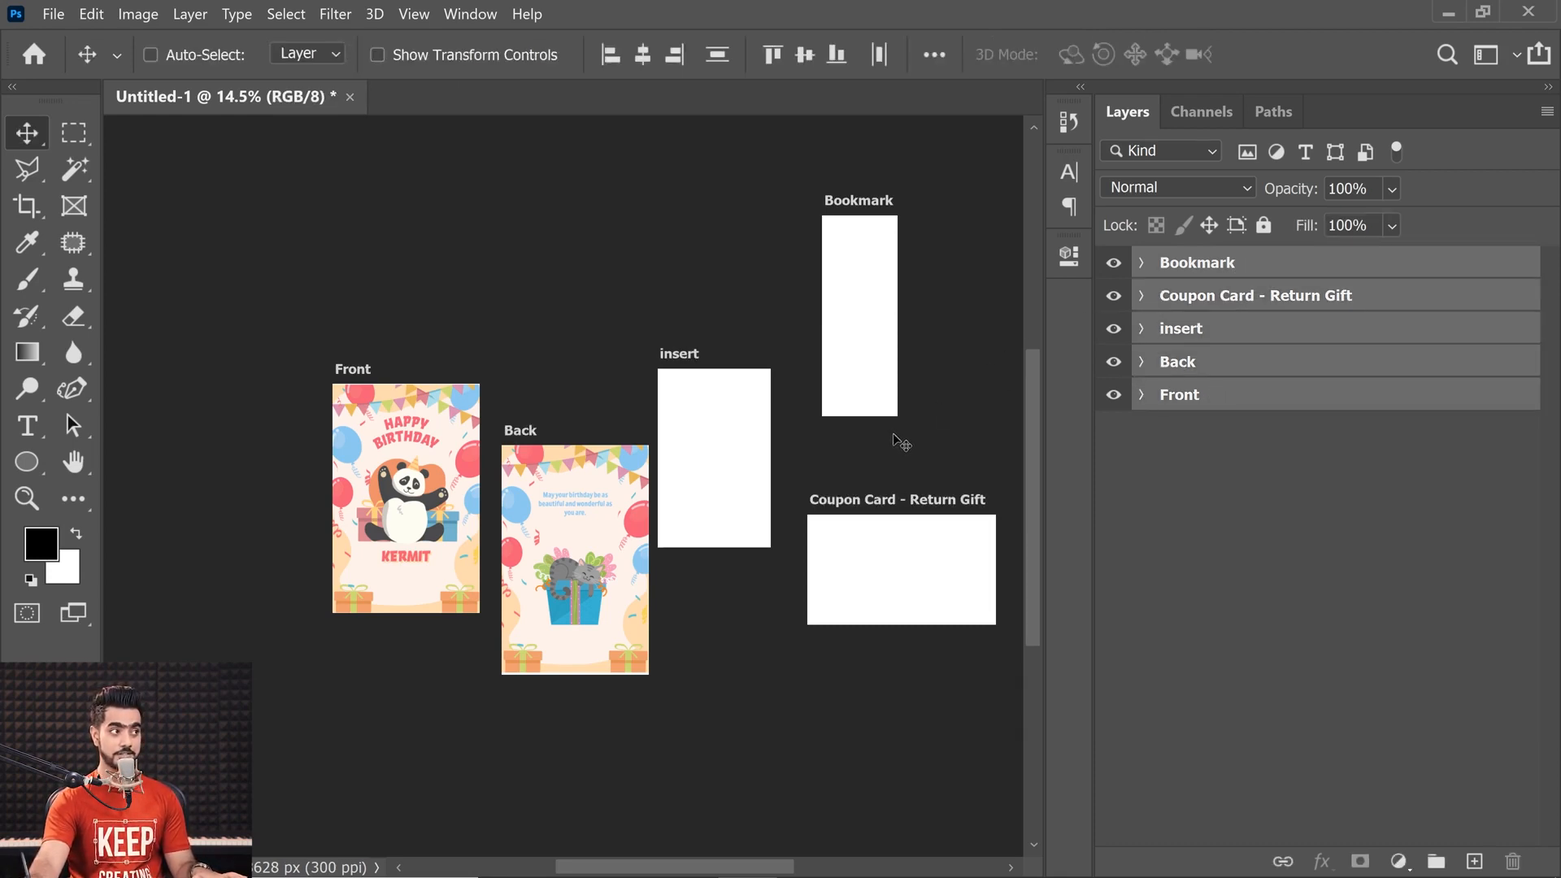
- Try aligning the selected artboards by horizontal centers and by vertical centers, undoing each alignment
{"action": "left_click", "coordinate": [643, 55]}
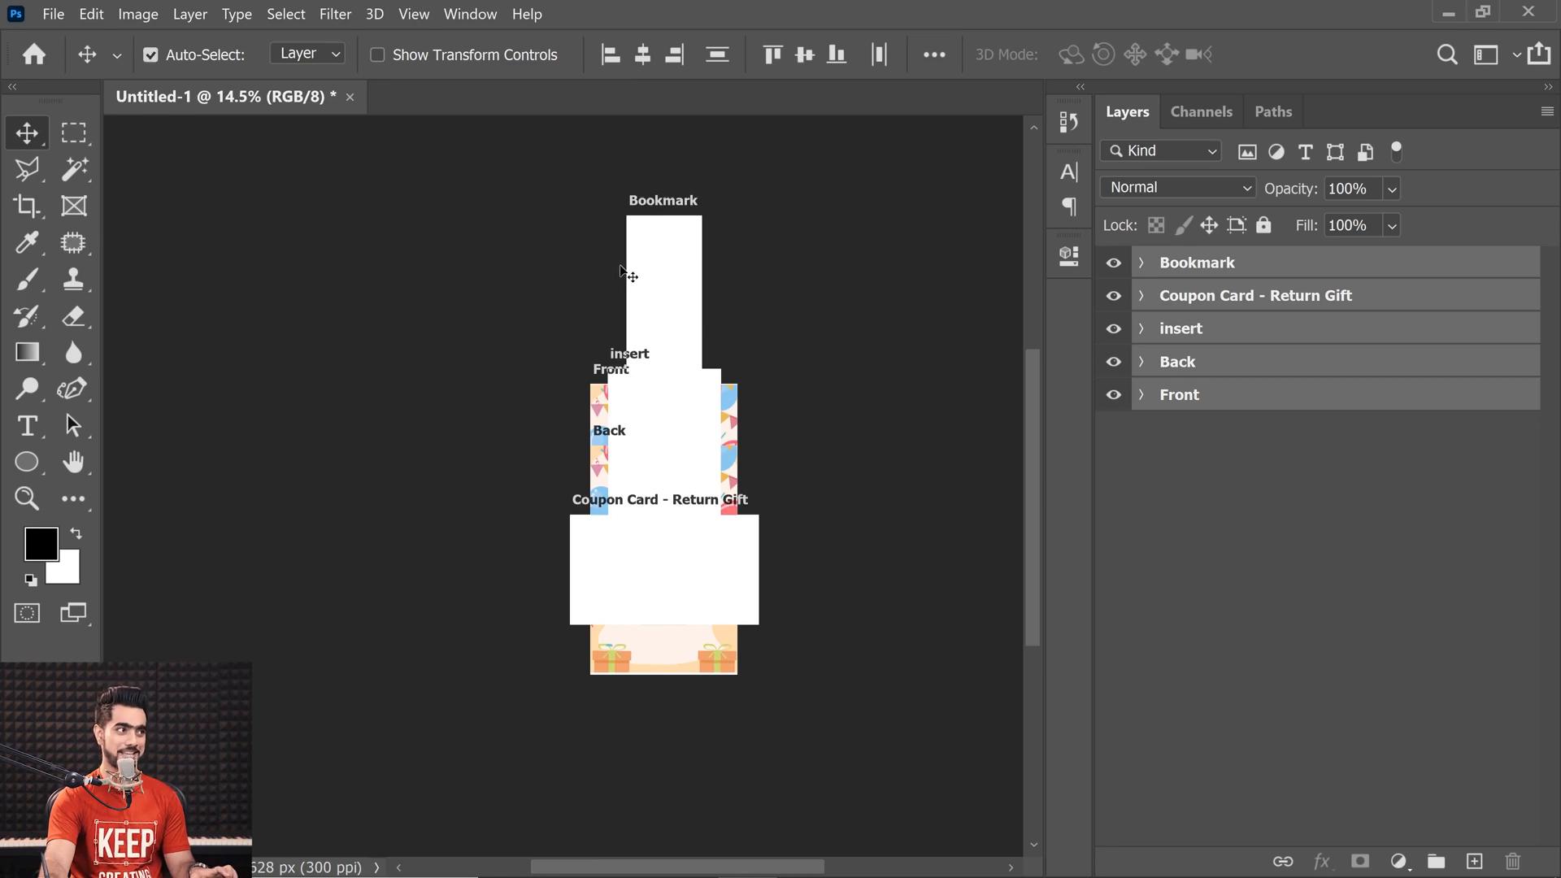
{"action": "key", "text": "ctrl+z"}
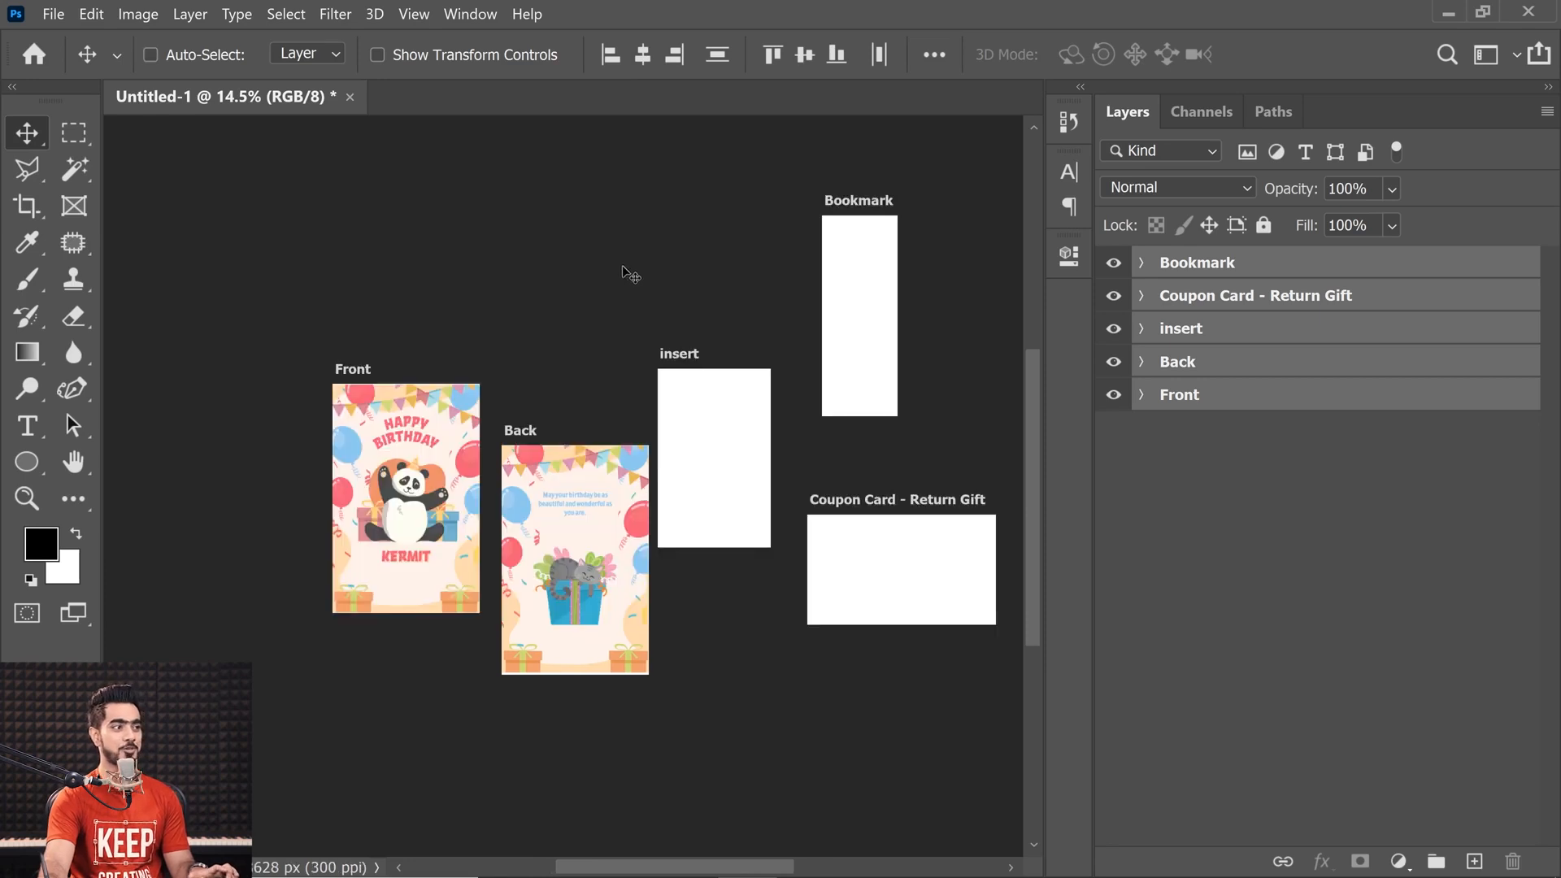
{"action": "left_click", "coordinate": [809, 59]}
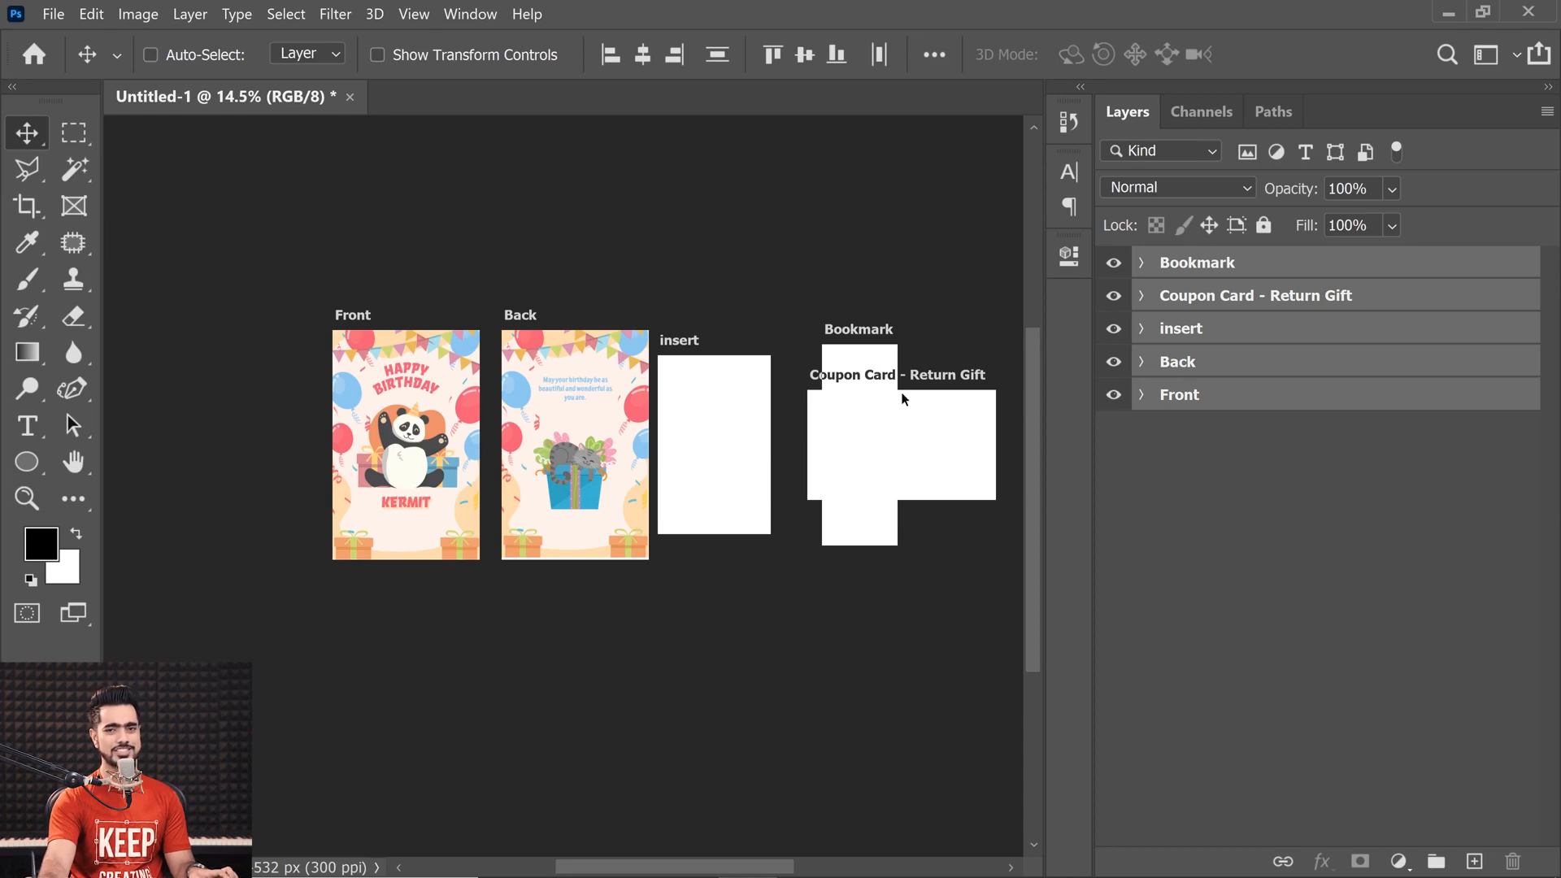
{"action": "key", "text": "ctrl+z"}
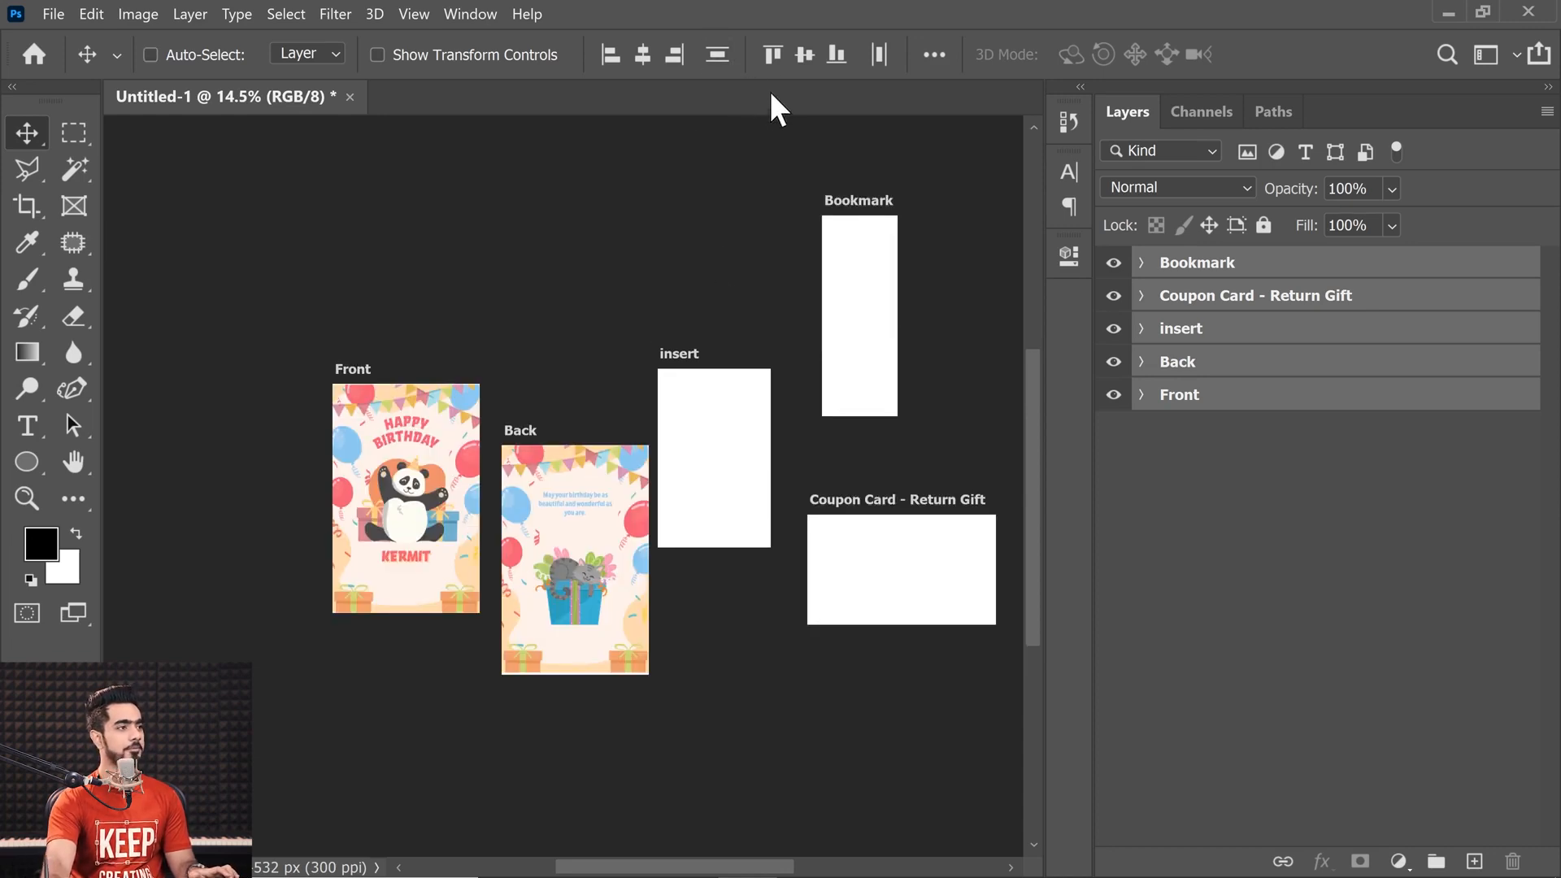
- Align the artboards' top edges and space the Coupon Card and Bookmark artboards into a row beside the insert artboard
{"action": "left_click", "coordinate": [776, 60]}
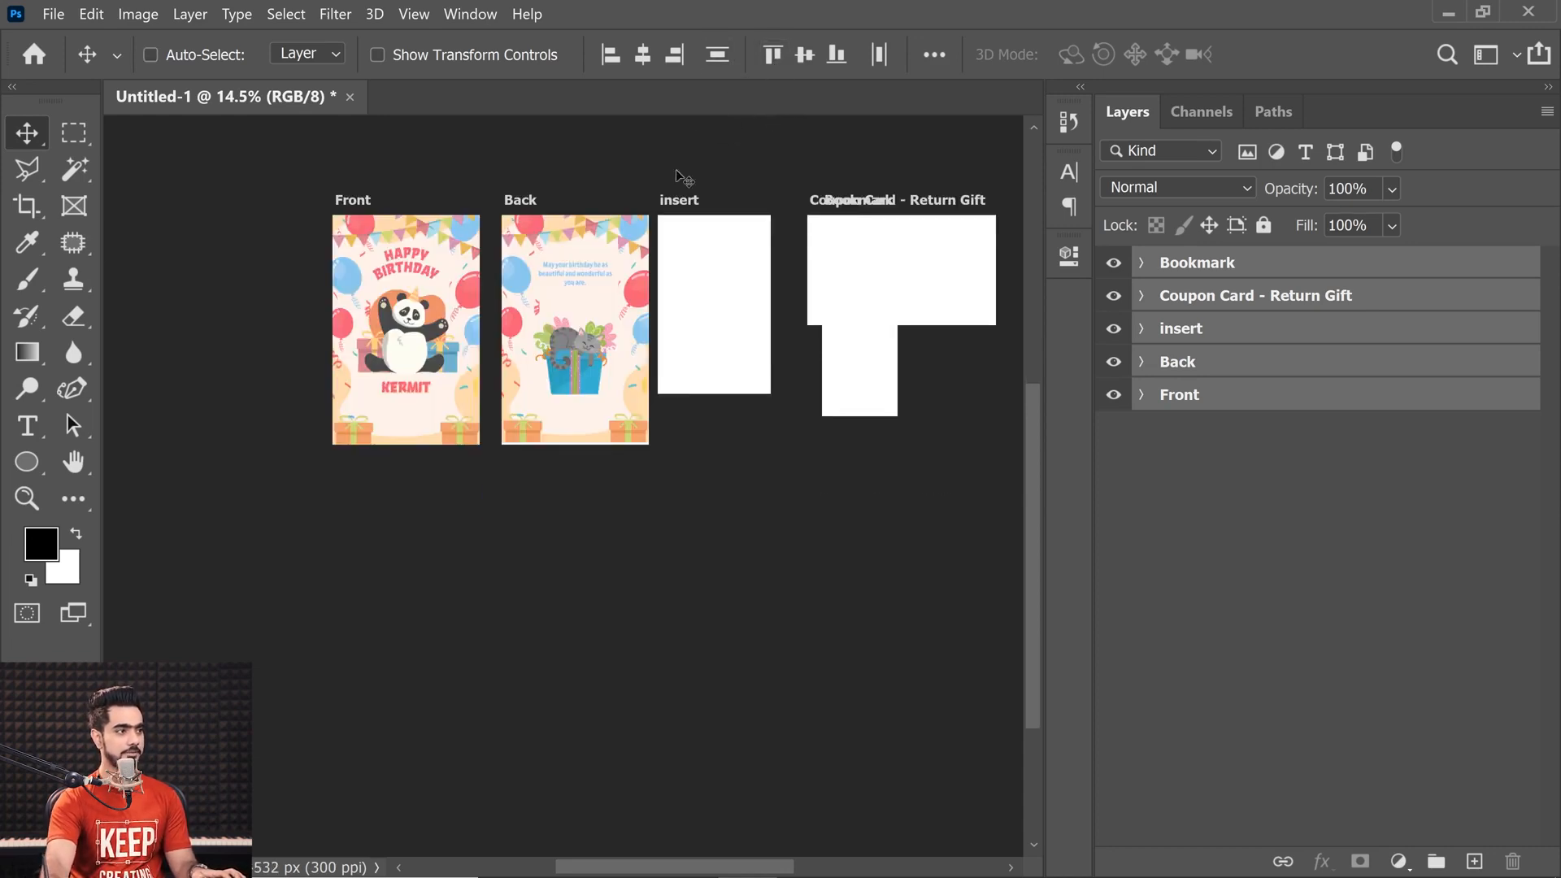
{"action": "left_click_drag", "start_coordinate": [794, 313], "coordinate": [521, 388]}
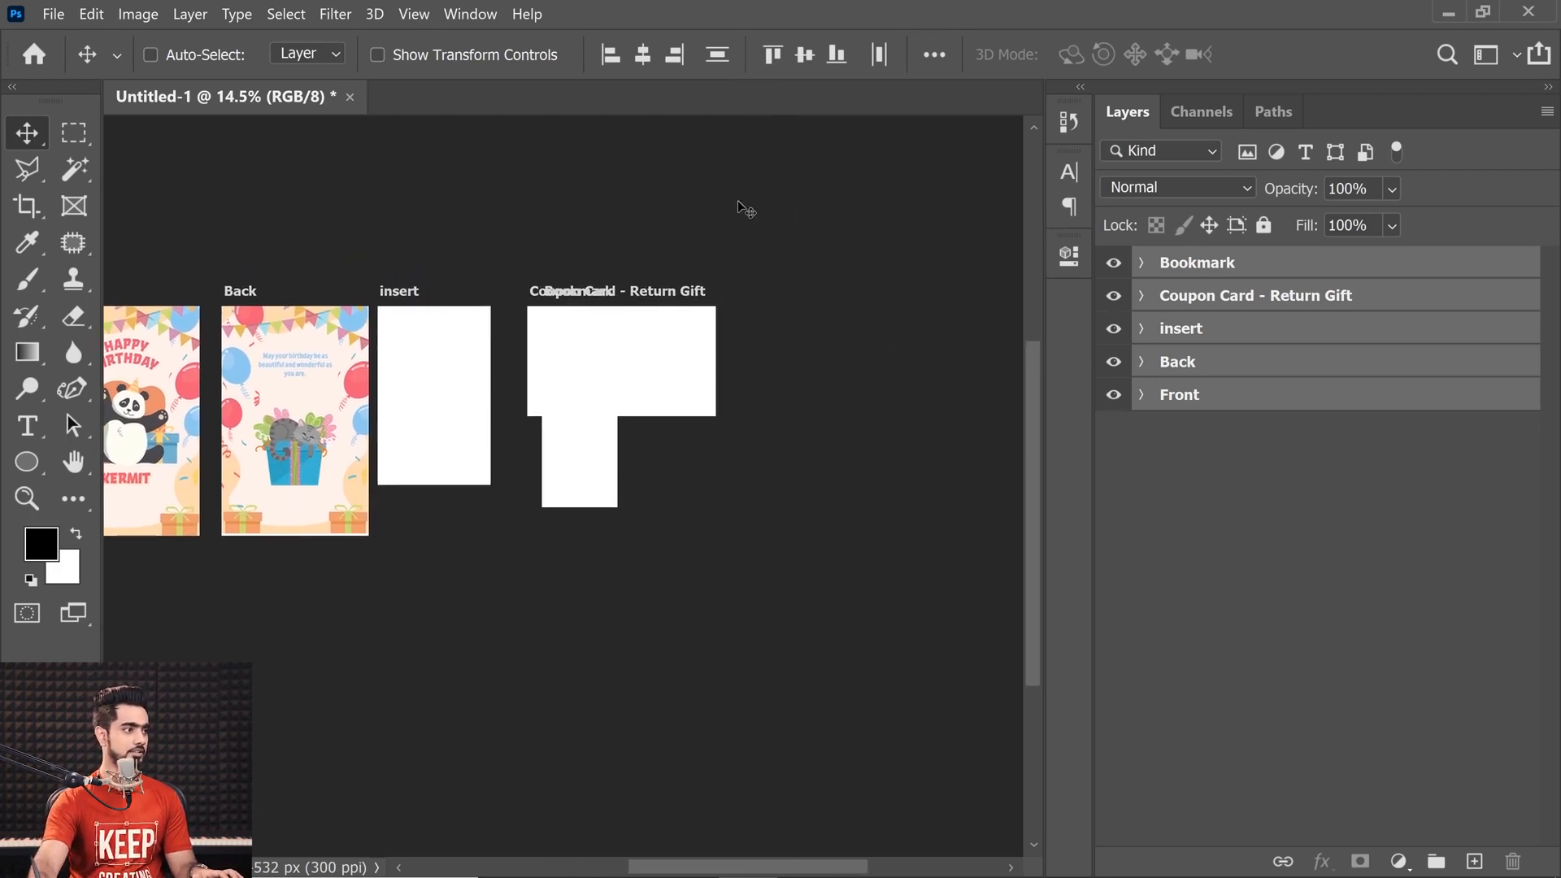
{"action": "left_click_drag", "start_coordinate": [657, 291], "coordinate": [773, 312]}
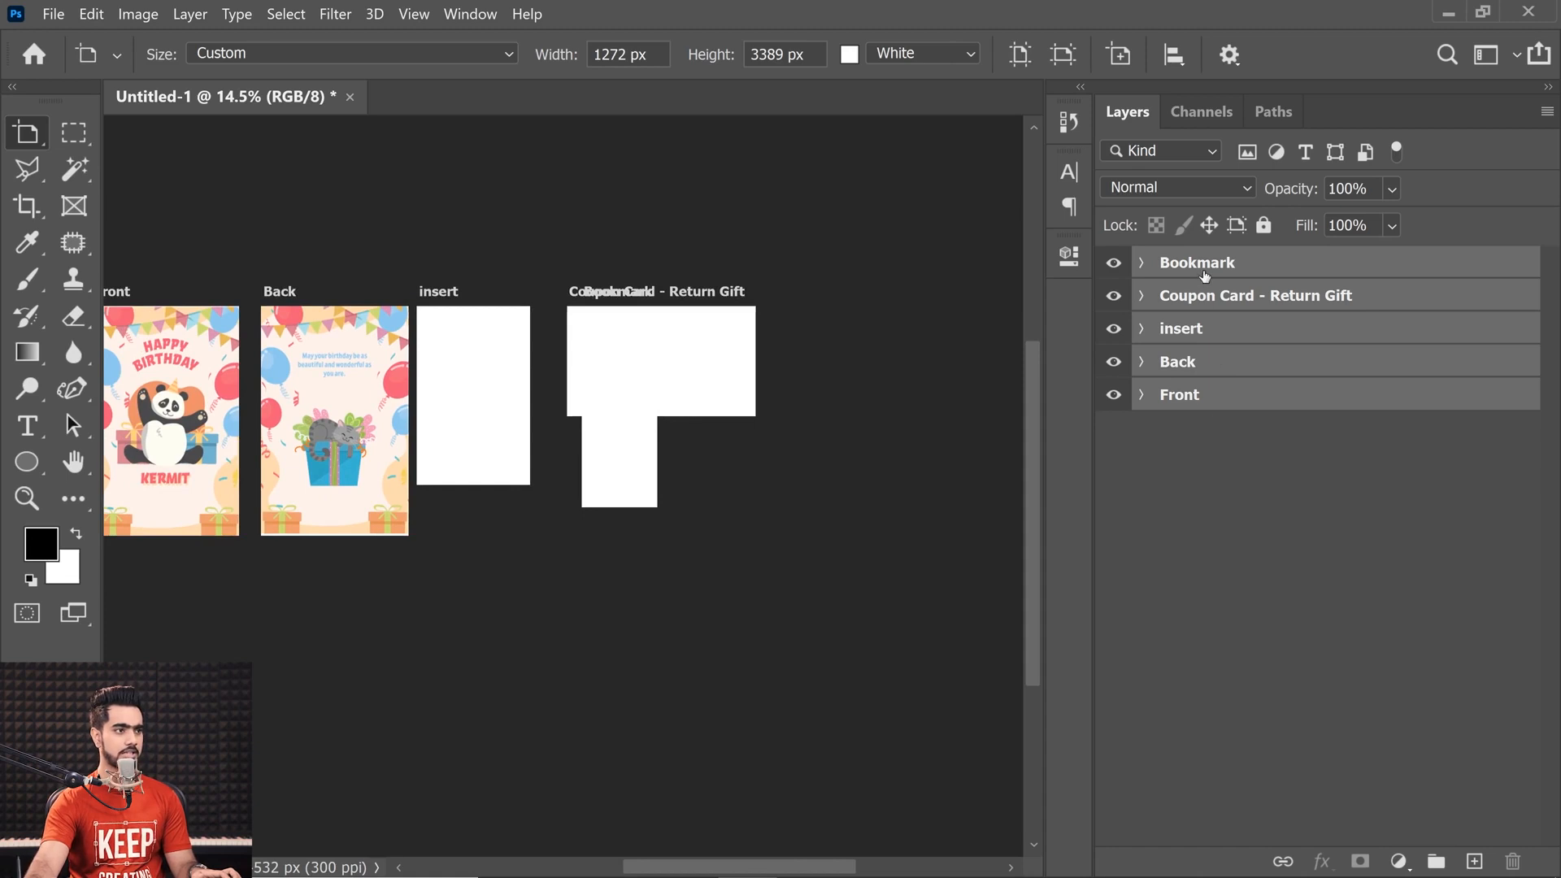
{"action": "left_click", "coordinate": [1195, 272]}
{"action": "left_click_drag", "start_coordinate": [632, 303], "coordinate": [821, 293]}
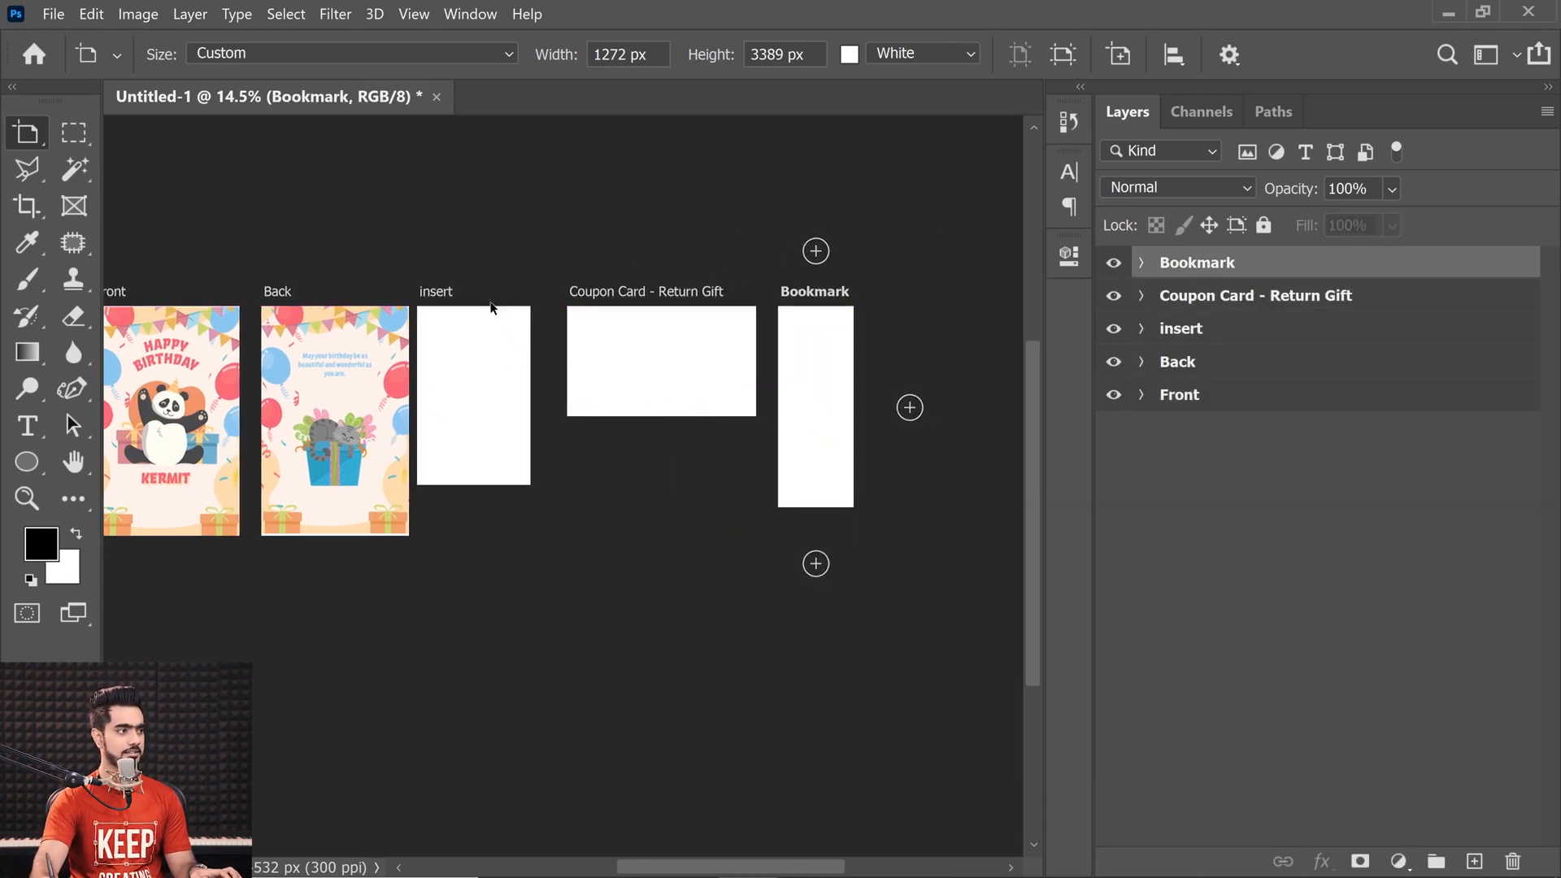
{"action": "left_click_drag", "start_coordinate": [613, 305], "coordinate": [585, 305]}
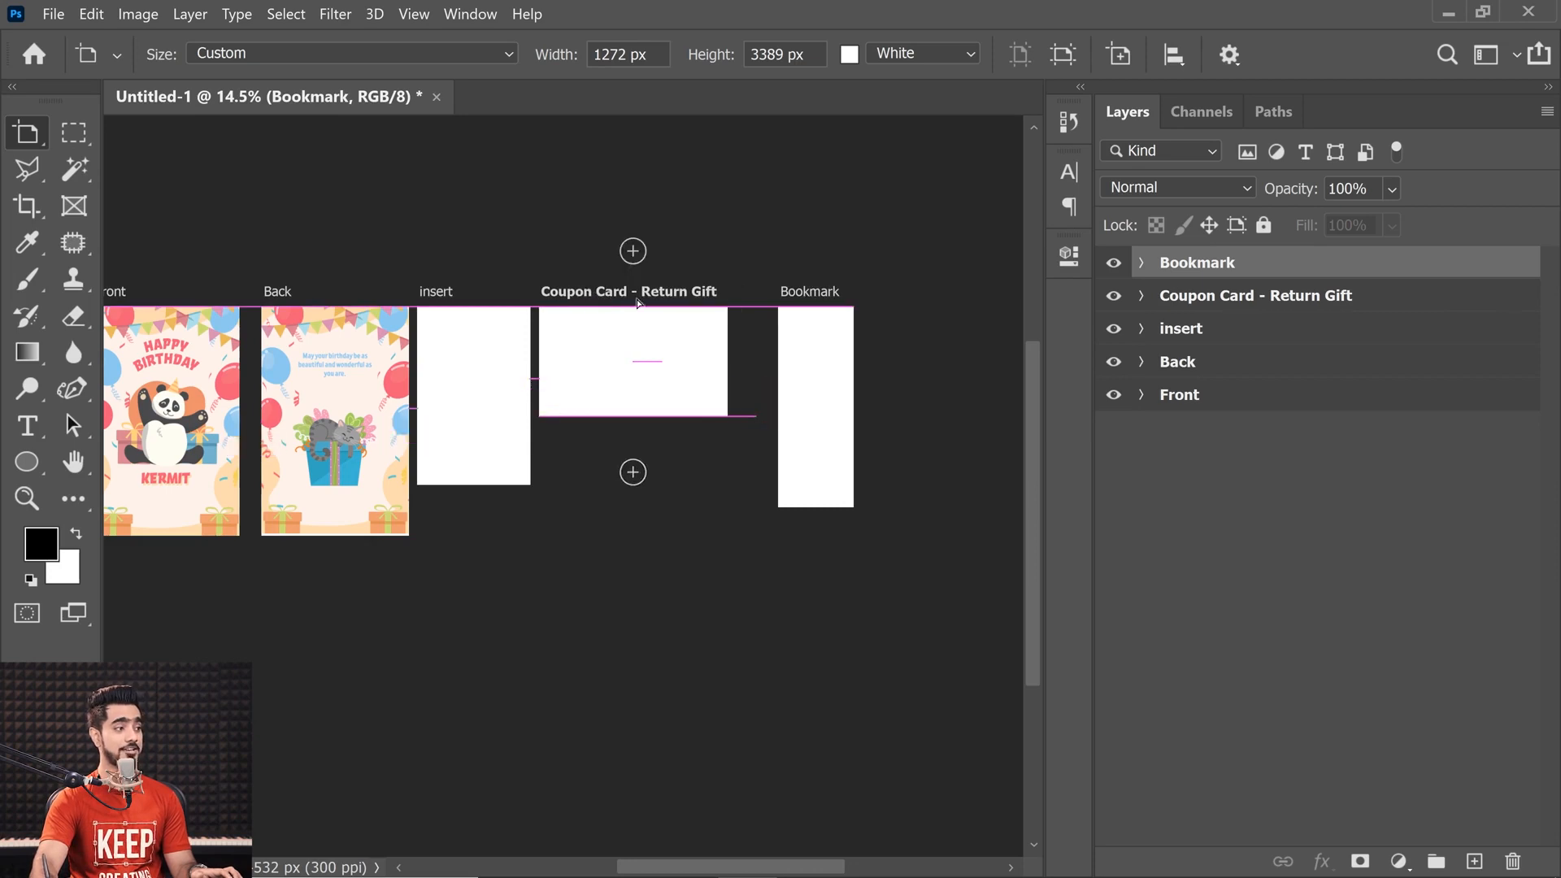
{"action": "left_click_drag", "start_coordinate": [835, 299], "coordinate": [792, 296]}
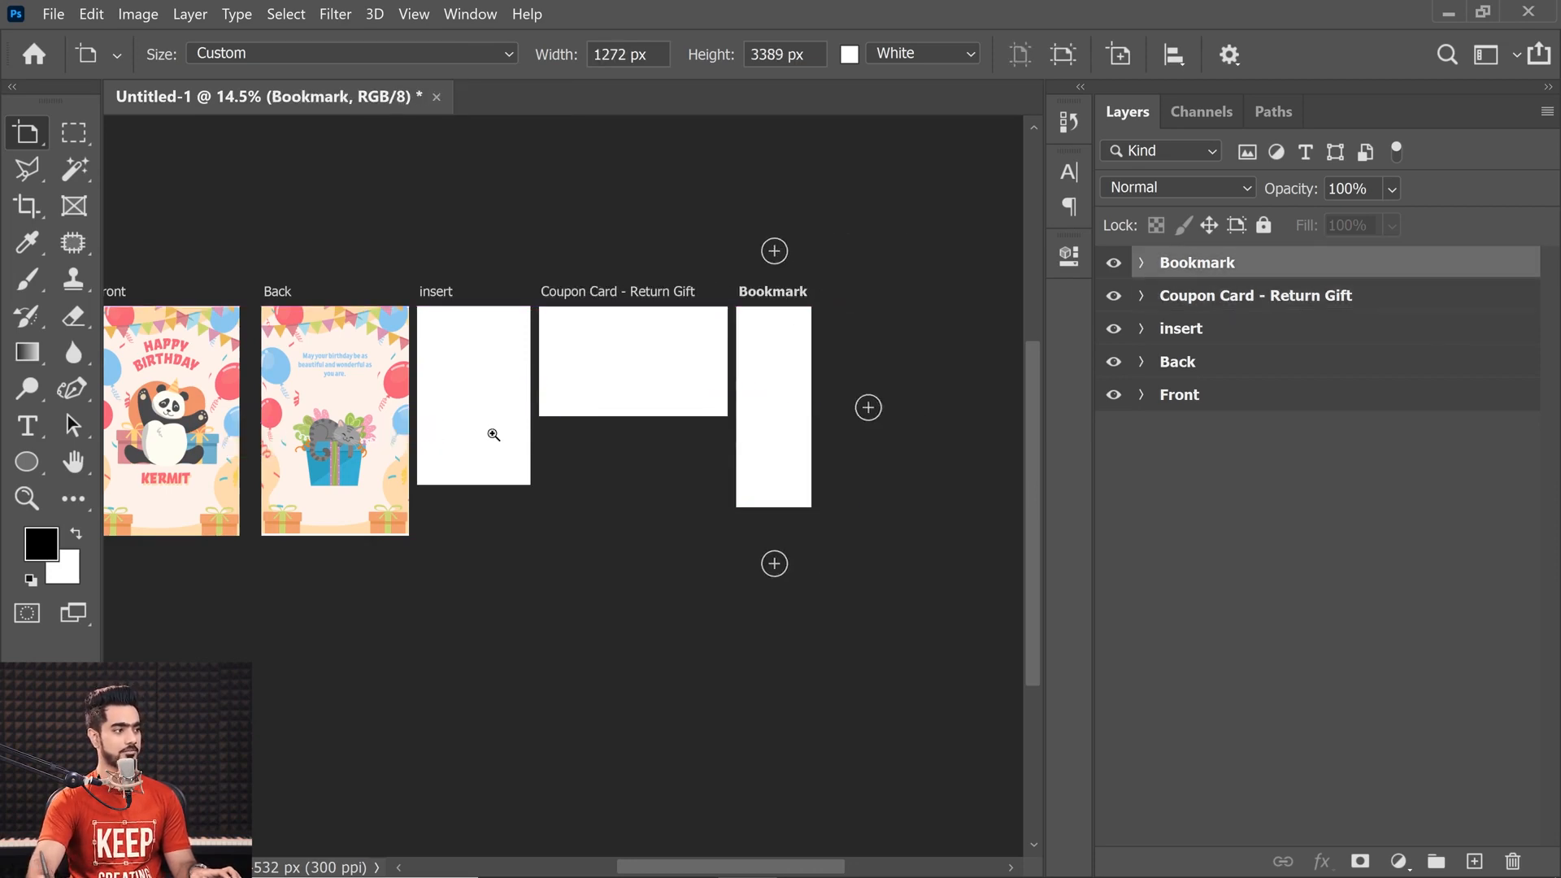
{"action": "scroll", "coordinate": [475, 433], "scroll_direction": "down", "scroll_amount": 3}
{"action": "left_click_drag", "start_coordinate": [463, 435], "coordinate": [565, 528]}
{"action": "scroll", "coordinate": [565, 528], "scroll_direction": "up", "scroll_amount": 3}
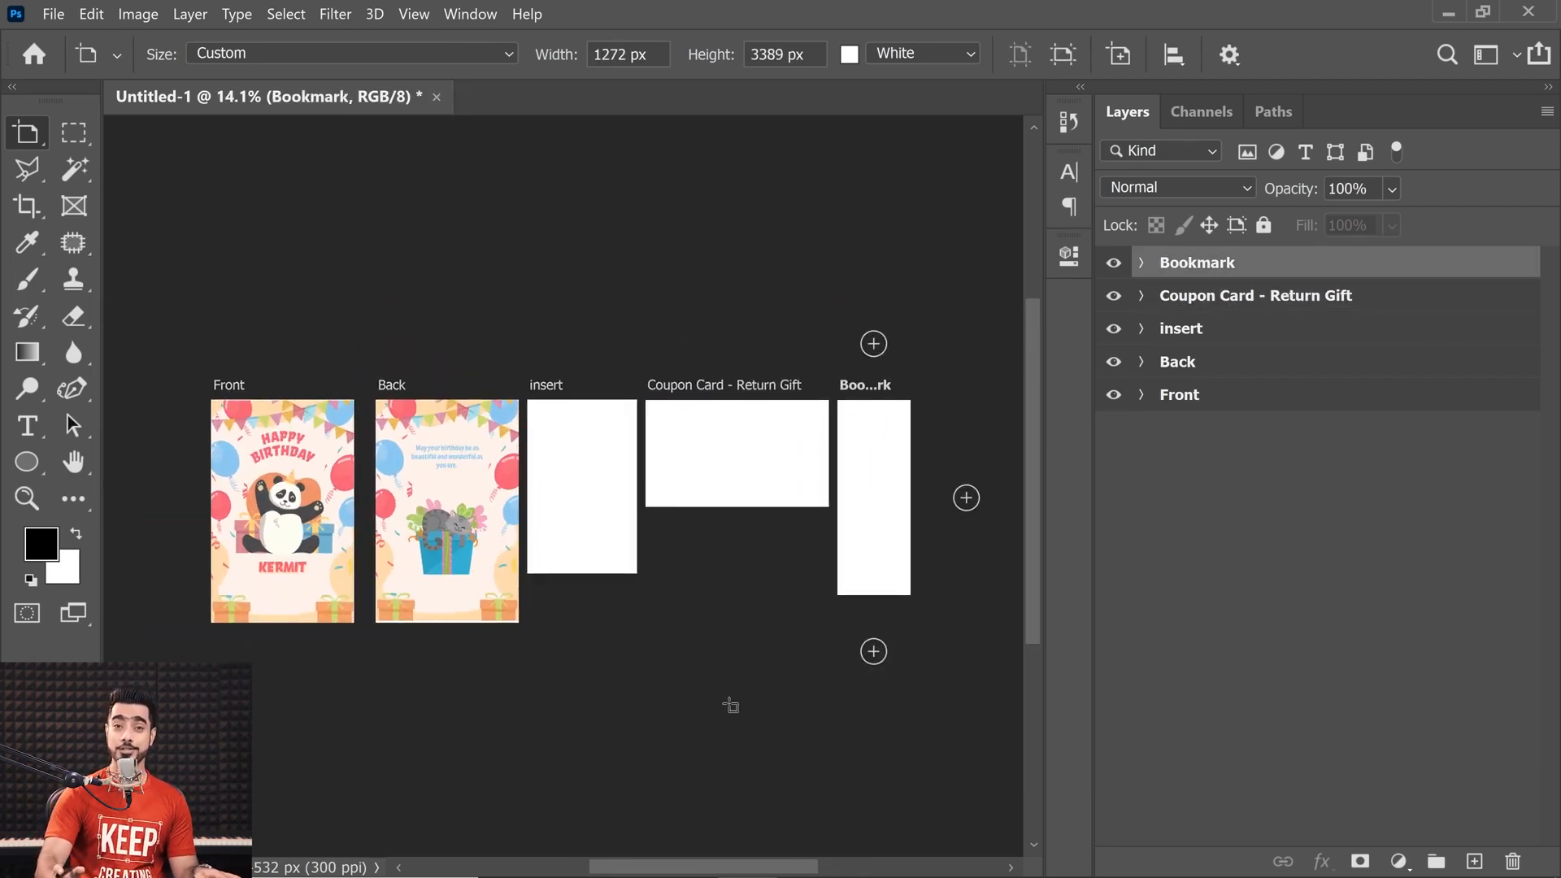
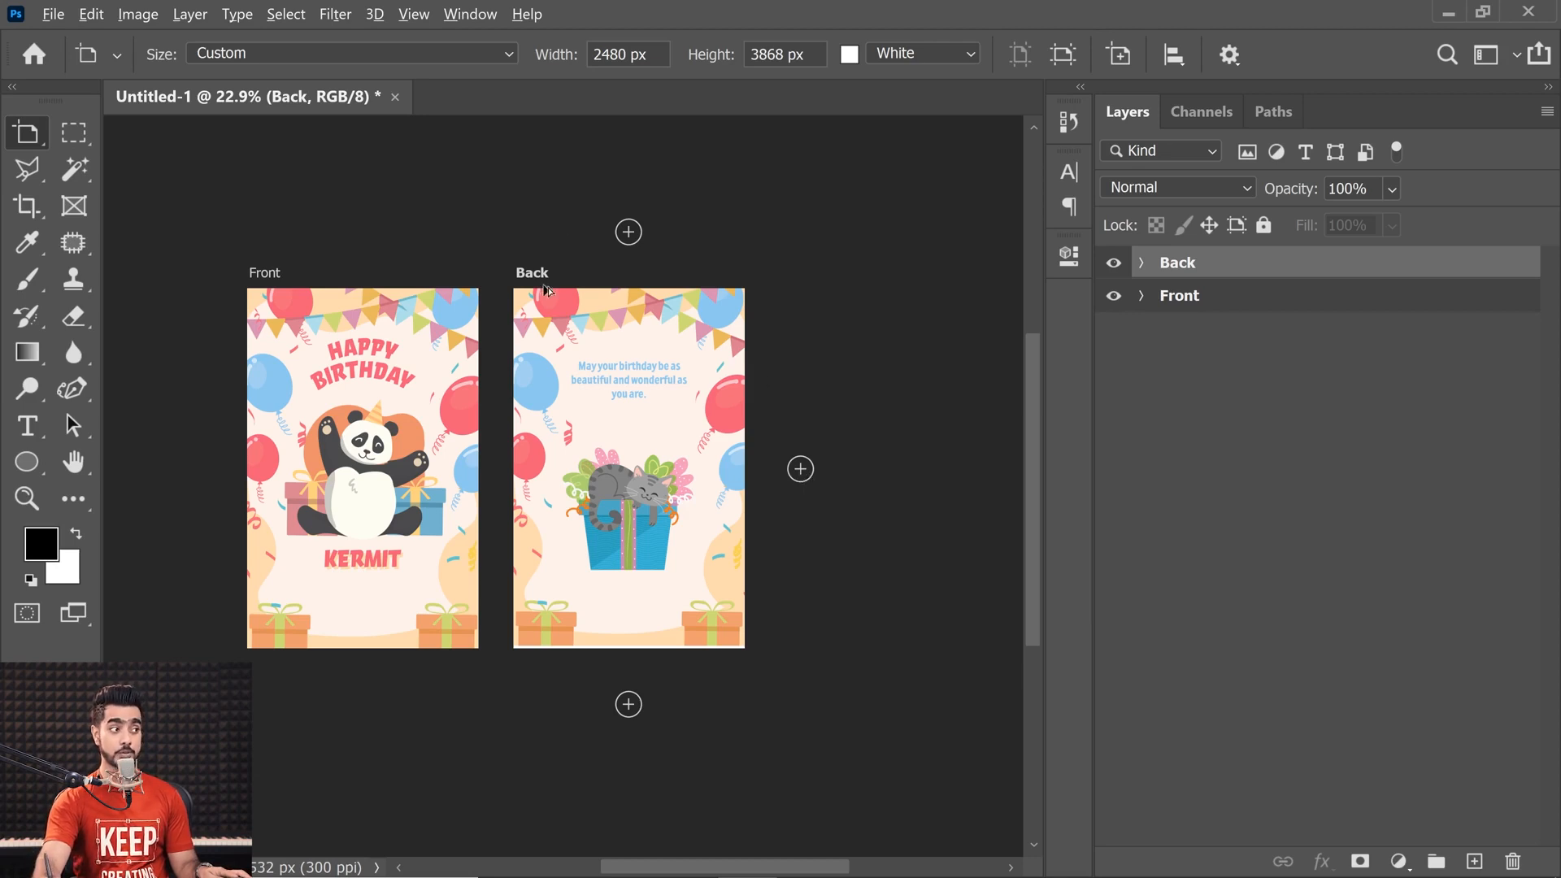
- Duplicate the Back artboard with its artwork to its right, and delete the duplicate
{"action": "left_click", "coordinate": [801, 469], "text": "alt"}
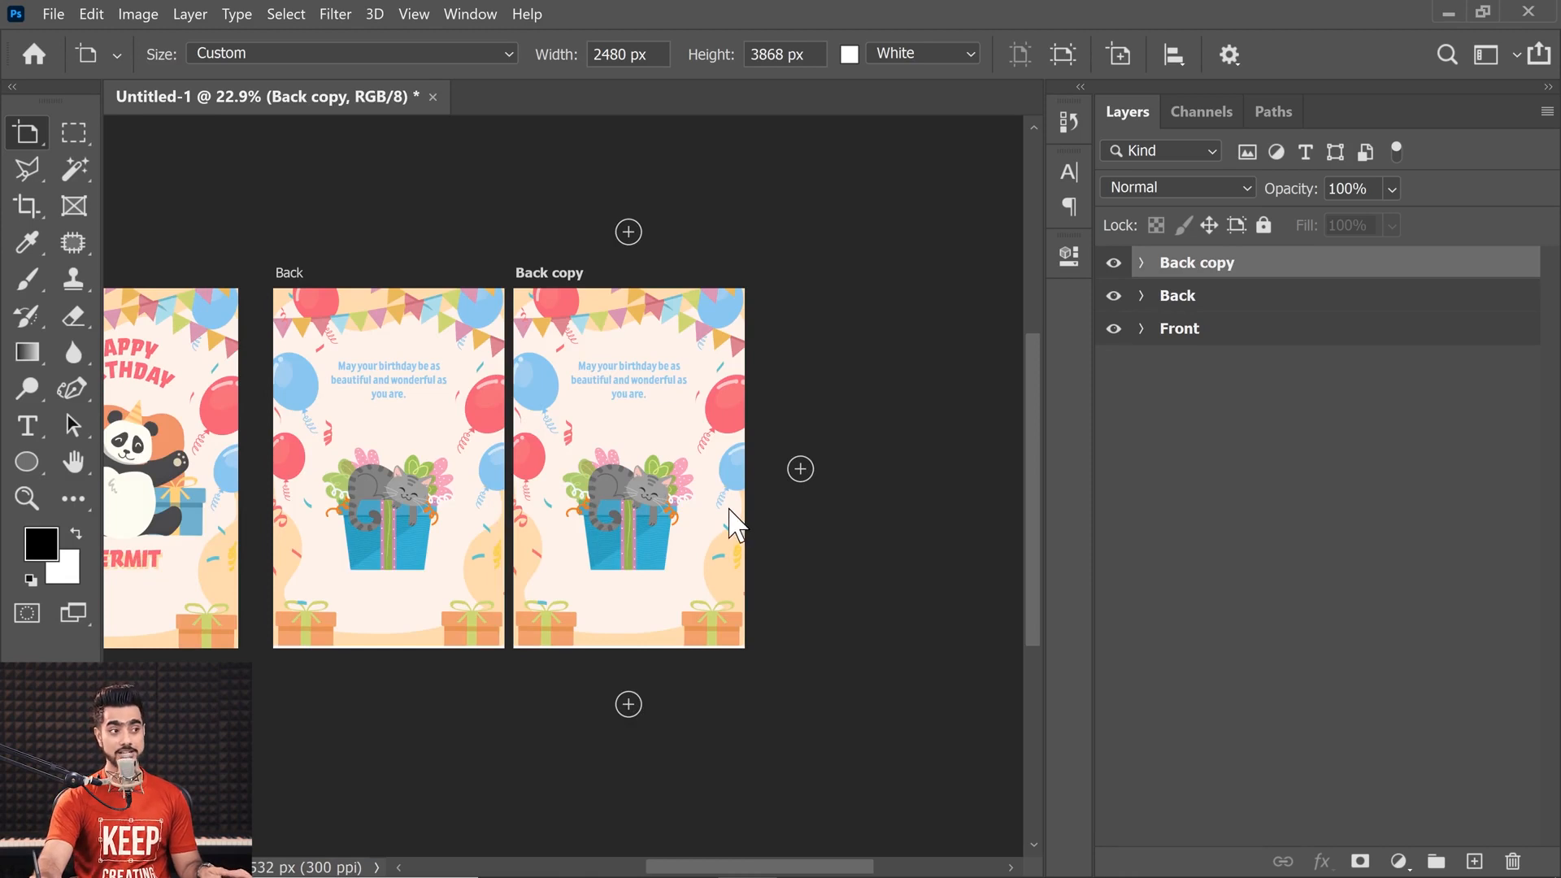
{"action": "left_click_drag", "start_coordinate": [1289, 270], "coordinate": [1512, 861]}
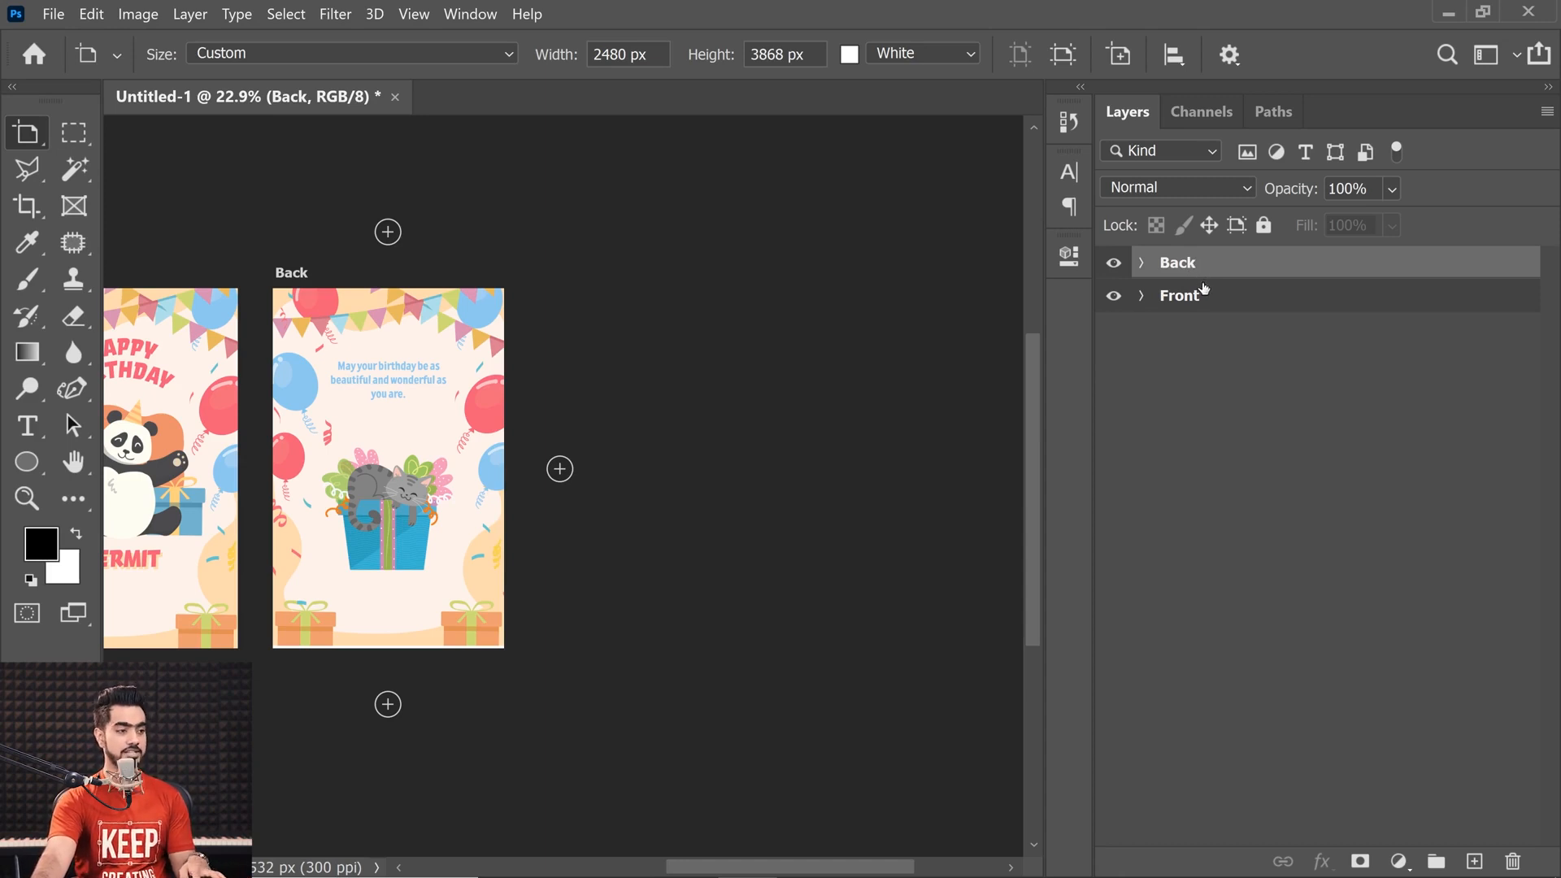
- Duplicate the selected Back artboard and delete the birthday message and Cat layers from the copy
{"action": "key", "text": "ctrl+j"}
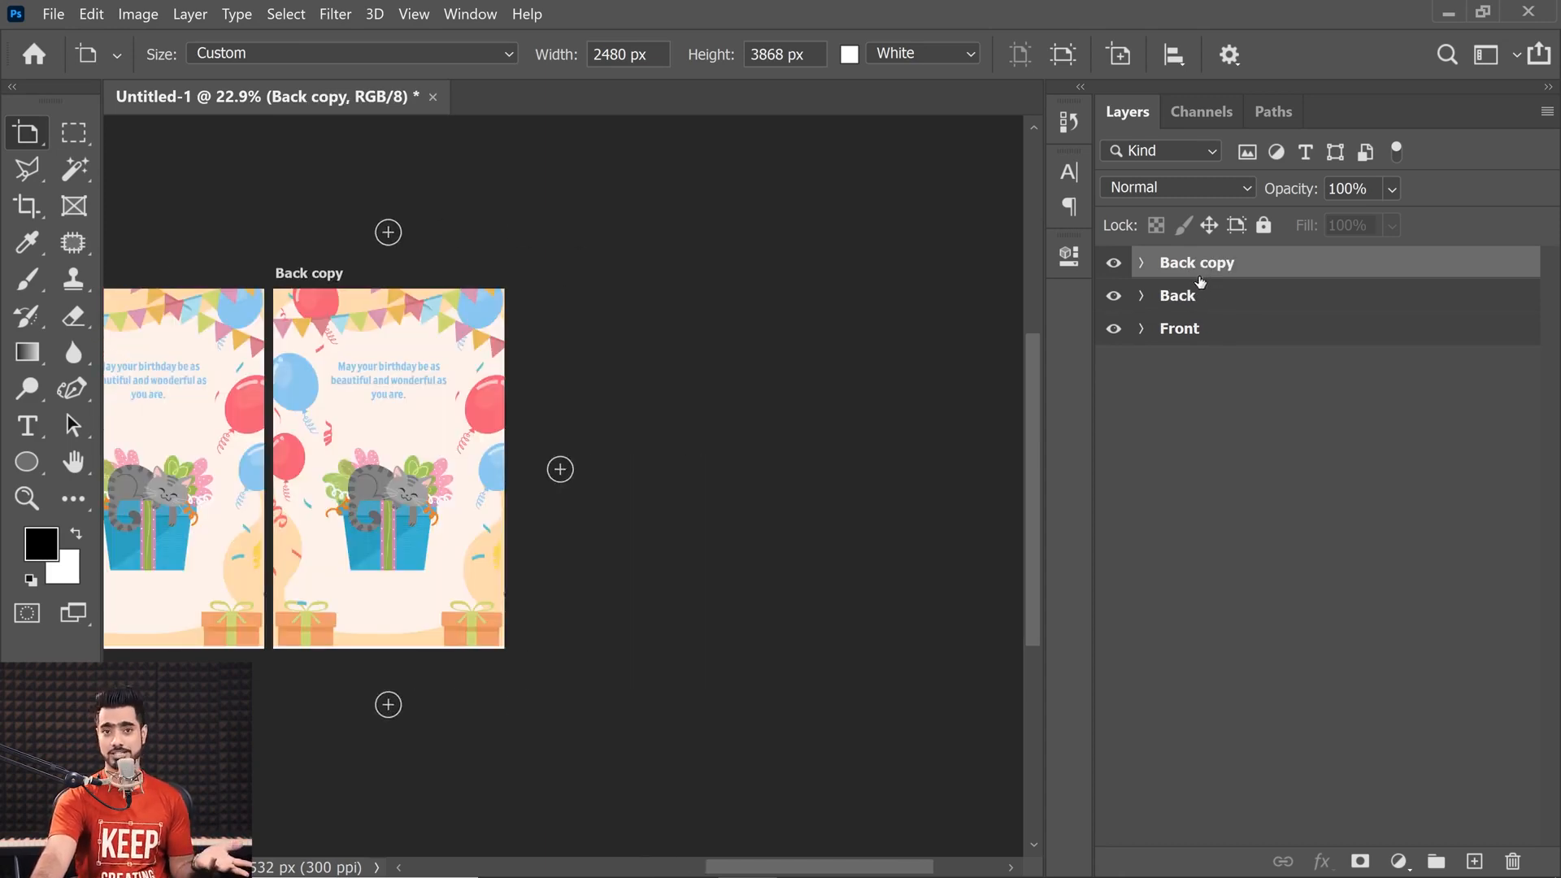
{"action": "left_click", "coordinate": [1142, 262]}
{"action": "key", "text": "v"}
{"action": "left_click", "coordinate": [1235, 331]}
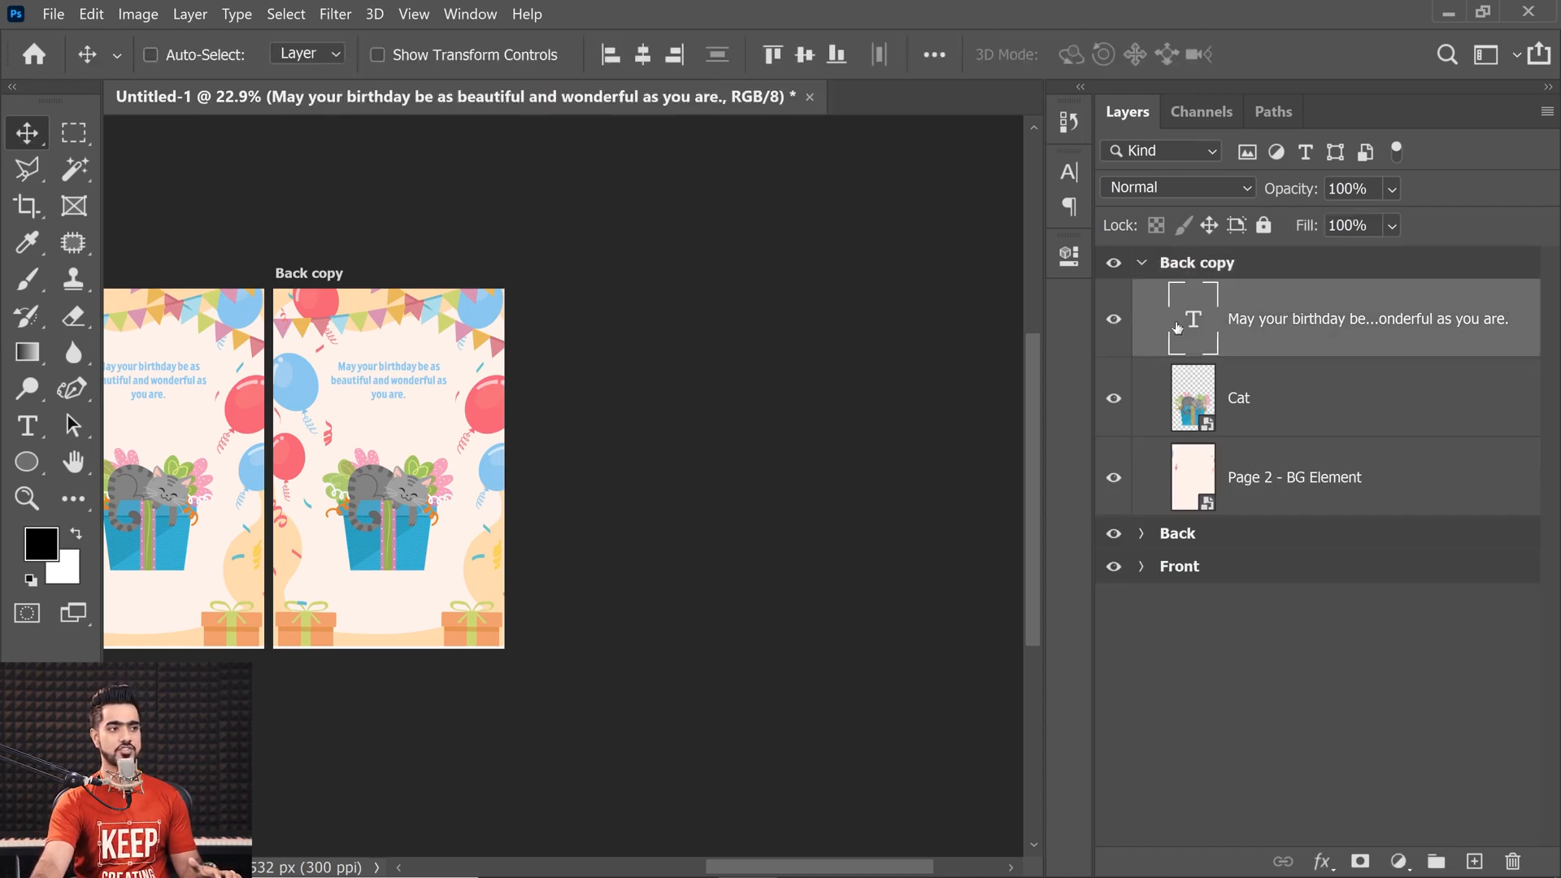
{"action": "left_click_drag", "start_coordinate": [1307, 321], "coordinate": [1512, 861]}
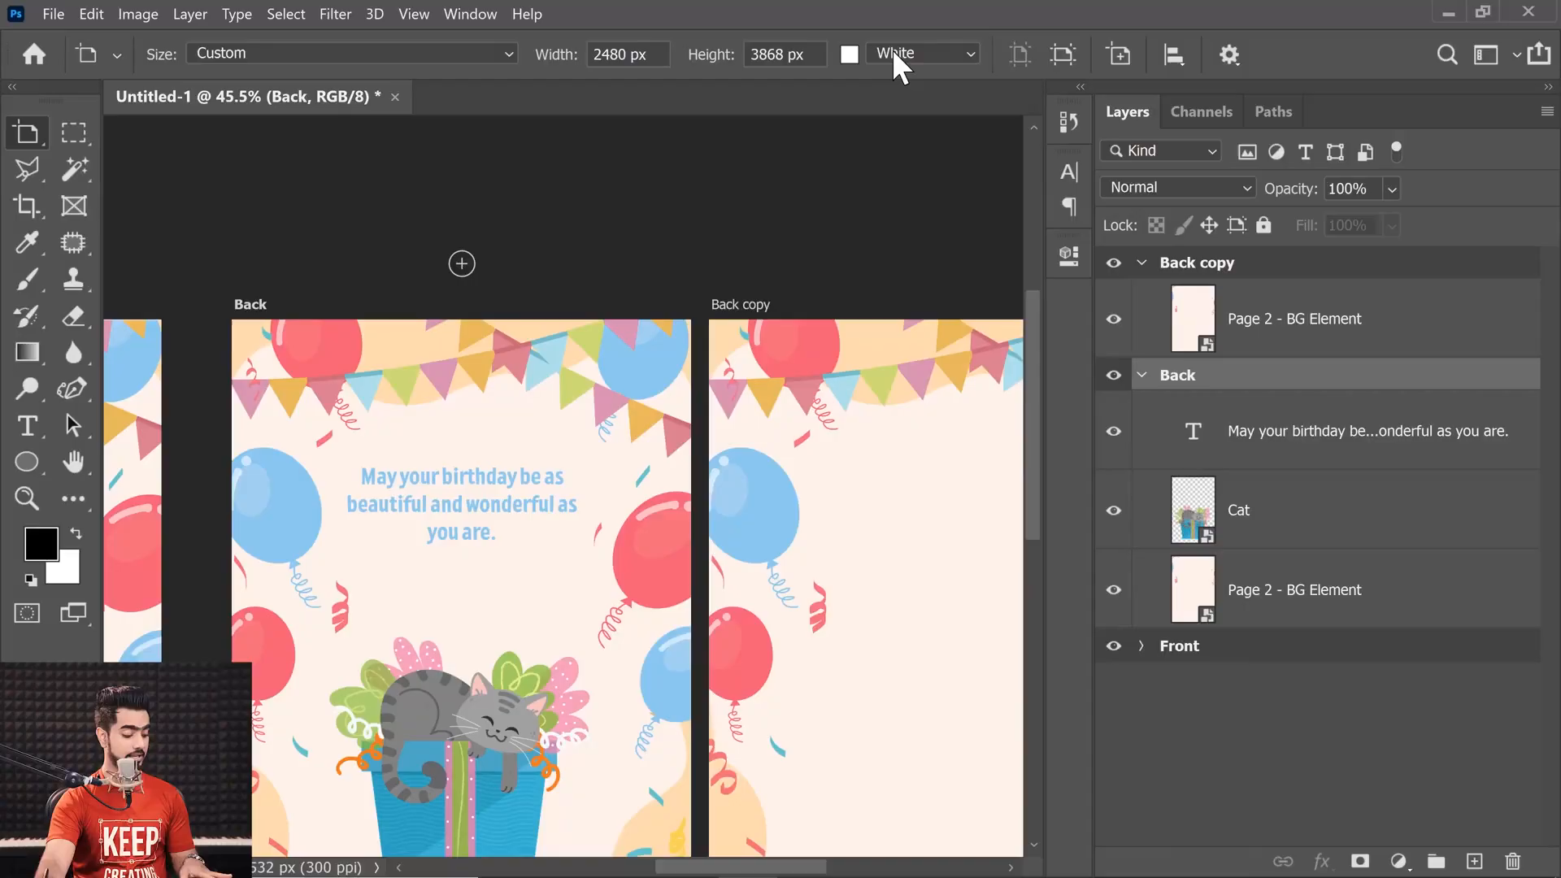
- Collapse all the artboard groups and expand them all again, including Front
{"action": "left_click", "coordinate": [1142, 376], "text": "alt"}
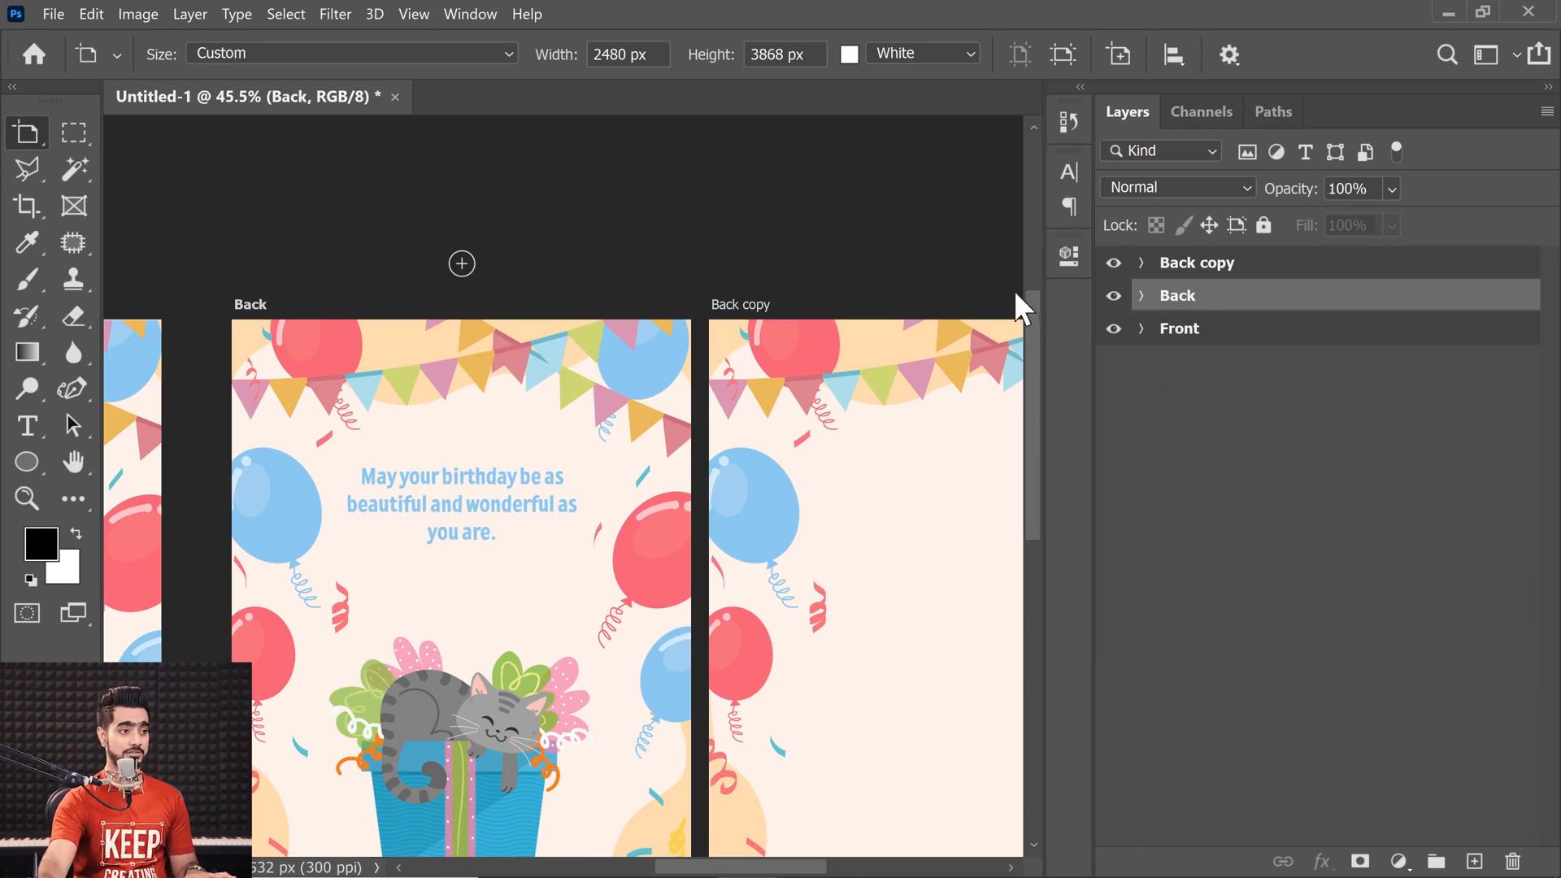
{"action": "left_click", "coordinate": [1142, 330], "text": "alt"}
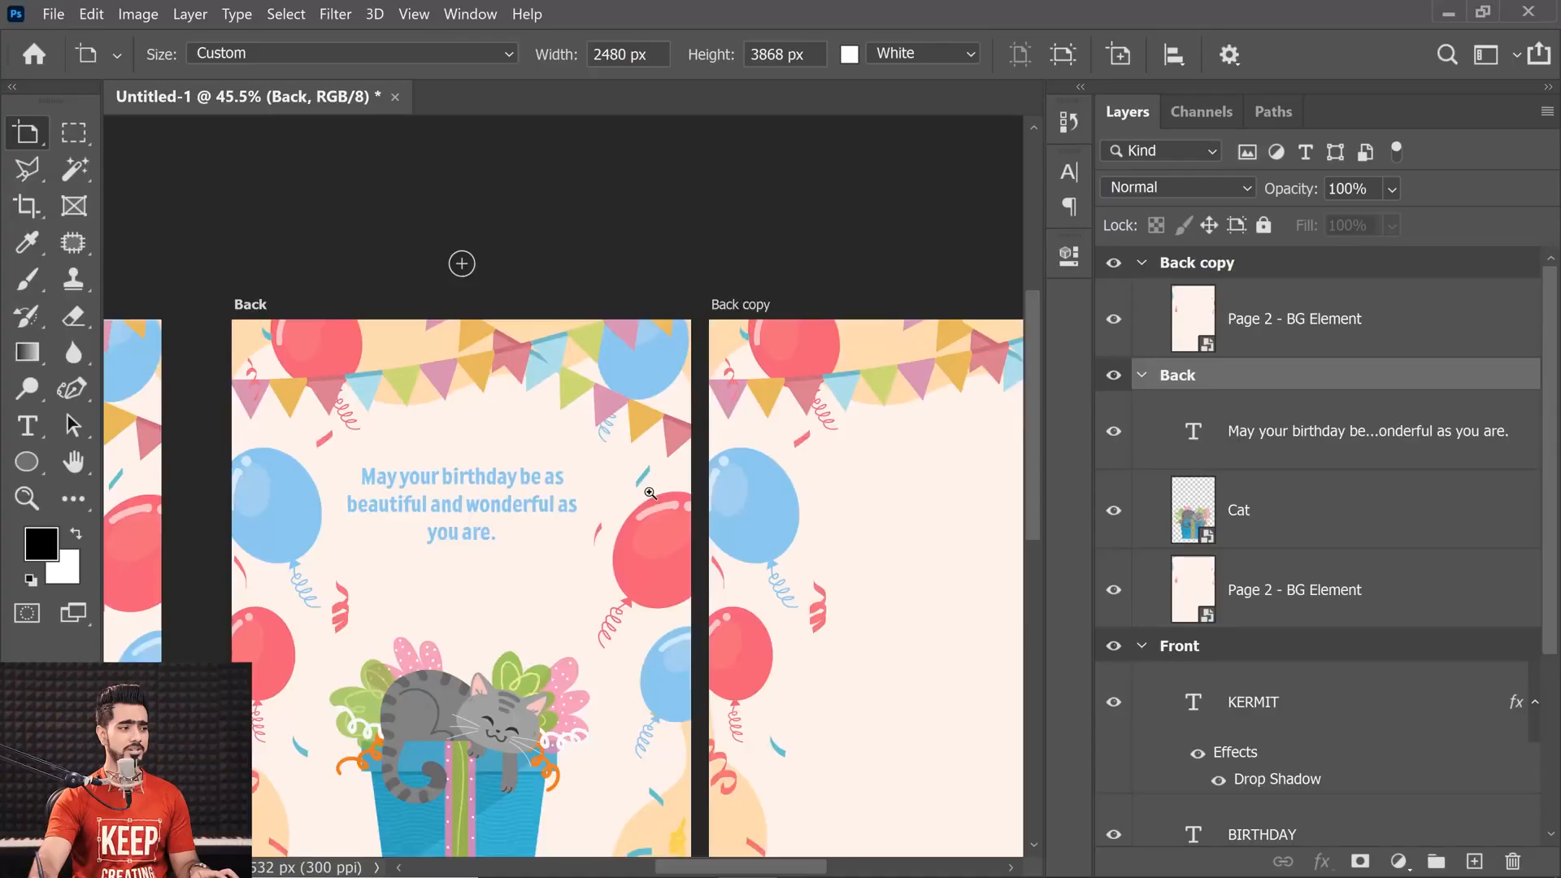
- Move the cat artwork on the canvas from the Back artboard onto the Back copy artboard
{"action": "scroll", "coordinate": [592, 517], "scroll_direction": "down", "scroll_amount": 5}
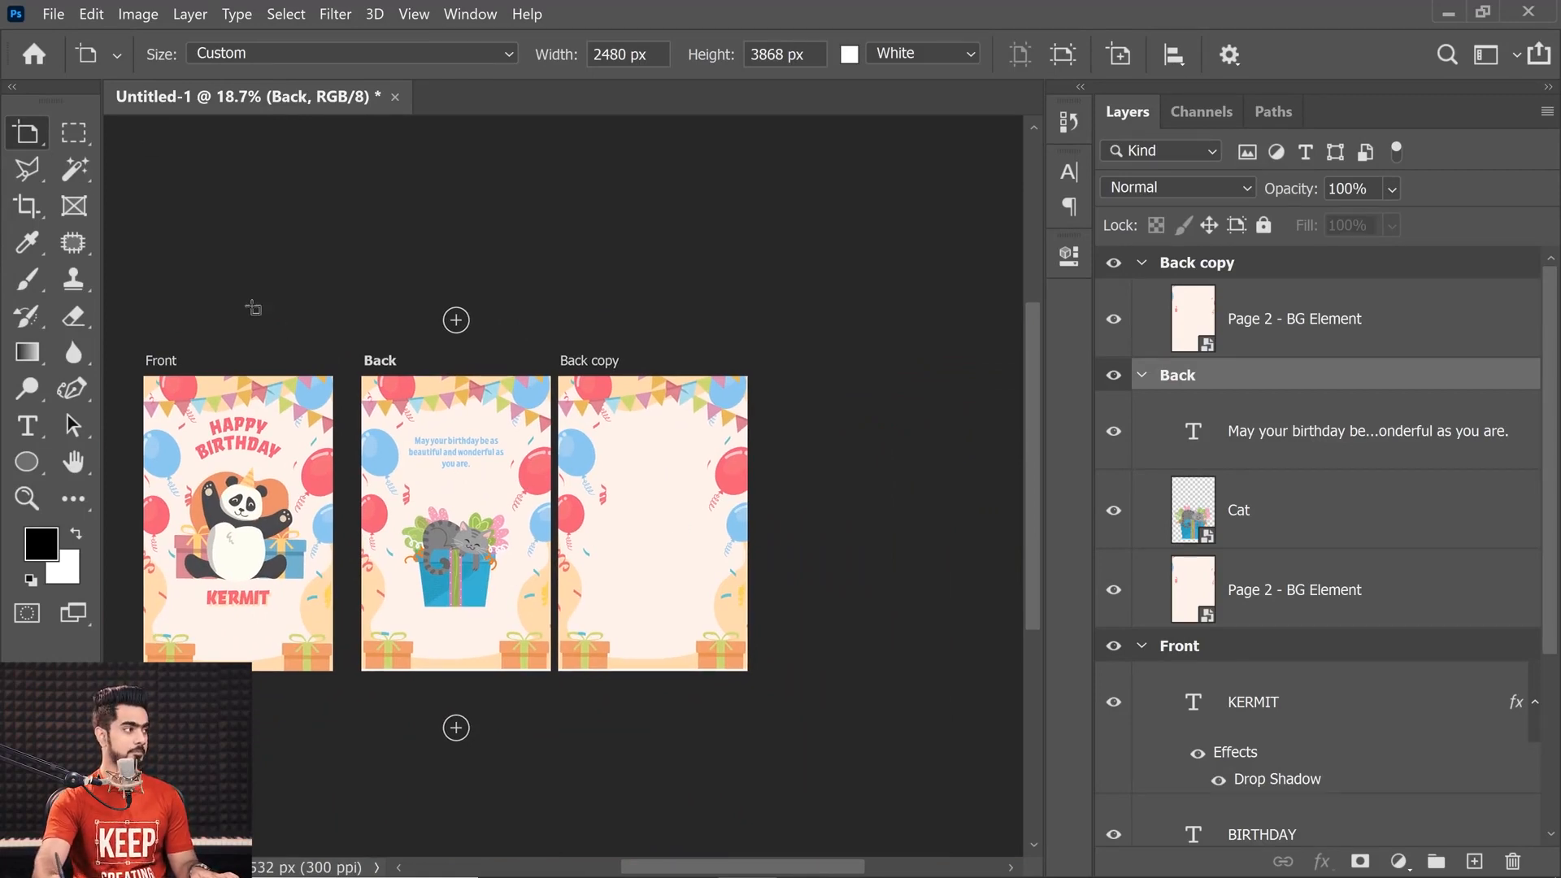
{"action": "left_click_drag", "start_coordinate": [31, 138], "coordinate": [130, 129]}
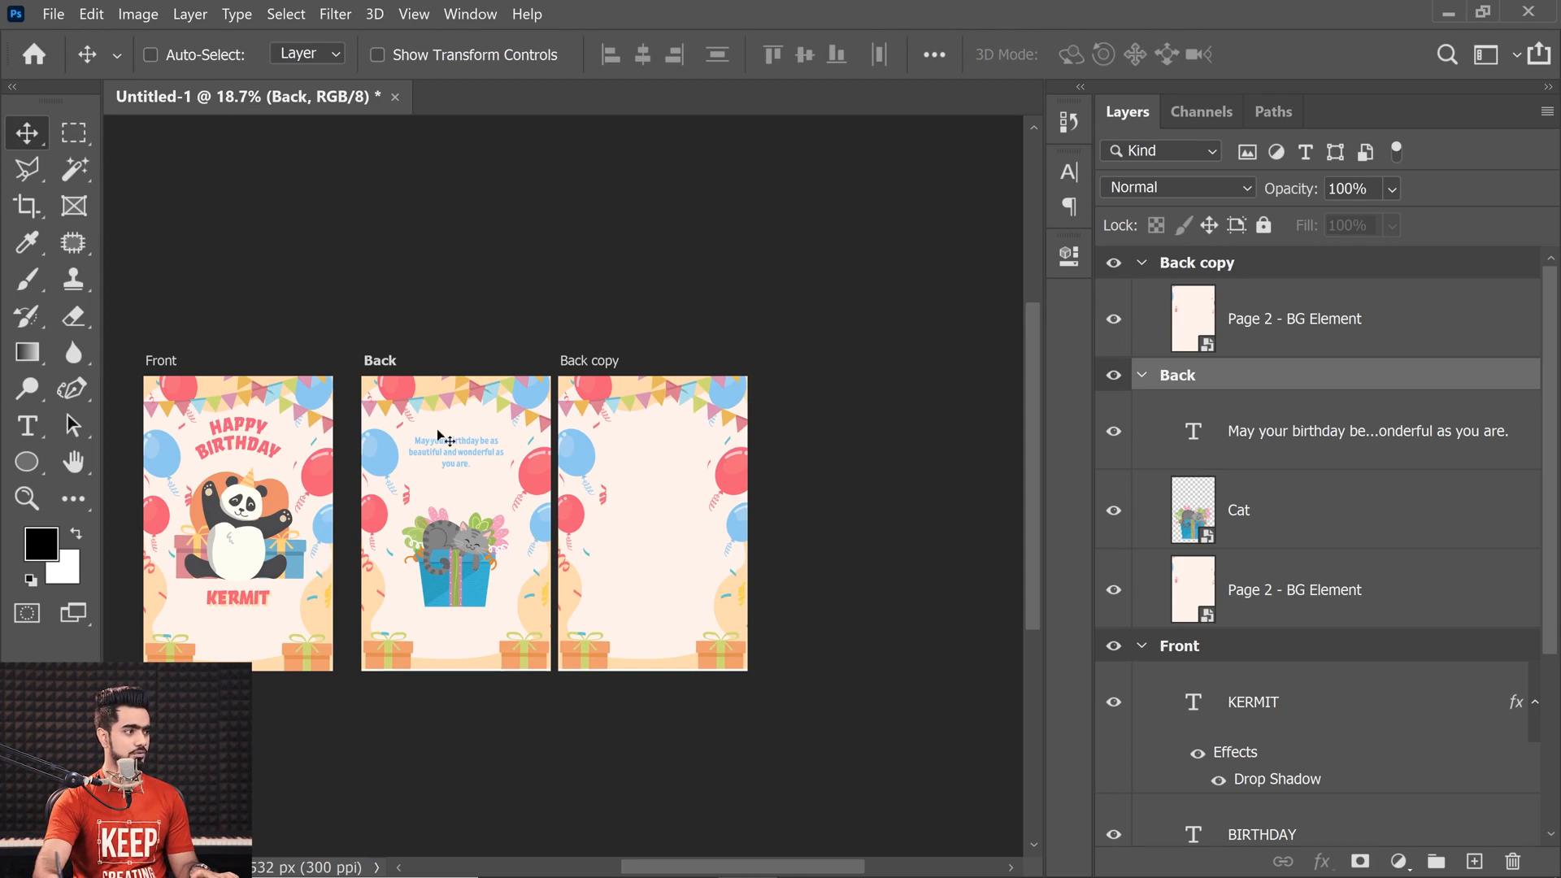
{"action": "left_click_drag", "start_coordinate": [431, 589], "coordinate": [660, 599]}
{"action": "left_click", "coordinate": [475, 579], "text": "ctrl"}
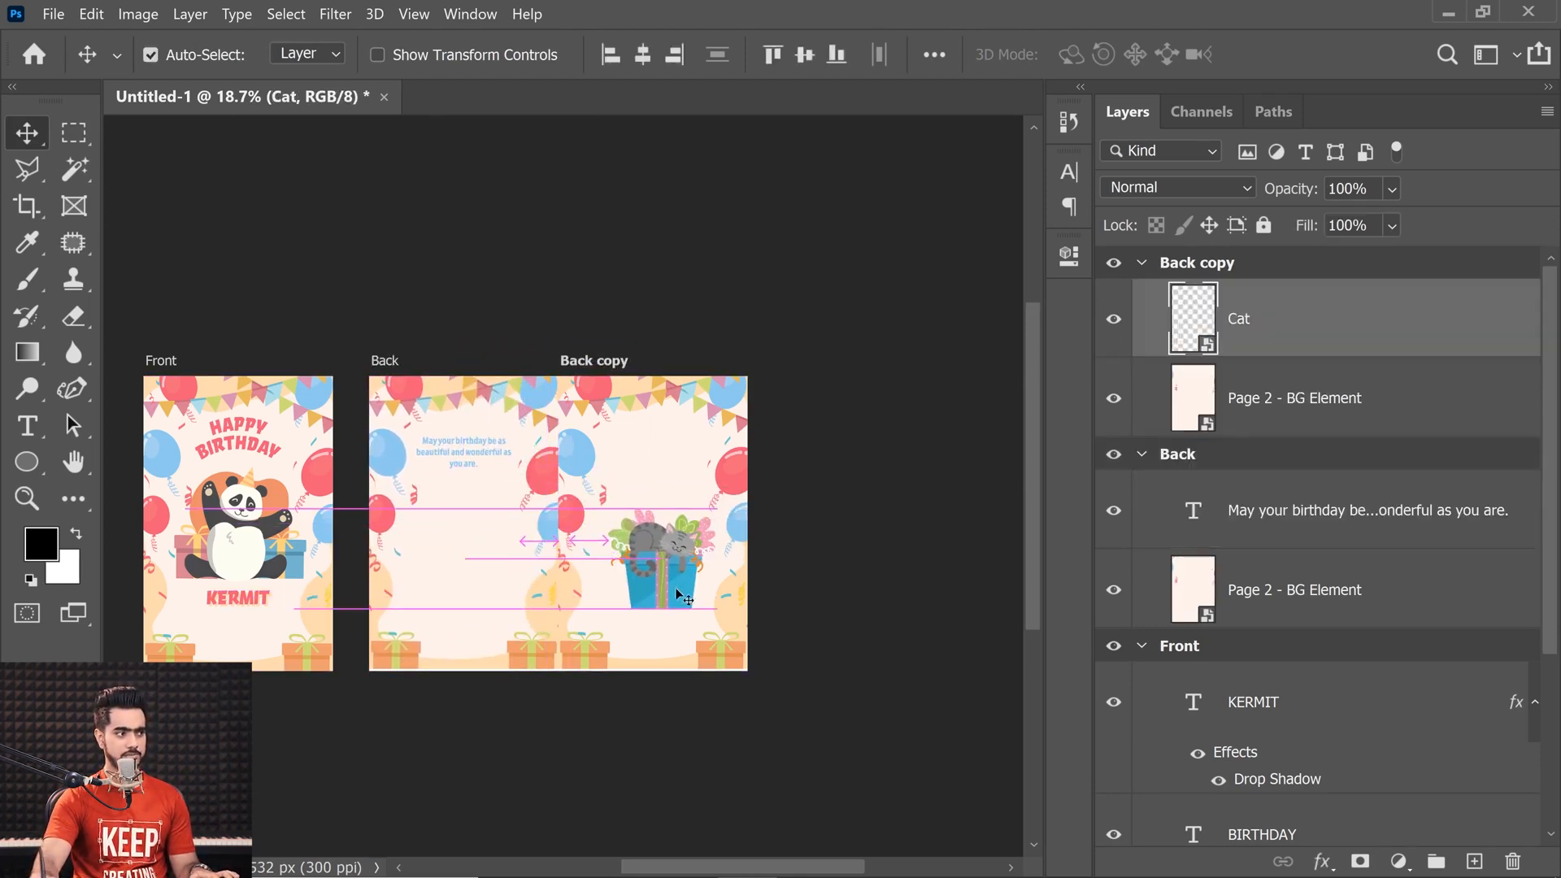
- Shift the Back artboard slightly left to separate it from Back copy, and return the cat artwork to it
{"action": "left_click_drag", "start_coordinate": [424, 373], "coordinate": [407, 372]}
{"action": "left_click_drag", "start_coordinate": [640, 558], "coordinate": [633, 570]}
{"action": "key", "text": "ctrl+z"}
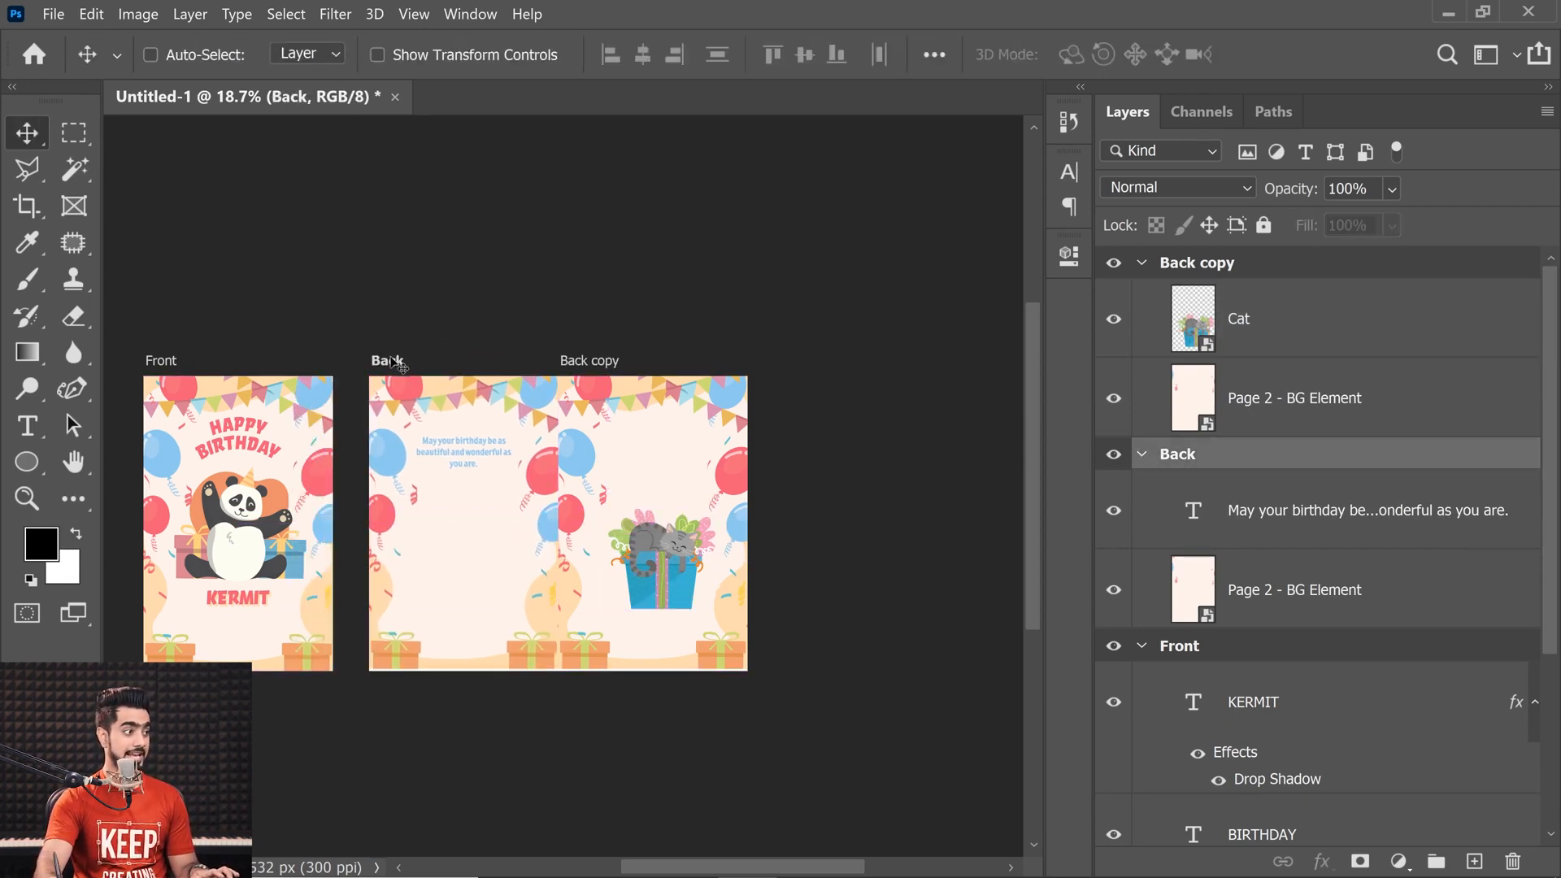
{"action": "left_click_drag", "start_coordinate": [390, 361], "coordinate": [373, 361]}
{"action": "left_click_drag", "start_coordinate": [665, 581], "coordinate": [458, 580]}
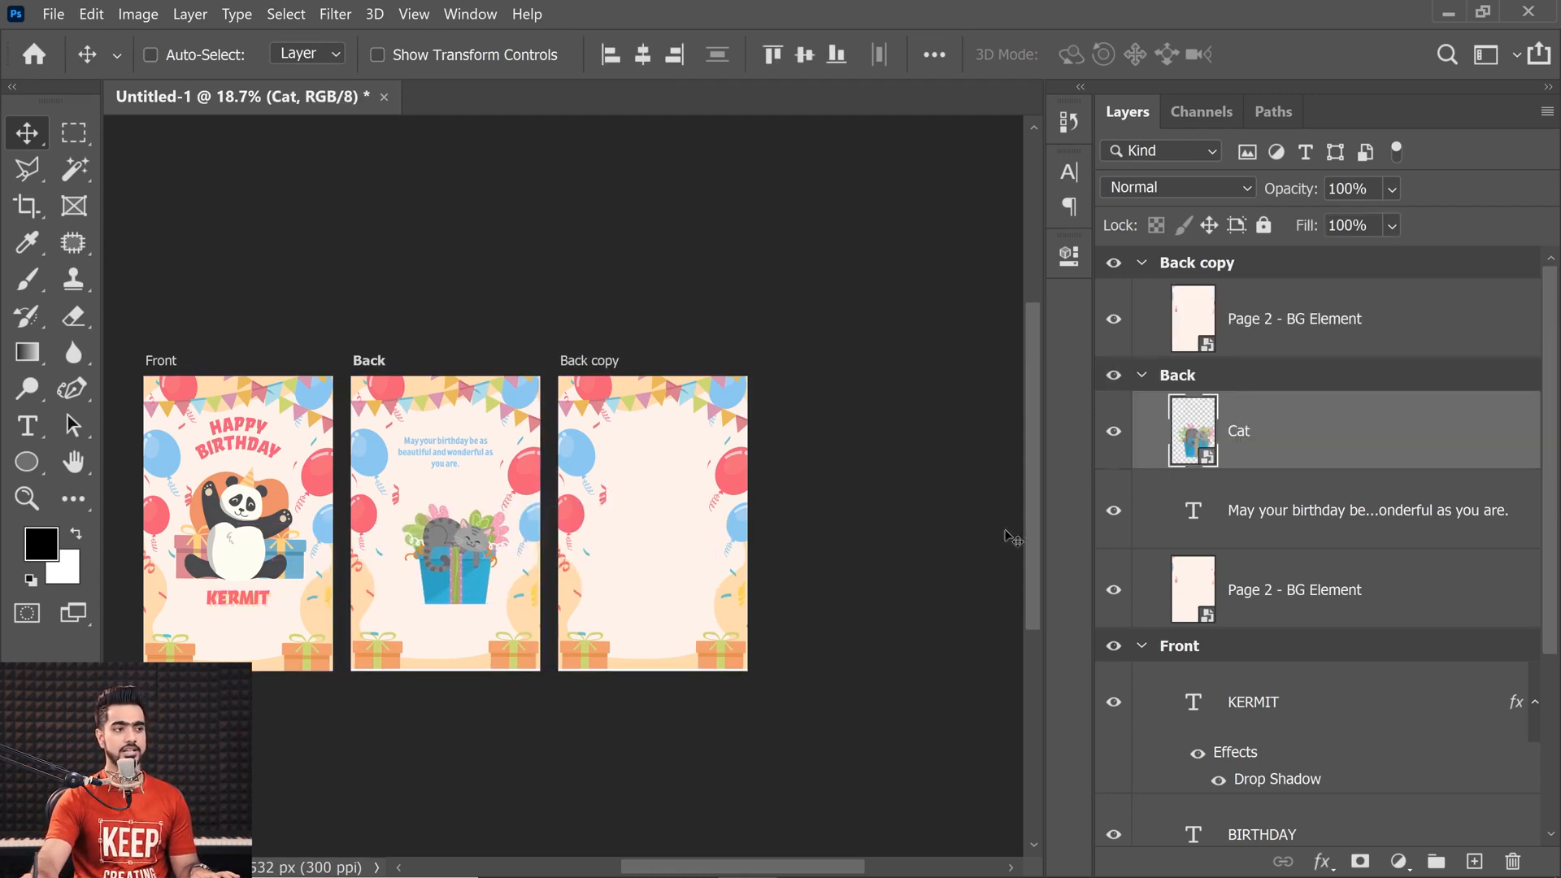
- Move the Cat layer from the Back group into the Back copy group, below Page 2 - BG Element
{"action": "mouse_move", "coordinate": [1344, 448]}
{"action": "left_mouse_down"}
{"action": "mouse_move", "coordinate": [1332, 411]}
{"action": "mouse_move", "coordinate": [1328, 428]}
{"action": "left_mouse_up"}
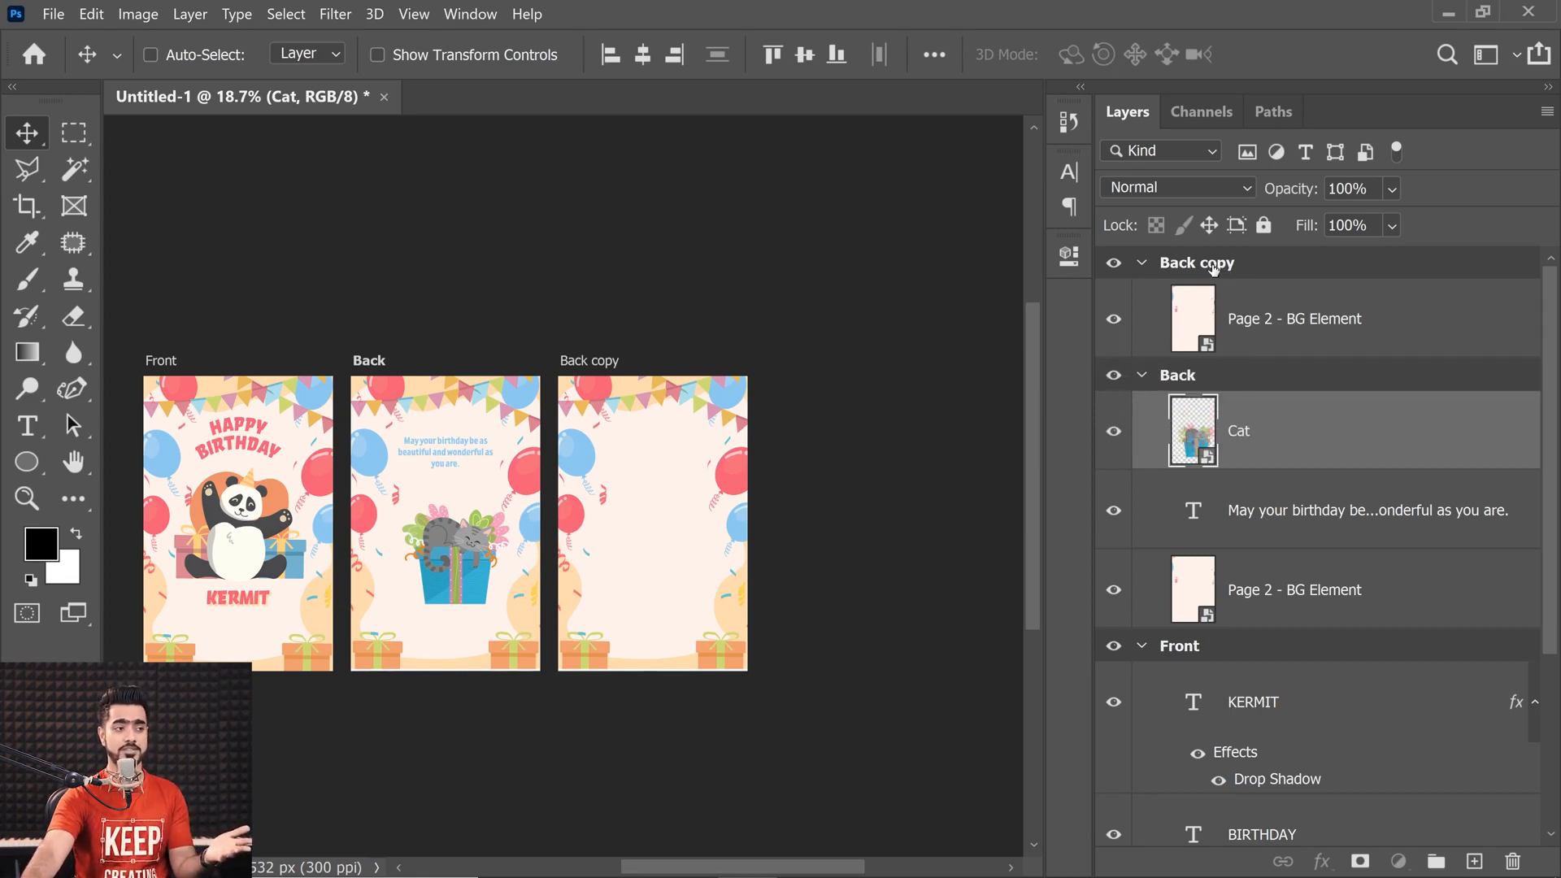
{"action": "left_click_drag", "start_coordinate": [1337, 436], "coordinate": [1303, 353]}
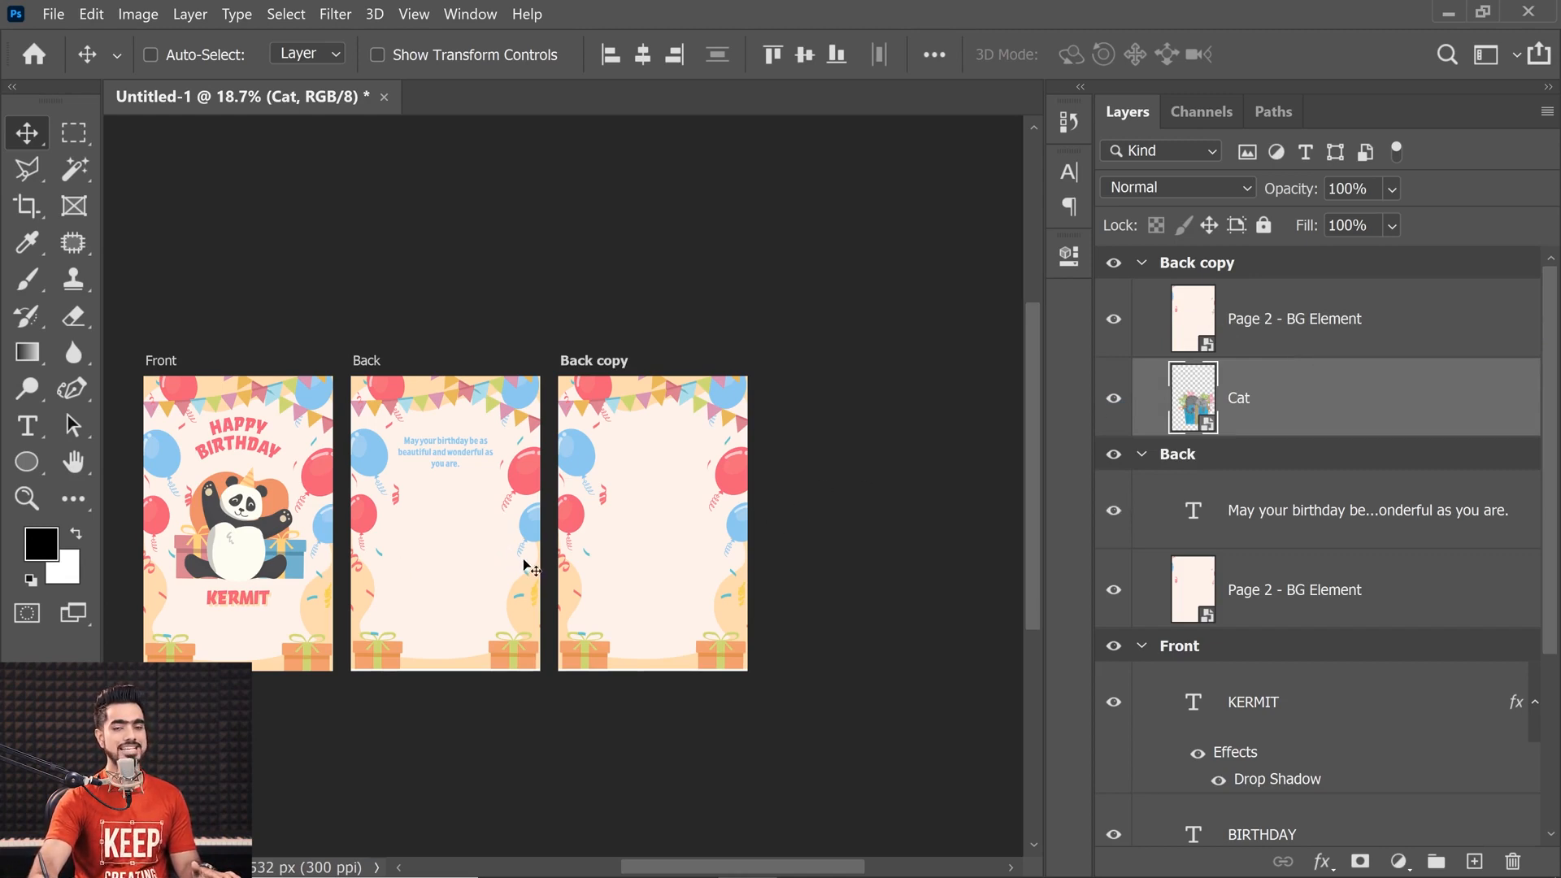
- Move the Cat layer above Page 2 - BG Element in the Back copy group, and return it to the Back group
{"action": "left_click", "coordinate": [1278, 337]}
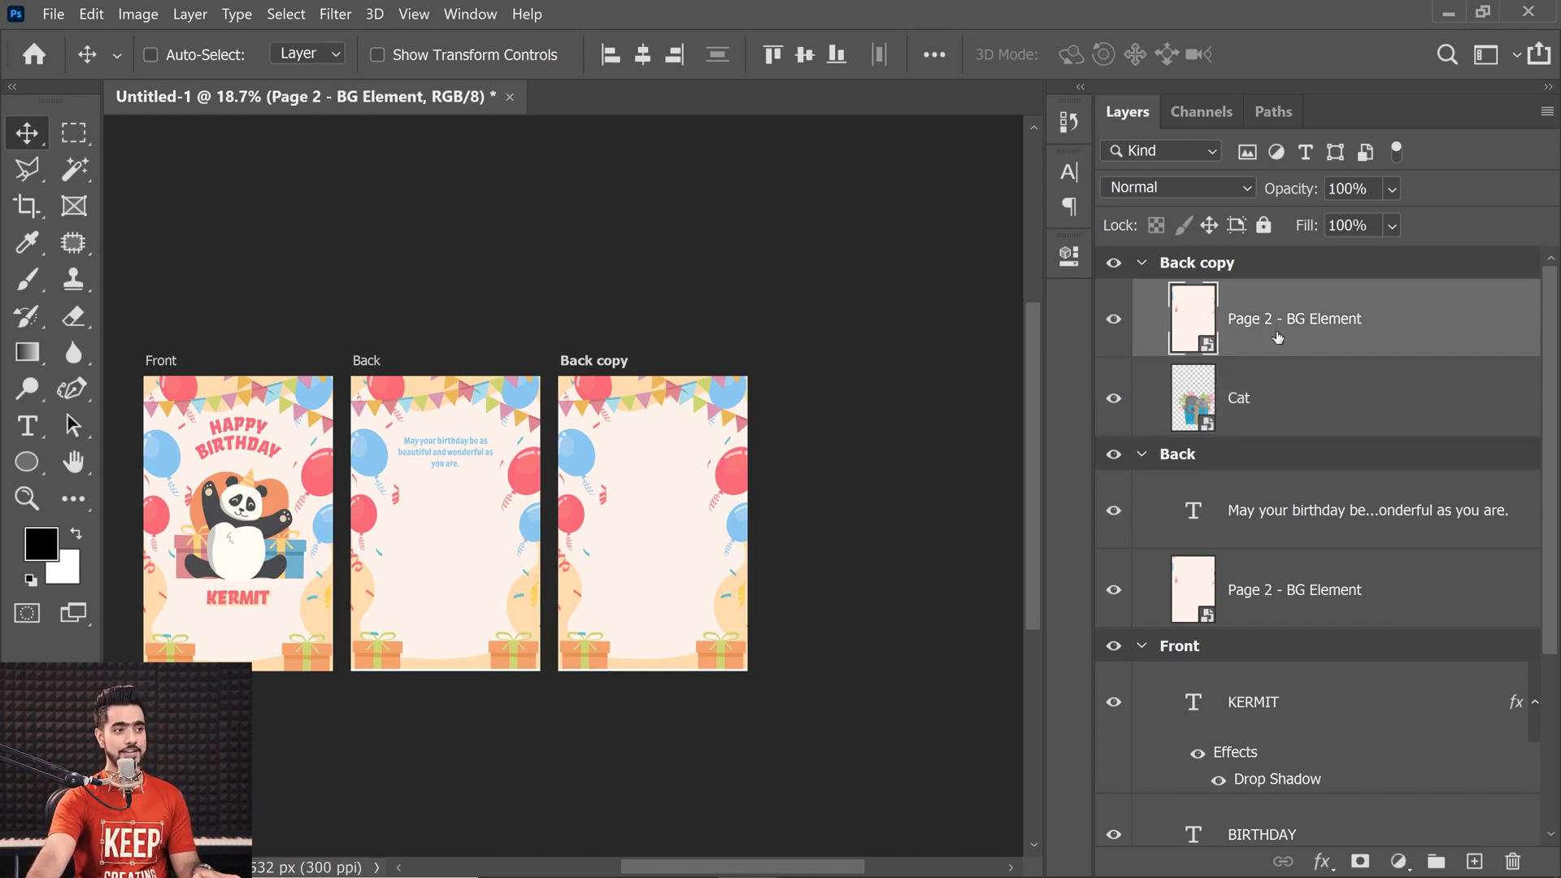
{"action": "left_click_drag", "start_coordinate": [1282, 392], "coordinate": [1282, 305]}
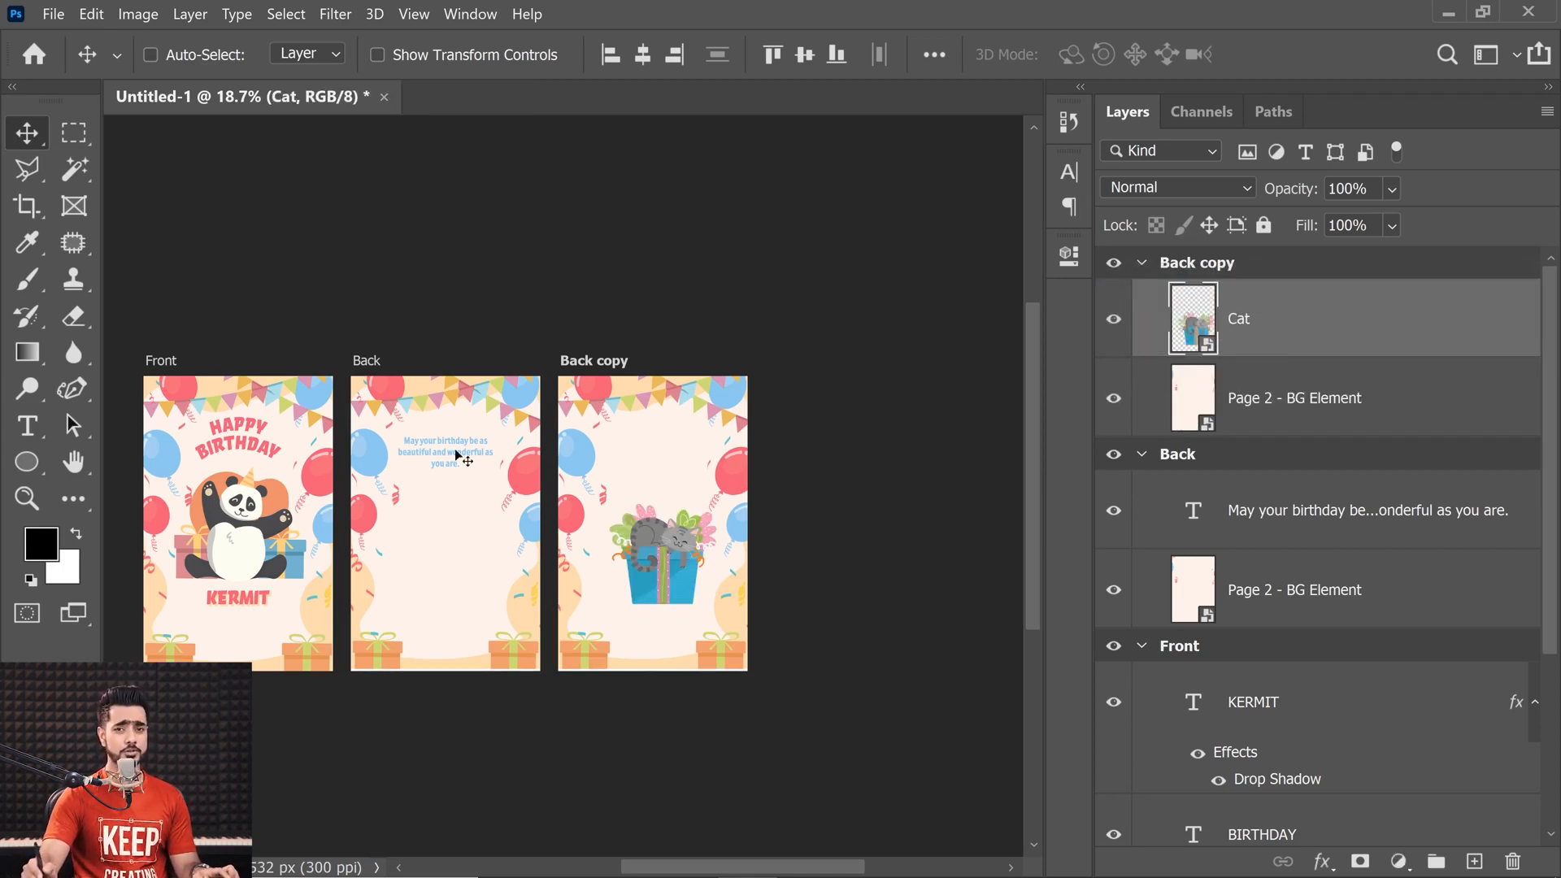
{"action": "key", "text": "ctrl+bracketleft"}
{"action": "key", "text": "ctrl+bracketleft"}
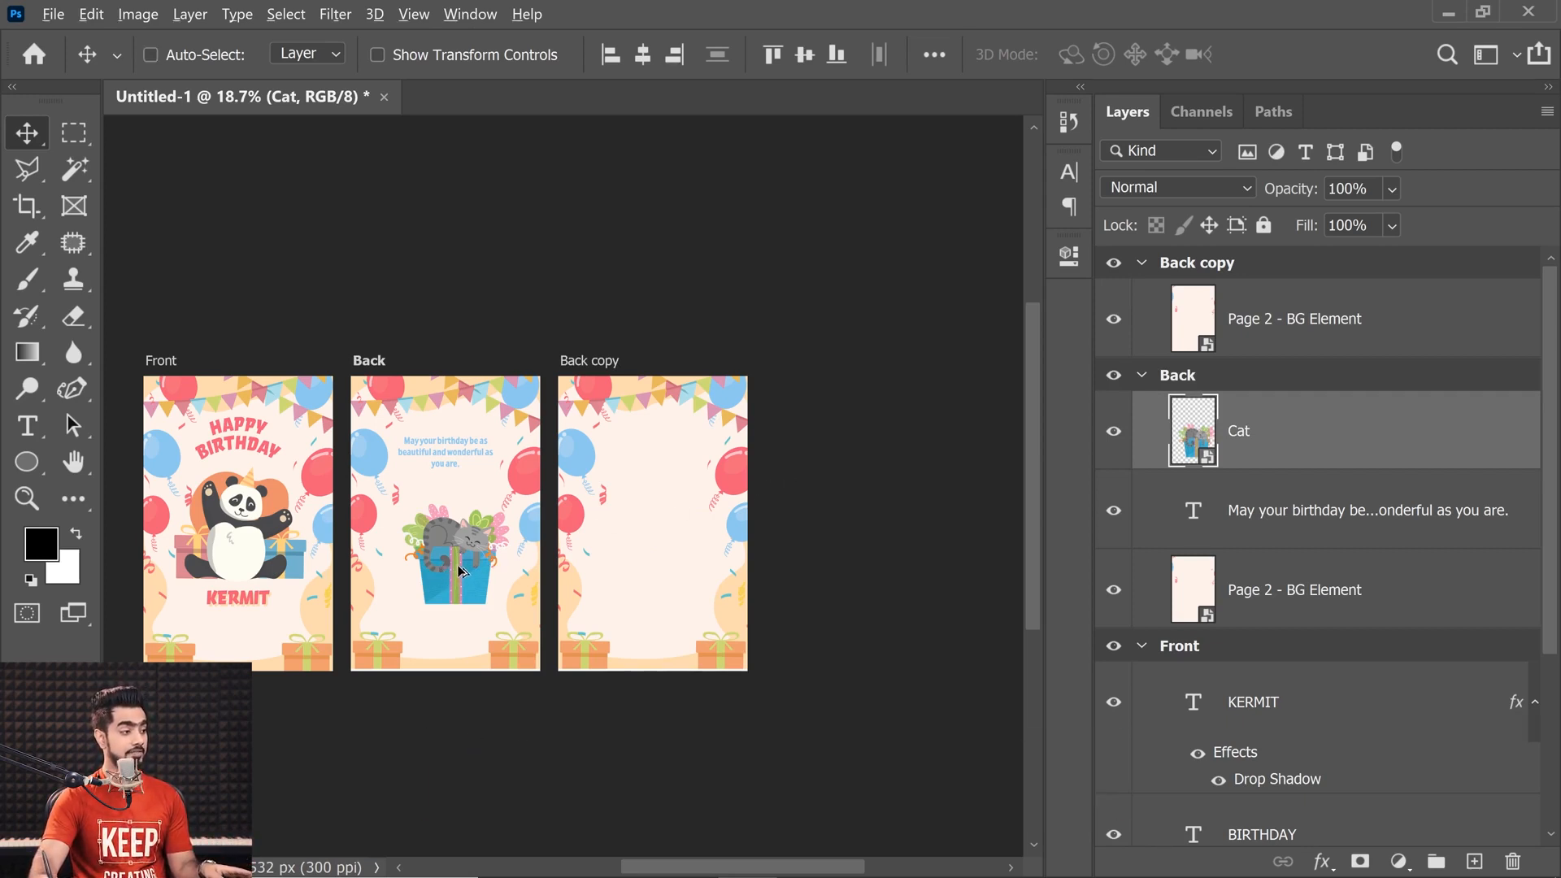
- Duplicate the Cat layer in the Back group and place the copy above Page 2 - BG Element in the Back copy group
{"action": "left_click_drag", "start_coordinate": [468, 571], "coordinate": [665, 579]}
{"action": "left_click_drag", "start_coordinate": [1378, 325], "coordinate": [1512, 861]}
{"action": "left_click", "coordinate": [1301, 443]}
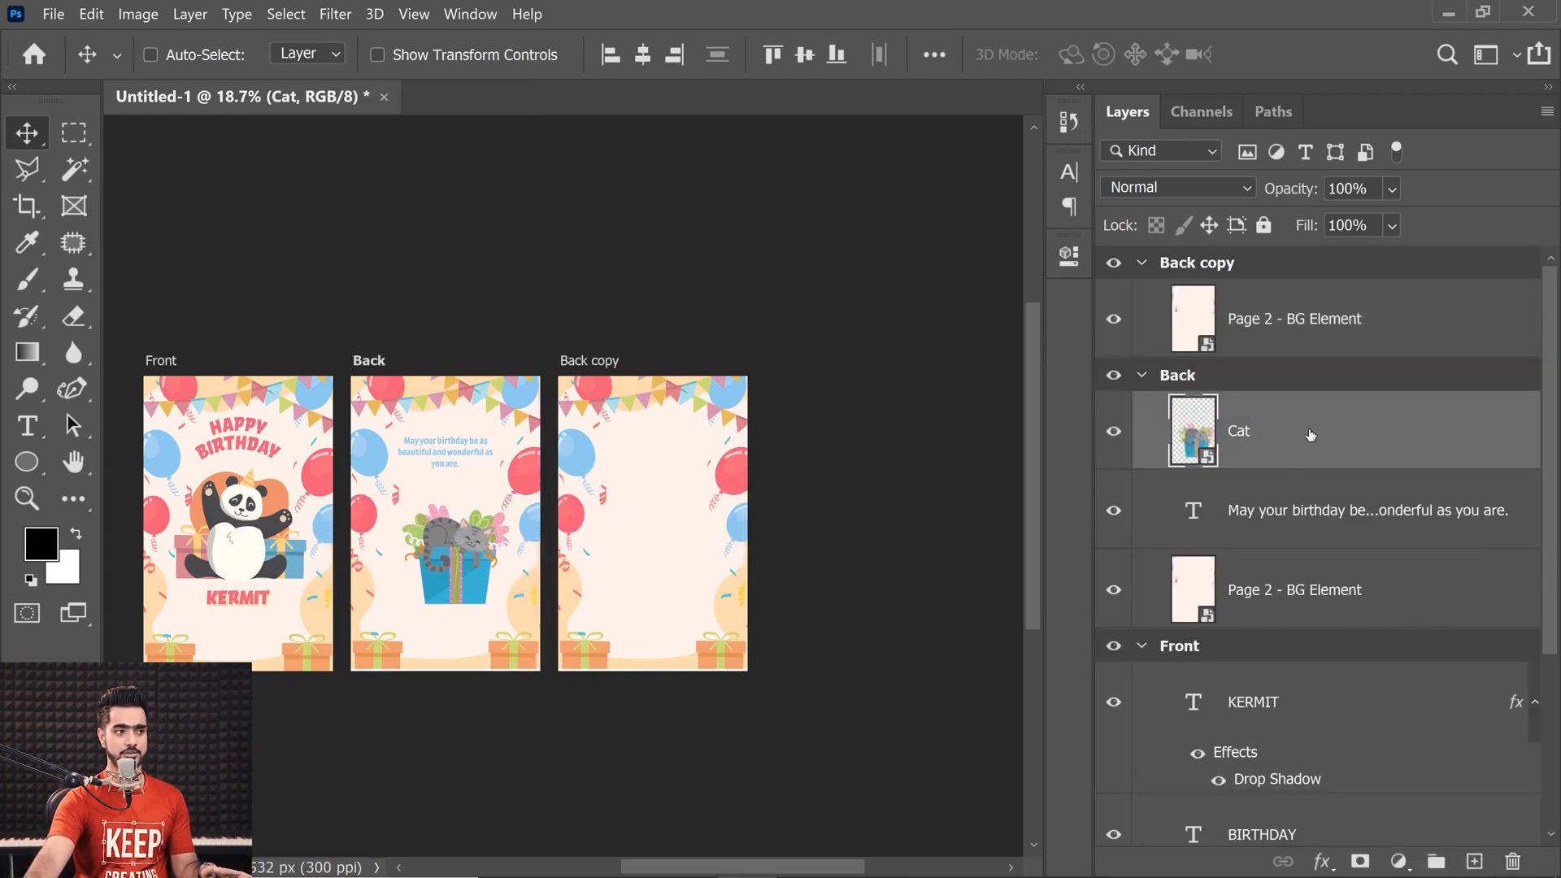
{"action": "key", "text": "ctrl+j"}
{"action": "left_click_drag", "start_coordinate": [1310, 450], "coordinate": [1320, 301]}
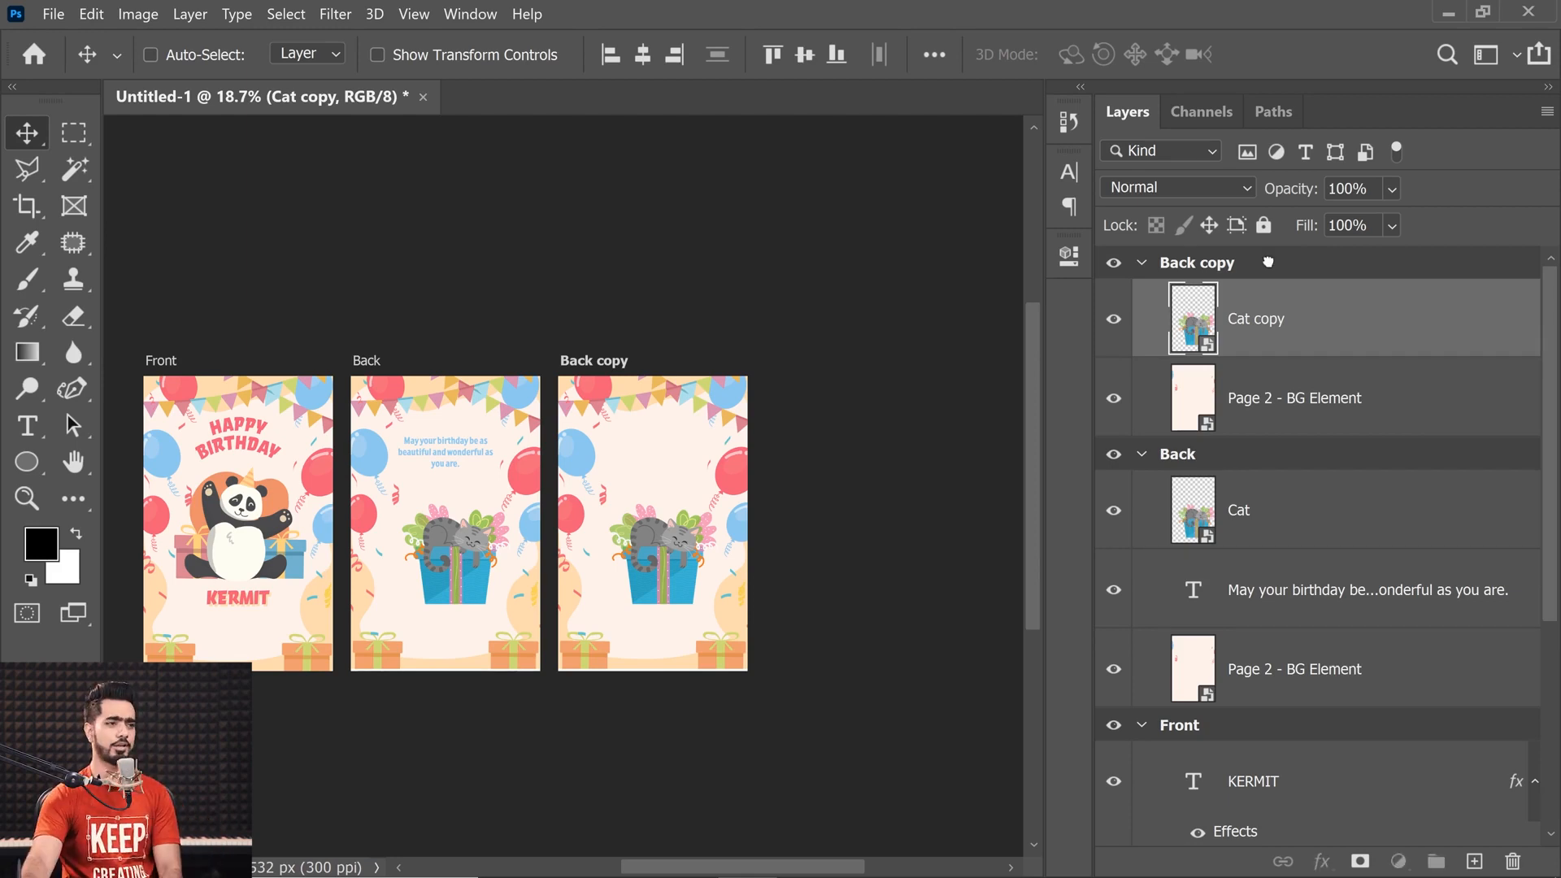
- Delete the Back copy artboard together with its contents
{"action": "left_click_drag", "start_coordinate": [1268, 262], "coordinate": [1511, 861]}
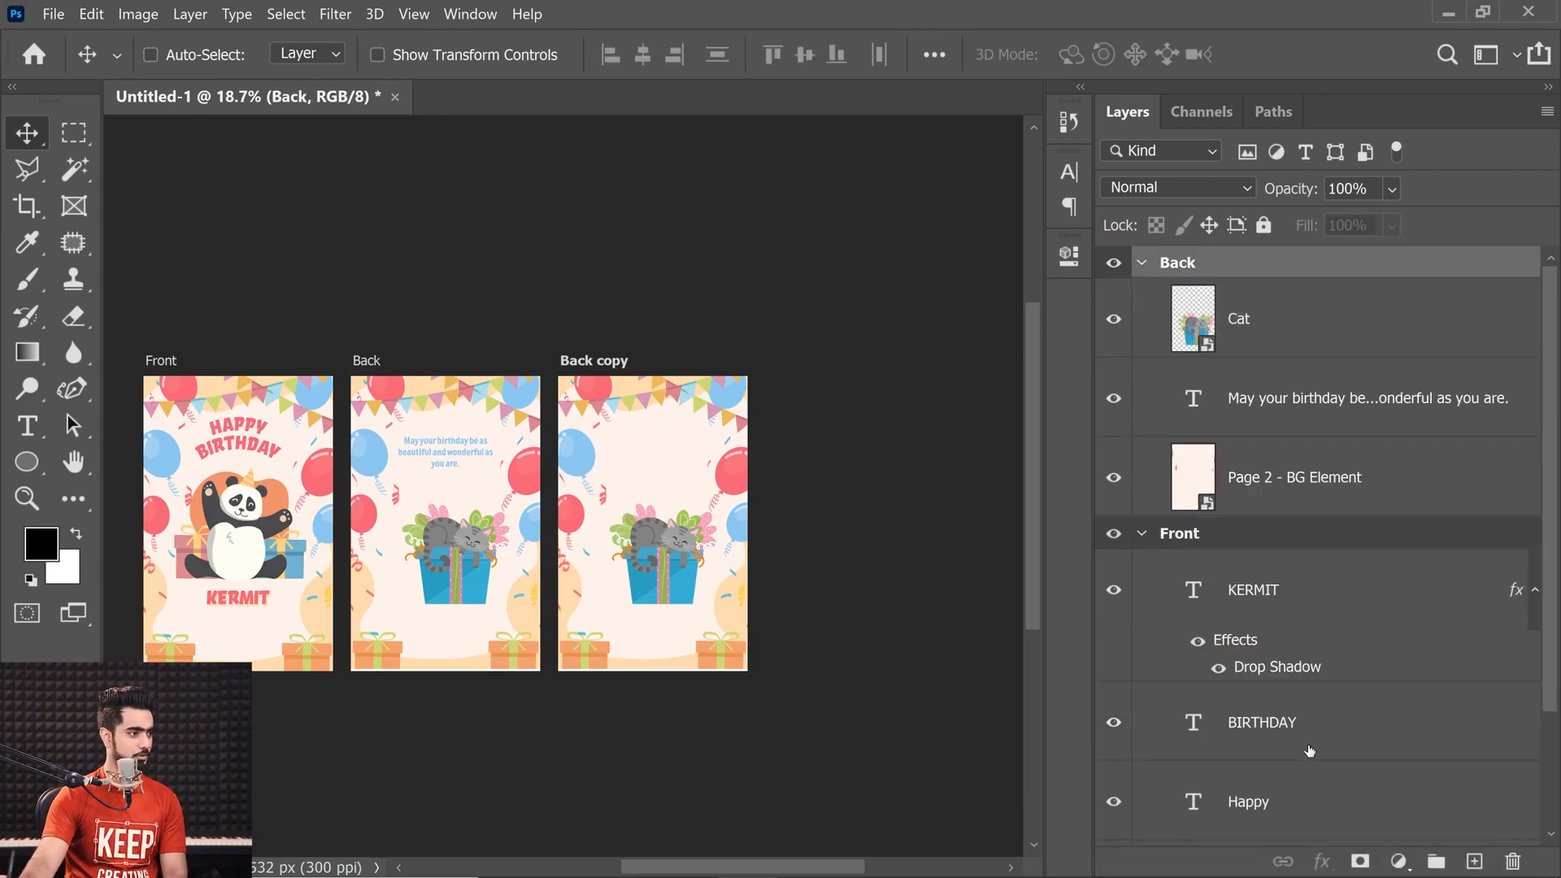
{"action": "key", "text": "ctrl+0"}
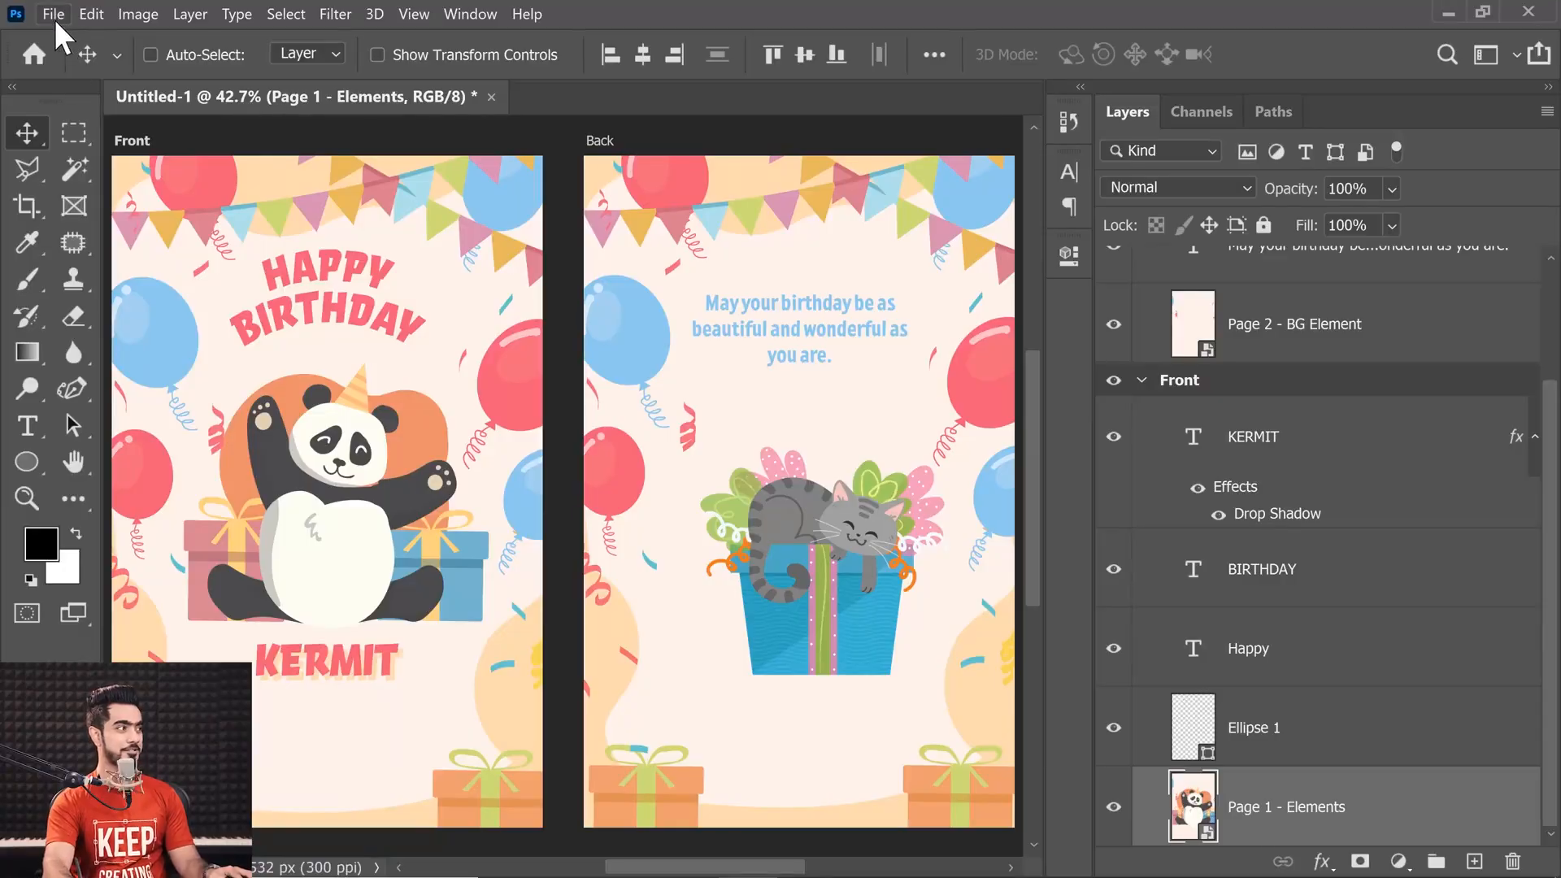
- Start an Artboards to Files export with PSD as the file type
{"action": "left_click", "coordinate": [55, 16]}
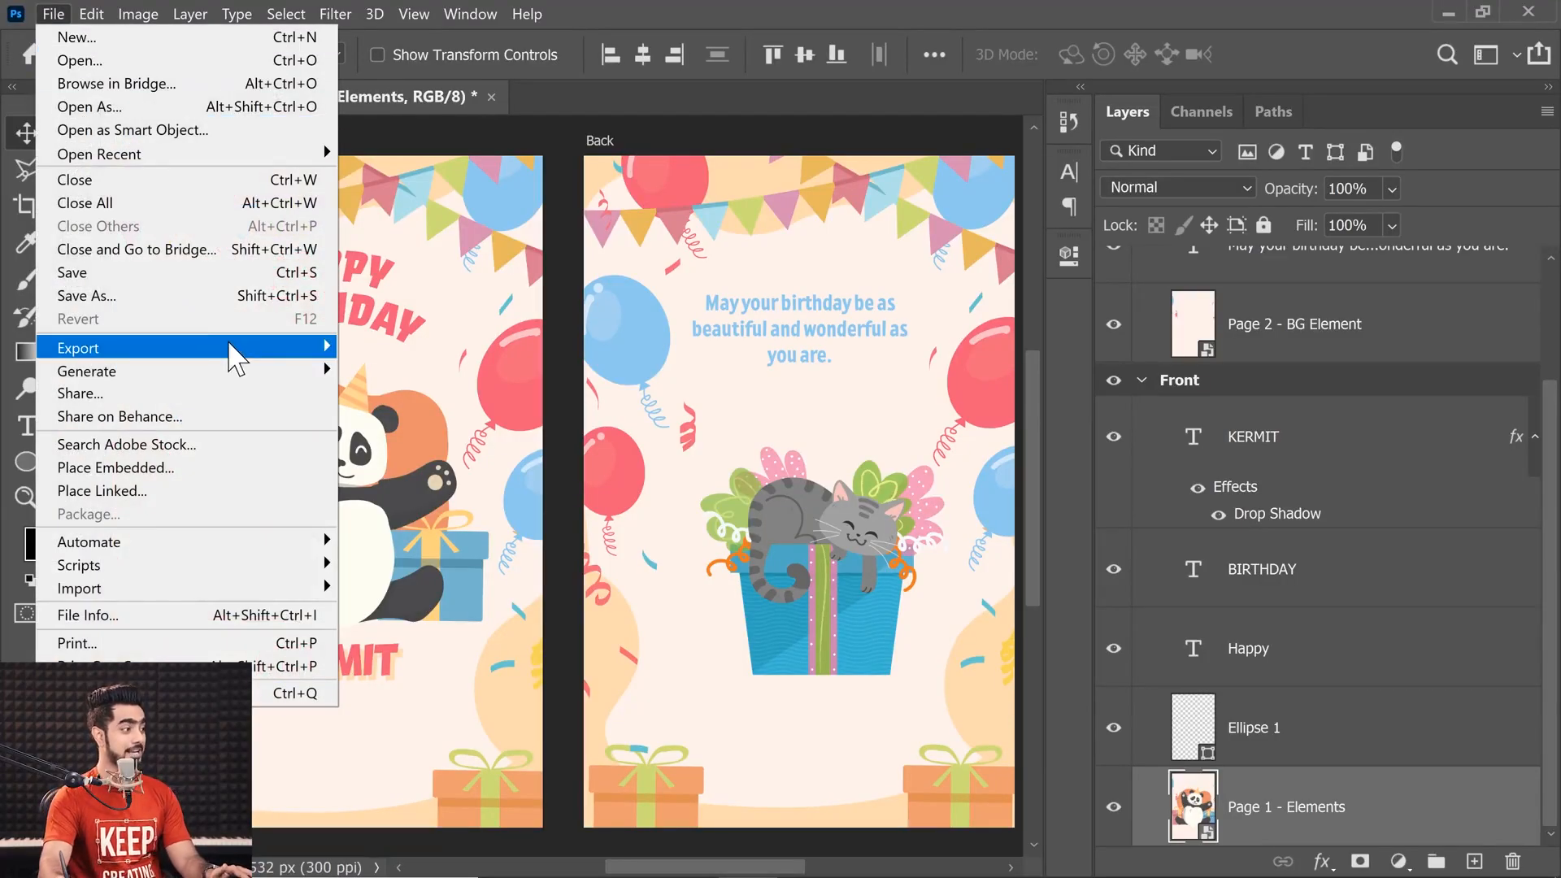
{"action": "mouse_move", "coordinate": [250, 348]}
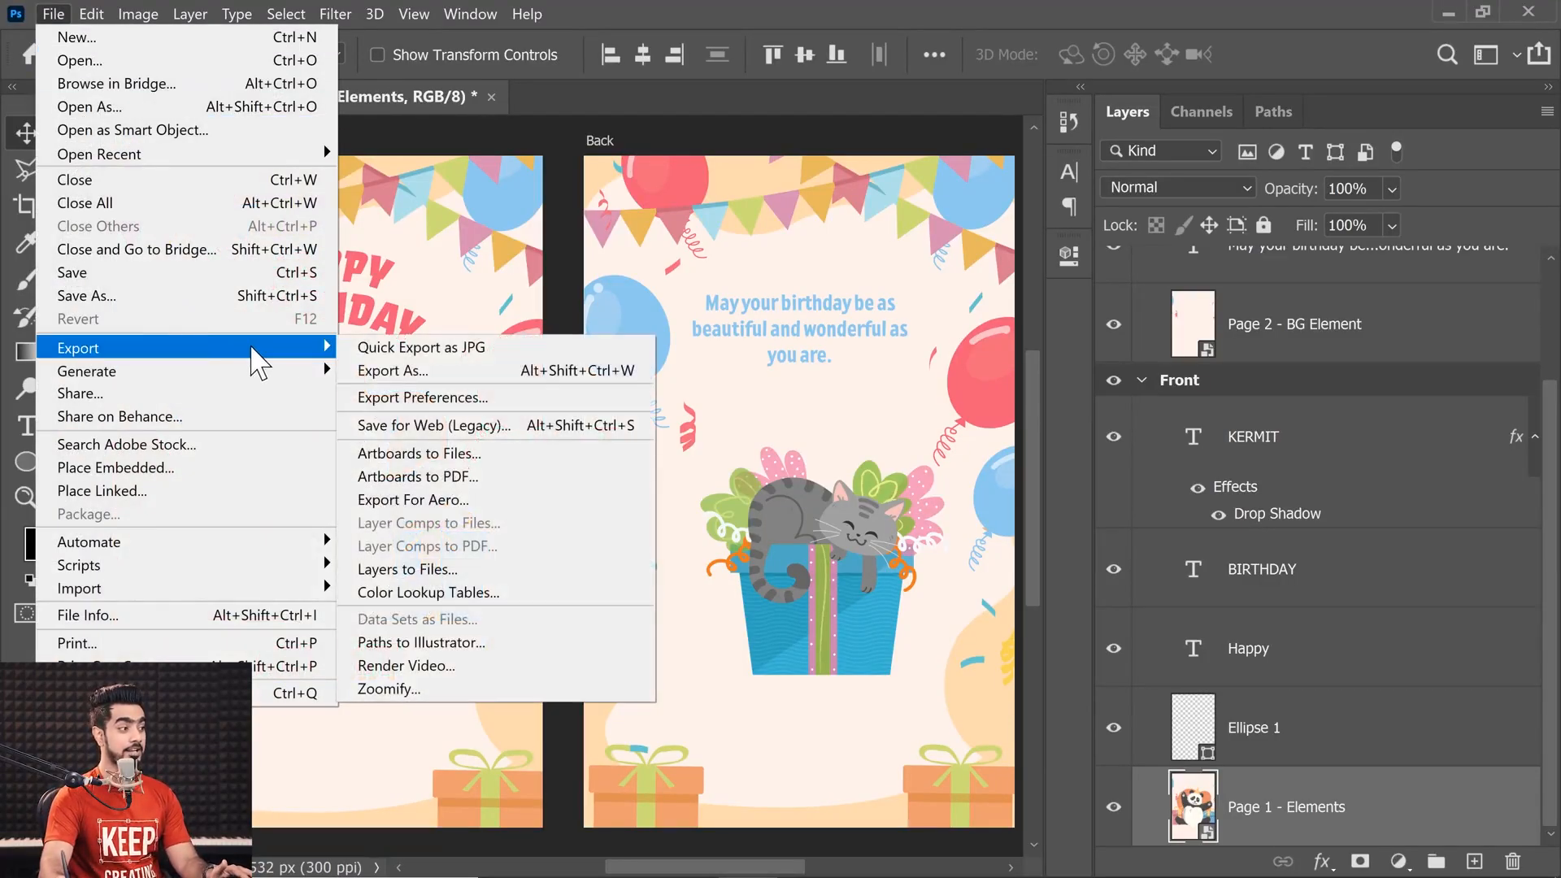
{"action": "left_click", "coordinate": [433, 455]}
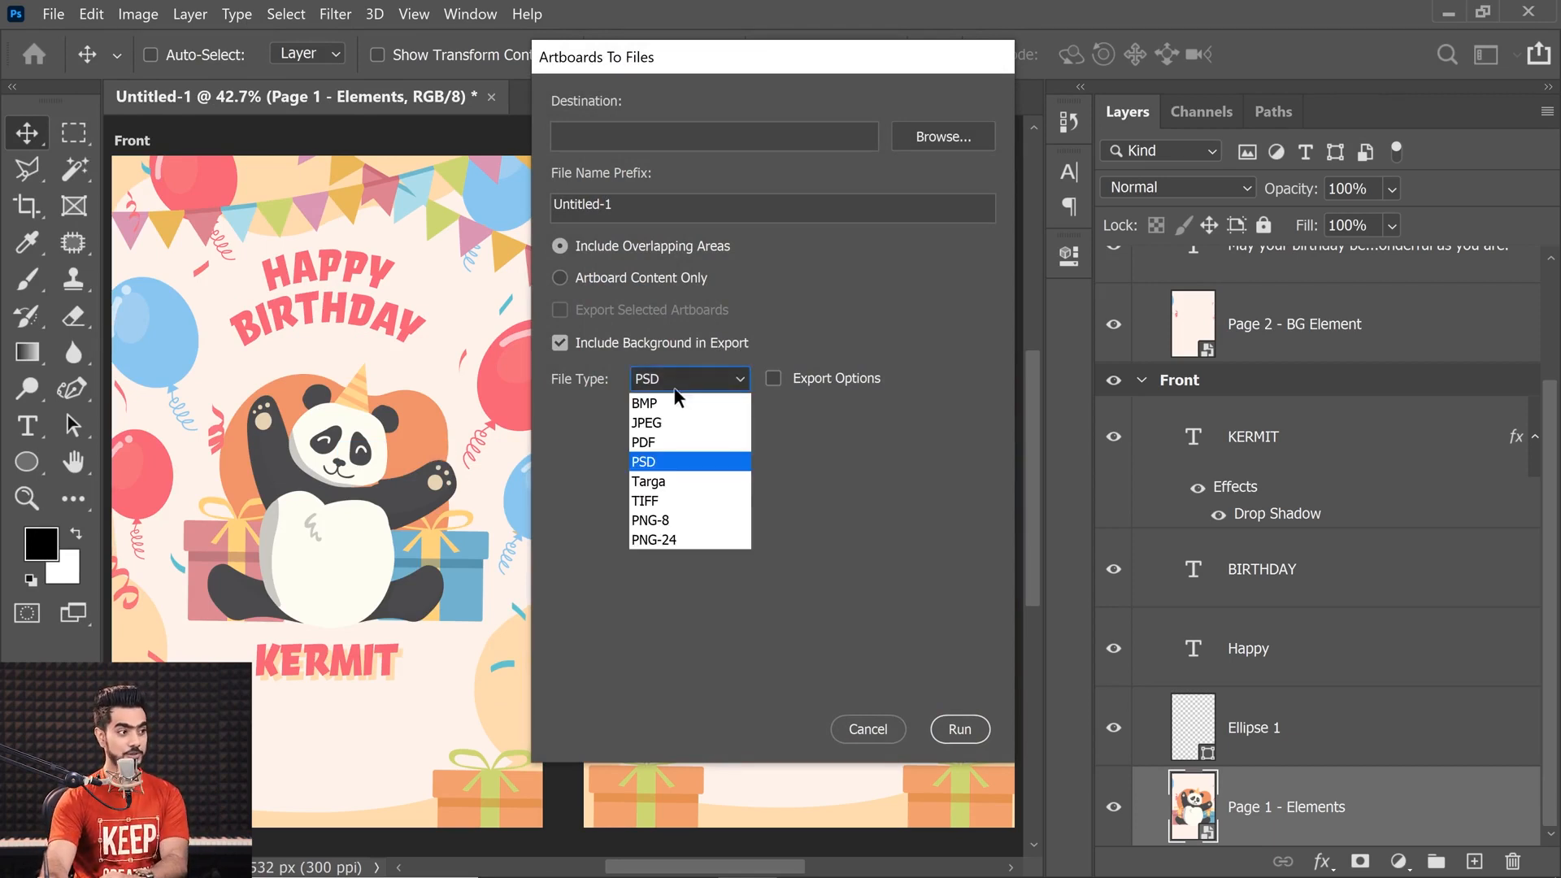
{"action": "left_click", "coordinate": [650, 379]}
{"action": "left_click", "coordinate": [675, 464]}
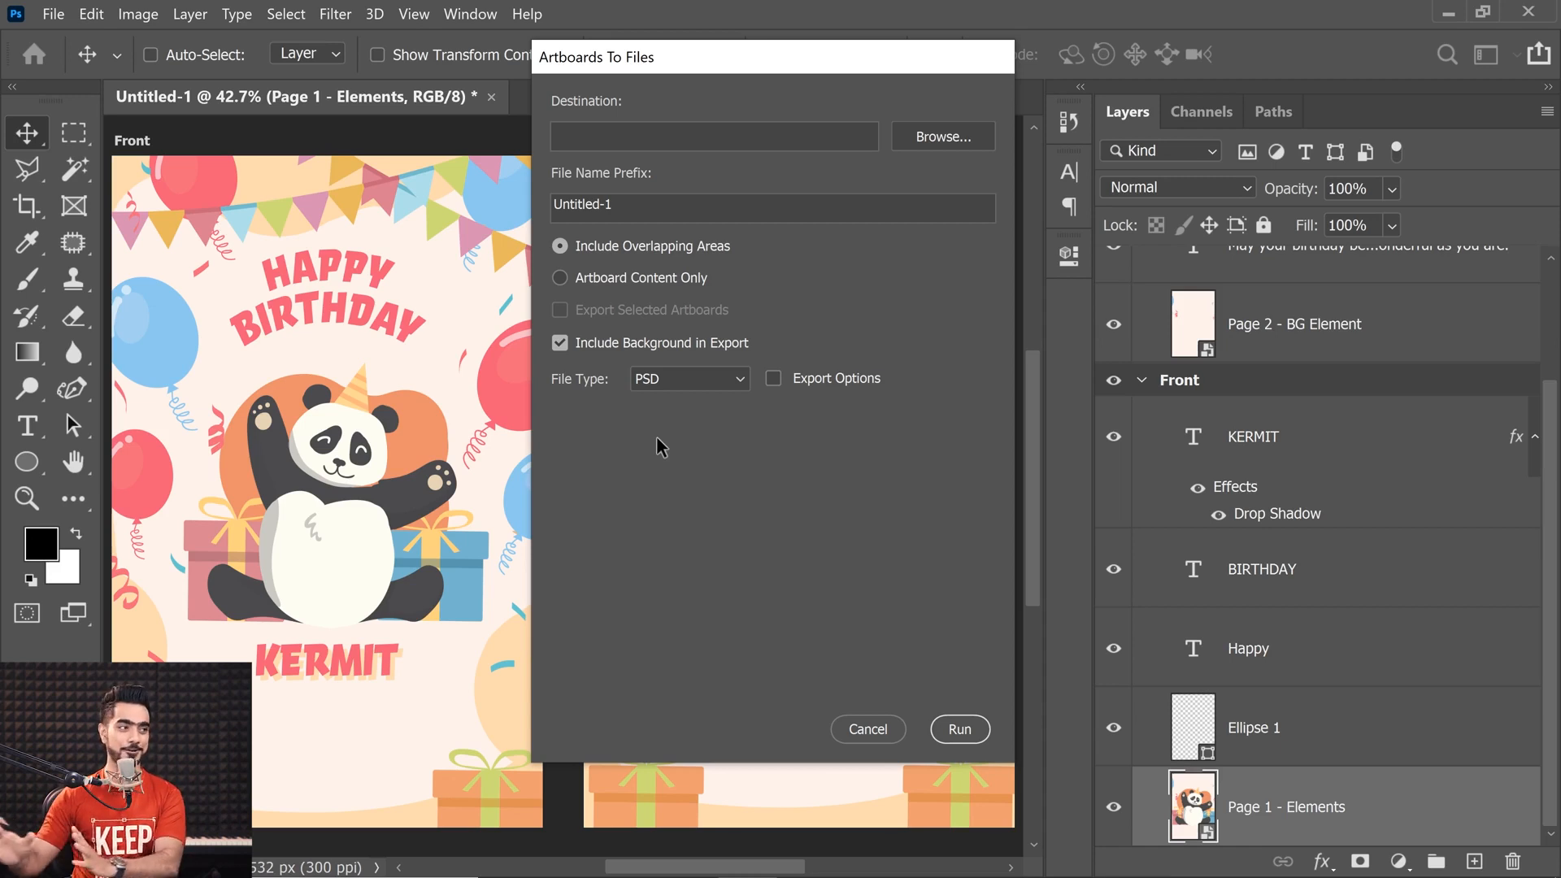
- Try JPEG as the export file type, return to PSD, and briefly show the PSD export options
{"action": "left_click", "coordinate": [688, 383]}
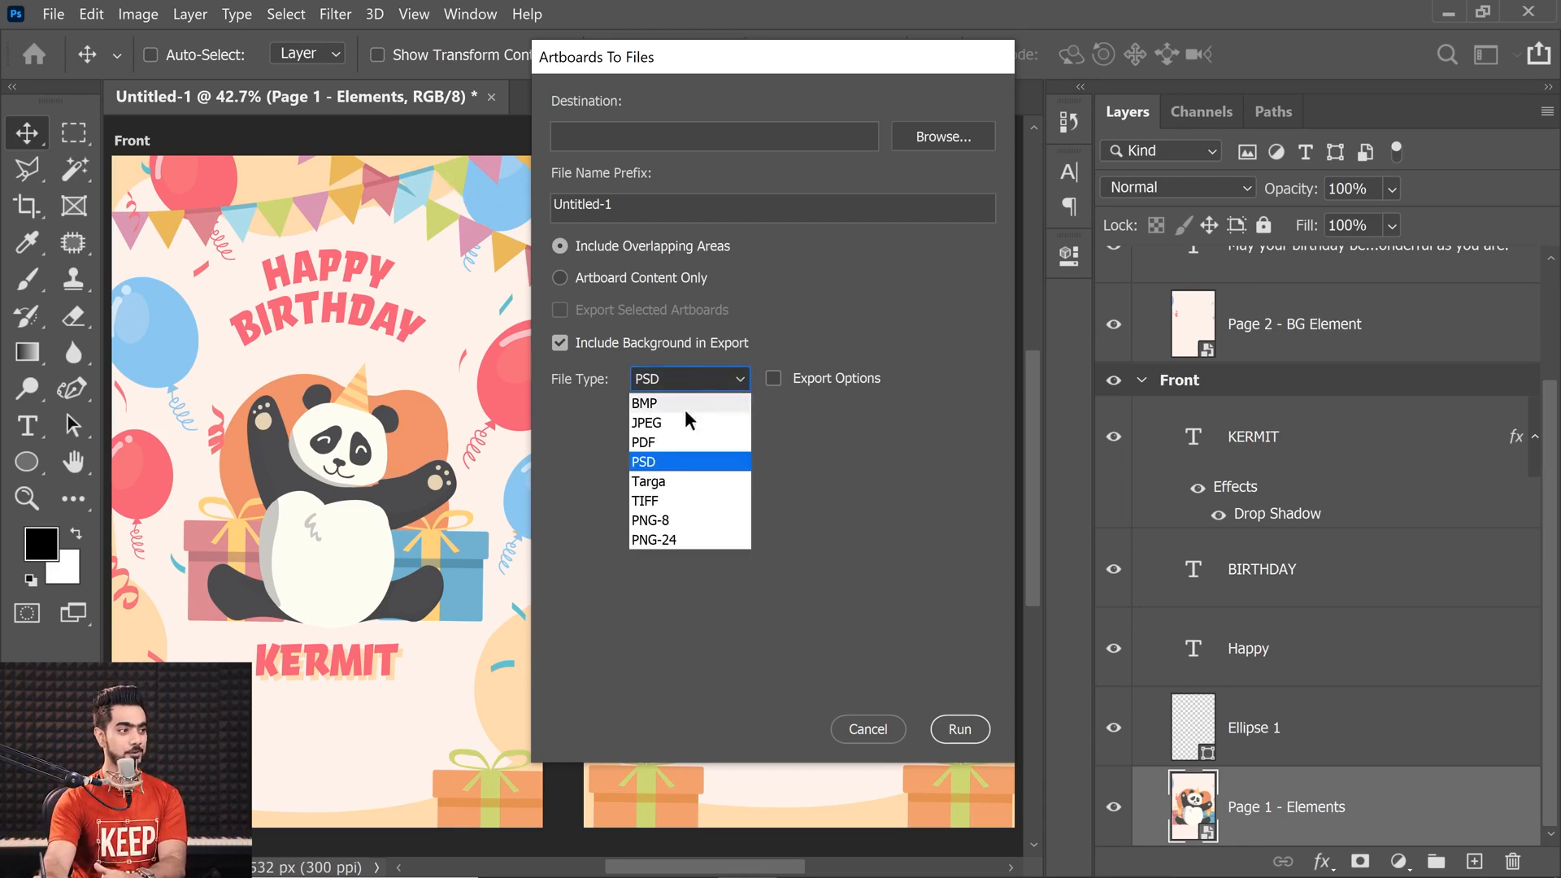
{"action": "left_click", "coordinate": [670, 424]}
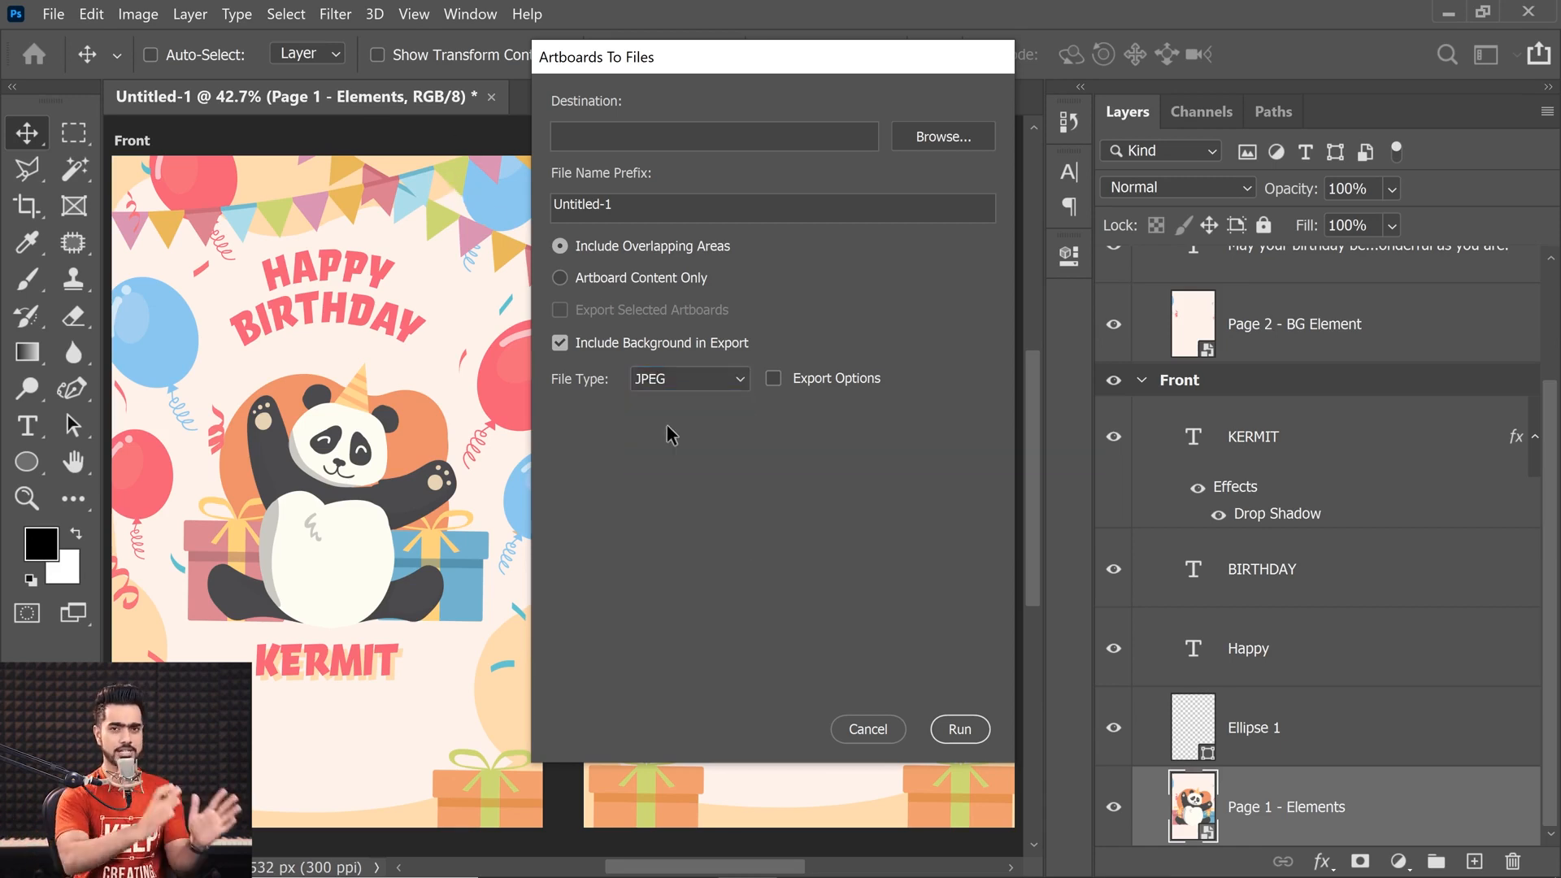
{"action": "left_click", "coordinate": [686, 384]}
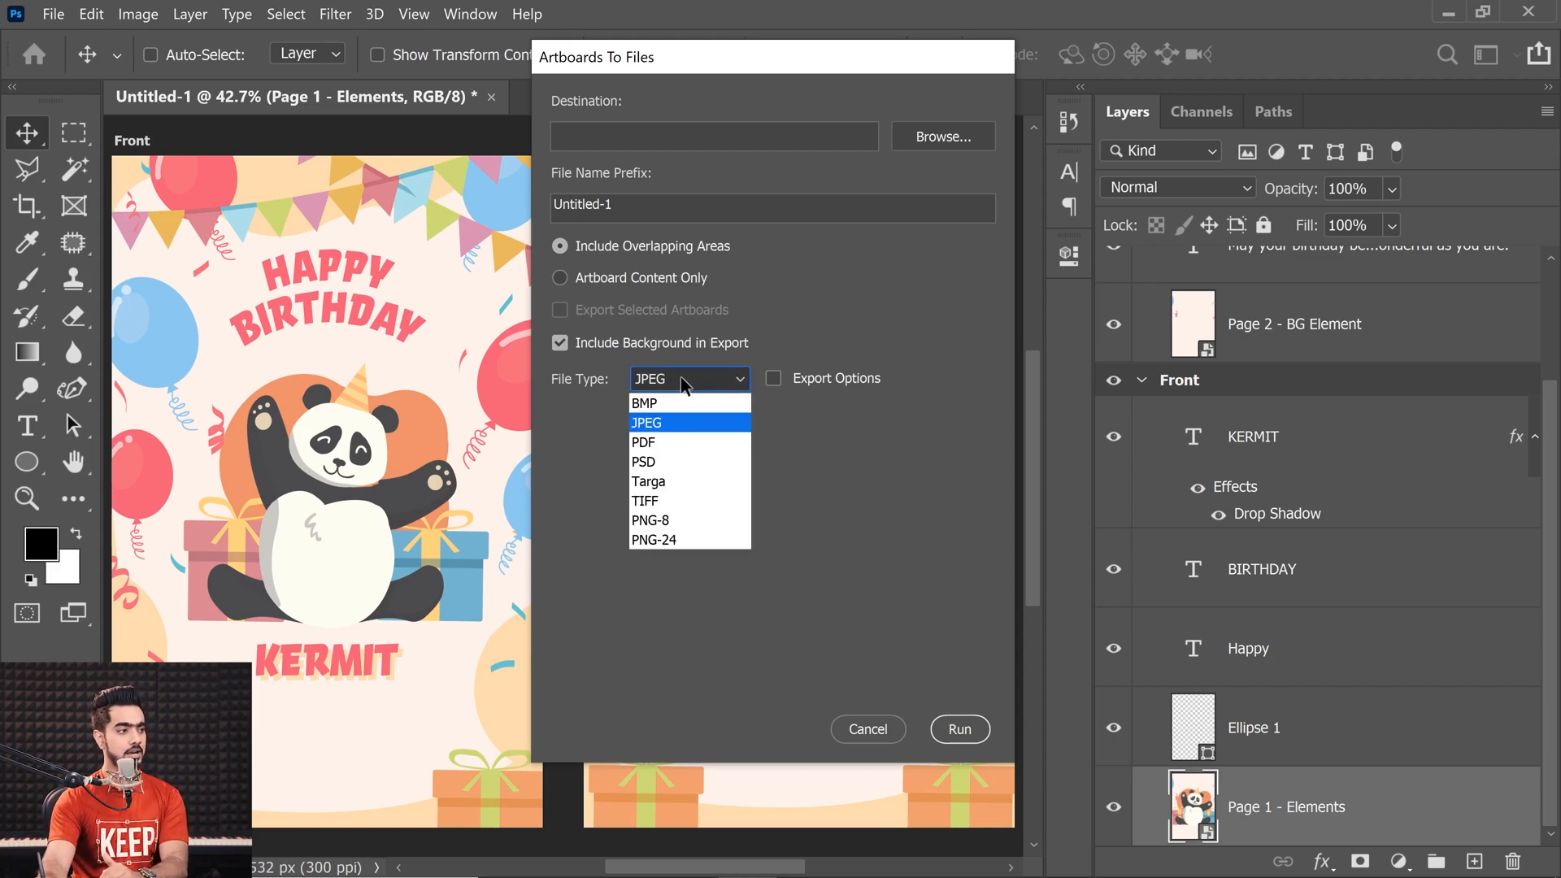
{"action": "left_click", "coordinate": [656, 460]}
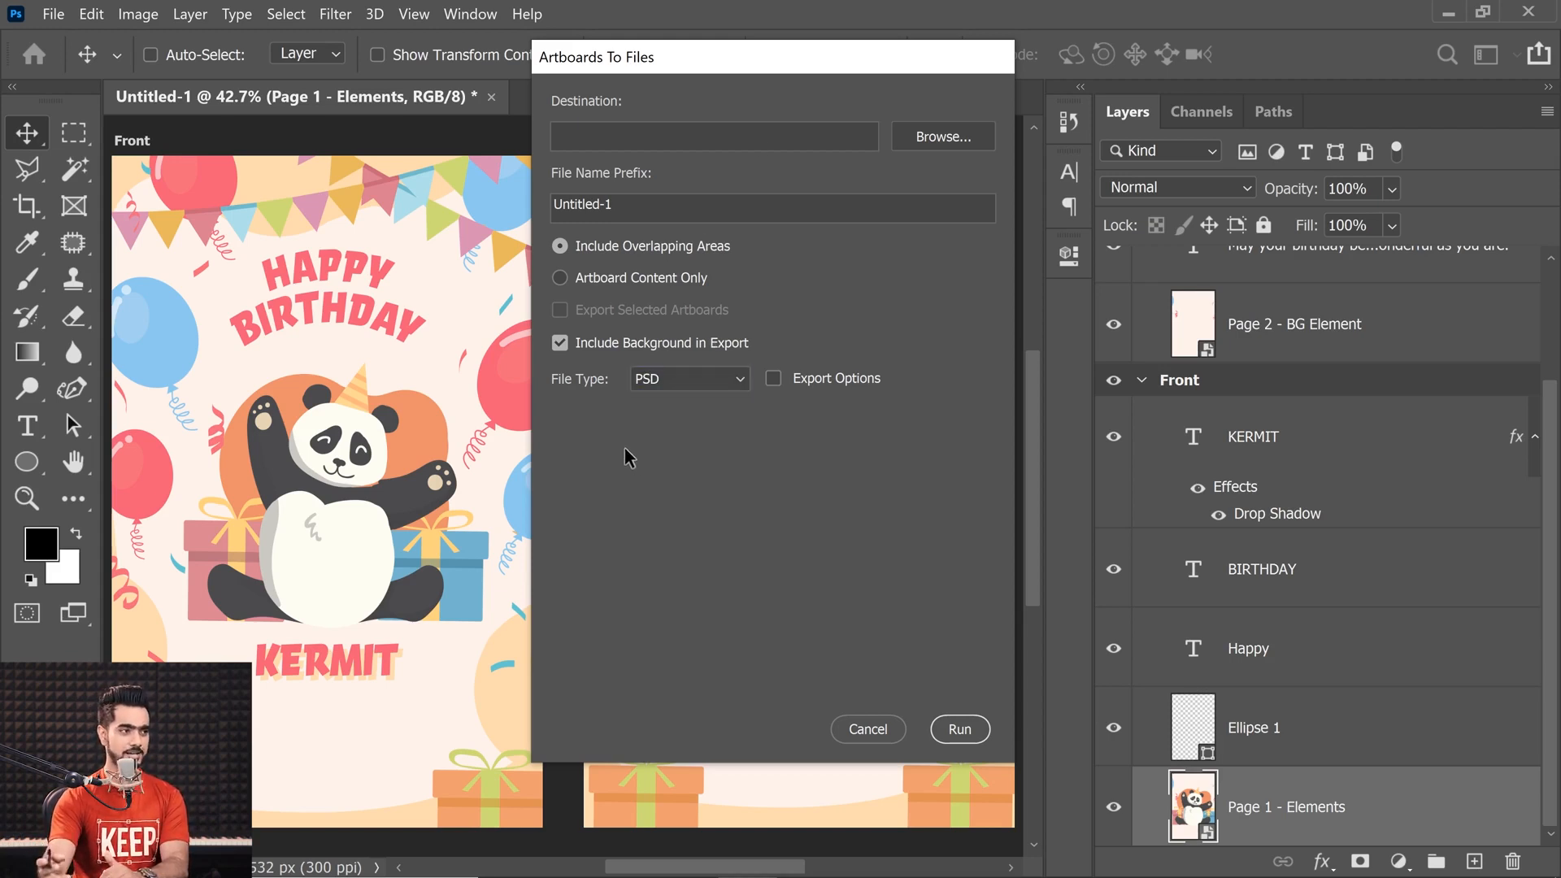
{"action": "left_click", "coordinate": [774, 379]}
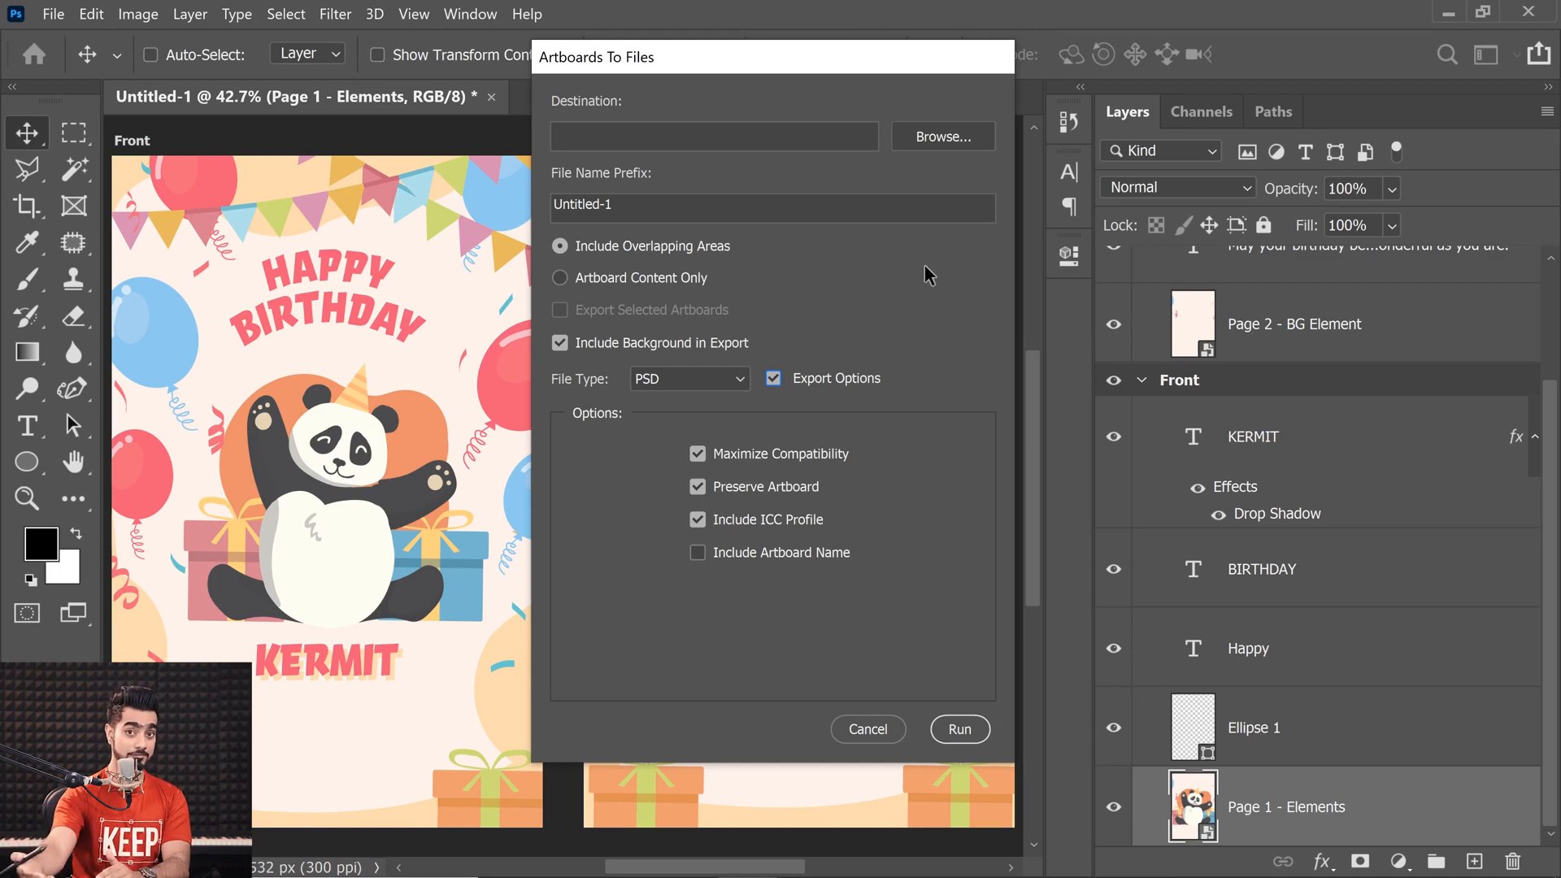
{"action": "left_click", "coordinate": [773, 379]}
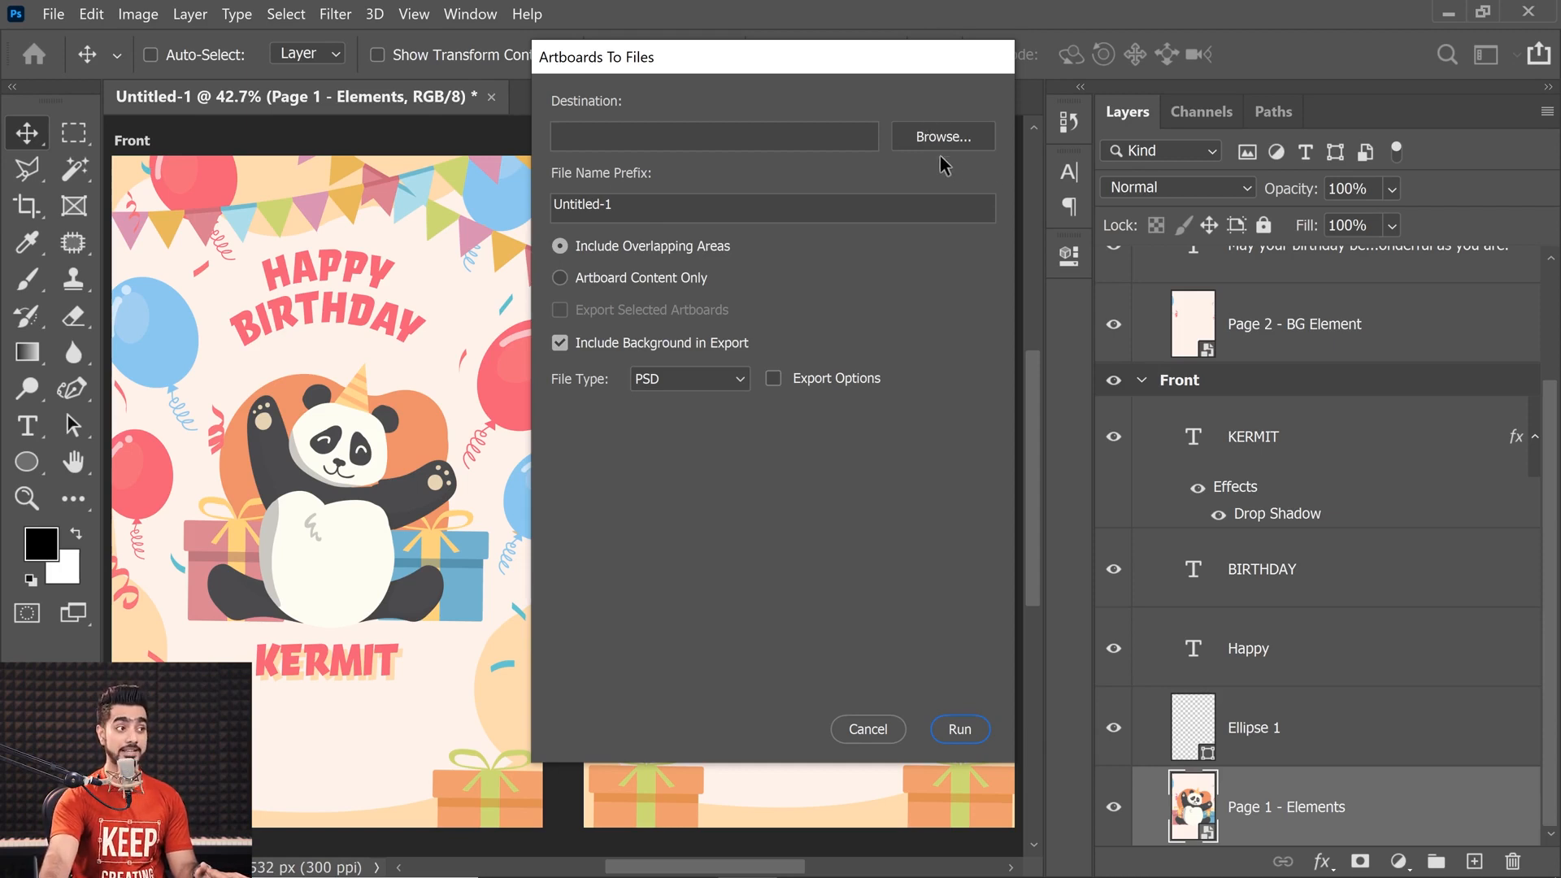
- Export the artboards as files to the New Tools folder with the file name prefix "Kermit Birthday"
{"action": "left_click", "coordinate": [947, 144]}
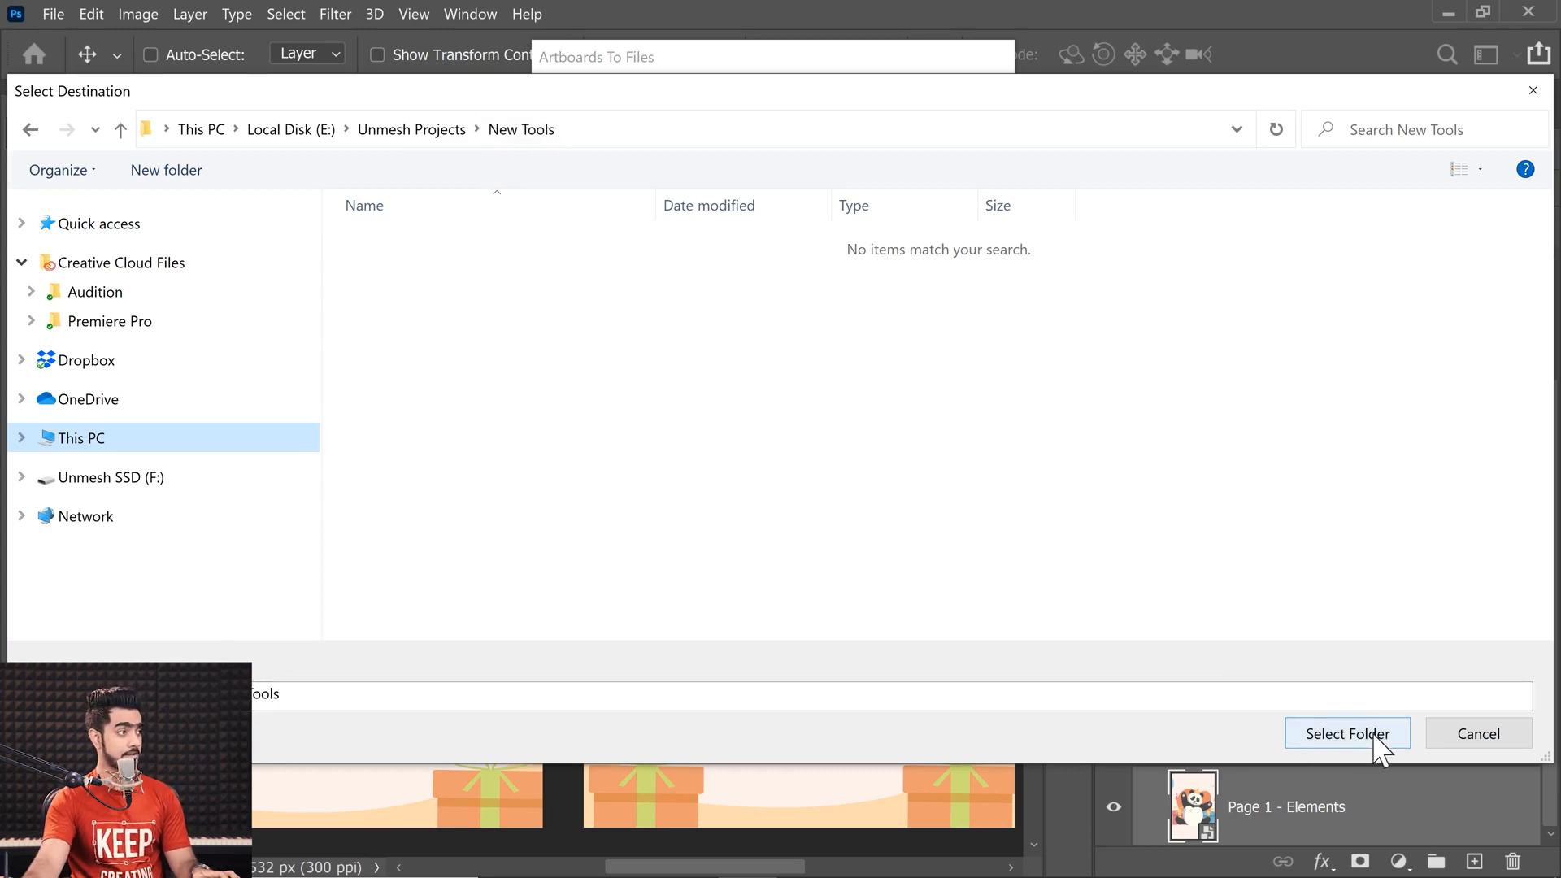
{"action": "left_click", "coordinate": [1337, 746]}
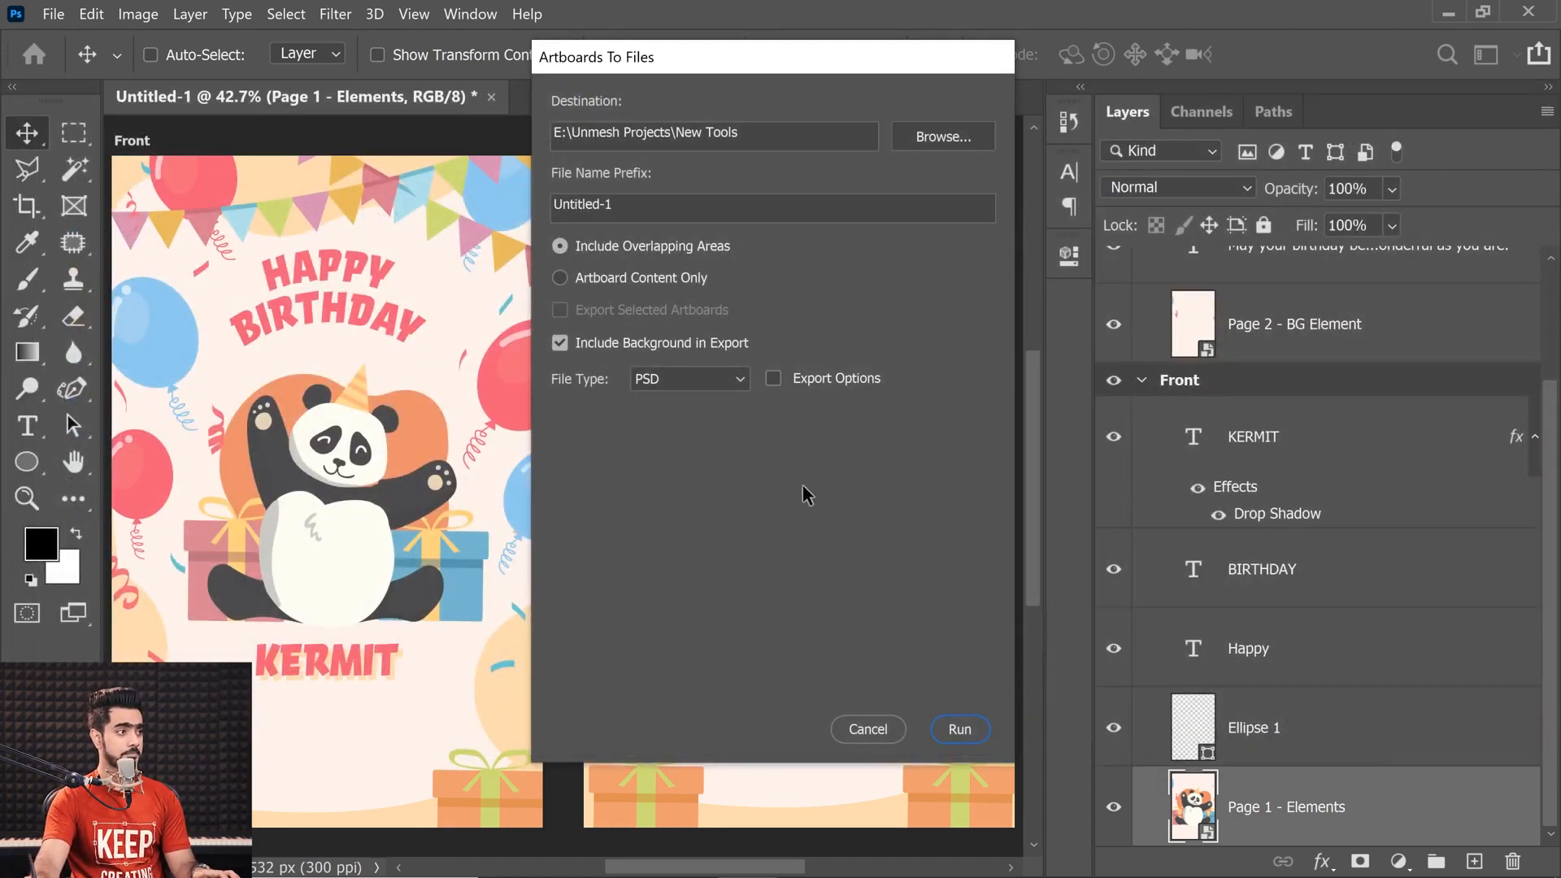
{"action": "left_click", "coordinate": [614, 205]}
{"action": "double_click", "coordinate": [613, 206]}
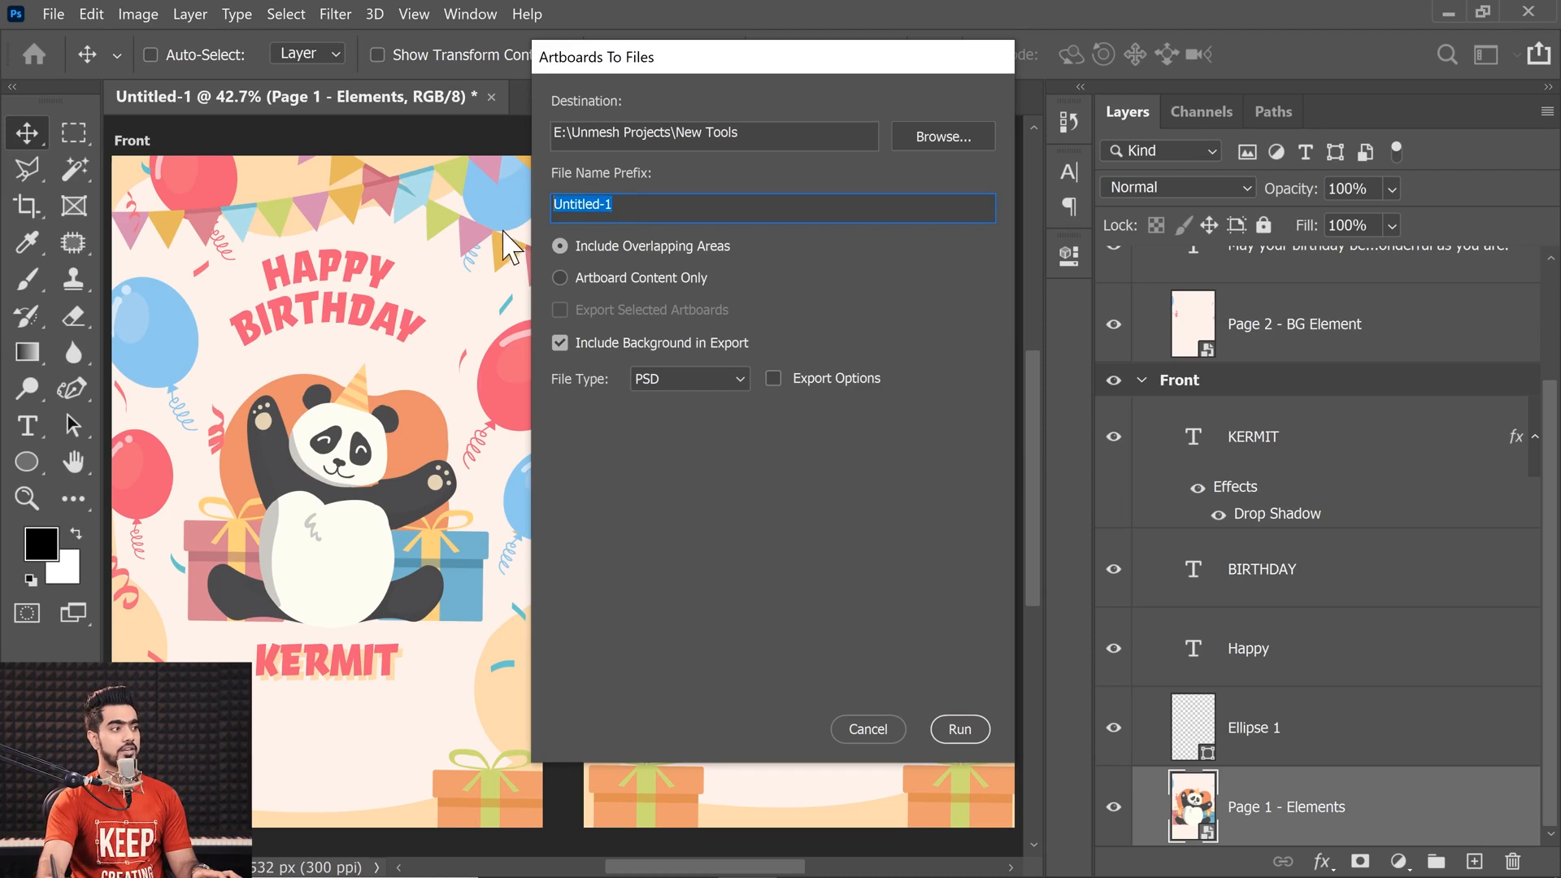
{"action": "type", "text": "Birthday"}
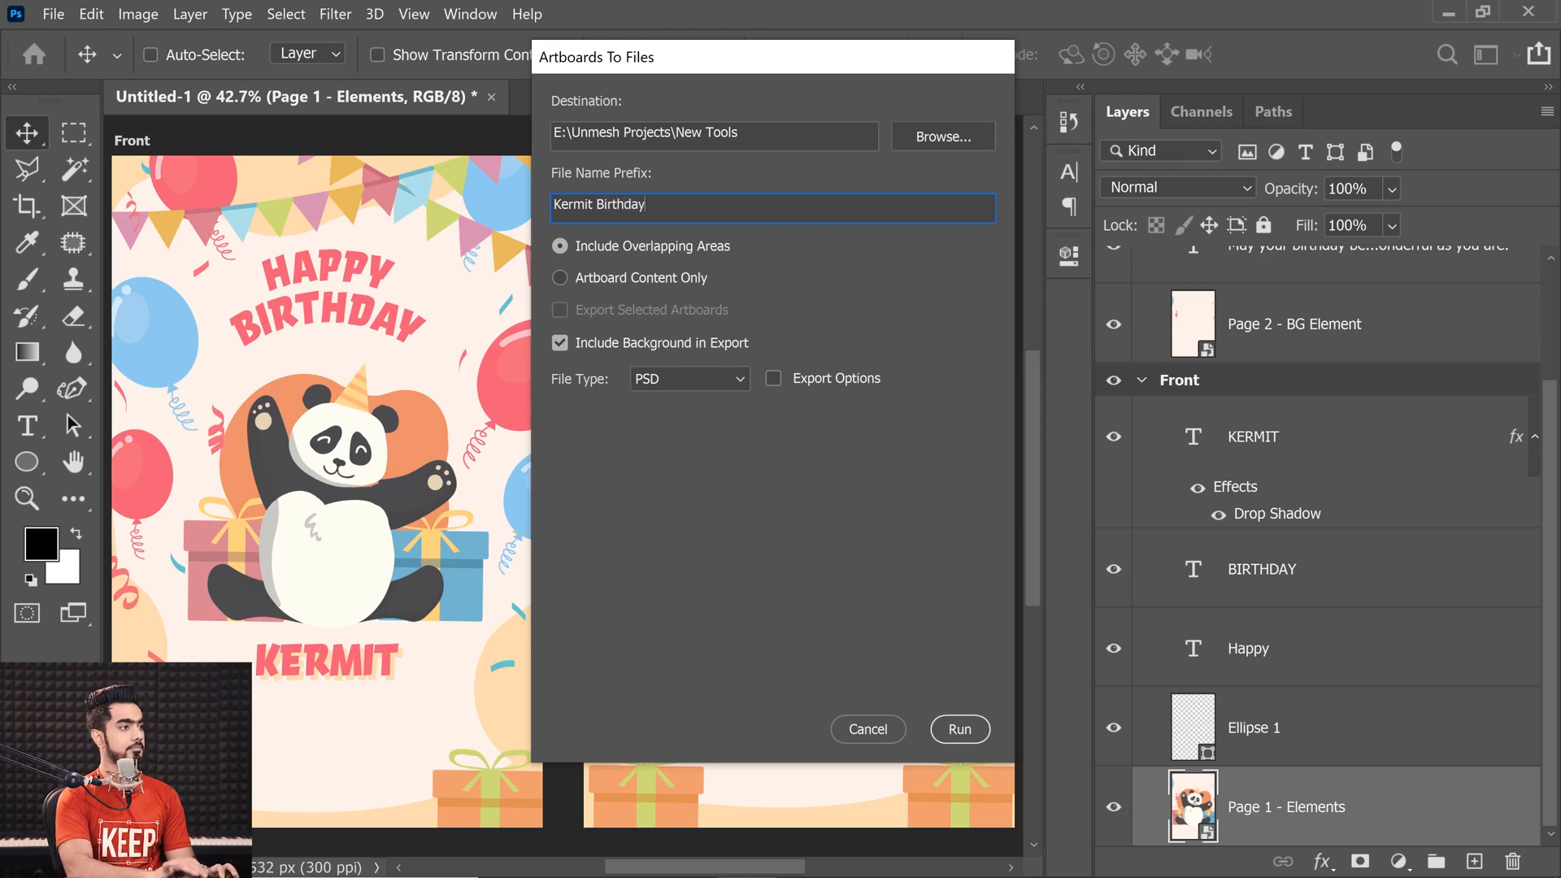
{"action": "left_click", "coordinate": [961, 729]}
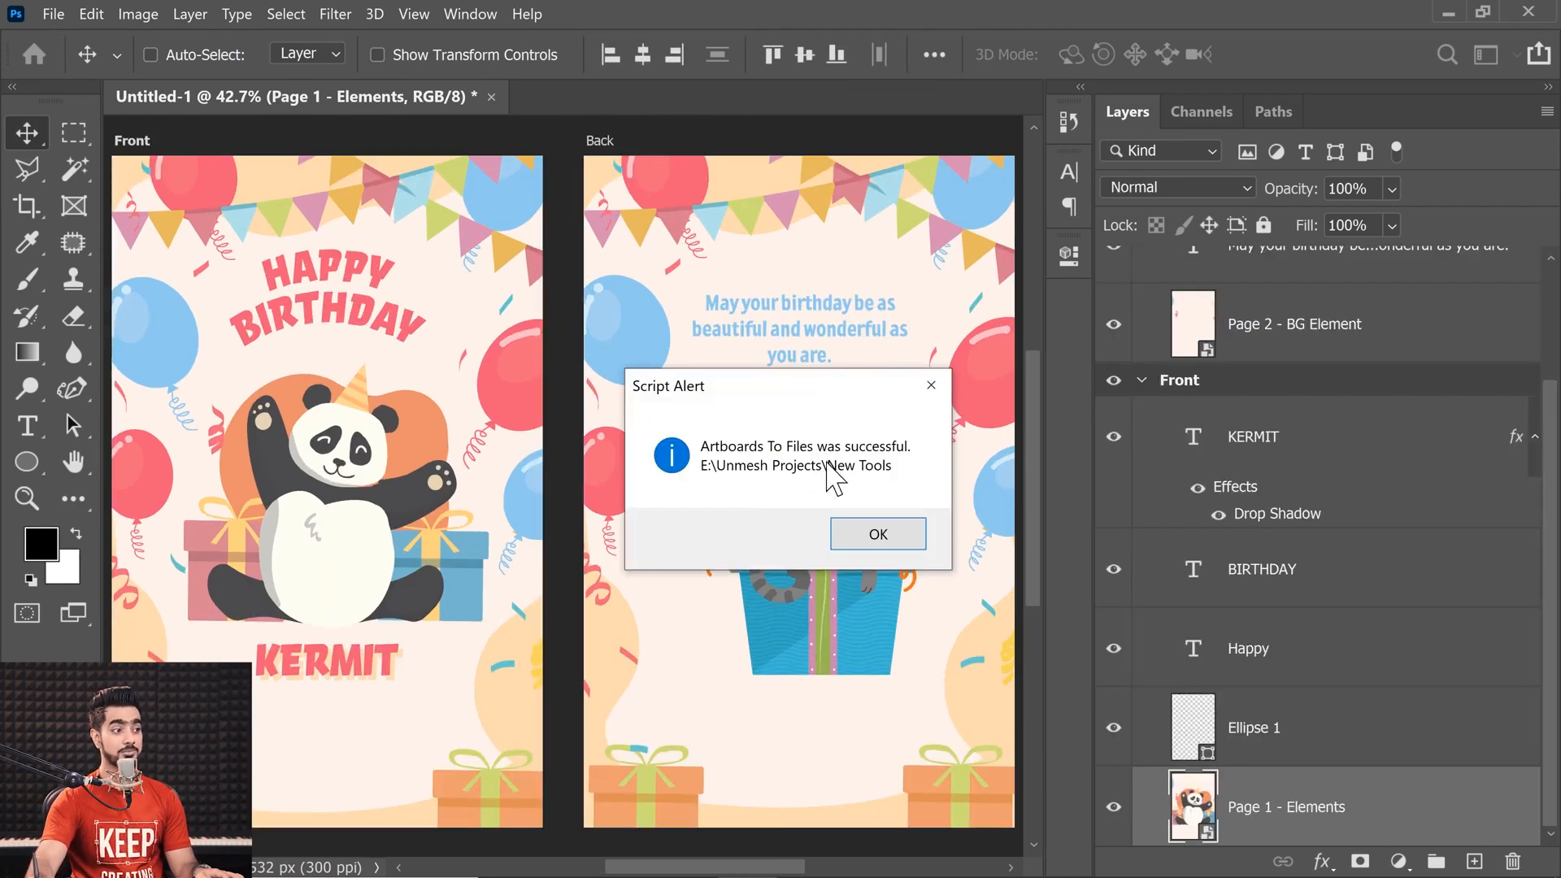
{"action": "left_click", "coordinate": [875, 535]}
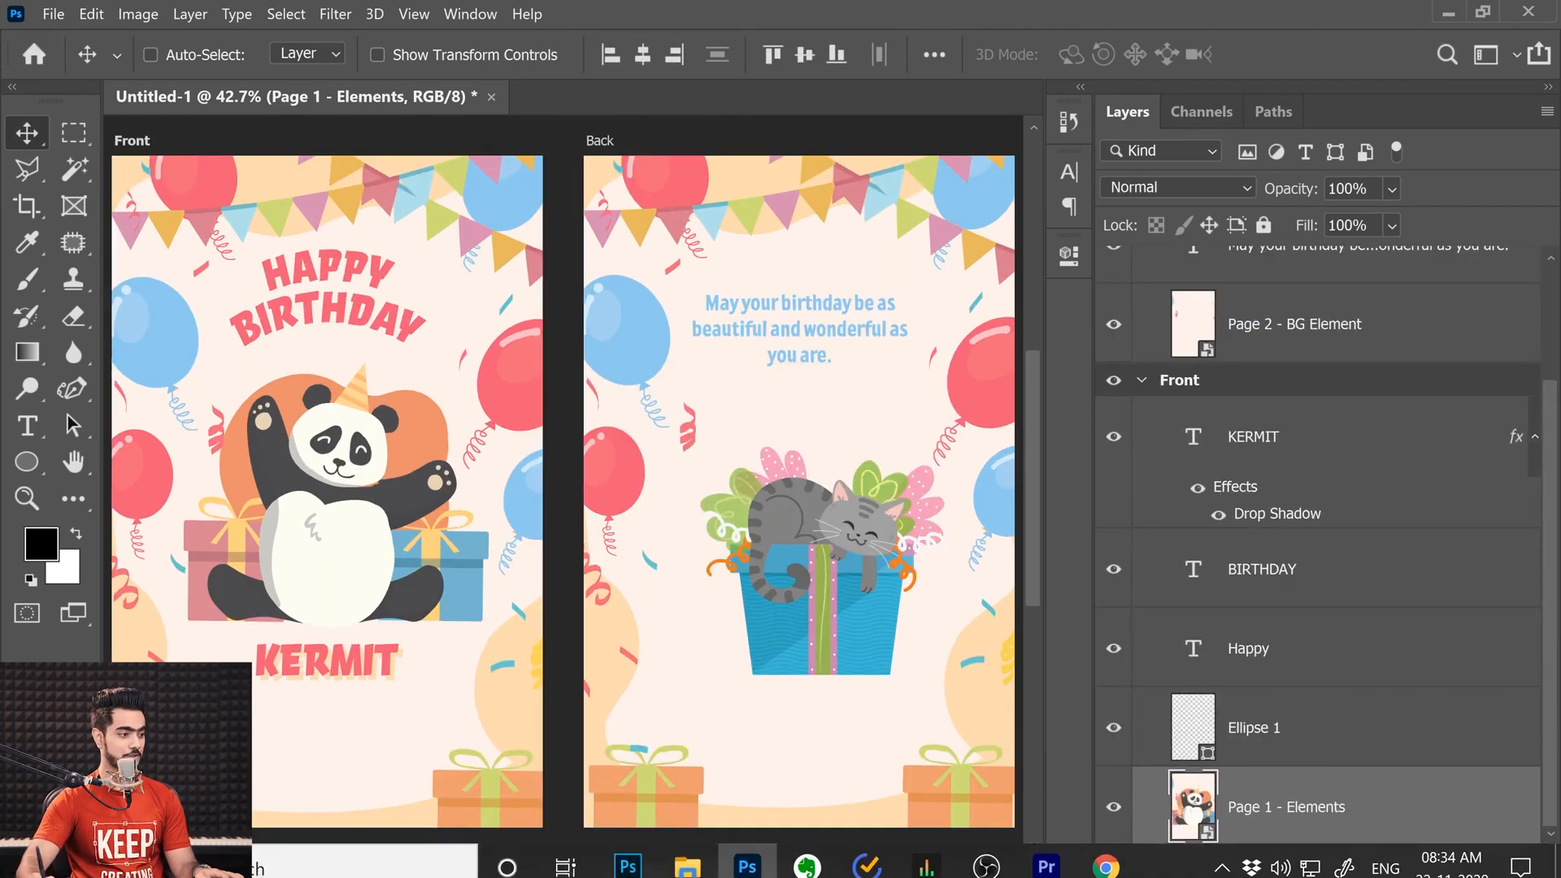
- Switch to File Explorer, open Kermit BirthdayFront.psd from the New Tools folder, and examine the layers inside its Front artboard
{"action": "left_click", "coordinate": [687, 858]}
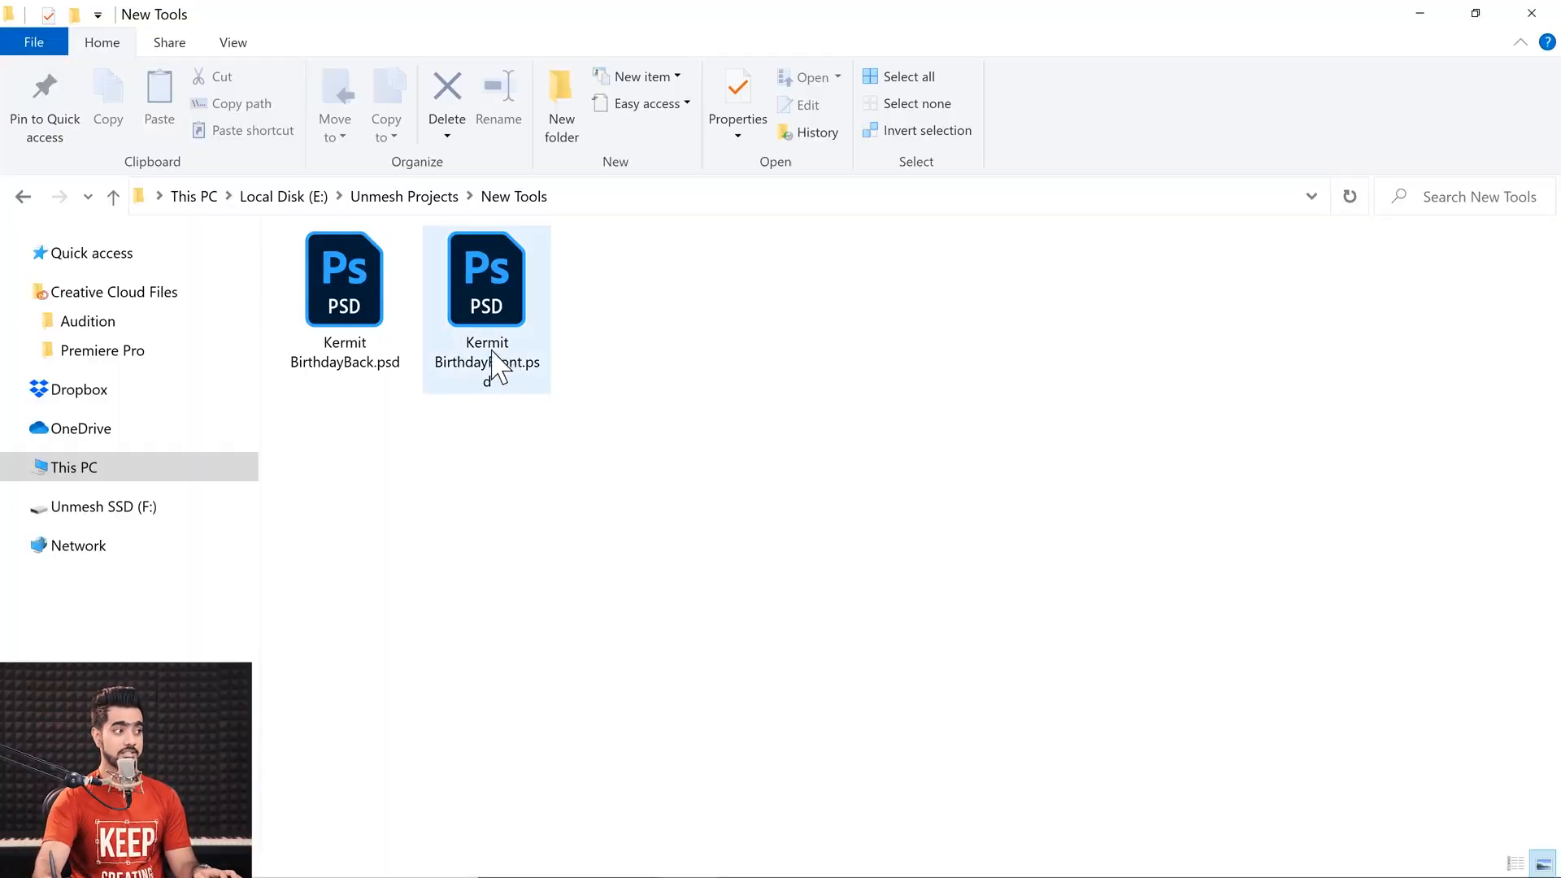
{"action": "double_click", "coordinate": [503, 286]}
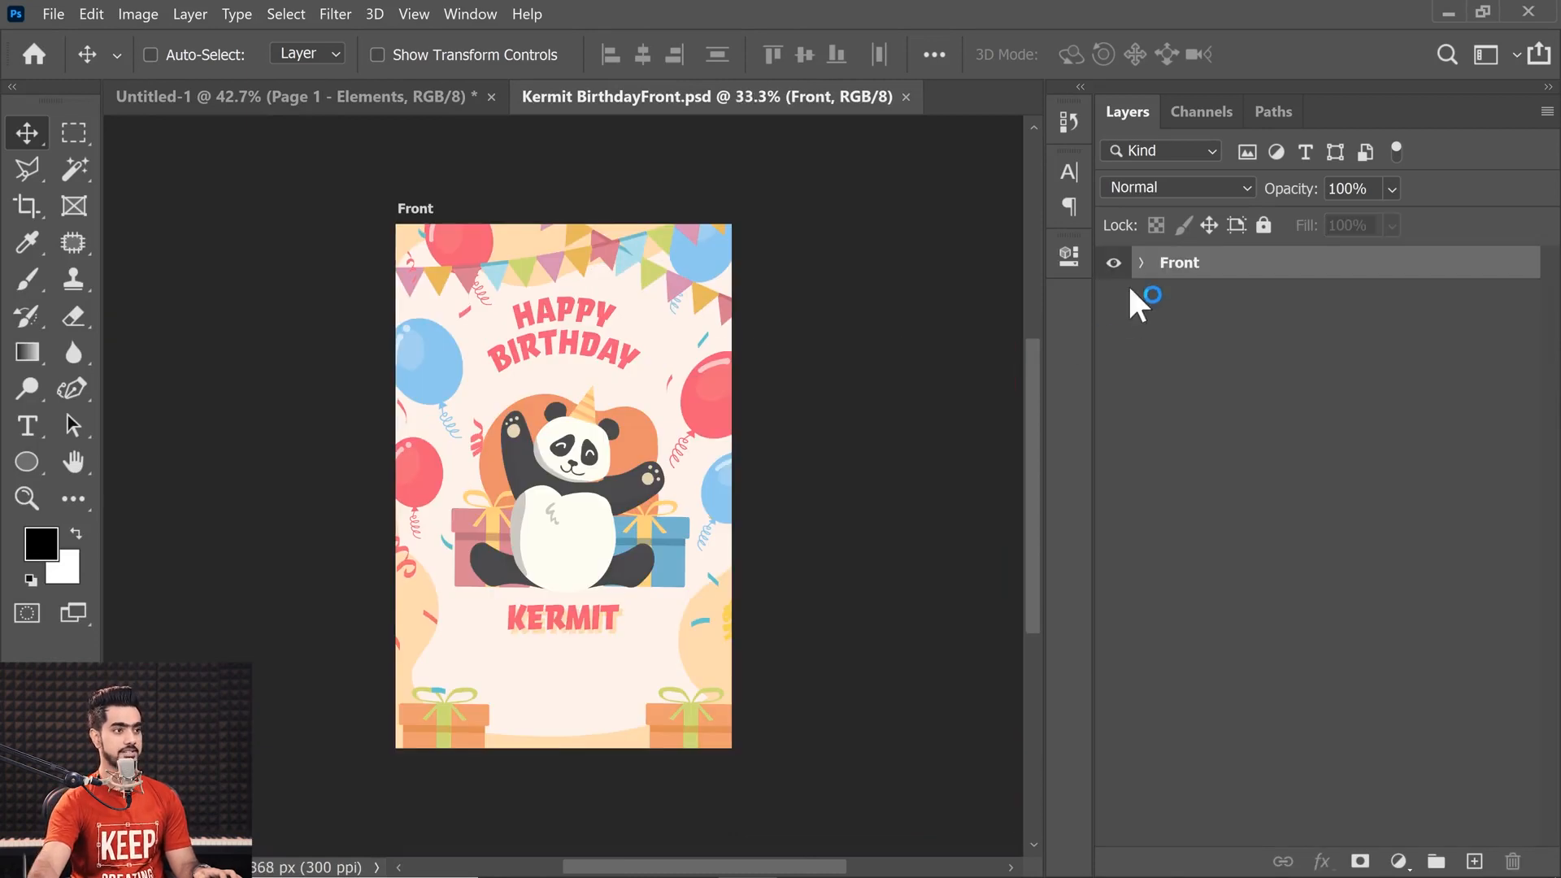
{"action": "key", "text": "ctrl"}
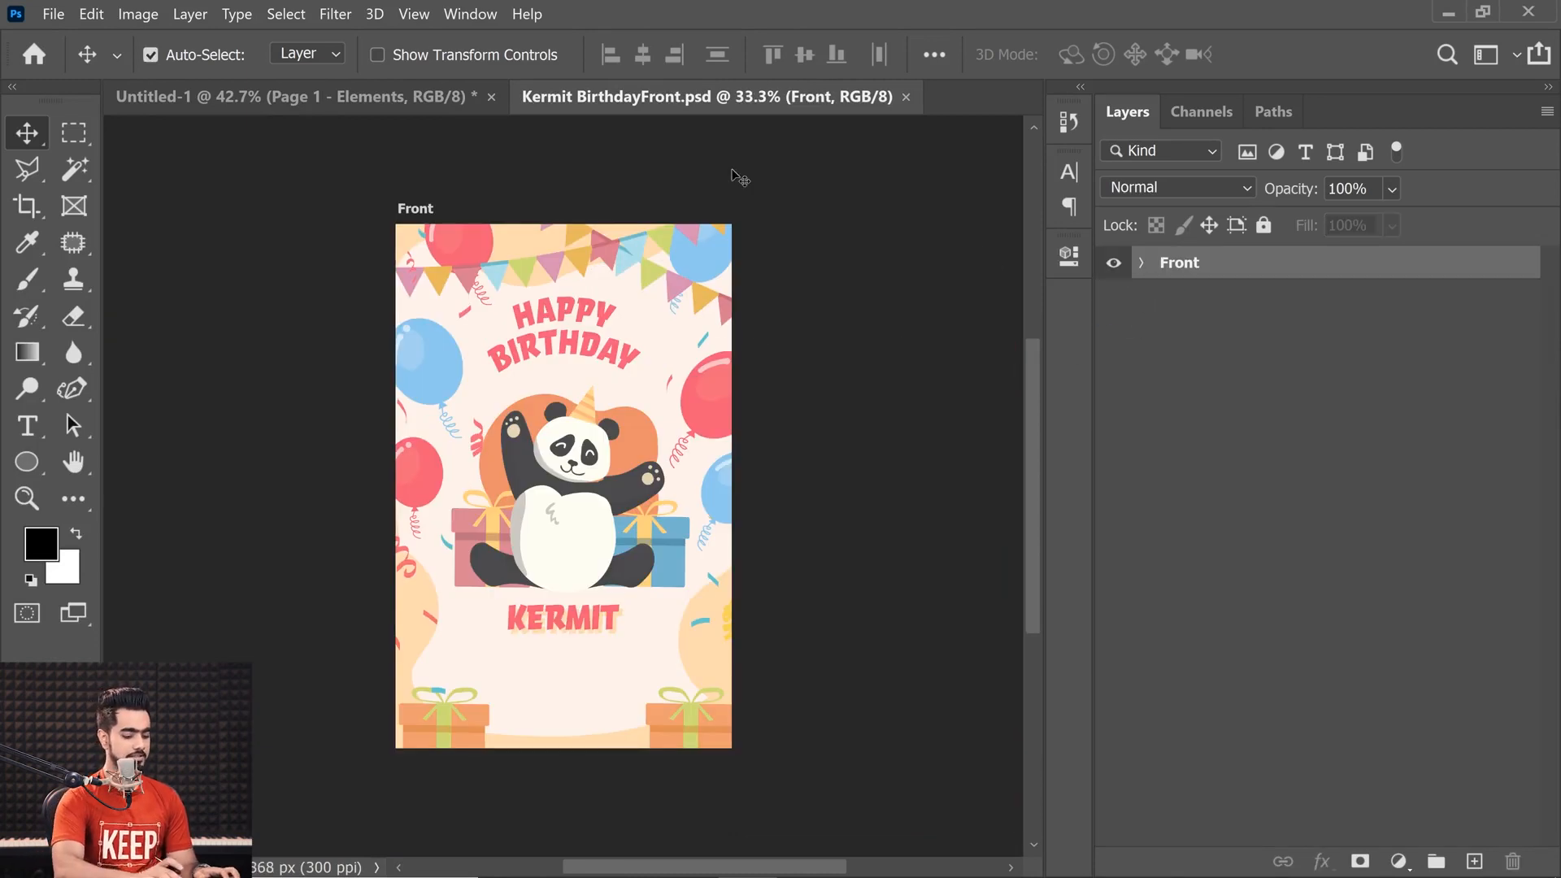
{"action": "key", "text": "ctrl+plus"}
{"action": "left_click", "coordinate": [1142, 262]}
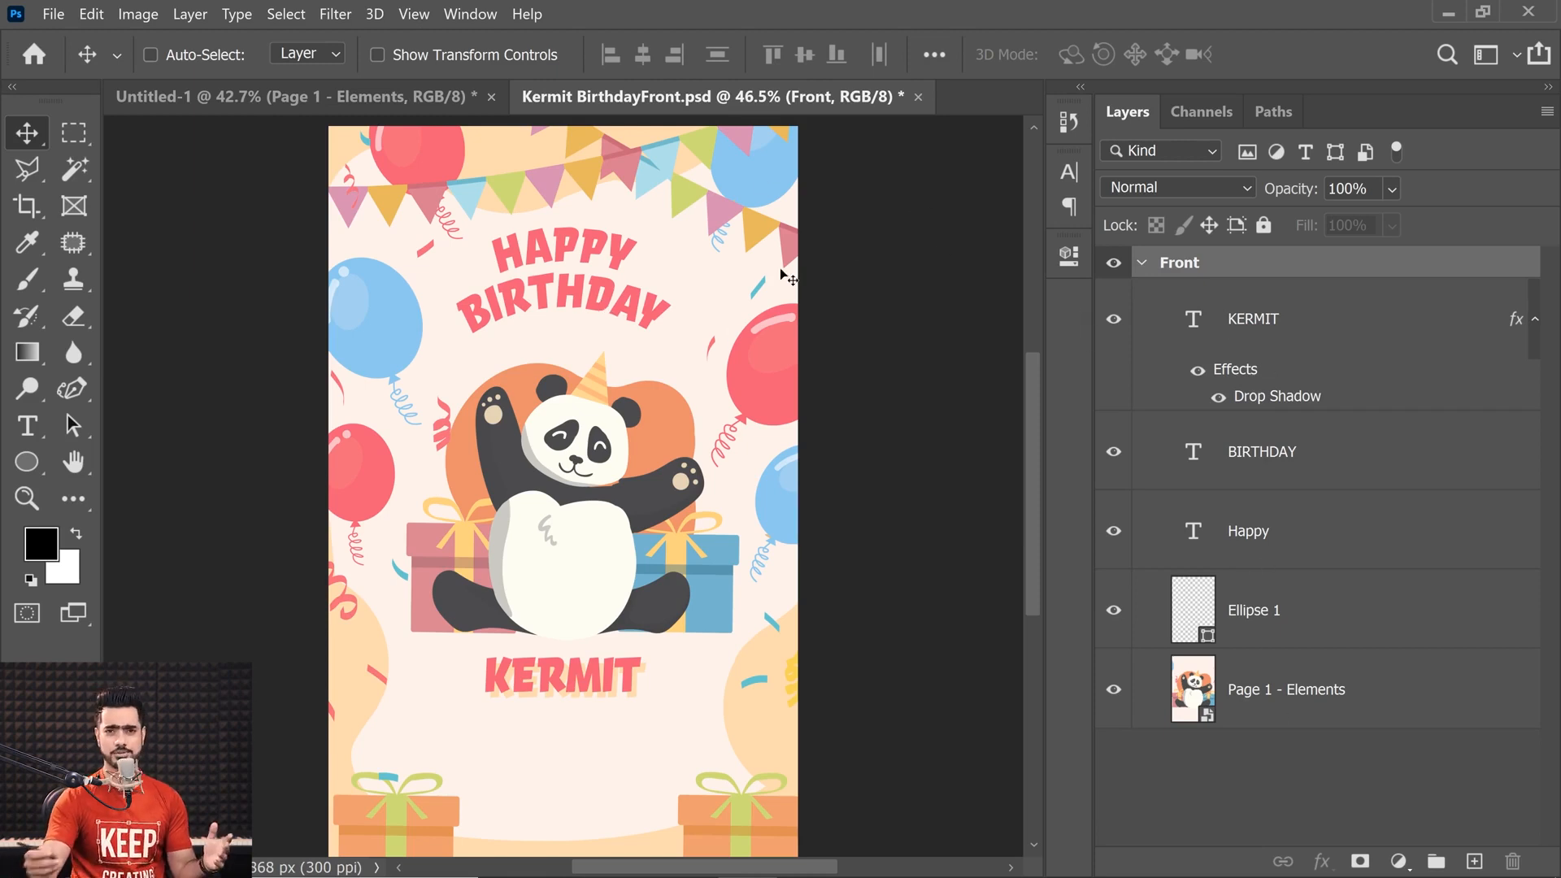
{"action": "left_click_drag", "start_coordinate": [466, 206], "coordinate": [430, 270]}
{"action": "scroll", "coordinate": [537, 386], "scroll_direction": "down", "scroll_amount": 3}
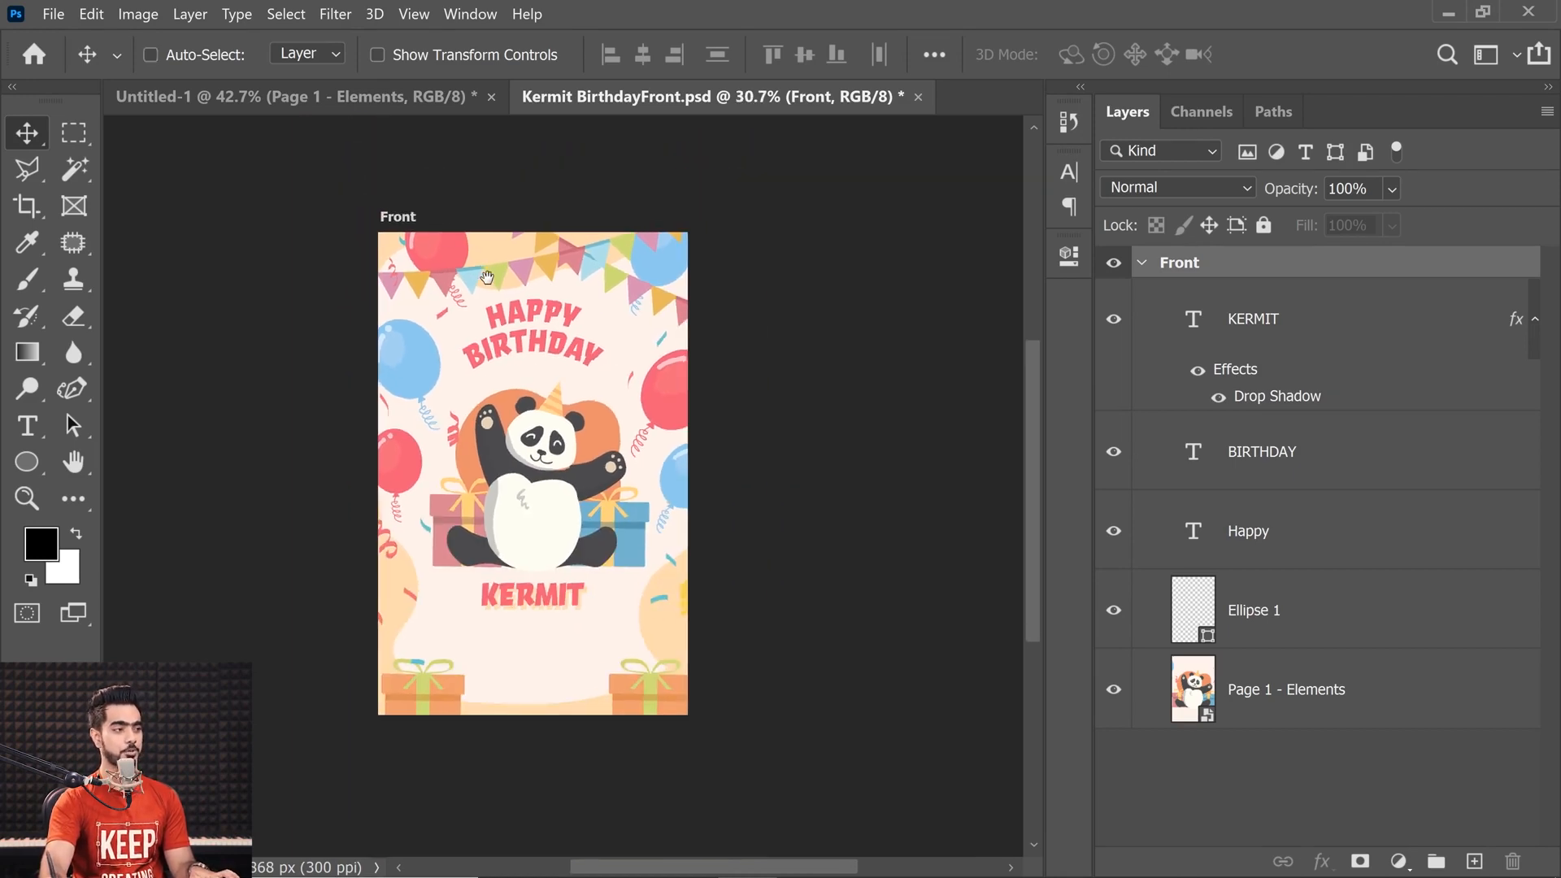
- Ungroup the Front artboard into plain layers and close Kermit BirthdayFront.psd
{"action": "right_click", "coordinate": [1219, 268]}
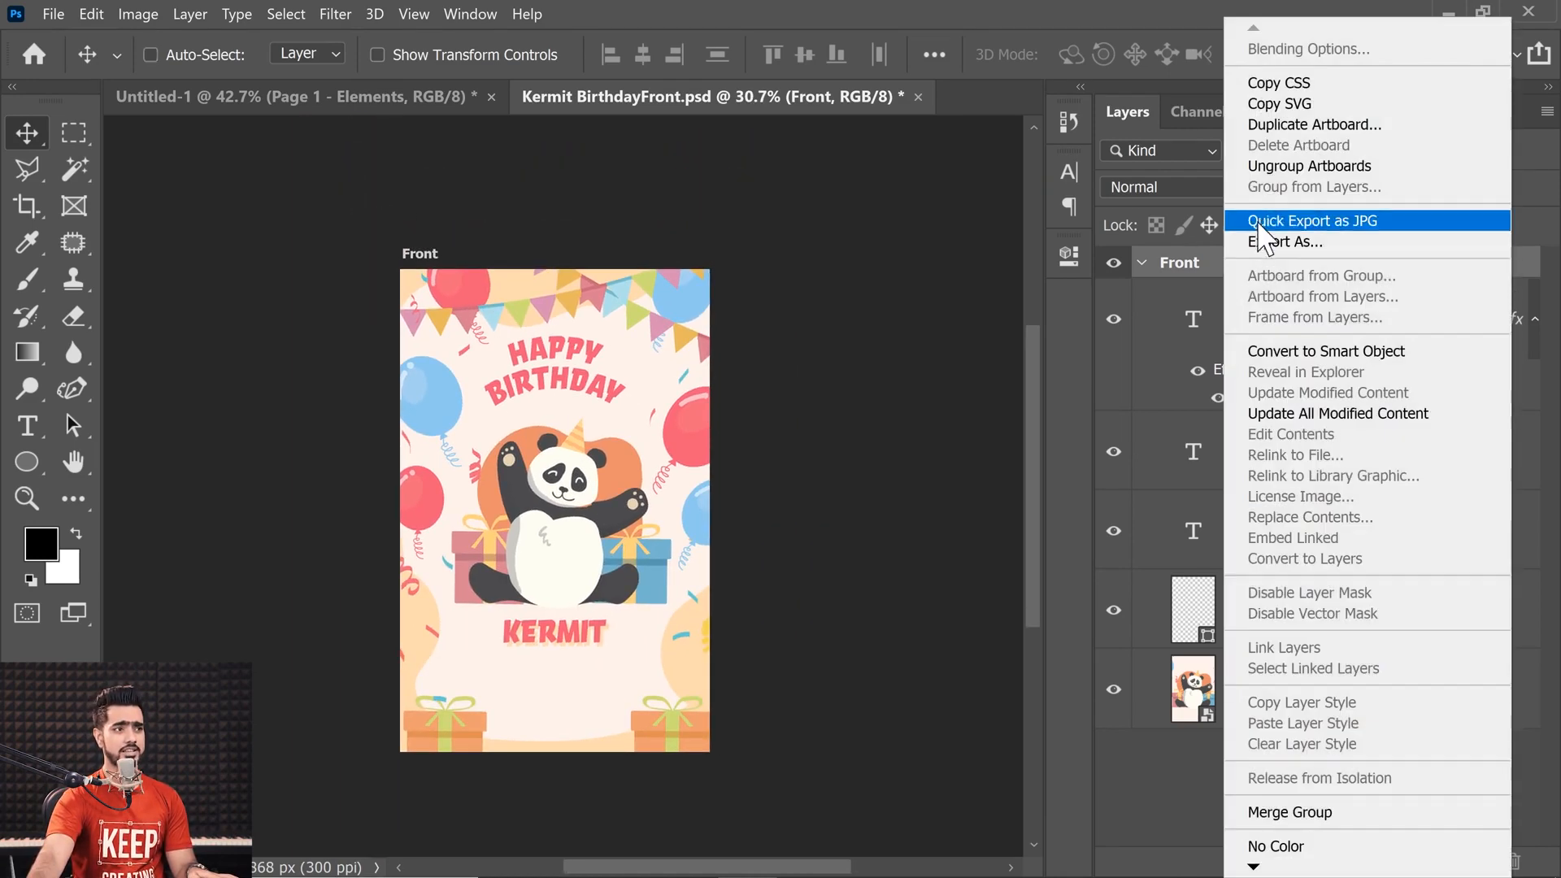
{"action": "left_click", "coordinate": [1308, 166]}
{"action": "key", "text": "ctrl+0"}
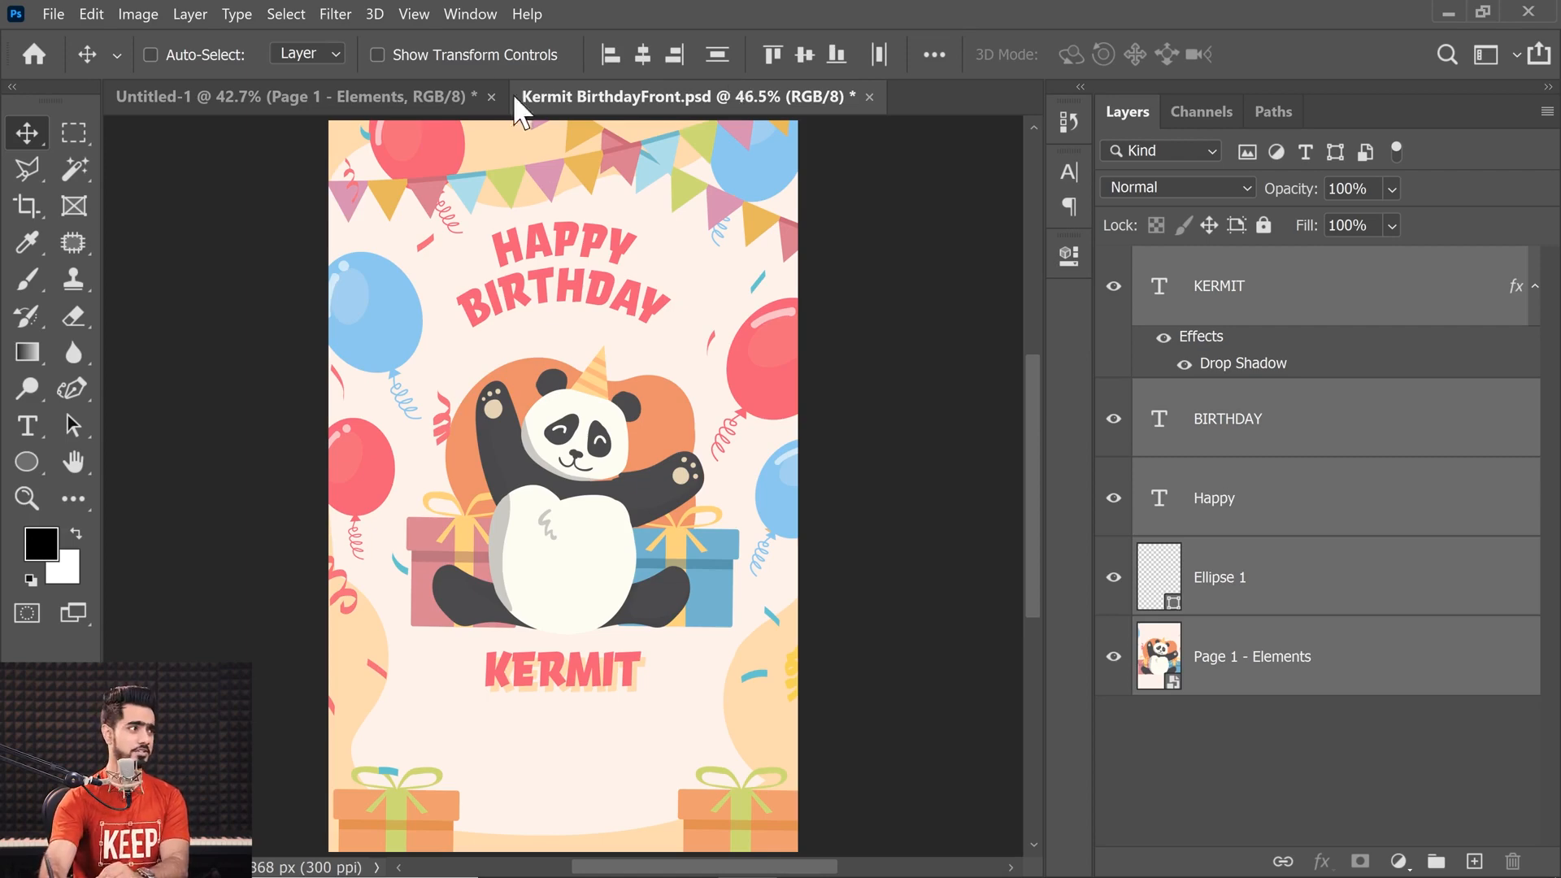
{"action": "left_click", "coordinate": [869, 96]}
{"action": "left_click", "coordinate": [934, 387]}
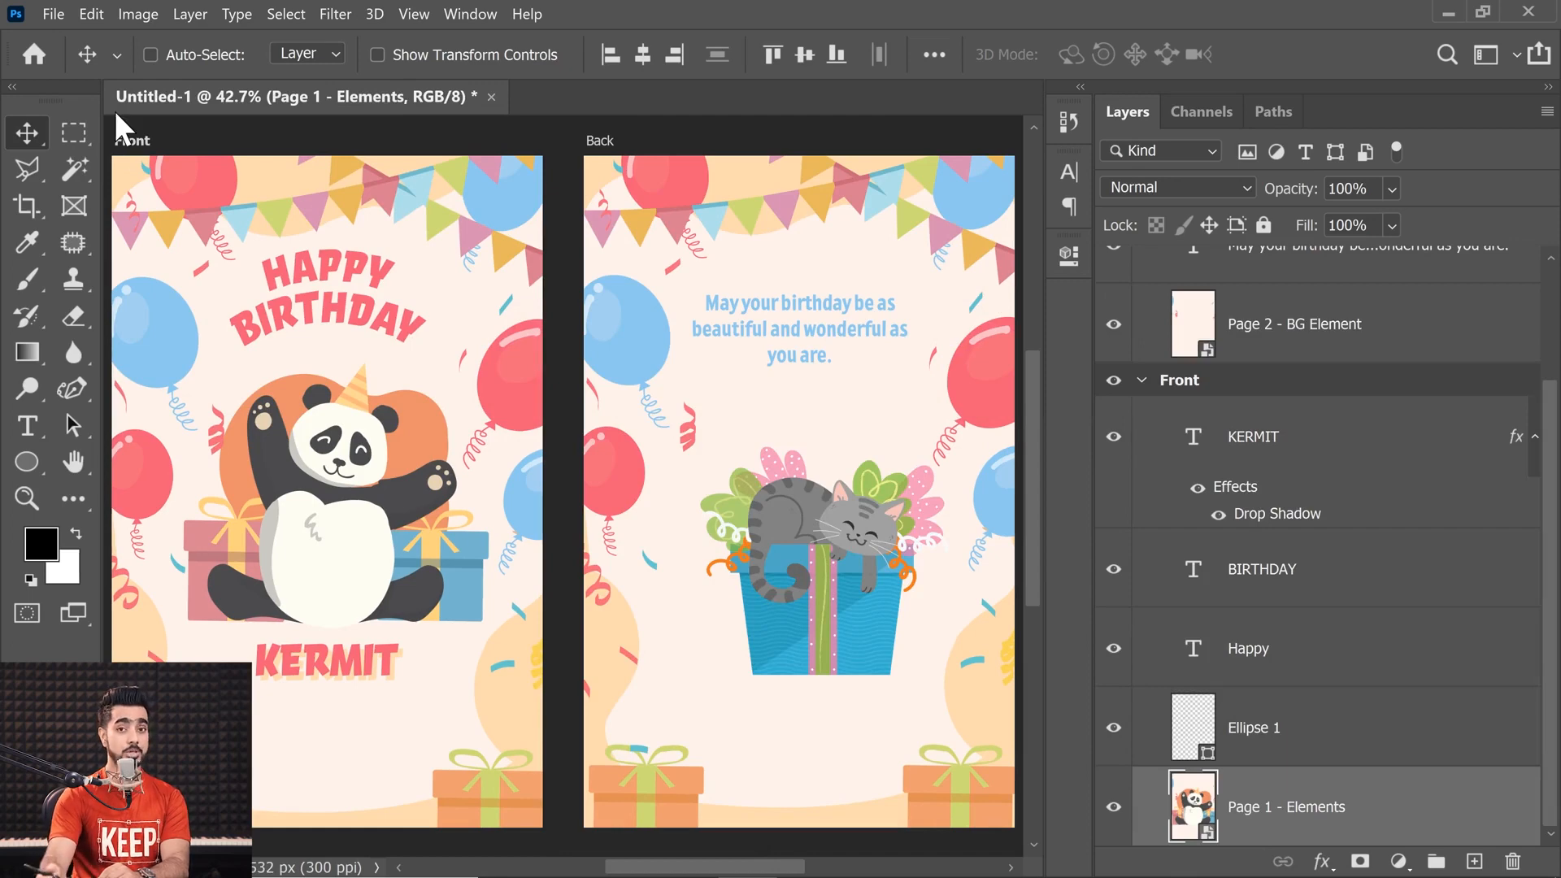
- Set up an Artboards to PDF export to the New Tools folder with the file name prefix "K Birthday -"
{"action": "left_click", "coordinate": [53, 14]}
{"action": "mouse_move", "coordinate": [305, 348]}
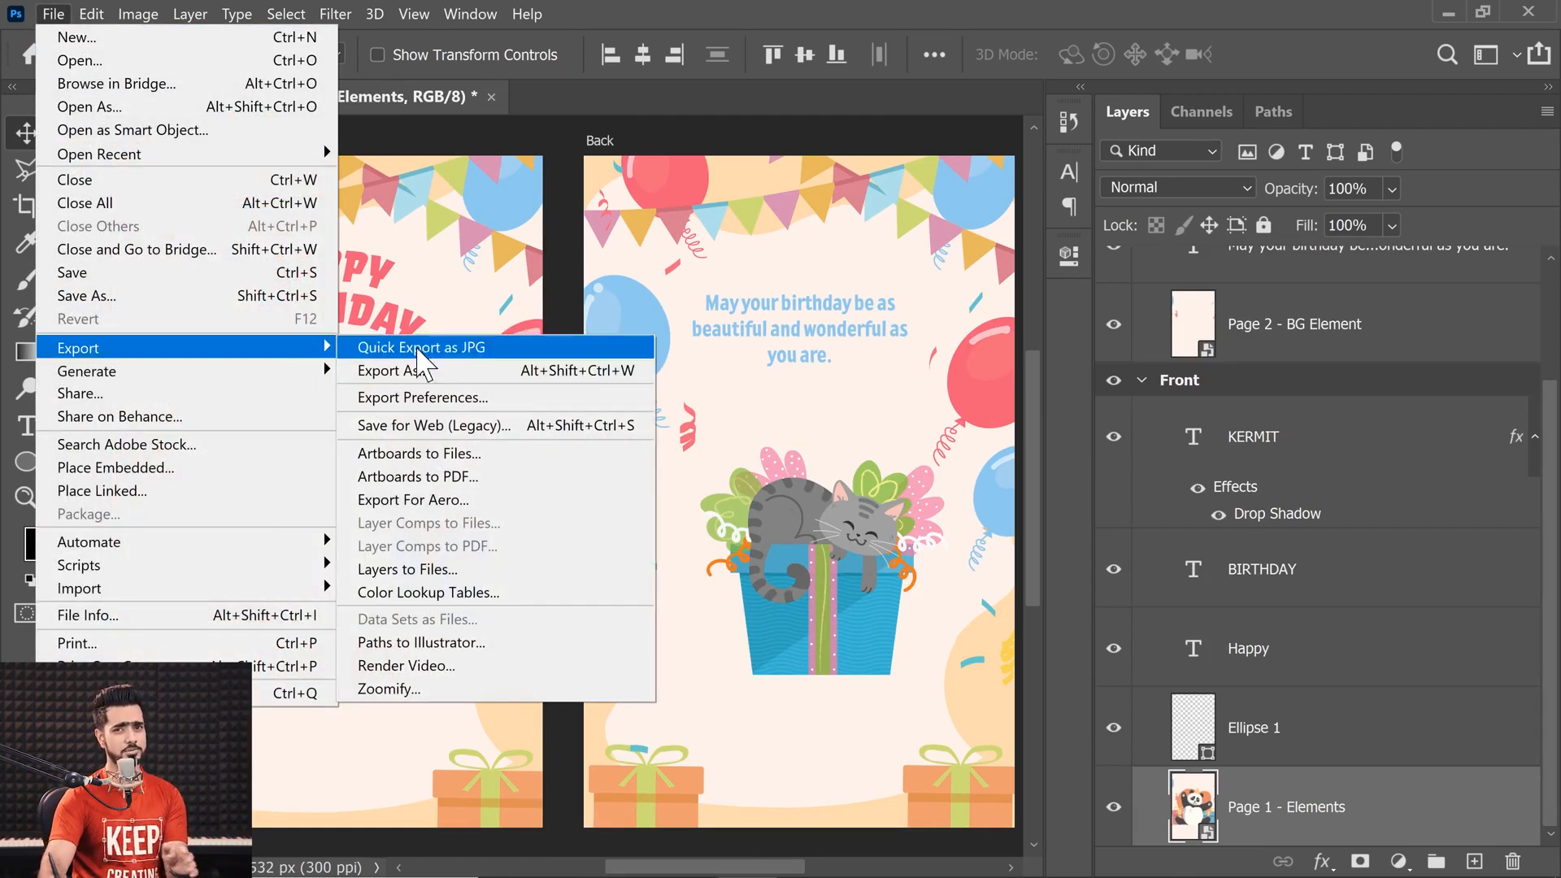
{"action": "left_click", "coordinate": [488, 479]}
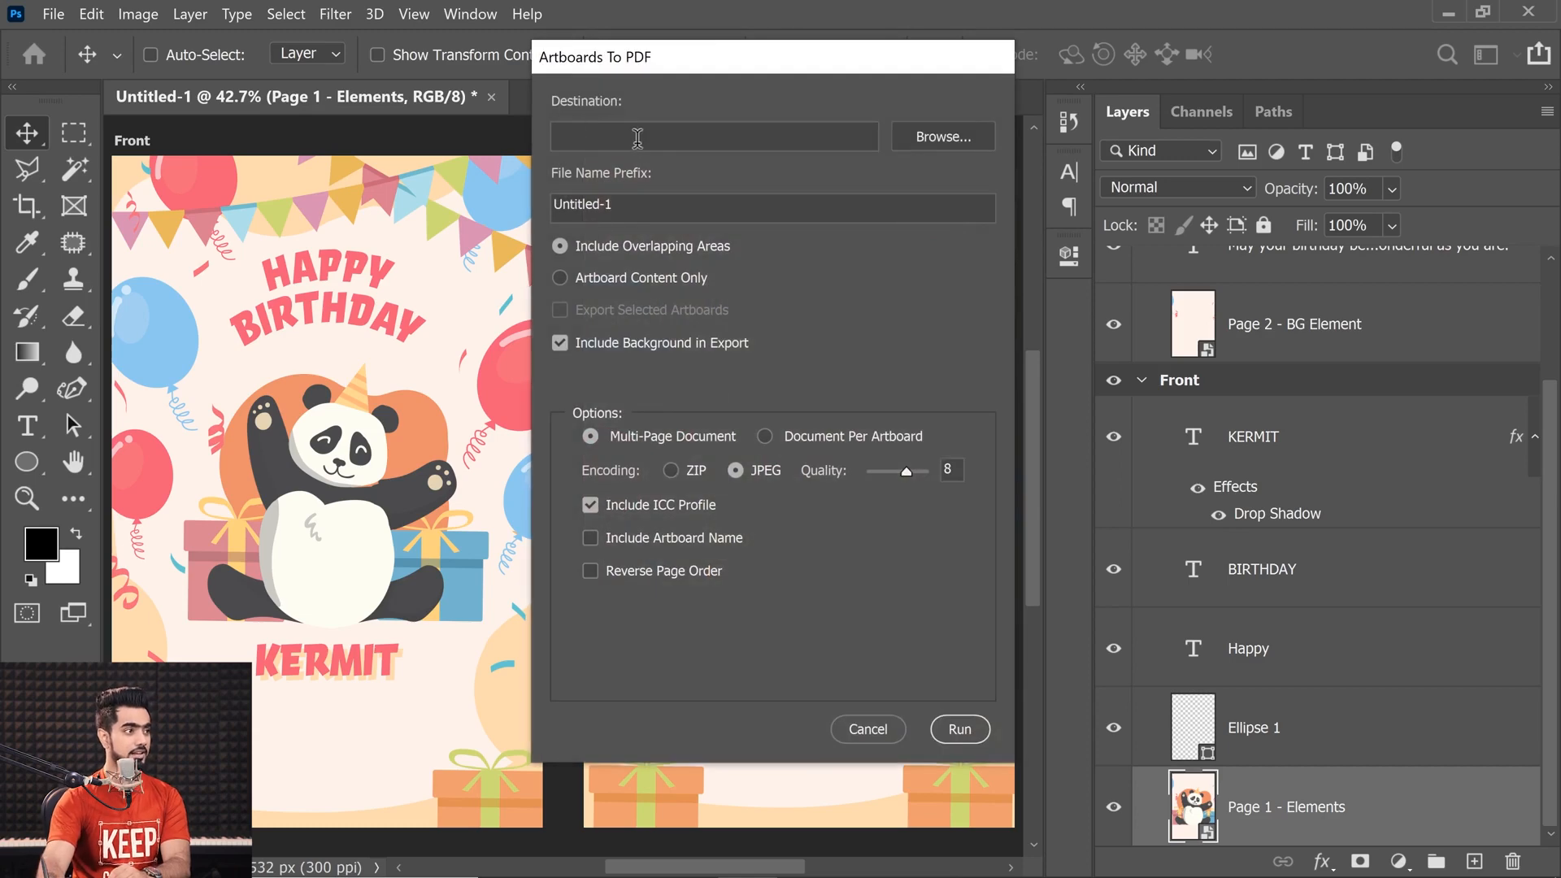
{"action": "left_click", "coordinate": [943, 137]}
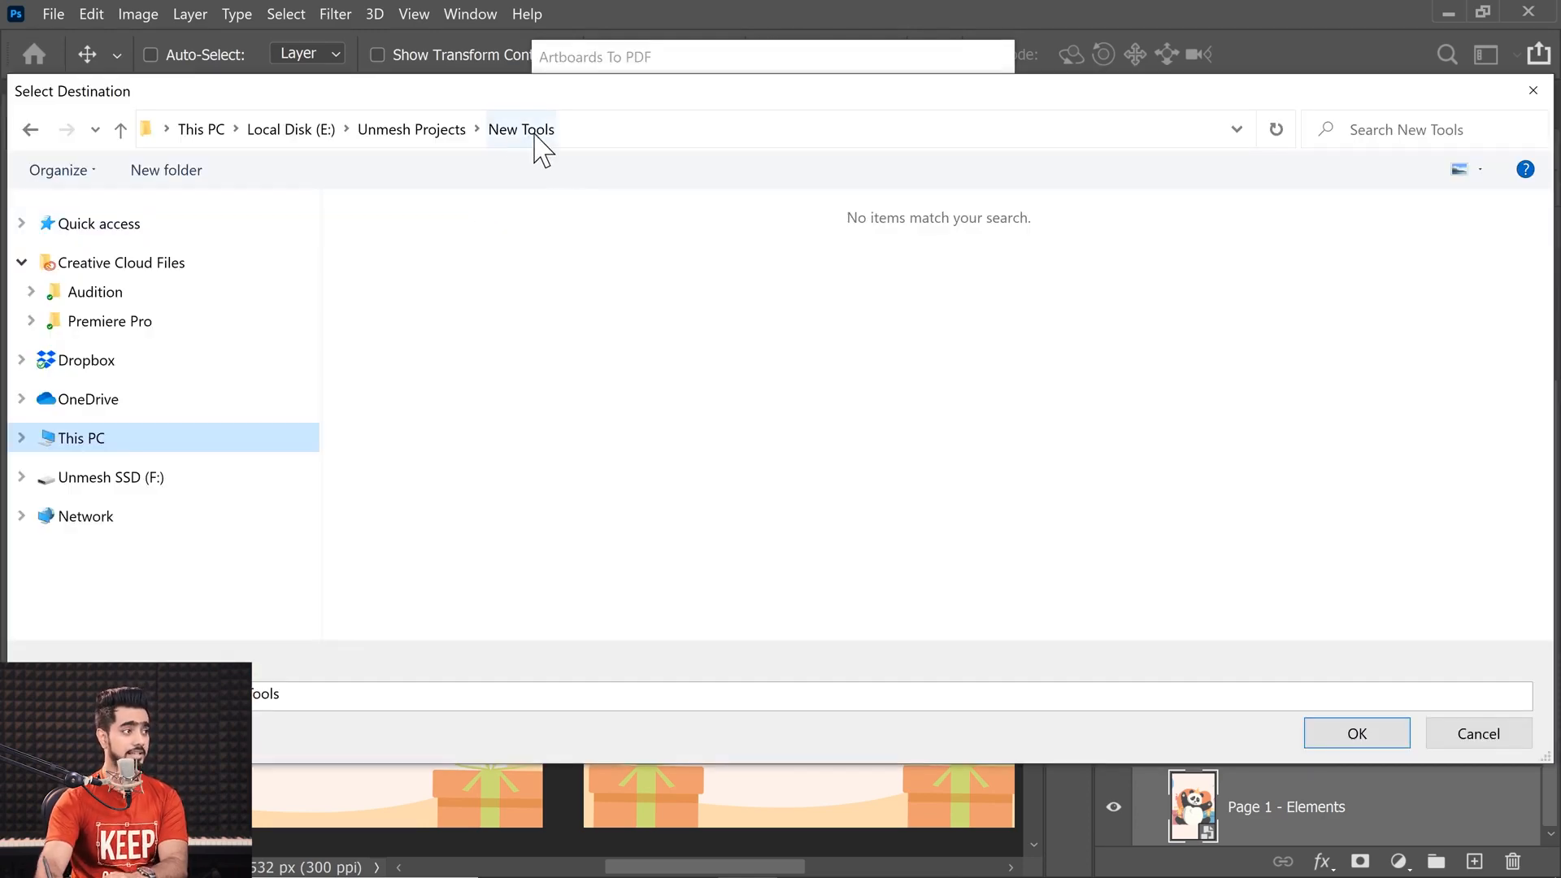
{"action": "left_click", "coordinate": [1349, 736]}
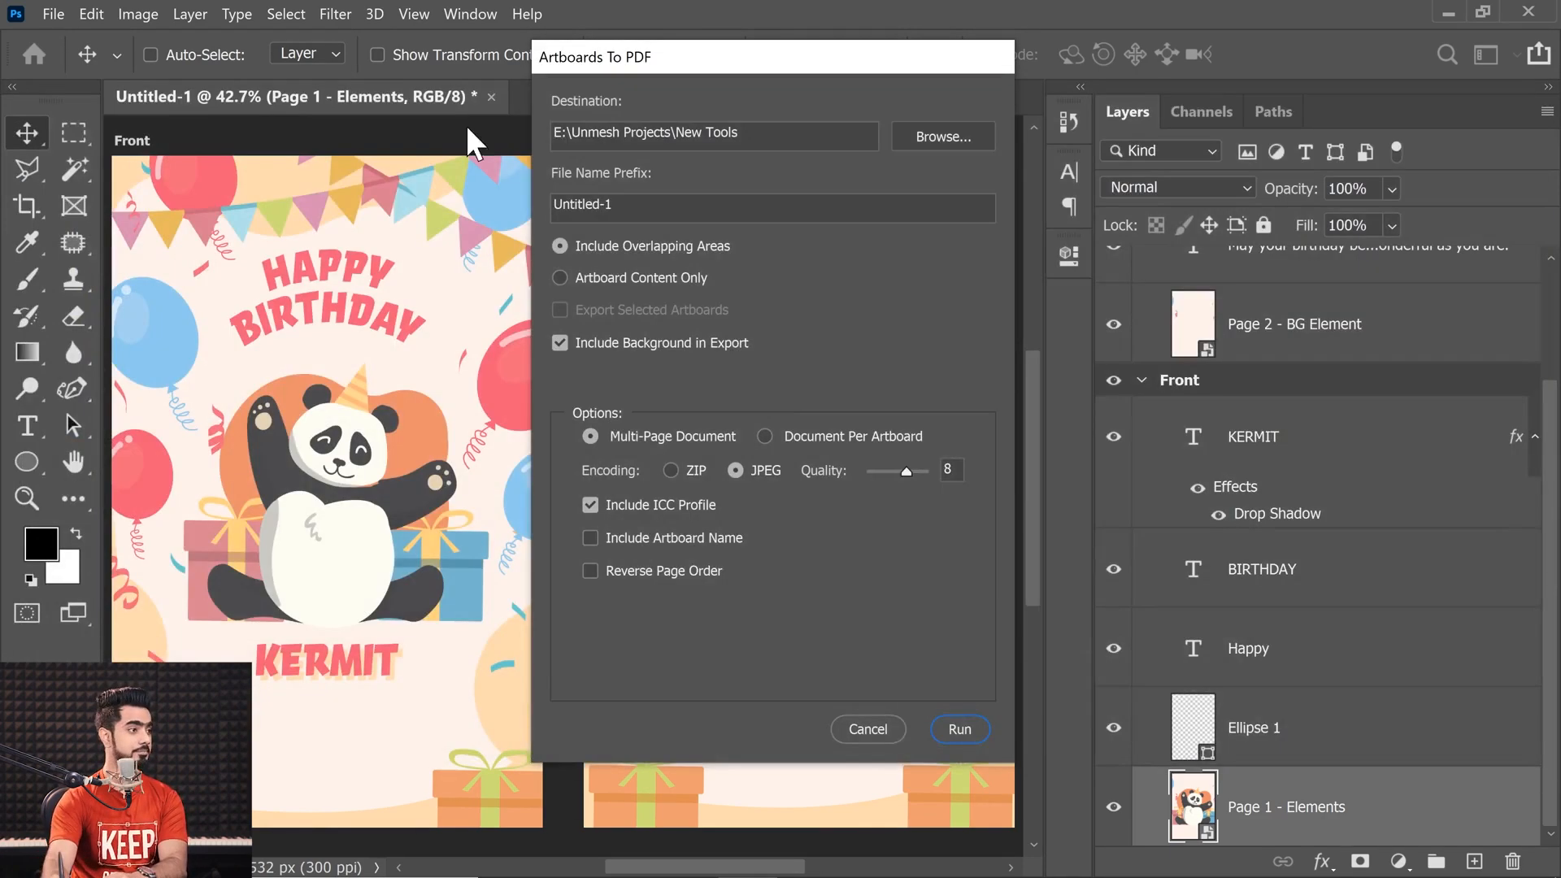
{"action": "left_click_drag", "start_coordinate": [659, 211], "coordinate": [353, 220]}
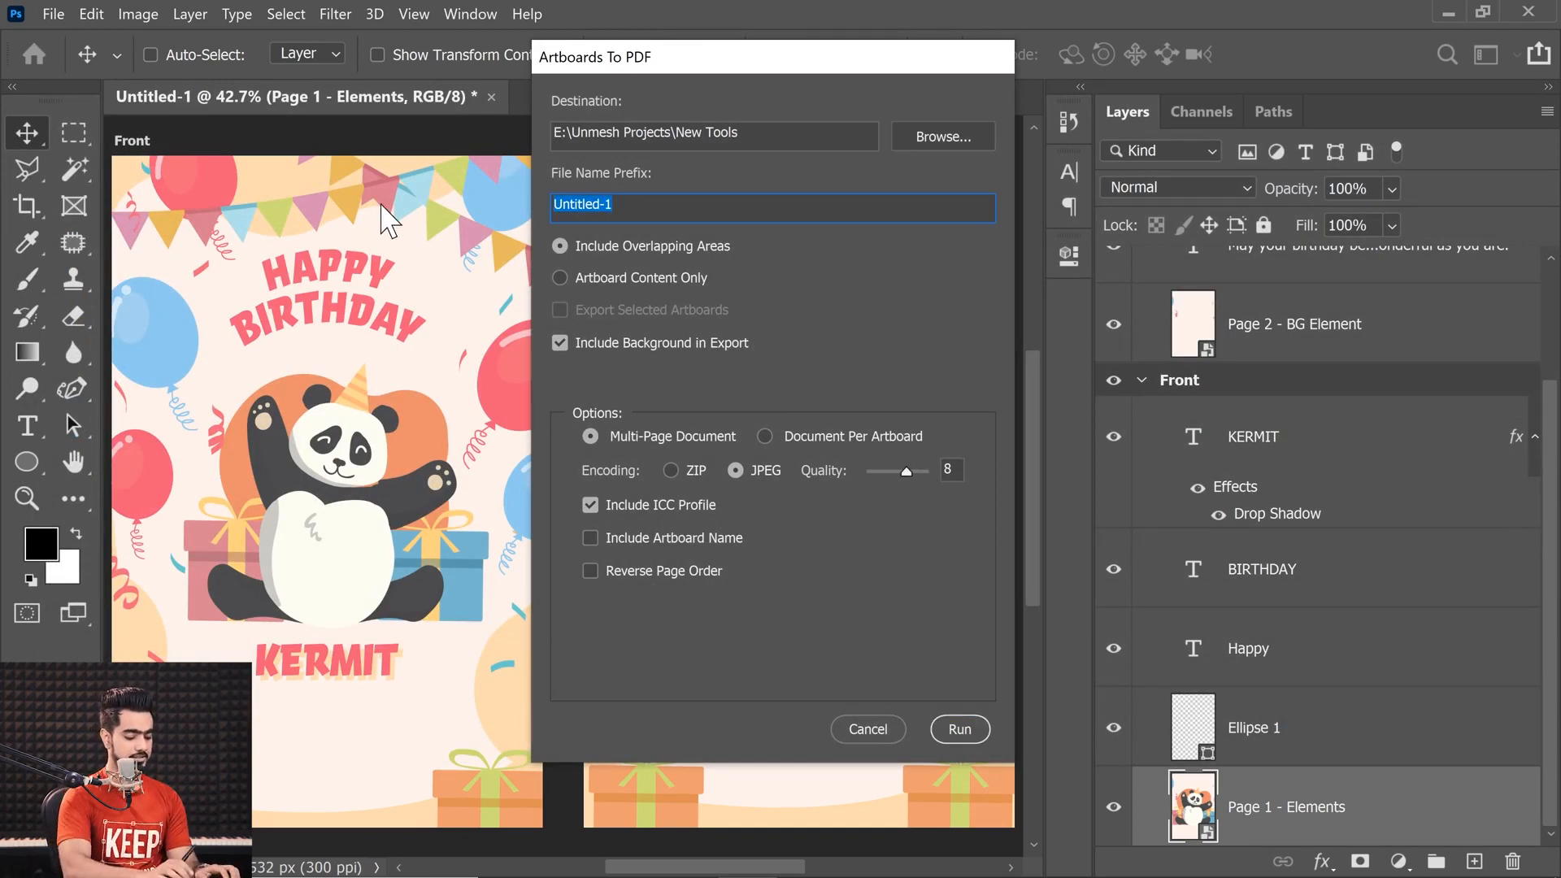
{"action": "type", "text": "K Birthday -"}
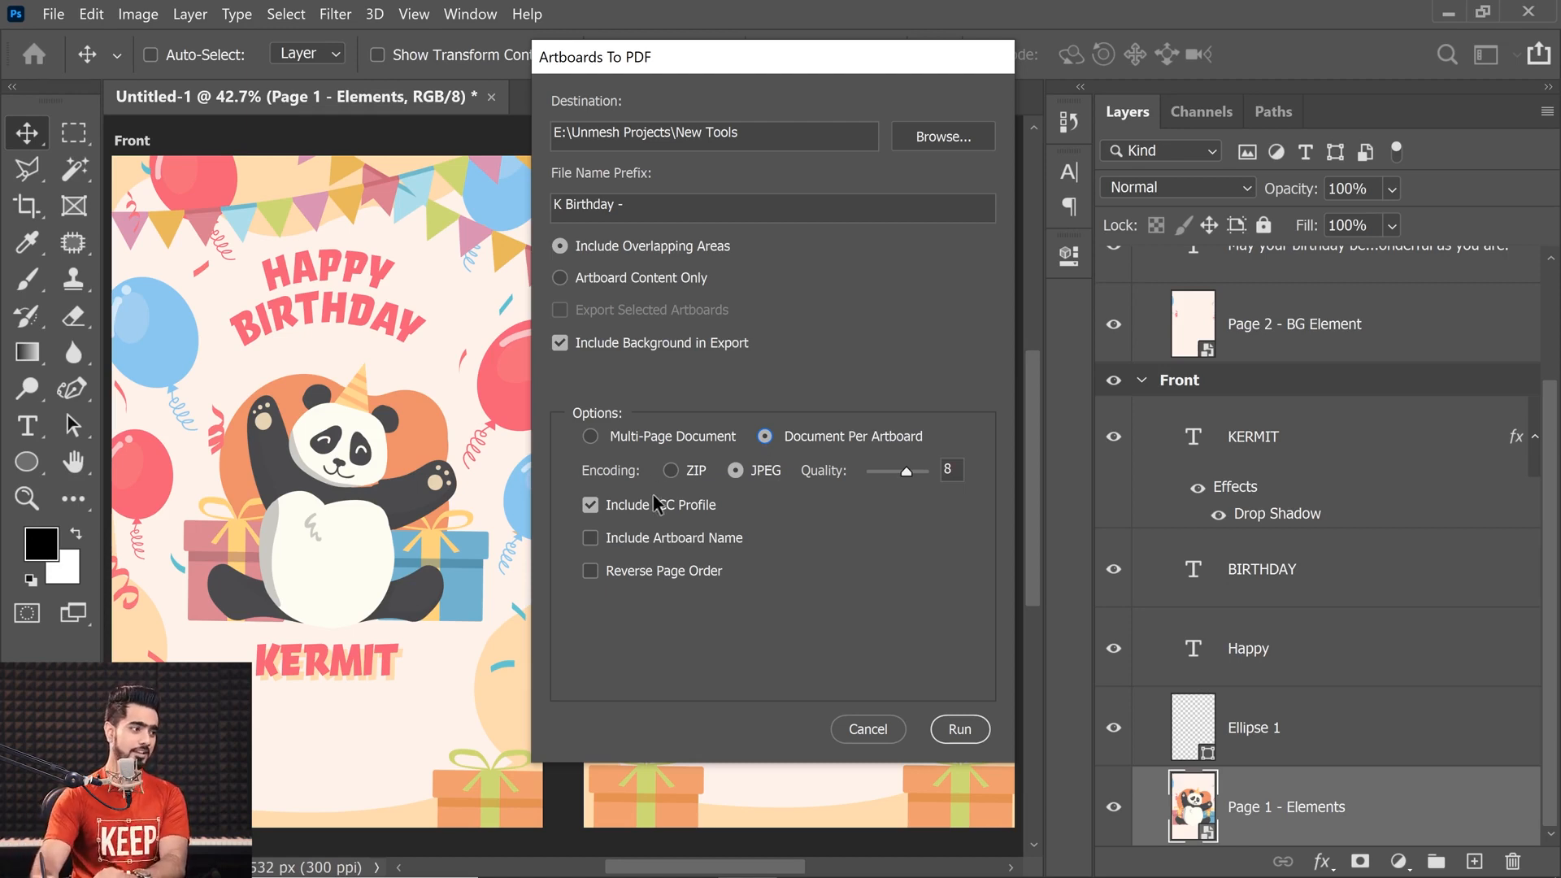
- Choose Multi-Page Document for the PDF and run the export
{"action": "left_click", "coordinate": [590, 441]}
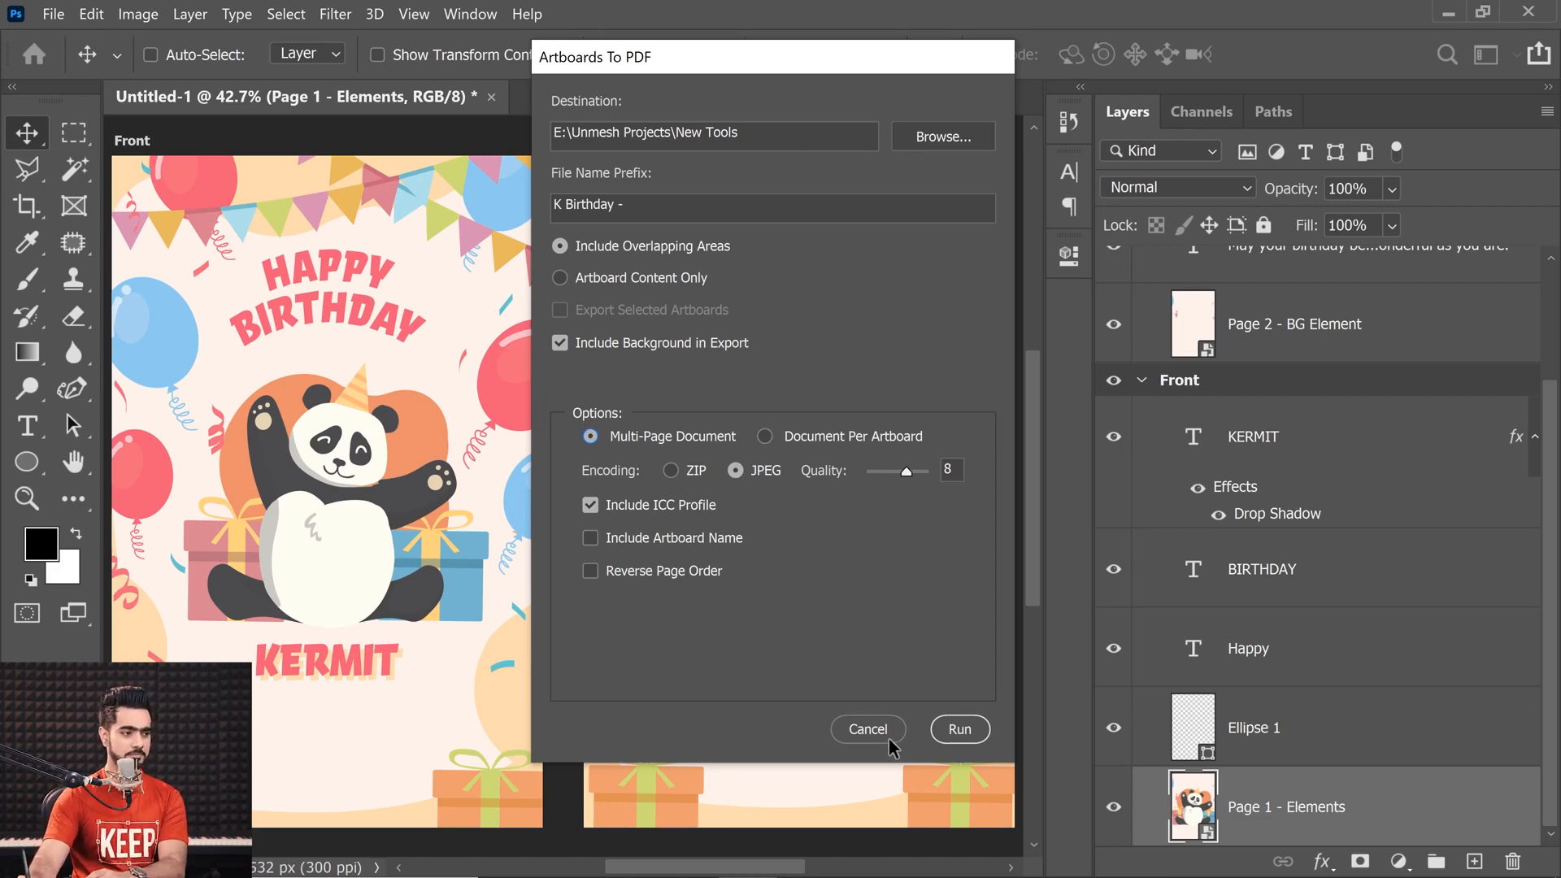
{"action": "left_click", "coordinate": [960, 731]}
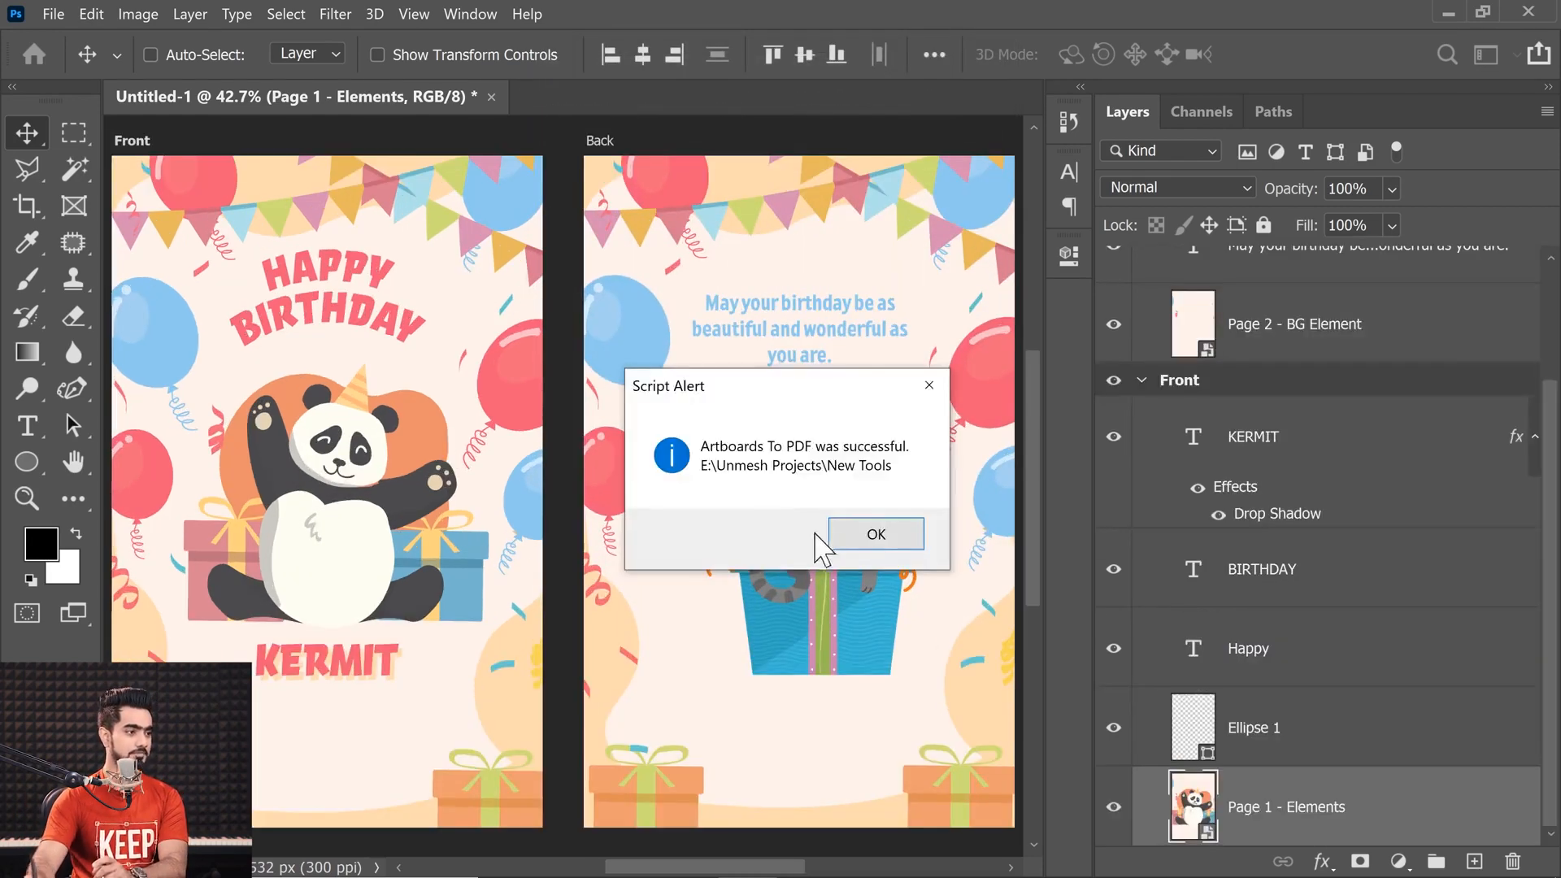
{"action": "left_click", "coordinate": [865, 535]}
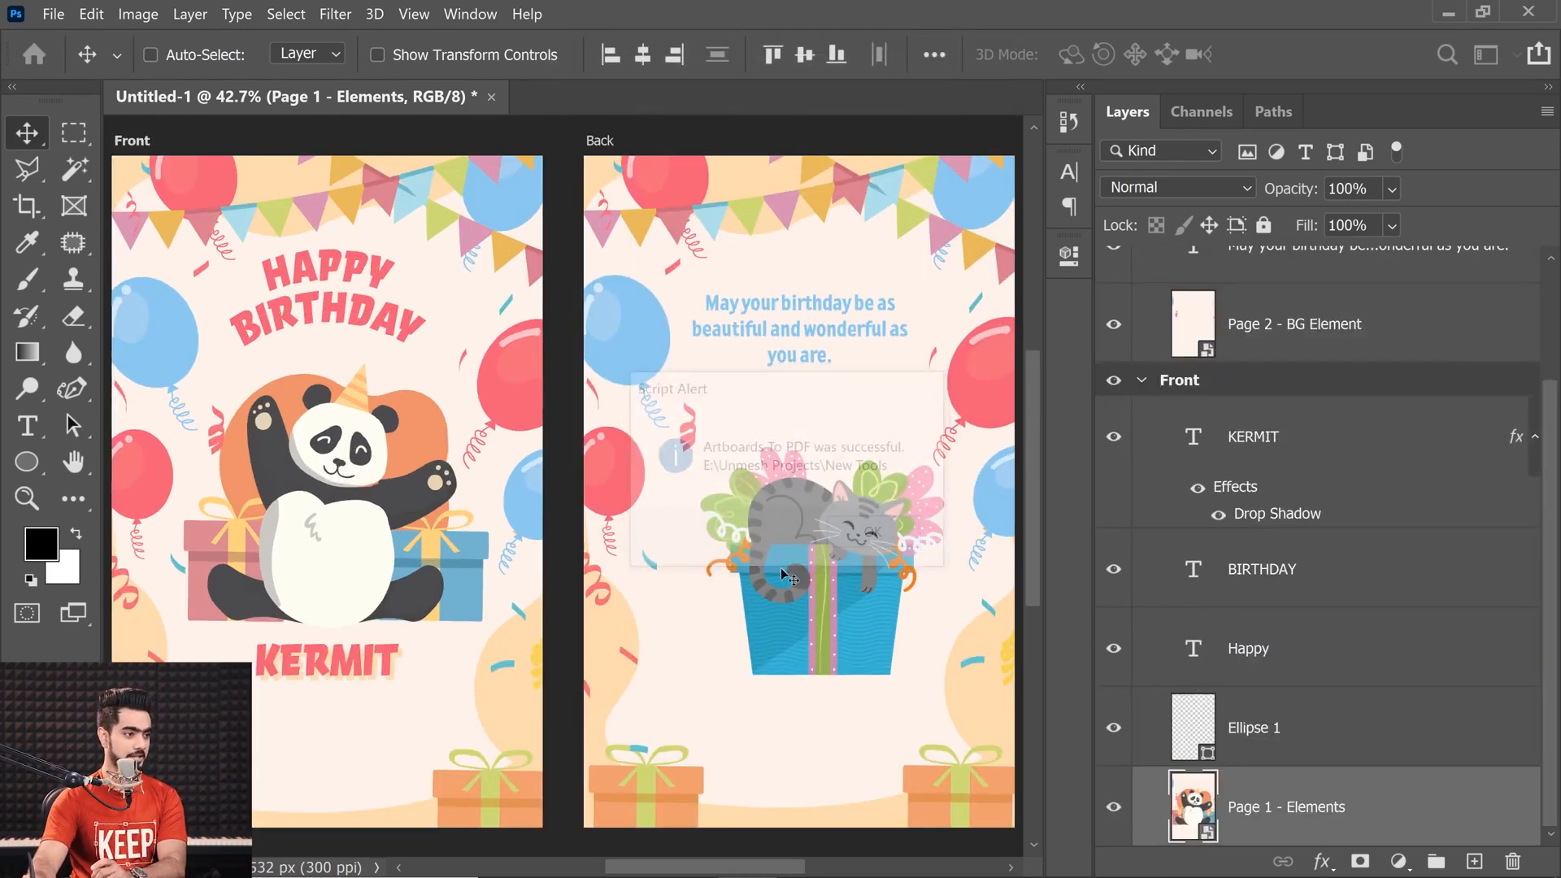
- Switch to File Explorer, open K Birthday - .pdf from the New Tools folder to check its page order, and close it
{"action": "left_click", "coordinate": [687, 854]}
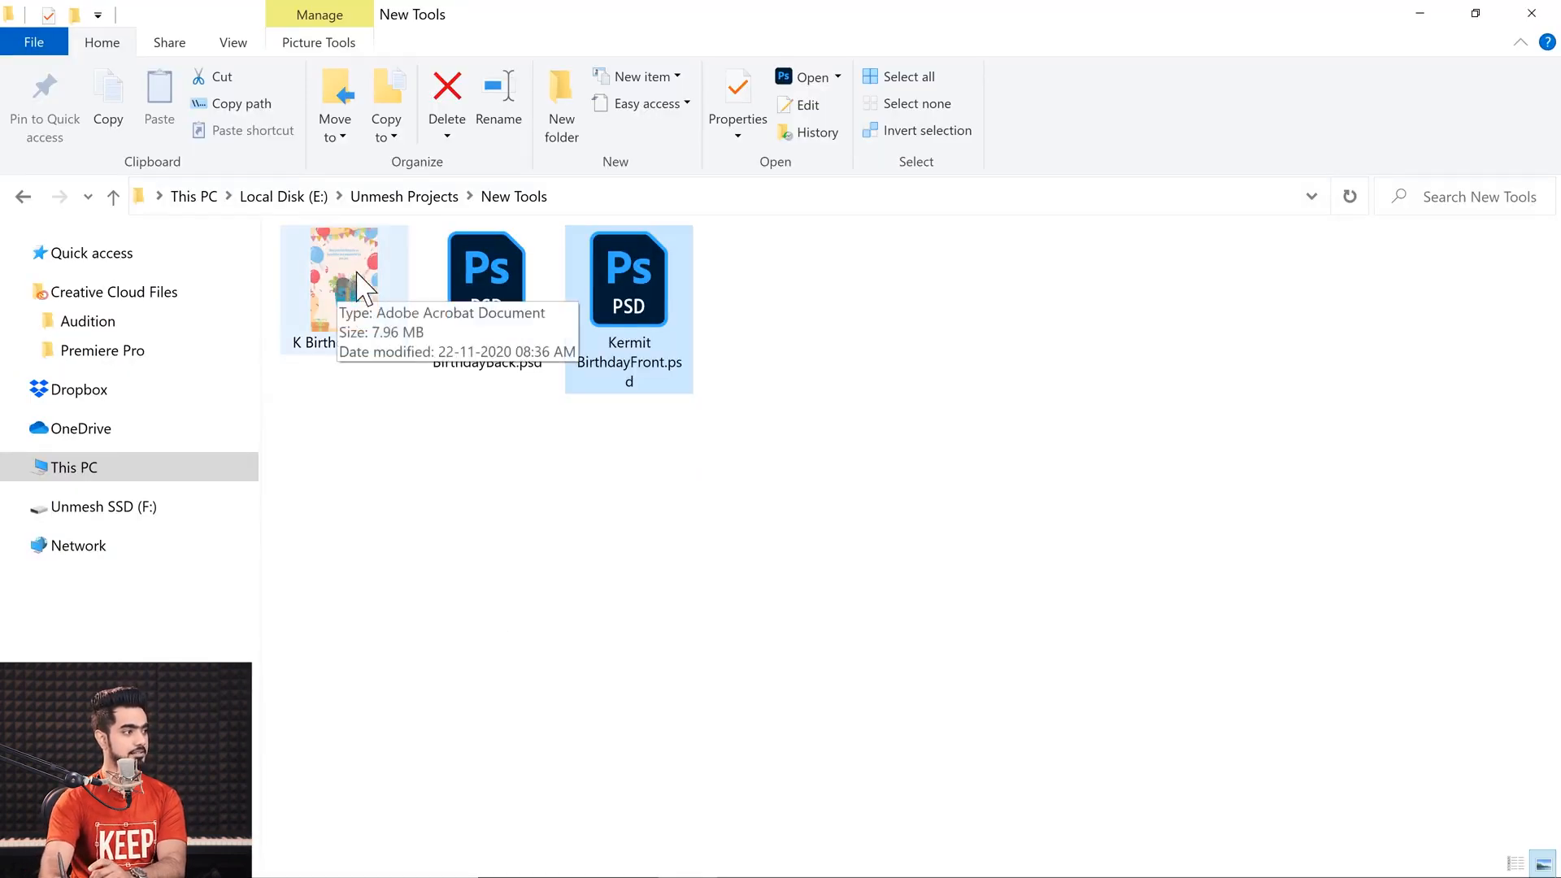
{"action": "double_click", "coordinate": [348, 299]}
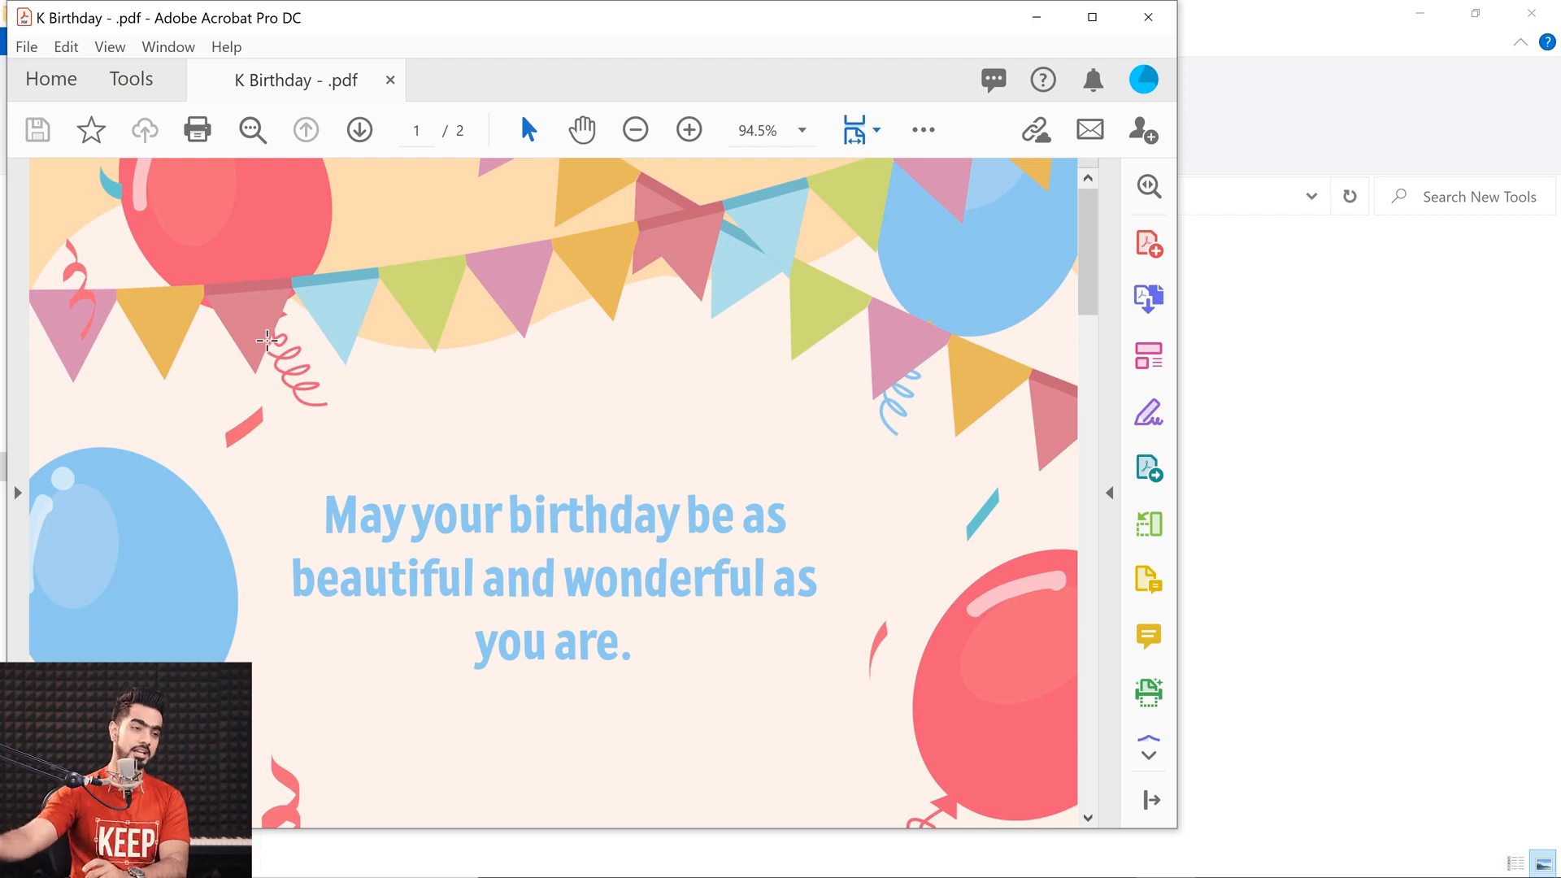
{"action": "mouse_move", "coordinate": [1080, 303]}
{"action": "left_mouse_down"}
{"action": "mouse_move", "coordinate": [1025, 840]}
{"action": "mouse_move", "coordinate": [1101, 282]}
{"action": "left_mouse_up"}
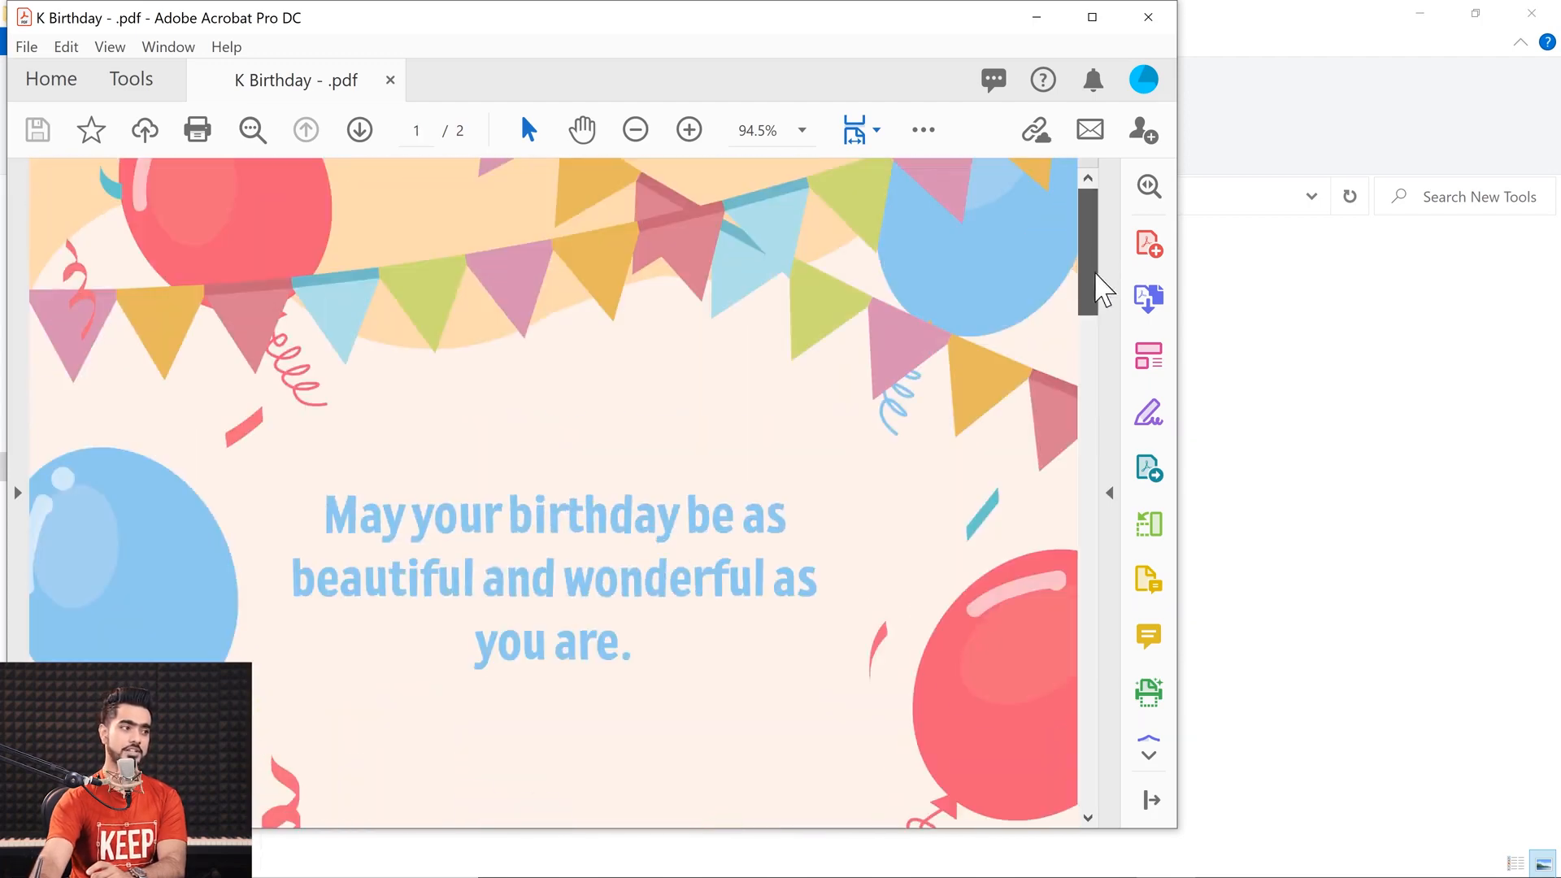
{"action": "left_click", "coordinate": [1148, 17]}
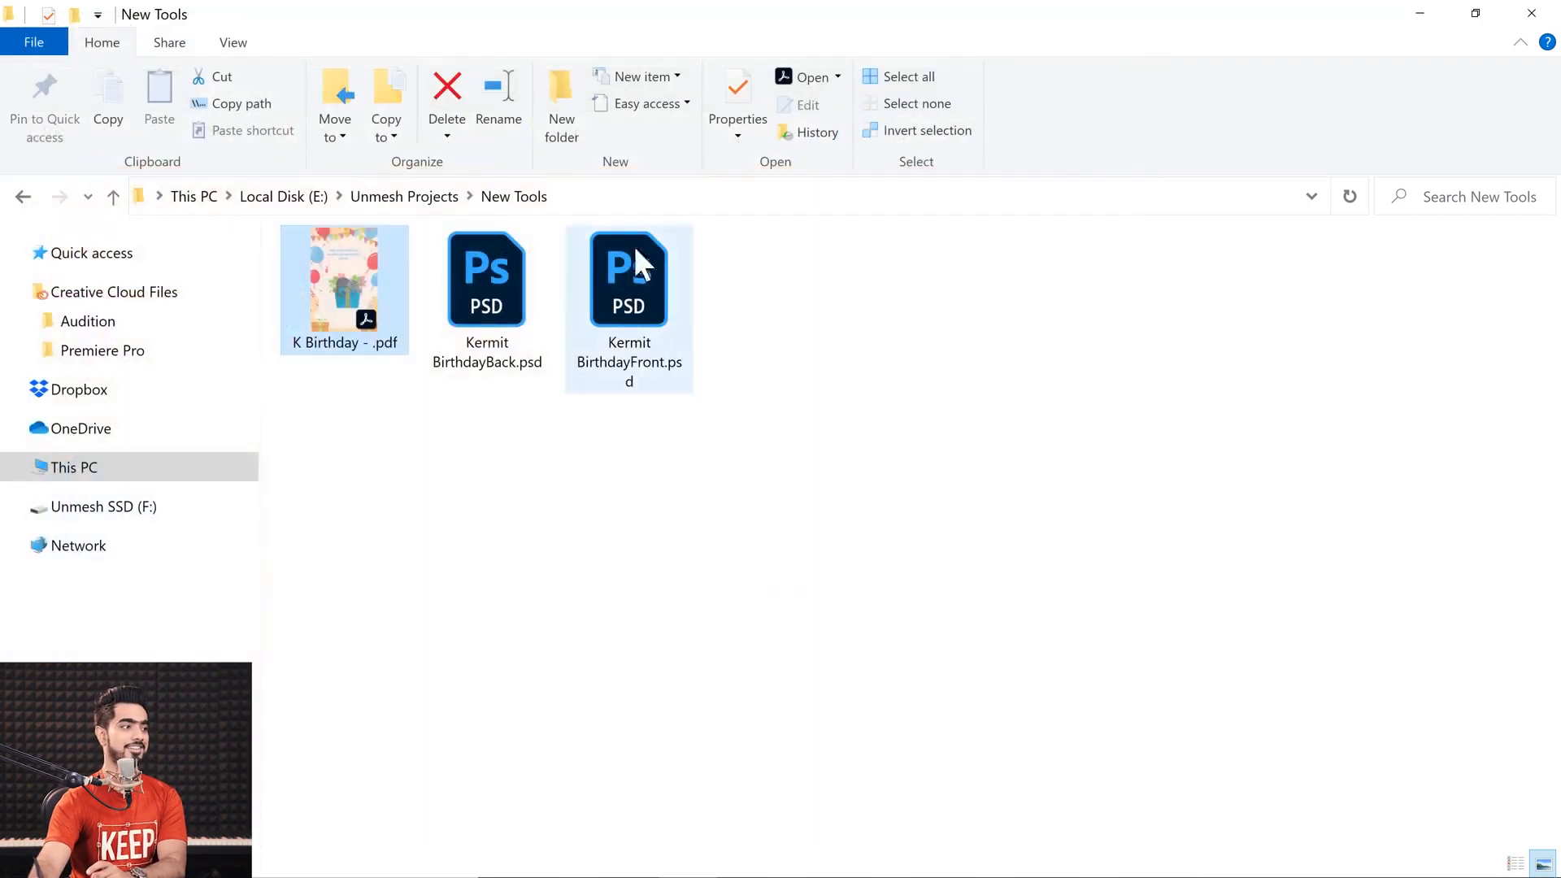
- Switch back to Photoshop, collapse both artboards, and move the Back artboard below Front in the layer order
{"action": "mouse_move", "coordinate": [927, 876]}
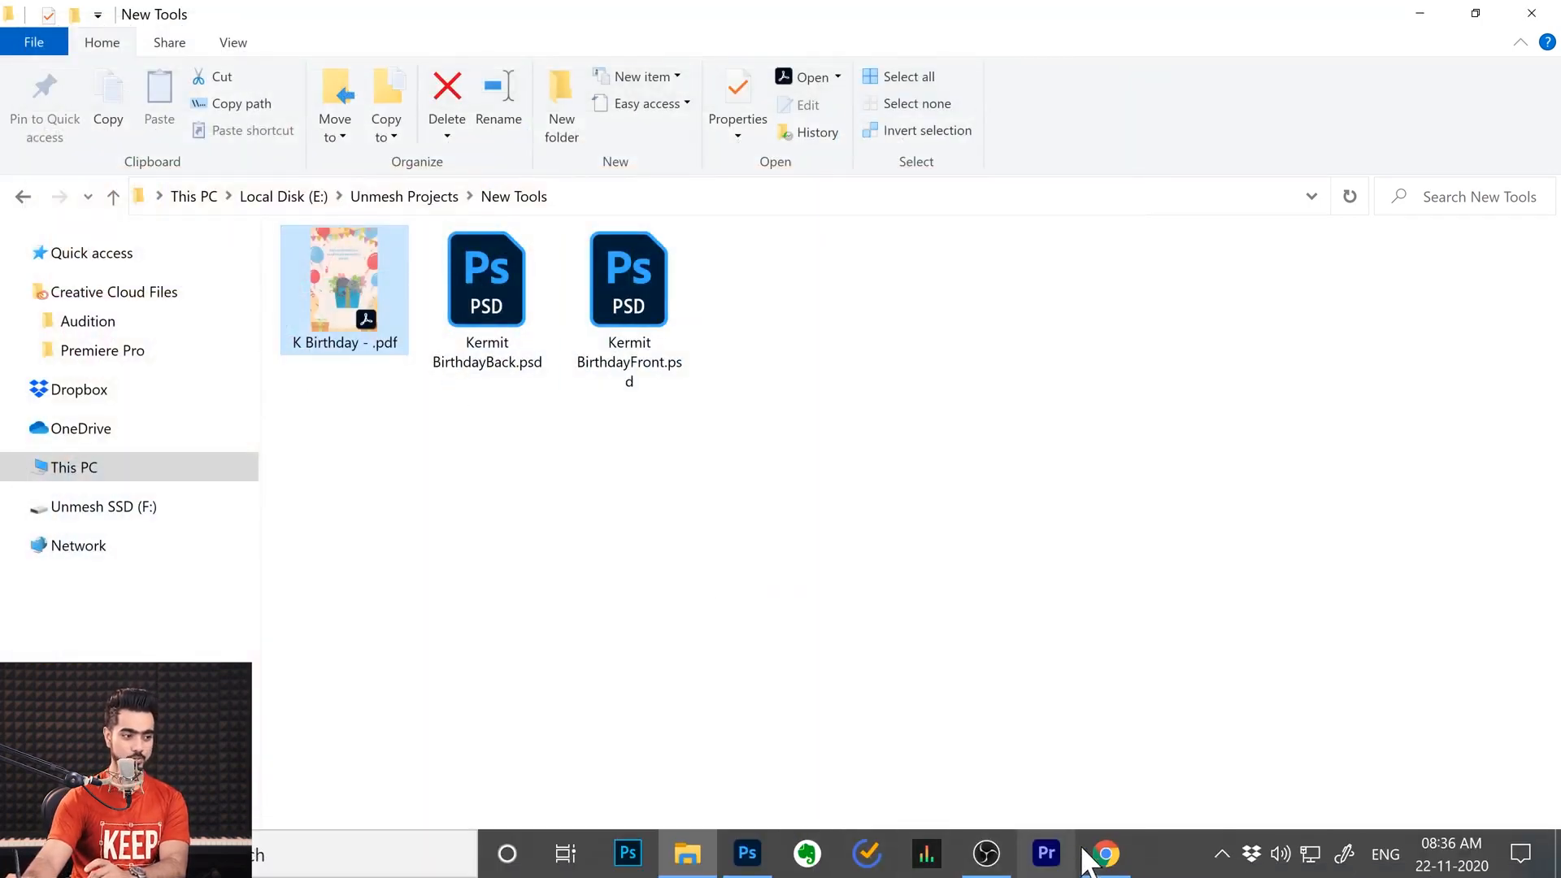
{"action": "left_click", "coordinate": [747, 854]}
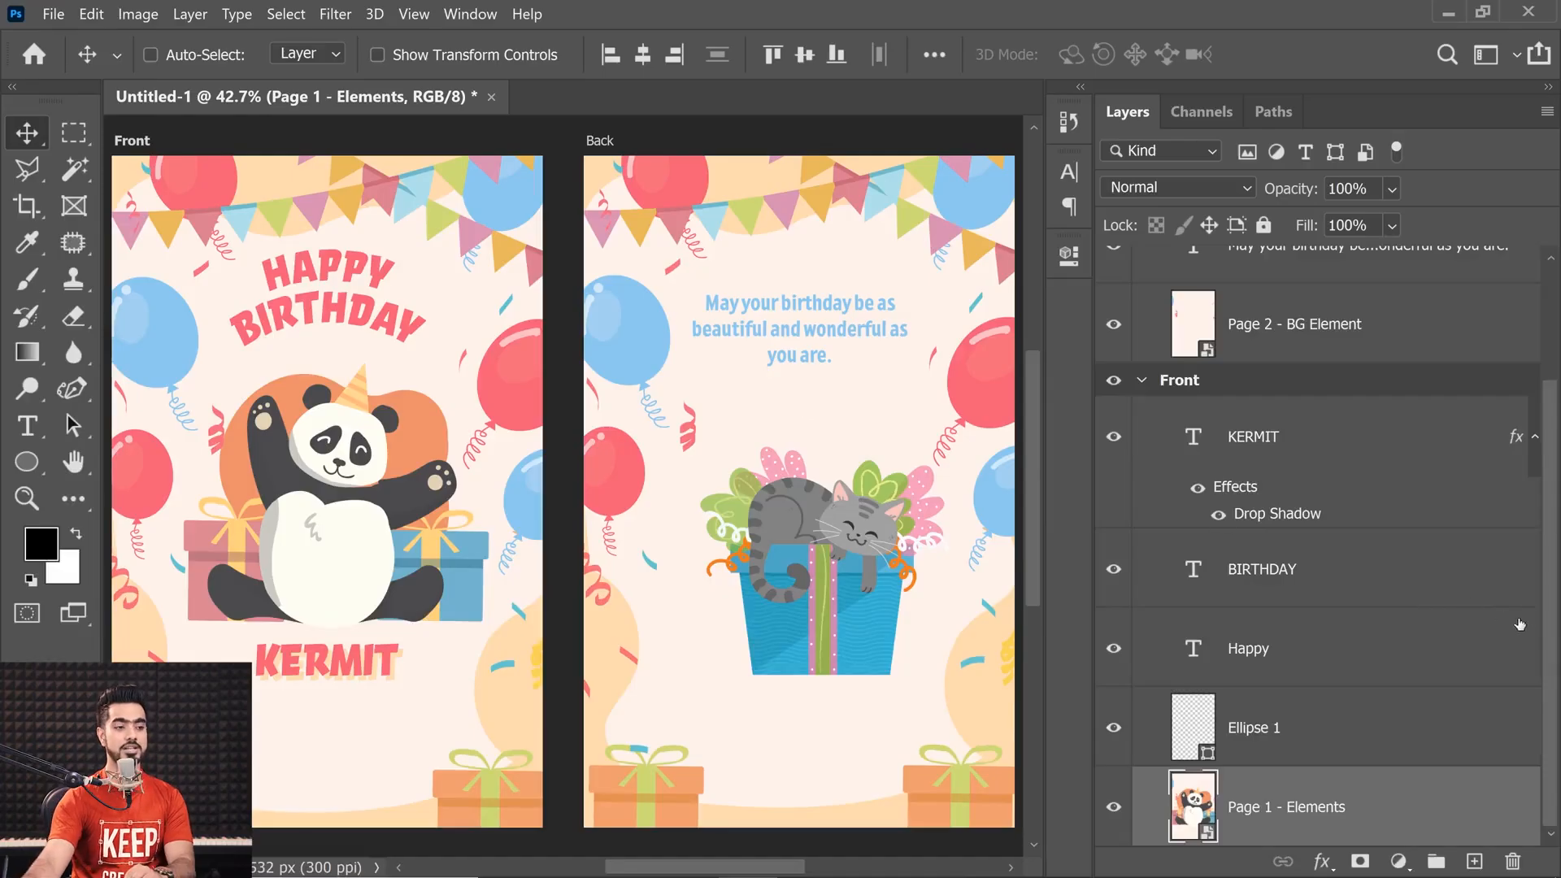
{"action": "scroll", "coordinate": [1518, 370], "scroll_direction": "up", "scroll_amount": 2}
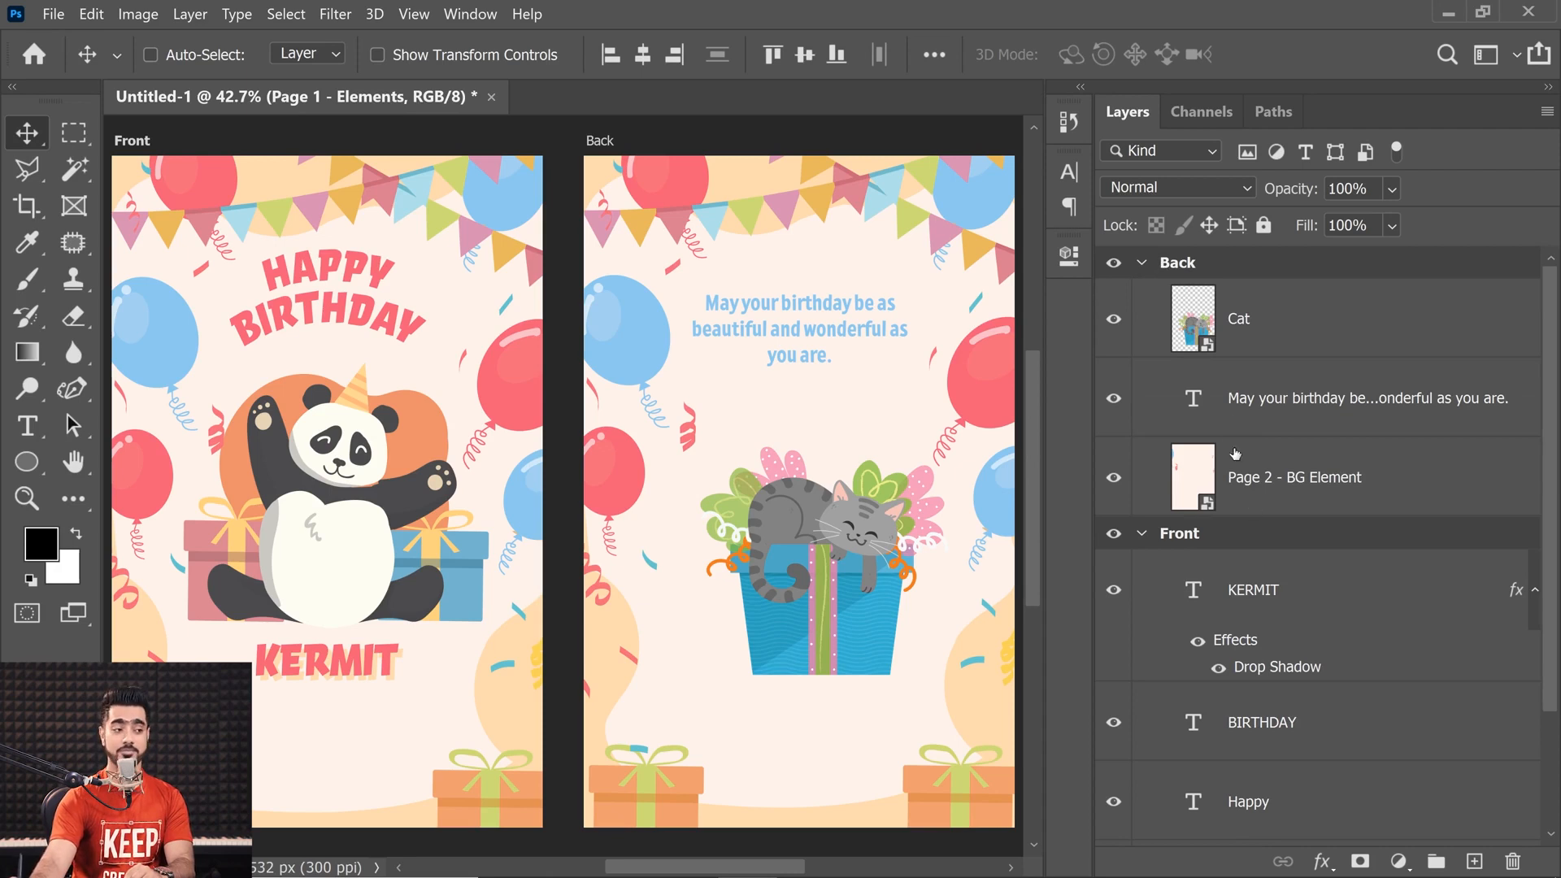
{"action": "left_click", "coordinate": [1142, 534]}
{"action": "left_click", "coordinate": [1141, 264]}
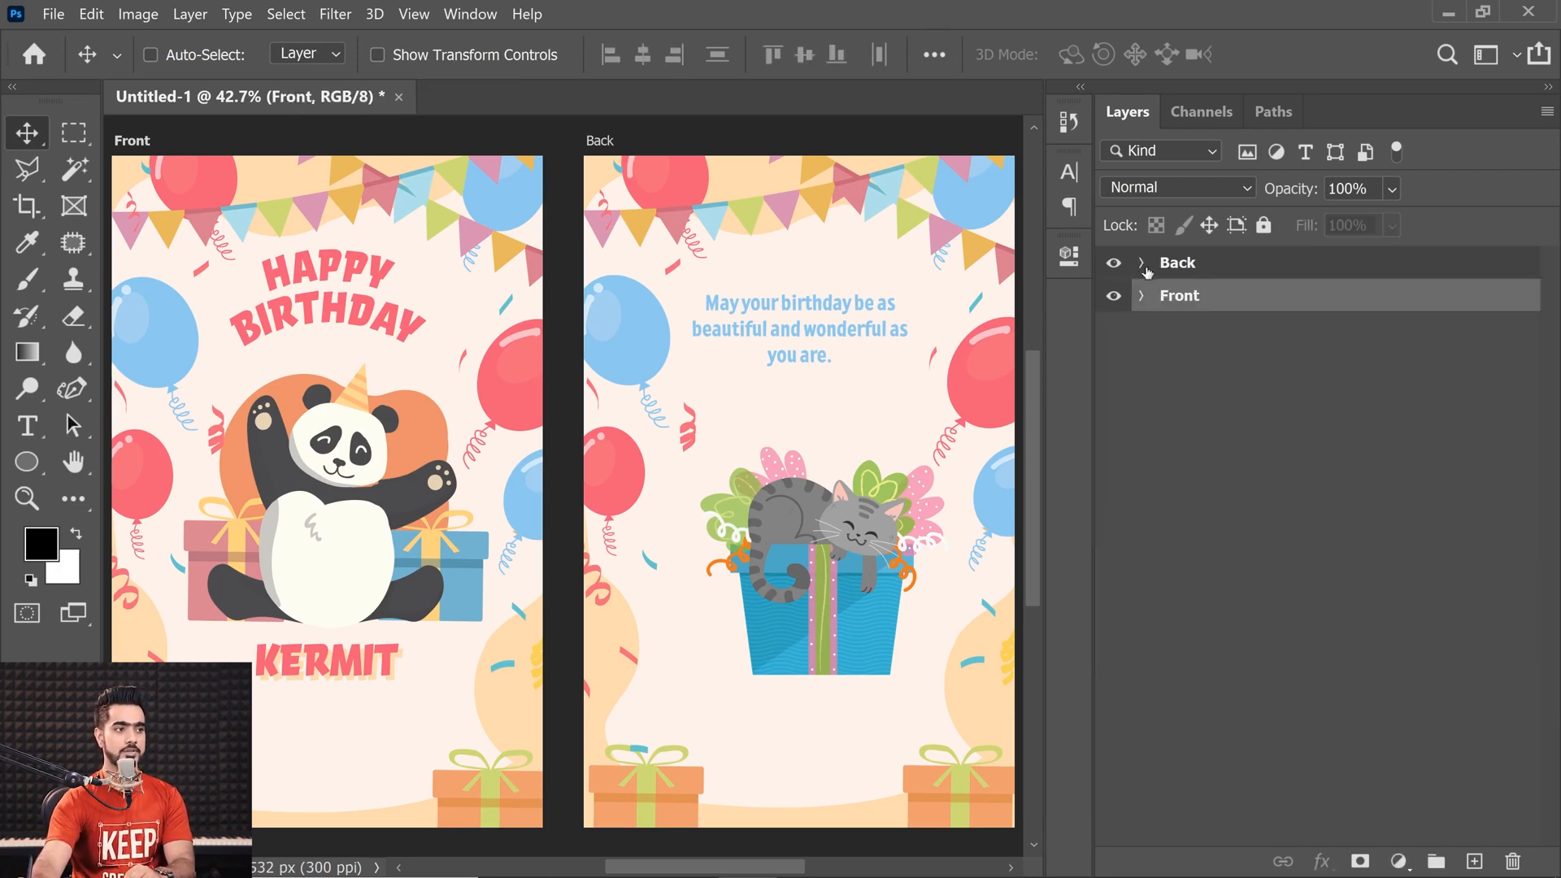
{"action": "mouse_move", "coordinate": [1182, 272]}
{"action": "left_mouse_down"}
{"action": "mouse_move", "coordinate": [1195, 336]}
{"action": "mouse_move", "coordinate": [1174, 290]}
{"action": "left_mouse_up"}
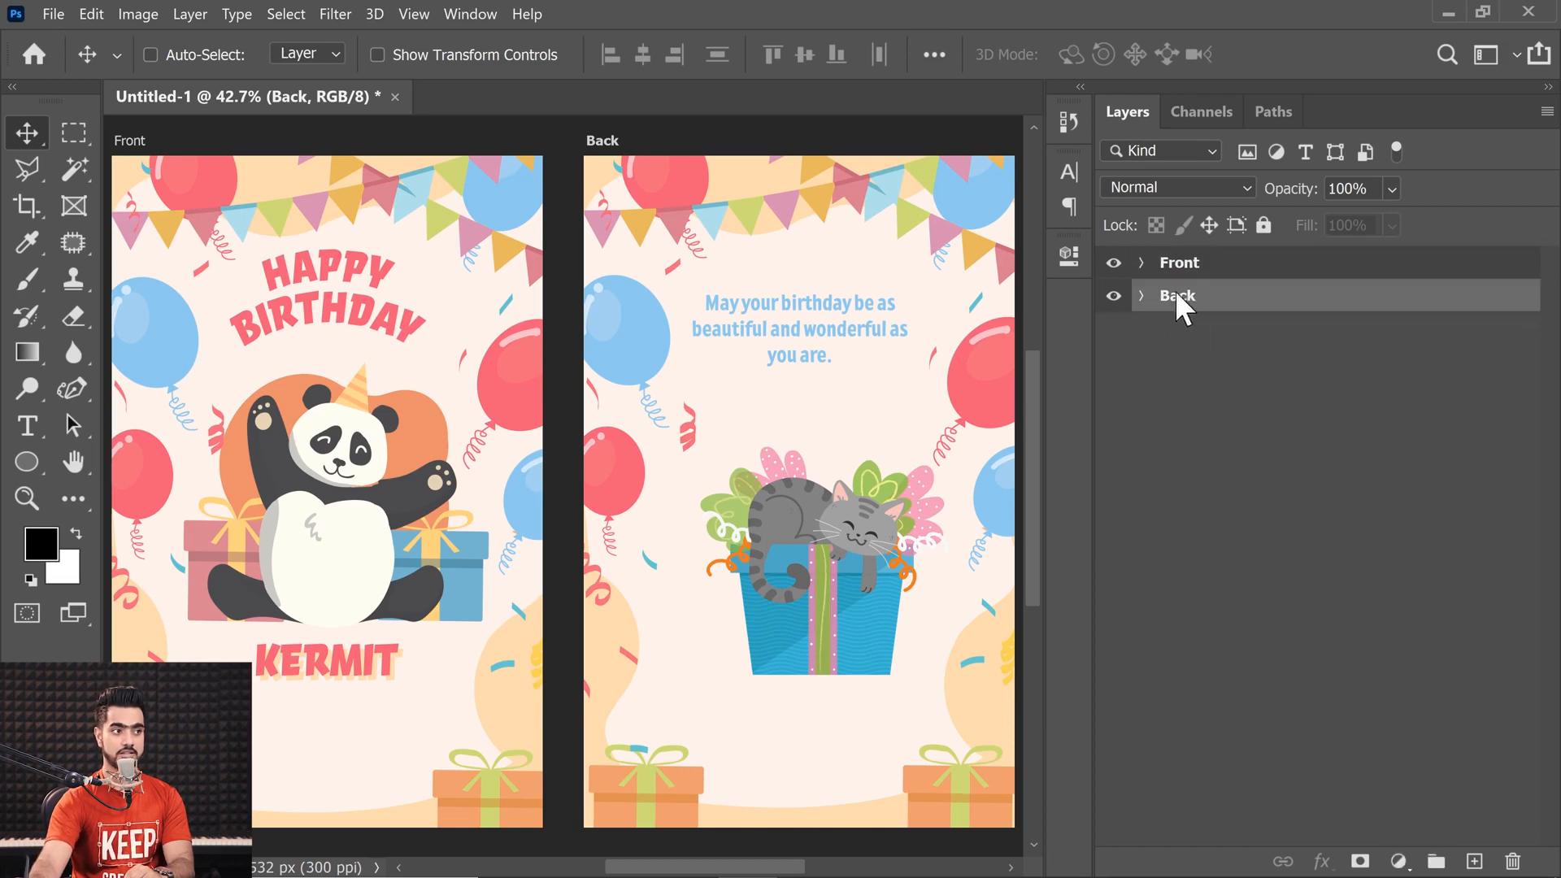
{"action": "left_click", "coordinate": [1192, 269]}
{"action": "left_click", "coordinate": [1198, 295]}
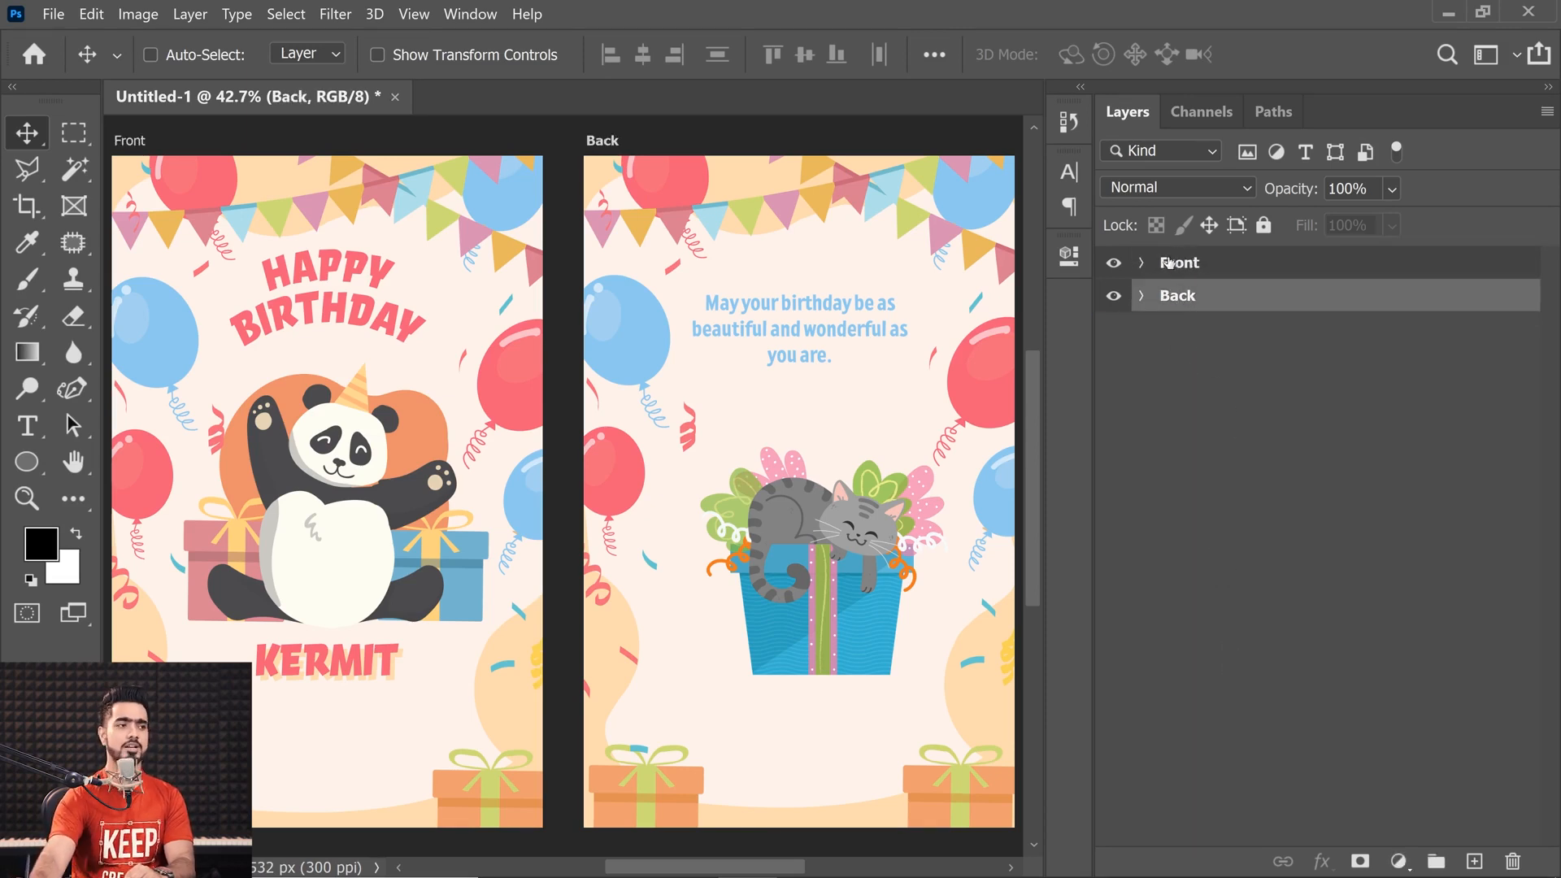
{"action": "left_click", "coordinate": [1196, 266]}
{"action": "left_click", "coordinate": [1198, 299]}
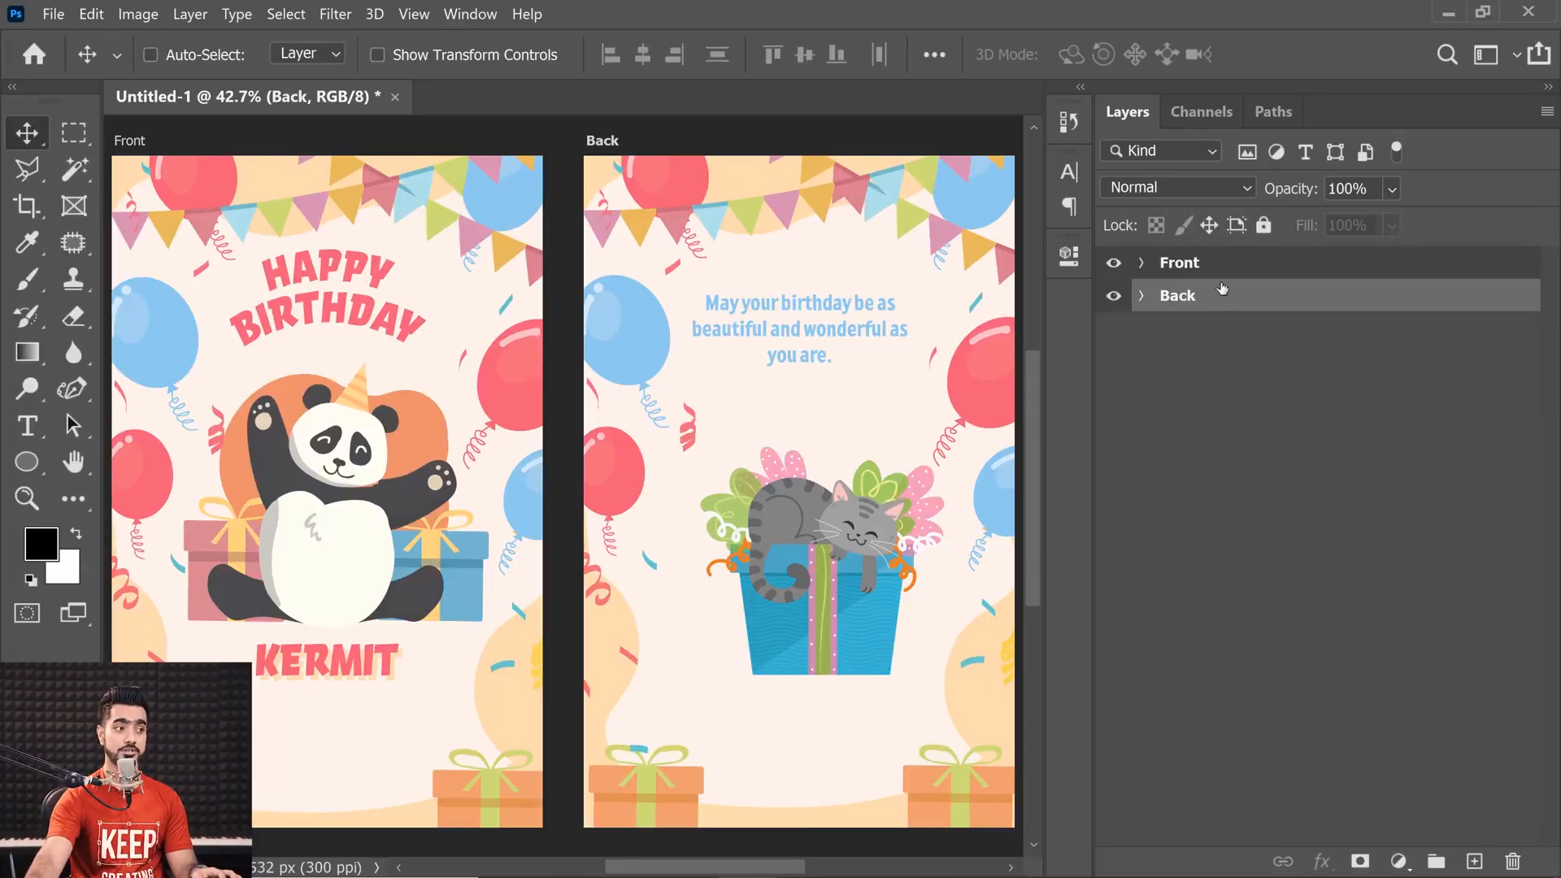
{"action": "left_click", "coordinate": [1211, 264]}
{"action": "left_click", "coordinate": [1138, 356]}
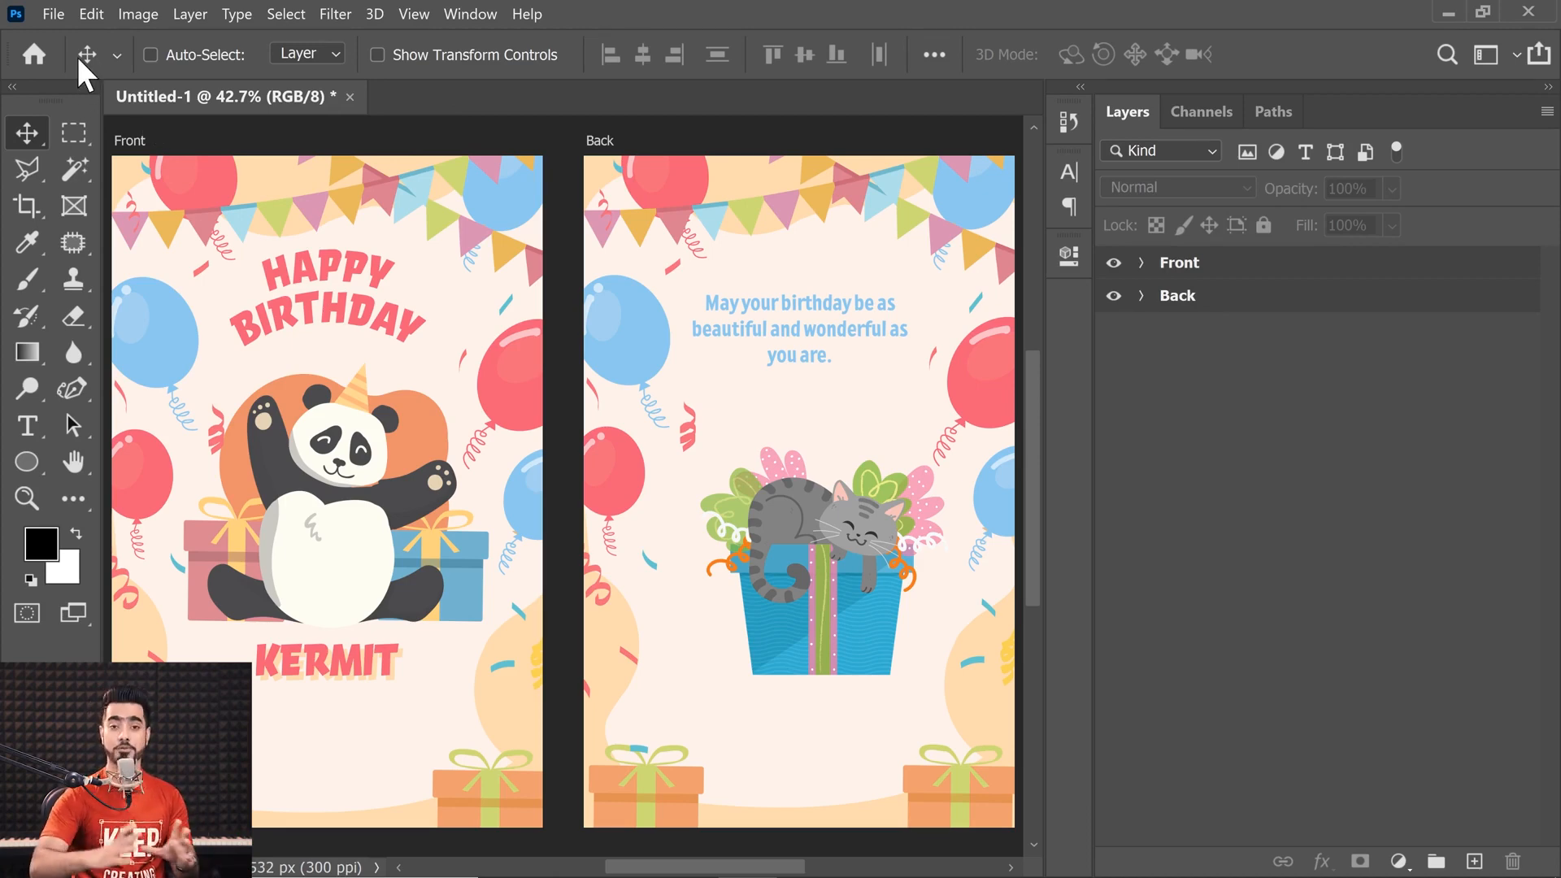
- Export the artboards to a multi-page PDF with the file name prefix "Kermit 2" in the New Tools folder
{"action": "left_click", "coordinate": [54, 13]}
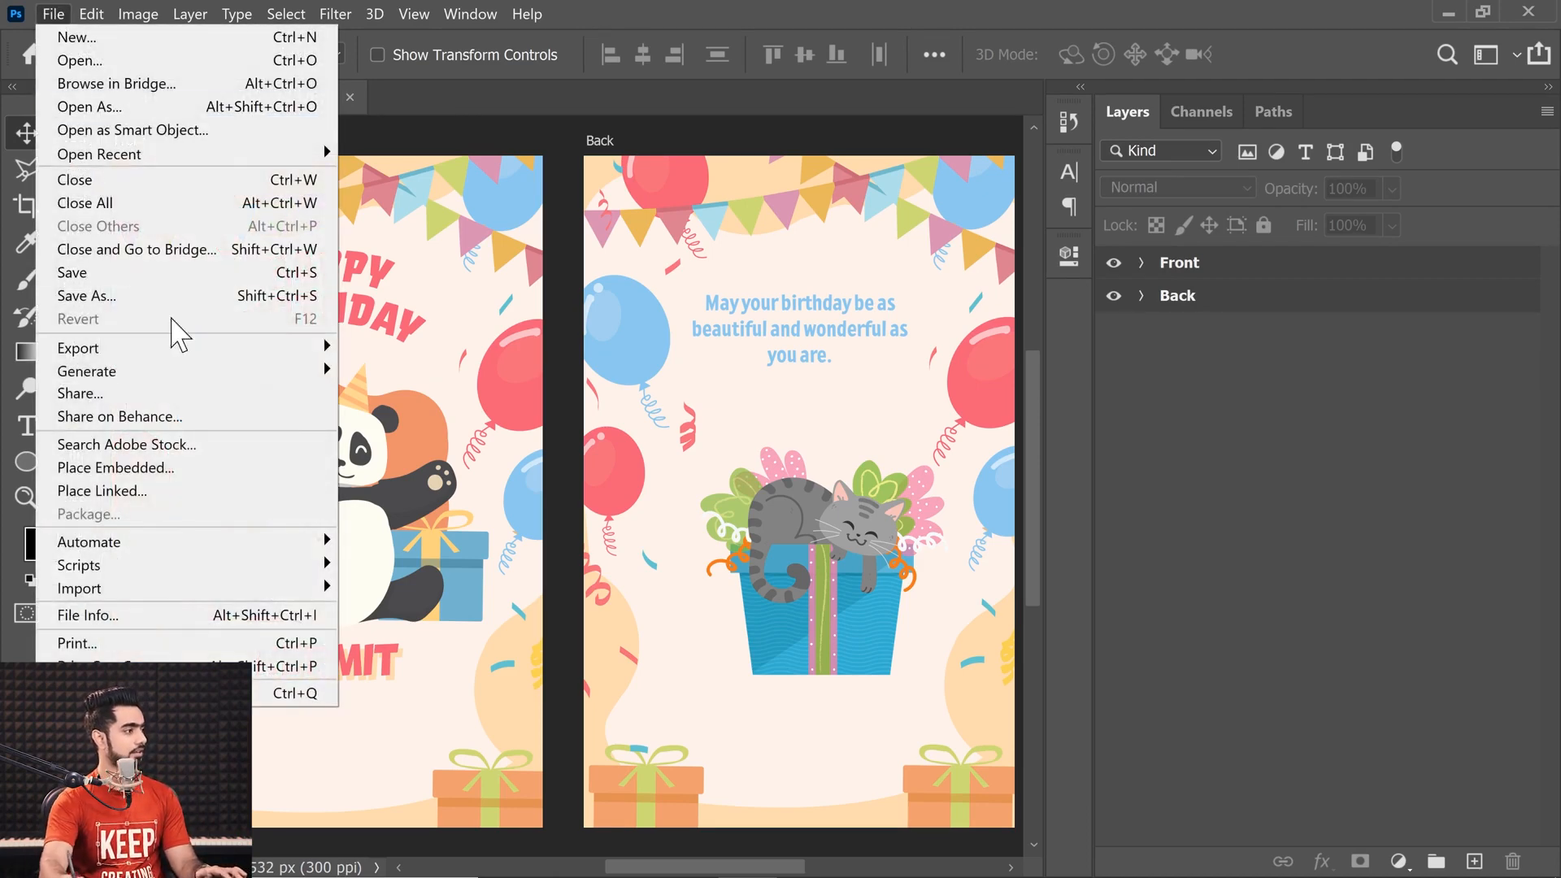
{"action": "mouse_move", "coordinate": [258, 372]}
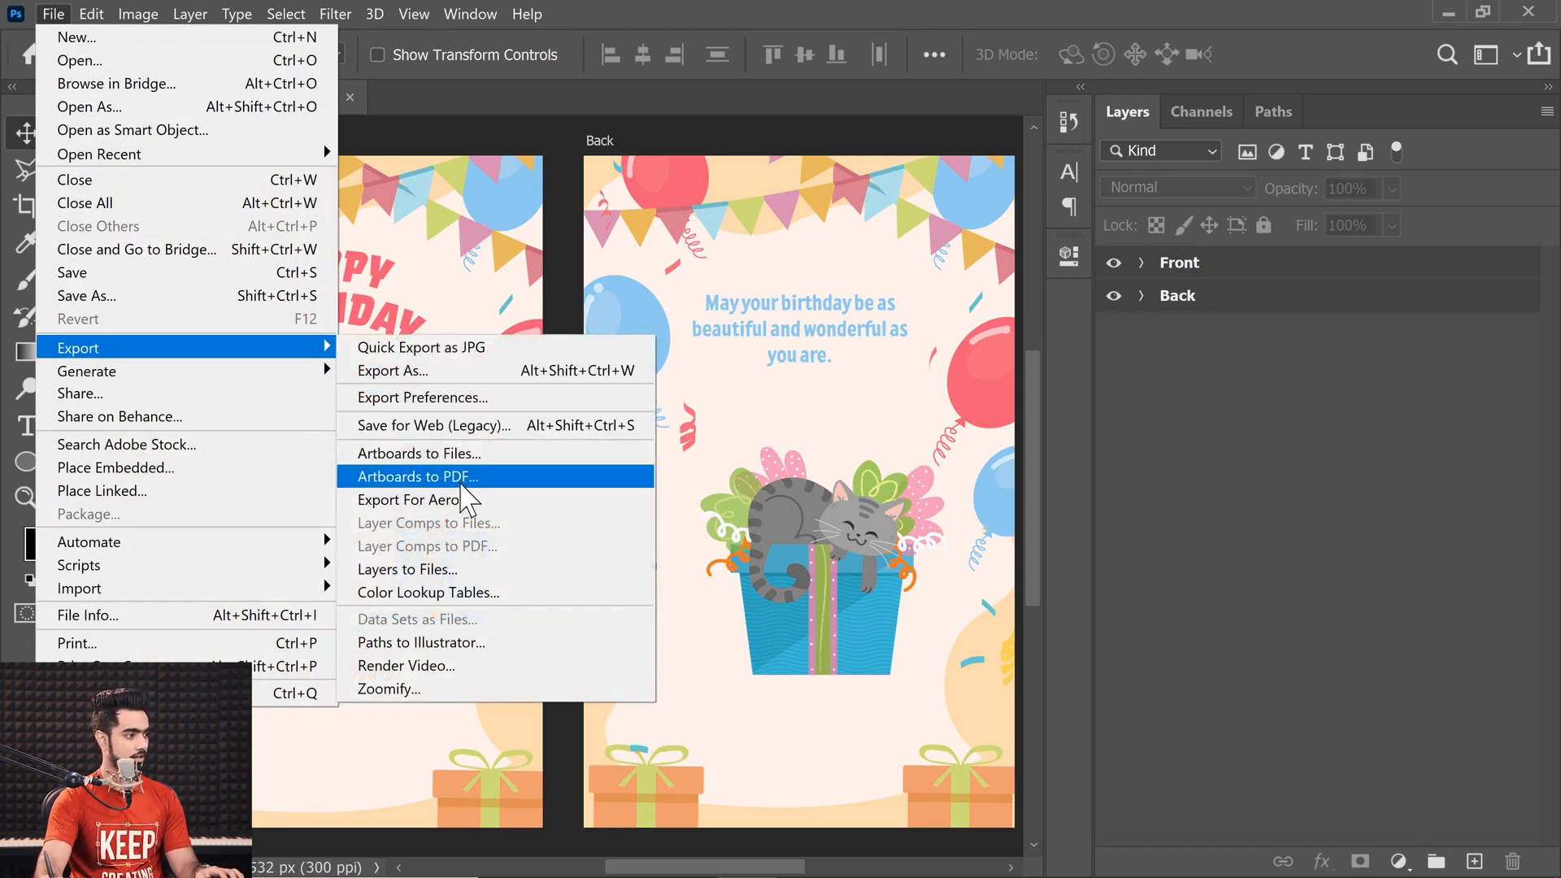
{"action": "left_click", "coordinate": [460, 479]}
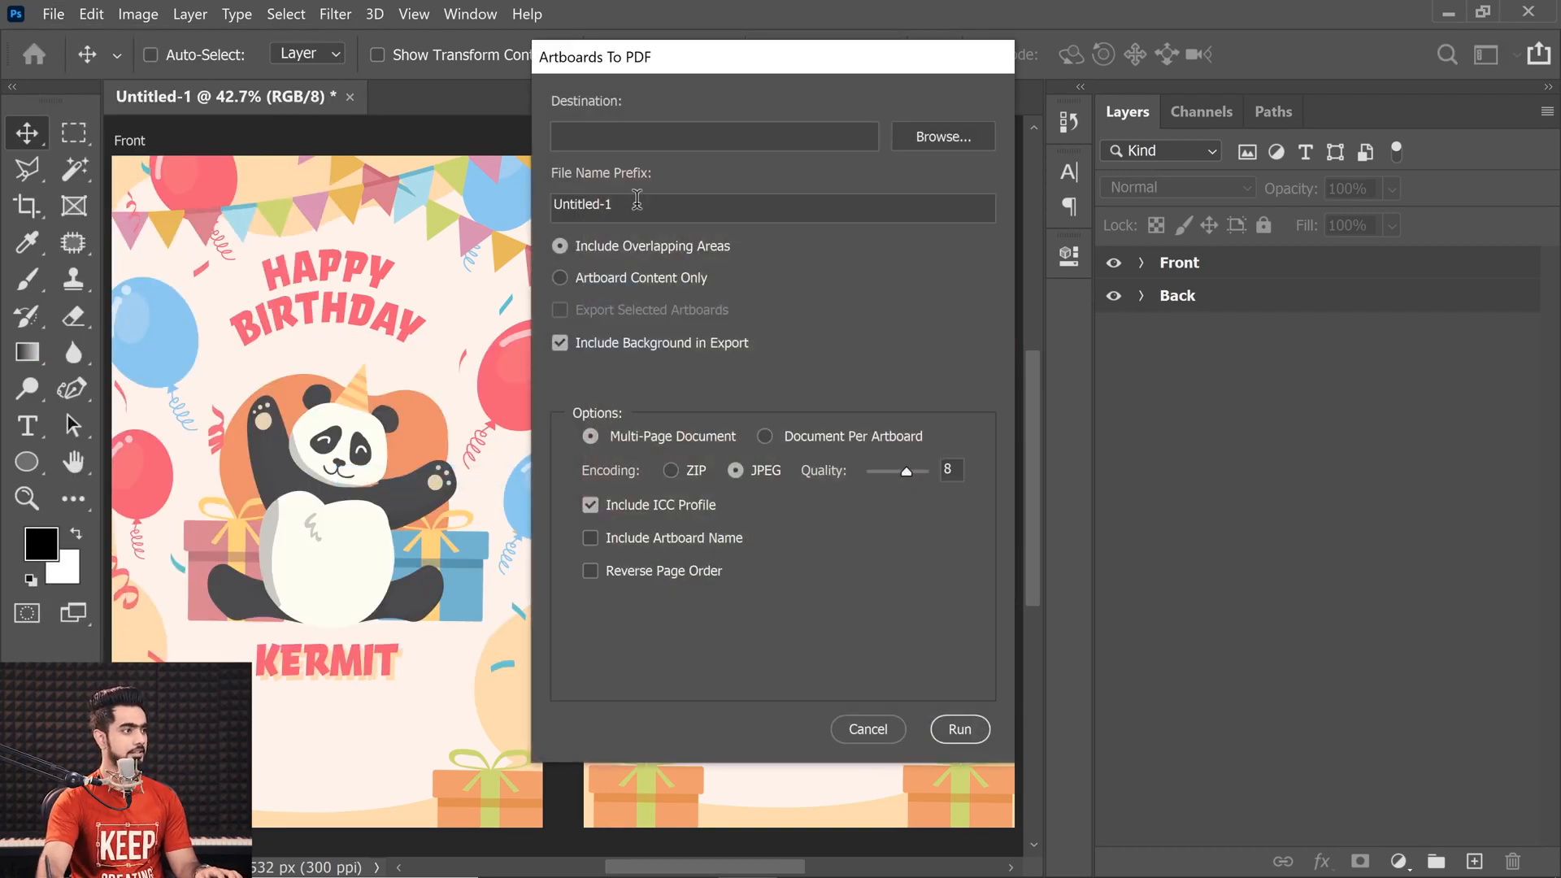
{"action": "left_click_drag", "start_coordinate": [642, 207], "coordinate": [455, 228]}
{"action": "type", "text": "Kermit 2"}
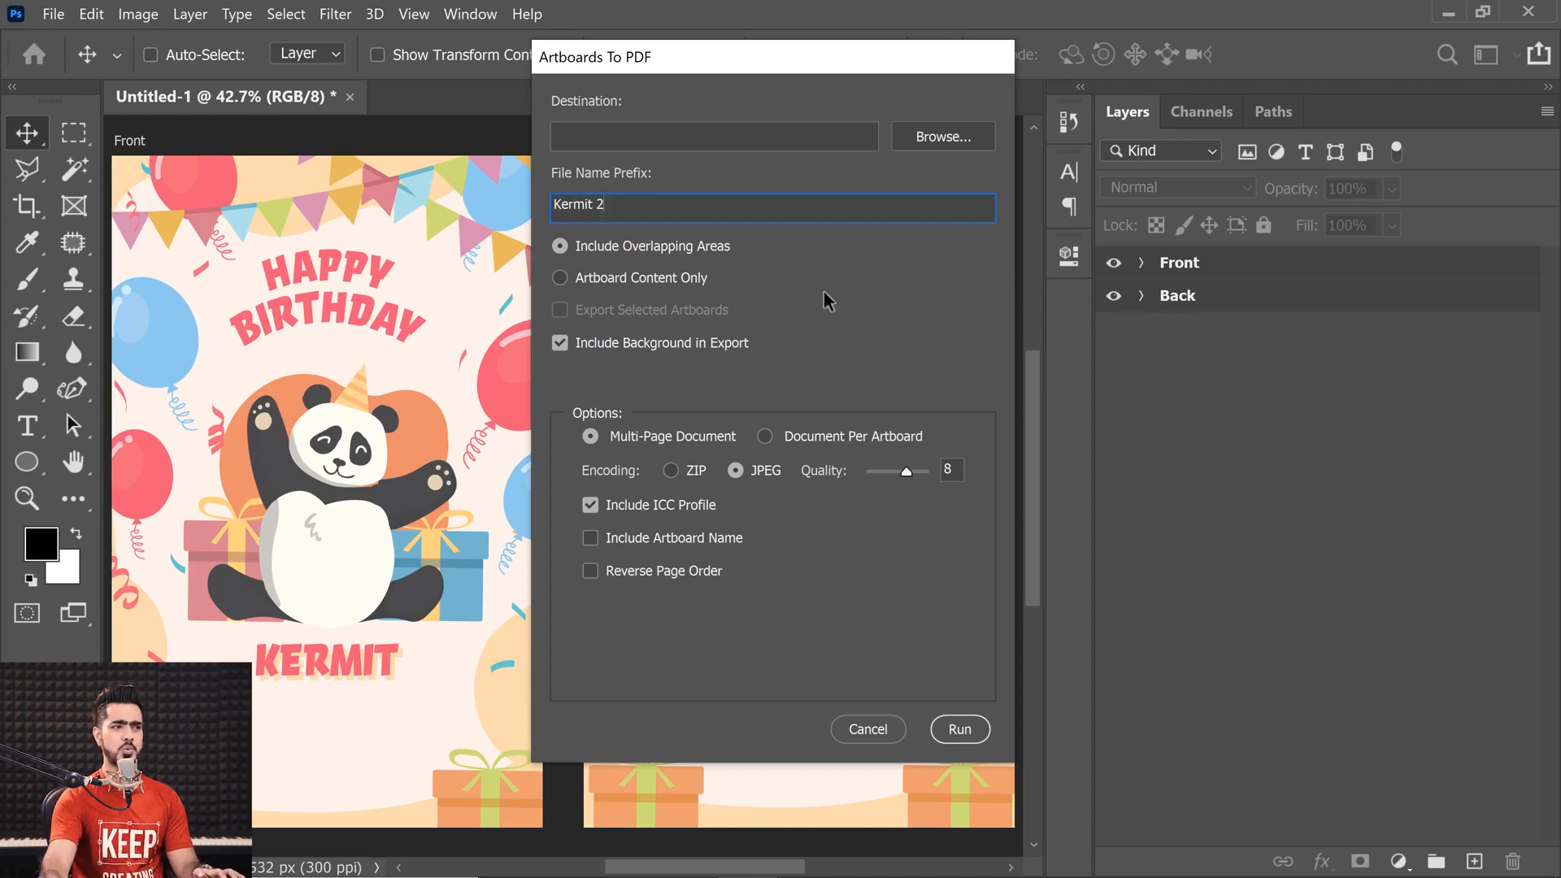
{"action": "left_click", "coordinate": [943, 138]}
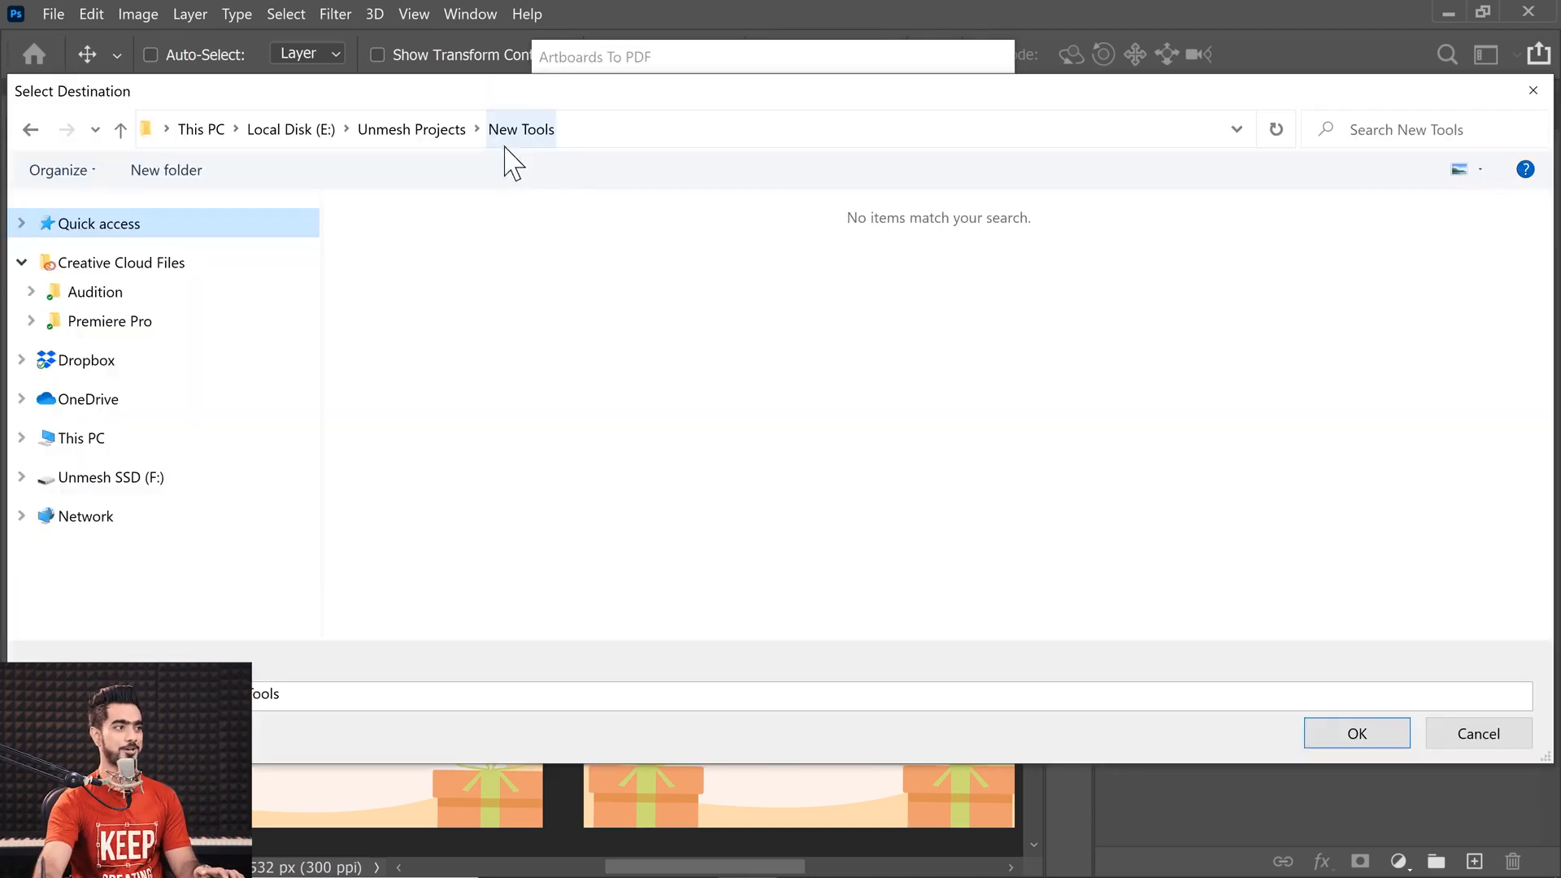
{"action": "left_click", "coordinate": [1337, 735]}
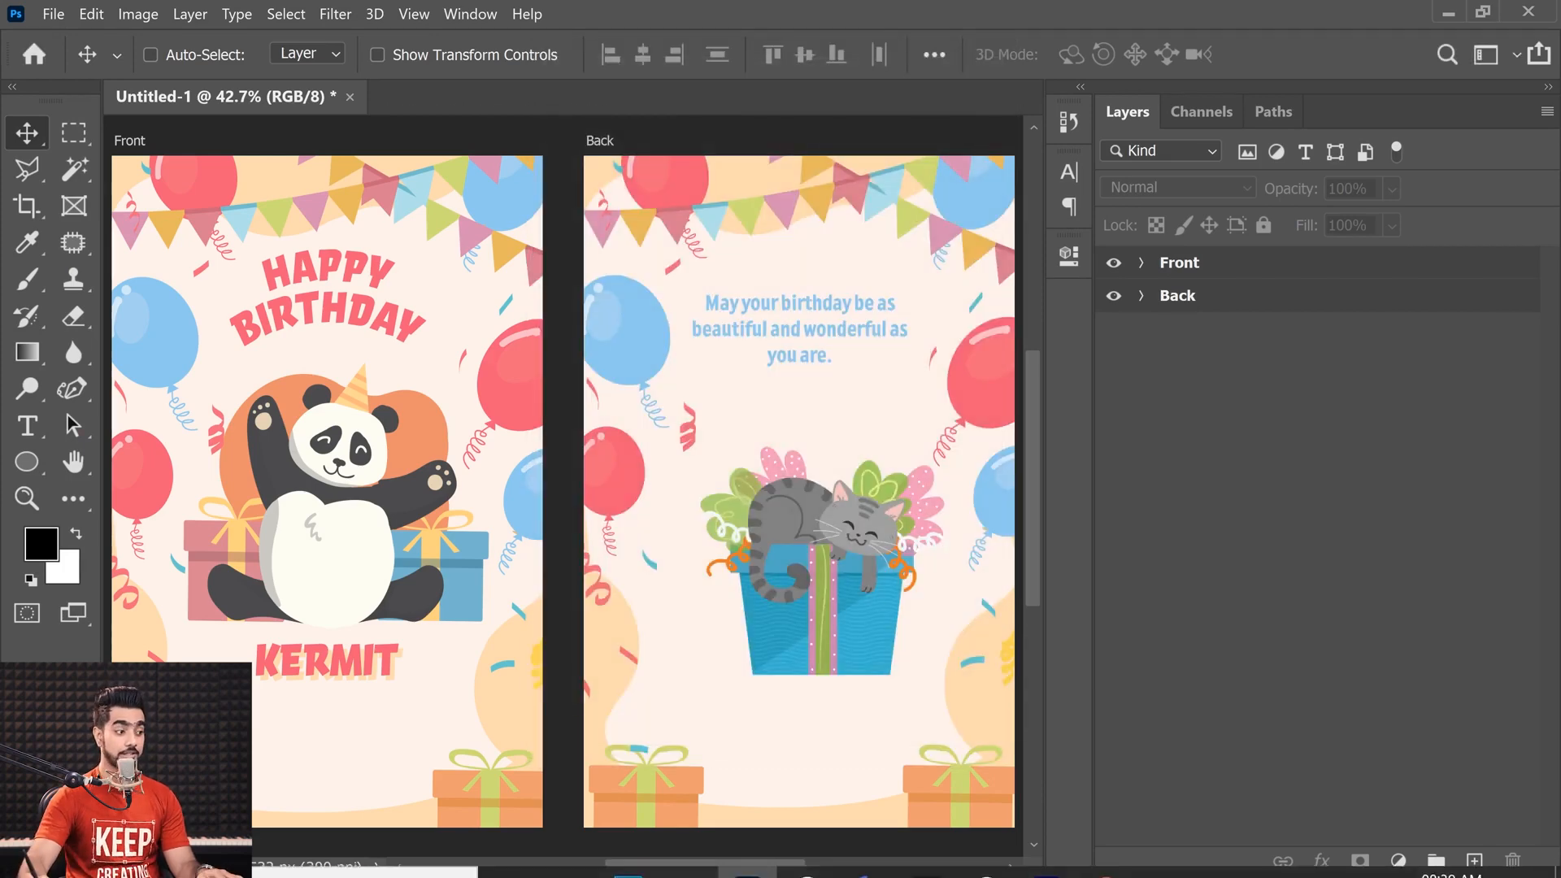
- Switch to File Explorer, open Kermit 2.pdf, and examine the order and content of its pages
{"action": "left_click", "coordinate": [687, 853]}
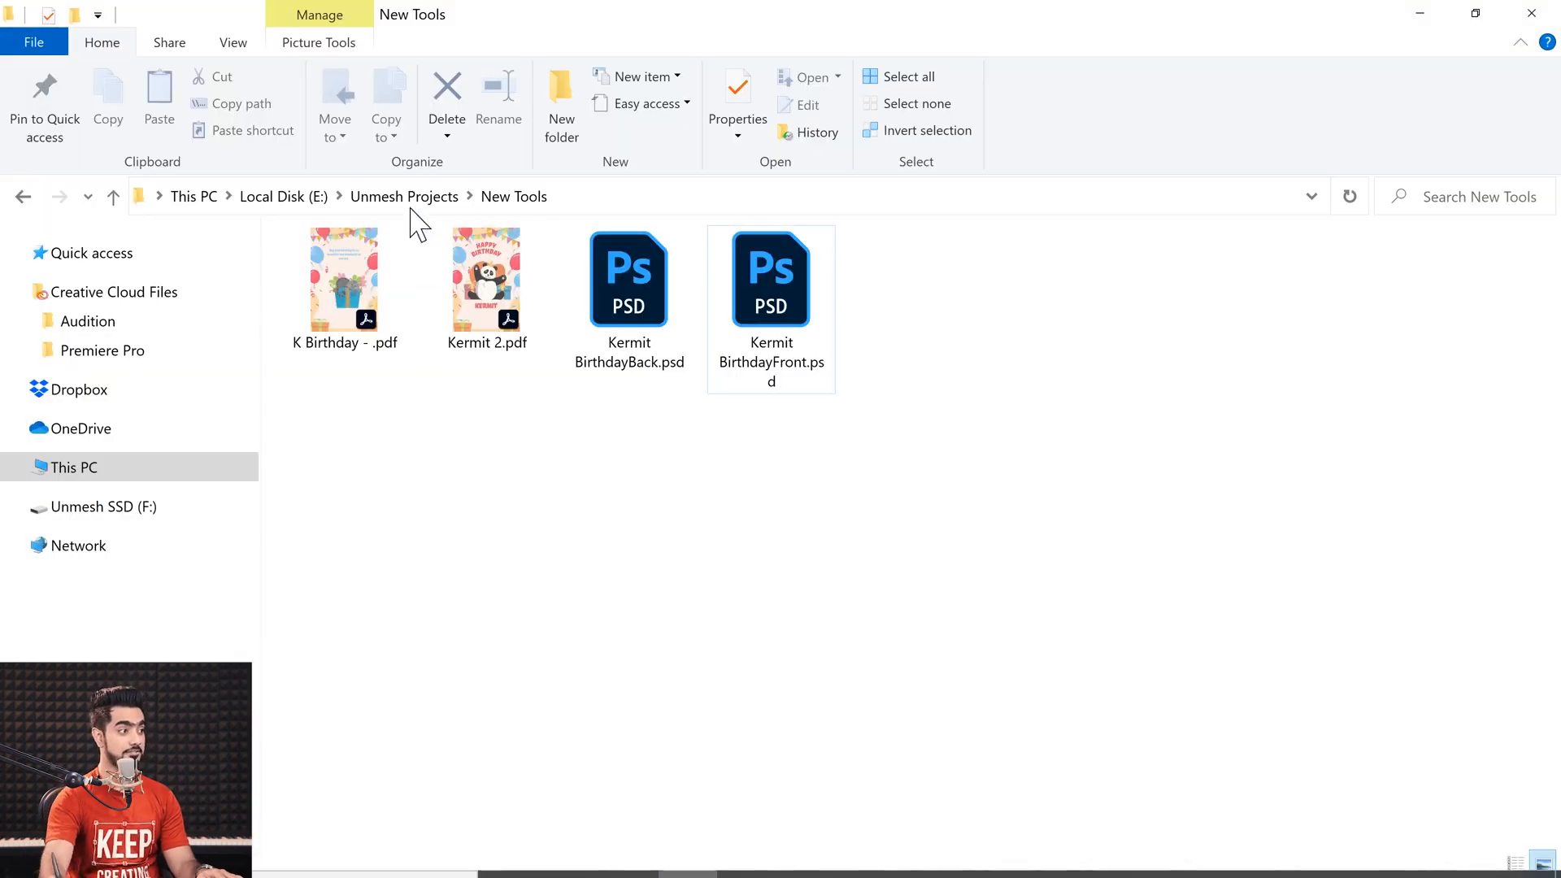
{"action": "left_click", "coordinate": [485, 284]}
{"action": "double_click", "coordinate": [483, 287]}
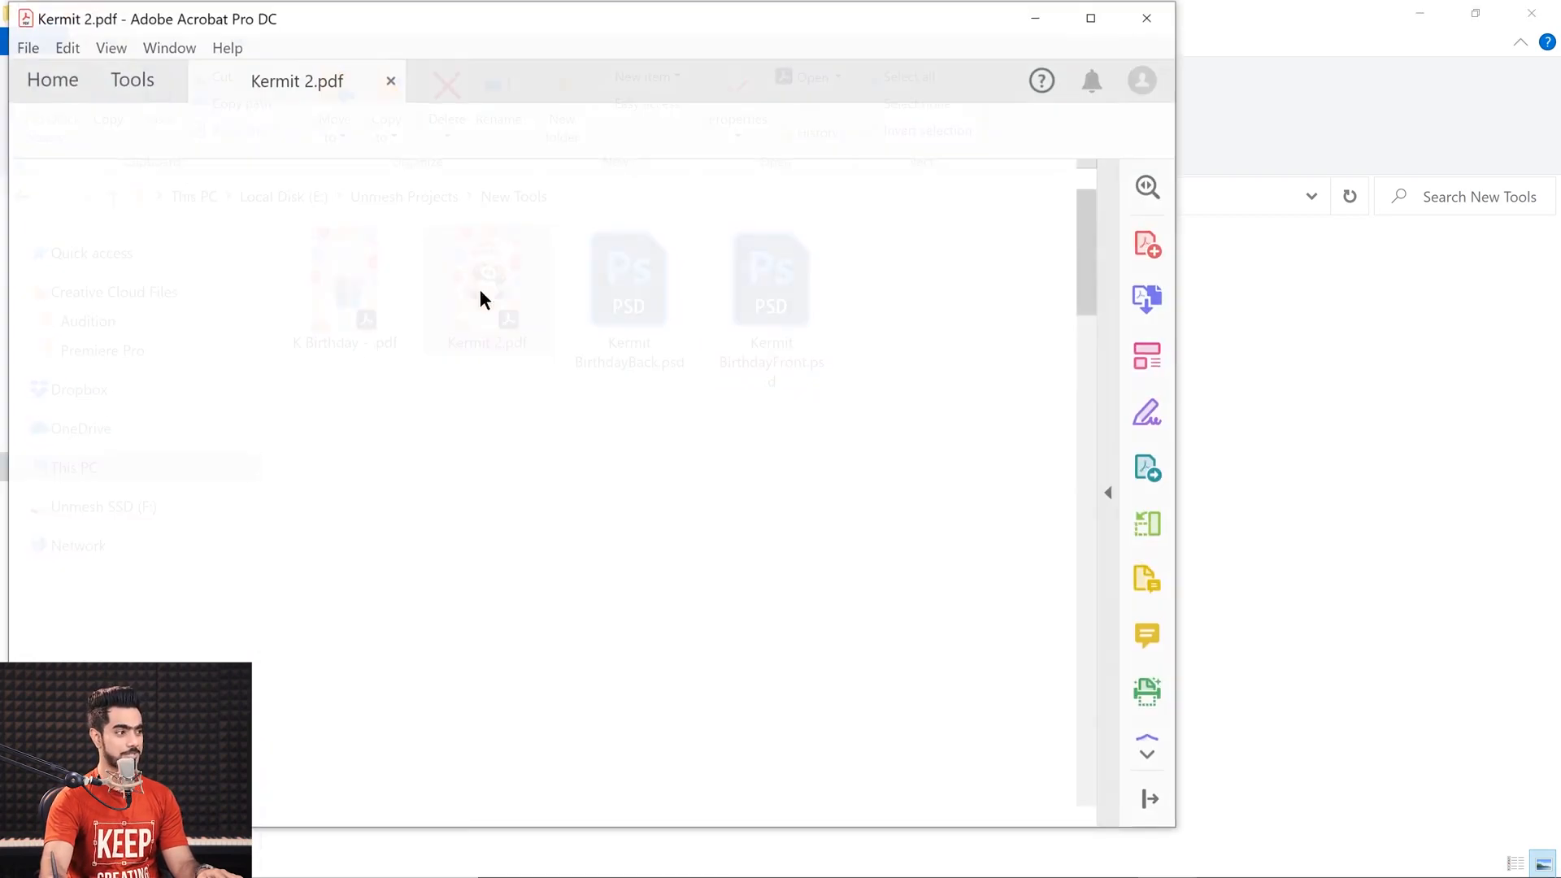
{"action": "left_click_drag", "start_coordinate": [1074, 354], "coordinate": [1075, 358]}
{"action": "left_click_drag", "start_coordinate": [1092, 308], "coordinate": [1056, 662]}
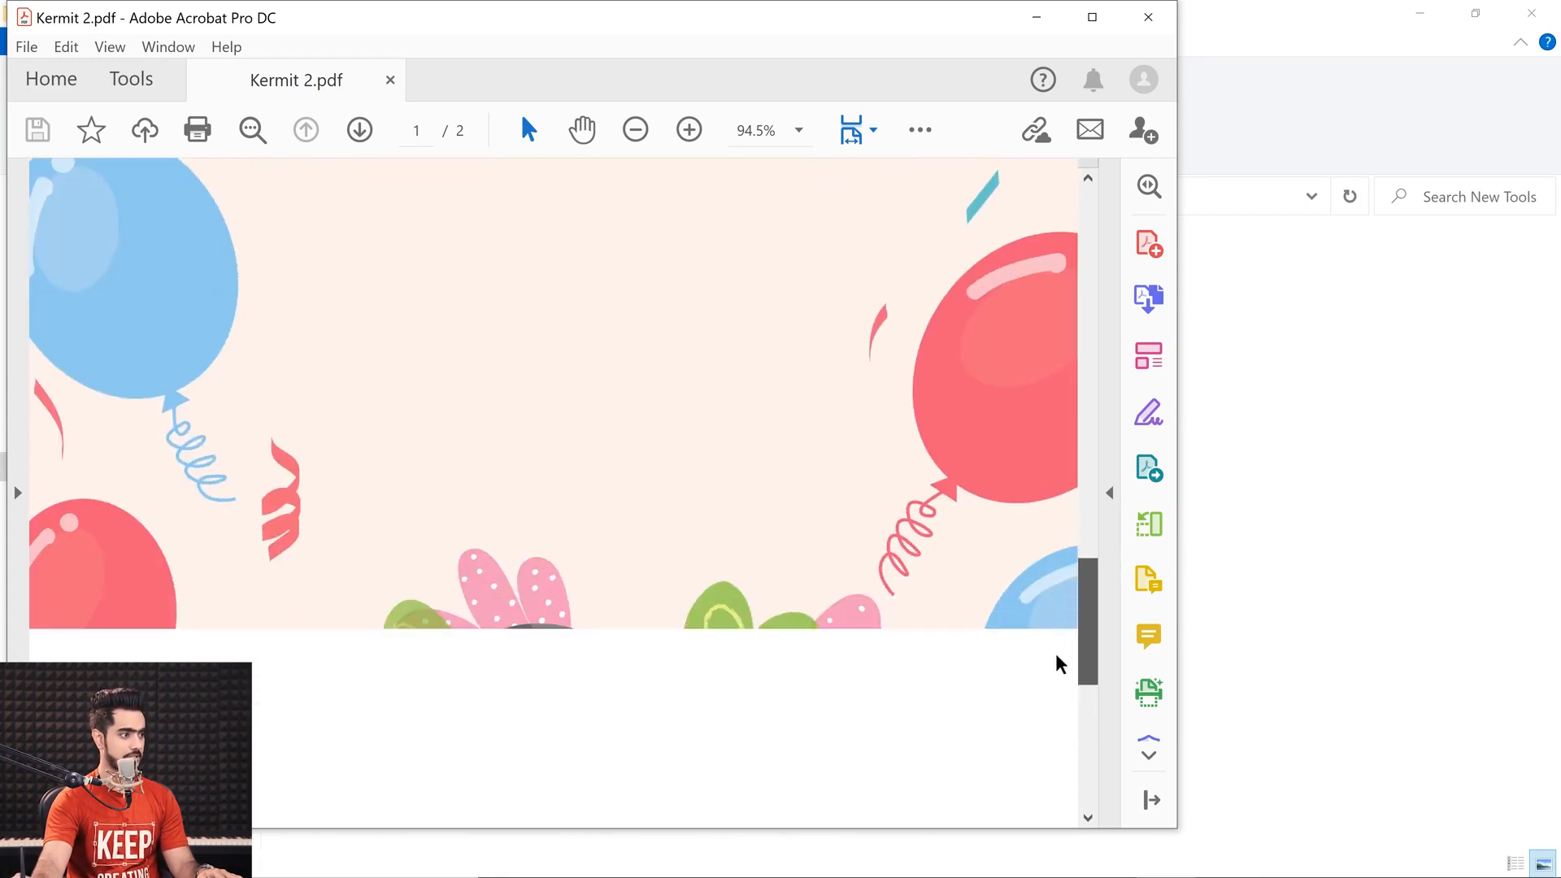
{"action": "key", "text": "ctrl+minus"}
{"action": "key", "text": "ctrl+0"}
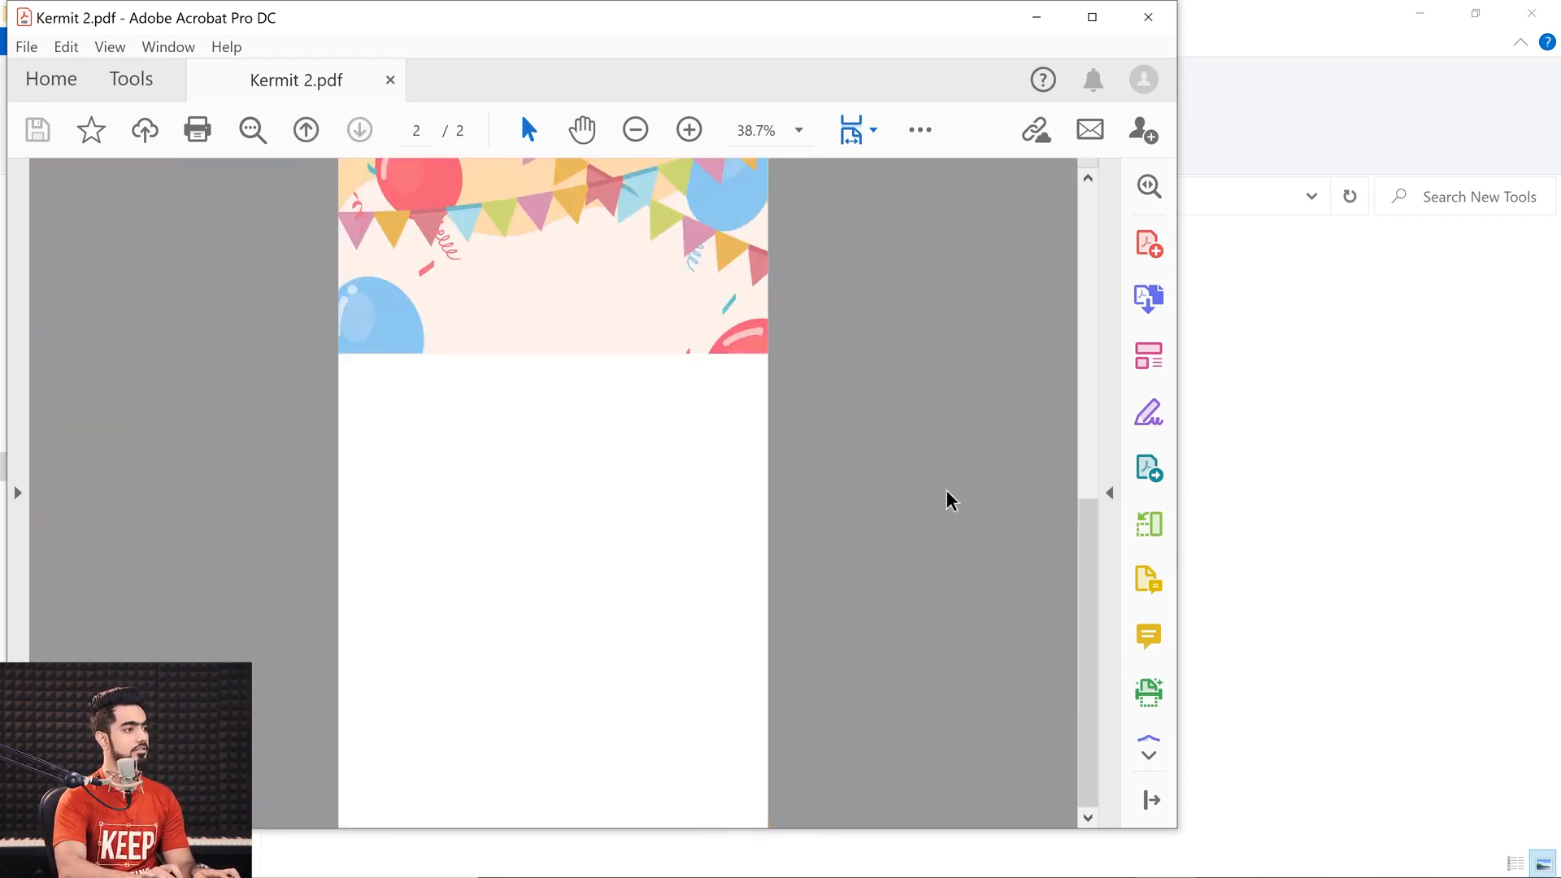
{"action": "left_click_drag", "start_coordinate": [1091, 574], "coordinate": [1021, 356]}
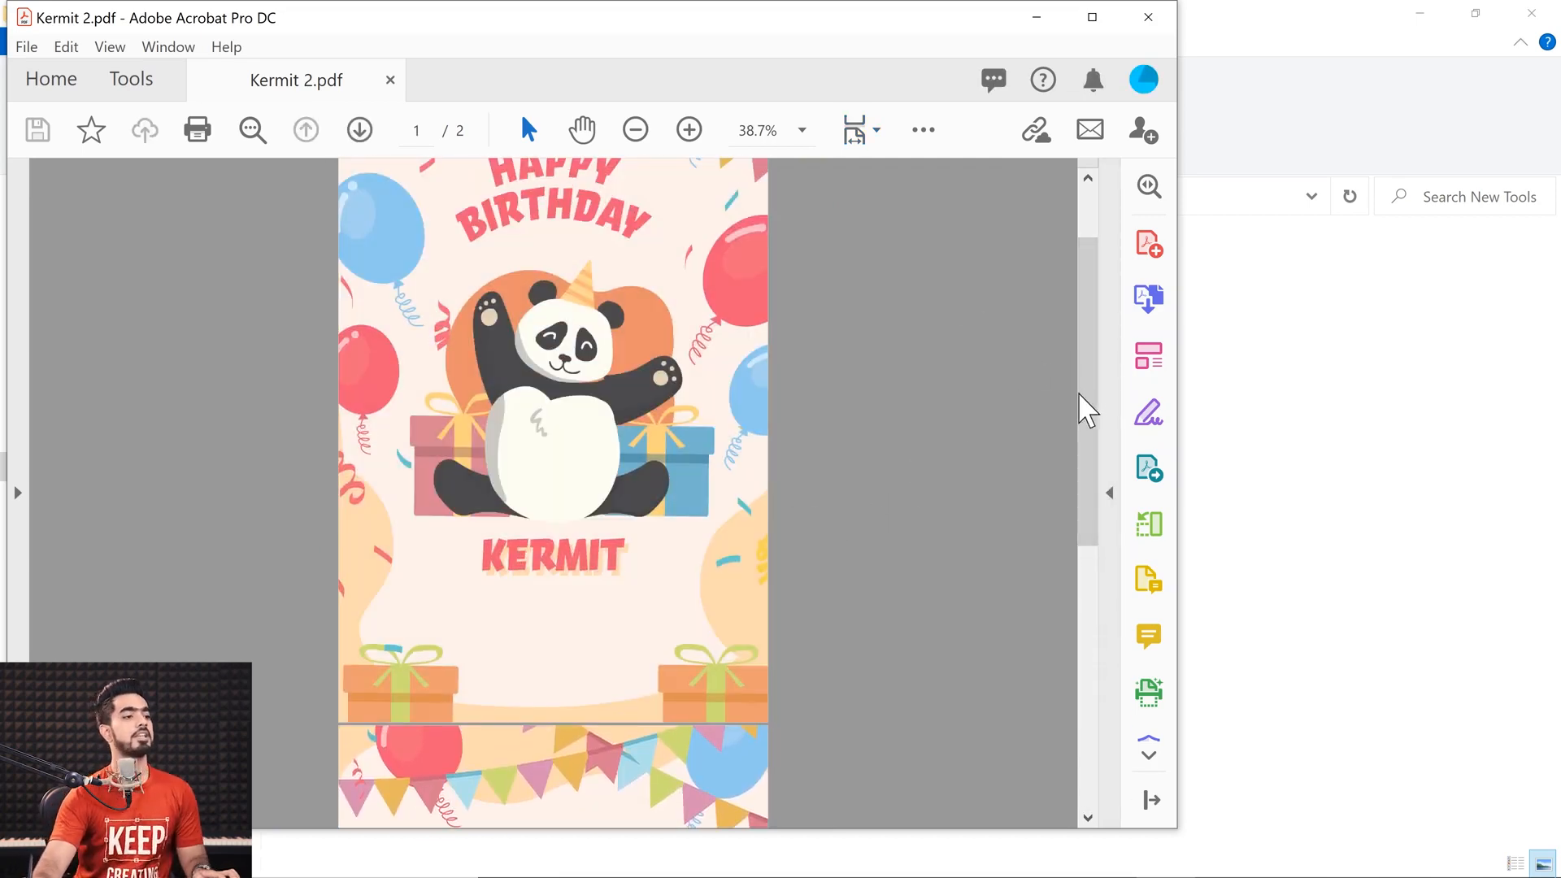
{"action": "left_click_drag", "start_coordinate": [1080, 408], "coordinate": [1080, 320]}
{"action": "left_click", "coordinate": [1057, 23]}
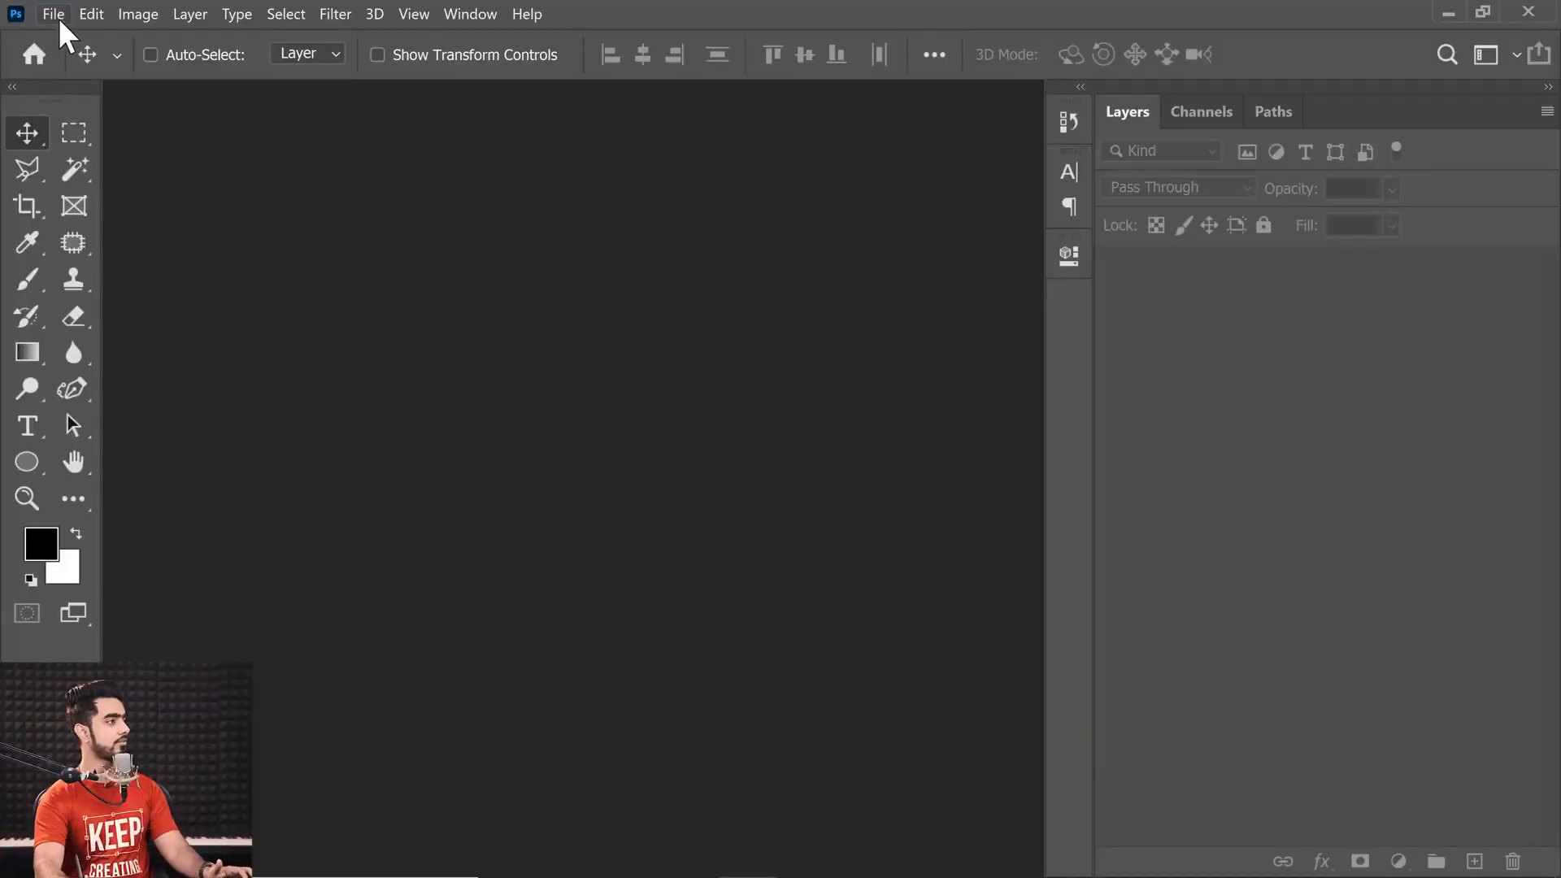
- Create a new document in Photoshop from the A3 print preset, 297 x 420 mm at 300 ppi, without artboards
{"action": "left_click", "coordinate": [53, 14]}
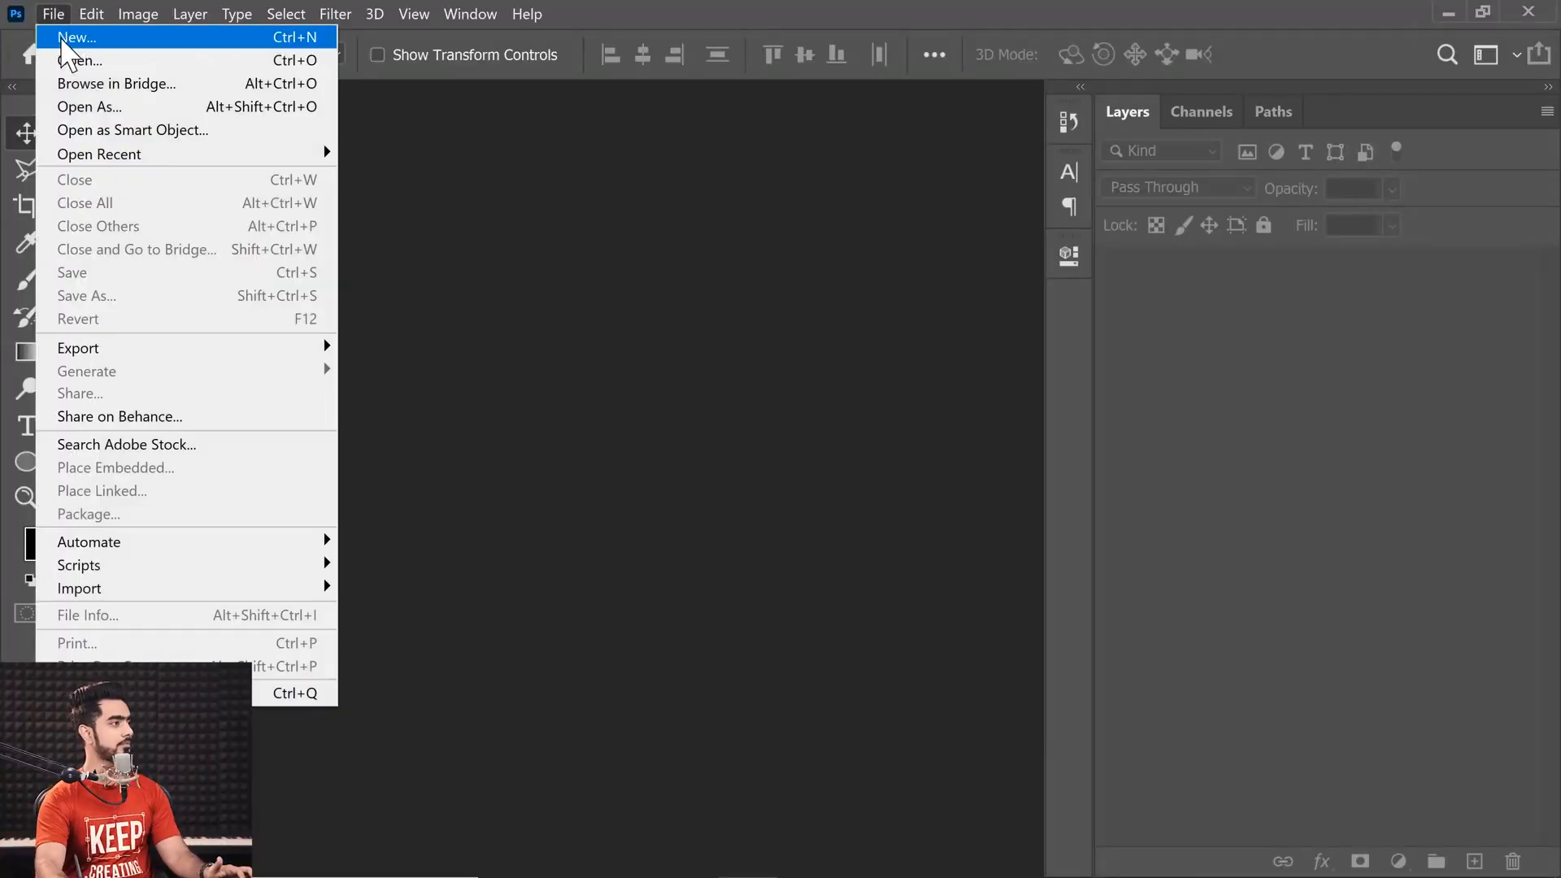
{"action": "left_click", "coordinate": [68, 36]}
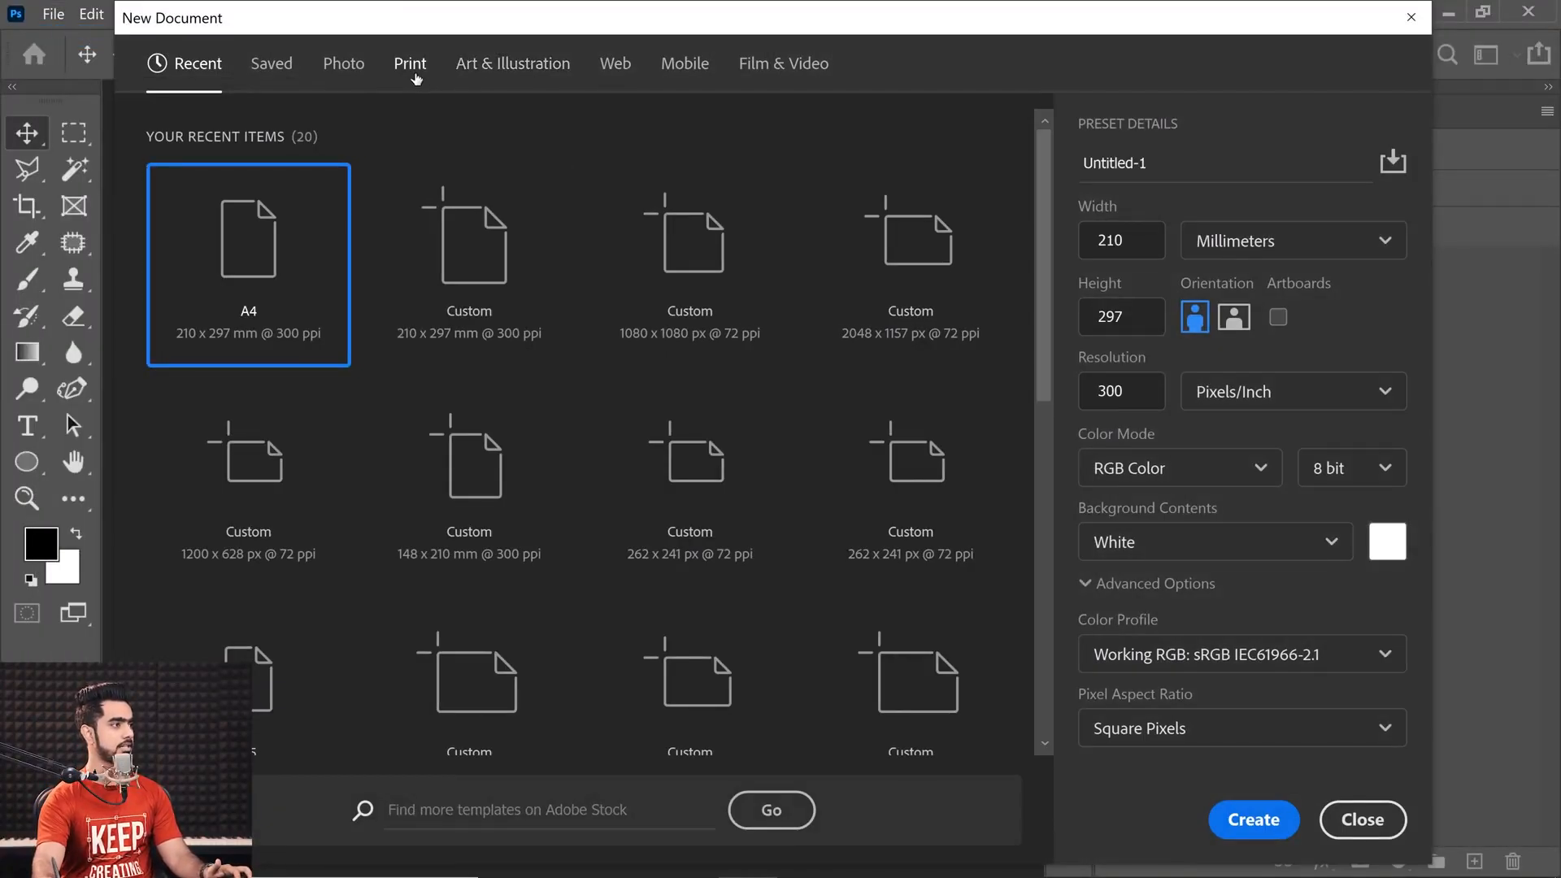
{"action": "left_click", "coordinate": [416, 72]}
{"action": "left_click", "coordinate": [630, 408]}
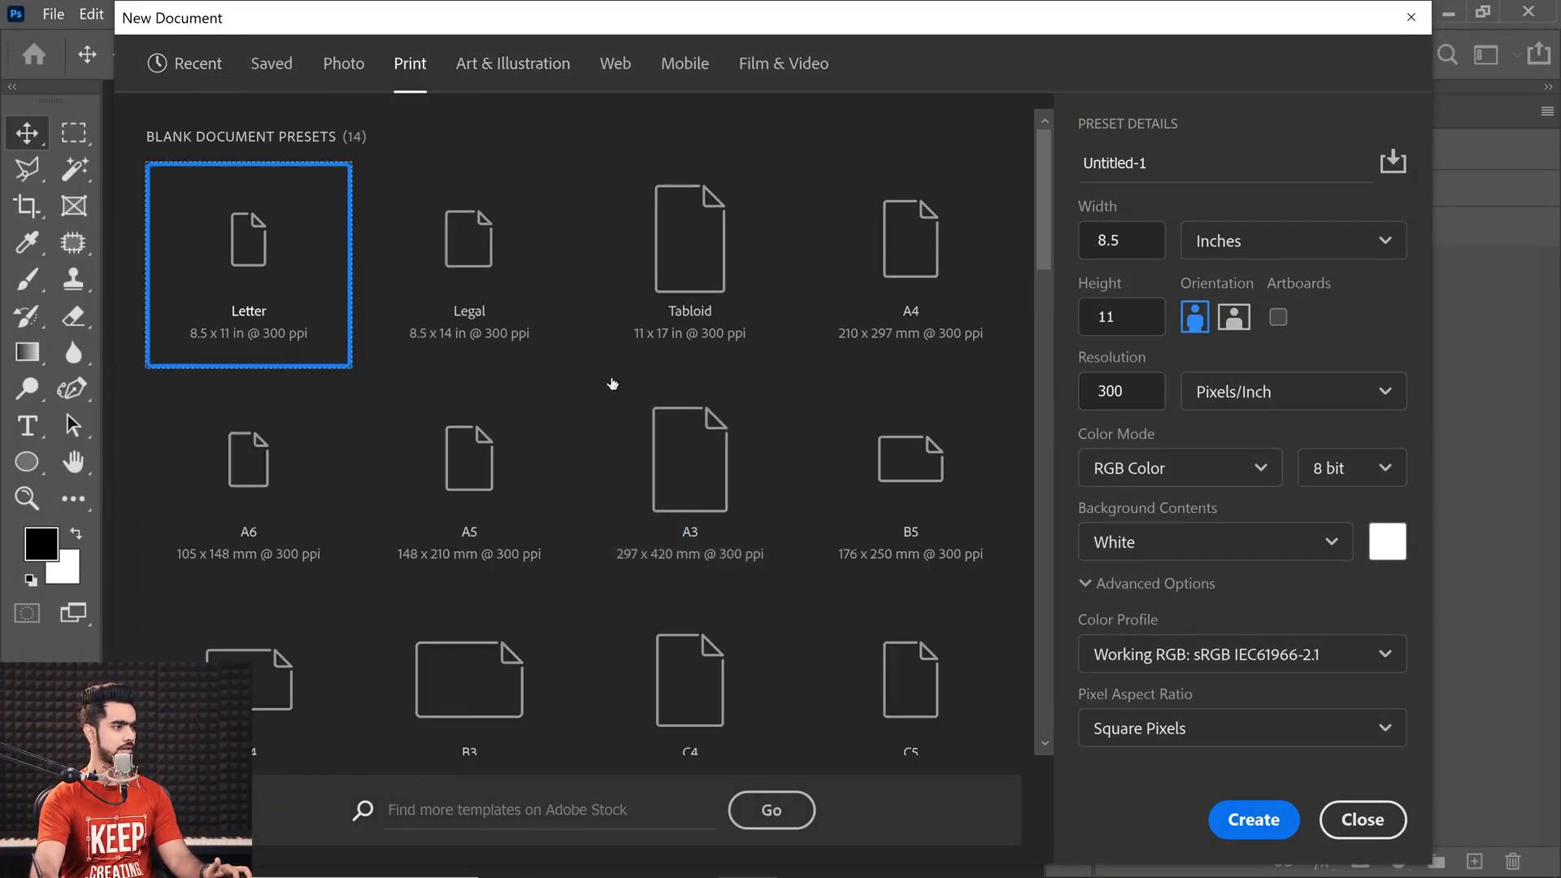
{"action": "left_click", "coordinate": [726, 491]}
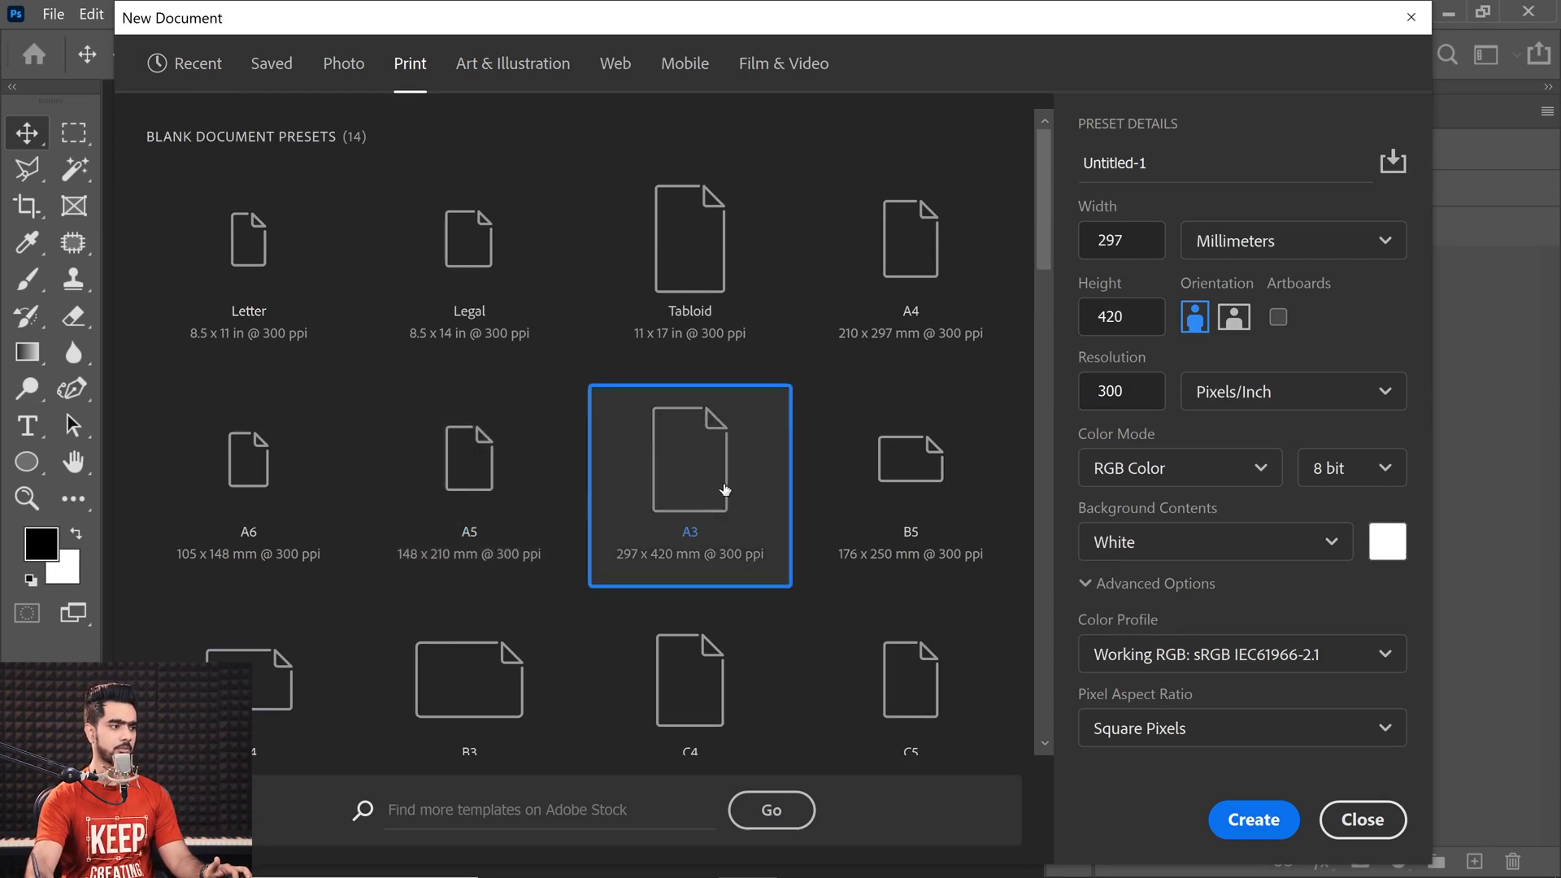
{"action": "left_click", "coordinate": [1265, 829]}
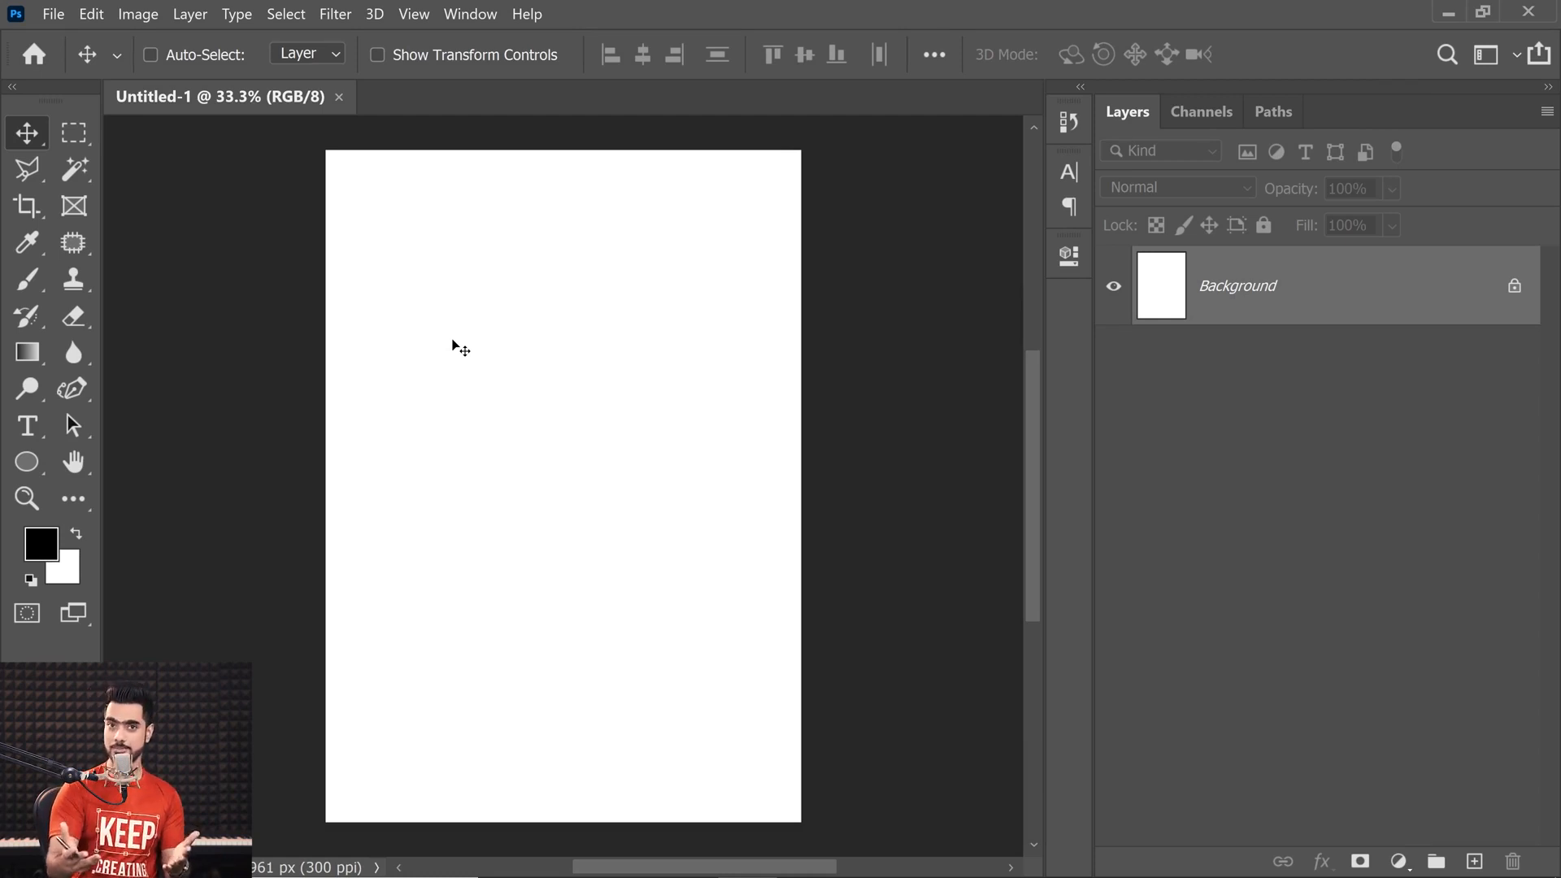
{"action": "key", "text": "ctrl+minus"}
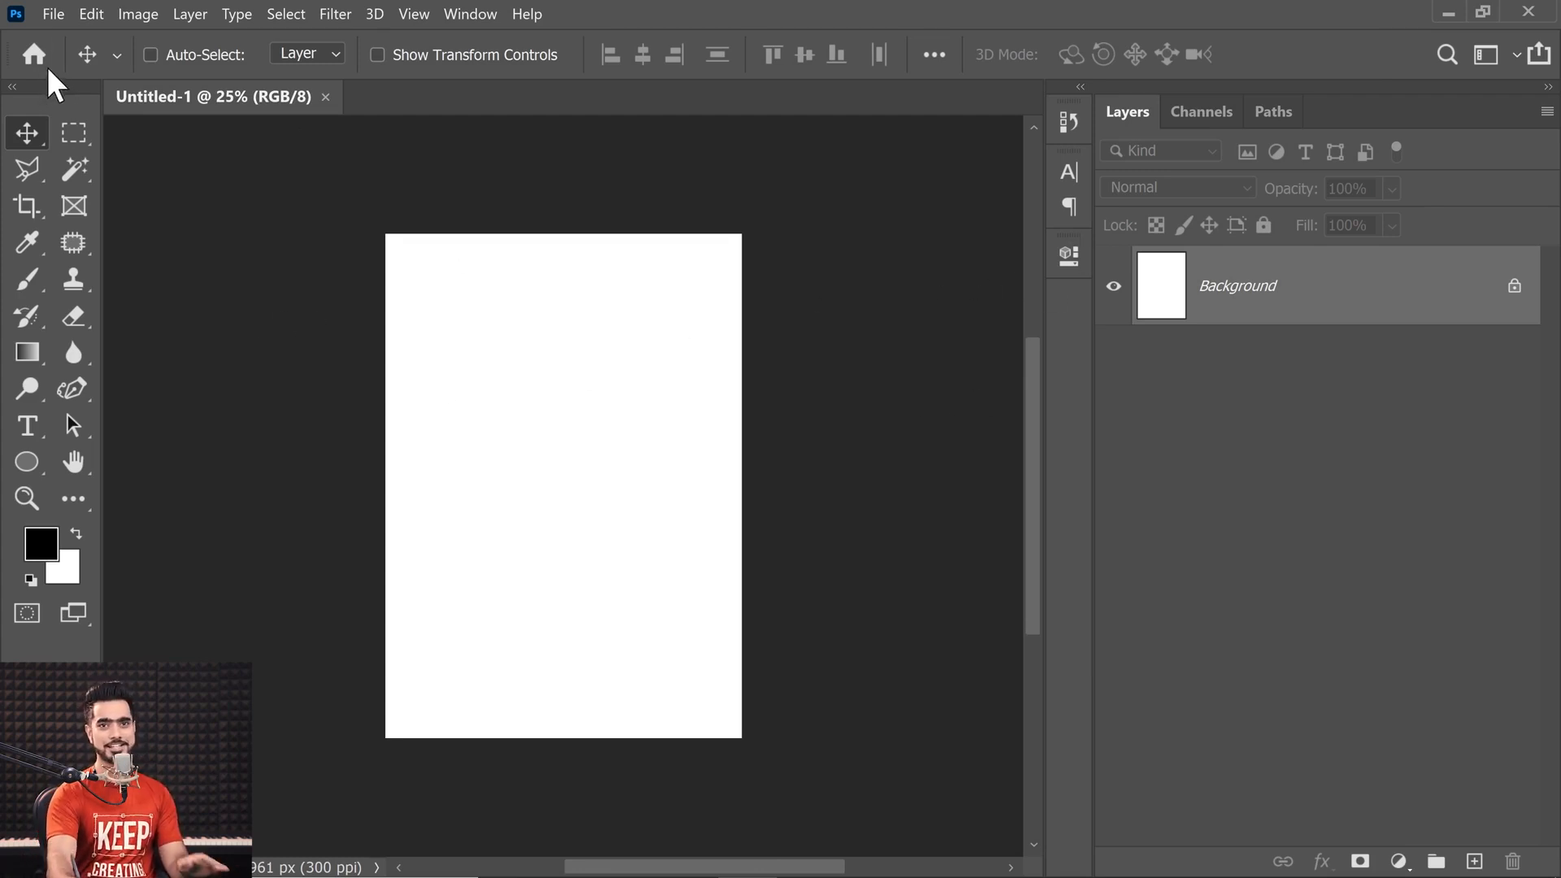
- Create another A3 portrait document at 300 ppi with artboards enabled, and close the blank document that has no artboard
{"action": "left_click", "coordinate": [53, 14]}
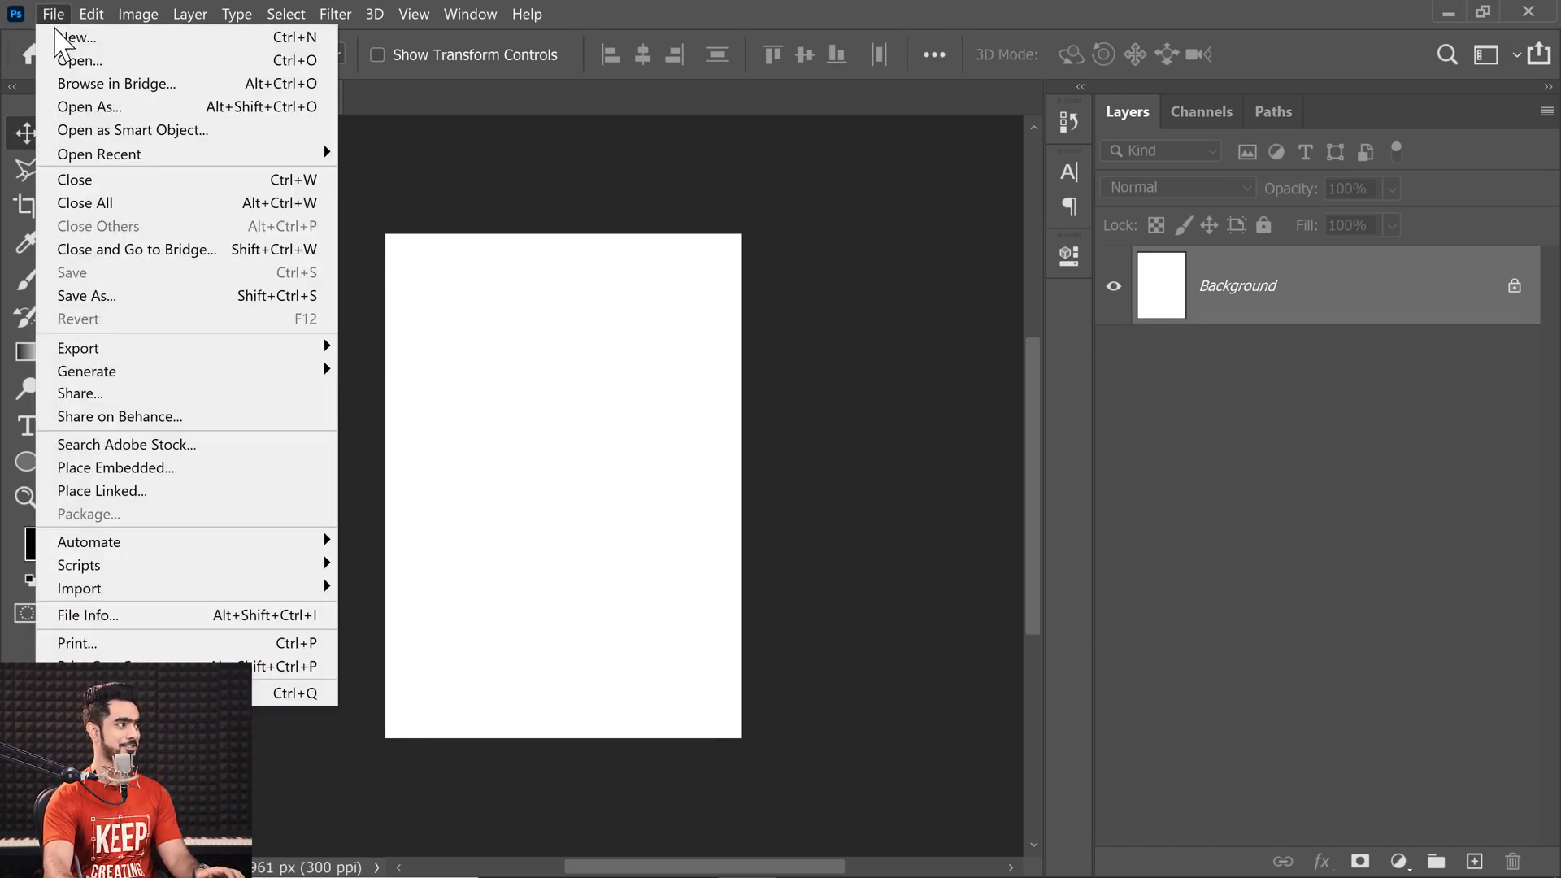
{"action": "left_click", "coordinate": [59, 31]}
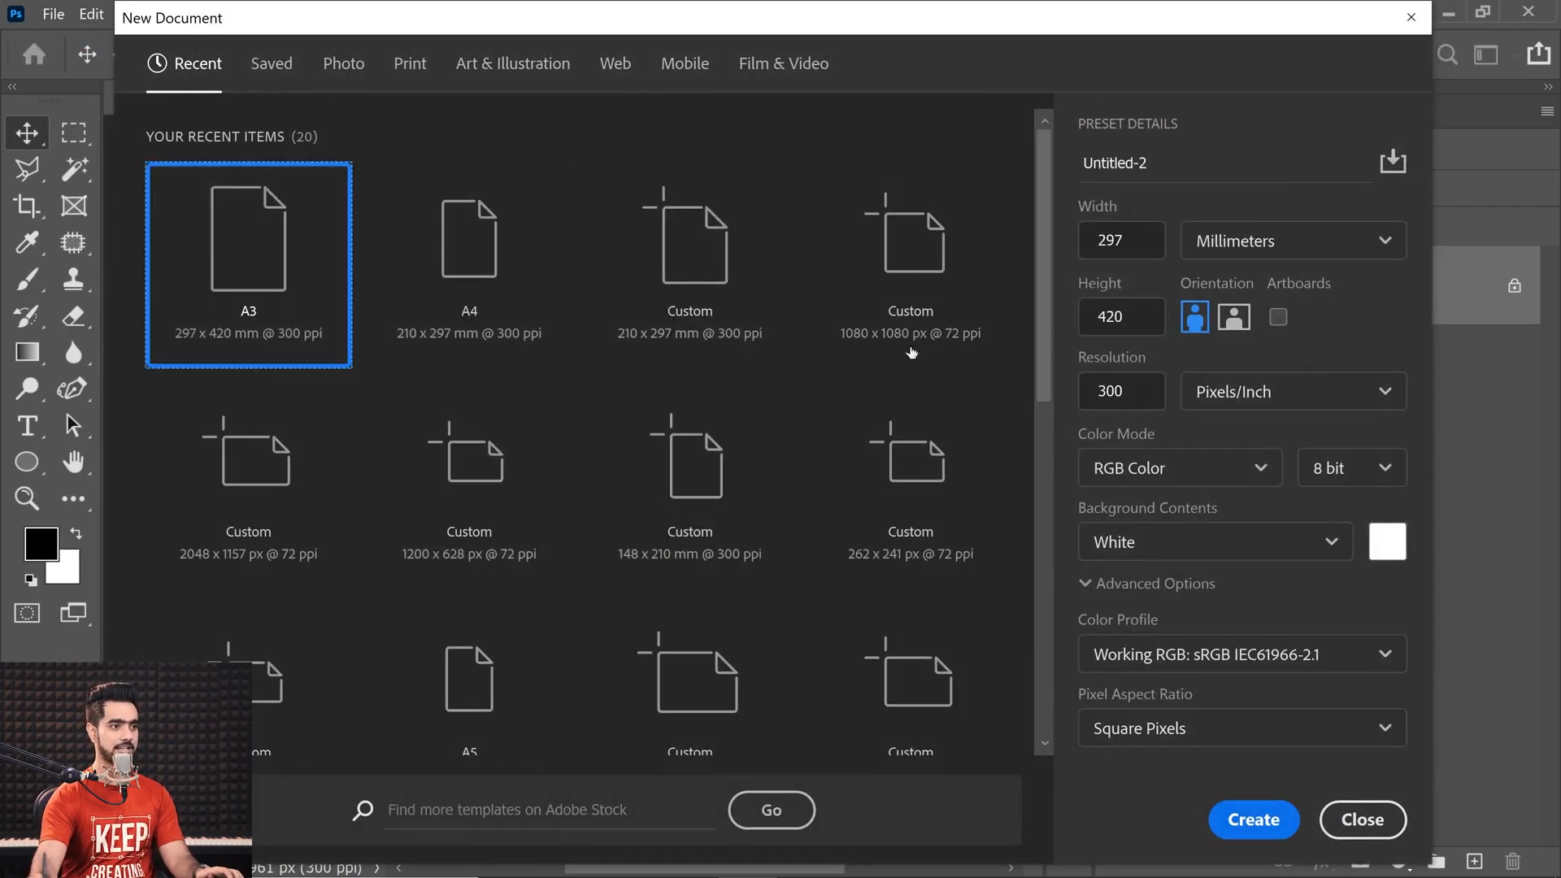
{"action": "left_click", "coordinate": [1278, 317]}
{"action": "left_click", "coordinate": [1254, 820]}
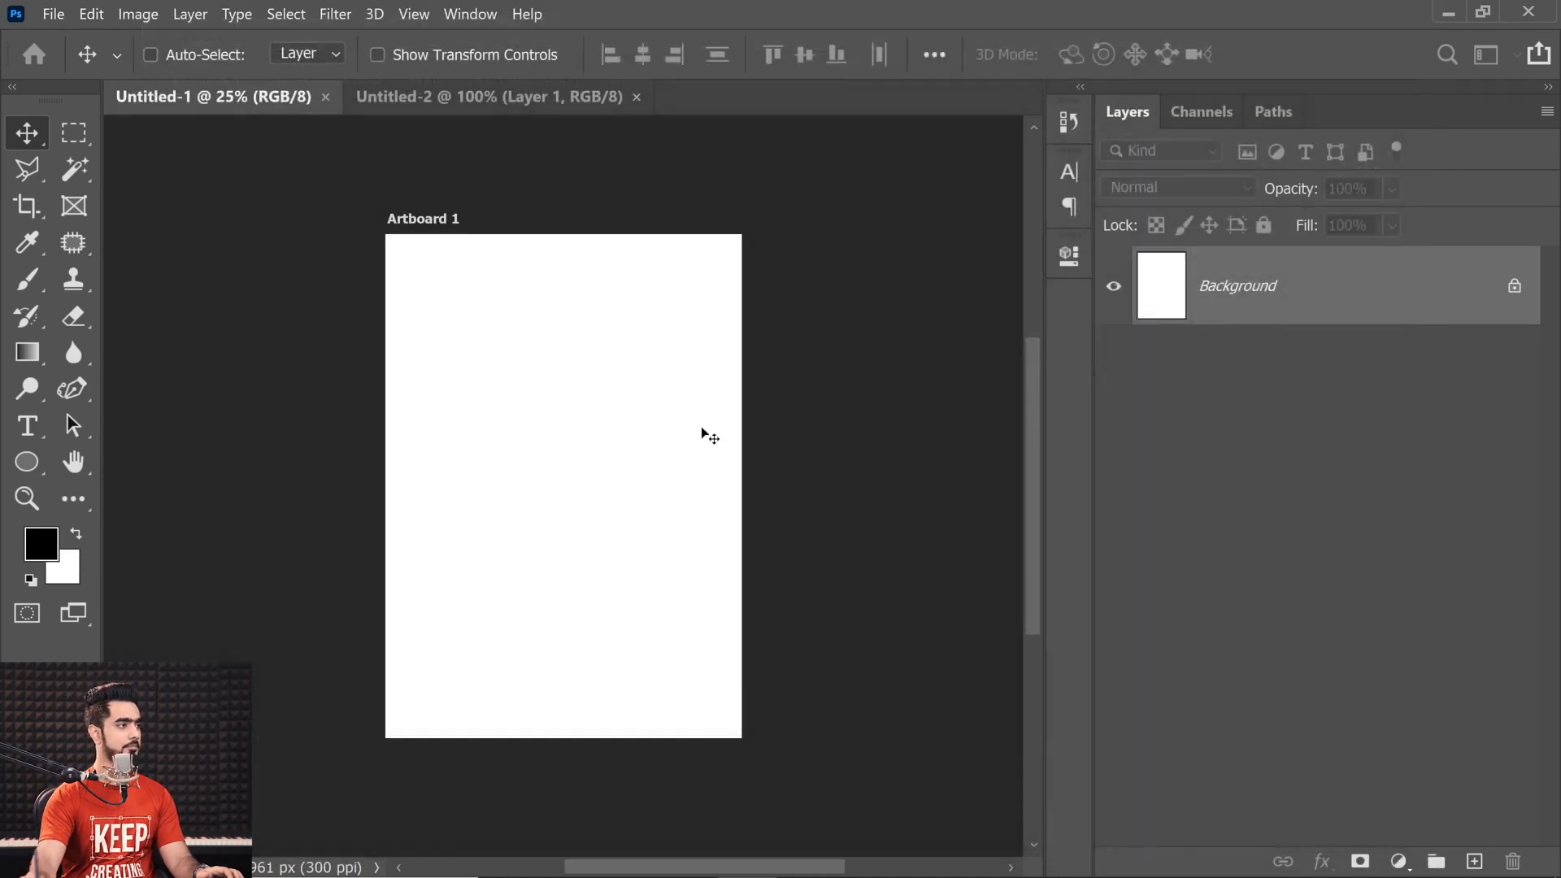
{"action": "left_click", "coordinate": [326, 96]}
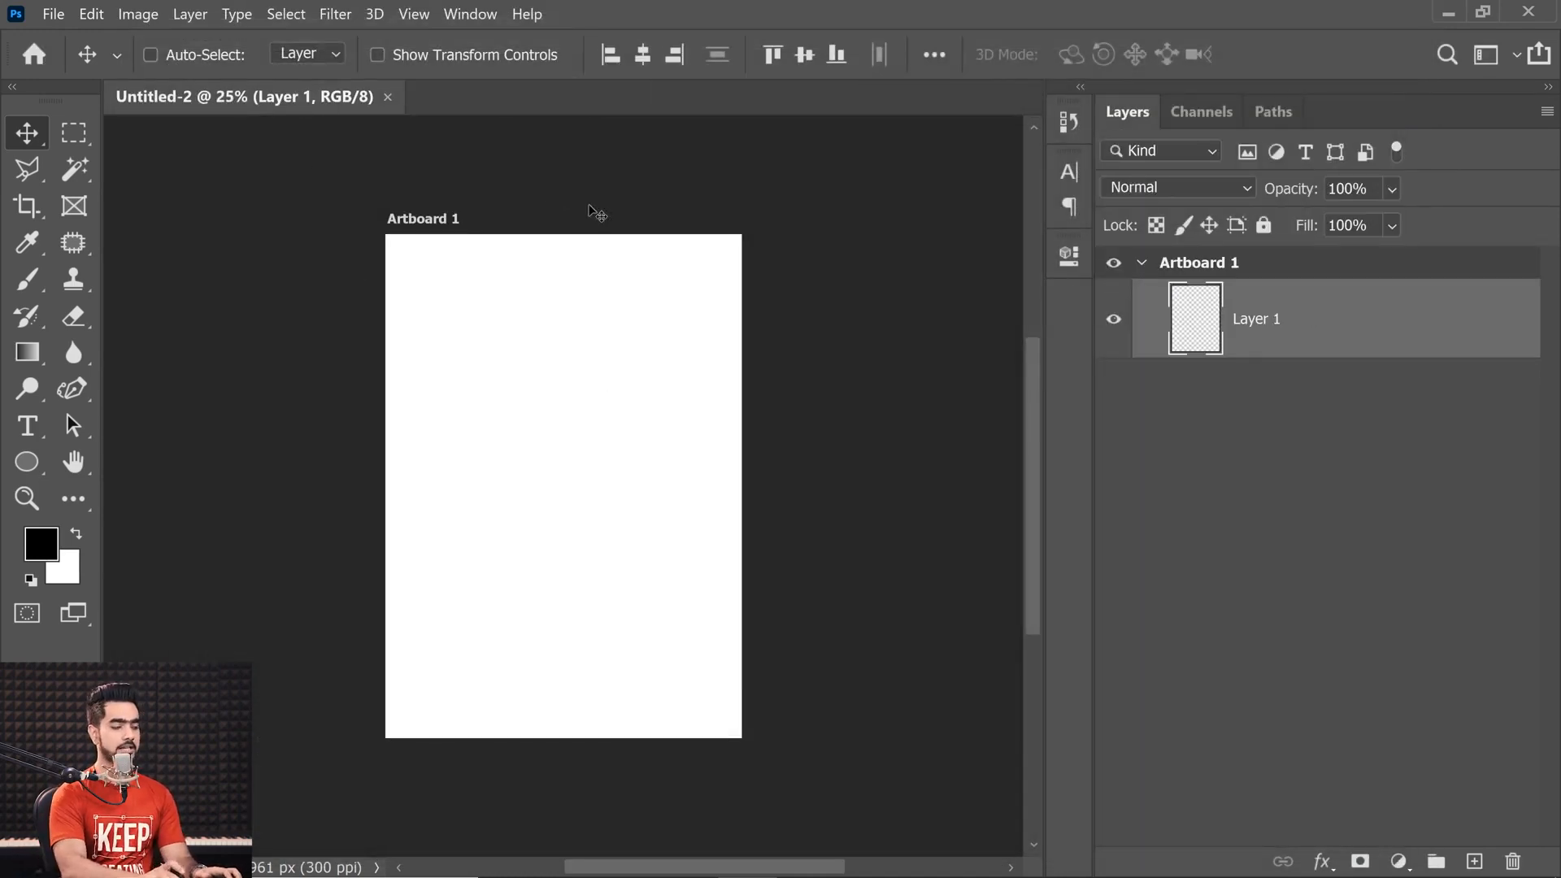
{"action": "key", "text": "ctrl+0"}
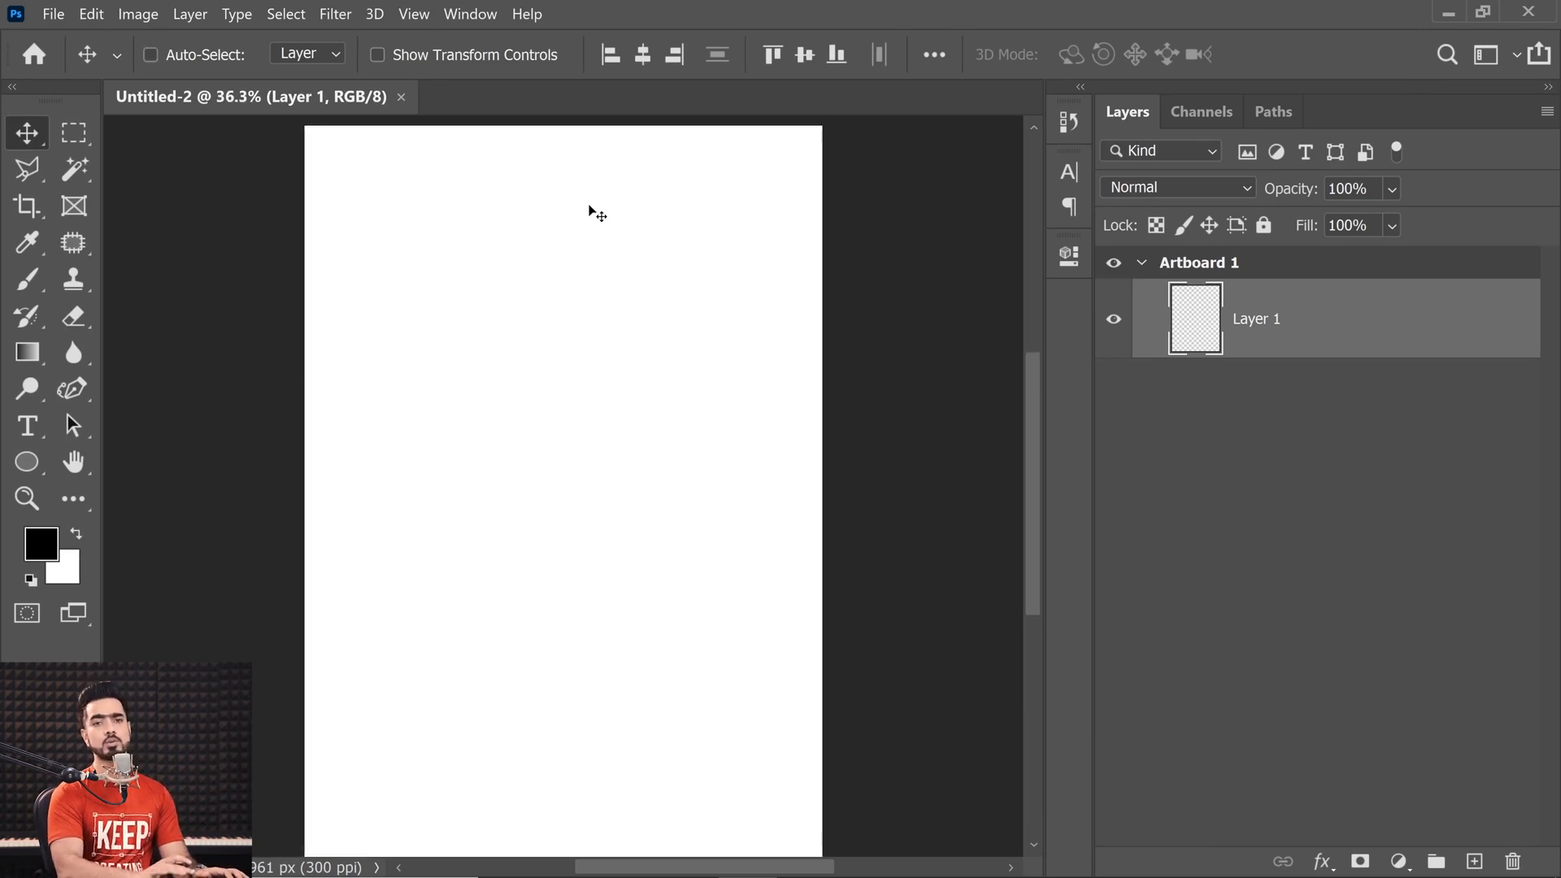
- Draw a rectangular frame over most of Artboard 1 and place Surfing (4).jpg from the Images folder in File Explorer into it
{"action": "left_click", "coordinate": [73, 206]}
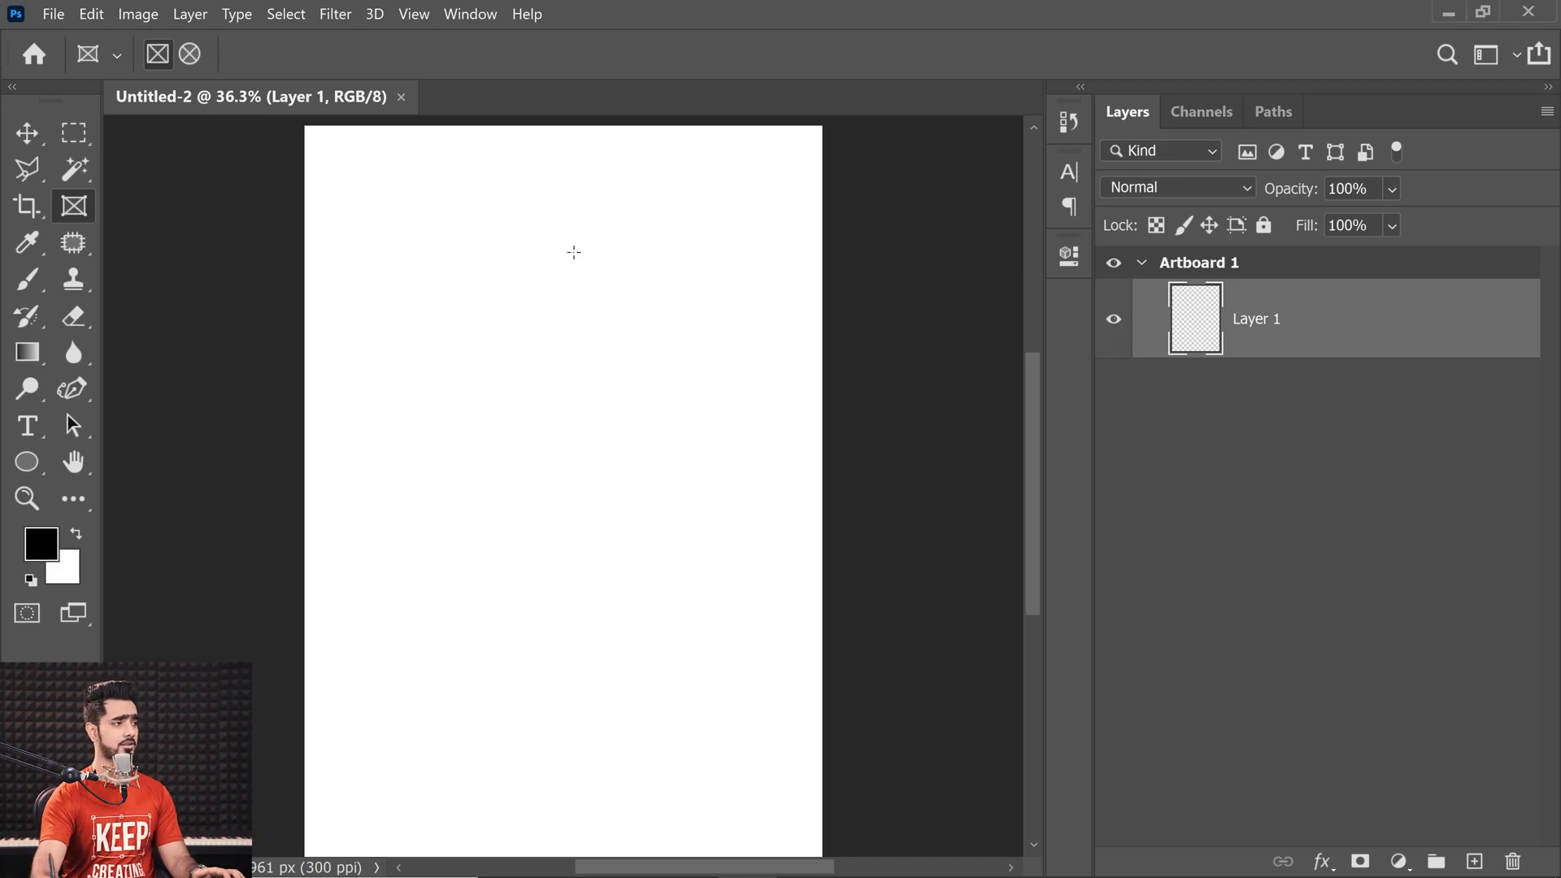
{"action": "left_click_drag", "start_coordinate": [365, 166], "coordinate": [769, 756]}
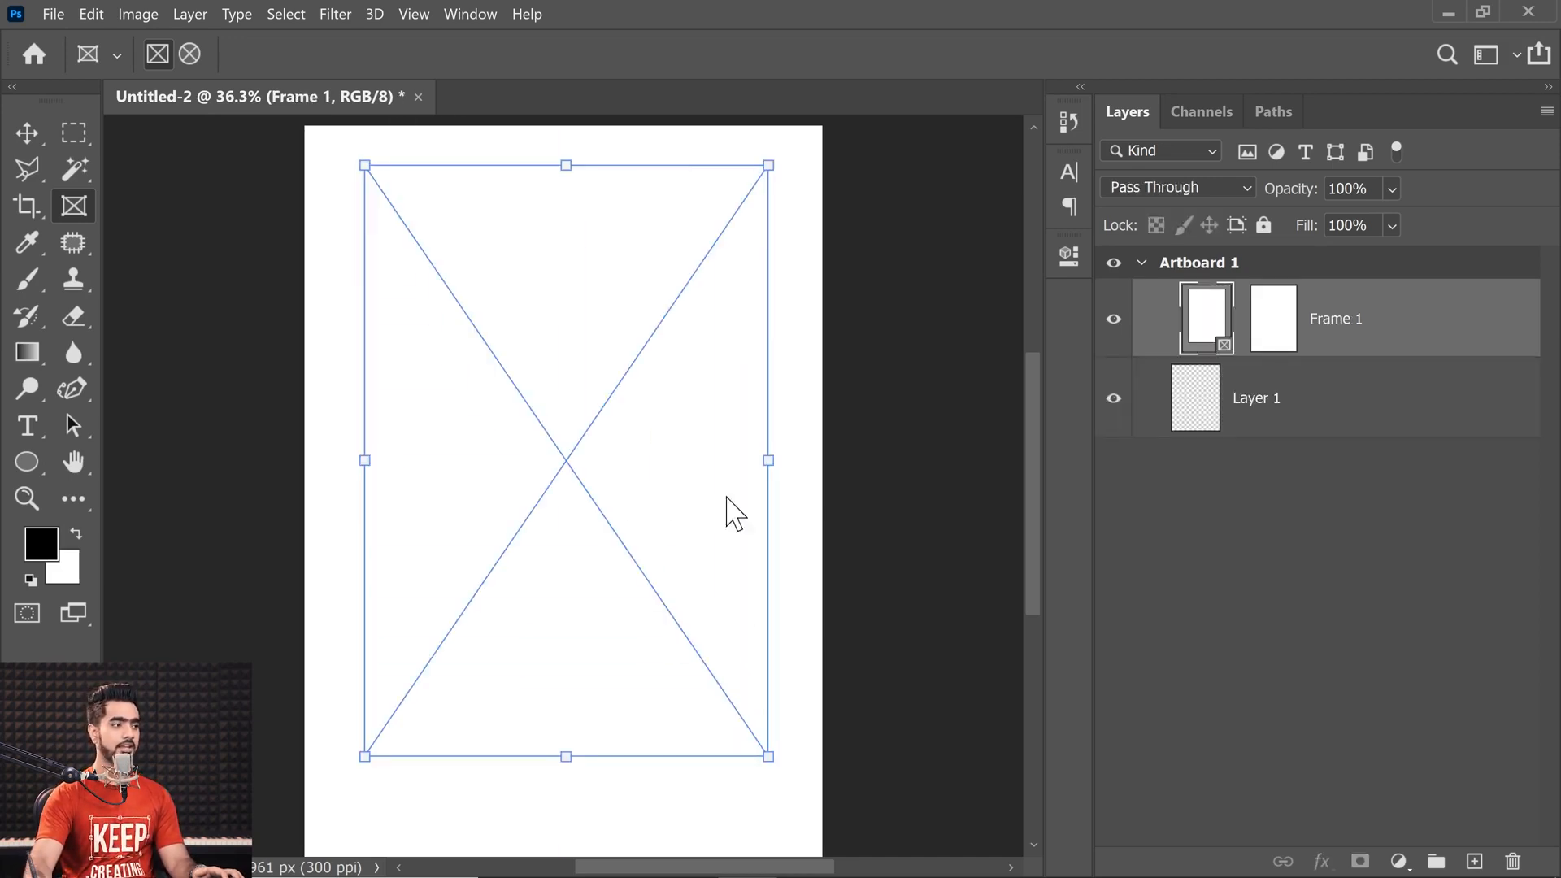
{"action": "left_click", "coordinate": [686, 854]}
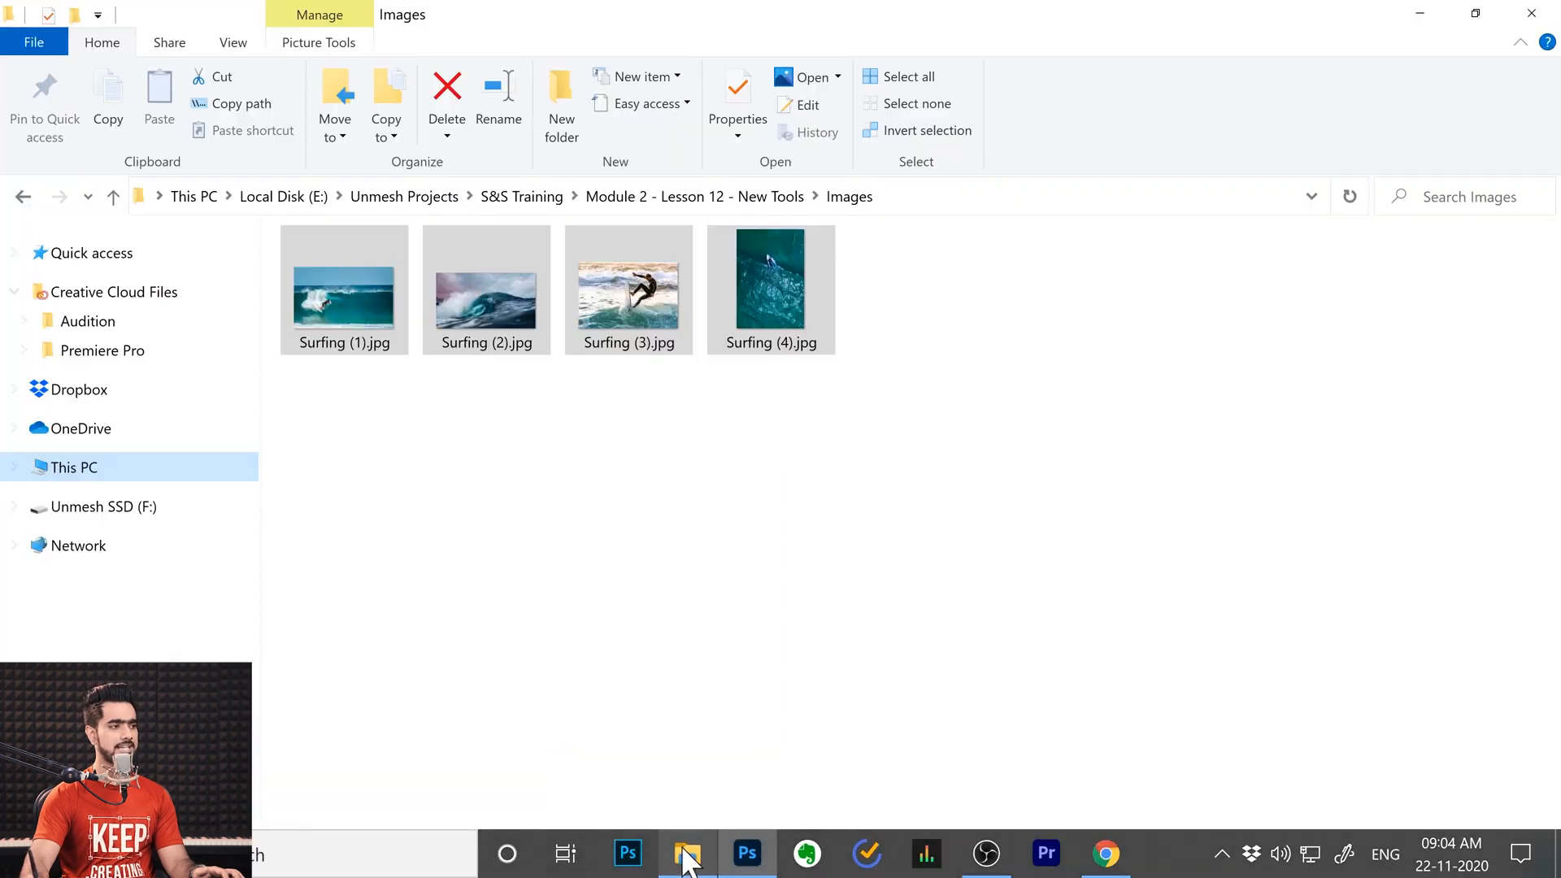
{"action": "left_click", "coordinate": [779, 297]}
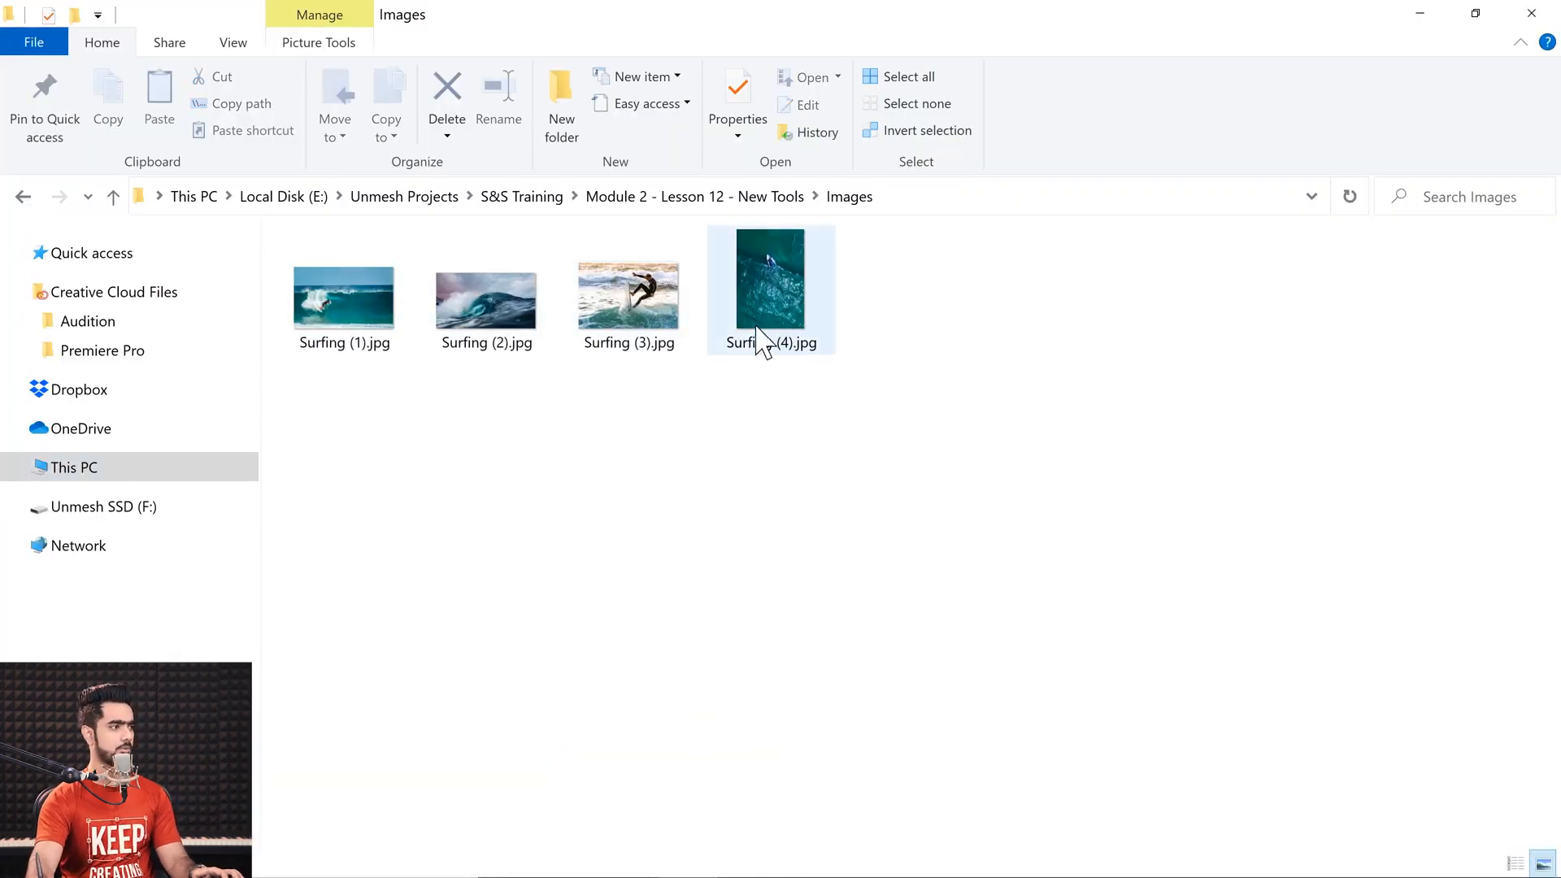
{"action": "left_click_drag", "start_coordinate": [778, 247], "coordinate": [573, 374]}
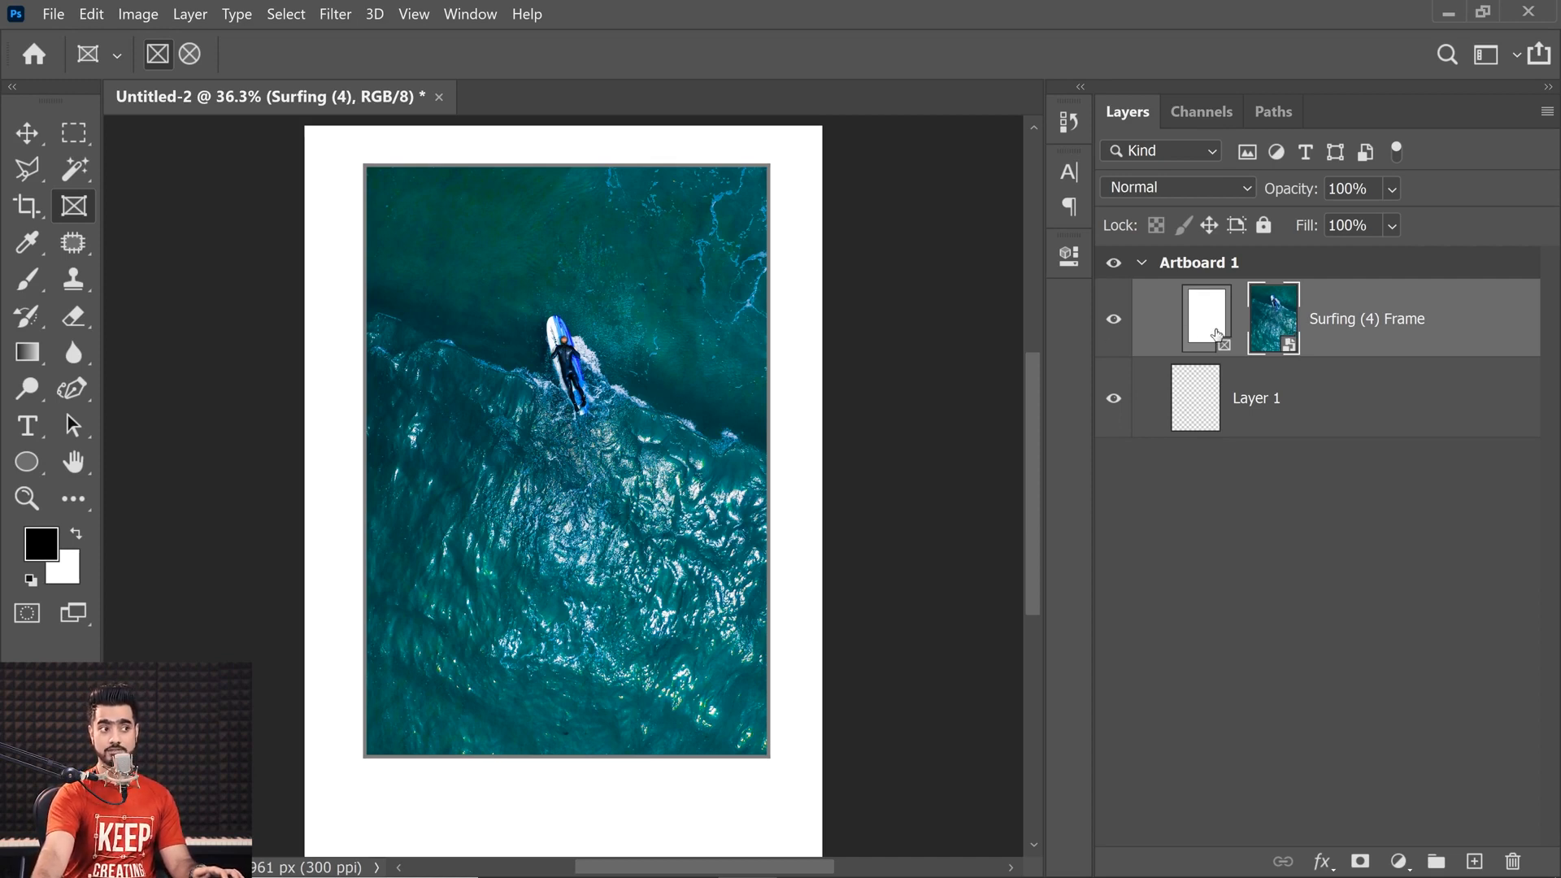
- Narrow the surfing frame from its right edge, and enlarge and reposition the image inside it
{"action": "left_click", "coordinate": [1213, 338]}
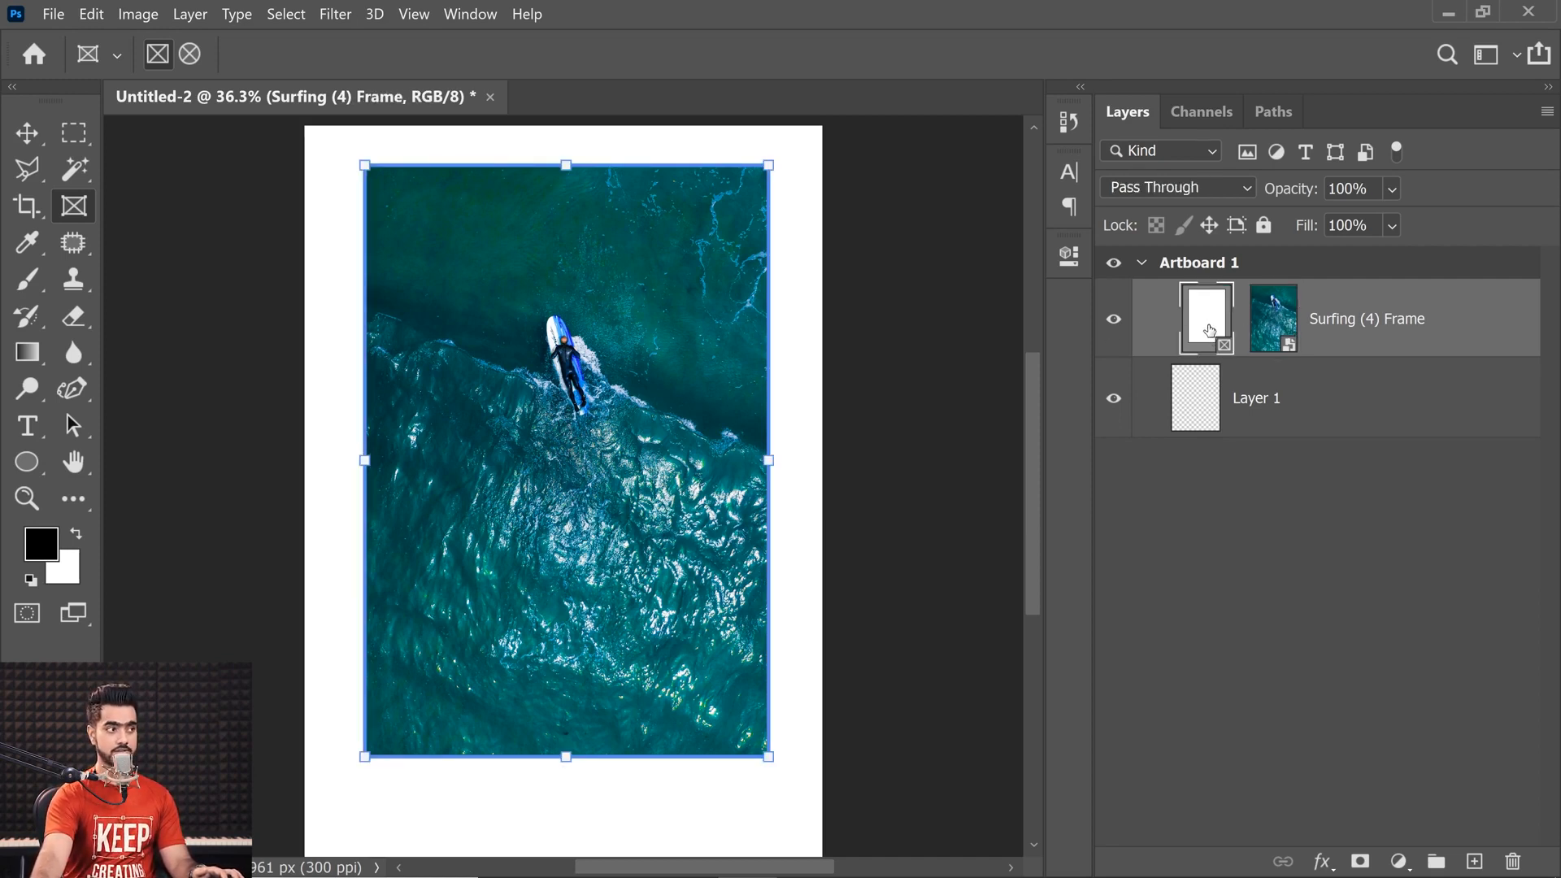
{"action": "left_click_drag", "start_coordinate": [772, 461], "coordinate": [727, 461]}
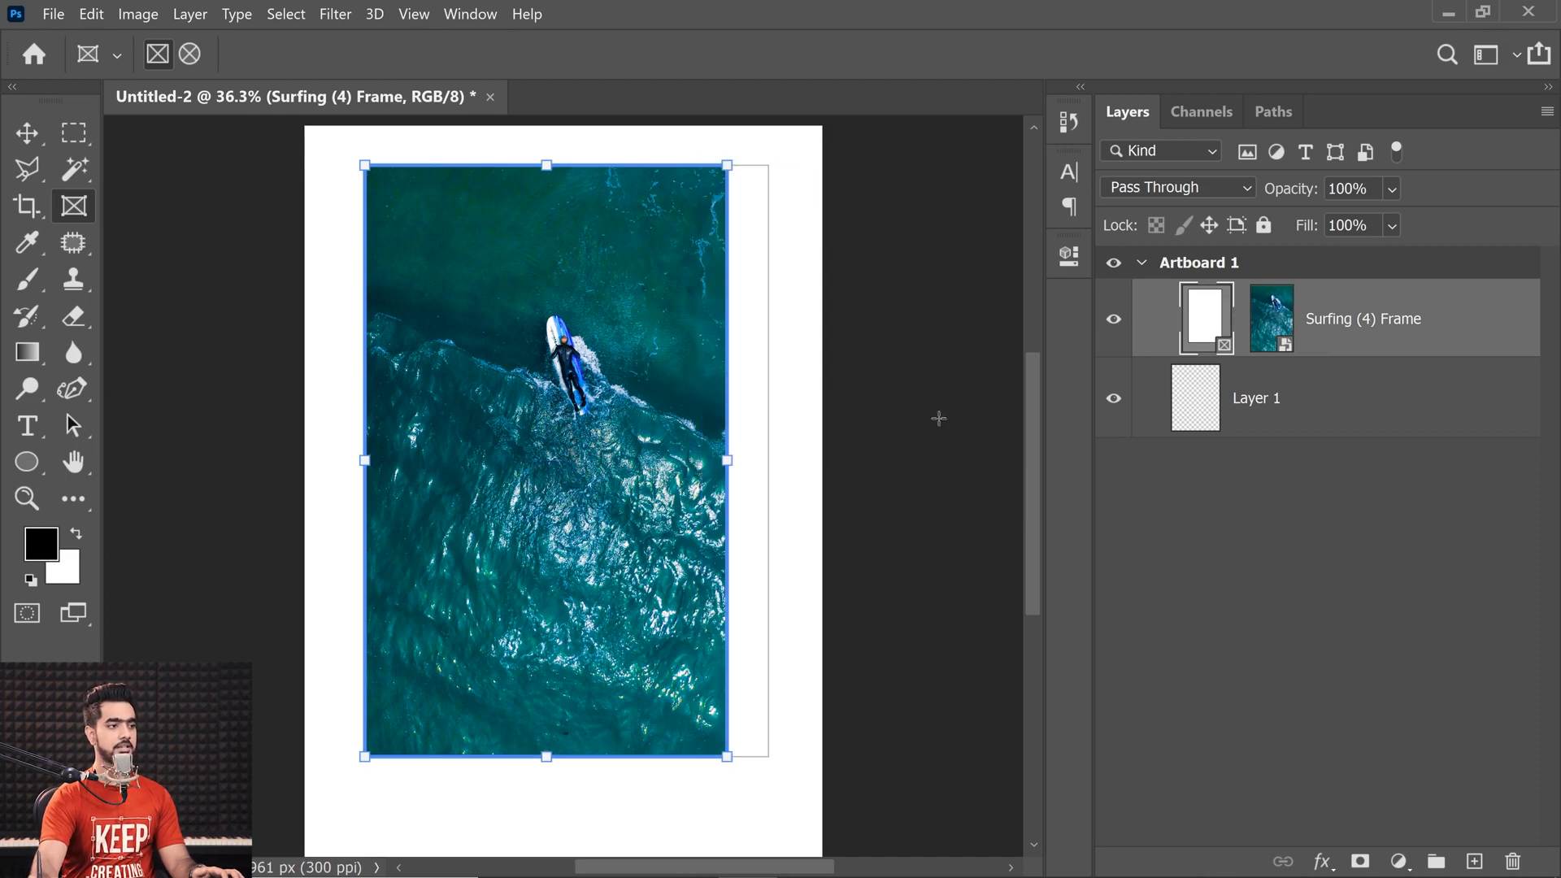
{"action": "left_click", "coordinate": [1279, 327]}
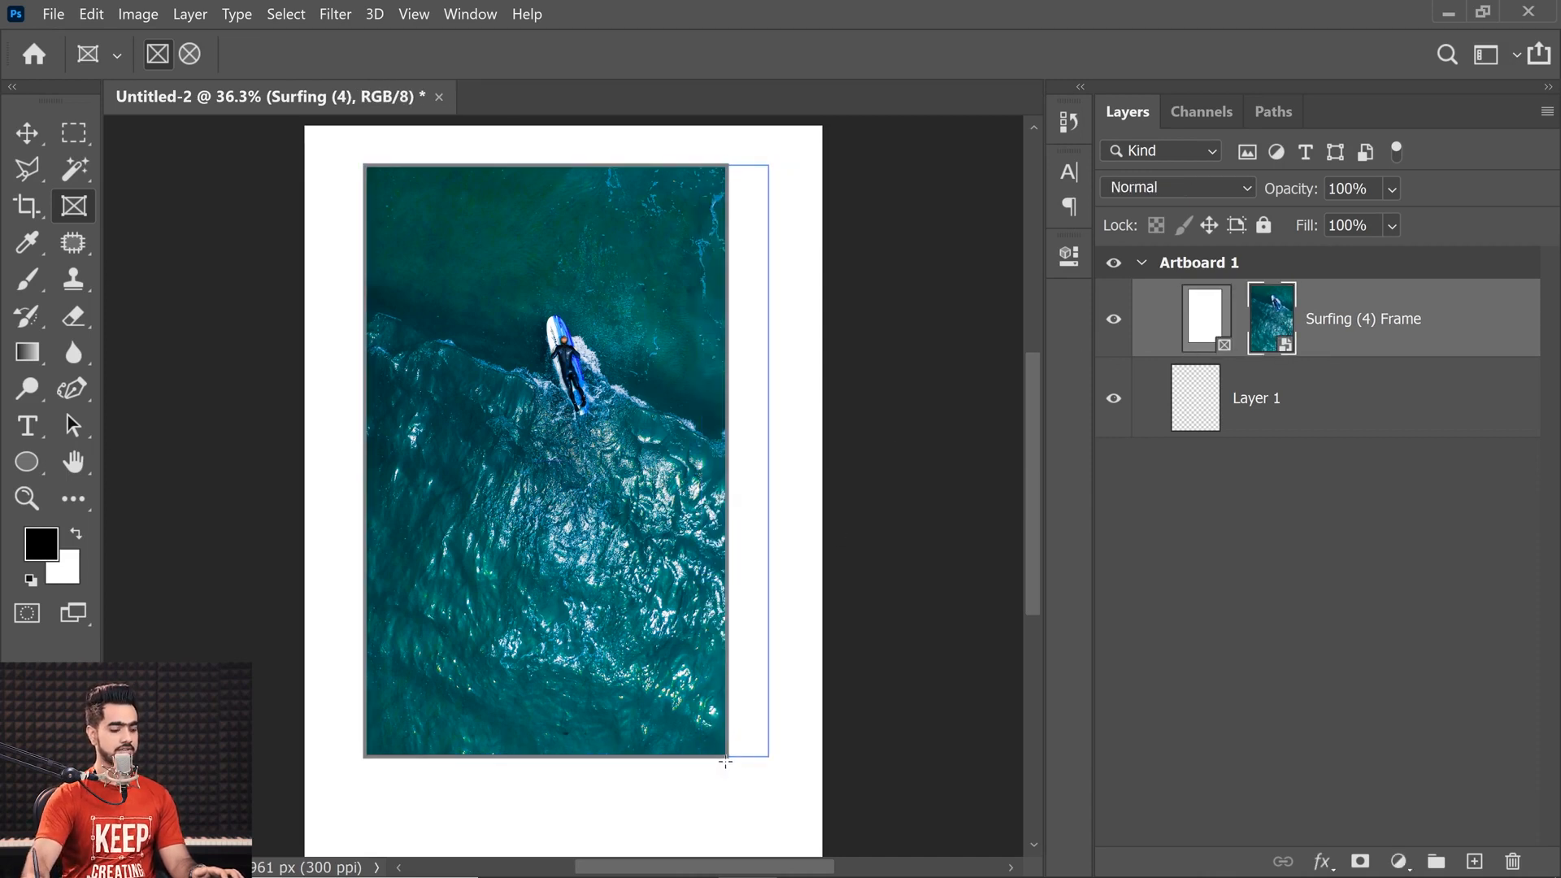
{"action": "key", "text": "ctrl+t"}
{"action": "left_click_drag", "start_coordinate": [768, 756], "coordinate": [830, 784]}
{"action": "left_click_drag", "start_coordinate": [760, 491], "coordinate": [727, 497]}
{"action": "key", "text": "Return"}
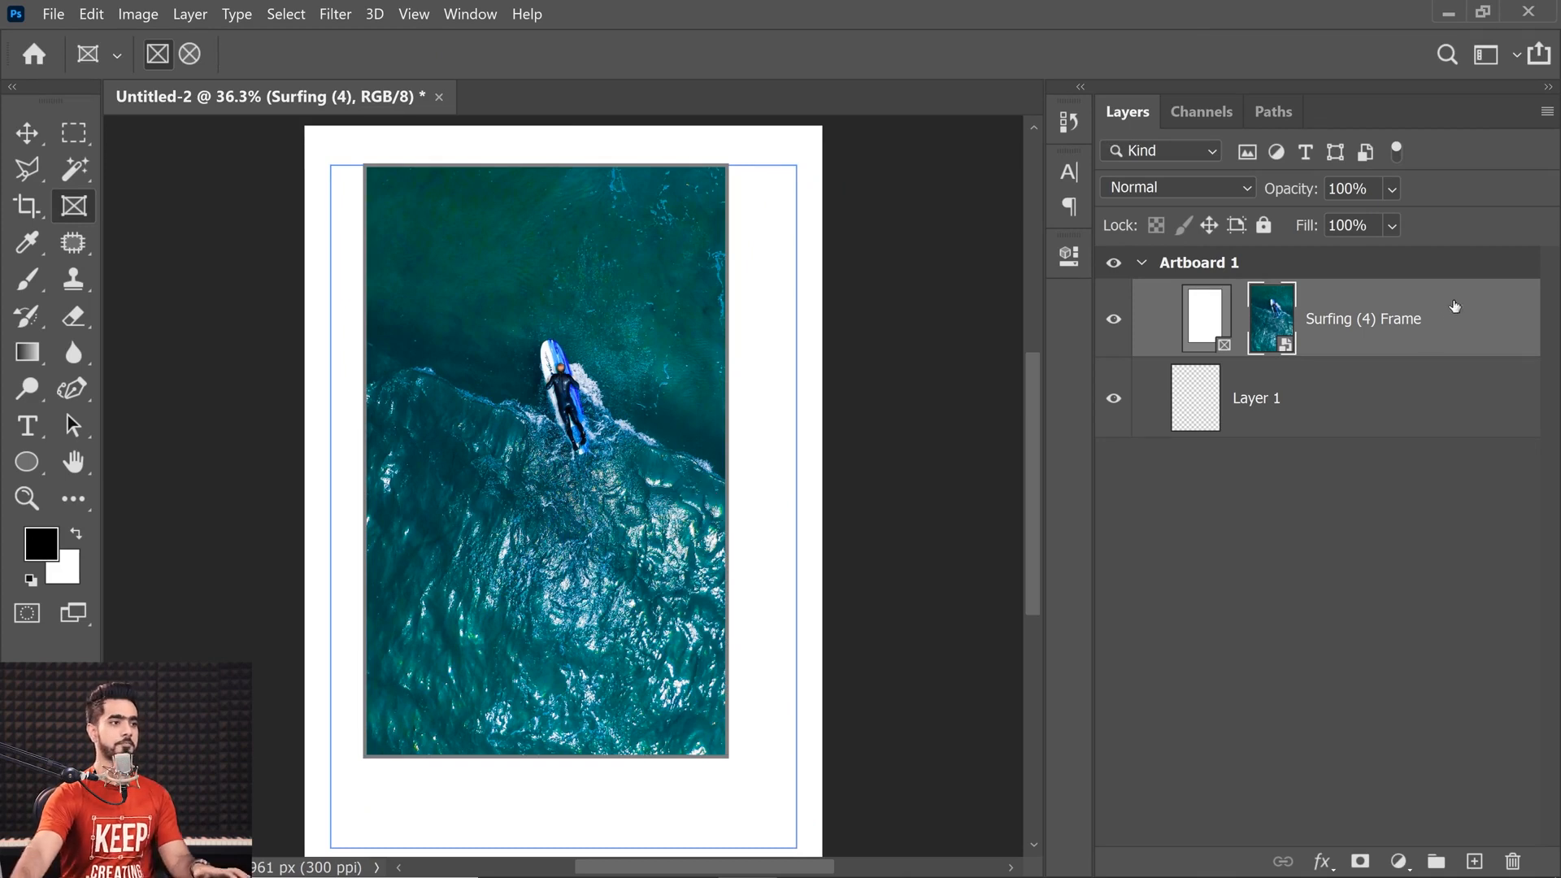
- Delete the Surfing (4) frame and Layer 1 from Artboard 1
{"action": "left_click", "coordinate": [1407, 415], "text": "shift"}
{"action": "left_click_drag", "start_coordinate": [1407, 414], "coordinate": [1512, 861]}
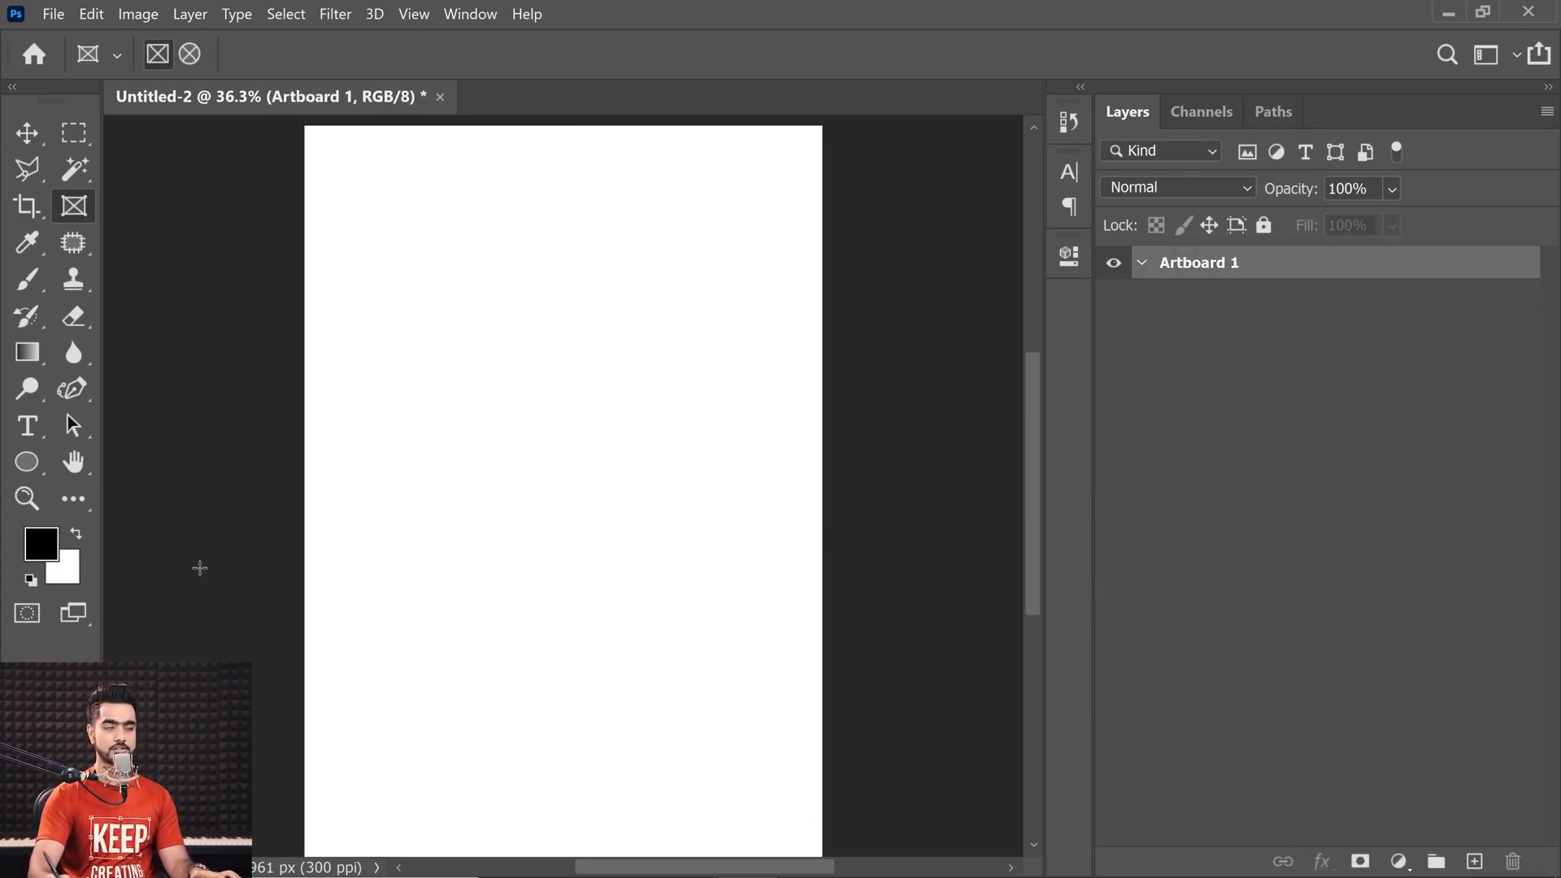
- Add two more artboards of the same size in a row to the right of Artboard 1 with the Artboard tool
{"action": "scroll", "coordinate": [527, 286], "scroll_direction": "down", "scroll_amount": 3}
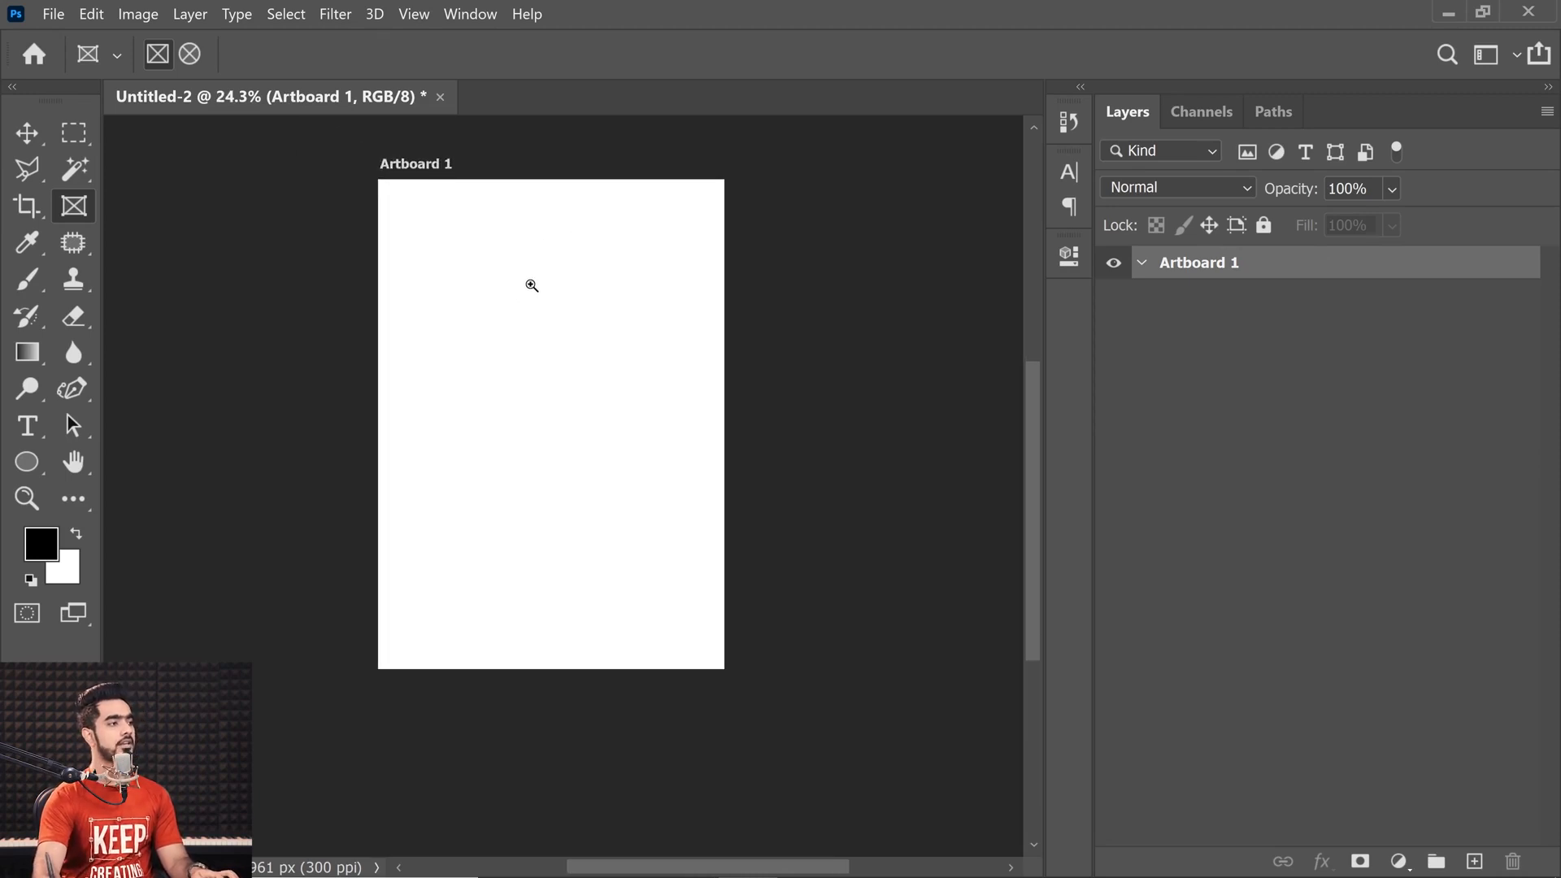
{"action": "scroll", "coordinate": [547, 317], "scroll_direction": "up", "scroll_amount": 5}
{"action": "left_click_drag", "start_coordinate": [547, 317], "coordinate": [540, 316]}
{"action": "key", "text": "ctrl+0"}
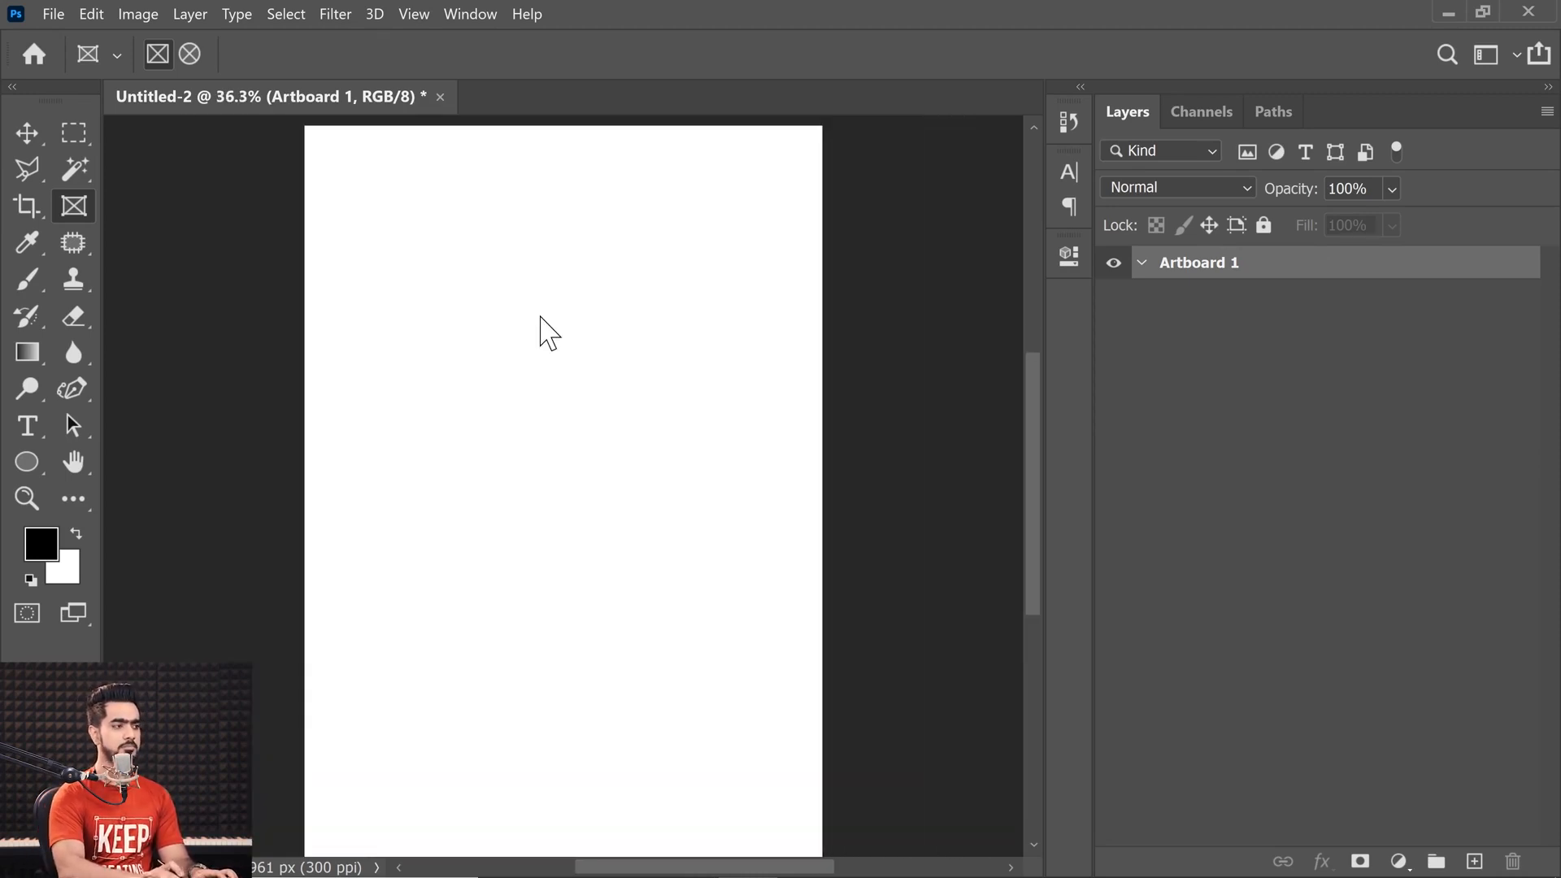
{"action": "key", "text": "ctrl+minus"}
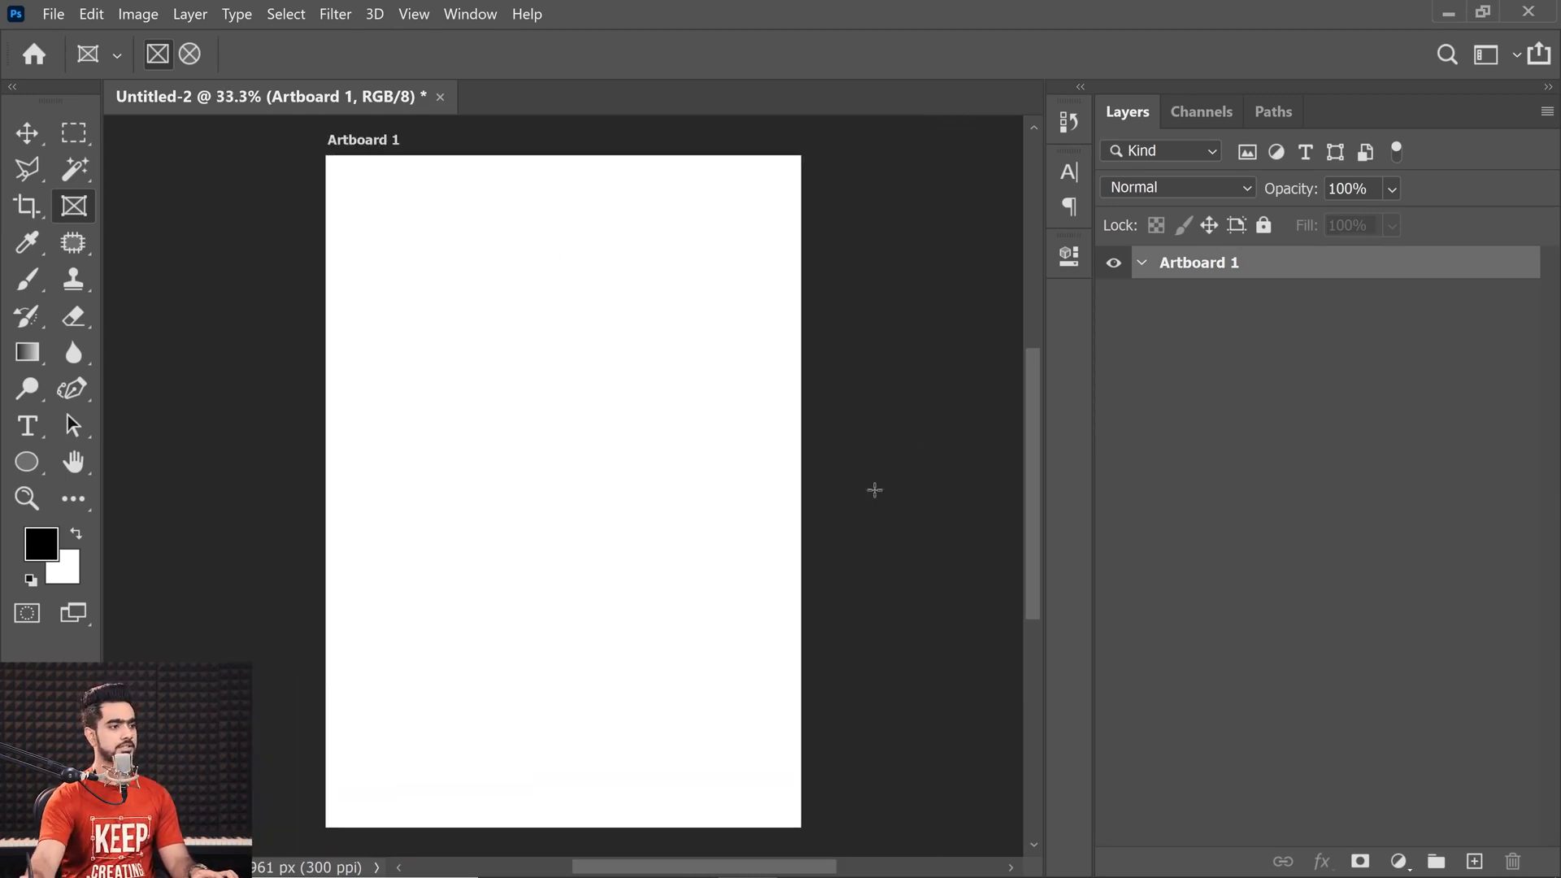
{"action": "key", "text": "ctrl+minus"}
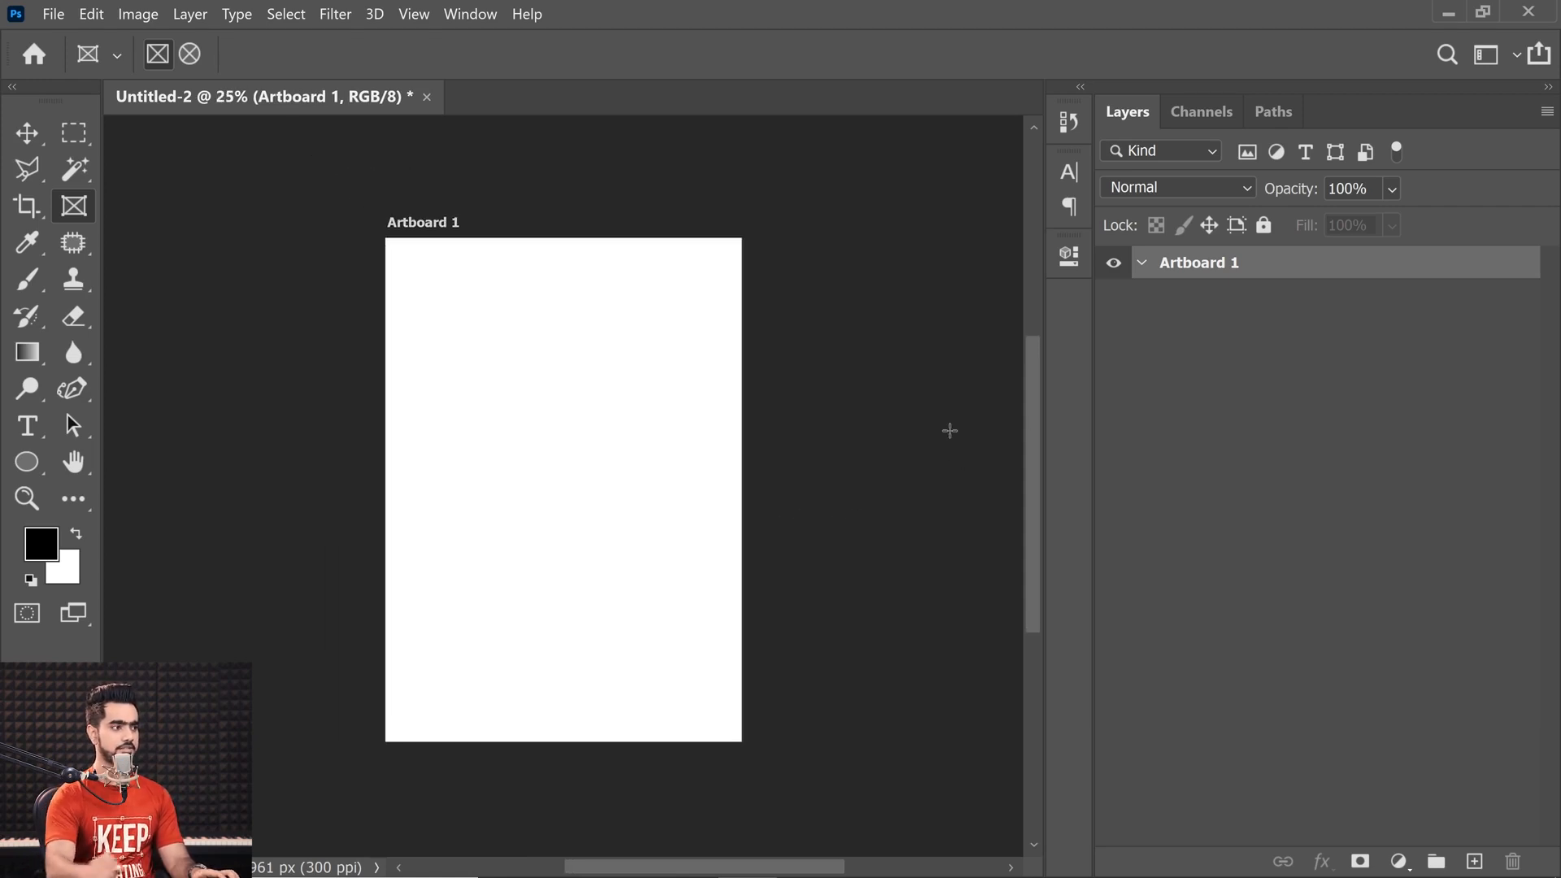
{"action": "key", "text": "v"}
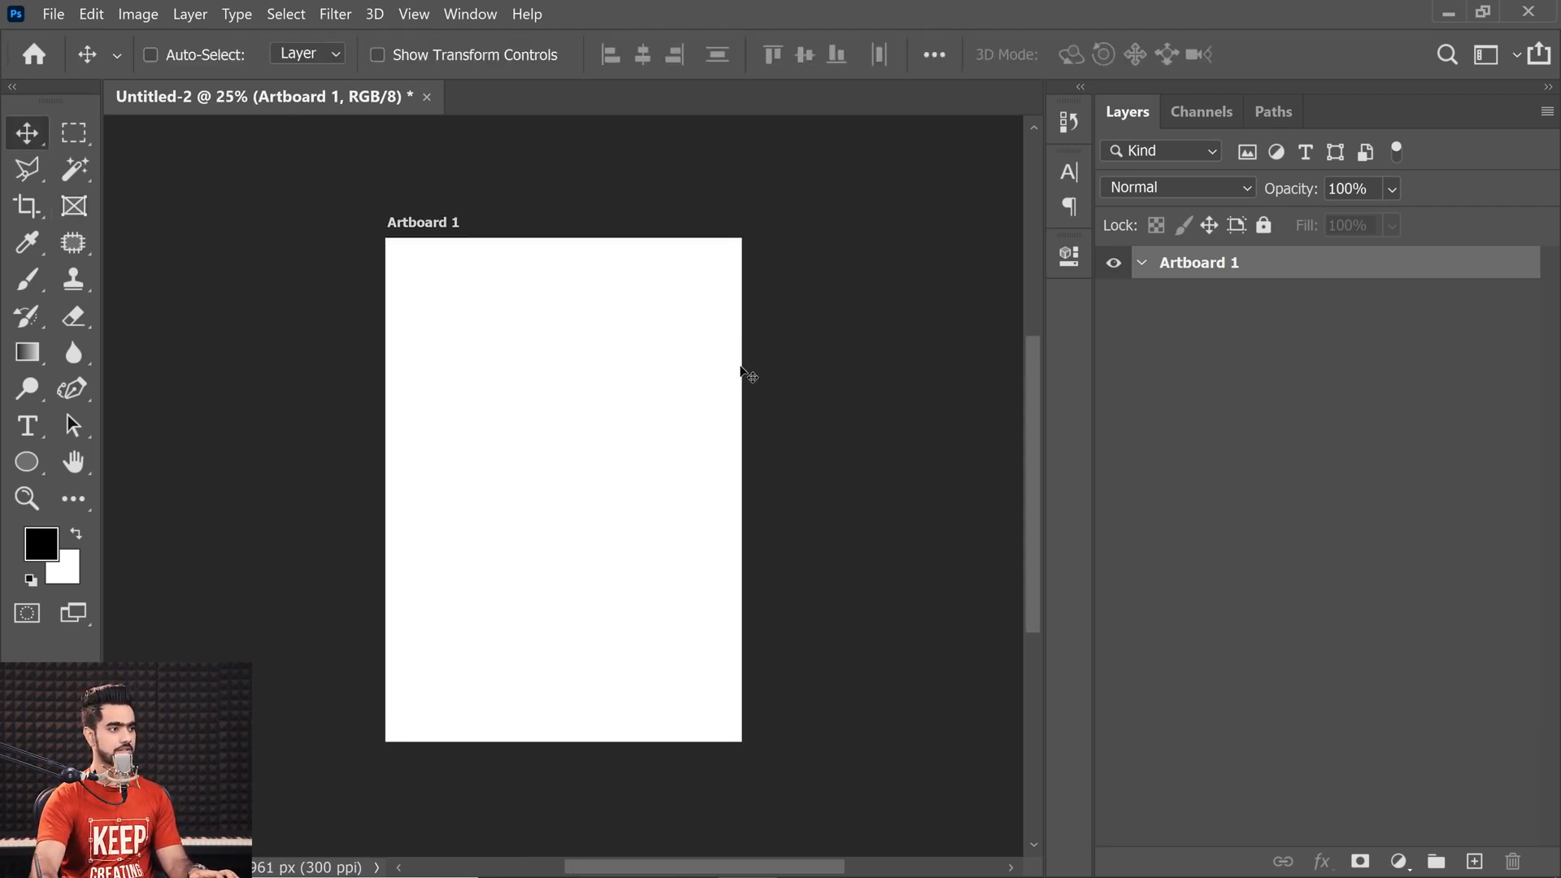
{"action": "key", "text": "shift+v"}
{"action": "left_click", "coordinate": [800, 491]}
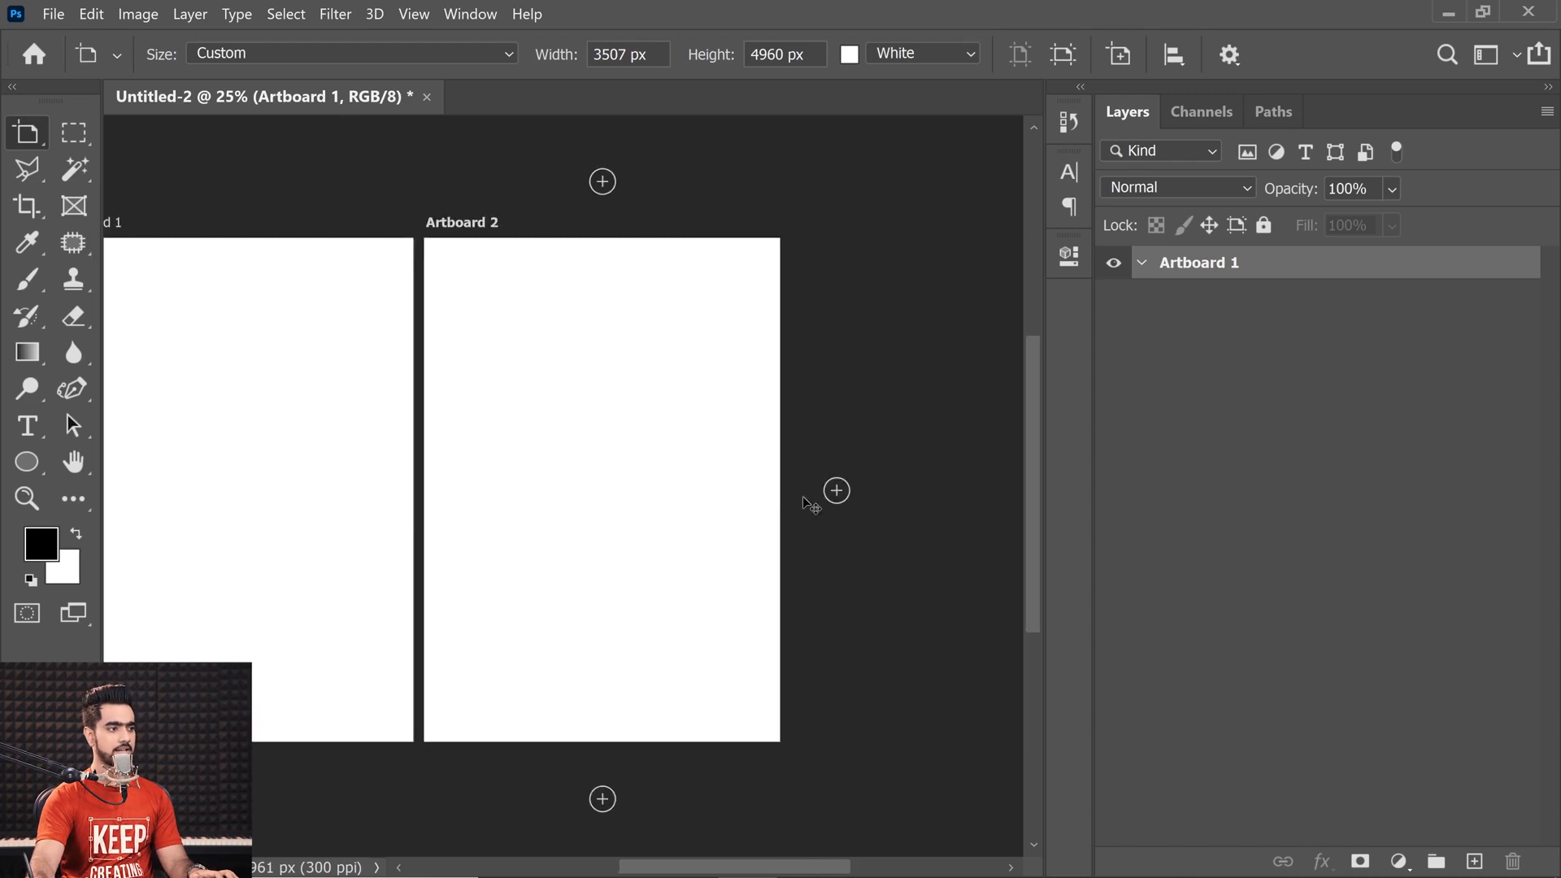
{"action": "left_click", "coordinate": [797, 492]}
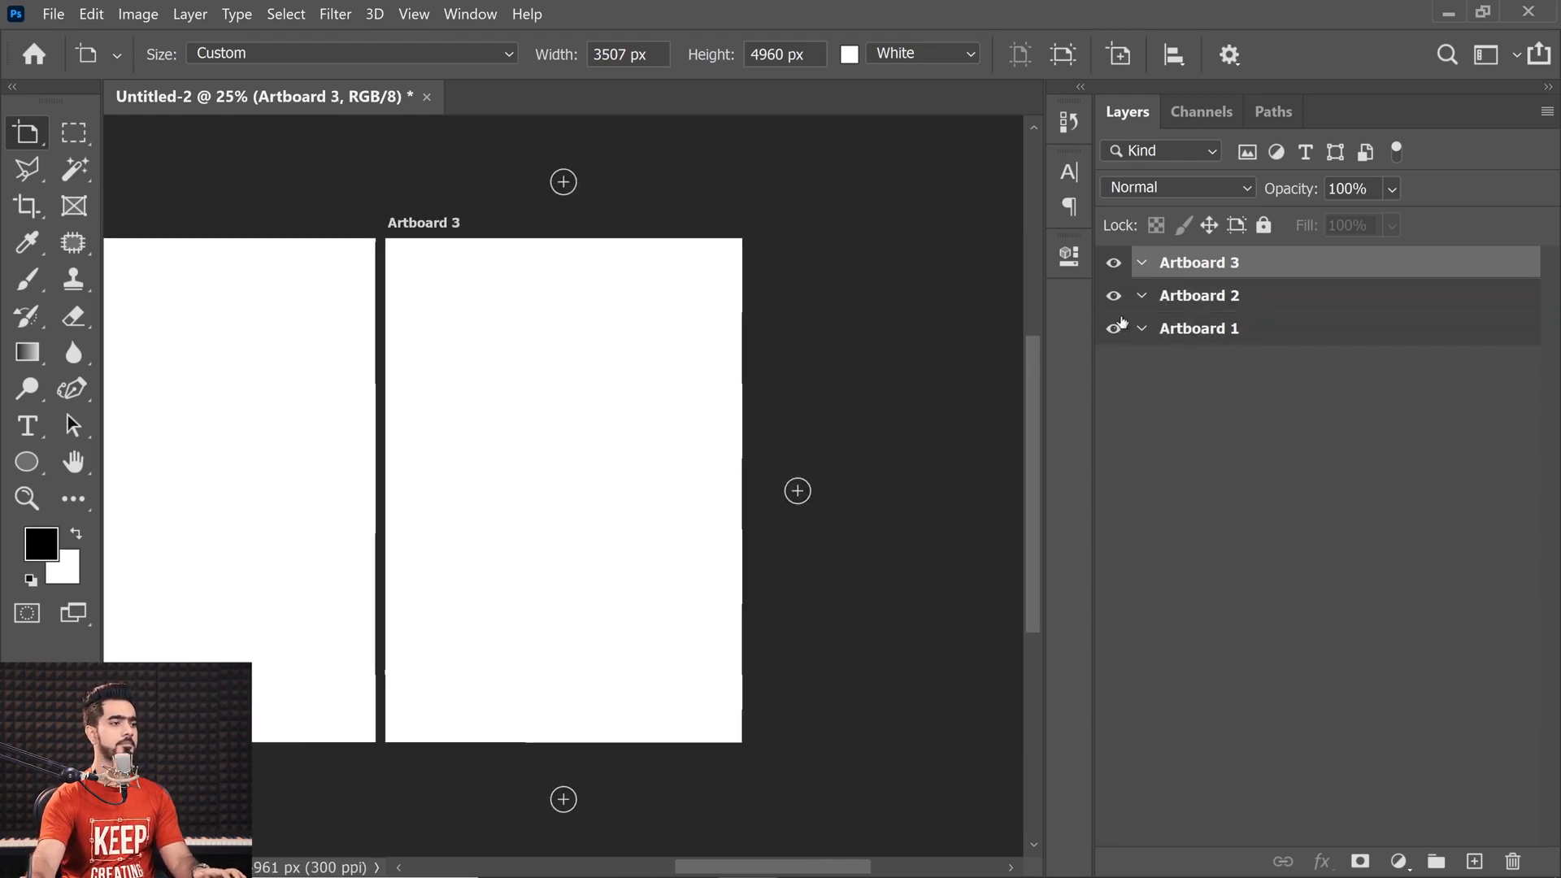
- Rename Artboard 1, Artboard 2 and Artboard 3 as Page 1, Page 2 and Page 3
{"action": "double_click", "coordinate": [1196, 330]}
{"action": "type", "text": "Pag"}
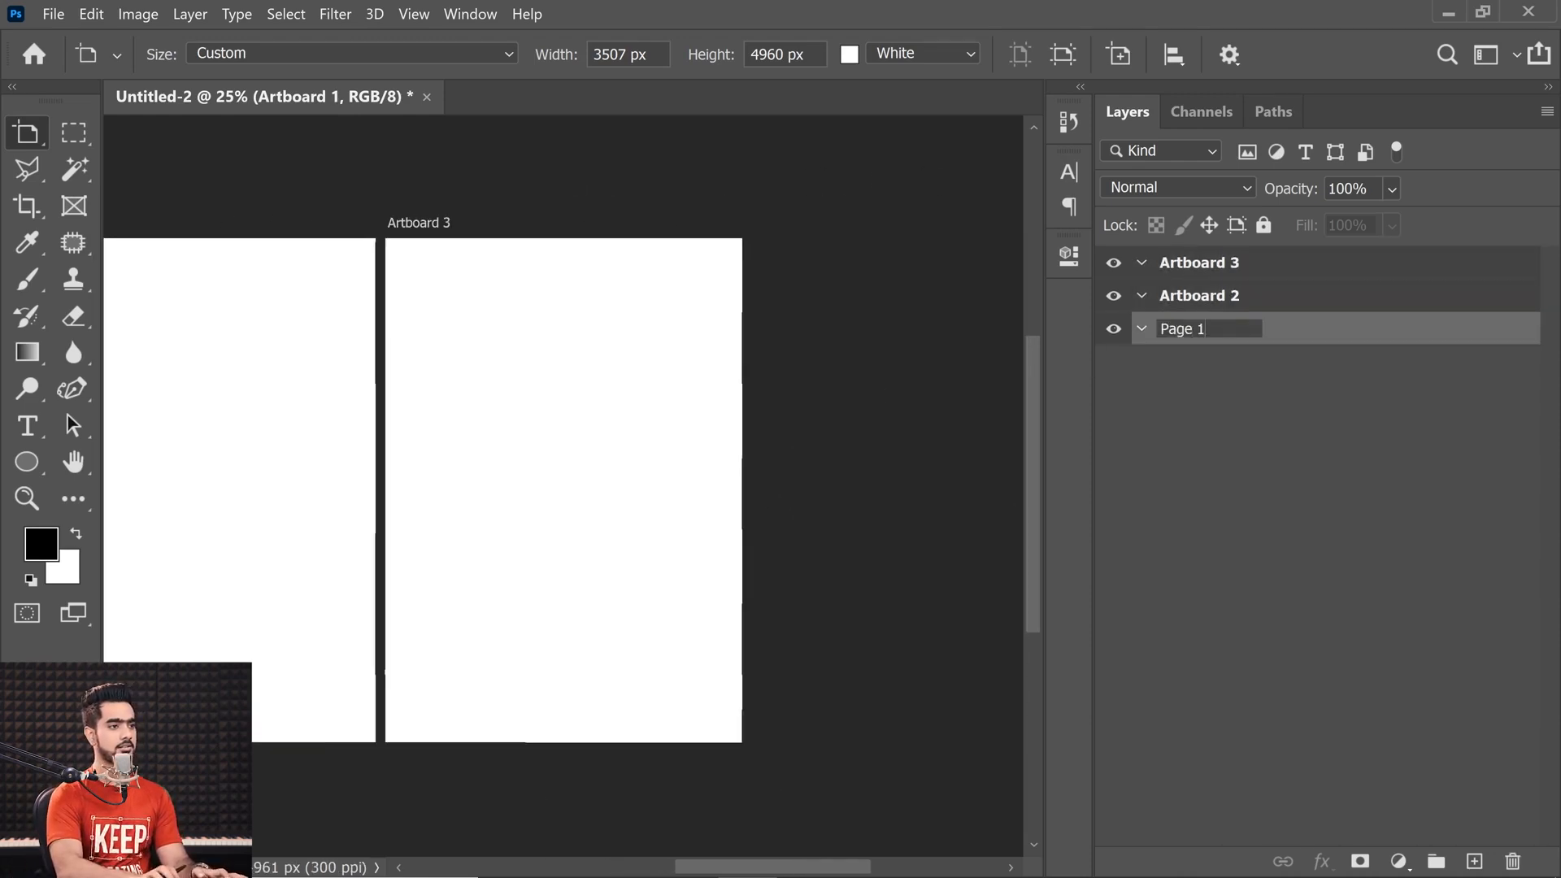
{"action": "type", "text": "e 1"}
{"action": "key", "text": "Return"}
{"action": "double_click", "coordinate": [1199, 296]}
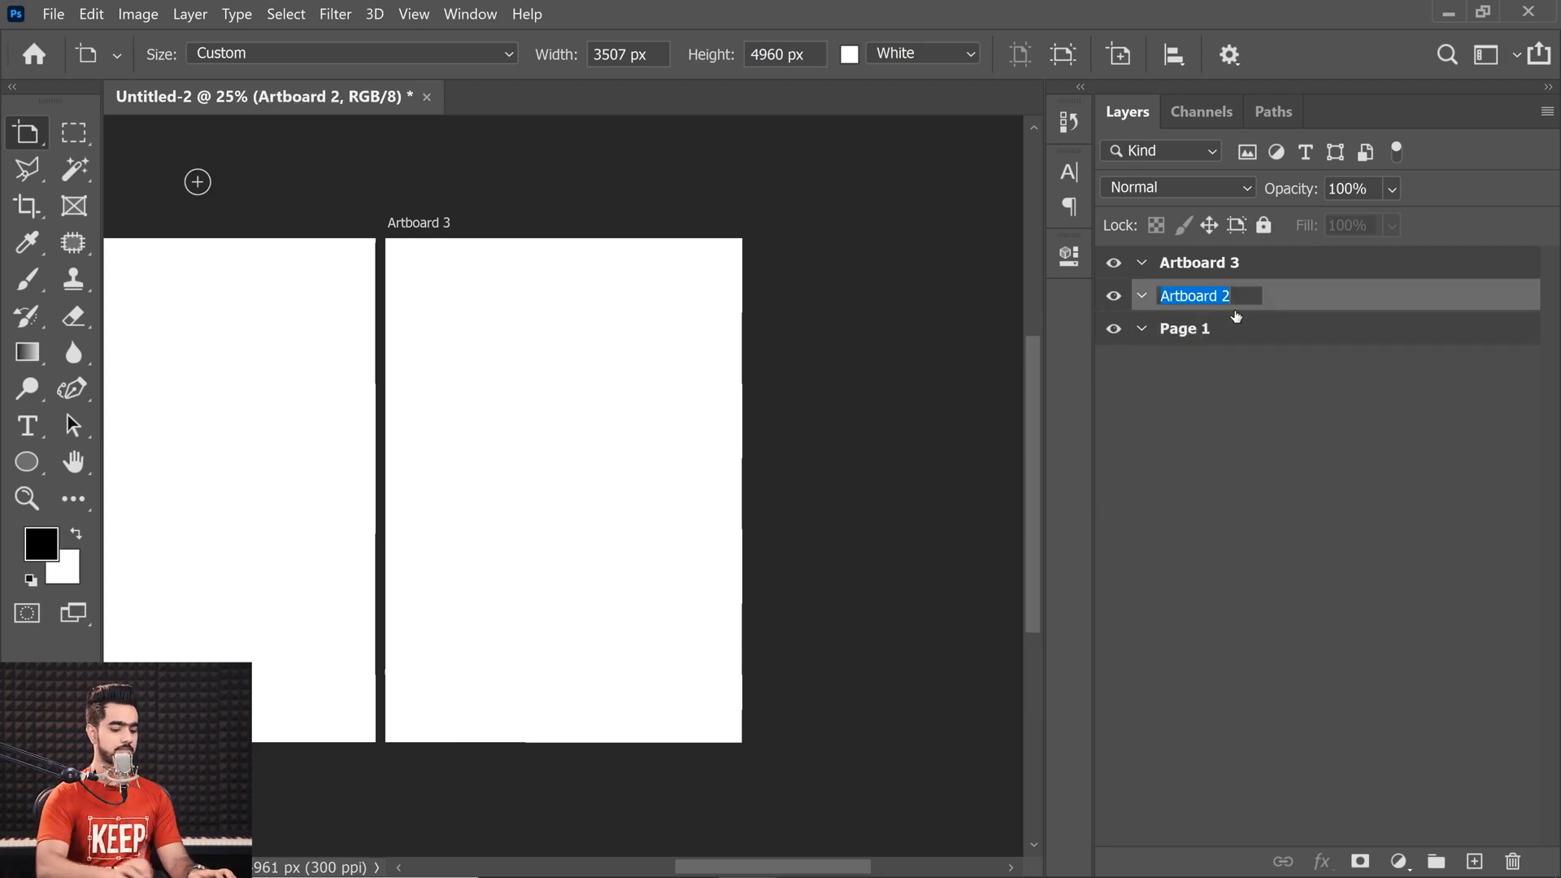
{"action": "type", "text": "Page"}
{"action": "key", "text": "Return"}
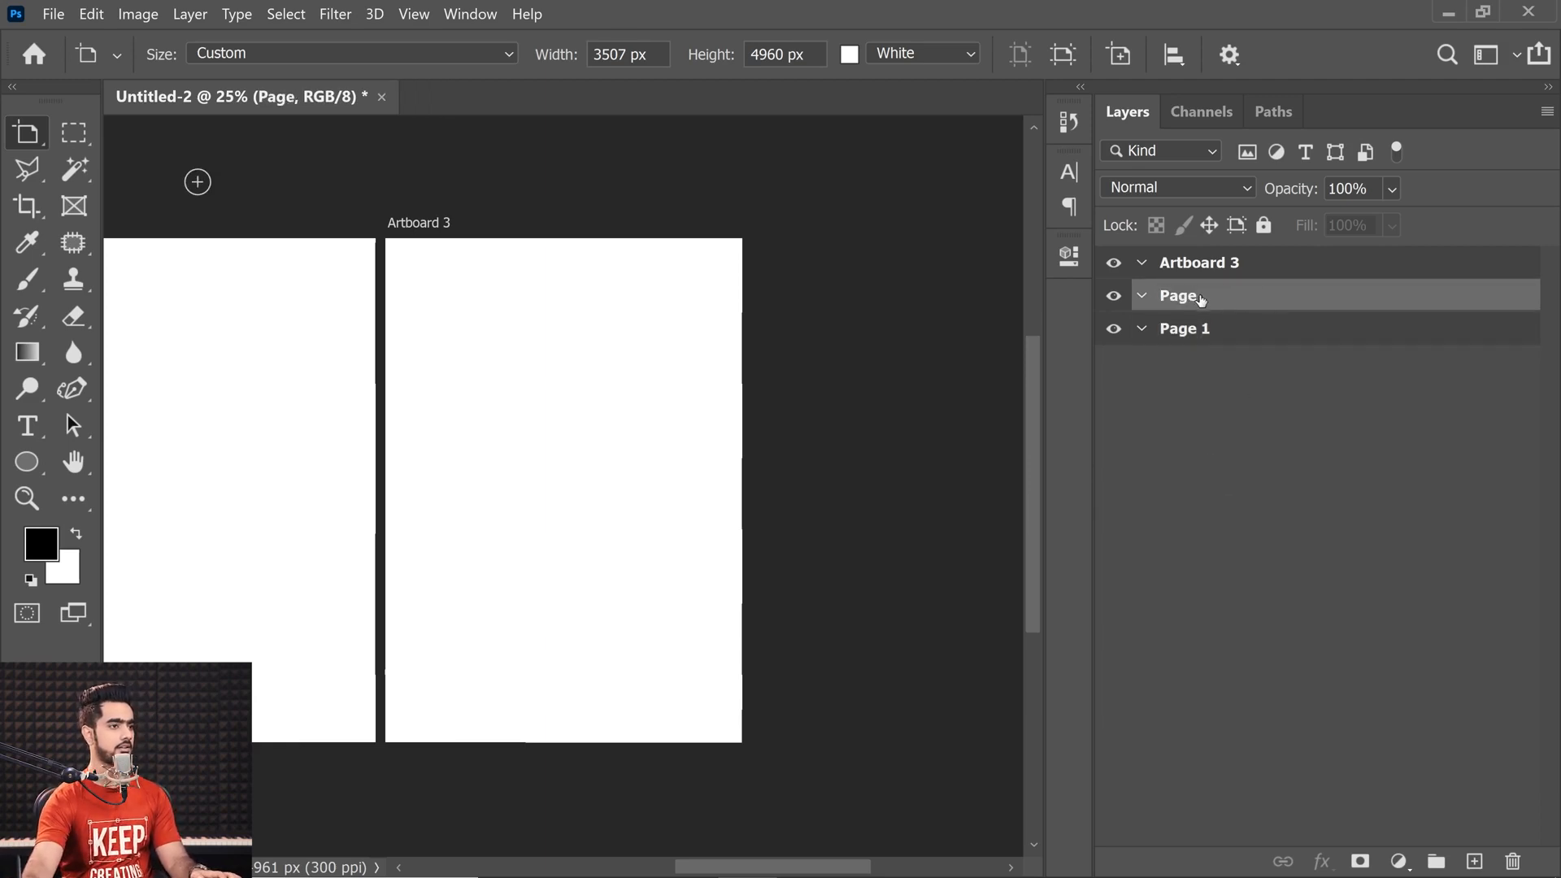
{"action": "double_click", "coordinate": [1200, 297]}
{"action": "type", "text": "2"}
{"action": "key", "text": "Return"}
{"action": "double_click", "coordinate": [1231, 263]}
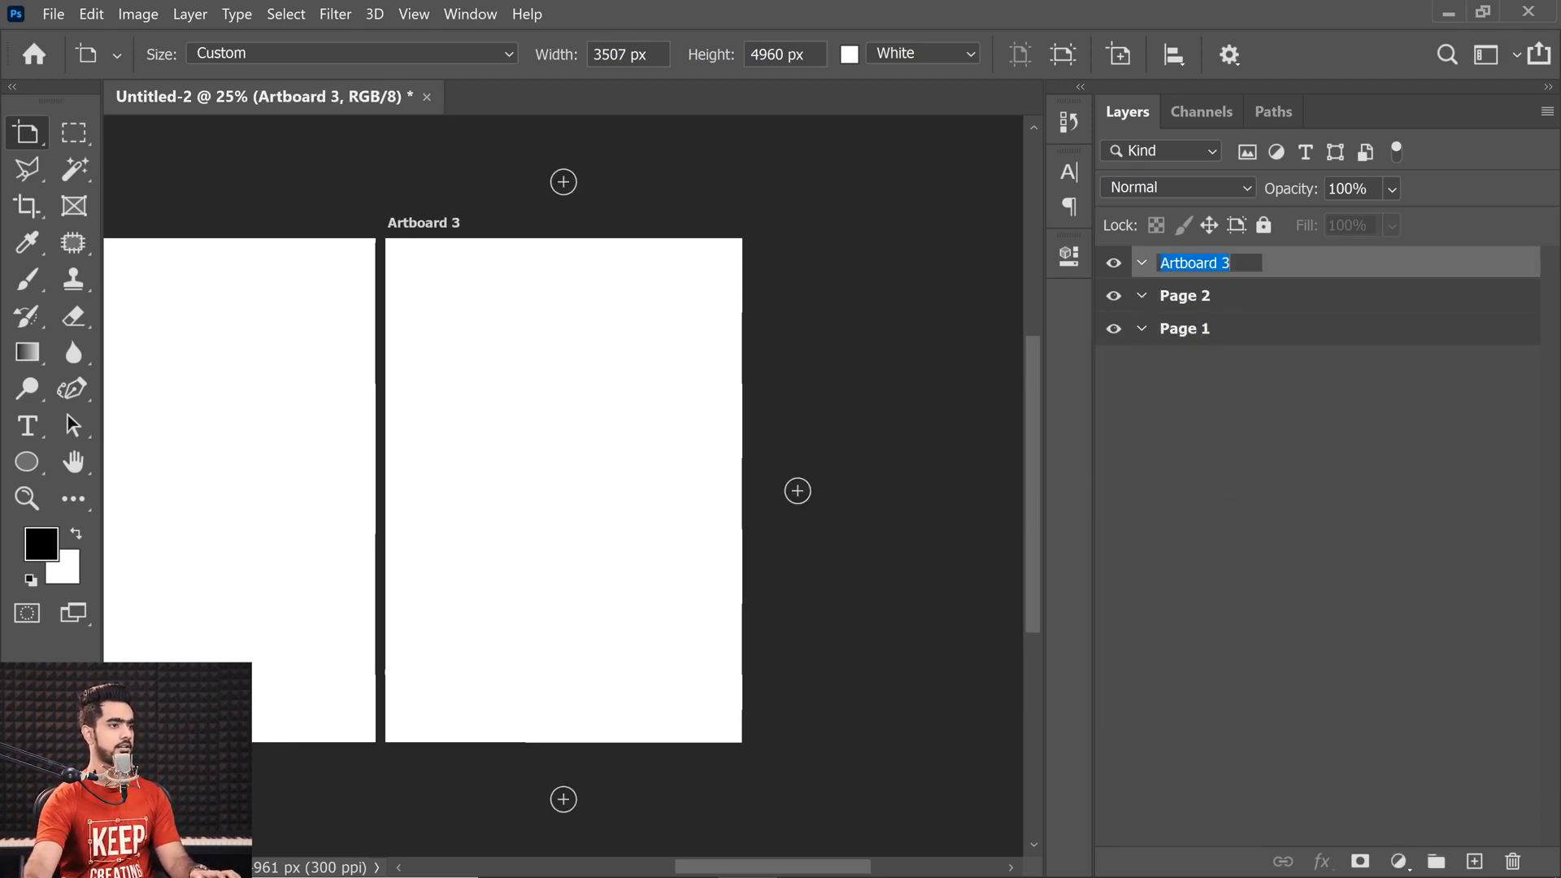
{"action": "type", "text": "Page 3"}
{"action": "key", "text": "Return"}
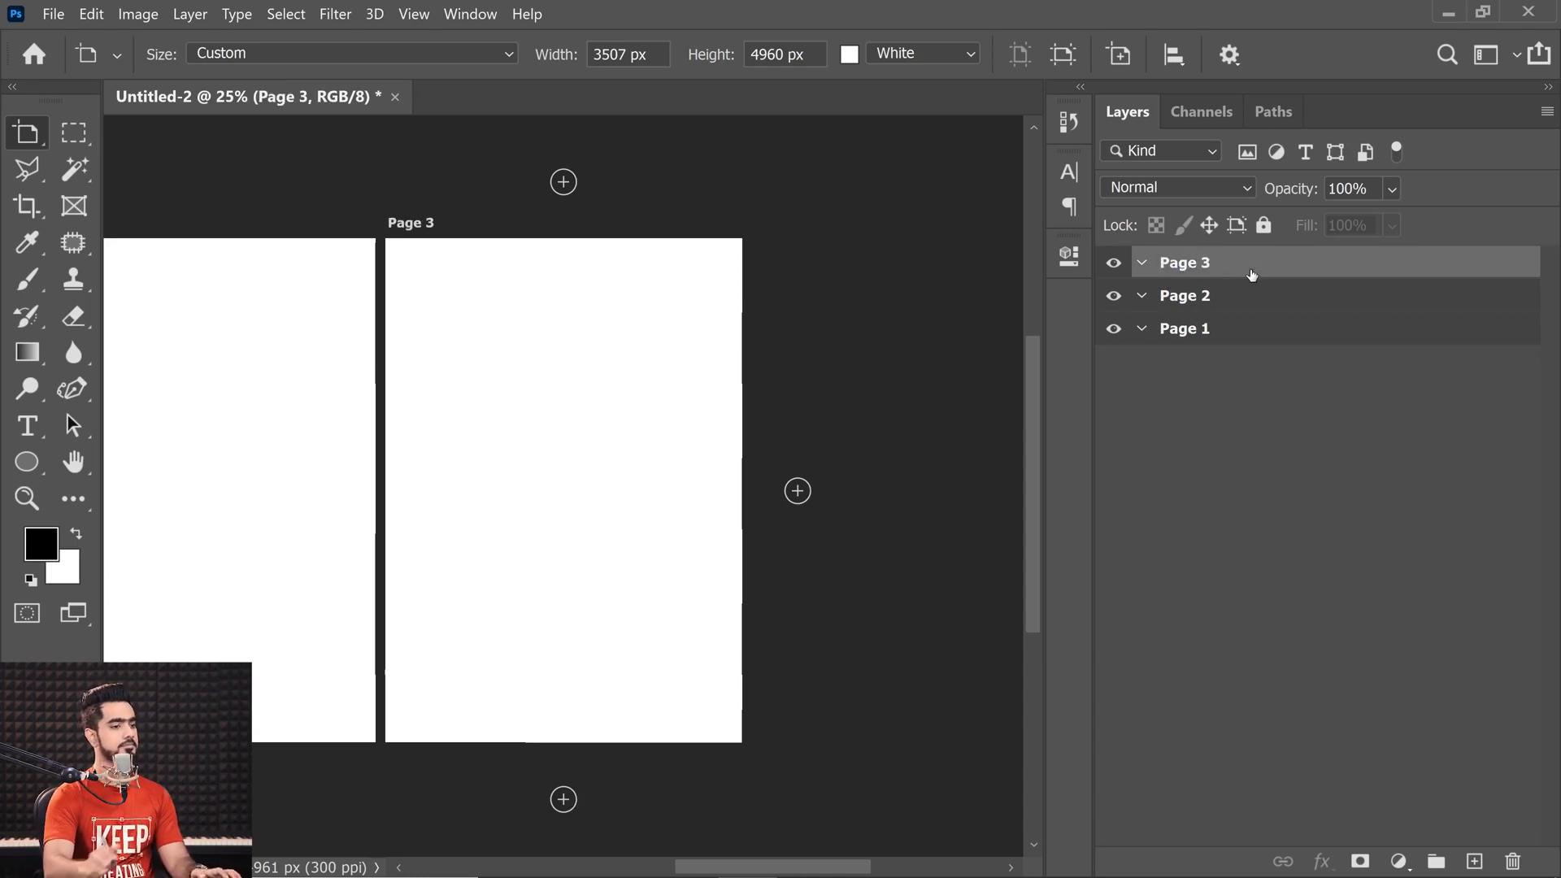
- Create a guide layout on the Page 1 artboard without columns, setting the top margin to 150 px
{"action": "key", "text": "ctrl+0"}
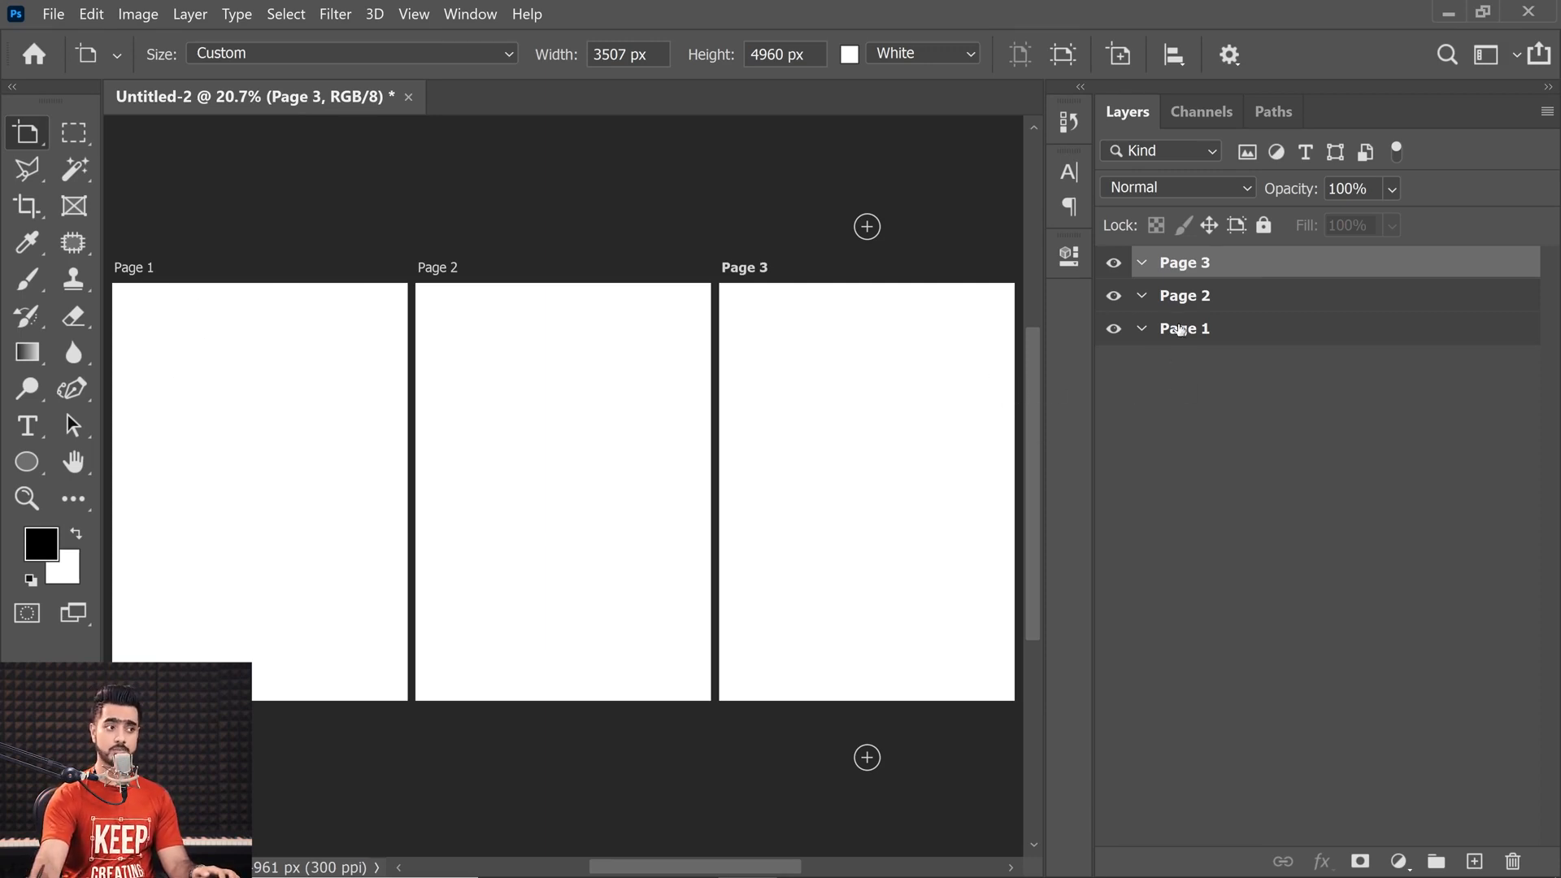
{"action": "left_click", "coordinate": [1187, 333]}
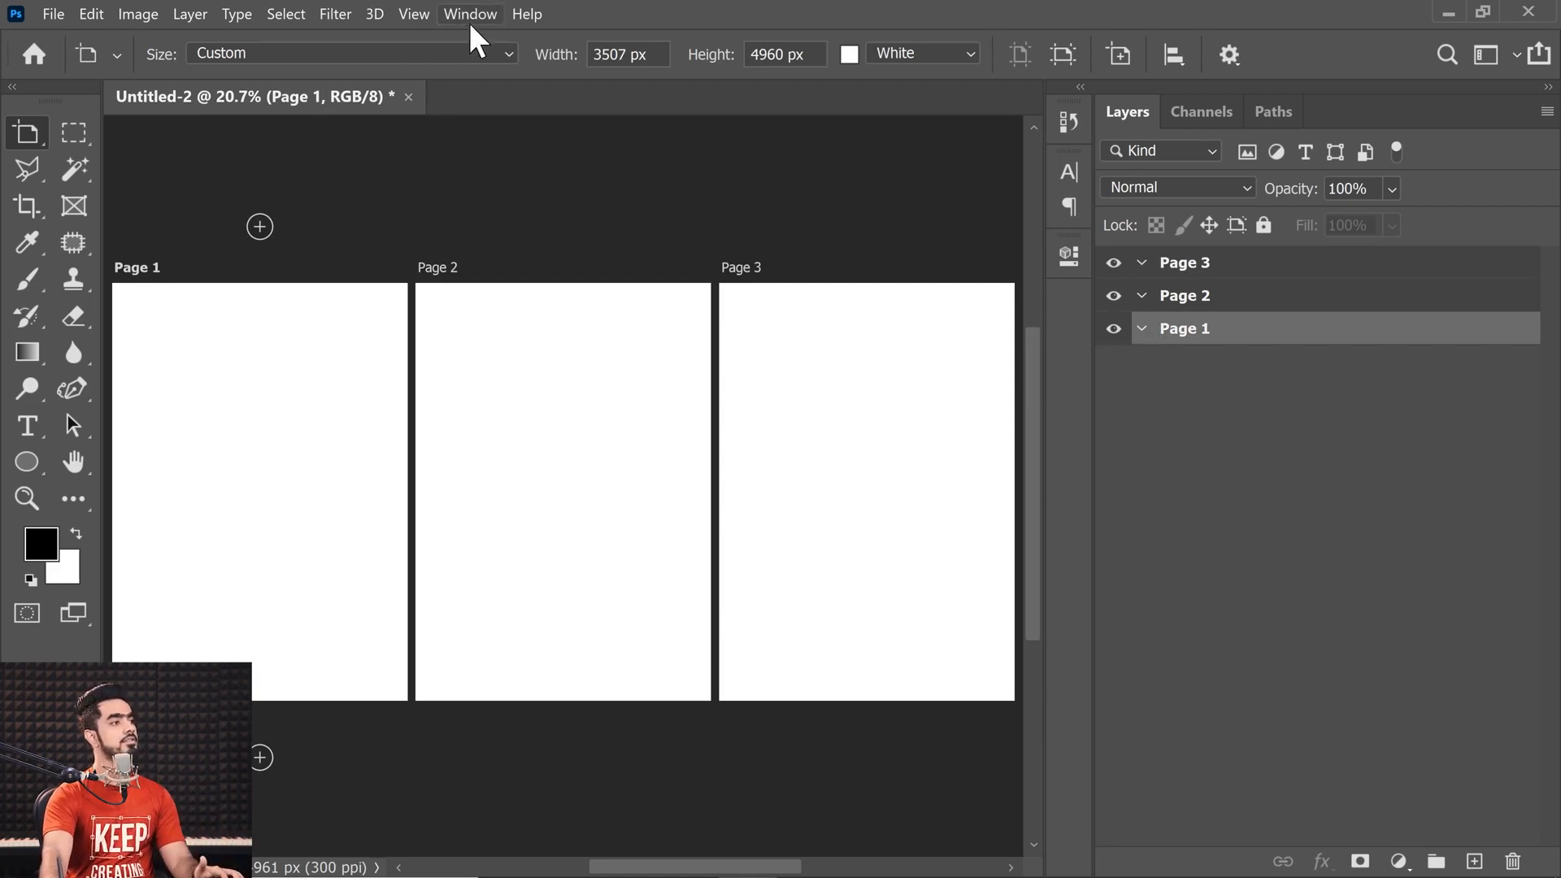
{"action": "left_click", "coordinate": [422, 13]}
{"action": "left_click", "coordinate": [514, 689]}
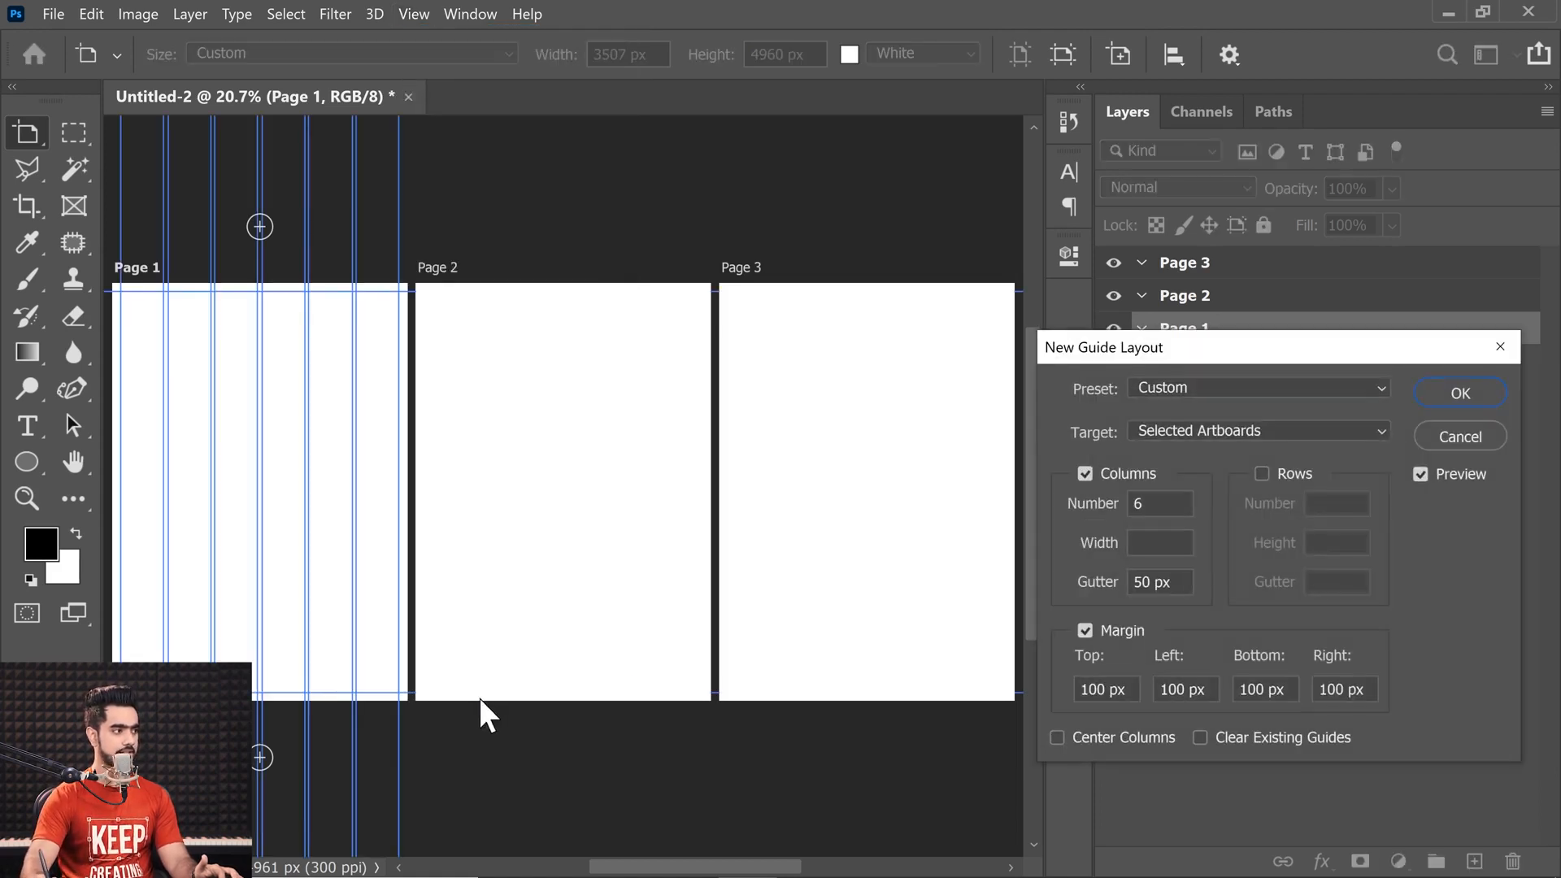
{"action": "left_click", "coordinate": [1083, 474]}
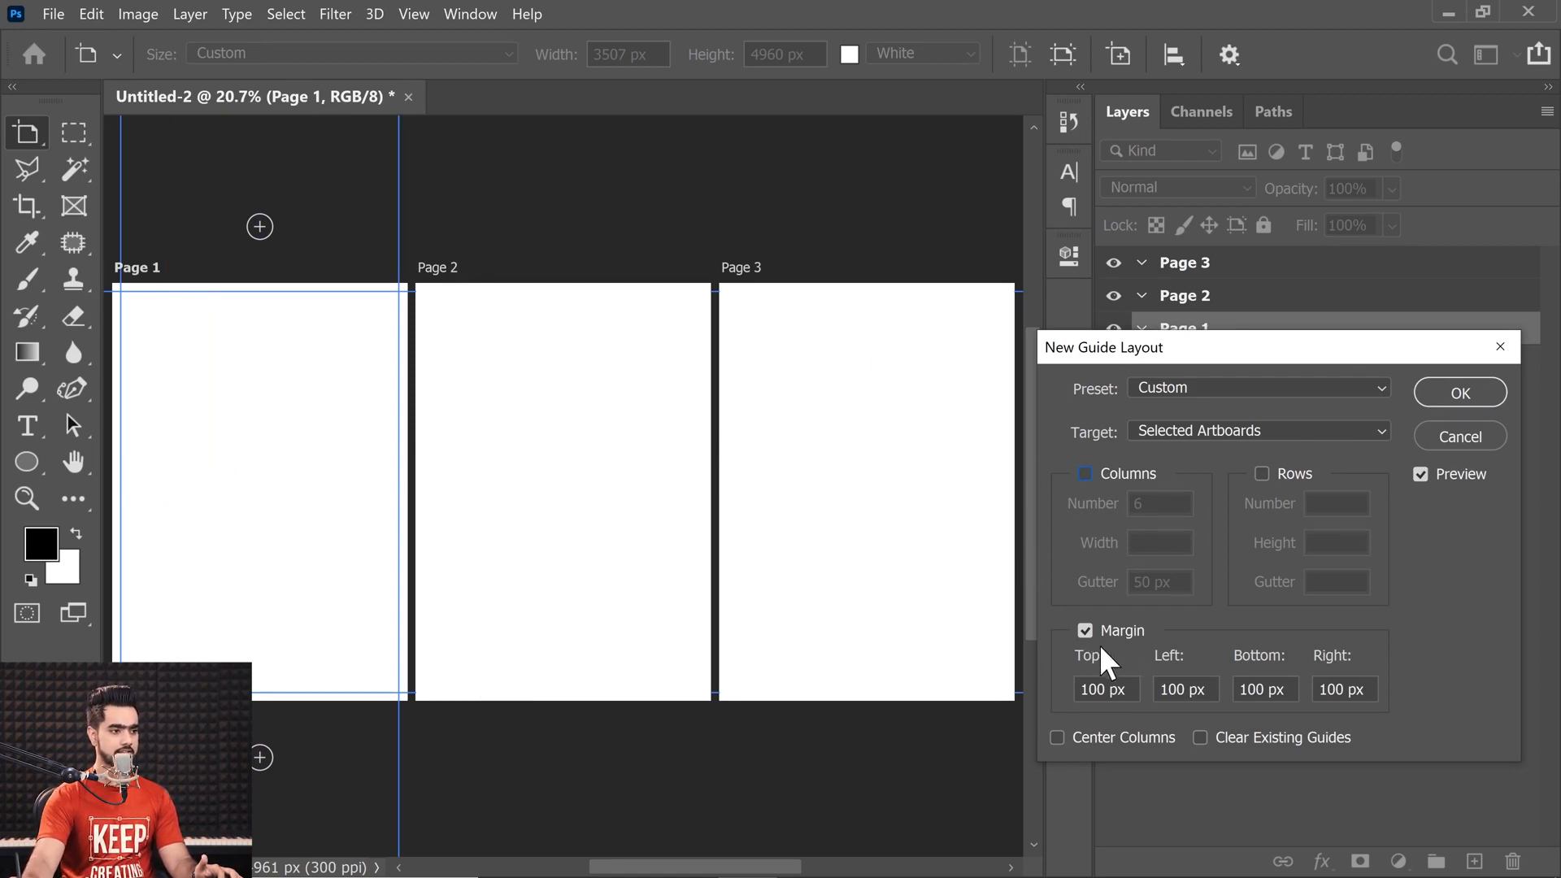
{"action": "double_click", "coordinate": [1103, 690]}
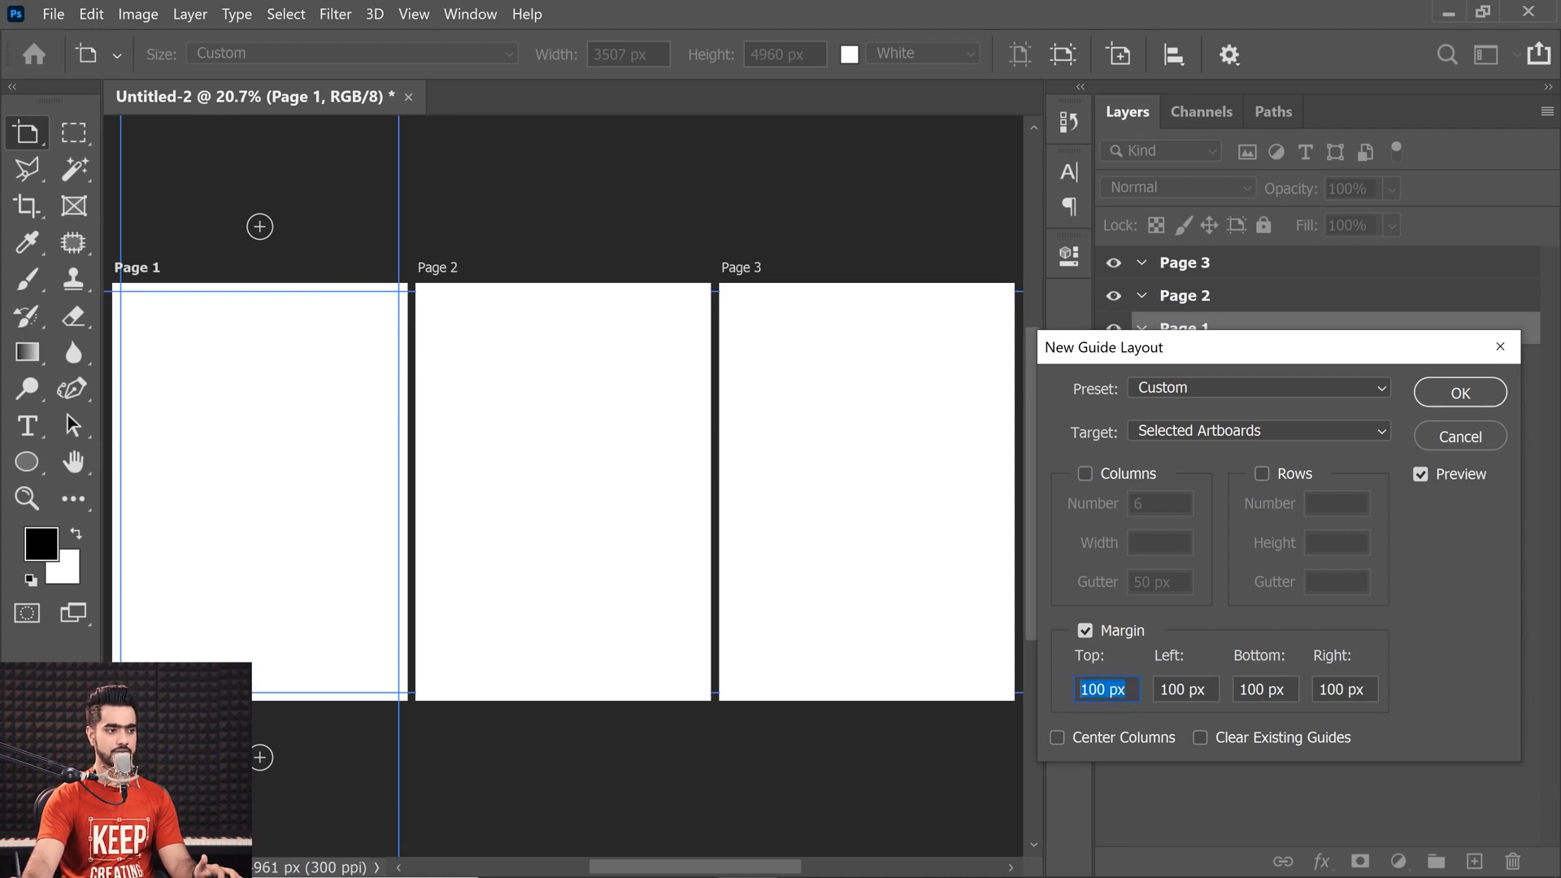
{"action": "type", "text": "150"}
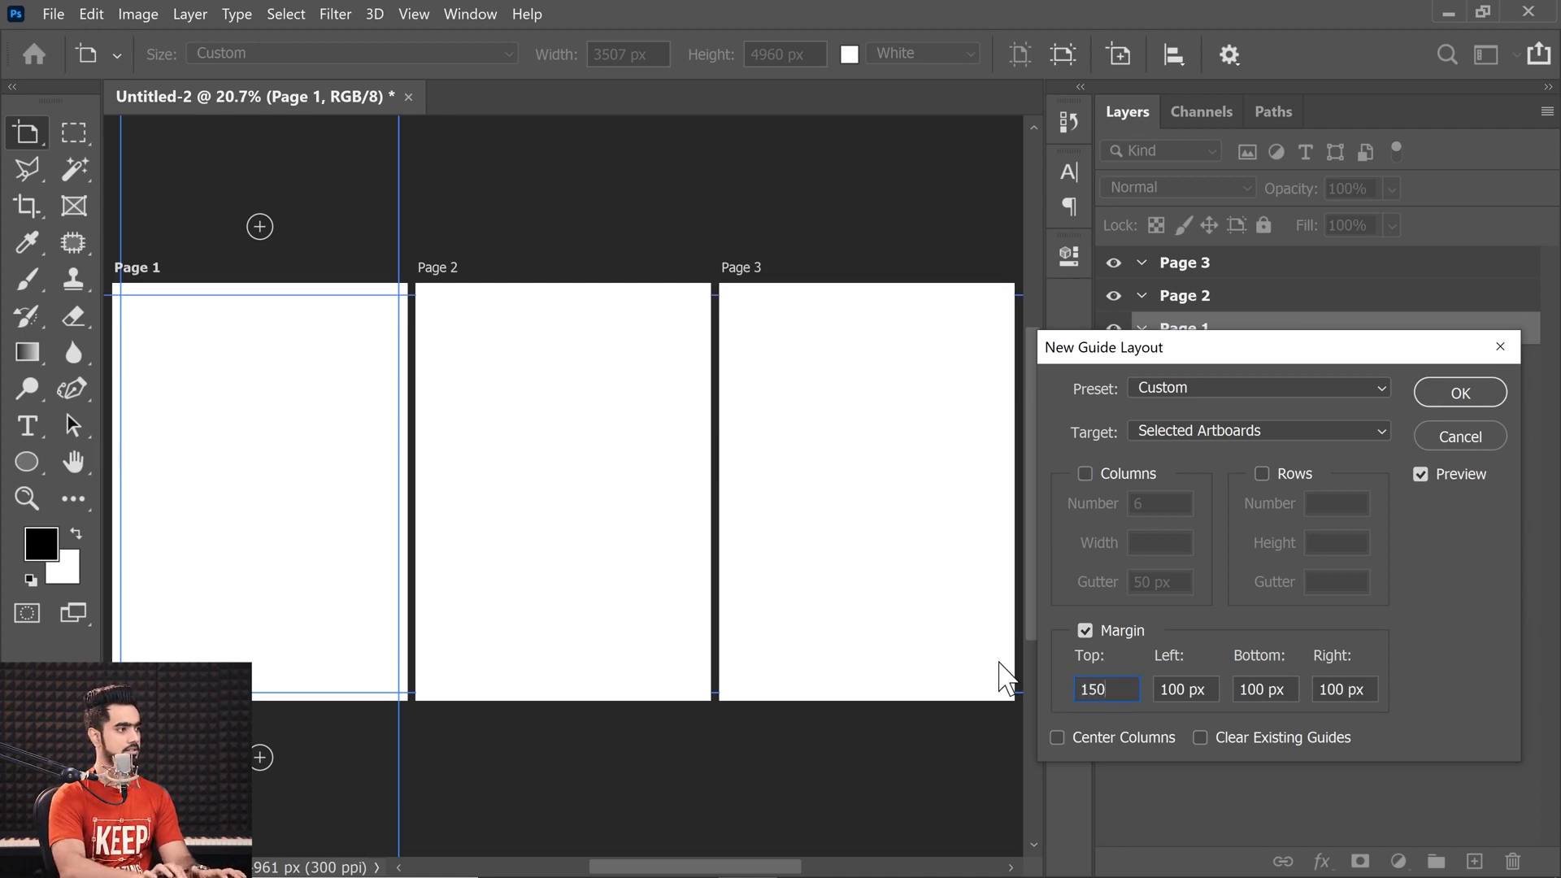
{"action": "key", "text": "Return"}
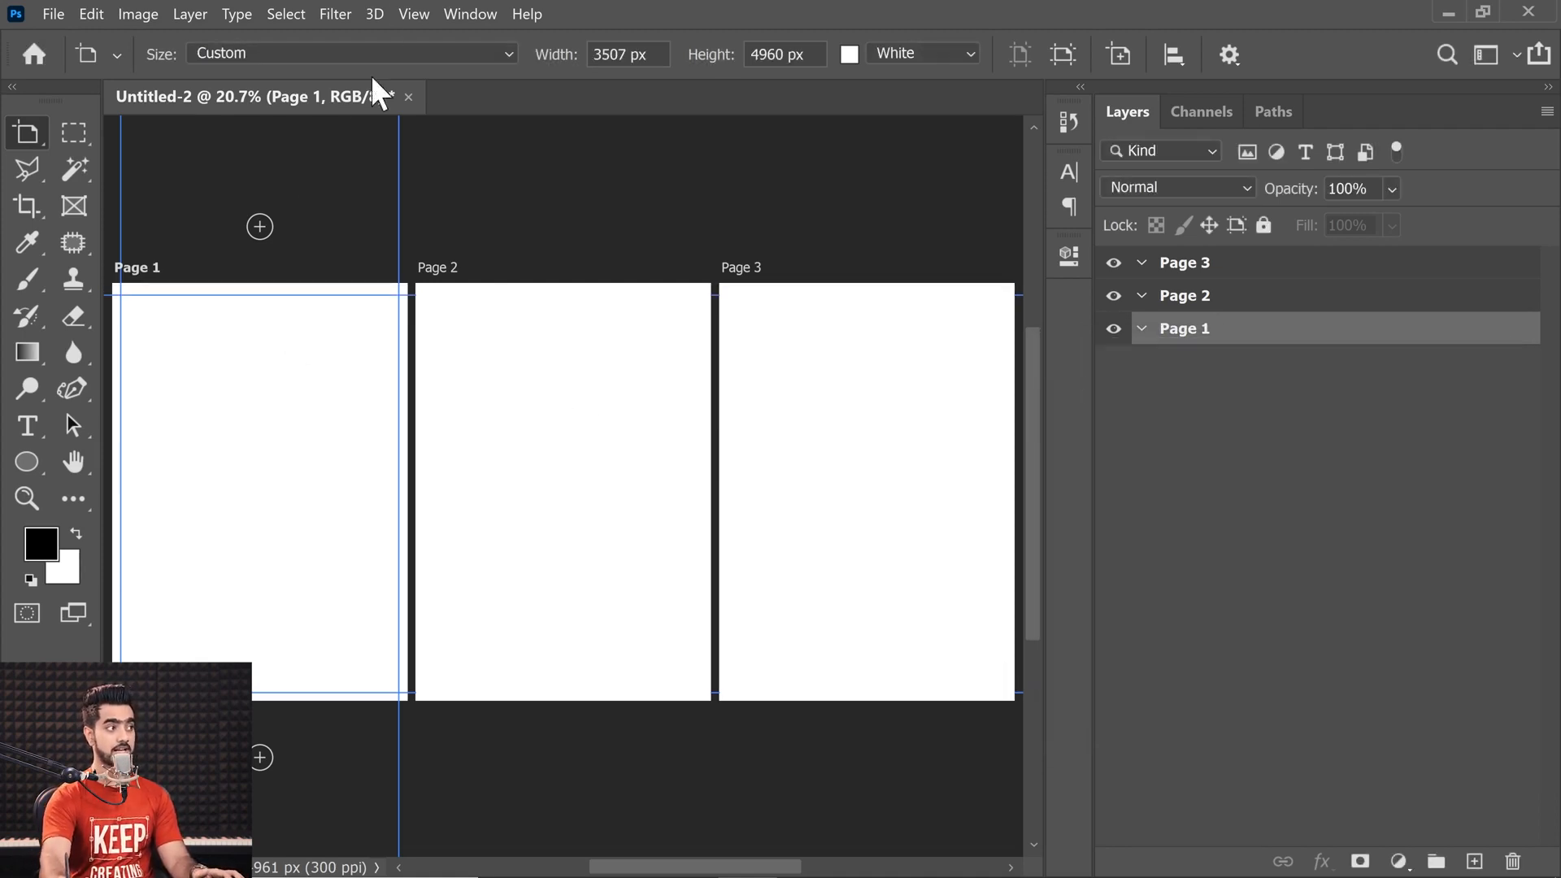
- Create another guide layout on the Page 1 artboard with the left, bottom and right margins set to 150 px
{"action": "left_click", "coordinate": [415, 17]}
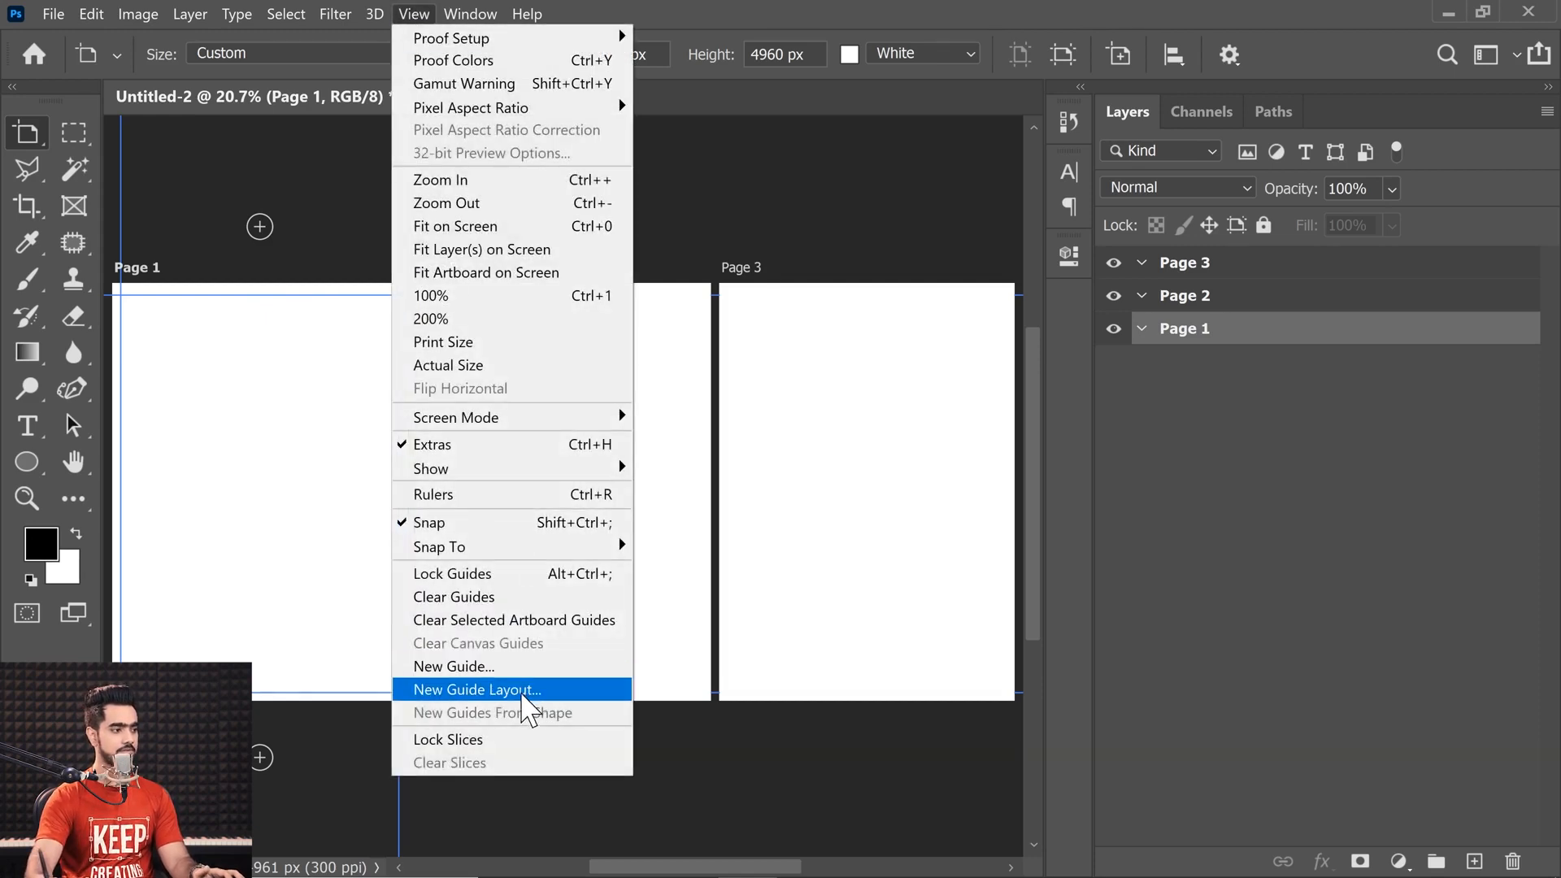
{"action": "left_click", "coordinate": [521, 693]}
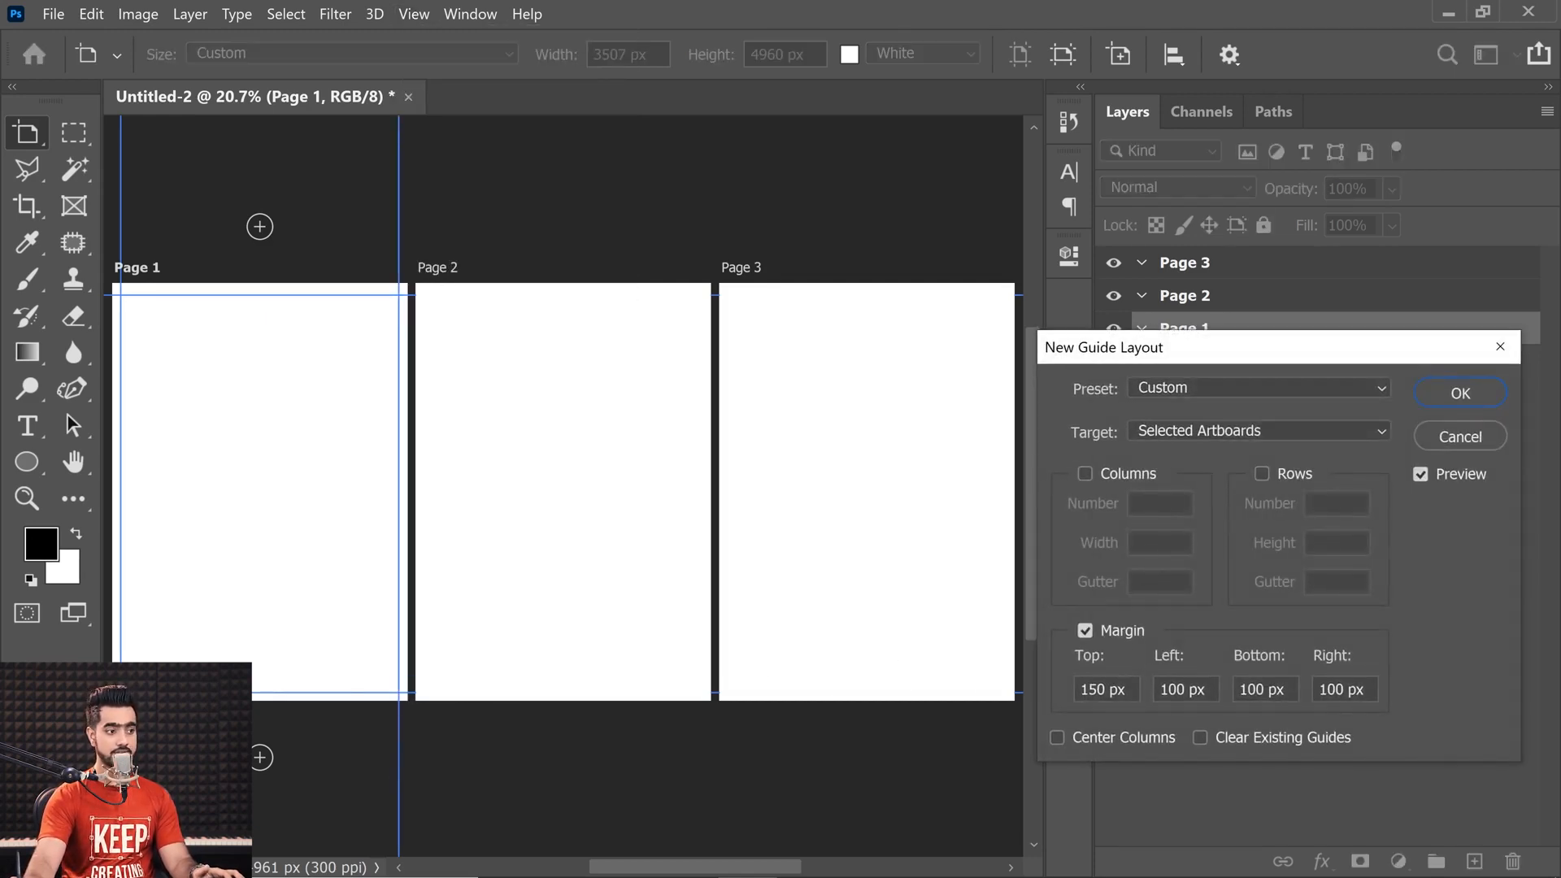
{"action": "left_click_drag", "start_coordinate": [1130, 690], "coordinate": [1071, 696]}
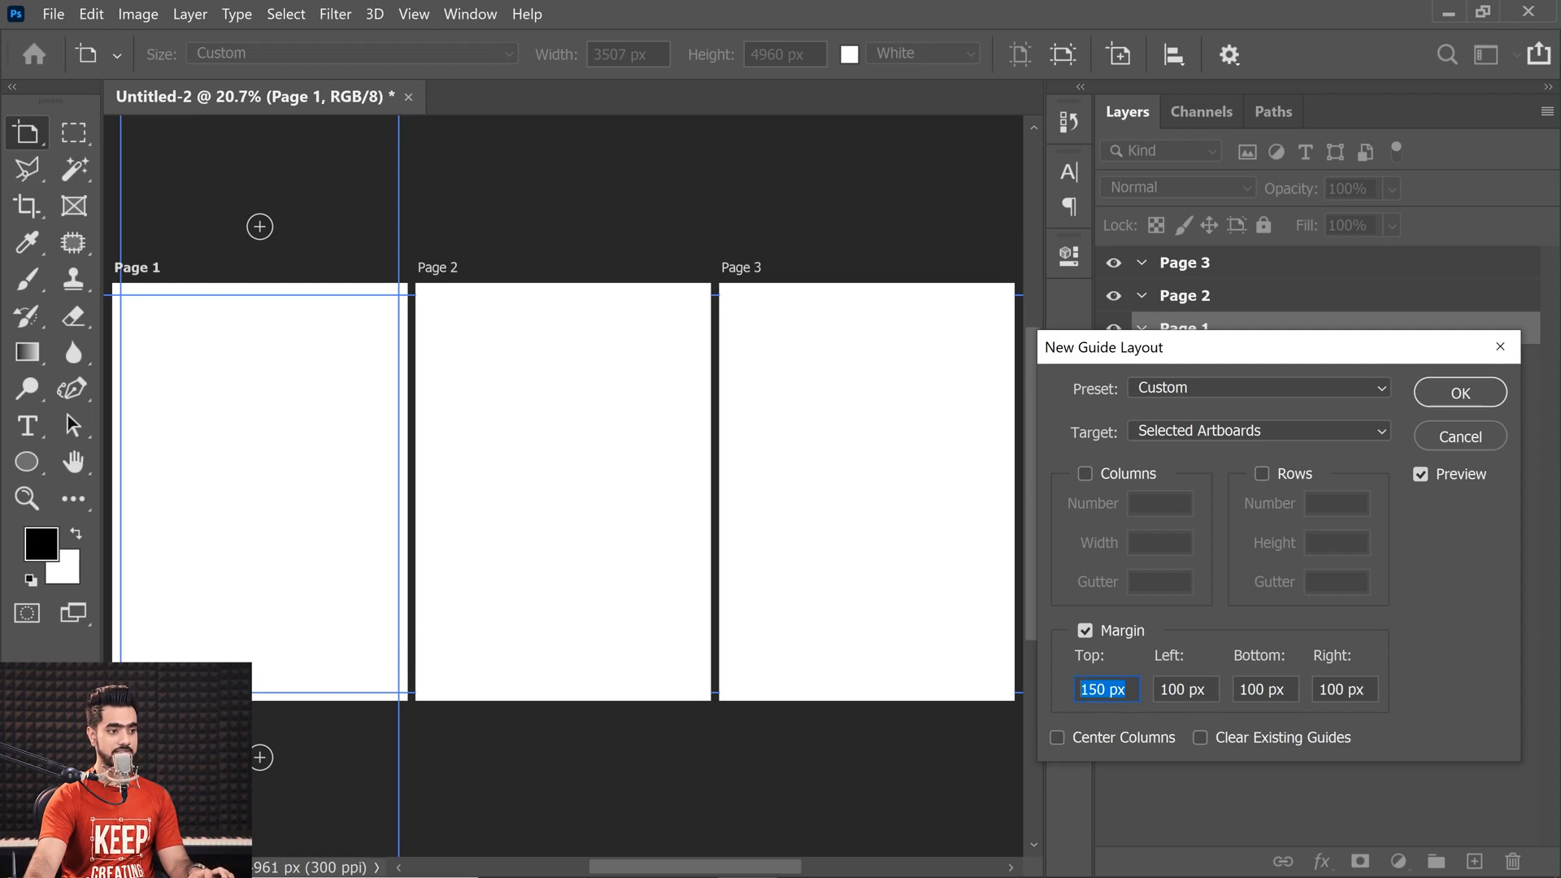
{"action": "key", "text": "Tab"}
{"action": "type", "text": "150"}
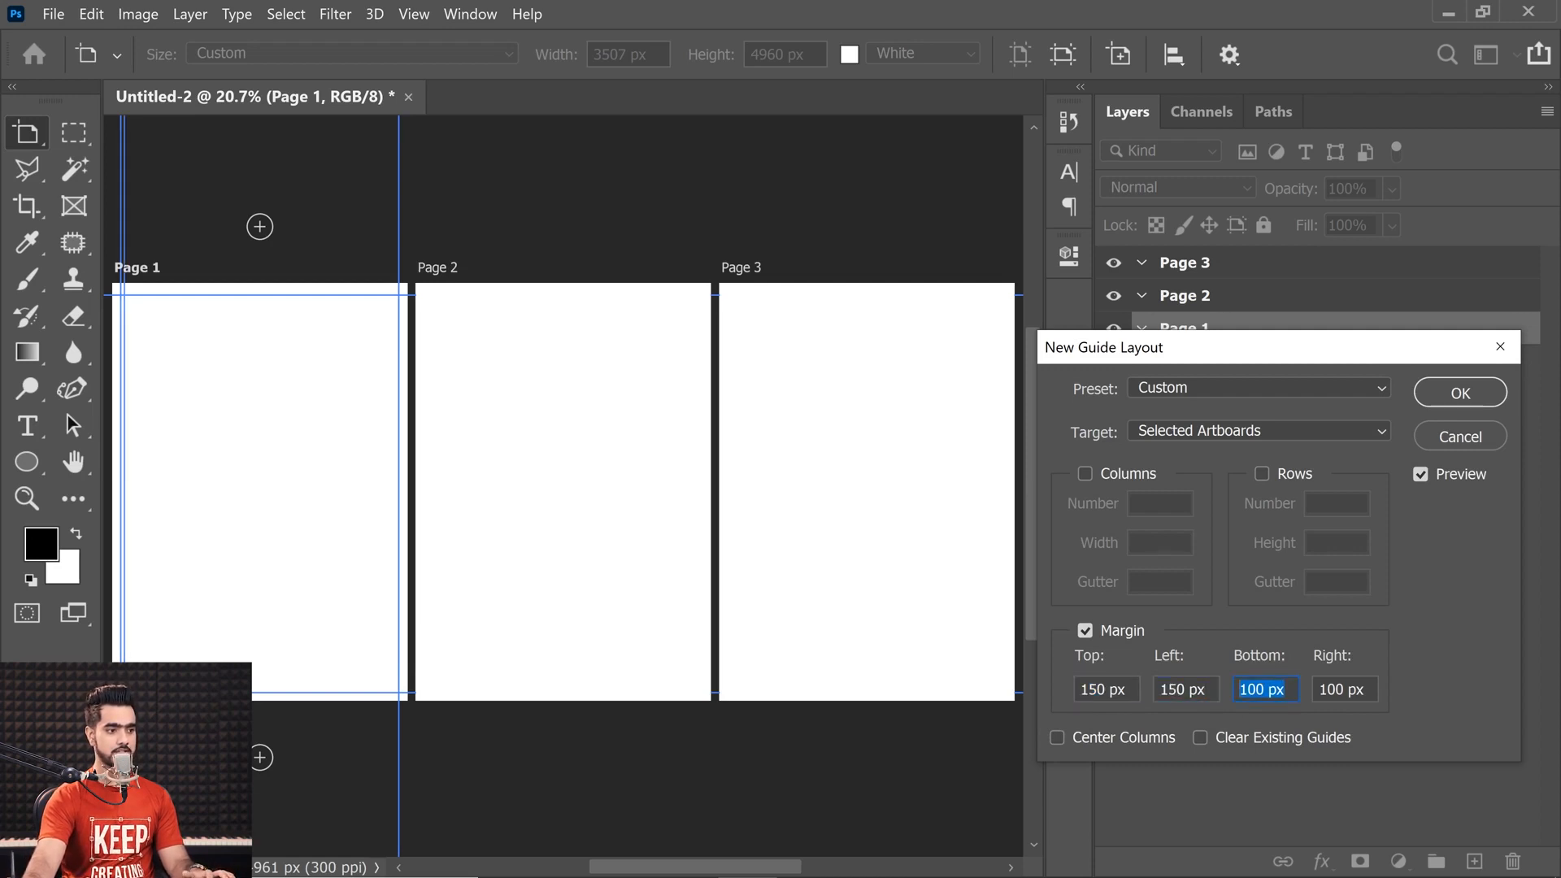
{"action": "type", "text": "150"}
{"action": "key", "text": "Tab"}
{"action": "type", "text": "150"}
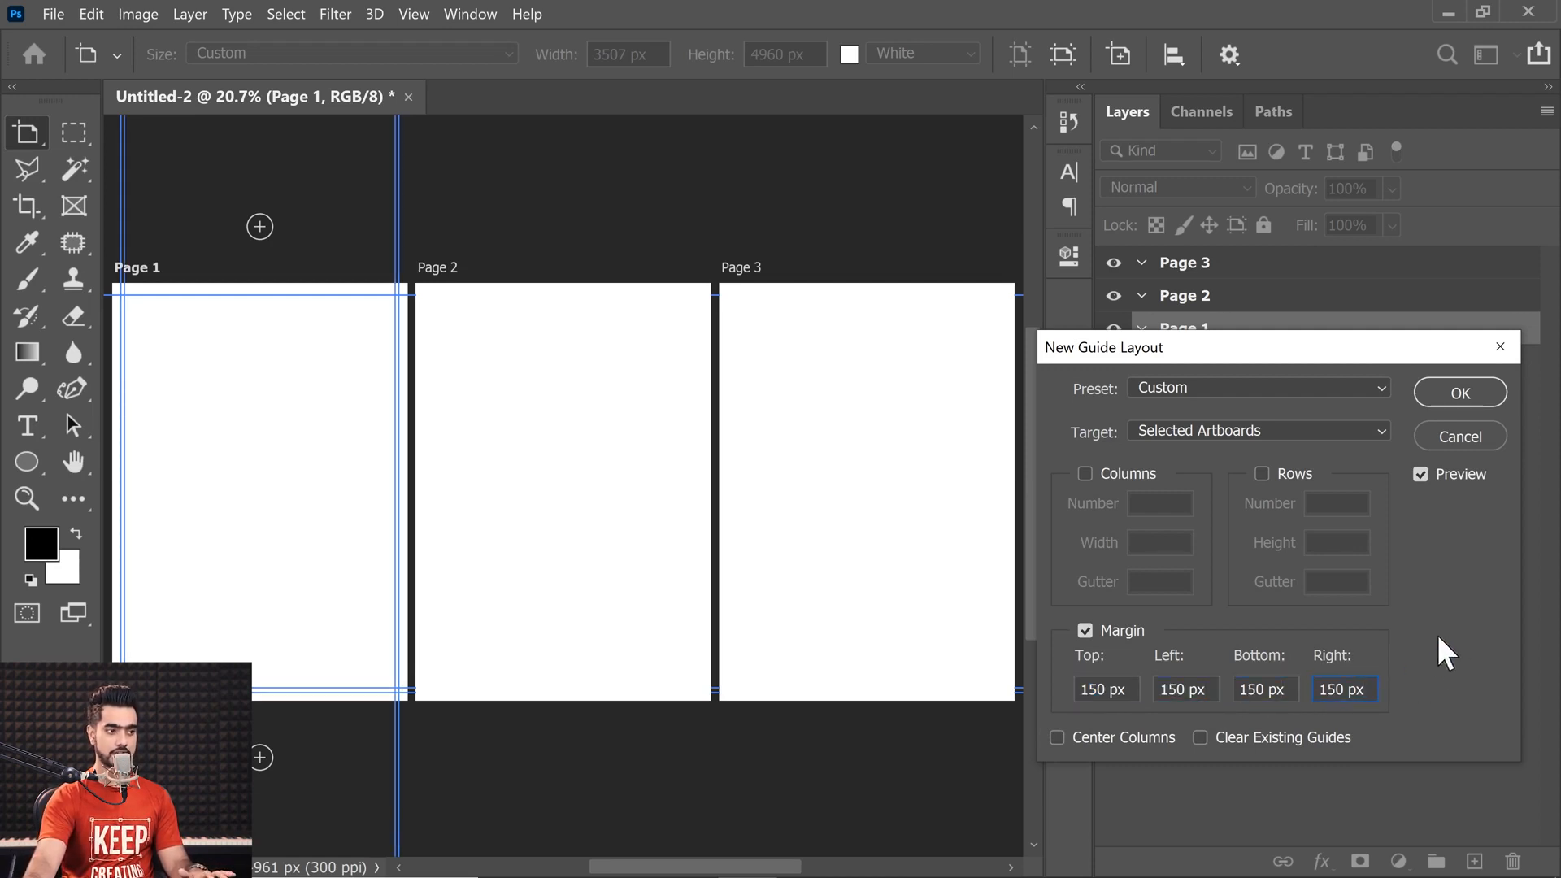
{"action": "left_click", "coordinate": [1396, 636]}
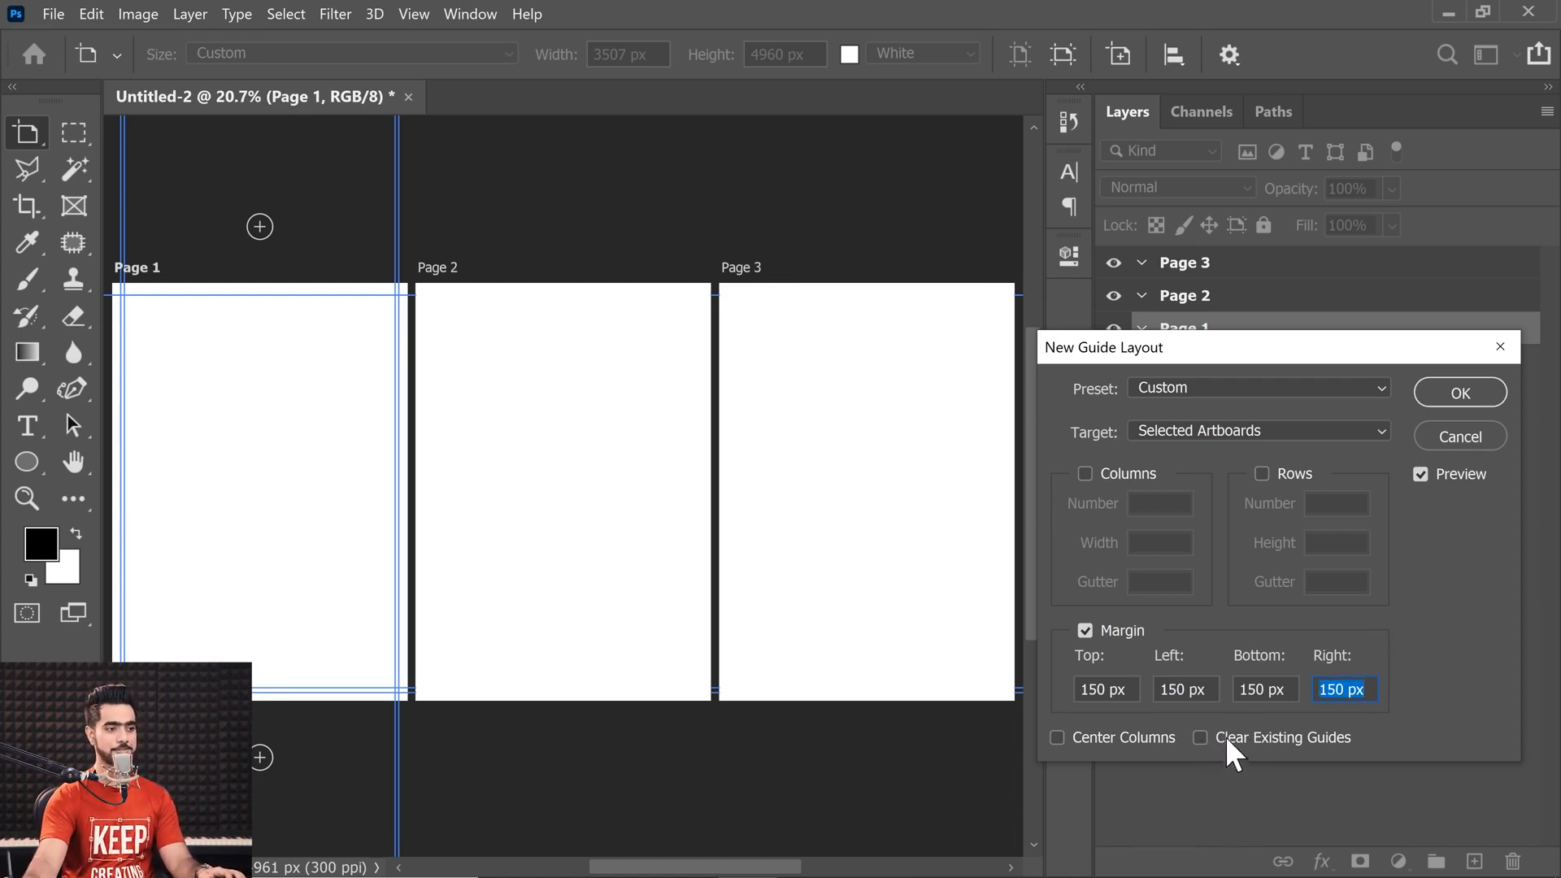
- Clear the existing guides and apply the margin guide layout to all artboards
{"action": "left_click", "coordinate": [1200, 738]}
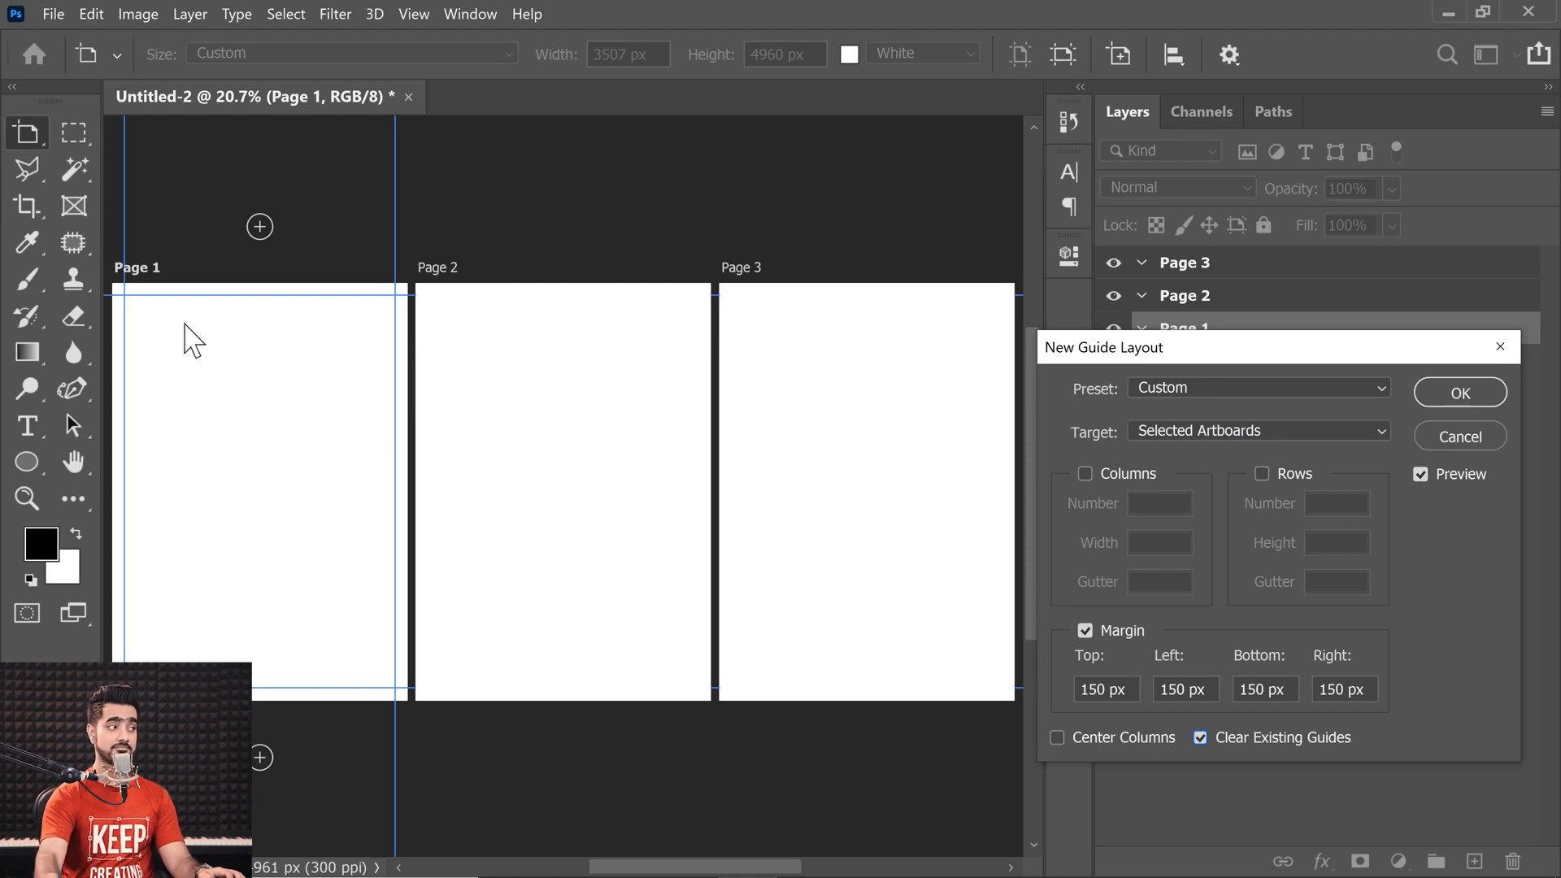
{"action": "left_click", "coordinate": [1158, 422]}
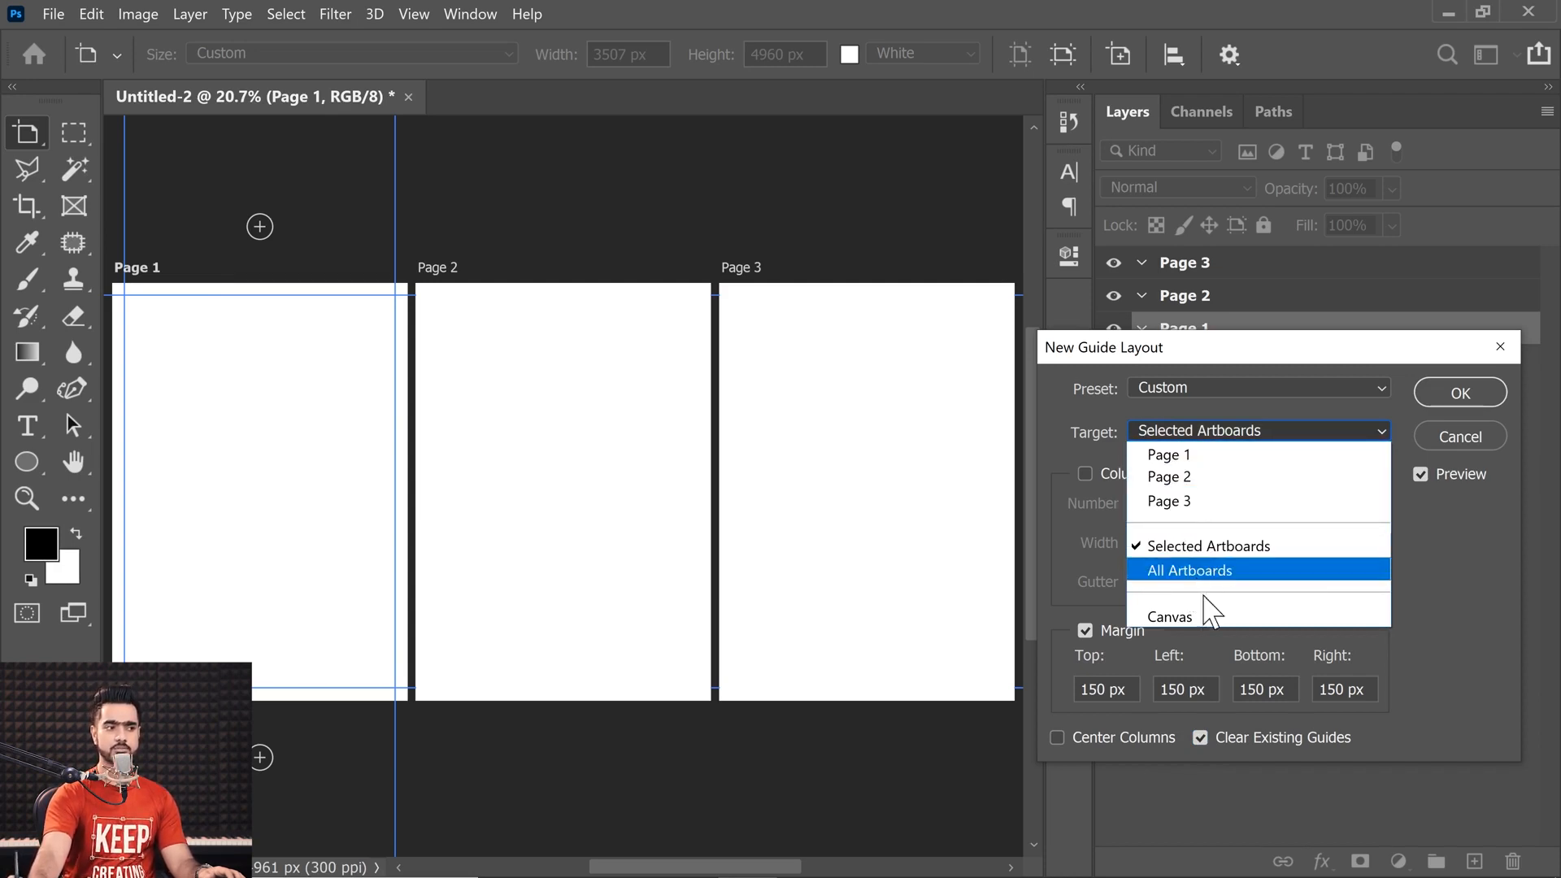
{"action": "left_click", "coordinate": [1170, 571]}
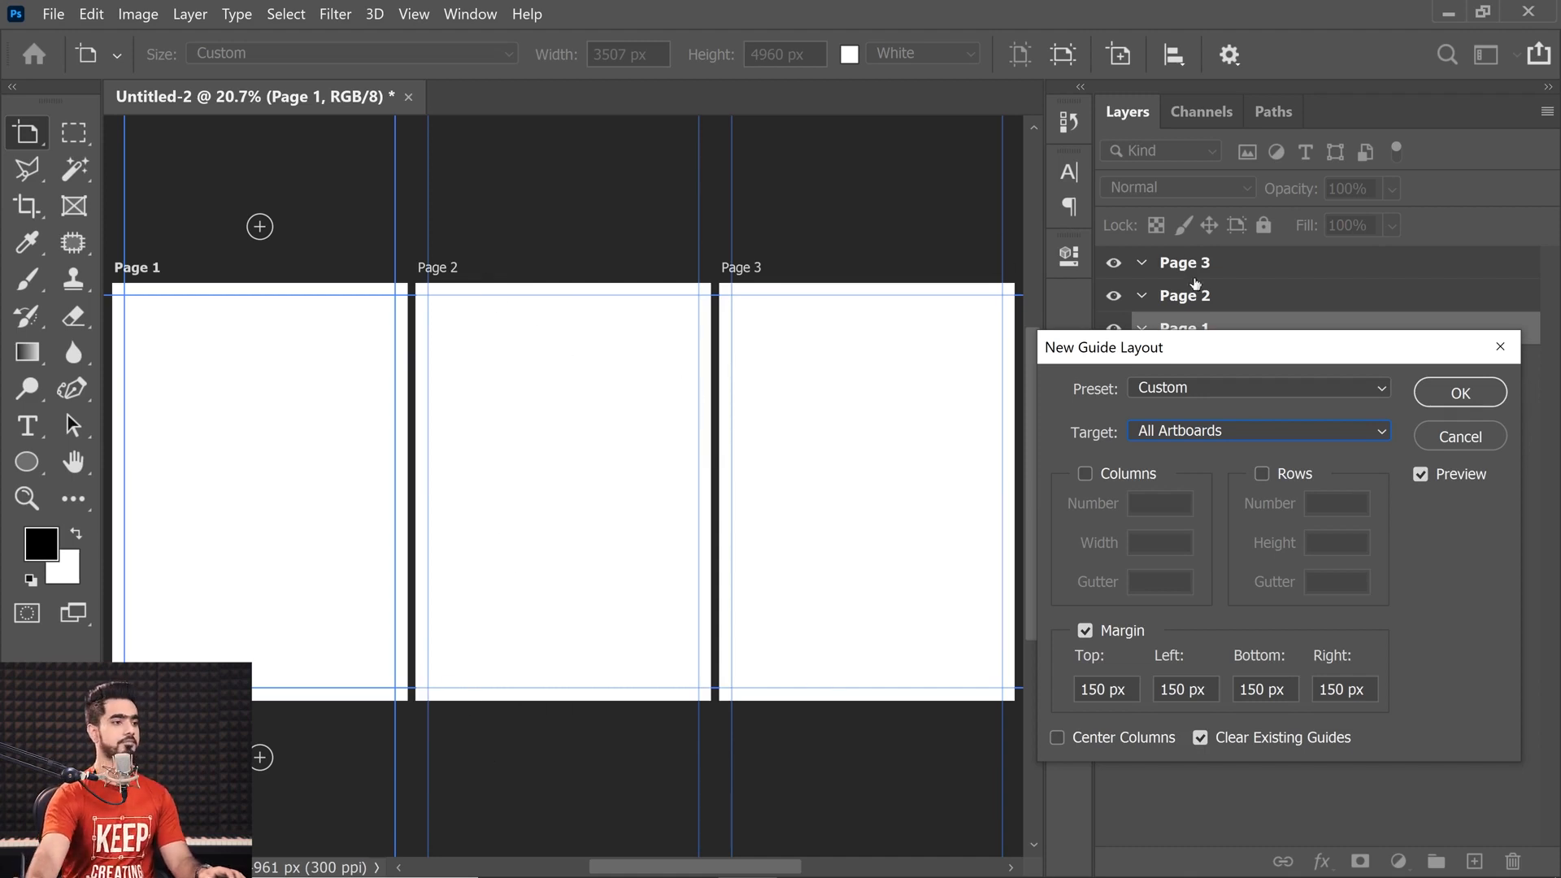
{"action": "left_click", "coordinate": [1455, 392]}
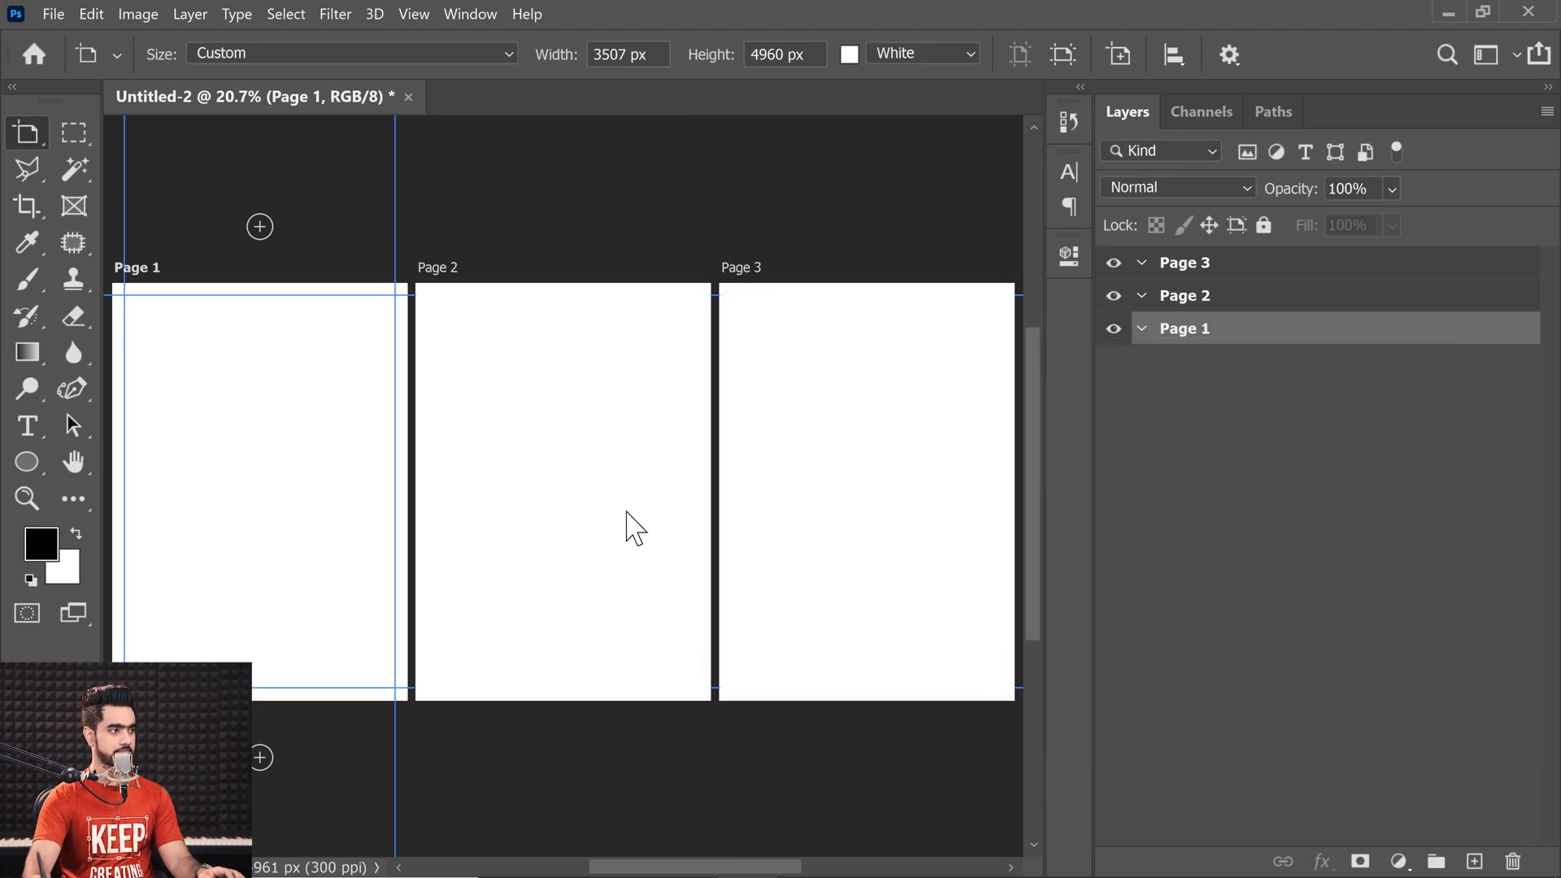
- Examine the margin guides on Page 2 and Page 1 by selecting each artboard in turn
{"action": "left_click_drag", "start_coordinate": [458, 308], "coordinate": [375, 349]}
{"action": "left_click_drag", "start_coordinate": [370, 418], "coordinate": [494, 417]}
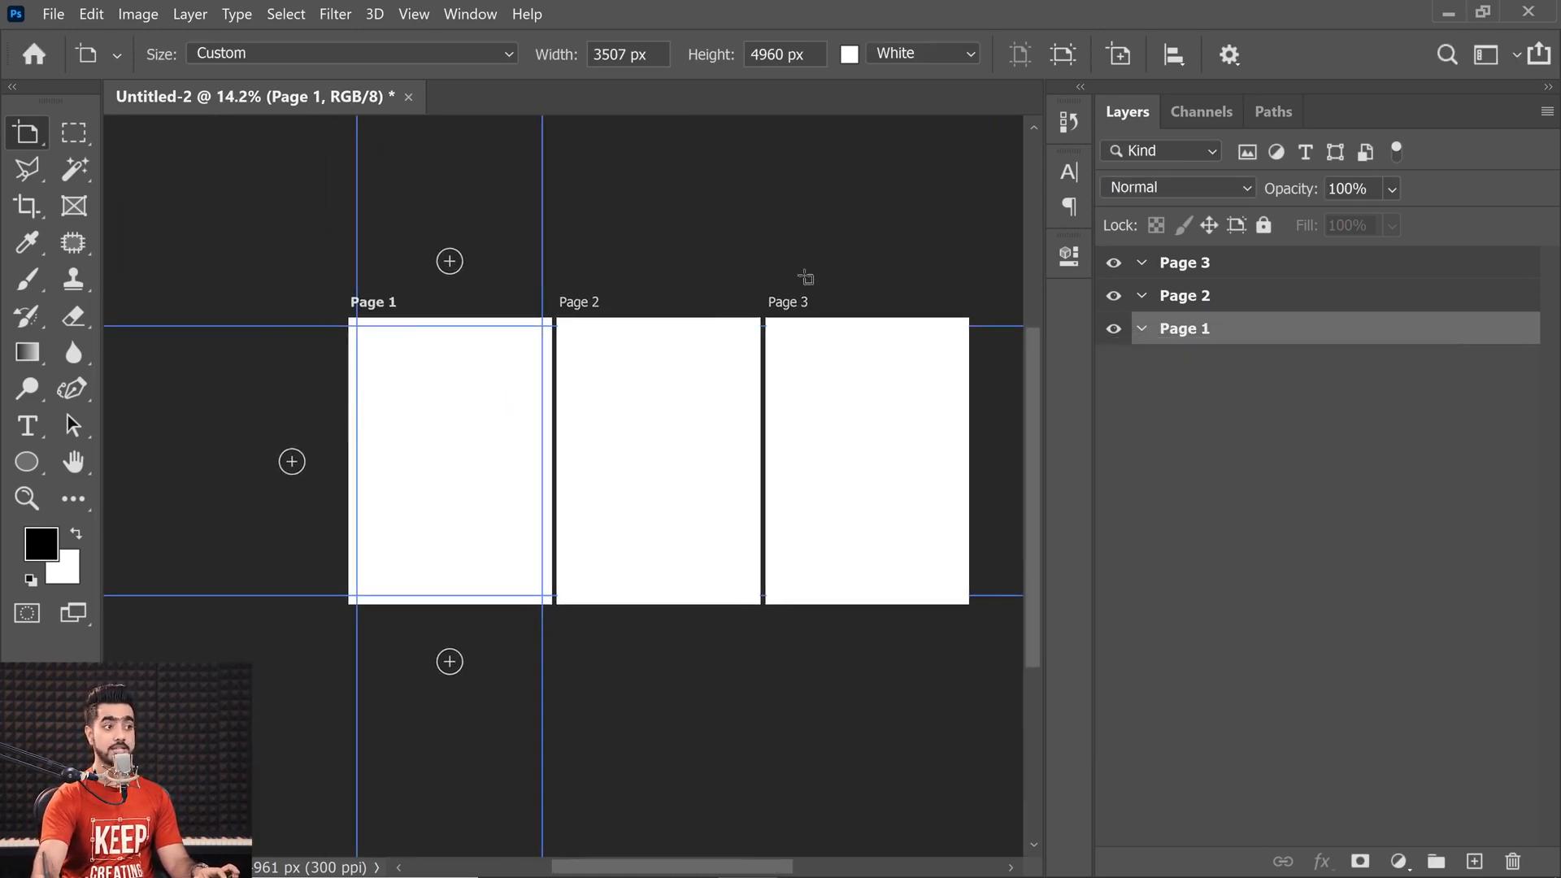
{"action": "left_click", "coordinate": [1195, 301]}
{"action": "left_click_drag", "start_coordinate": [691, 385], "coordinate": [727, 376]}
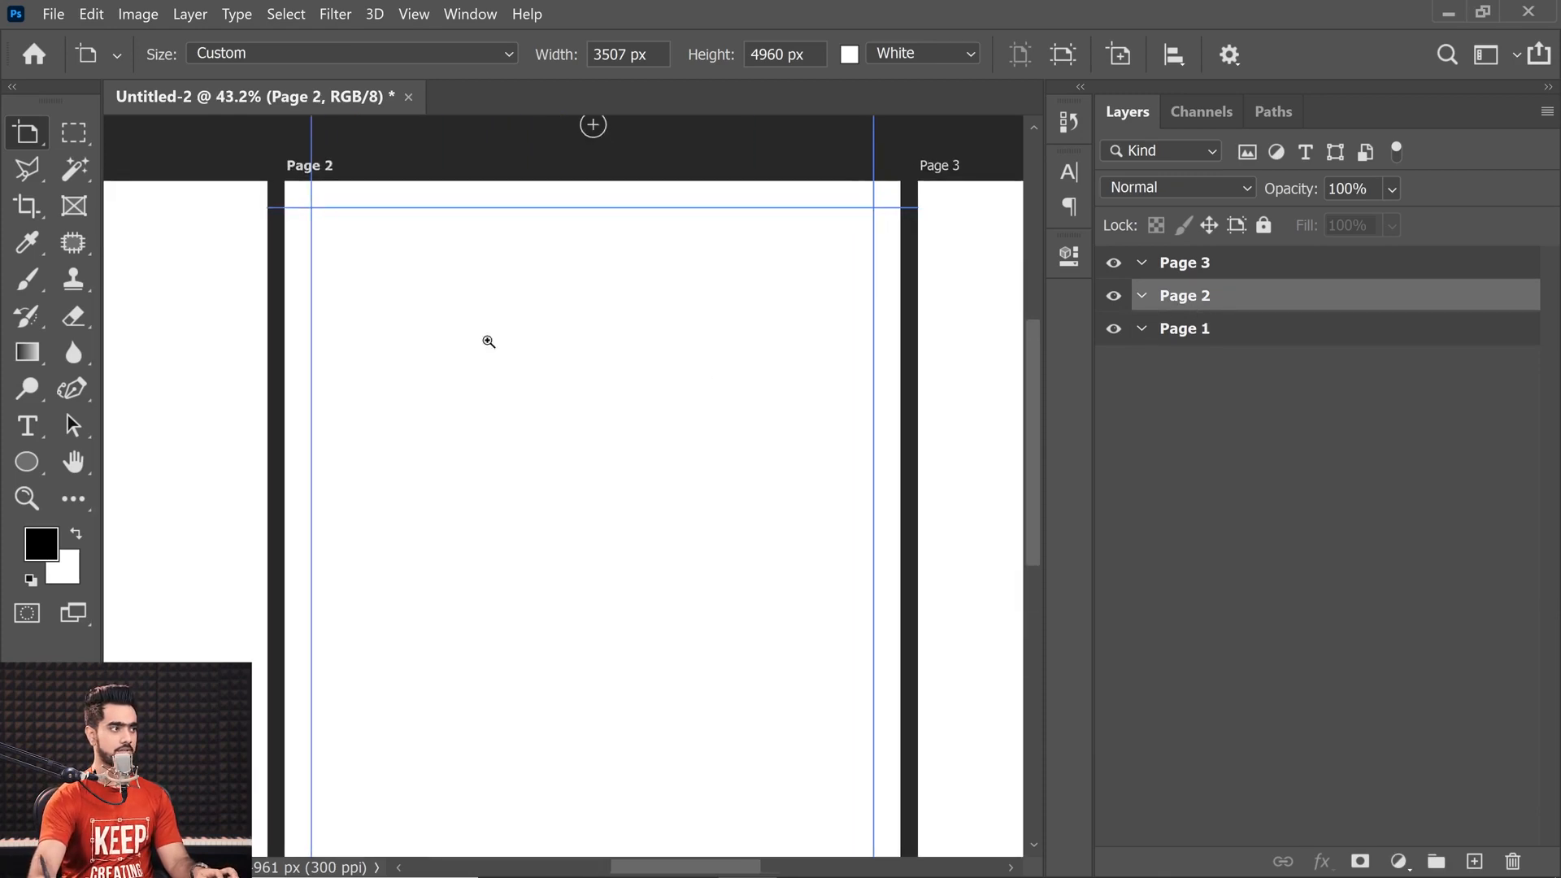
{"action": "left_click_drag", "start_coordinate": [612, 353], "coordinate": [581, 352]}
{"action": "left_click", "coordinate": [1212, 328]}
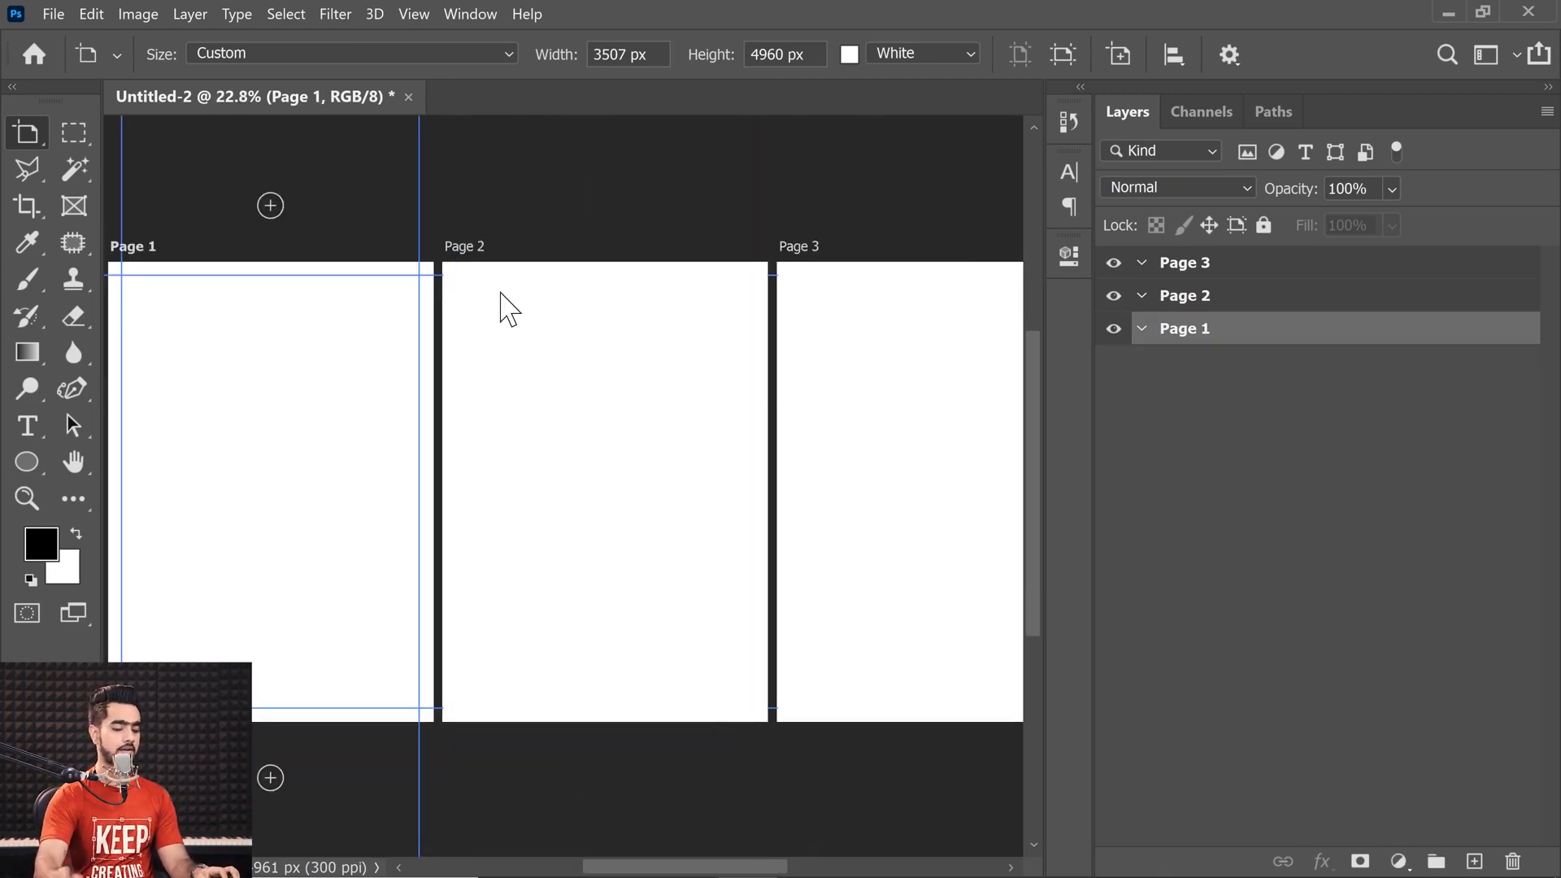
{"action": "key", "text": "ctrl+0"}
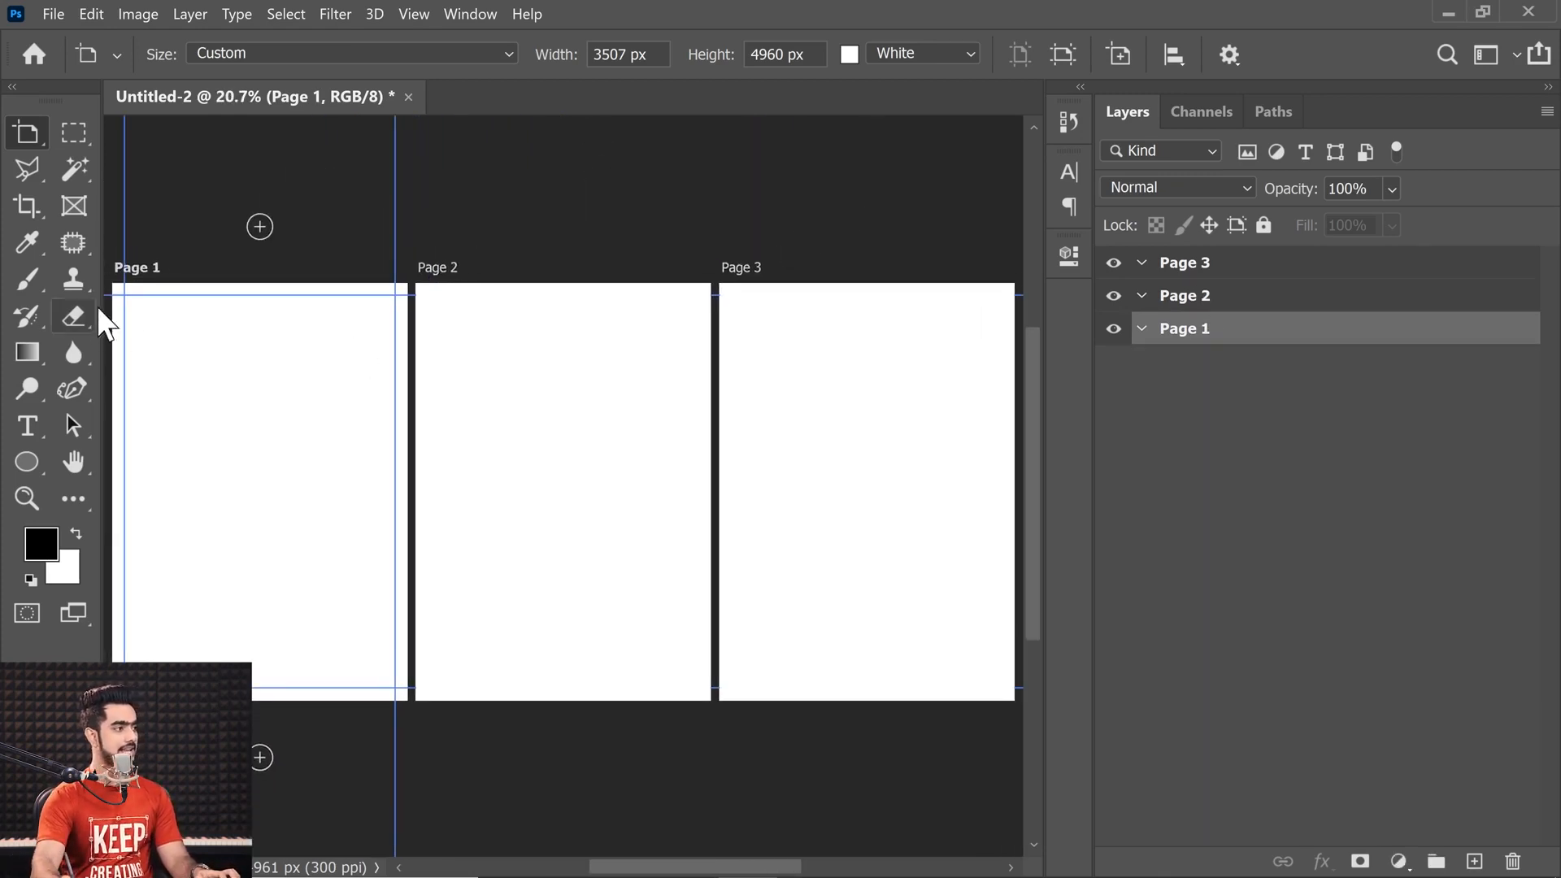
- Draw a rectangular frame on Page 1 that fills the area inside the margin guides with the Frame tool
{"action": "left_click", "coordinate": [74, 206]}
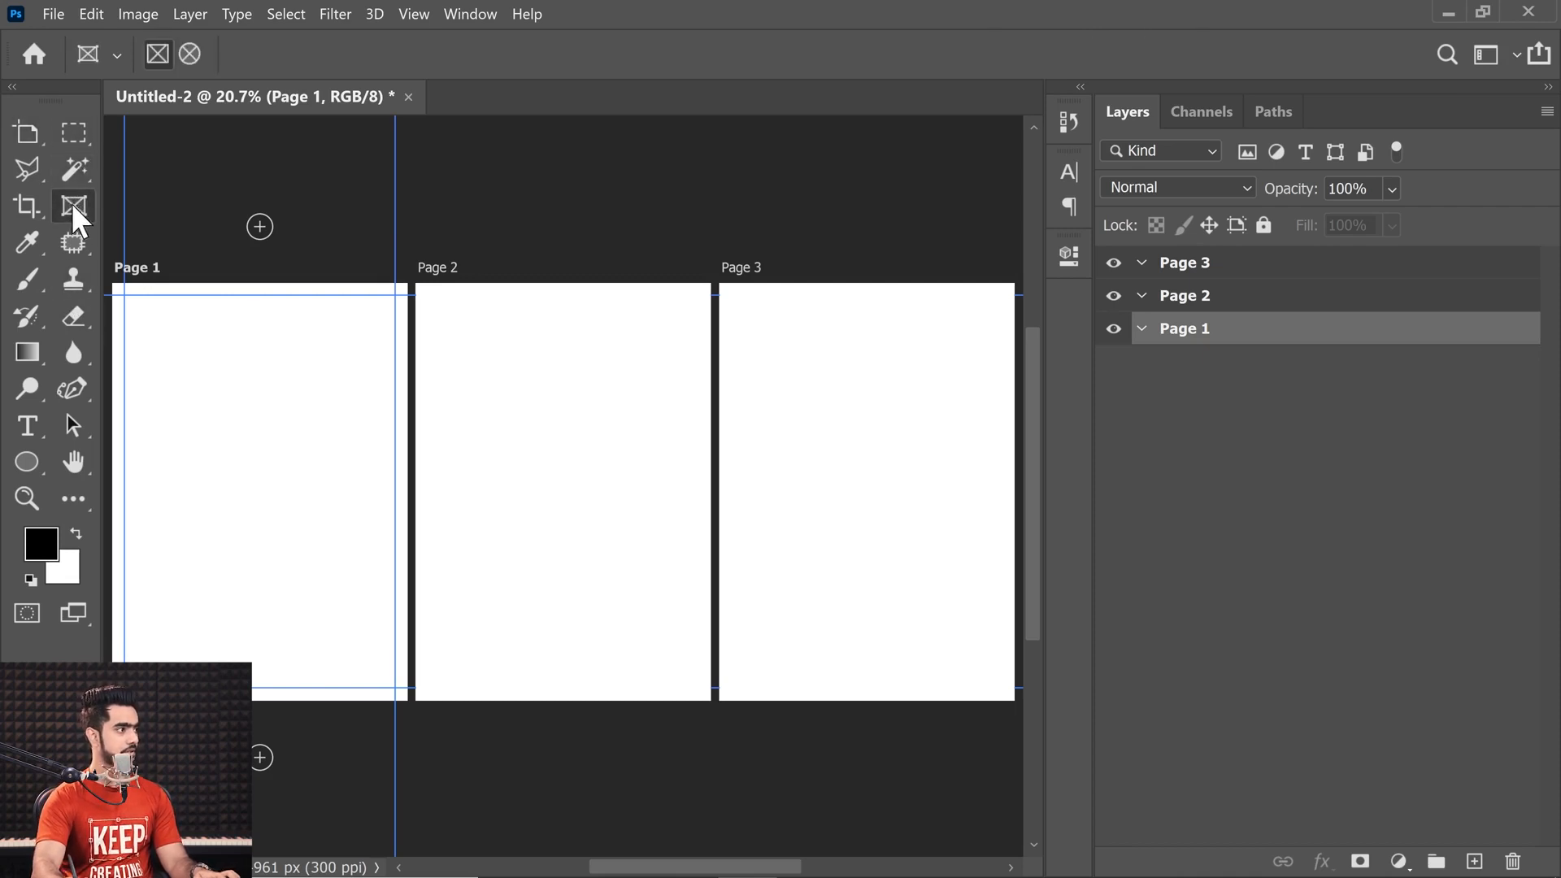
{"action": "left_click_drag", "start_coordinate": [124, 295], "coordinate": [398, 673]}
{"action": "scroll", "coordinate": [279, 505], "scroll_direction": "up", "scroll_amount": 2}
{"action": "left_click_drag", "start_coordinate": [324, 498], "coordinate": [563, 494]}
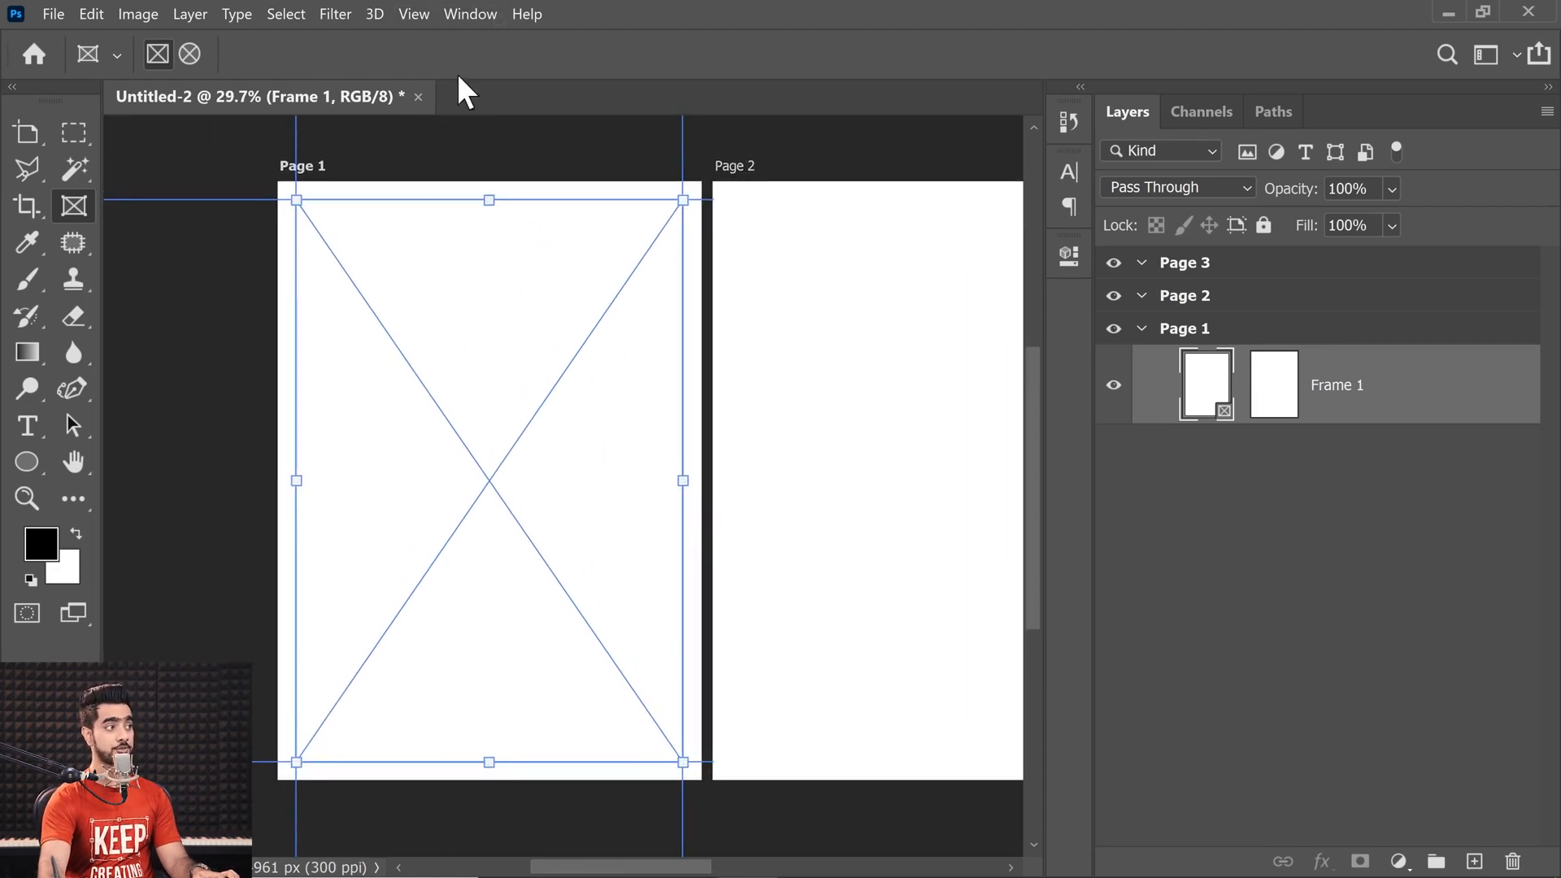
- Check whether snapping is enabled for aligning the frame to the guides
{"action": "left_click", "coordinate": [414, 13]}
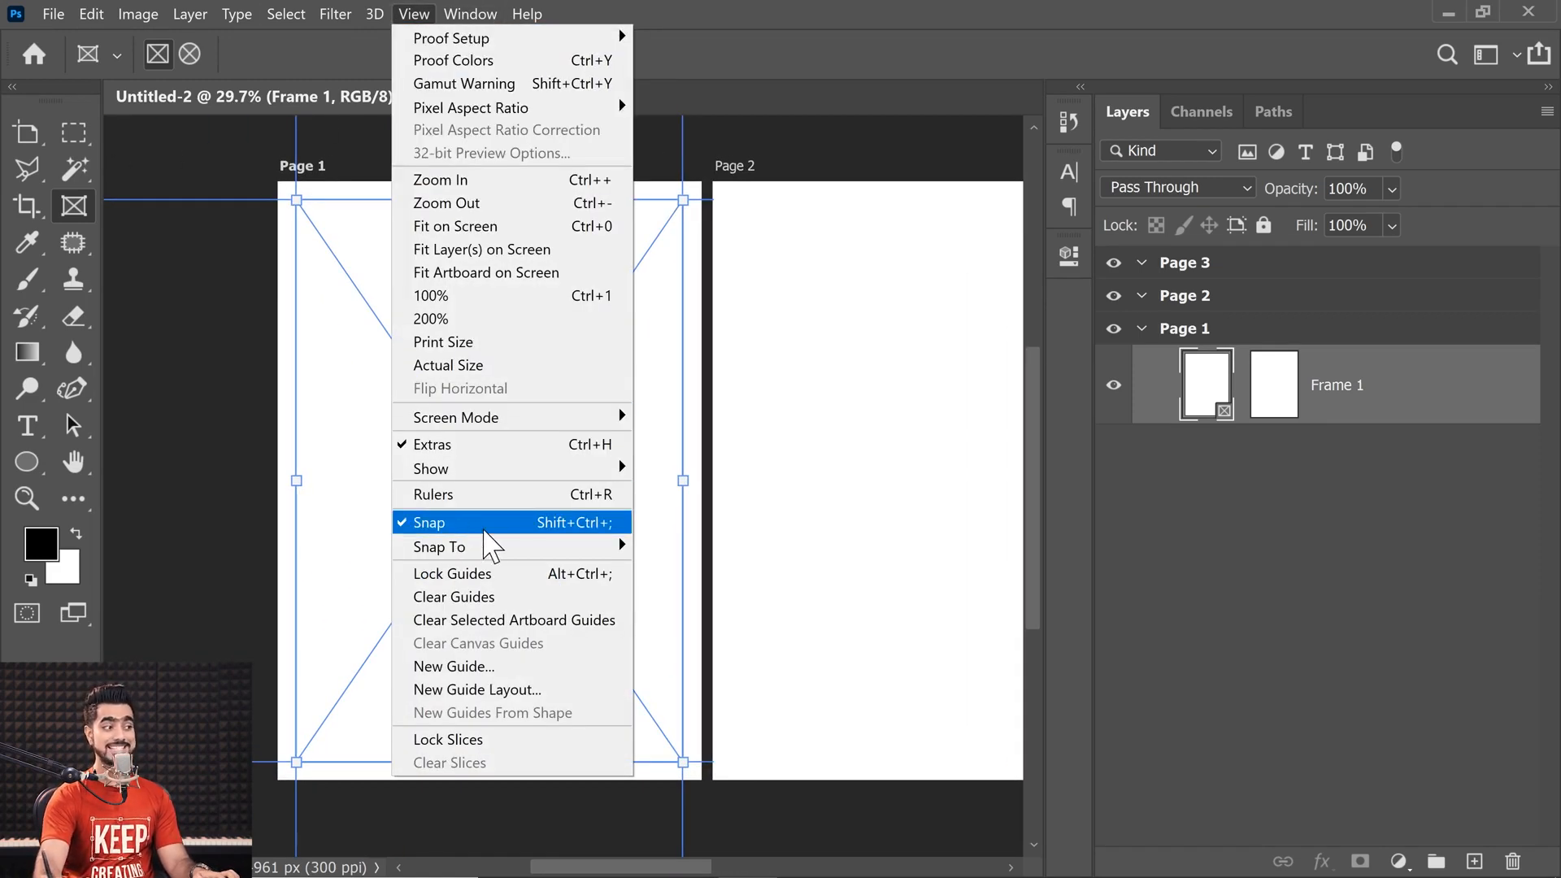
{"action": "left_click", "coordinate": [801, 60]}
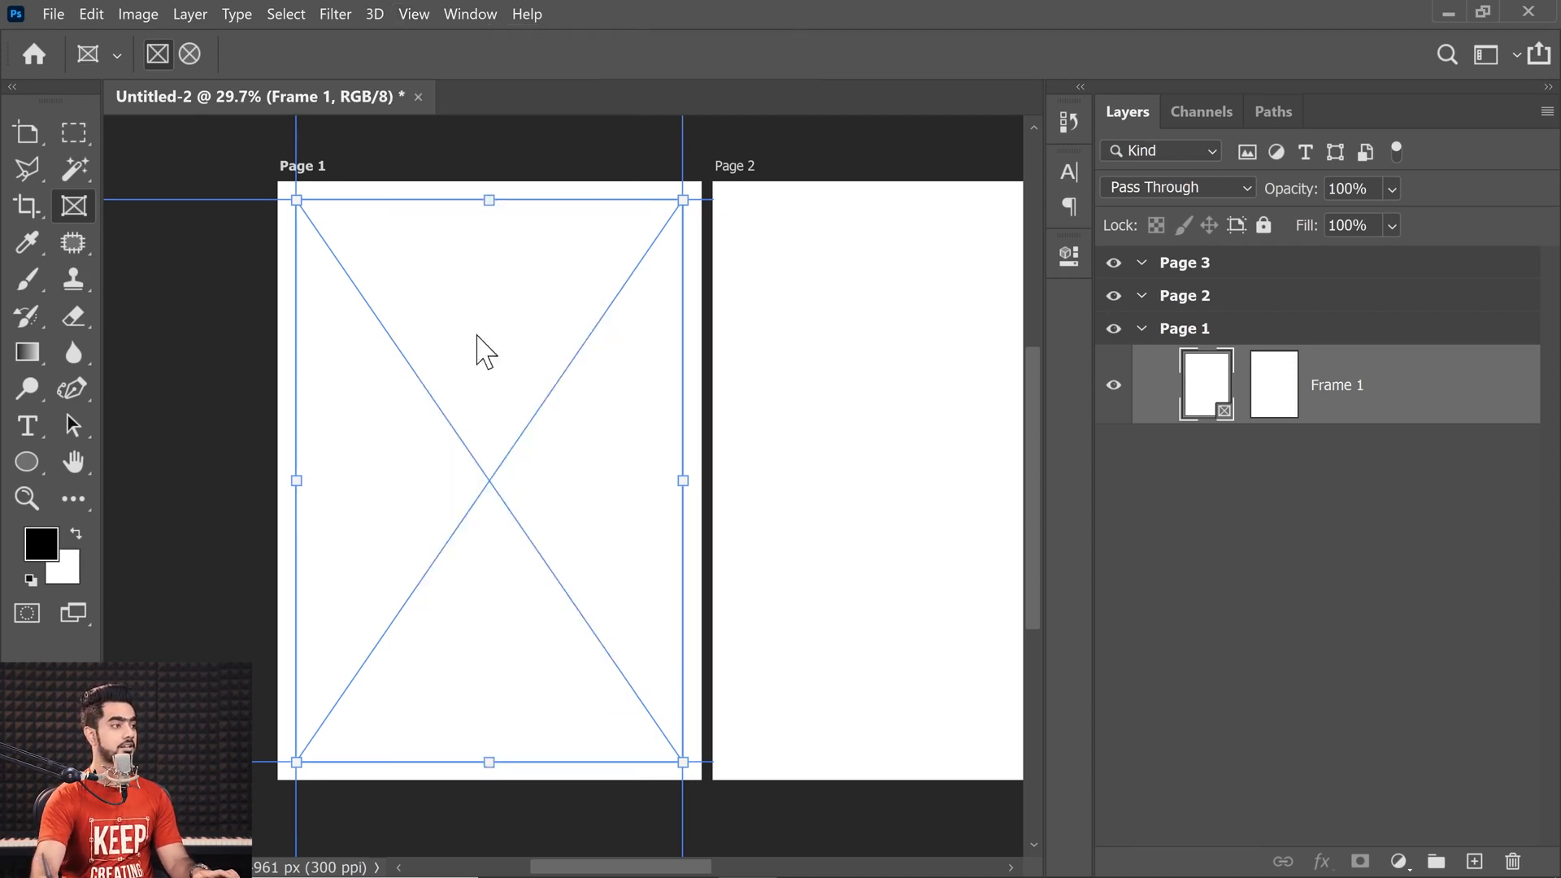
{"action": "left_click_drag", "start_coordinate": [405, 358], "coordinate": [453, 397]}
{"action": "left_click_drag", "start_coordinate": [345, 241], "coordinate": [373, 272]}
{"action": "left_click_drag", "start_coordinate": [473, 338], "coordinate": [392, 249]}
{"action": "left_click_drag", "start_coordinate": [652, 726], "coordinate": [683, 762]}
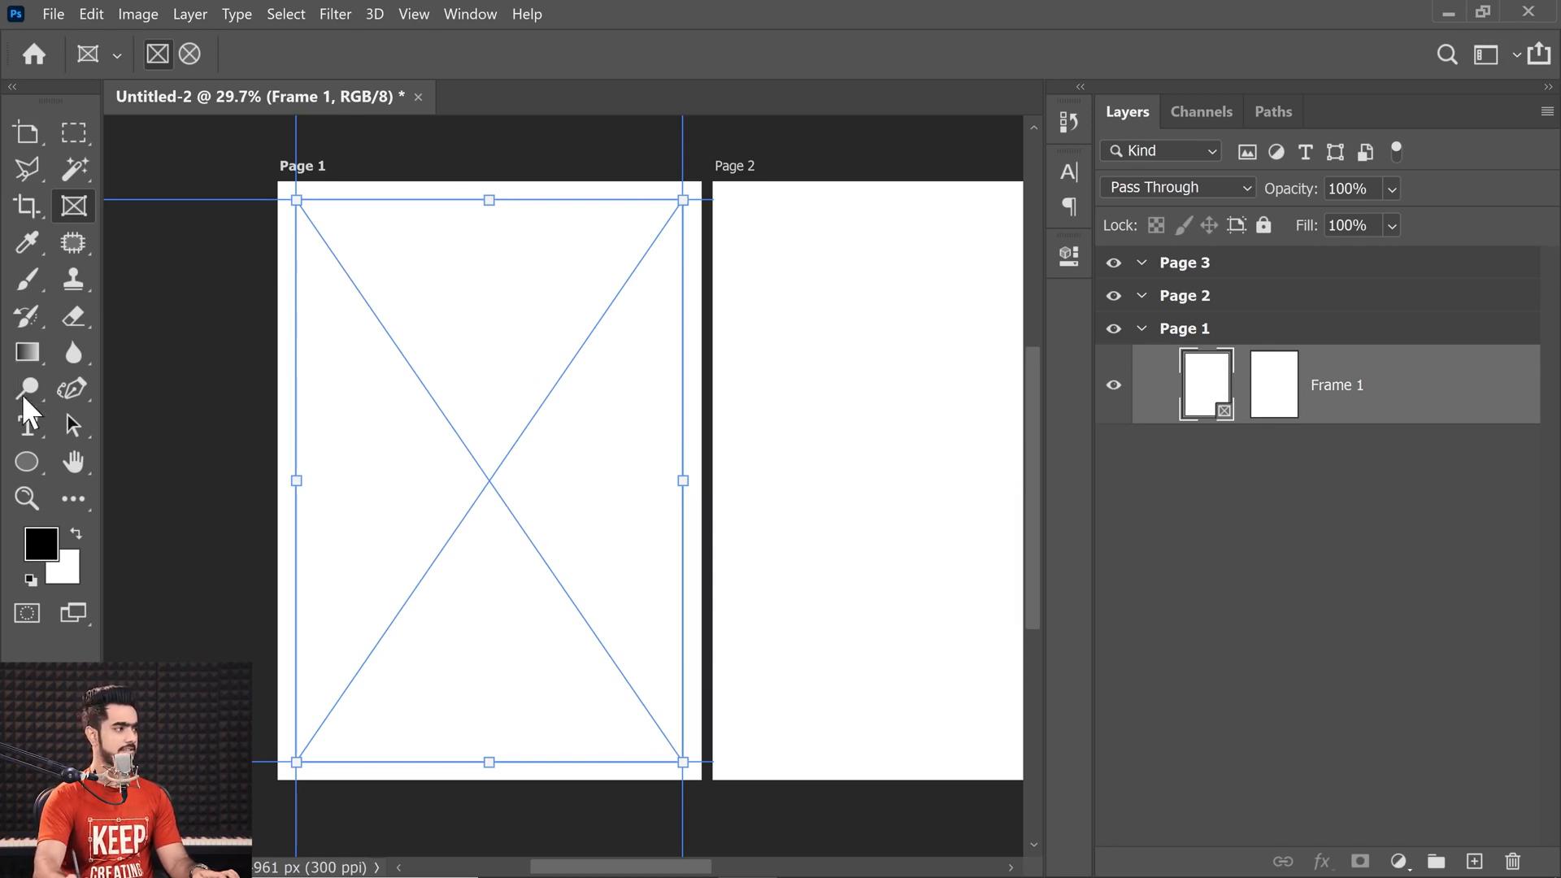
- Add the text "Surfing" in Cortado Regular over the lower part of the Page 1 frame and scale it up to about 147 pt
{"action": "left_click", "coordinate": [27, 428]}
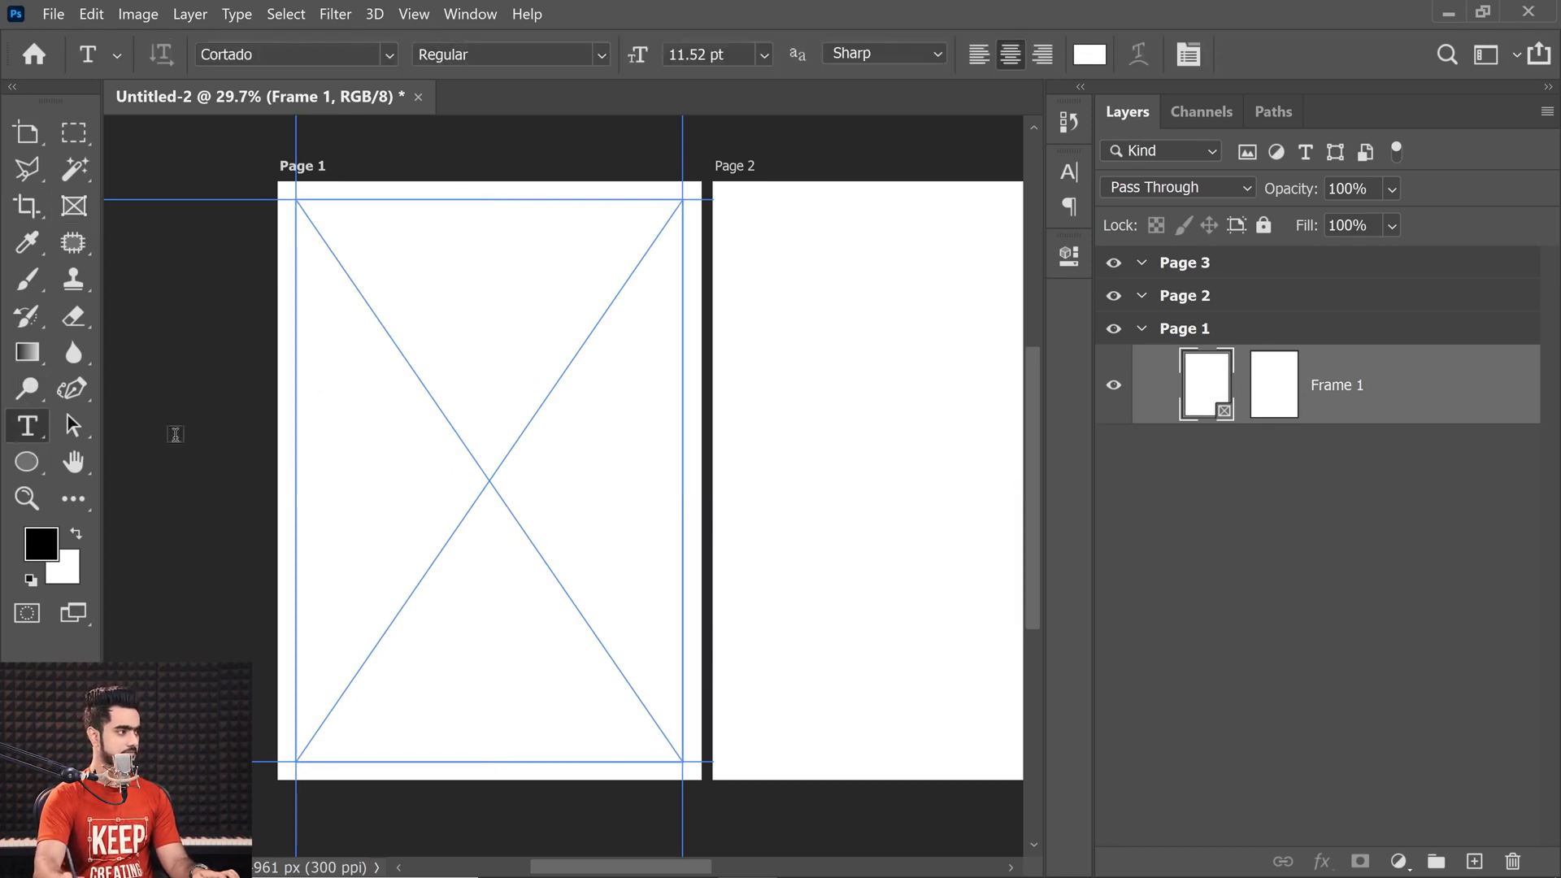
{"action": "left_click", "coordinate": [415, 594]}
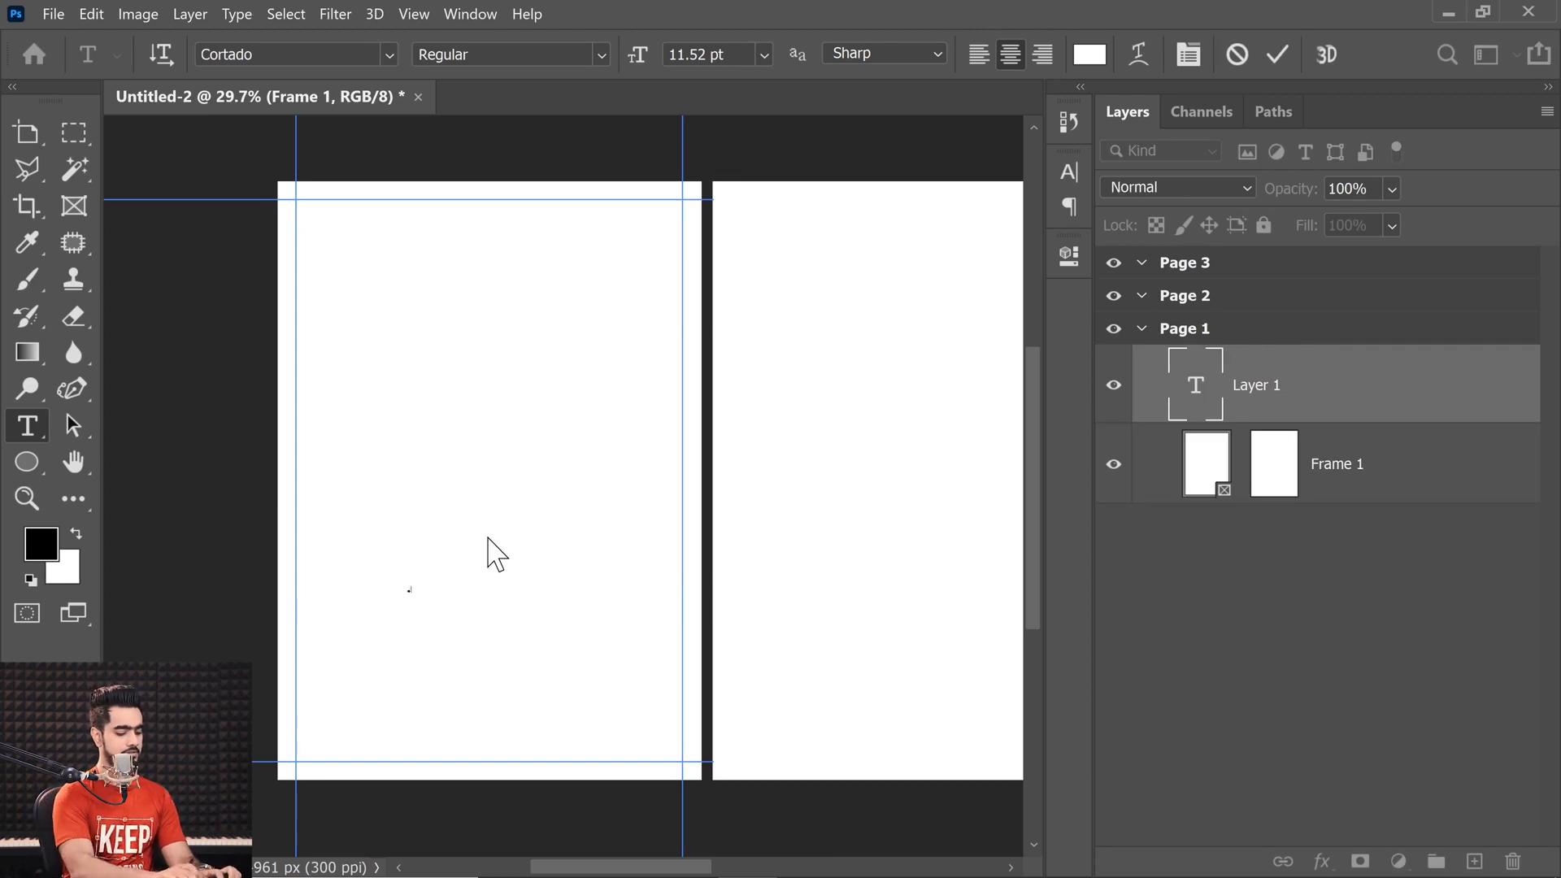
{"action": "key", "text": "ctrl+a"}
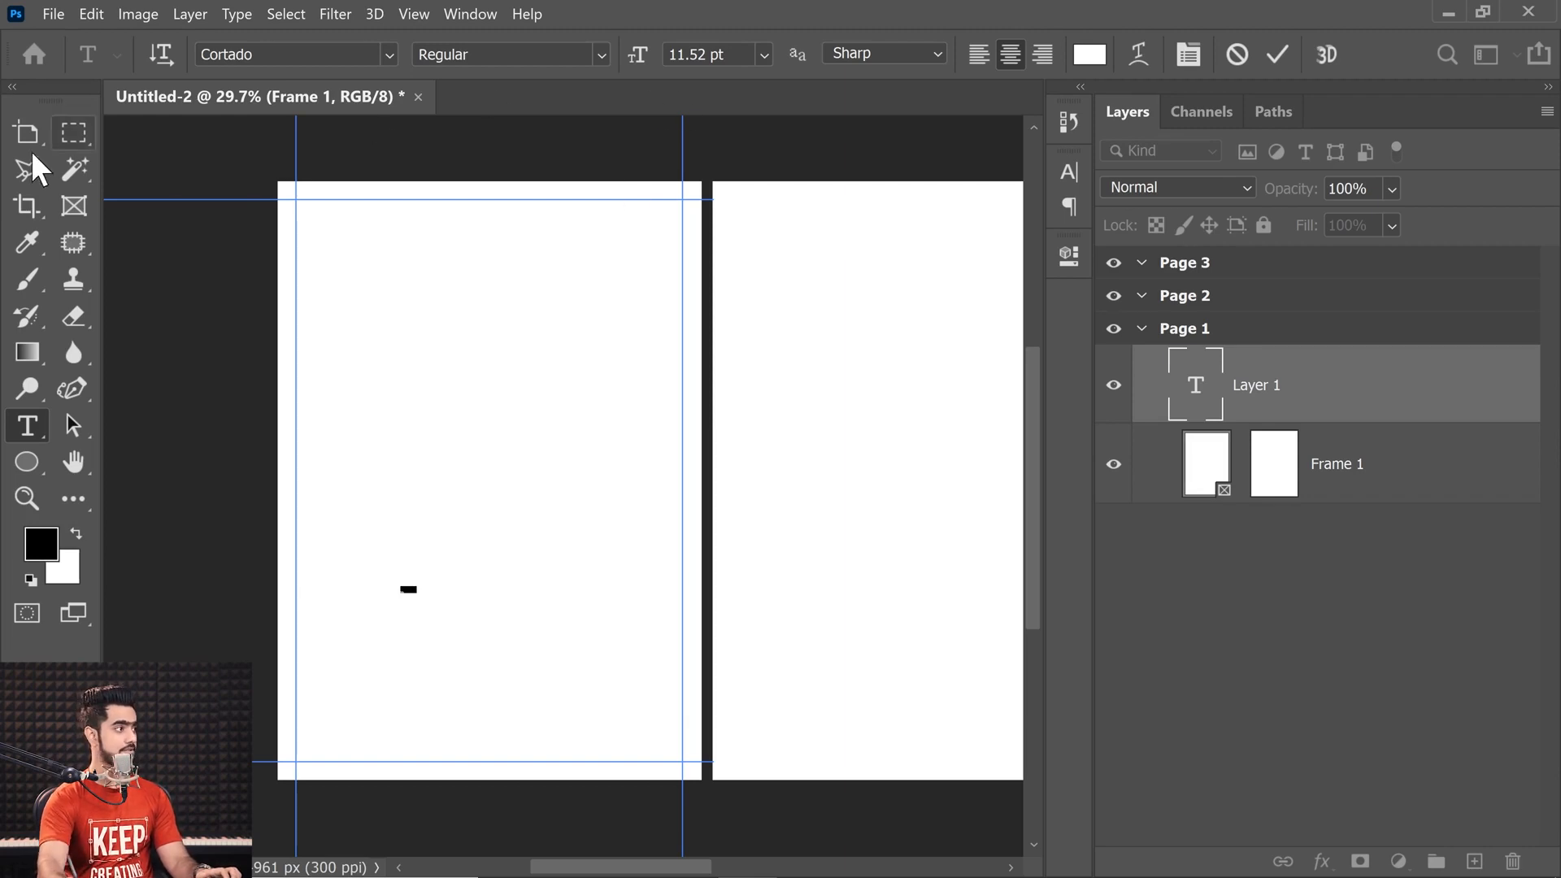
{"action": "left_click_drag", "start_coordinate": [27, 132], "coordinate": [106, 132]}
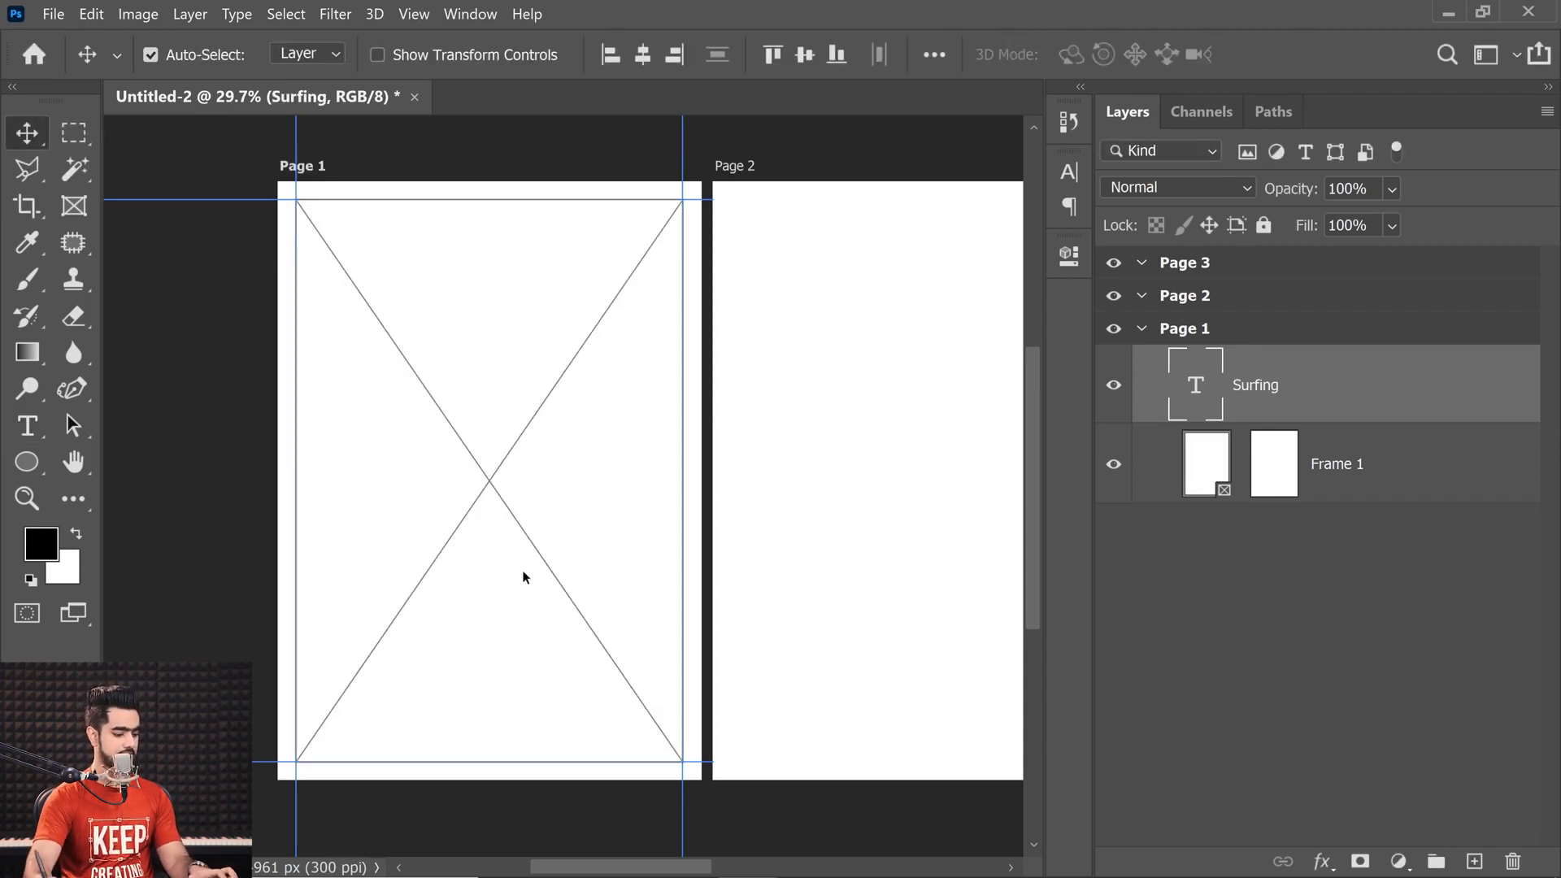
{"action": "key", "text": "ctrl+t"}
{"action": "left_click_drag", "start_coordinate": [520, 650], "coordinate": [610, 701]}
{"action": "key", "text": "Return"}
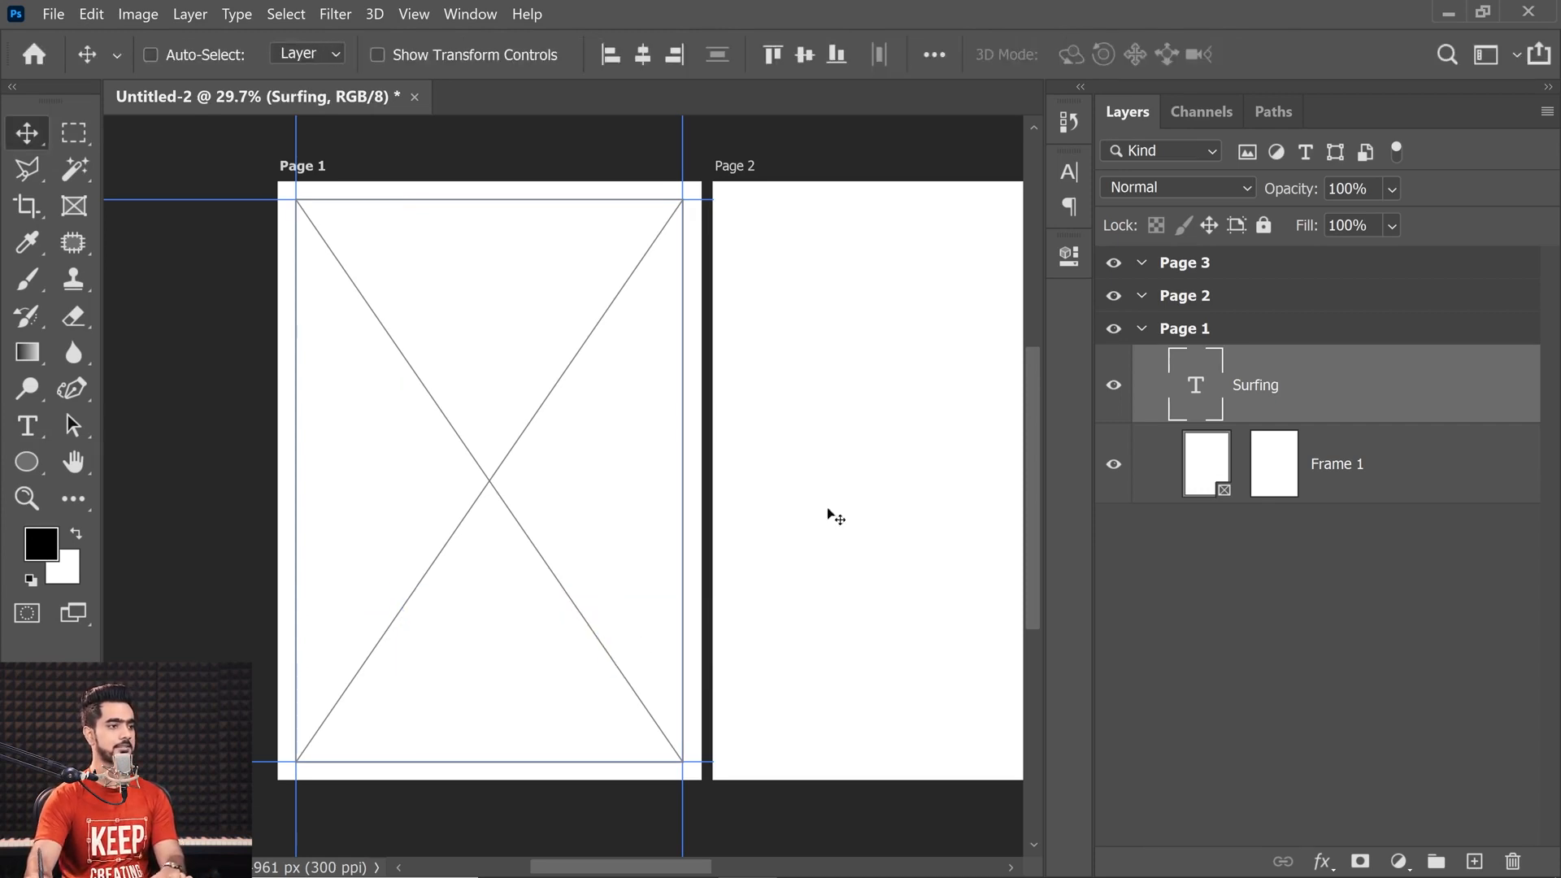
- Change the color of the Surfing text to light gray, hex bebebe
{"action": "double_click", "coordinate": [1202, 388]}
{"action": "left_click", "coordinate": [1090, 54]}
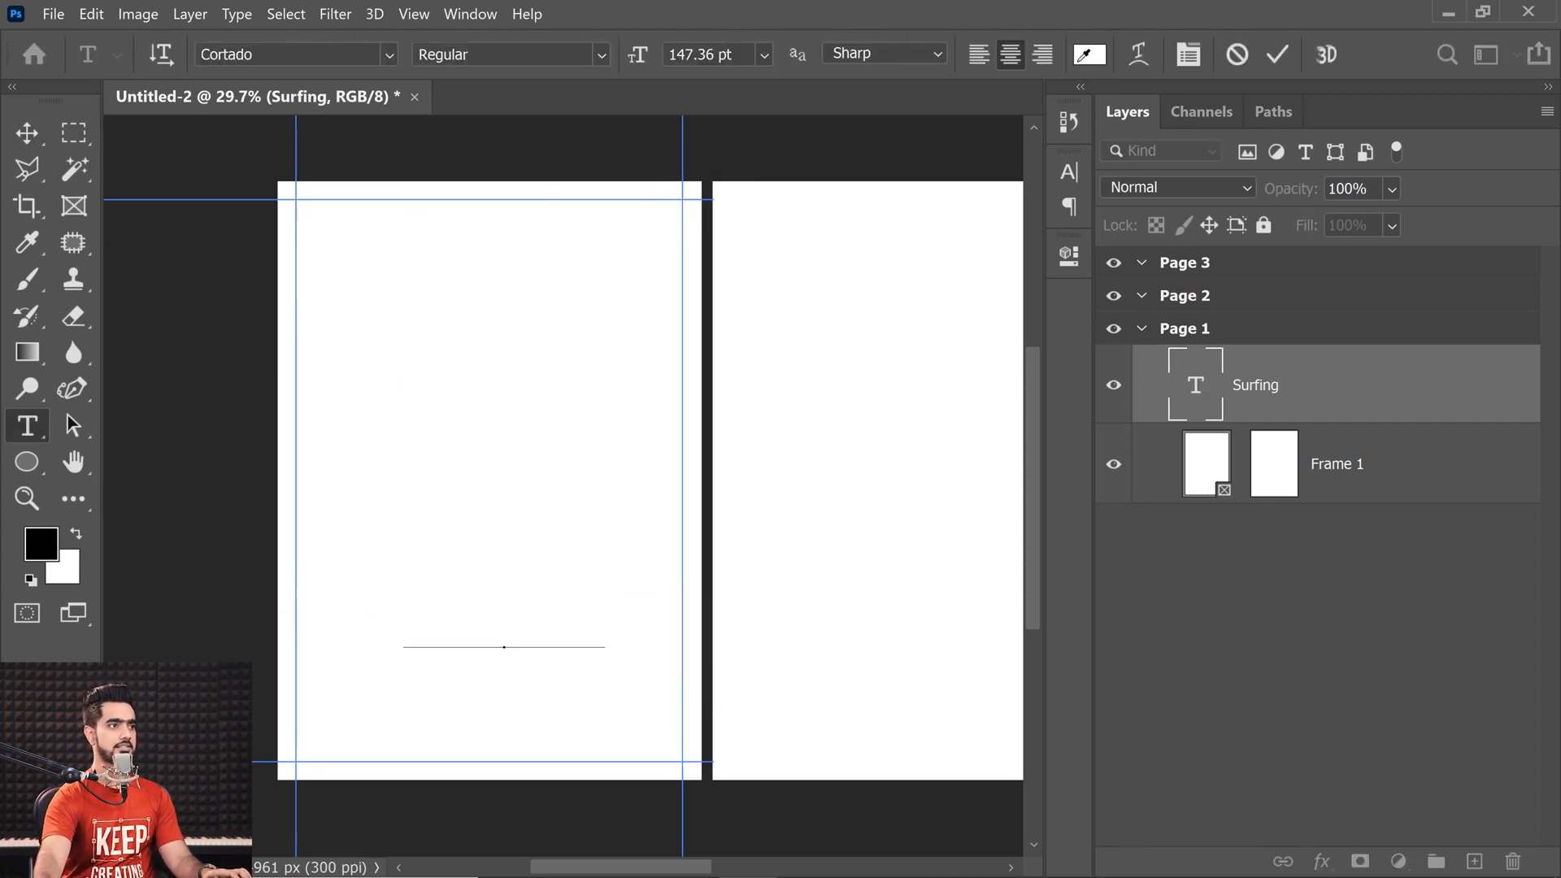
{"action": "type", "text": "bebebe"}
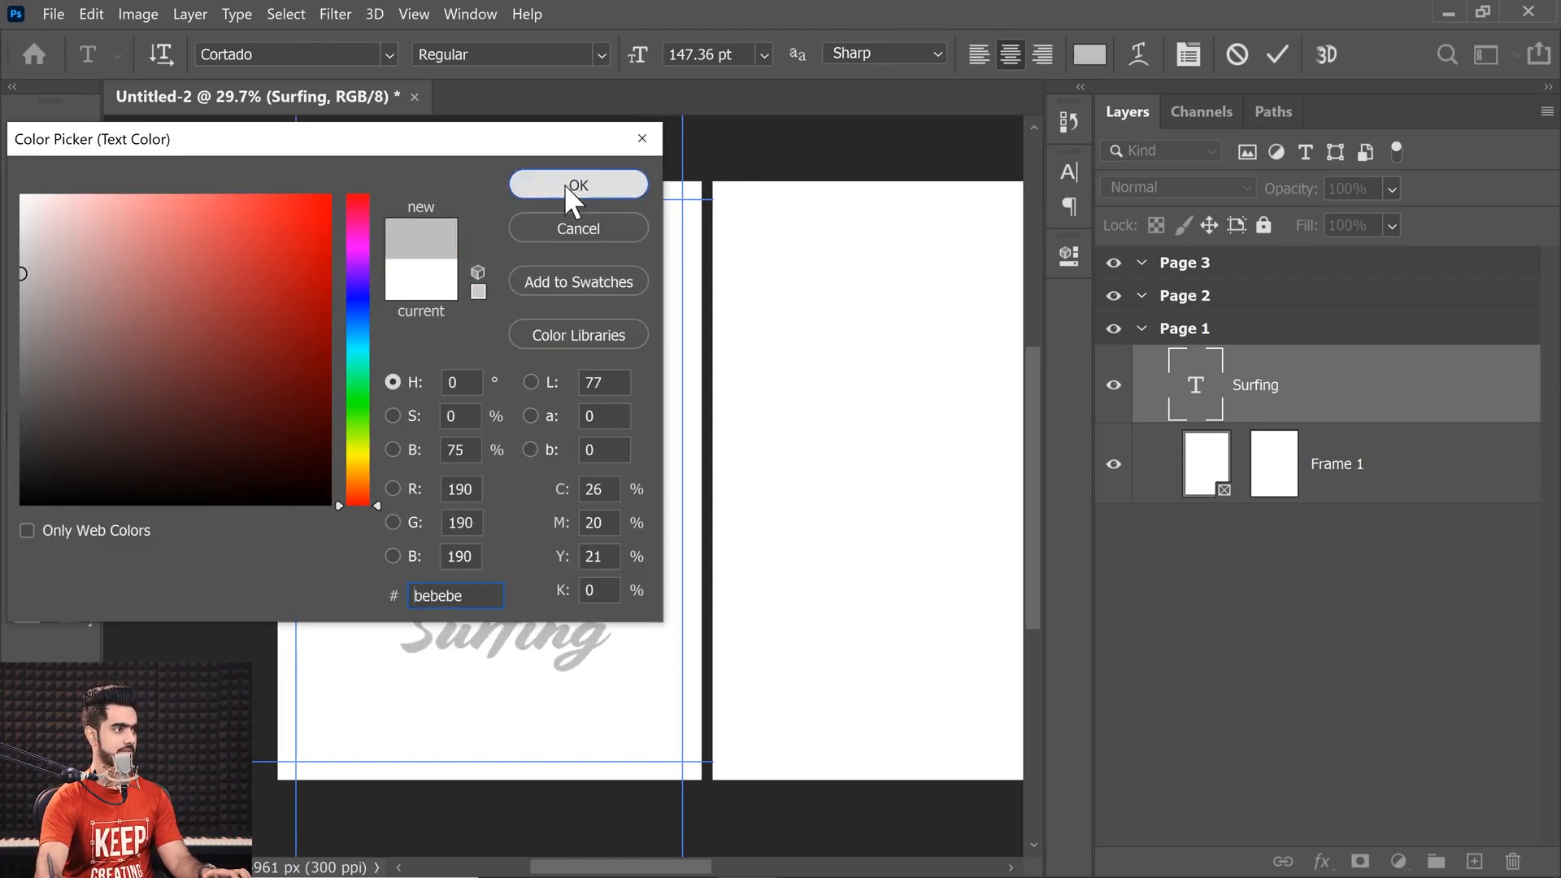
{"action": "left_click", "coordinate": [564, 184]}
{"action": "left_click", "coordinate": [1200, 590]}
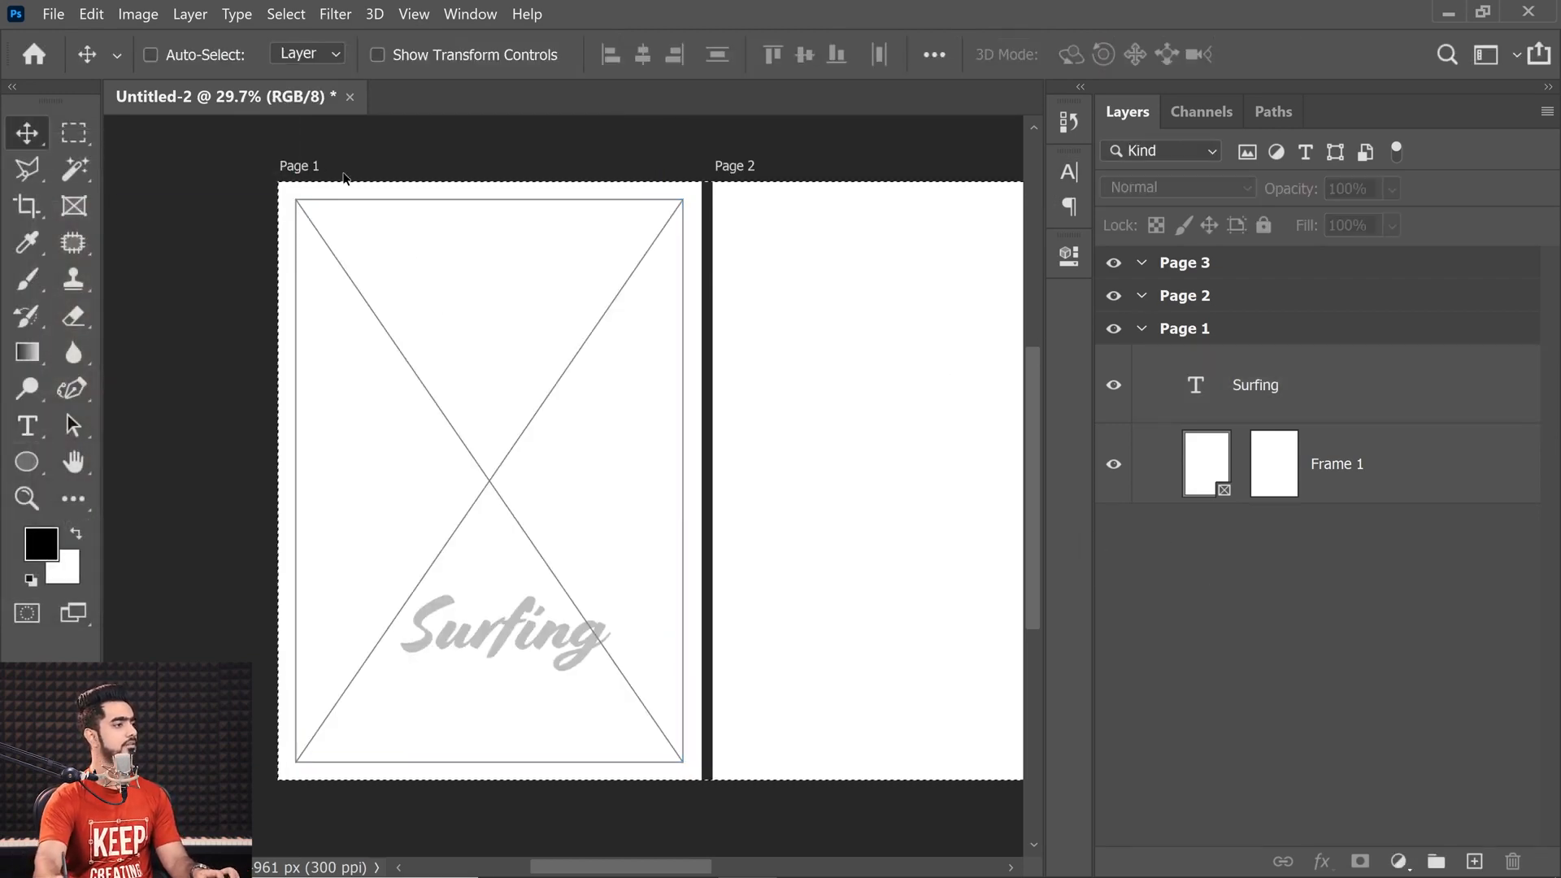
- Center the Surfing text horizontally on the Page 1 artboard
{"action": "left_click", "coordinate": [1235, 383]}
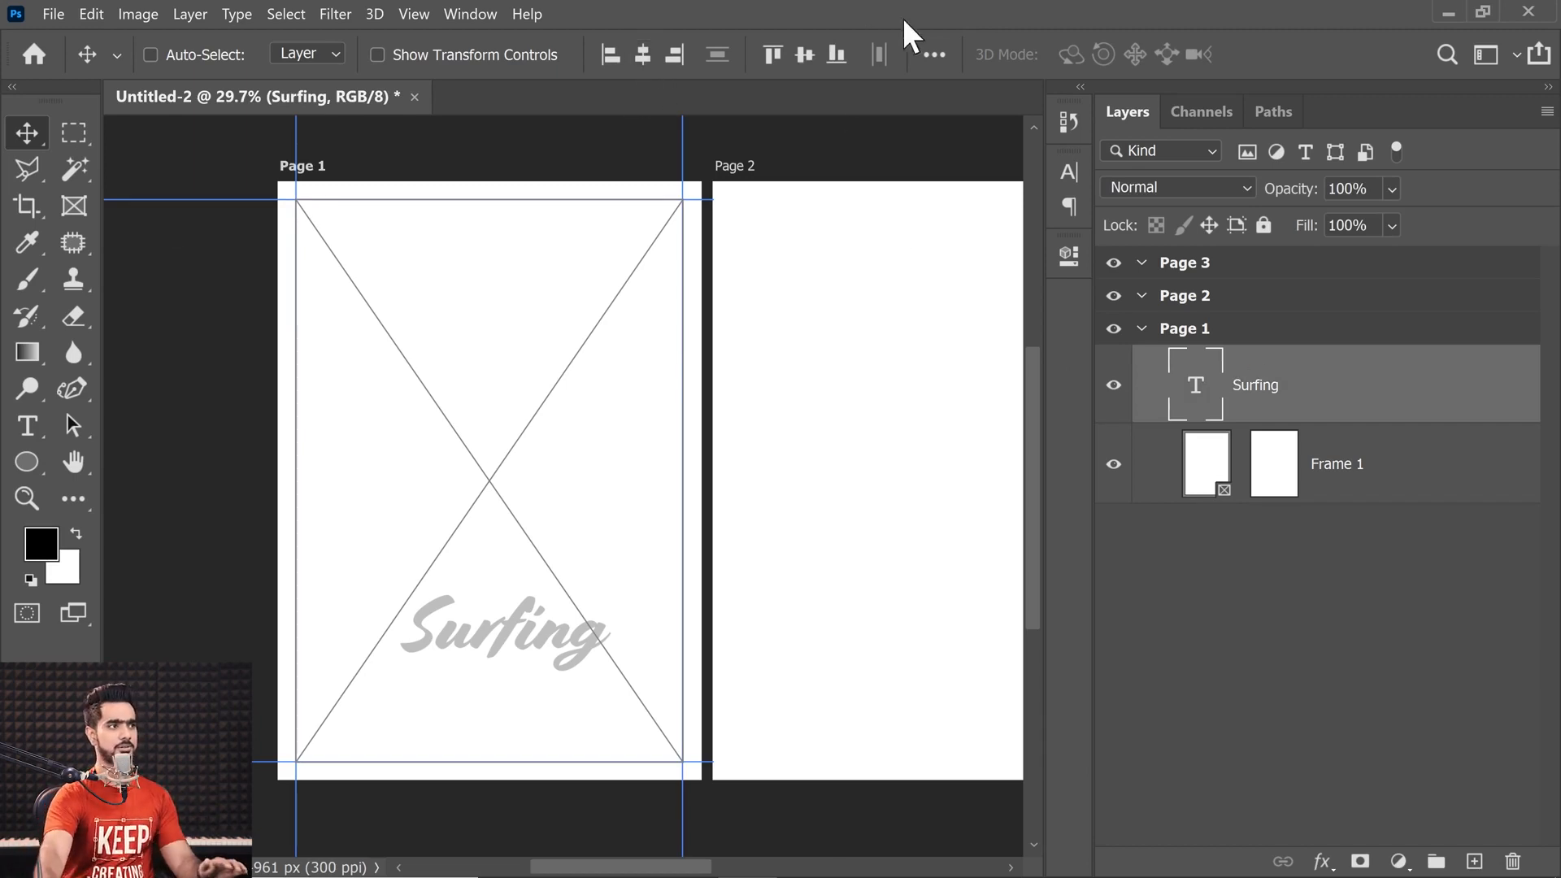
{"action": "left_click", "coordinate": [935, 54]}
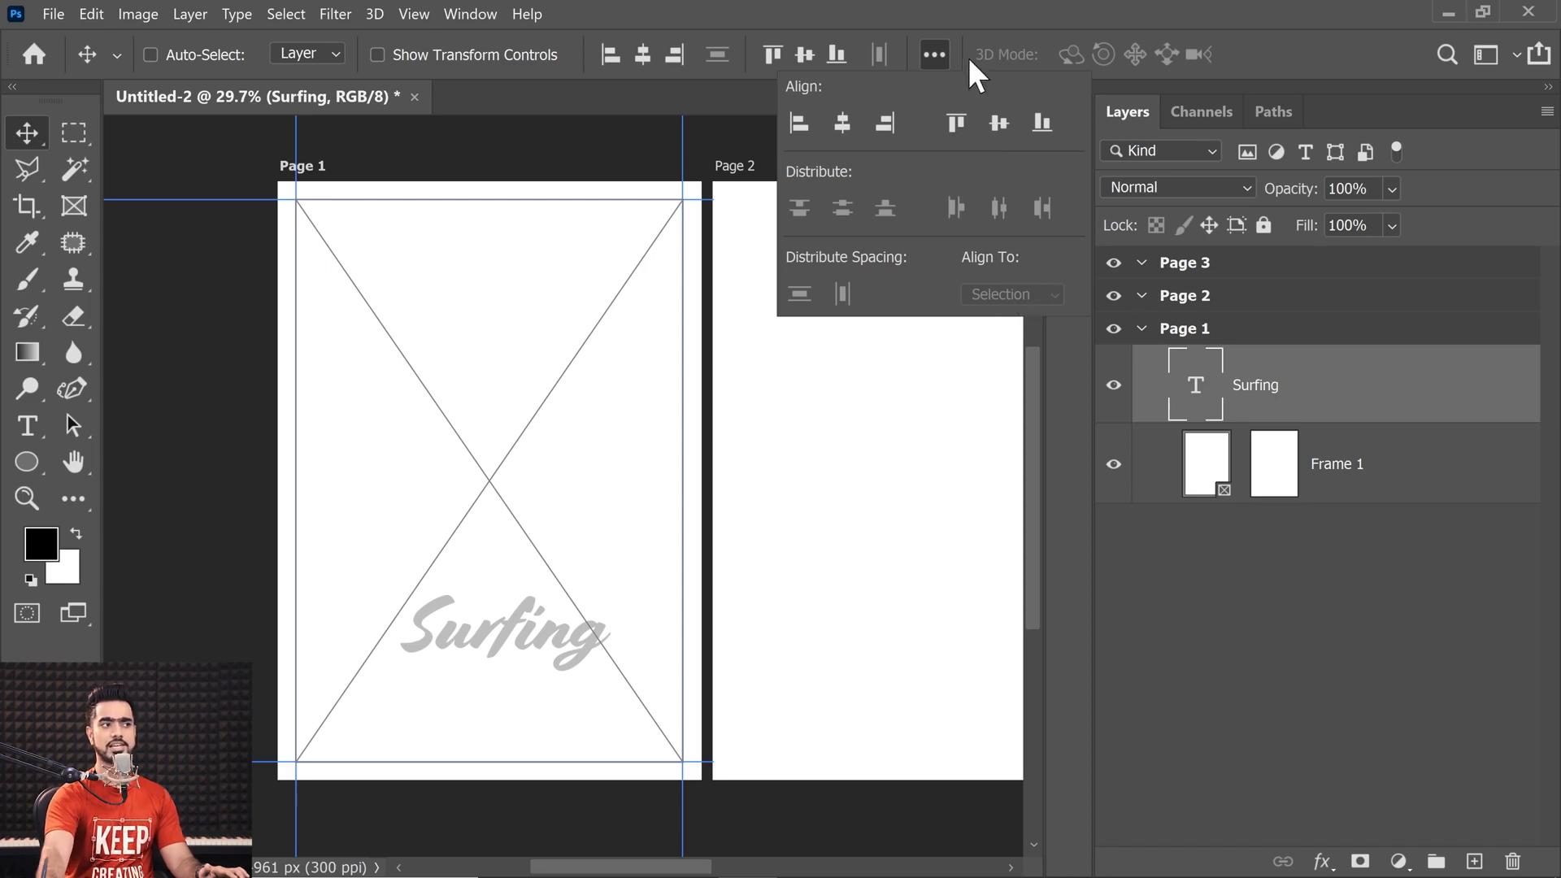
{"action": "left_click", "coordinate": [643, 55]}
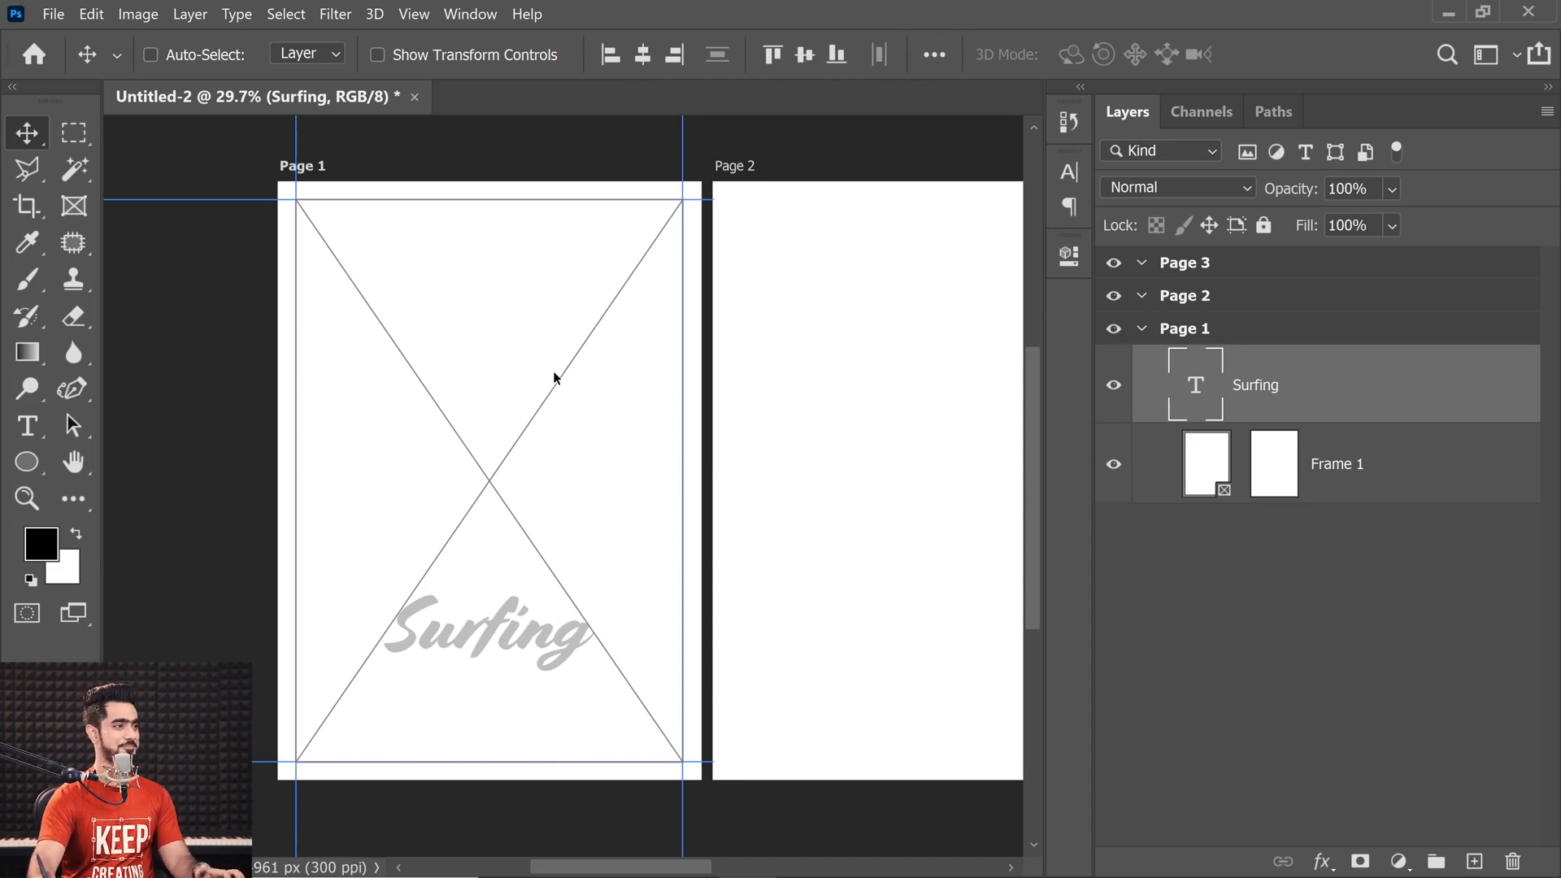
{"action": "mouse_move", "coordinate": [566, 876]}
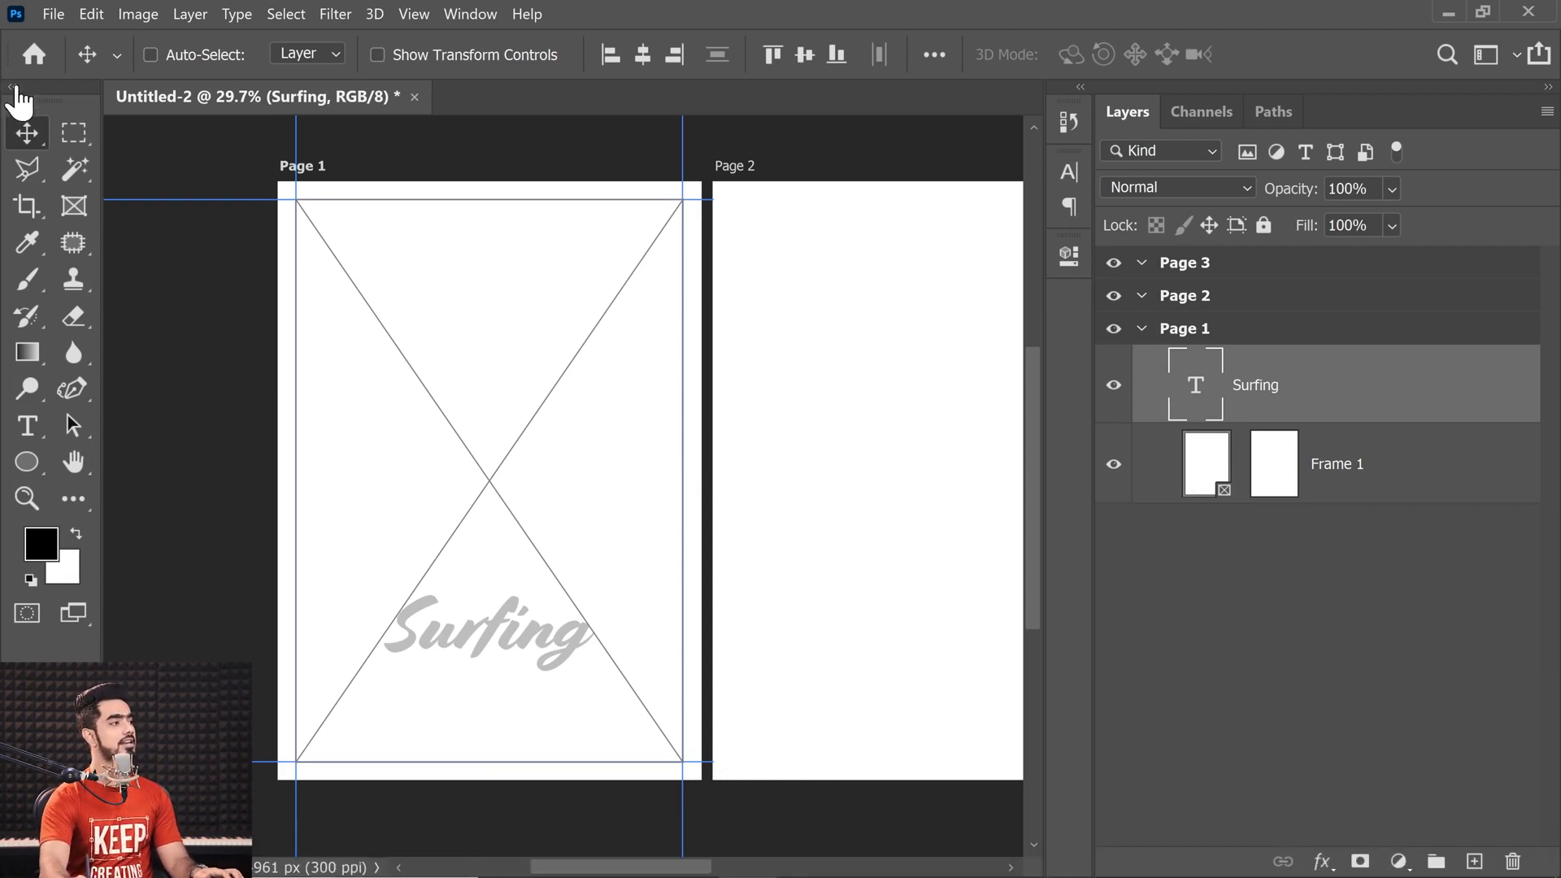
- Place Surfing (4).jpg as an embedded image into Frame 1 on Page 1
{"action": "left_click", "coordinate": [1359, 454]}
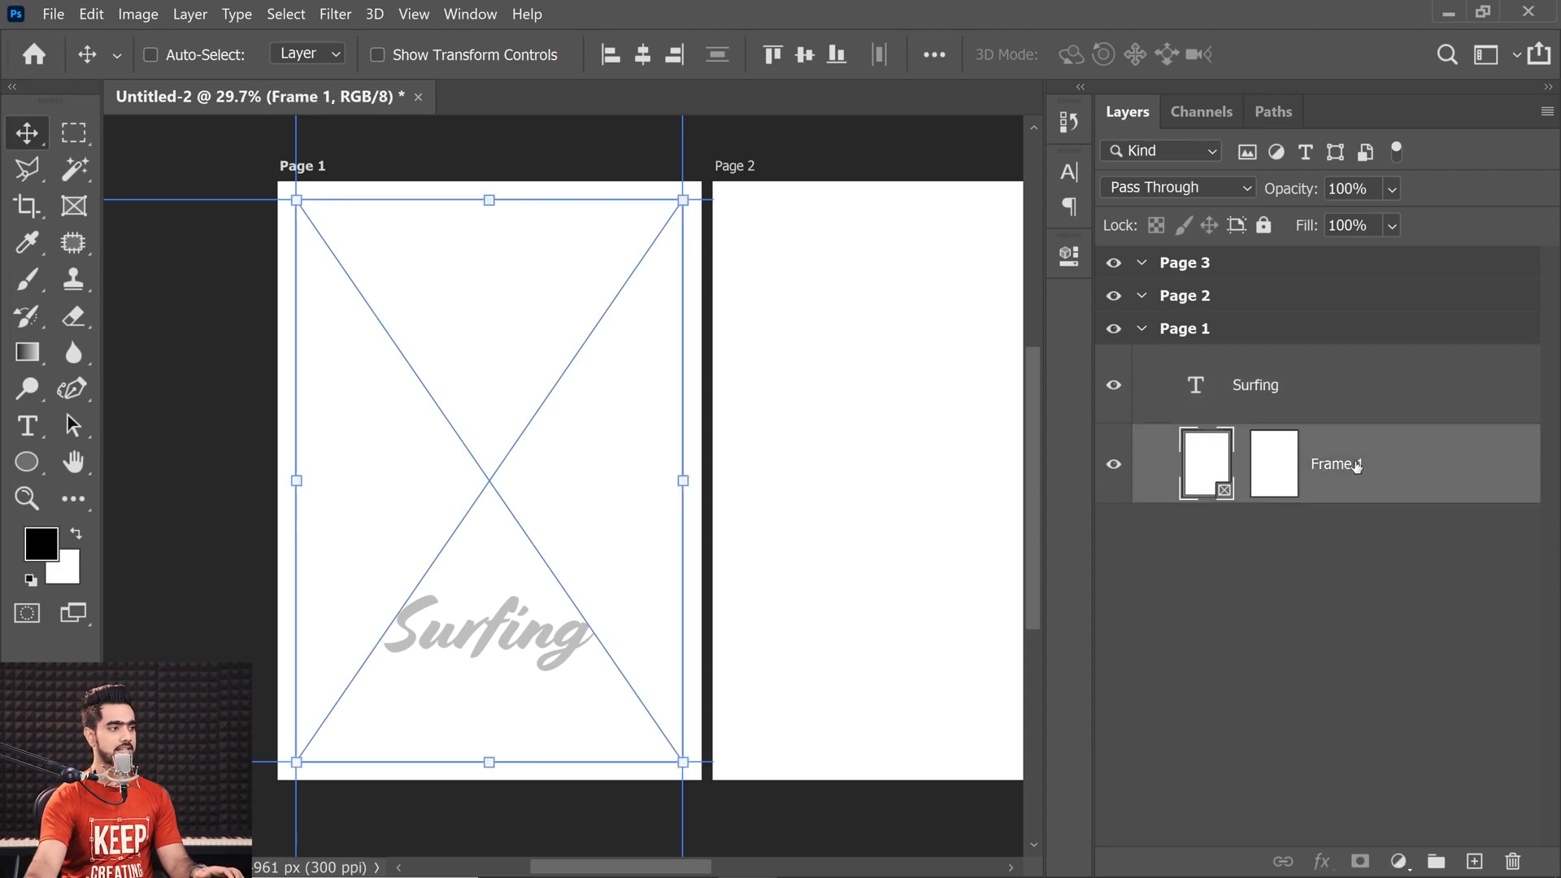
{"action": "left_click", "coordinate": [56, 16]}
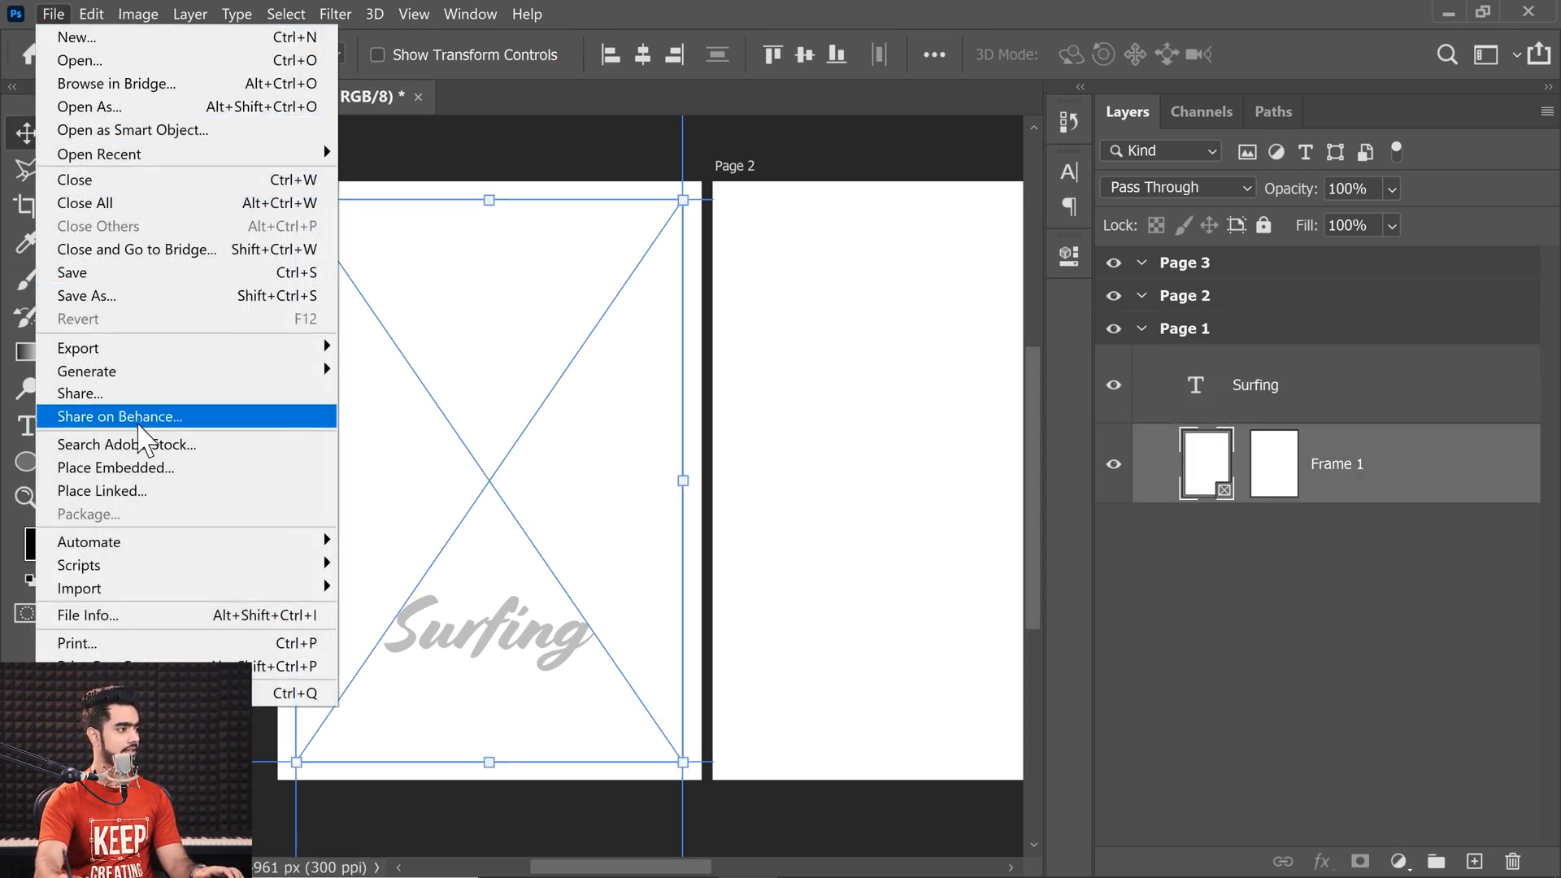
{"action": "left_click", "coordinate": [130, 468]}
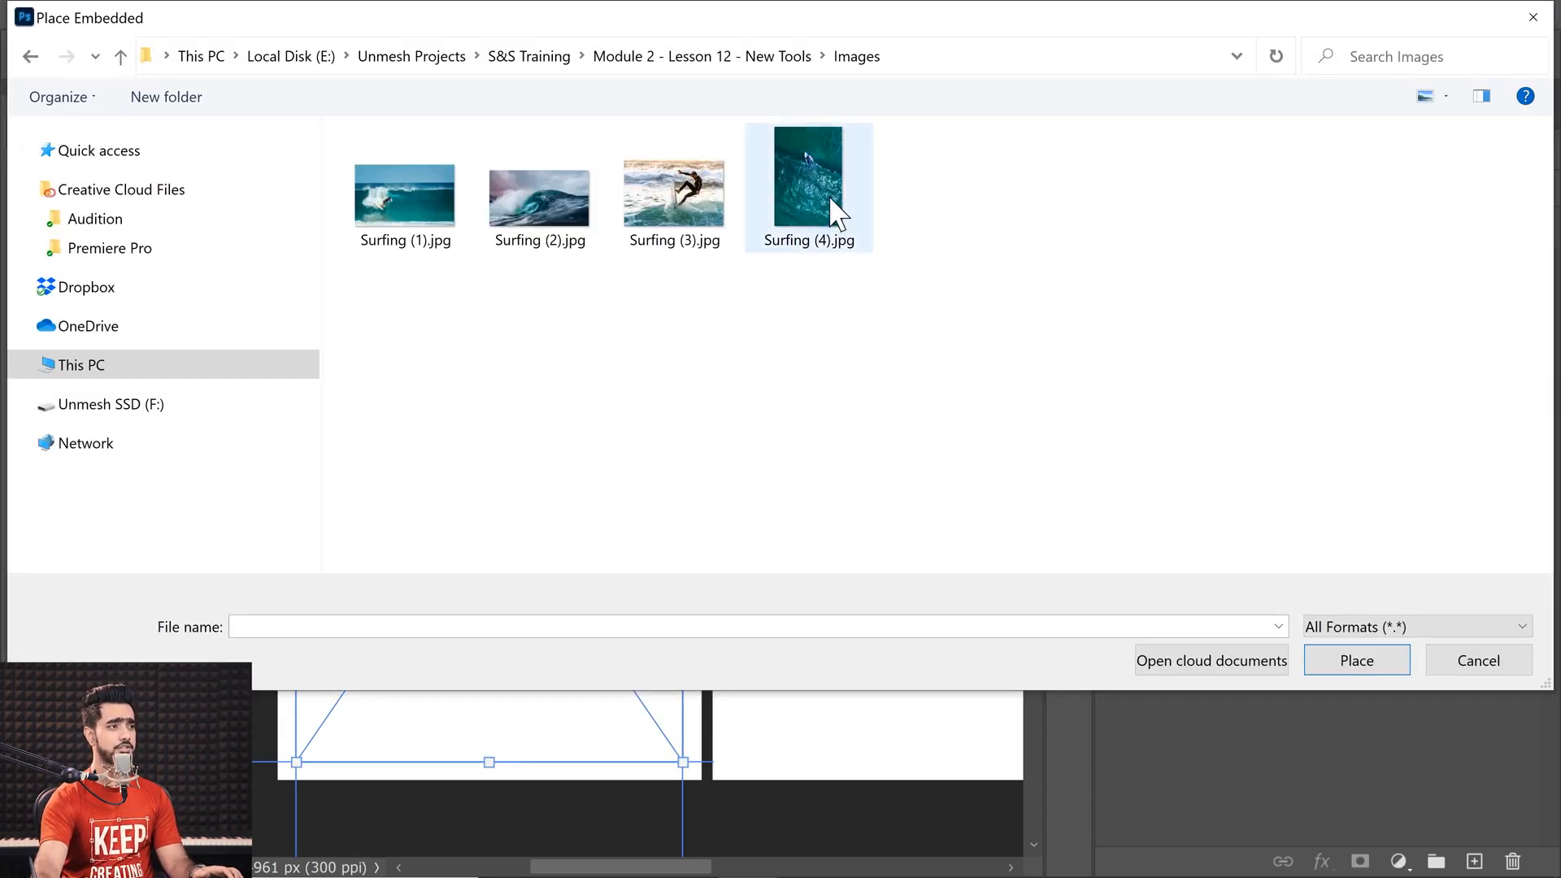
{"action": "left_click", "coordinate": [836, 216]}
{"action": "left_click", "coordinate": [1314, 658]}
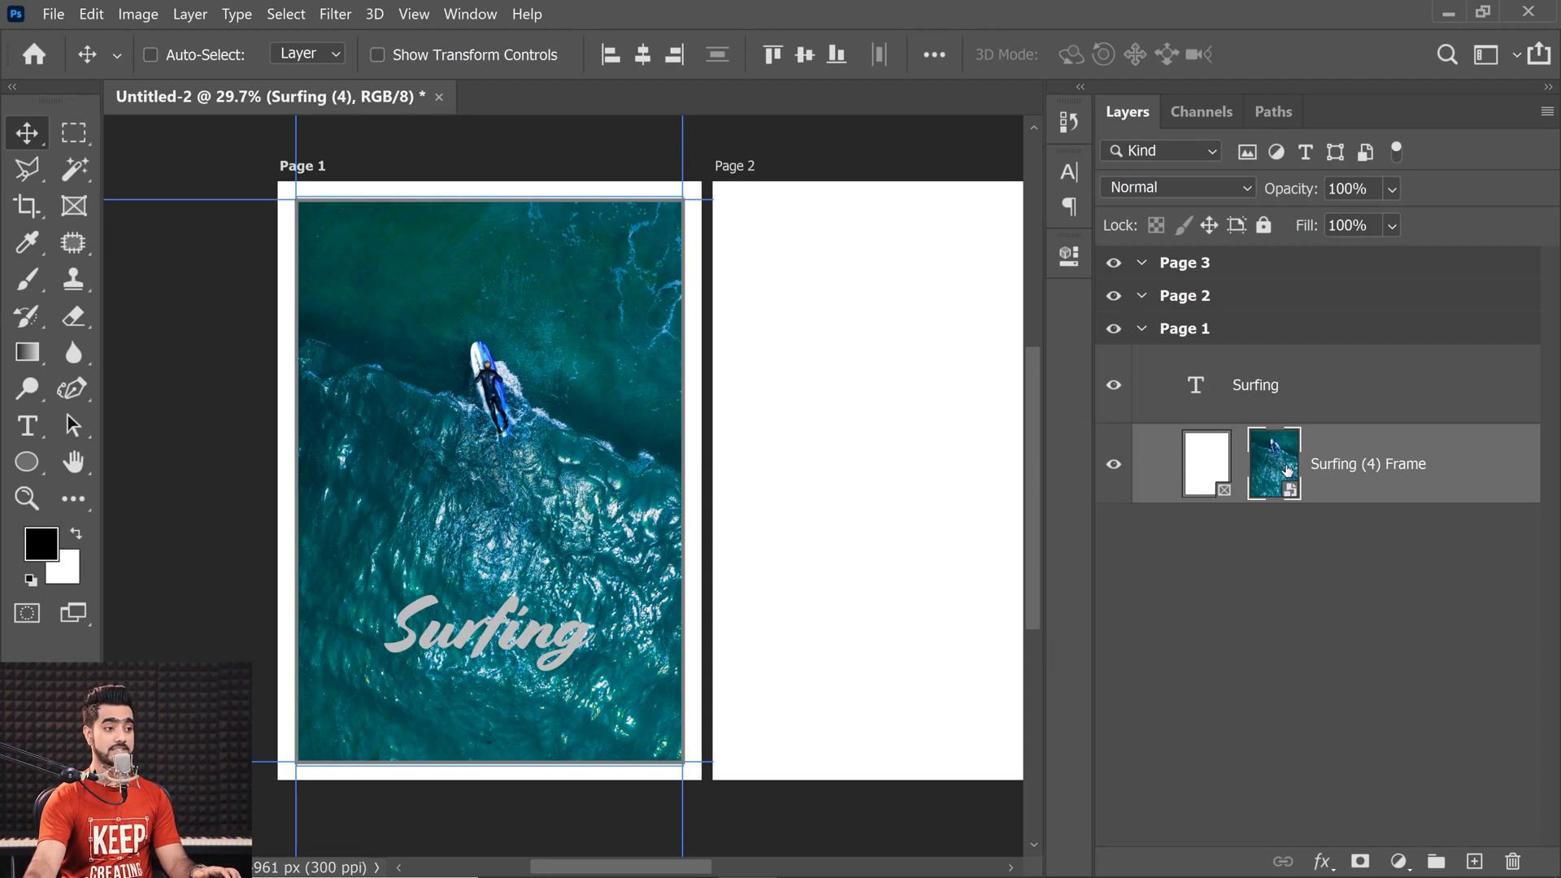
- Scale the surfer image inside the Page 1 frame to about 50.69% and shift it up so the surfer sits higher
{"action": "key", "text": "ctrl+t"}
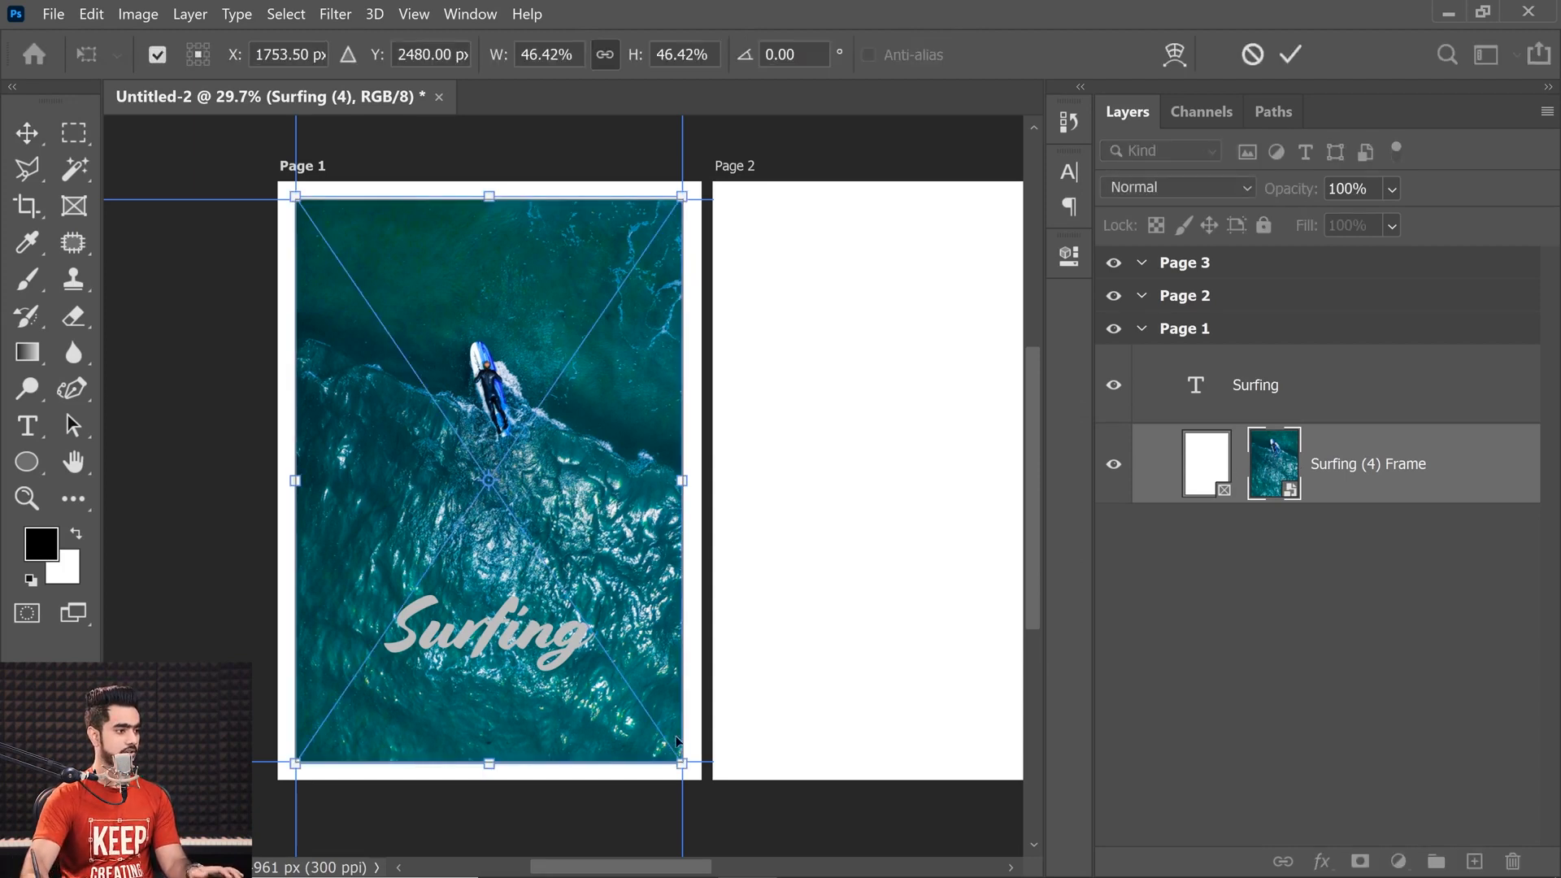
{"action": "left_click_drag", "start_coordinate": [683, 764], "coordinate": [713, 818]}
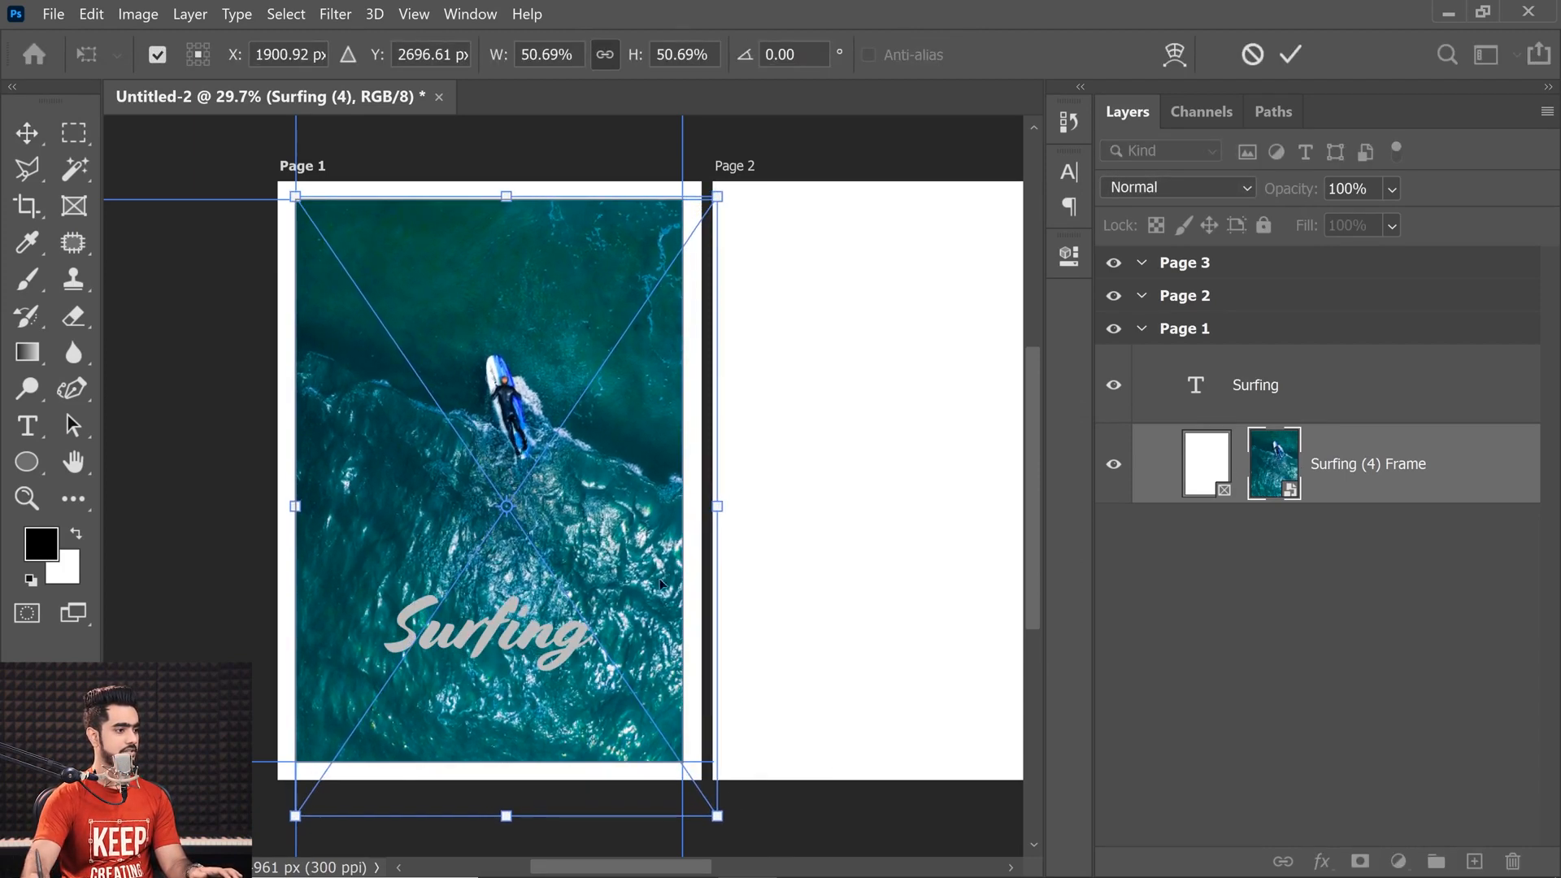
{"action": "left_click_drag", "start_coordinate": [614, 488], "coordinate": [591, 460]}
{"action": "key", "text": "Return"}
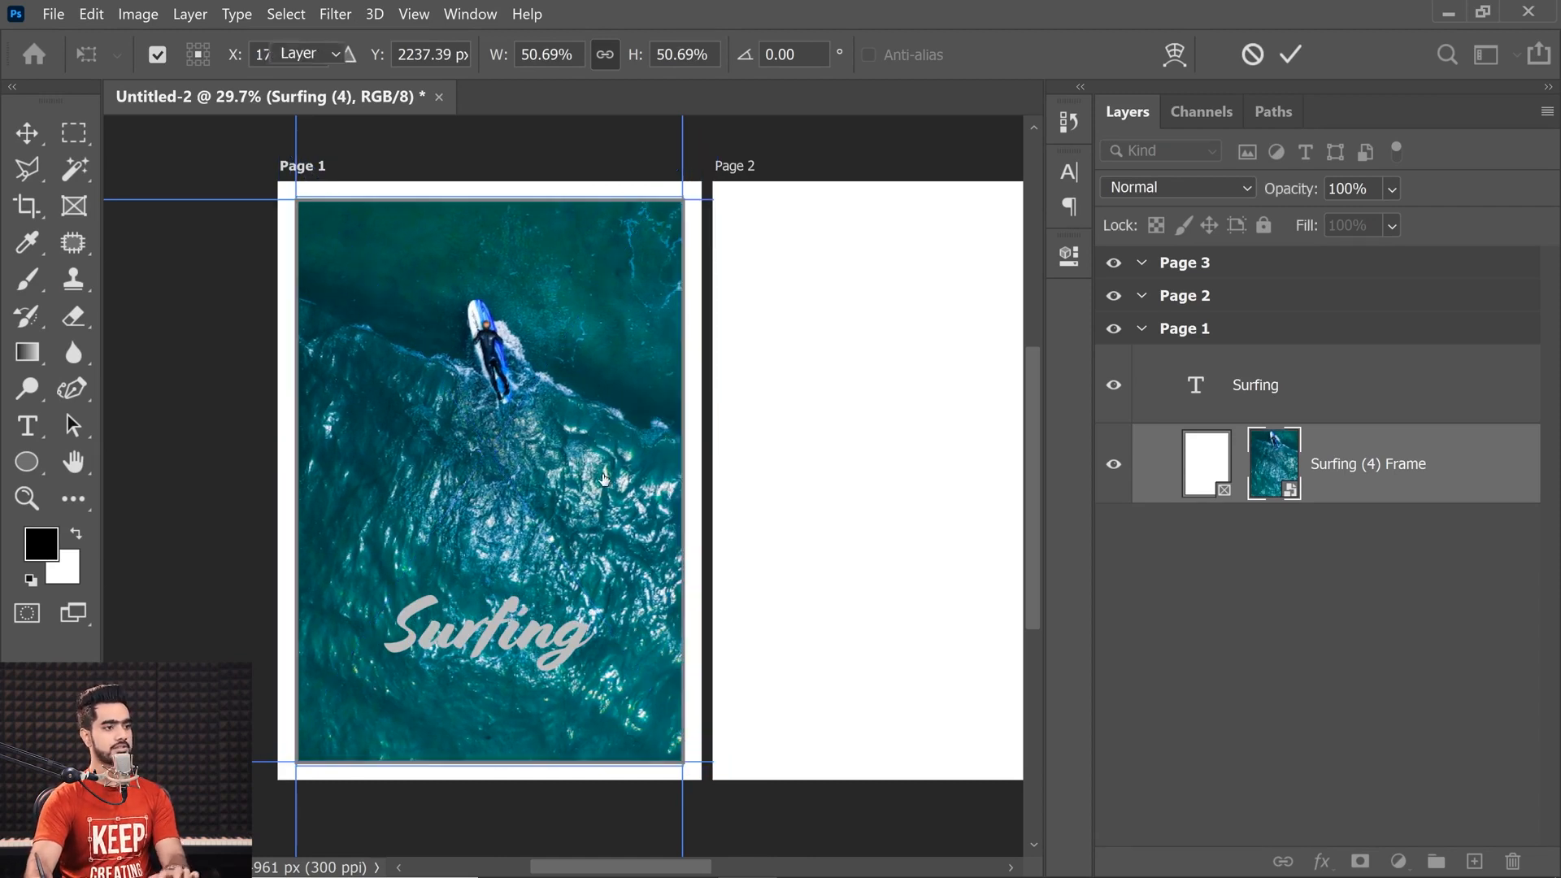
{"action": "left_click", "coordinate": [1209, 453]}
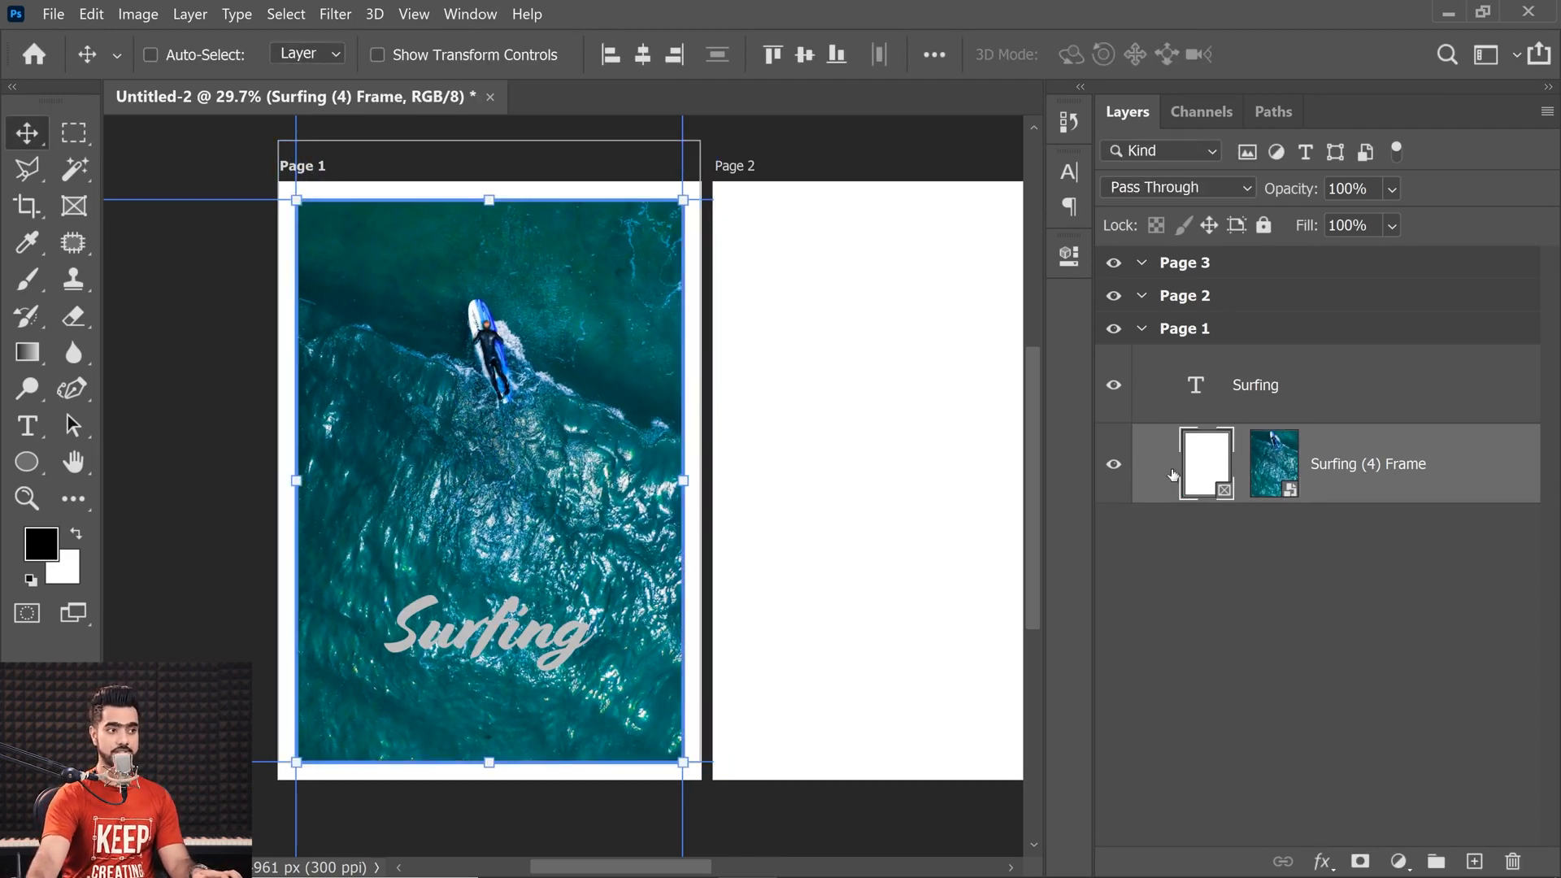
{"action": "key", "text": "ctrl+t"}
{"action": "left_click_drag", "start_coordinate": [679, 484], "coordinate": [683, 521]}
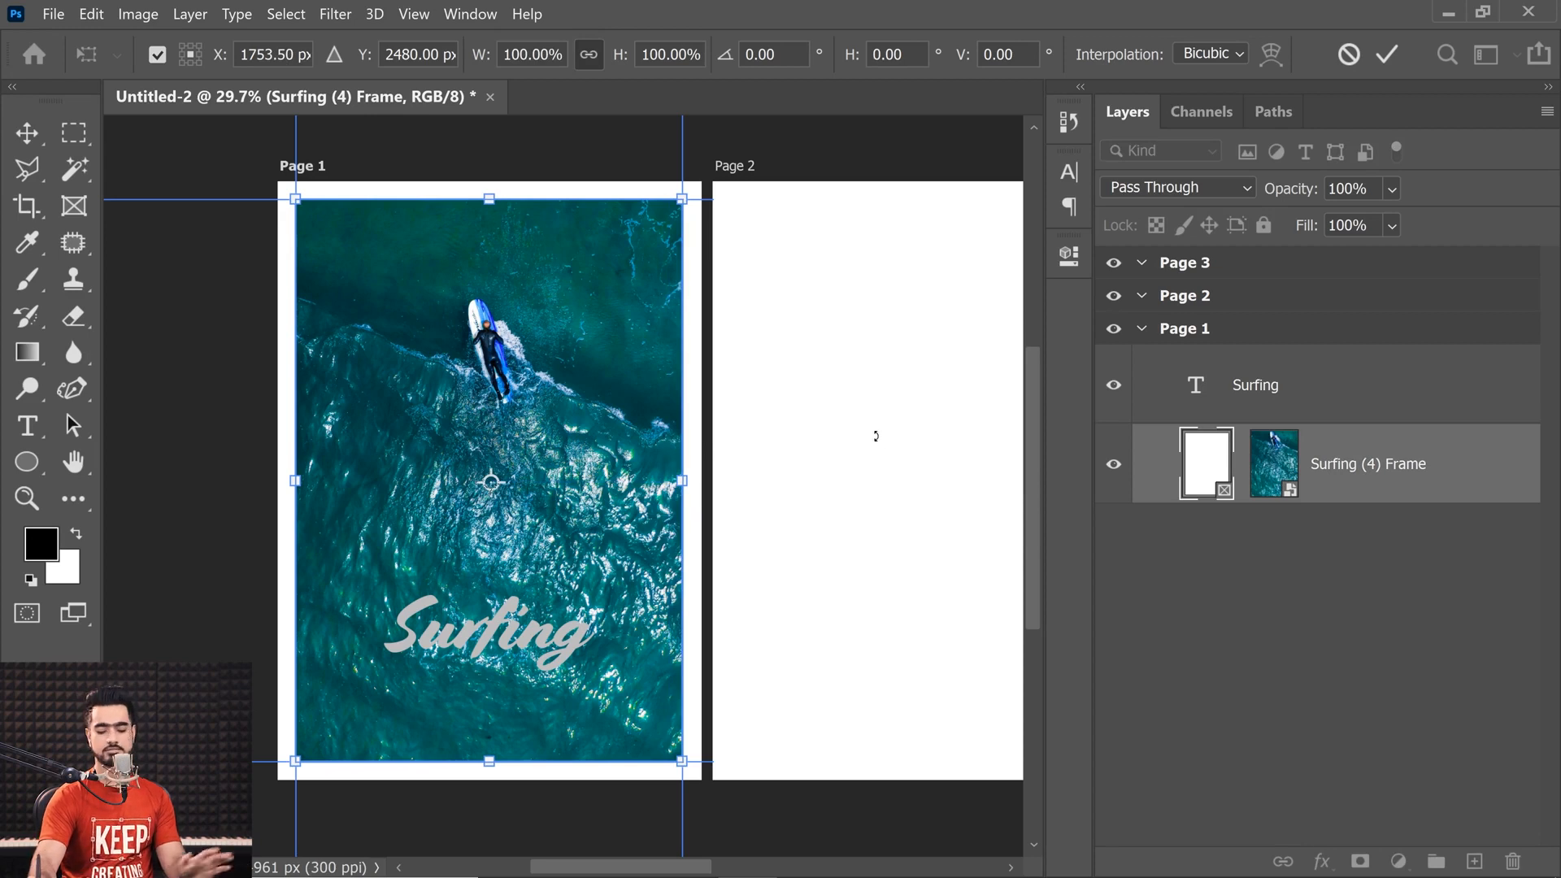
{"action": "key", "text": "Return"}
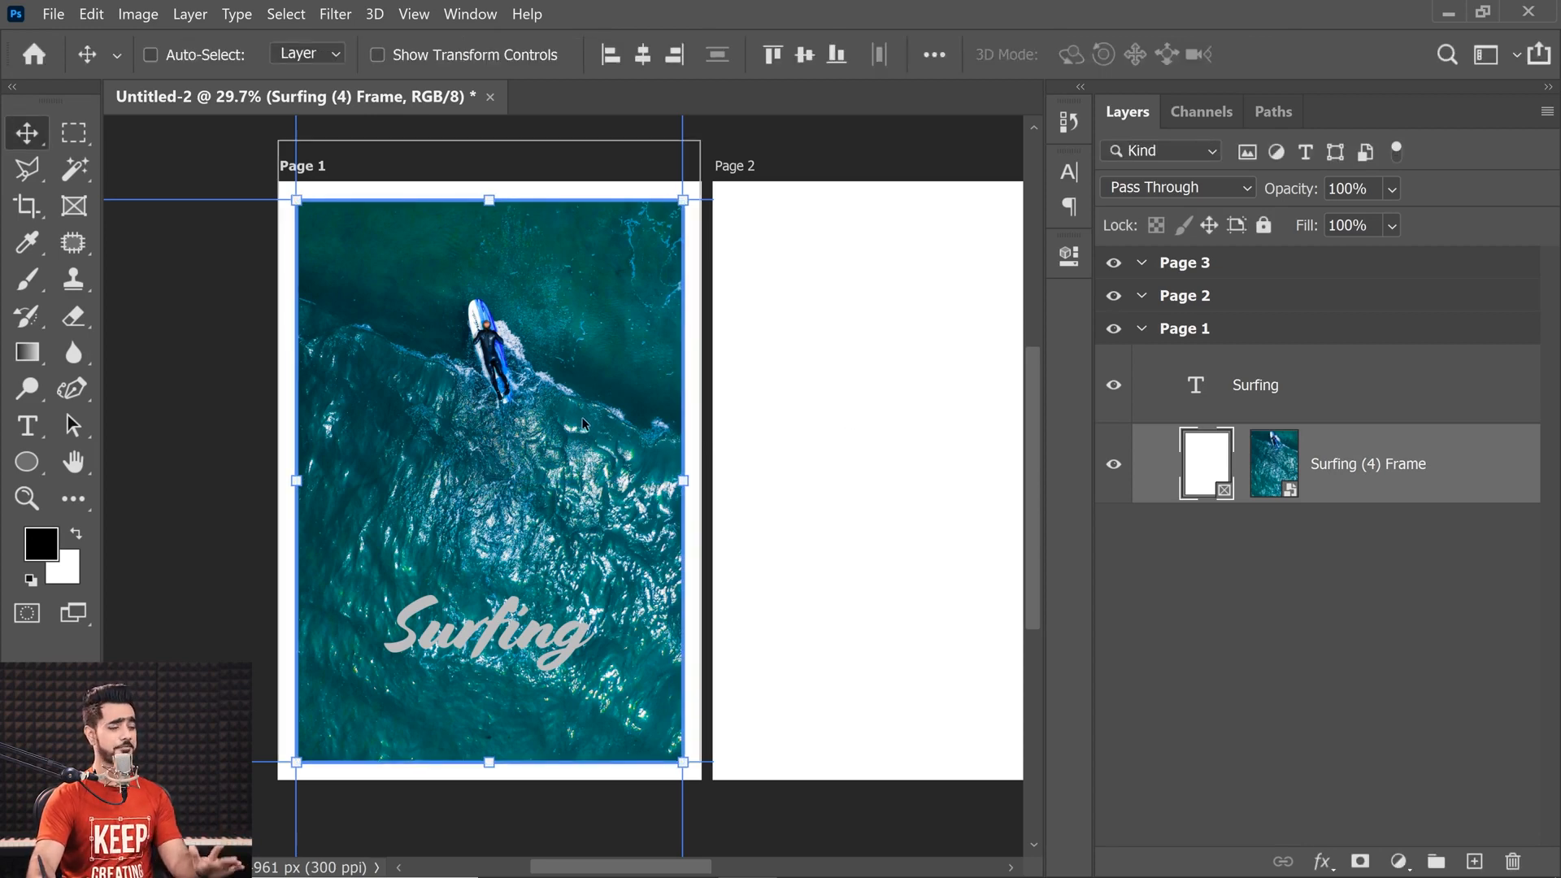
- Change the color of the Surfing text to white, hex ffffff
{"action": "left_click", "coordinate": [1209, 400]}
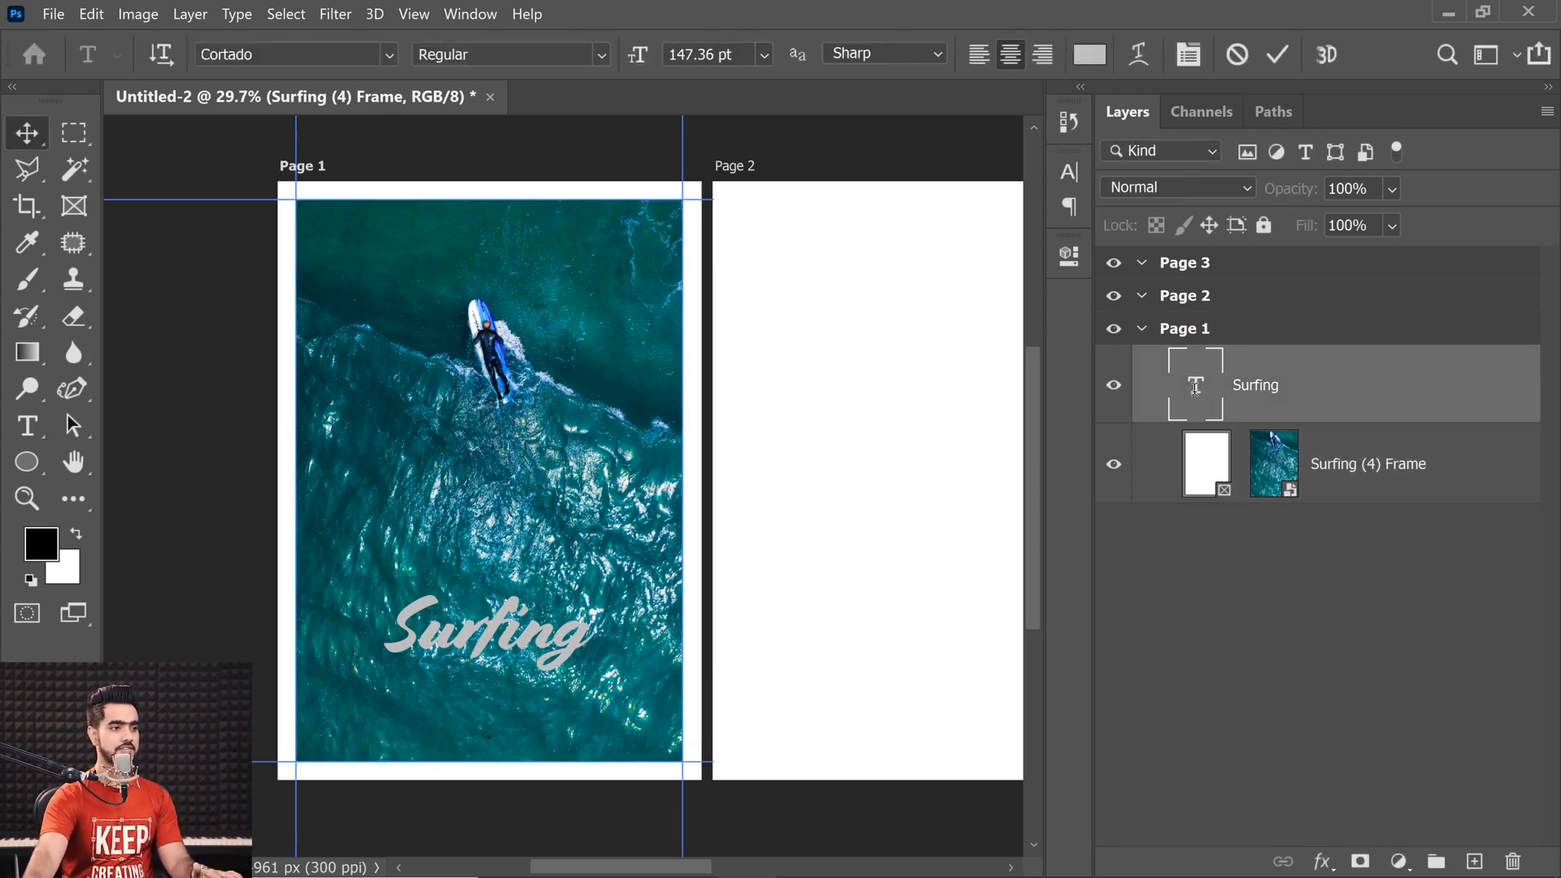
{"action": "double_click", "coordinate": [1204, 383]}
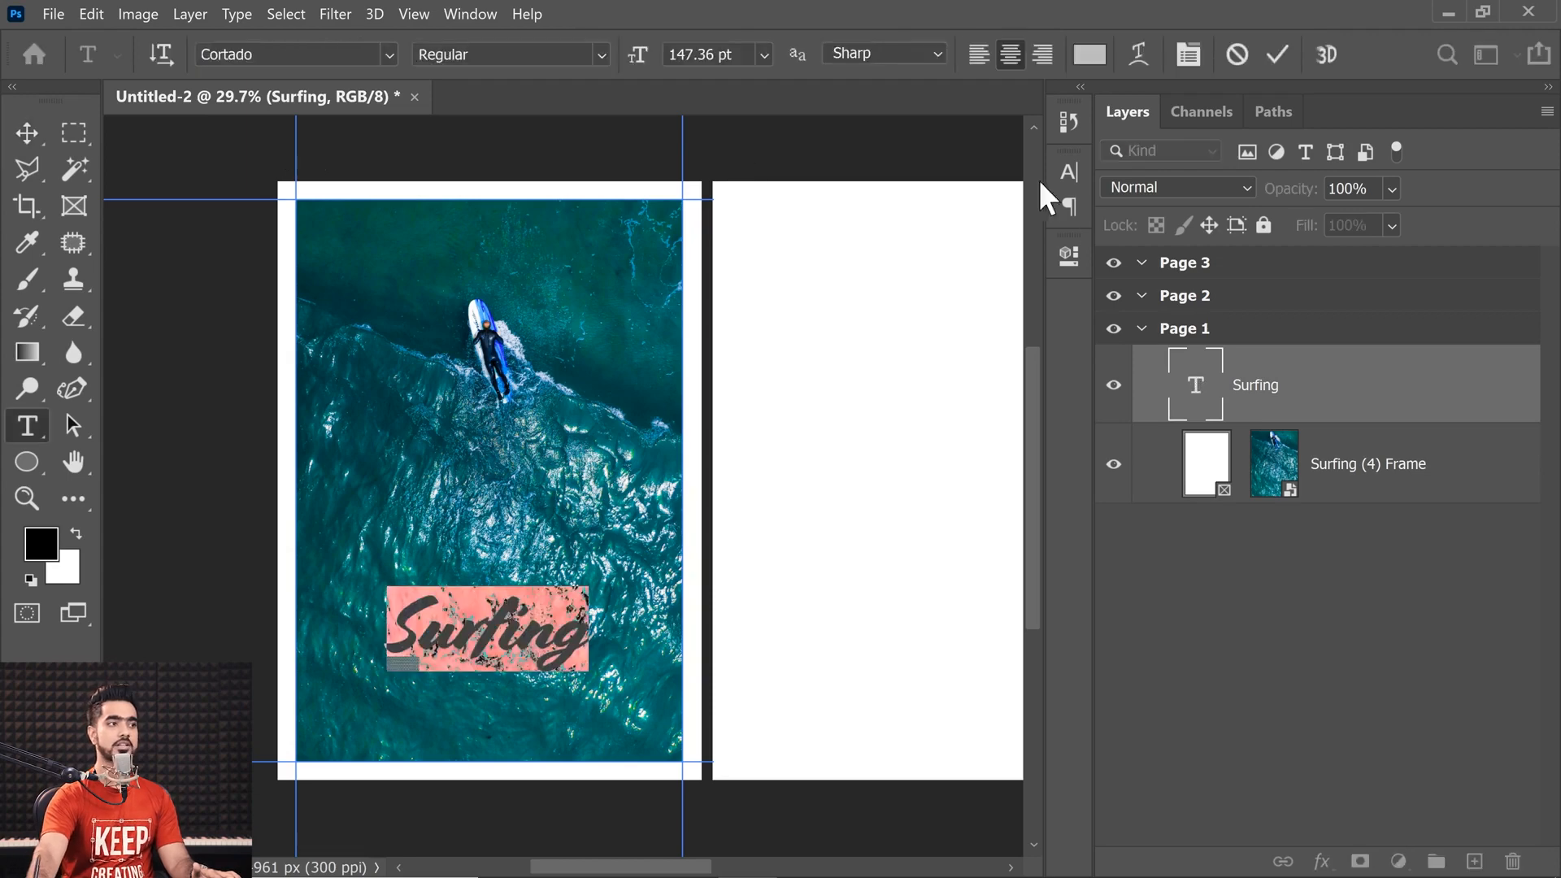
{"action": "left_click", "coordinate": [1091, 57]}
{"action": "type", "text": "ffffff"}
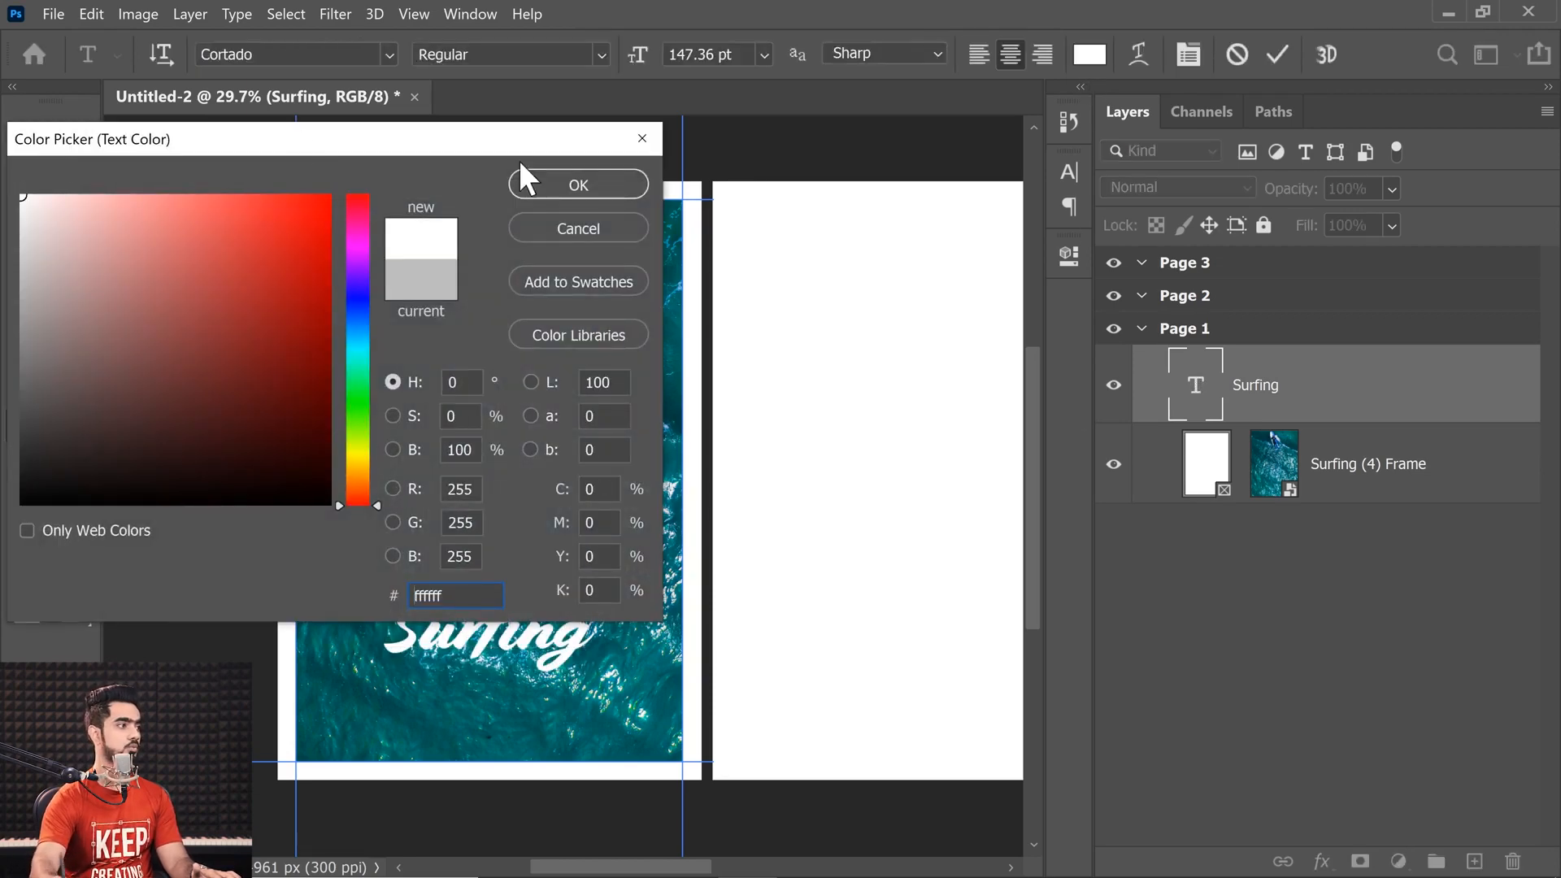
{"action": "left_click", "coordinate": [559, 191]}
{"action": "left_click", "coordinate": [30, 134]}
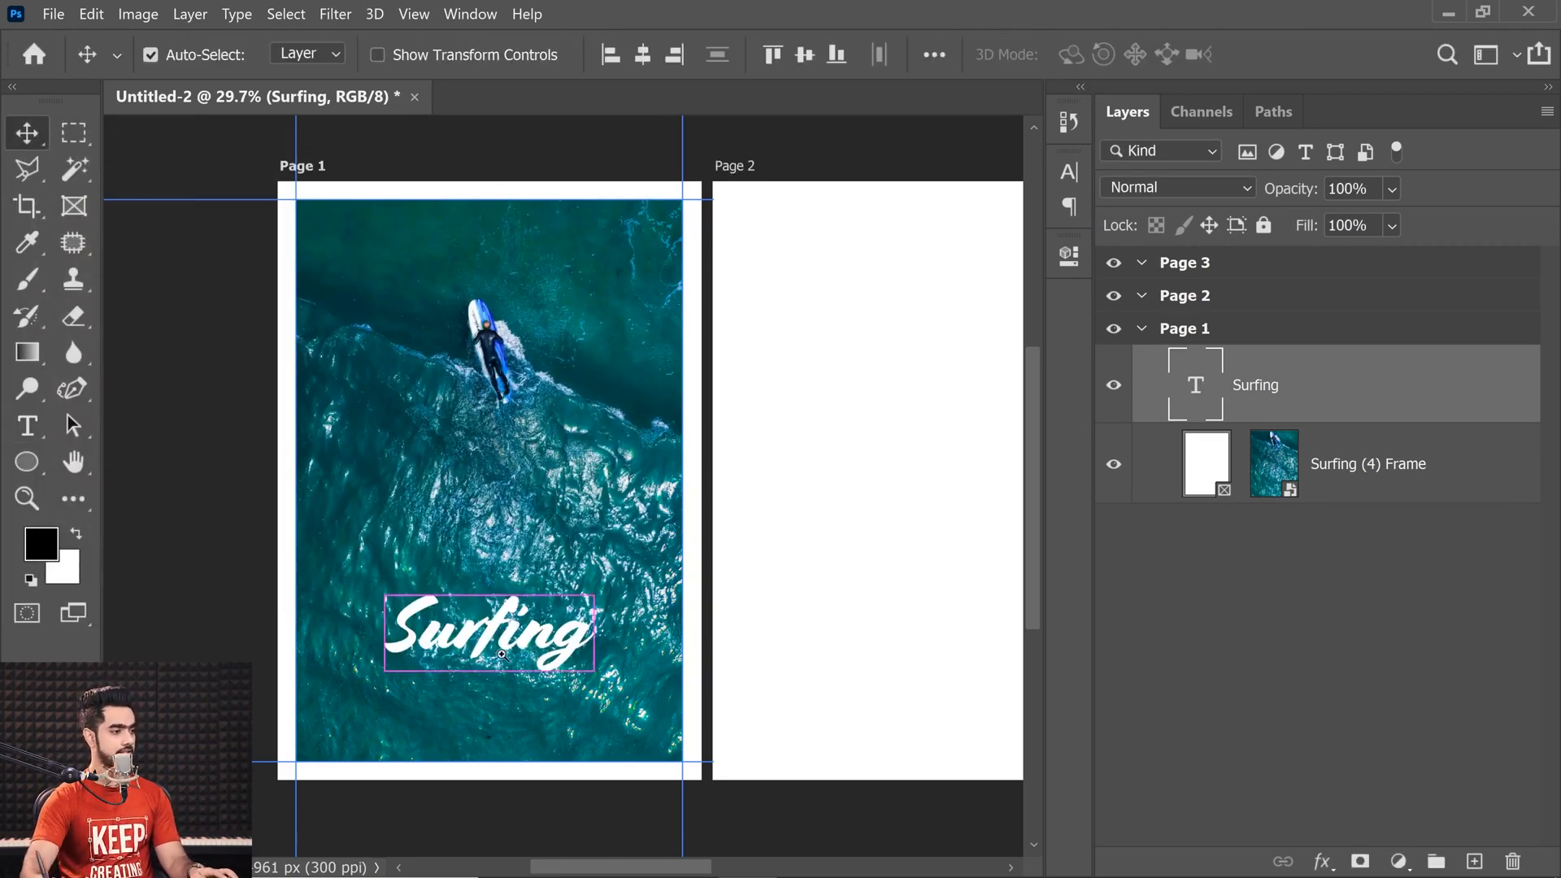
- Add a new text line "IN A PANDEMIC" below the Surfing title on Page 1
{"action": "left_click_drag", "start_coordinate": [502, 653], "coordinate": [526, 594]}
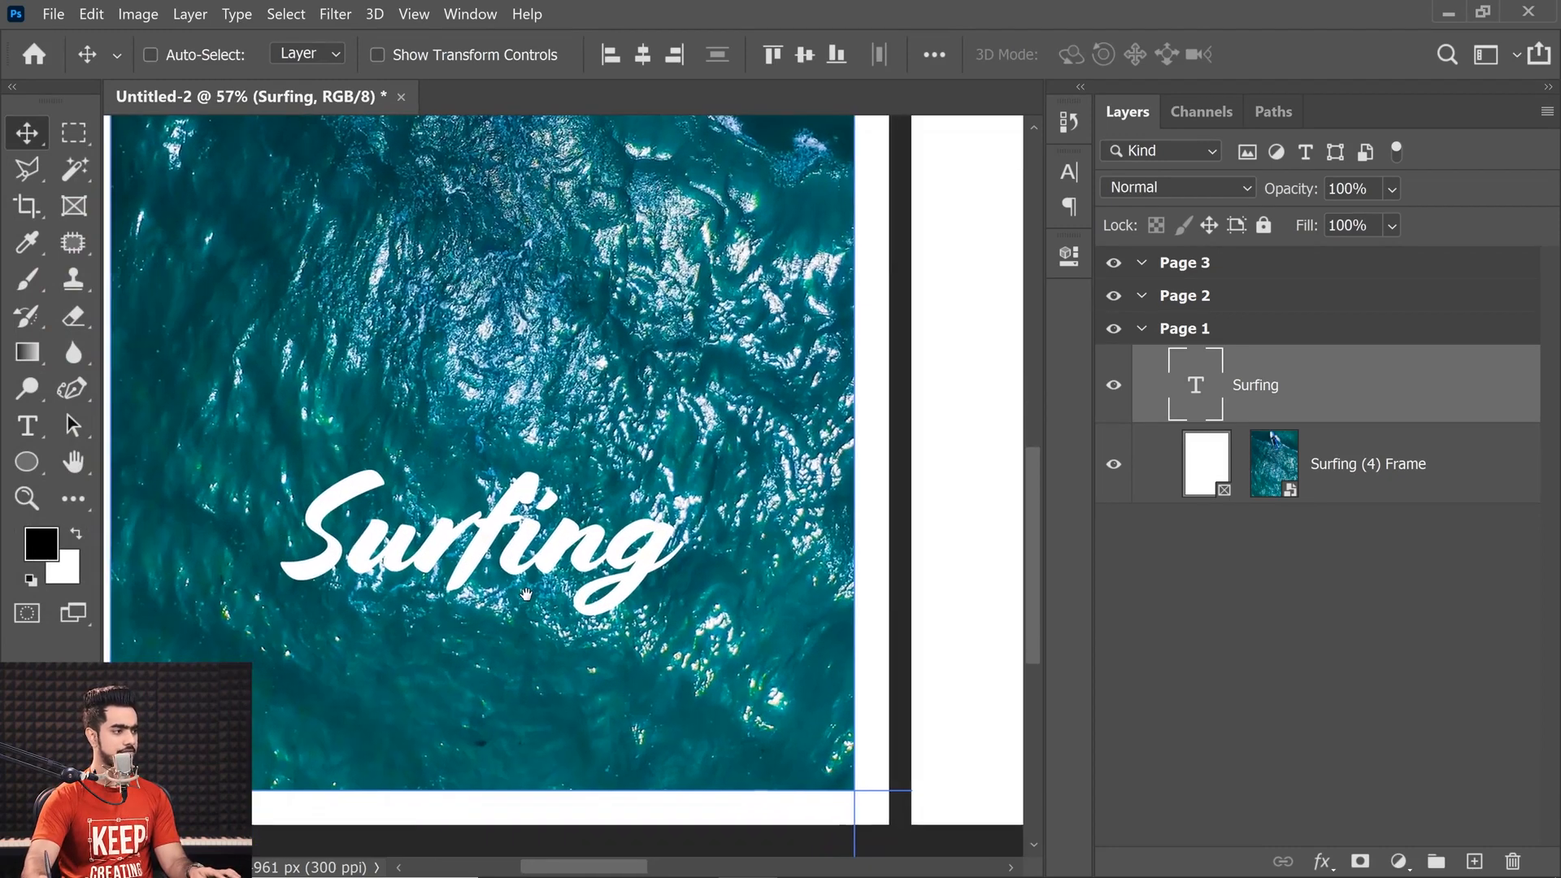
{"action": "left_click", "coordinate": [26, 425]}
{"action": "left_click", "coordinate": [419, 674]}
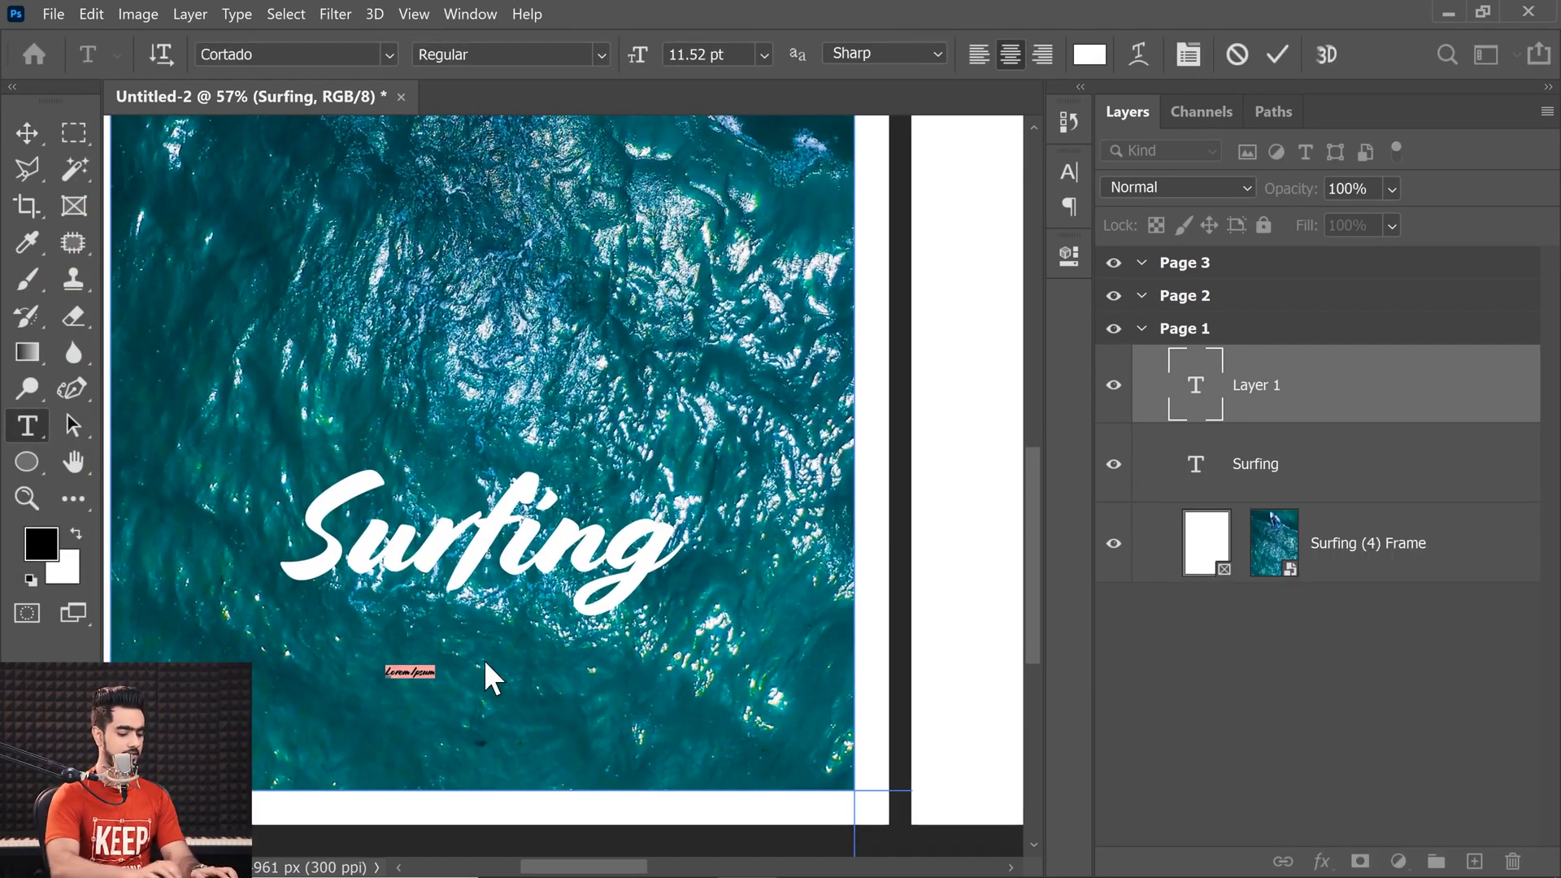
{"action": "key", "text": "BackSpace"}
{"action": "type", "text": "IN AR"}
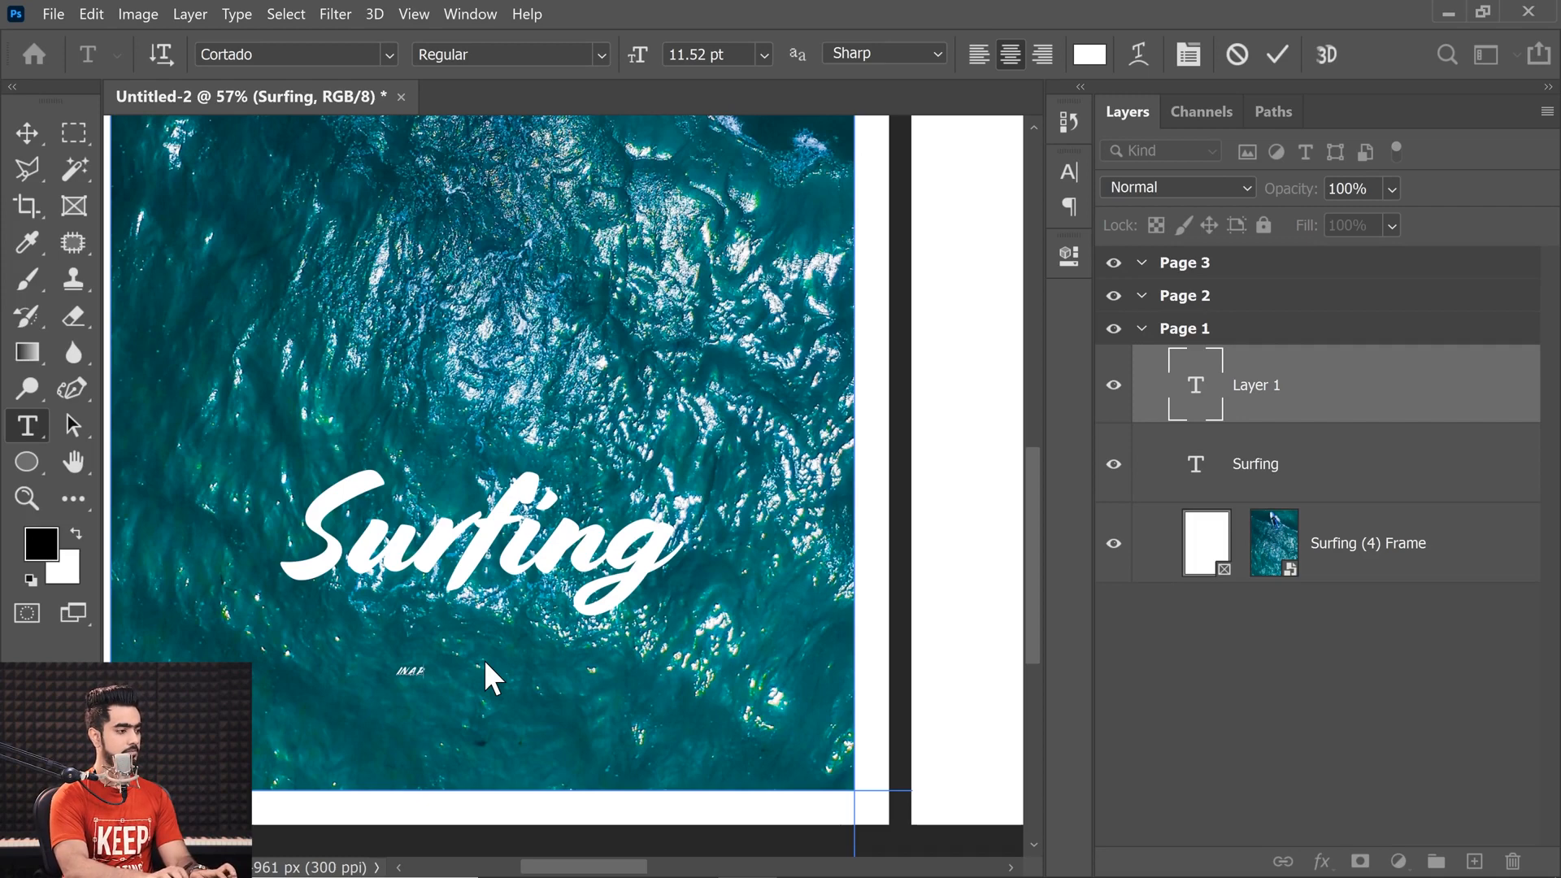
{"action": "type", "text": "ANDEMI"}
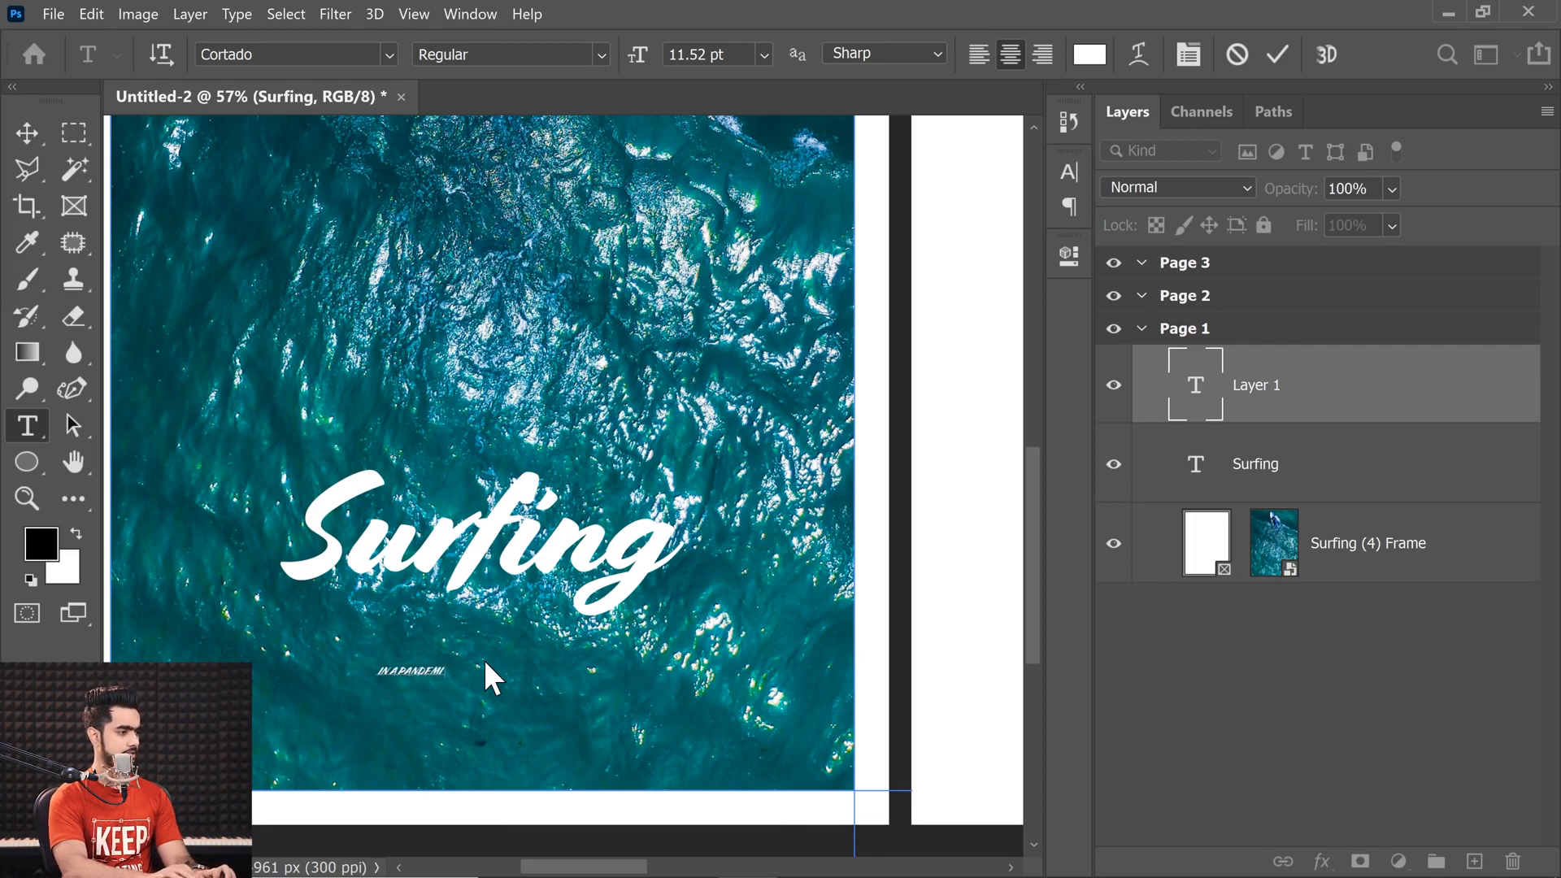
{"action": "type", "text": "C"}
- Set the IN A PANDEMIC text in Bebas Neue Bold and scale it up to about 54 pt
{"action": "key", "text": "ctrl+a"}
{"action": "left_click", "coordinate": [236, 53]}
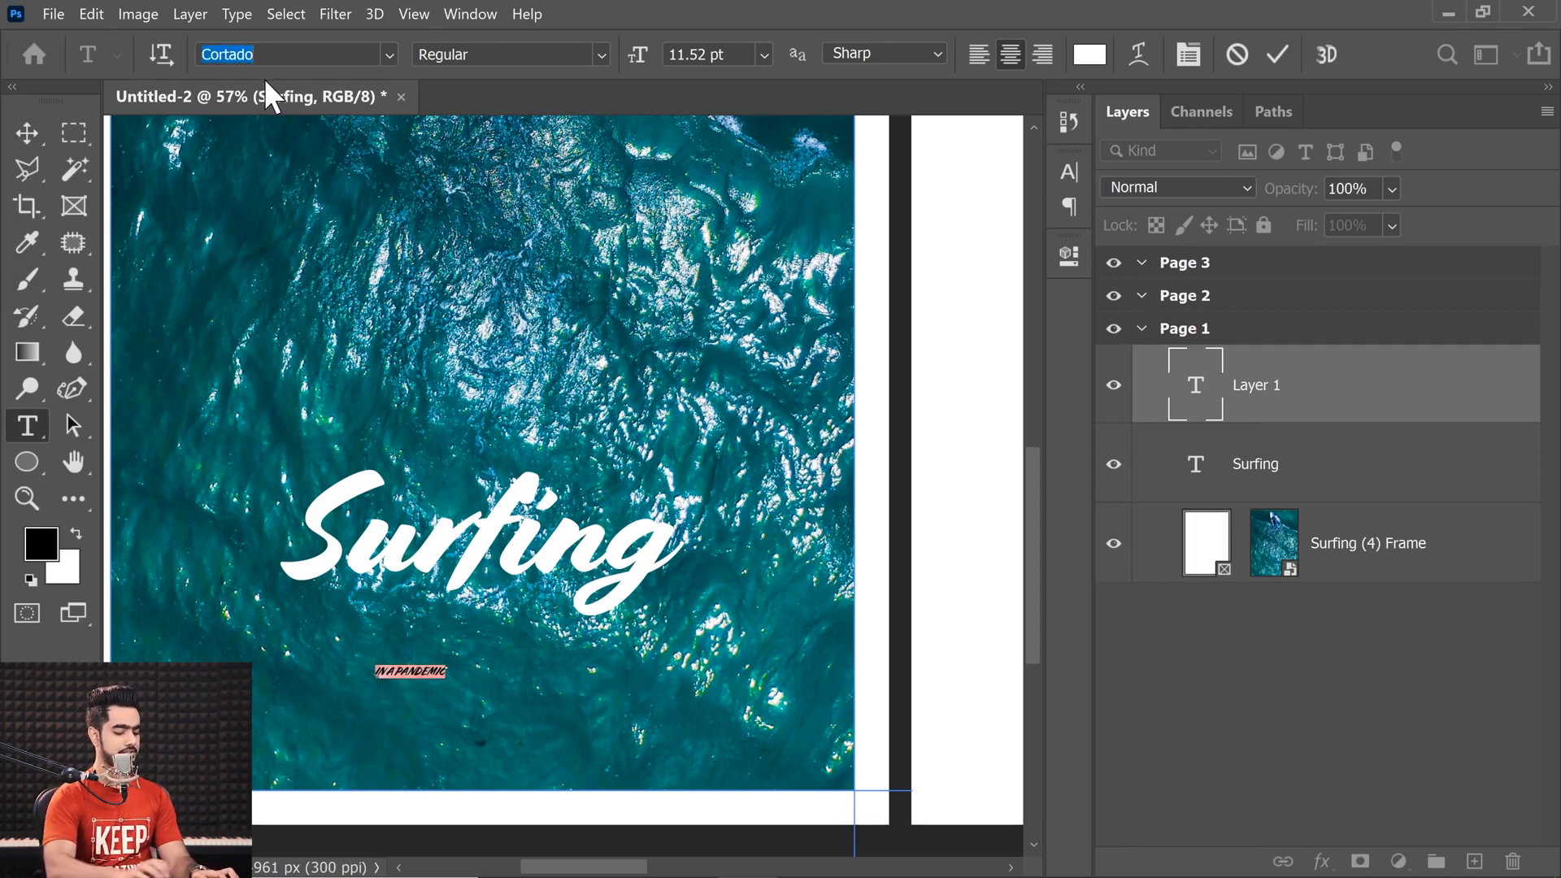
{"action": "type", "text": "Bebas Neue"}
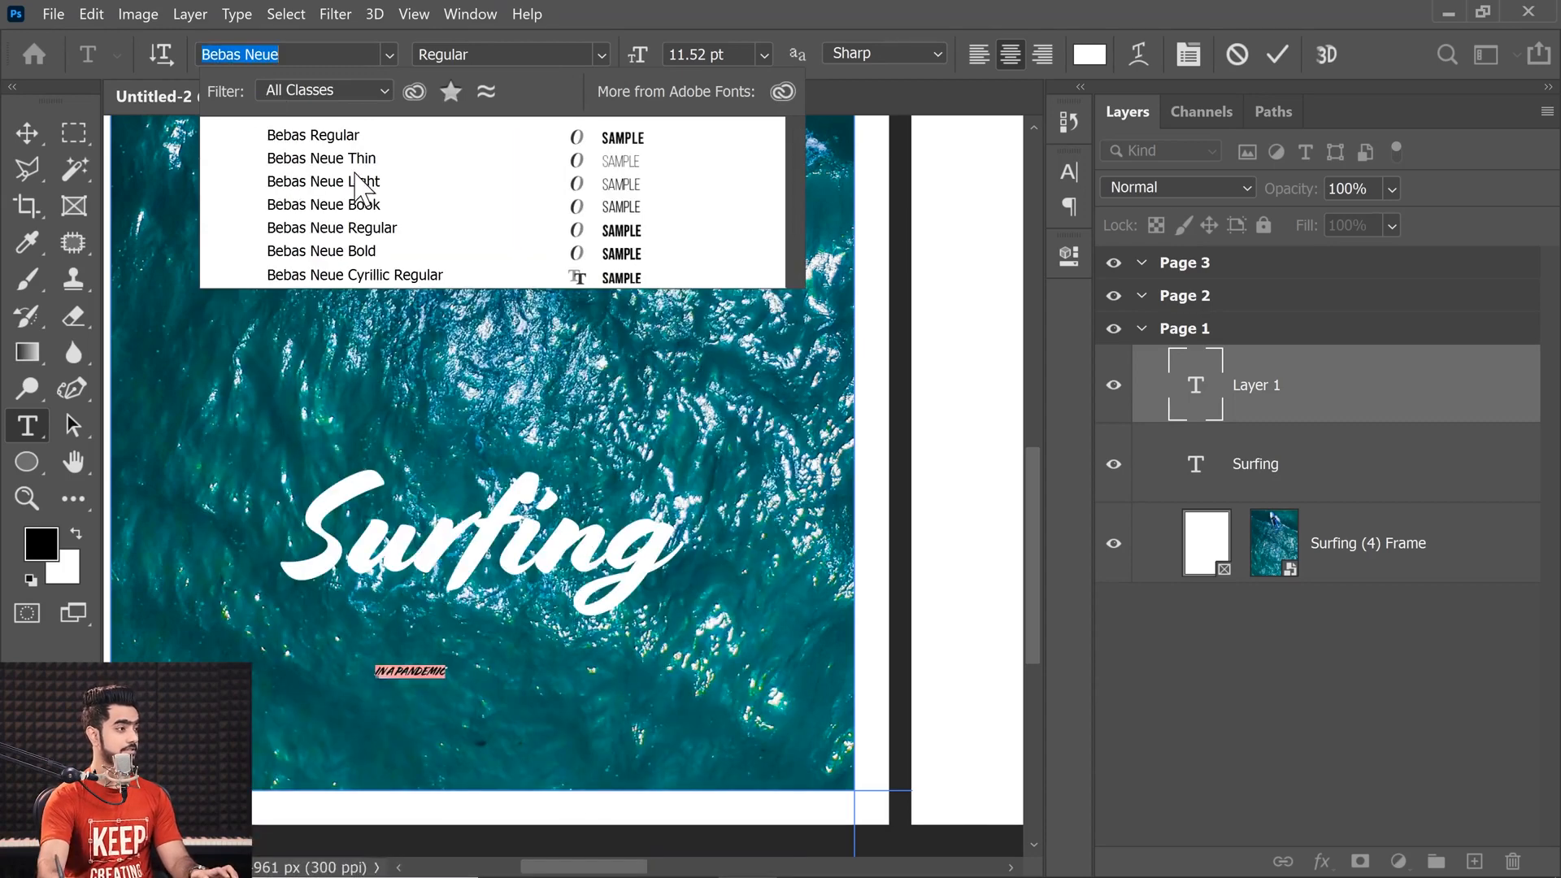
{"action": "left_click", "coordinate": [262, 248]}
{"action": "left_click", "coordinate": [27, 133]}
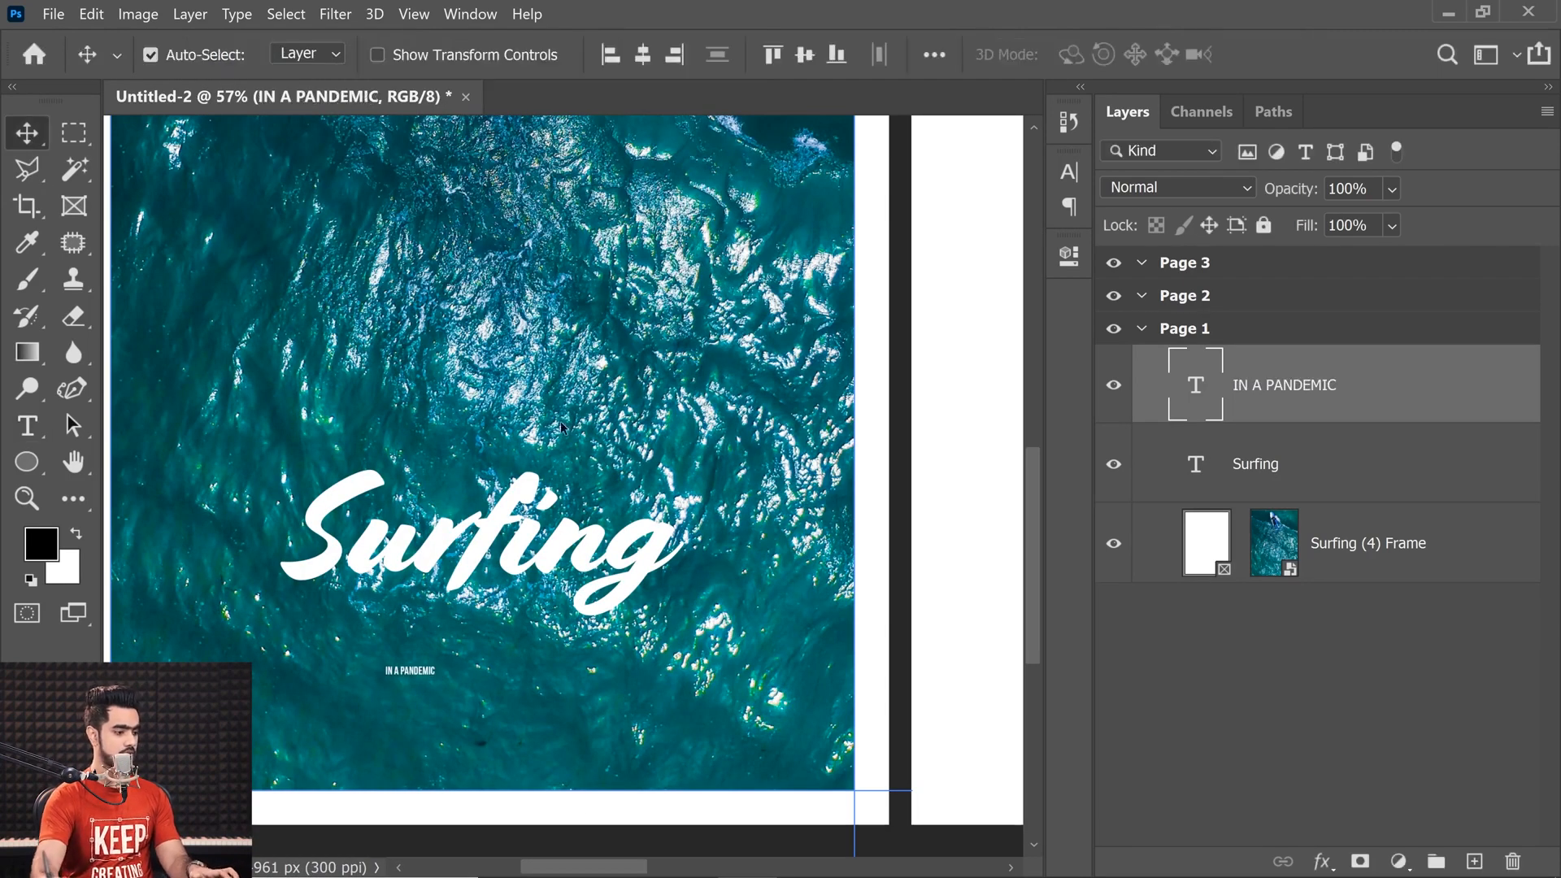
{"action": "key", "text": "ctrl+t"}
{"action": "left_click_drag", "start_coordinate": [435, 677], "coordinate": [616, 720]}
{"action": "key", "text": "Return"}
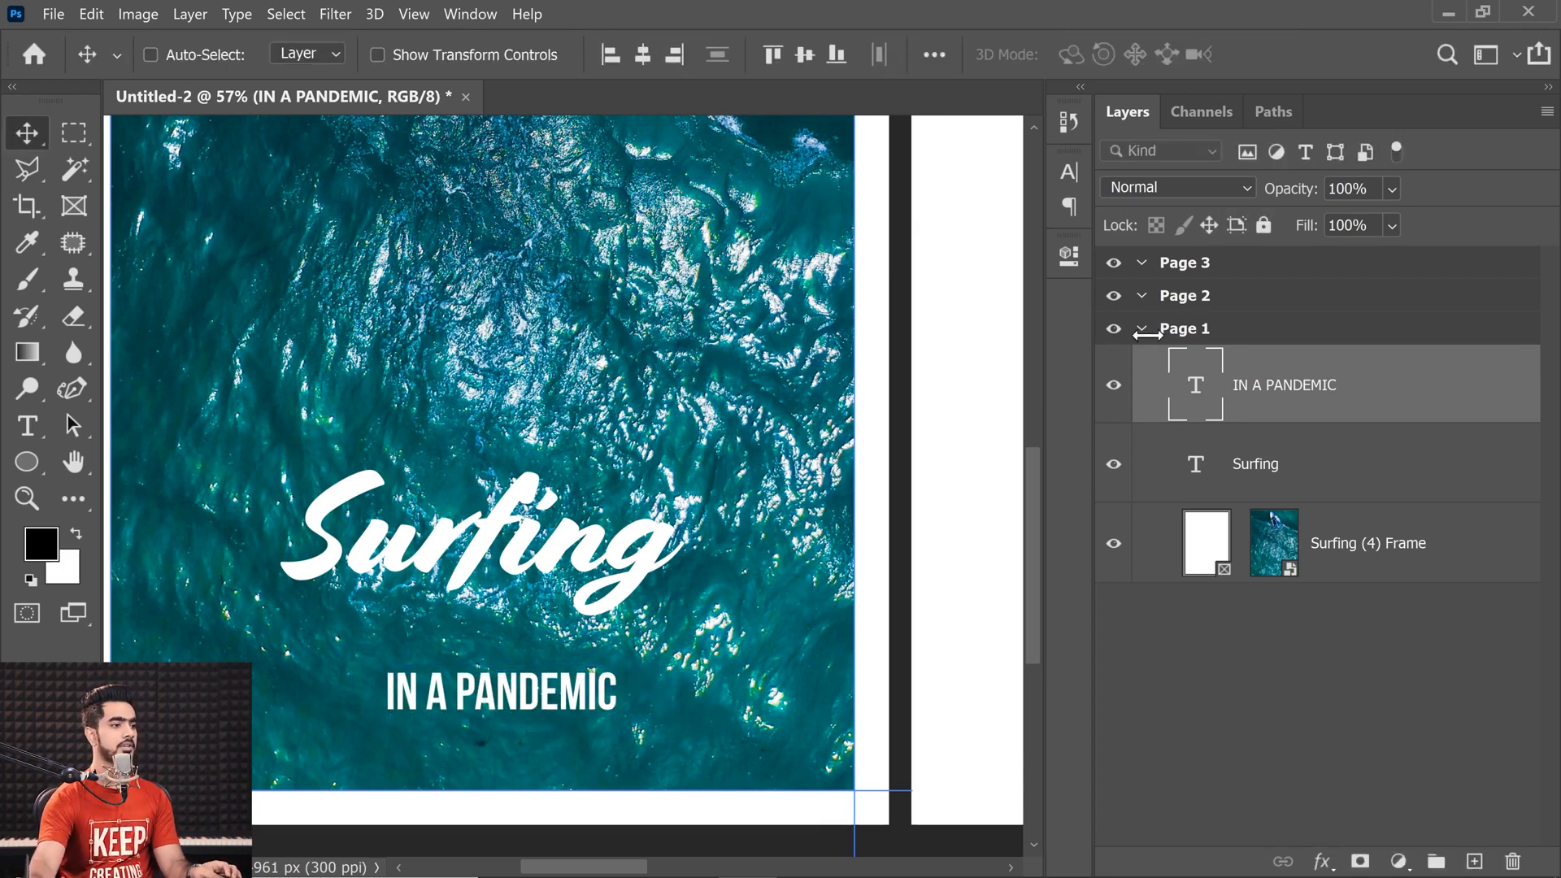
- Widen the tracking of the whole IN A PANDEMIC text by six increments
{"action": "double_click", "coordinate": [1200, 394]}
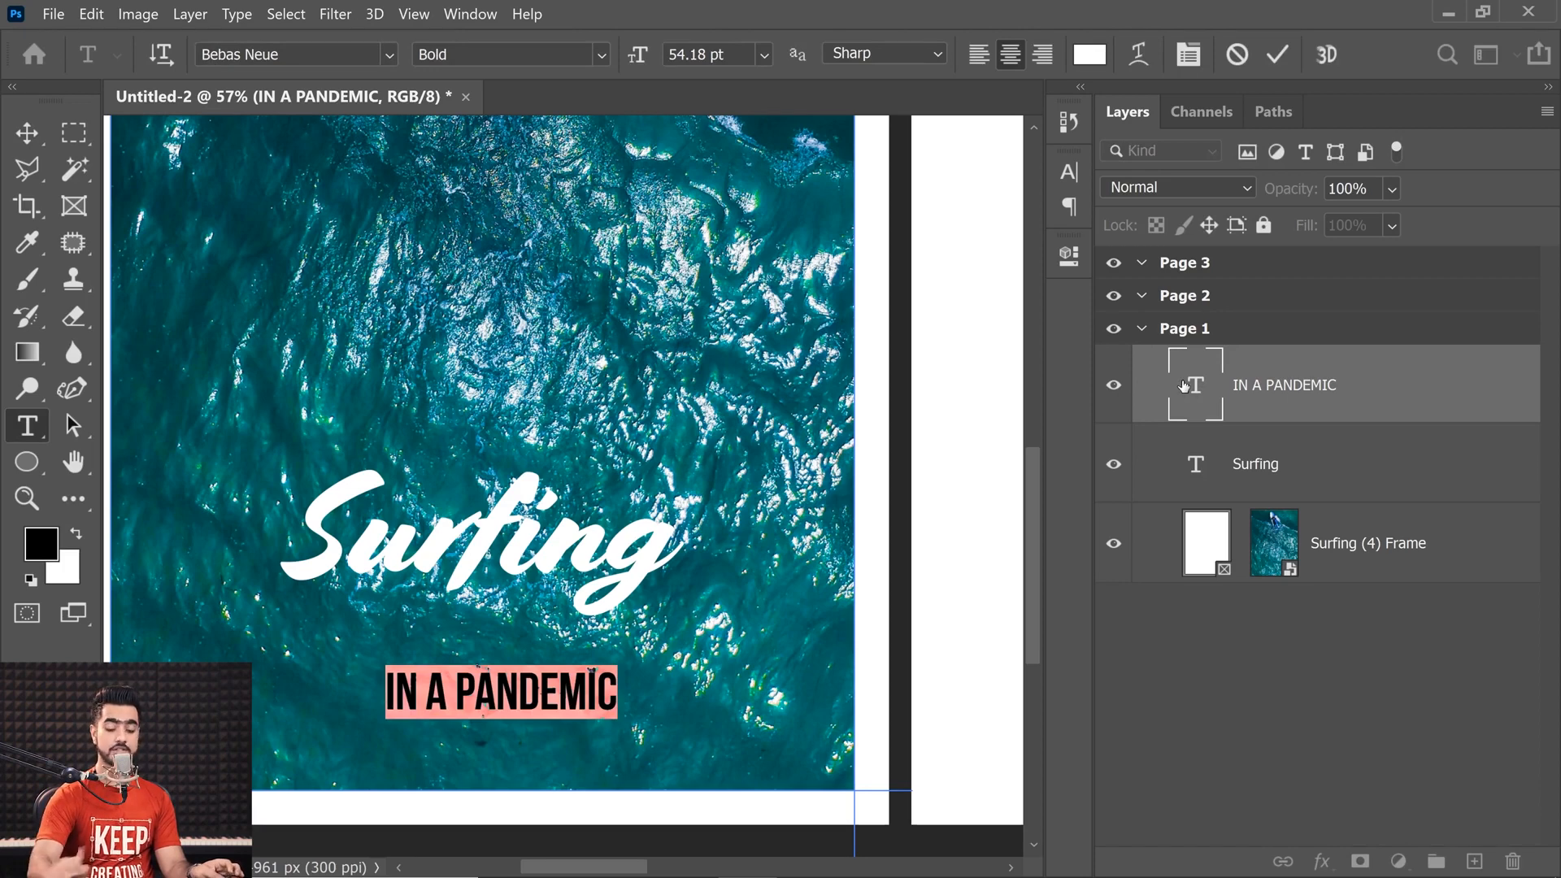
{"action": "key", "text": "alt+Right"}
{"action": "key", "text": "alt+Right"}
{"action": "key", "text": "alt+Right"}
{"action": "key", "text": "alt+Right"}
{"action": "key", "text": "alt+Right"}
{"action": "key", "text": "alt+Right"}
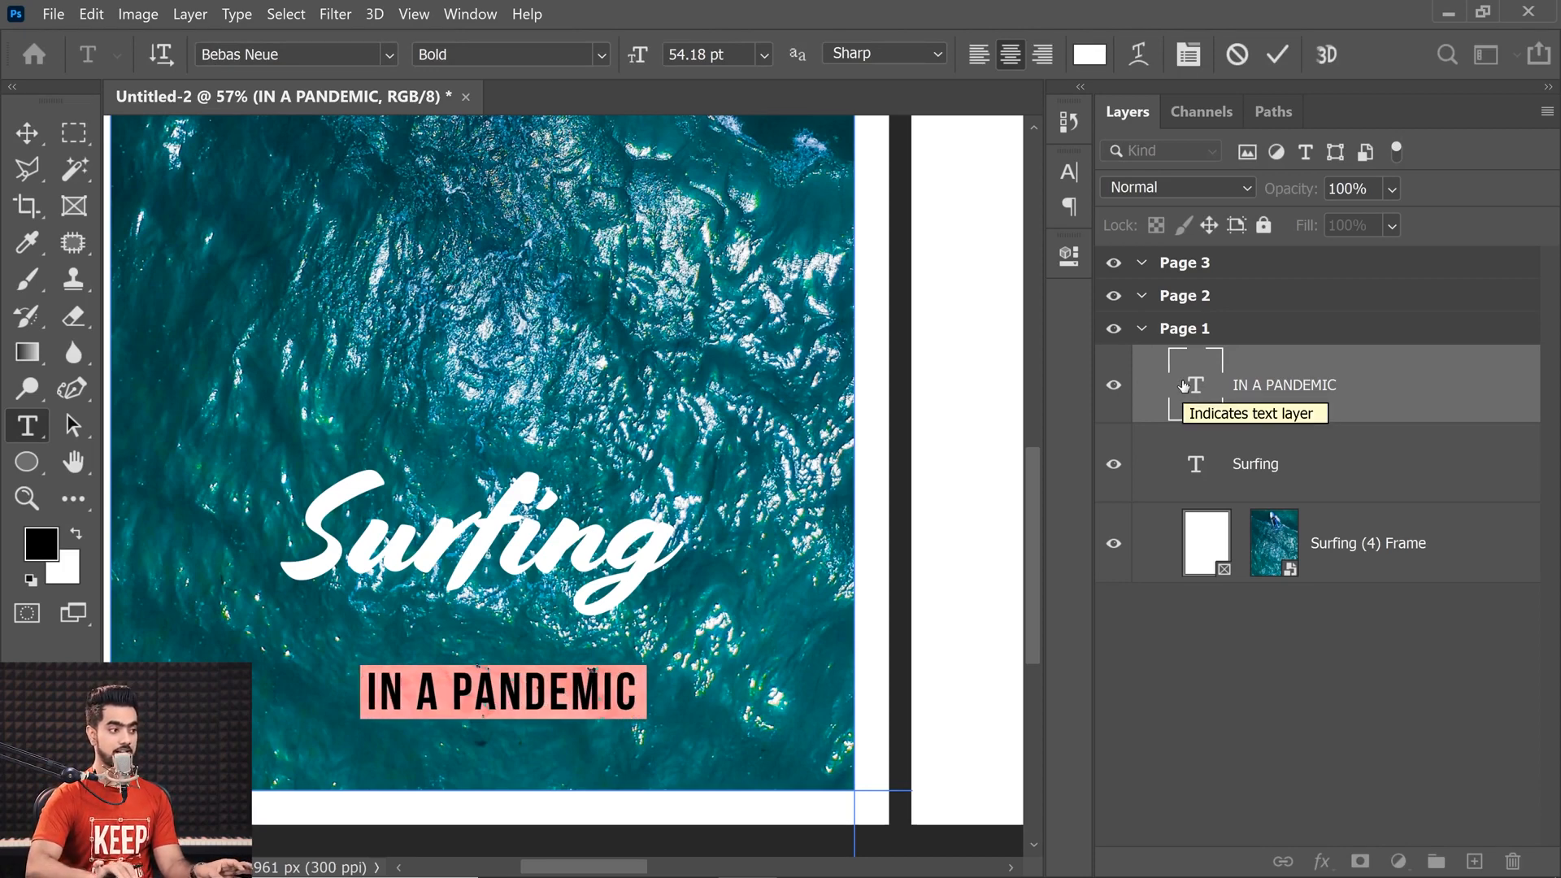
- Center the IN A PANDEMIC text horizontally on Page 1 and move it up slightly toward the Surfing title
{"action": "left_click", "coordinate": [28, 131]}
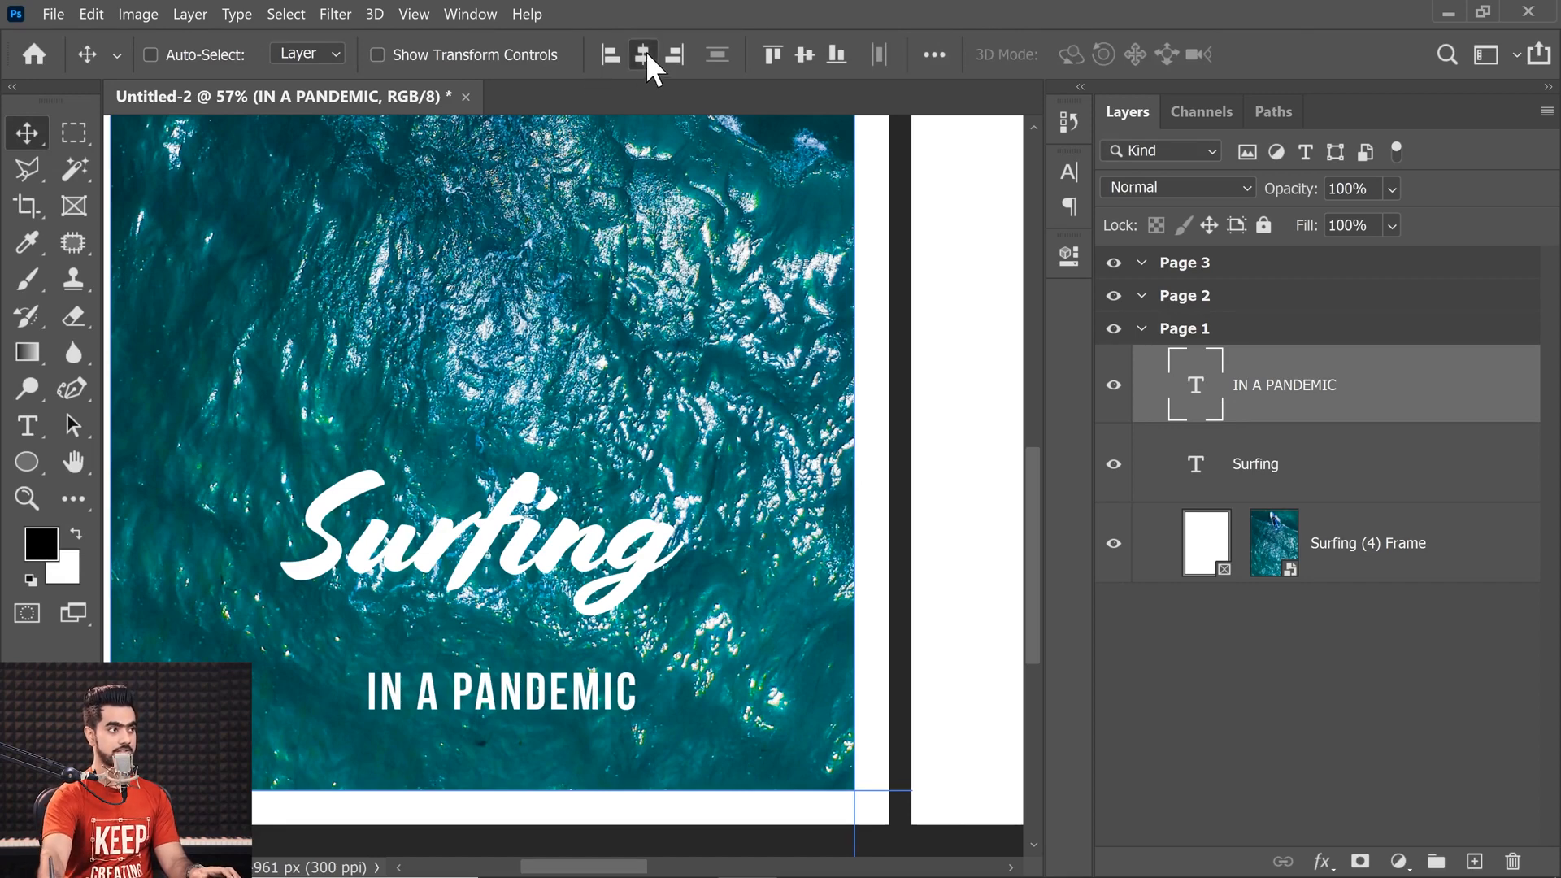
{"action": "left_click", "coordinate": [643, 54]}
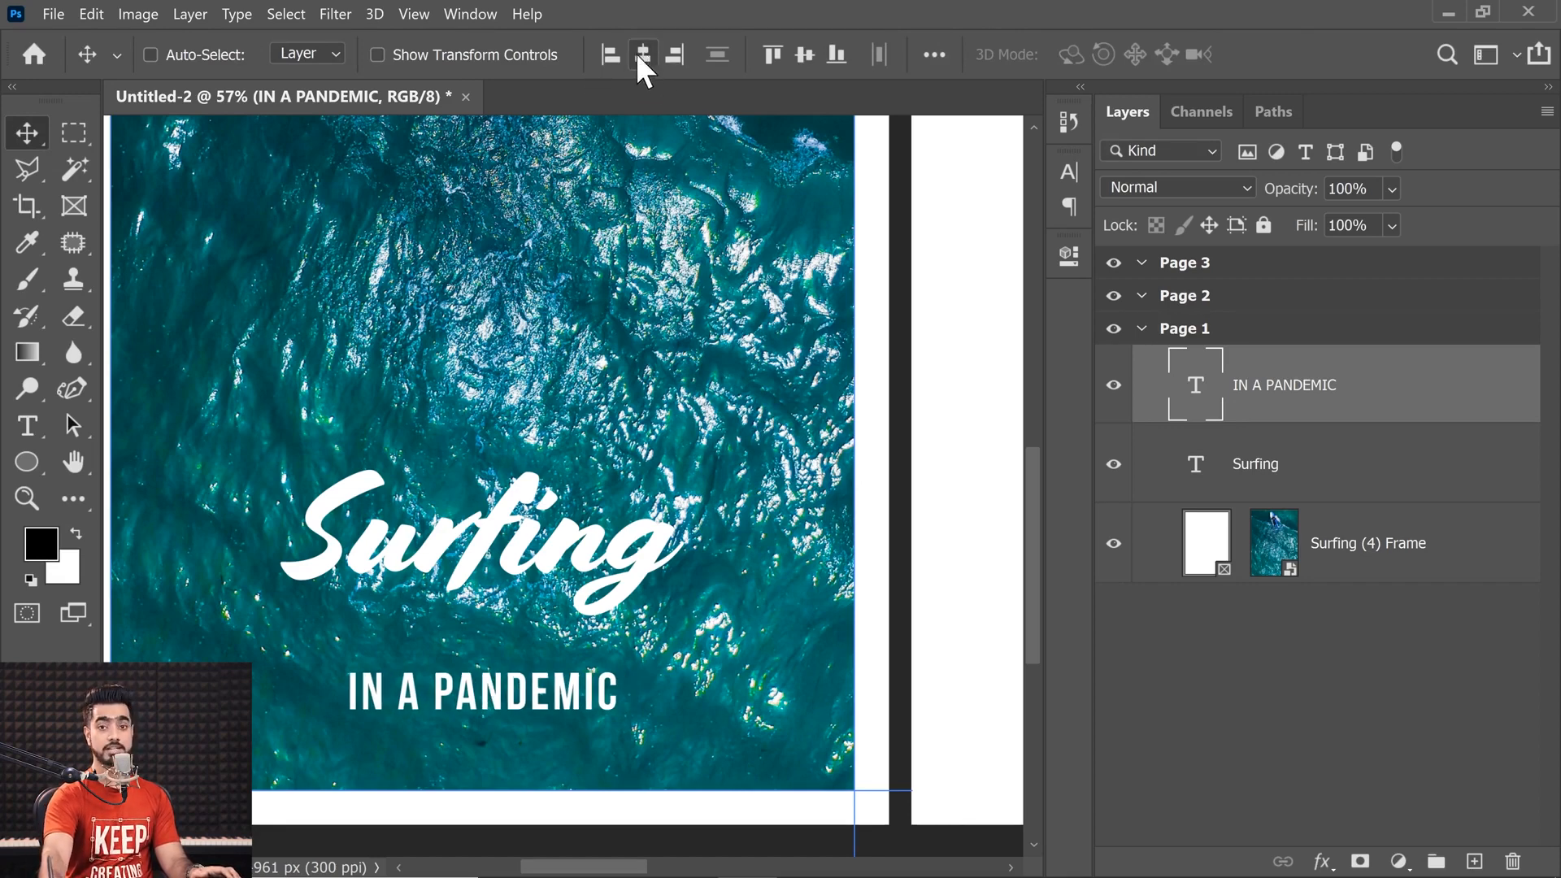
{"action": "mouse_move", "coordinate": [493, 697]}
{"action": "left_mouse_down"}
{"action": "mouse_move", "coordinate": [504, 659]}
{"action": "mouse_move", "coordinate": [506, 678]}
{"action": "left_mouse_up"}
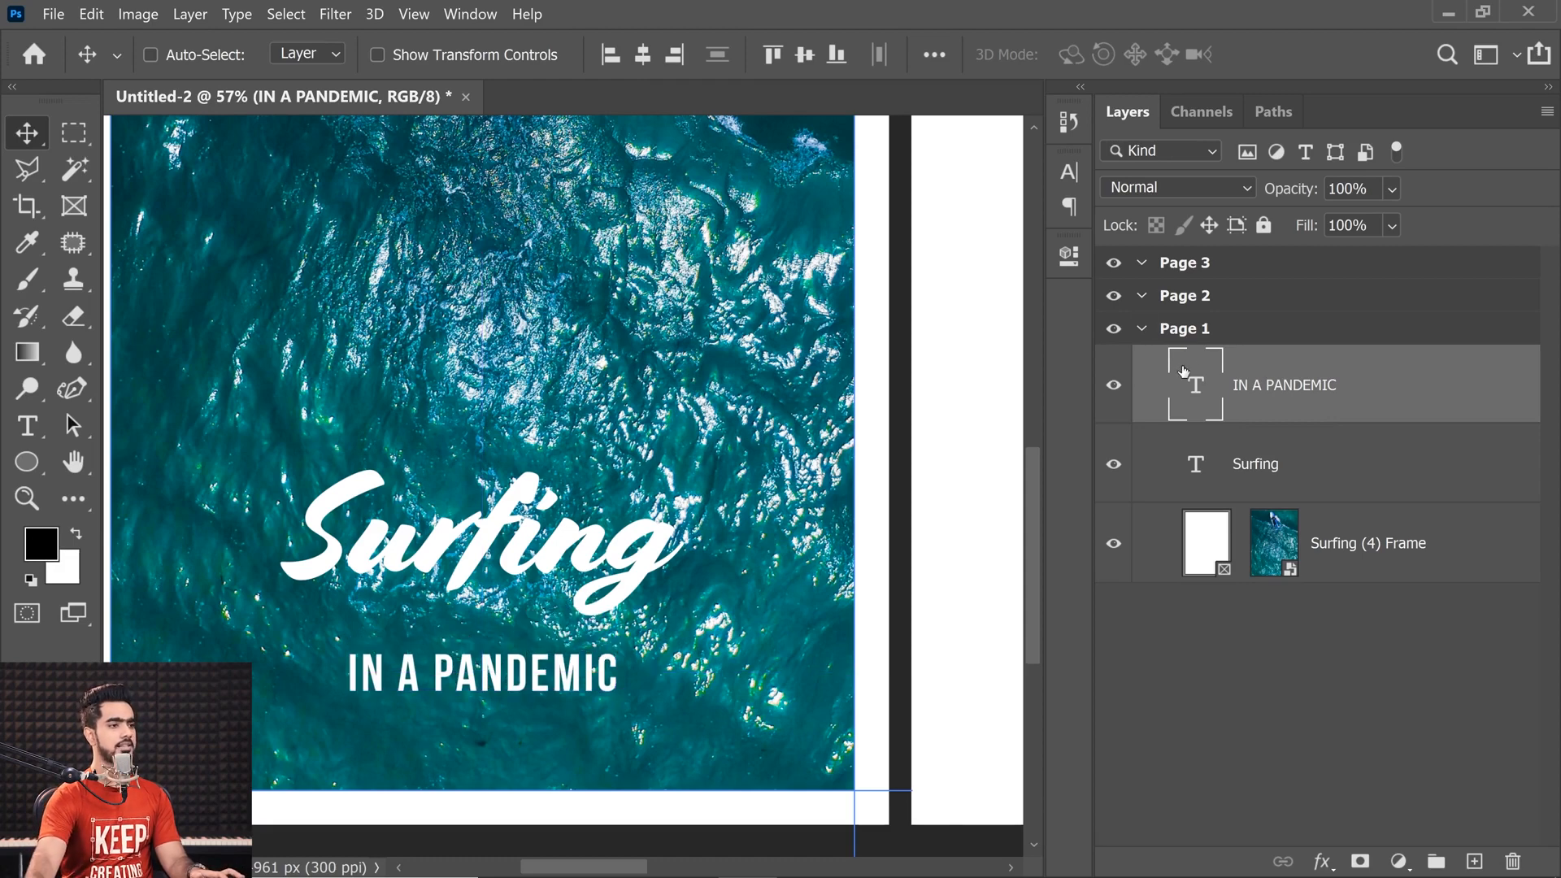
- Change the color of the IN A PANDEMIC text to red, hex cd201f
{"action": "double_click", "coordinate": [1195, 378]}
{"action": "left_click", "coordinate": [1089, 54]}
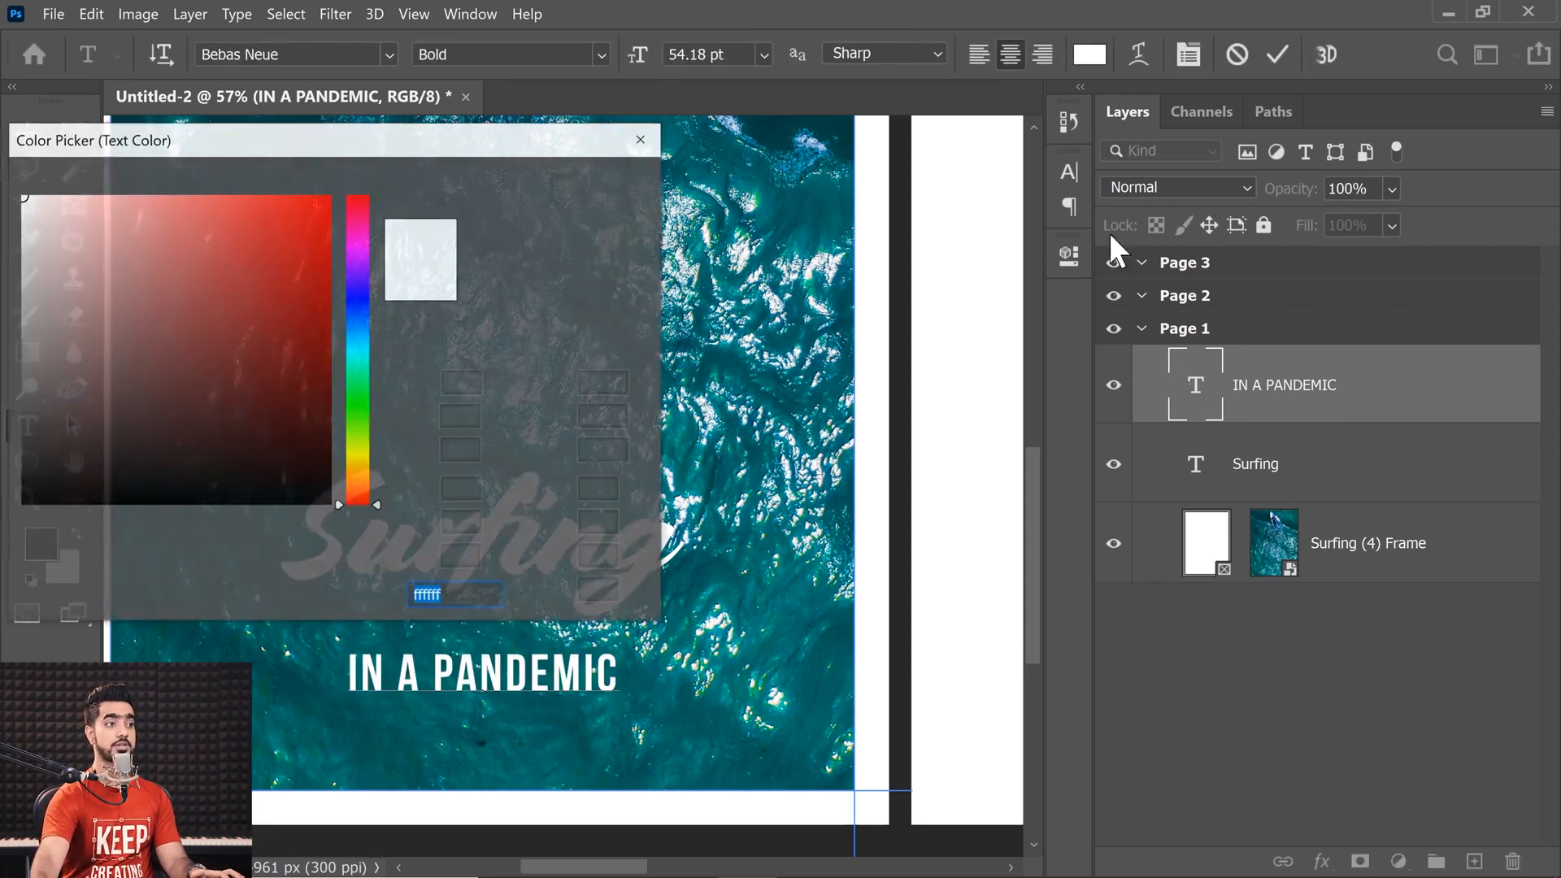
{"action": "left_click_drag", "start_coordinate": [282, 254], "coordinate": [286, 252]}
{"action": "type", "text": "cd201f"}
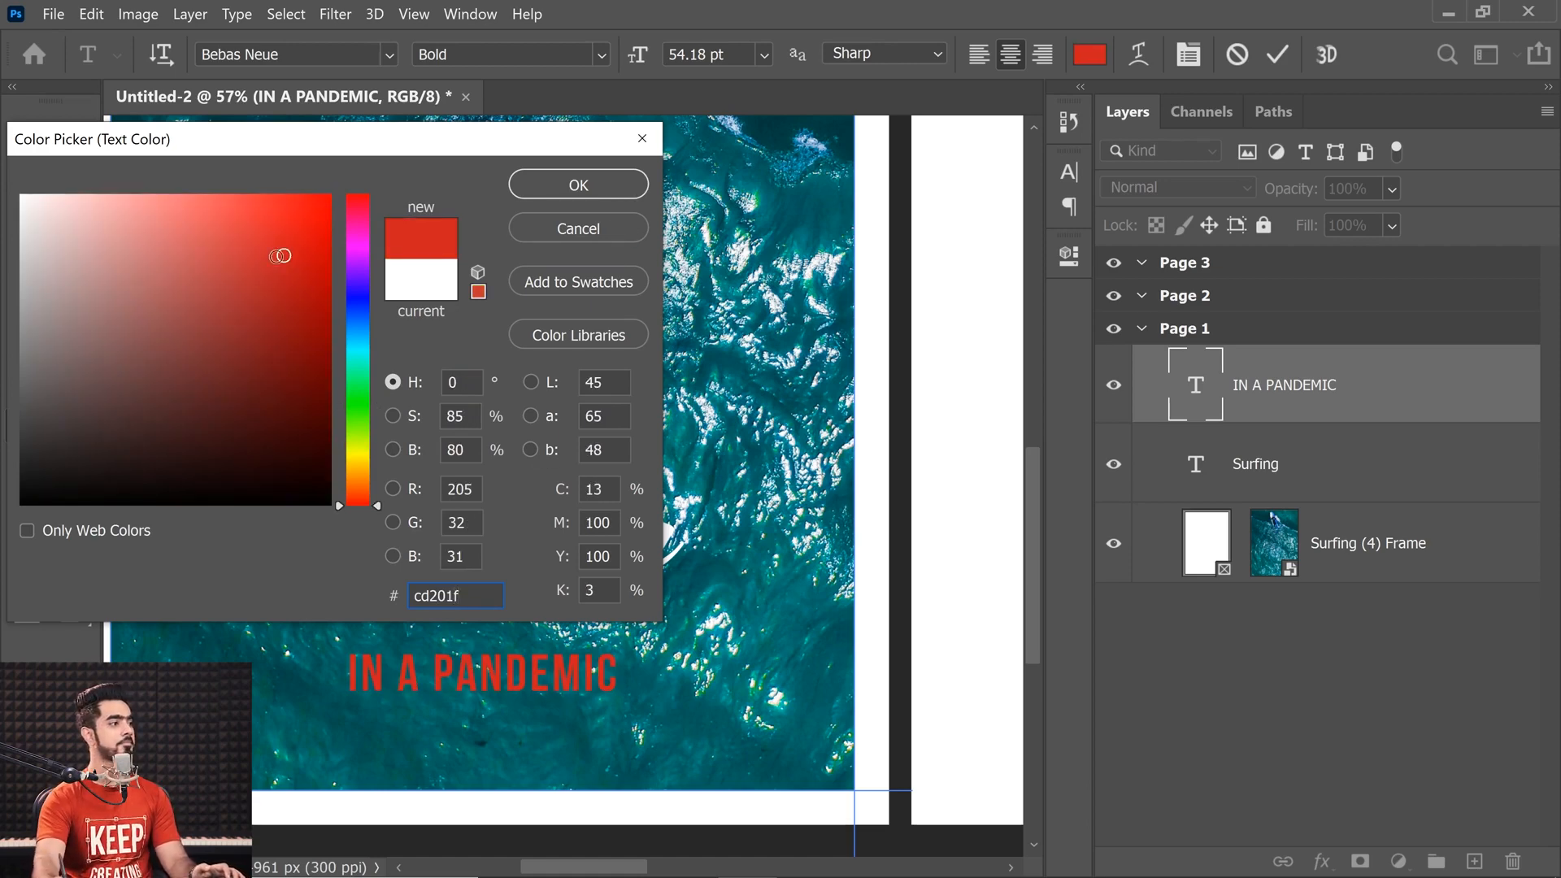
{"action": "left_click", "coordinate": [579, 184]}
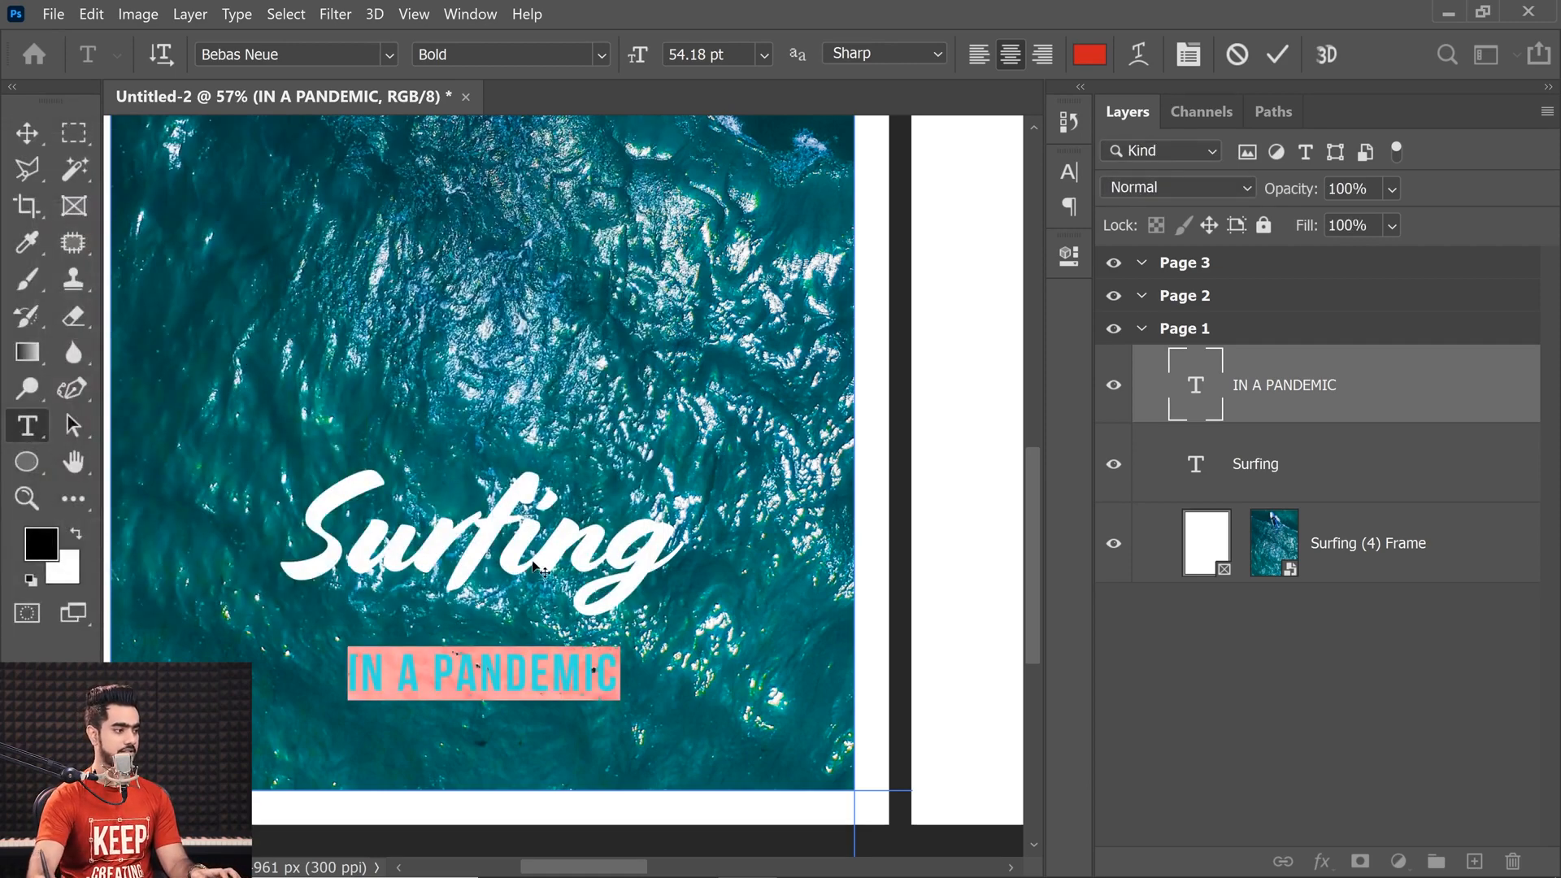
{"action": "left_click", "coordinate": [27, 138]}
- Add a Curves adjustment layer on Page 1 and lower the RGB curve's white point to about a fifth of its height, darkening the page heavily
{"action": "scroll", "coordinate": [491, 535], "scroll_direction": "down", "scroll_amount": 2}
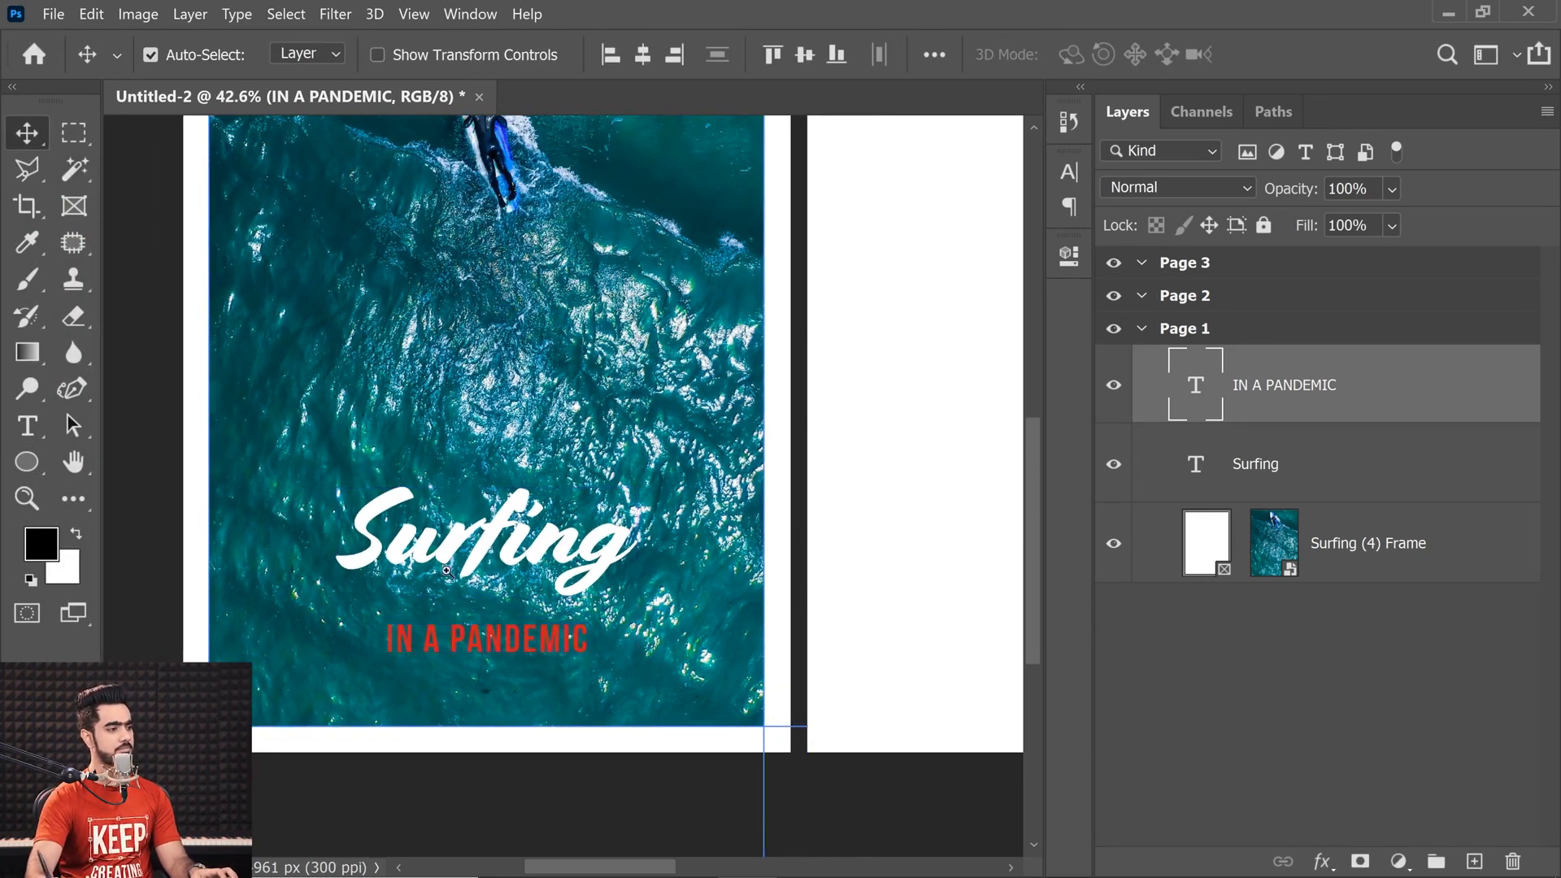
{"action": "scroll", "coordinate": [498, 530], "scroll_direction": "down", "scroll_amount": 3}
{"action": "left_click_drag", "start_coordinate": [497, 530], "coordinate": [529, 626]}
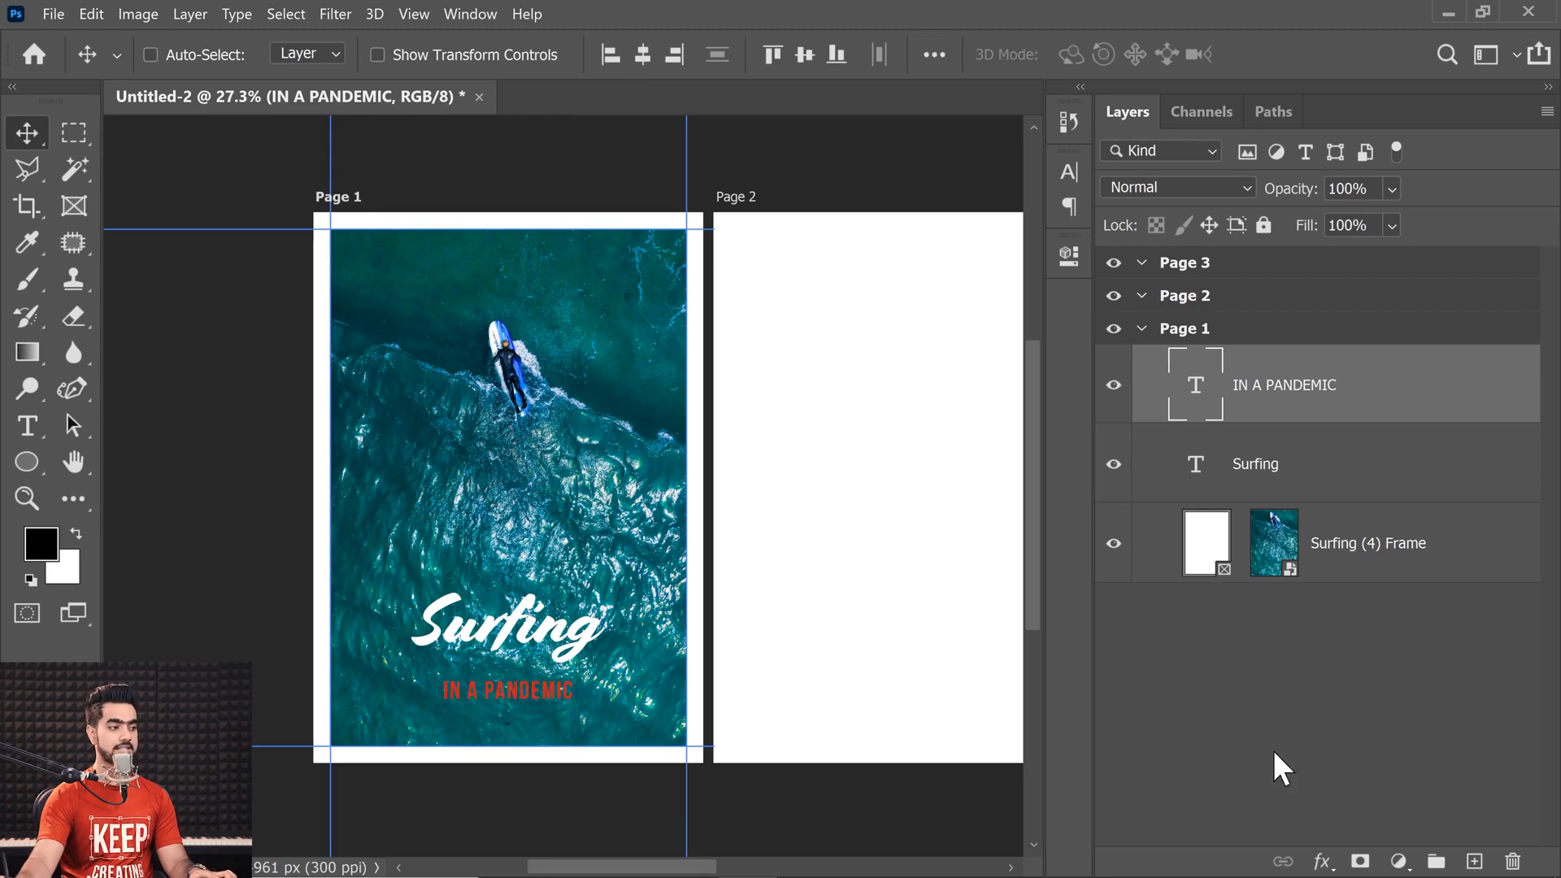
{"action": "left_click", "coordinate": [1398, 862]}
{"action": "left_click", "coordinate": [1382, 547]}
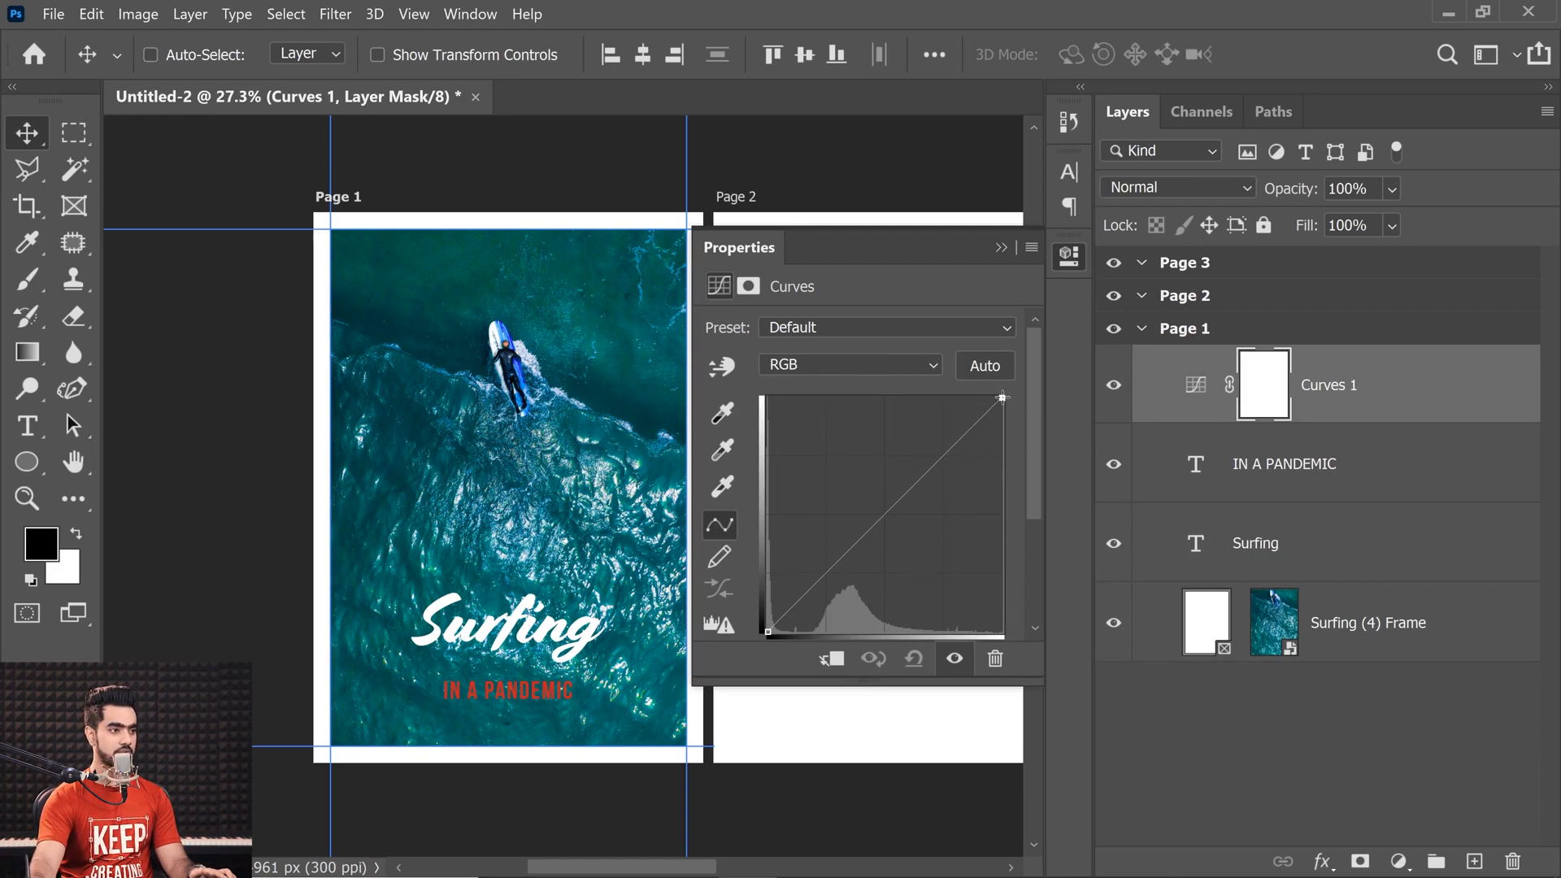
{"action": "left_click_drag", "start_coordinate": [1002, 397], "coordinate": [1010, 529]}
{"action": "left_click_drag", "start_coordinate": [1012, 533], "coordinate": [1038, 592]}
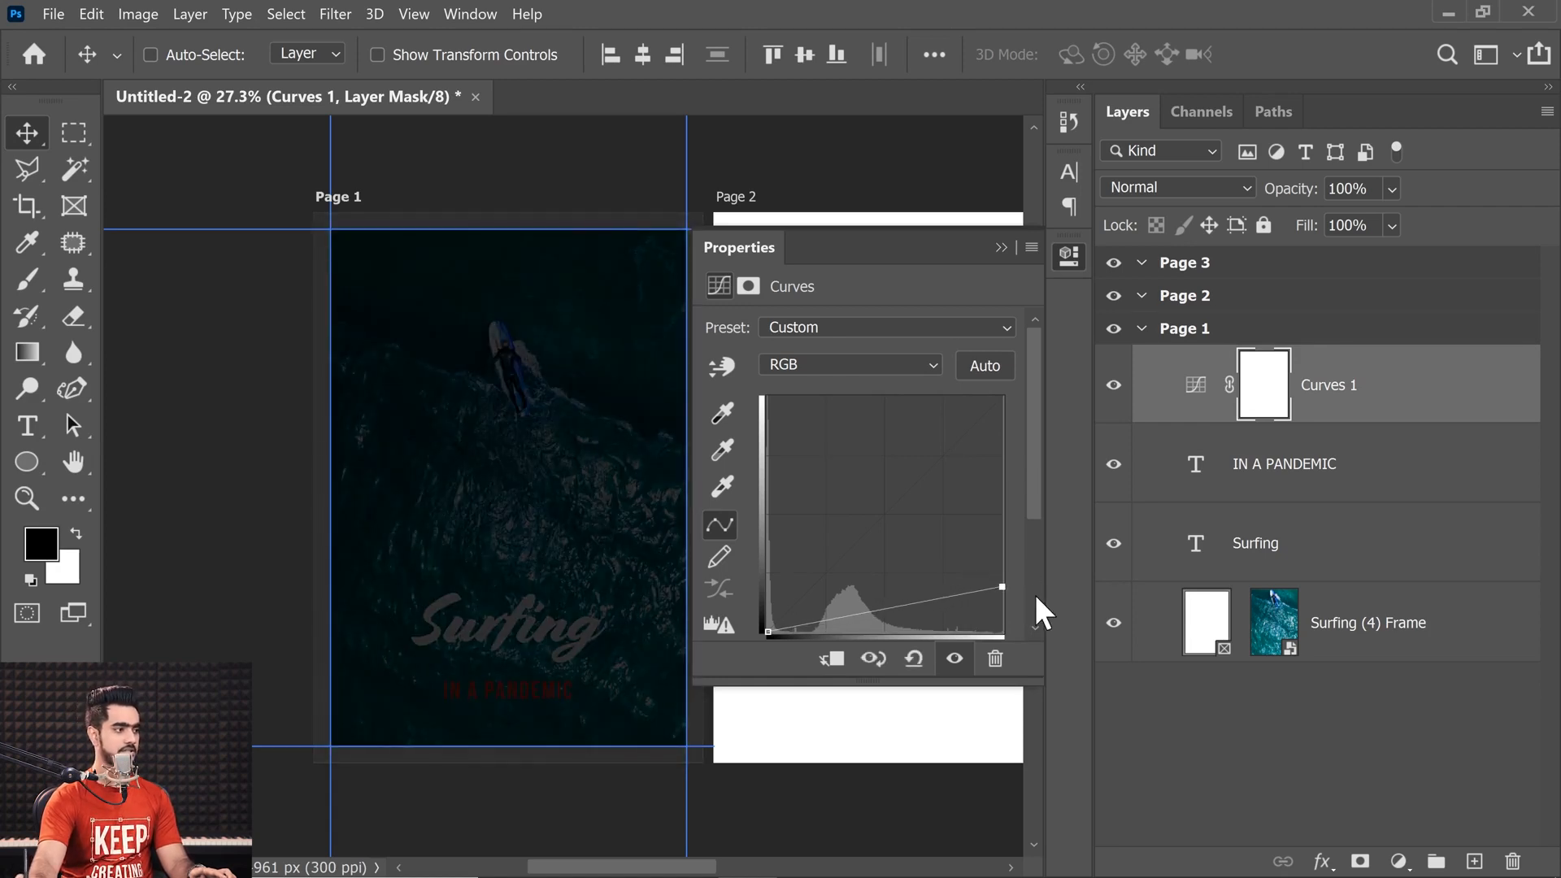
{"action": "left_click", "coordinate": [1000, 247]}
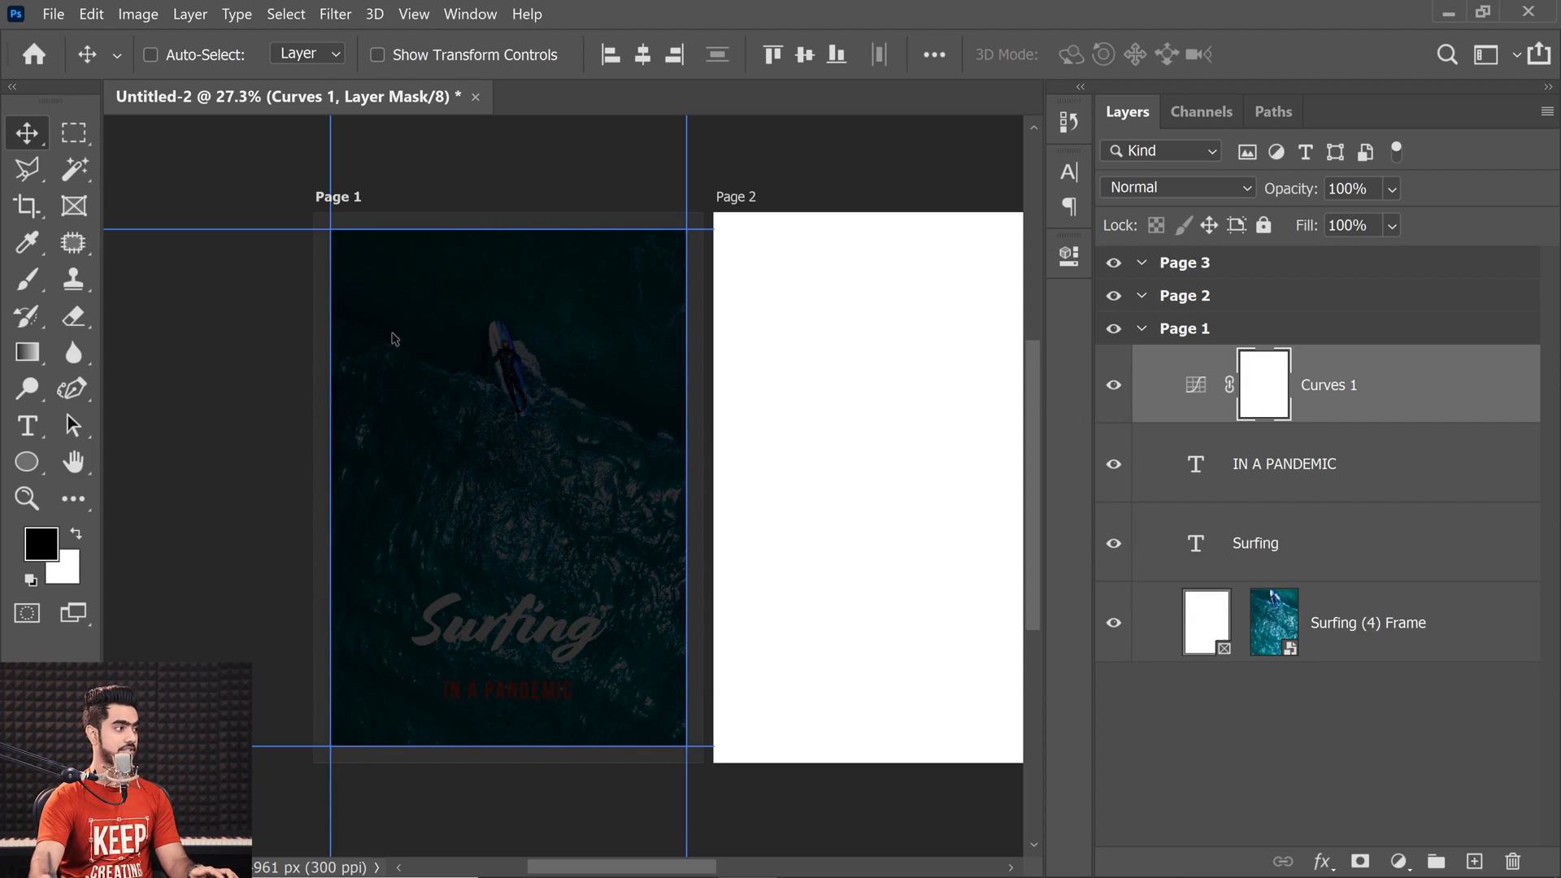
- Fill the Curves layer mask with a black-to-white linear gradient from the surfer down to the Surfing title, limiting the darkening to the lower part
{"action": "left_click", "coordinate": [27, 352]}
{"action": "left_click_drag", "start_coordinate": [505, 408], "coordinate": [512, 656]}
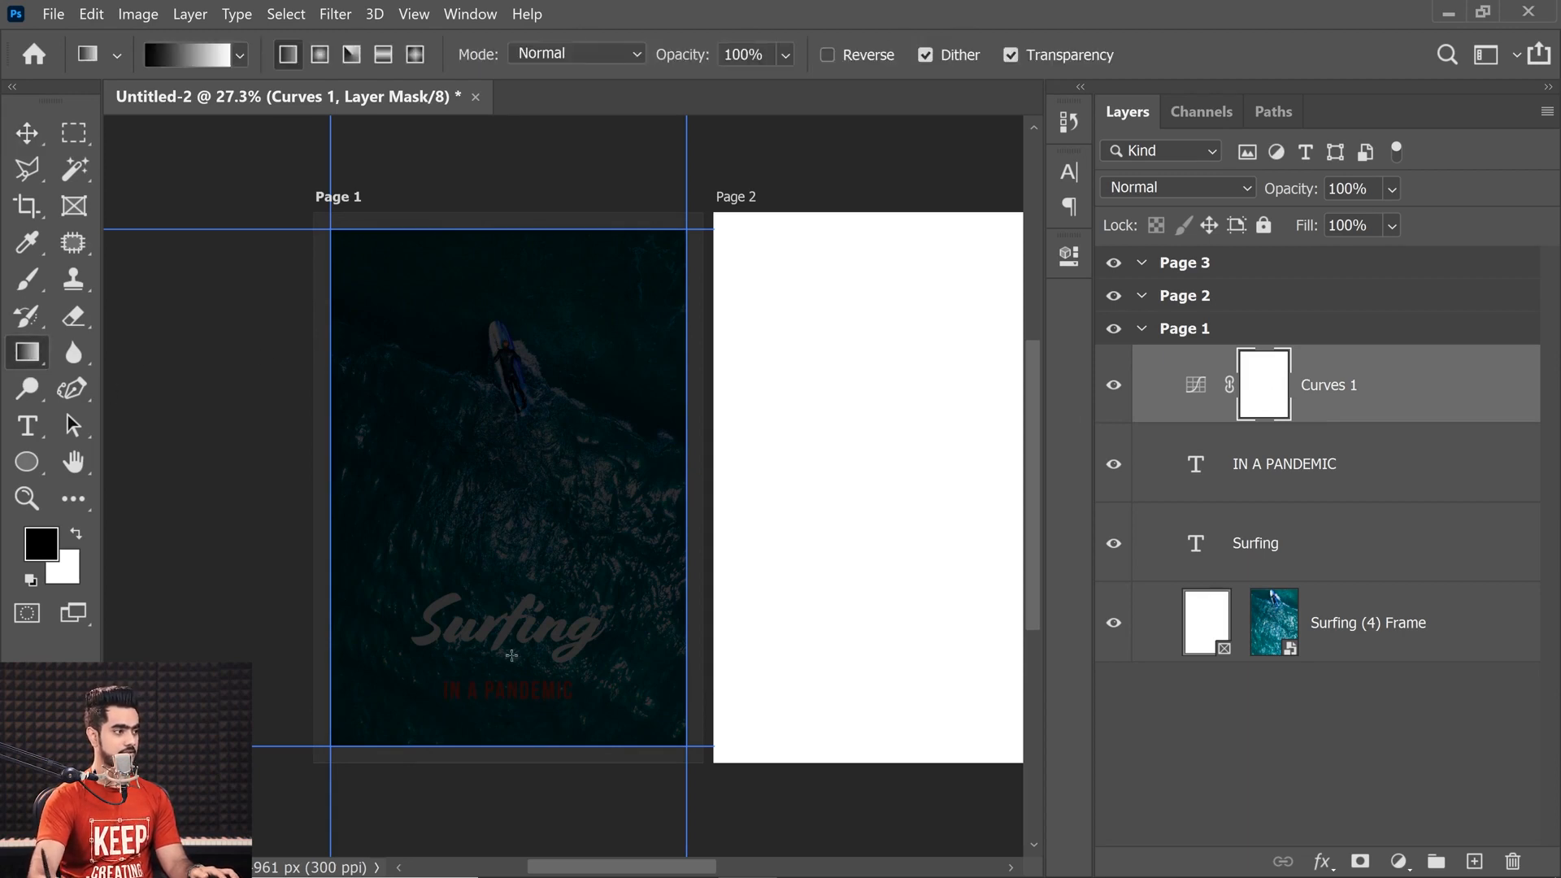
{"action": "left_click_drag", "start_coordinate": [511, 407], "coordinate": [513, 634]}
{"action": "left_click_drag", "start_coordinate": [511, 361], "coordinate": [532, 616]}
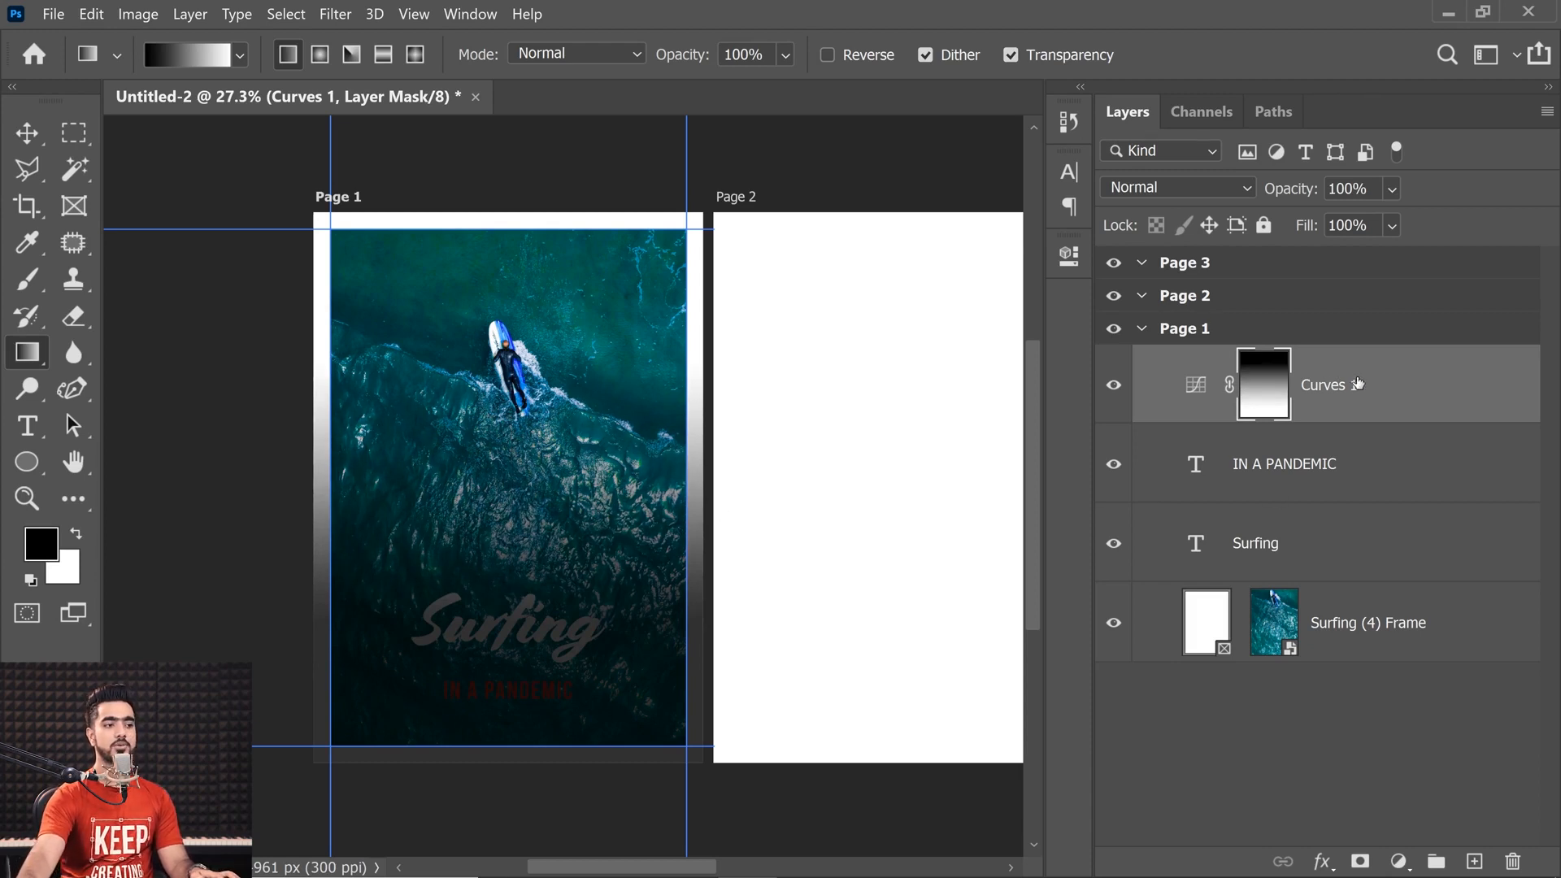
- Move the Curves layer below both text layers, directly above the Surfing (4) Frame
{"action": "left_click_drag", "start_coordinate": [1358, 383], "coordinate": [1277, 614]}
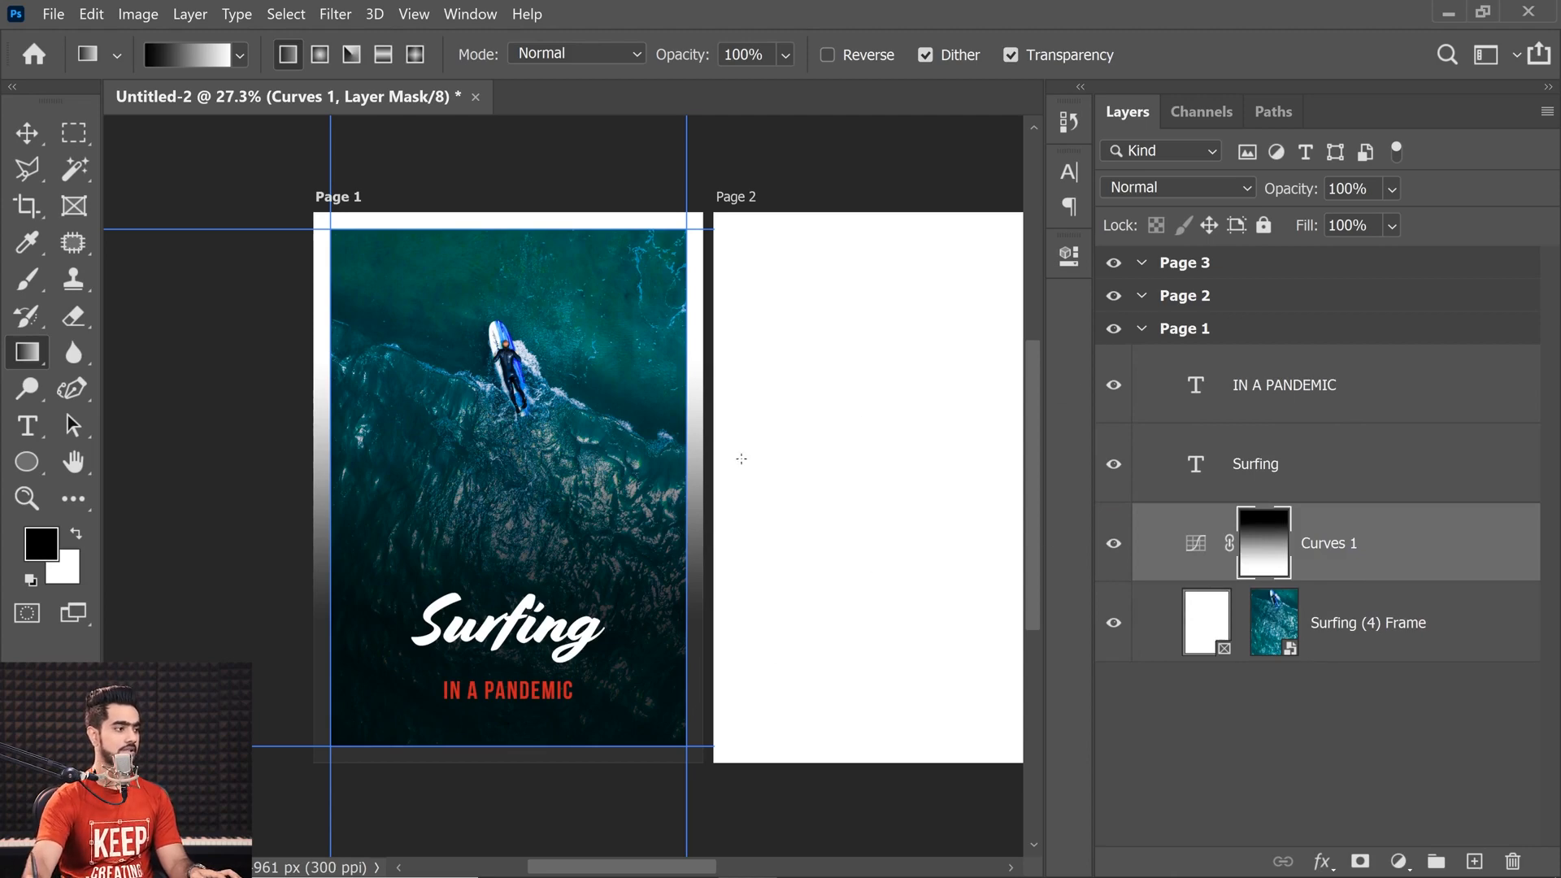
{"action": "scroll", "coordinate": [461, 582], "scroll_direction": "up", "scroll_amount": 2}
{"action": "scroll", "coordinate": [462, 577], "scroll_direction": "down", "scroll_amount": 3}
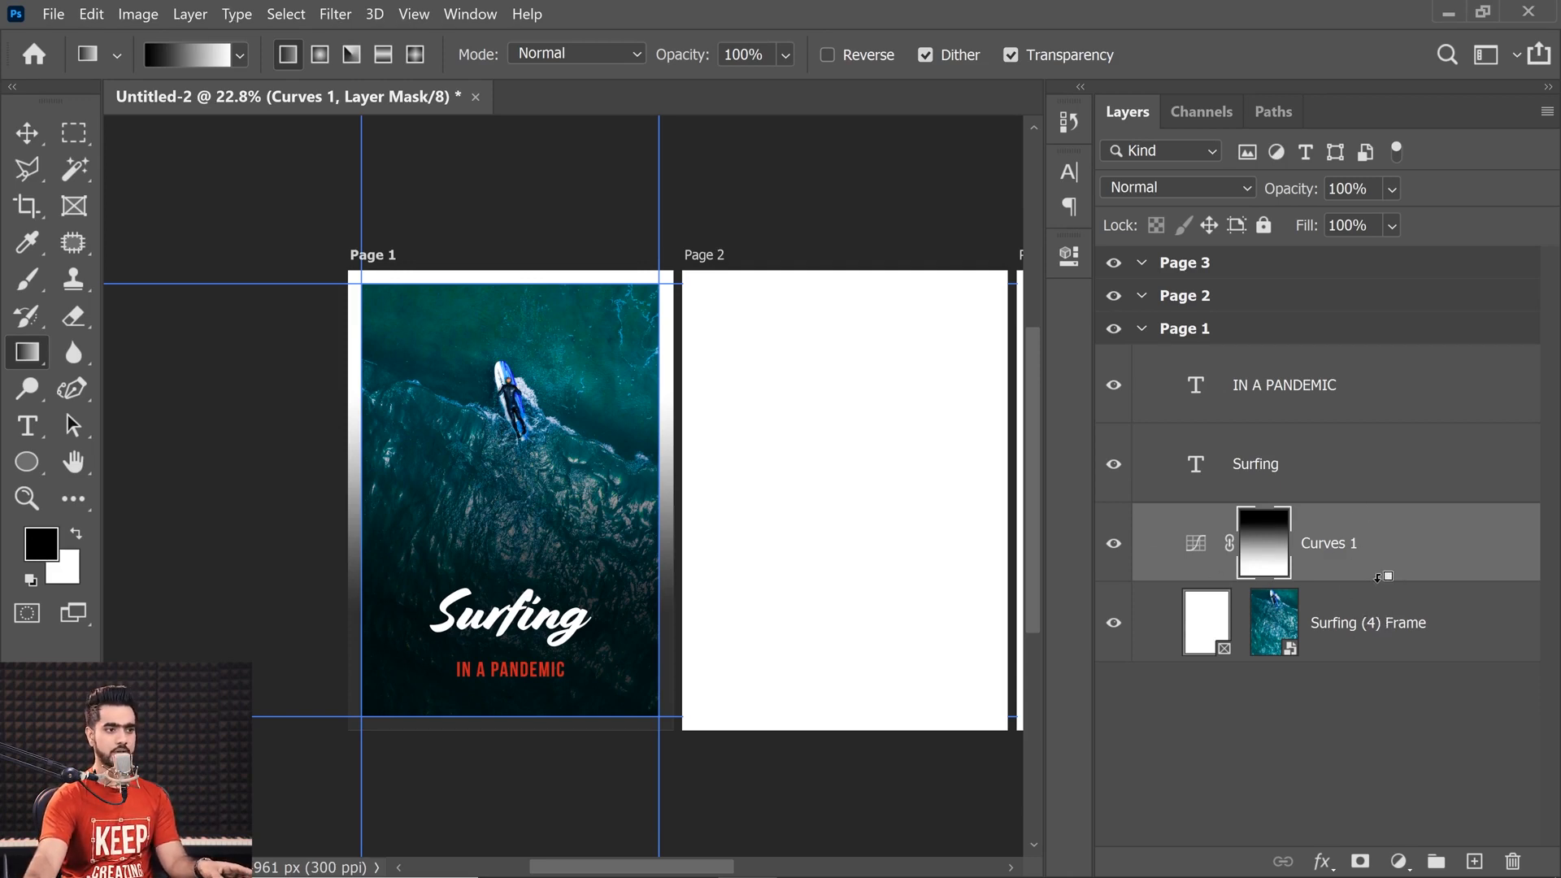
- Clip the Curves layer to the Surfing (4) Frame and add a black (000000) Solid Color fill layer on Page 1
{"action": "left_click", "coordinate": [1382, 580], "text": "alt"}
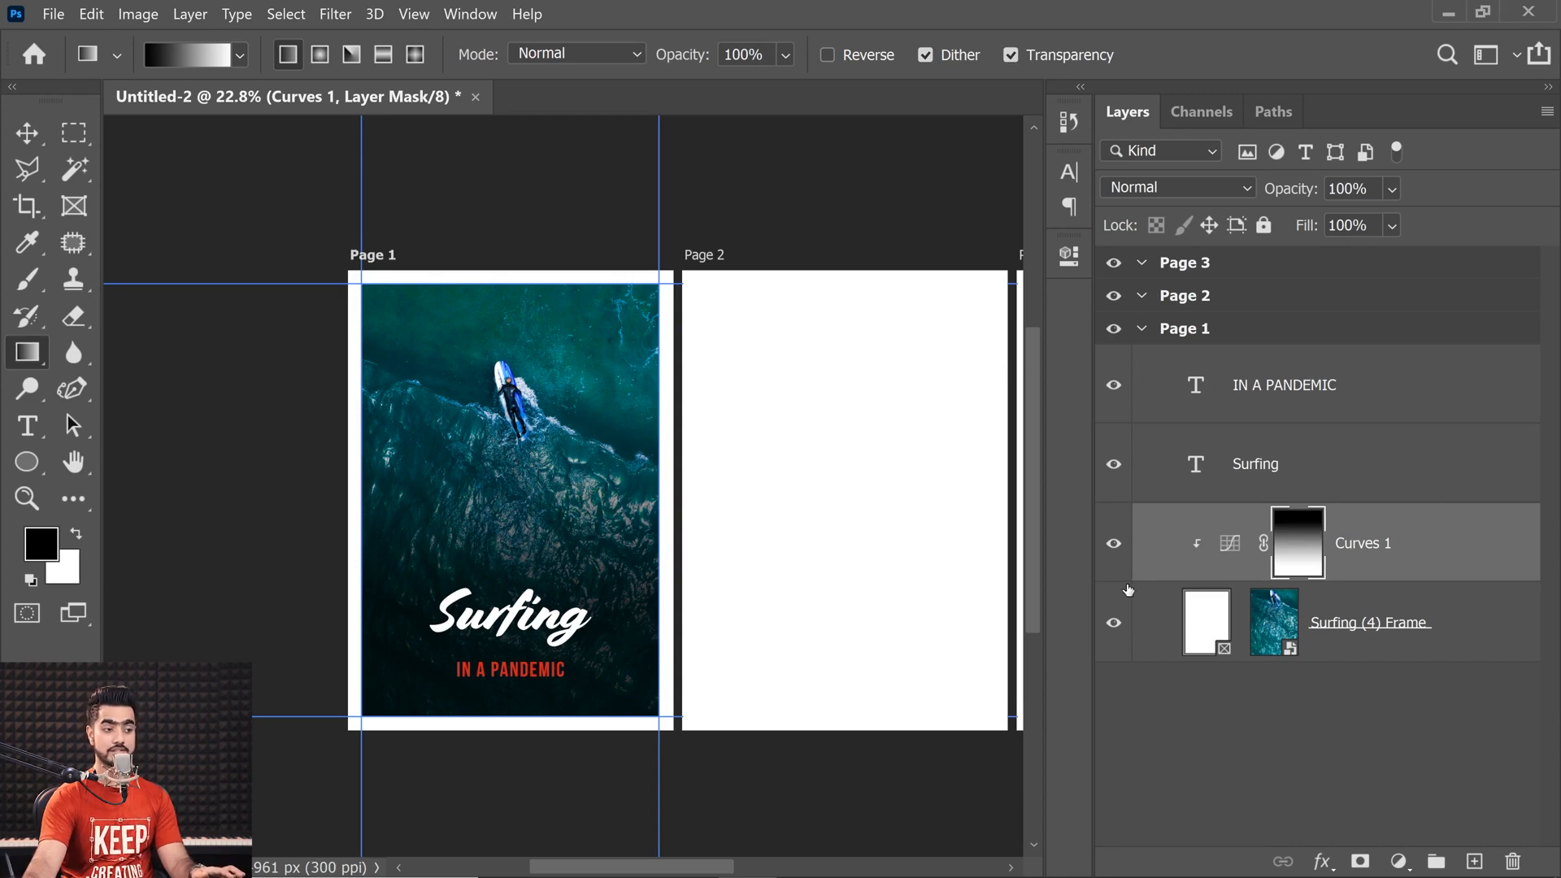
{"action": "left_click", "coordinate": [1398, 862]}
{"action": "left_click", "coordinate": [1337, 438]}
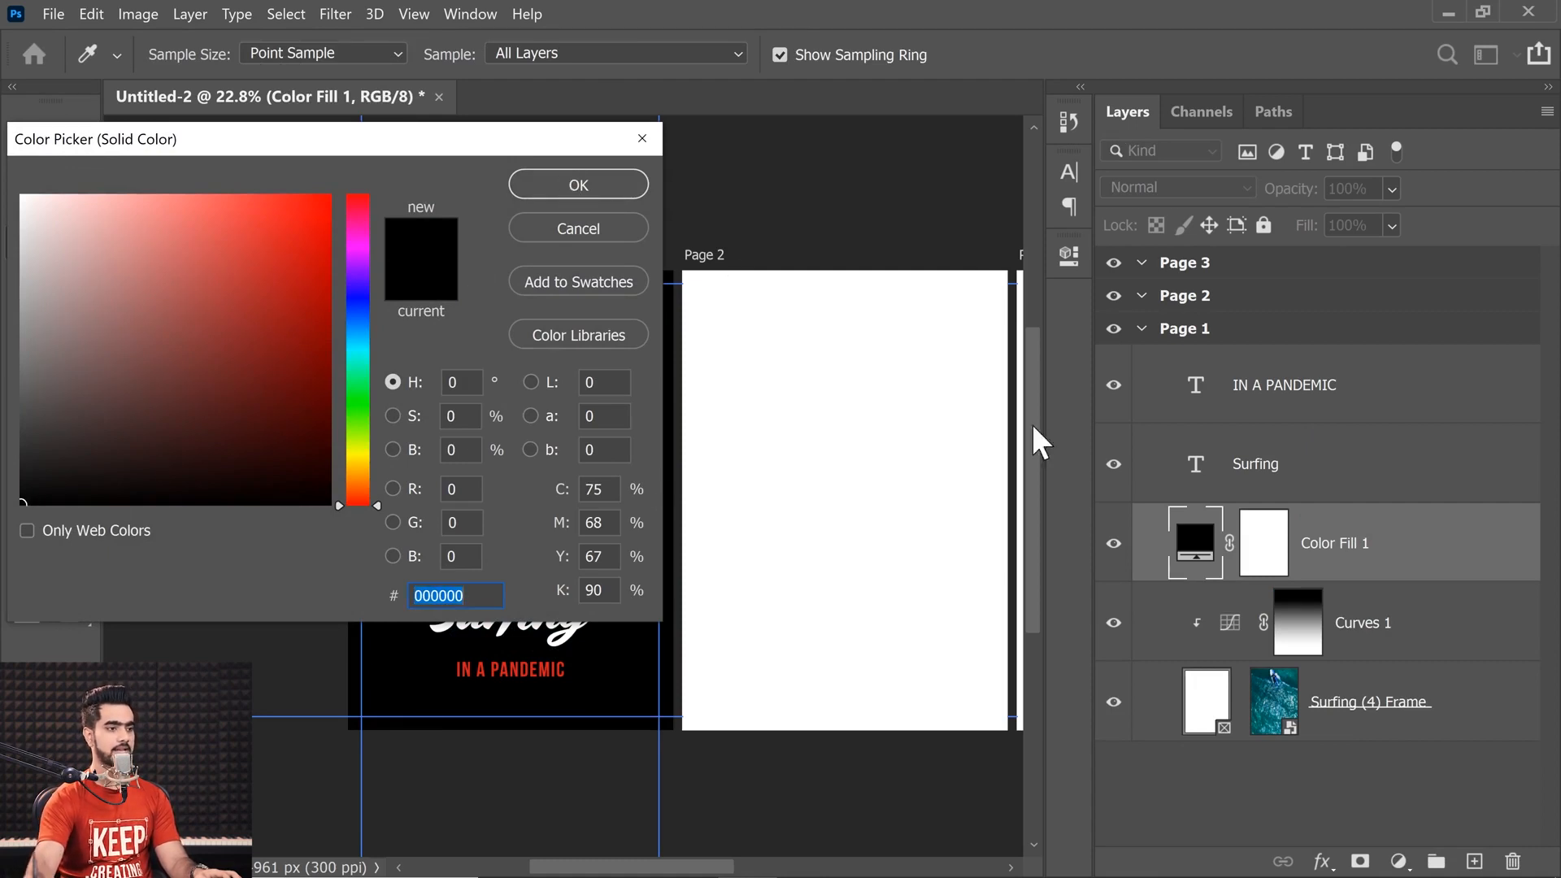
{"action": "left_click", "coordinate": [578, 186]}
- Move the Curves 1 and Surfing (4) Frame layers together above Color Fill 1, keeping them below the text layers
{"action": "left_click", "coordinate": [1382, 622]}
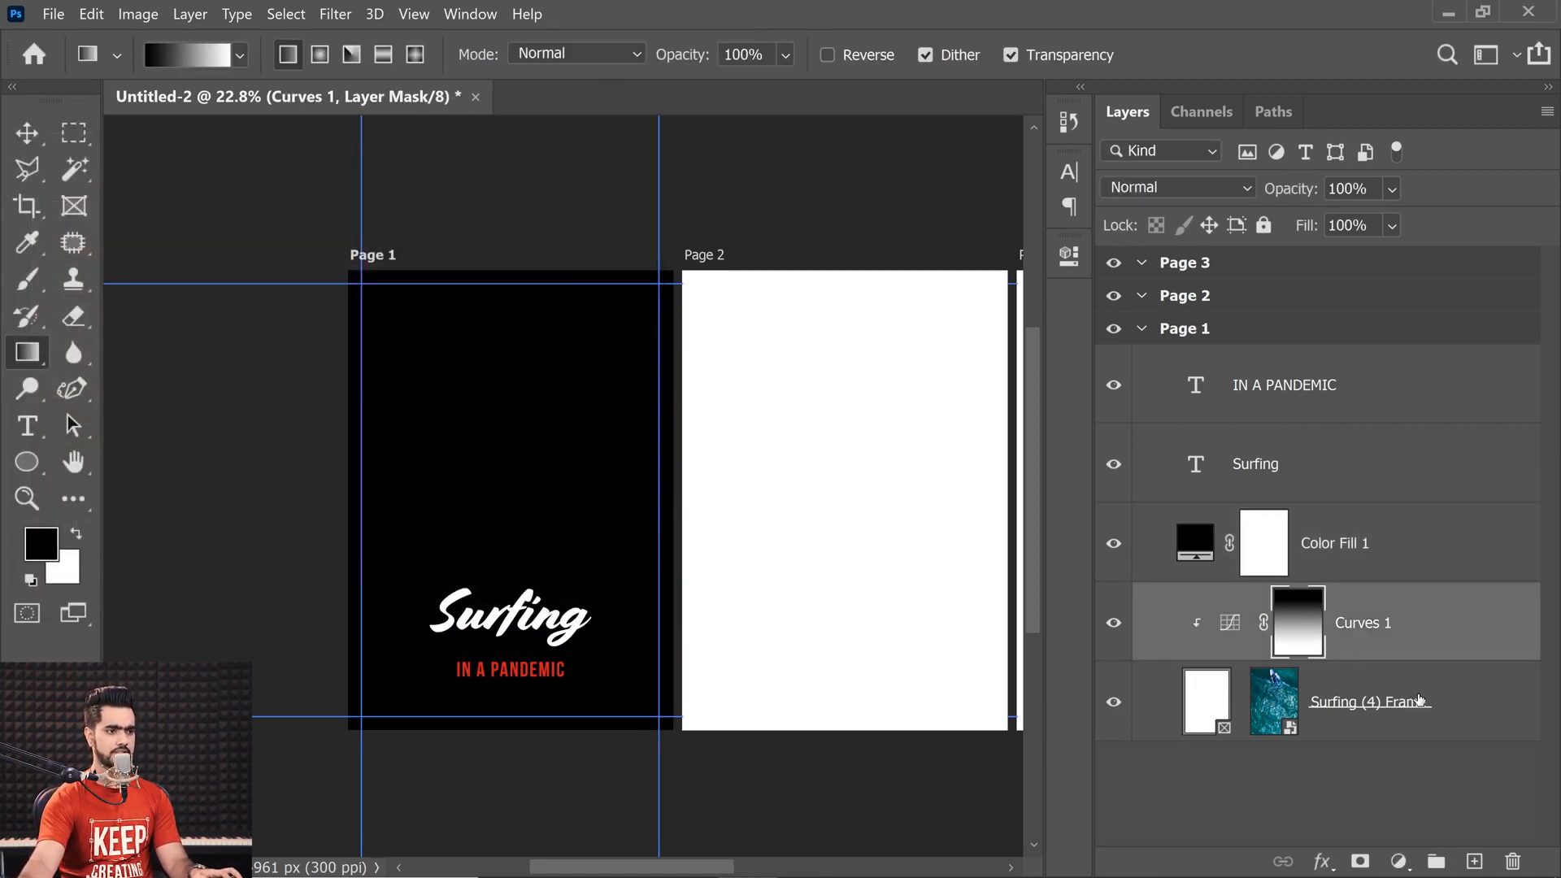
{"action": "left_click", "coordinate": [1419, 701], "text": "shift"}
{"action": "left_click_drag", "start_coordinate": [1418, 700], "coordinate": [1265, 541]}
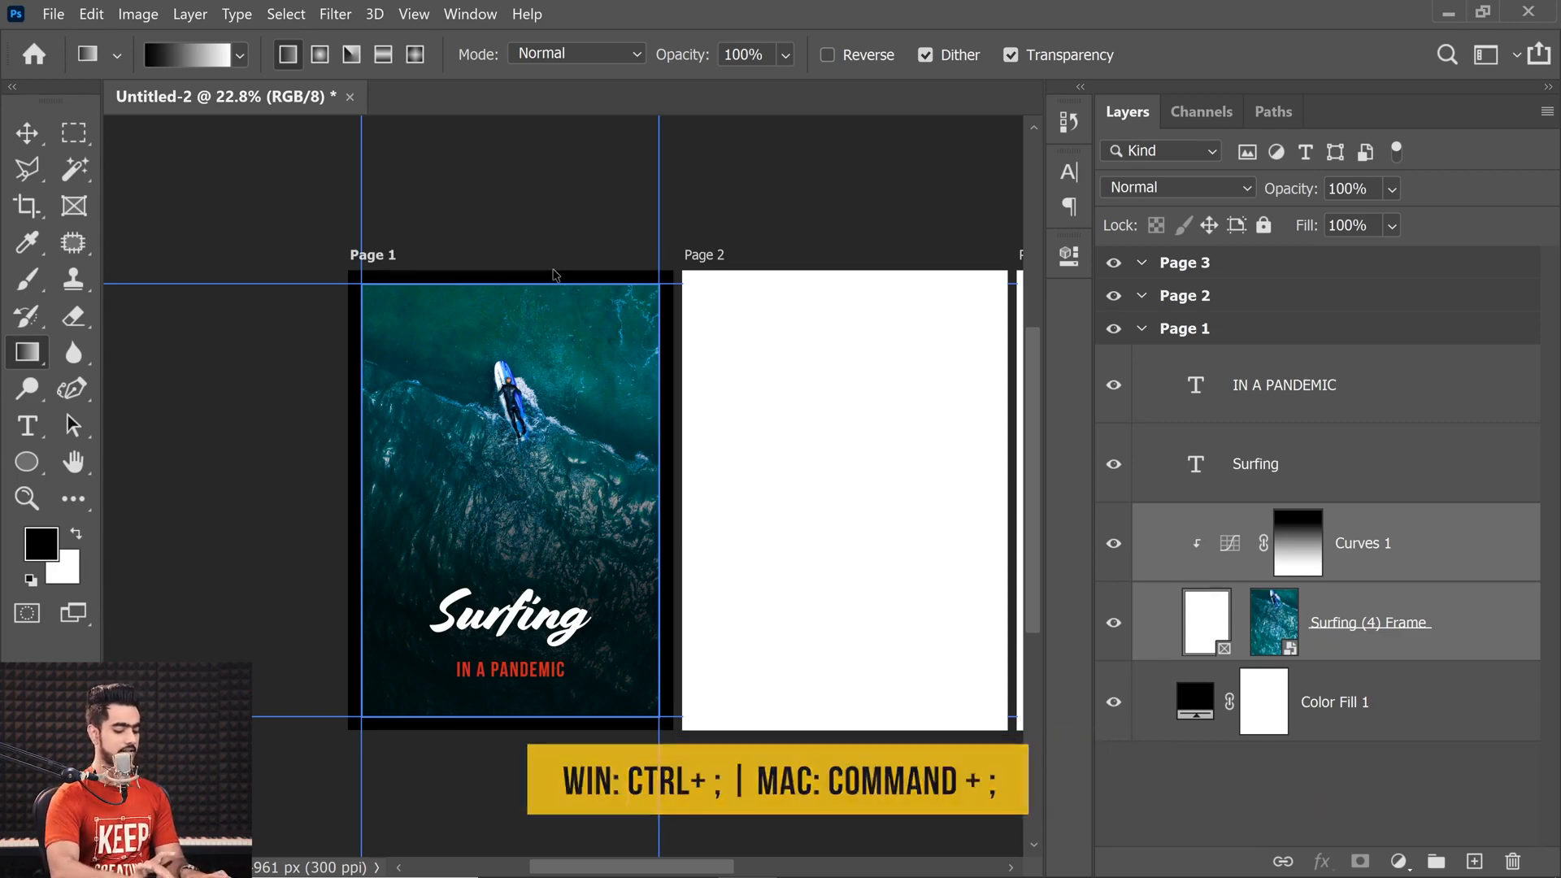
- Hide the guides and inspect the Page 1 cover close up and beside the other pages
{"action": "key", "text": "ctrl+semicolon"}
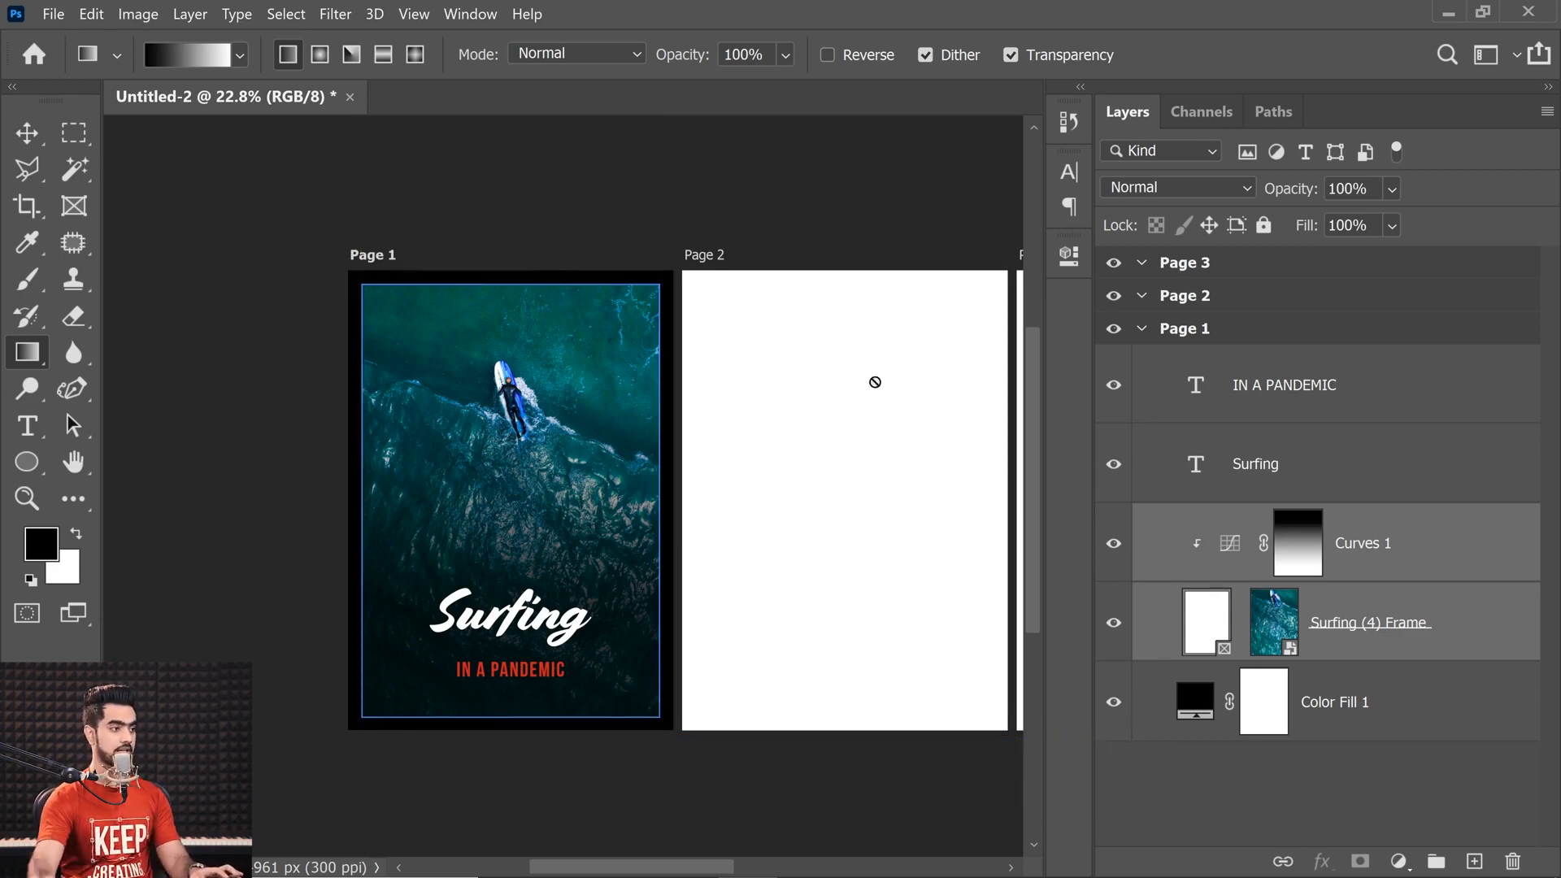
{"action": "left_click", "coordinate": [1236, 804]}
{"action": "scroll", "coordinate": [474, 439], "scroll_direction": "up", "scroll_amount": 5}
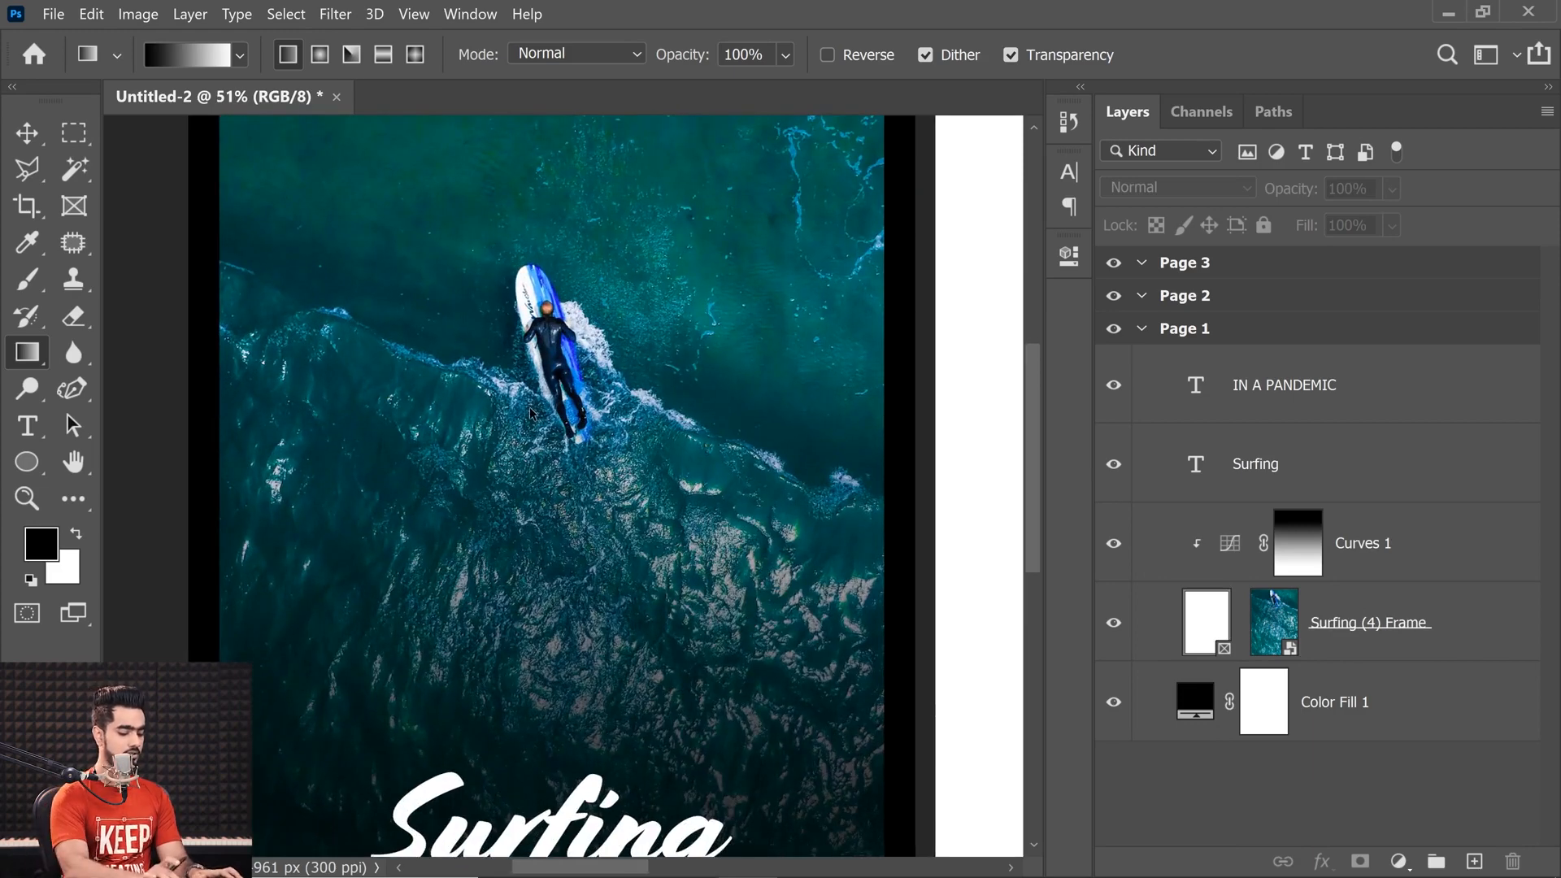
{"action": "scroll", "coordinate": [529, 413], "scroll_direction": "down", "scroll_amount": 5}
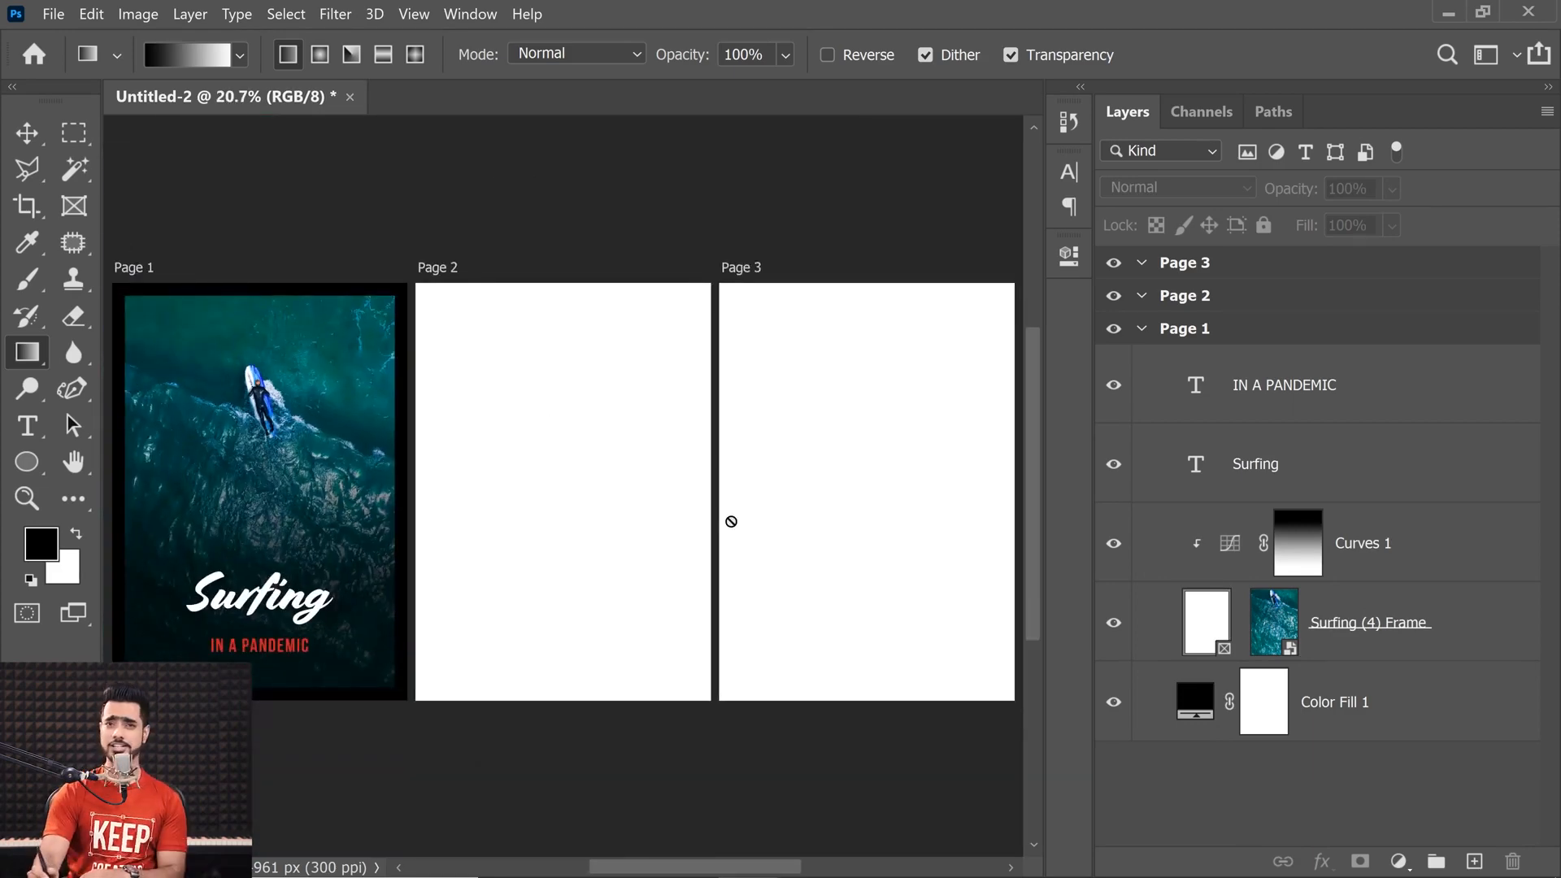
- Collapse the Page 1 artboard's layers, select the Page 2 artboard and show its guides again
{"action": "left_click", "coordinate": [1141, 329]}
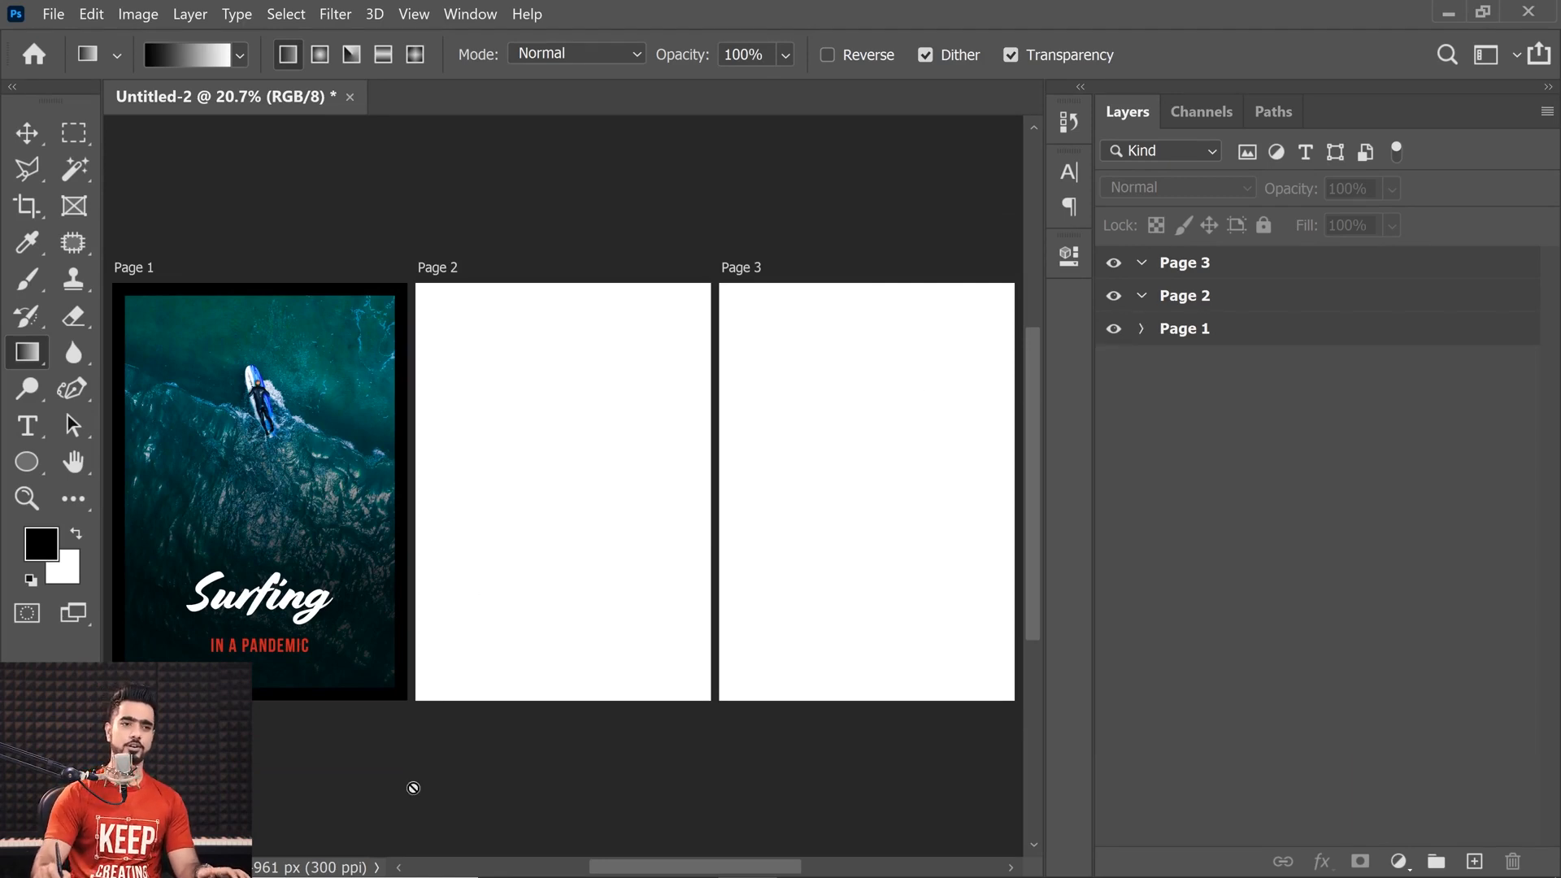
{"action": "left_click", "coordinate": [1189, 307]}
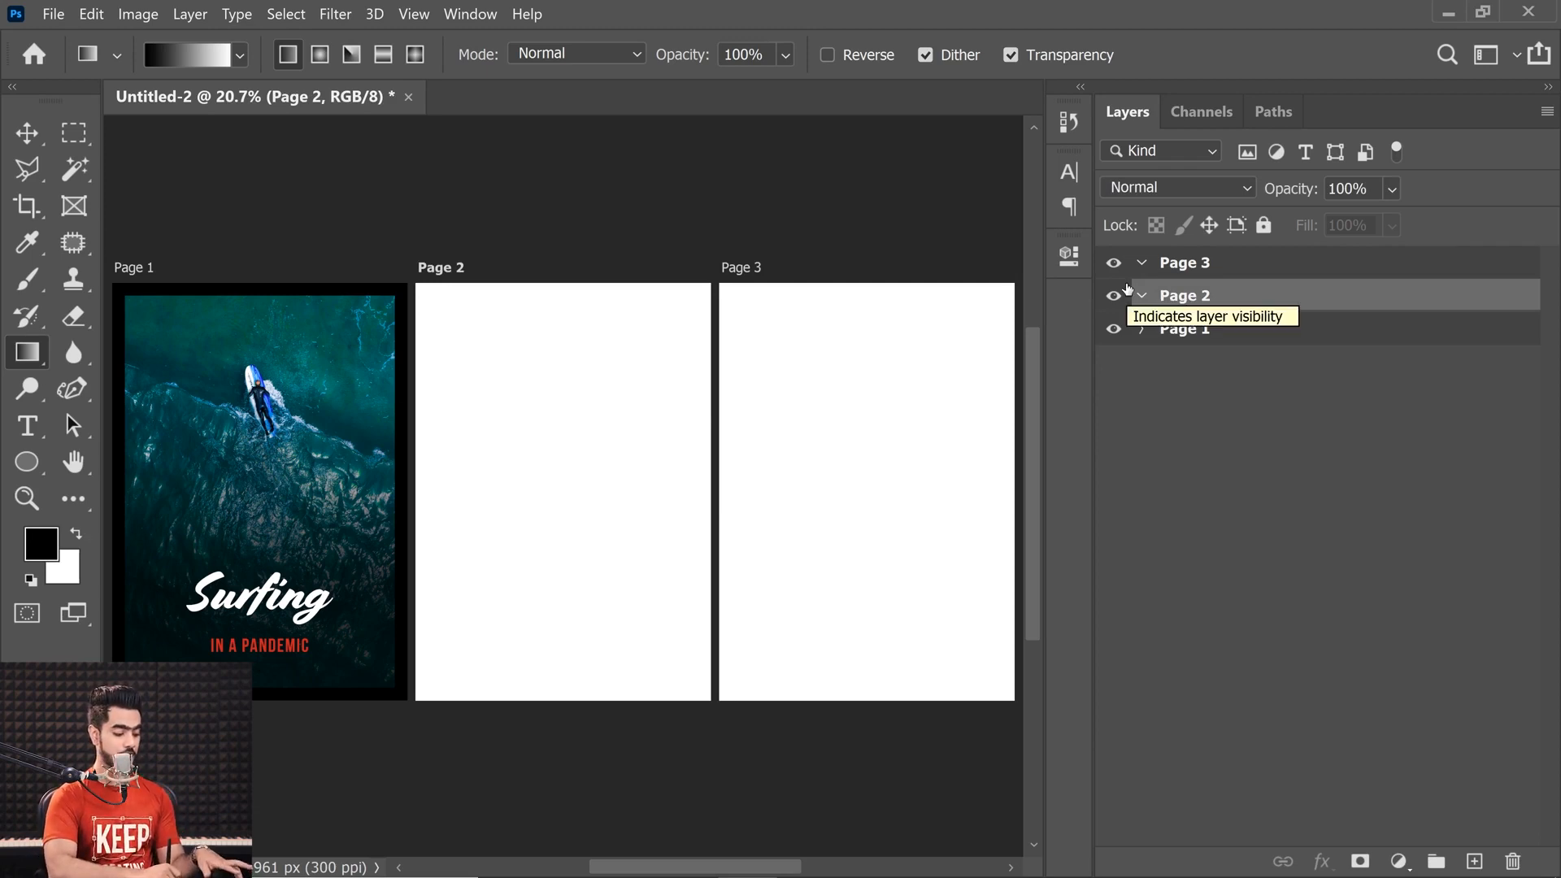
{"action": "key", "text": "ctrl+semicolon"}
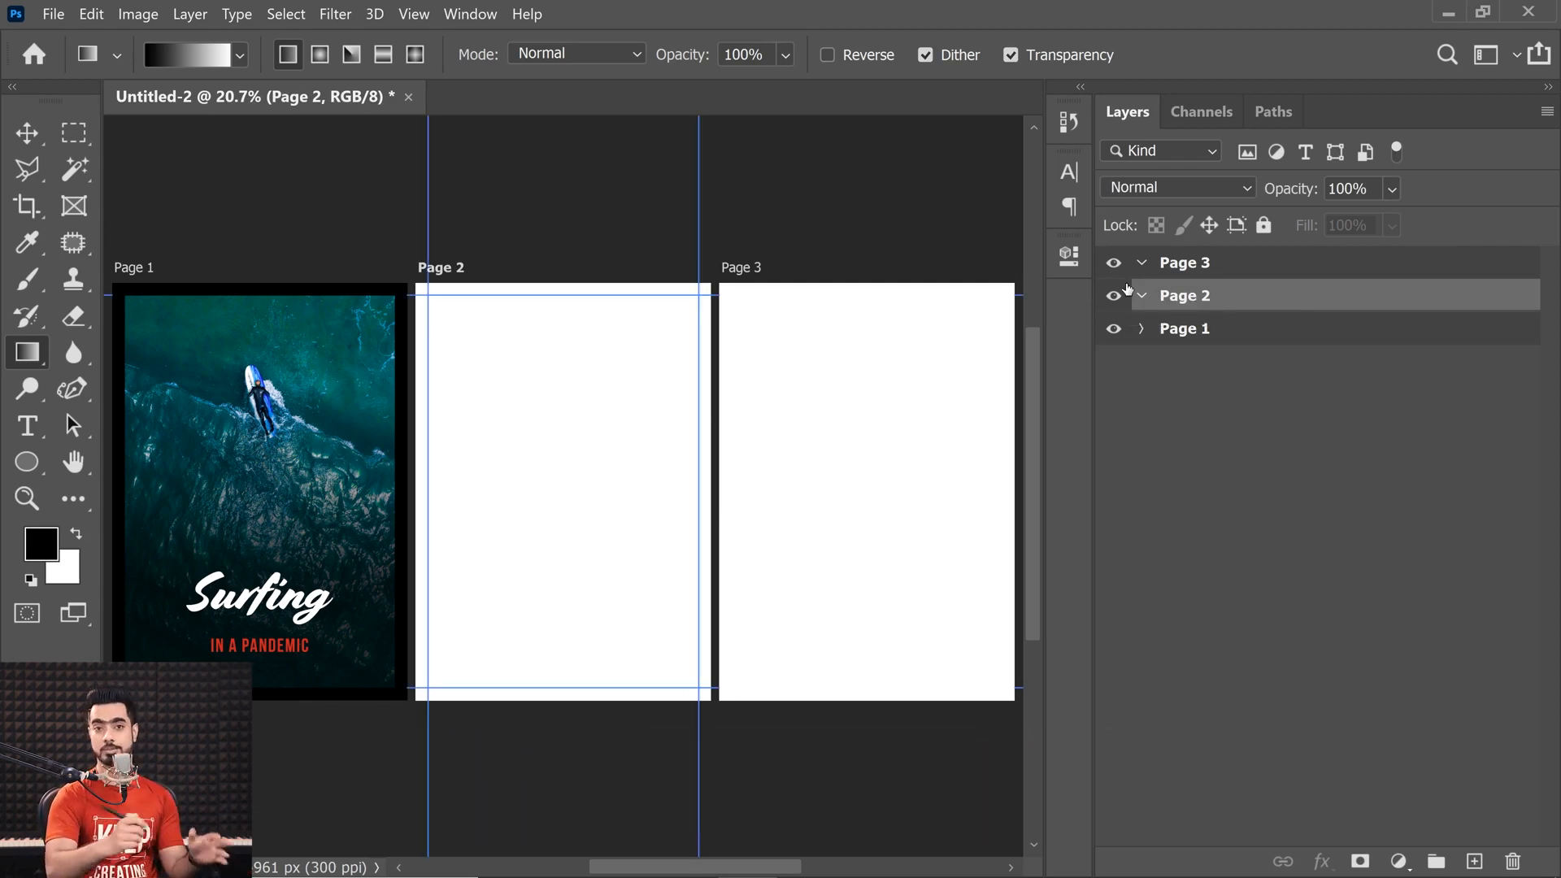
{"action": "left_click_drag", "start_coordinate": [570, 395], "coordinate": [615, 387]}
{"action": "left_click_drag", "start_coordinate": [614, 387], "coordinate": [437, 392]}
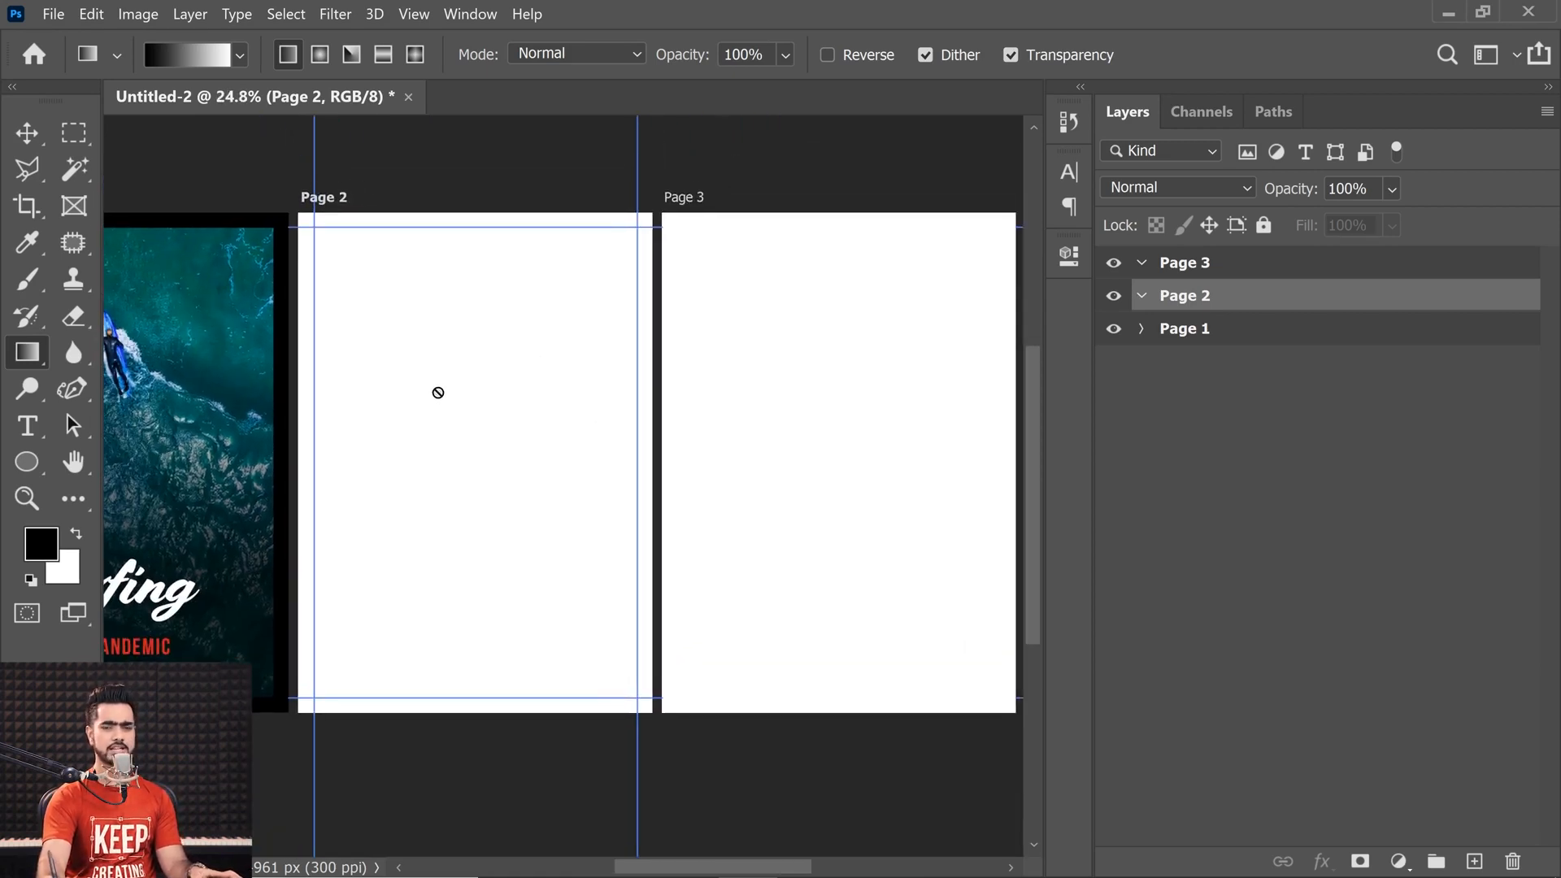
- Start a new guide layout for the selected Page 2 artboard, keeping the existing guides and switching the margin off
{"action": "left_click", "coordinate": [460, 15]}
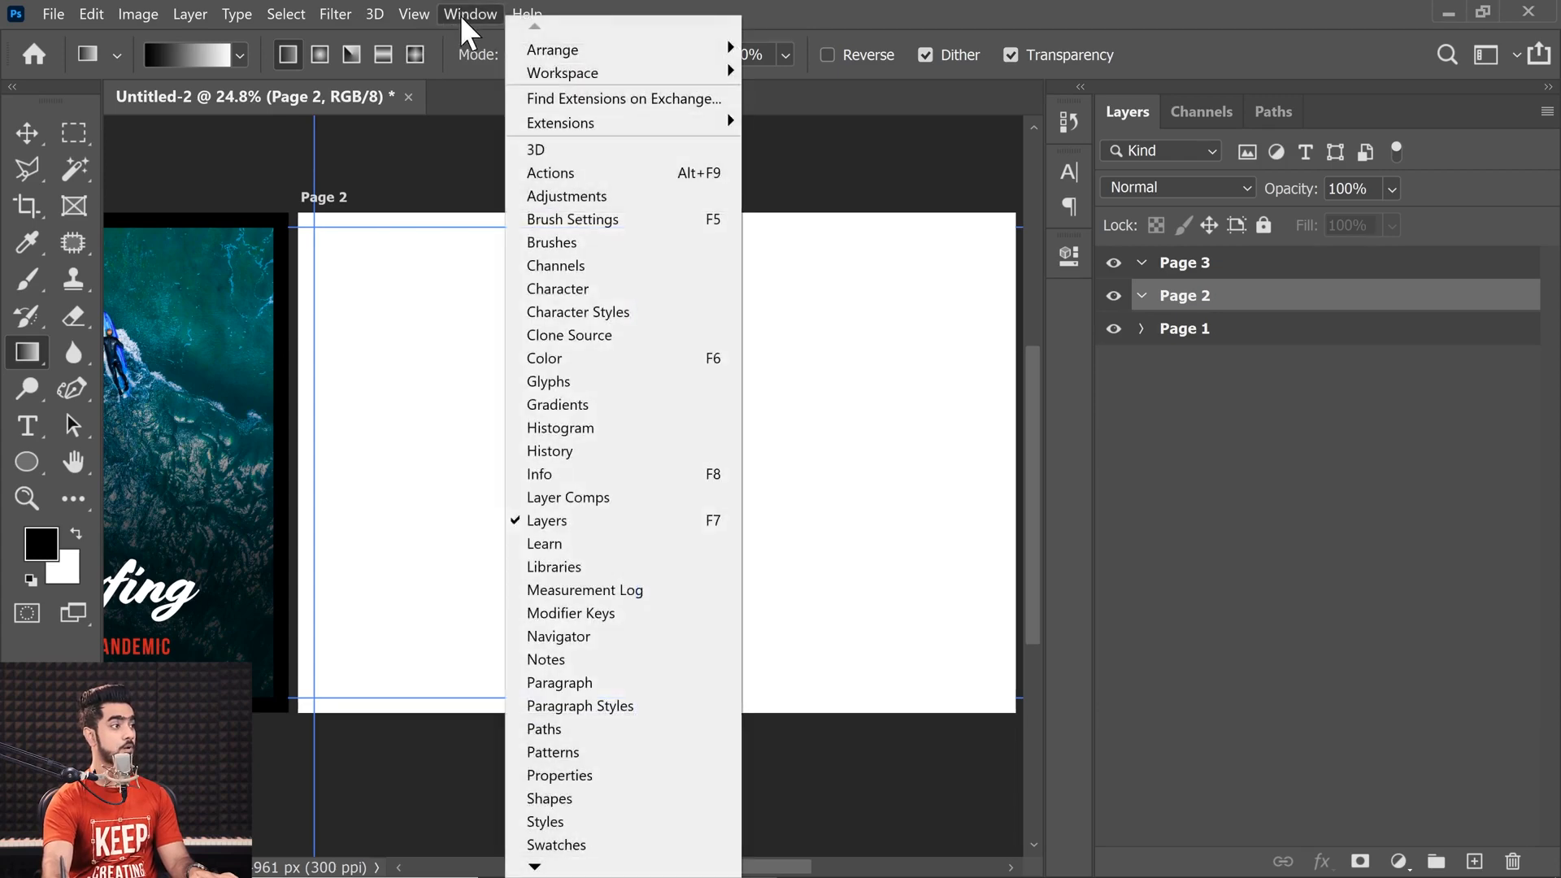
{"action": "mouse_move", "coordinate": [414, 14]}
{"action": "left_click", "coordinate": [510, 691]}
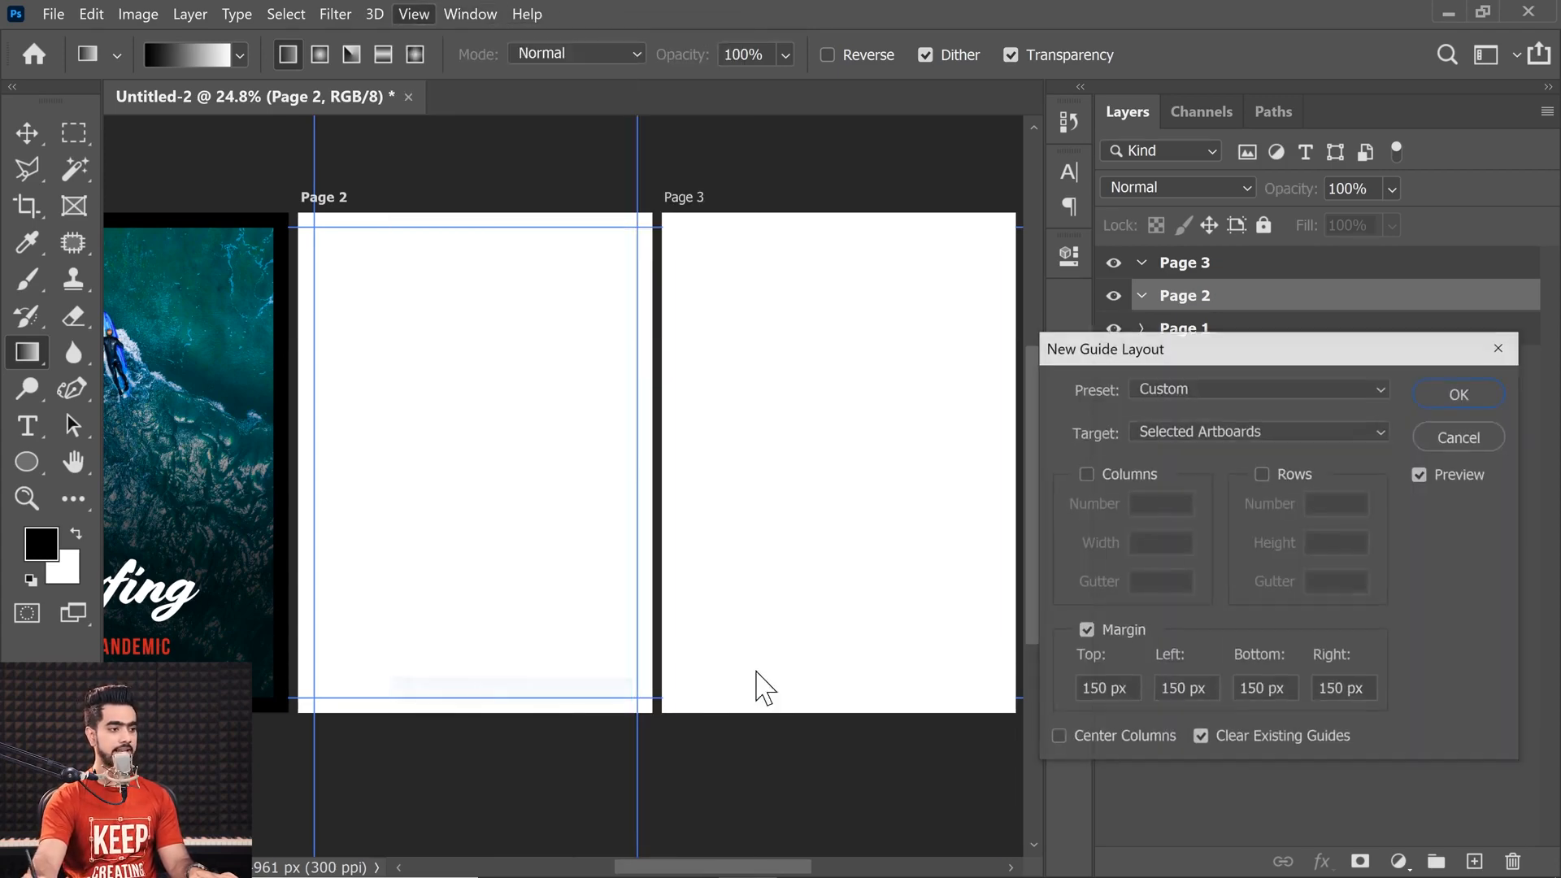
{"action": "left_click", "coordinate": [1203, 739]}
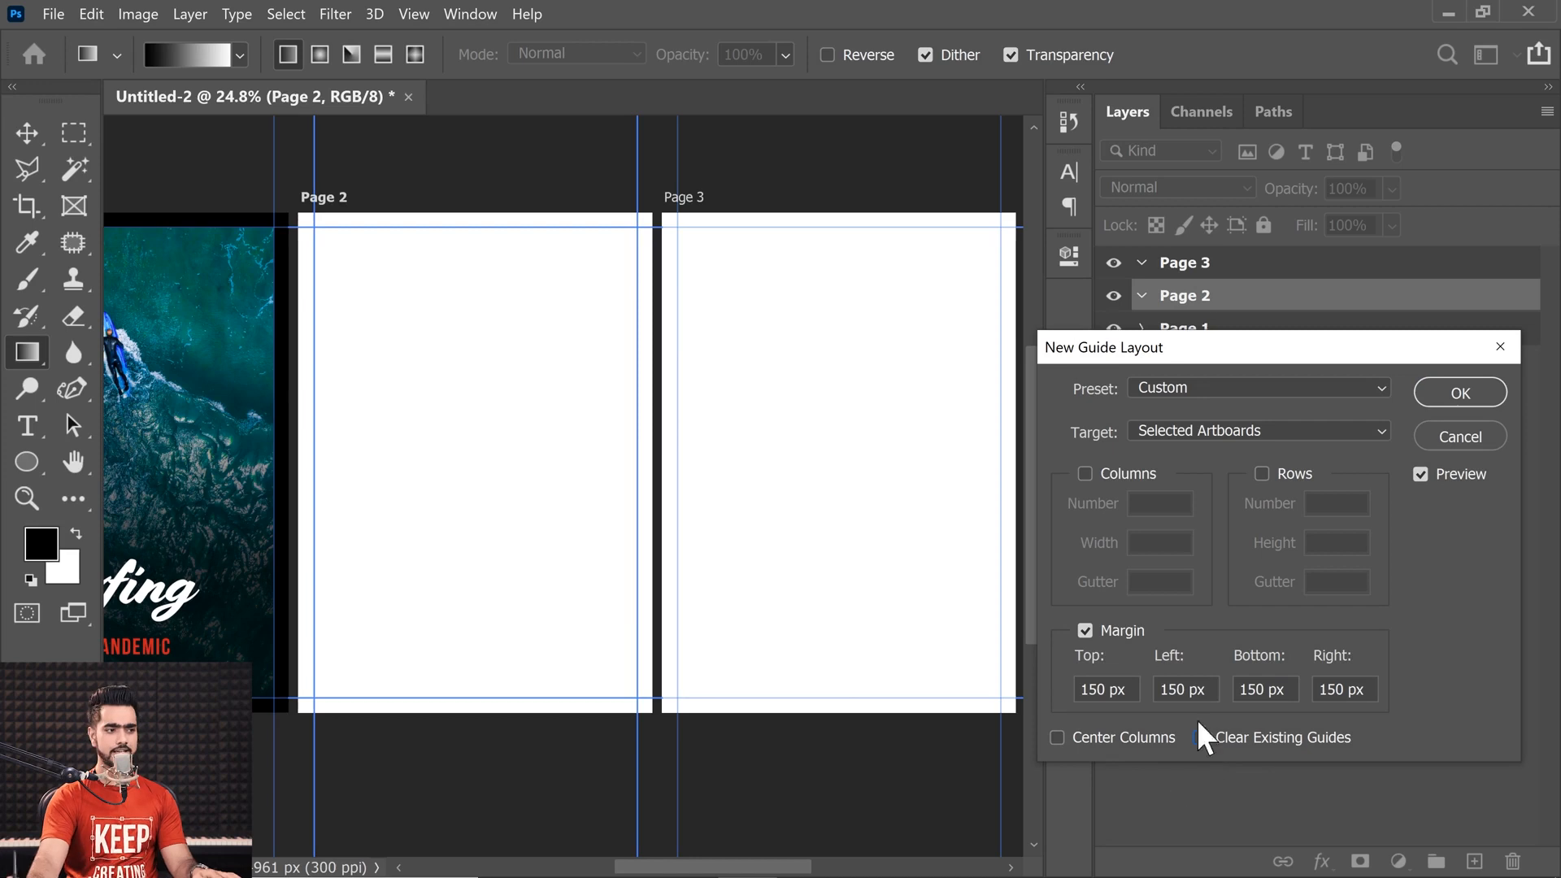
{"action": "left_click", "coordinate": [1084, 632]}
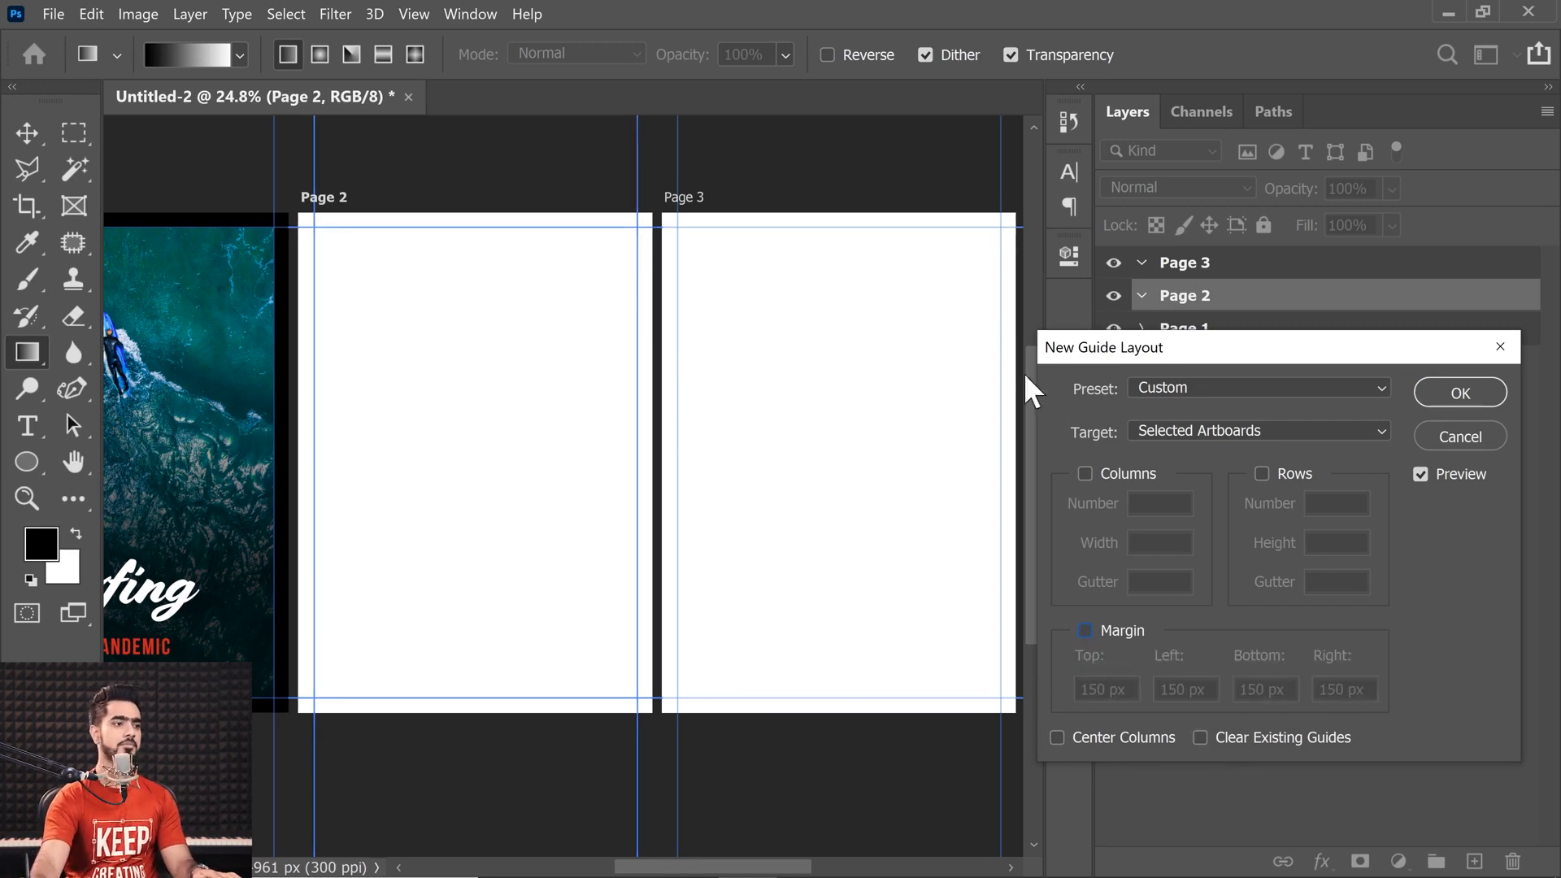
- Enable columns in the guide layout with a count of 6 and a gutter of 60 px
{"action": "left_click", "coordinate": [1085, 474]}
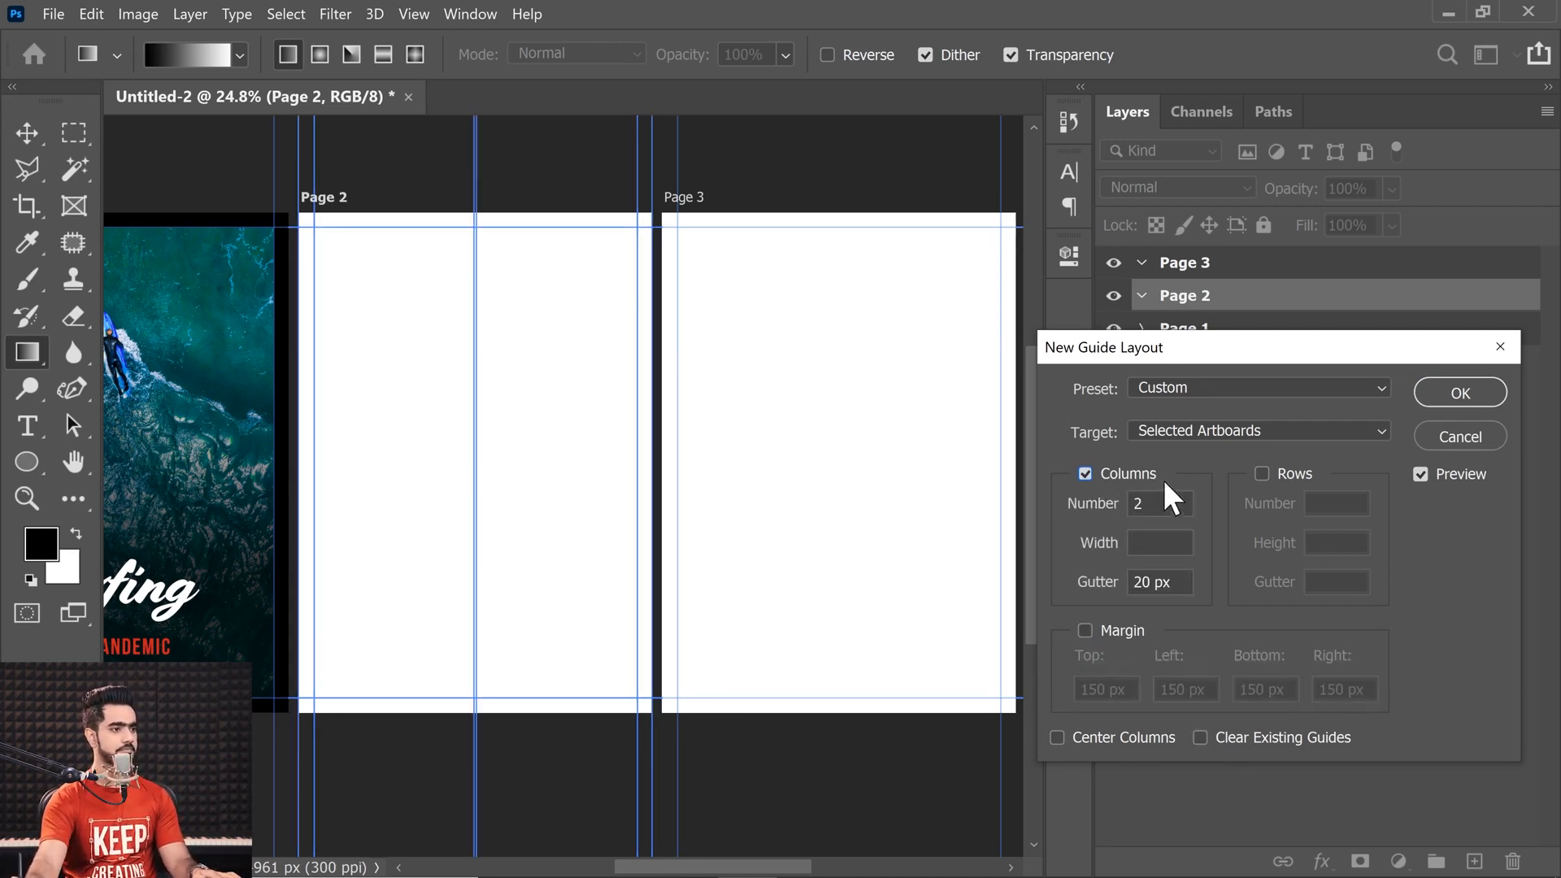
{"action": "type", "text": "6"}
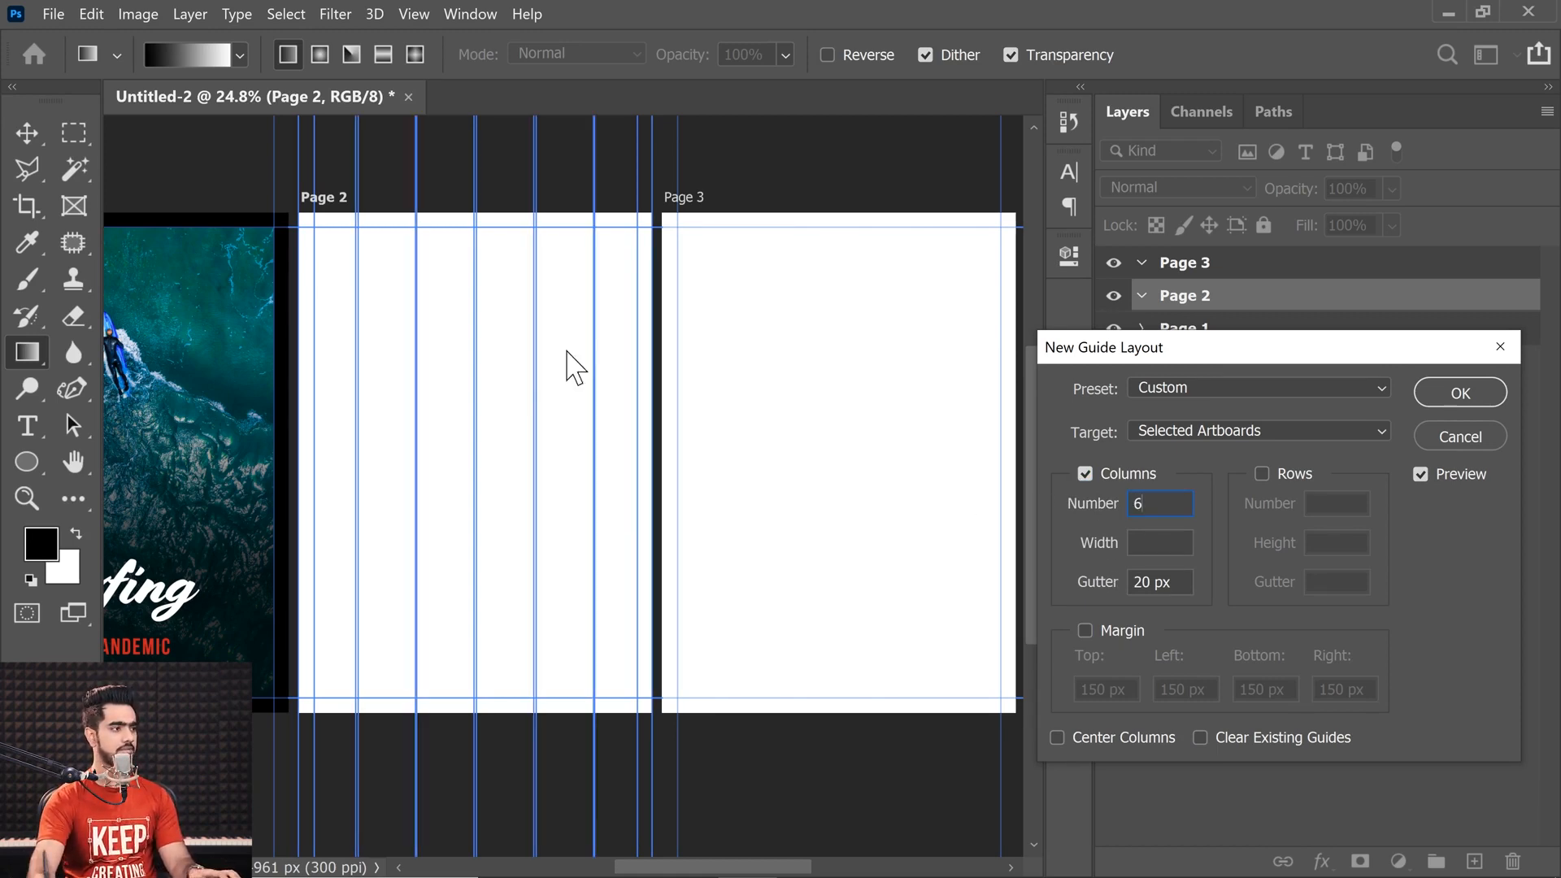
{"action": "left_click", "coordinate": [560, 322]}
{"action": "mouse_move", "coordinate": [1107, 583]}
{"action": "left_mouse_down"}
{"action": "mouse_move", "coordinate": [1092, 586]}
{"action": "mouse_move", "coordinate": [1121, 585]}
{"action": "left_mouse_up"}
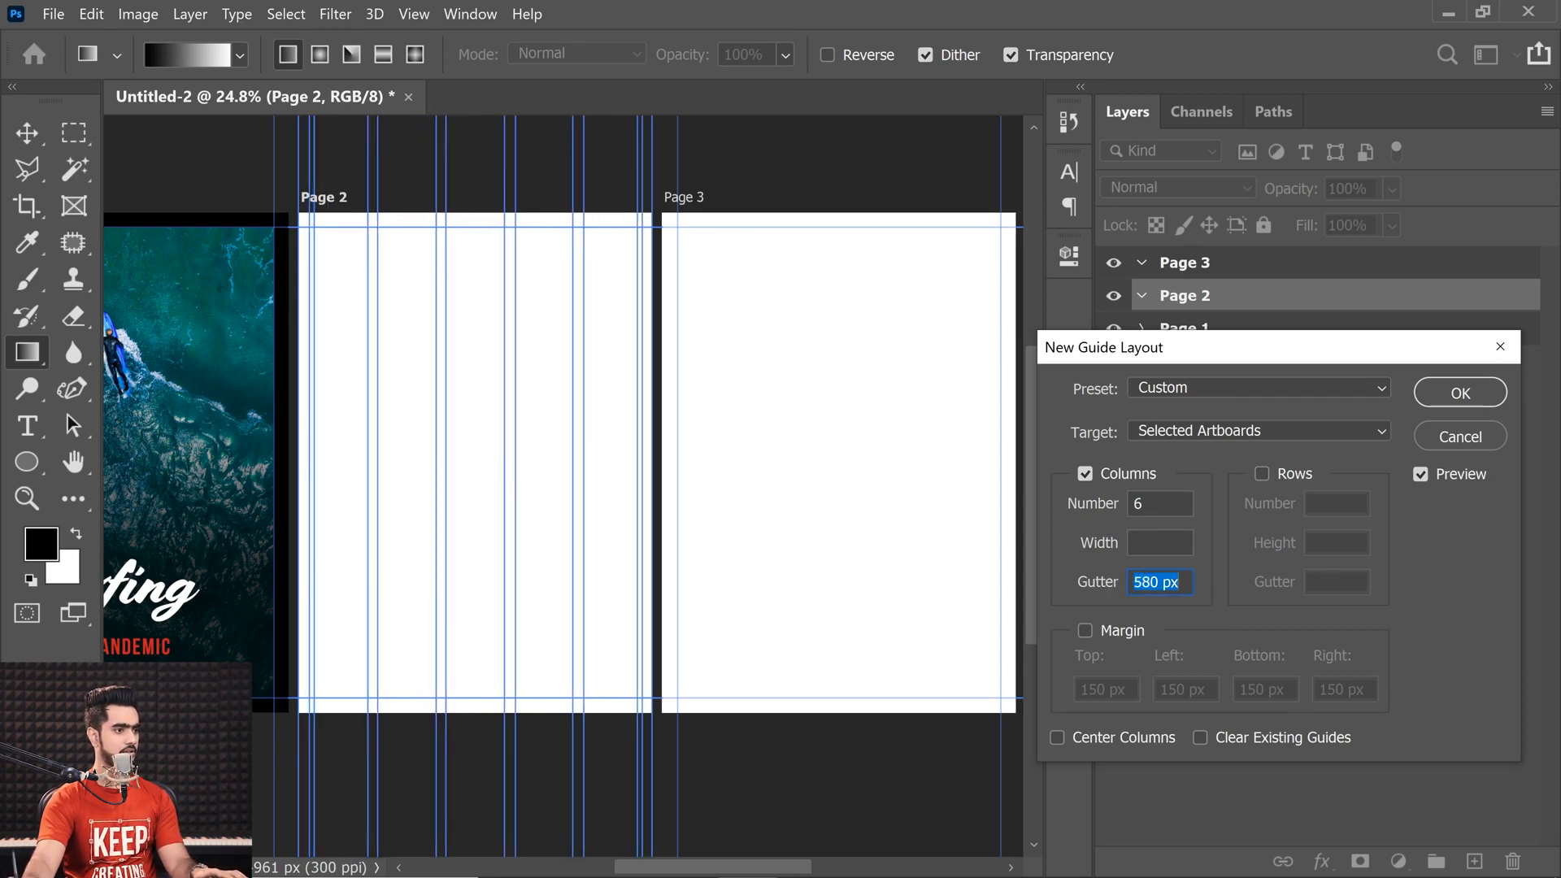
{"action": "type", "text": "50"}
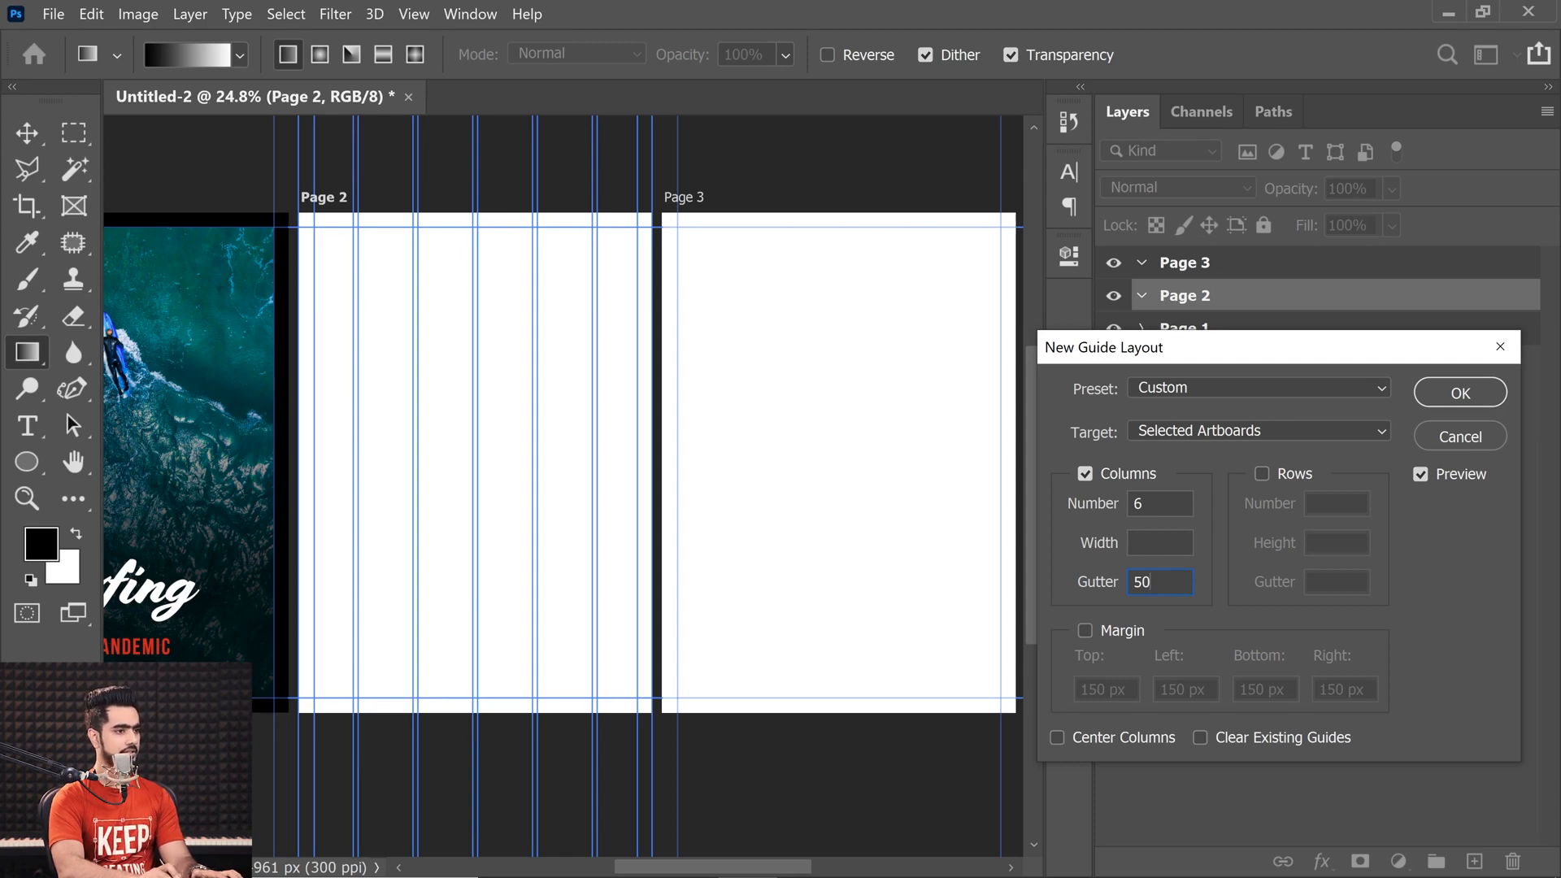
{"action": "key", "text": "BackSpace"}
{"action": "key", "text": "BackSpace"}
{"action": "type", "text": "6"}
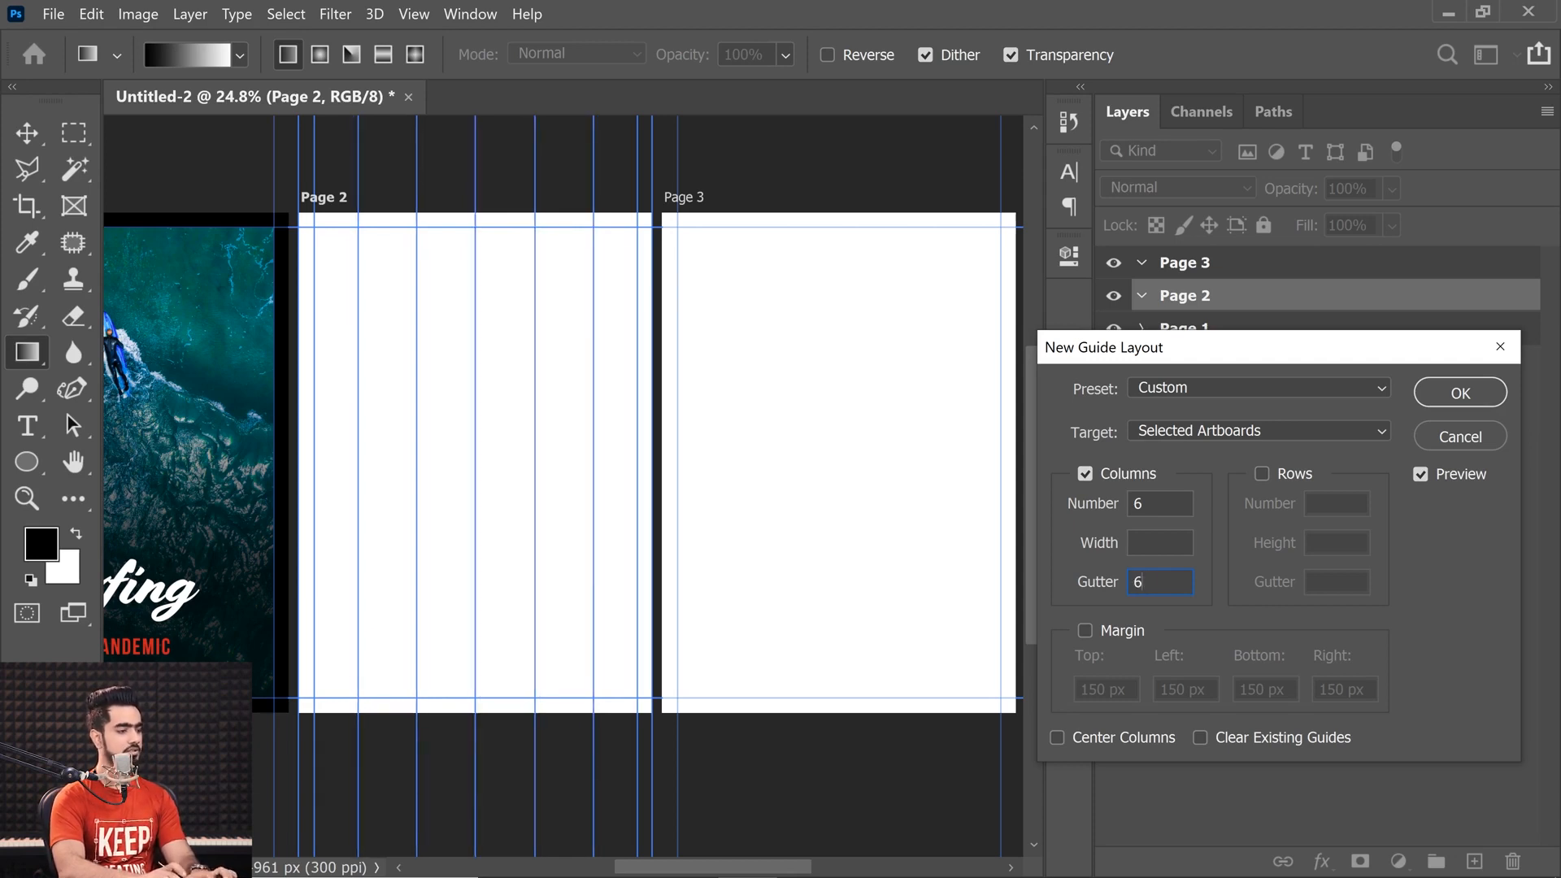
{"action": "type", "text": "0"}
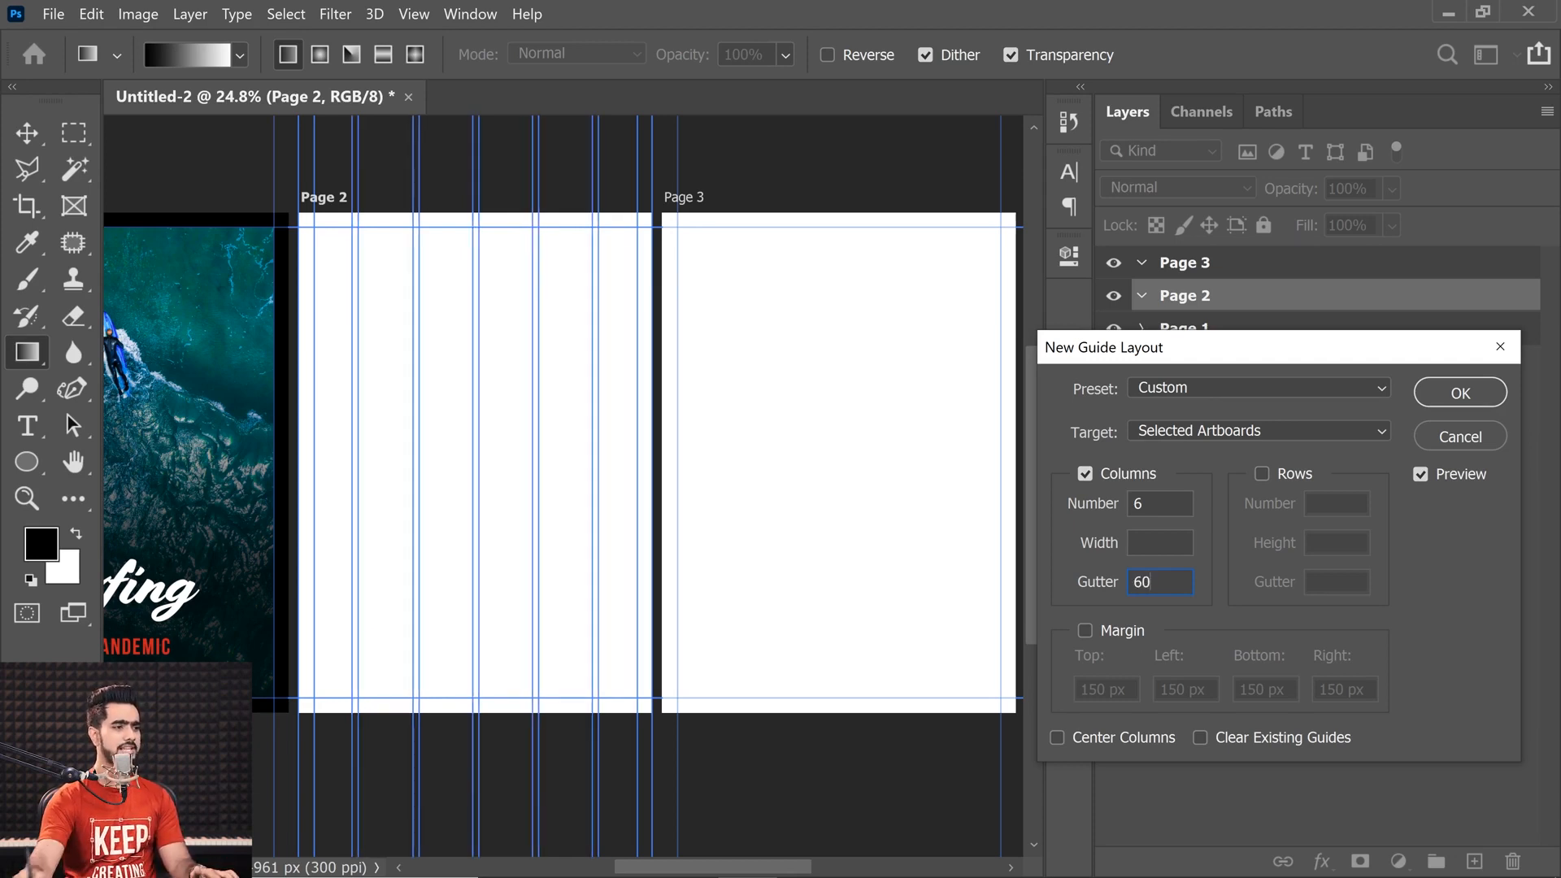
- Enable the 150 px margins, set the number of columns to 9 and apply the guide layout to Page 2
{"action": "left_click", "coordinate": [1090, 633]}
{"action": "left_click", "coordinate": [1088, 632]}
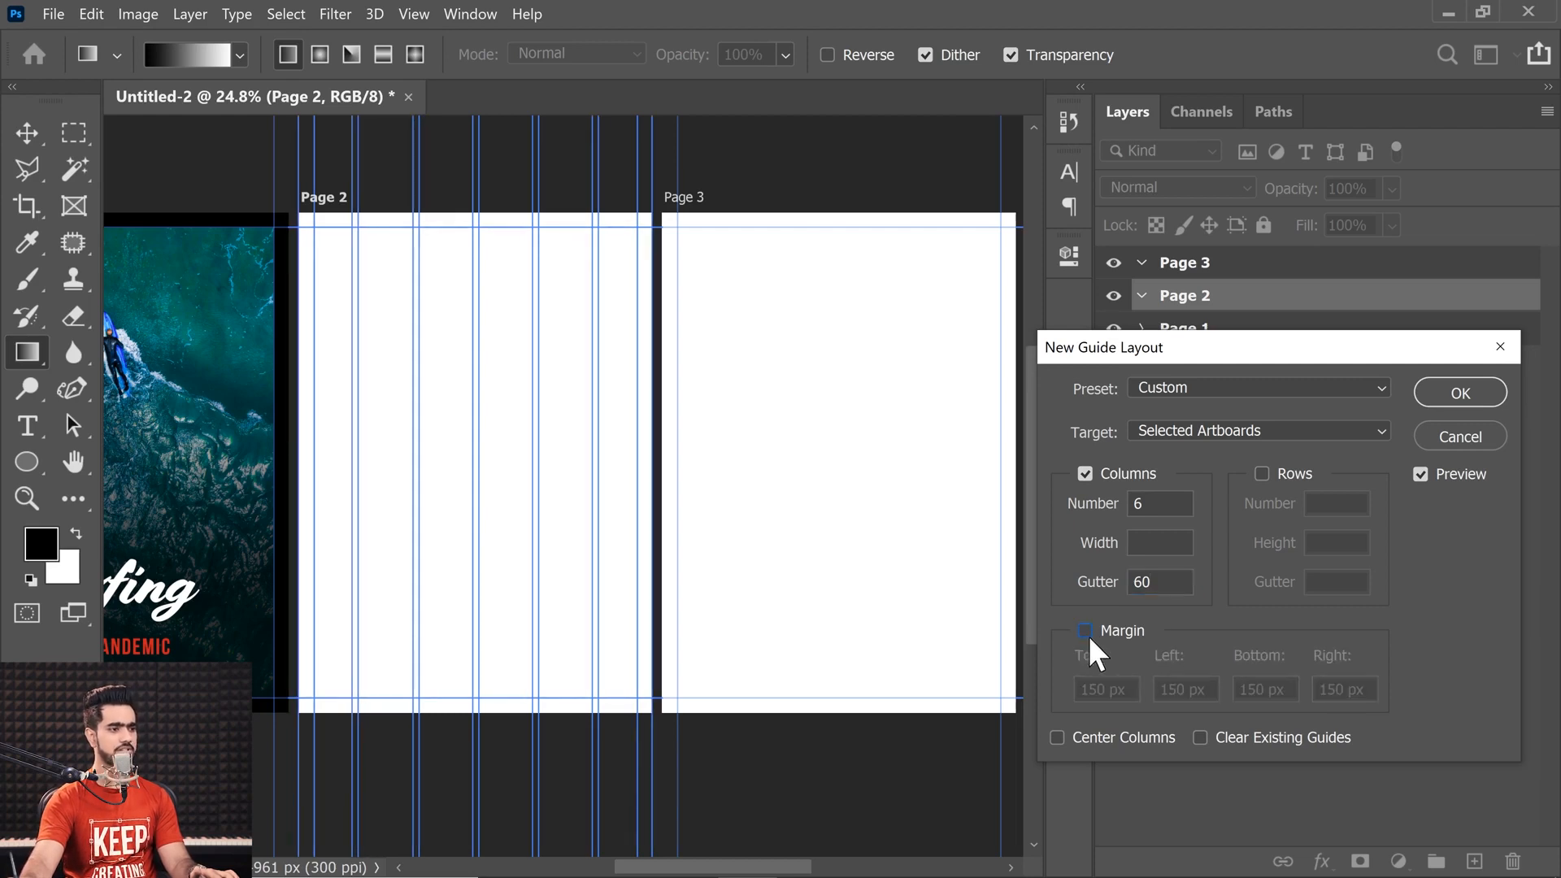
{"action": "left_click", "coordinate": [1088, 636]}
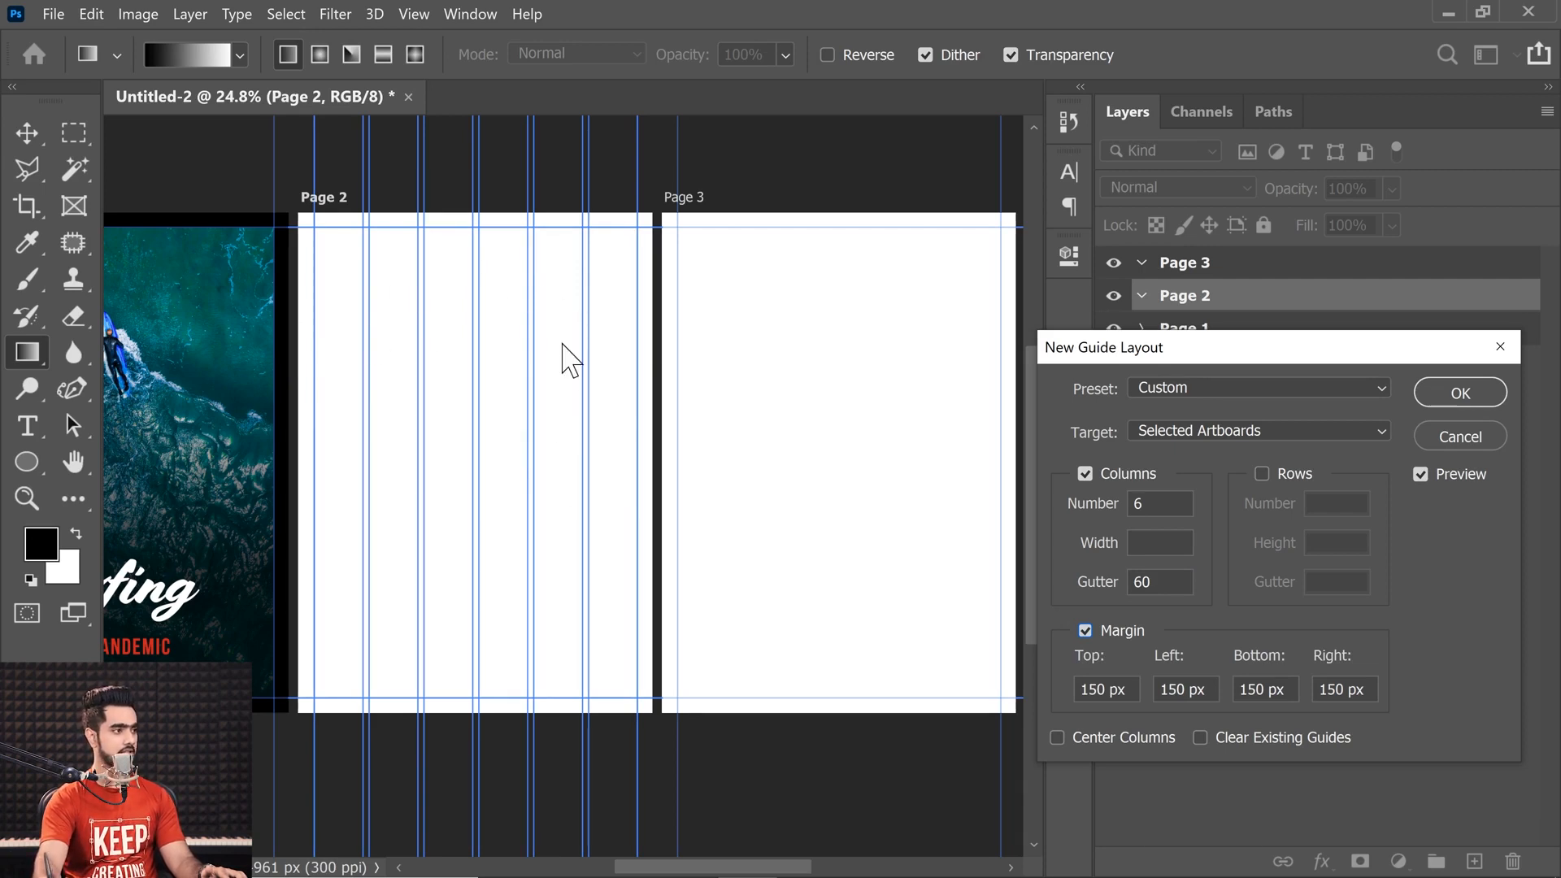
{"action": "left_click", "coordinate": [1099, 514]}
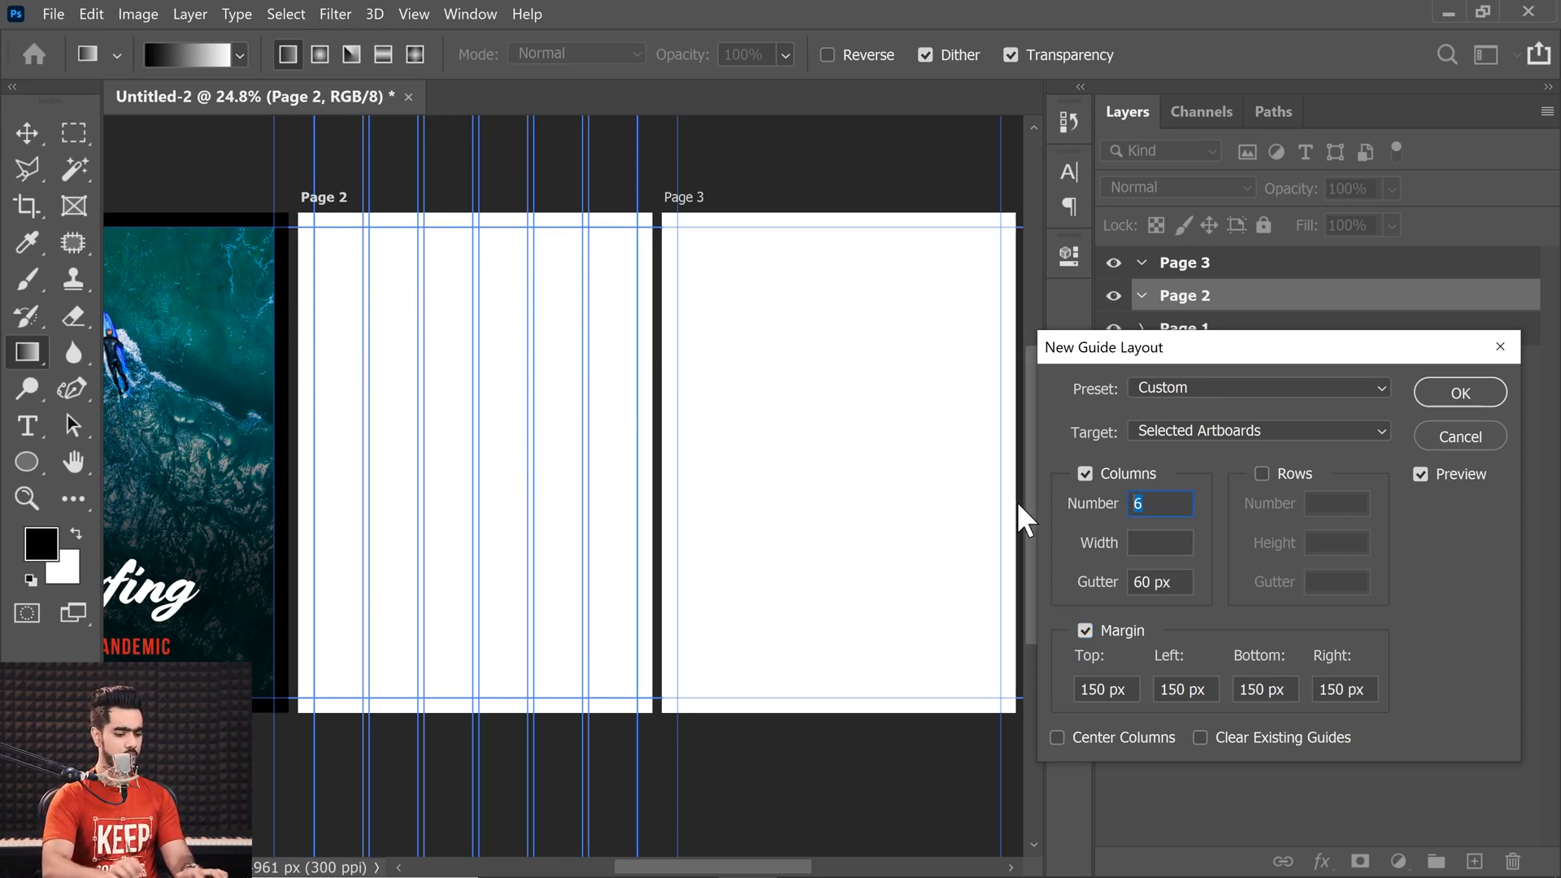
{"action": "type", "text": "9"}
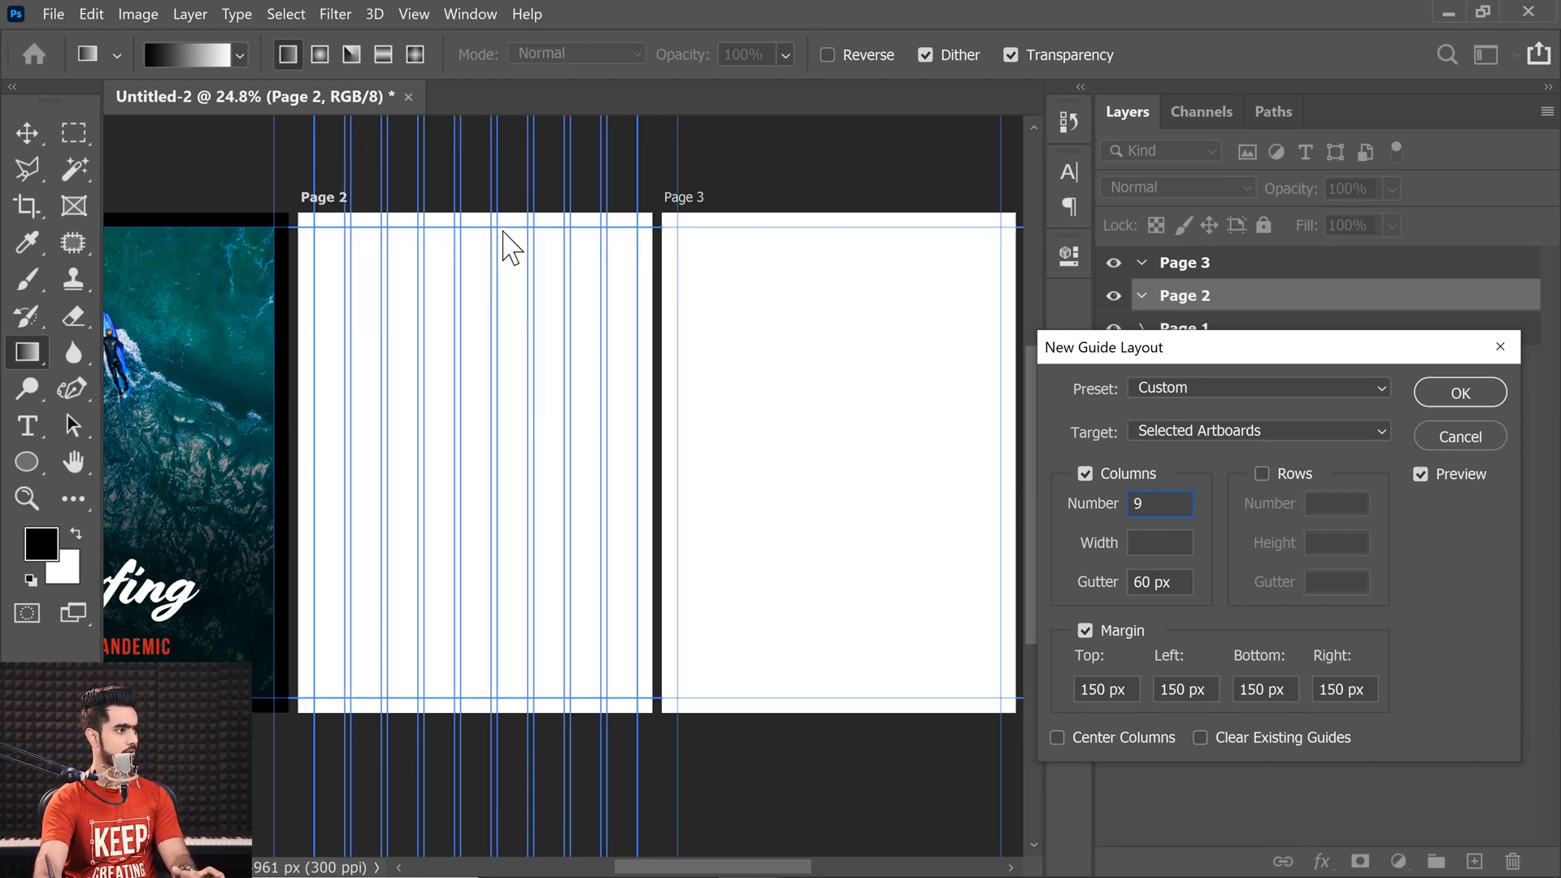
{"action": "left_click", "coordinate": [1461, 393]}
- Draw a rectangular frame on Page 2 across the first five columns, from the top margin to the bottom margin
{"action": "scroll", "coordinate": [477, 398], "scroll_direction": "up", "scroll_amount": 3}
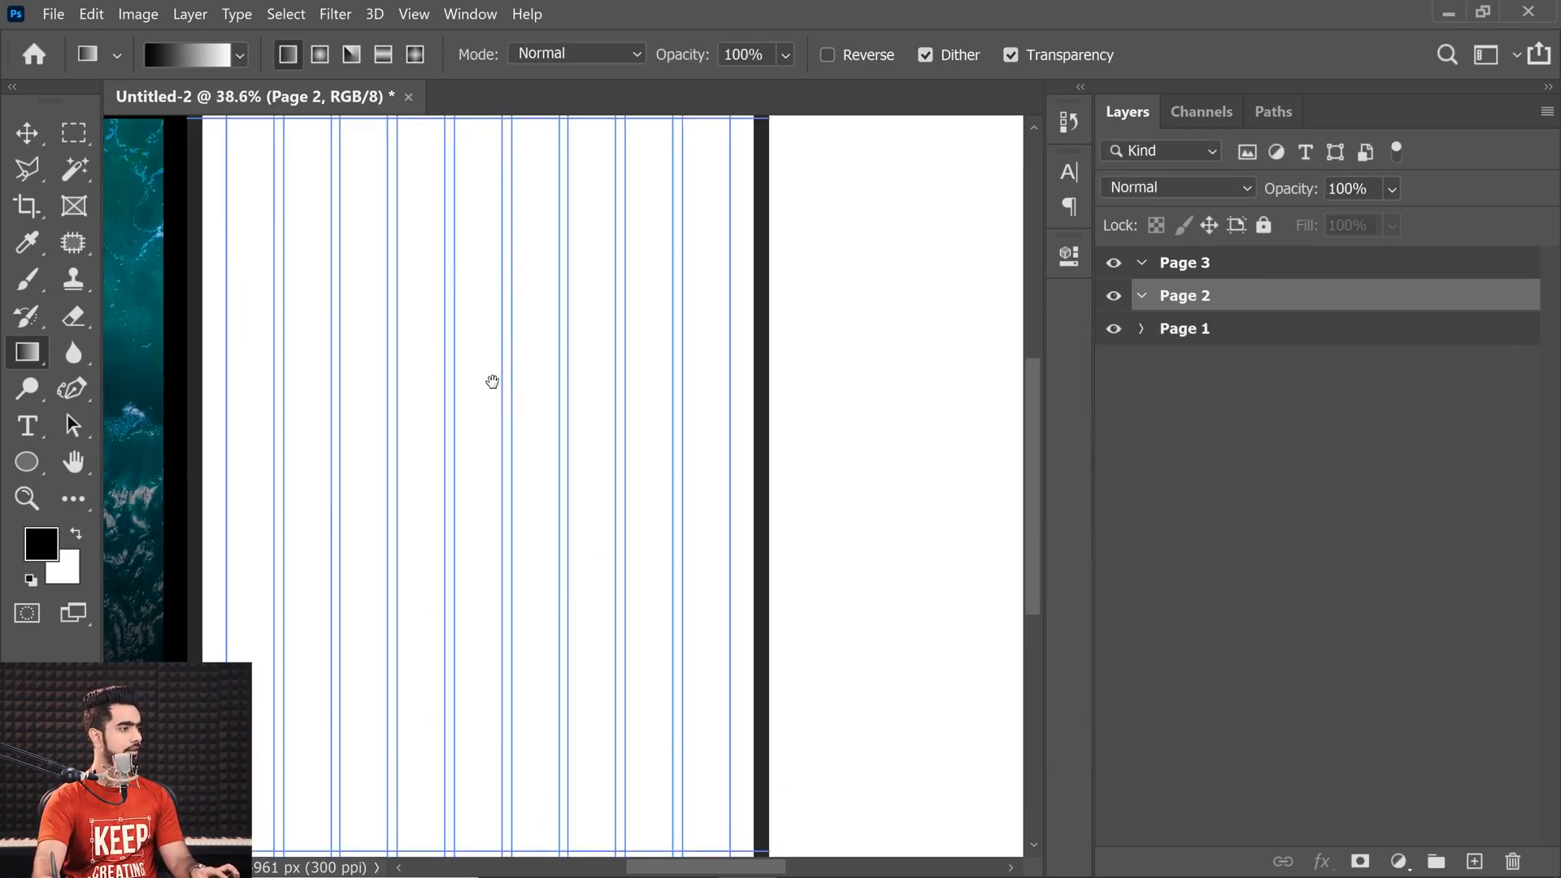
{"action": "scroll", "coordinate": [494, 377], "scroll_direction": "down", "scroll_amount": 2}
{"action": "left_click", "coordinate": [74, 206]}
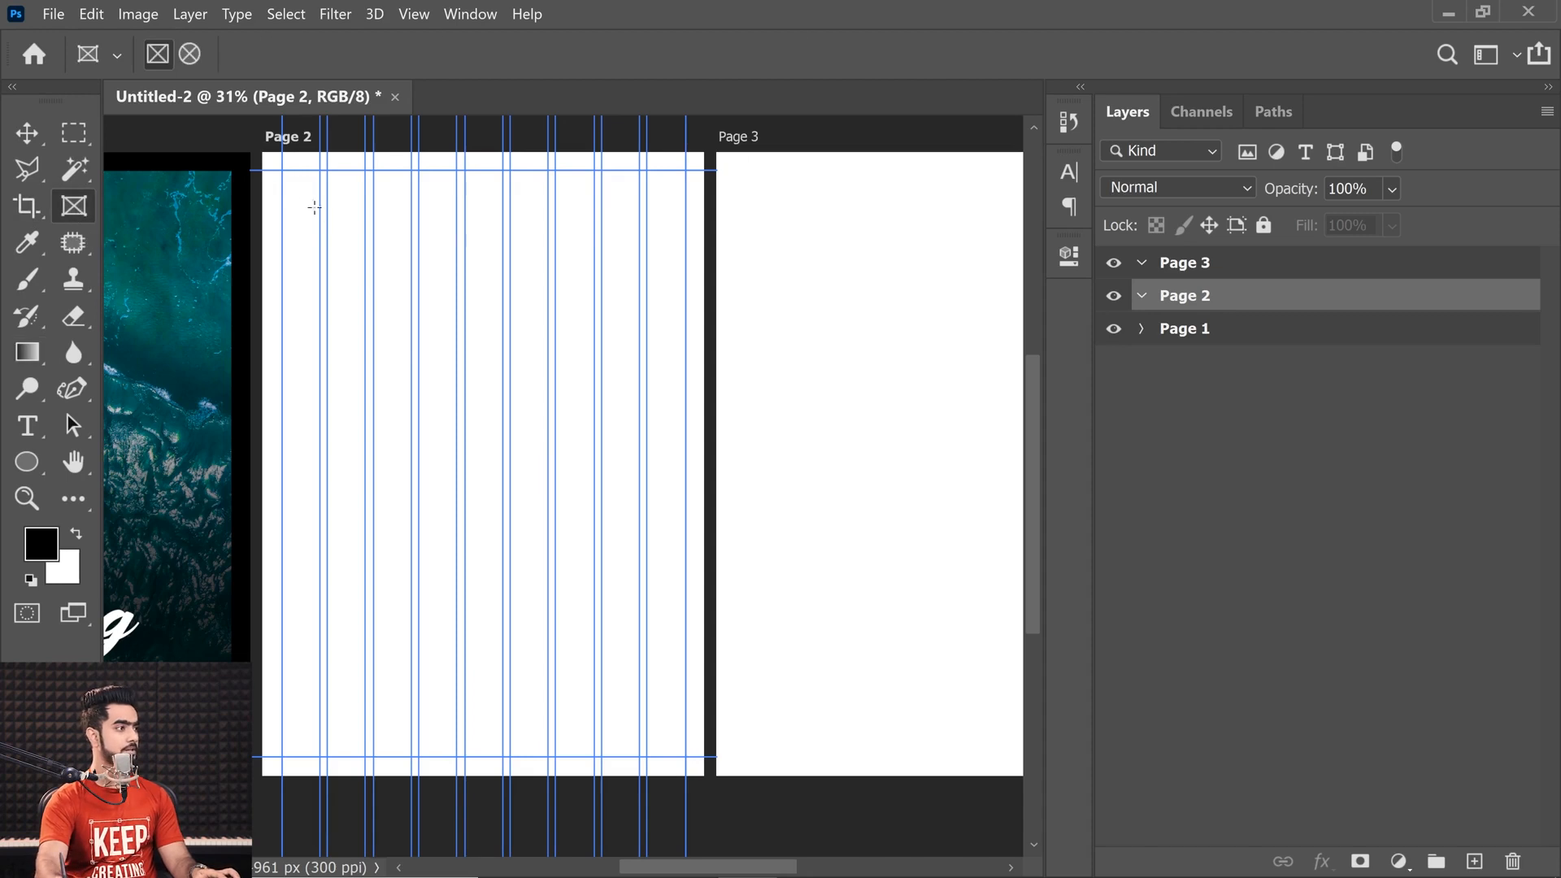
{"action": "left_click_drag", "start_coordinate": [284, 173], "coordinate": [505, 749]}
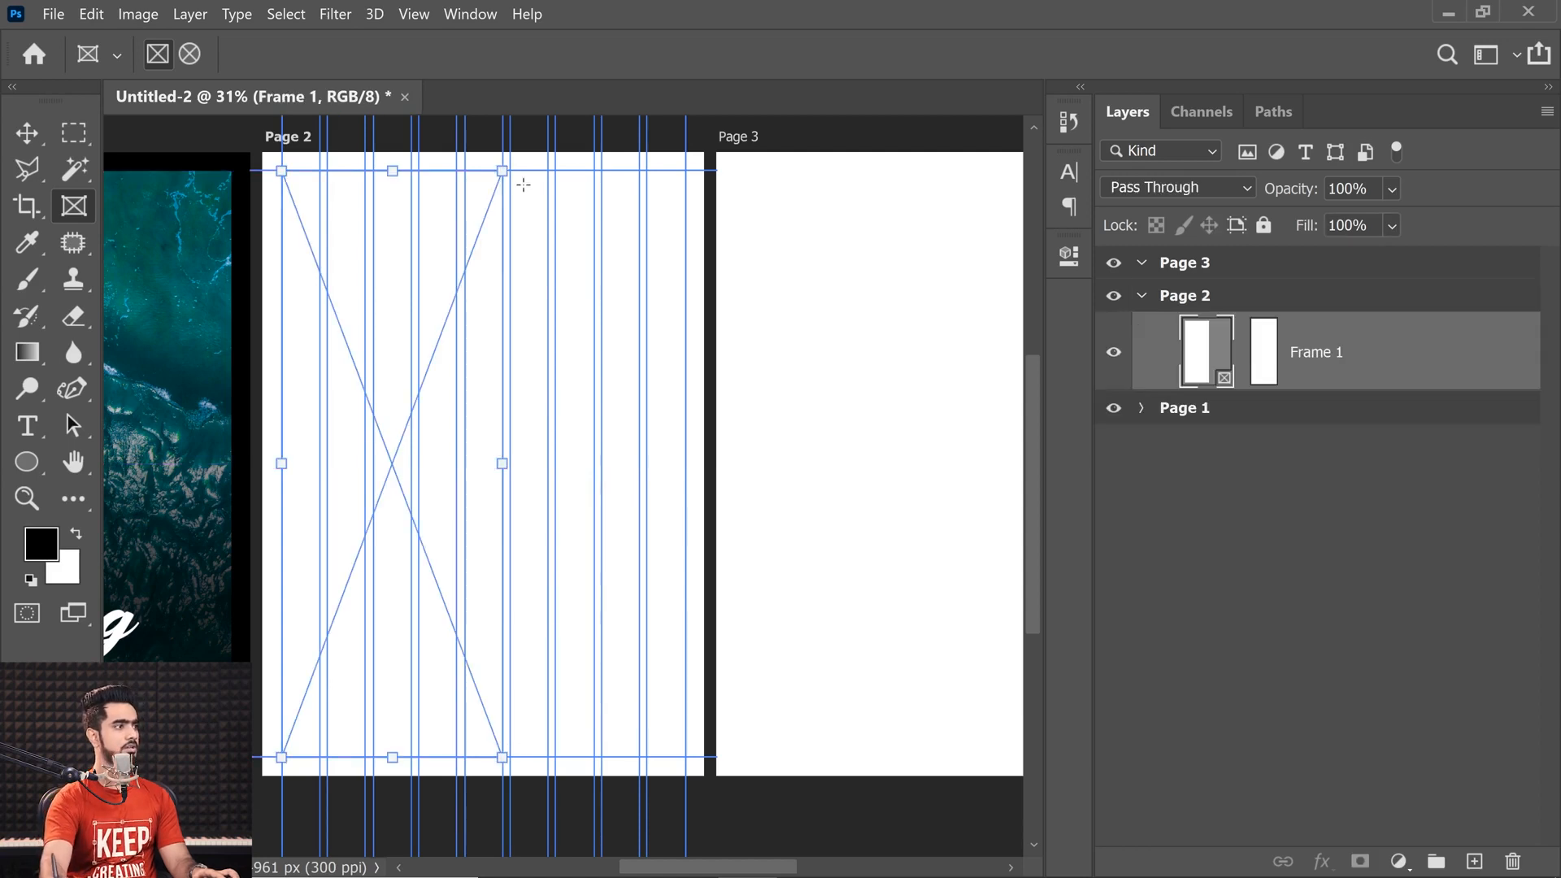
- Try a second frame across the remaining four columns, reaching down to about half the page height, and undo it
{"action": "left_click_drag", "start_coordinate": [512, 173], "coordinate": [685, 447]}
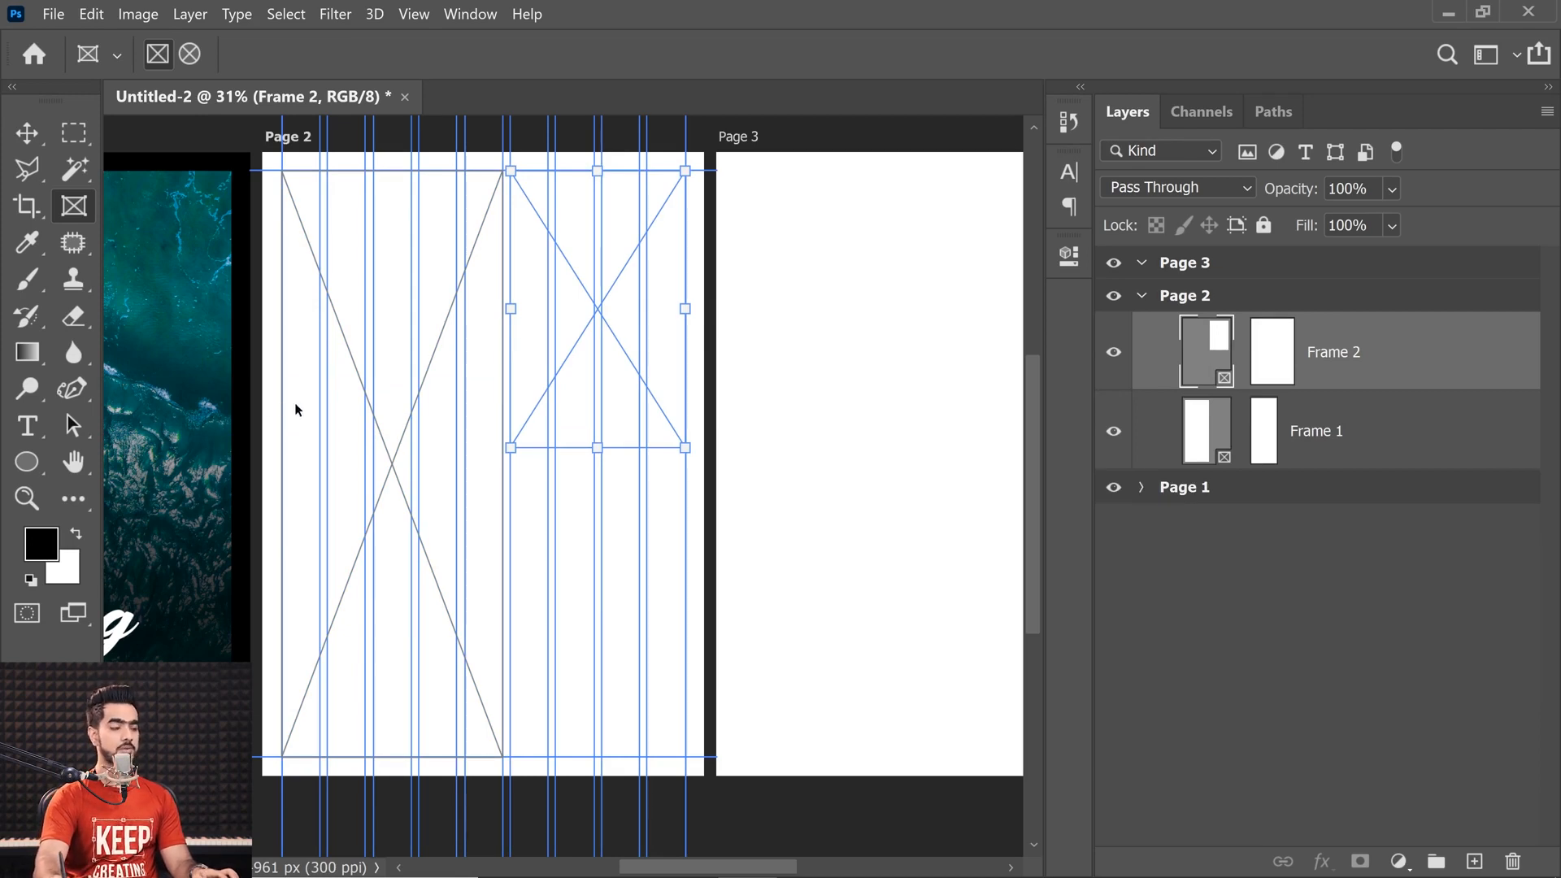
{"action": "key", "text": "ctrl+z"}
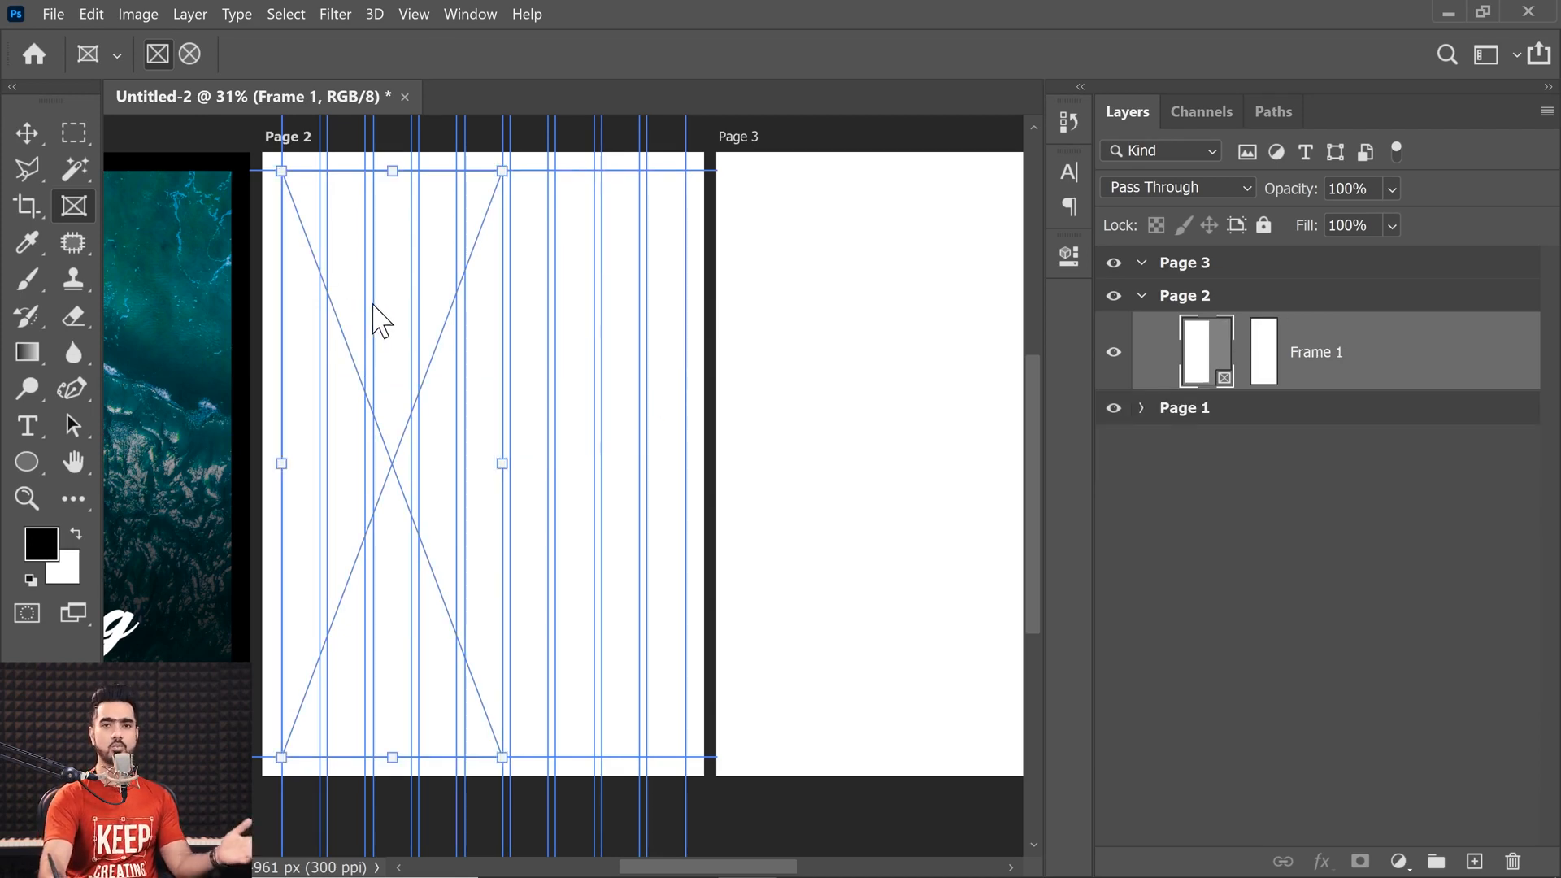
- Place Surfing (1).jpg from the Images folder in File Explorer into the Page 2 frame and shift it rightward to show the surfer
{"action": "mouse_move", "coordinate": [488, 876]}
{"action": "left_click", "coordinate": [686, 853]}
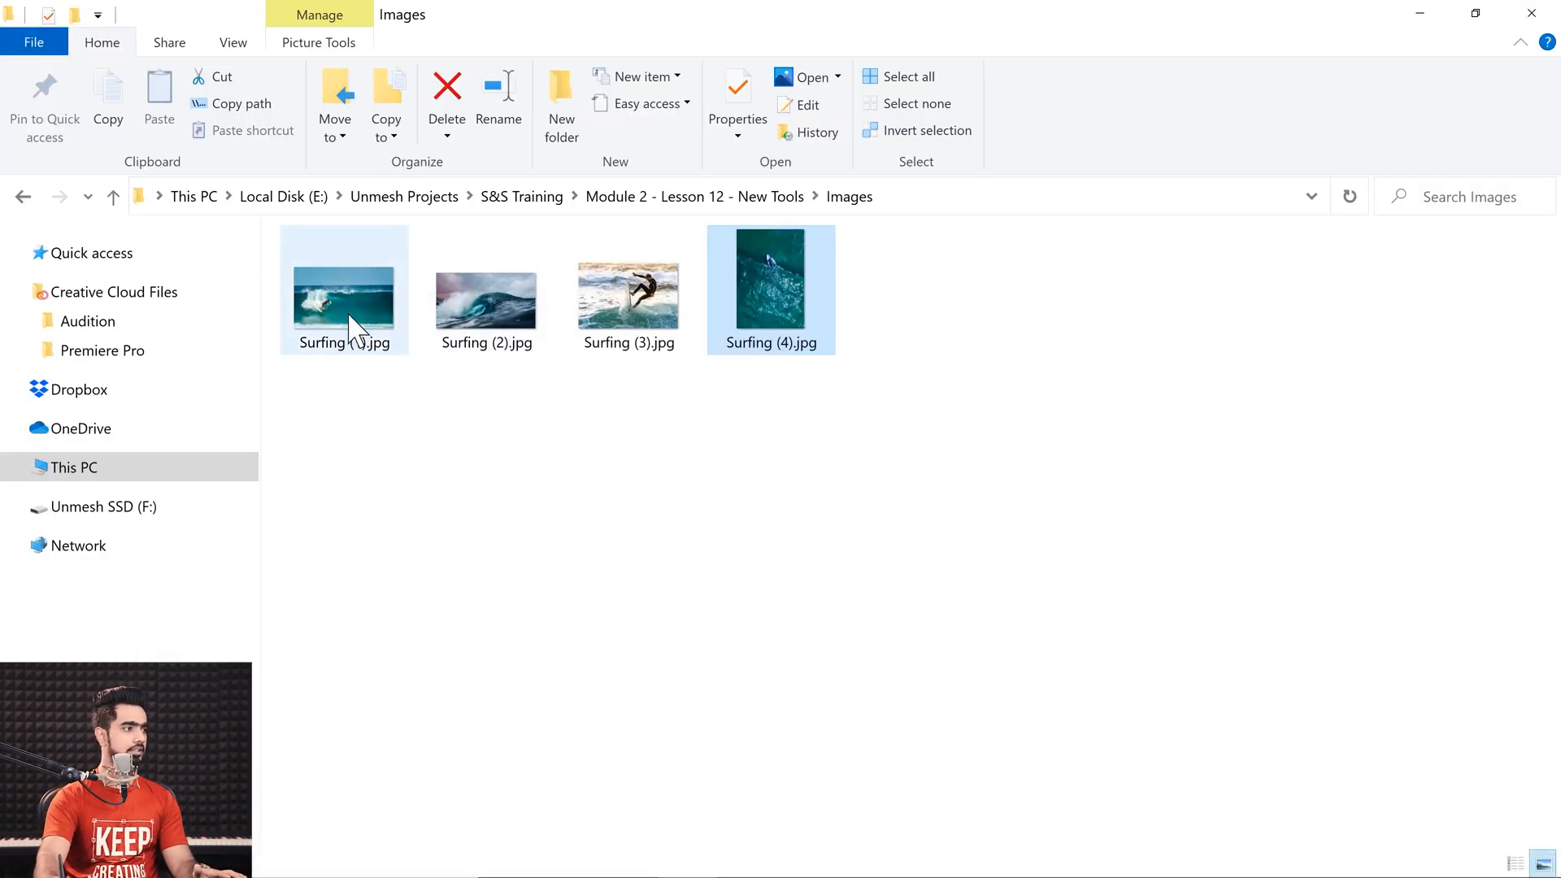
{"action": "left_click_drag", "start_coordinate": [355, 329], "coordinate": [426, 368]}
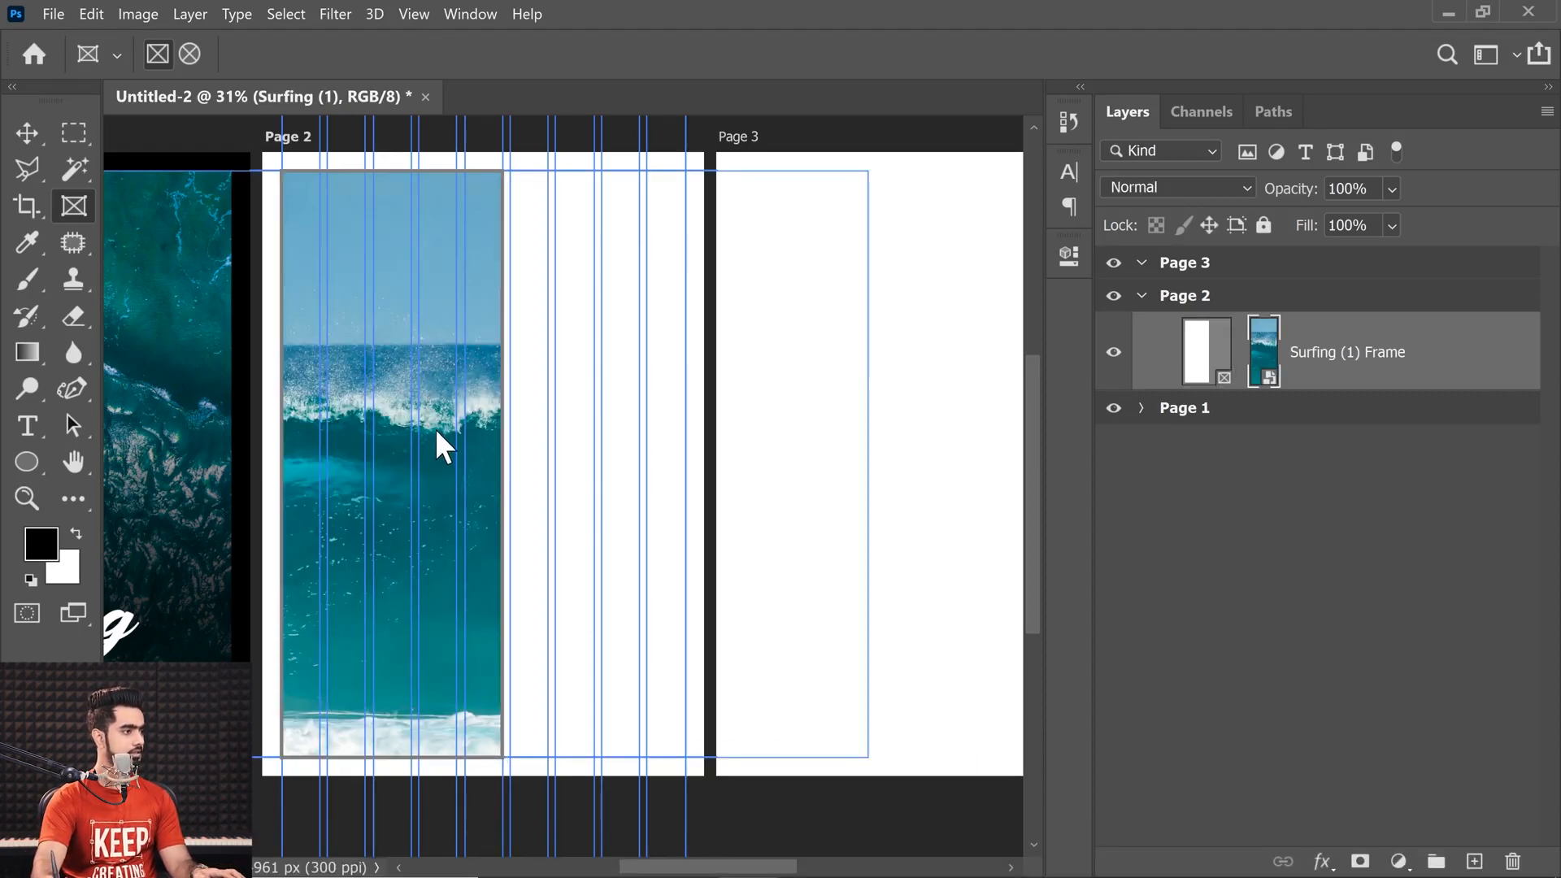
{"action": "left_click_drag", "start_coordinate": [455, 427], "coordinate": [607, 434]}
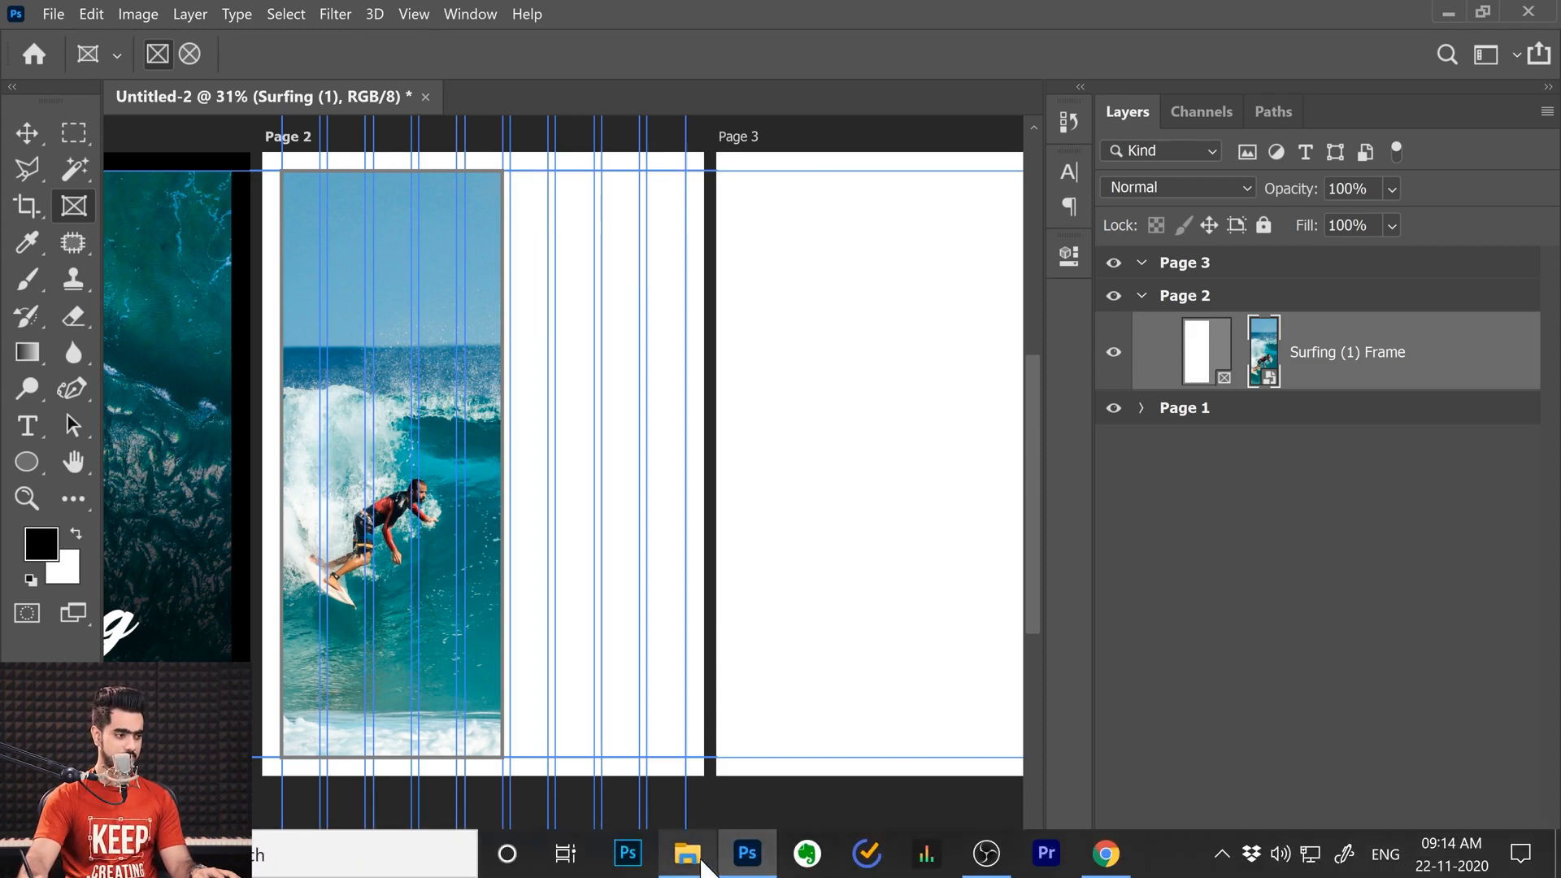
- Replace the image in the Page 2 frame with Surfing (3).jpg from the Images folder in File Explorer
{"action": "left_click", "coordinate": [687, 867]}
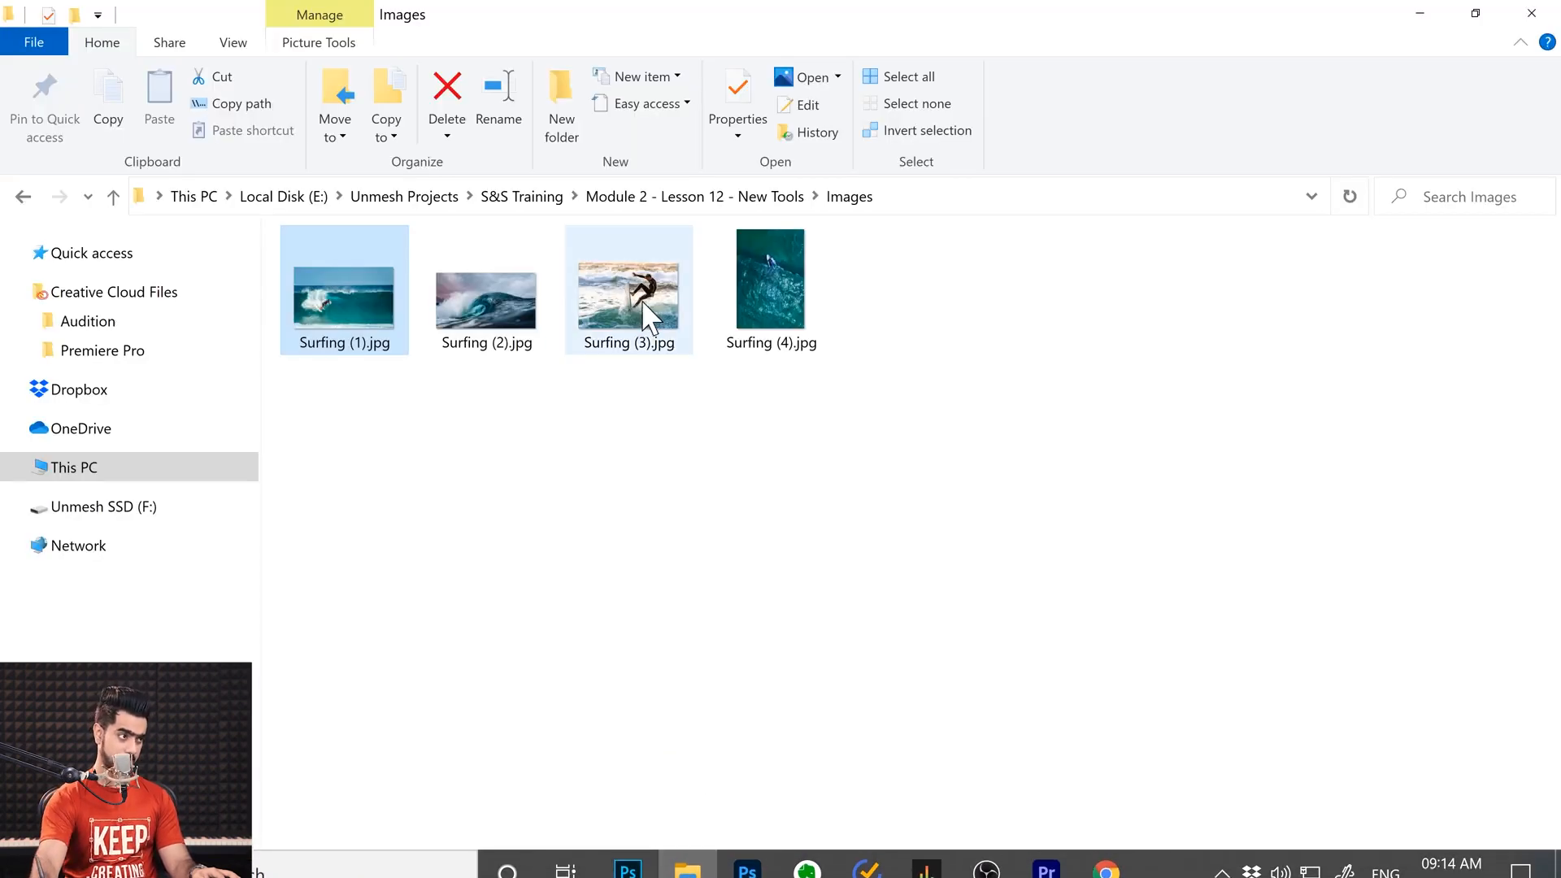
{"action": "left_click_drag", "start_coordinate": [651, 317], "coordinate": [598, 241]}
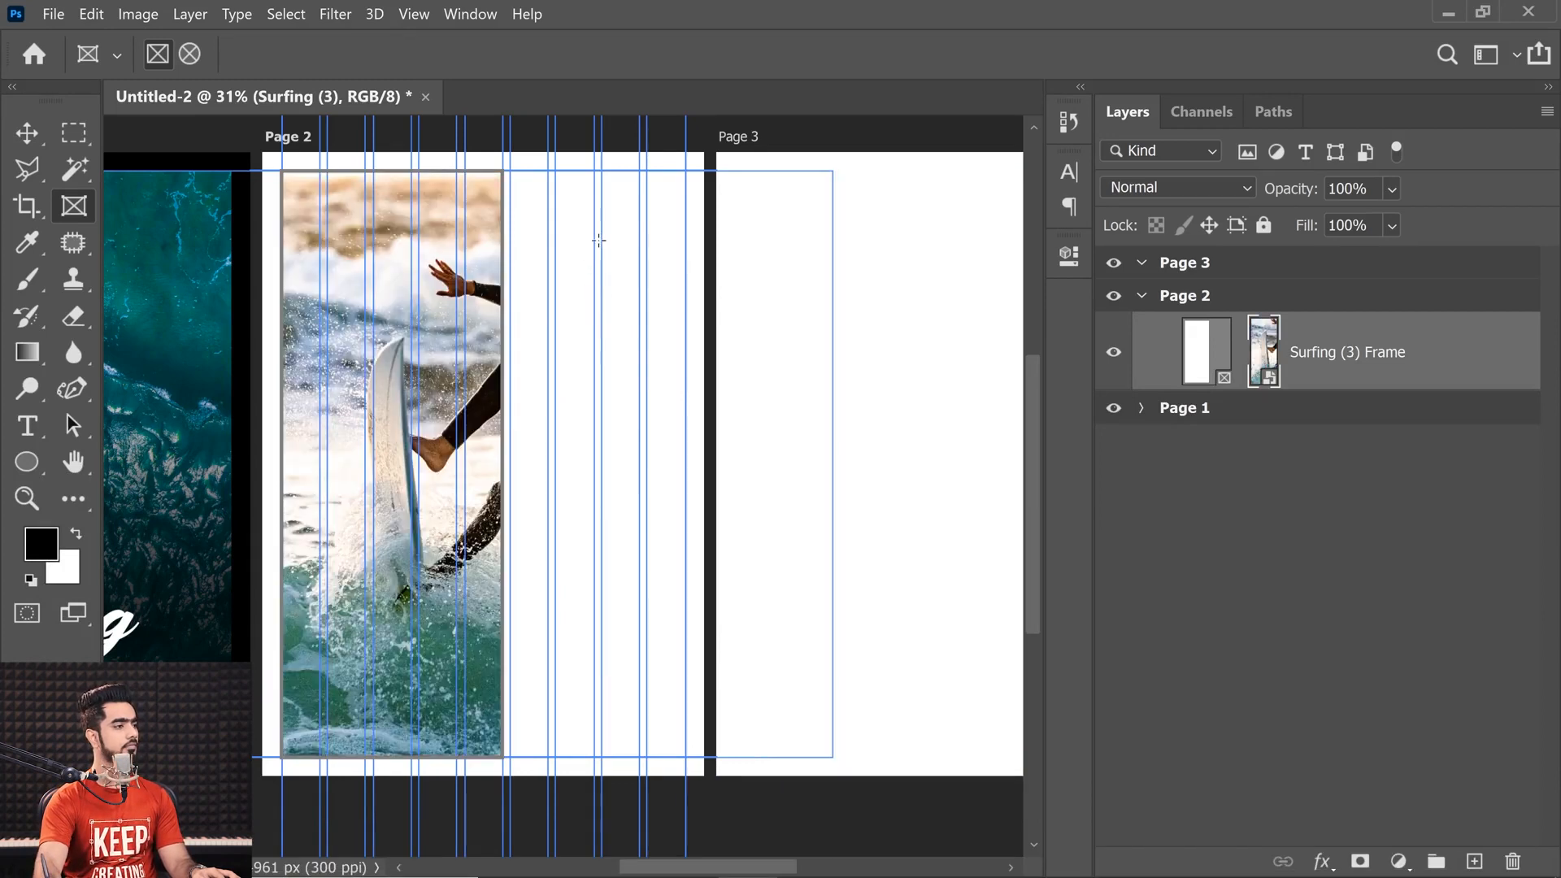
- Undo the image replacement in the Page 2 frame and deselect all layers
{"action": "key", "text": "ctrl+z"}
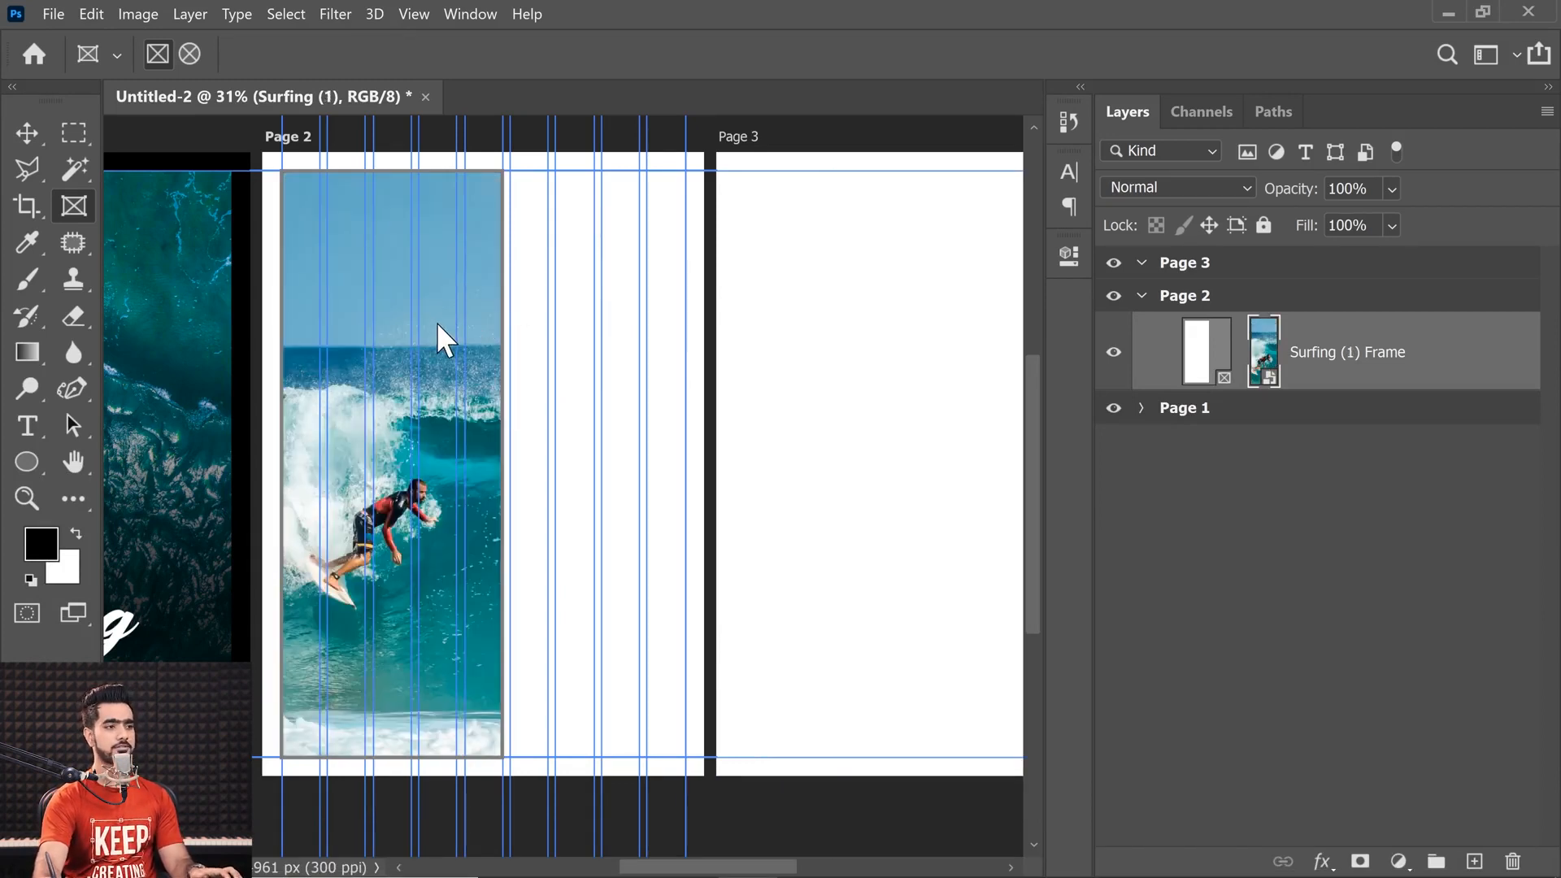
{"action": "left_click", "coordinate": [1269, 479]}
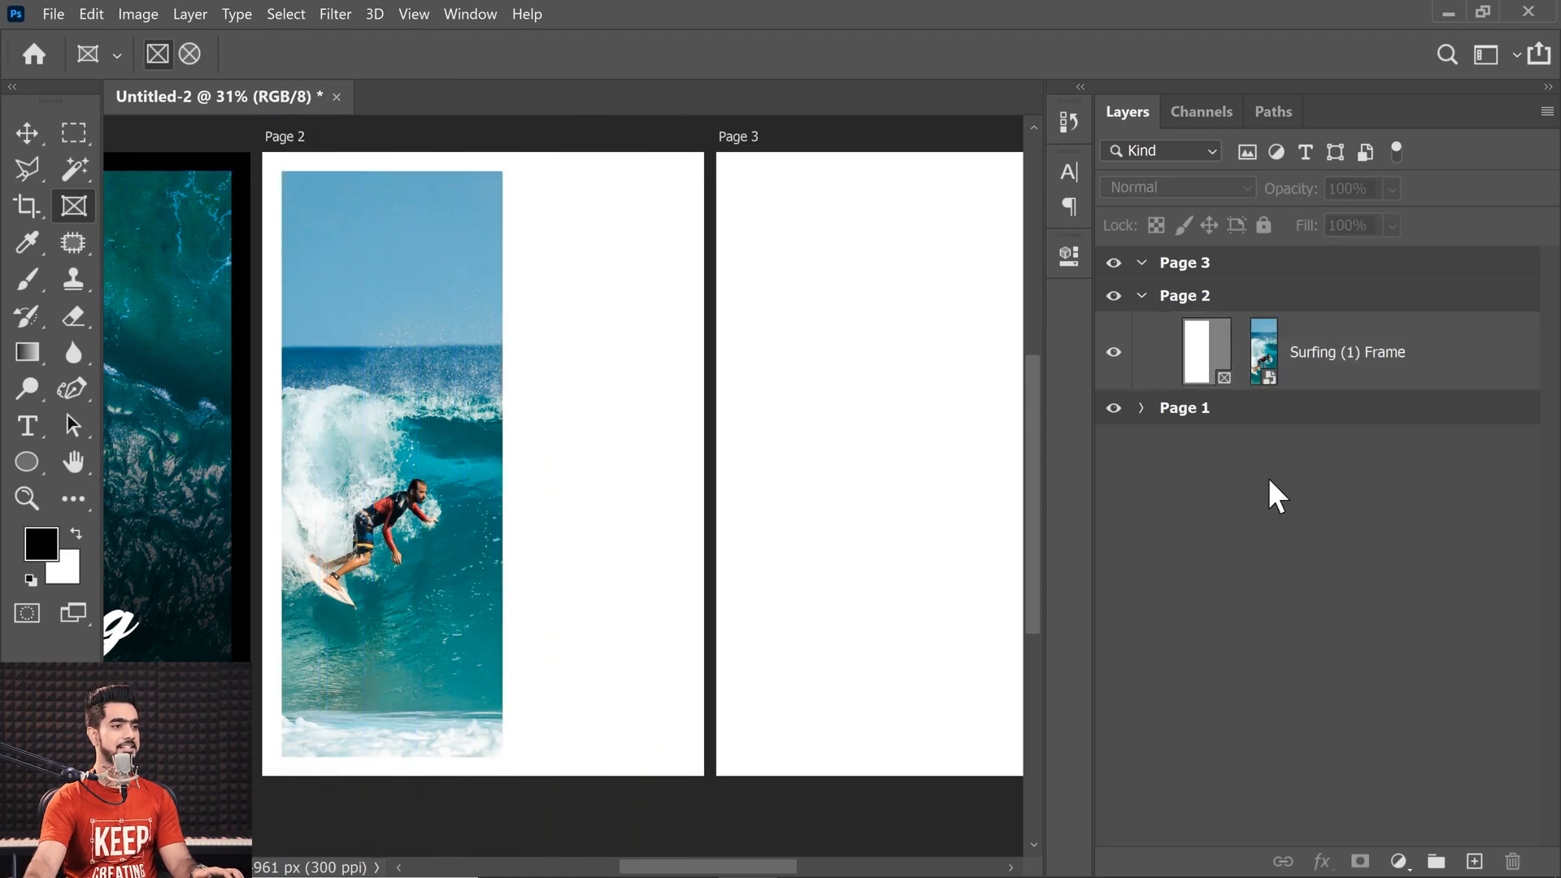
- Place Surfing (3).jpg from the Images folder in File Explorer at Page 2's upper right and frame it across the last four columns
{"action": "left_click", "coordinate": [1296, 309]}
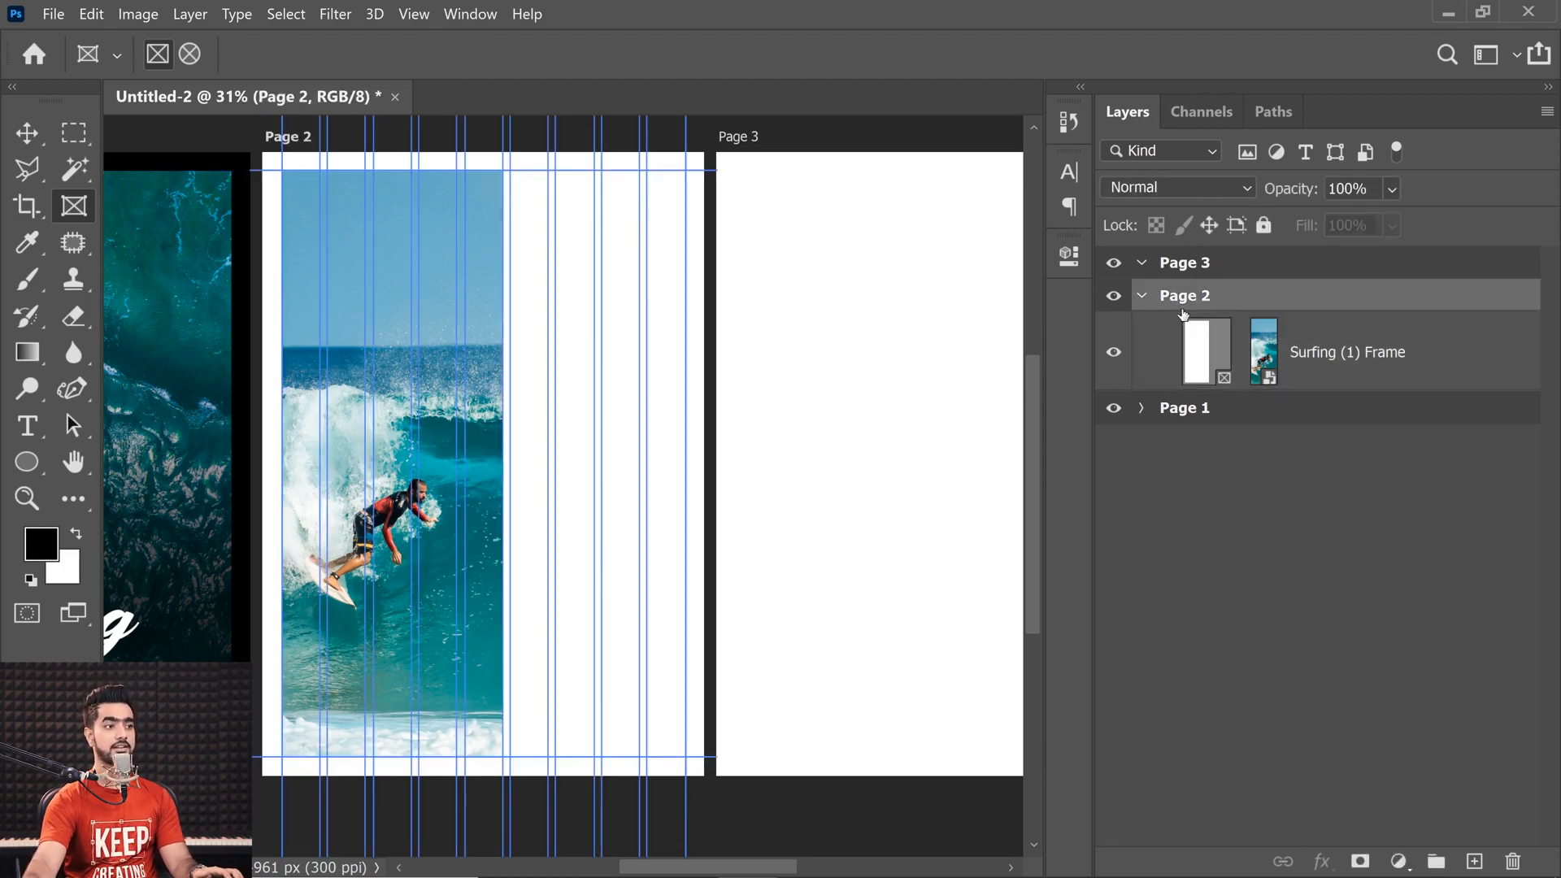
{"action": "left_click", "coordinate": [688, 854]}
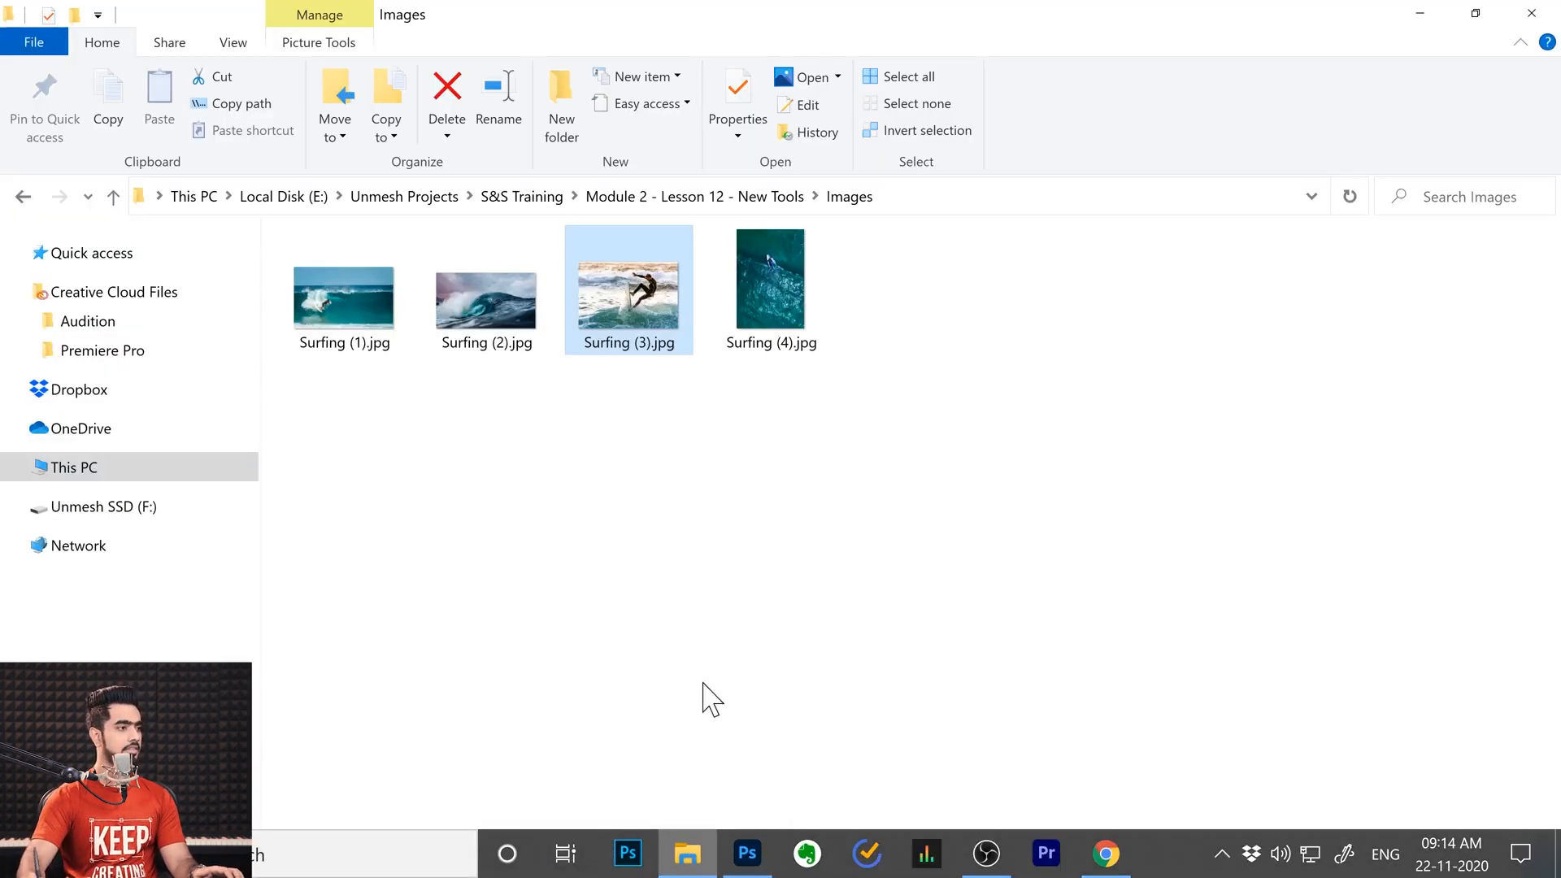
{"action": "left_click_drag", "start_coordinate": [650, 338], "coordinate": [612, 311]}
{"action": "left_click_drag", "start_coordinate": [775, 463], "coordinate": [756, 453]}
{"action": "left_click_drag", "start_coordinate": [650, 341], "coordinate": [641, 328]}
{"action": "key", "text": "Return"}
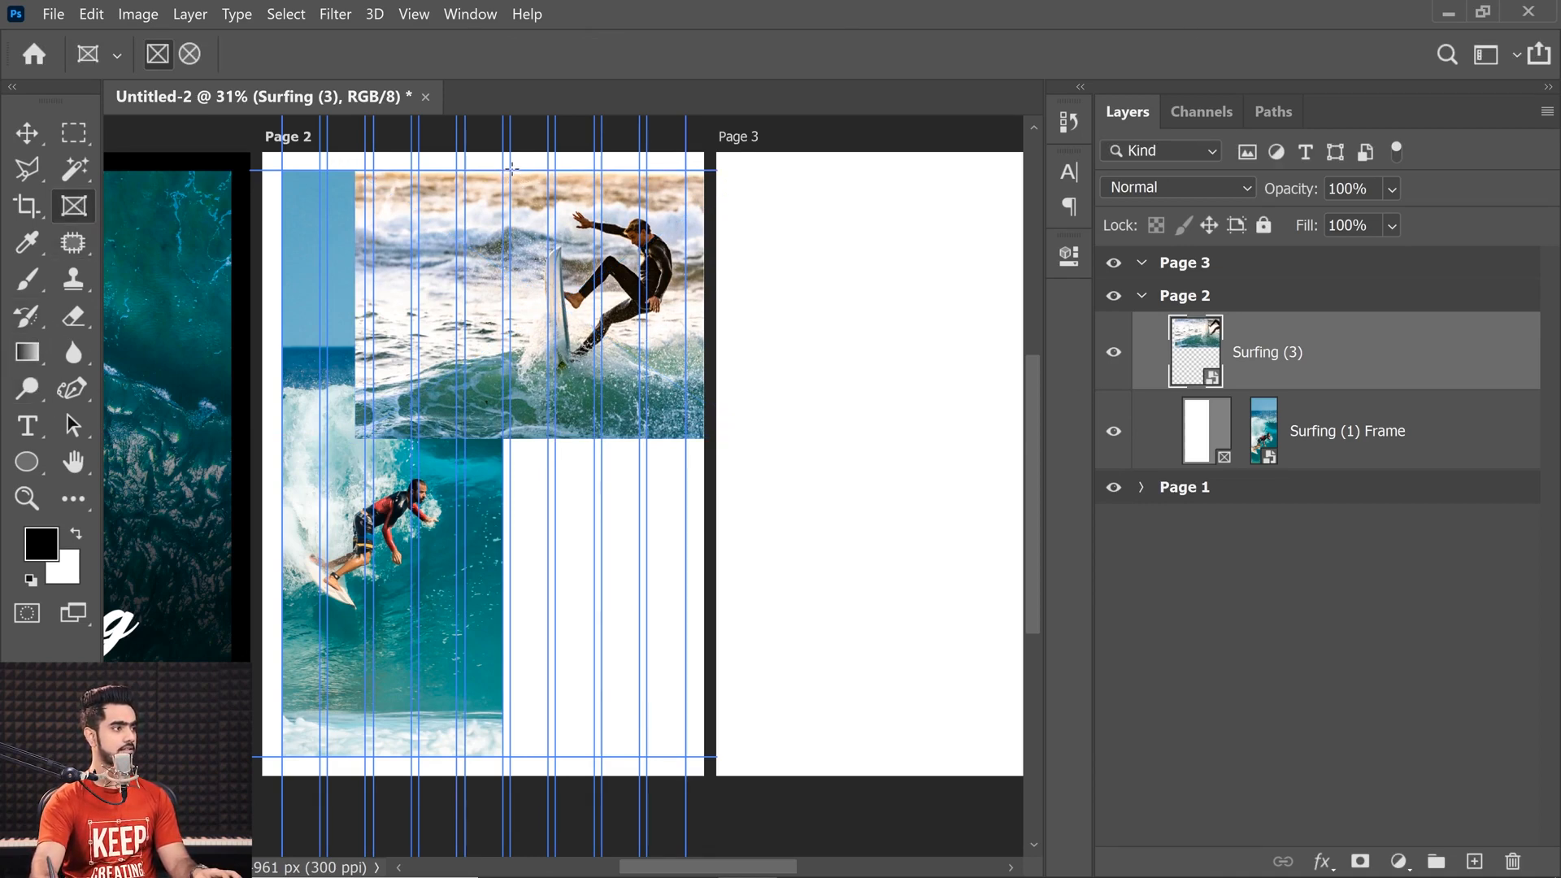
{"action": "left_click_drag", "start_coordinate": [511, 169], "coordinate": [710, 430]}
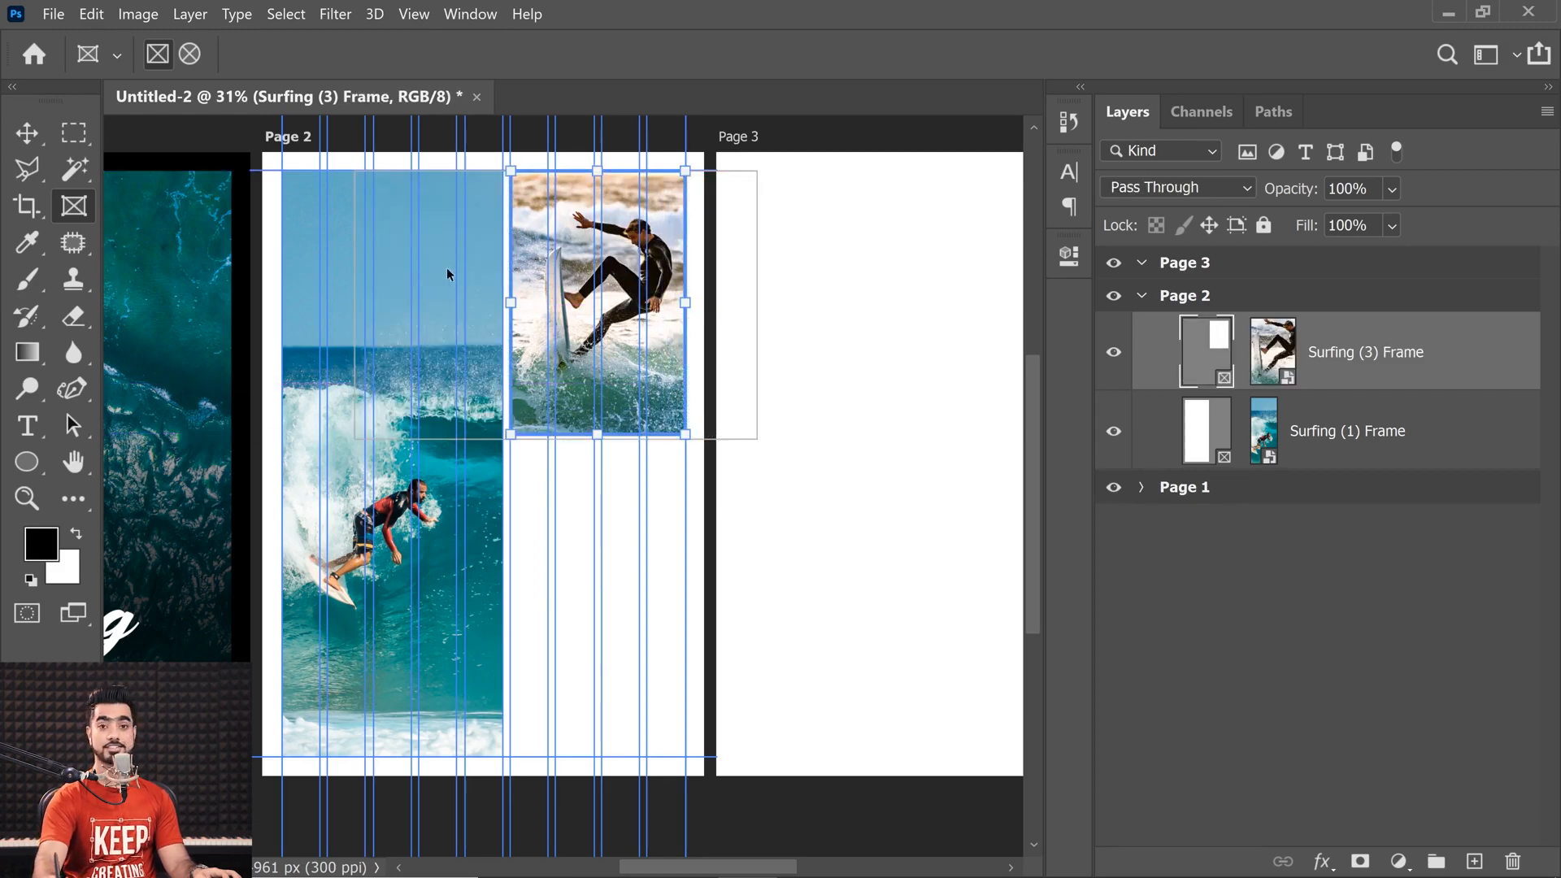
- Compare selecting the Surfing (3) image content with selecting its frame on Page 2
{"action": "key", "text": "v"}
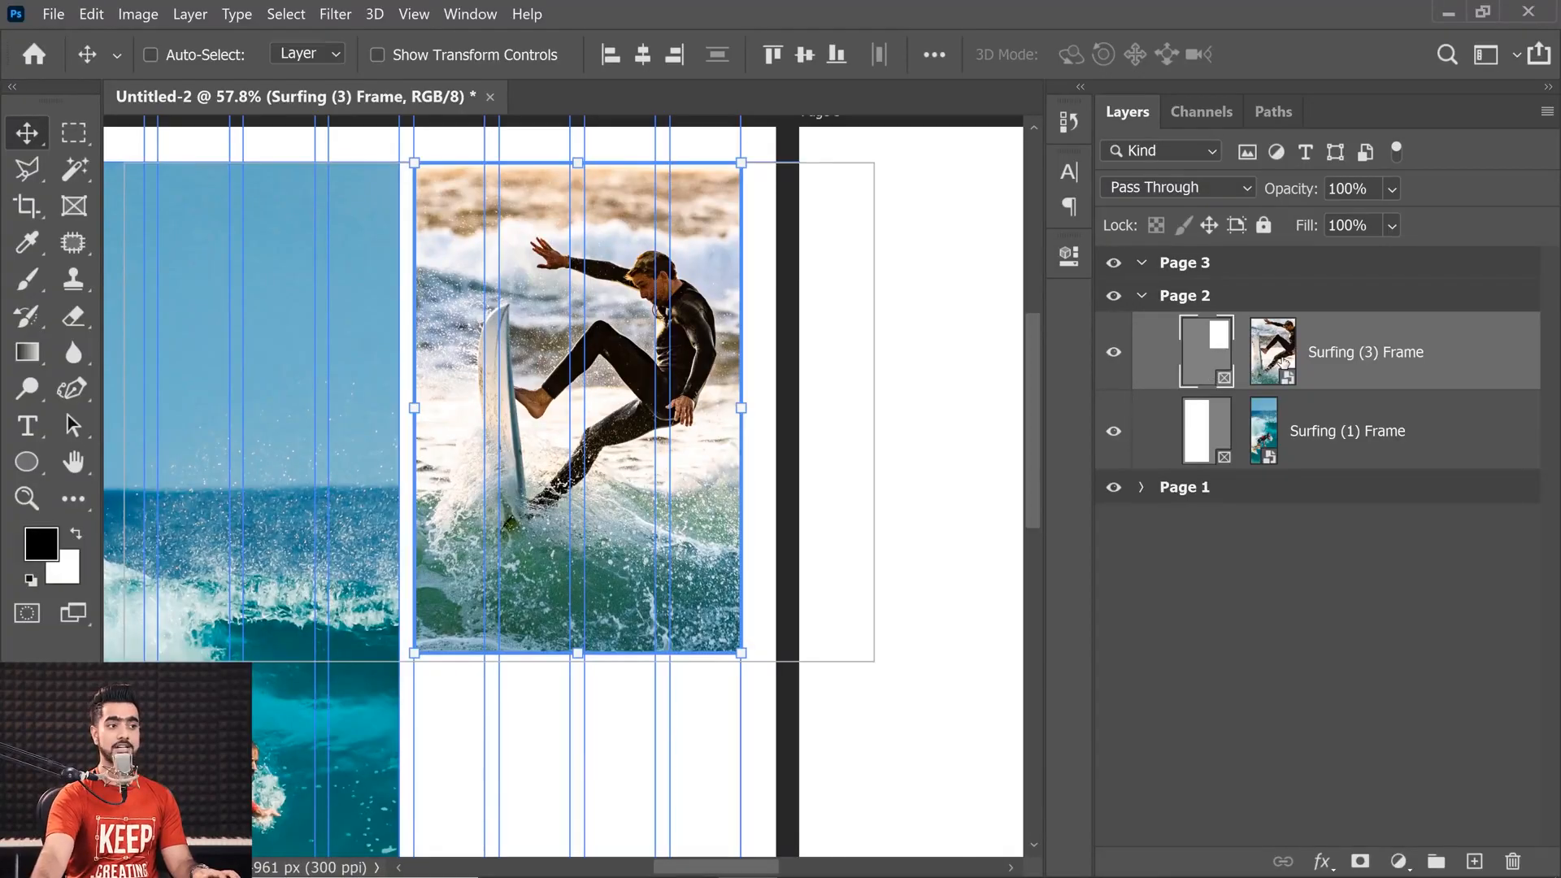
{"action": "left_click", "coordinate": [1281, 360]}
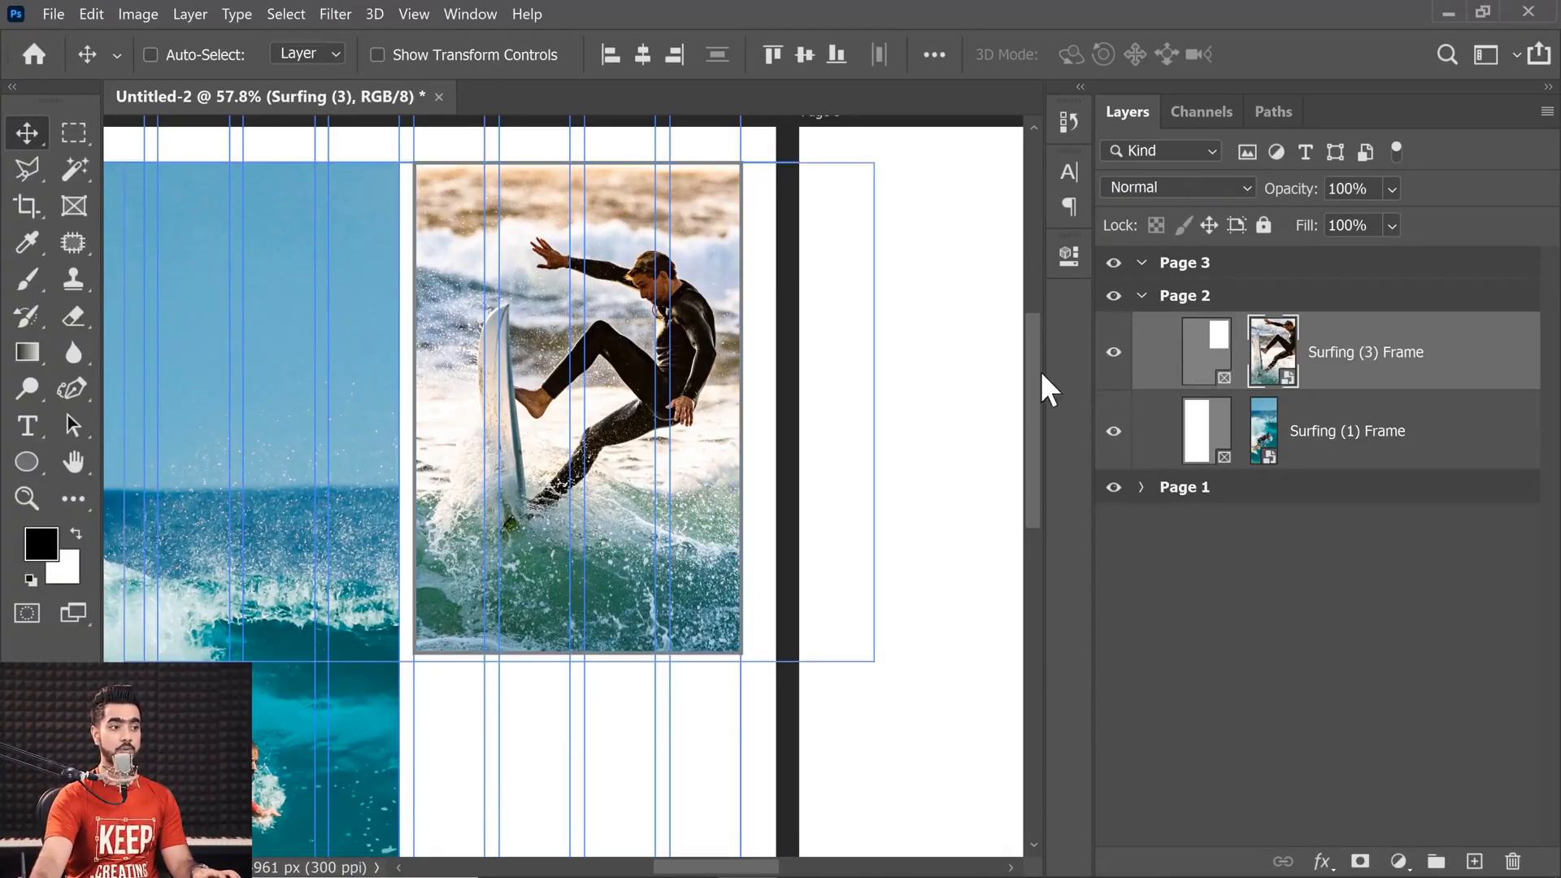
{"action": "left_click", "coordinate": [542, 326]}
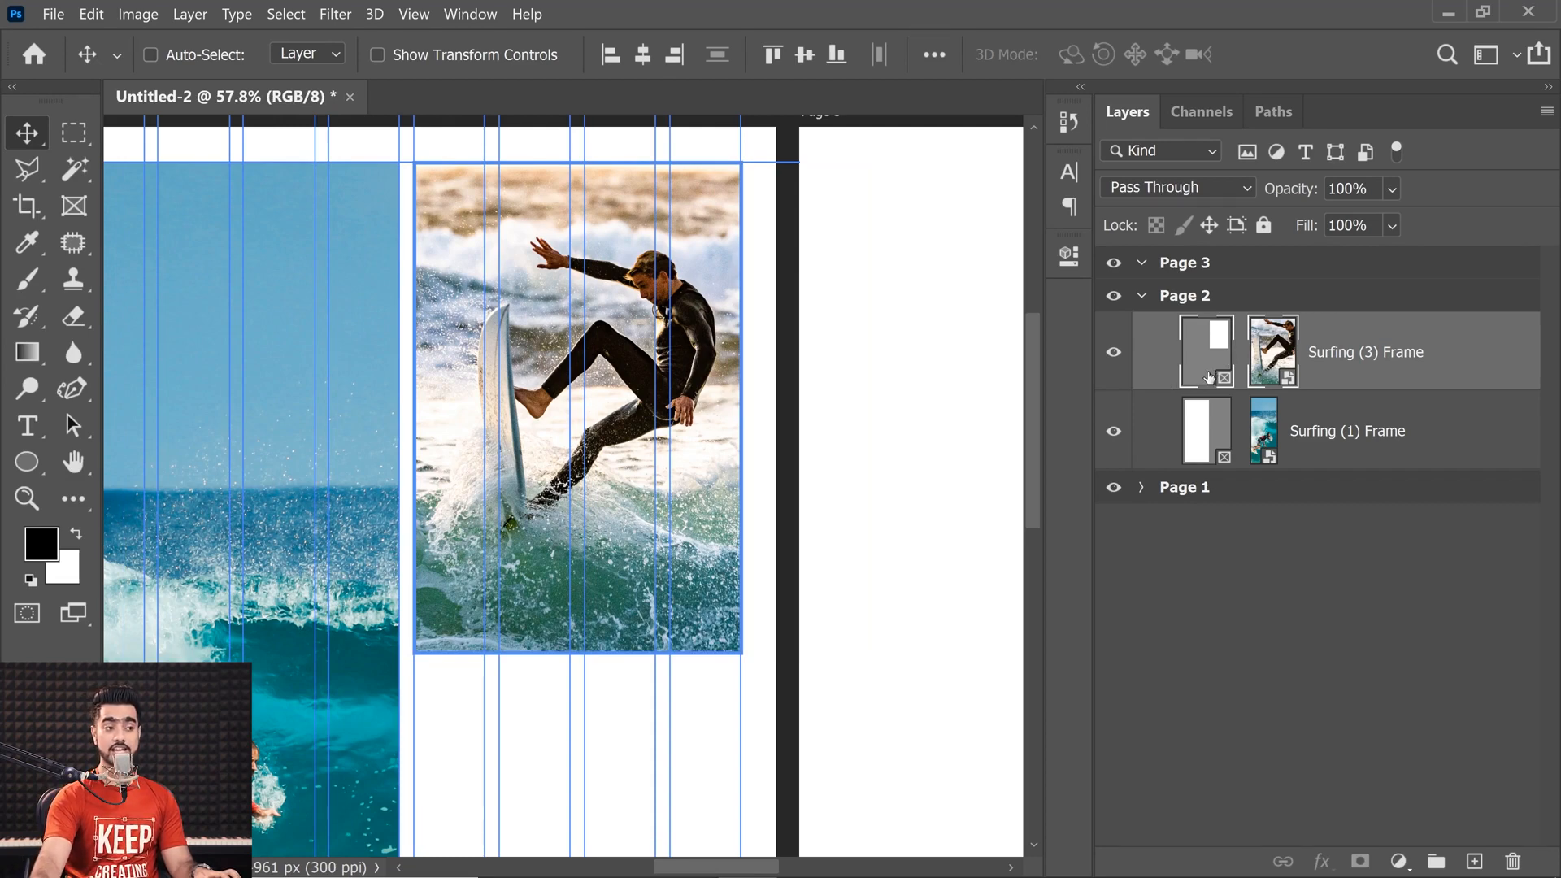
{"action": "double_click", "coordinate": [539, 339]}
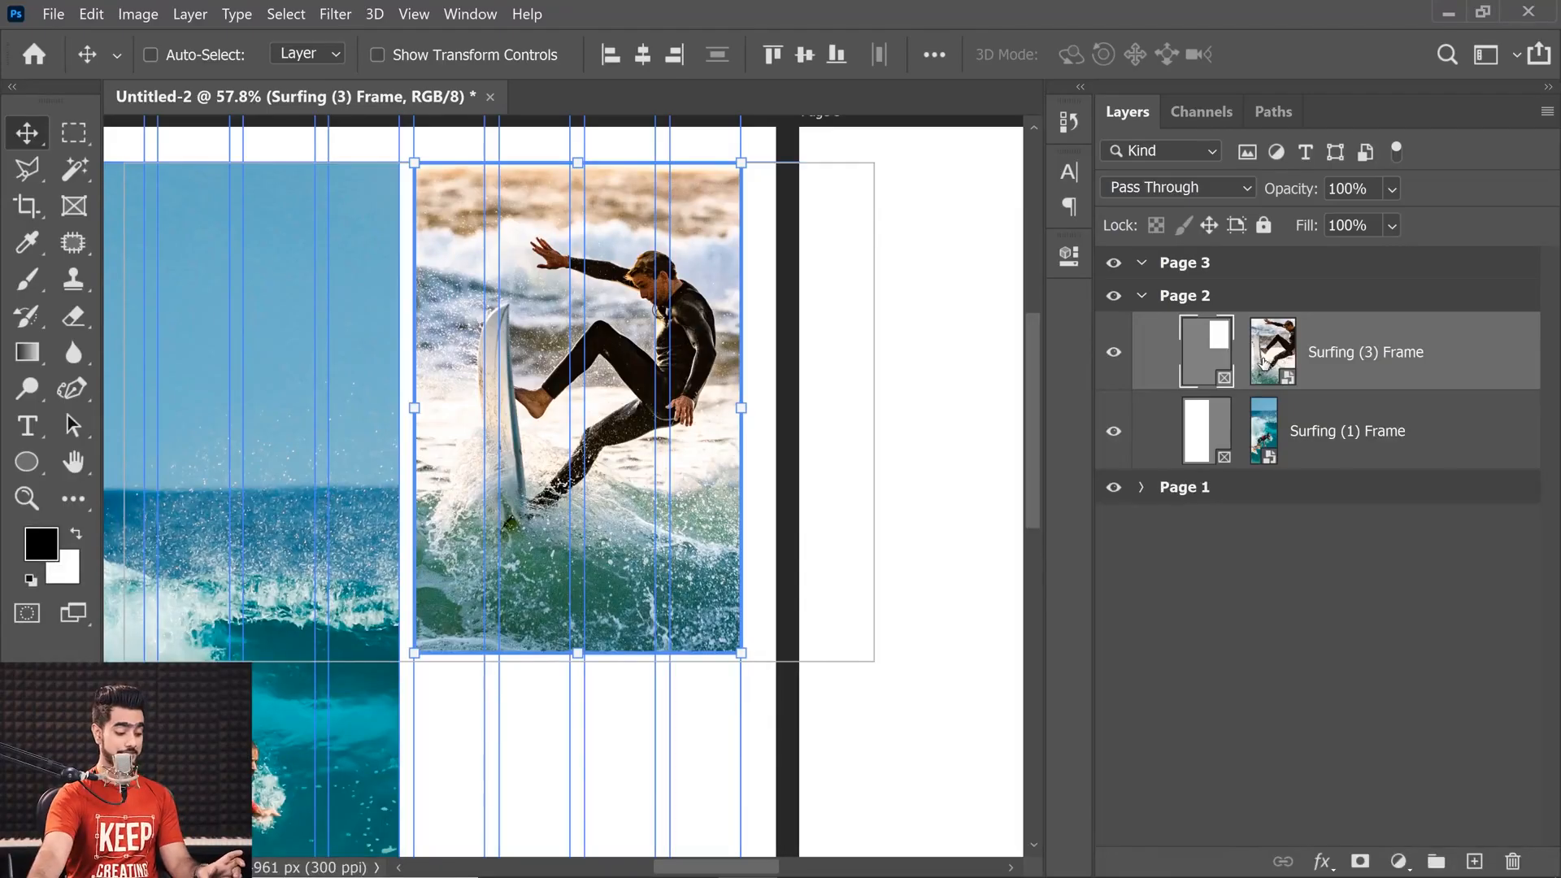
- Try transforming the Surfing (3) frame and its image together
{"action": "left_click", "coordinate": [1478, 360], "text": "ctrl"}
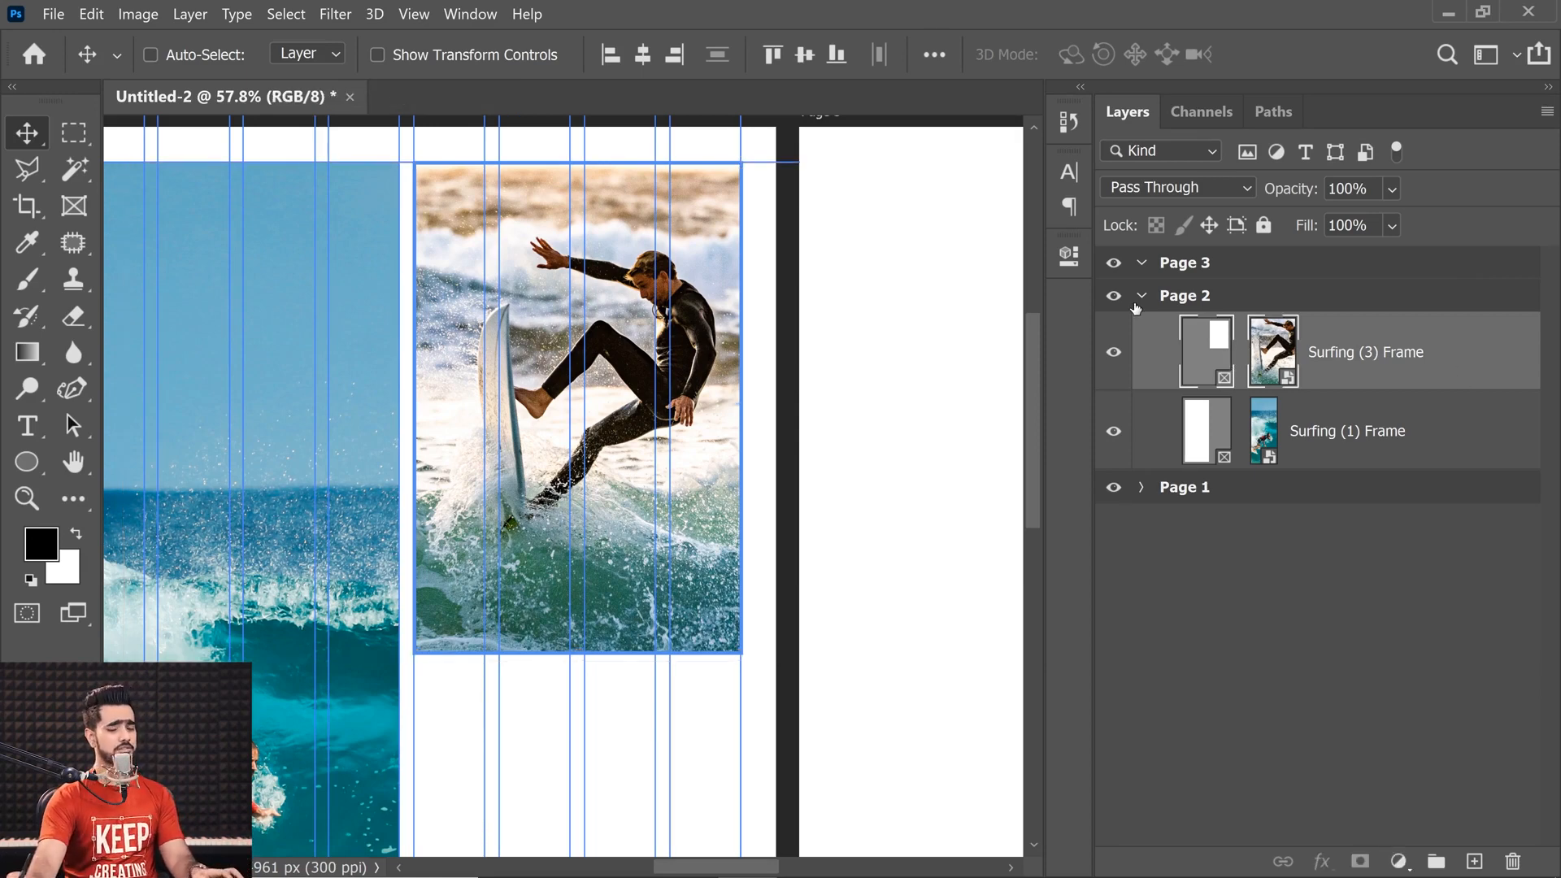
{"action": "key", "text": "ctrl+t"}
{"action": "mouse_move", "coordinate": [740, 654]}
{"action": "left_mouse_down"}
{"action": "mouse_move", "coordinate": [836, 742]}
{"action": "mouse_move", "coordinate": [777, 642]}
{"action": "mouse_move", "coordinate": [742, 633]}
{"action": "mouse_move", "coordinate": [752, 648]}
{"action": "left_mouse_up"}
{"action": "key", "text": "Return"}
{"action": "key", "text": "ctrl+0"}
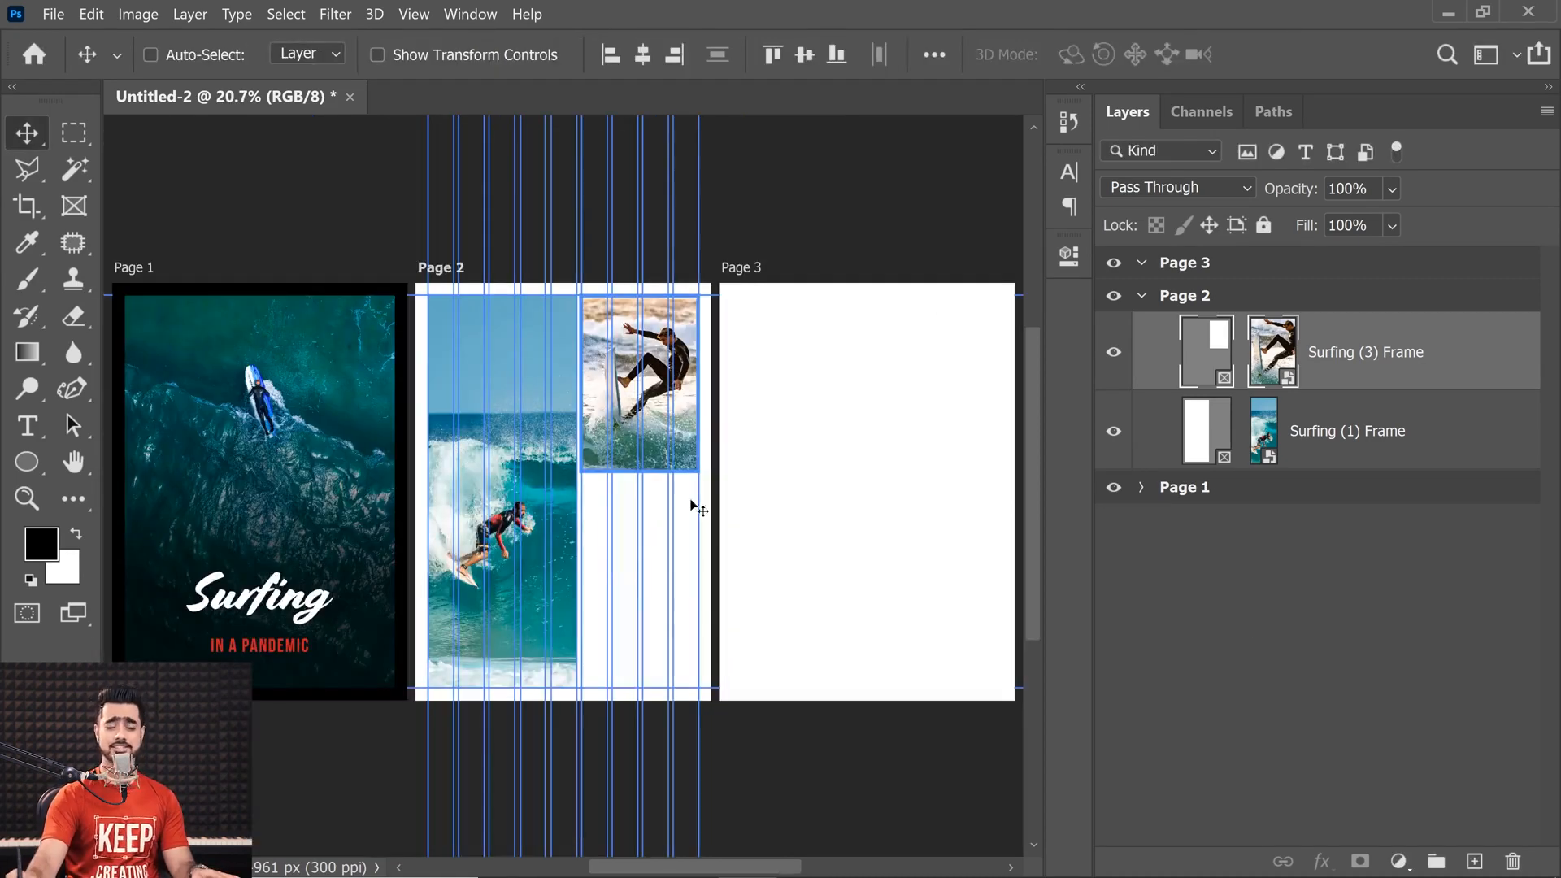
- Select only the Surfing (3) frame and raise its lower edge to make it about 1915 px tall
{"action": "left_click", "coordinate": [1319, 573]}
{"action": "left_click", "coordinate": [1414, 350]}
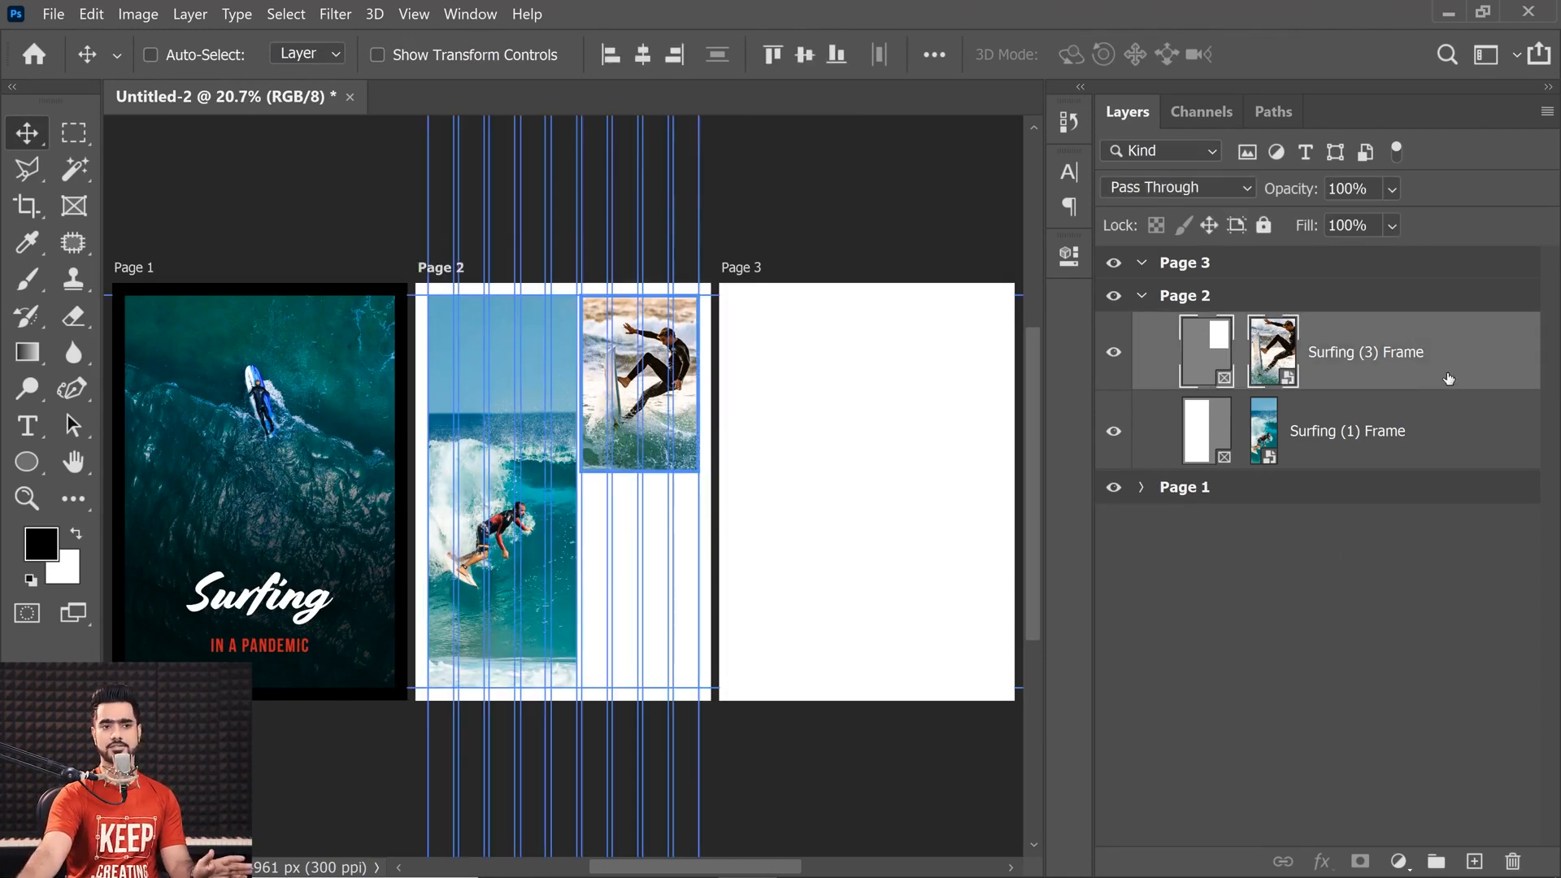
{"action": "scroll", "coordinate": [748, 429], "scroll_direction": "up", "scroll_amount": 4}
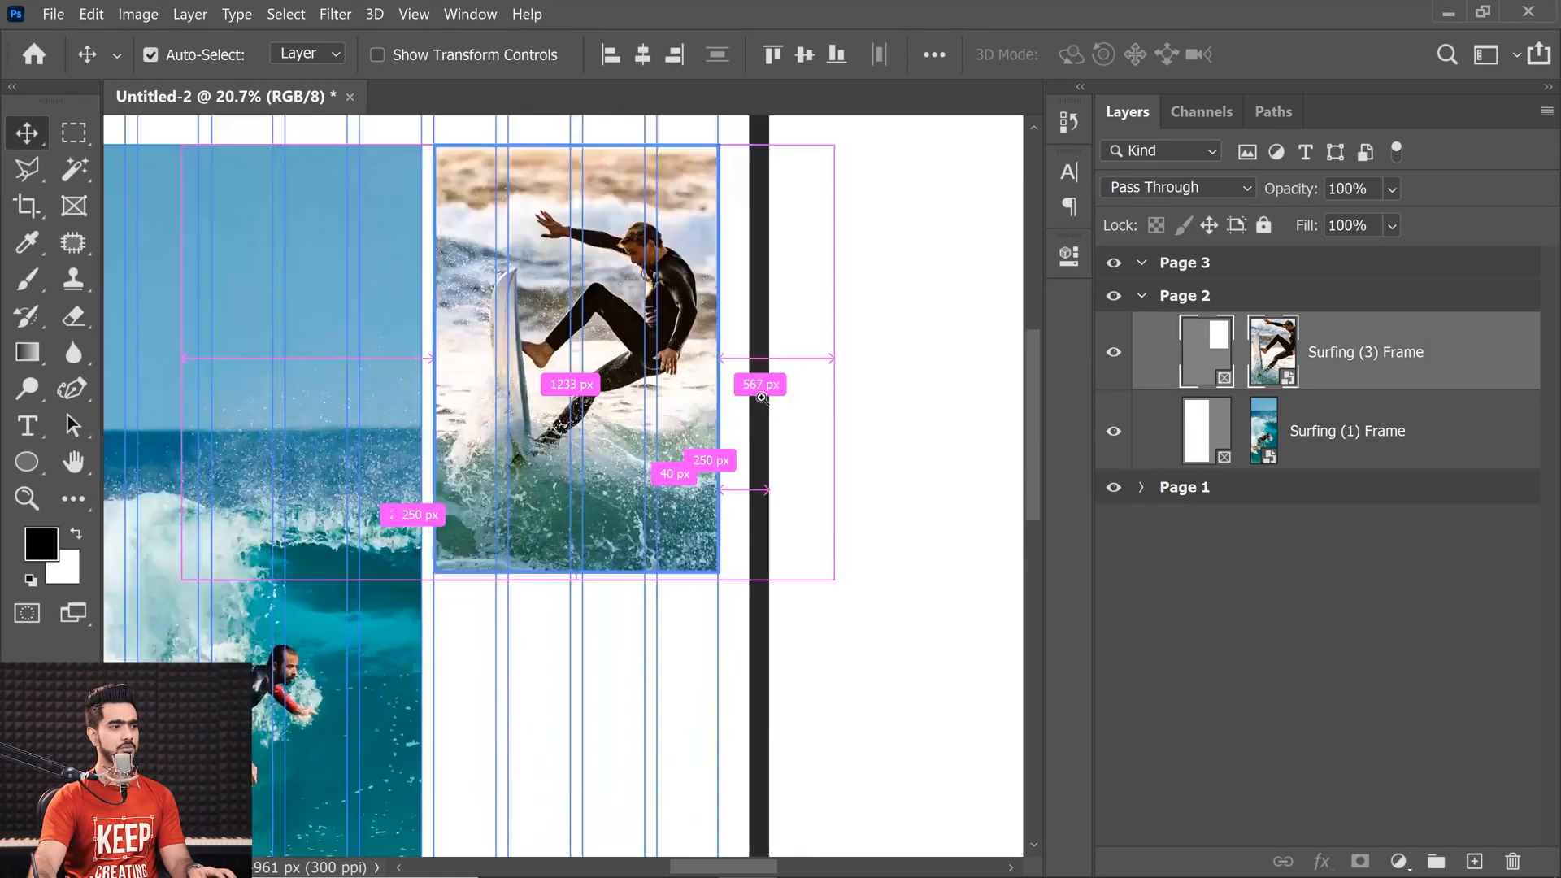
{"action": "scroll", "coordinate": [748, 429], "scroll_direction": "up", "scroll_amount": 3}
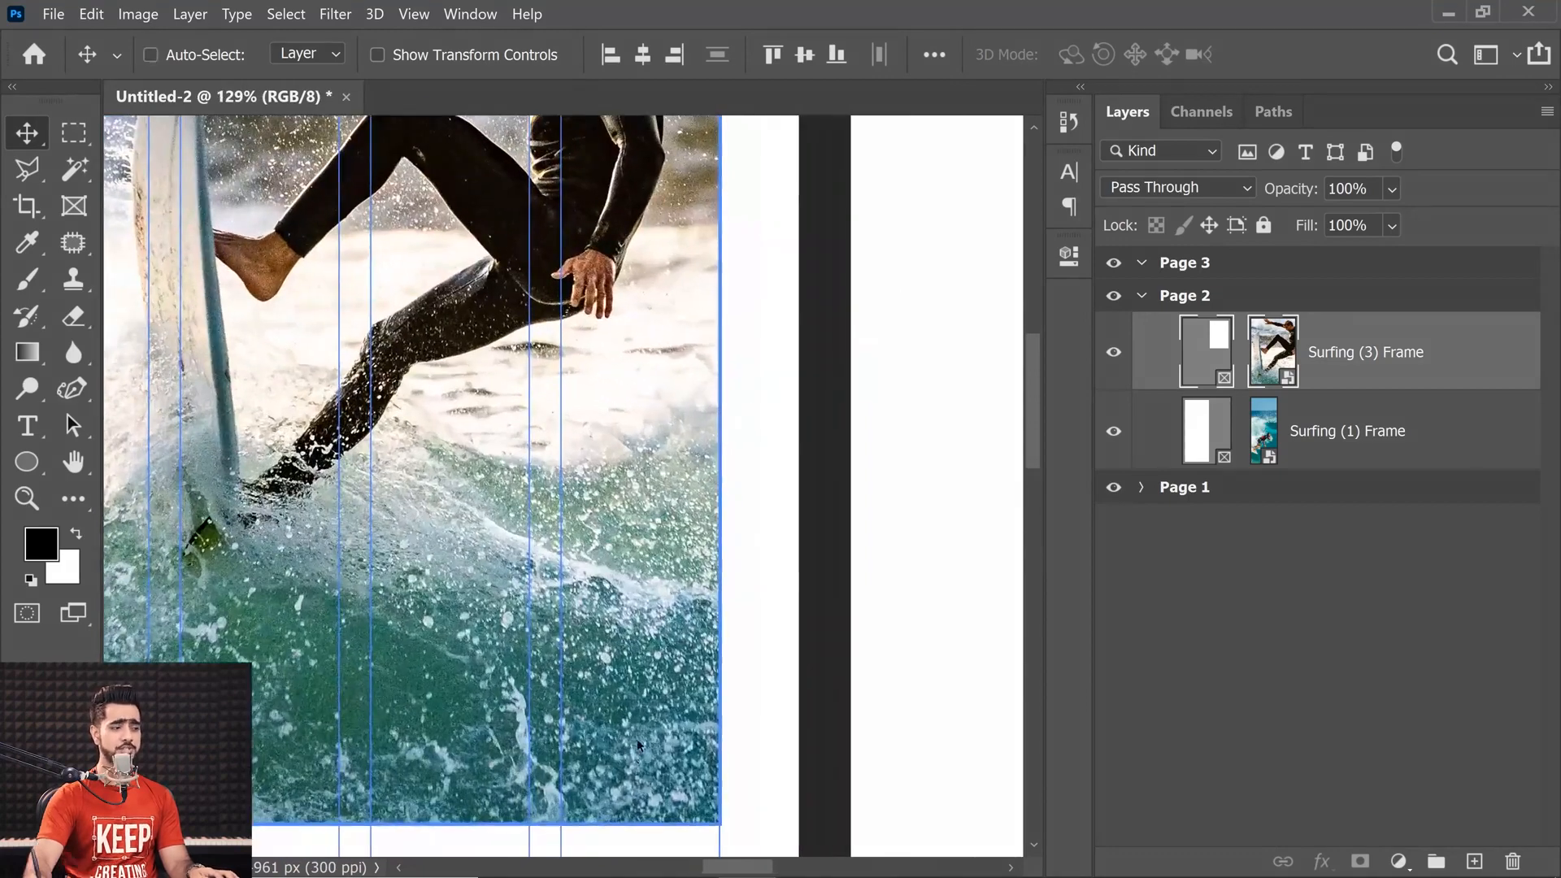
{"action": "scroll", "coordinate": [669, 669], "scroll_direction": "up", "scroll_amount": 2}
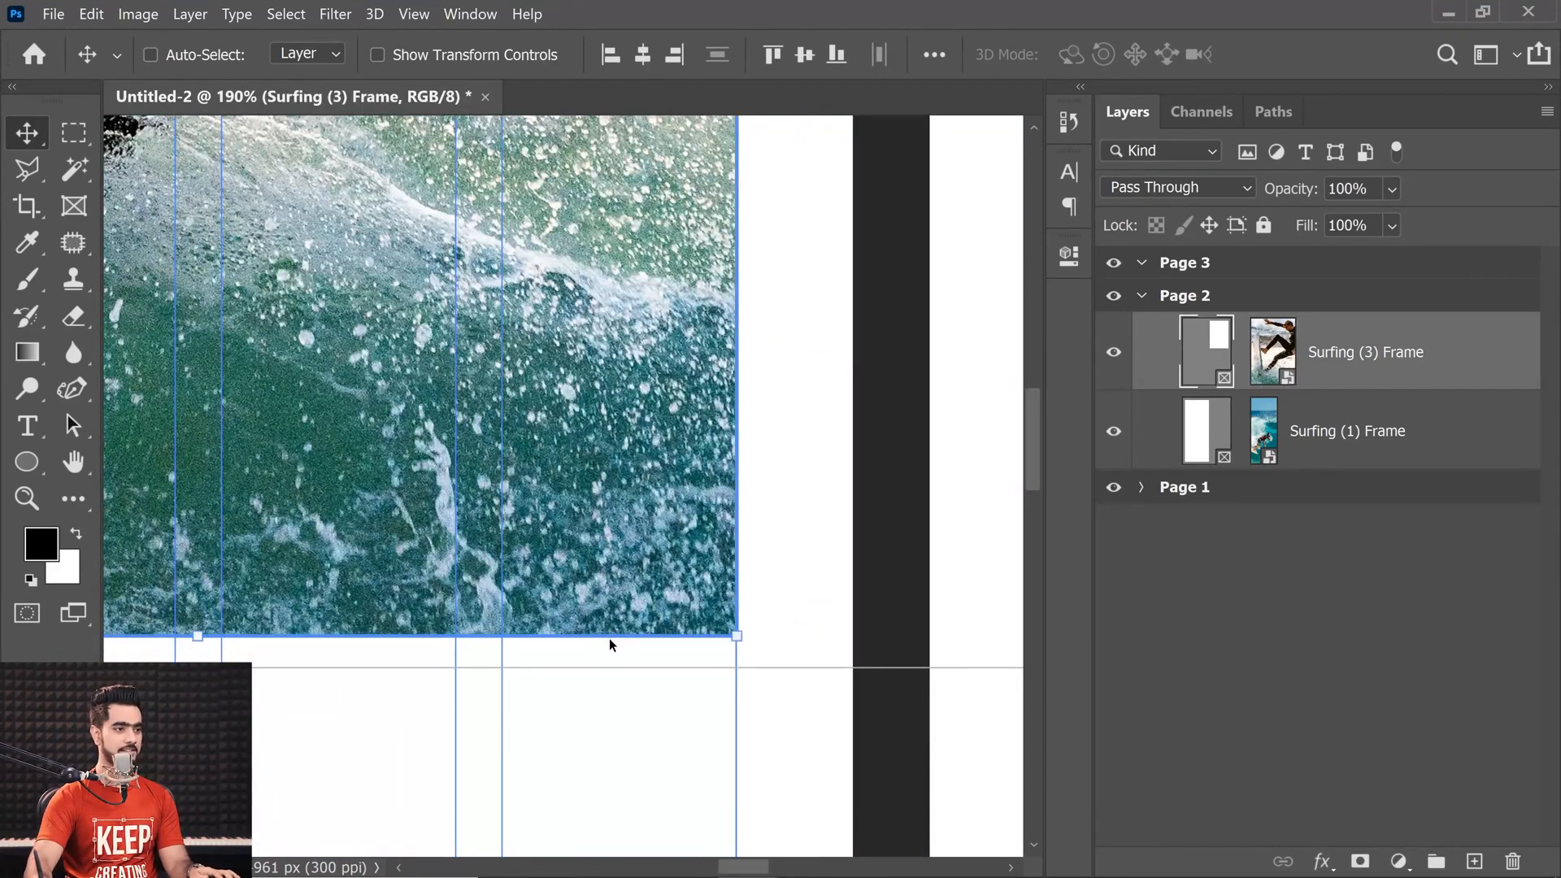
{"action": "scroll", "coordinate": [608, 642], "scroll_direction": "down", "scroll_amount": 5}
{"action": "scroll", "coordinate": [580, 593], "scroll_direction": "up", "scroll_amount": 2}
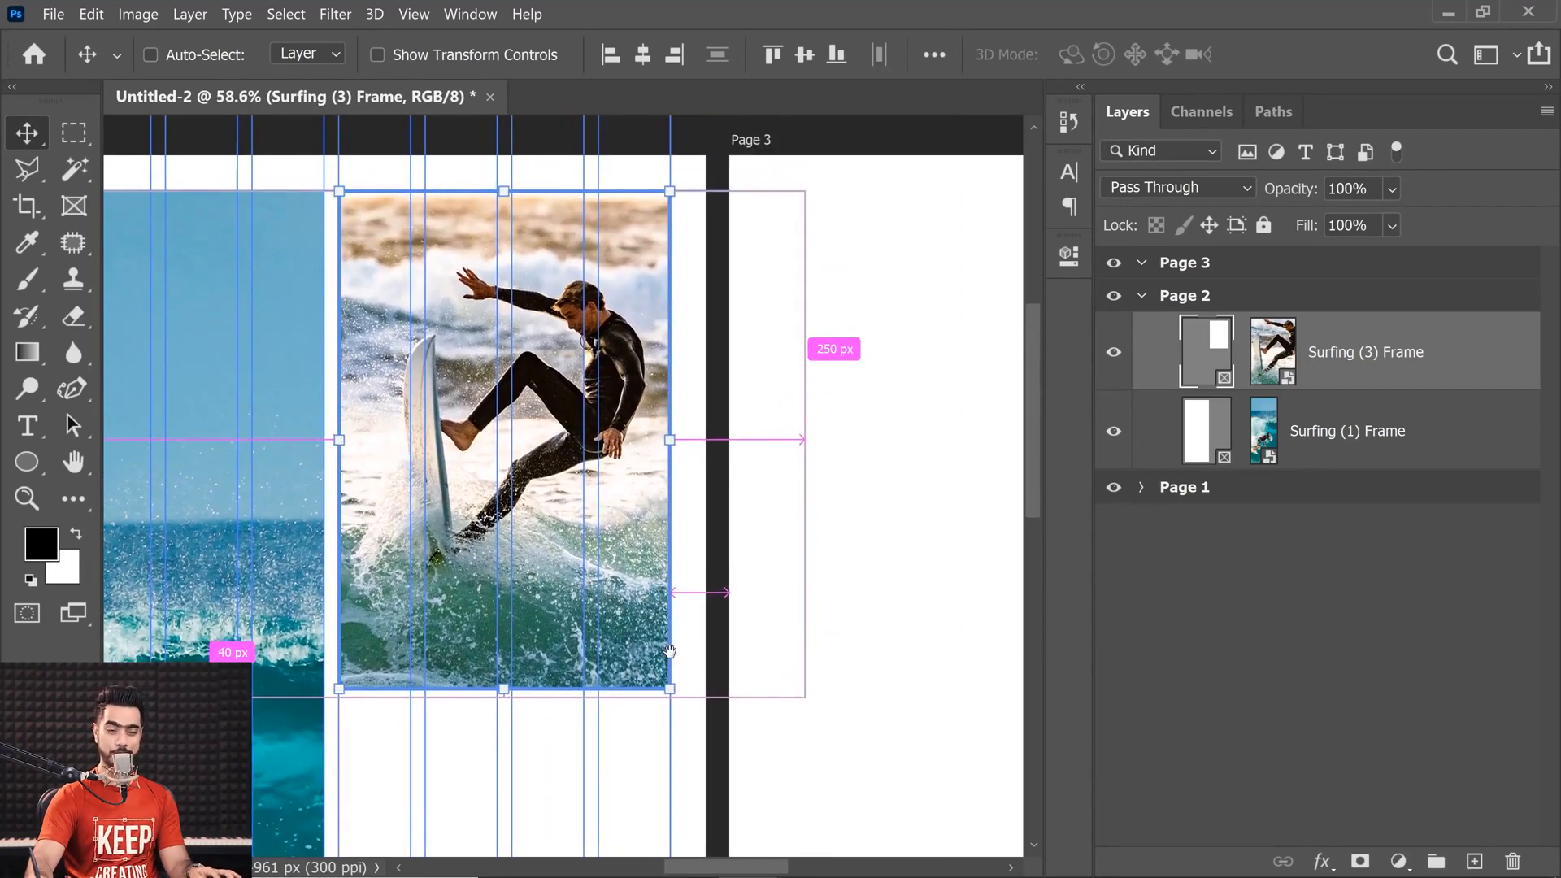
{"action": "left_click_drag", "start_coordinate": [508, 691], "coordinate": [508, 650]}
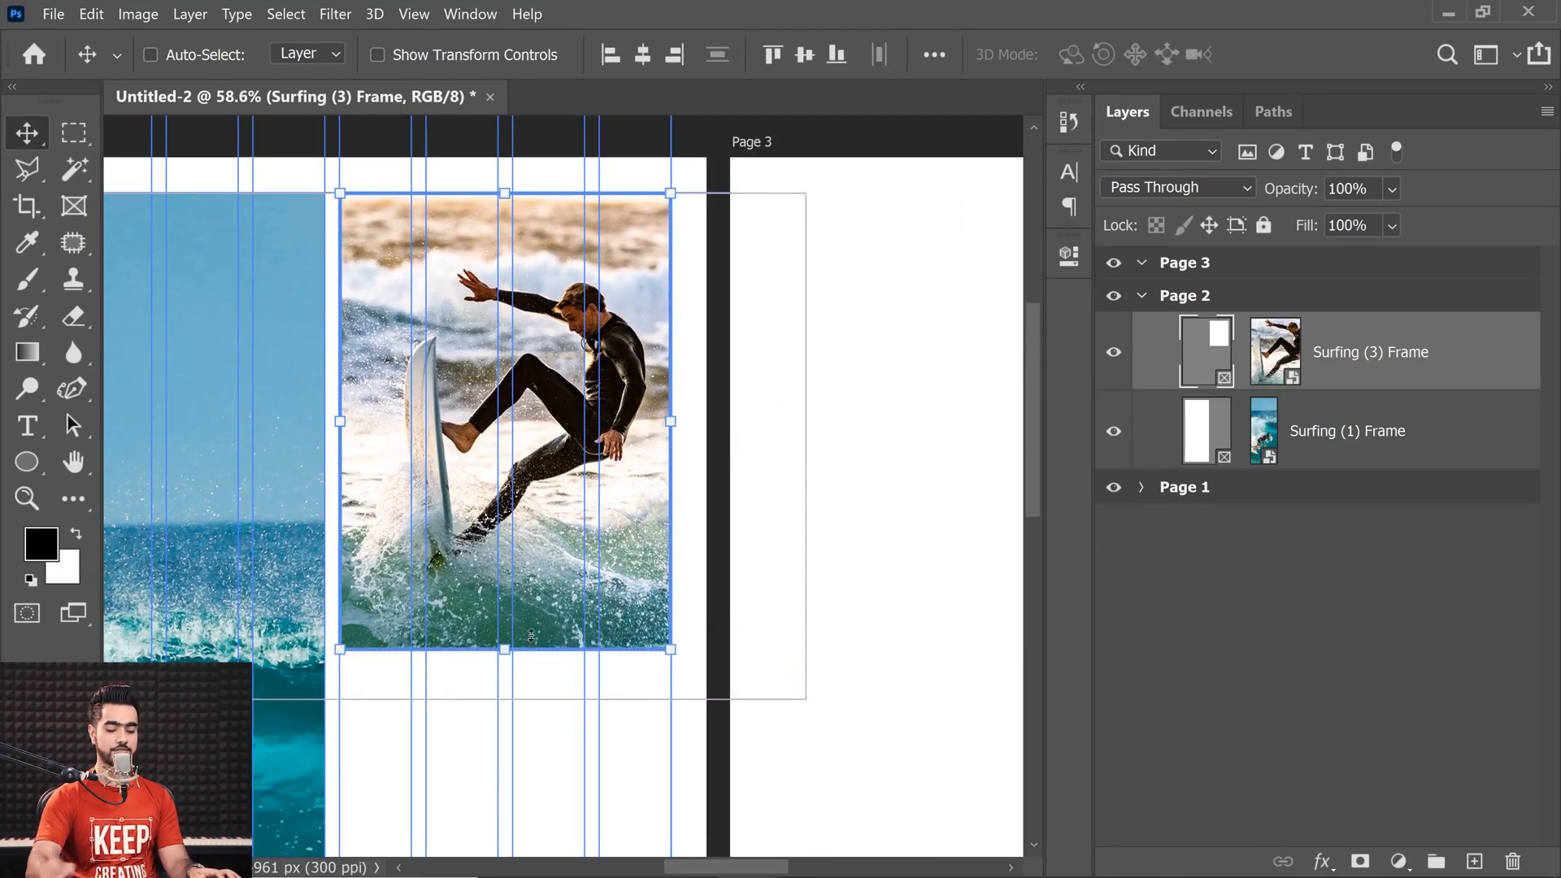
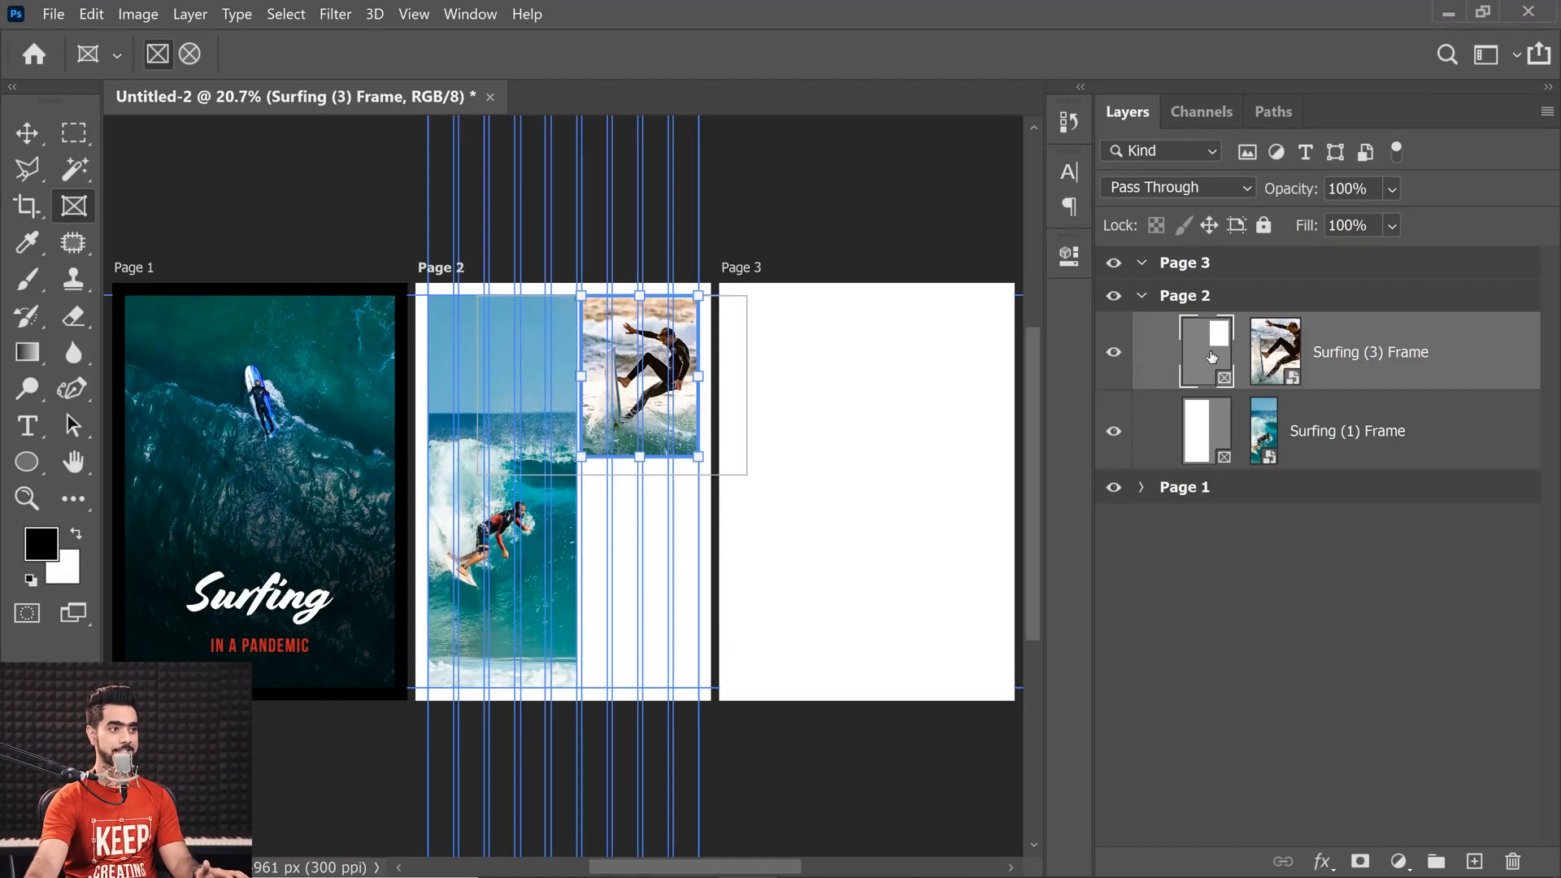
- Open the Surfing (3) frame's properties and examine the available inset image sources
{"action": "left_click", "coordinate": [1069, 257]}
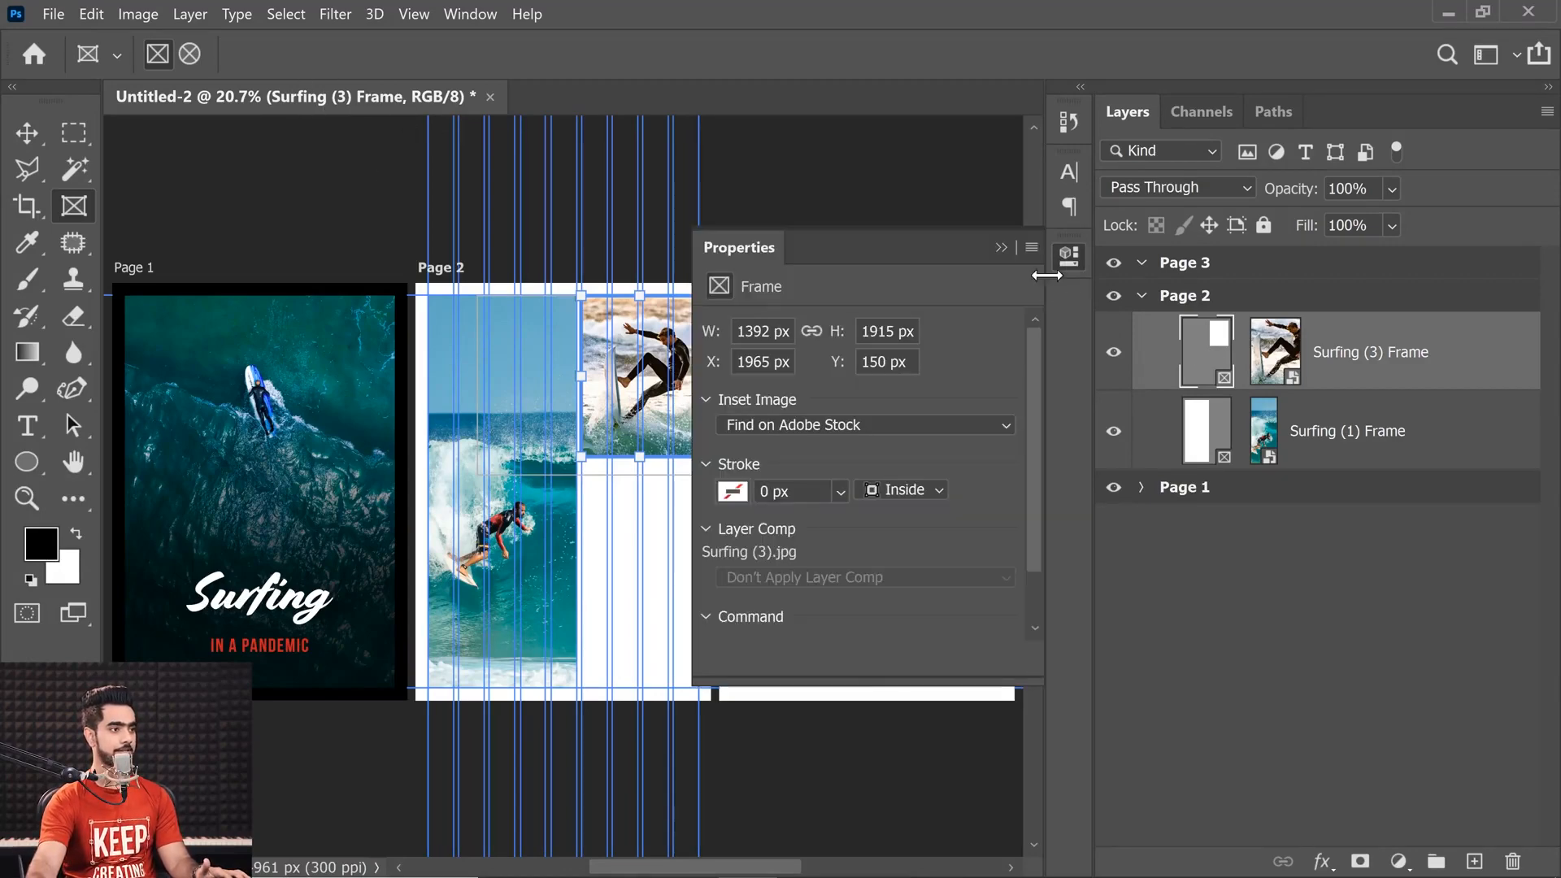
{"action": "left_click", "coordinate": [589, 461], "text": "ctrl"}
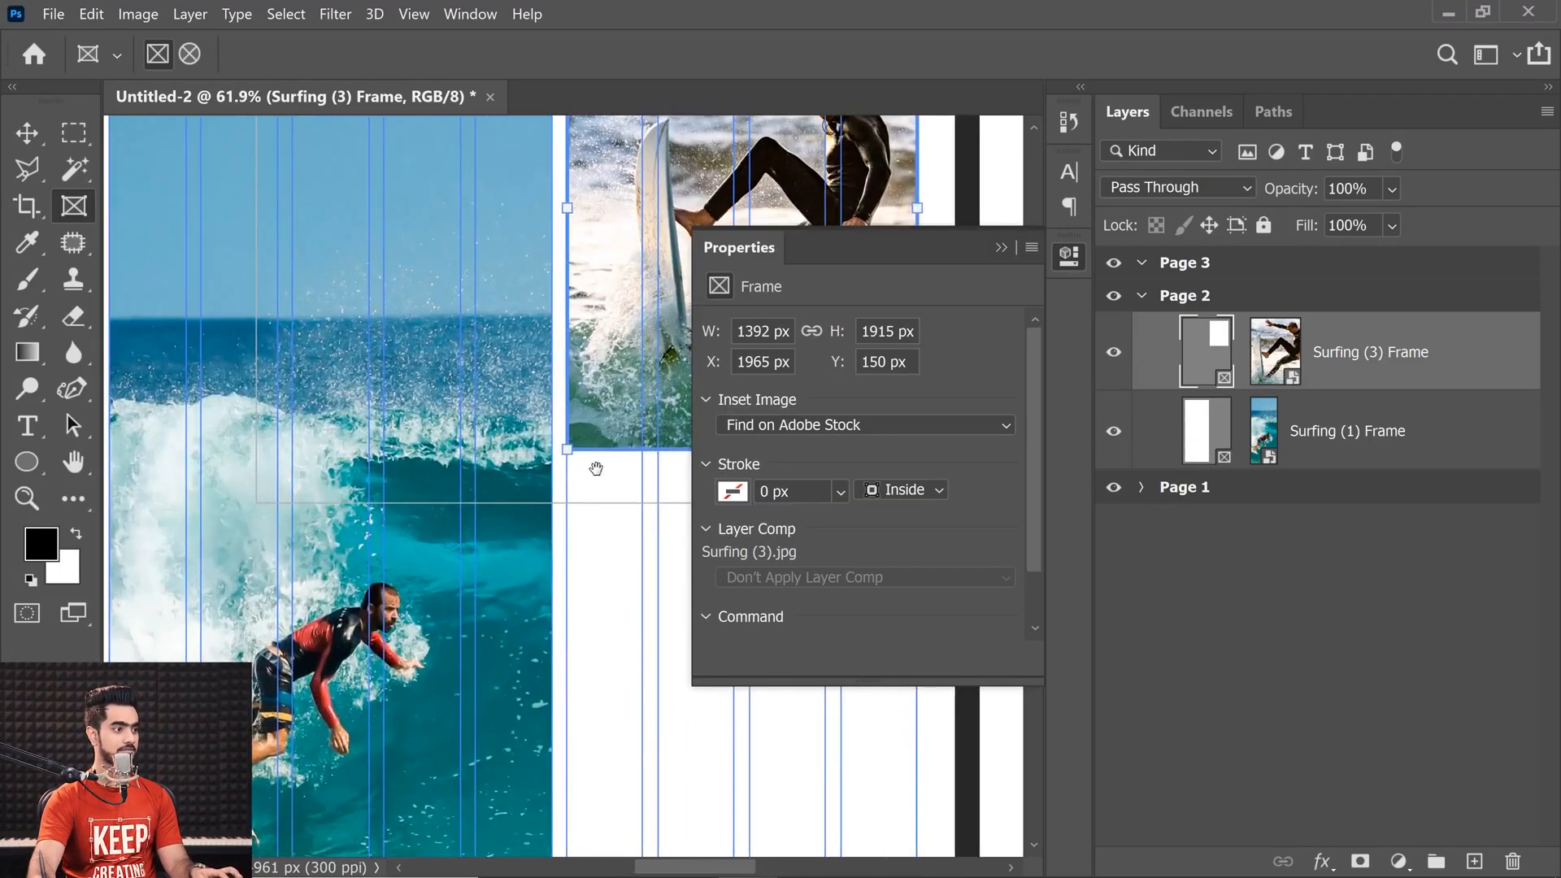
{"action": "left_click_drag", "start_coordinate": [596, 466], "coordinate": [371, 589]}
{"action": "left_click_drag", "start_coordinate": [463, 522], "coordinate": [270, 666]}
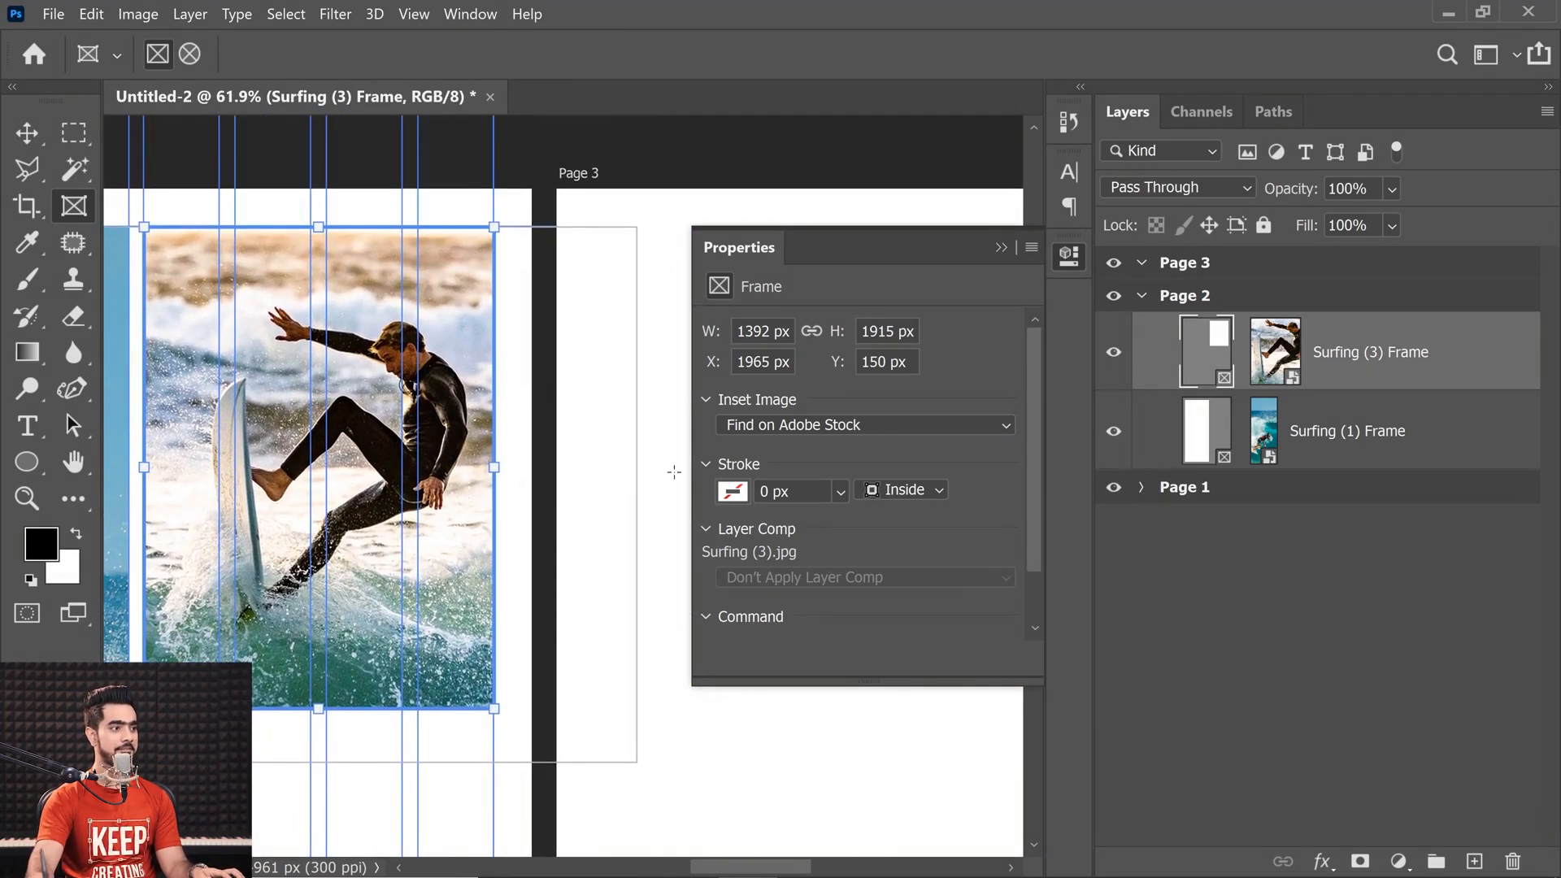
{"action": "left_click", "coordinate": [795, 422]}
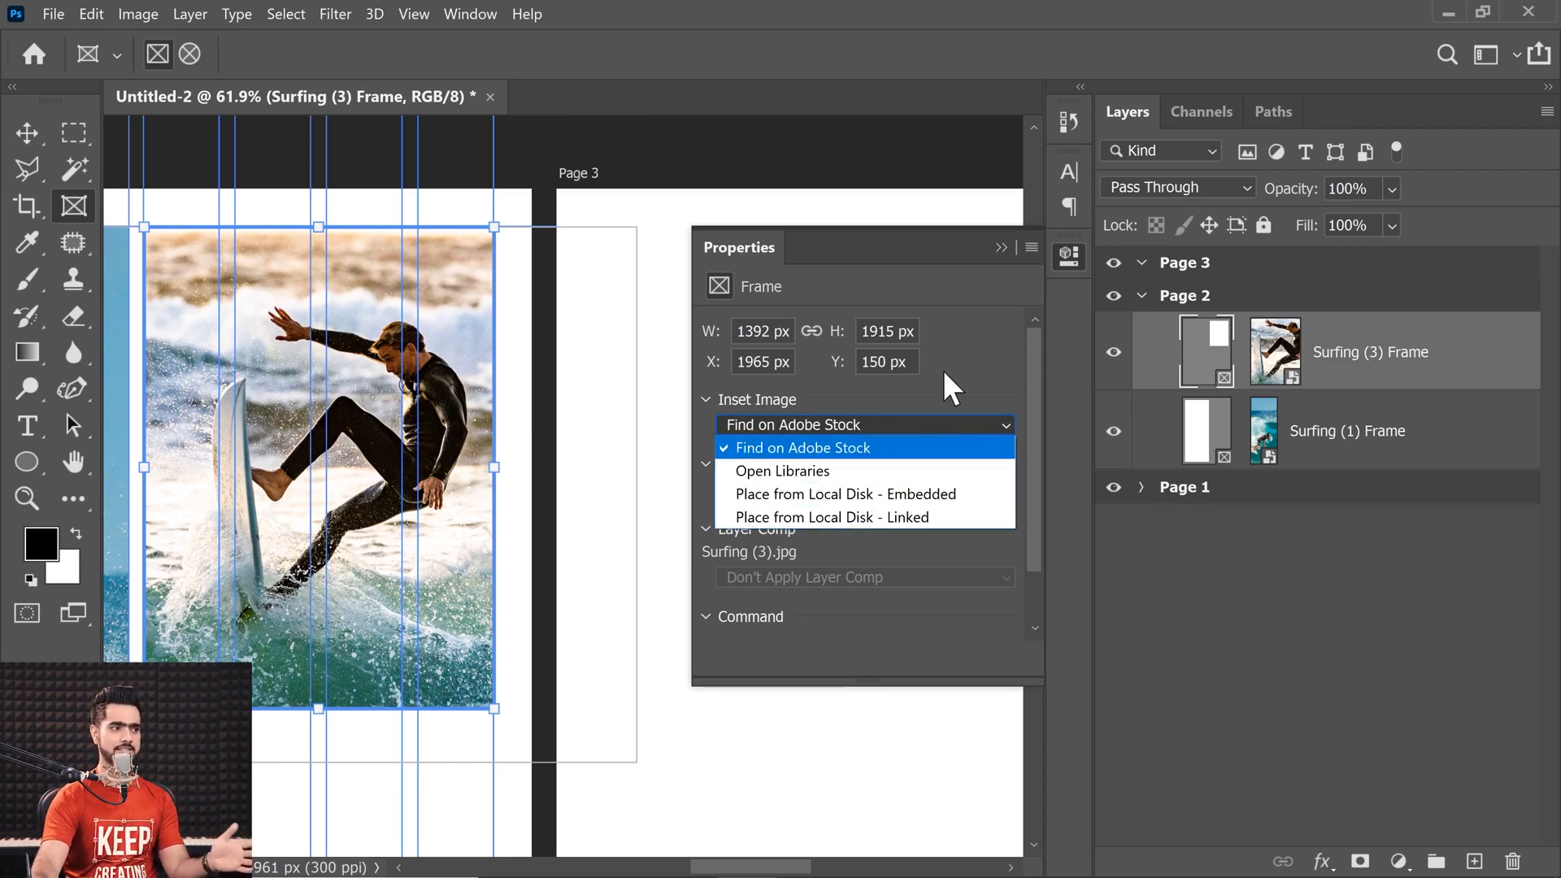
{"action": "left_click", "coordinate": [904, 393]}
- Give the Surfing (3) frame a red stroke 40 px wide
{"action": "left_click", "coordinate": [734, 490]}
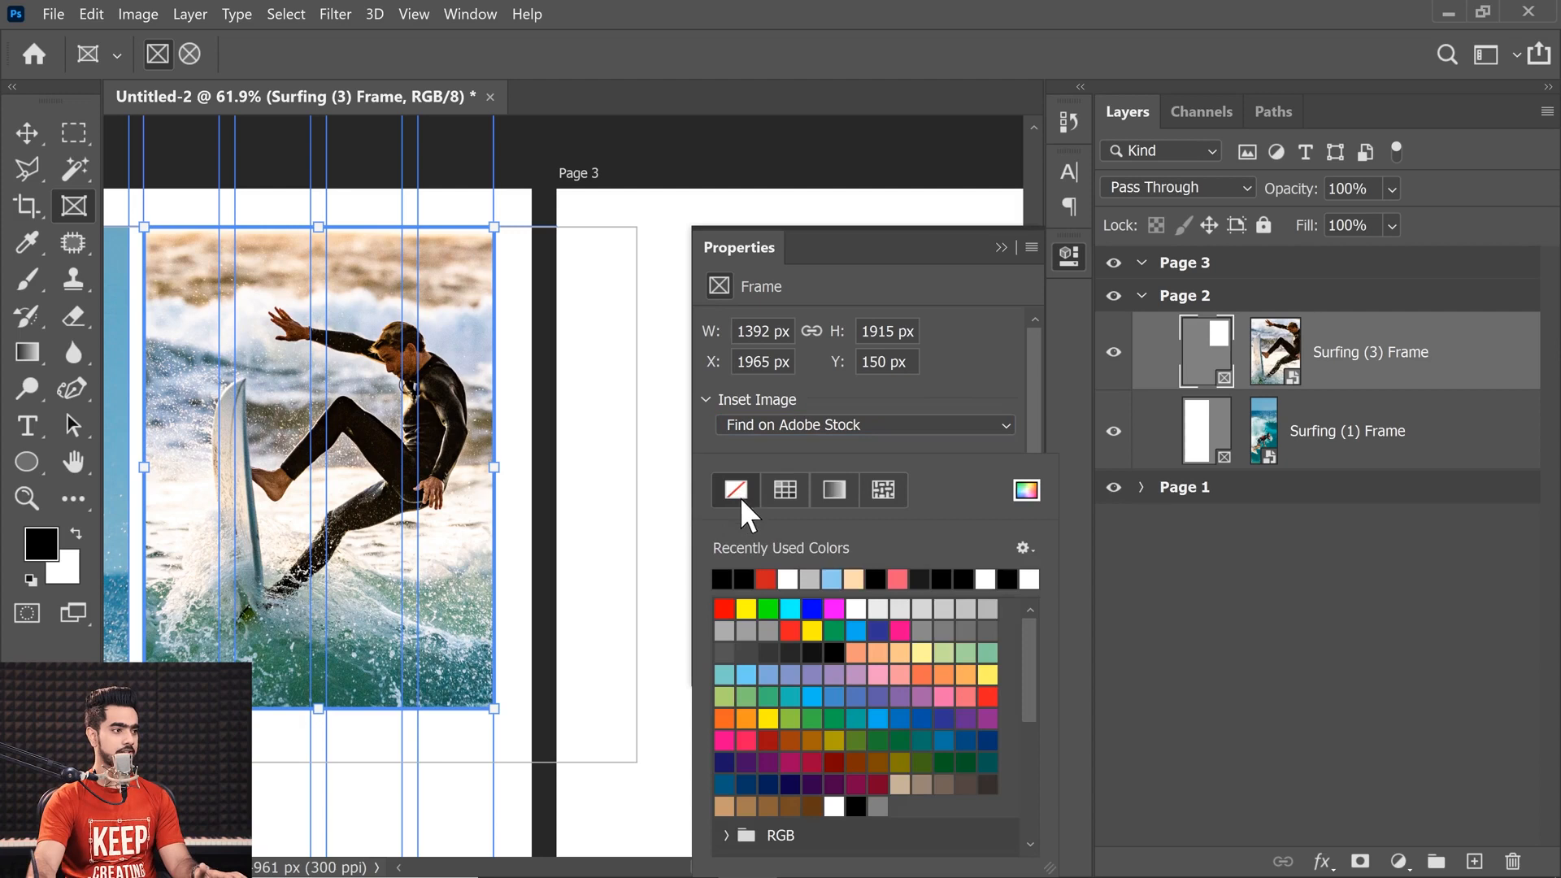
{"action": "left_click", "coordinate": [766, 582]}
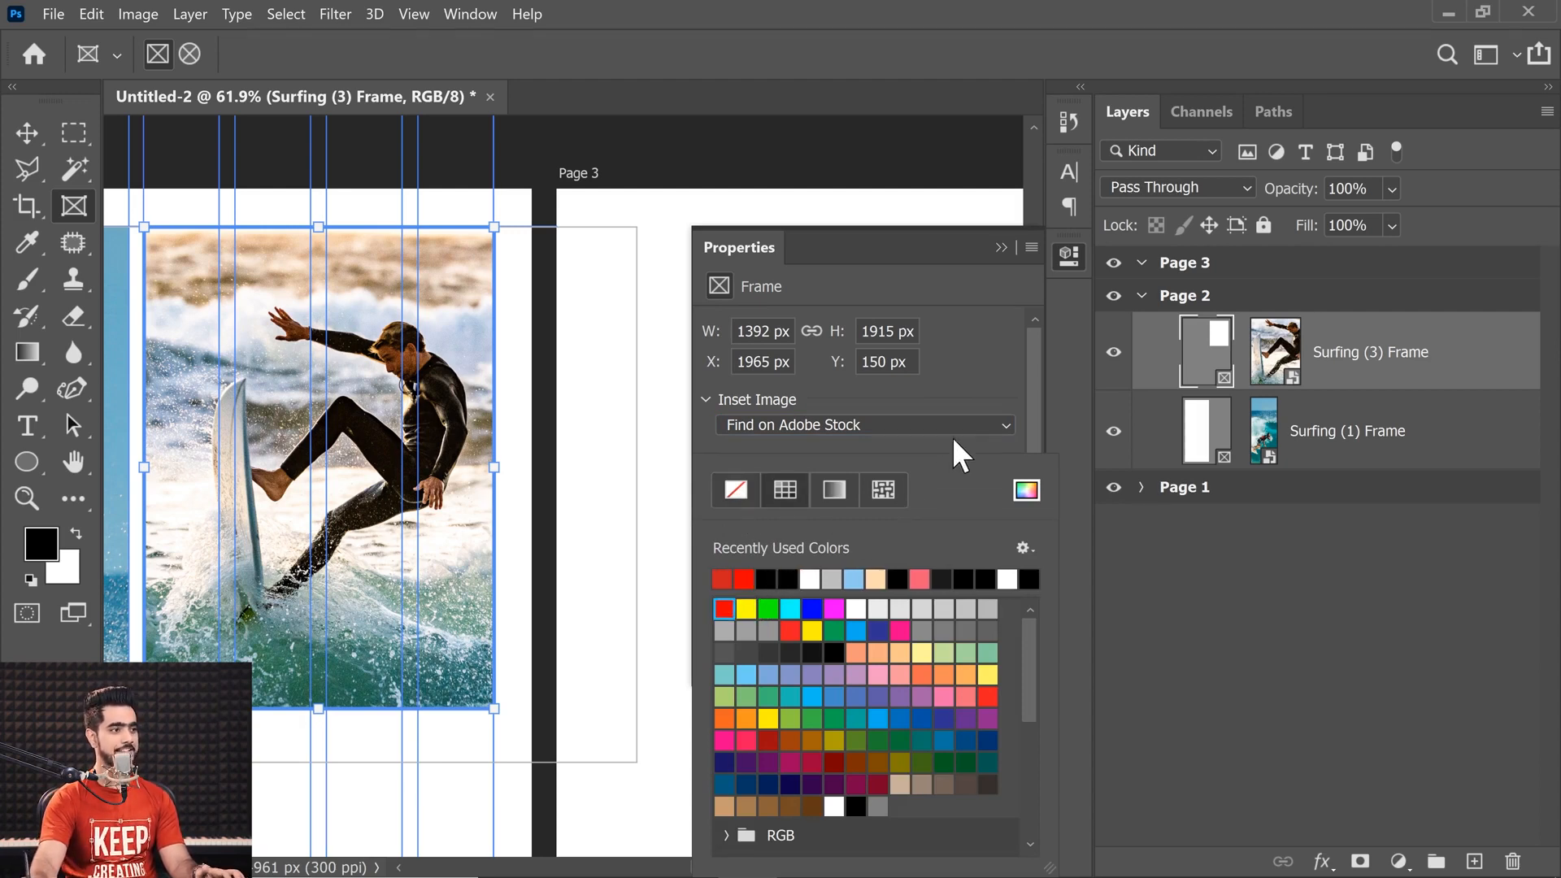
{"action": "left_click_drag", "start_coordinate": [1033, 398], "coordinate": [1035, 433]}
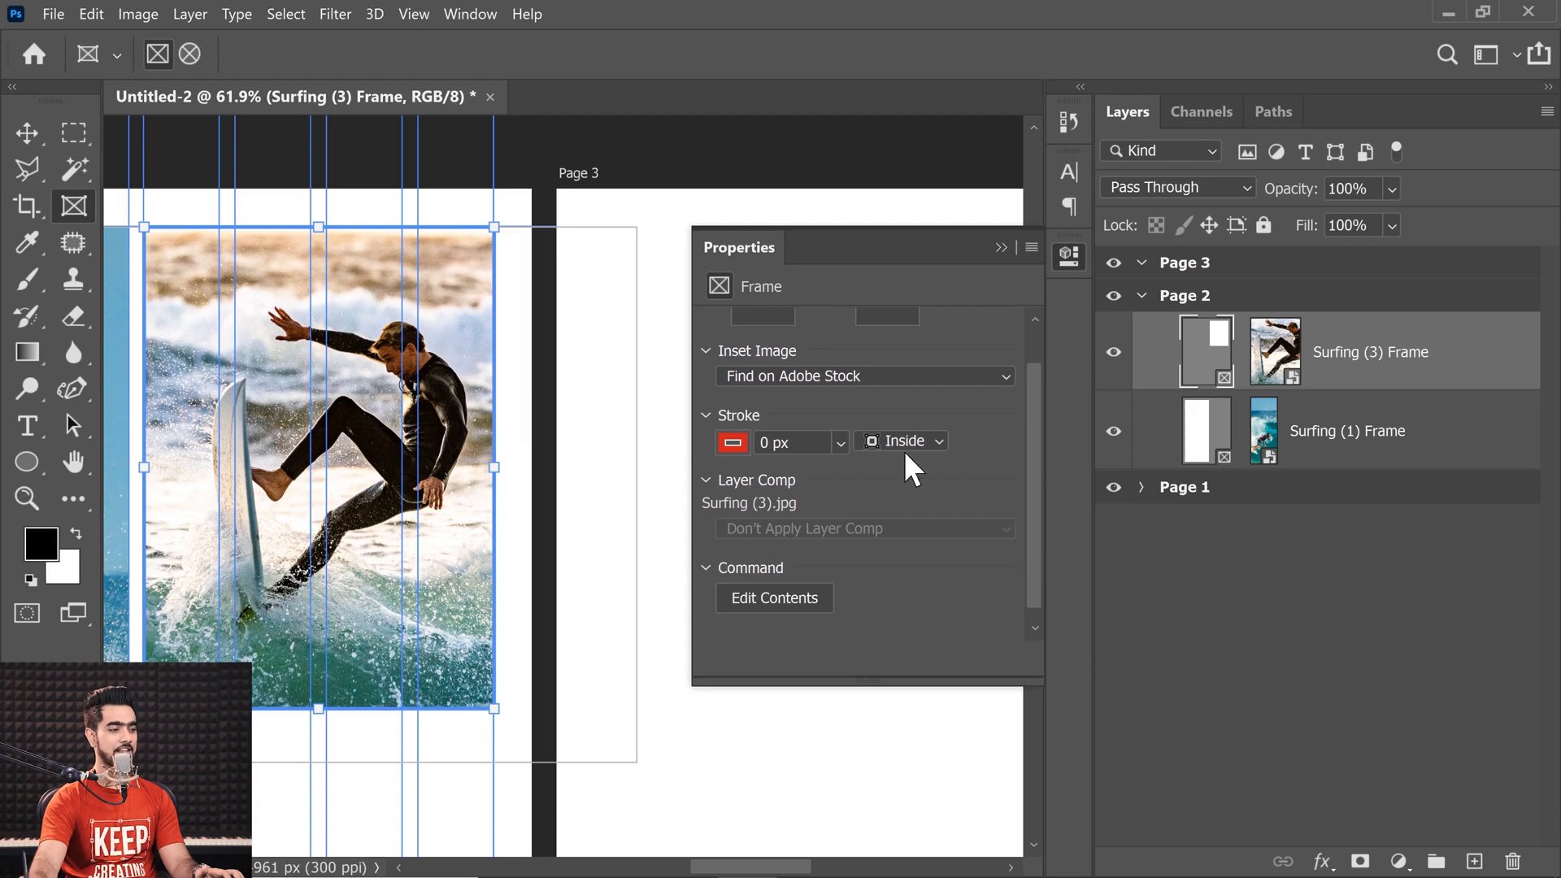
{"action": "left_click", "coordinate": [839, 443]}
{"action": "left_click_drag", "start_coordinate": [852, 470], "coordinate": [876, 478]}
{"action": "left_click", "coordinate": [563, 457]}
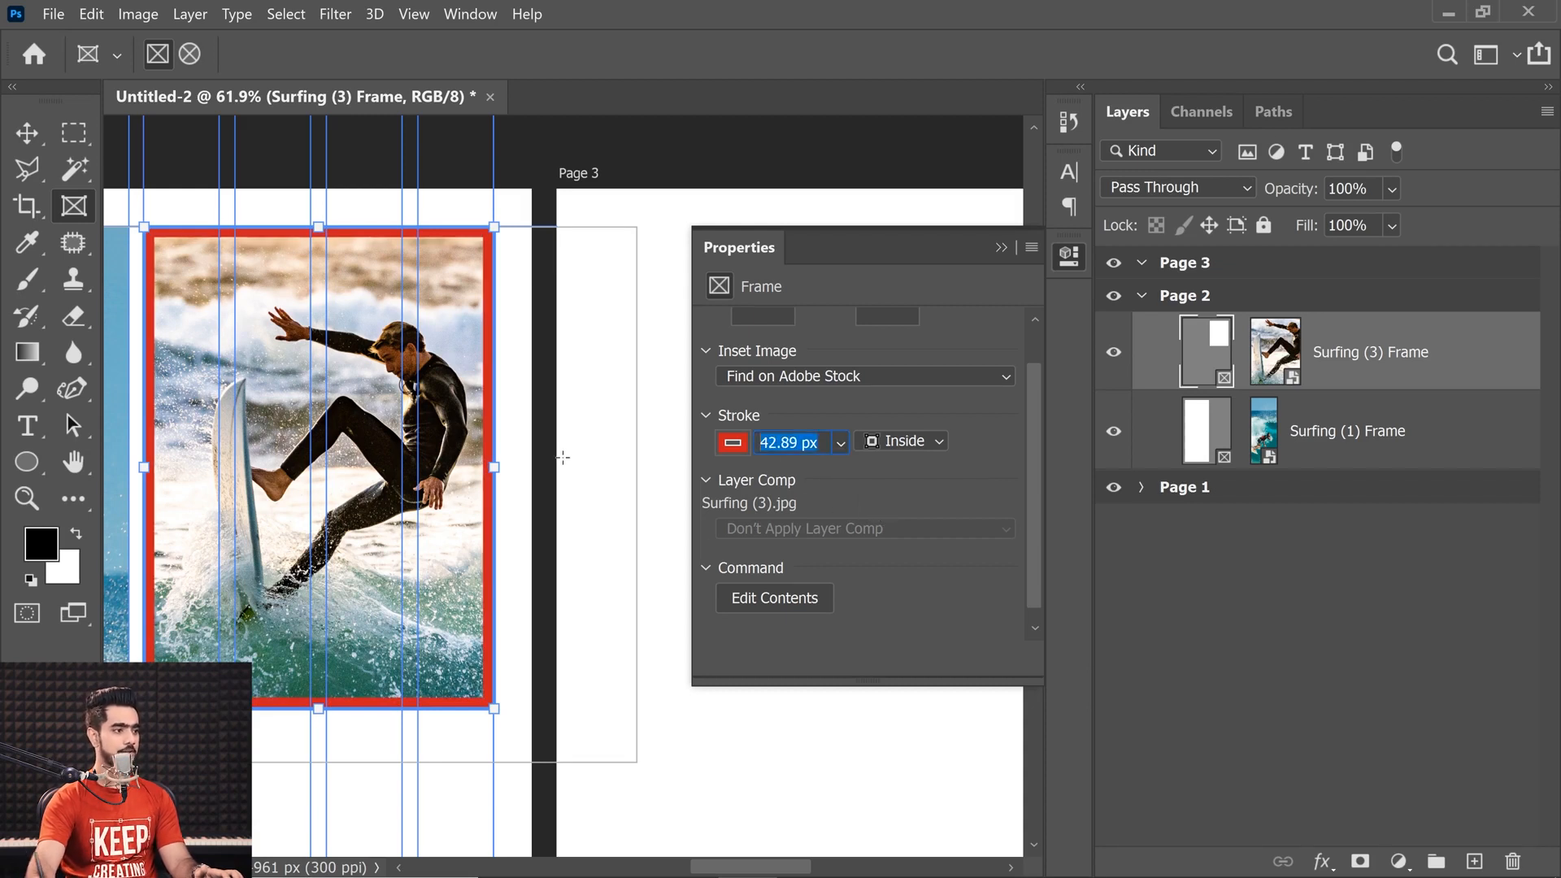
{"action": "type", "text": "40"}
{"action": "key", "text": "Return"}
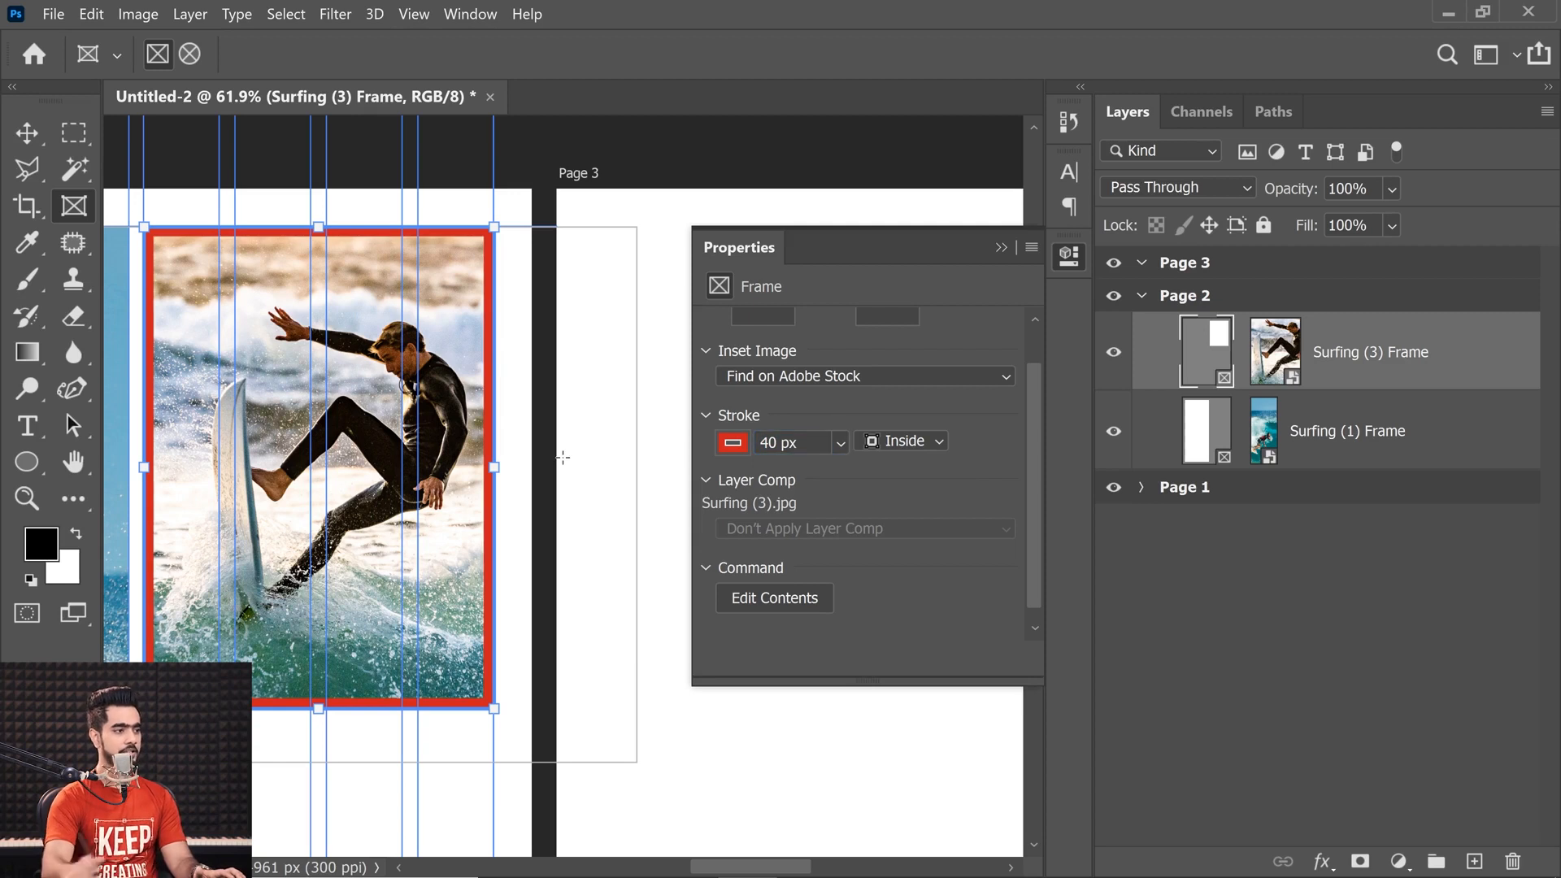
- Try other alignments such as Center for the Surfing (3) frame's red stroke and restore Inside
{"action": "left_click", "coordinate": [900, 445]}
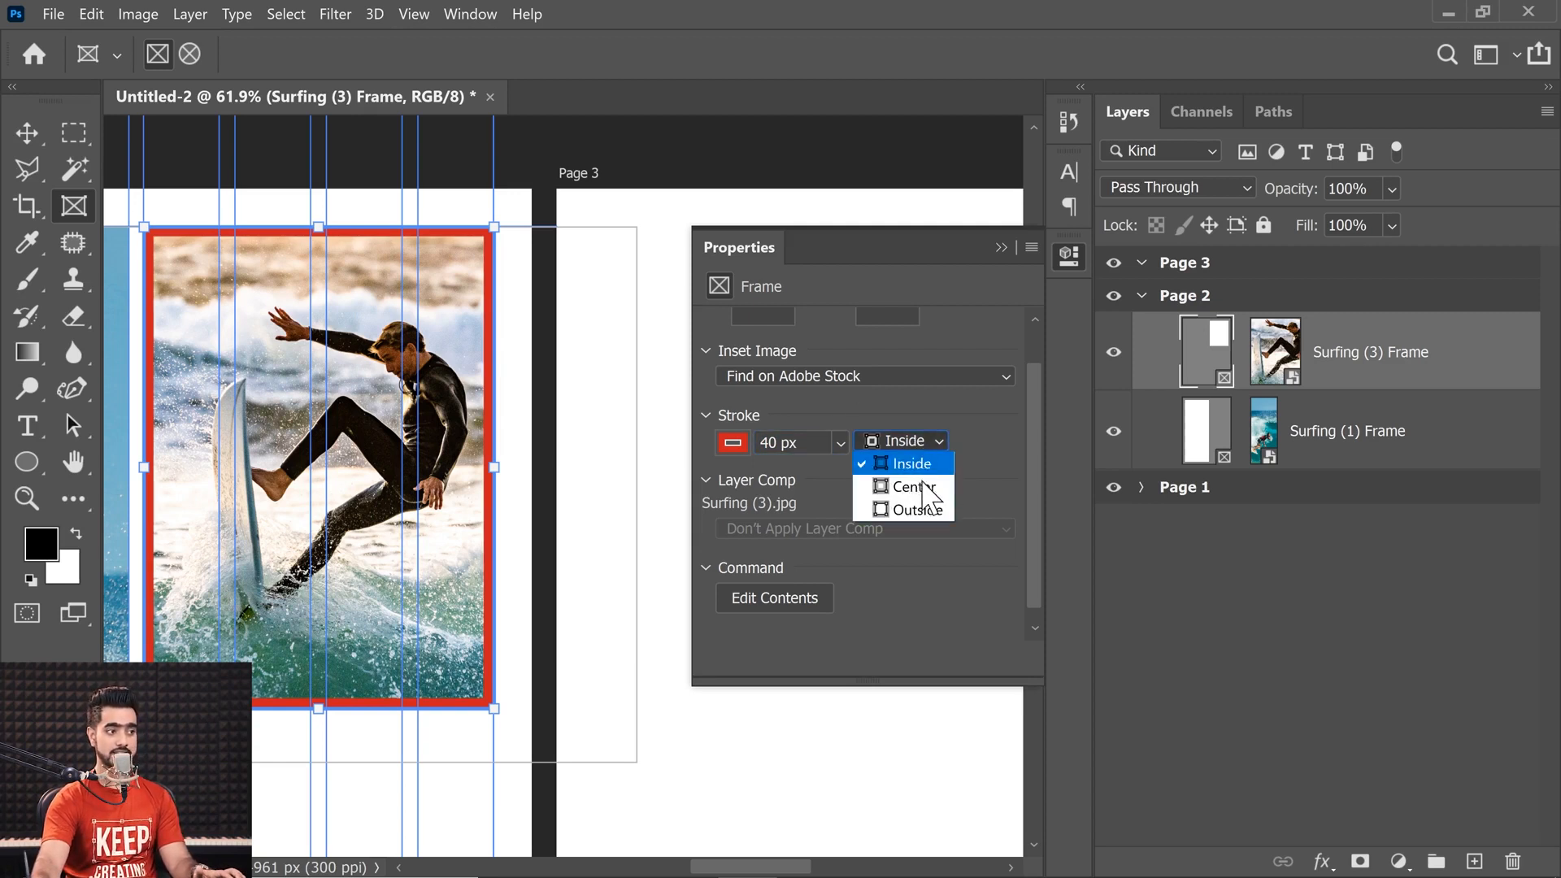
{"action": "left_click", "coordinate": [915, 487]}
{"action": "left_click", "coordinate": [902, 443]}
{"action": "left_click", "coordinate": [902, 510]}
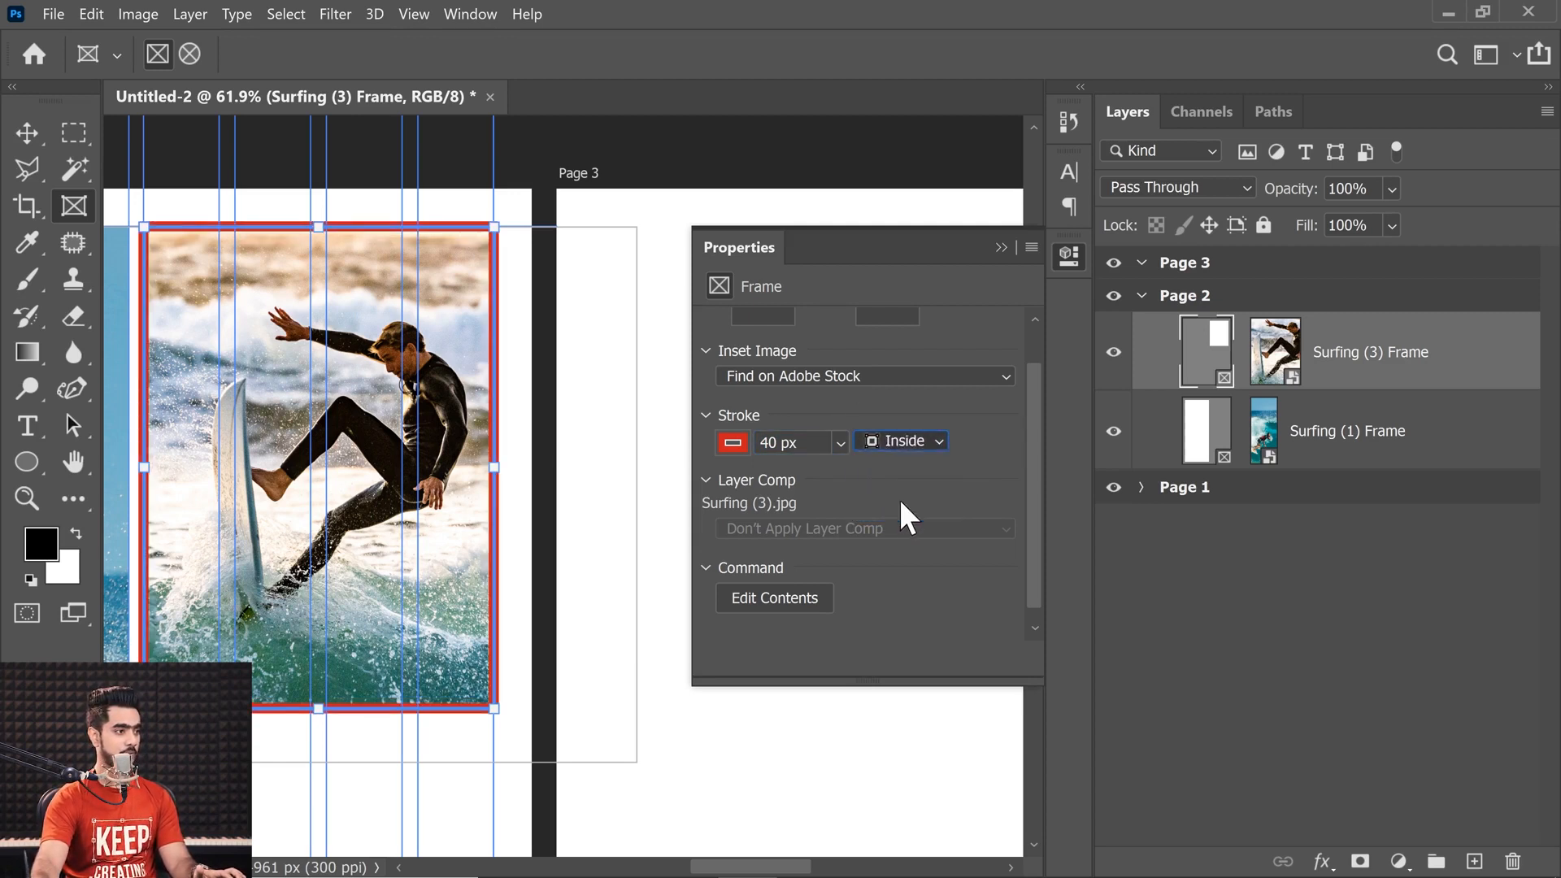
{"action": "left_click", "coordinate": [904, 439]}
{"action": "left_click", "coordinate": [904, 467]}
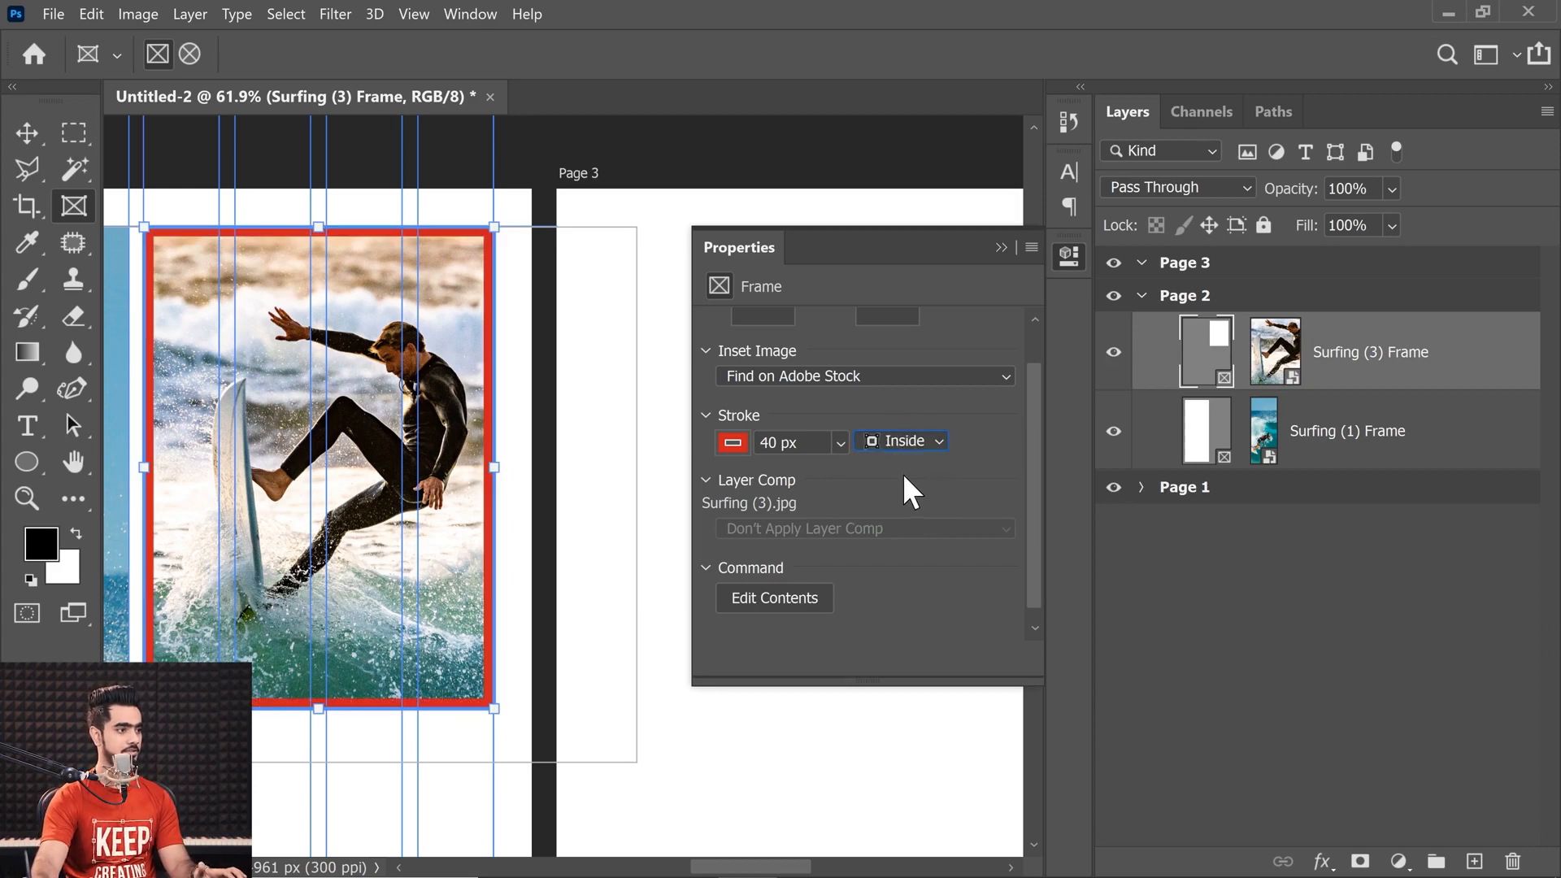
- Give the Surfing (1) frame on Page 2 a red stroke 40 px wide, set Inside
{"action": "scroll", "coordinate": [393, 474], "scroll_direction": "down", "scroll_amount": 5}
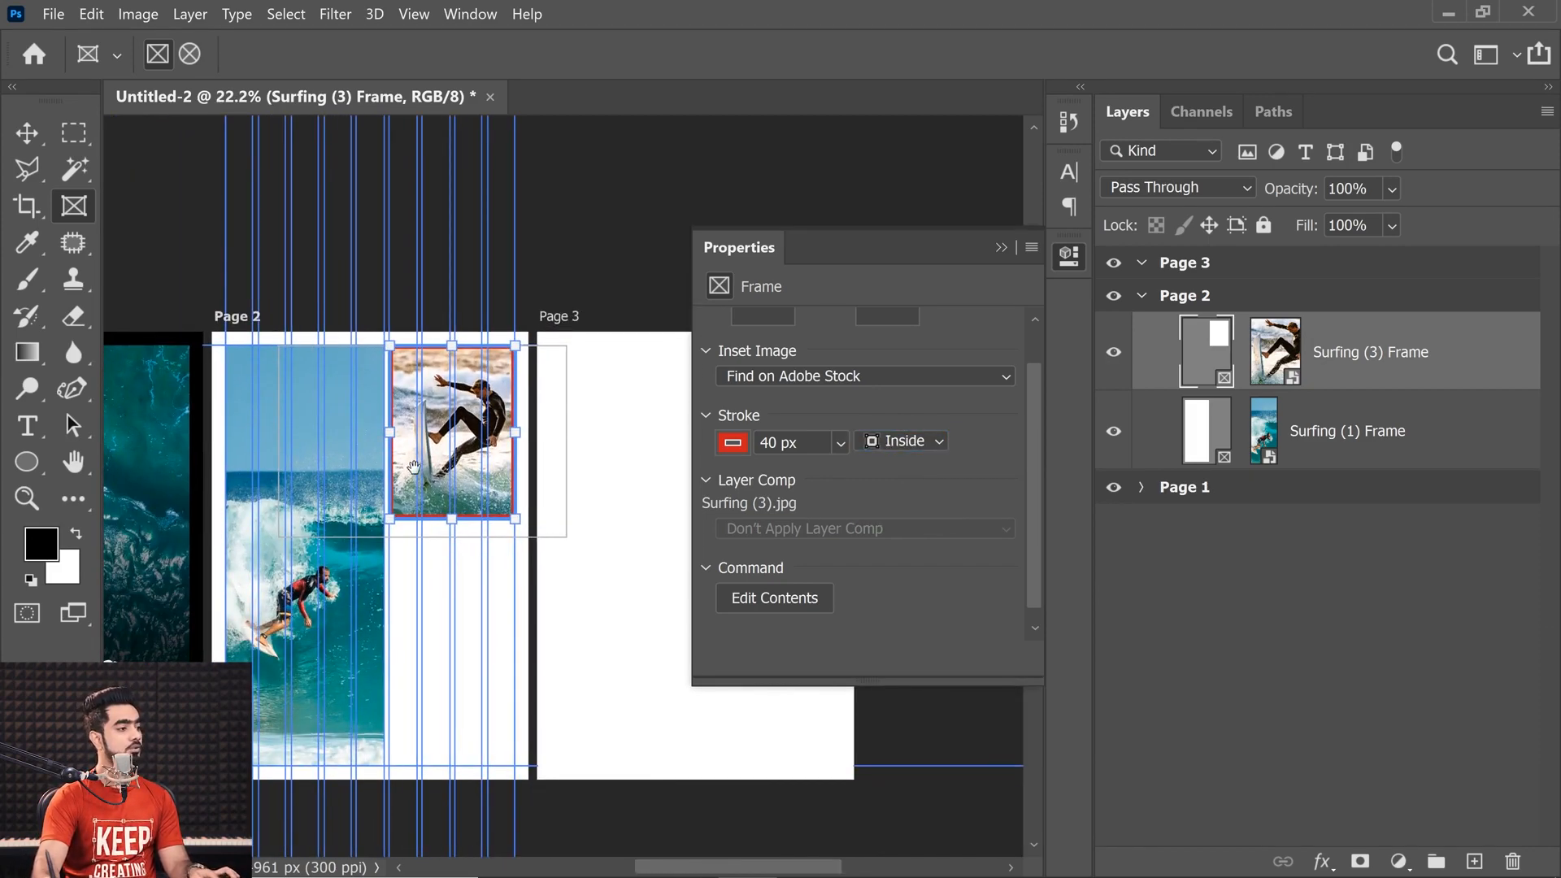
{"action": "left_click", "coordinate": [1202, 434]}
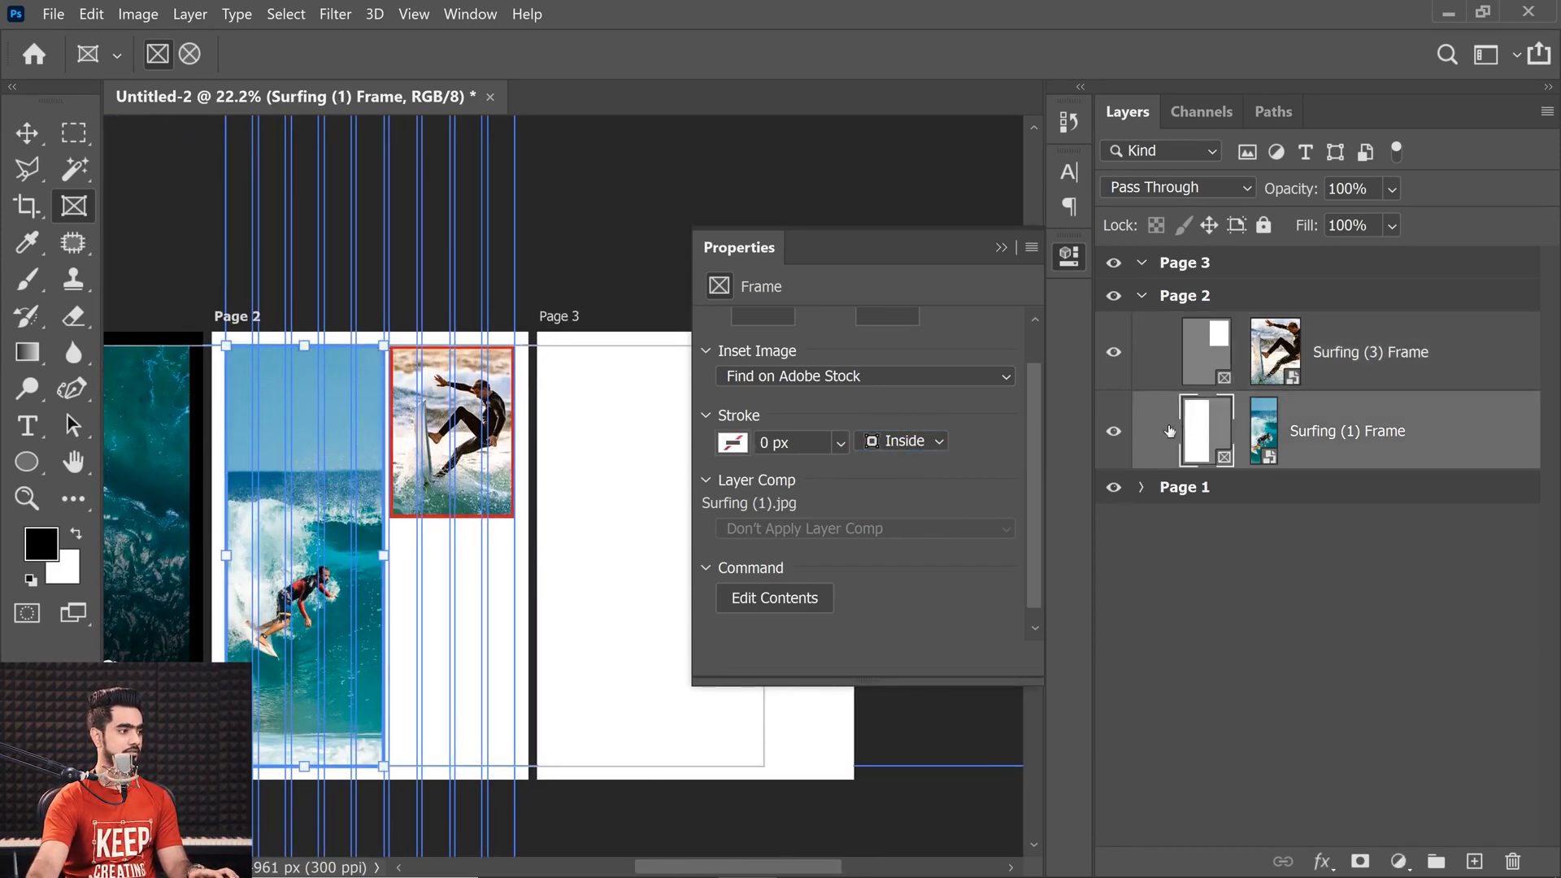
{"action": "left_click", "coordinate": [741, 449]}
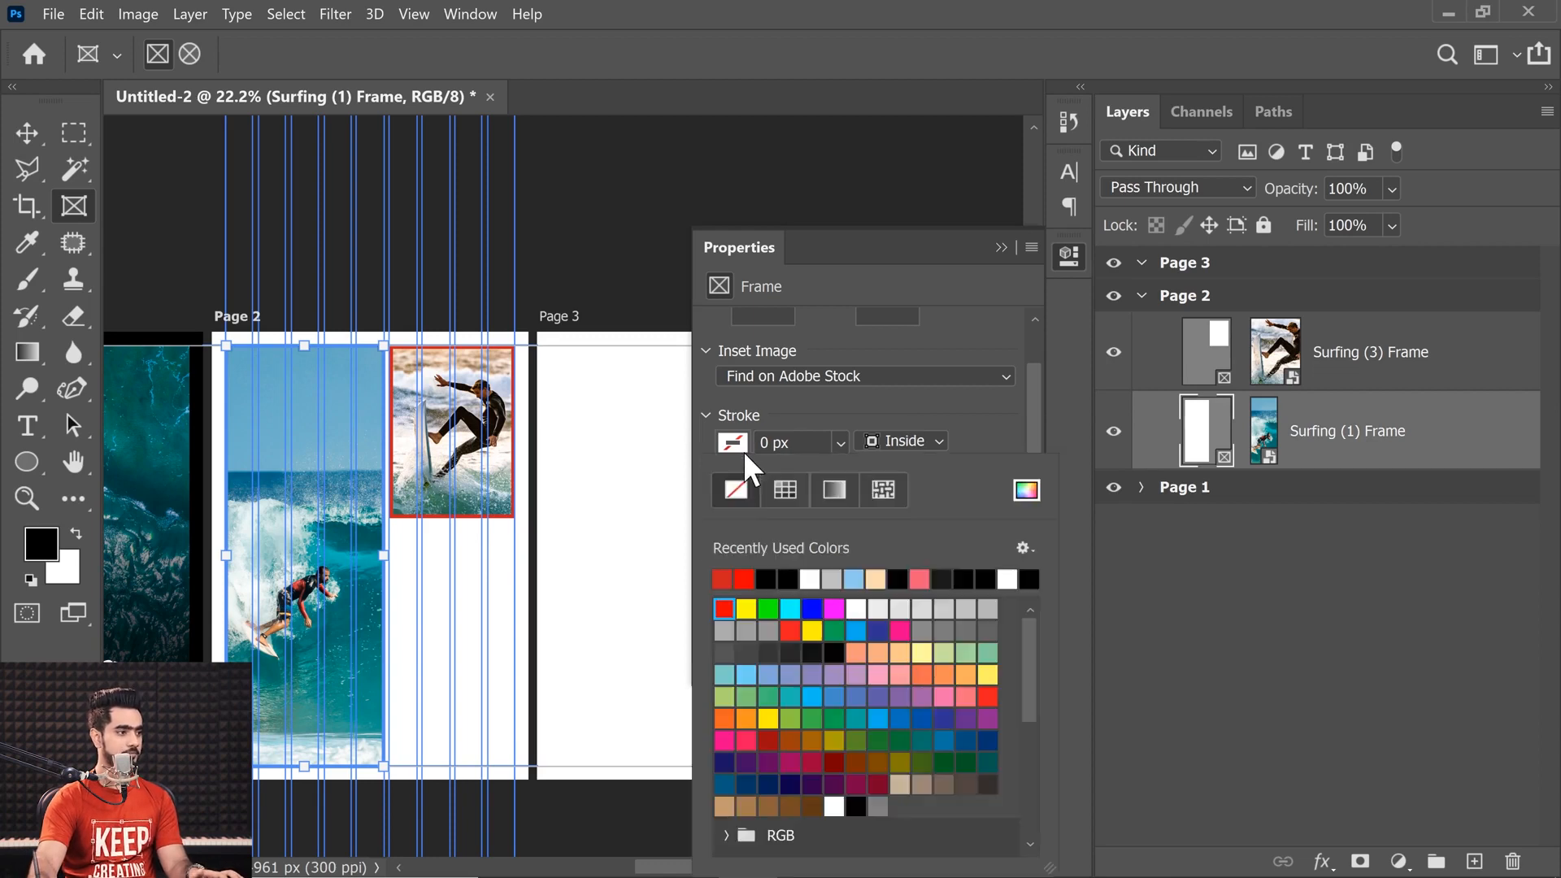
{"action": "left_click", "coordinate": [723, 578]}
{"action": "left_click", "coordinate": [828, 439]}
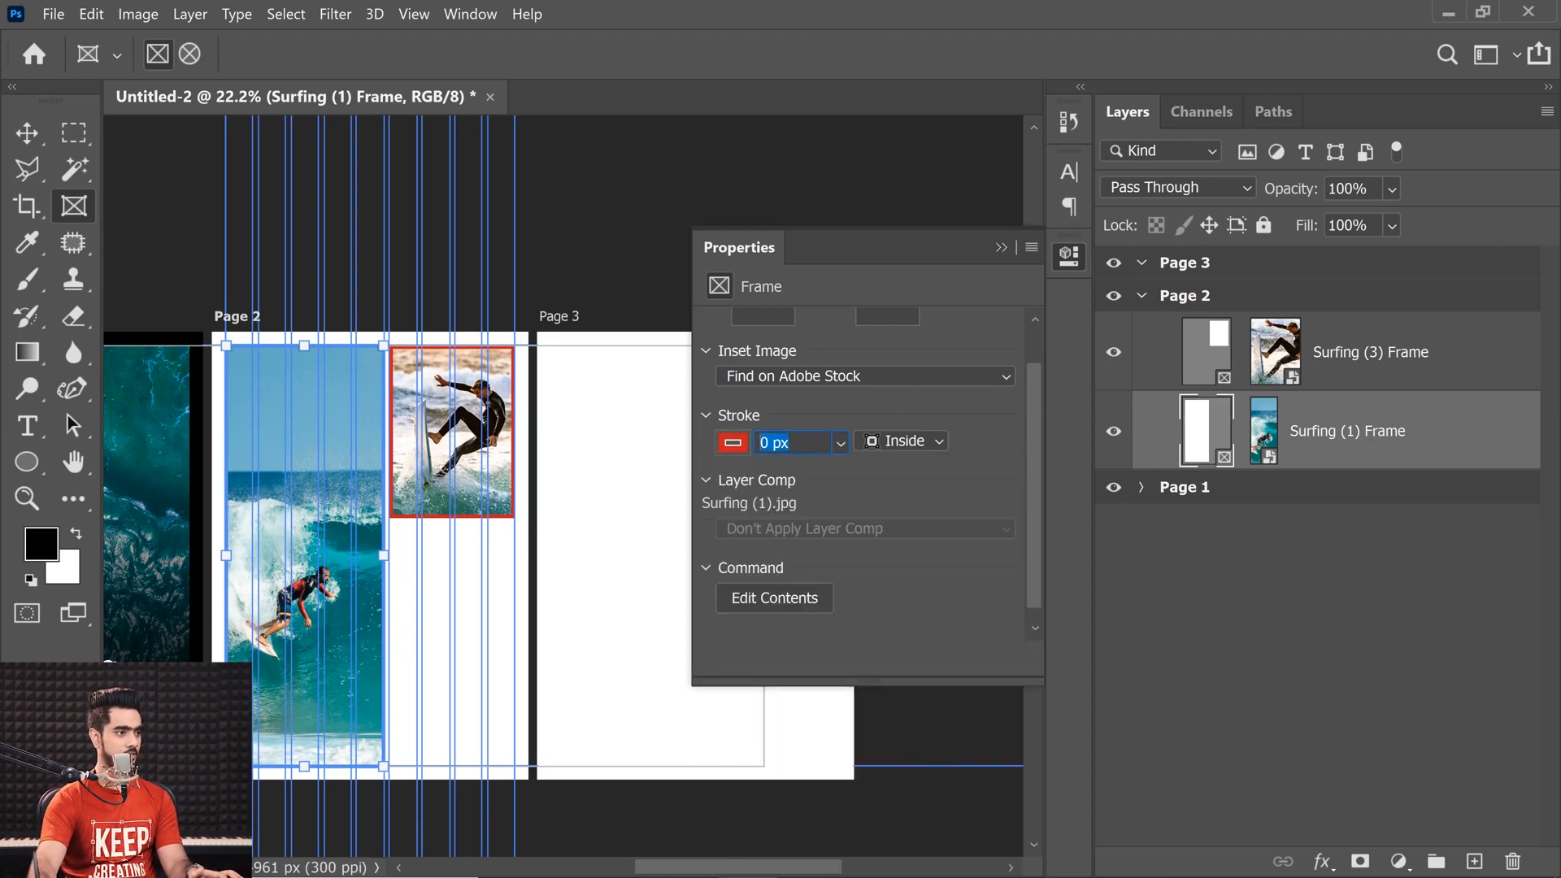
{"action": "type", "text": "40"}
{"action": "key", "text": "Return"}
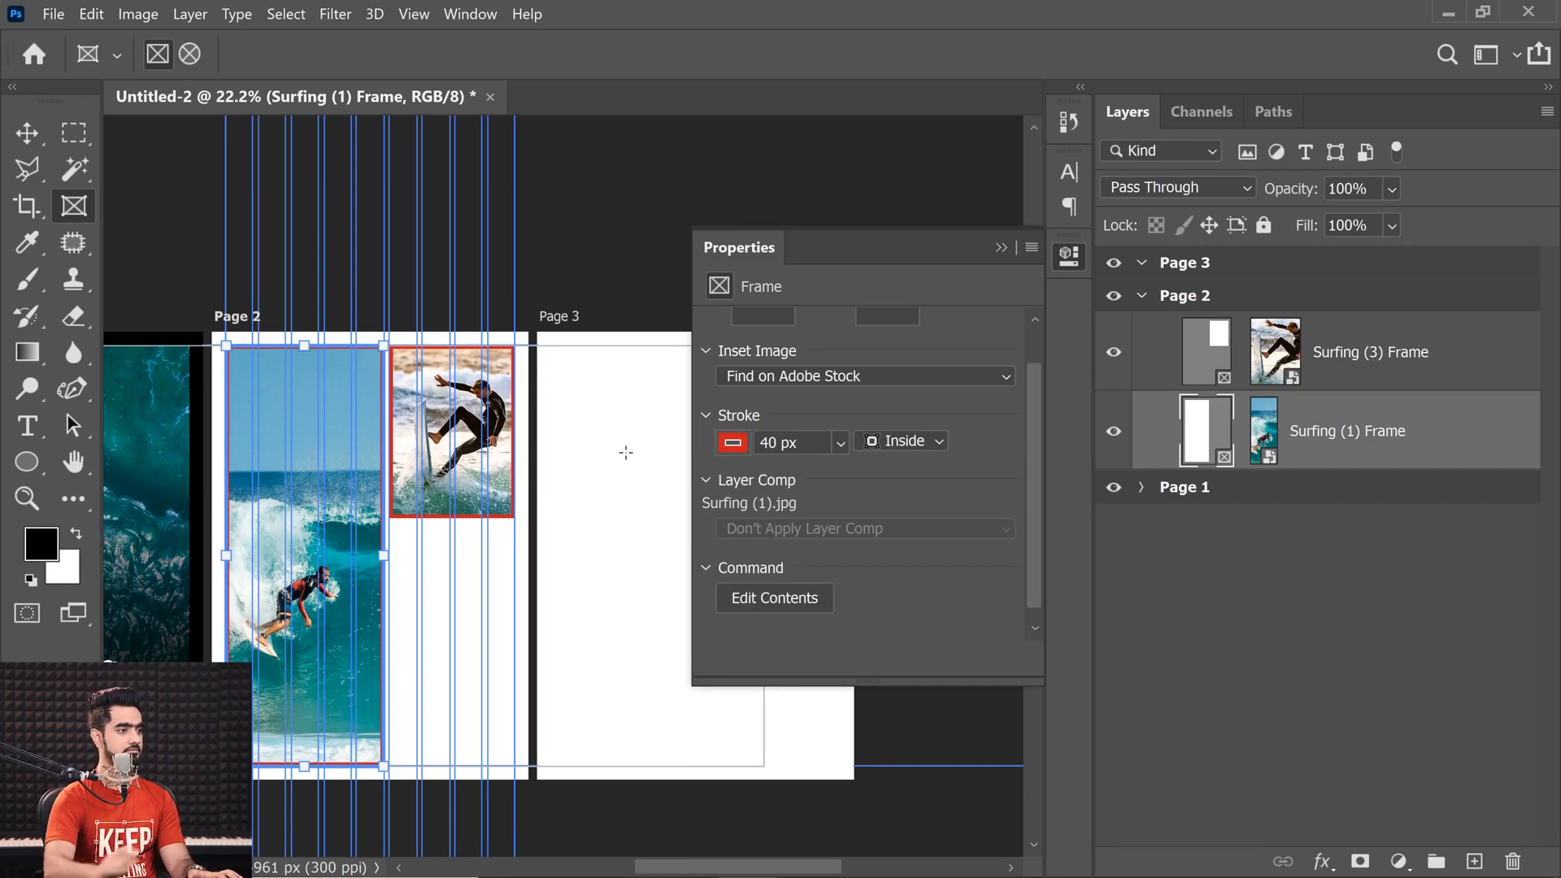
{"action": "left_click", "coordinate": [1208, 572]}
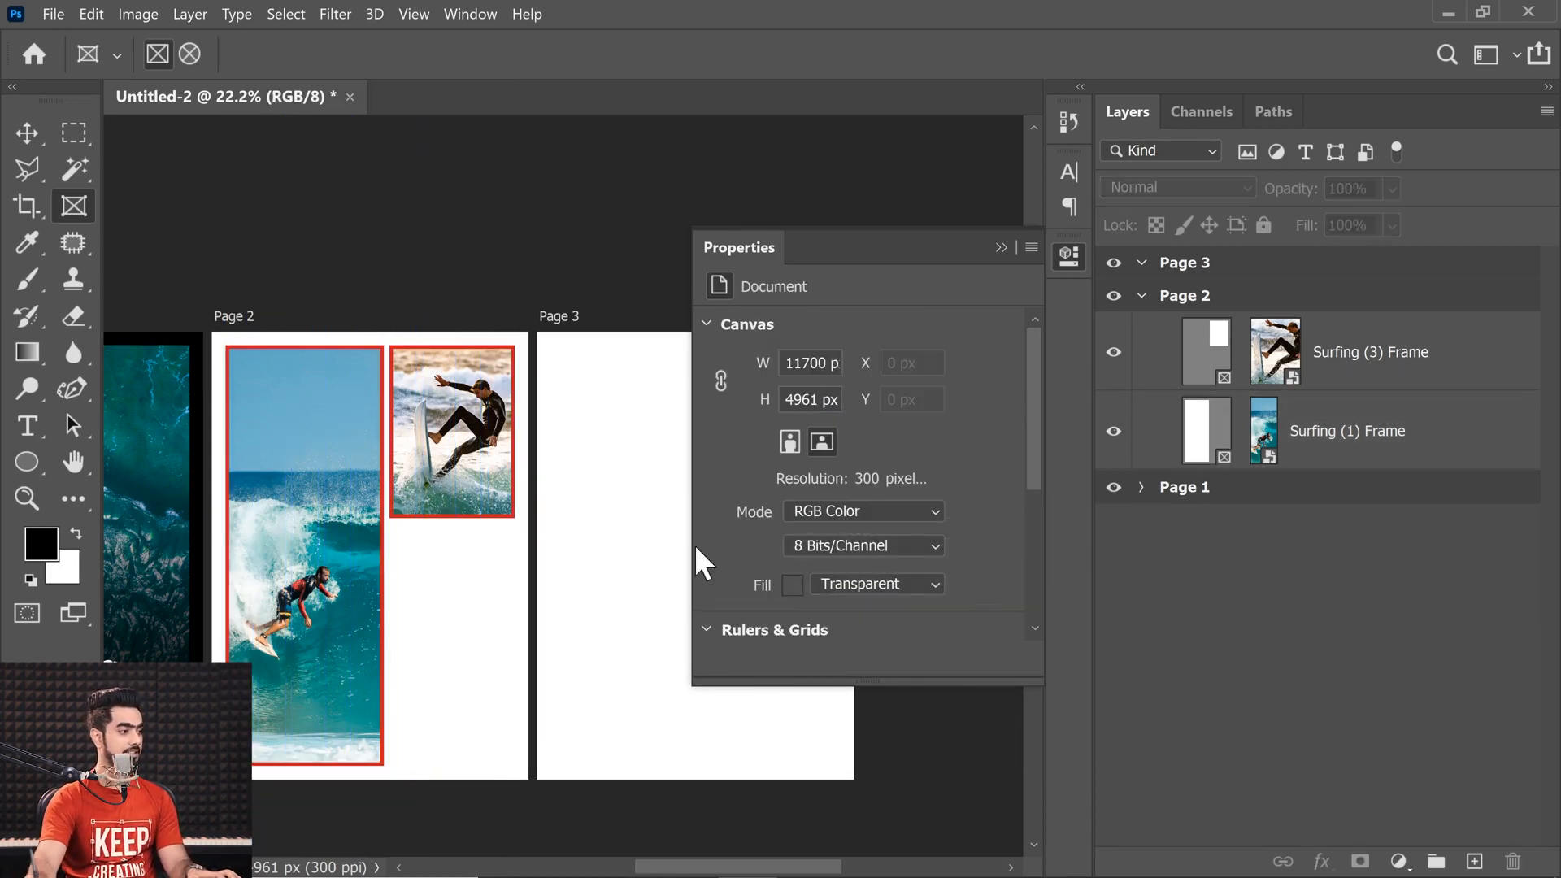
{"action": "left_click_drag", "start_coordinate": [278, 555], "coordinate": [232, 555]}
- Remove the red strokes from the Surfing (3) and Surfing (1) frames on Page 2
{"action": "left_click", "coordinate": [1223, 348]}
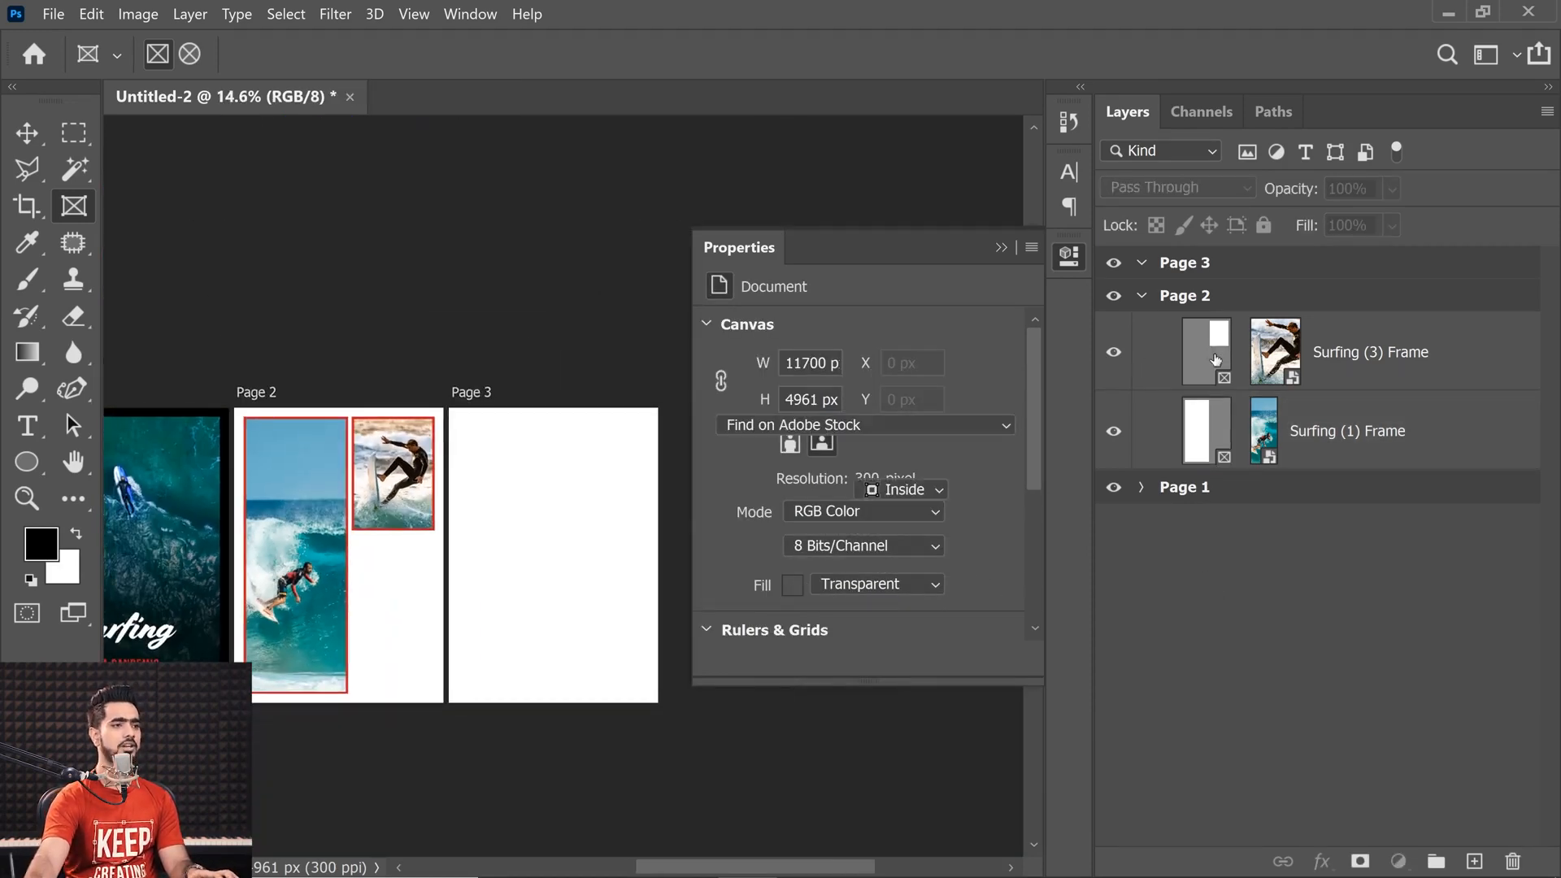
{"action": "left_click", "coordinate": [735, 491]}
{"action": "left_click", "coordinate": [735, 497]}
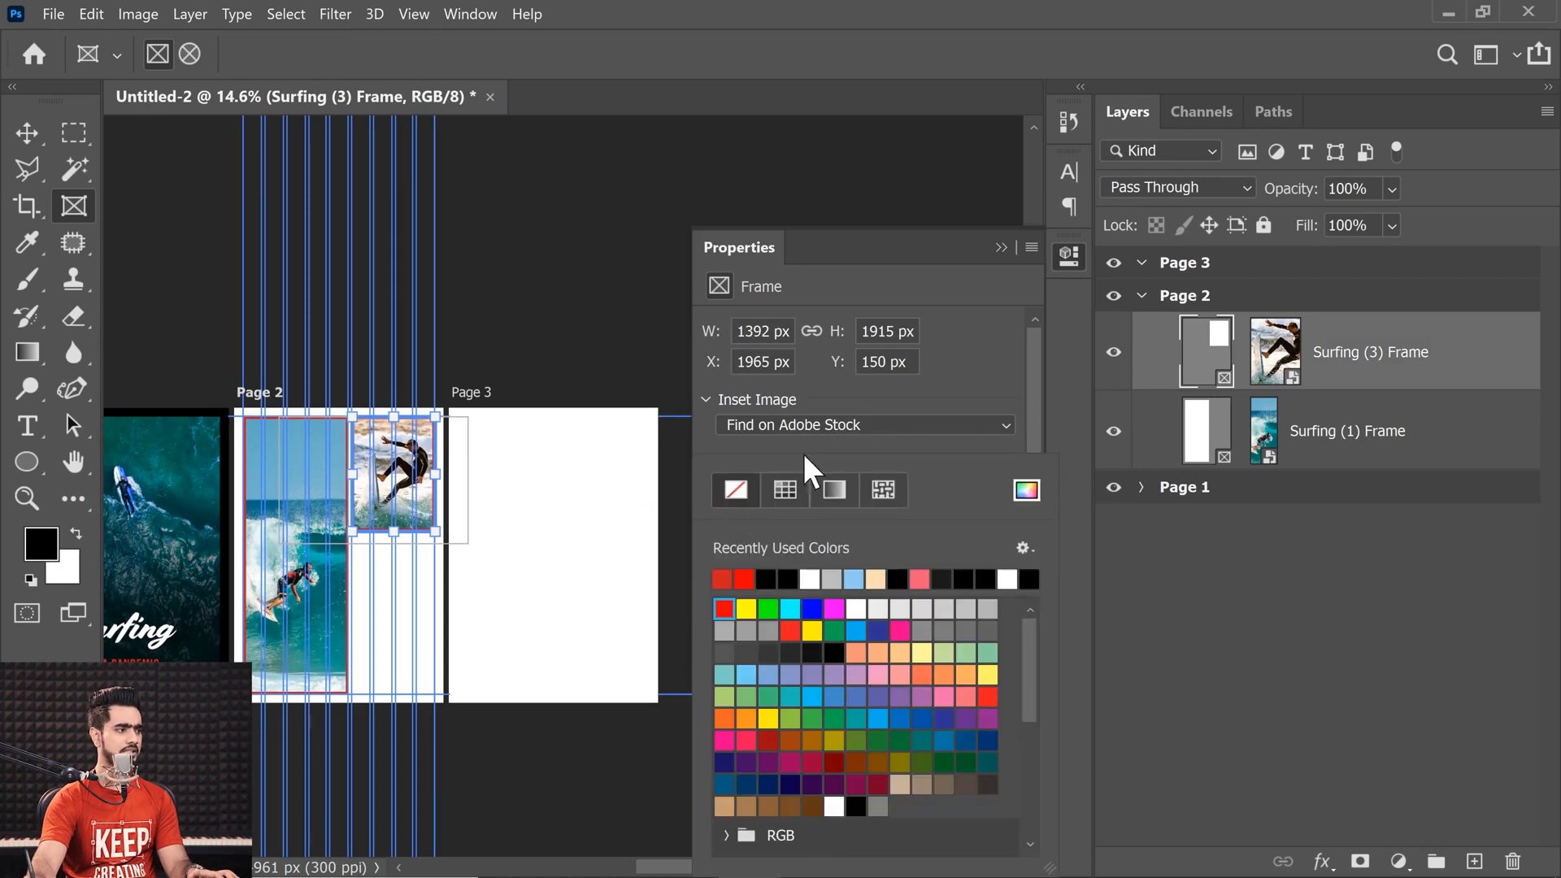
{"action": "left_click", "coordinate": [876, 459]}
{"action": "left_click", "coordinate": [1214, 427]}
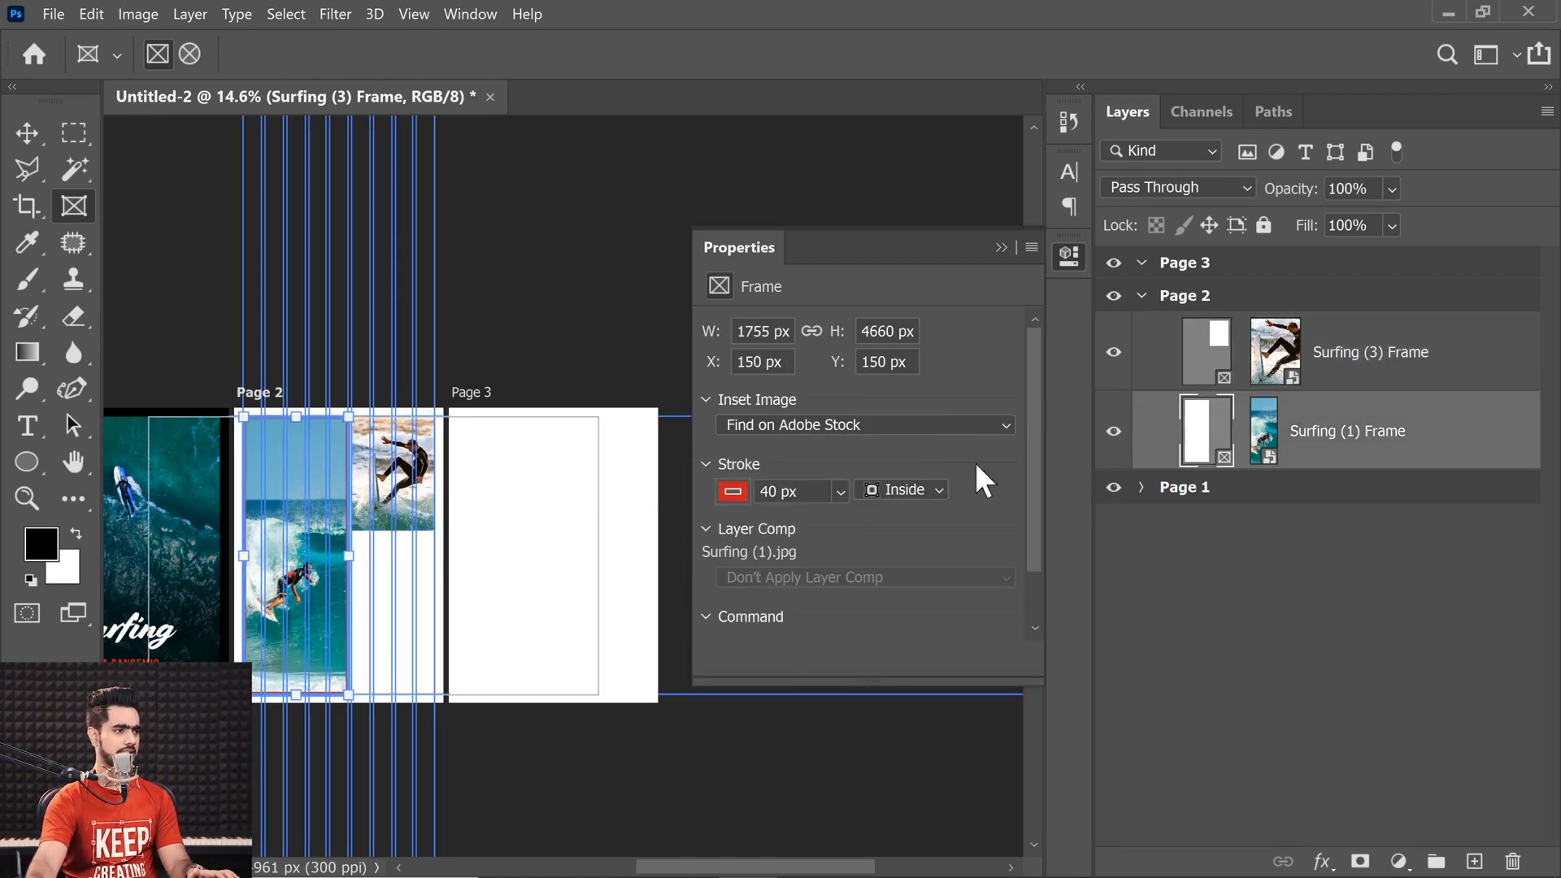
{"action": "left_click", "coordinate": [734, 491]}
{"action": "left_click", "coordinate": [735, 490]}
{"action": "left_click", "coordinate": [917, 454]}
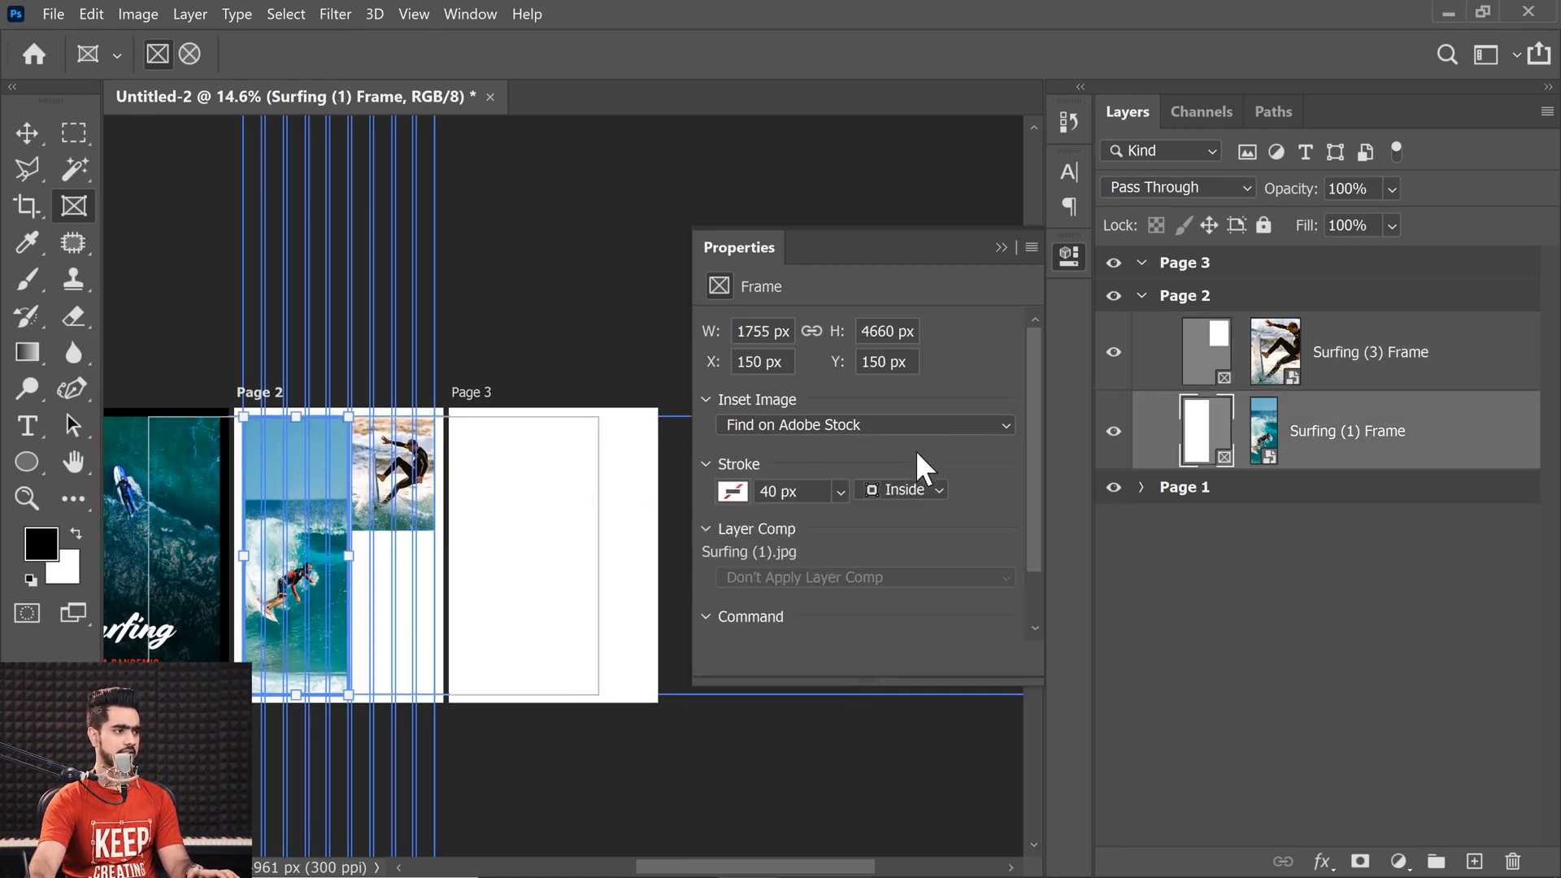
{"action": "left_click", "coordinate": [1334, 646]}
- Draw a paragraph text box on Page 2 below the Surfing (3) frame, about 1392 px wide and 2572 px tall
{"action": "scroll", "coordinate": [480, 445], "scroll_direction": "down", "scroll_amount": 1}
{"action": "scroll", "coordinate": [471, 443], "scroll_direction": "up", "scroll_amount": 4}
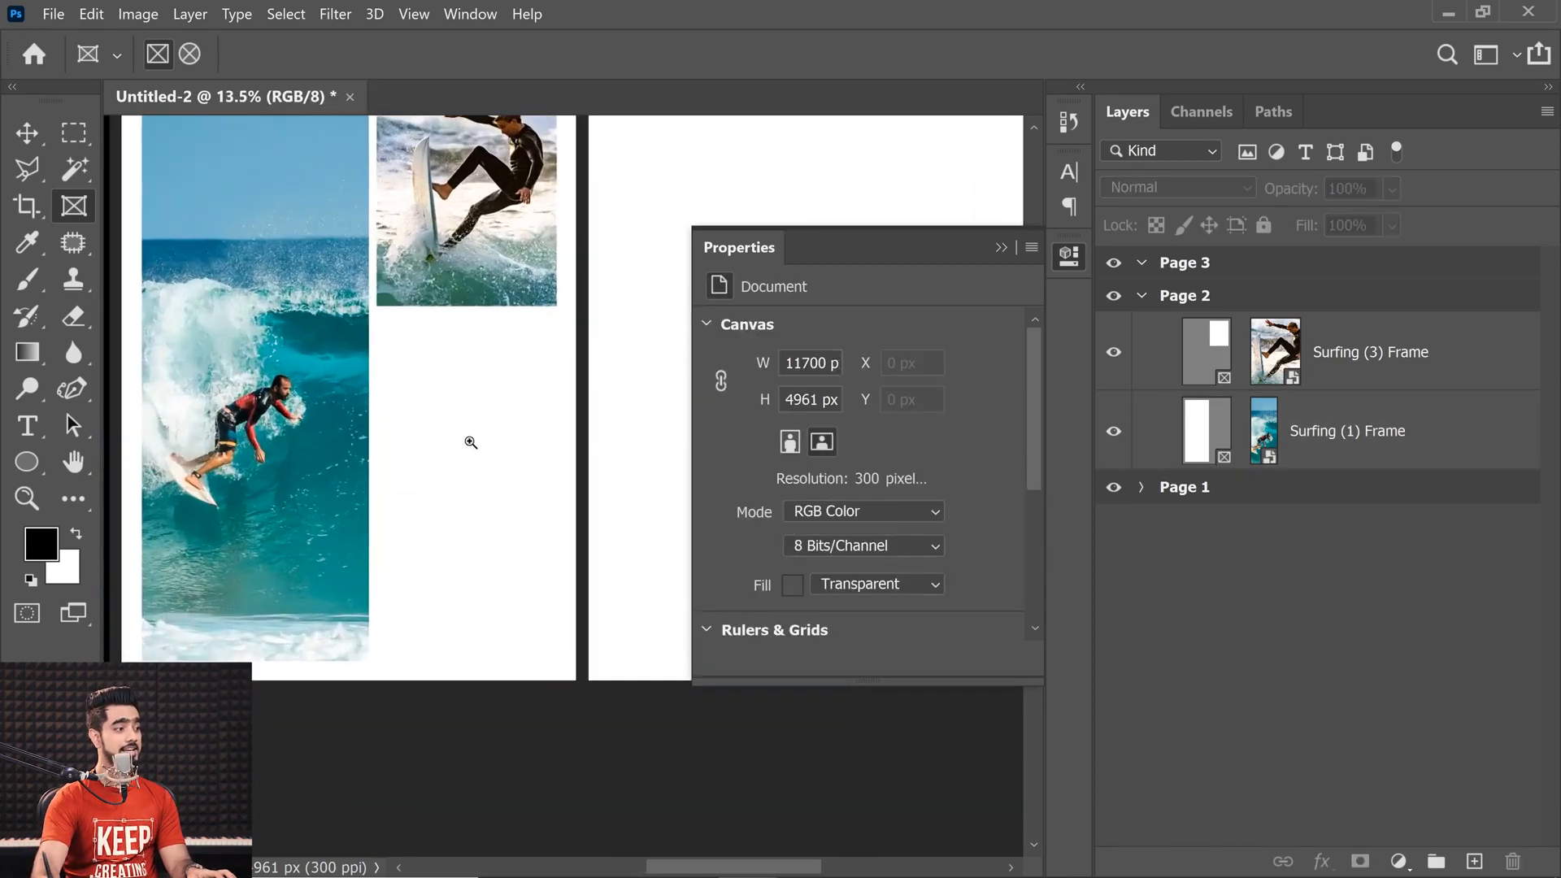
{"action": "left_click", "coordinate": [1128, 297]}
{"action": "scroll", "coordinate": [438, 351], "scroll_direction": "up", "scroll_amount": 2}
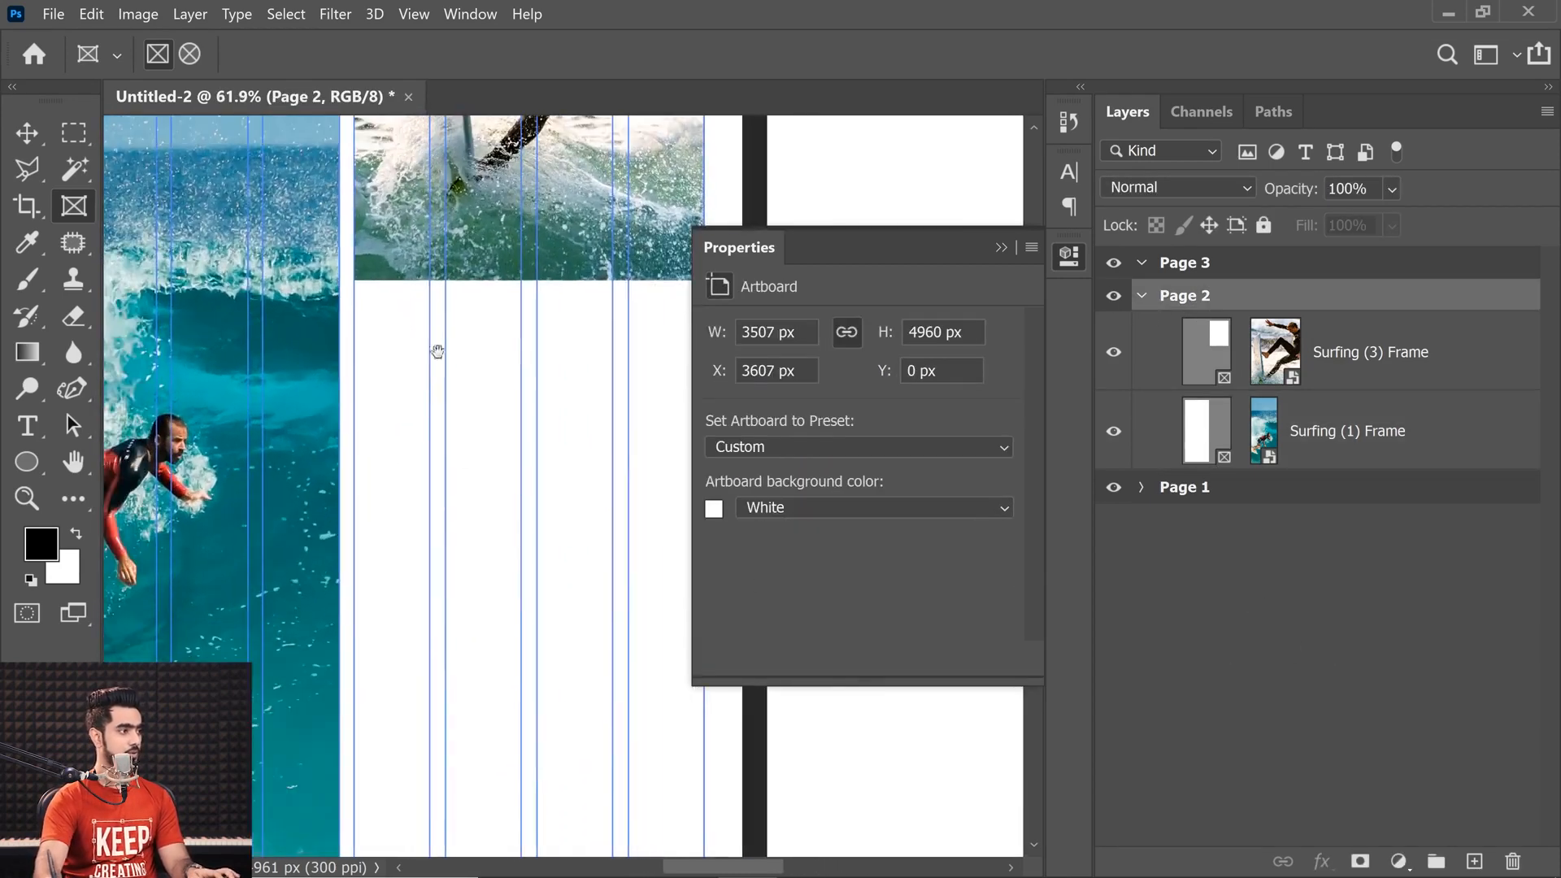
{"action": "left_click", "coordinate": [27, 425]}
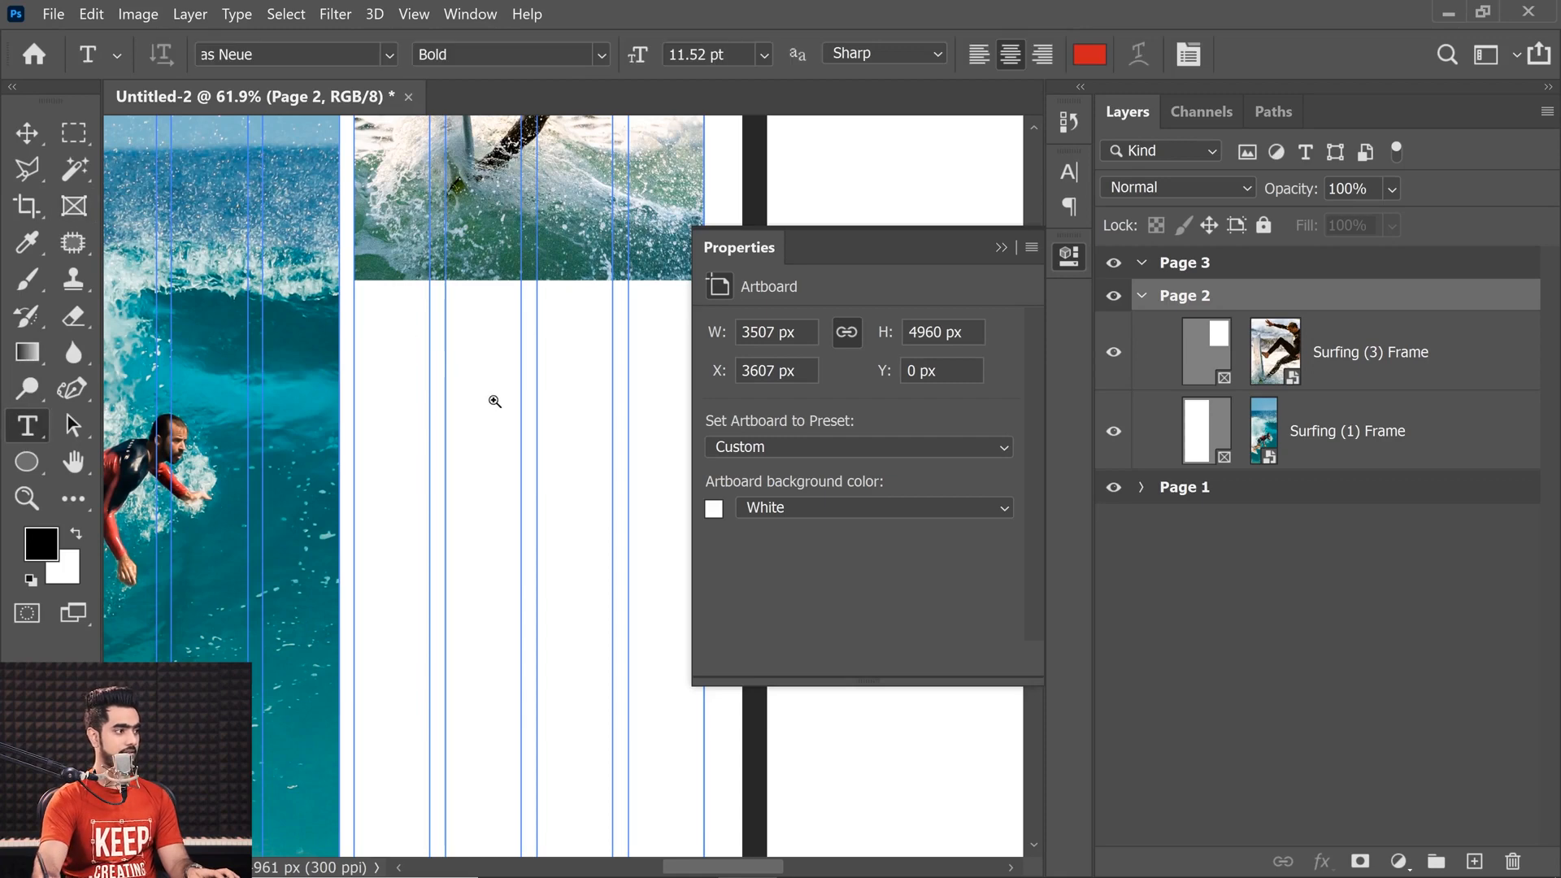
{"action": "scroll", "coordinate": [453, 406], "scroll_direction": "down", "scroll_amount": 1}
{"action": "scroll", "coordinate": [472, 398], "scroll_direction": "up", "scroll_amount": 2}
{"action": "scroll", "coordinate": [406, 348], "scroll_direction": "down", "scroll_amount": 1}
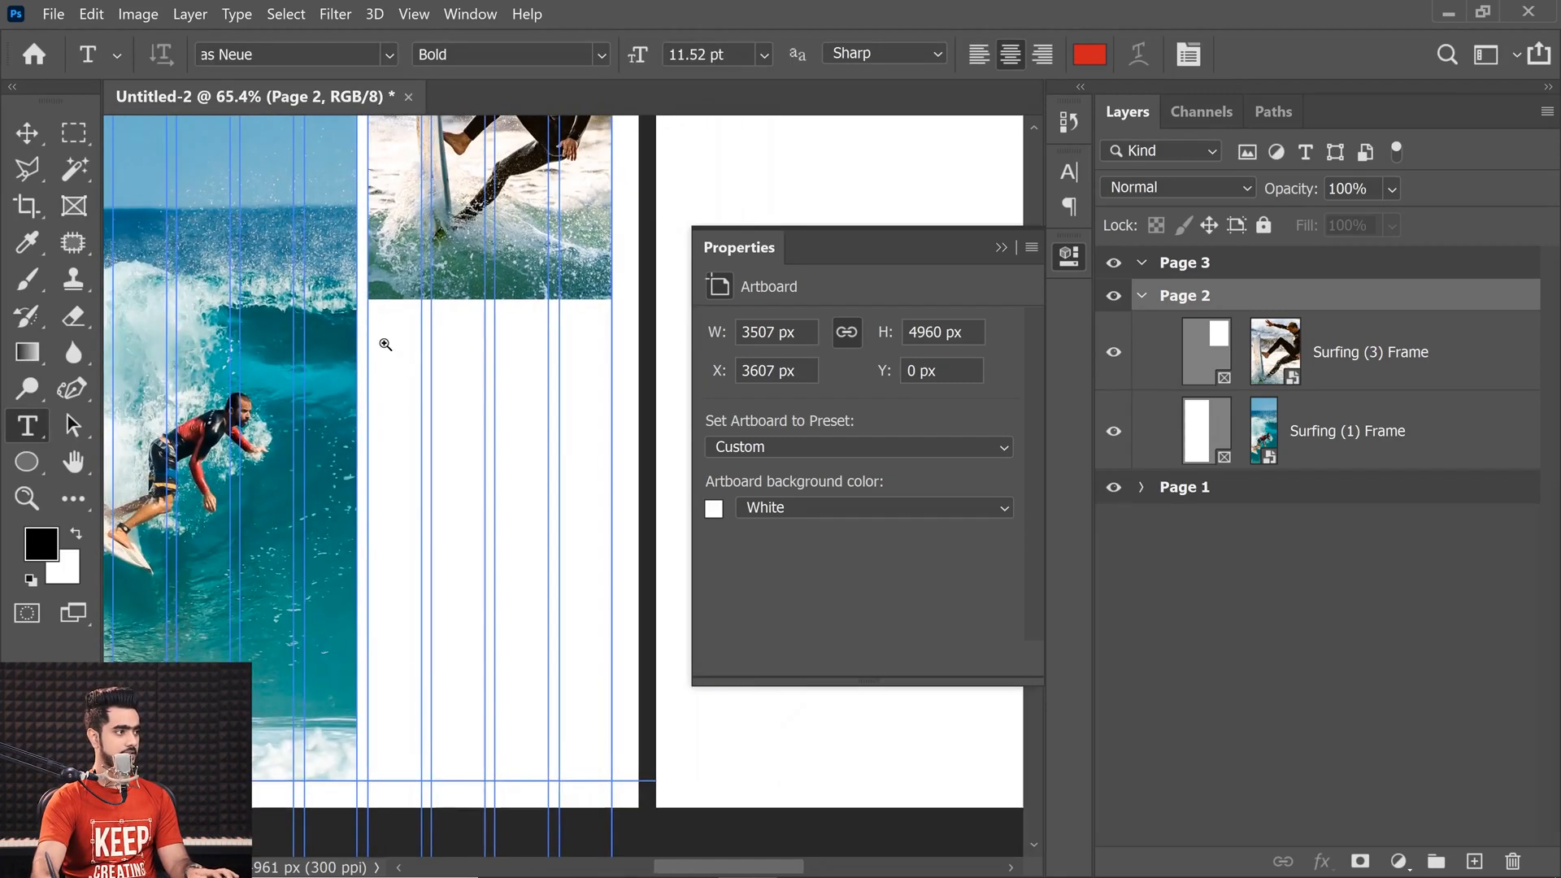
{"action": "left_click_drag", "start_coordinate": [370, 326], "coordinate": [612, 781]}
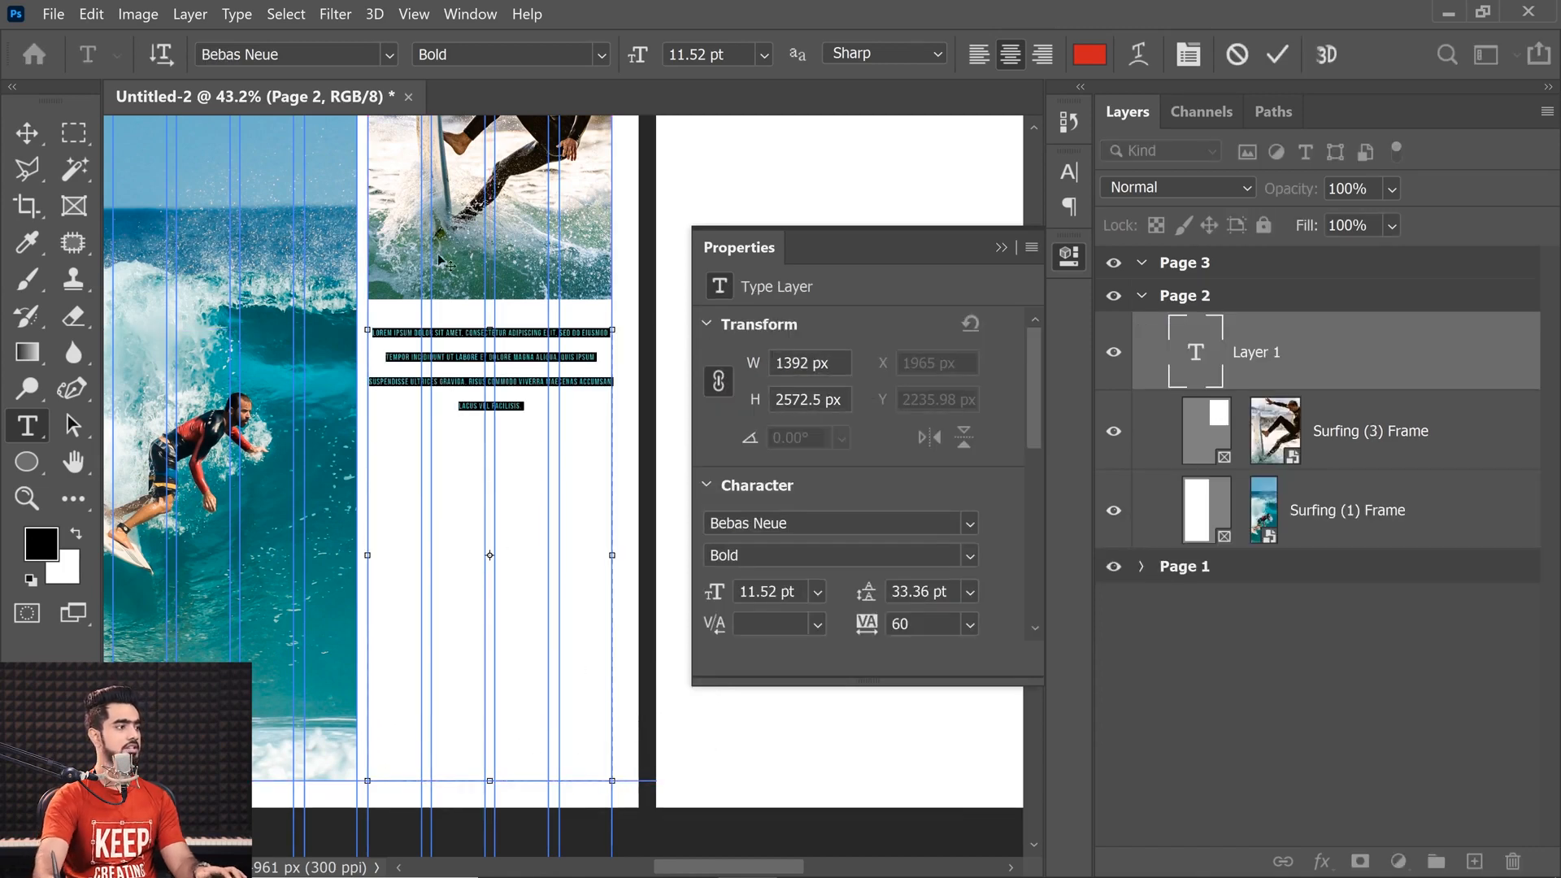
- Set the placeholder text's font to Minion Variable Concept Regular
{"action": "left_click", "coordinate": [271, 65]}
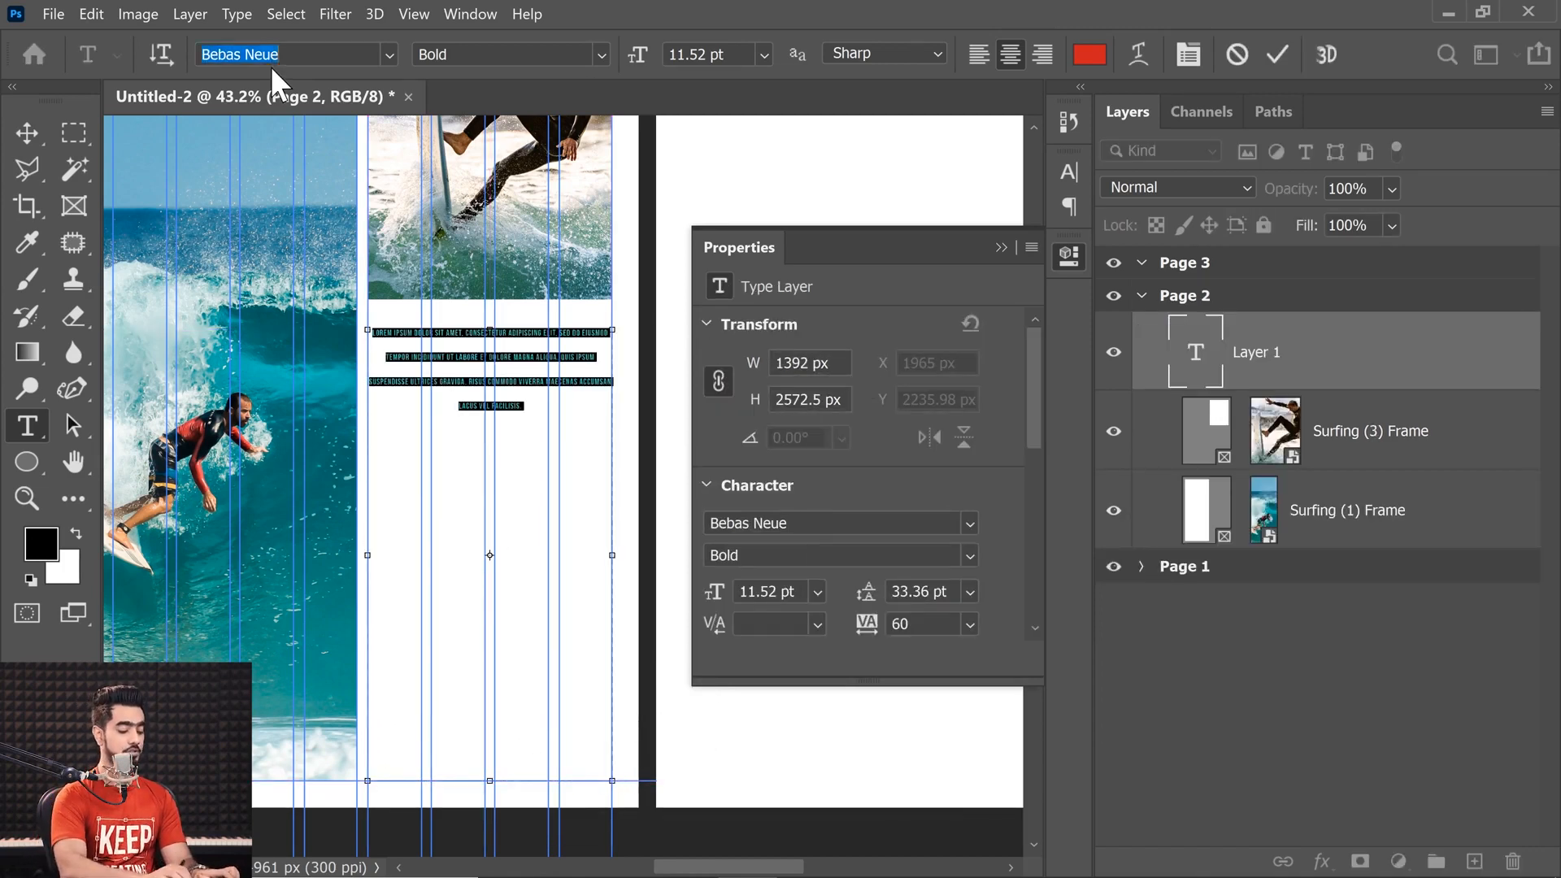
{"action": "type", "text": "minion Variable Concept"}
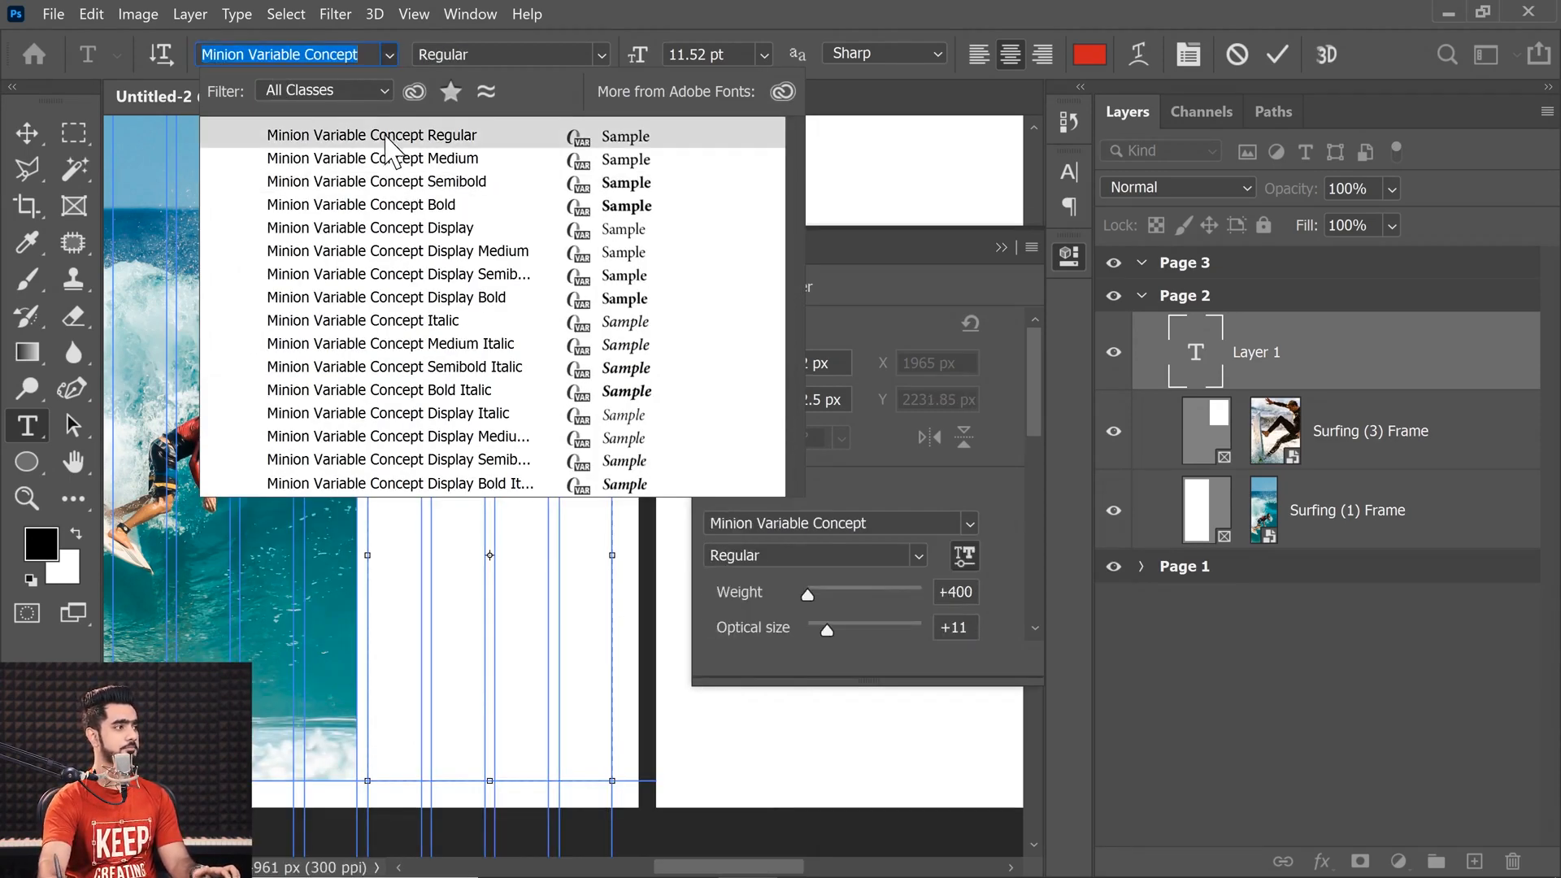
{"action": "left_click", "coordinate": [387, 137]}
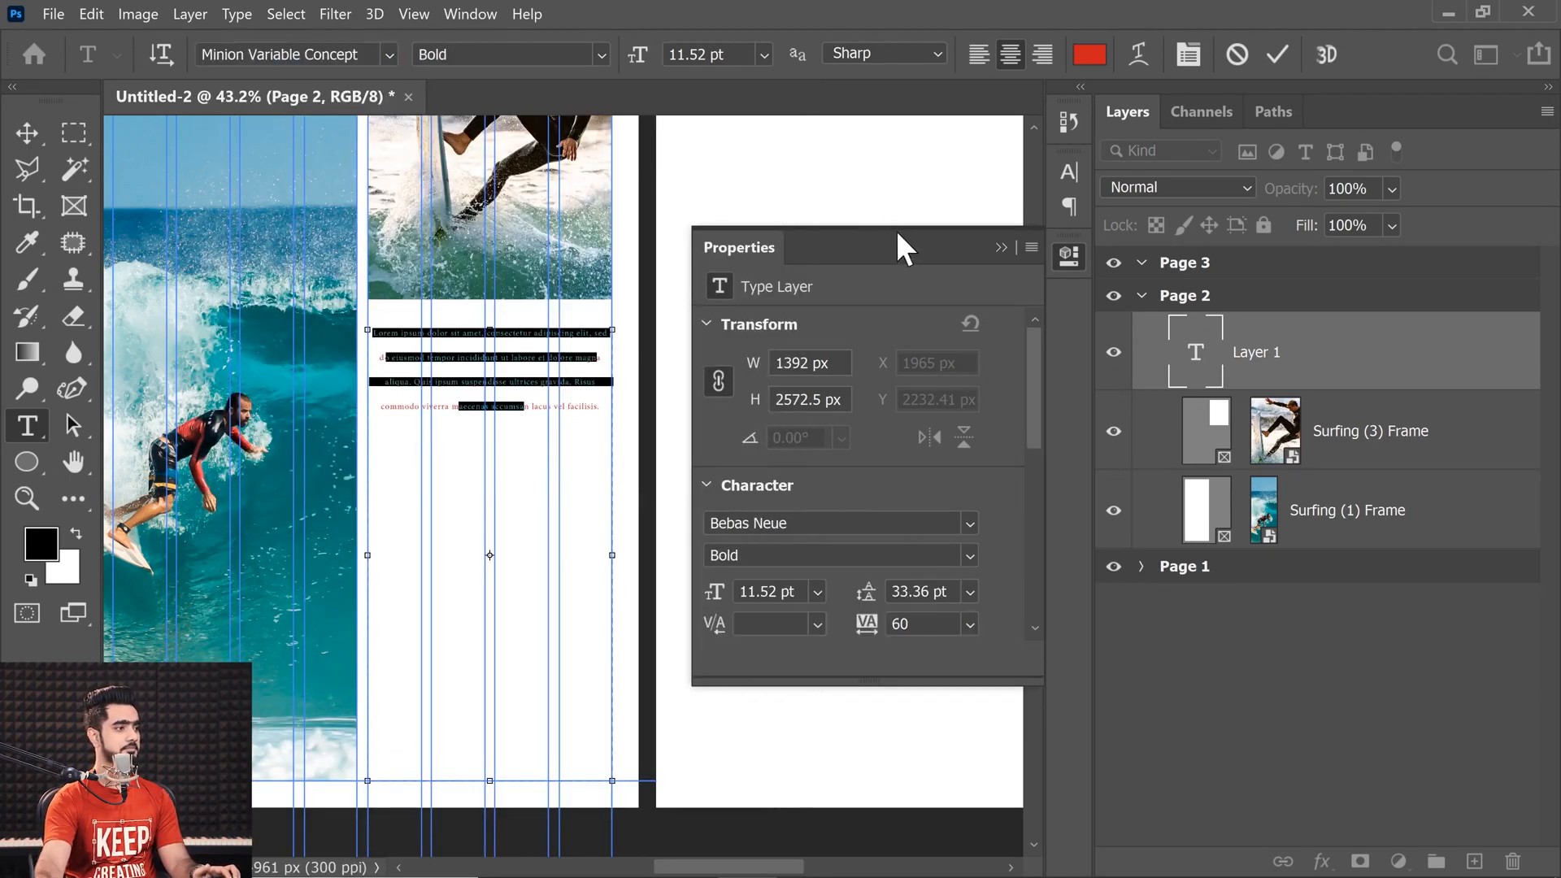
- Set the placeholder text's tracking to 0 and its leading to Auto
{"action": "left_click", "coordinate": [1186, 55]}
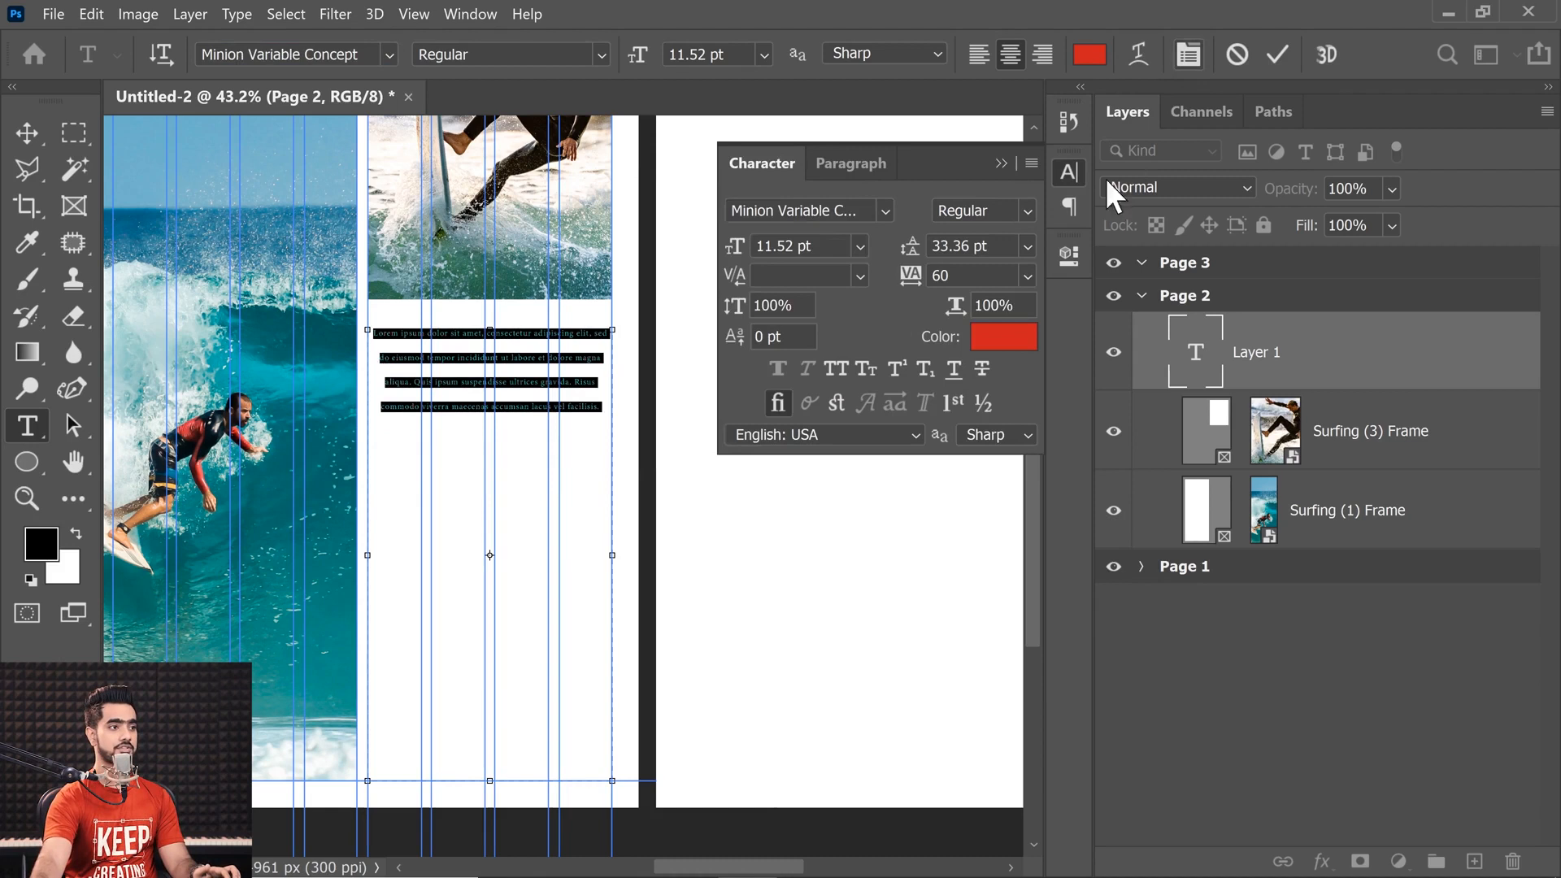
{"action": "left_click", "coordinate": [1026, 275]}
{"action": "left_click", "coordinate": [988, 437]}
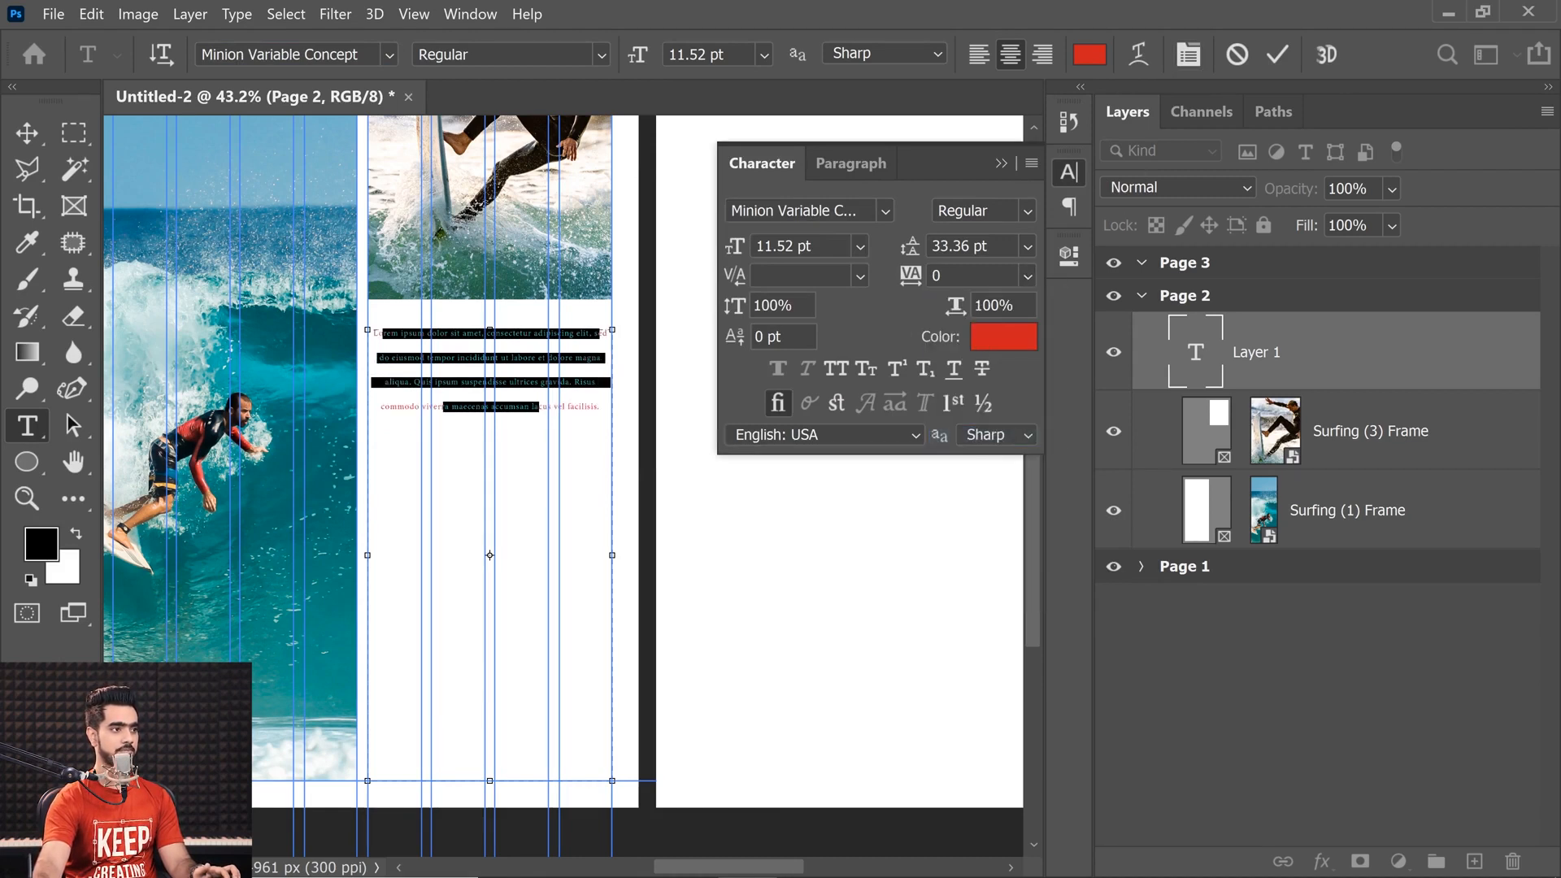
{"action": "left_click", "coordinate": [1026, 245]}
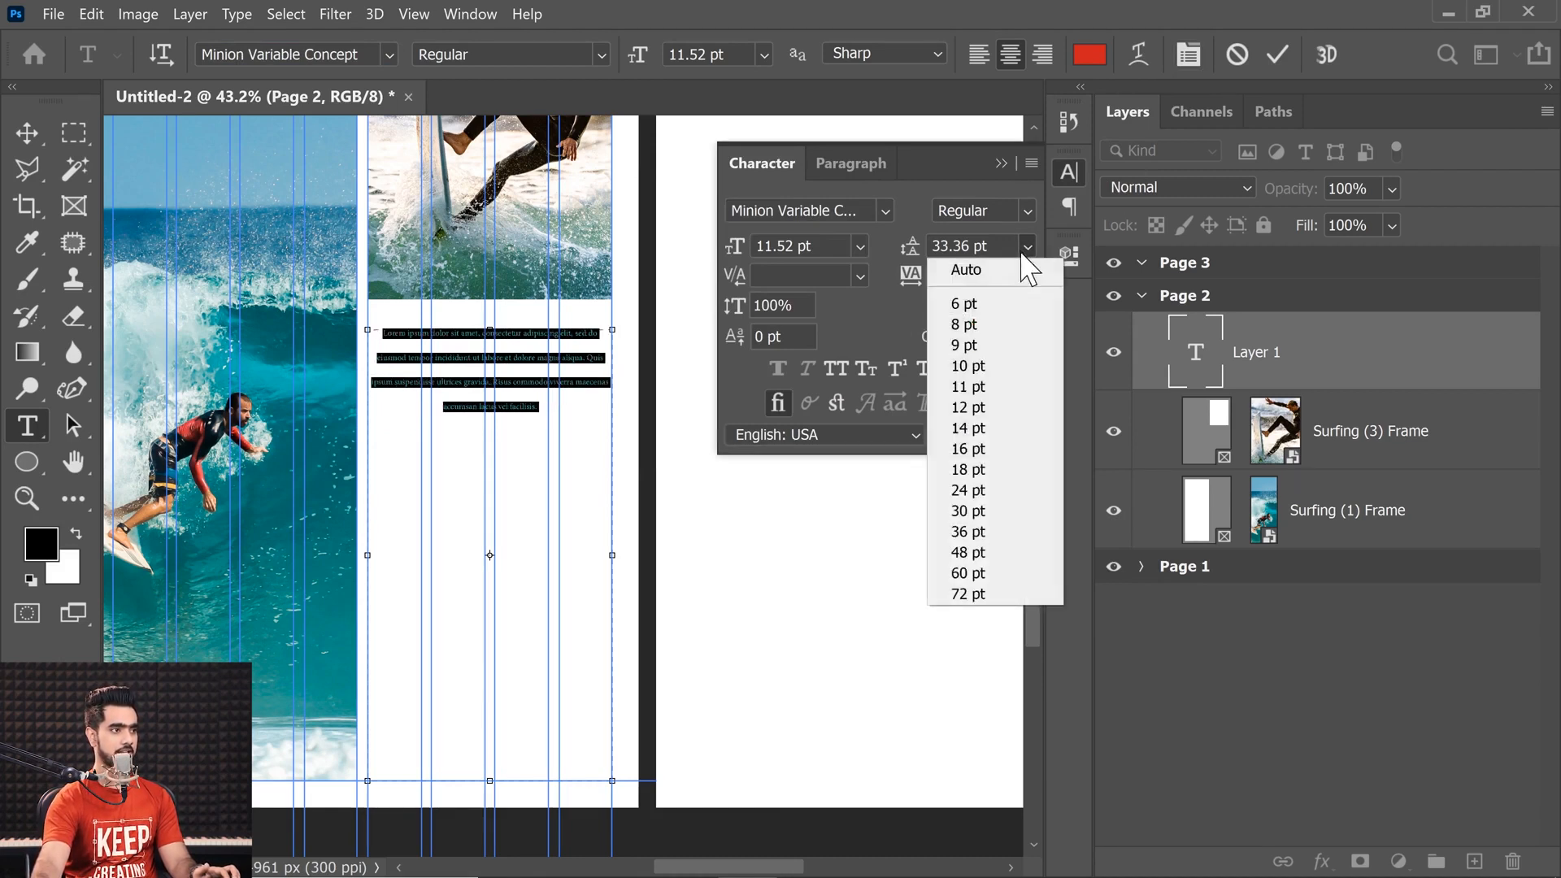
{"action": "left_click", "coordinate": [979, 271]}
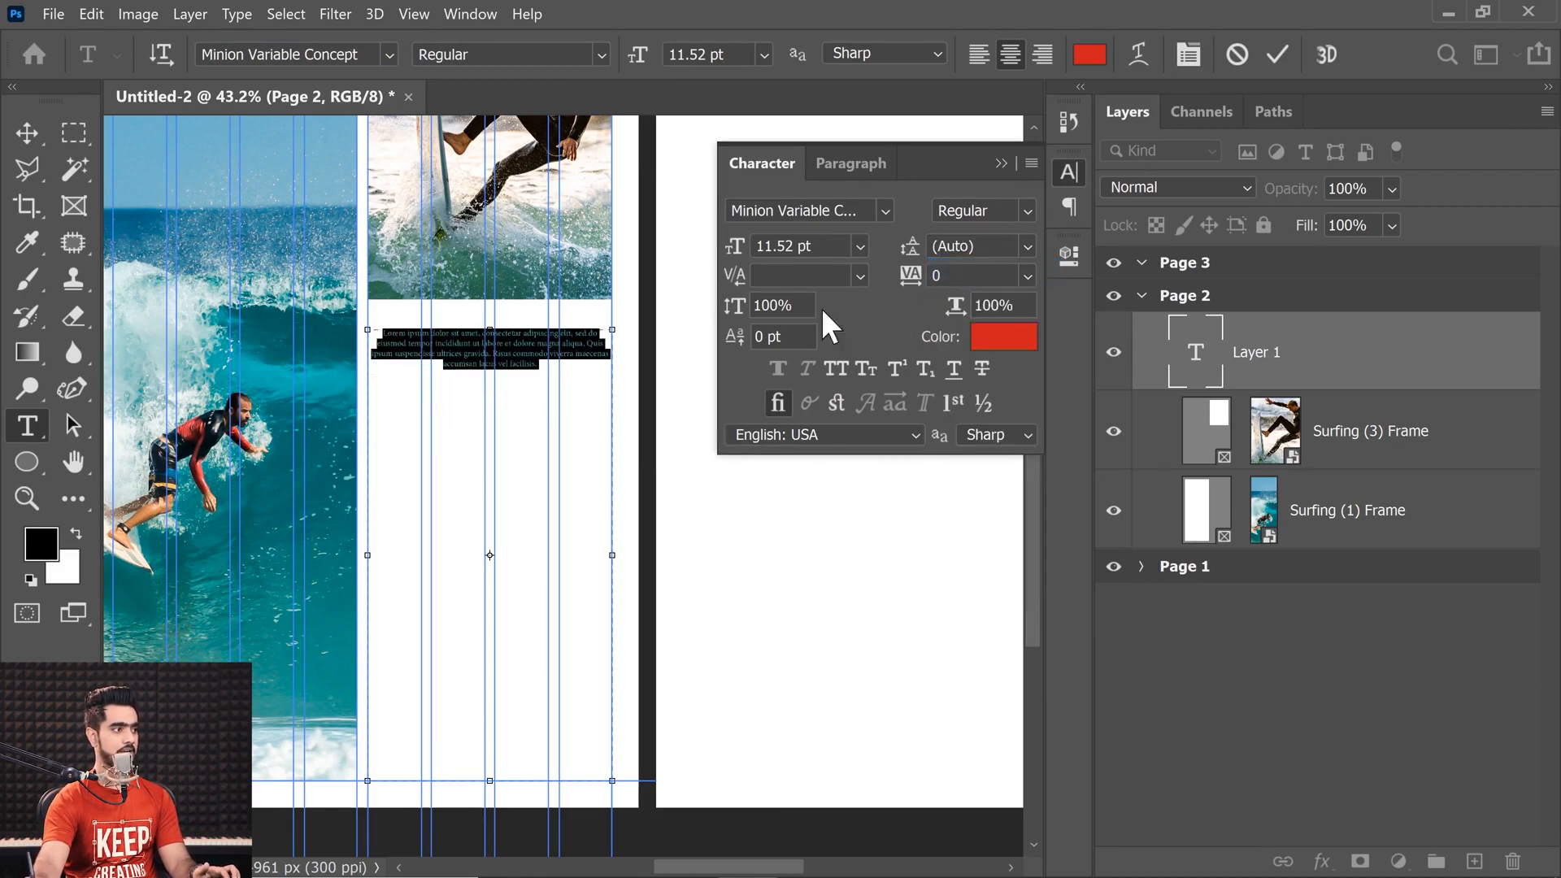
- Extend the text box with repeated Lorem ipsum passages to make three separate paragraphs
{"action": "left_click", "coordinate": [549, 366]}
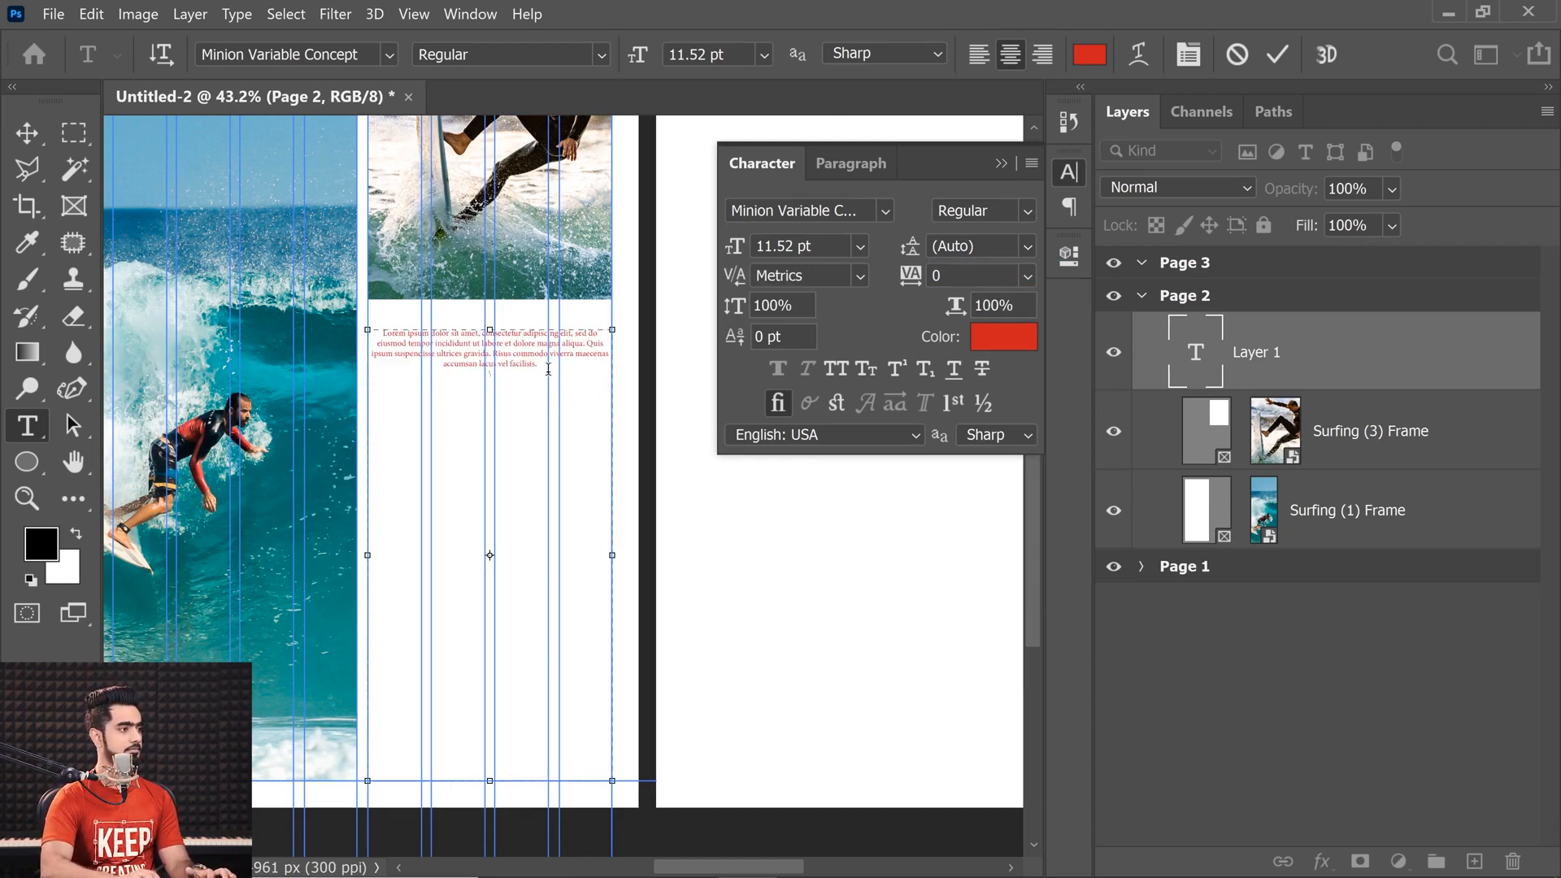
{"action": "type", "text": "Lorem ipsum dolor sit amet, consectetur adipiscing elit, sed do eiusmod tempor incididunt ut labore et dolore magna aliqua. Quis ipsum suspendisse ultrices gravida. Risus commodo viverra maecenas accumsan lacus vel facilisis."}
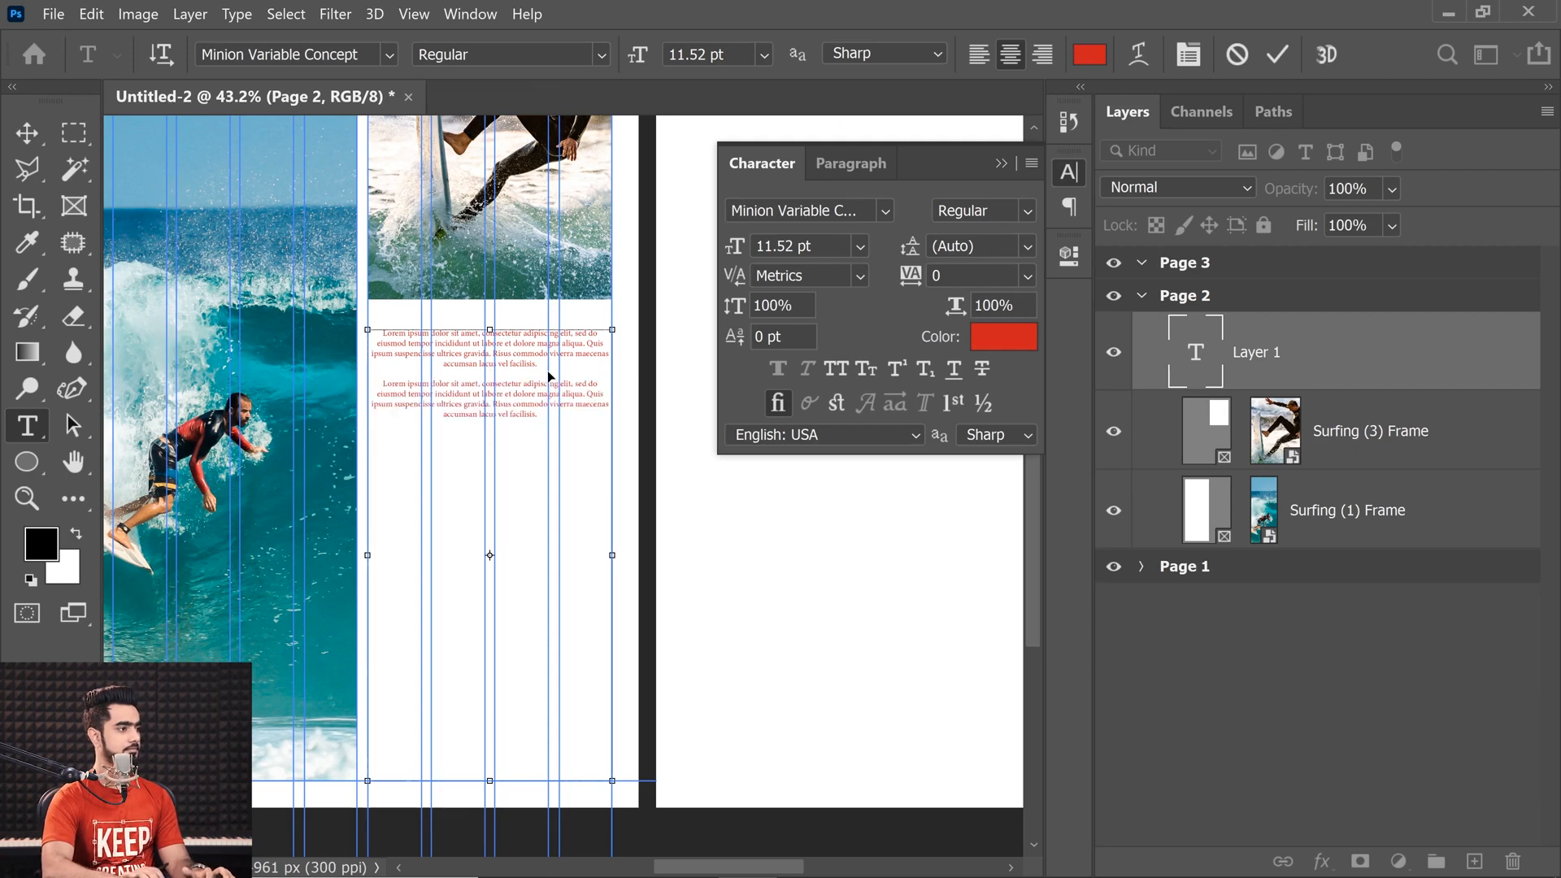
{"action": "type", "text": "Lorem ipsum dolor sit amet, consectetur adipiscing elit, sed do eiusmod tempor incididunt ut labore et dolore magna aliqua. Quis ipsum suspendisse ultrices gravida. Risus commodo viverra maecenas accumsan lacus vel facilisis."}
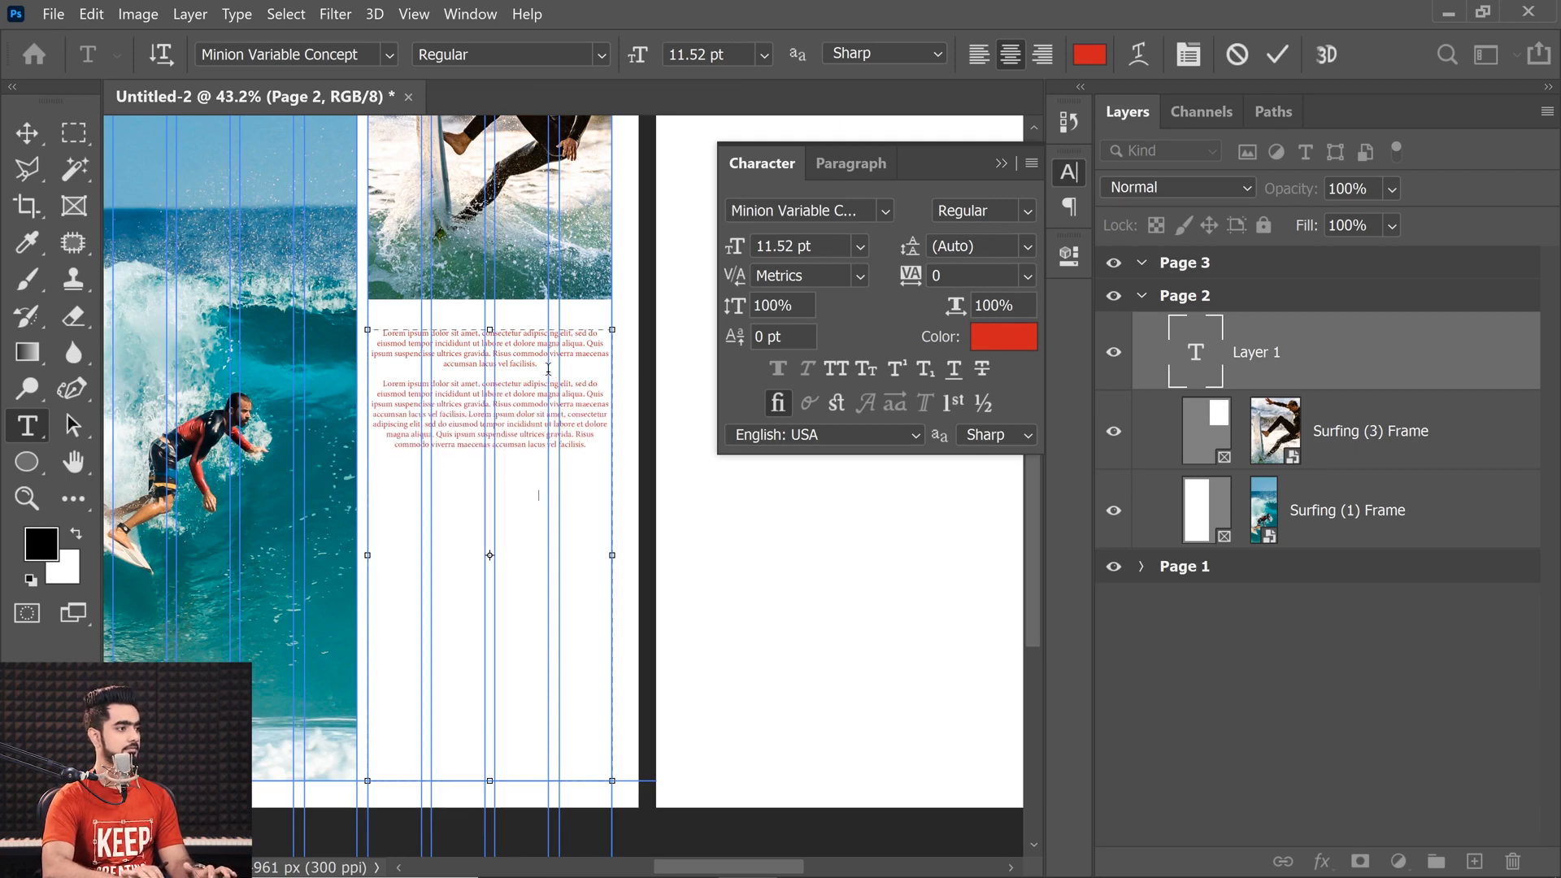
{"action": "type", "text": "Lorem ipsum dolor sit amet, consectetur adipiscing elit, sed do eiusmod tempor incididunt ut labore et dolore magna aliqua. Quis ipsum suspendisse ultrices gravida. Risus commodo viverra maecenas accumsan lacus vel facilisis."}
- Left-align all the text in the box and set its size to 18 pt after trying 24 pt
{"action": "key", "text": "ctrl+a"}
{"action": "left_click", "coordinate": [763, 55]}
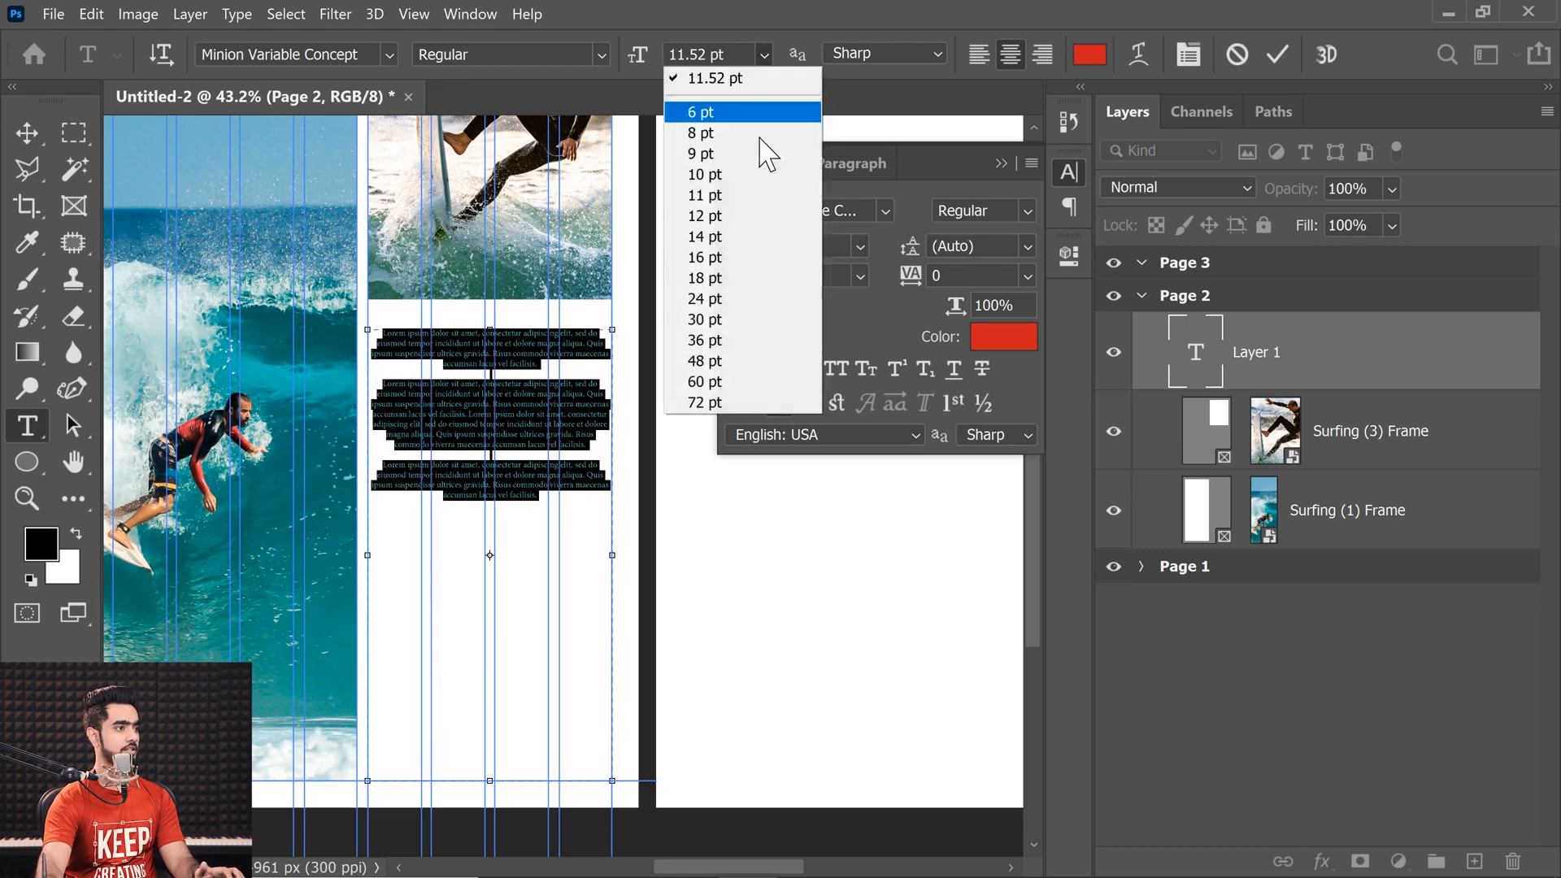
{"action": "left_click", "coordinate": [735, 301]}
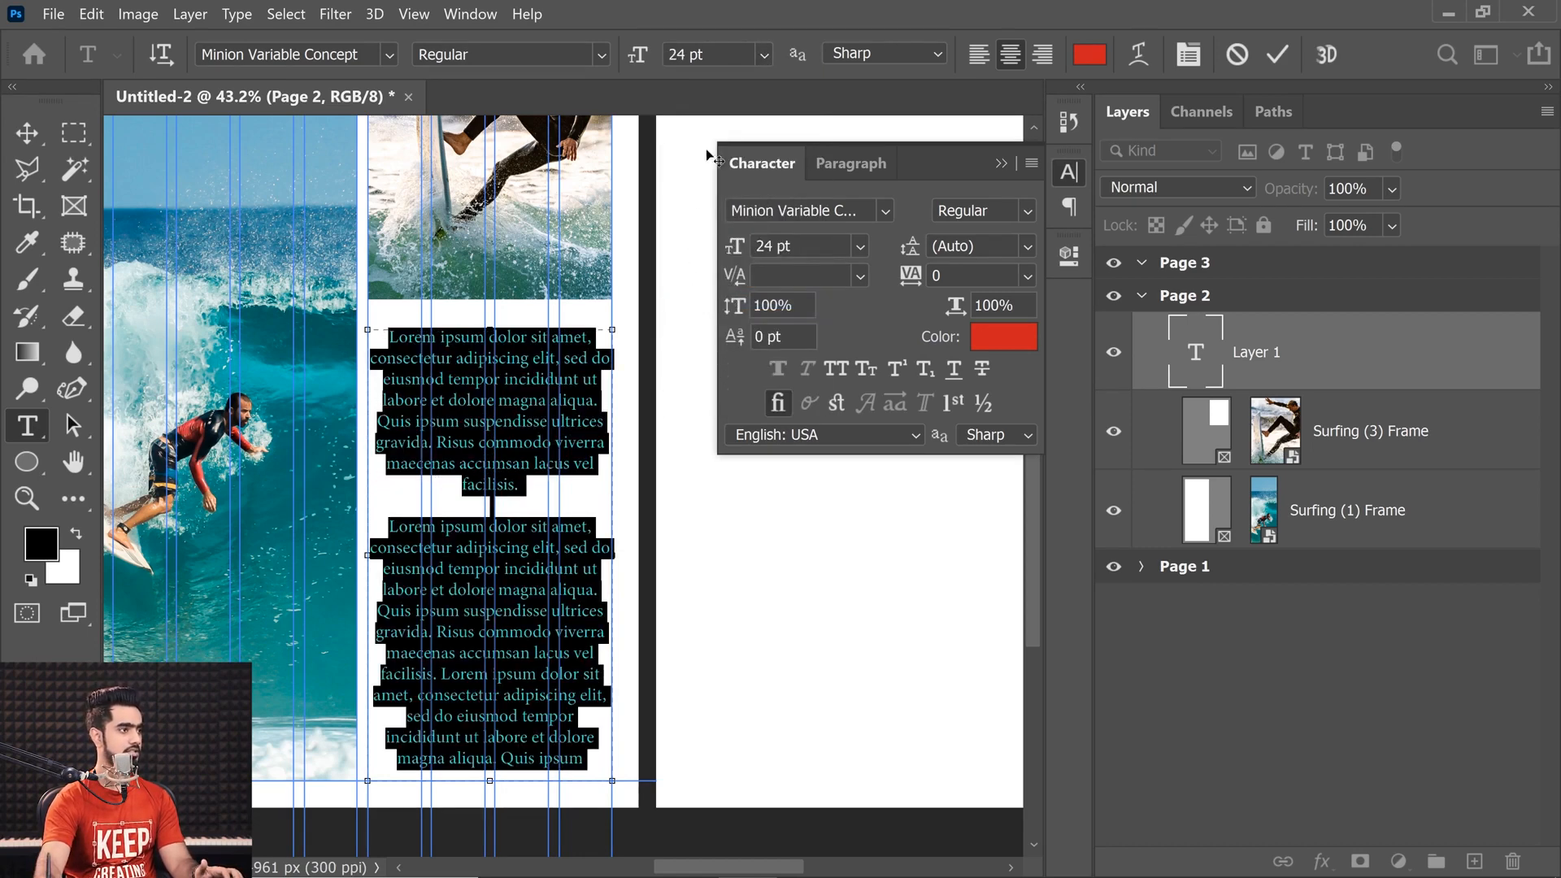
{"action": "left_click", "coordinate": [974, 53]}
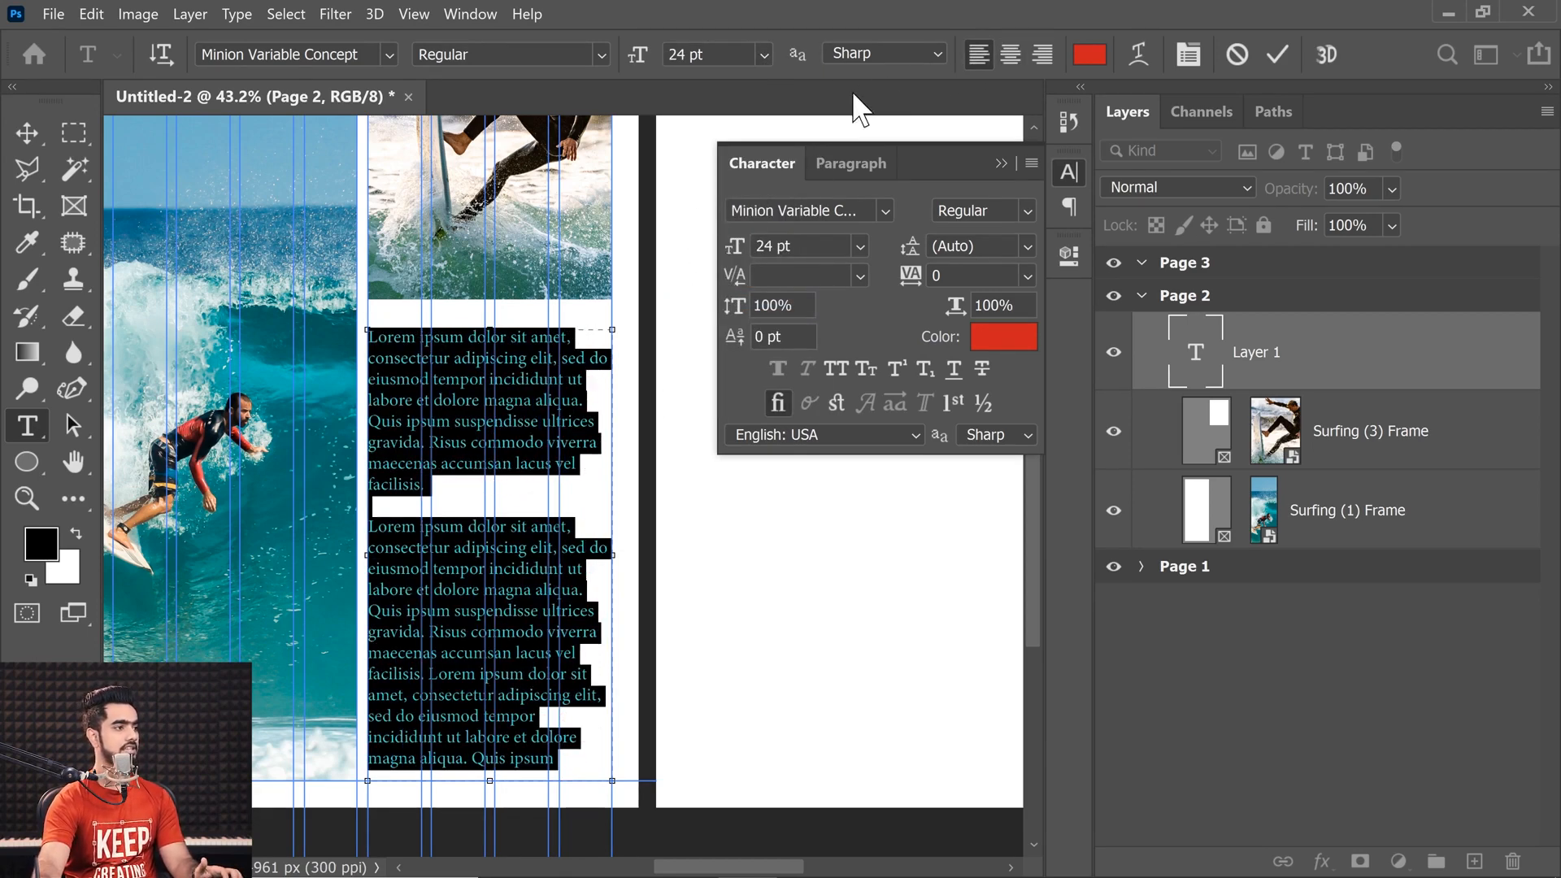
{"action": "left_click", "coordinate": [749, 64]}
{"action": "left_click", "coordinate": [719, 278]}
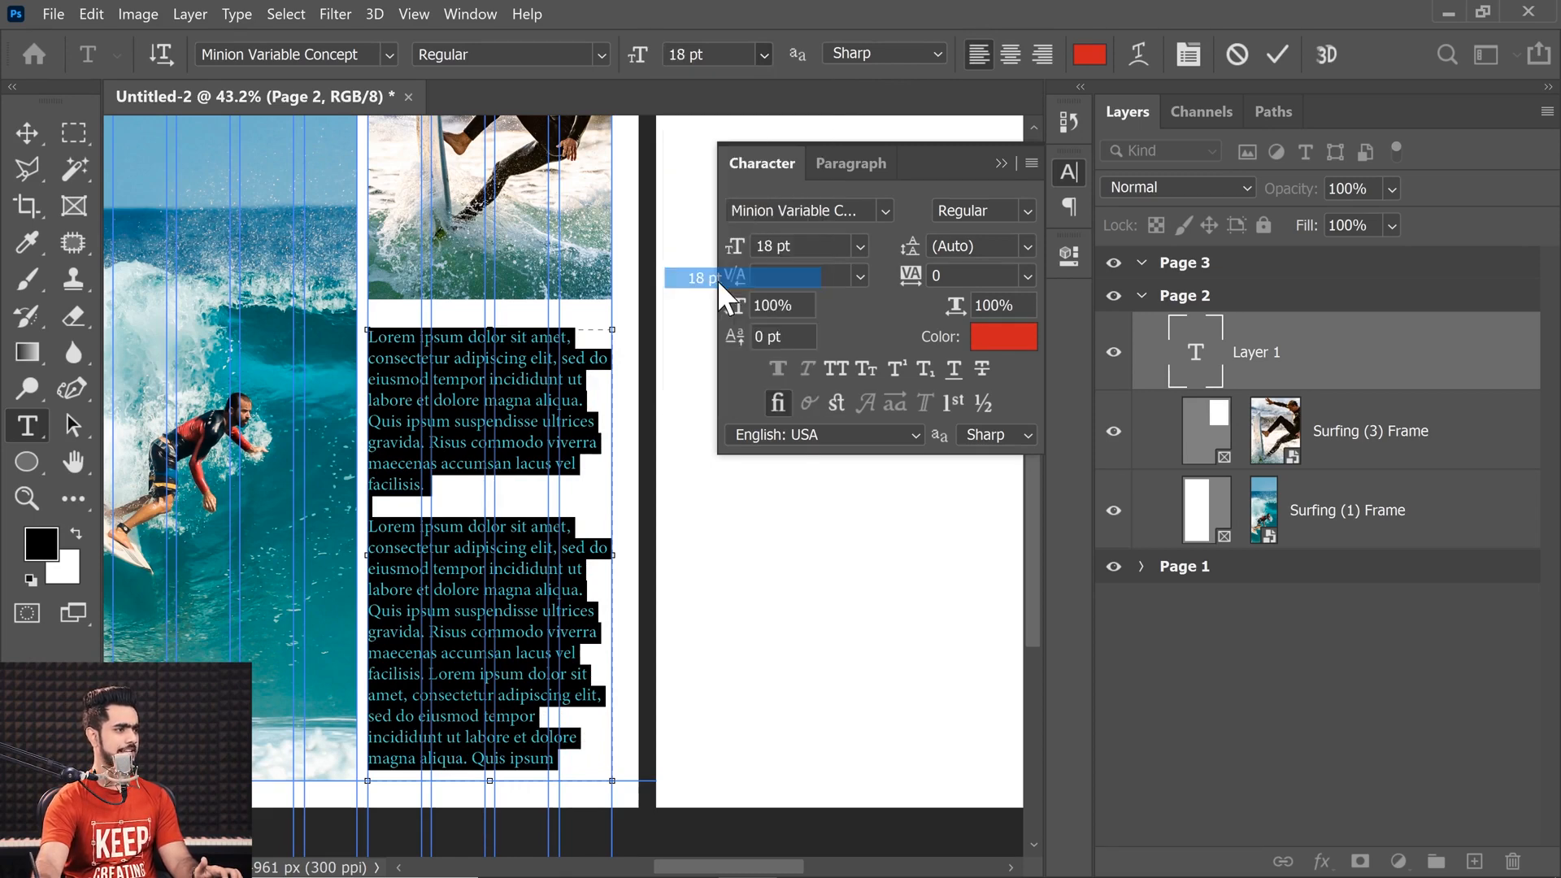
{"action": "left_click", "coordinate": [474, 427]}
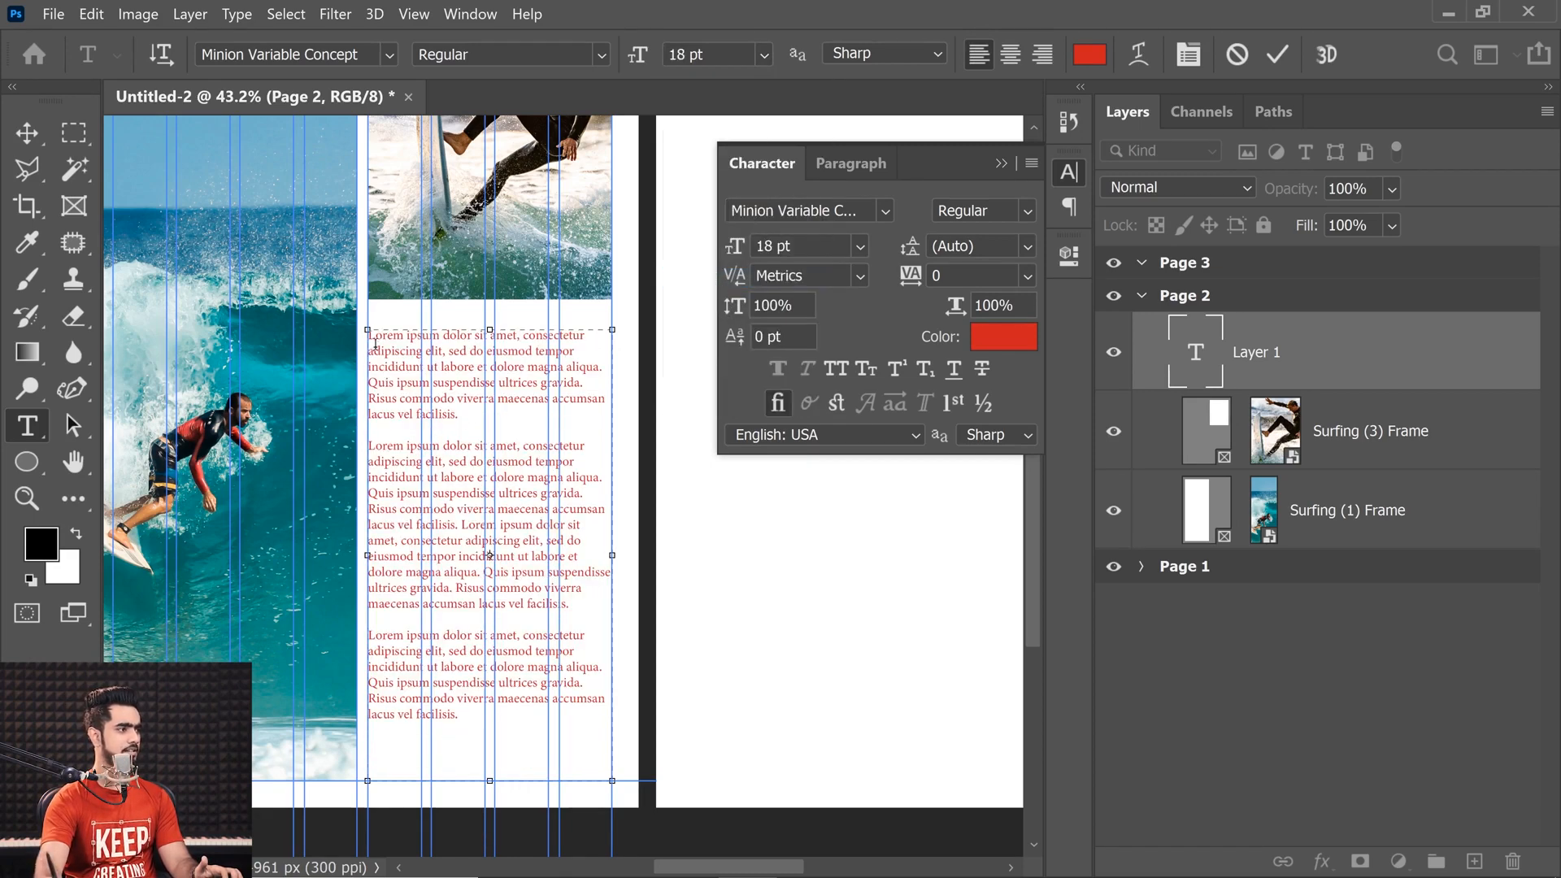
- Set the colour of all the body text to near-black, about #0f0f0f
{"action": "key", "text": "ctrl+a"}
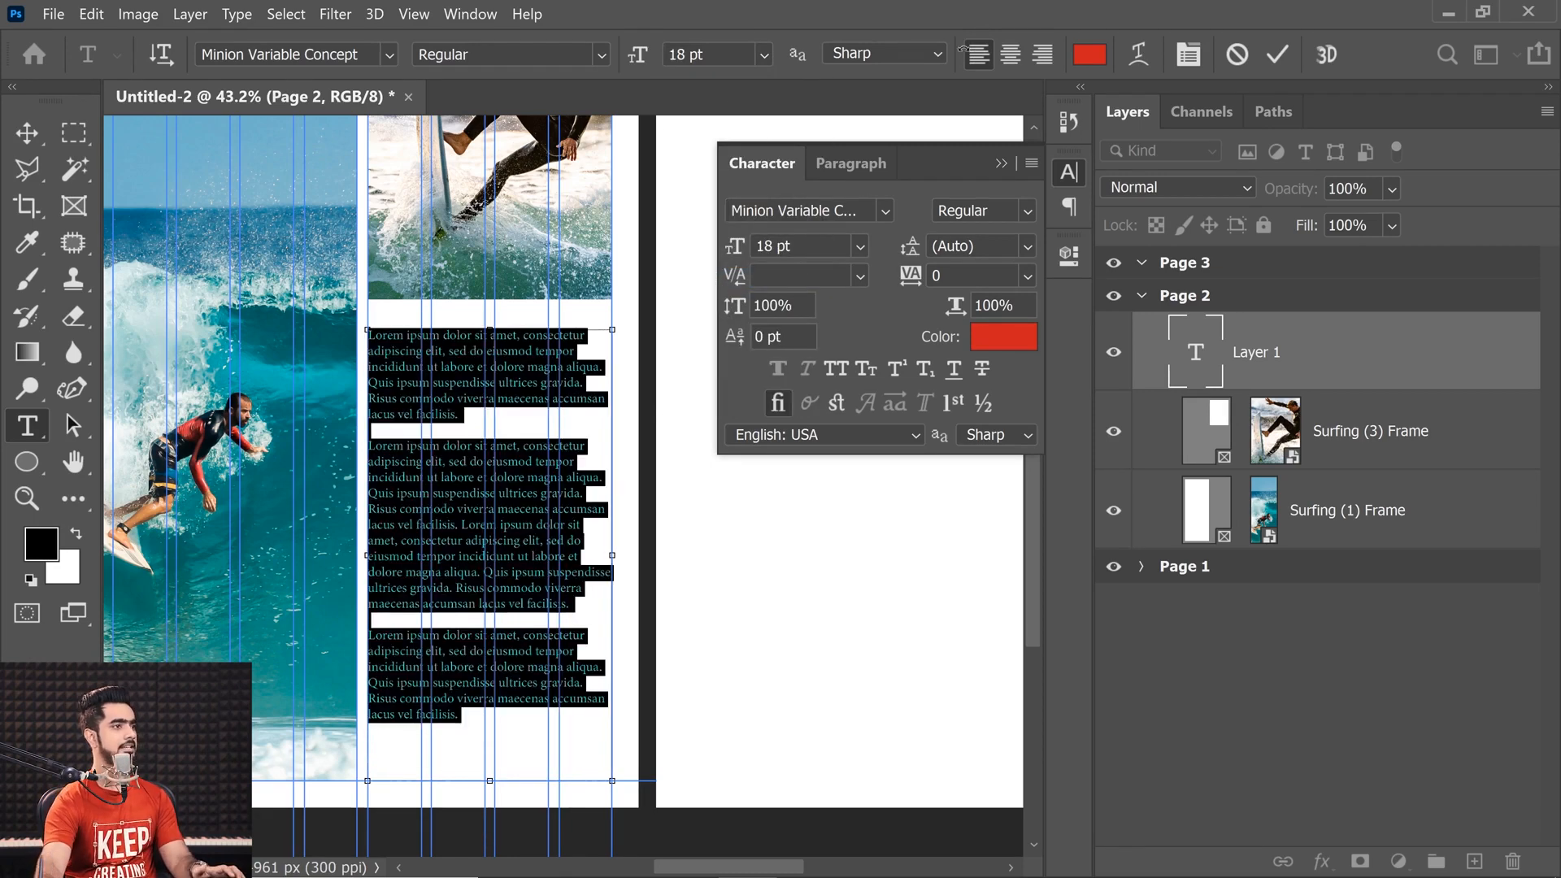
{"action": "left_click", "coordinate": [1089, 54]}
{"action": "type", "text": "181818"}
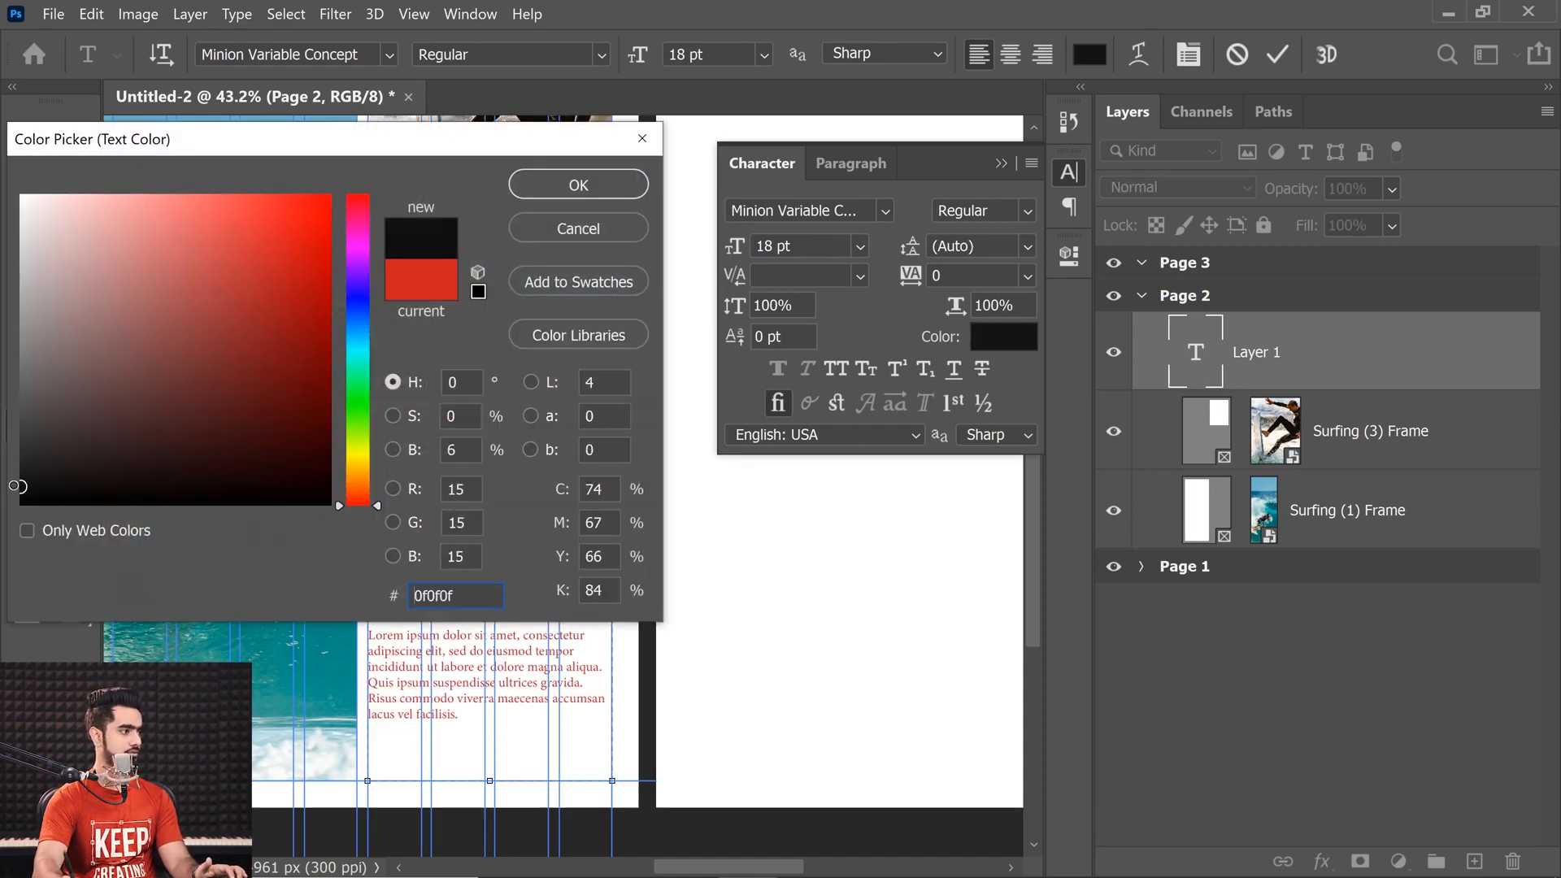
{"action": "left_click", "coordinate": [569, 186]}
- Insert the heading PRECAUTIONS TO TAKE at the start of the Page 2 body text
{"action": "left_click", "coordinate": [394, 334]}
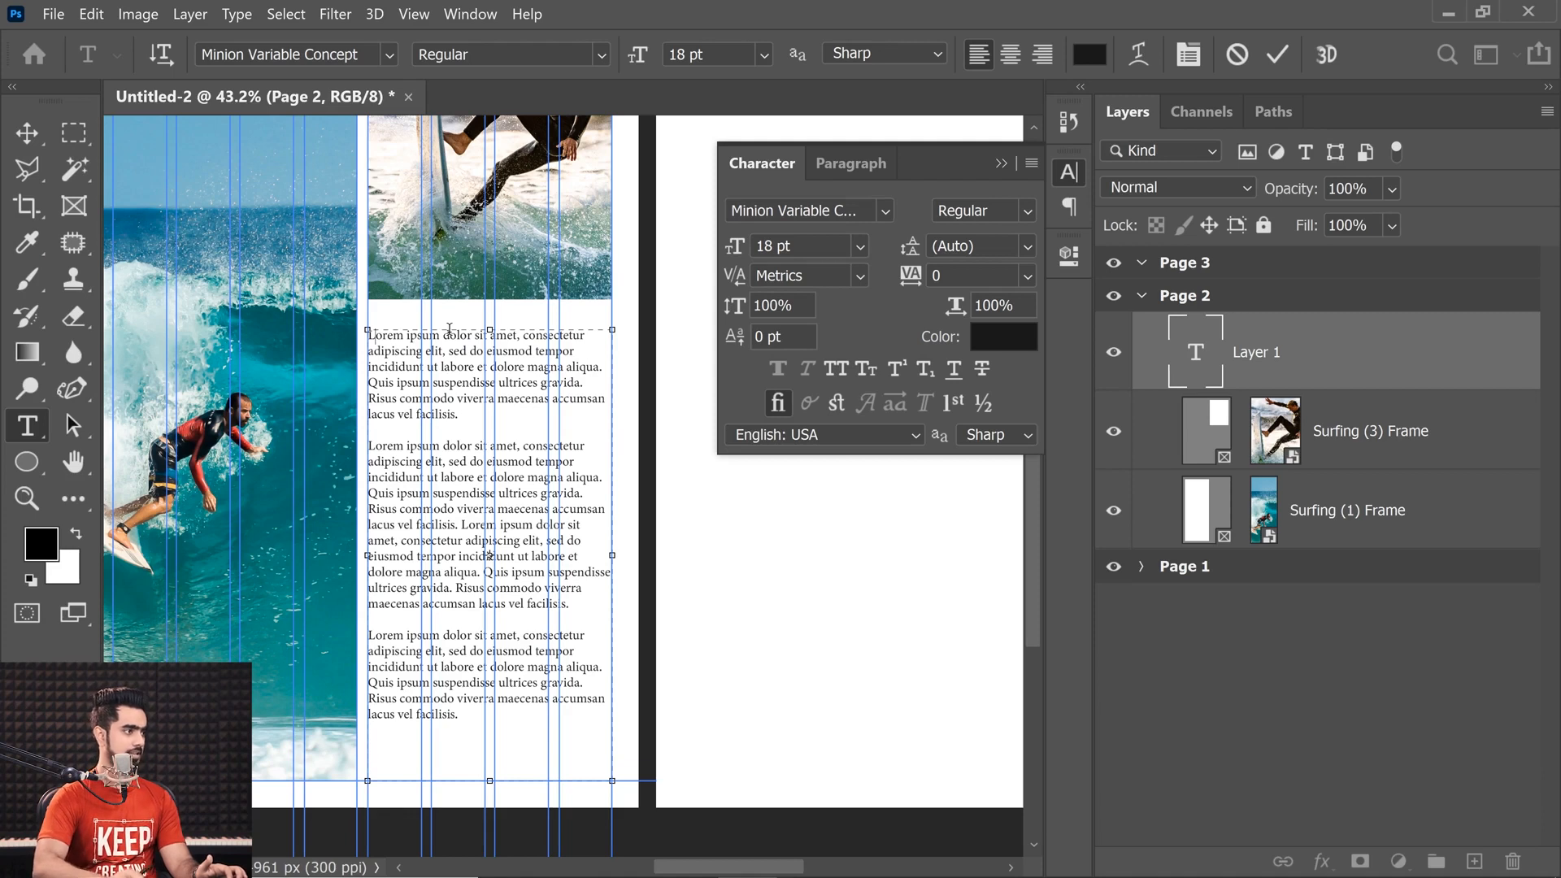
{"action": "key", "text": "Left"}
{"action": "type", "text": "PRE"}
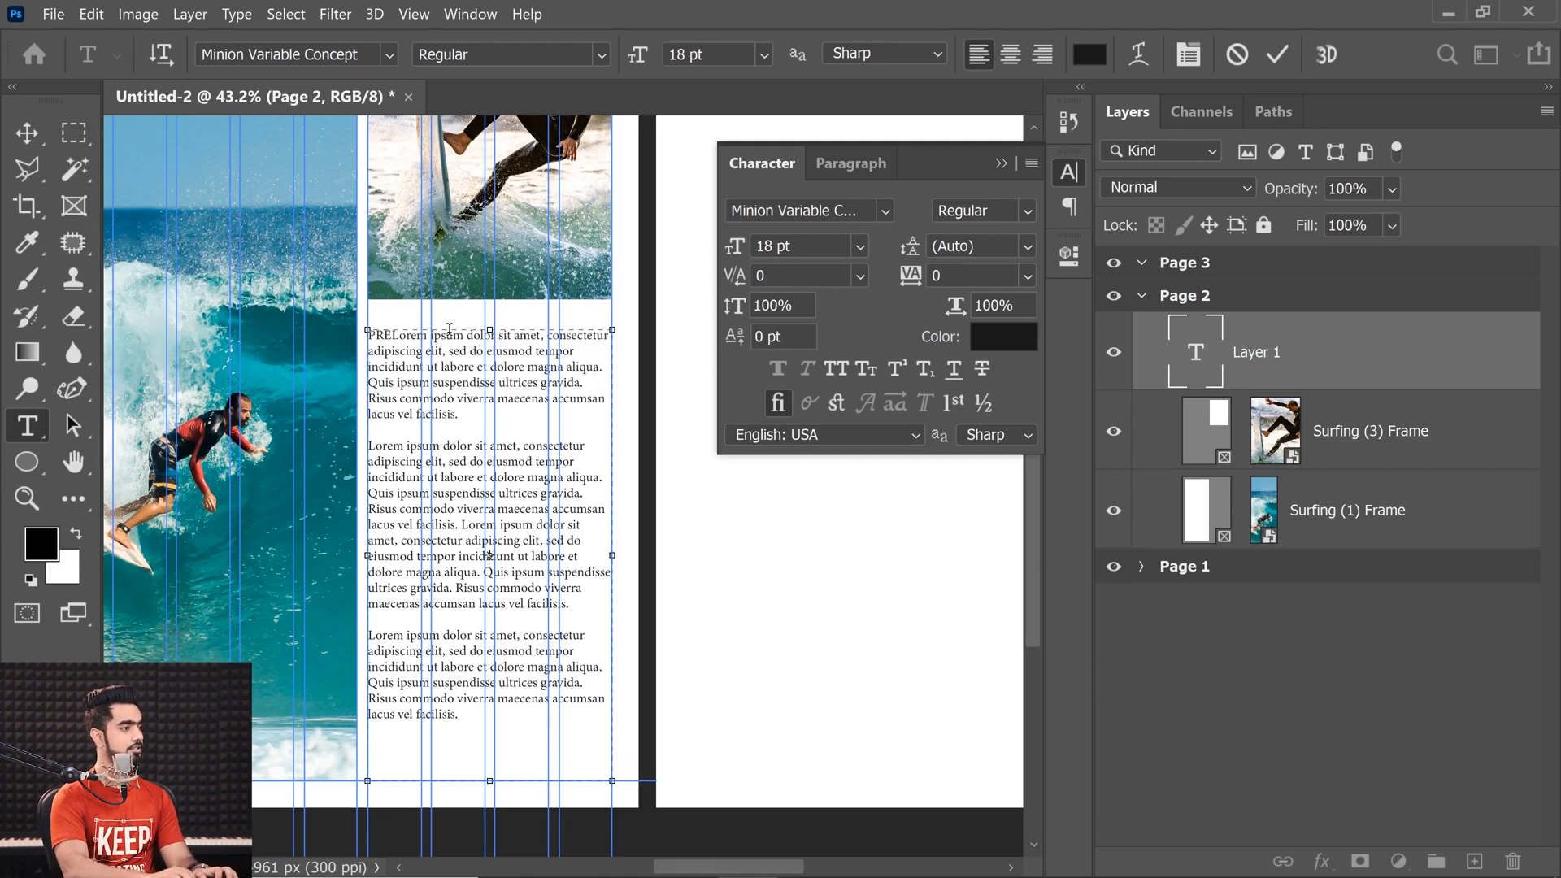
{"action": "type", "text": "CAU"}
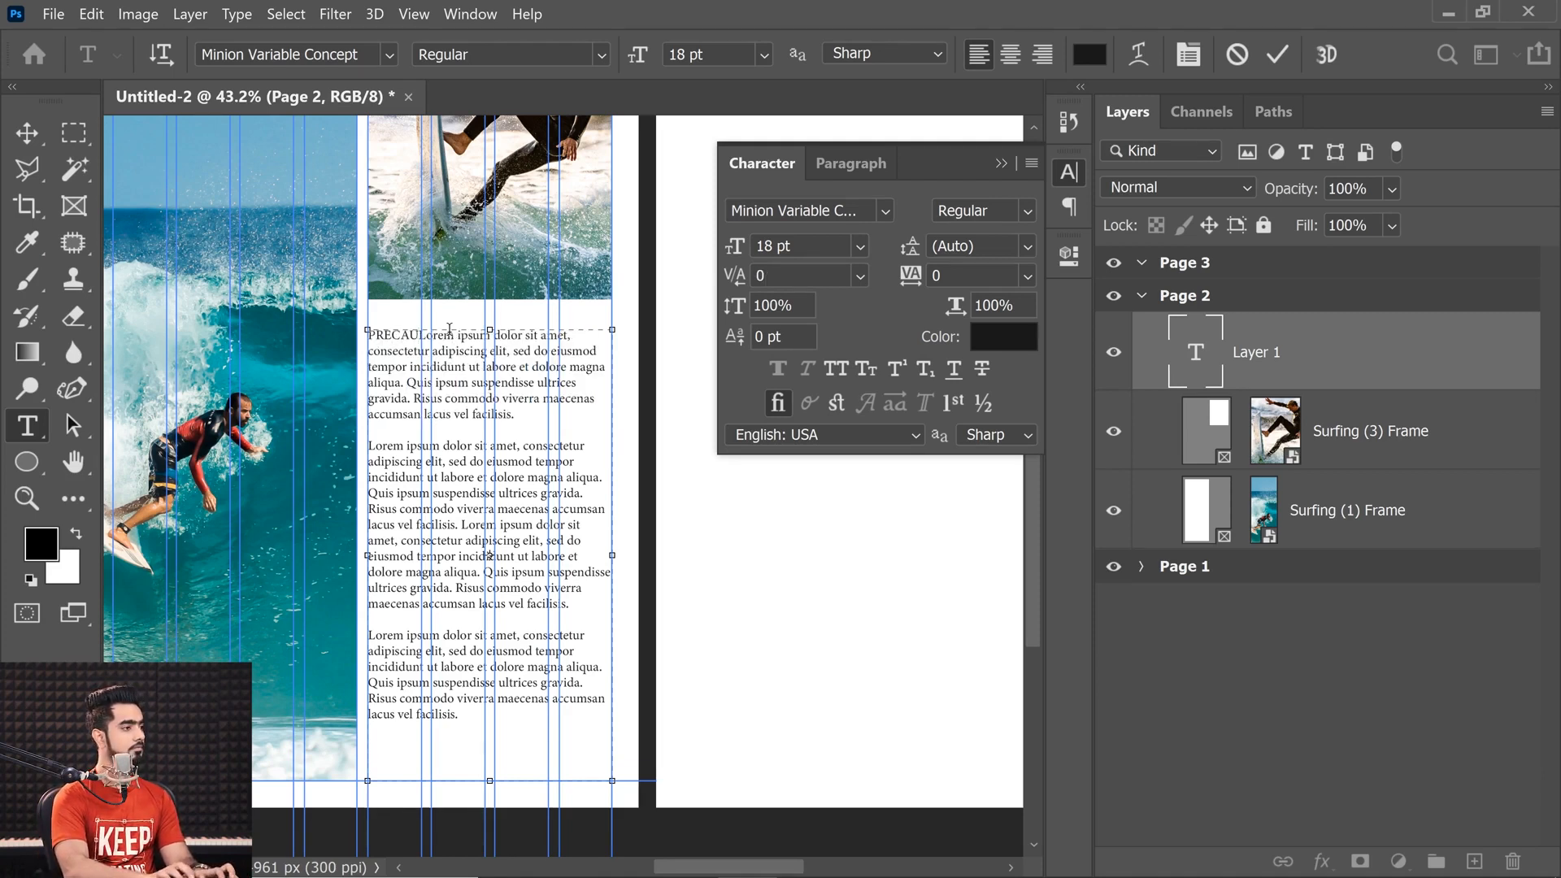
{"action": "type", "text": "TIONAL"}
{"action": "key", "text": "BackSpace"}
{"action": "key", "text": "BackSpace"}
{"action": "type", "text": "S "}
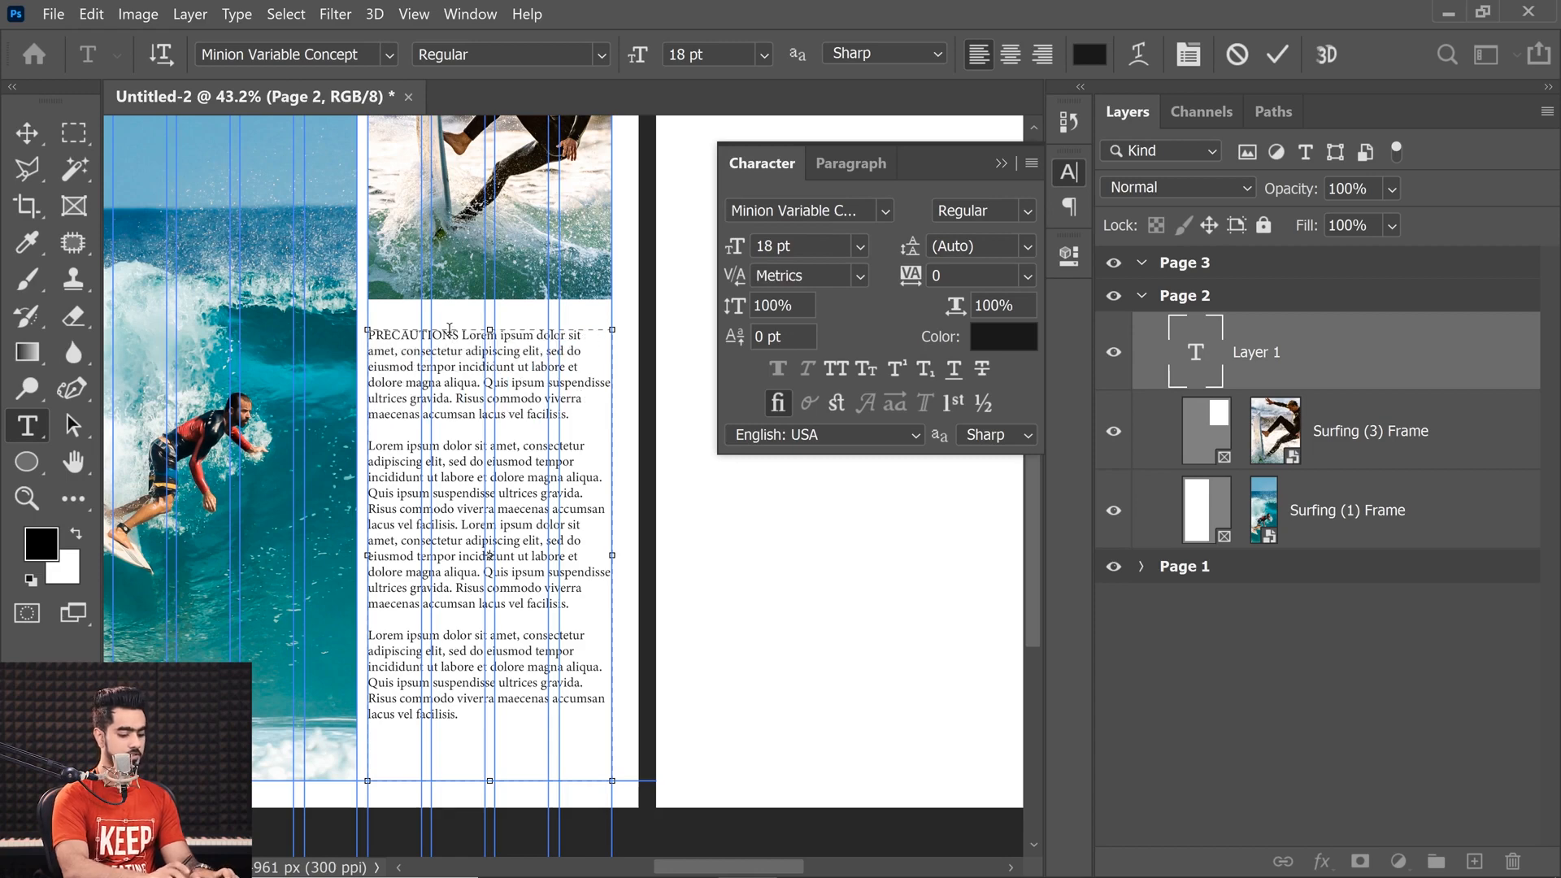
{"action": "type", "text": "TO TA"}
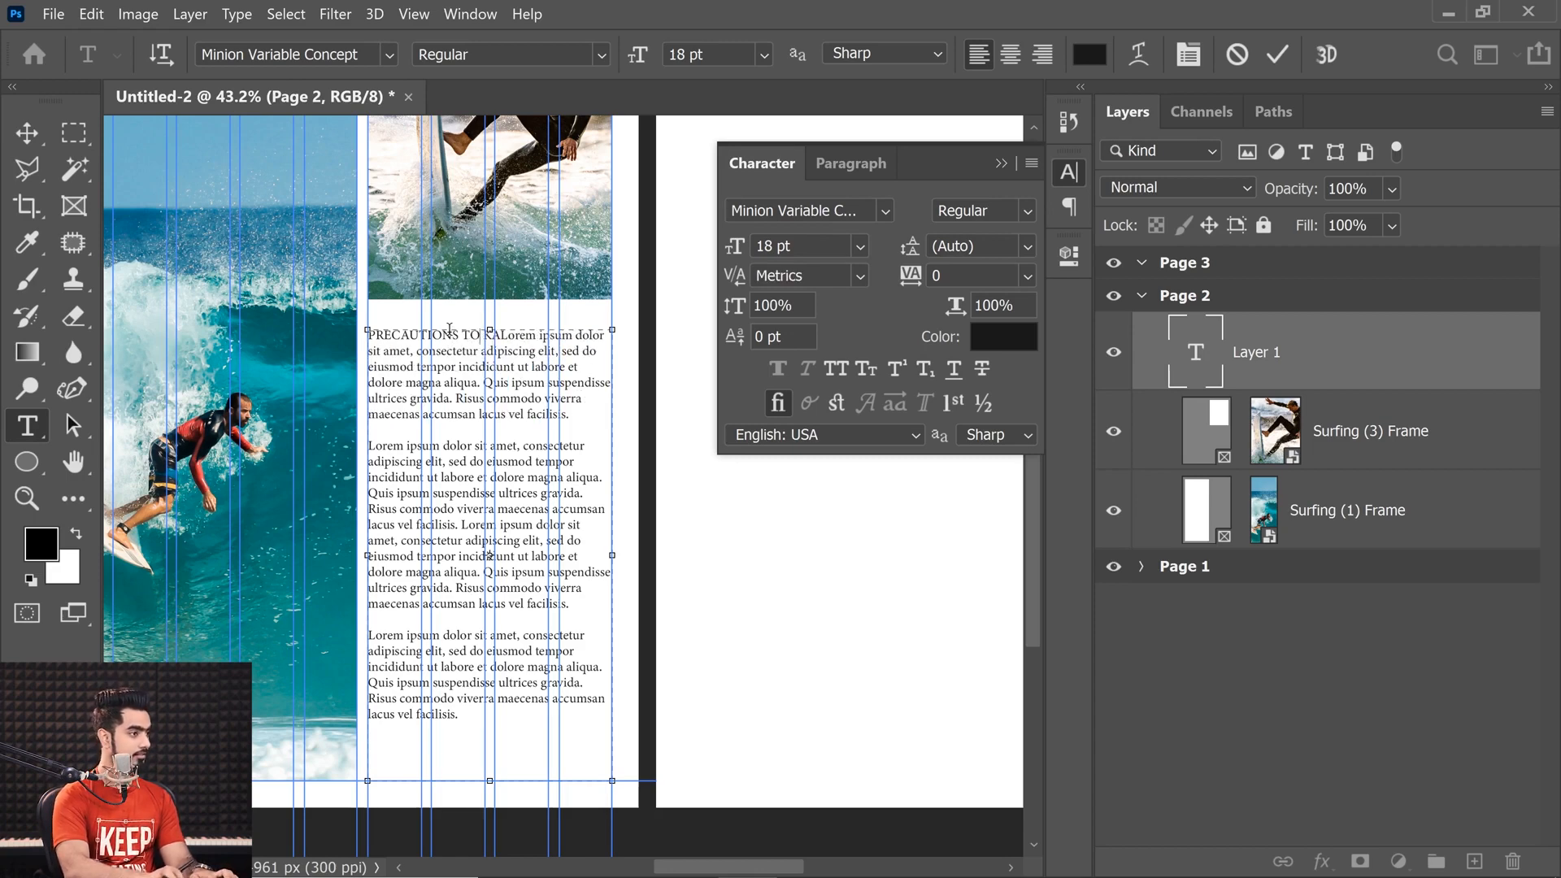
{"action": "key", "text": "BackSpace"}
{"action": "key", "text": "BackSpace"}
{"action": "type", "text": "TAKE"}
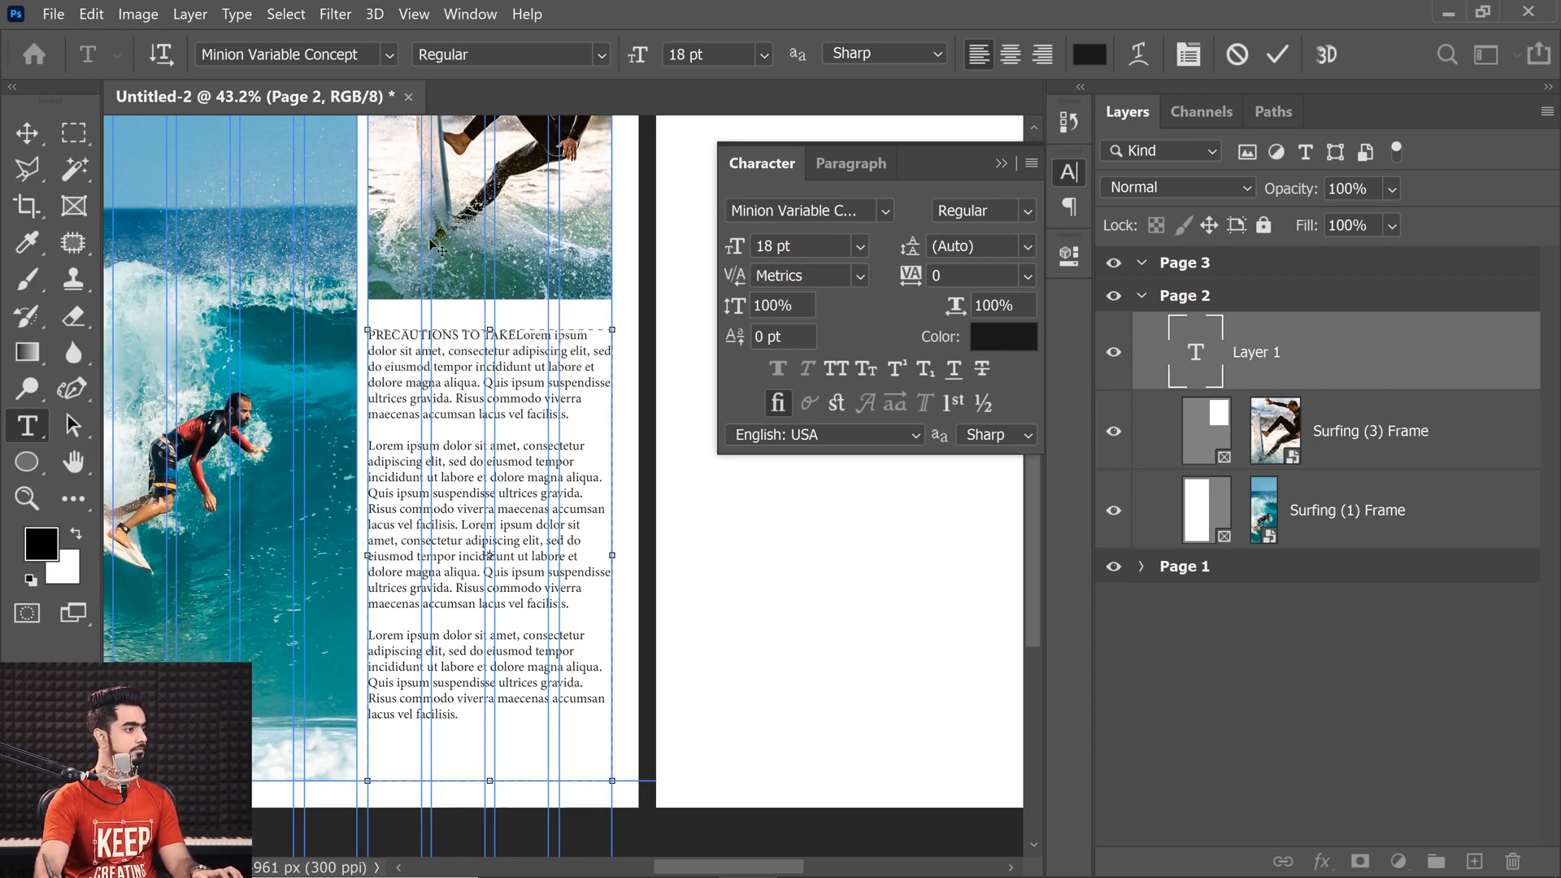
- Put the heading on its own line with a blank line between it and the first Lorem ipsum paragraph
{"action": "key", "text": "shift+End"}
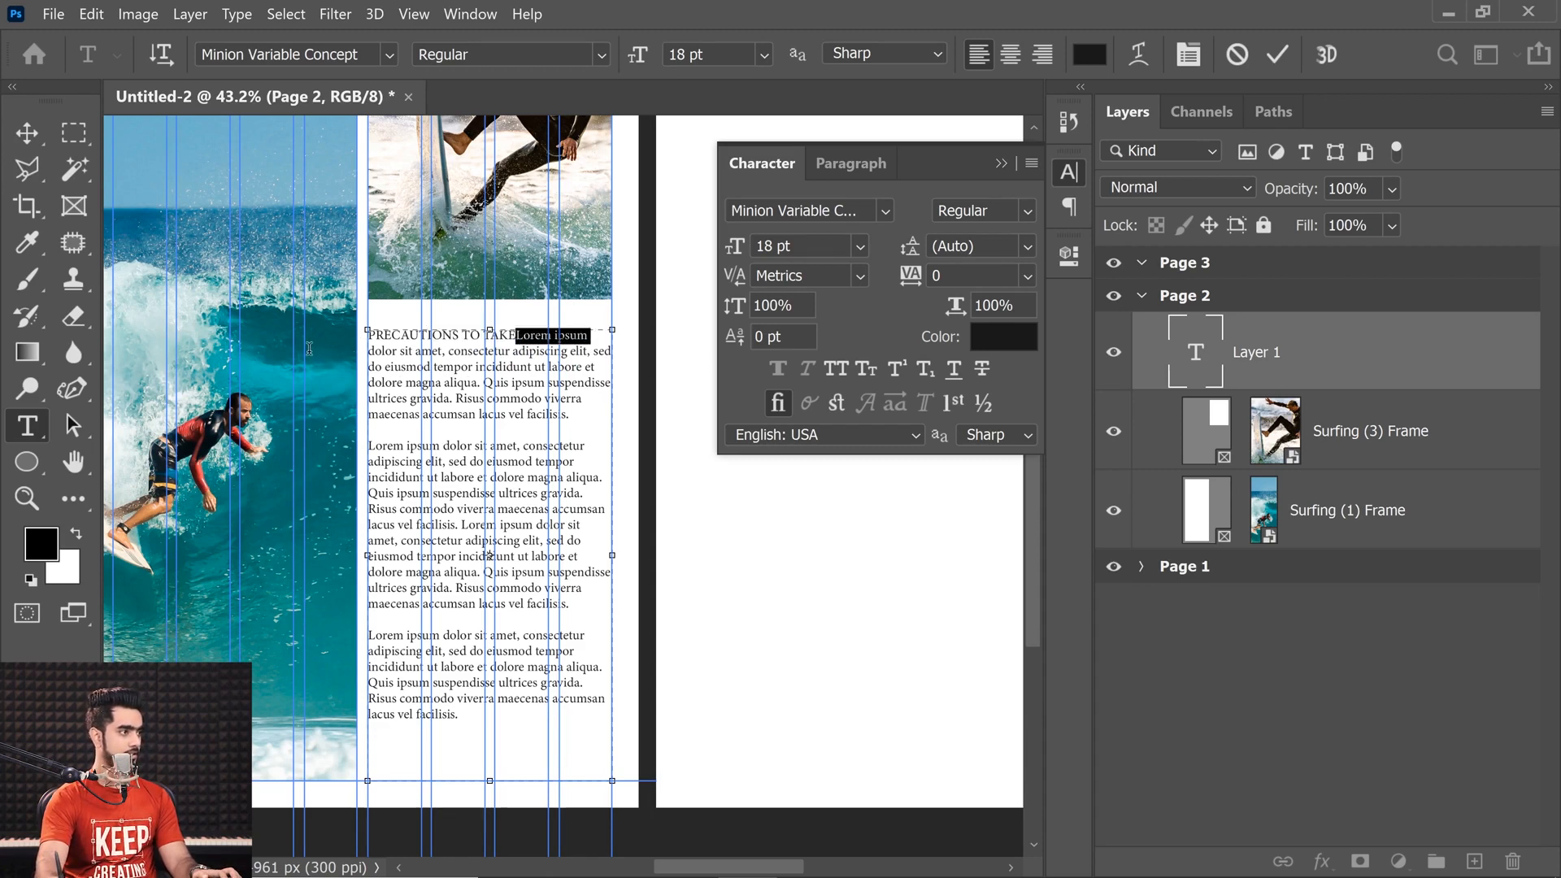
{"action": "left_click_drag", "start_coordinate": [309, 348], "coordinate": [495, 350]}
{"action": "left_click", "coordinate": [514, 341]}
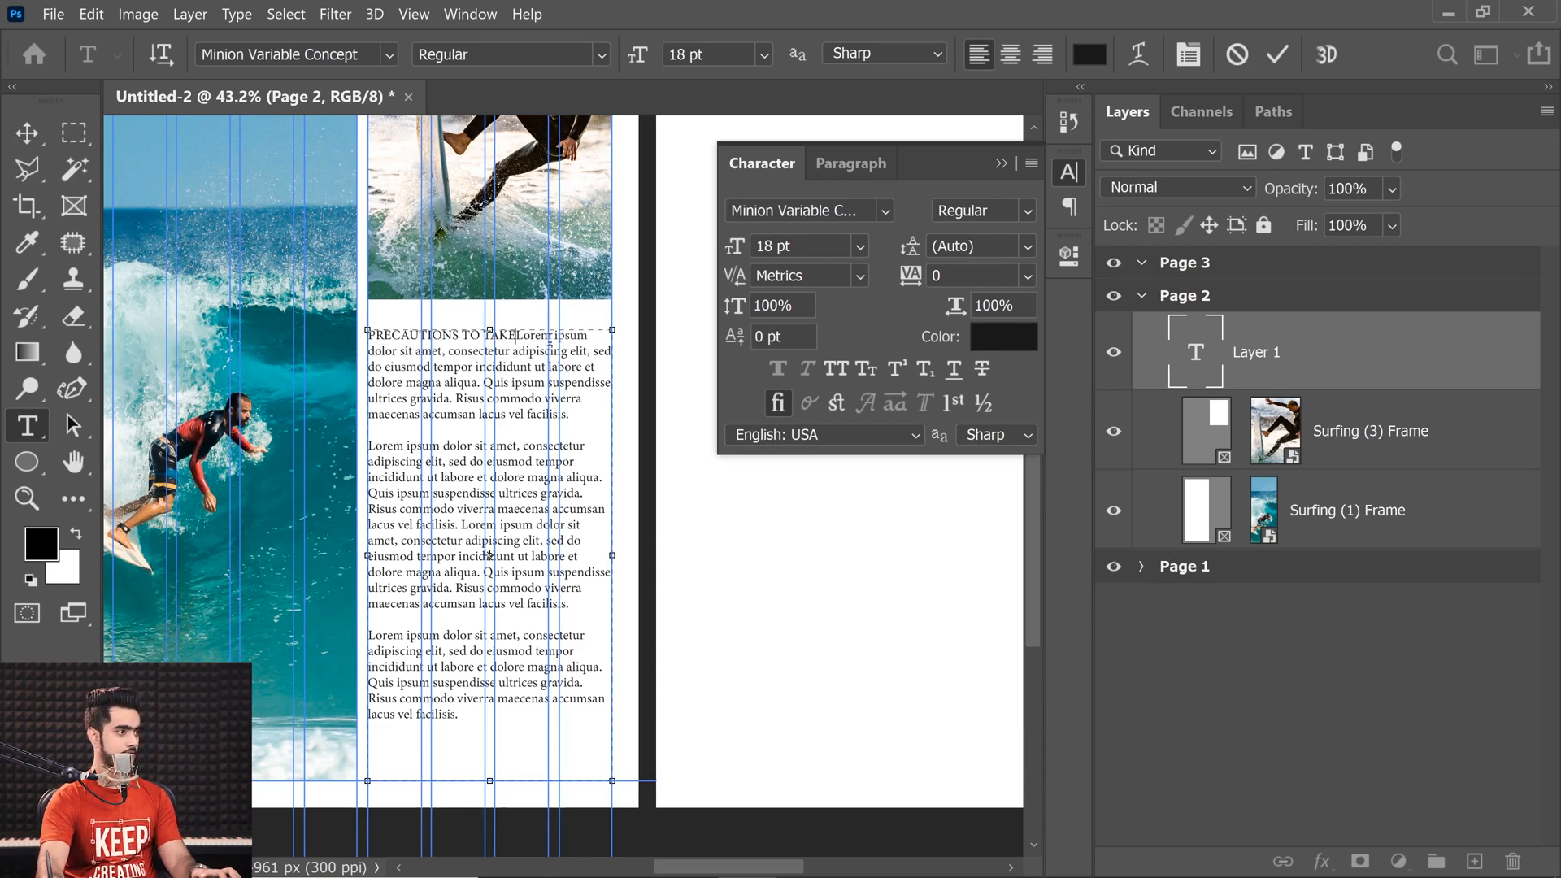
{"action": "key", "text": "Return"}
{"action": "key", "text": "Return"}
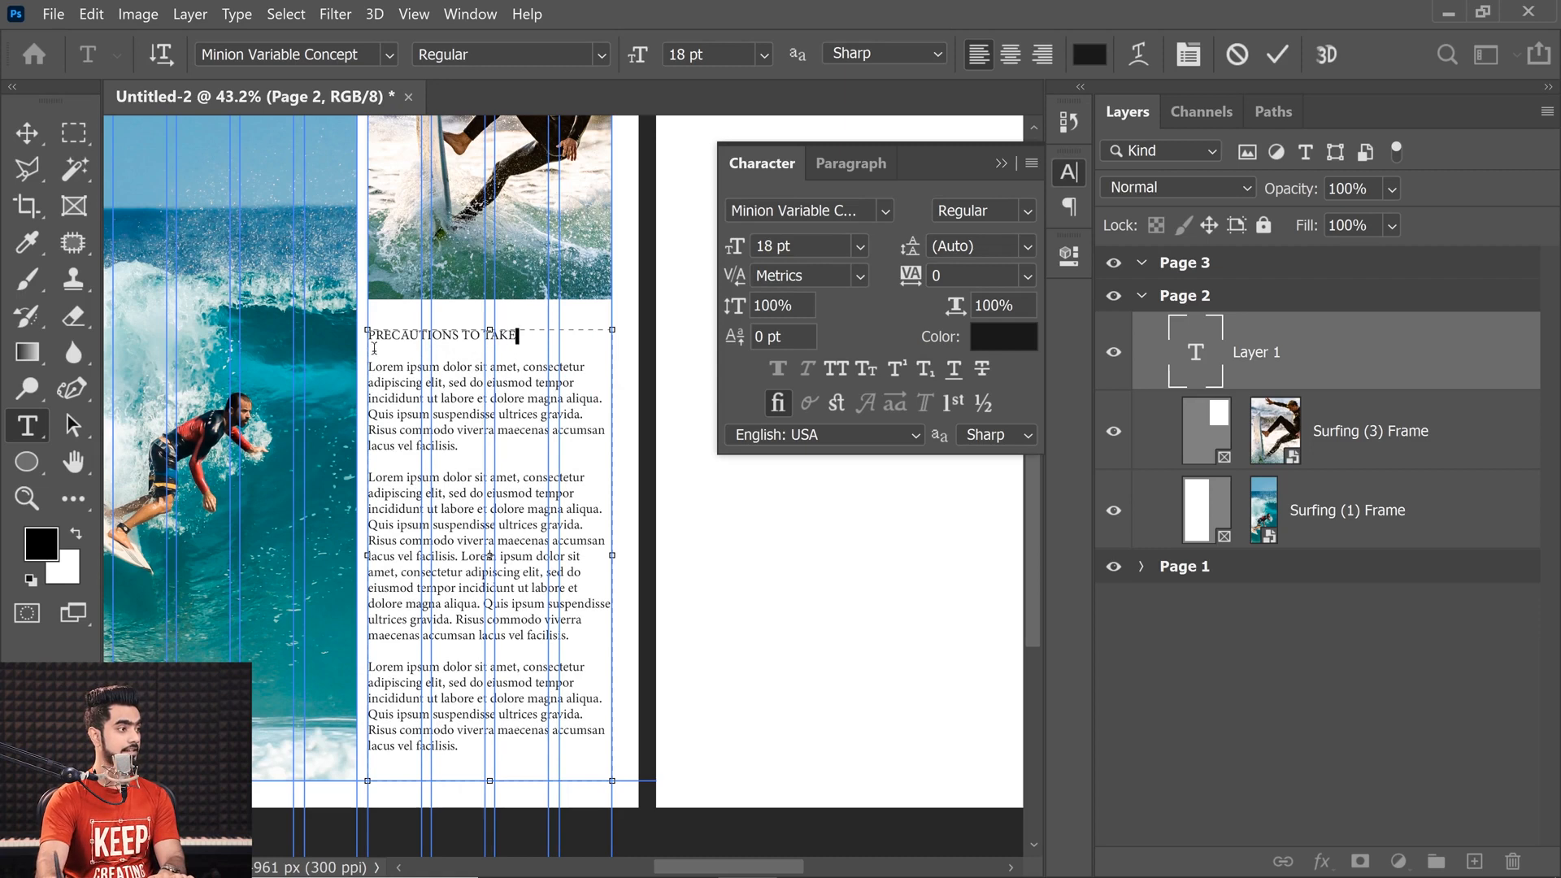
- Centre the PRECAUTIONS TO TAKE heading and set its font to Bebas Neue Bold
{"action": "key", "text": "shift+Home"}
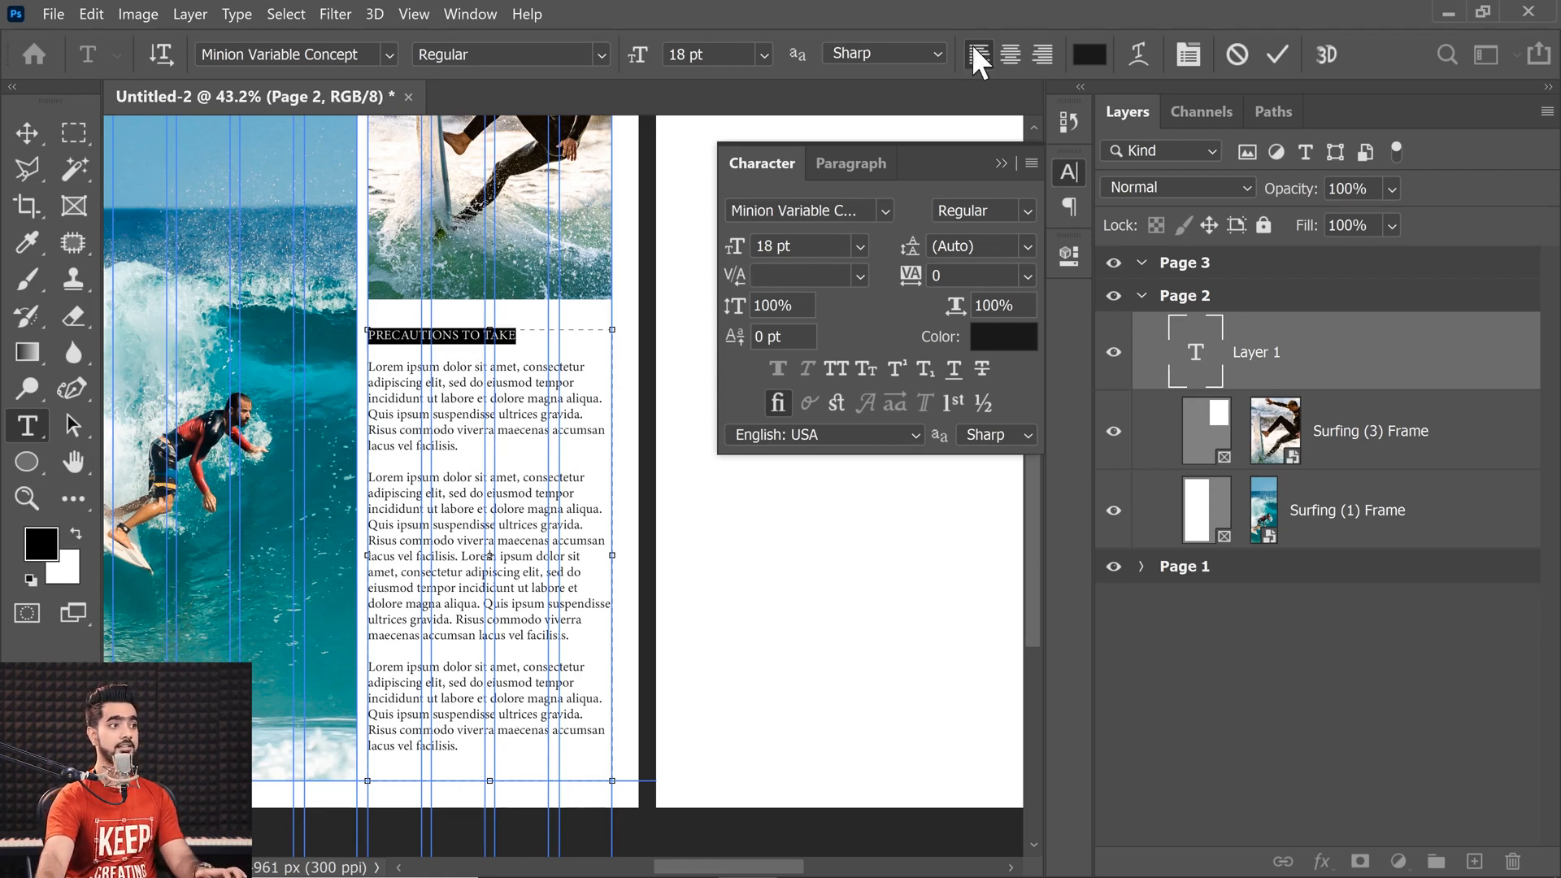
{"action": "left_click", "coordinate": [1011, 55]}
{"action": "left_click_drag", "start_coordinate": [201, 54], "coordinate": [276, 55]}
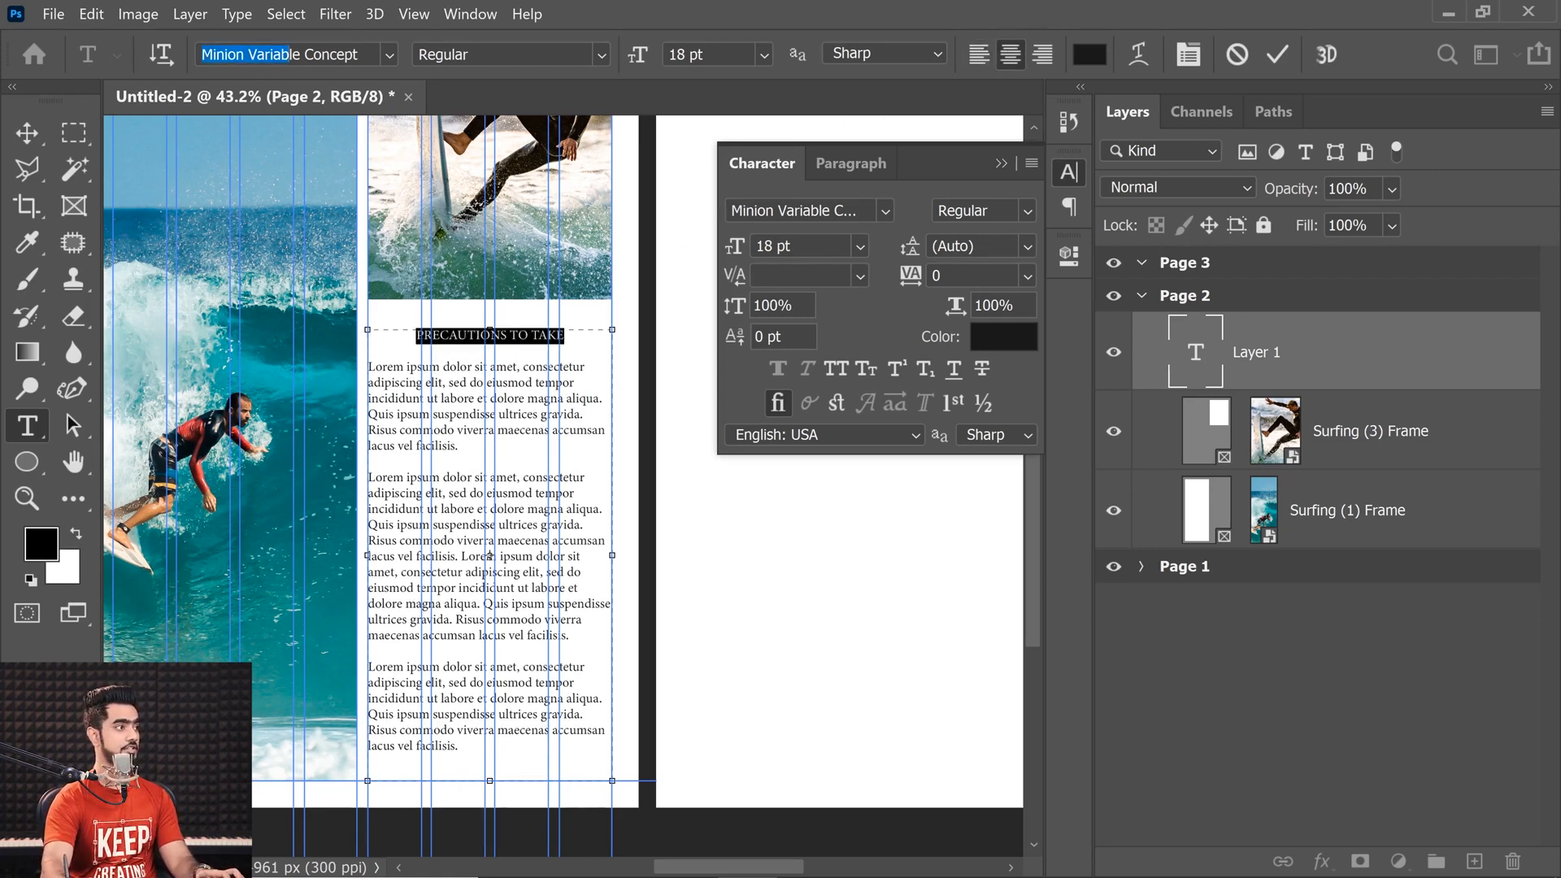
{"action": "type", "text": "Bebas Neue"}
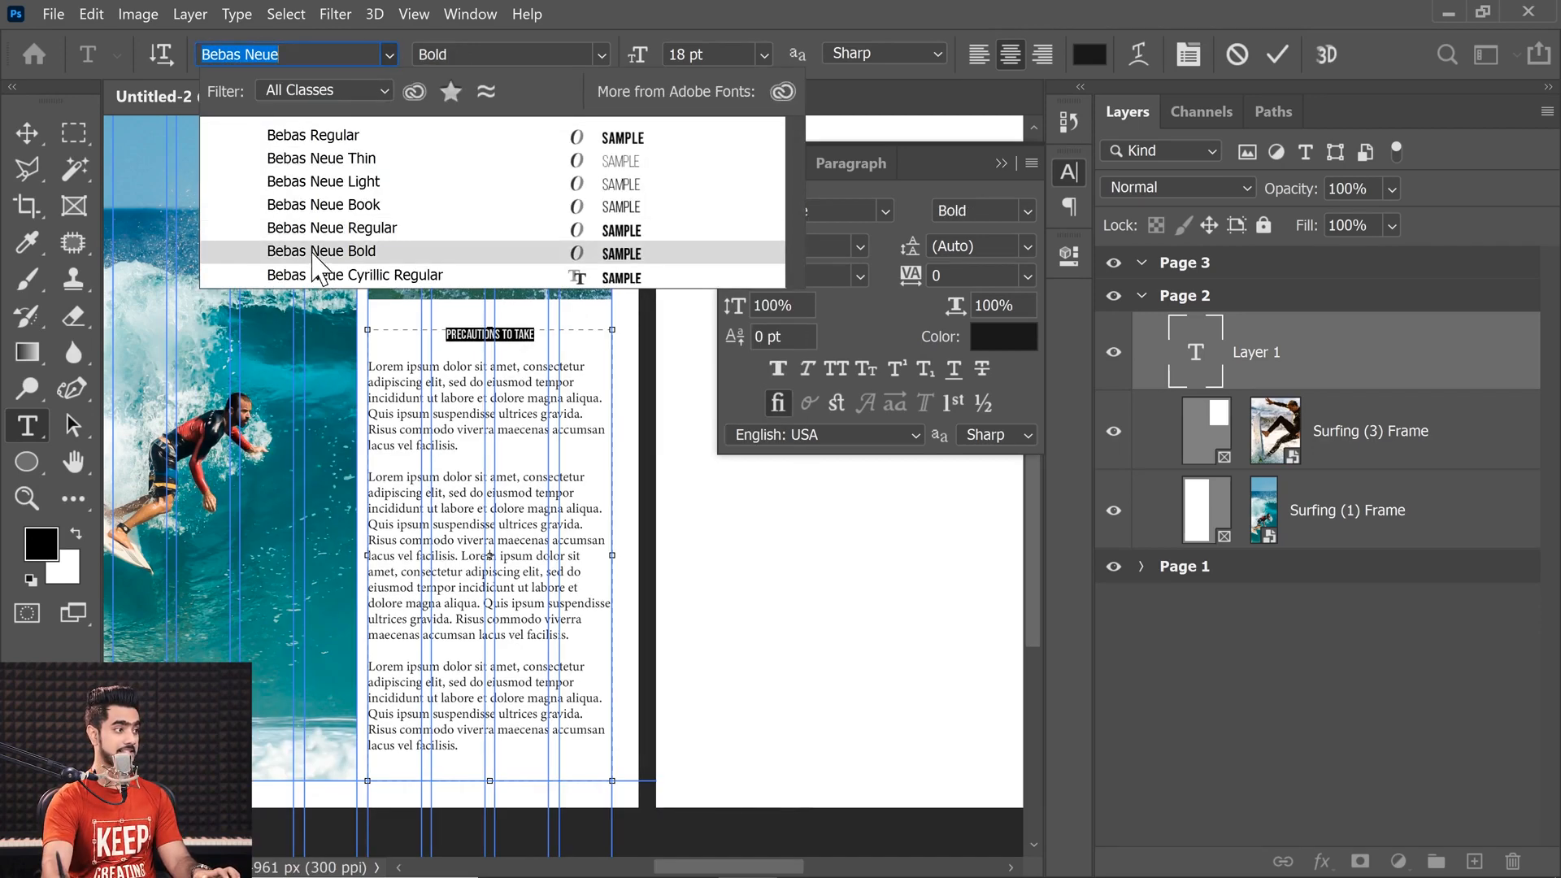
{"action": "left_click", "coordinate": [315, 252]}
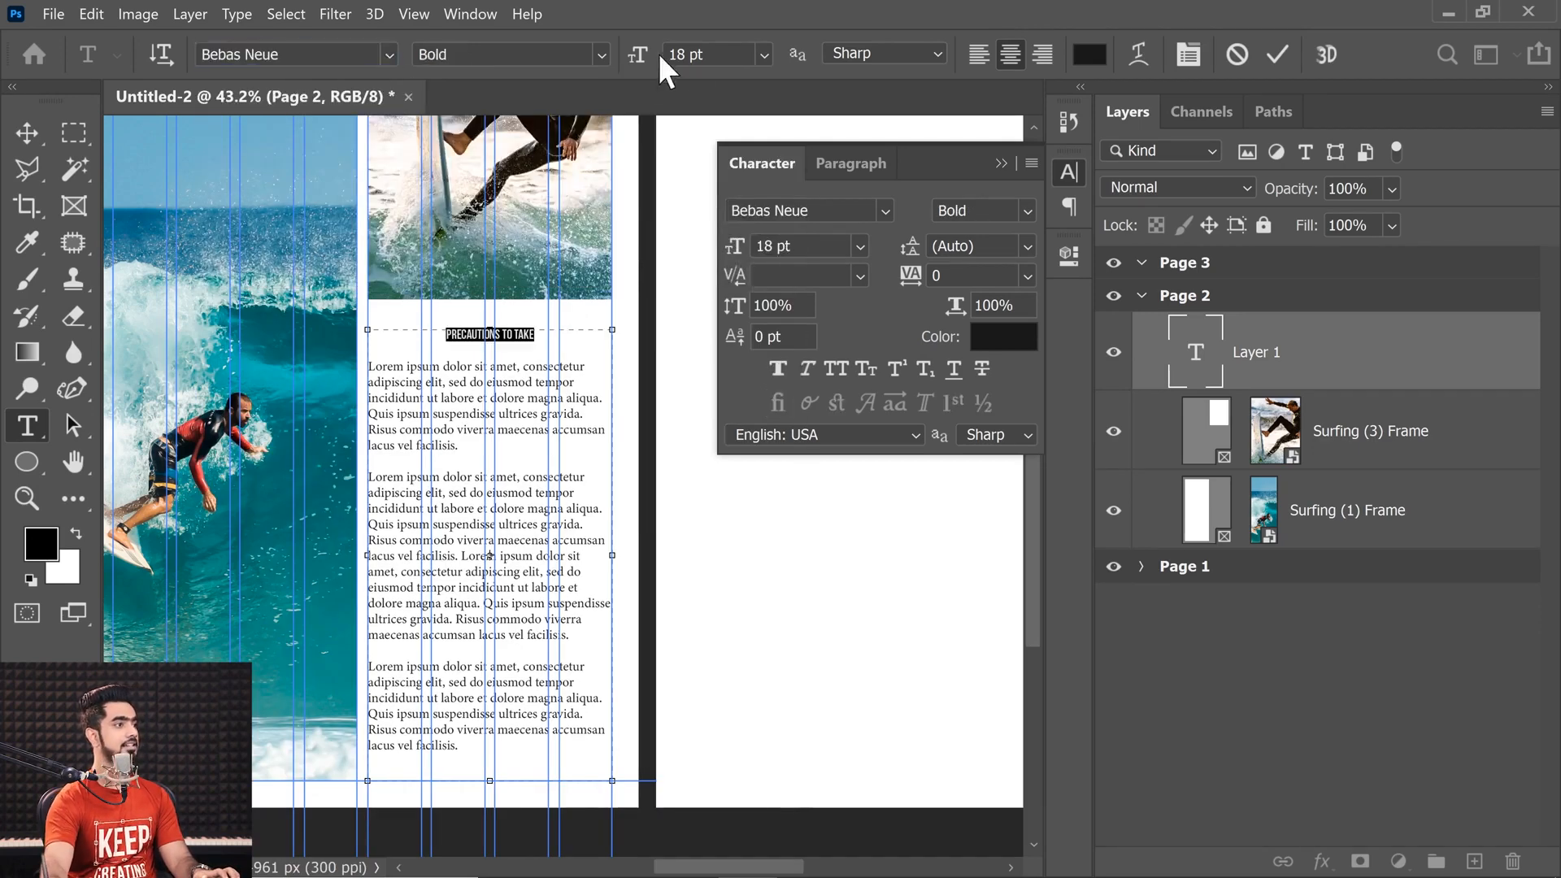
- Set the heading's size to 36 pt after trying 48 pt, and commit the text edit
{"action": "left_click", "coordinate": [765, 54]}
{"action": "left_click", "coordinate": [736, 357]}
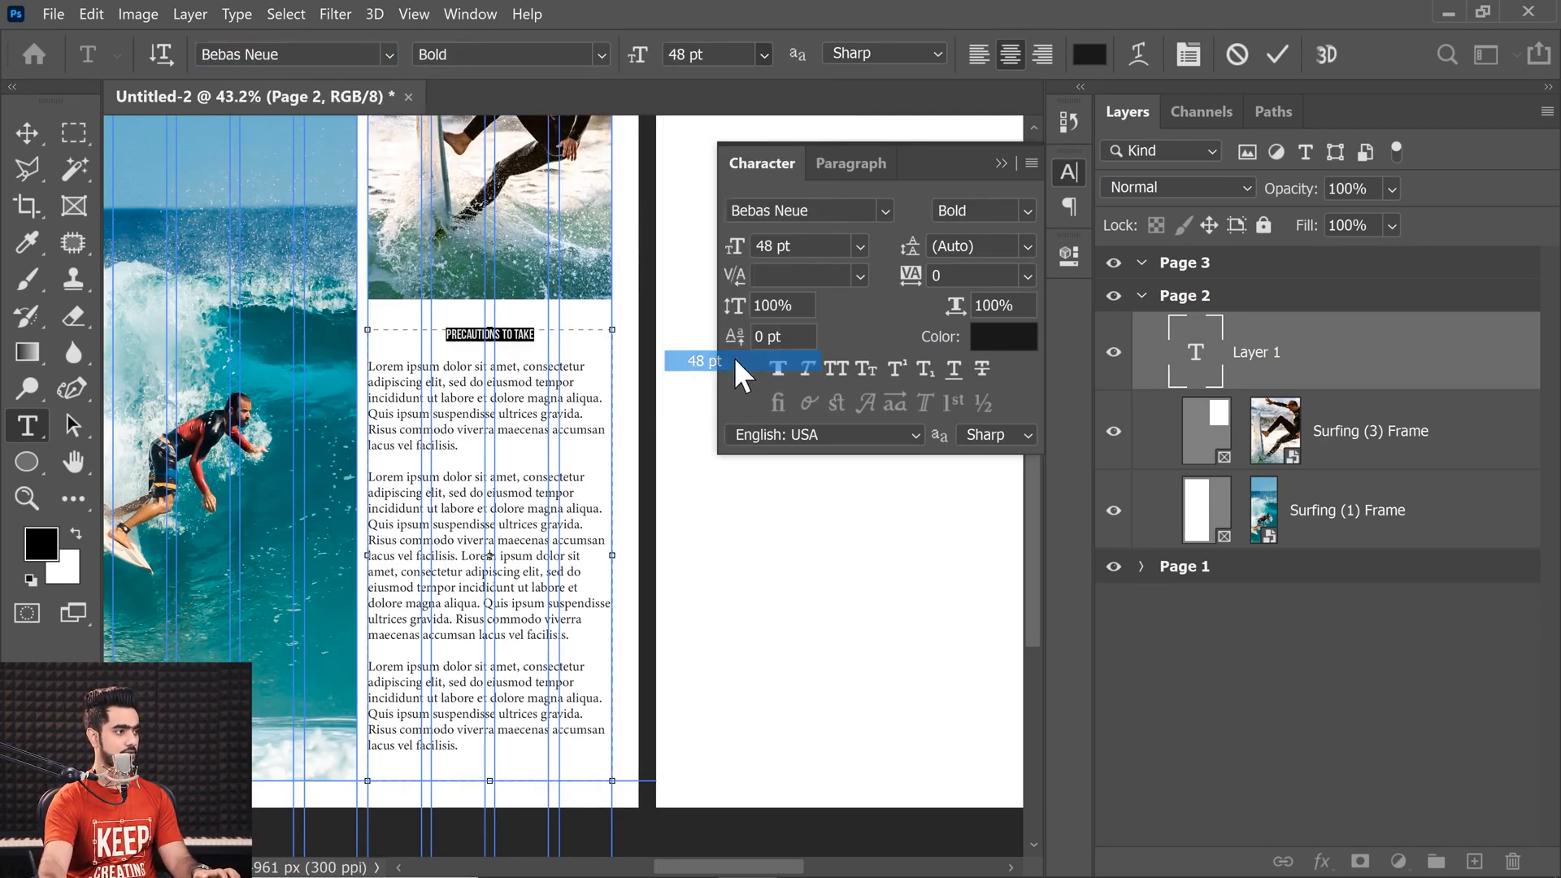
{"action": "left_click", "coordinate": [765, 54]}
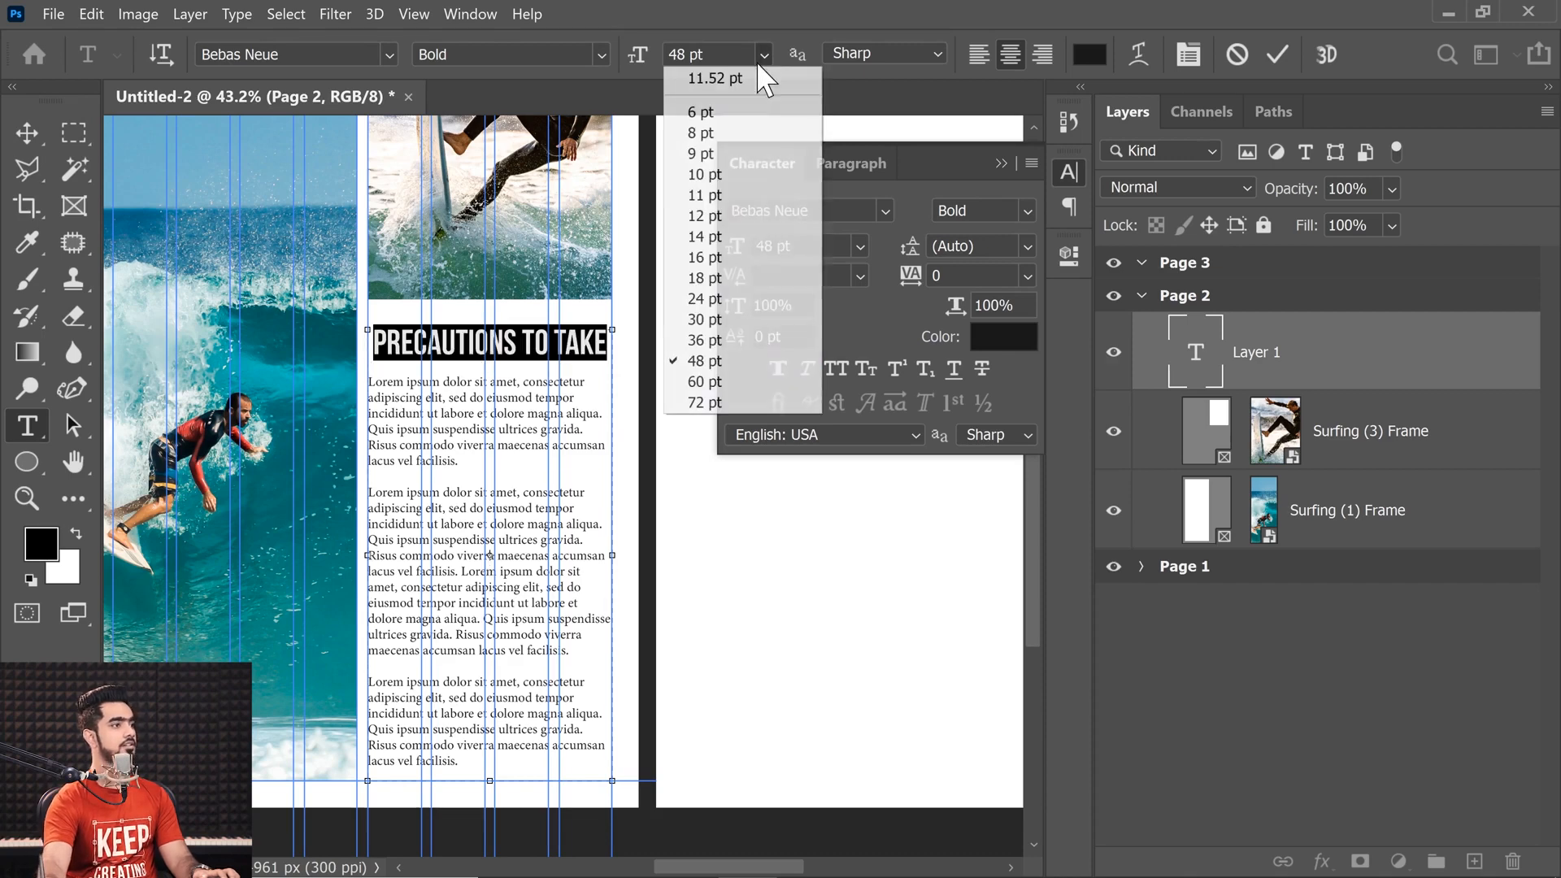
{"action": "left_click", "coordinate": [728, 345]}
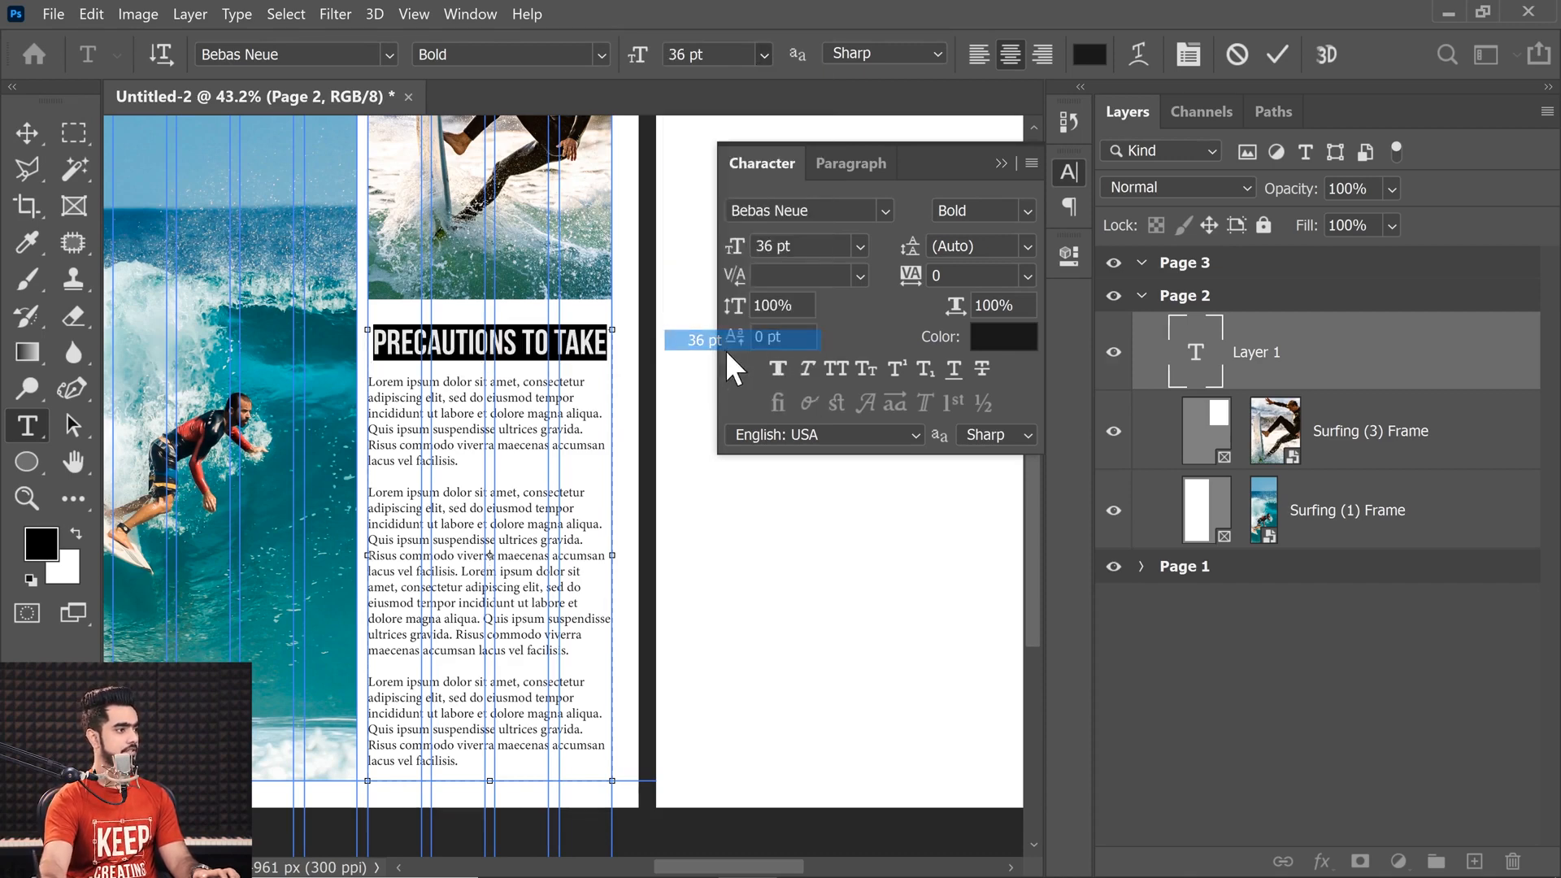
{"action": "left_click", "coordinate": [32, 144]}
{"action": "key", "text": "ctrl+0"}
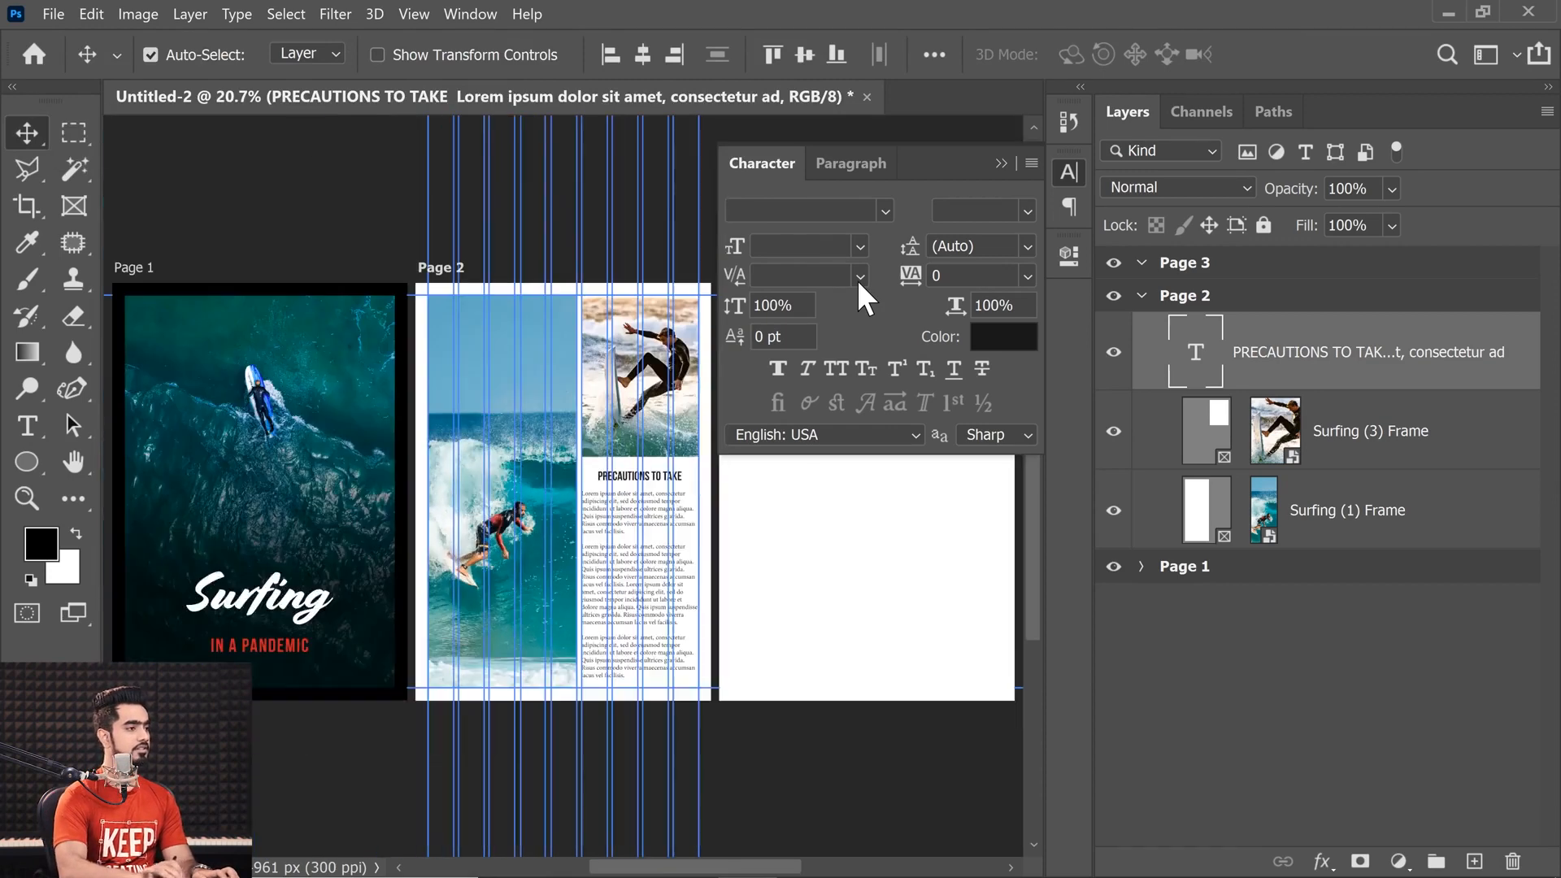
{"action": "left_click", "coordinate": [1001, 163]}
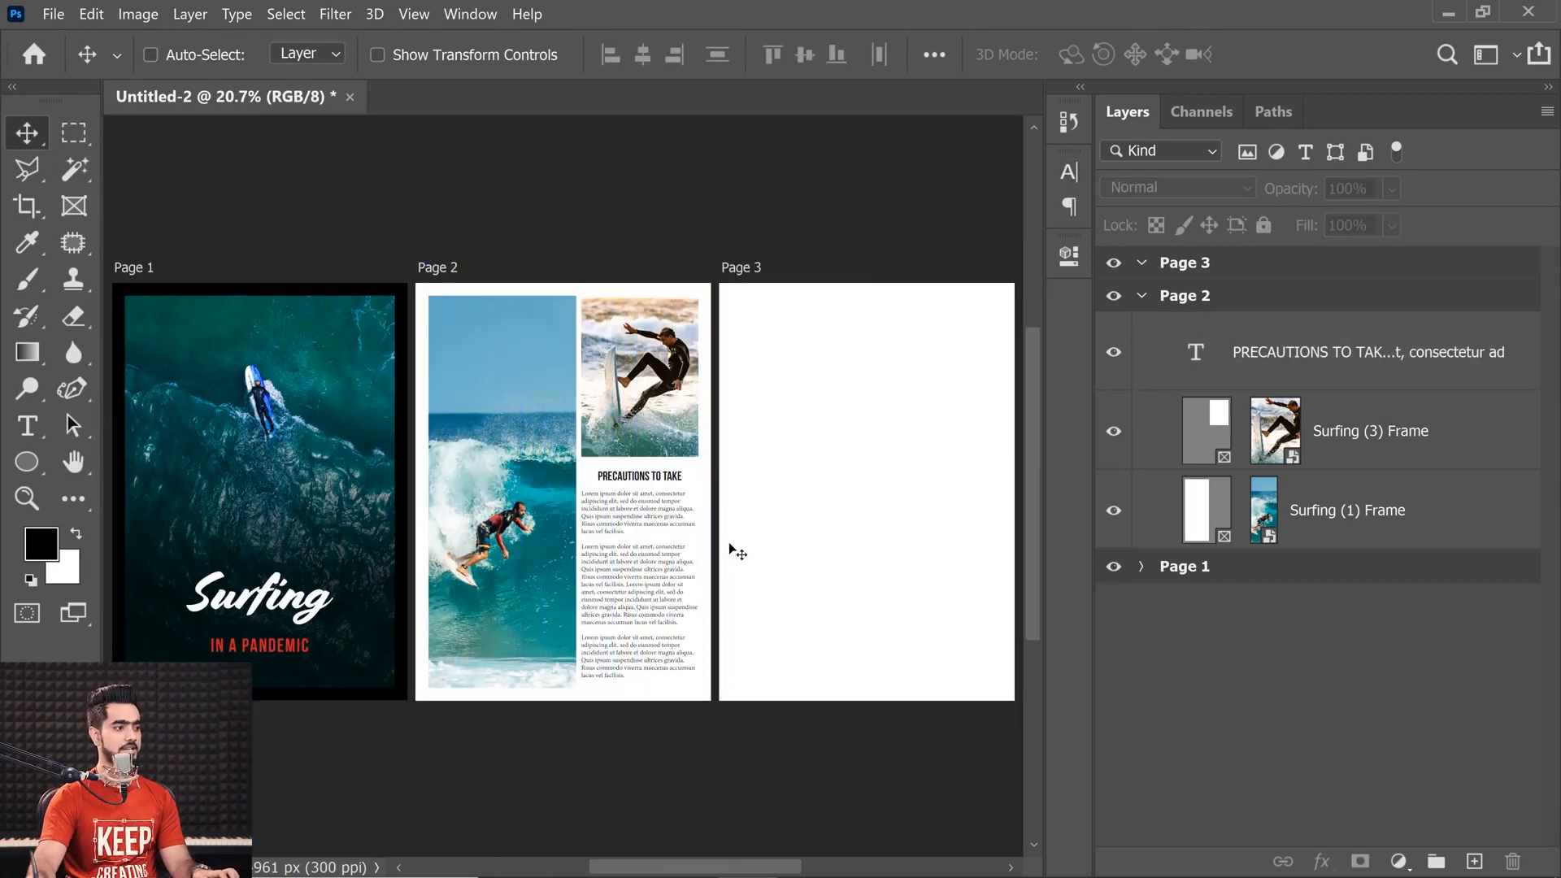
- Justify the three Lorem ipsum paragraphs below the heading with the last line left-aligned, and commit the text edit
{"action": "double_click", "coordinate": [1200, 353]}
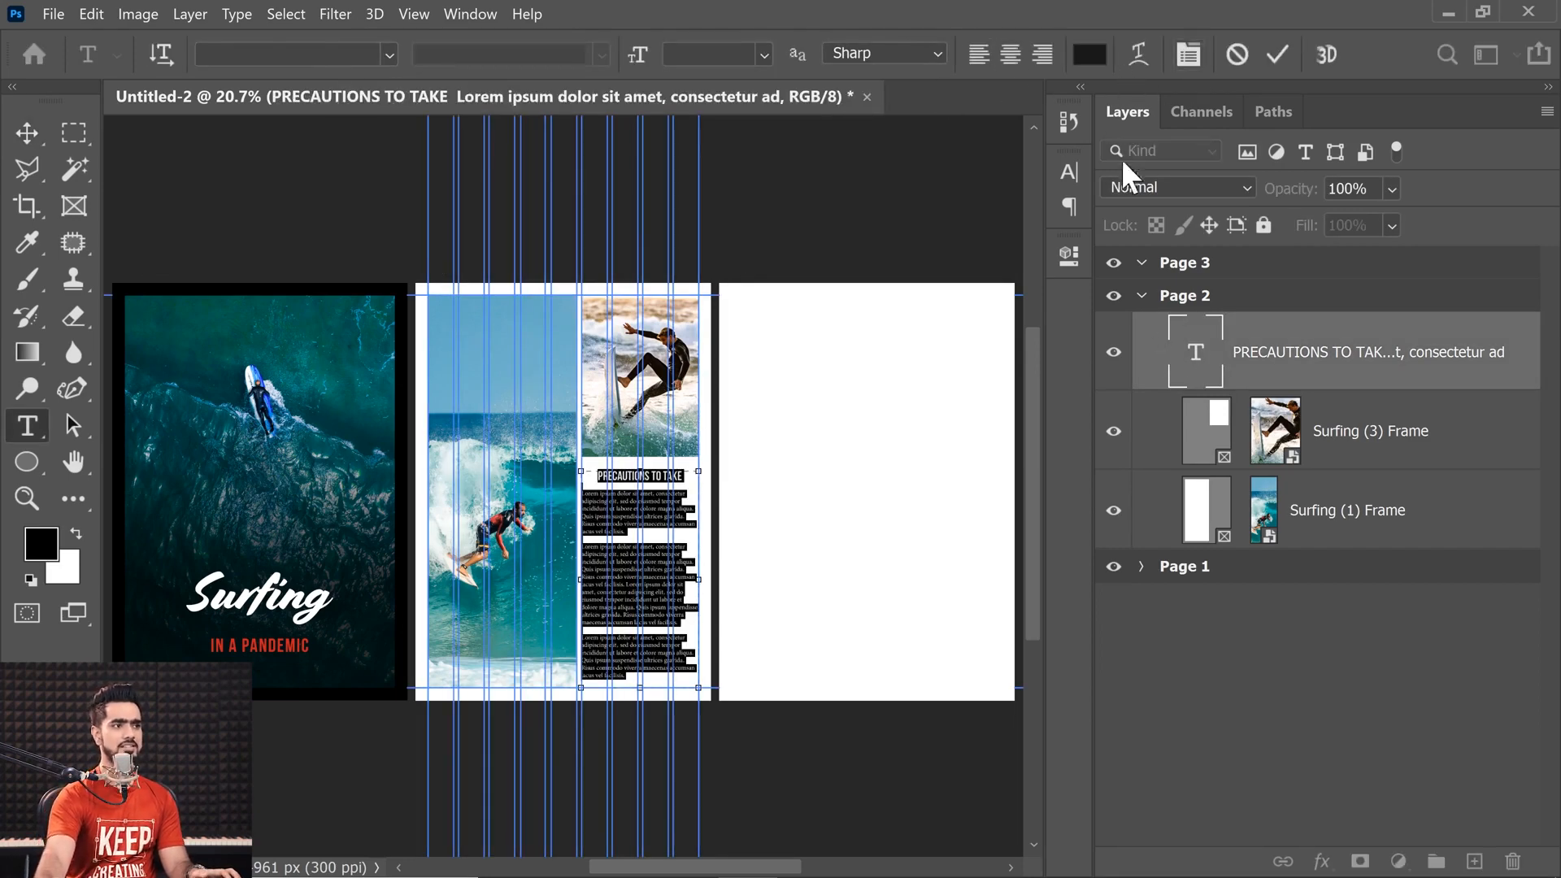
{"action": "double_click", "coordinate": [1190, 356]}
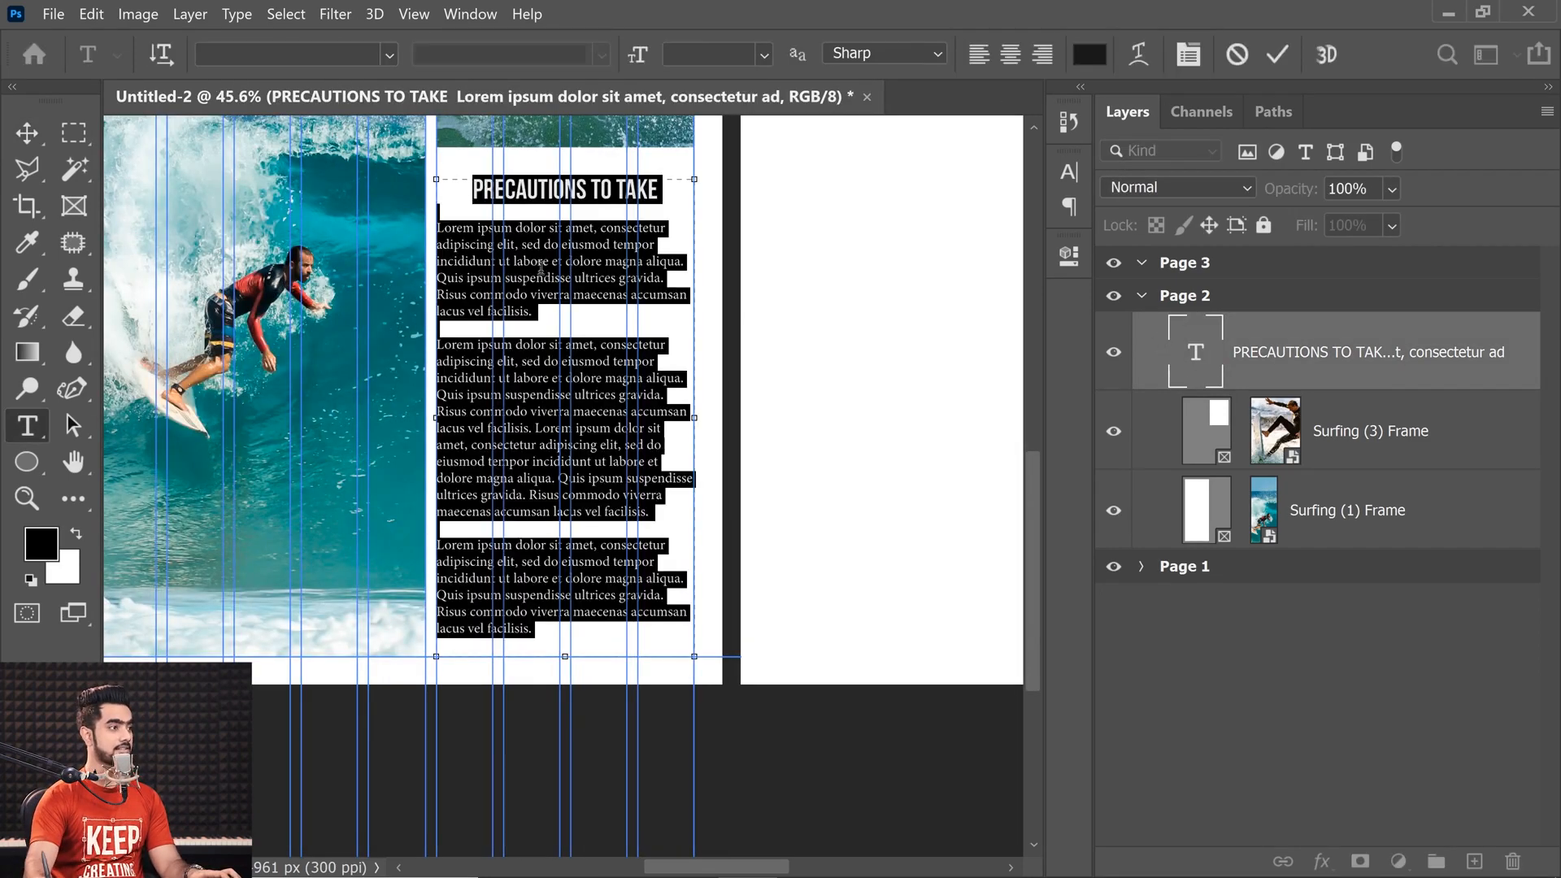
{"action": "left_click", "coordinate": [523, 261]}
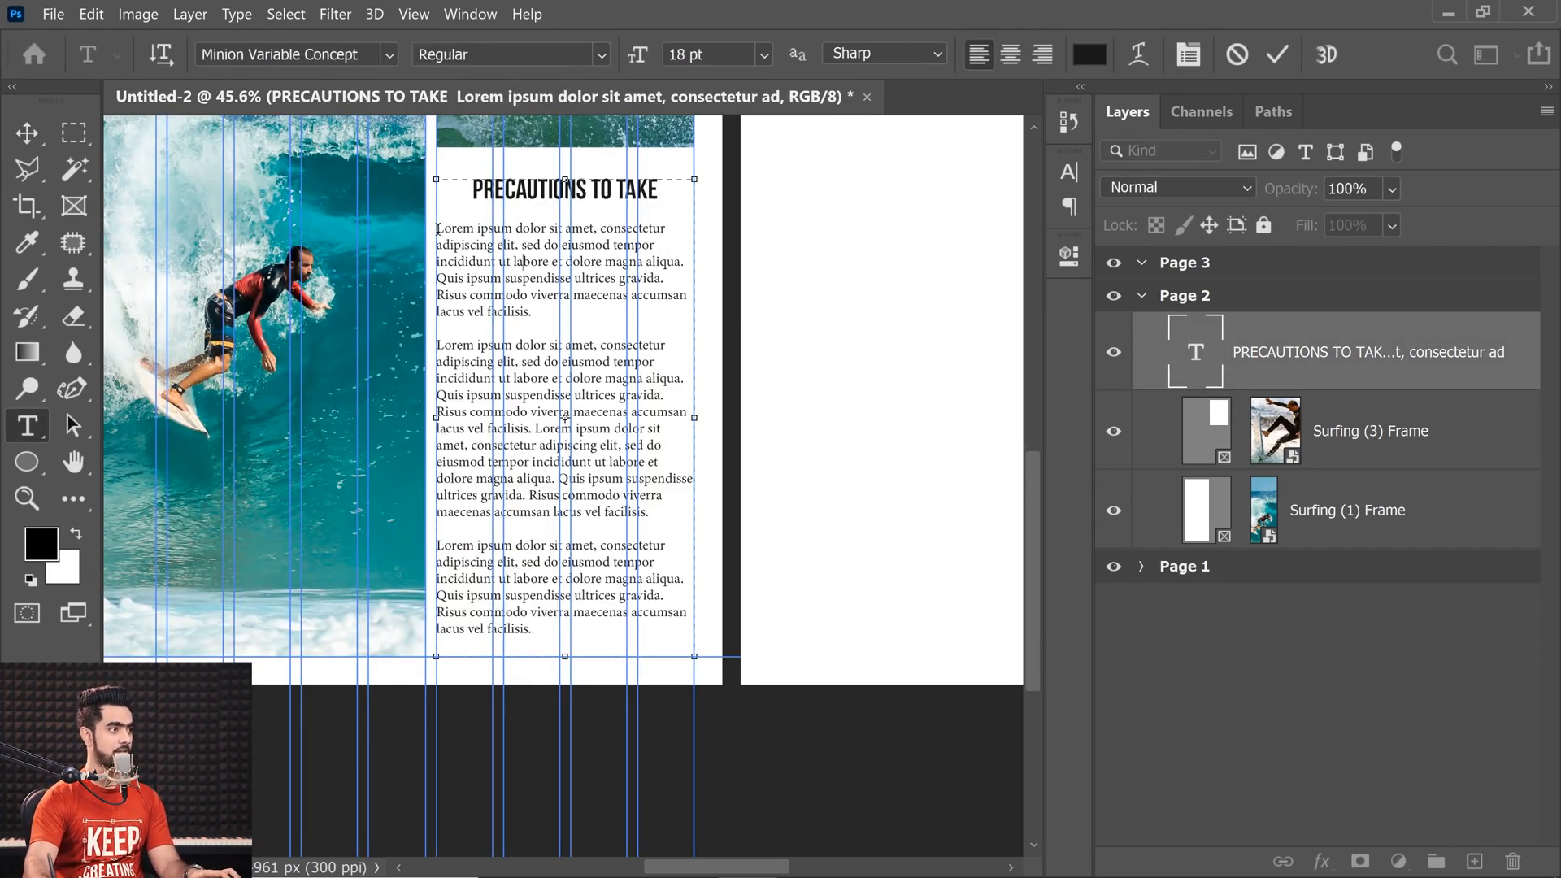
{"action": "left_click_drag", "start_coordinate": [437, 230], "coordinate": [597, 606]}
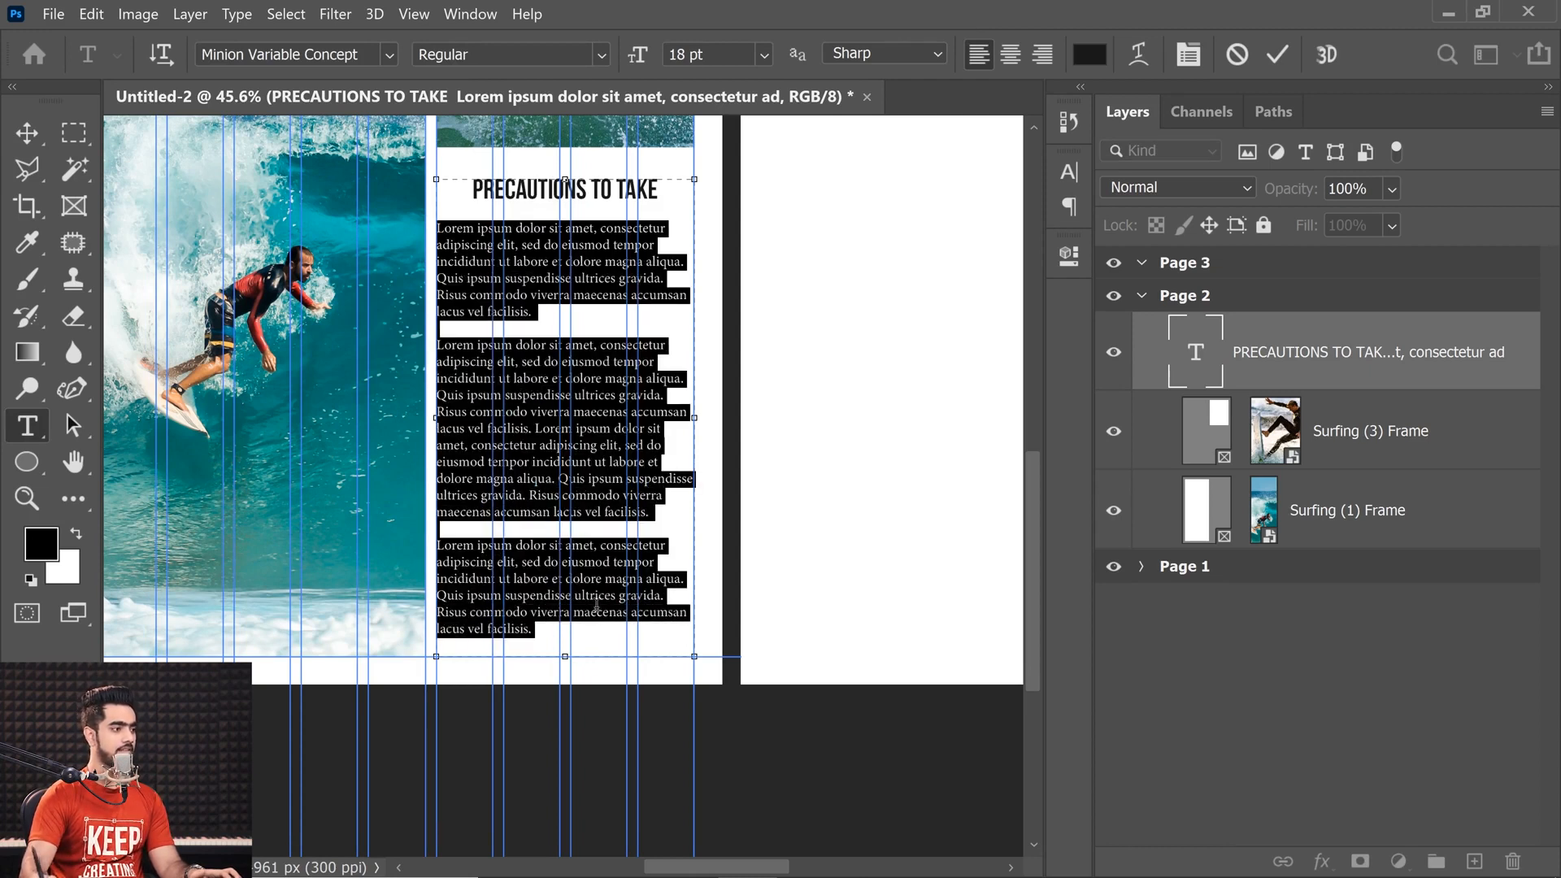
{"action": "left_click", "coordinate": [1188, 57]}
{"action": "left_click", "coordinate": [852, 163]}
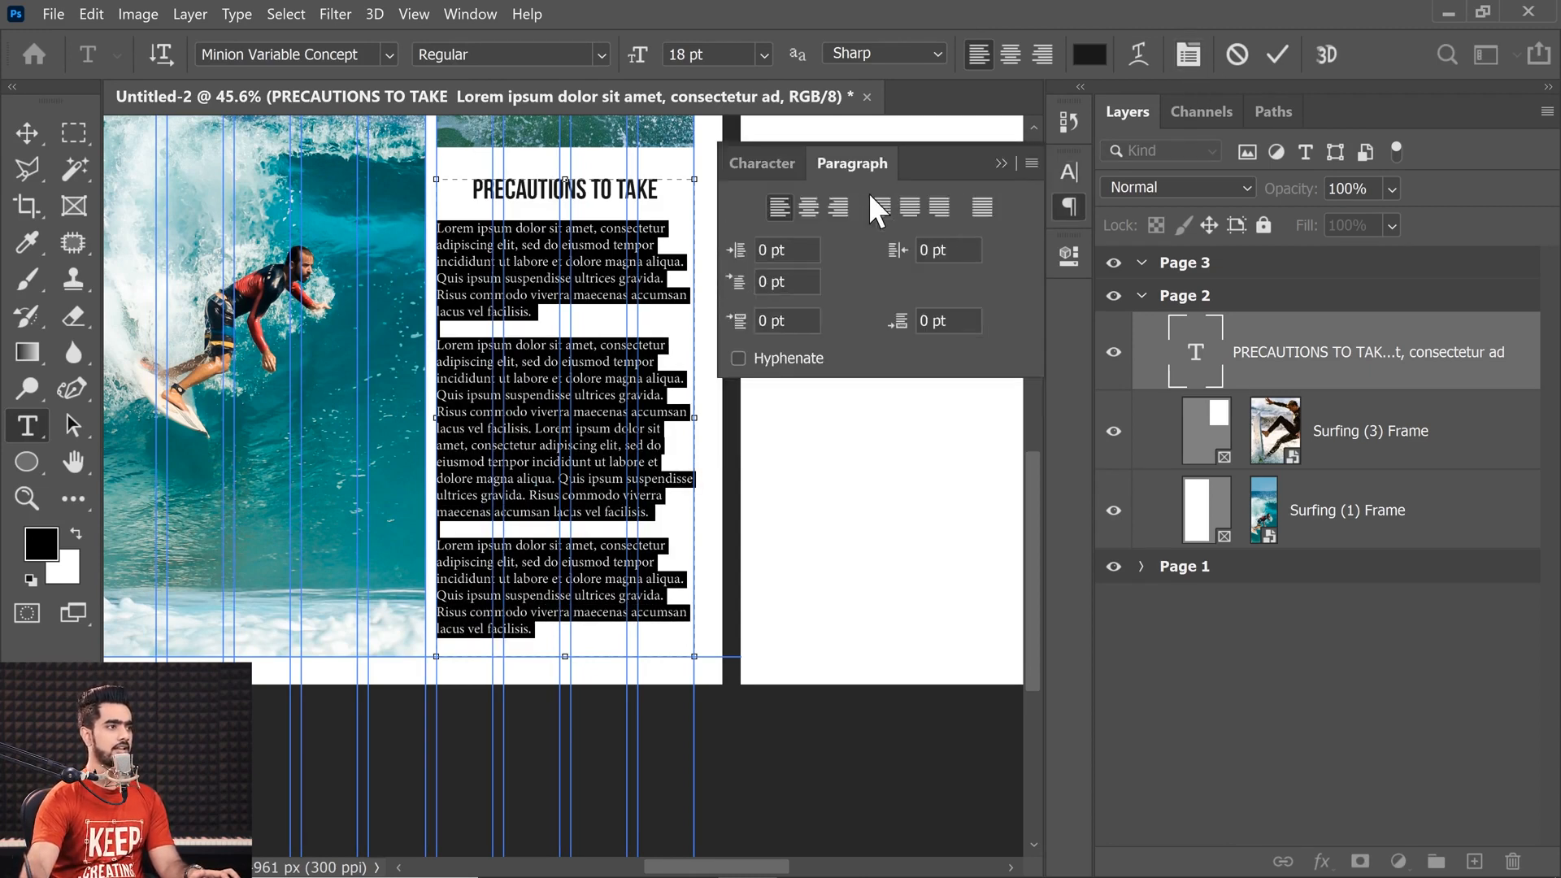
{"action": "left_click", "coordinate": [882, 216]}
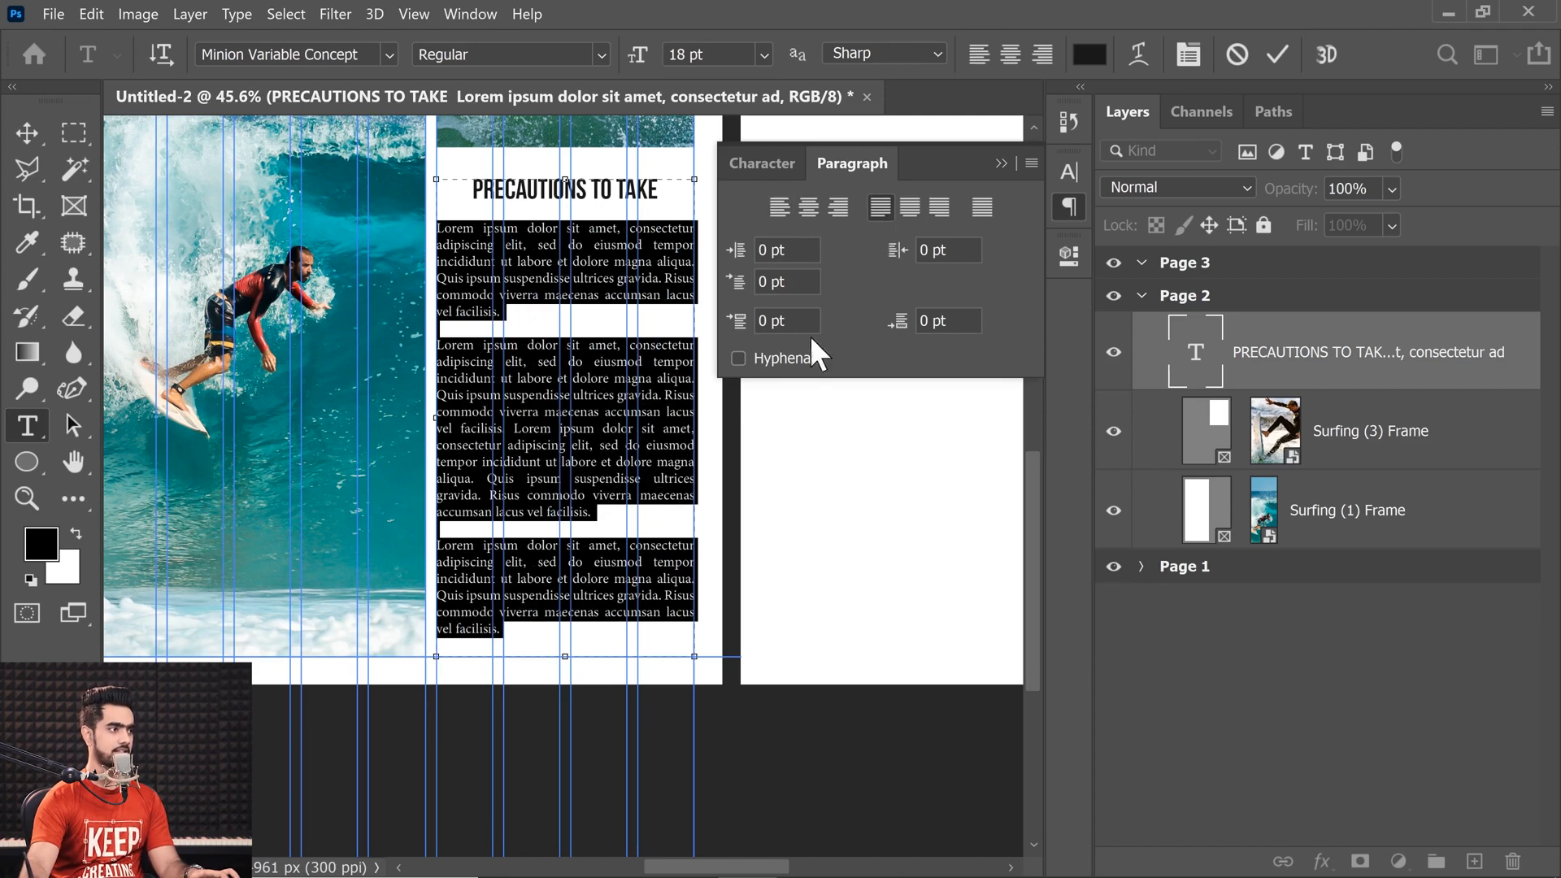
{"action": "left_click", "coordinate": [27, 132]}
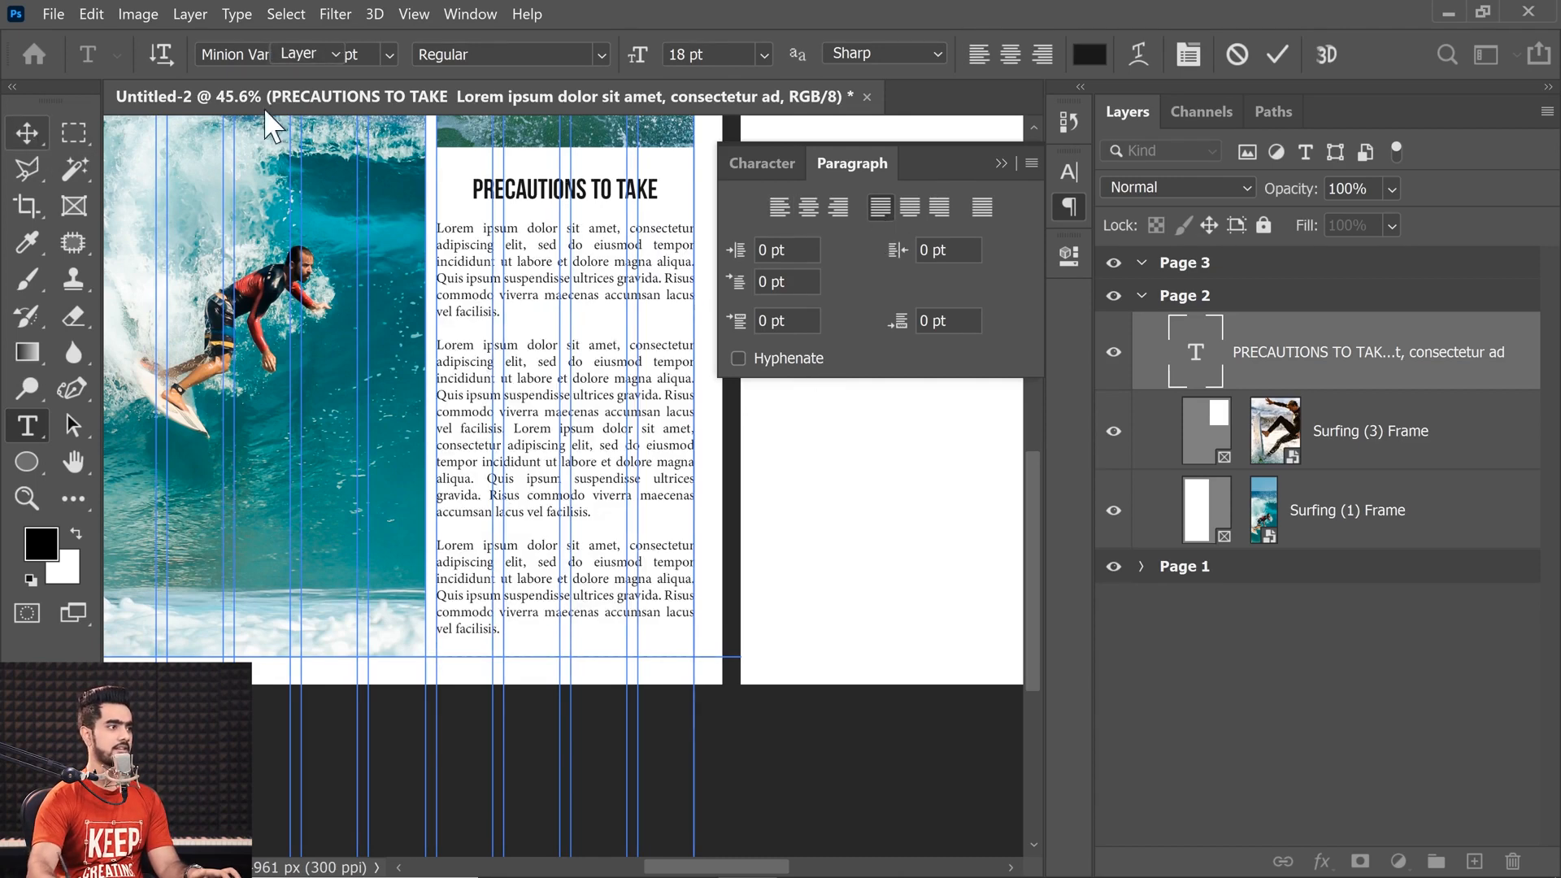
- Hide the guides and check the layout of all three pages as a whole
{"action": "key", "text": "ctrl"}
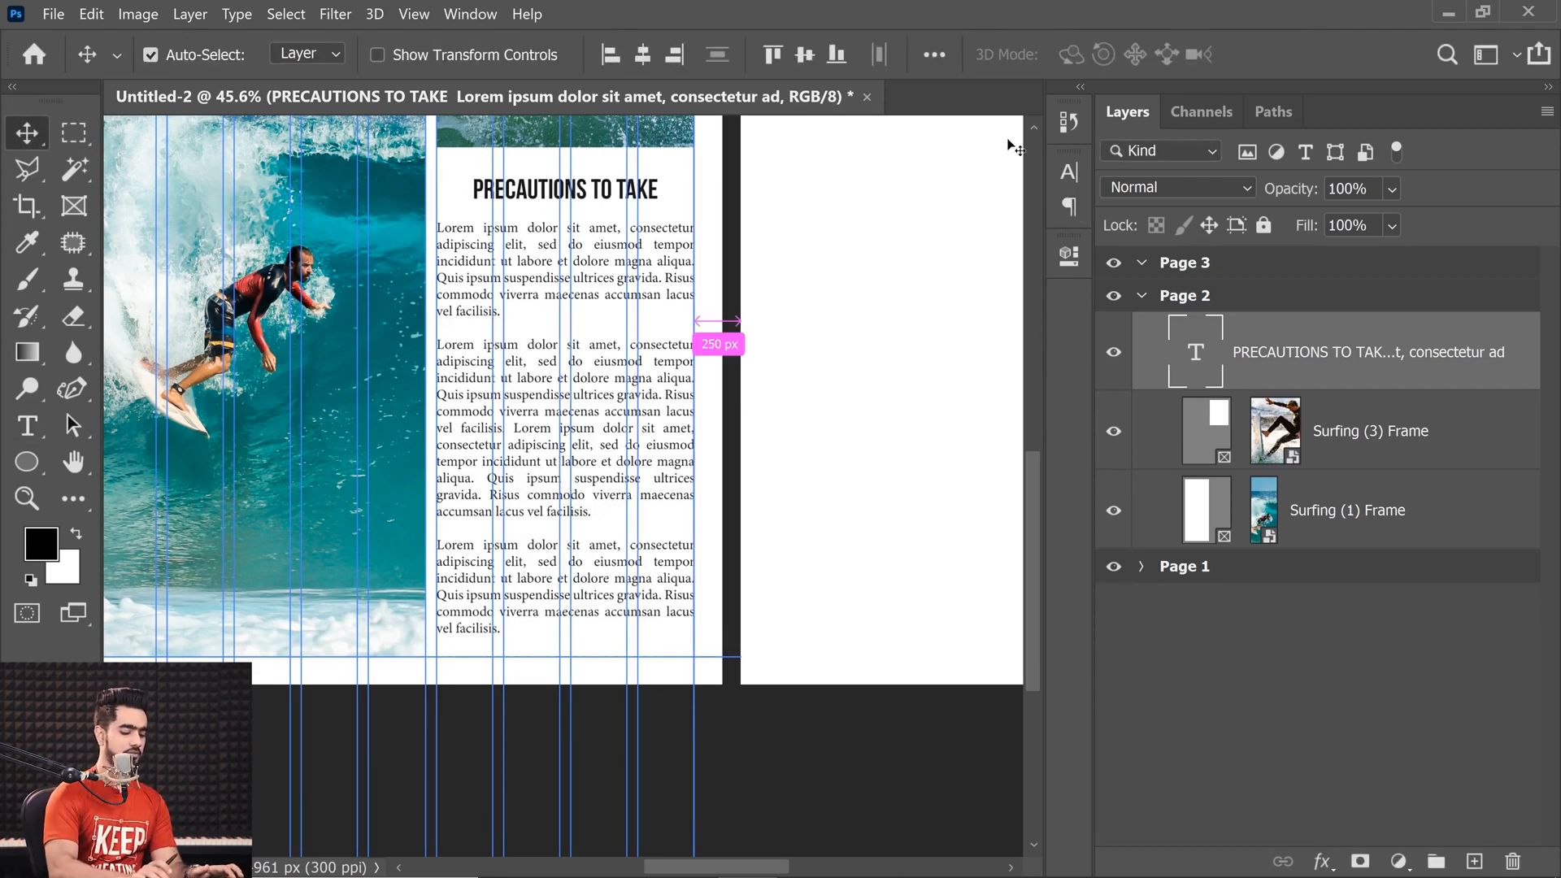
{"action": "key", "text": "ctrl+semicolon"}
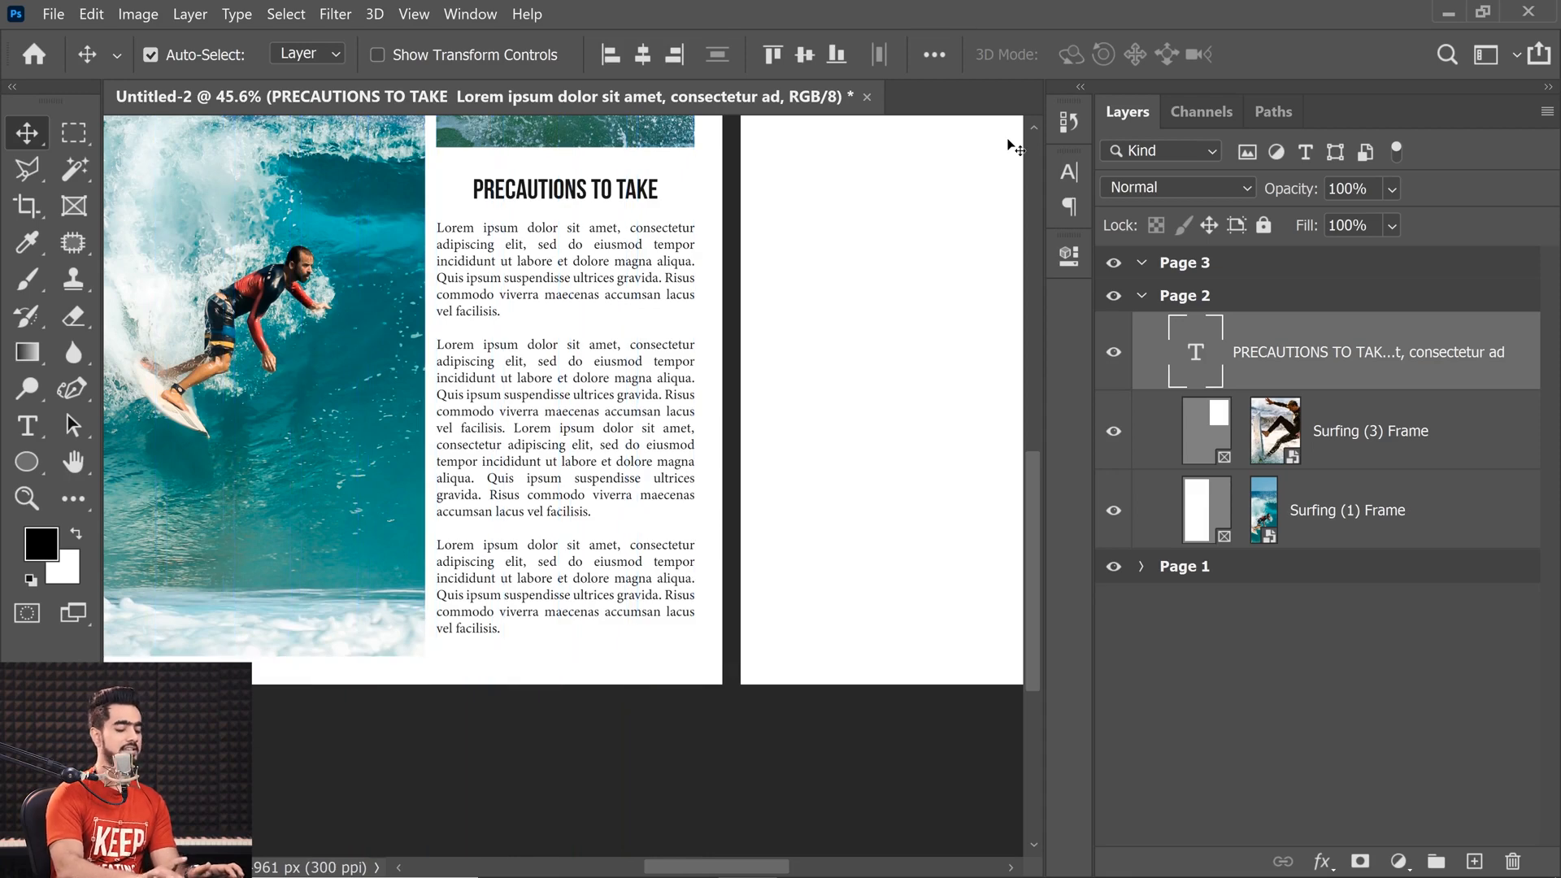
{"action": "key", "text": "ctrl+0"}
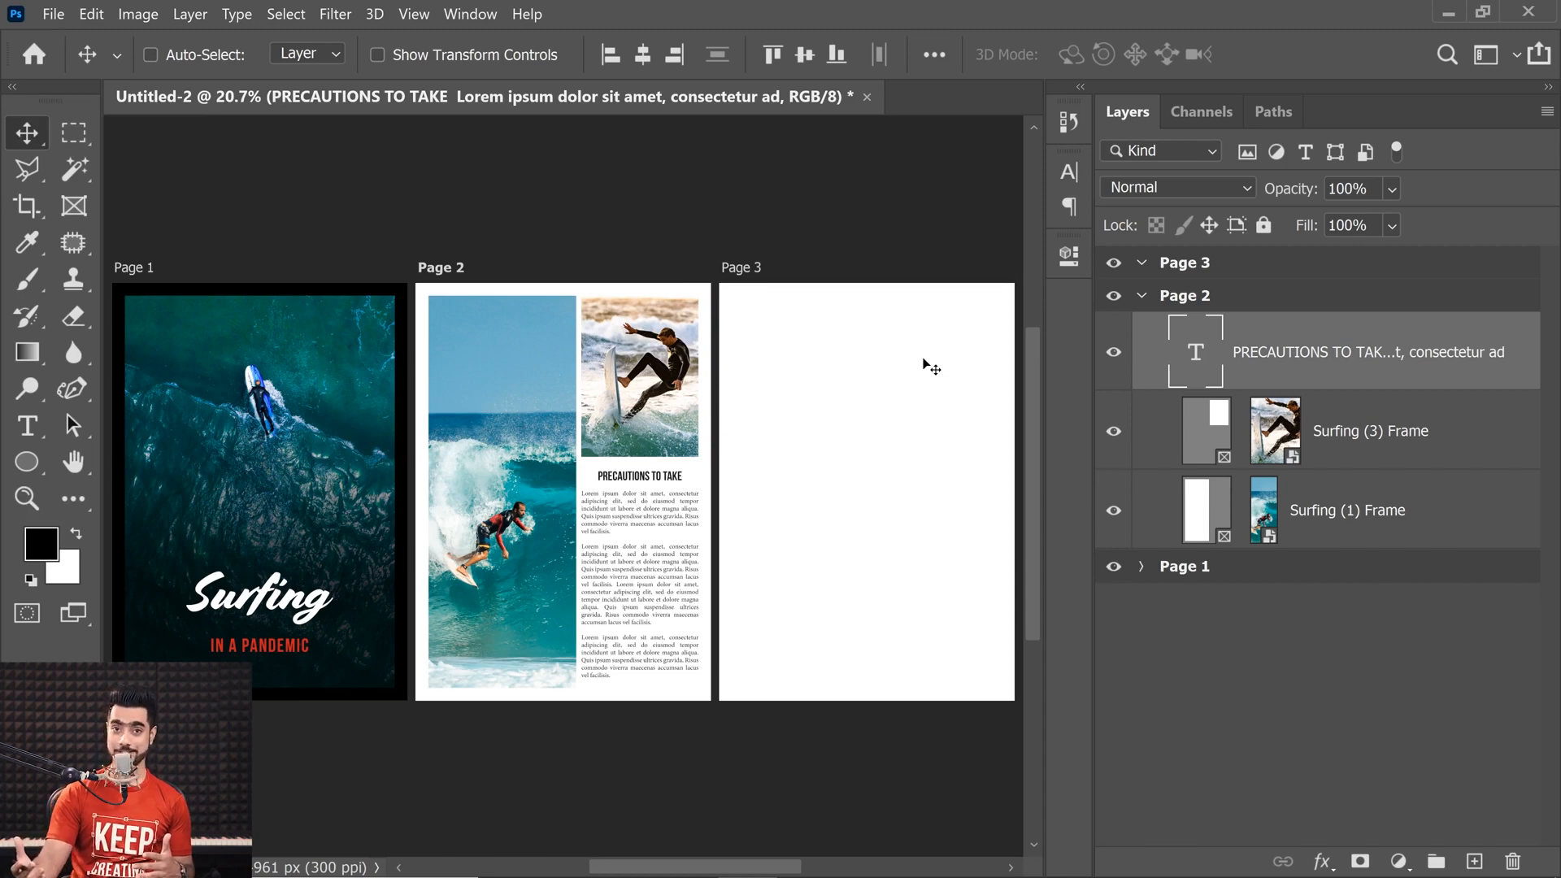
- Make Page 3 the active artboard and show its guides
{"action": "left_click", "coordinate": [1158, 275]}
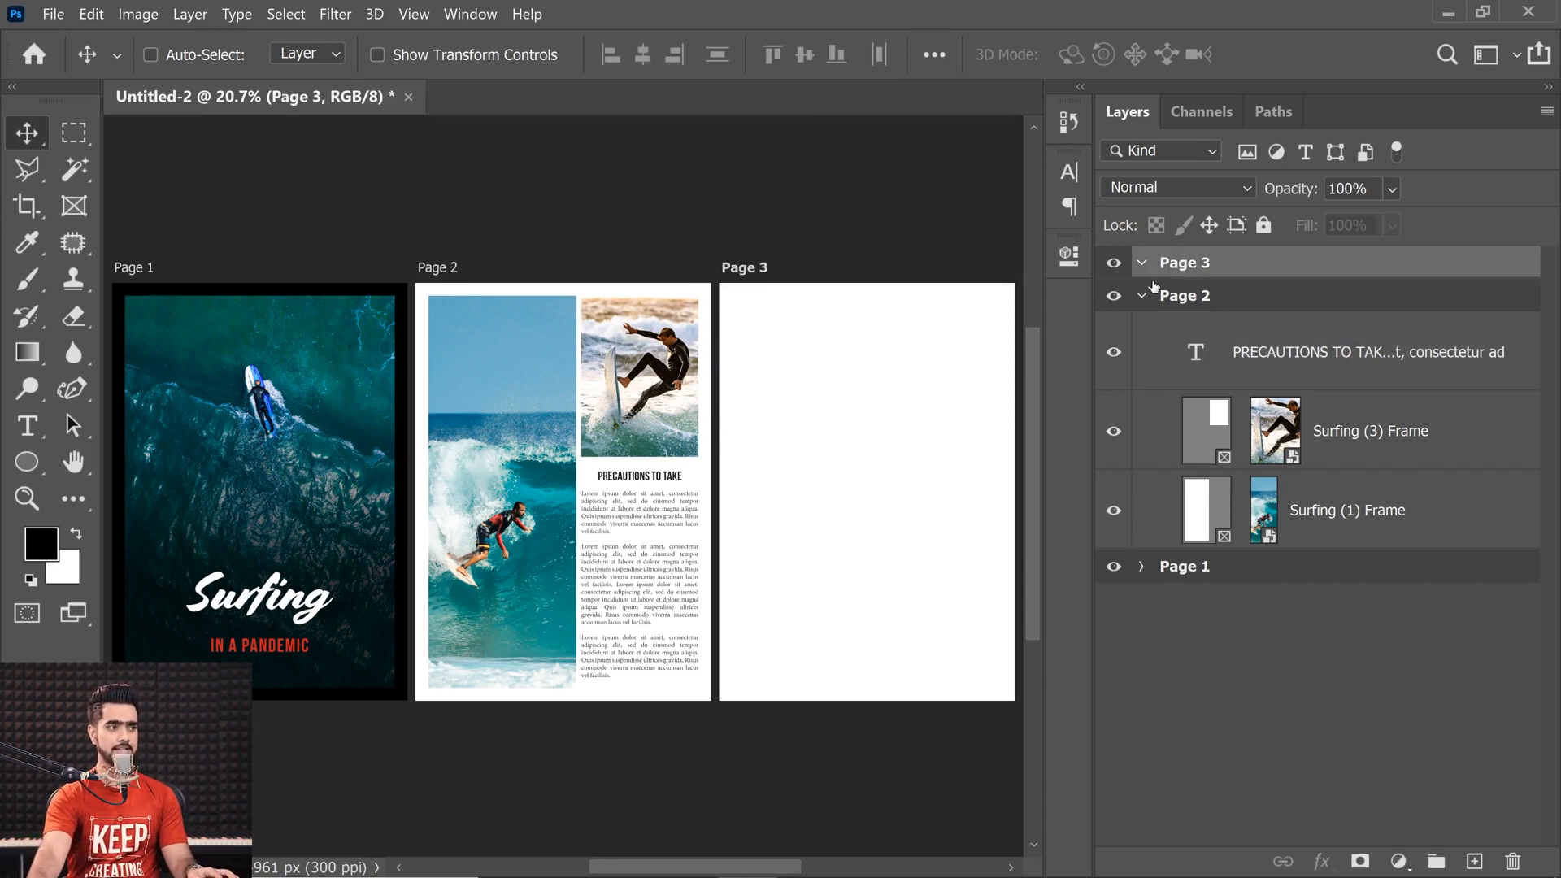
{"action": "left_click_drag", "start_coordinate": [813, 389], "coordinate": [848, 398]}
{"action": "left_click_drag", "start_coordinate": [853, 408], "coordinate": [501, 421]}
{"action": "key", "text": "ctrl+semicolon"}
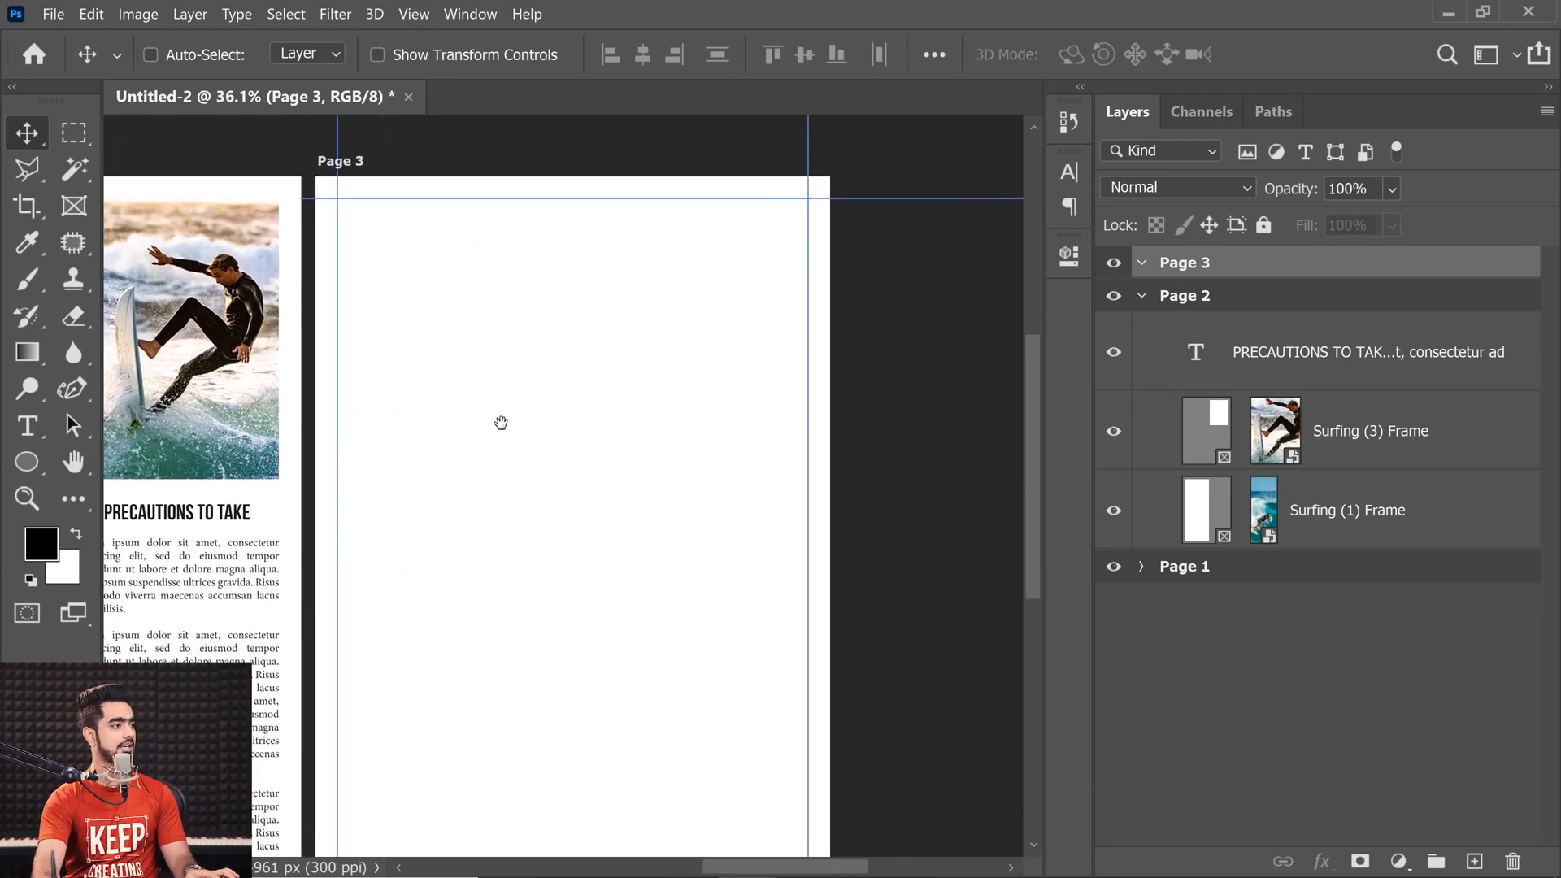
- Set the type font to Cortado and add the text "Be Safe!" near the middle of Page 3
{"action": "left_click", "coordinate": [27, 425]}
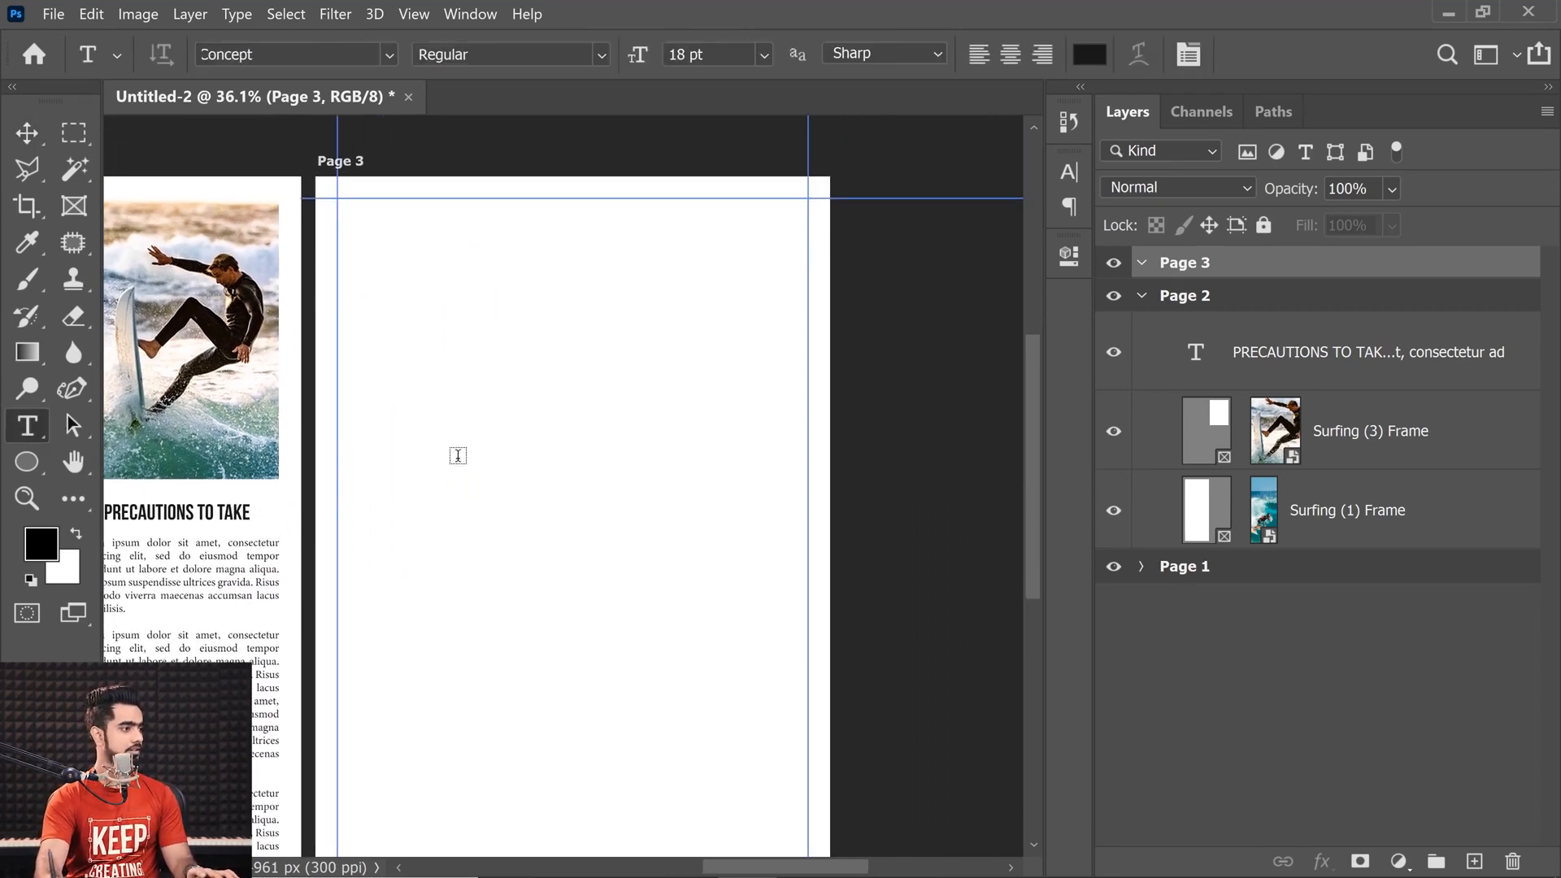
{"action": "left_click", "coordinate": [281, 54]}
{"action": "key", "text": "ctrl+a"}
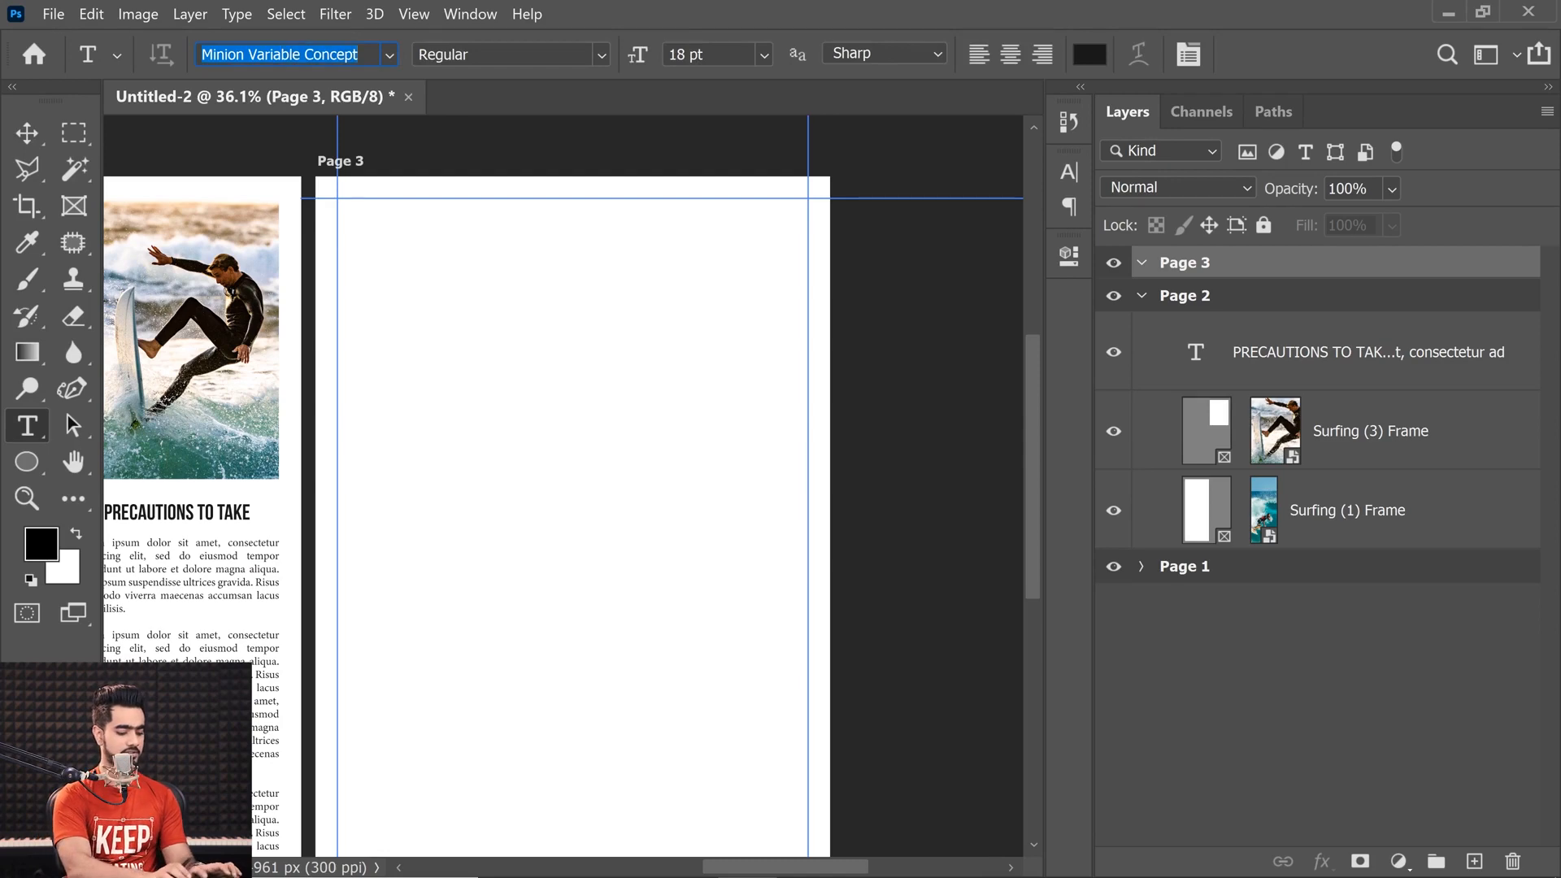
{"action": "type", "text": "ta"}
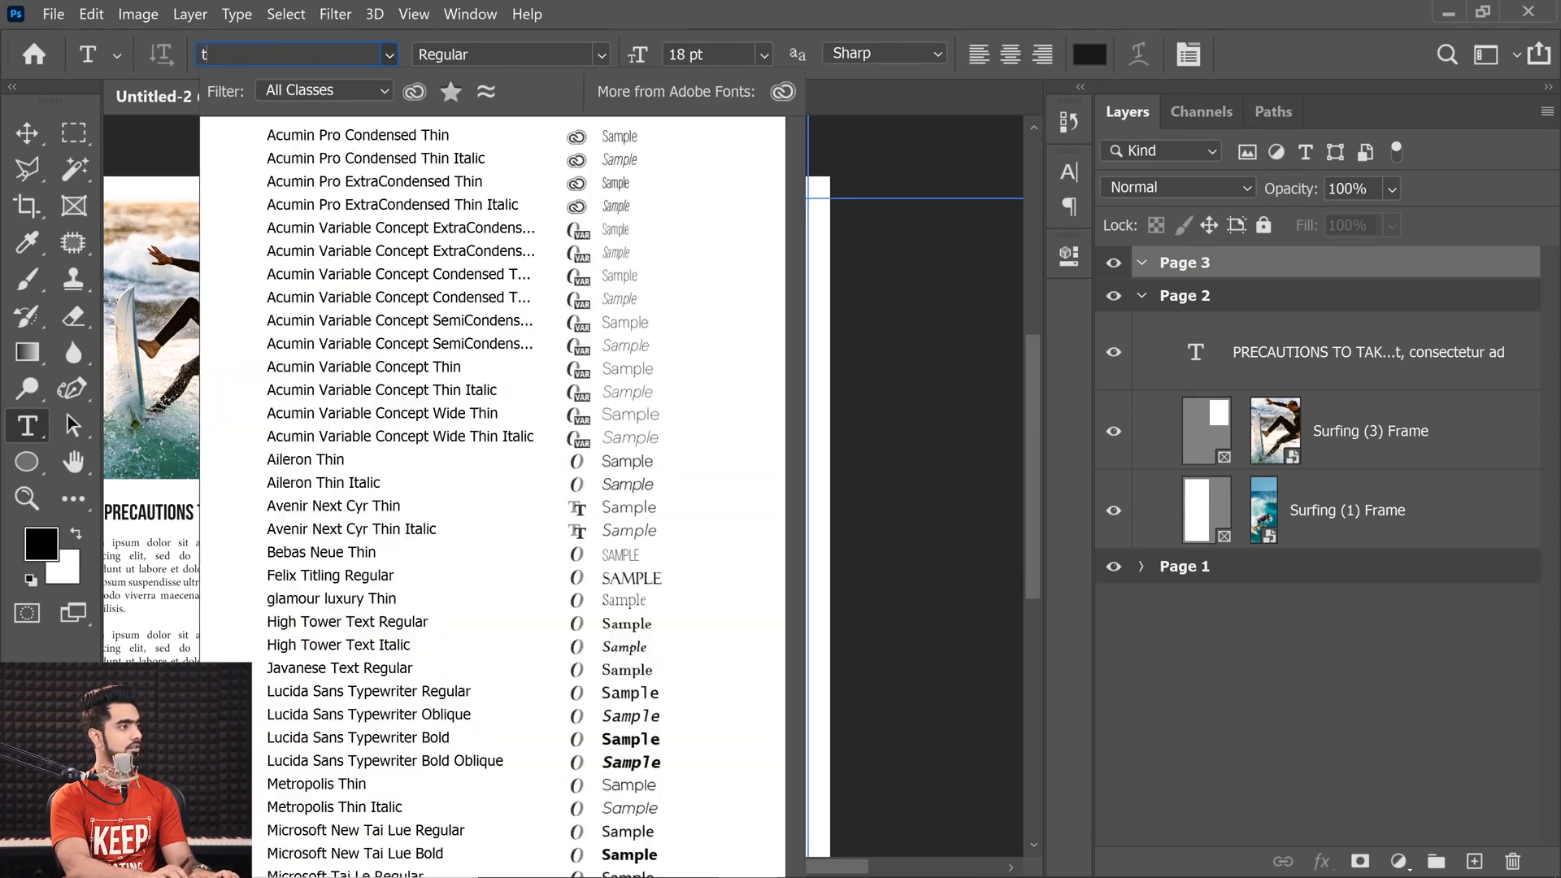
{"action": "type", "text": "de"}
{"action": "key", "text": "BackSpace"}
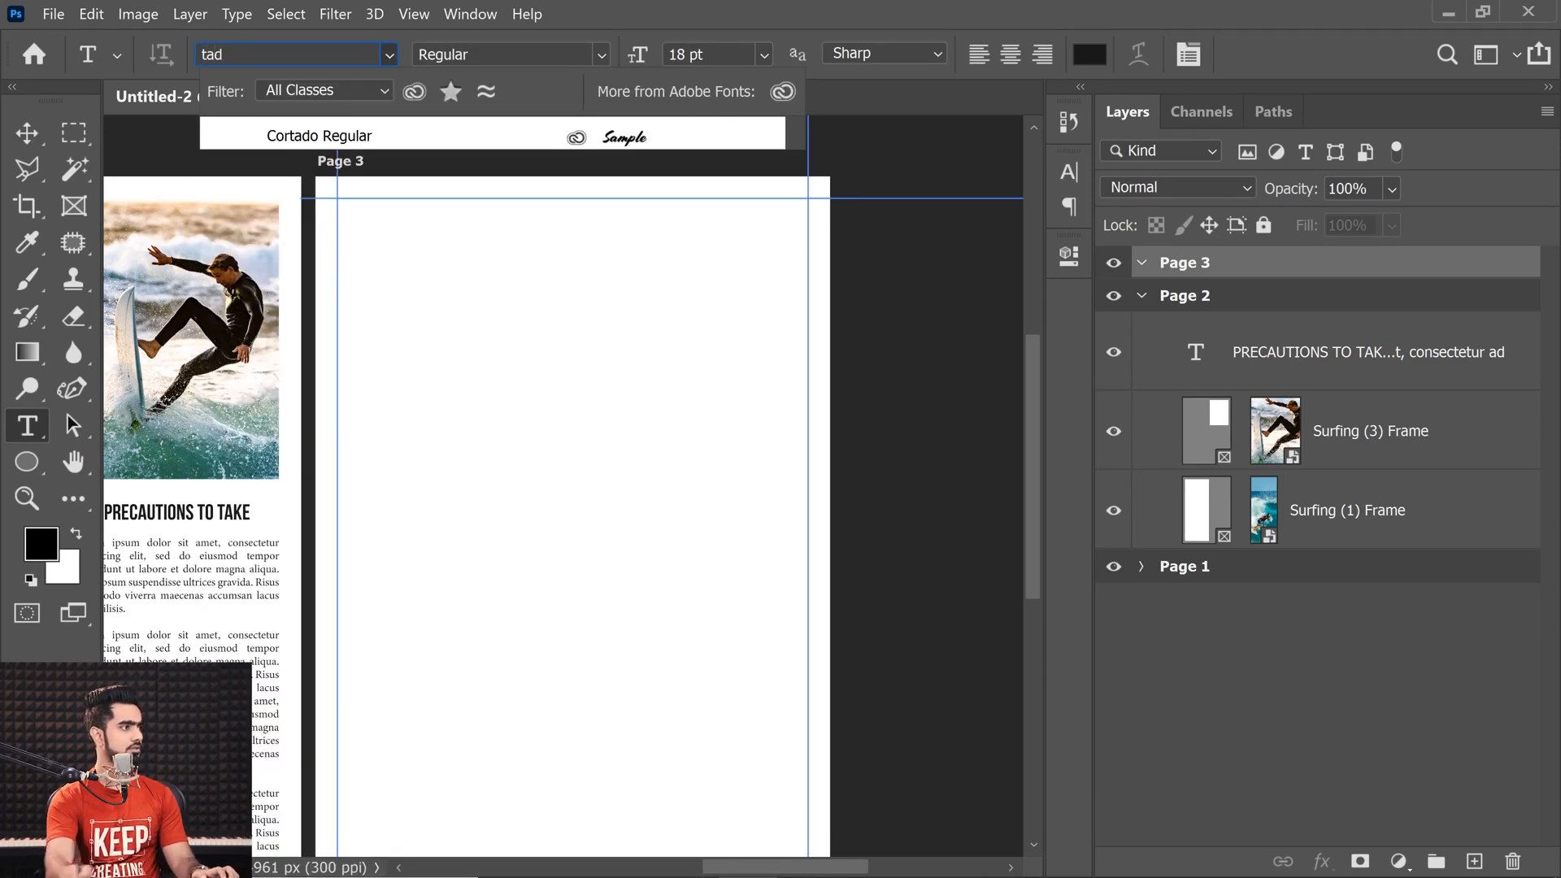
{"action": "key", "text": "Return"}
{"action": "left_click", "coordinate": [483, 470]}
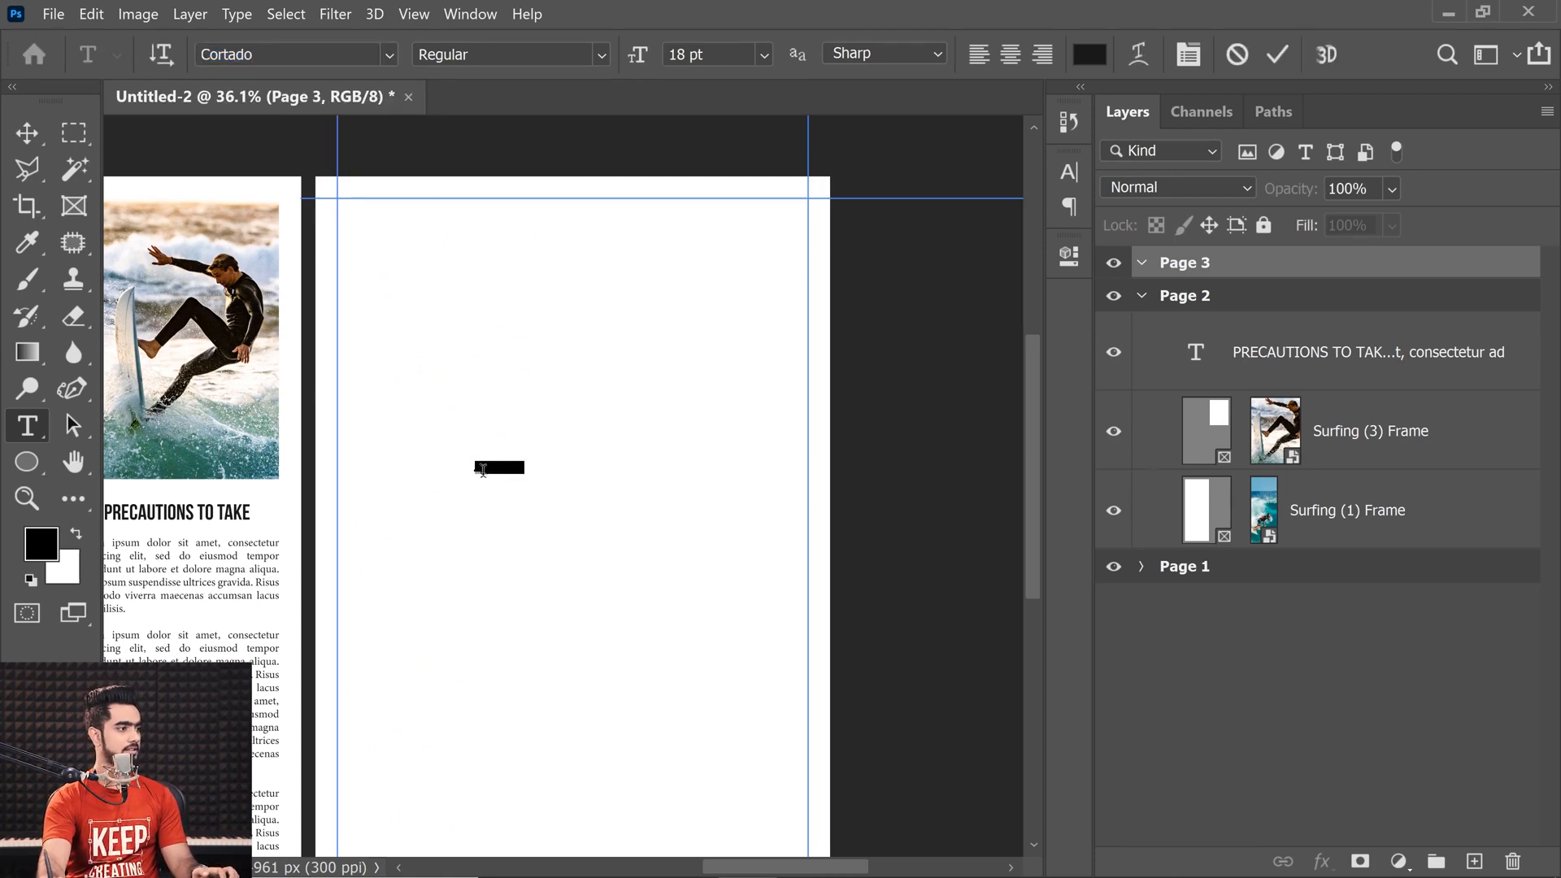
{"action": "type", "text": "Safe!"}
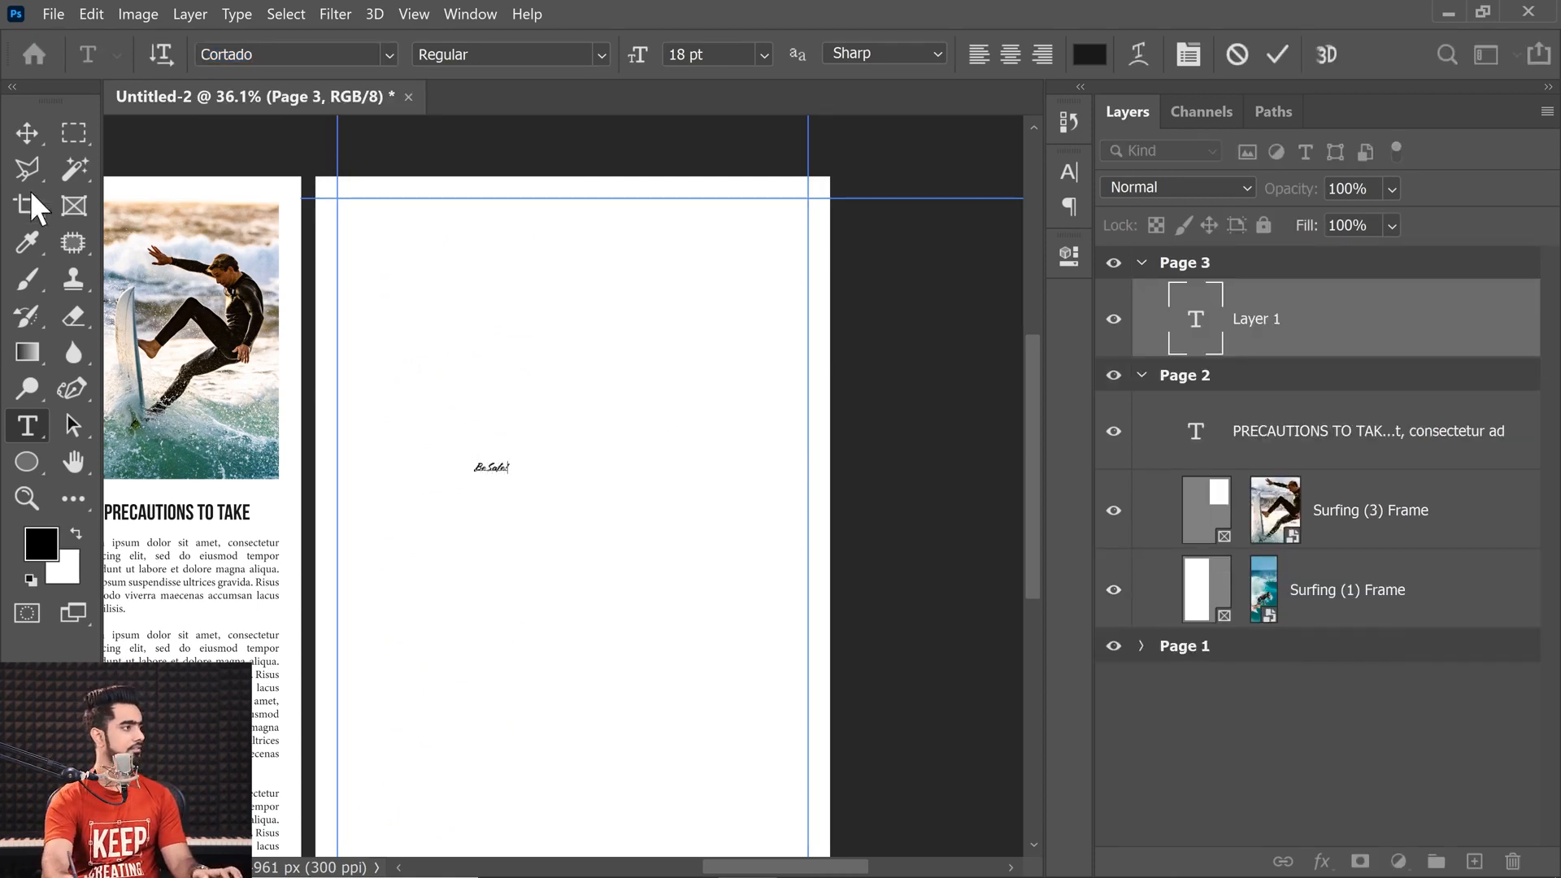
- Enlarge the "Be Safe!" text to about 2633 px wide and position it across the middle of Page 3
{"action": "left_click", "coordinate": [28, 132]}
{"action": "key", "text": "ctrl+t"}
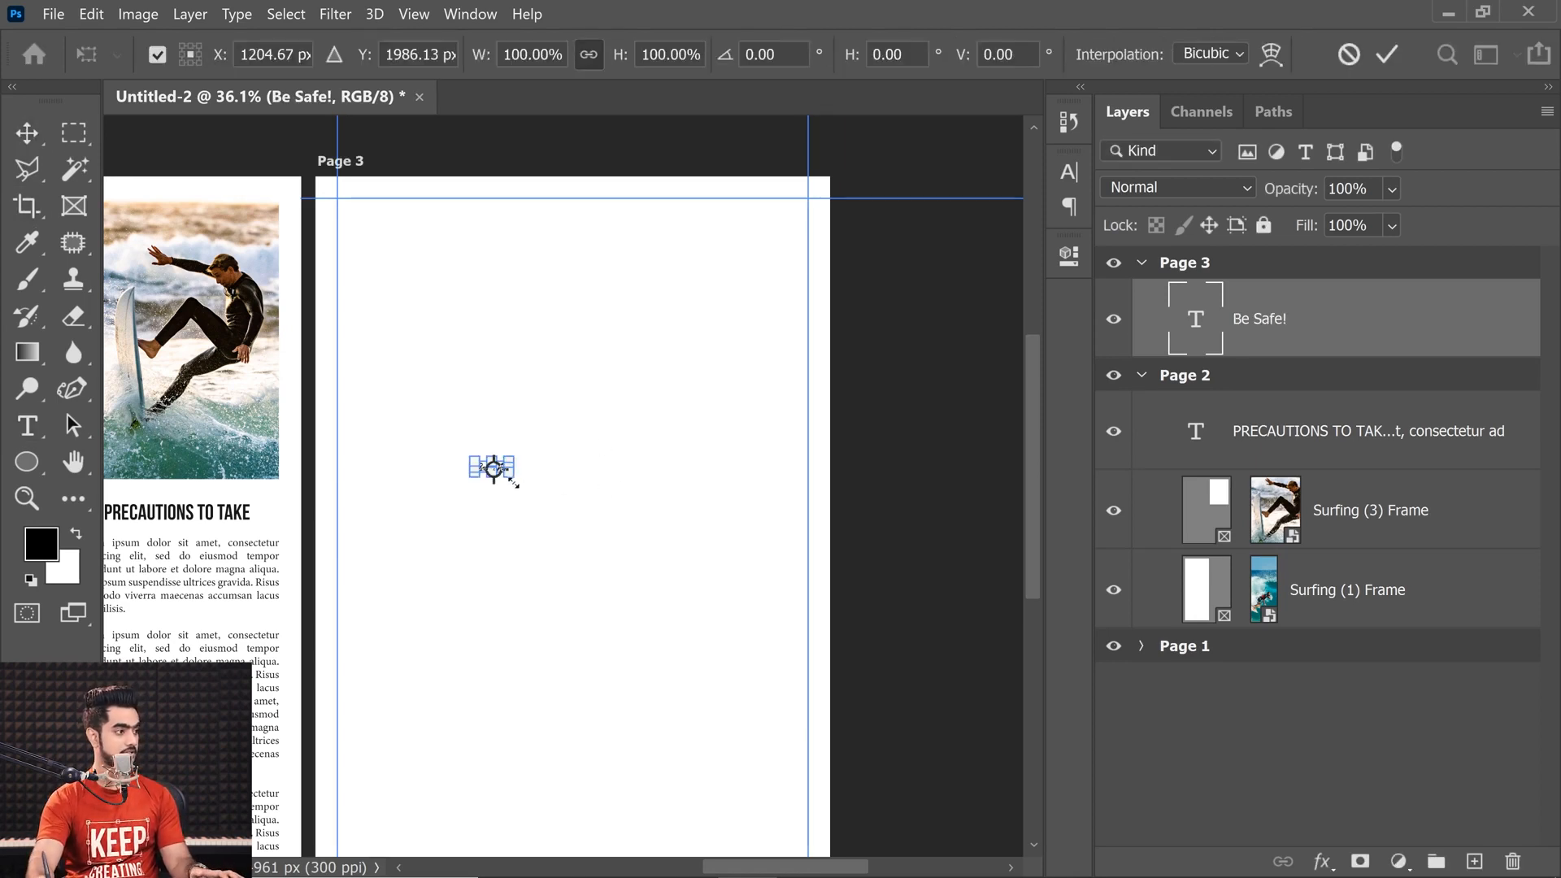
{"action": "left_click_drag", "start_coordinate": [680, 596], "coordinate": [829, 688]}
{"action": "left_click_drag", "start_coordinate": [772, 527], "coordinate": [681, 532]}
{"action": "key", "text": "Return"}
- Center the "Be Safe!" text horizontally and vertically on Page 3, leaving no selection active
{"action": "key", "text": "ctrl+a"}
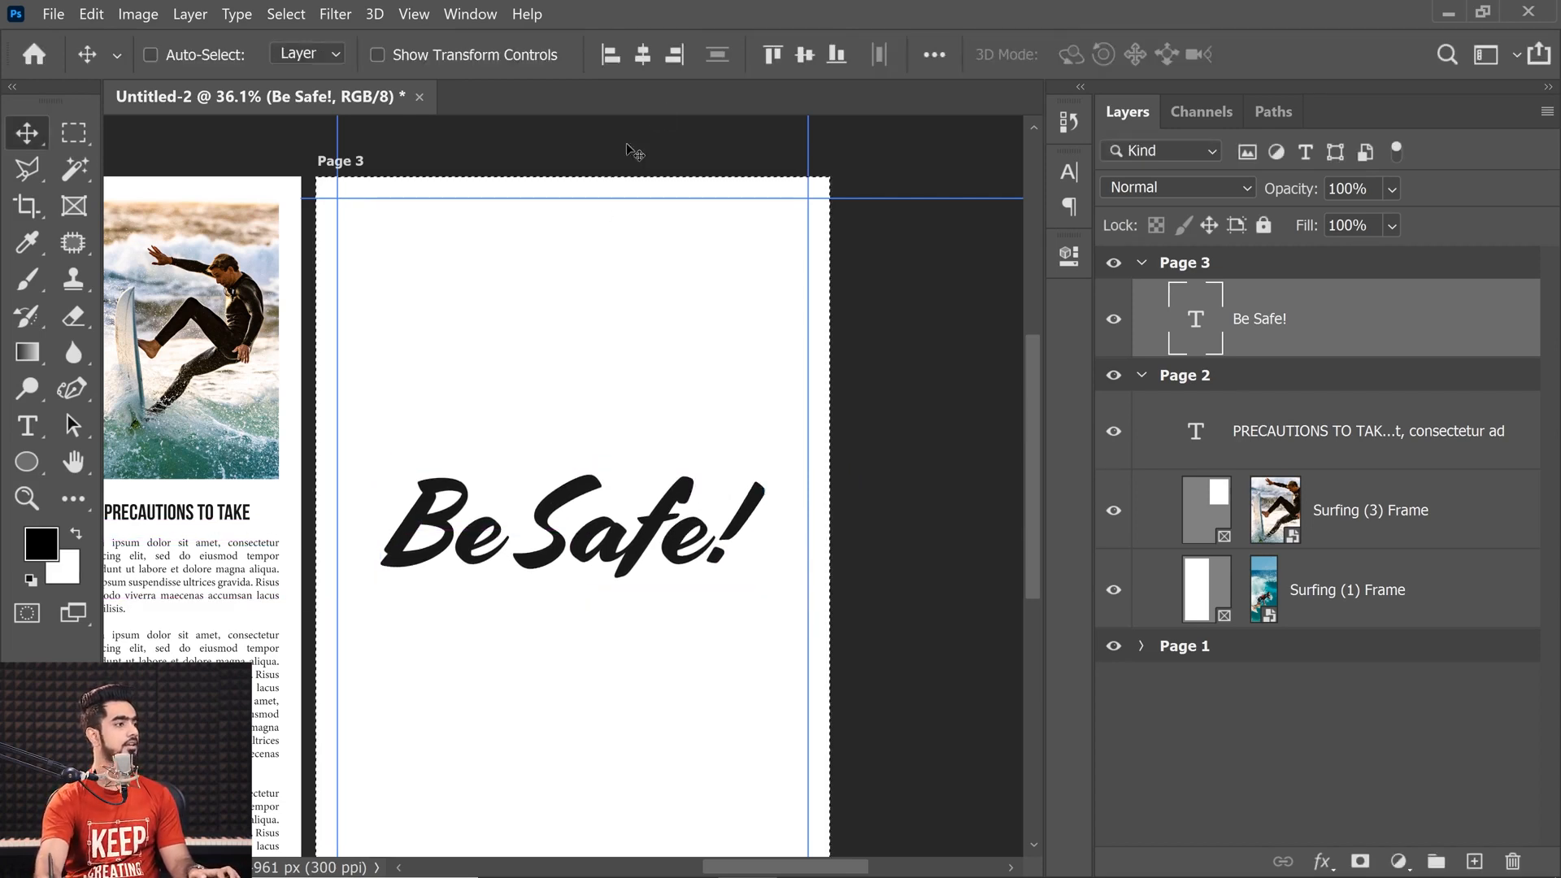
{"action": "key", "text": "ctrl+d"}
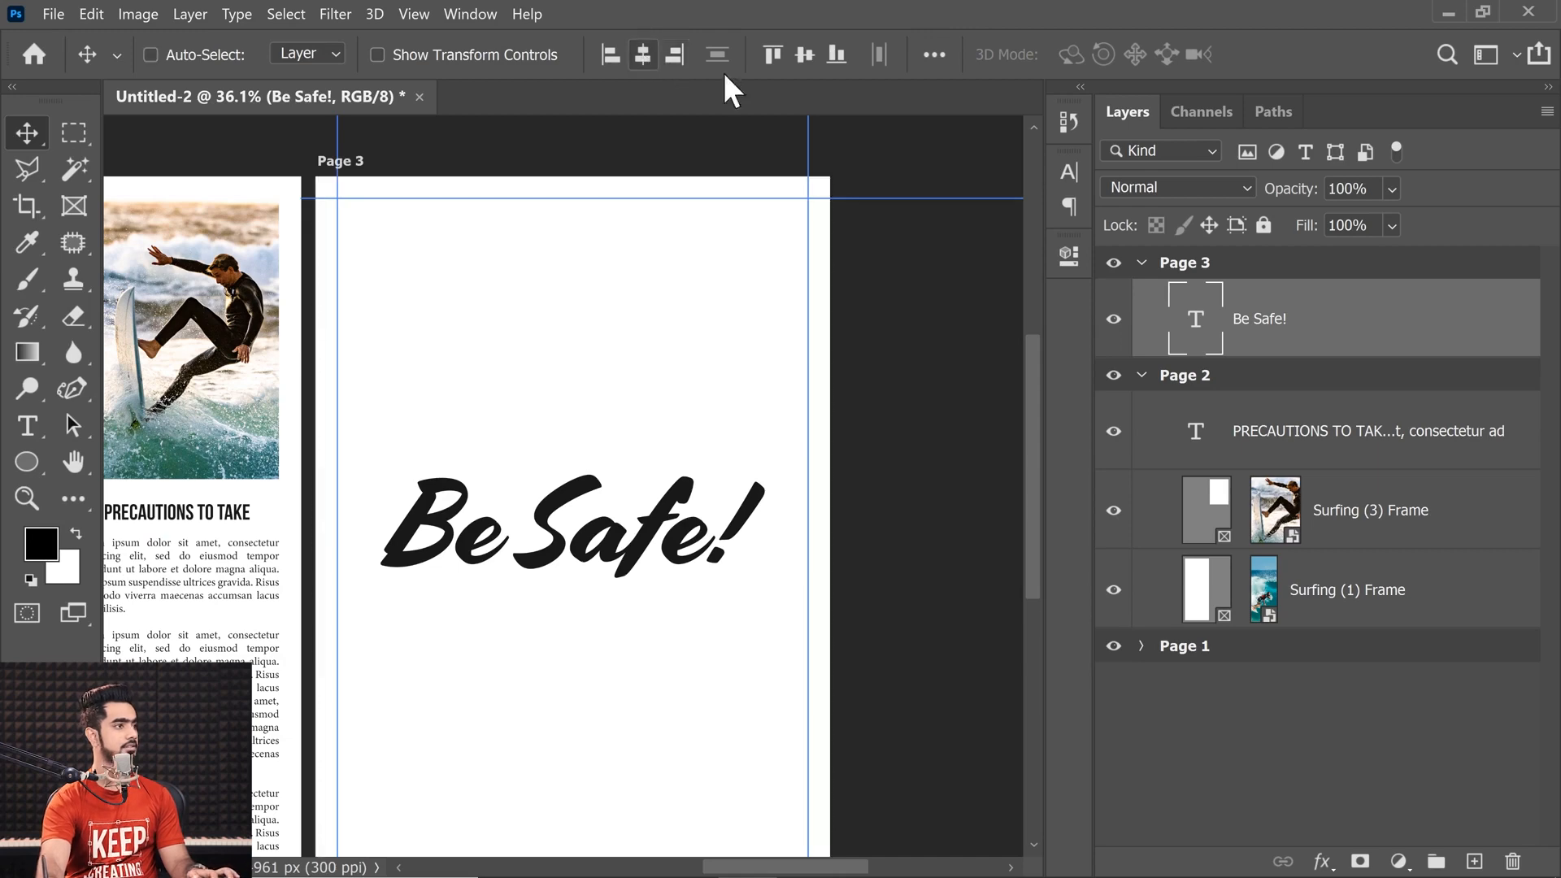
{"action": "left_click", "coordinate": [804, 54]}
- Convert the "Be Safe!" text layer to a frame and fill it with Surfing (2).jpg from the Images folder
{"action": "right_click", "coordinate": [1410, 333]}
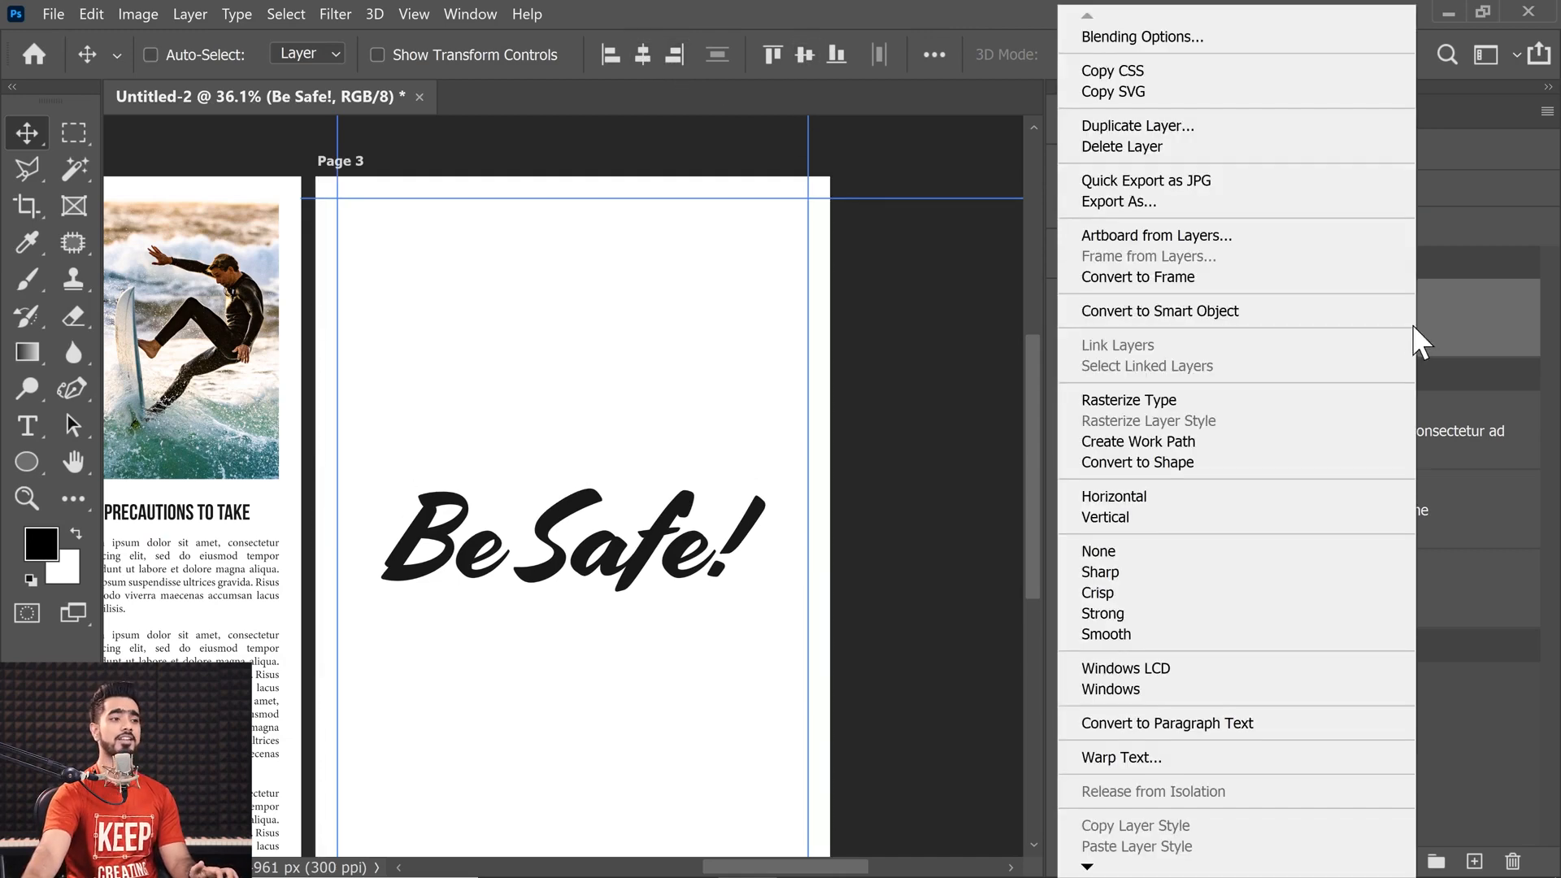
{"action": "left_click", "coordinate": [1268, 277]}
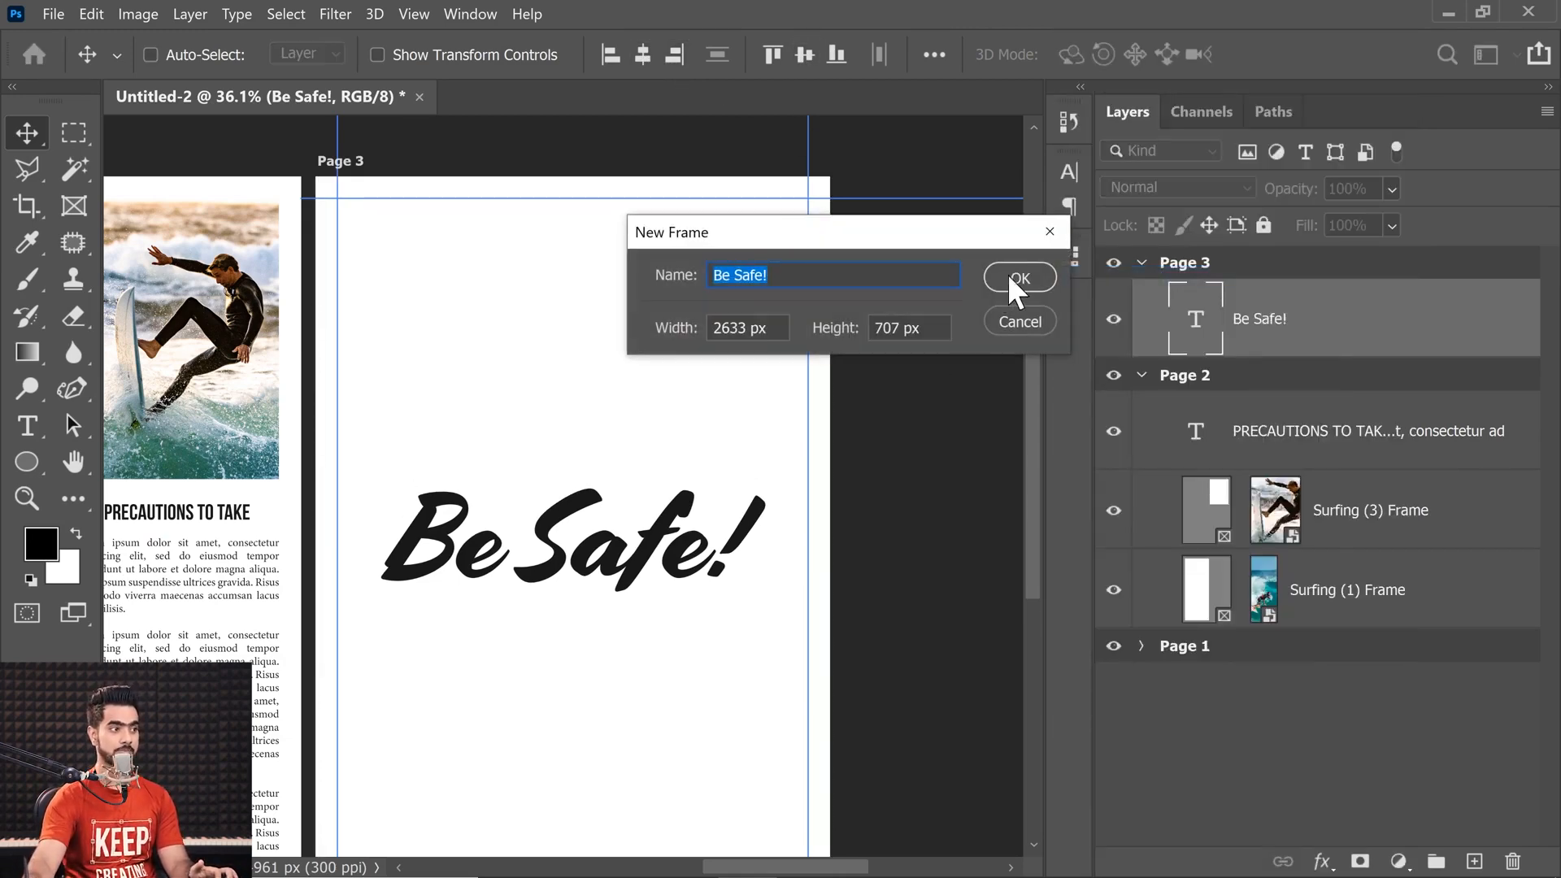
{"action": "left_click", "coordinate": [1018, 277]}
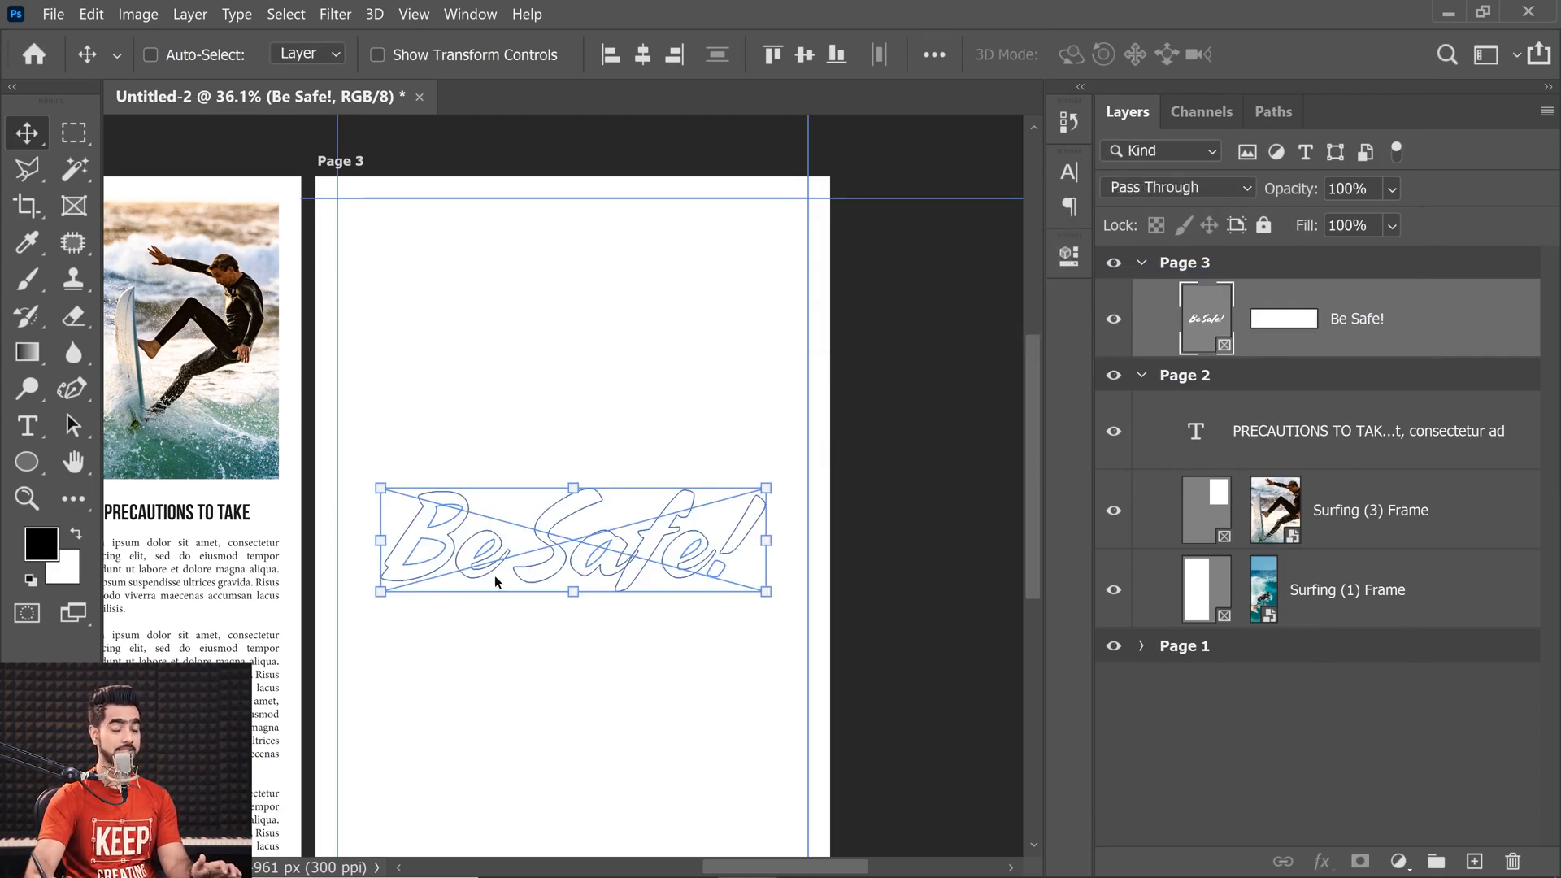
{"action": "left_click", "coordinate": [687, 862]}
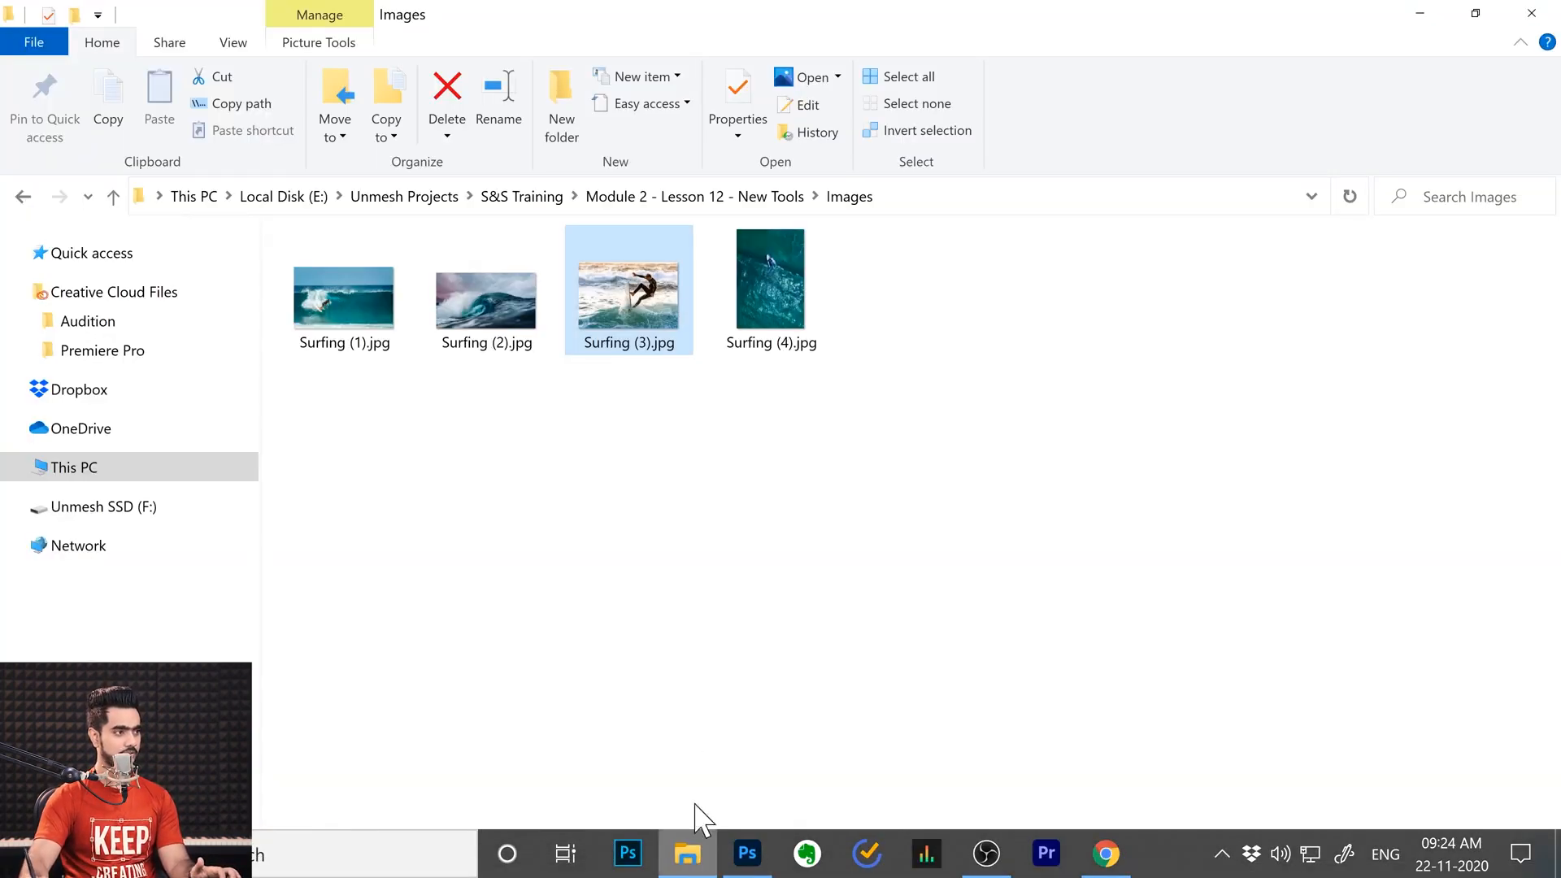
{"action": "left_click_drag", "start_coordinate": [486, 253], "coordinate": [523, 566]}
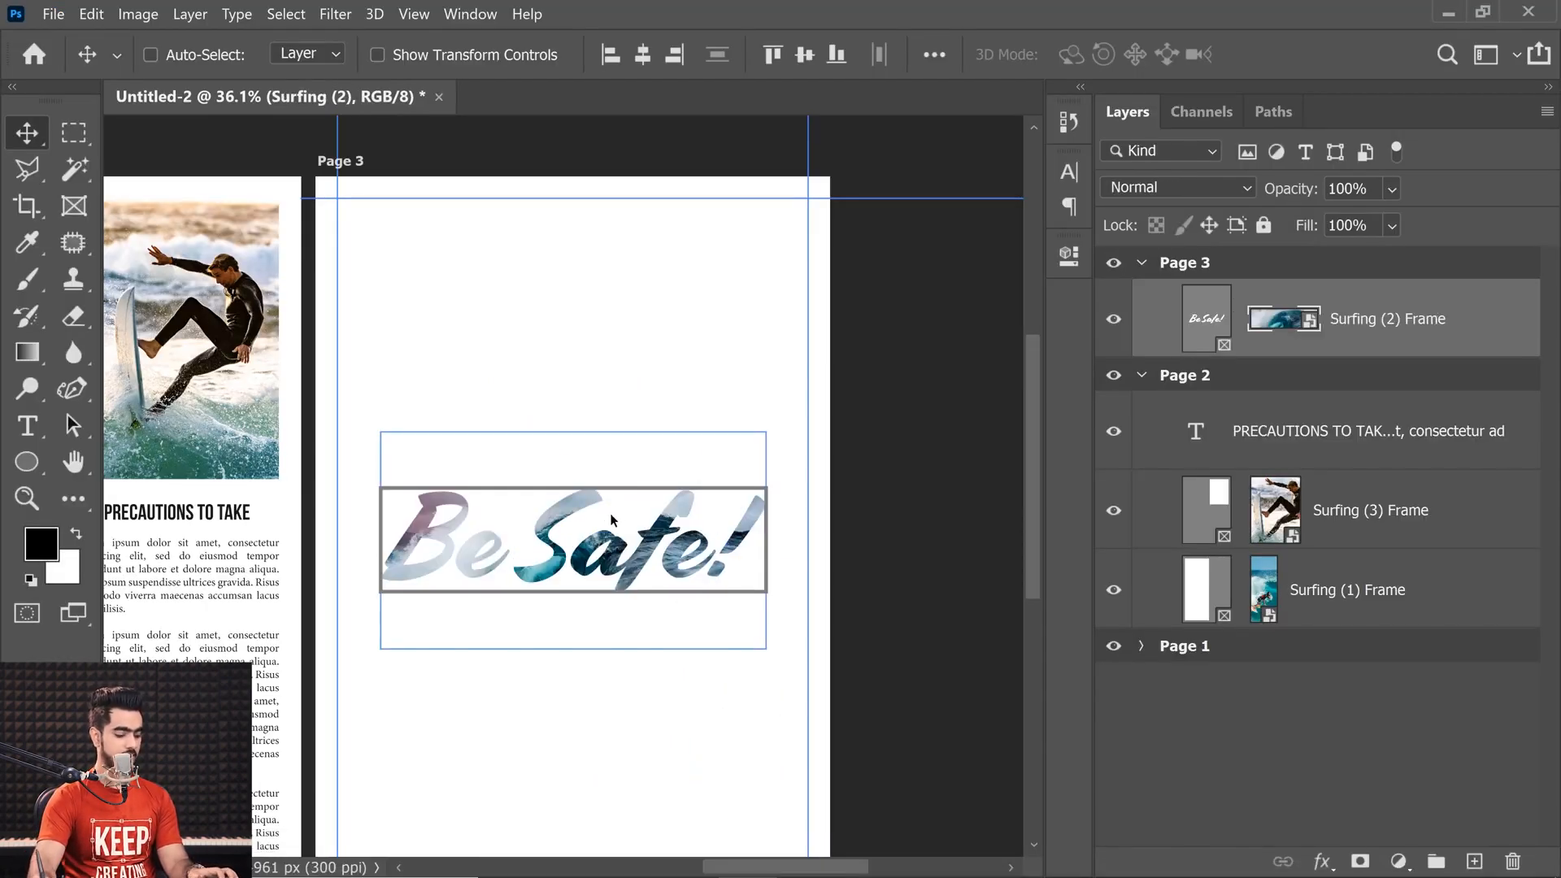
- Scale the image inside the "Be Safe!" frame to about 15.65% and shift it so the wave fills the letters, then deselect
{"action": "key", "text": "ctrl+t"}
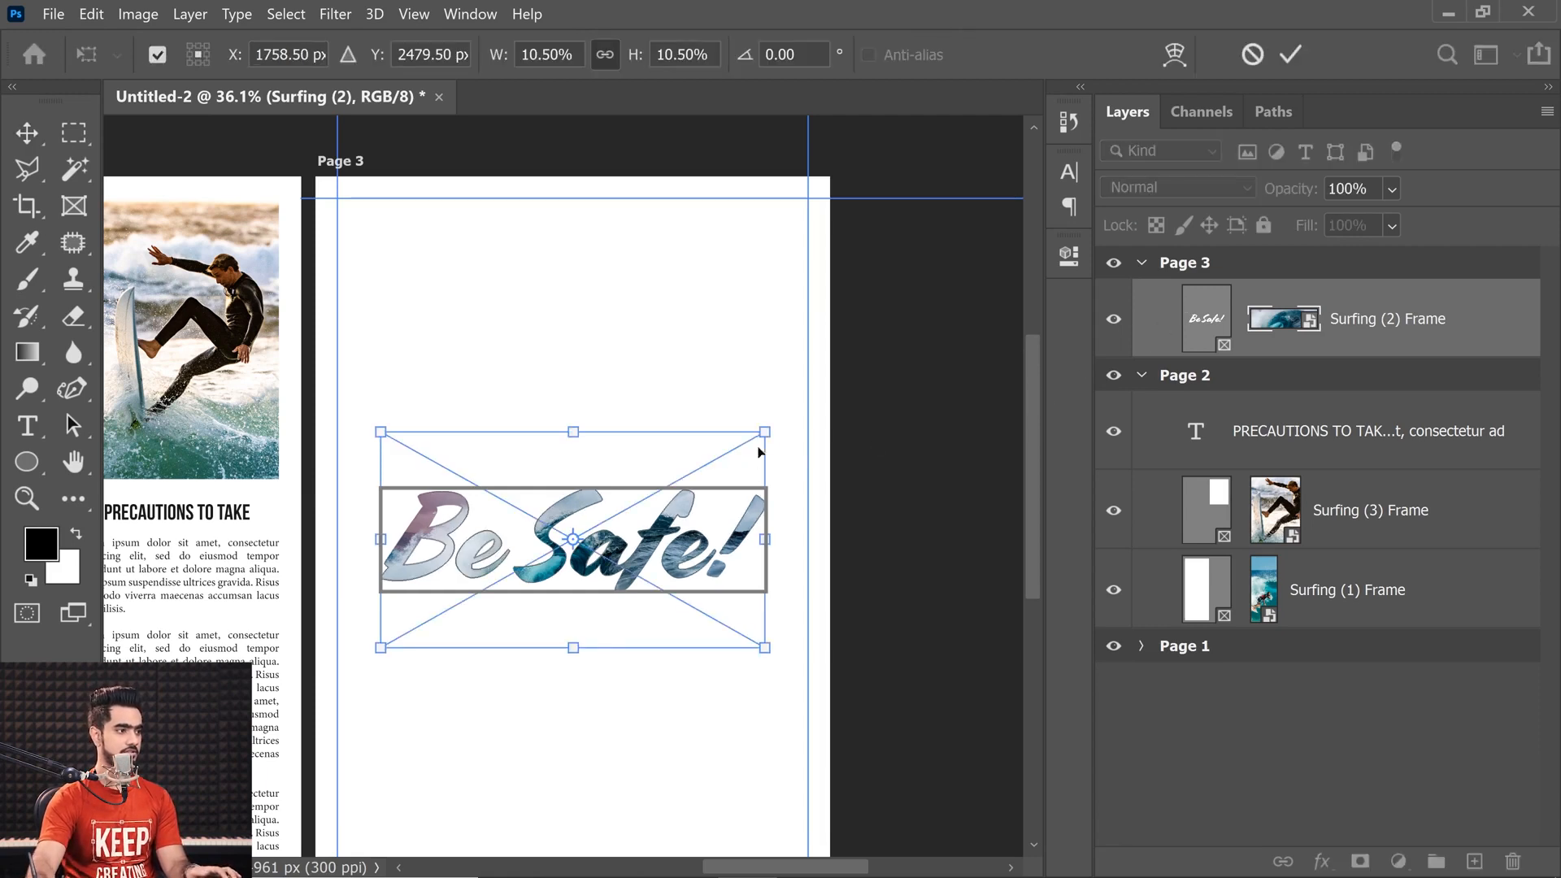
{"action": "left_click_drag", "start_coordinate": [766, 432], "coordinate": [874, 371]}
{"action": "left_click_drag", "start_coordinate": [807, 513], "coordinate": [752, 562]}
{"action": "left_click_drag", "start_coordinate": [328, 427], "coordinate": [250, 384]}
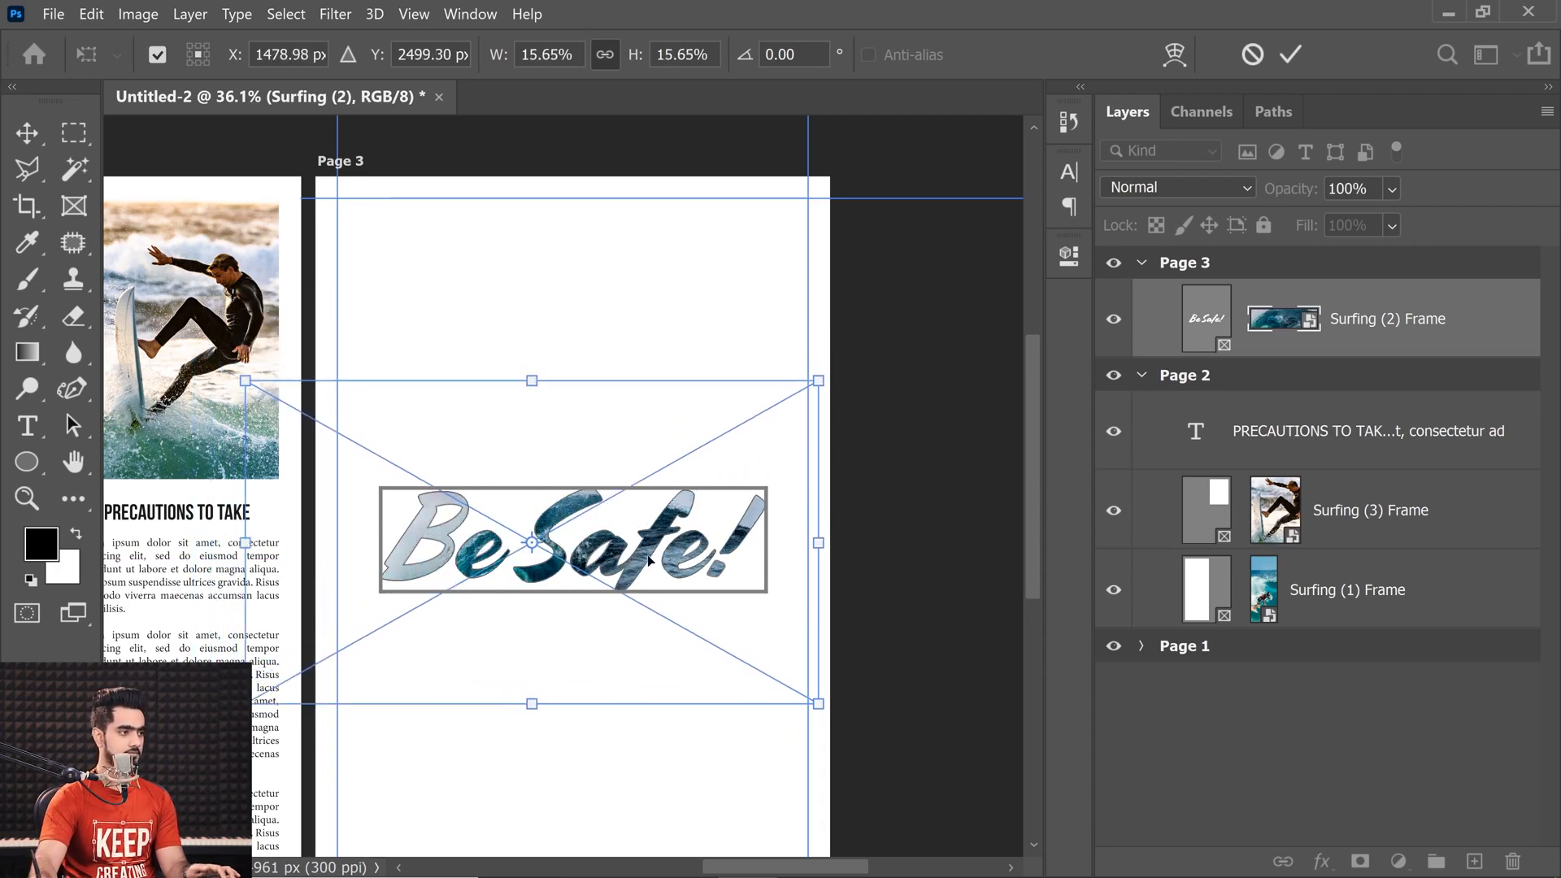
{"action": "left_click_drag", "start_coordinate": [649, 557], "coordinate": [656, 573]}
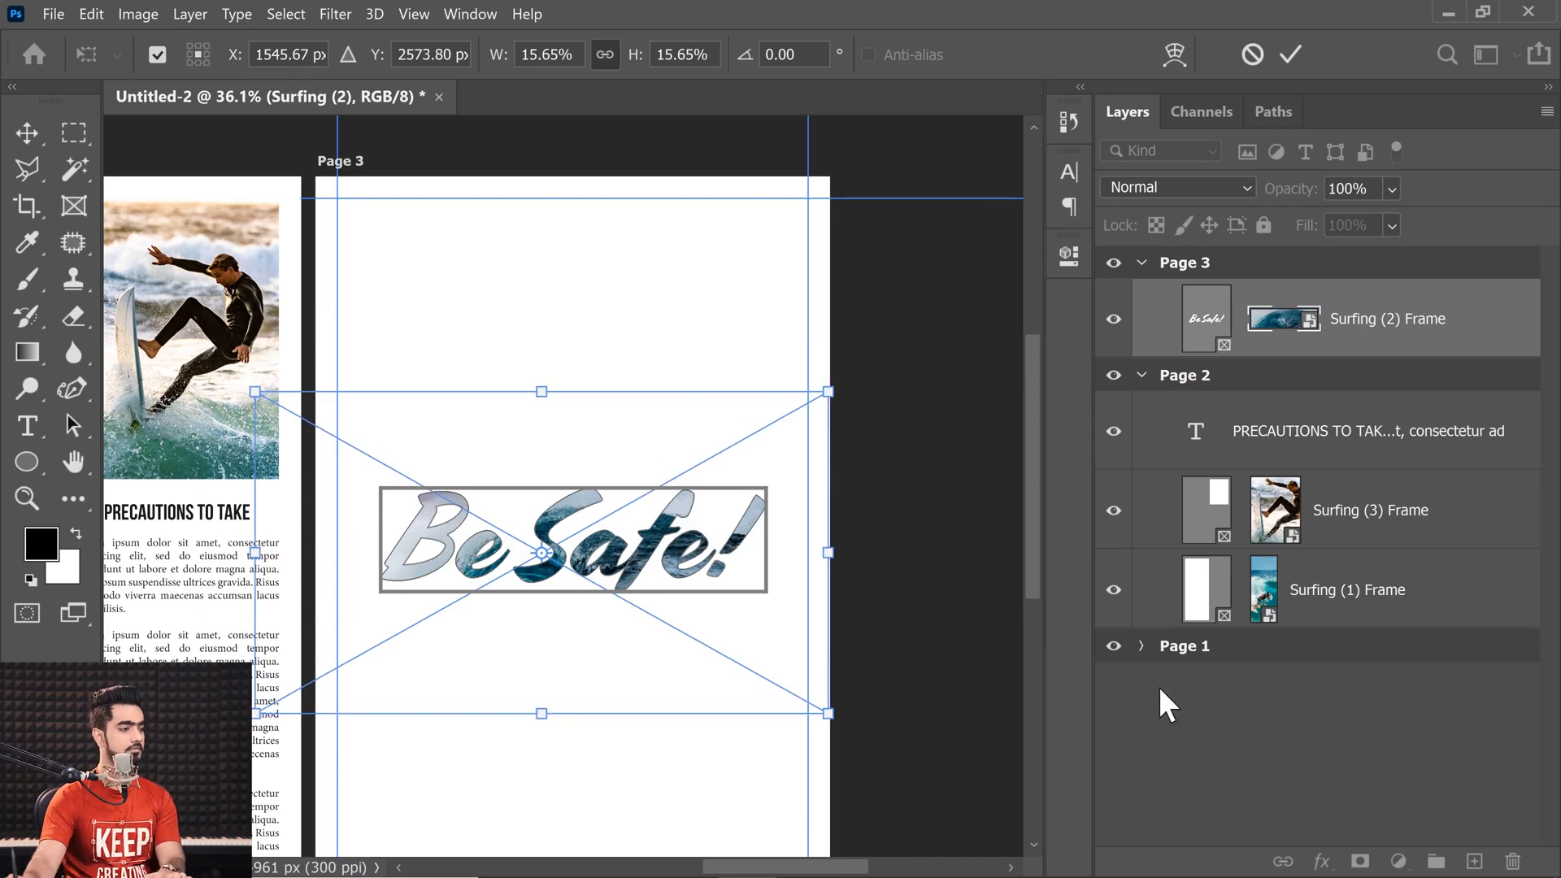
{"action": "left_click", "coordinate": [1213, 714]}
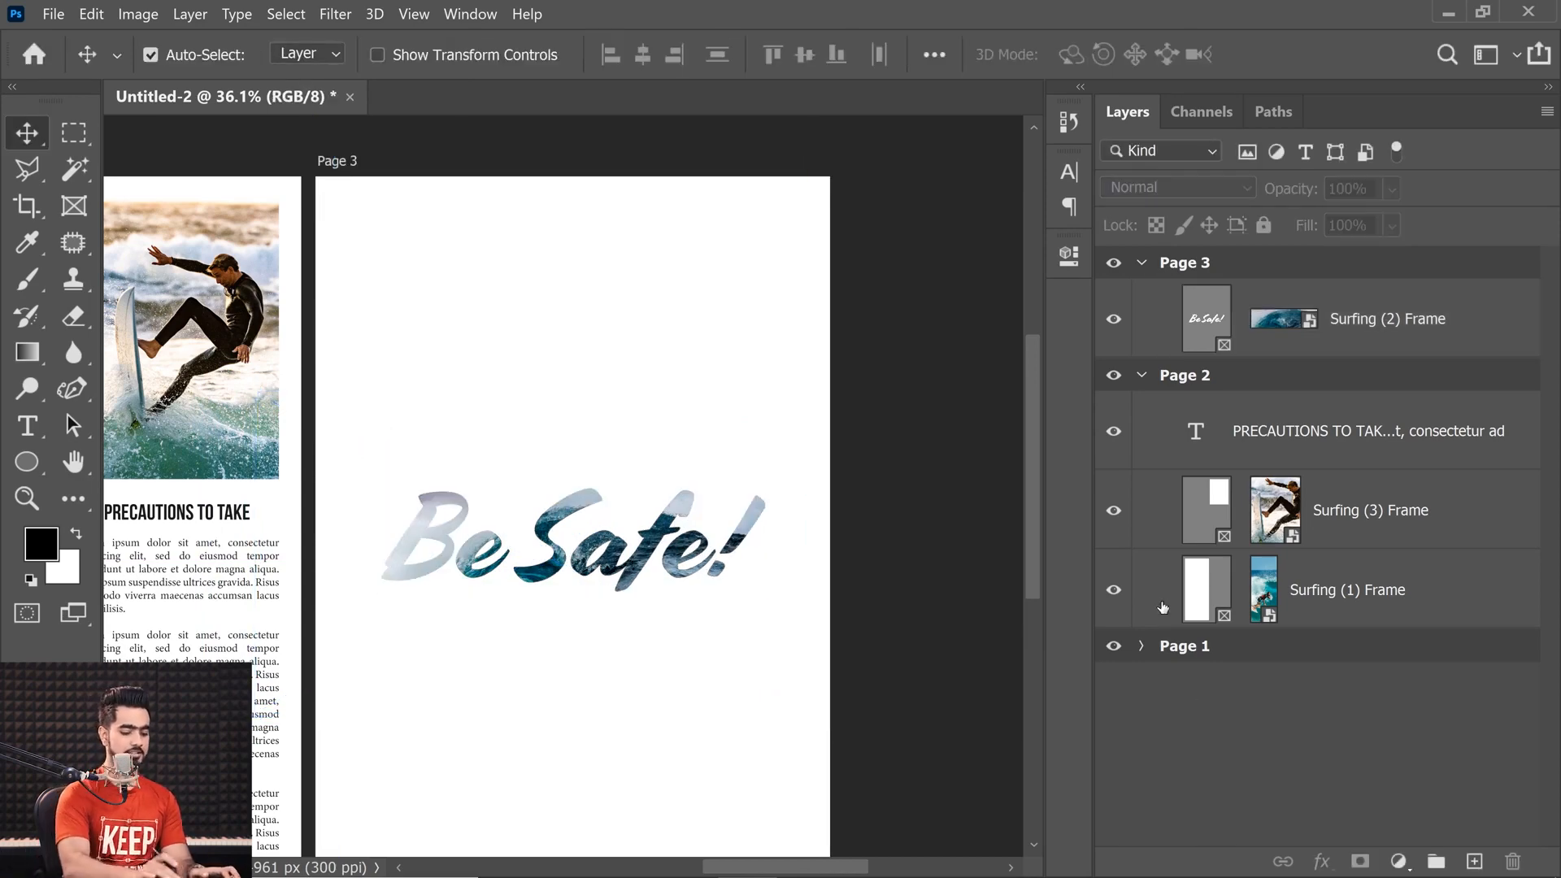
{"action": "key", "text": "ctrl+0"}
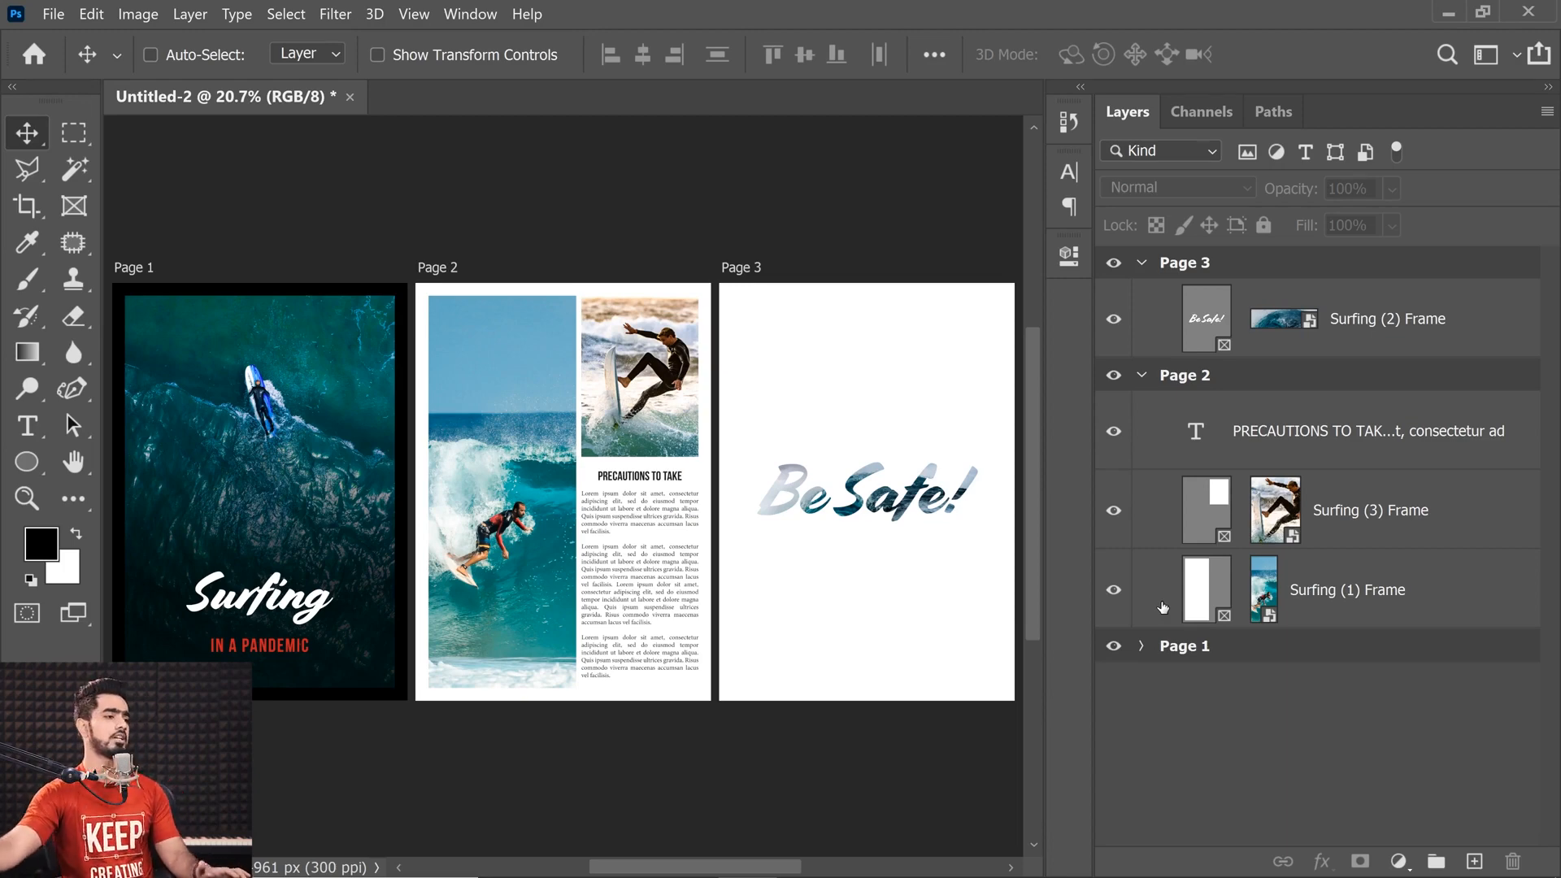
- Draw a black ellipse about 6126 by 3470 px with the Ellipse tool, running off the lower-right part of Page 3
{"action": "scroll", "coordinate": [847, 484], "scroll_direction": "up", "scroll_amount": 4}
{"action": "left_click_drag", "start_coordinate": [847, 485], "coordinate": [561, 399]}
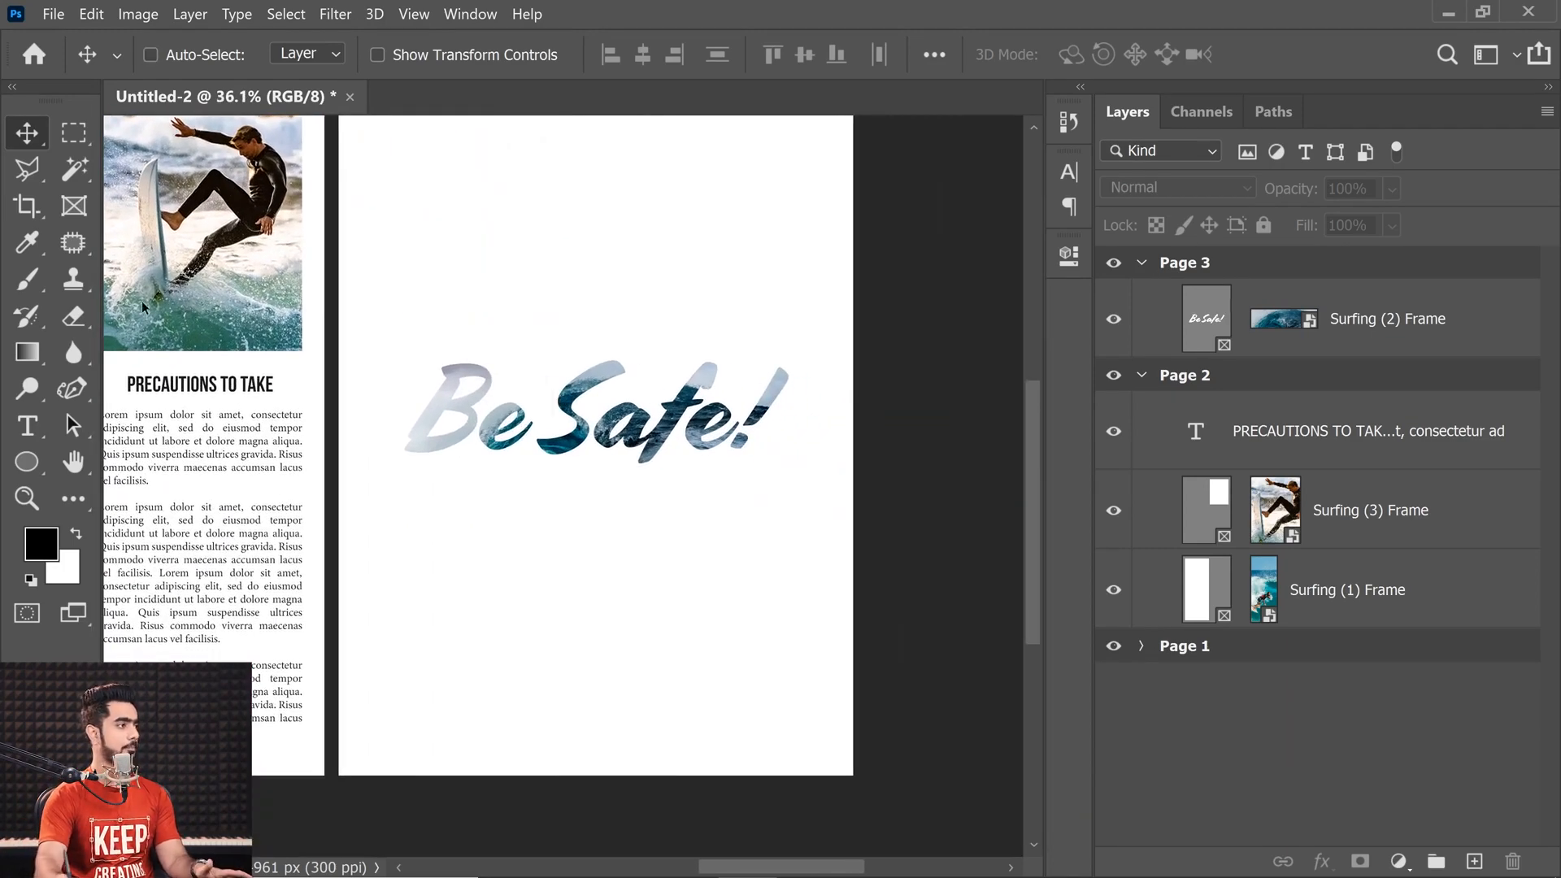
{"action": "left_click", "coordinate": [29, 461]}
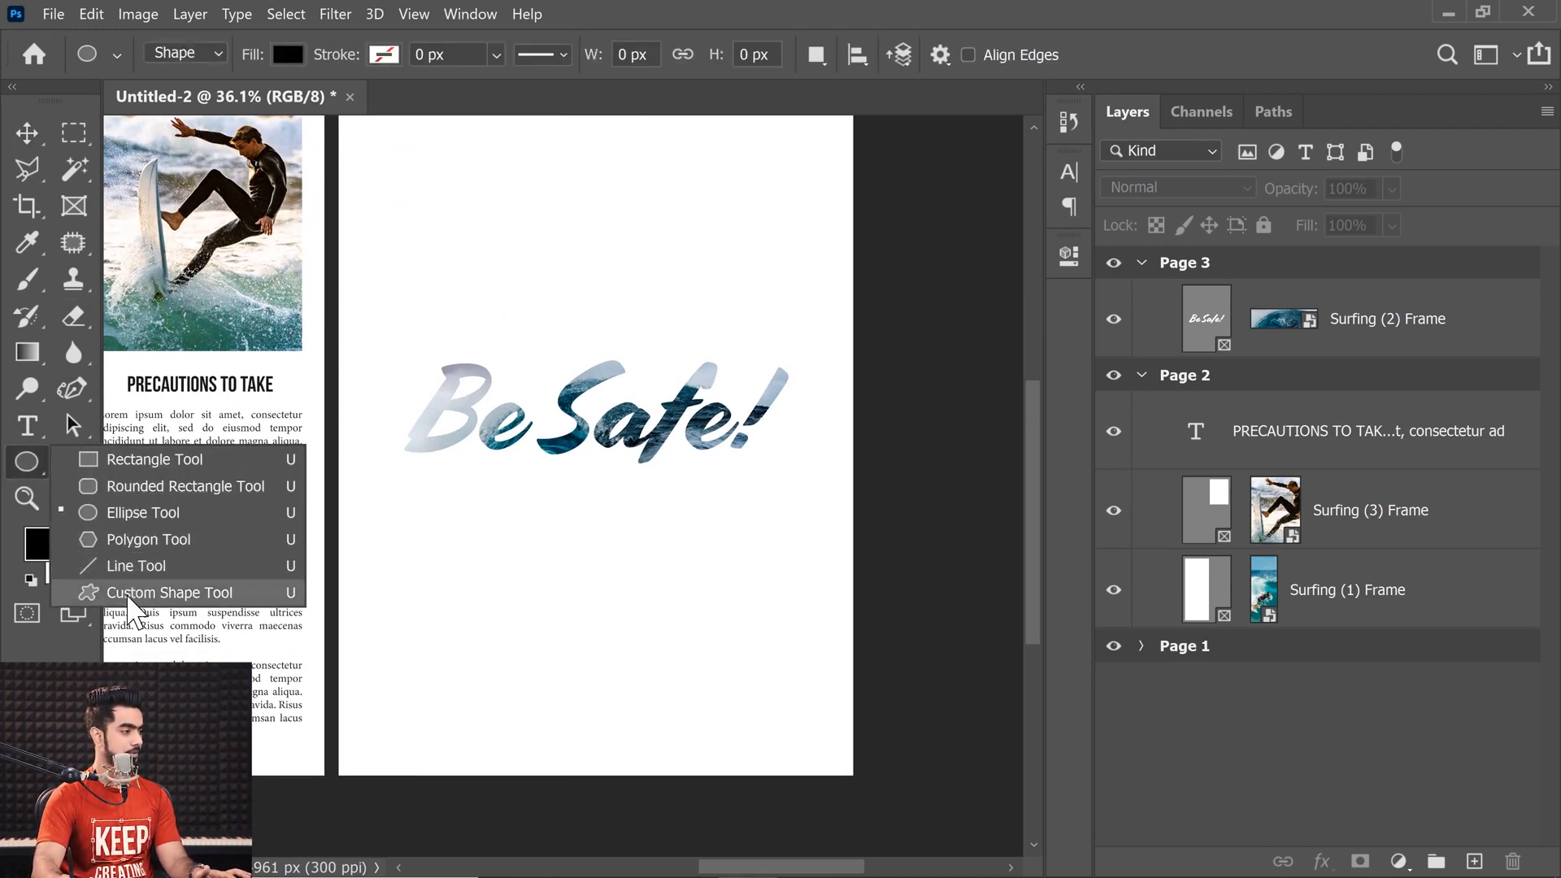
{"action": "left_click", "coordinate": [130, 593]}
{"action": "left_click", "coordinate": [27, 461]}
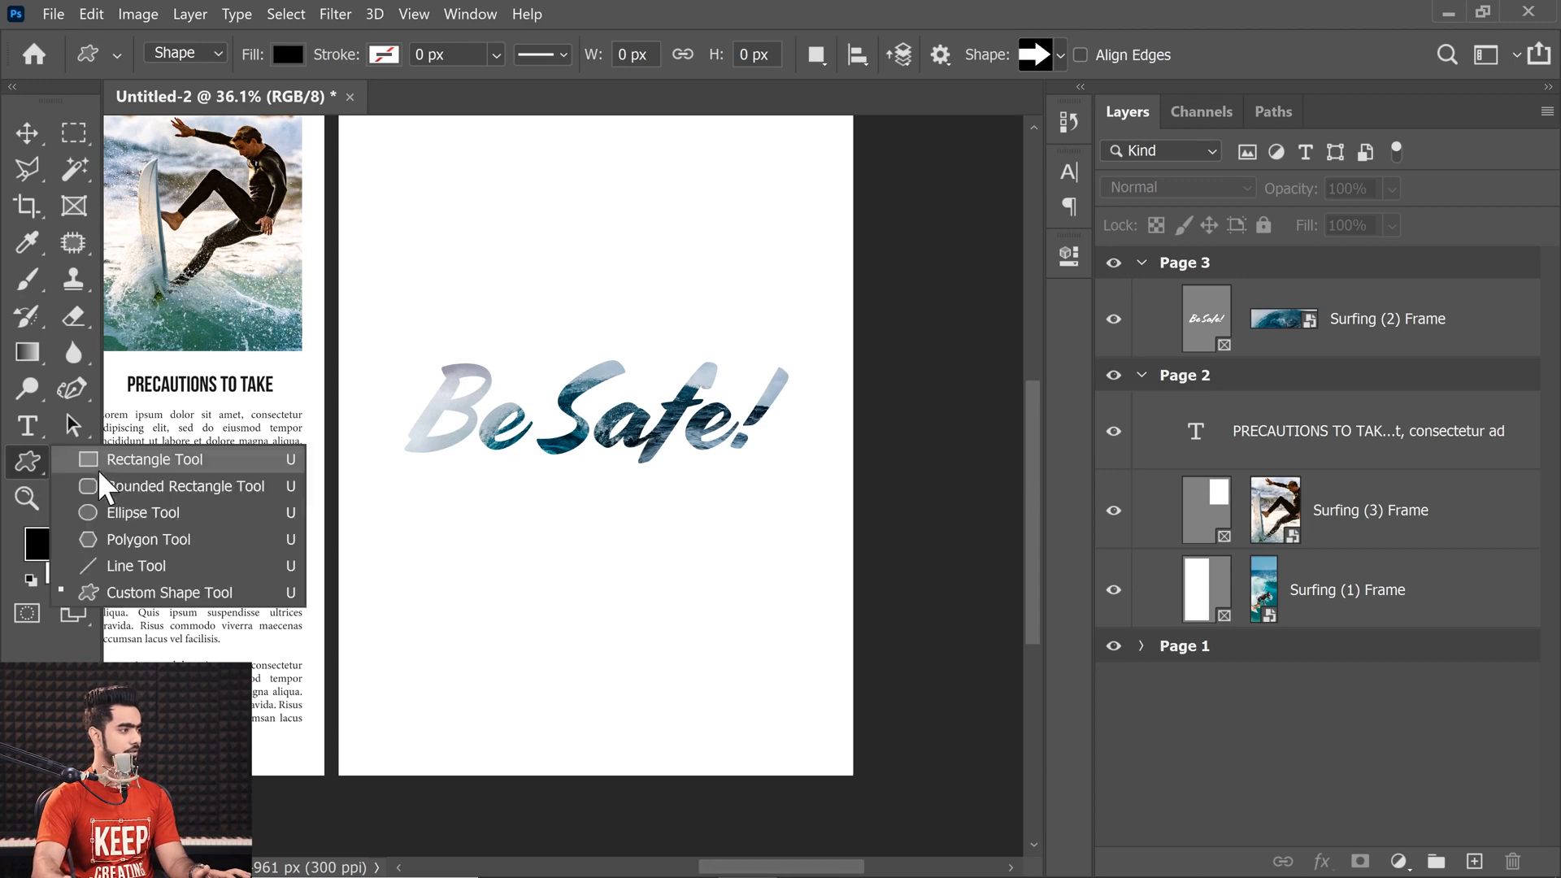
{"action": "left_click", "coordinate": [138, 513]}
{"action": "scroll", "coordinate": [507, 542], "scroll_direction": "down", "scroll_amount": 5}
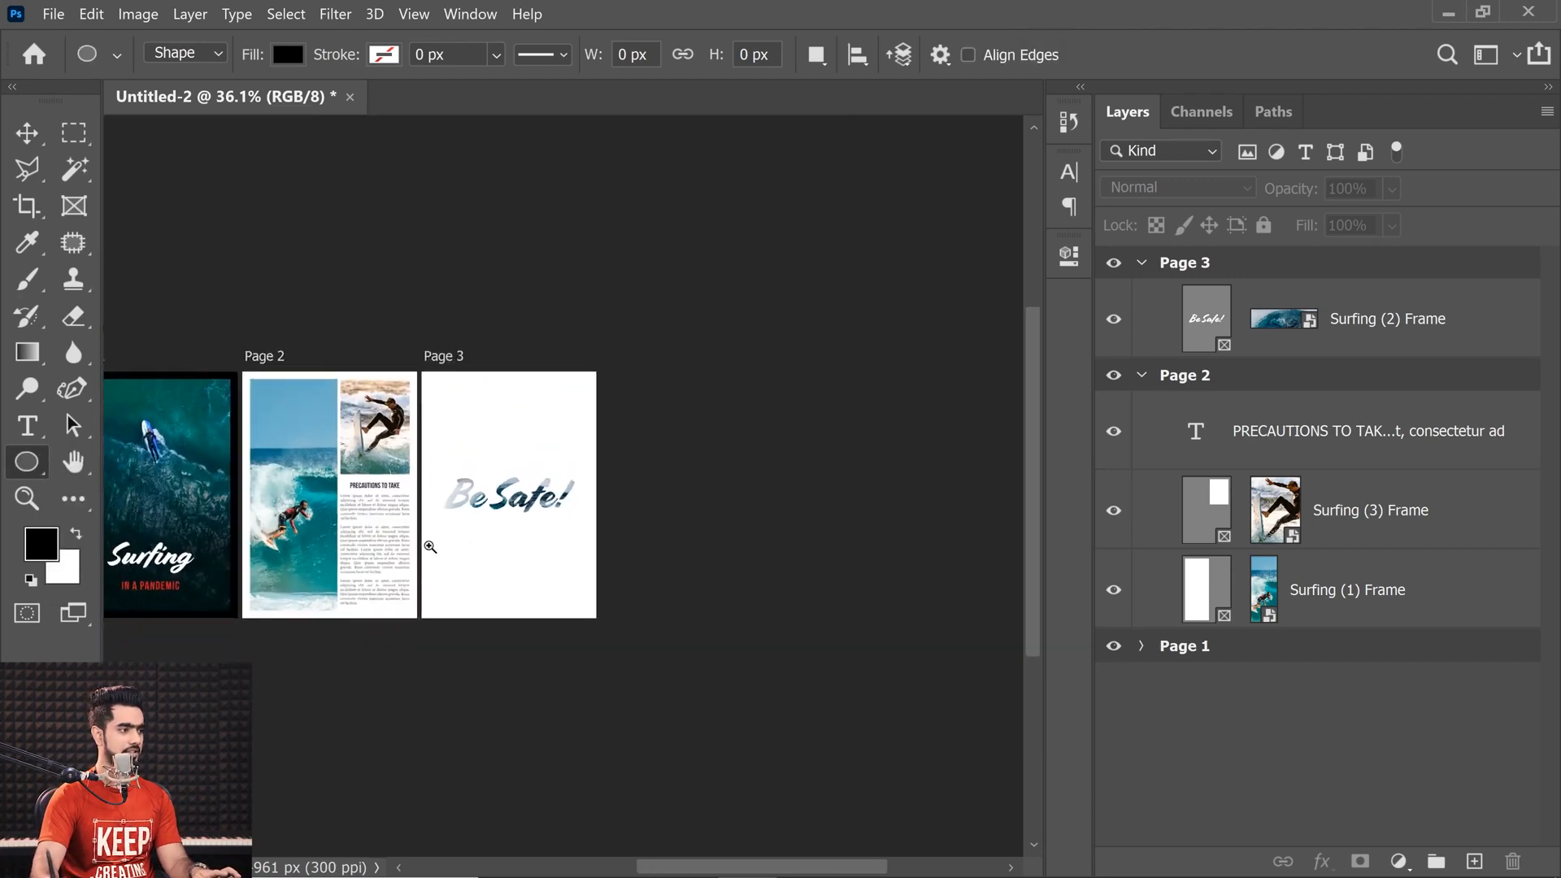
{"action": "scroll", "coordinate": [506, 542], "scroll_direction": "up", "scroll_amount": 2}
{"action": "left_click_drag", "start_coordinate": [428, 525], "coordinate": [982, 837]}
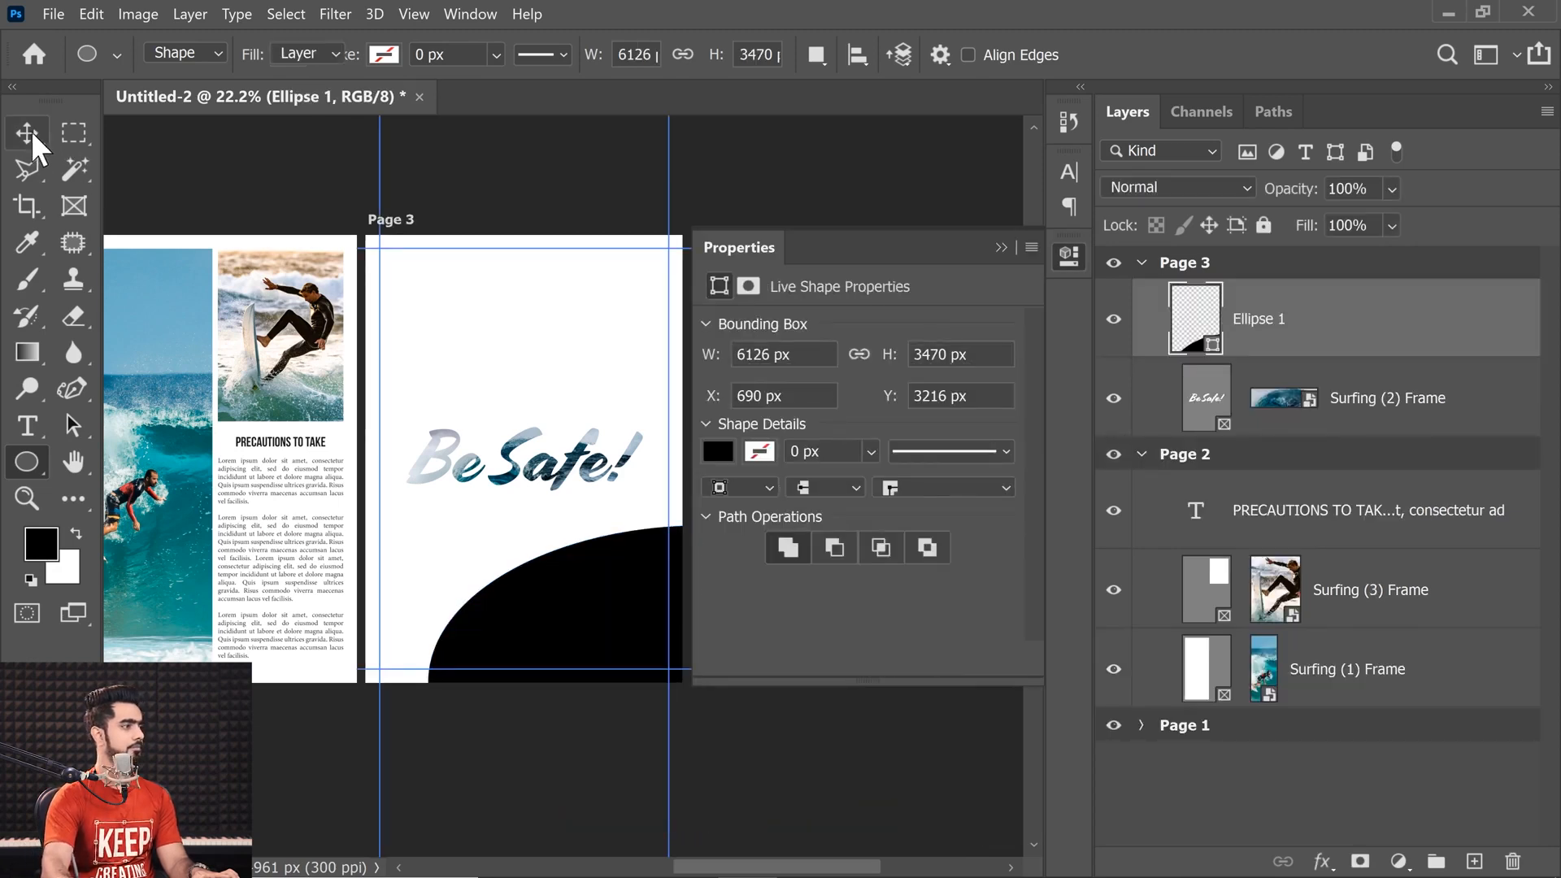
- Move the black ellipse left and down so its arc spans the full bottom edge of Page 3
{"action": "key", "text": "v"}
{"action": "left_click_drag", "start_coordinate": [563, 577], "coordinate": [514, 608]}
{"action": "left_click", "coordinate": [1001, 248]}
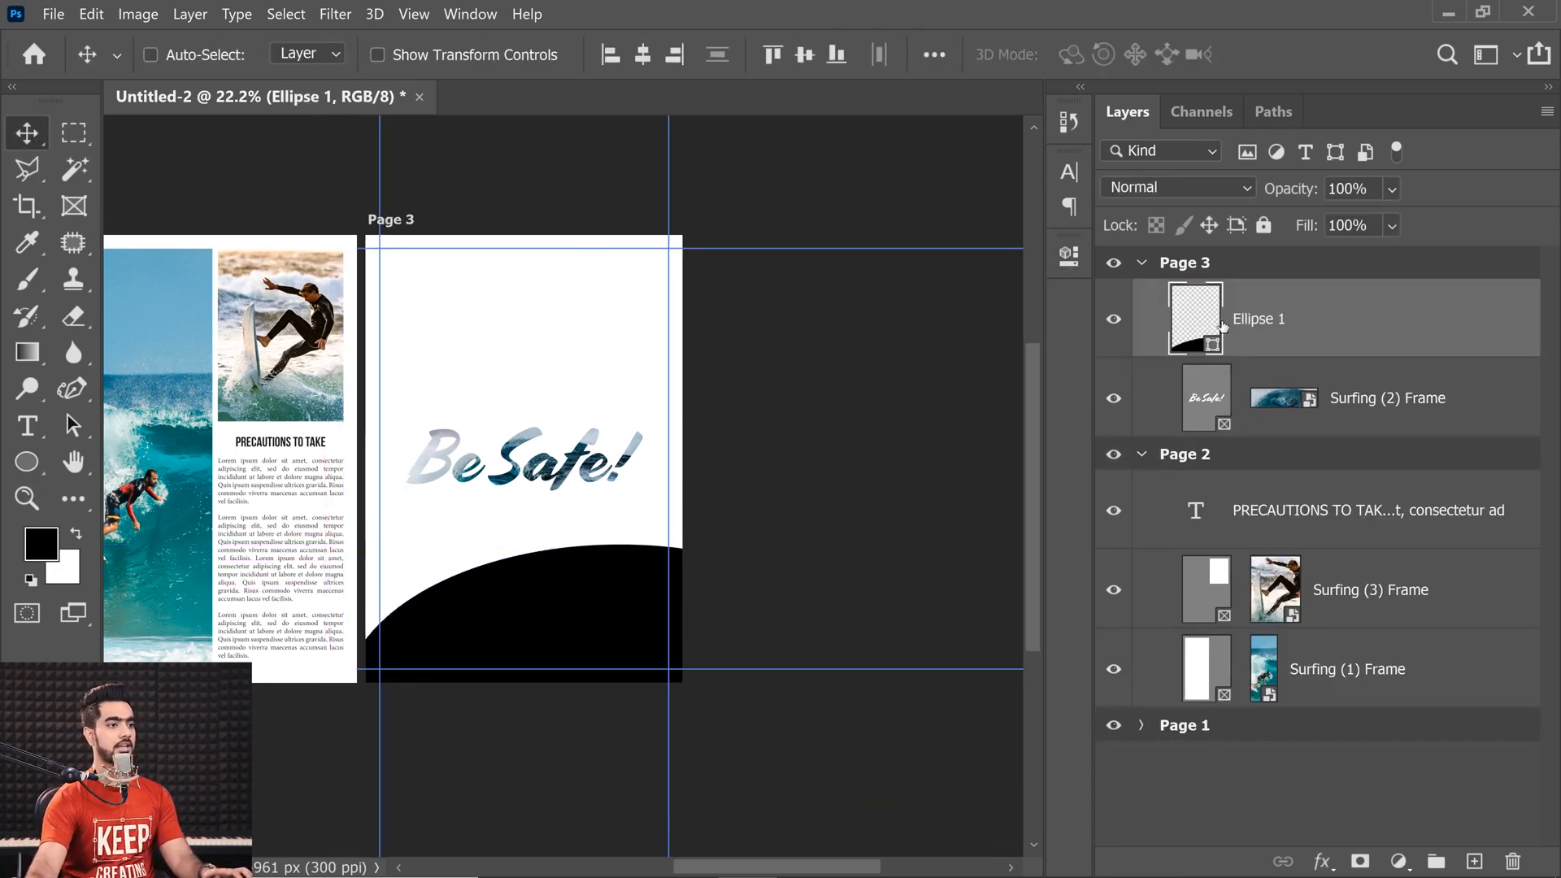
- Convert the ellipse at the bottom of Page 3 to a frame and fill it with Surfing (2).jpg from the Images folder
{"action": "right_click", "coordinate": [1388, 320]}
{"action": "left_click", "coordinate": [1325, 312]}
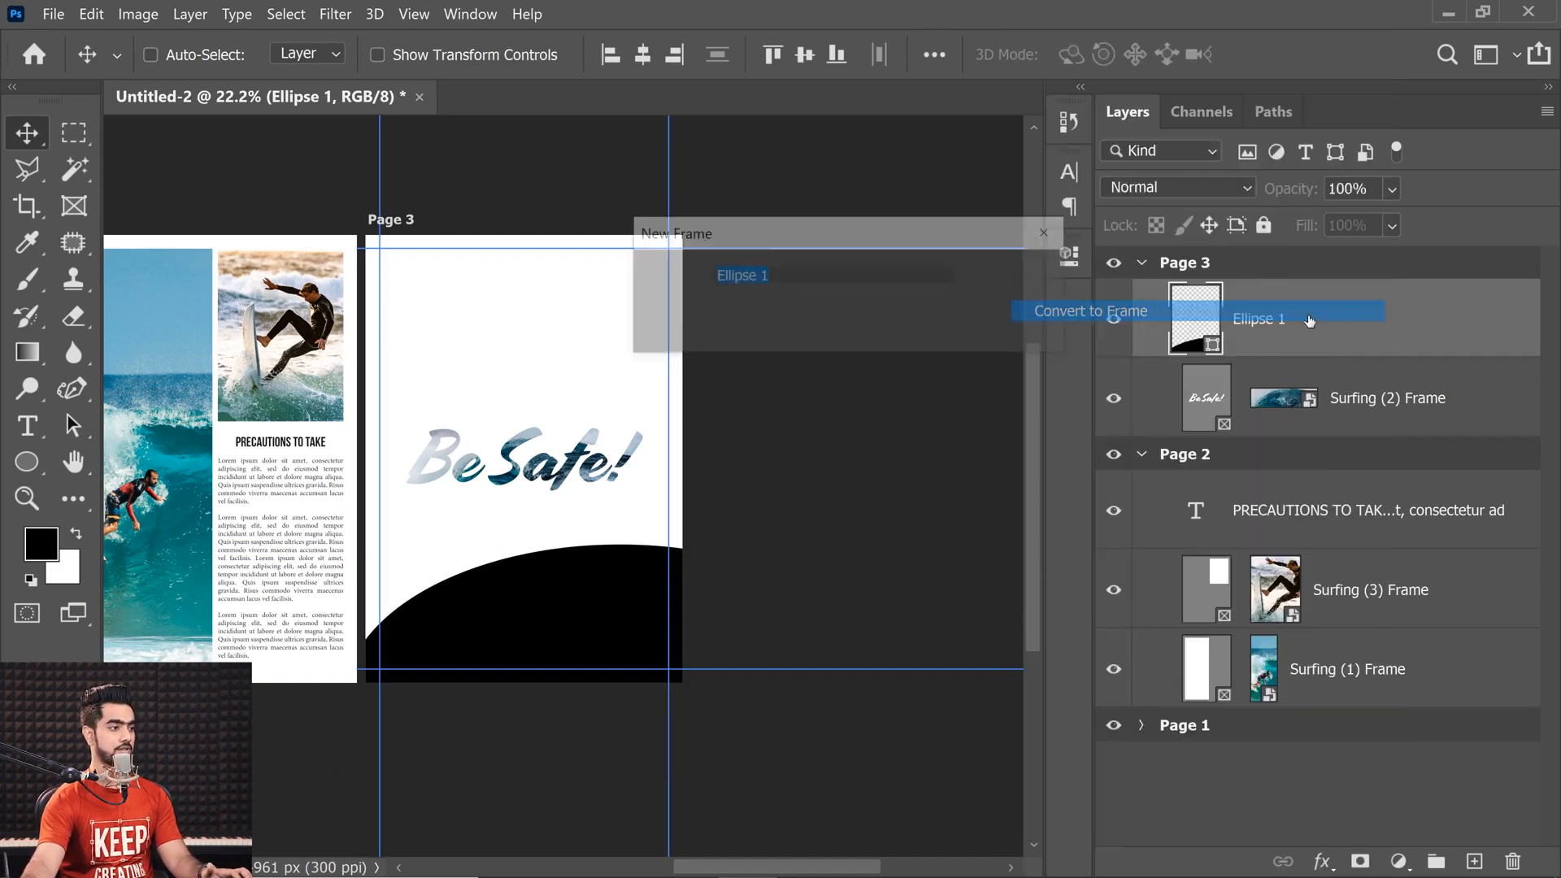
{"action": "left_click", "coordinate": [1001, 282]}
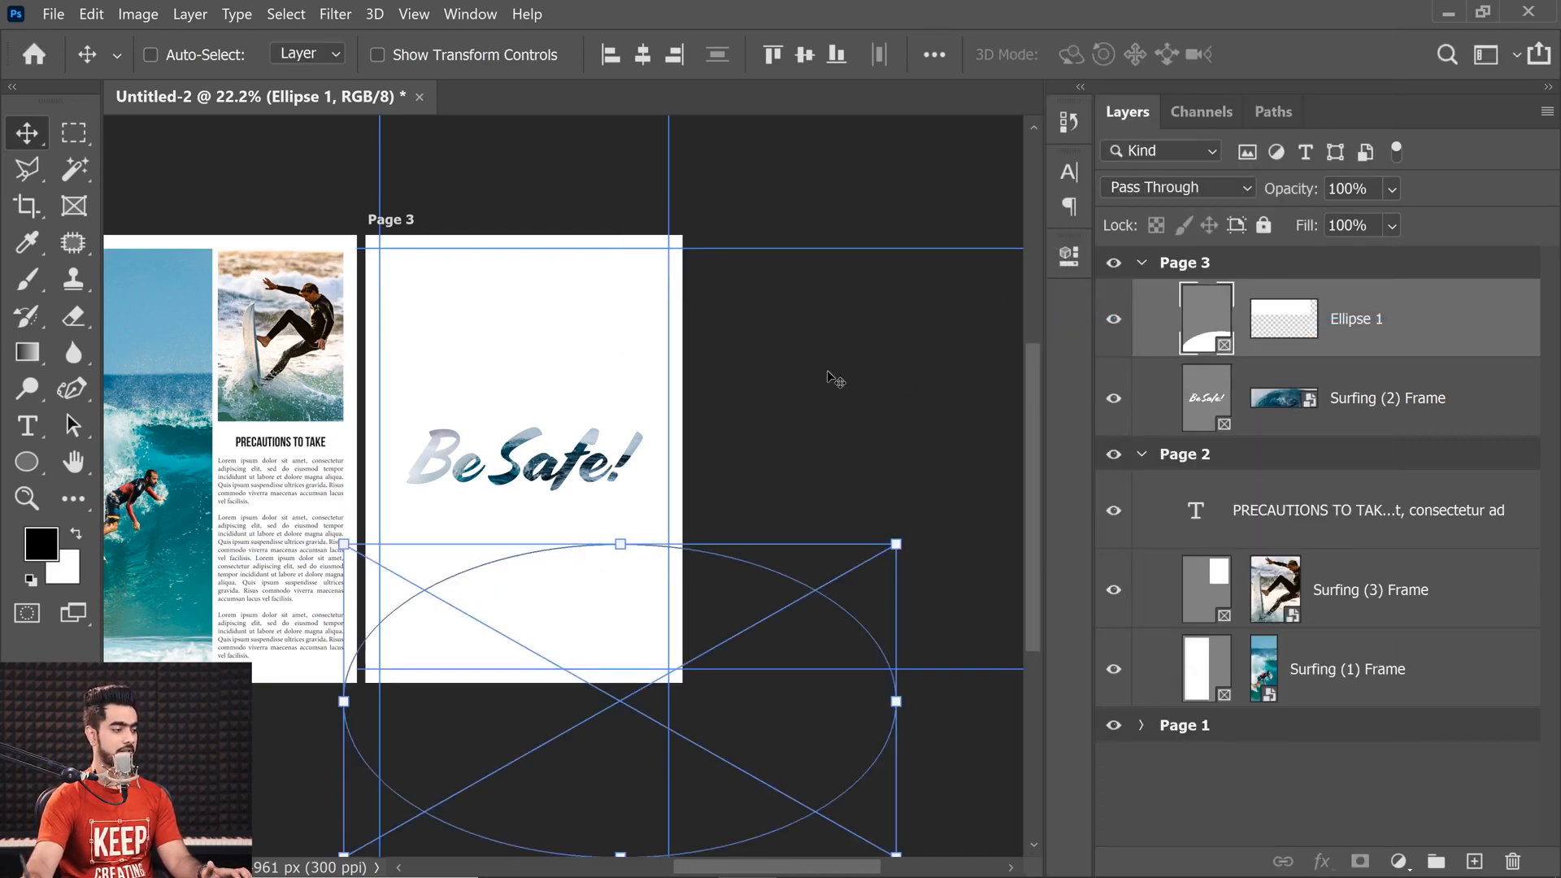
{"action": "left_click", "coordinate": [687, 855]}
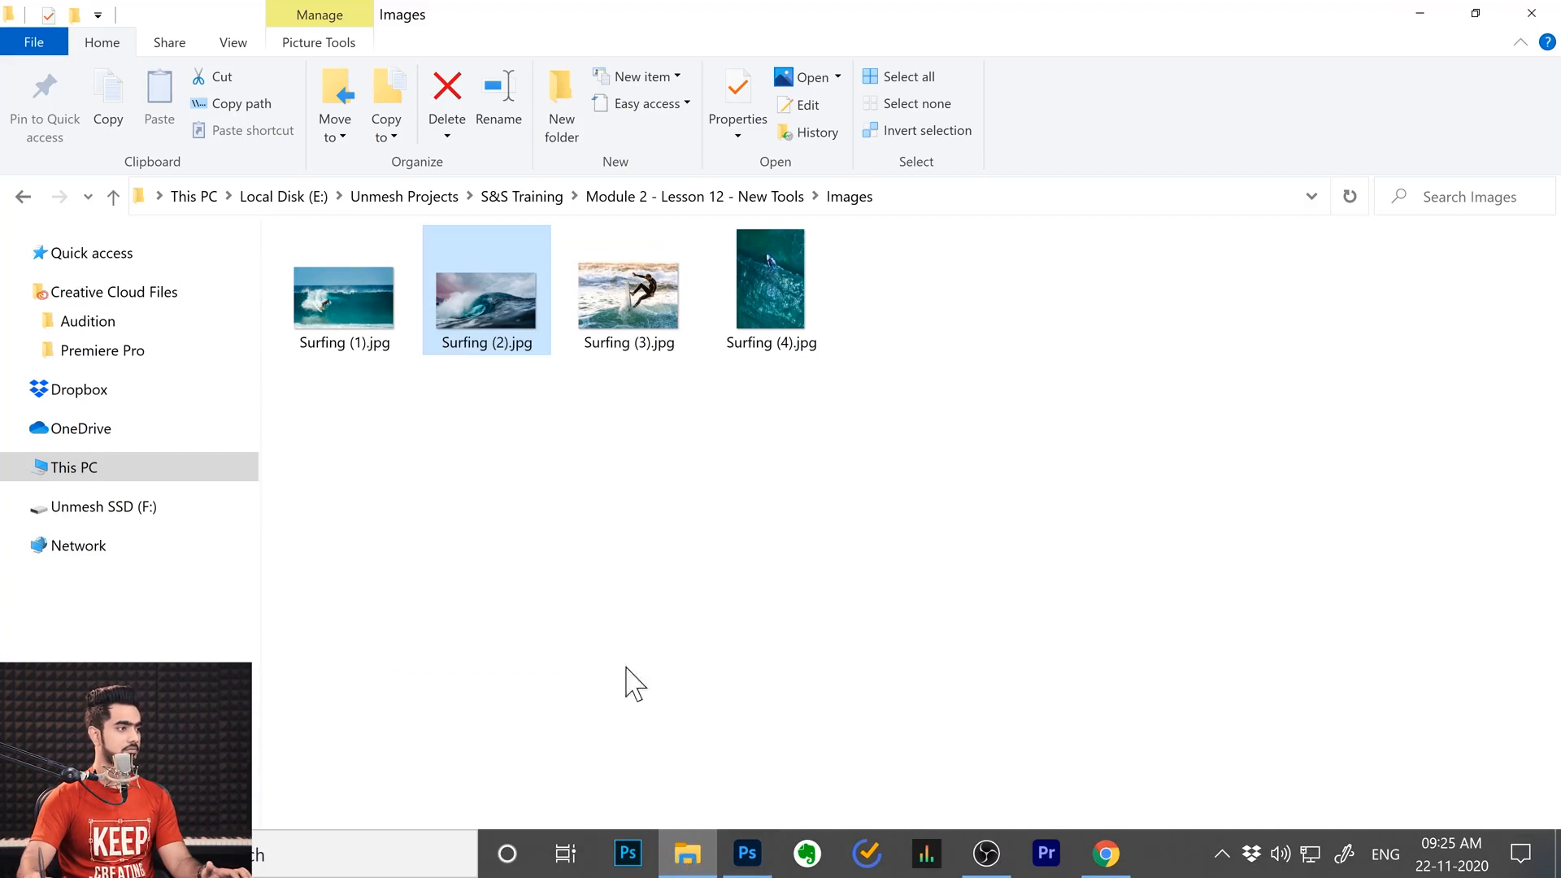
{"action": "left_click", "coordinate": [603, 298], "text": "ctrl"}
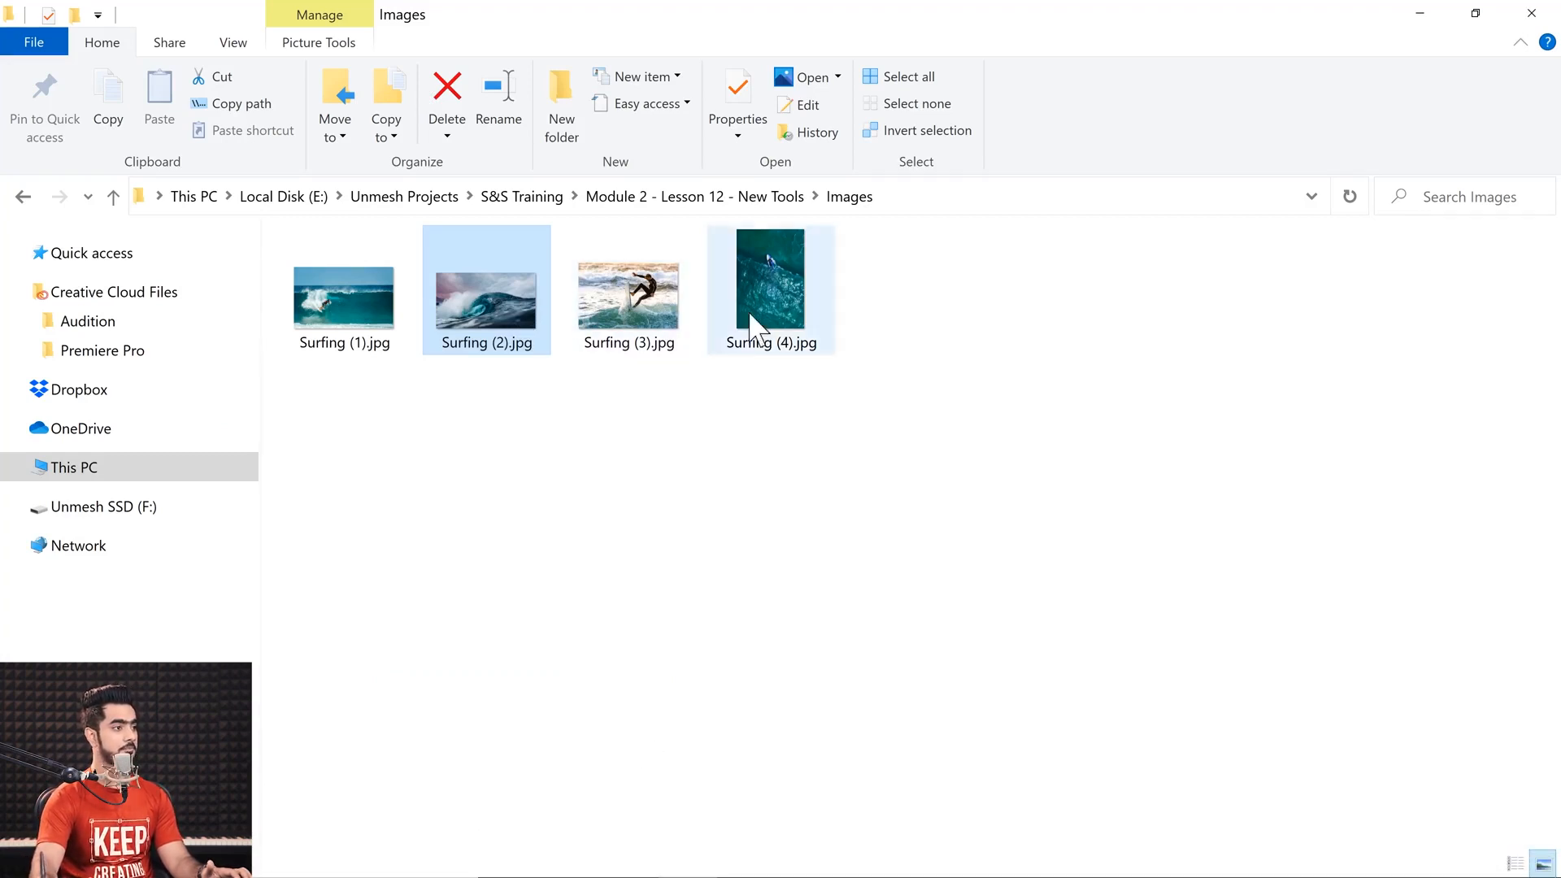
{"action": "left_click_drag", "start_coordinate": [465, 299], "coordinate": [613, 669]}
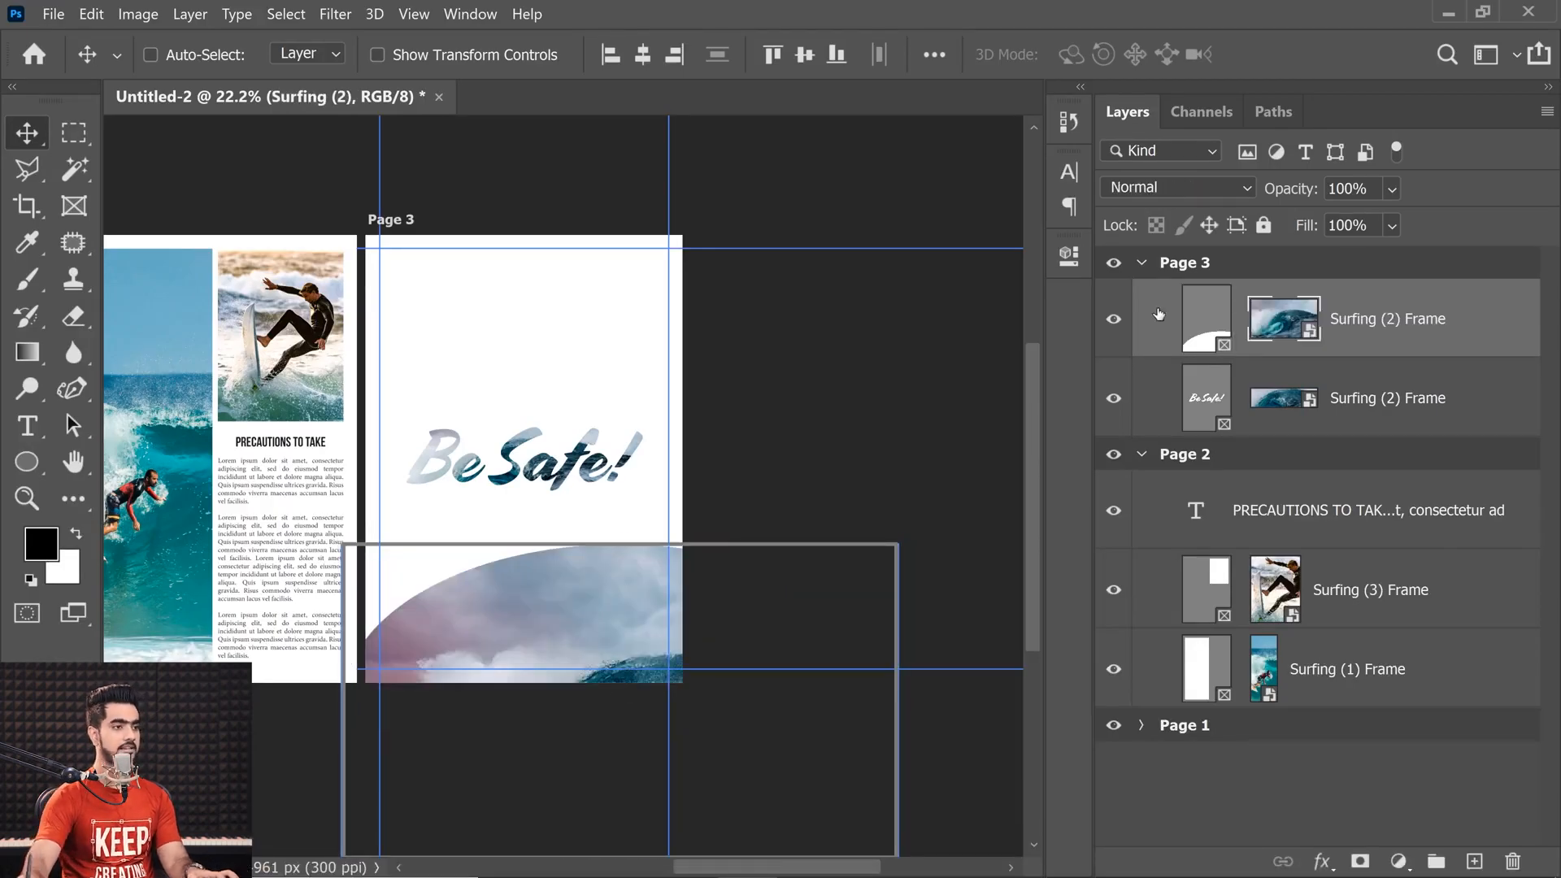
- Shift the image inside the ellipse frame up and left so the wave fills the bottom of Page 3, and deselect the layer
{"action": "key", "text": "ctrl+t"}
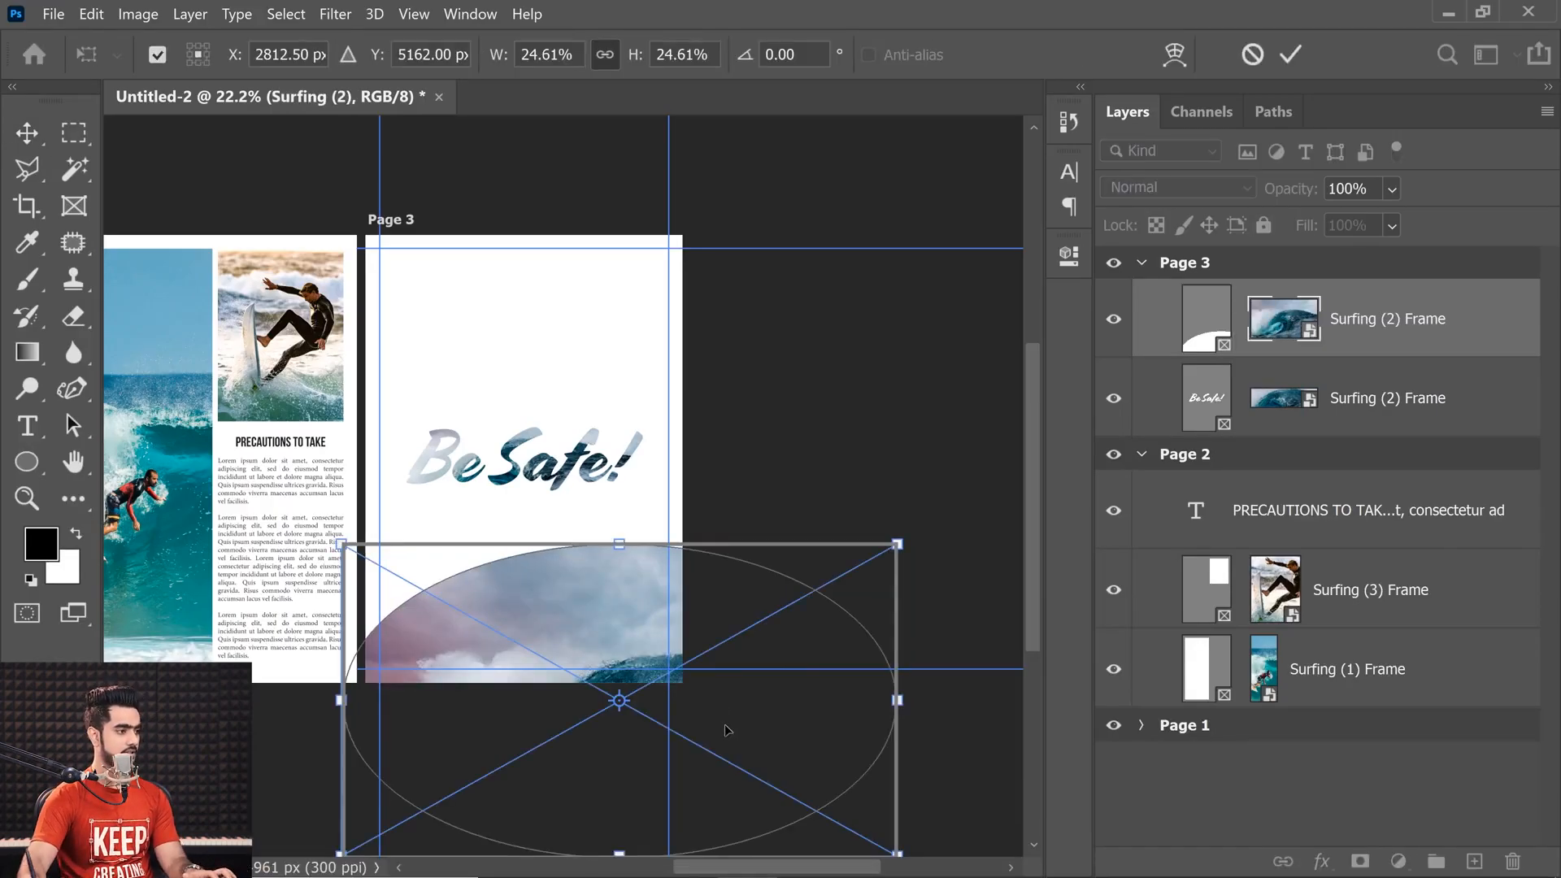
{"action": "left_click_drag", "start_coordinate": [734, 721], "coordinate": [691, 623]}
{"action": "key", "text": "Return"}
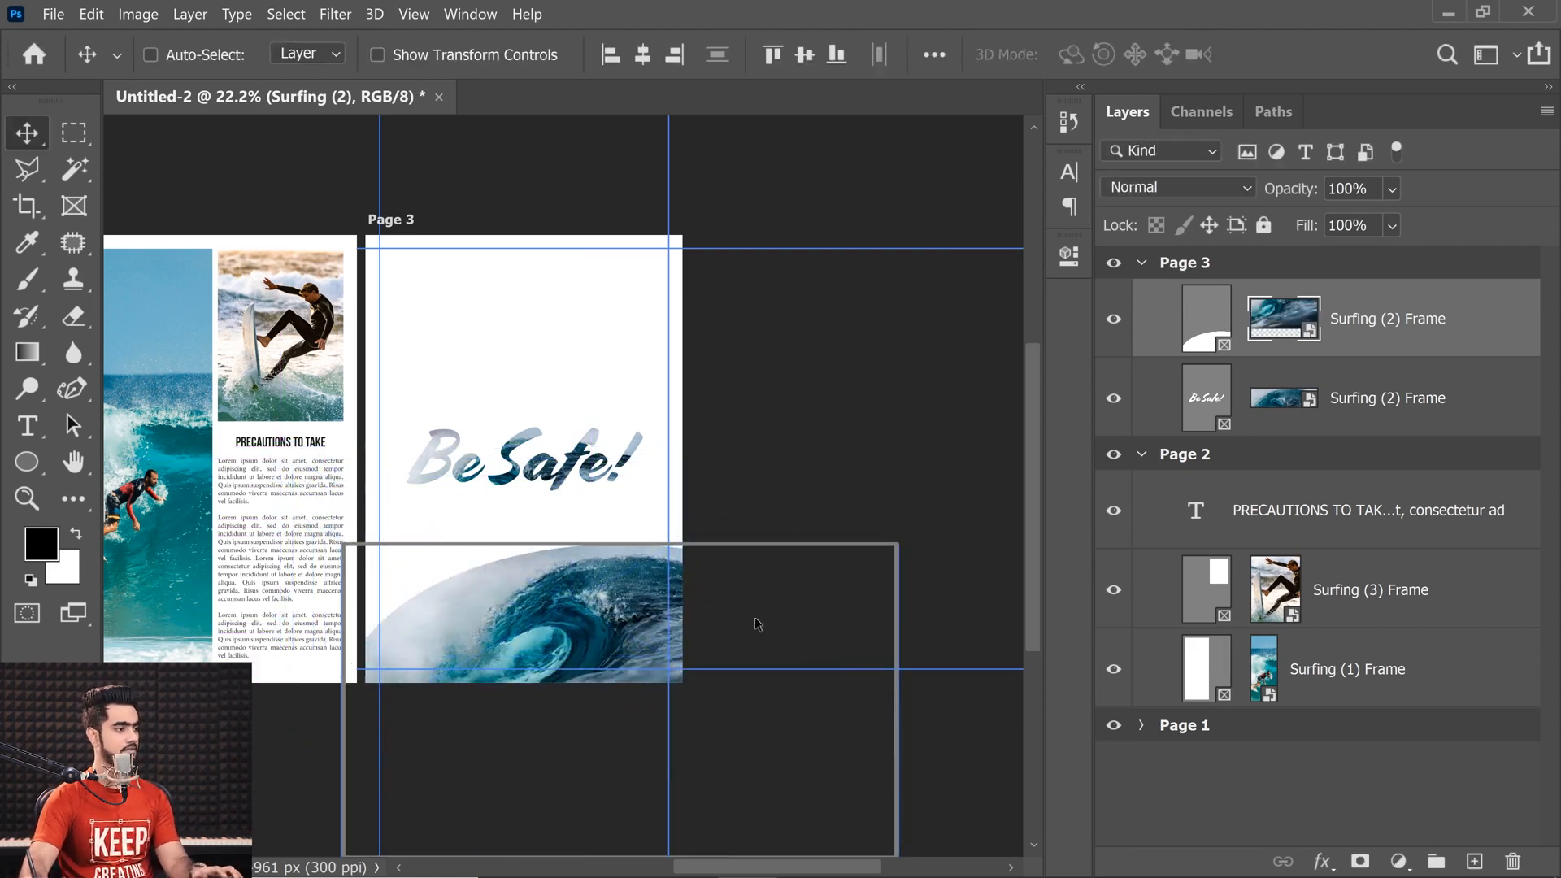
{"action": "left_click", "coordinate": [1179, 769]}
{"action": "key", "text": "ctrl"}
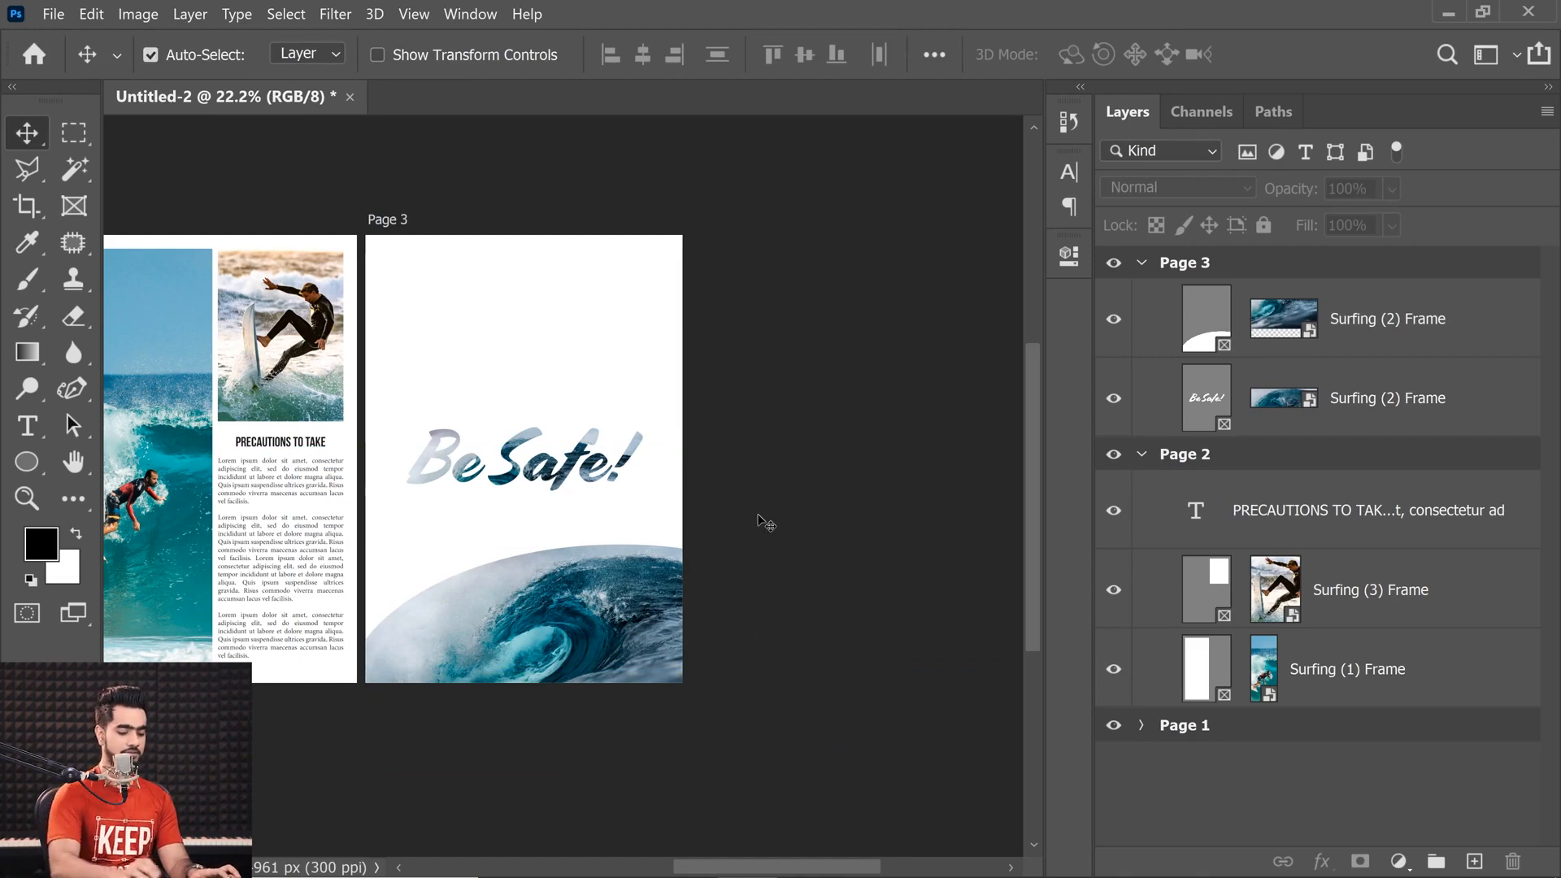
{"action": "key", "text": "ctrl+0"}
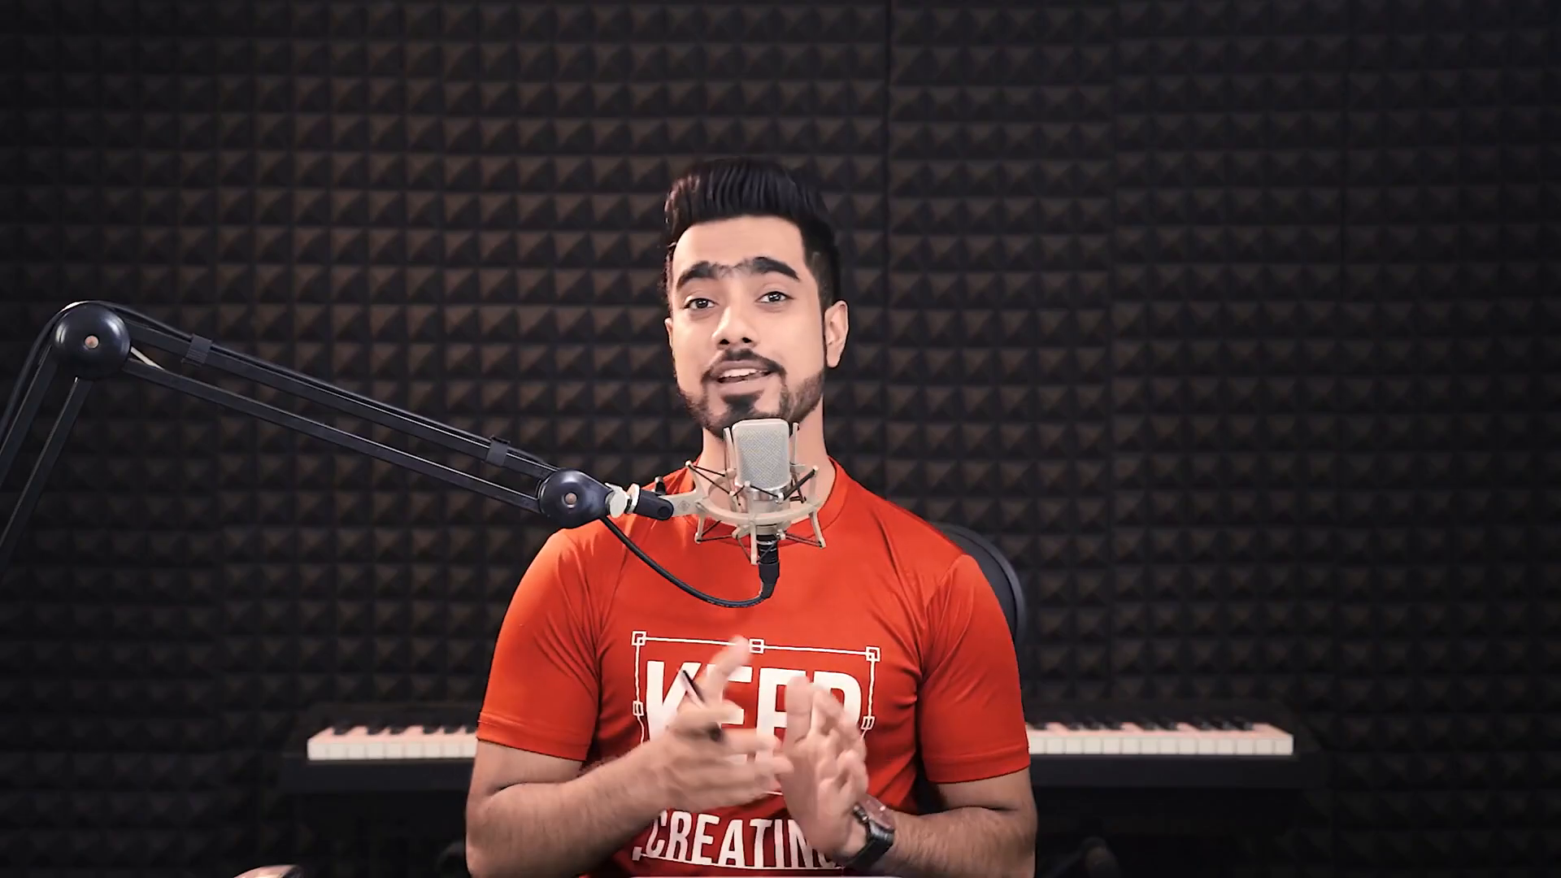
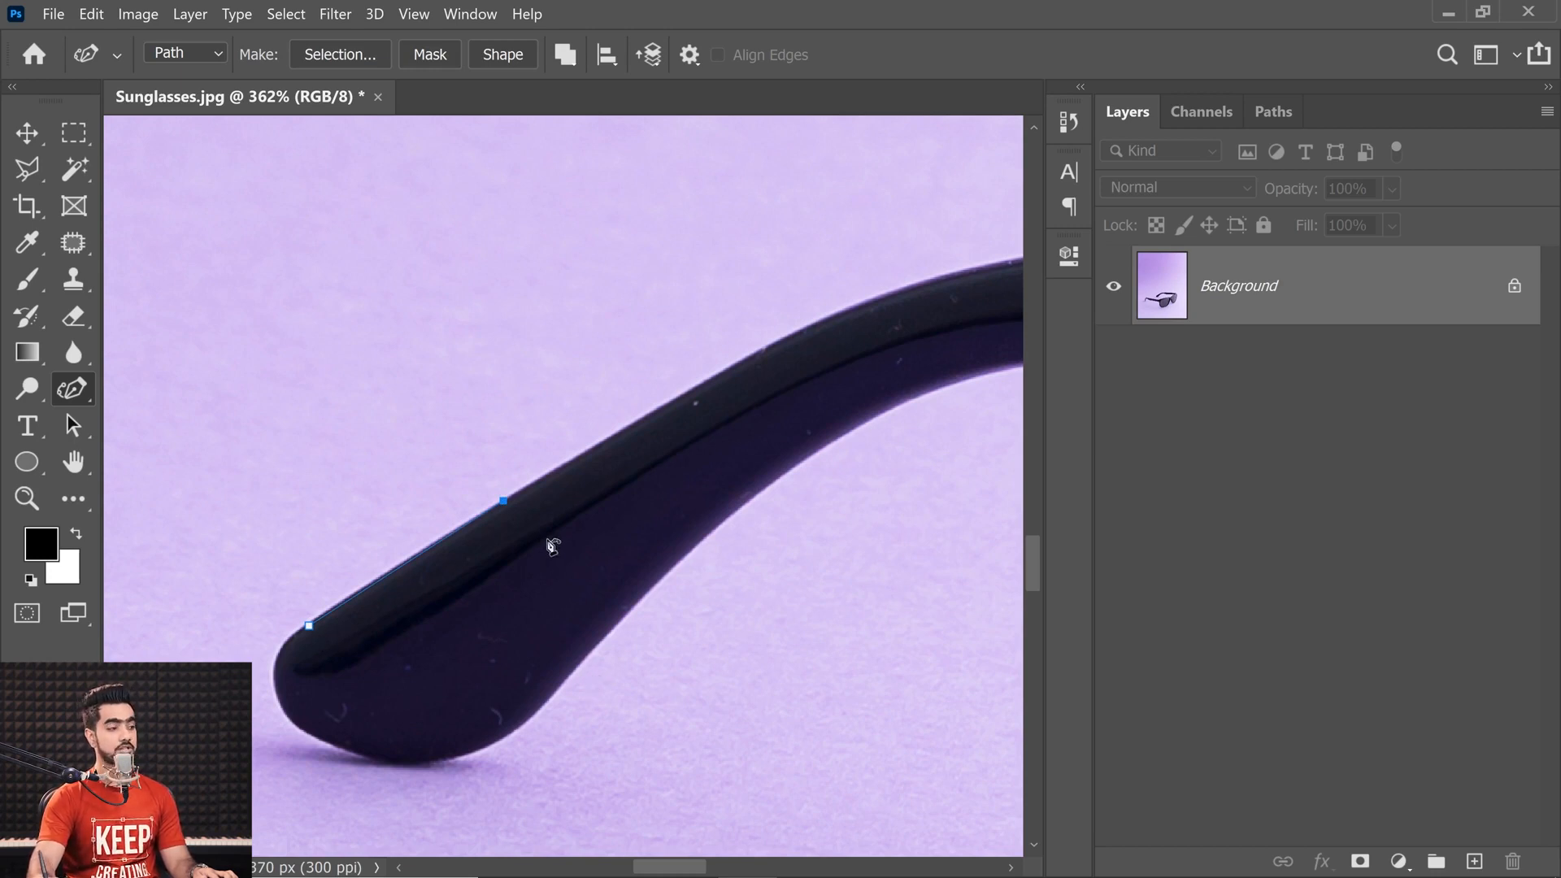
- Continue the Curvature Pen path along the temple arm's upper edge over its bend, pulling a midpoint onto the edge
{"action": "left_click", "coordinate": [718, 372]}
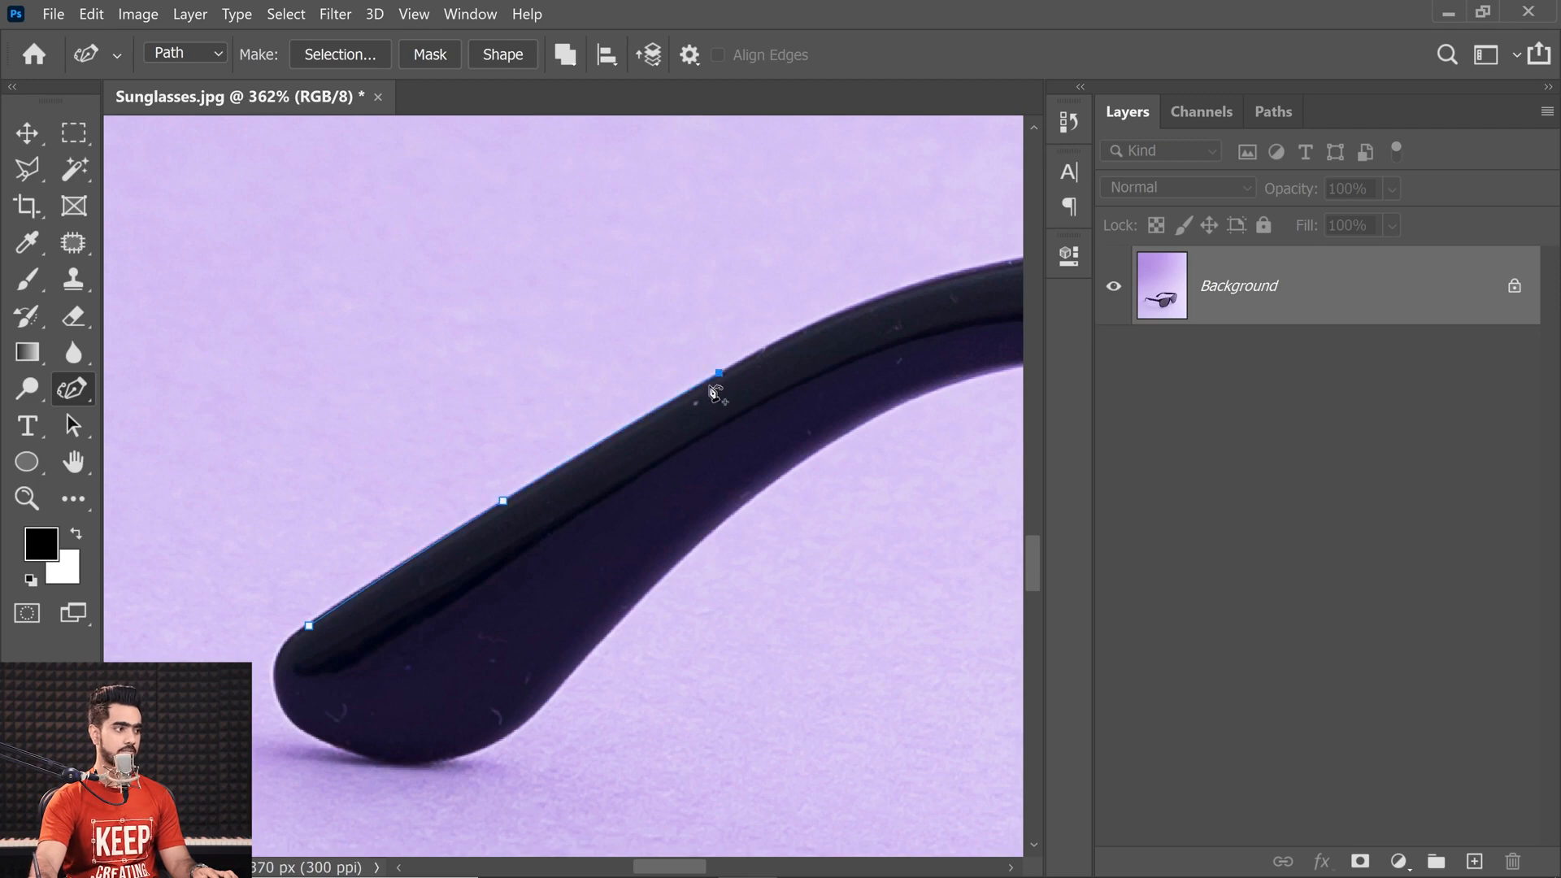
{"action": "mouse_move", "coordinate": [734, 431]}
{"action": "left_mouse_down"}
{"action": "mouse_move", "coordinate": [718, 456]}
{"action": "mouse_move", "coordinate": [725, 443]}
{"action": "left_mouse_up"}
{"action": "left_click_drag", "start_coordinate": [735, 420], "coordinate": [435, 541]}
{"action": "left_click_drag", "start_coordinate": [641, 433], "coordinate": [651, 429]}
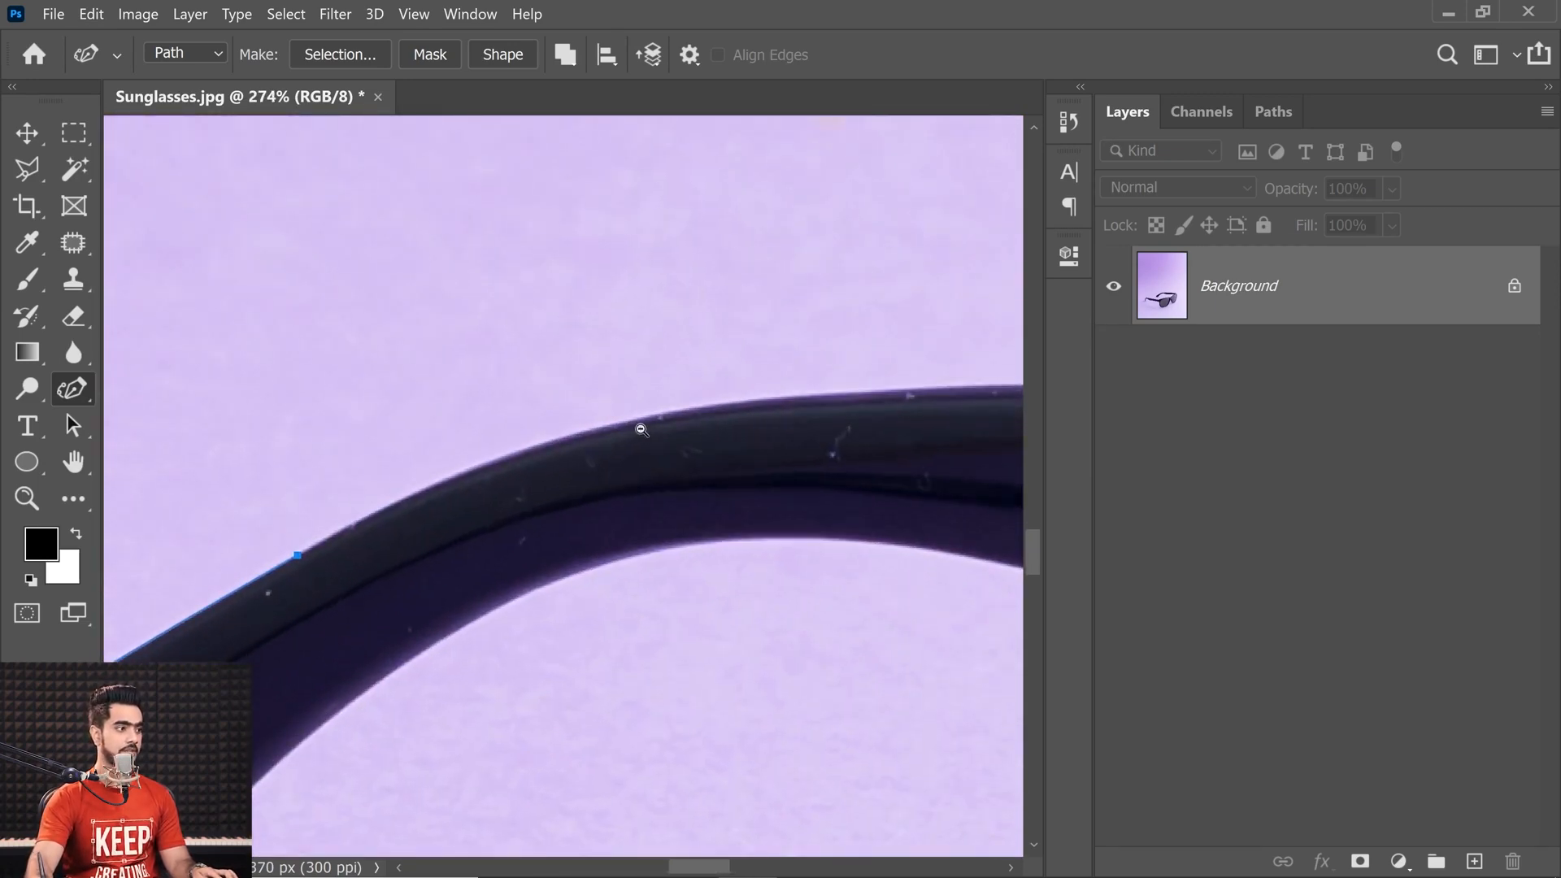
{"action": "left_click", "coordinate": [773, 400]}
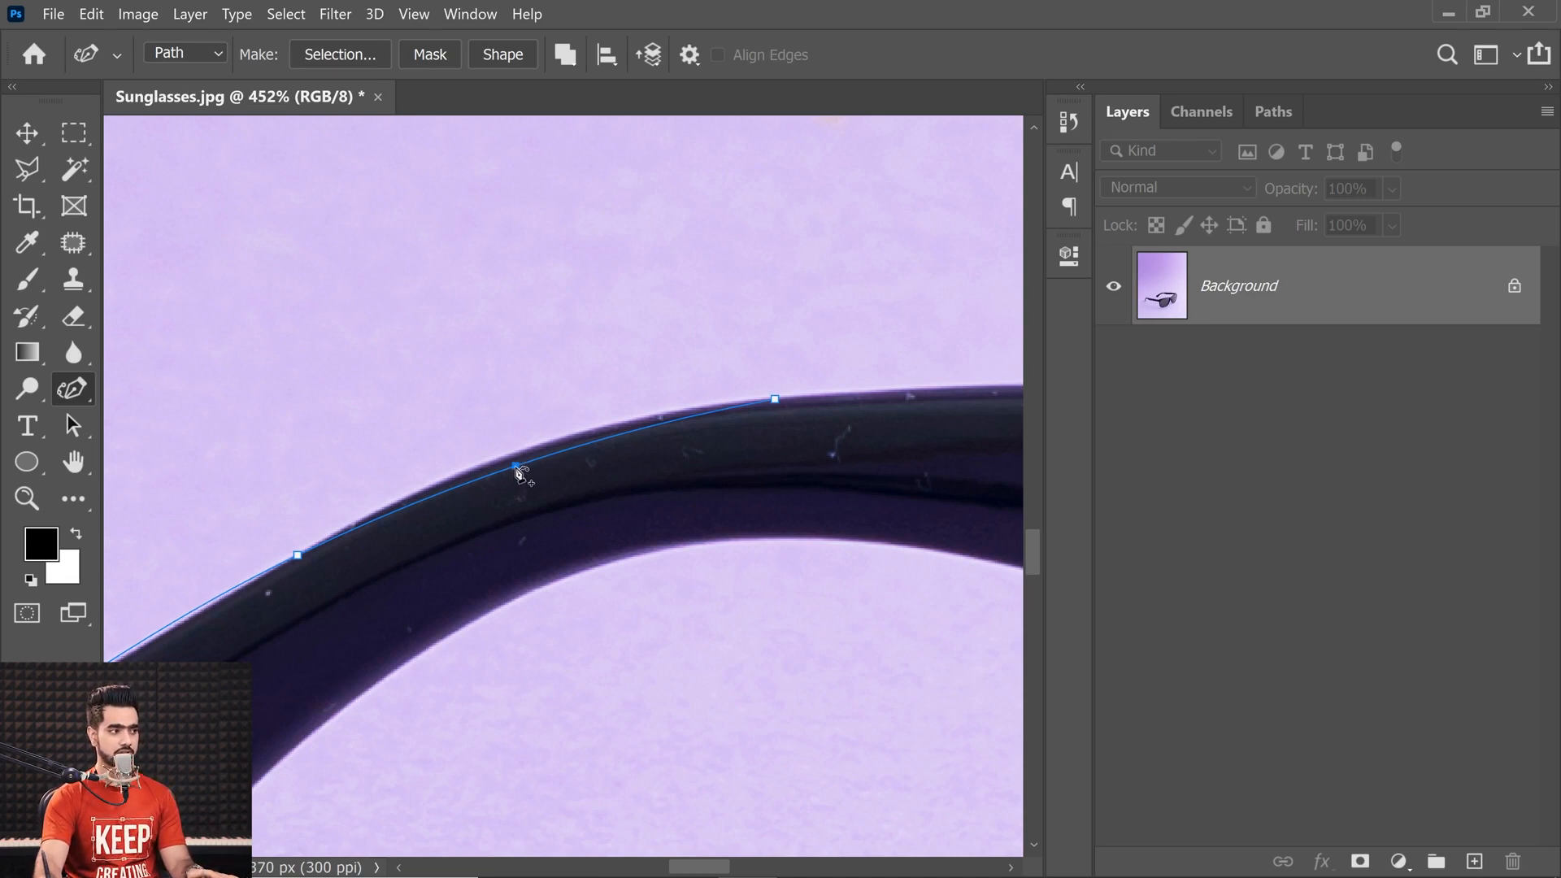
{"action": "left_click_drag", "start_coordinate": [518, 468], "coordinate": [515, 460]}
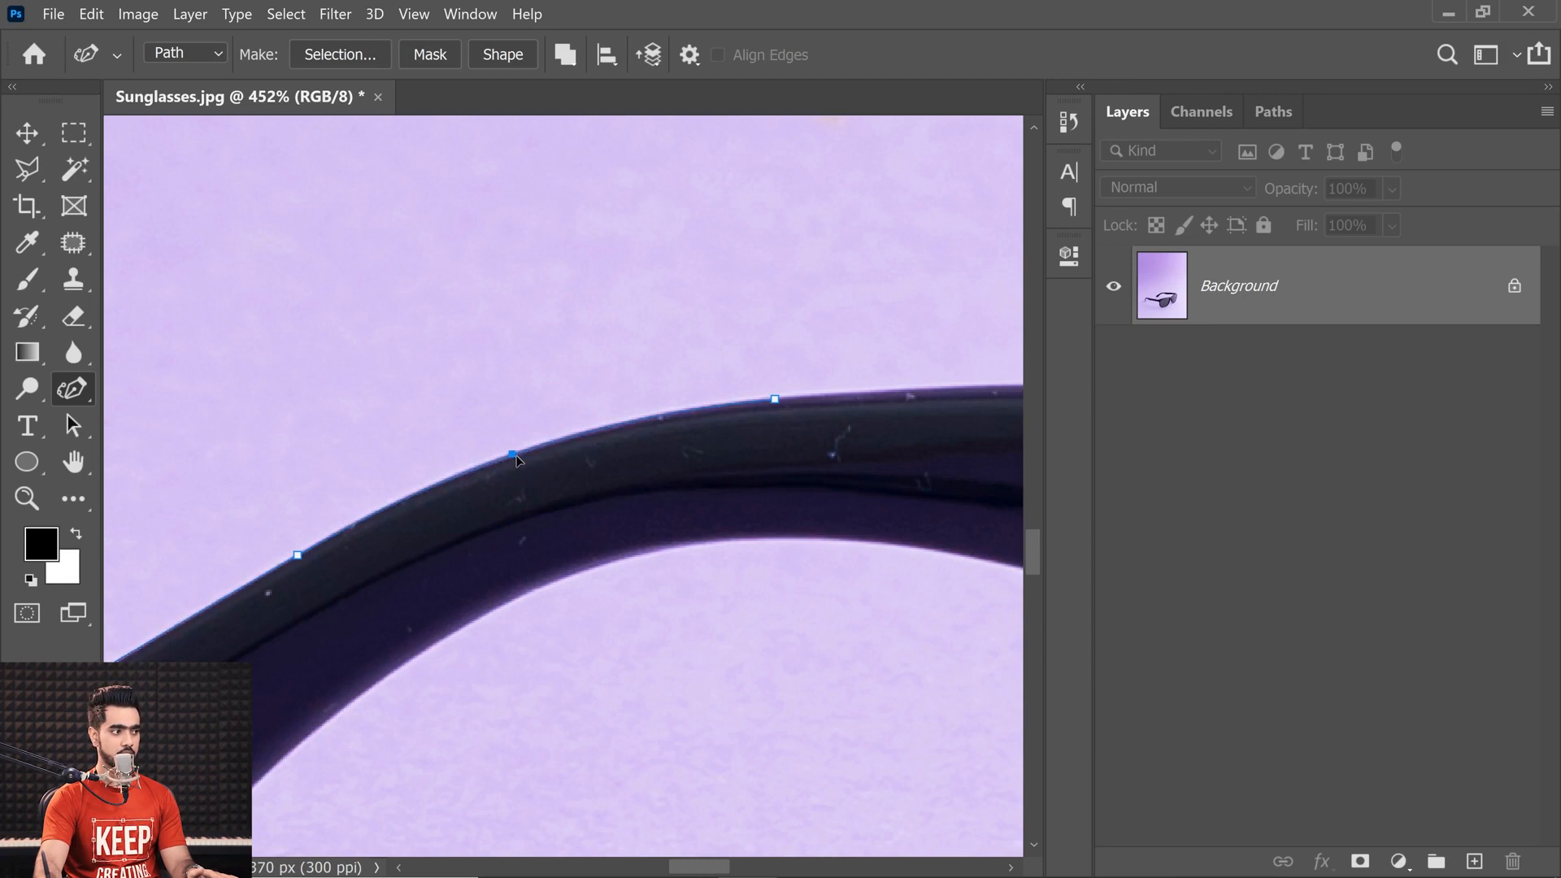
{"action": "left_click_drag", "start_coordinate": [770, 390], "coordinate": [299, 490]}
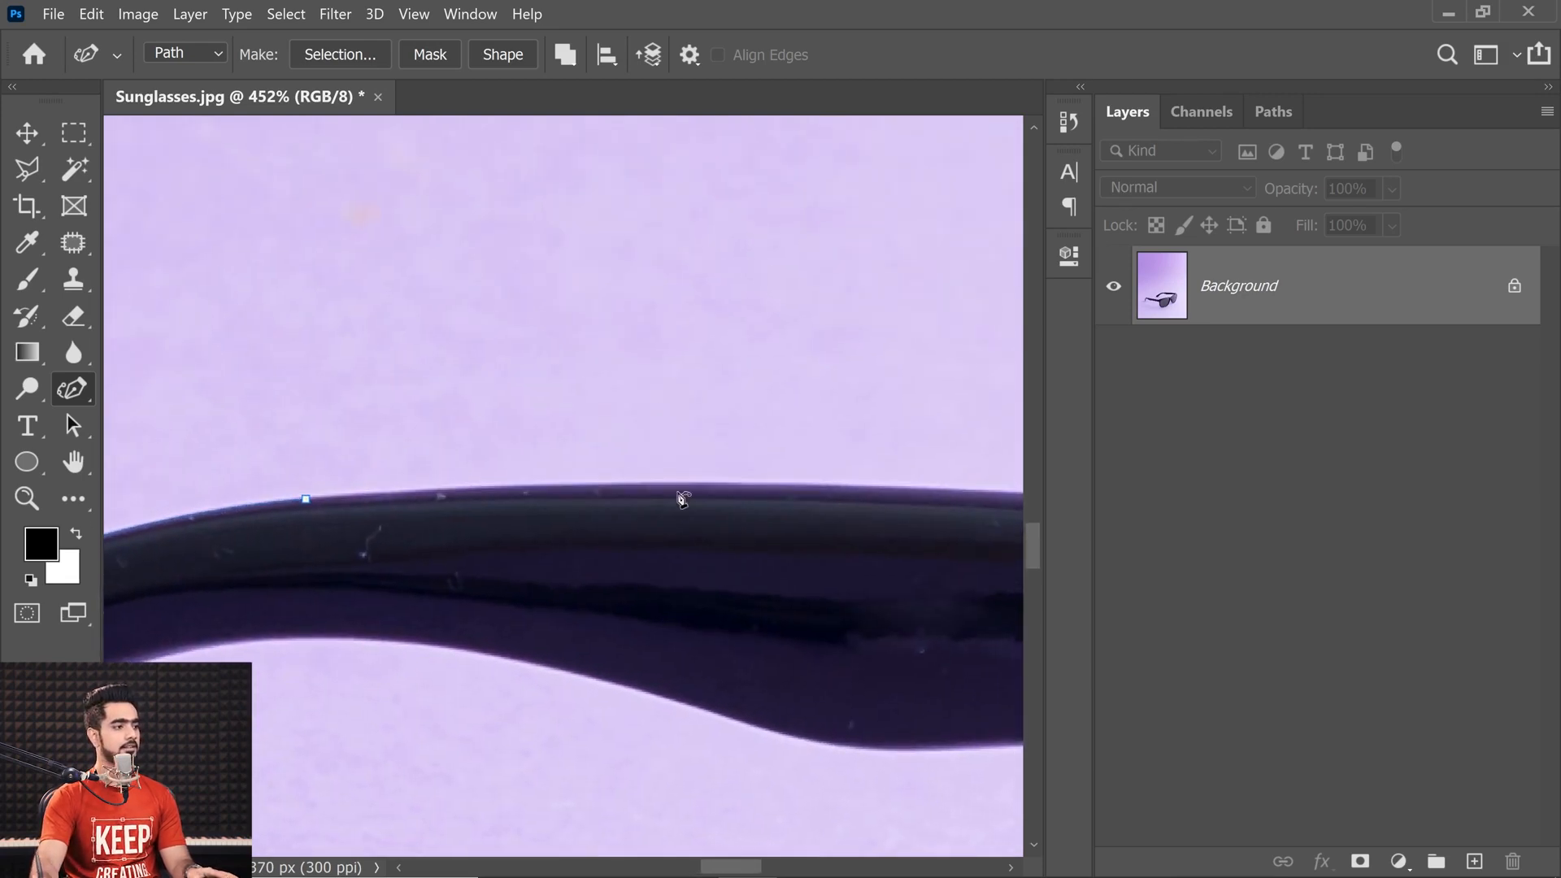
- Add a path point at the crest of the temple arm's top edge
{"action": "left_click", "coordinate": [716, 486]}
{"action": "left_click_drag", "start_coordinate": [799, 462], "coordinate": [443, 475]}
{"action": "left_click_drag", "start_coordinate": [353, 496], "coordinate": [447, 512]}
{"action": "left_click_drag", "start_coordinate": [447, 519], "coordinate": [746, 568]}
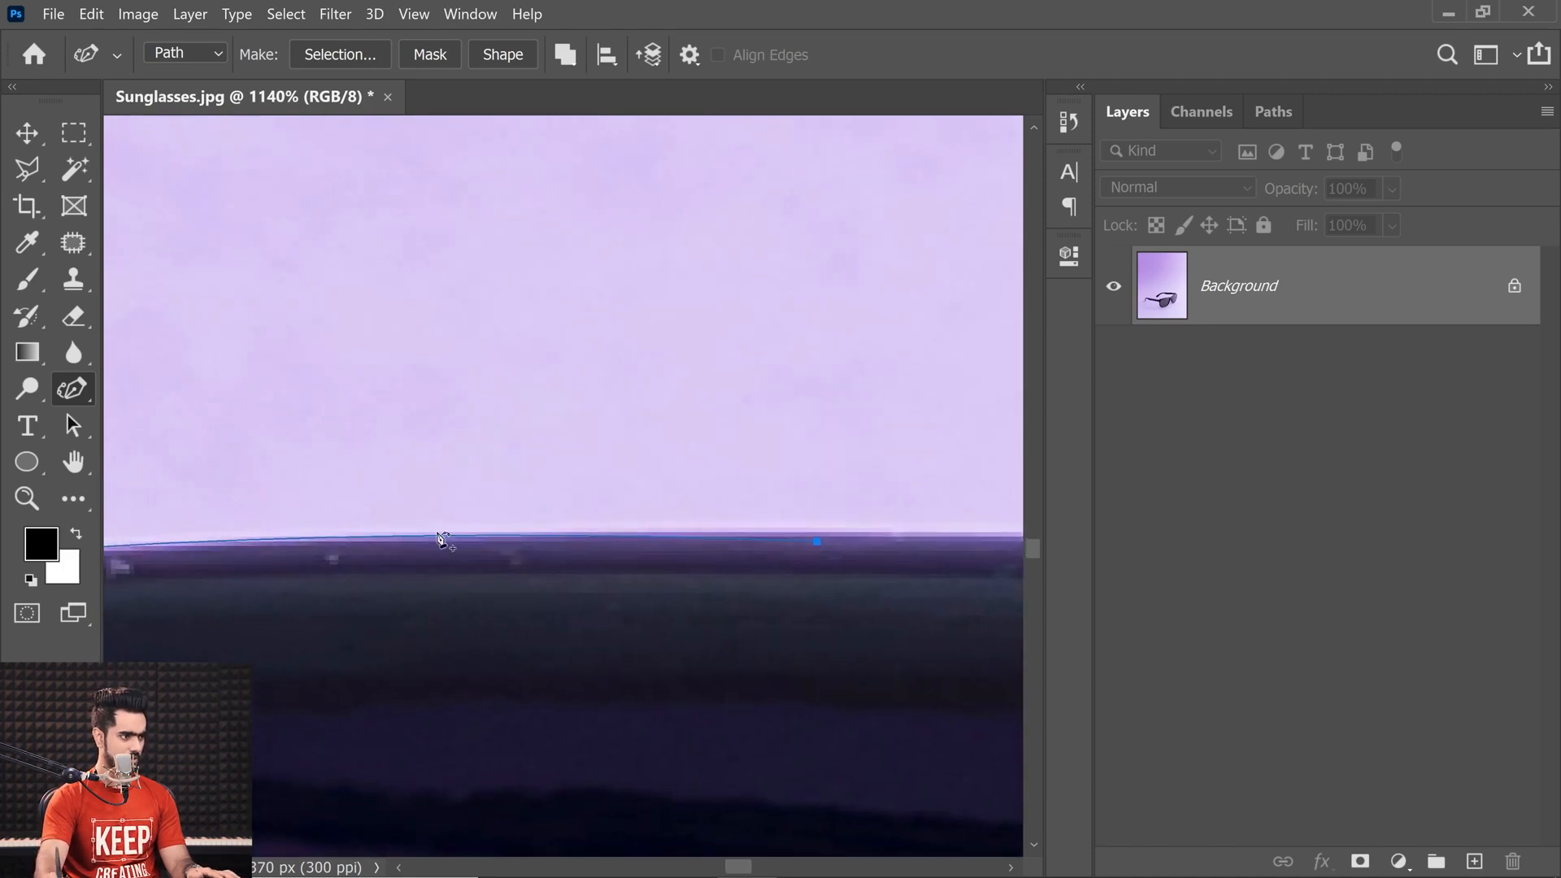
{"action": "left_click_drag", "start_coordinate": [829, 534], "coordinate": [782, 533]}
{"action": "left_click_drag", "start_coordinate": [789, 534], "coordinate": [456, 546]}
- Extend the path along the arm's long top edge to its hinge end, inserting an intermediate point to follow the edge
{"action": "left_click", "coordinate": [881, 563]}
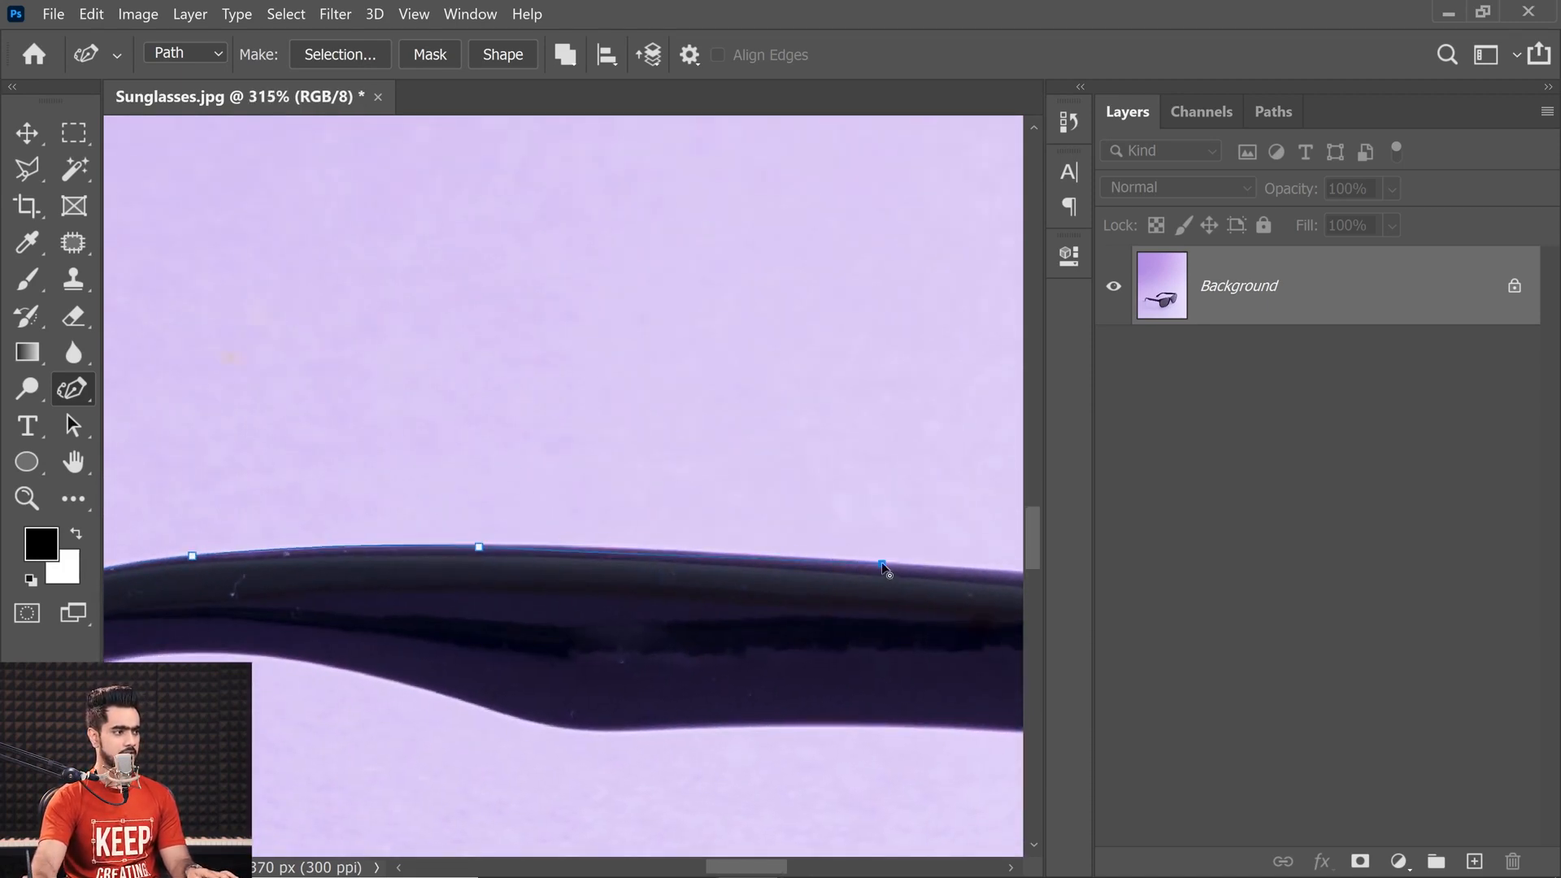
{"action": "left_click_drag", "start_coordinate": [883, 559], "coordinate": [894, 564]}
{"action": "left_click_drag", "start_coordinate": [541, 560], "coordinate": [641, 569]}
{"action": "left_click_drag", "start_coordinate": [638, 562], "coordinate": [658, 562]}
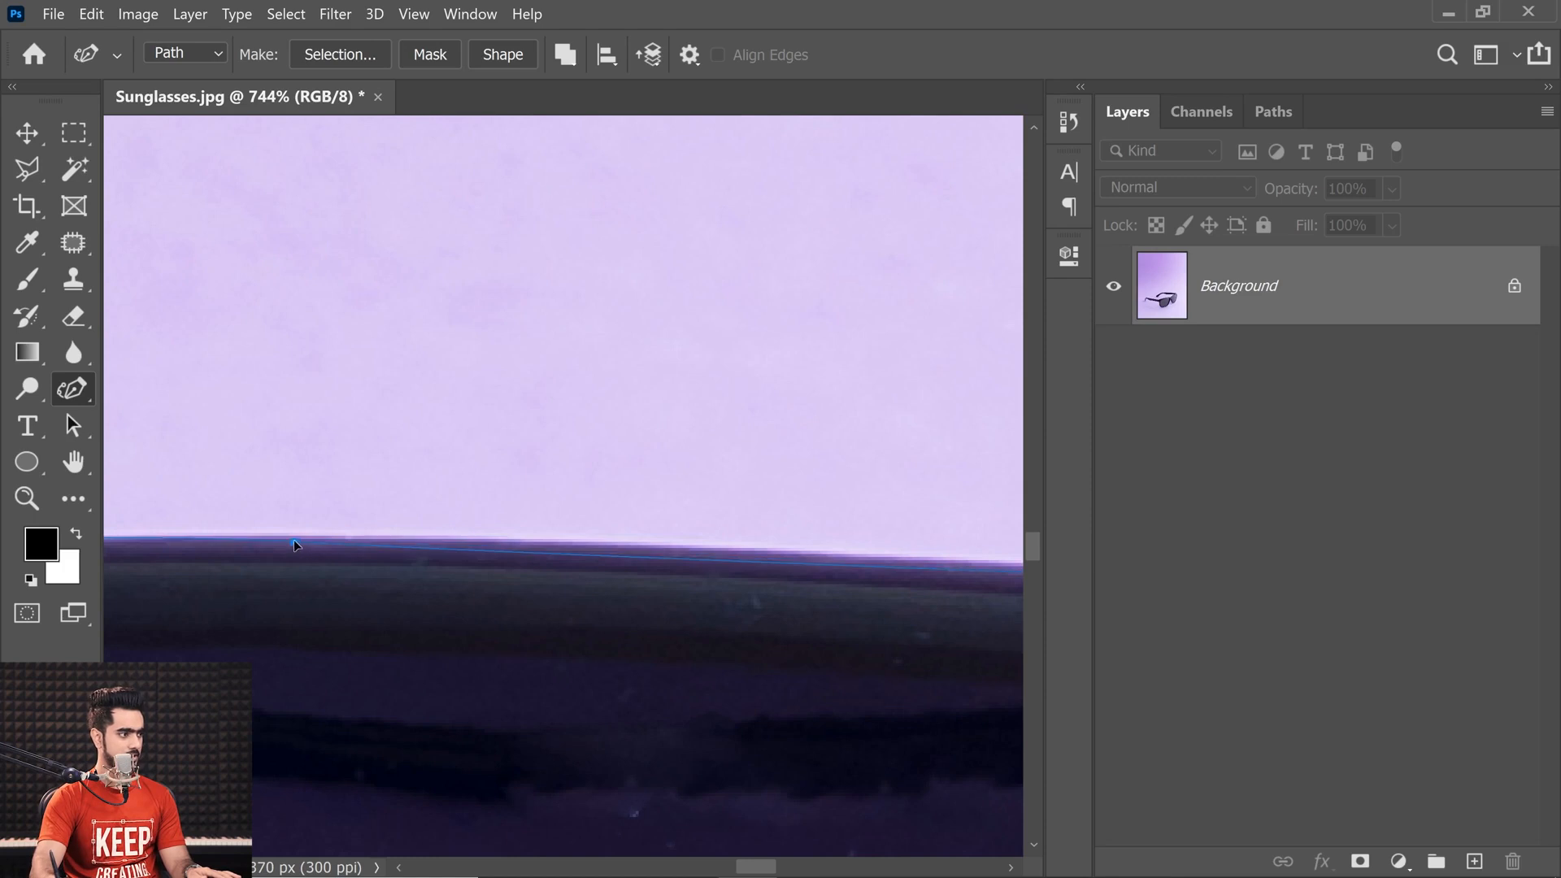
{"action": "left_click", "coordinate": [704, 557]}
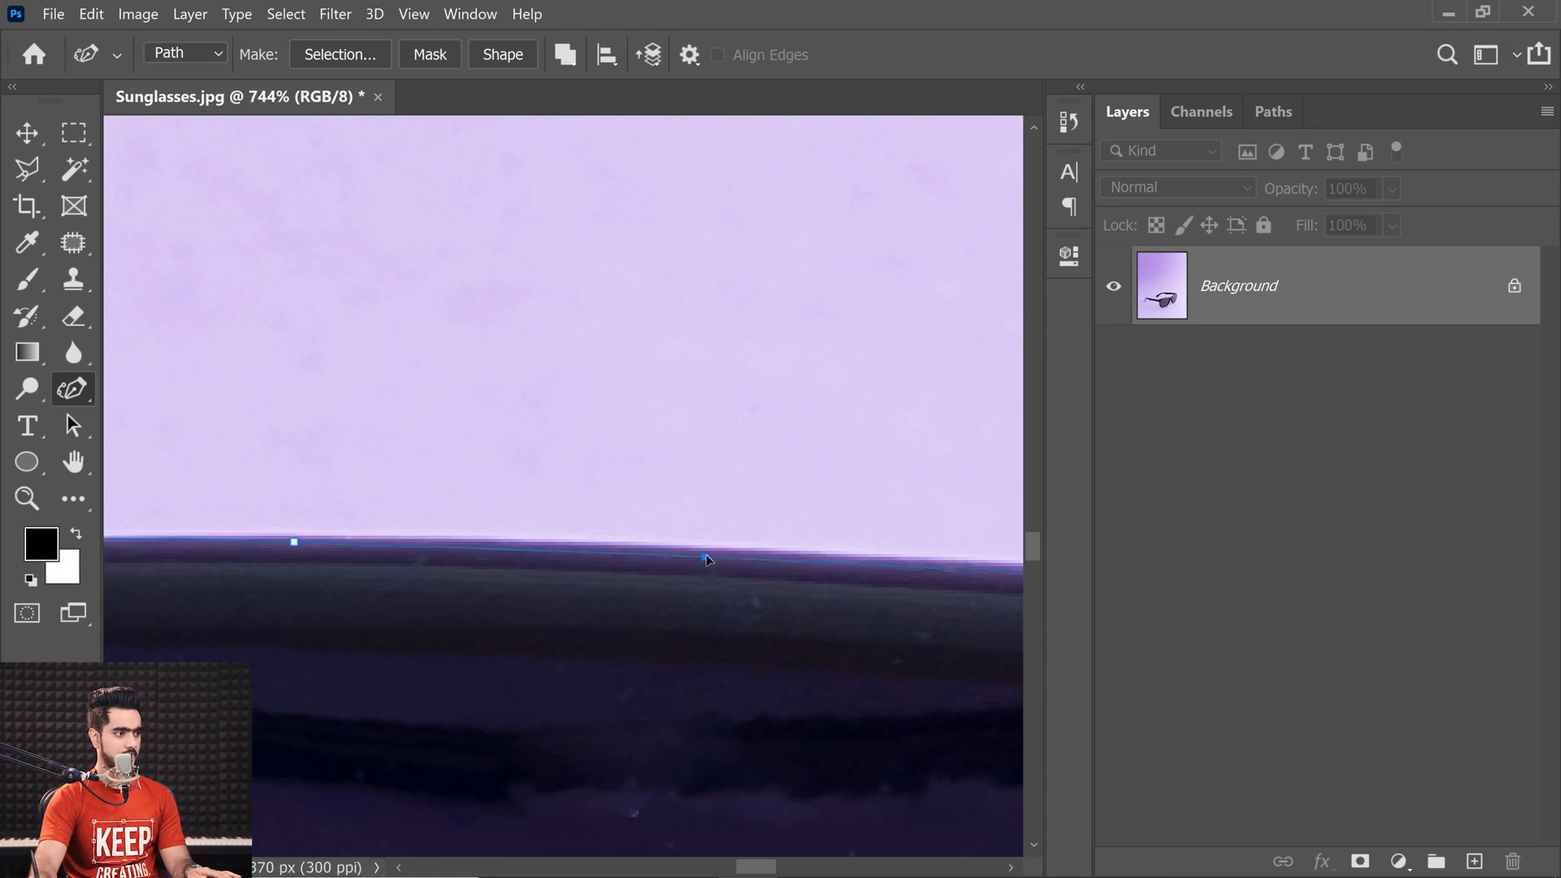
{"action": "left_click_drag", "start_coordinate": [705, 558], "coordinate": [341, 509]}
{"action": "left_click", "coordinate": [724, 547]}
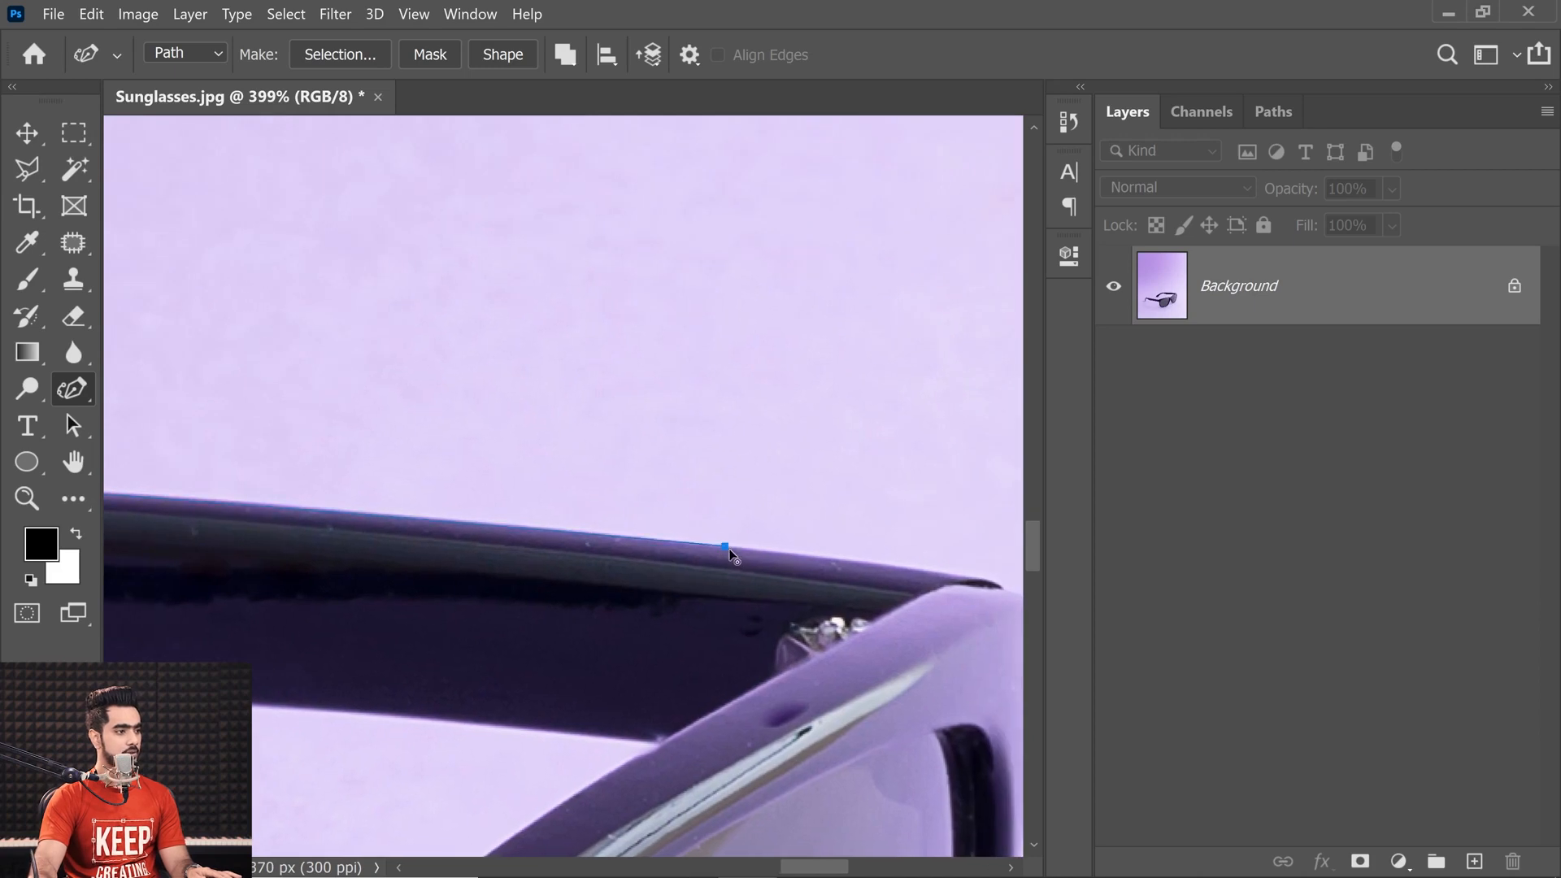
{"action": "left_click", "coordinate": [990, 580]}
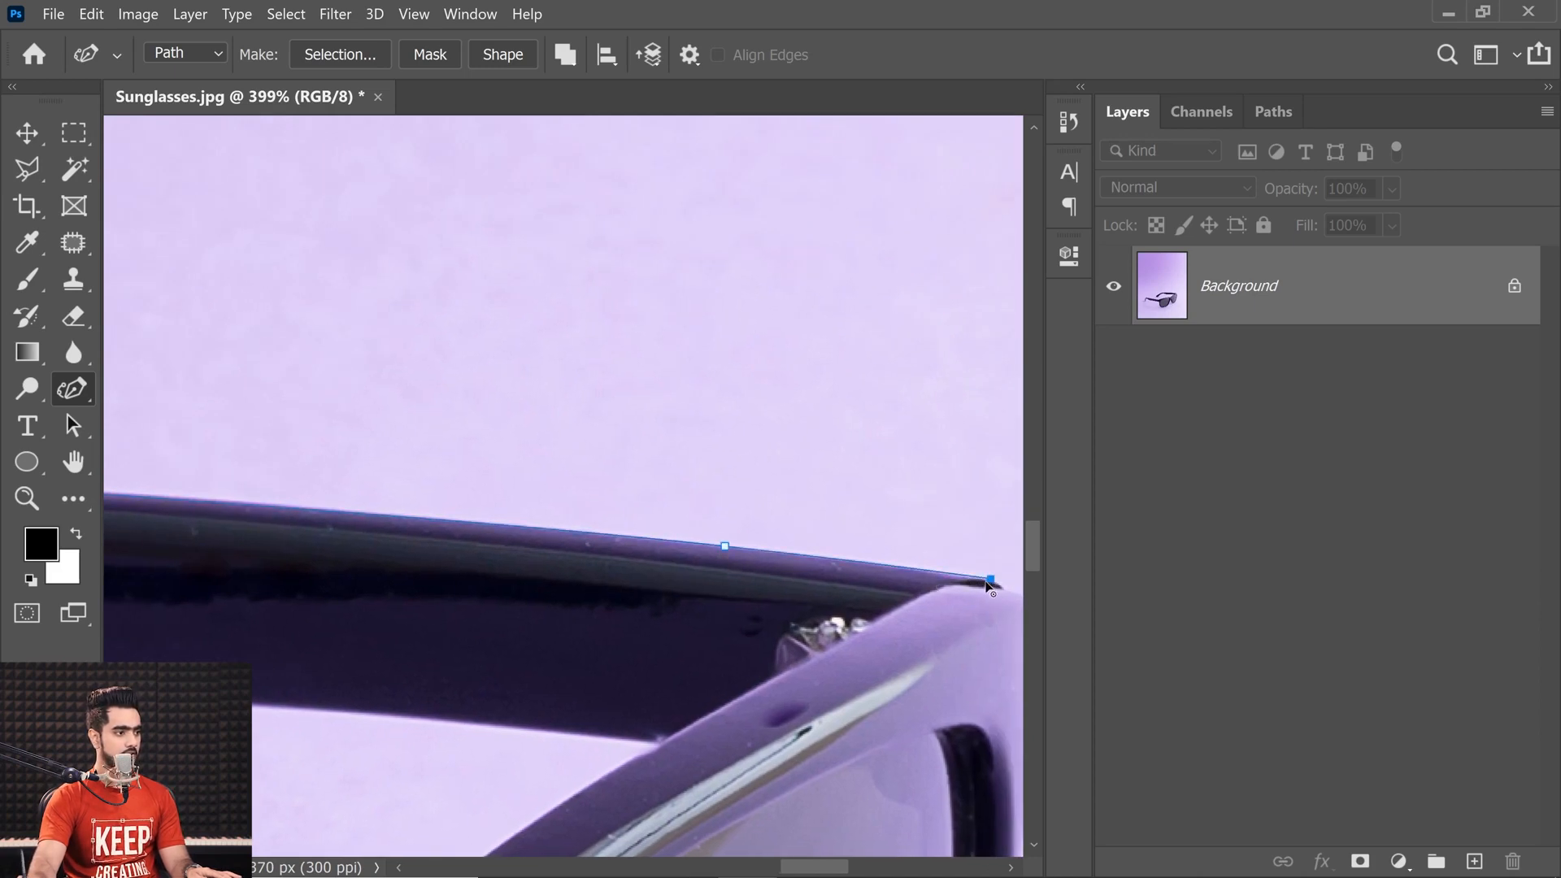
{"action": "left_click", "coordinate": [955, 575]}
{"action": "left_click_drag", "start_coordinate": [878, 567], "coordinate": [821, 563]}
{"action": "left_click_drag", "start_coordinate": [935, 554], "coordinate": [697, 547]}
{"action": "left_click_drag", "start_coordinate": [390, 591], "coordinate": [942, 606]}
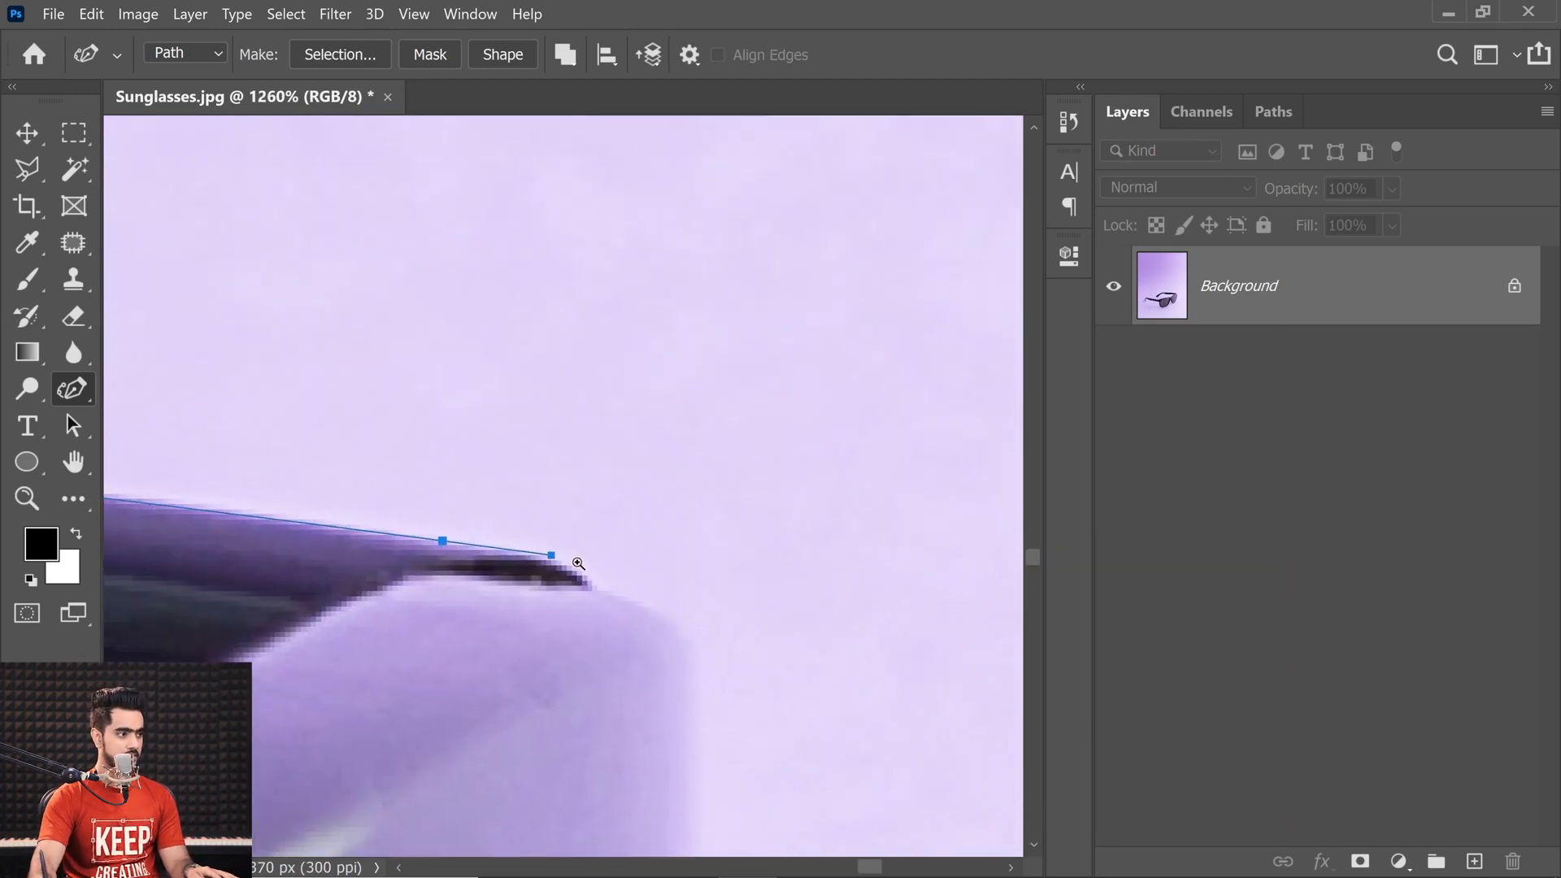
{"action": "left_click_drag", "start_coordinate": [578, 562], "coordinate": [262, 587]}
{"action": "left_click", "coordinate": [689, 648]}
{"action": "left_click_drag", "start_coordinate": [417, 572], "coordinate": [376, 576]}
{"action": "key", "text": "ctrl+z"}
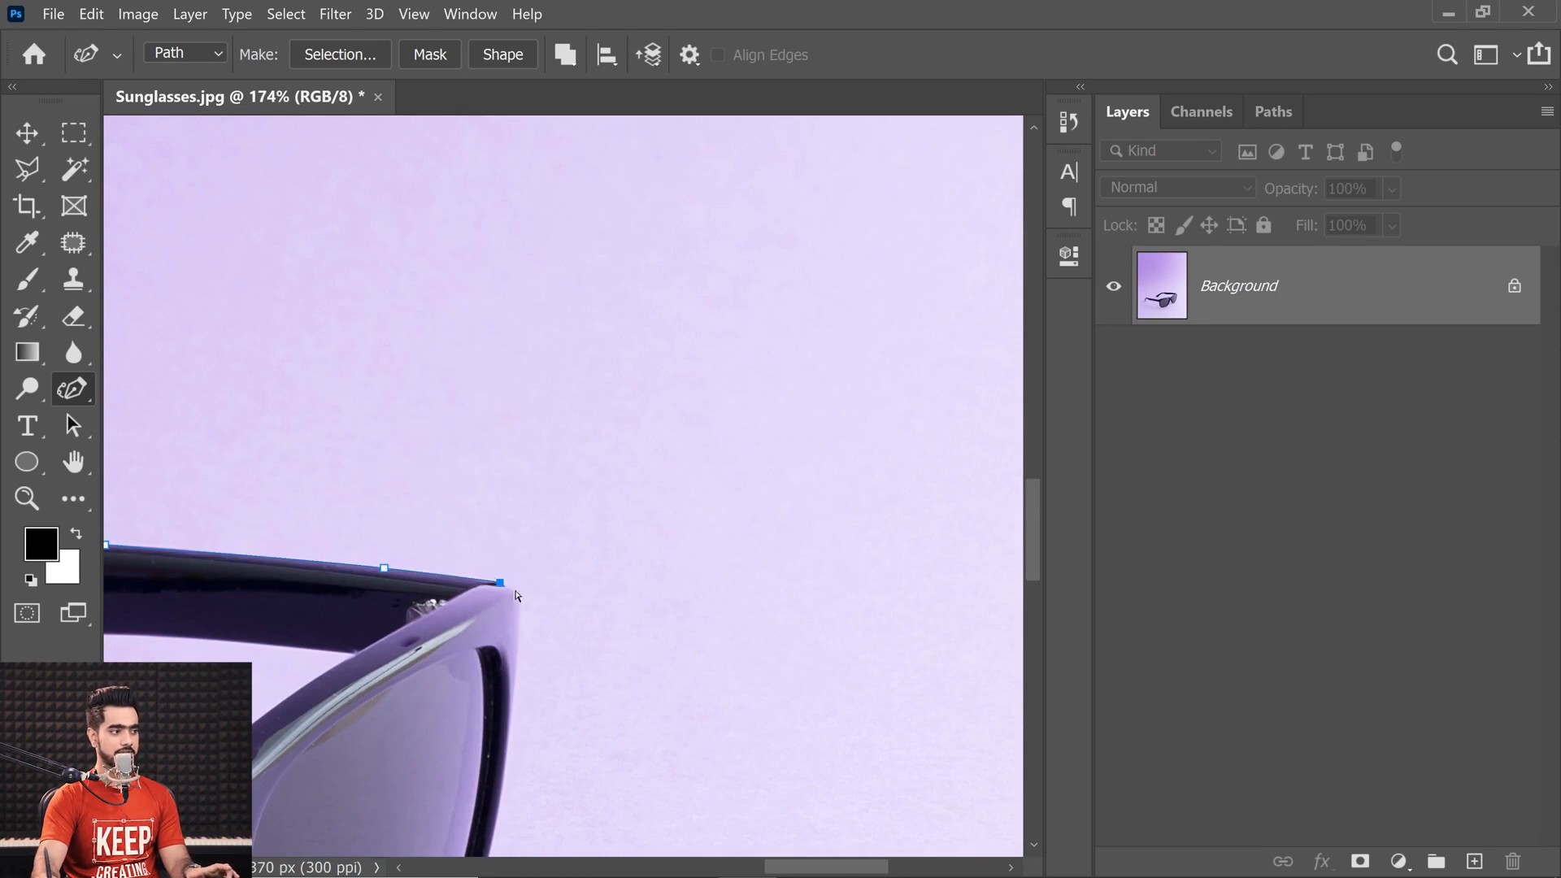
- Add a path point at the dark tip where the arm meets the frame, and undo the trial point below it
{"action": "left_click_drag", "start_coordinate": [512, 583], "coordinate": [573, 591]}
{"action": "left_click_drag", "start_coordinate": [426, 596], "coordinate": [476, 591]}
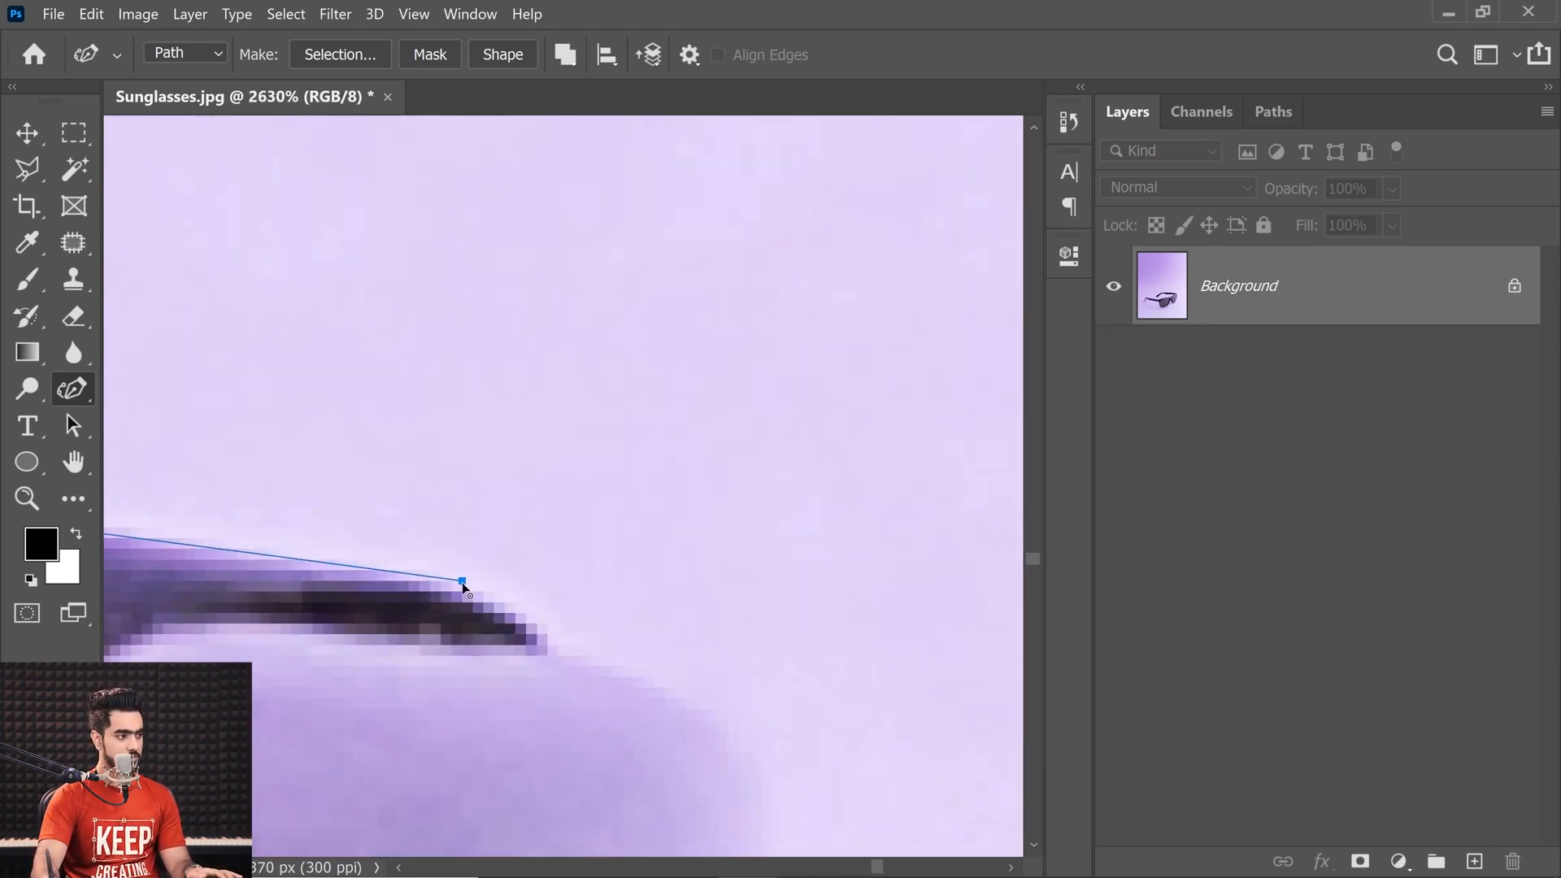
{"action": "left_click", "coordinate": [547, 644]}
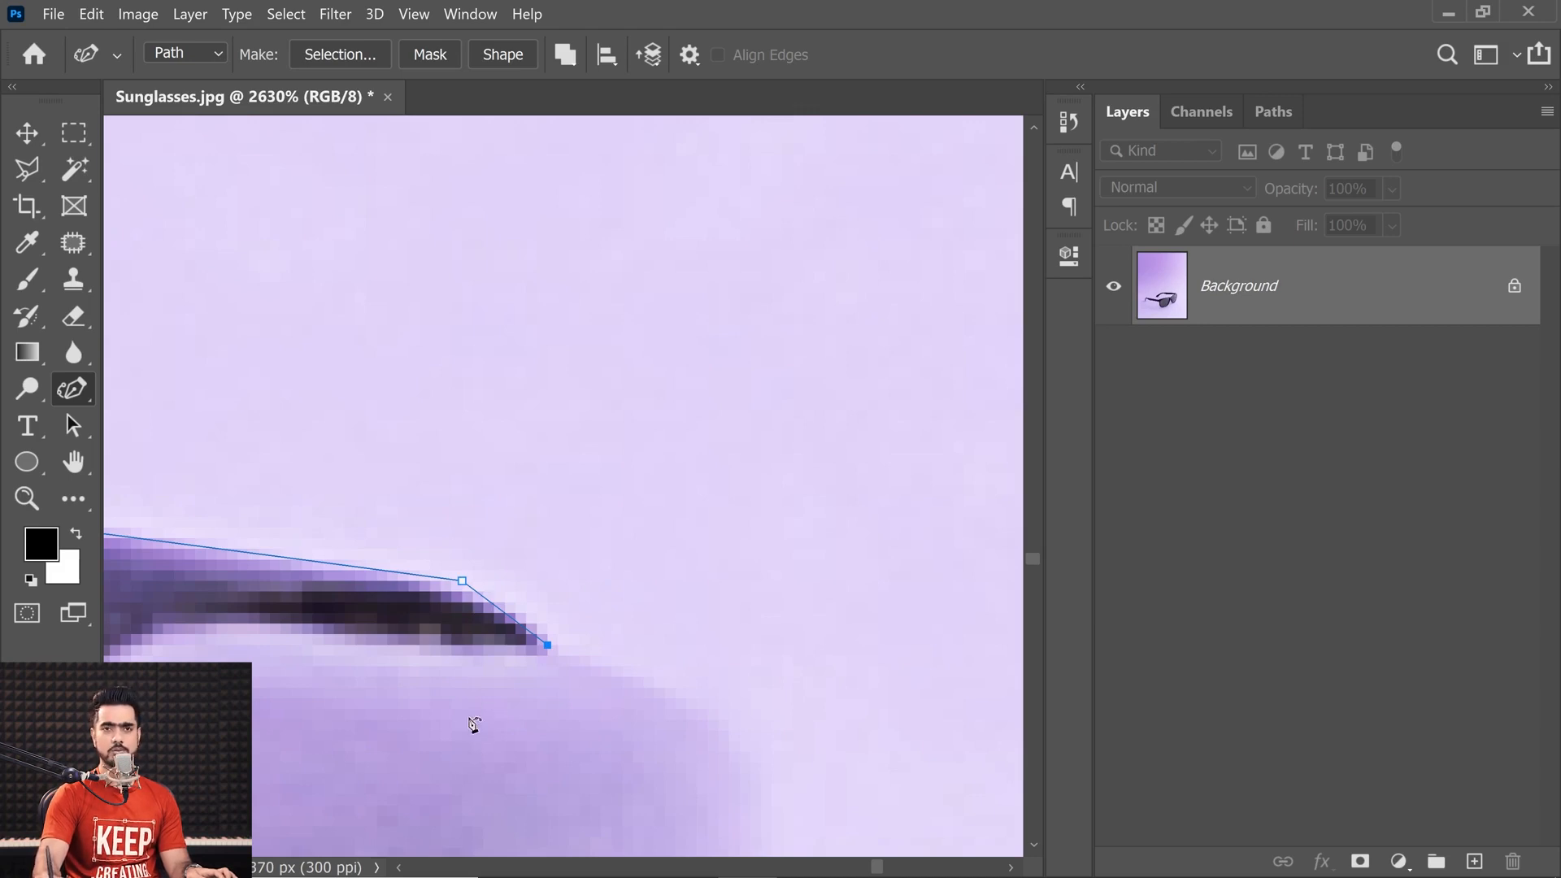
{"action": "left_click", "coordinate": [495, 741]}
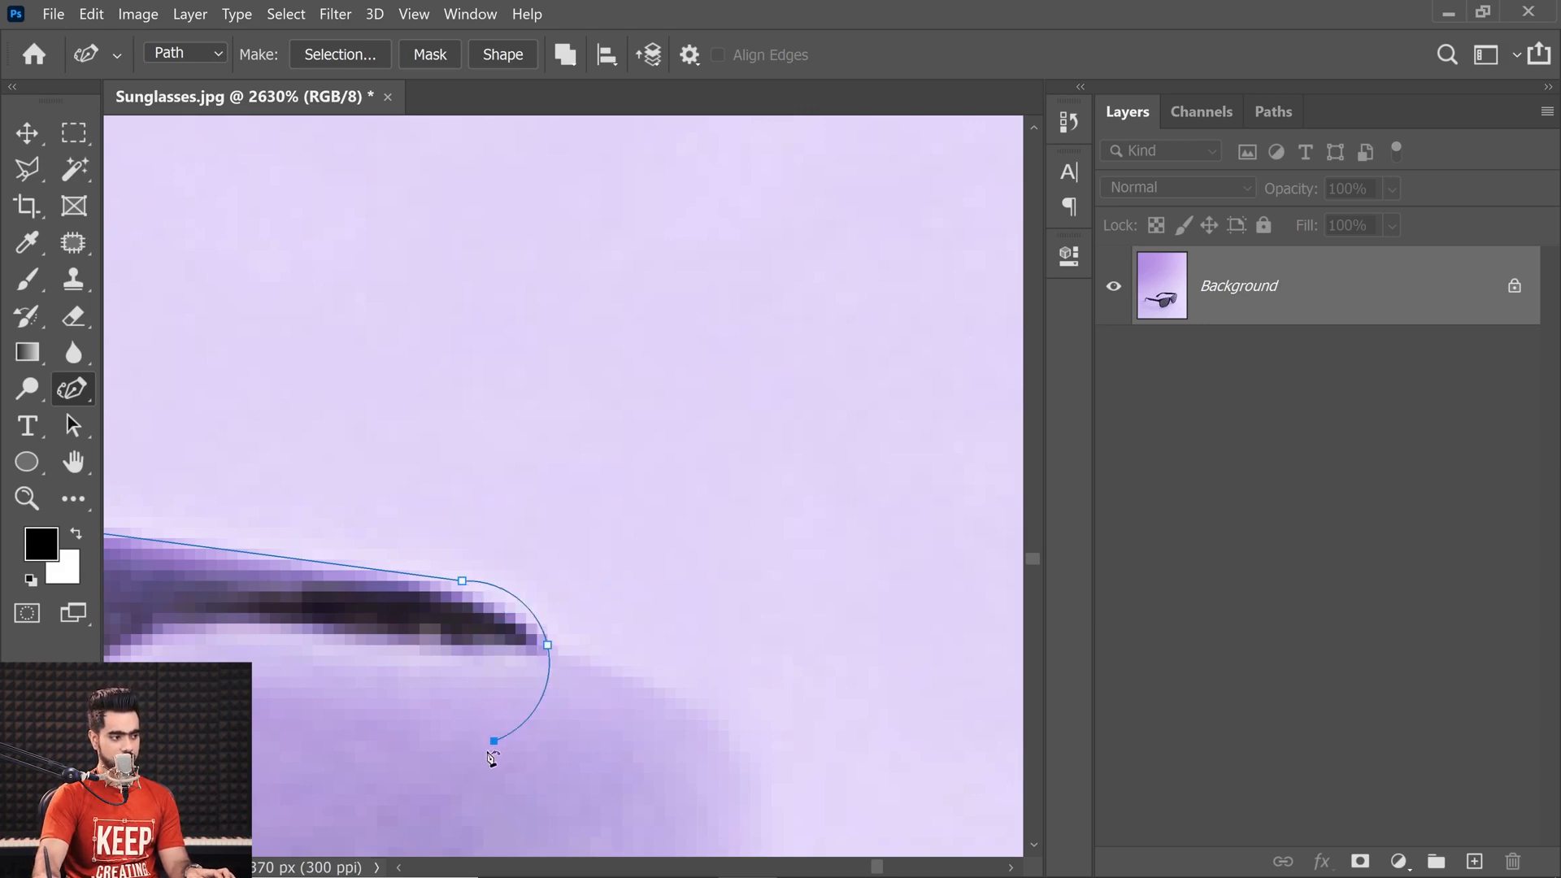
{"action": "key", "text": "ctrl+z"}
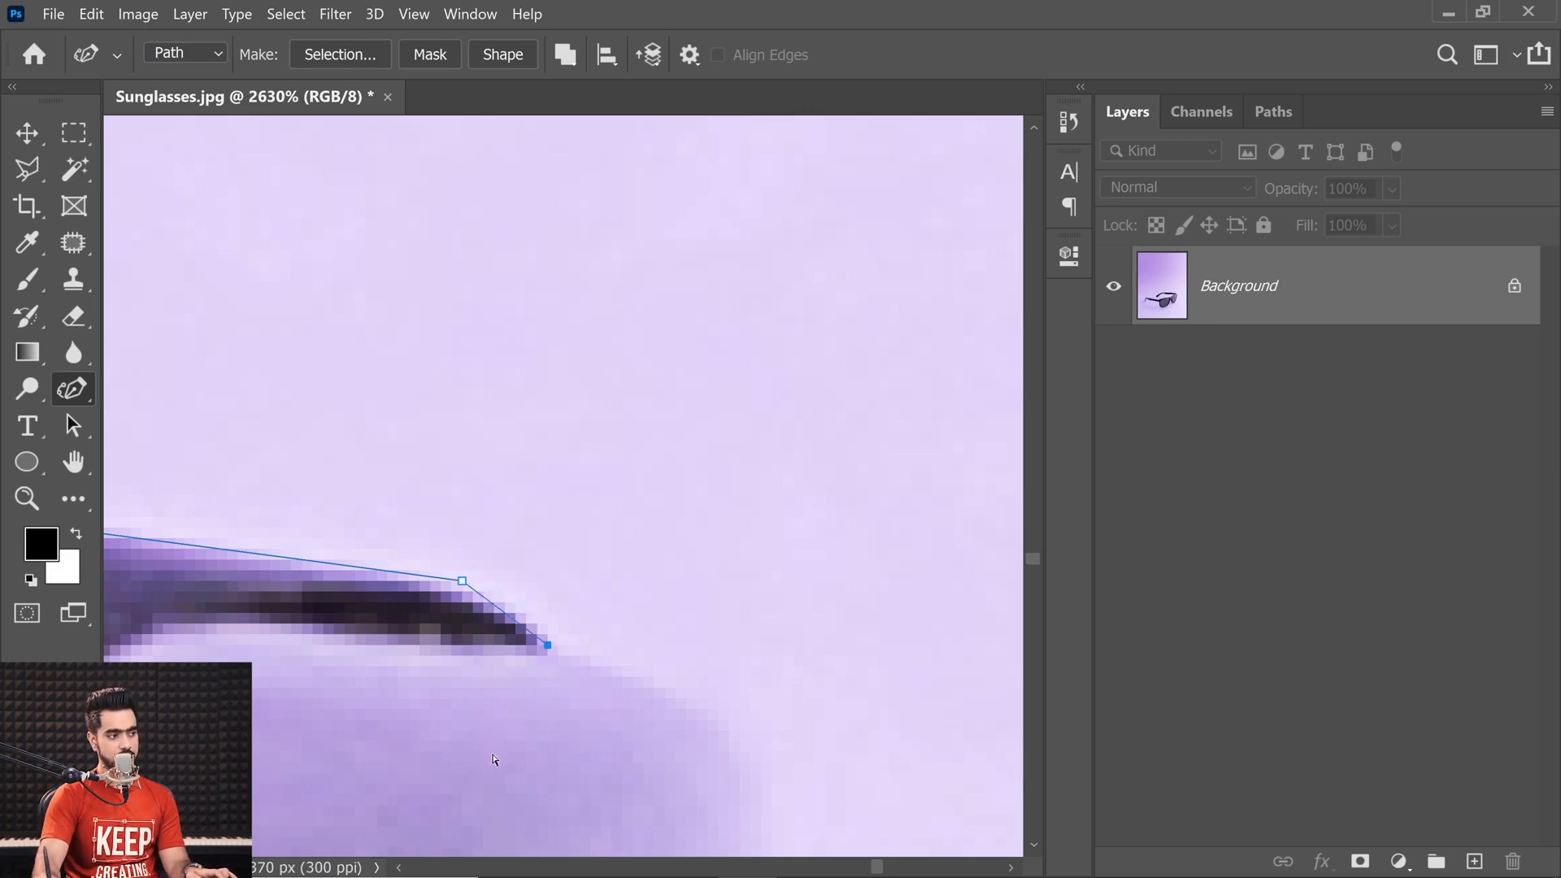
- Insert a point between the last two anchors and adjust them so the path curves around the dark arm tip
{"action": "left_click", "coordinate": [502, 611]}
{"action": "left_click_drag", "start_coordinate": [503, 615], "coordinate": [517, 610]}
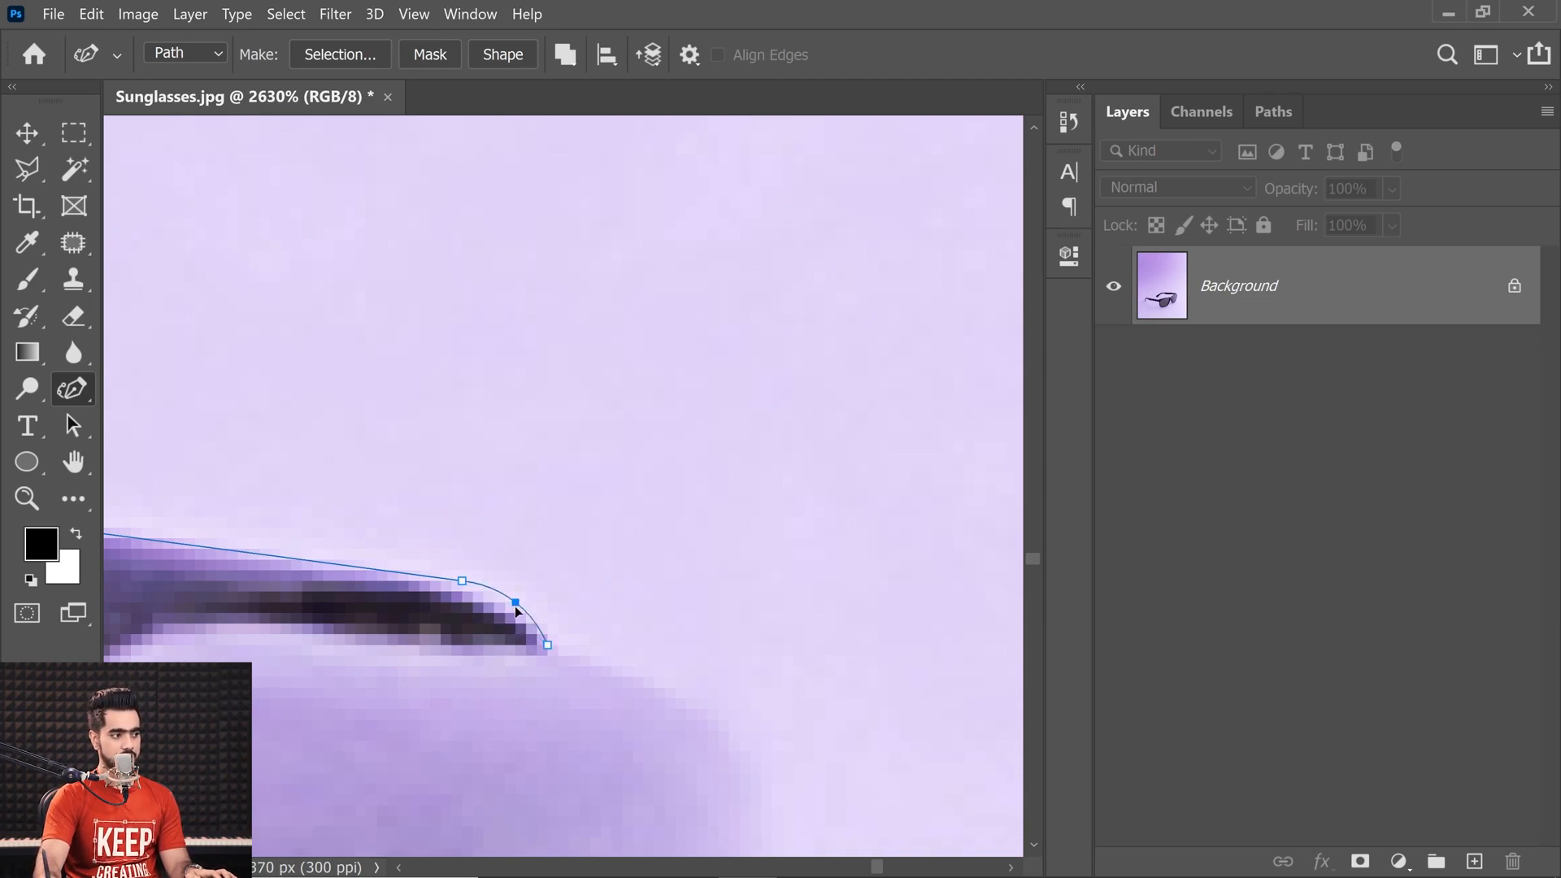
{"action": "left_click", "coordinate": [462, 582]}
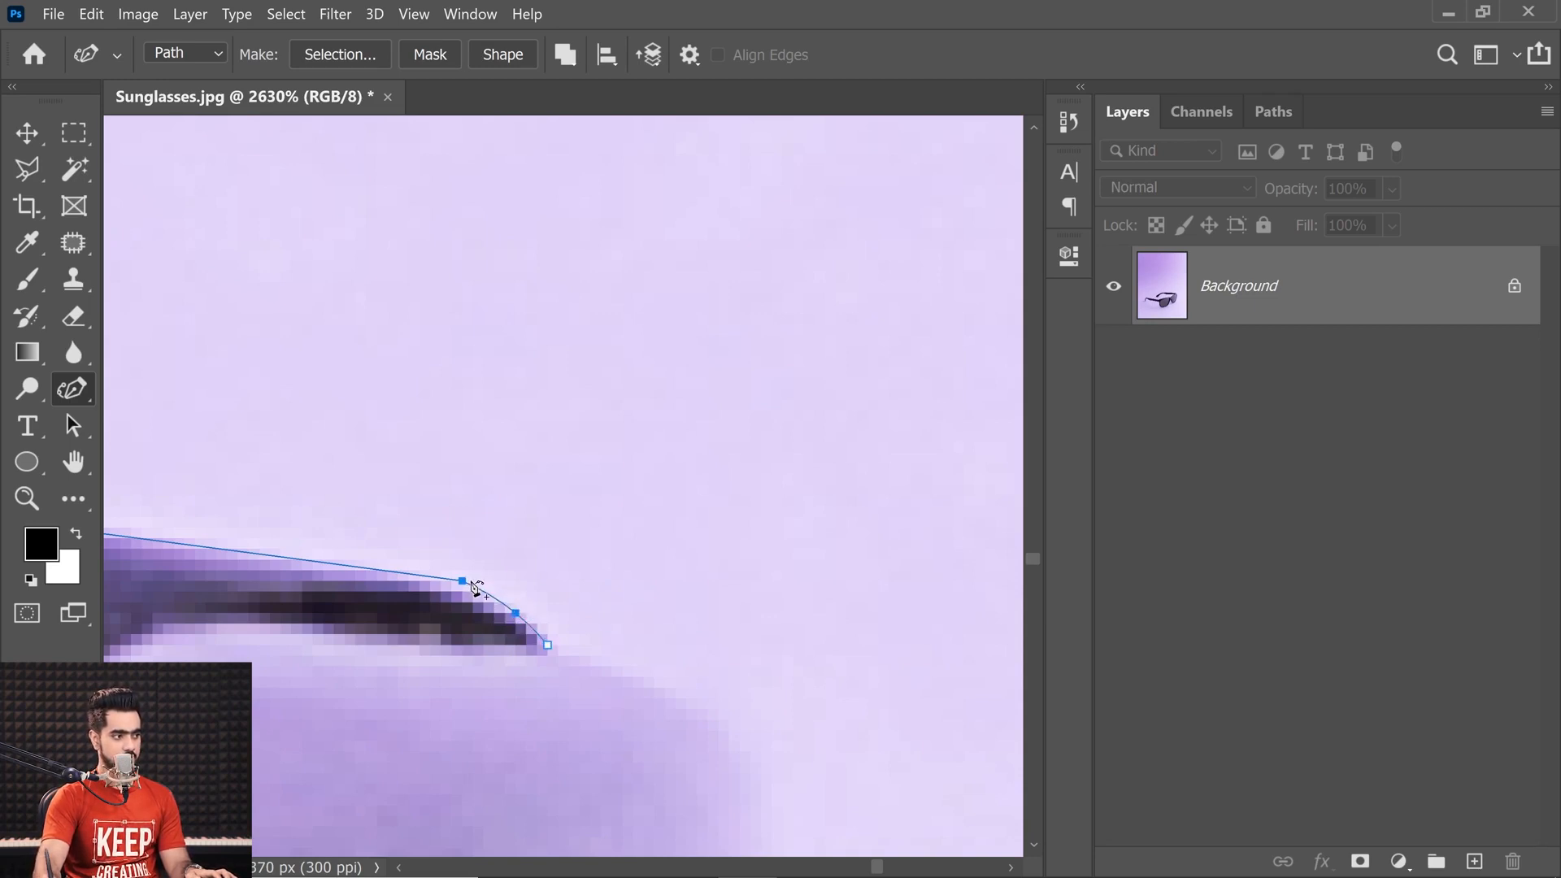
{"action": "left_click_drag", "start_coordinate": [460, 591], "coordinate": [448, 581]}
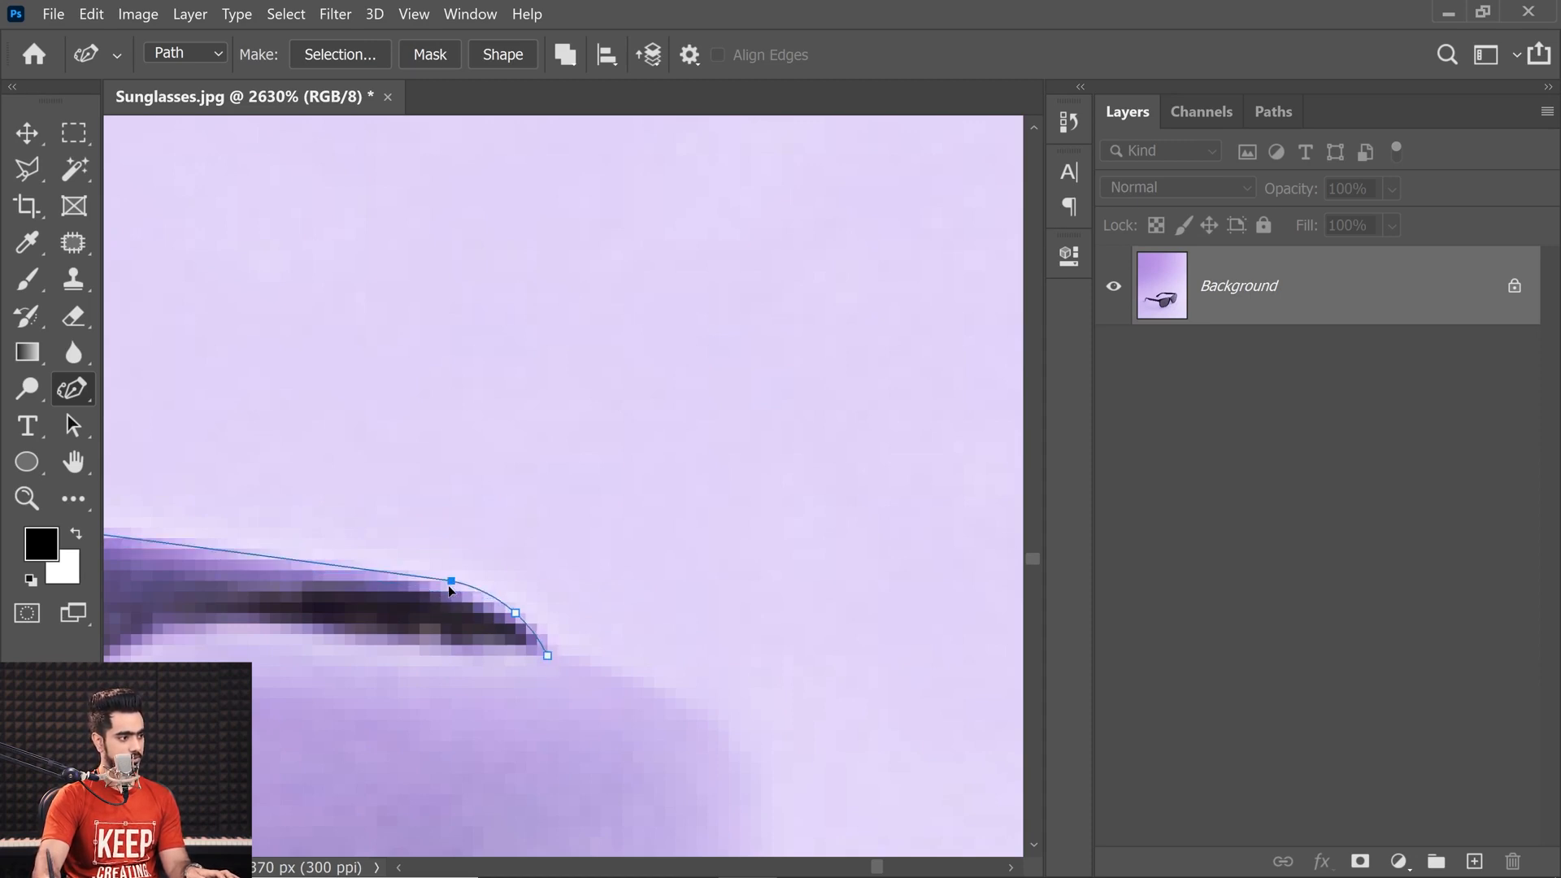
- Continue the path with straight segments to the frame's upper outer corner and down its side, making the corner anchor sharp
{"action": "scroll", "coordinate": [502, 609], "scroll_direction": "down", "scroll_amount": 5}
{"action": "left_click_drag", "start_coordinate": [529, 631], "coordinate": [388, 424]}
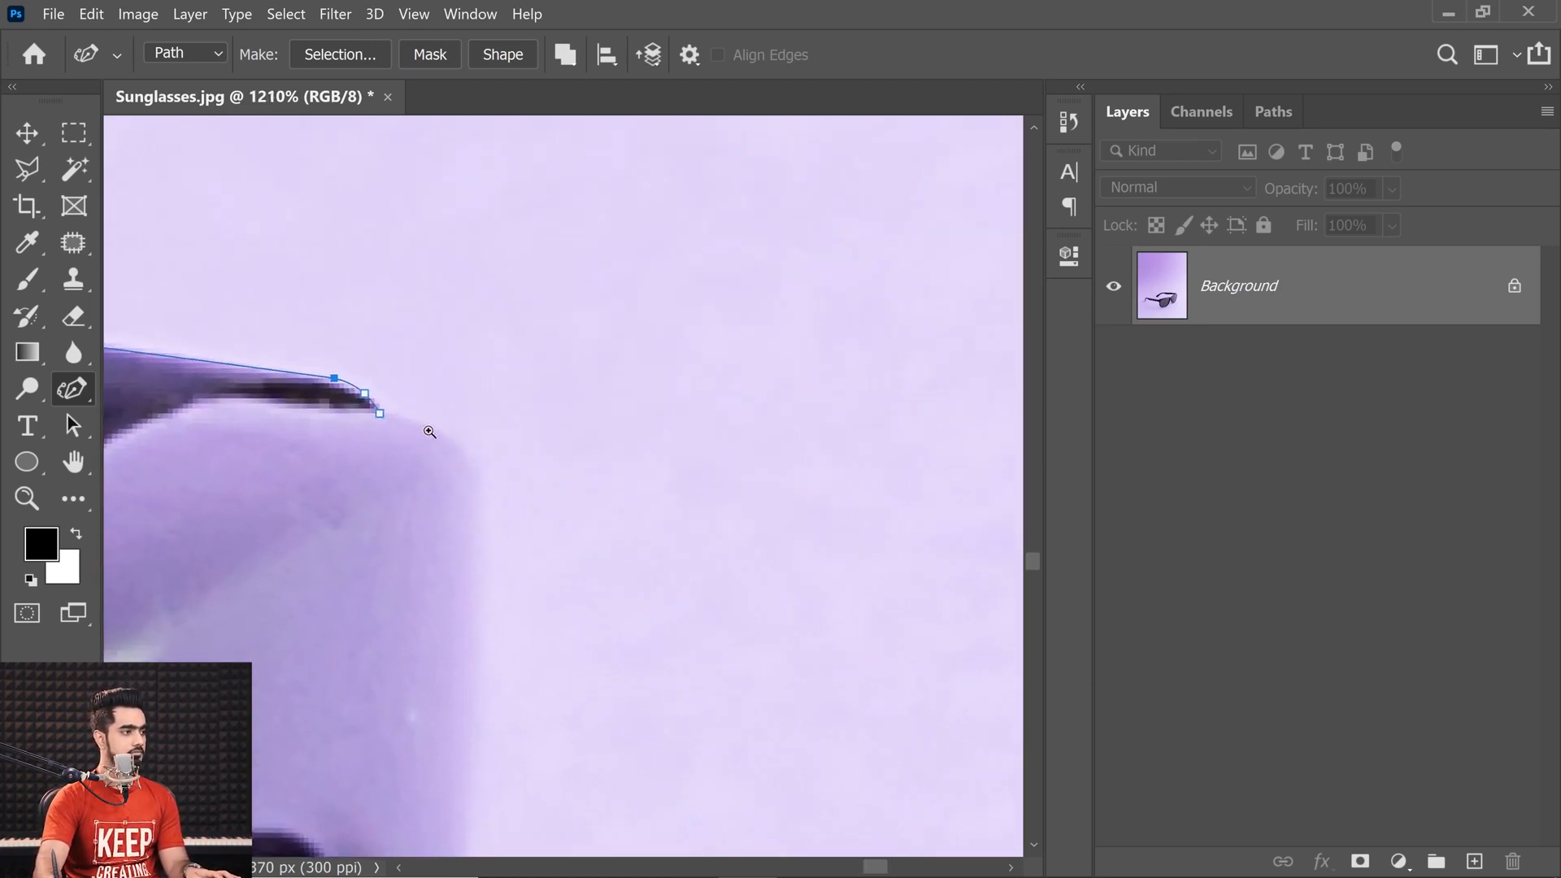
{"action": "scroll", "coordinate": [419, 429], "scroll_direction": "up", "scroll_amount": 3}
{"action": "left_click", "coordinate": [567, 485]}
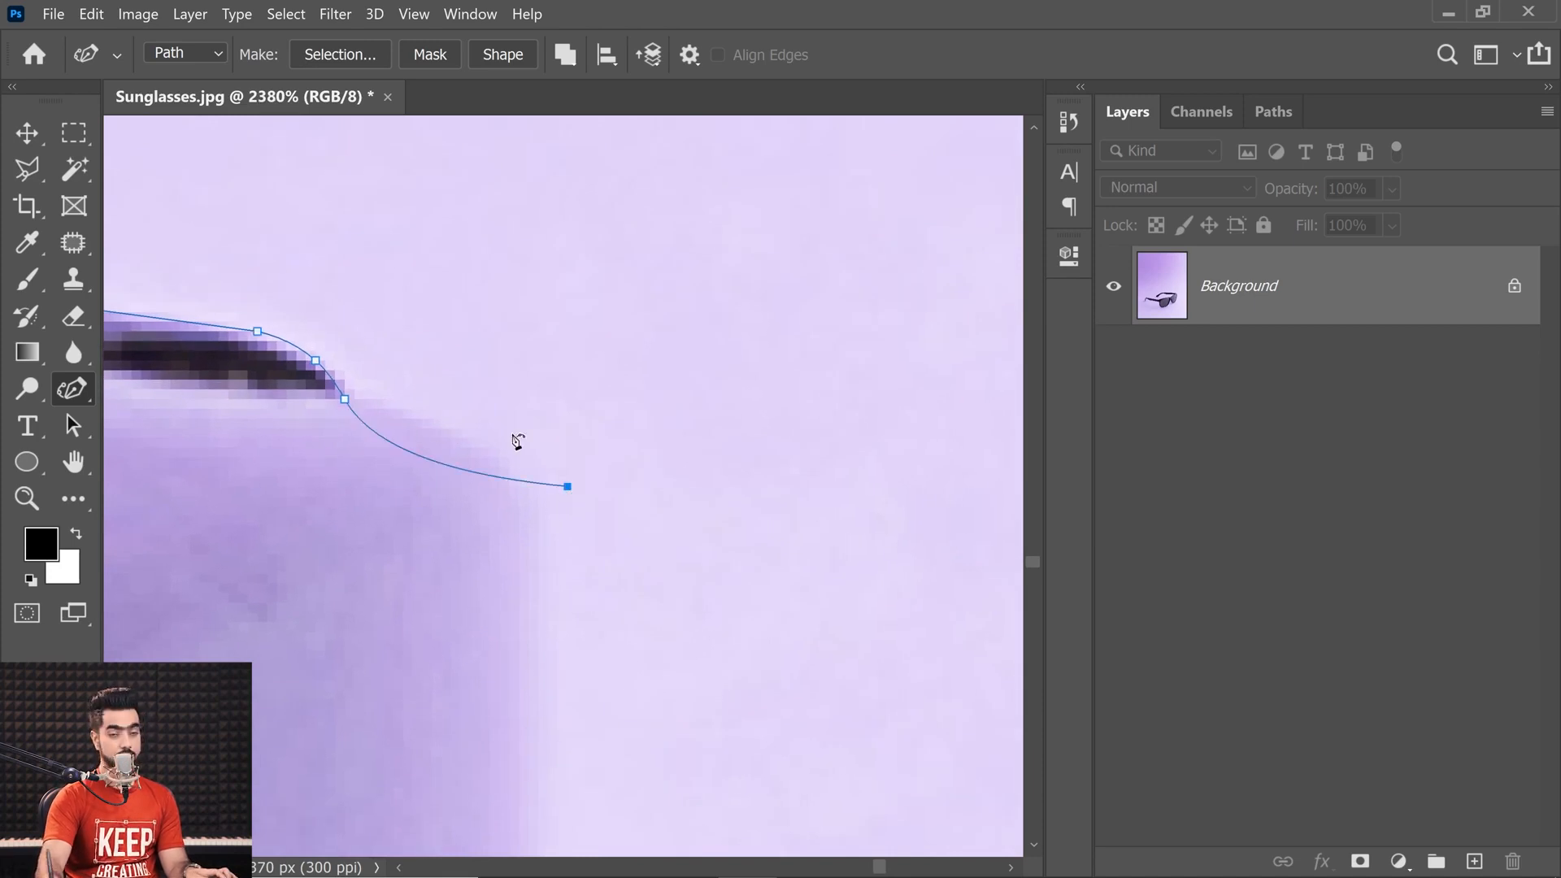
{"action": "key", "text": "ctrl+z"}
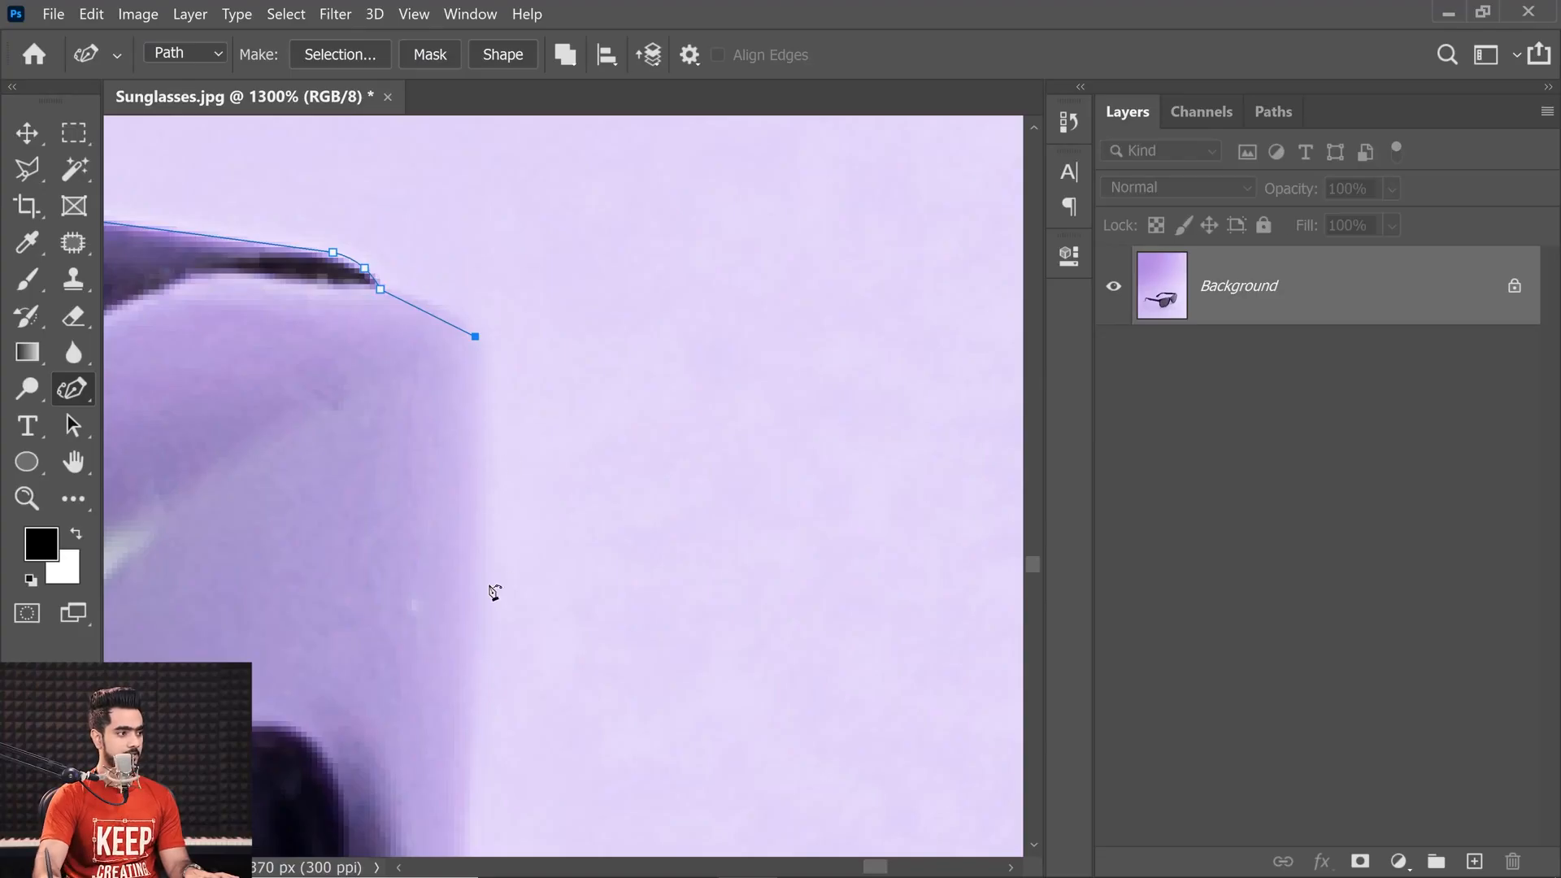
{"action": "left_click", "coordinate": [481, 626]}
{"action": "left_click_drag", "start_coordinate": [480, 732], "coordinate": [465, 839]}
{"action": "scroll", "coordinate": [438, 424], "scroll_direction": "up", "scroll_amount": 4}
{"action": "left_click_drag", "start_coordinate": [488, 589], "coordinate": [462, 334]}
{"action": "left_click_drag", "start_coordinate": [534, 532], "coordinate": [530, 496]}
{"action": "double_click", "coordinate": [472, 337]}
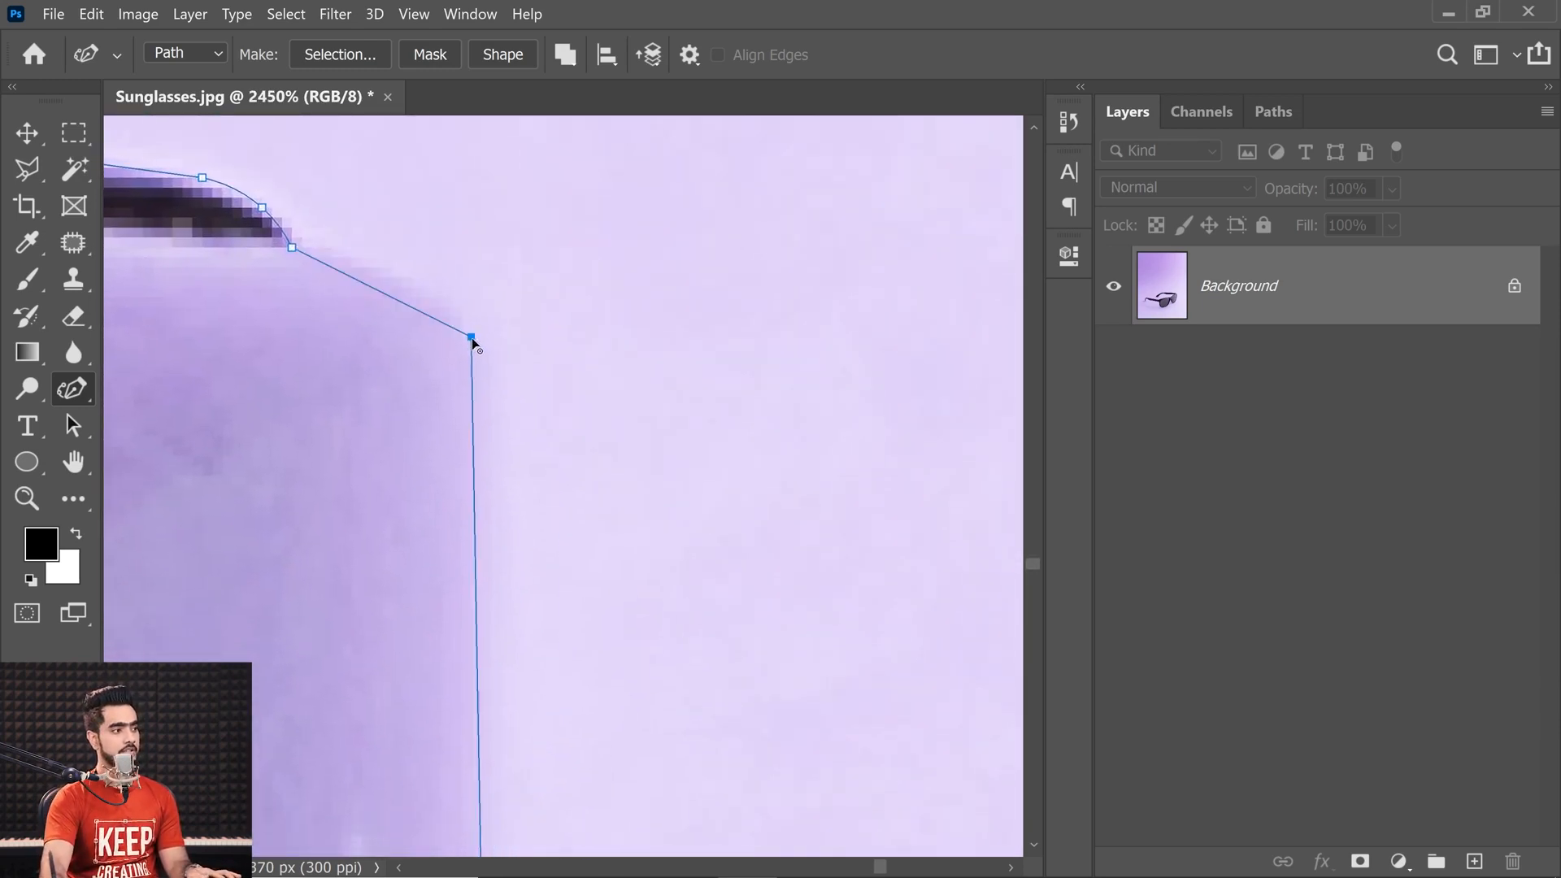
{"action": "left_click", "coordinate": [470, 398]}
{"action": "mouse_move", "coordinate": [470, 399]}
{"action": "left_mouse_down"}
{"action": "mouse_move", "coordinate": [457, 421]}
{"action": "mouse_move", "coordinate": [484, 407]}
{"action": "left_mouse_up"}
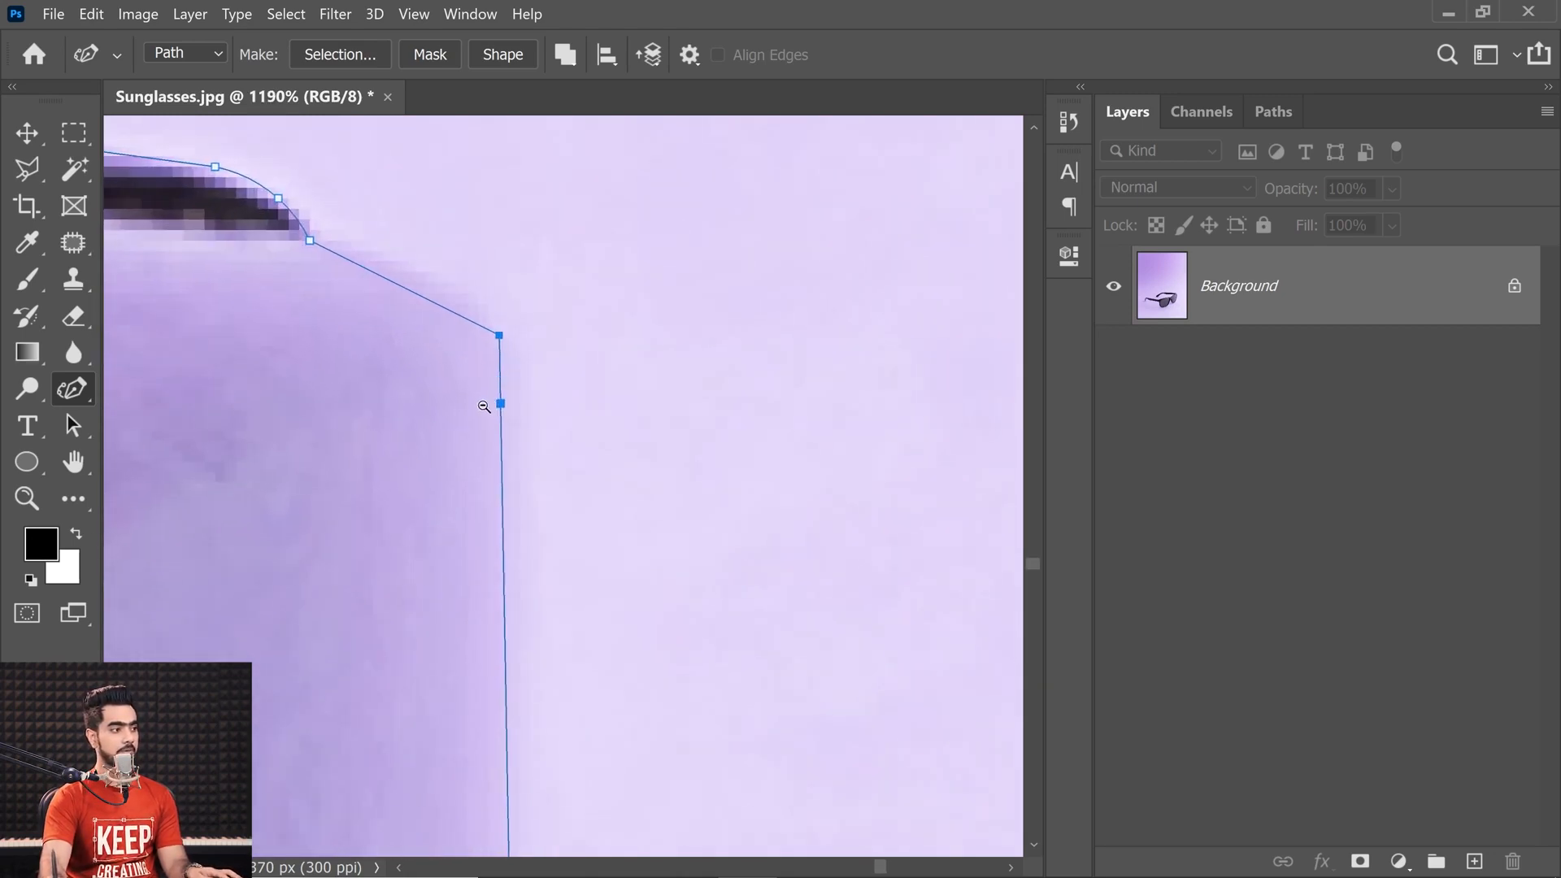
{"action": "key", "text": "ctrl+z"}
- Insert a point midway on the sloping segment above the frame's outer corner and pull it outward to round the path
{"action": "left_click", "coordinate": [401, 289]}
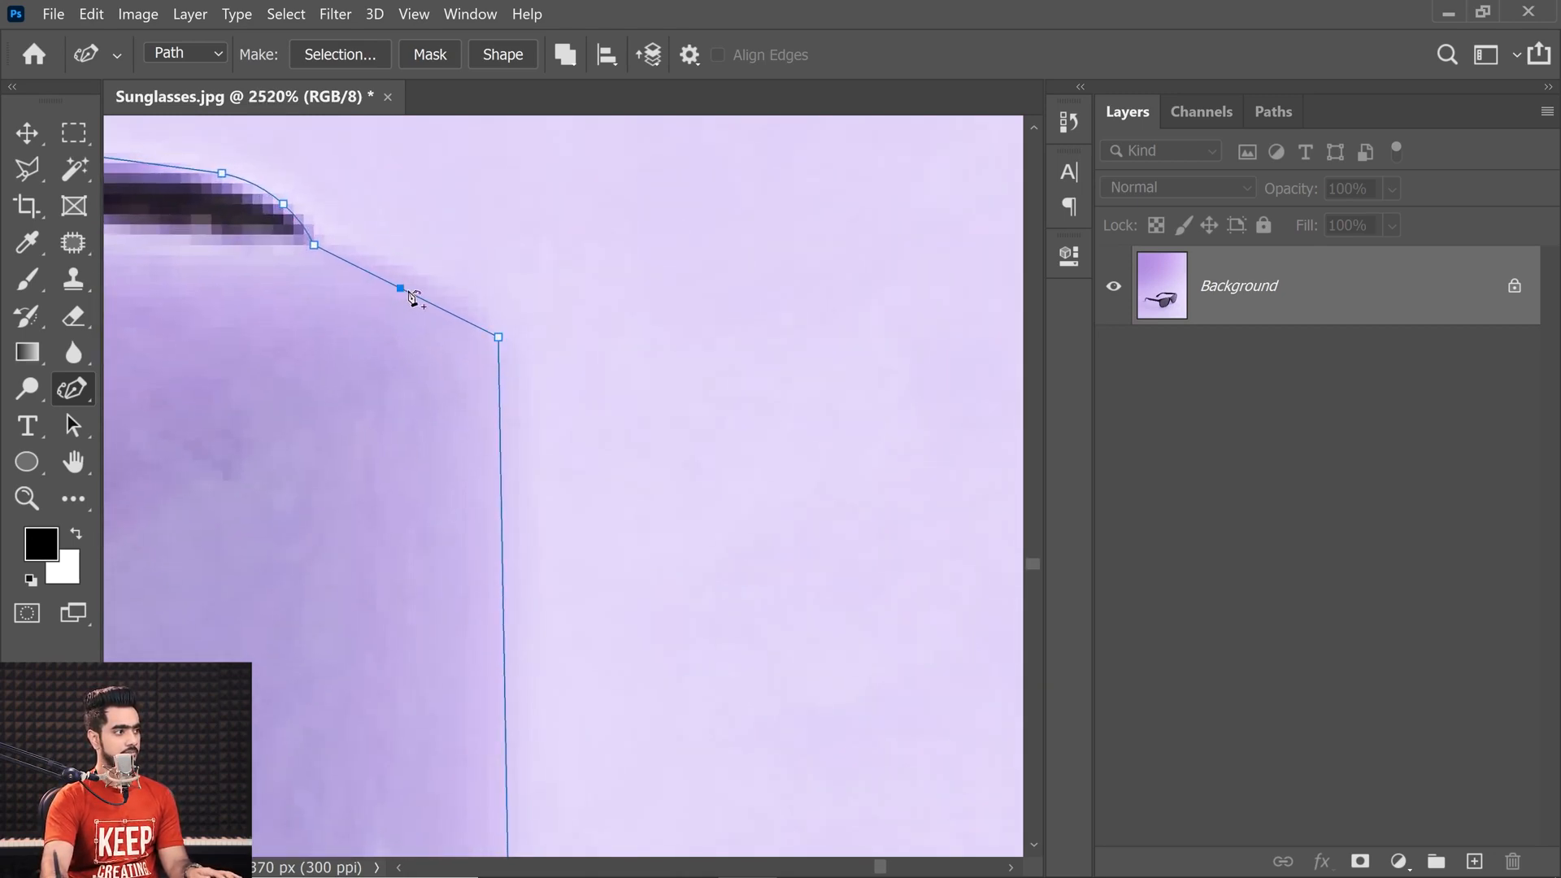
{"action": "left_click_drag", "start_coordinate": [400, 289], "coordinate": [407, 276]}
{"action": "scroll", "coordinate": [519, 476], "scroll_direction": "down", "scroll_amount": 2}
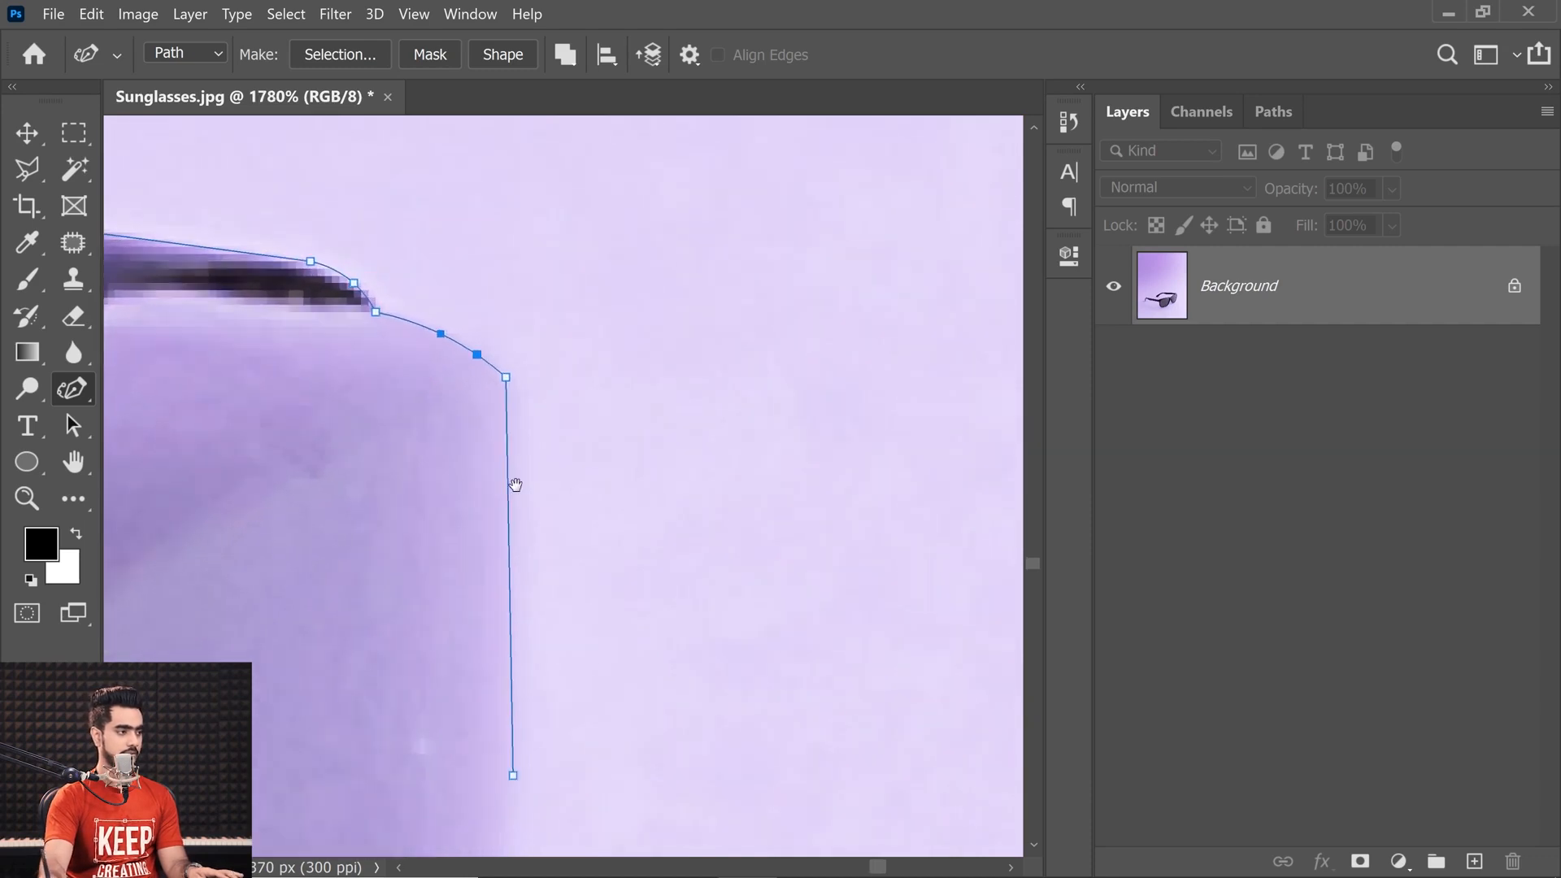
- Add a path point further down the frame's outer edge, beside the top of the lens rim
{"action": "left_click_drag", "start_coordinate": [510, 490], "coordinate": [466, 297]}
{"action": "left_click_drag", "start_coordinate": [462, 655], "coordinate": [390, 363]}
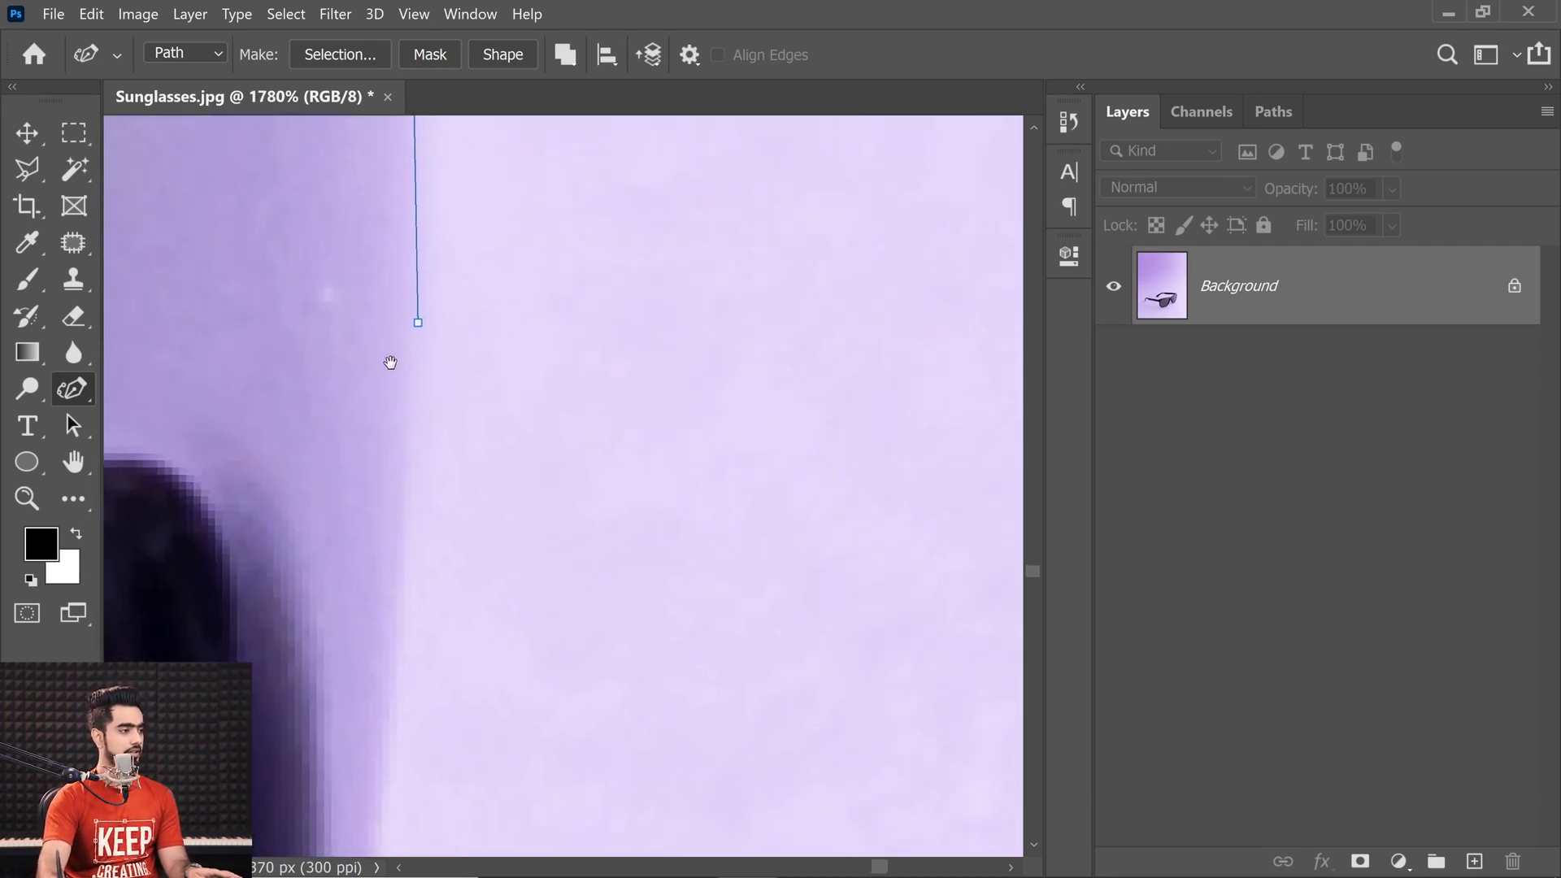
{"action": "scroll", "coordinate": [390, 439], "scroll_direction": "down", "scroll_amount": 4}
{"action": "left_click_drag", "start_coordinate": [373, 431], "coordinate": [377, 564]}
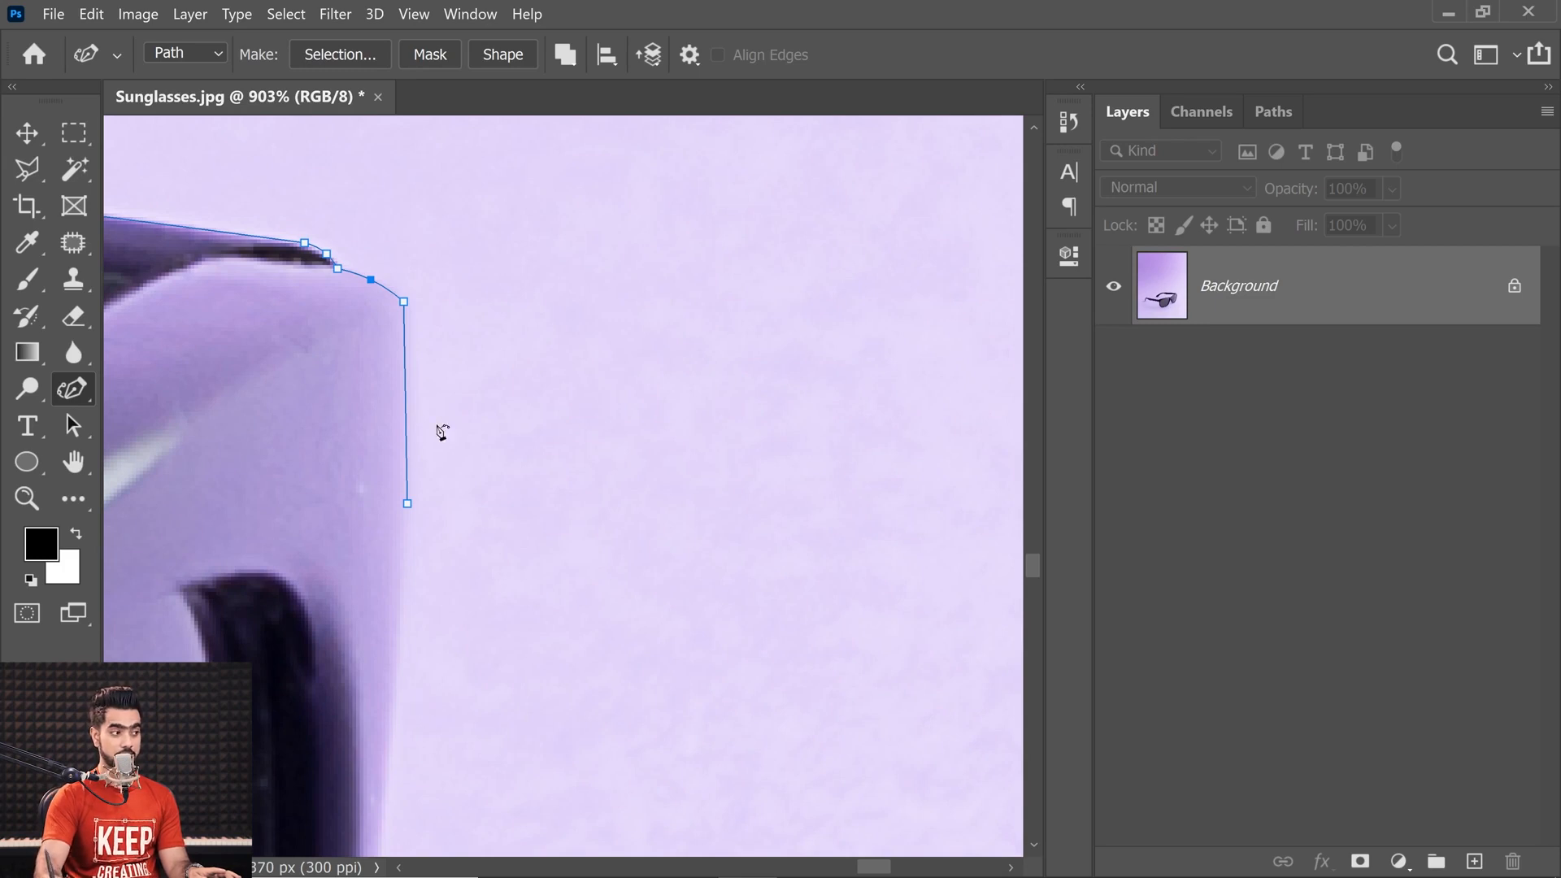
{"action": "left_click", "coordinate": [395, 678]}
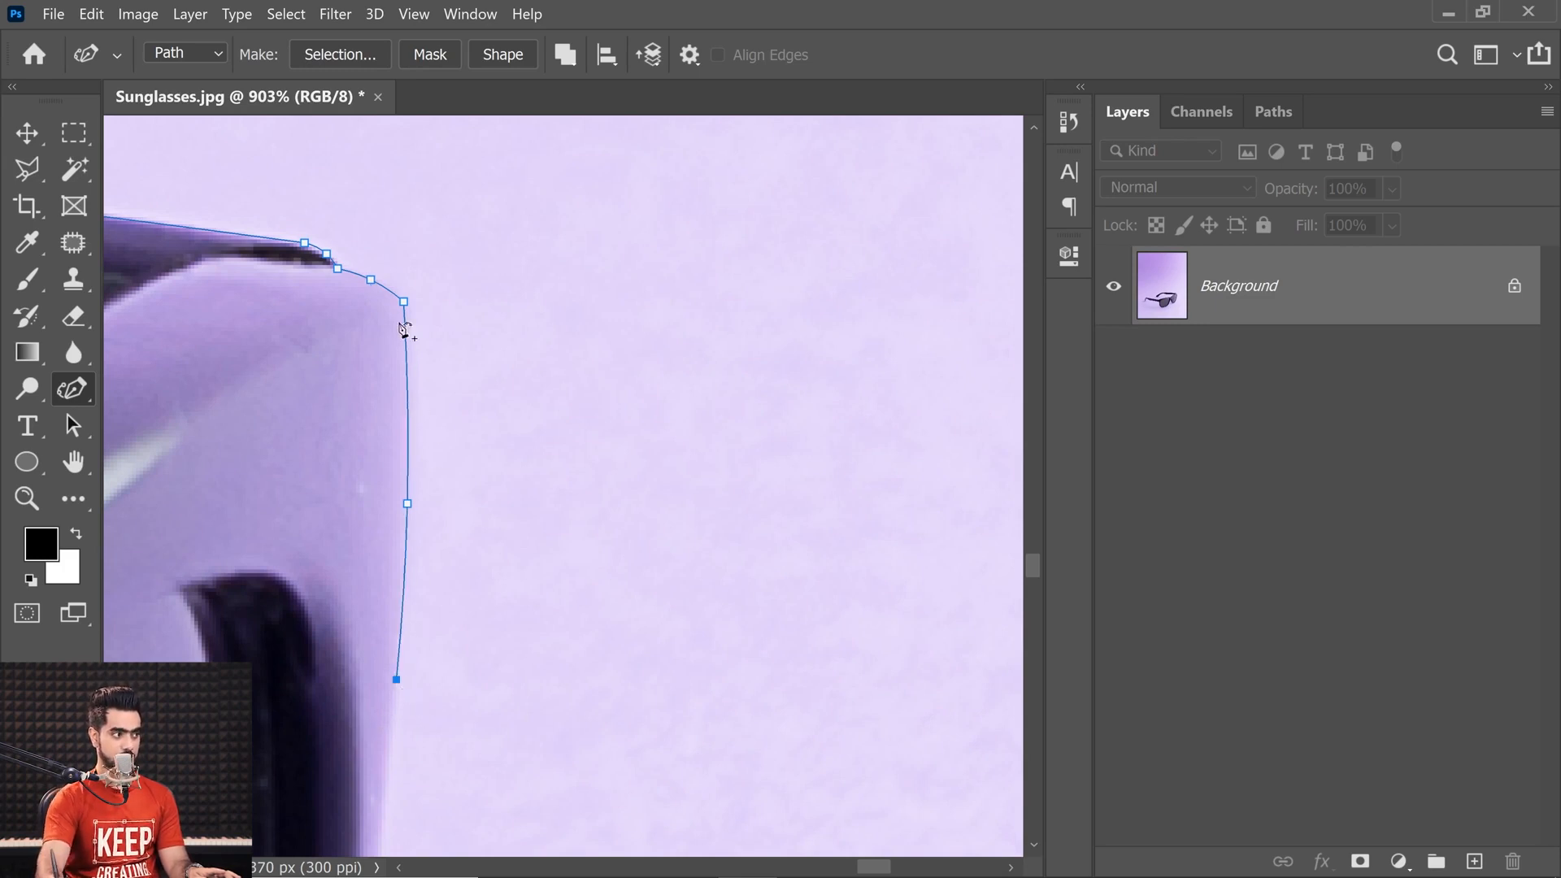
- Extend the path down the curved outer edge of the lens rim with two more points
{"action": "left_click_drag", "start_coordinate": [416, 559], "coordinate": [401, 320]}
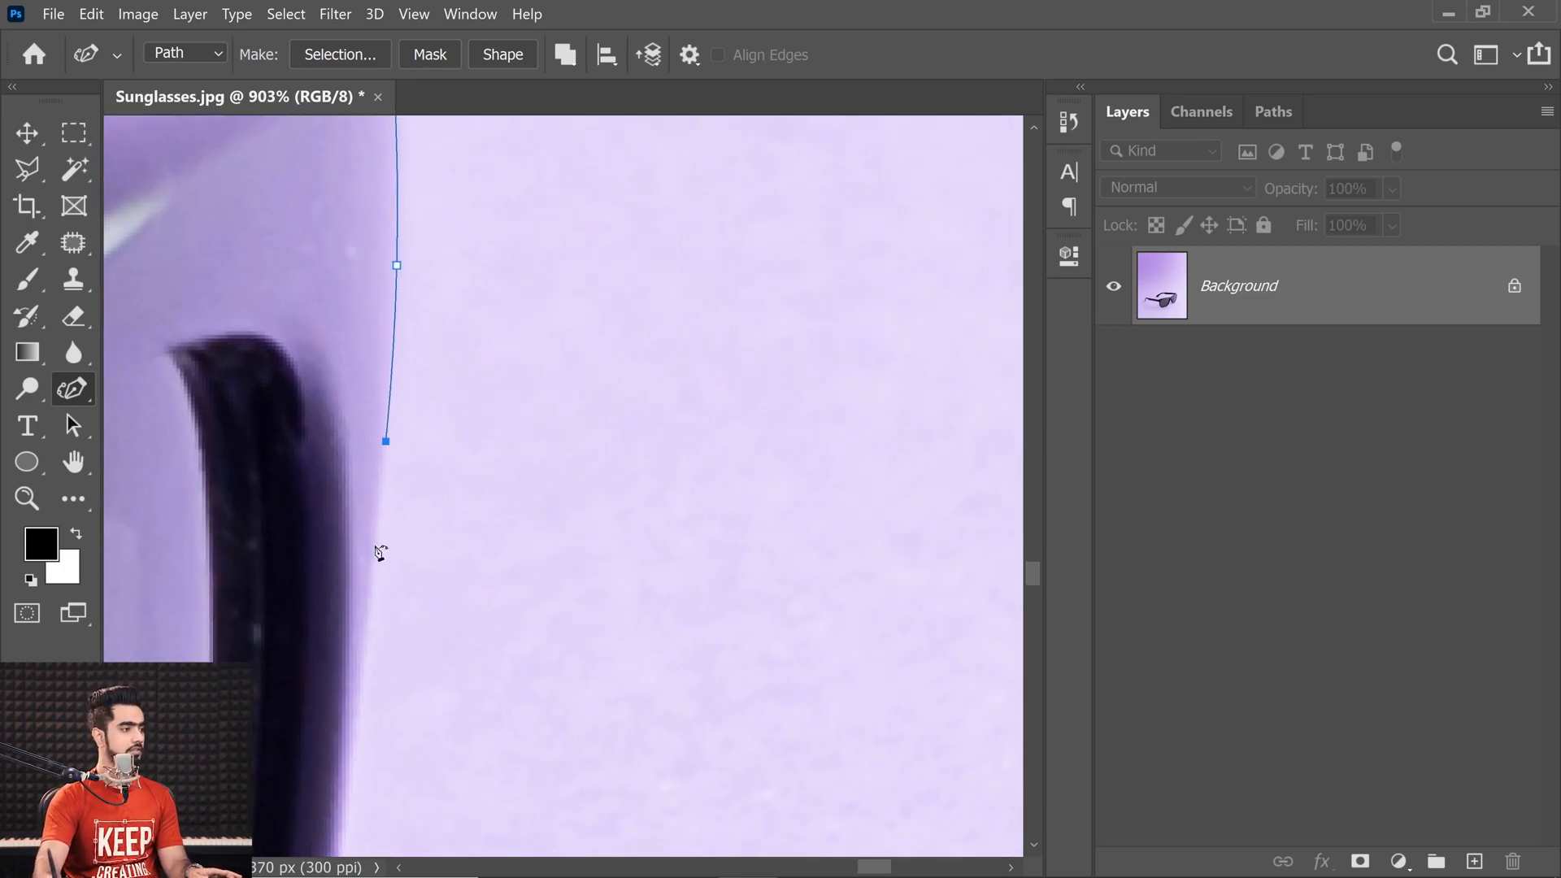
{"action": "scroll", "coordinate": [390, 602], "scroll_direction": "down", "scroll_amount": 7}
{"action": "left_click_drag", "start_coordinate": [306, 573], "coordinate": [672, 584]}
{"action": "scroll", "coordinate": [651, 585], "scroll_direction": "down", "scroll_amount": 7}
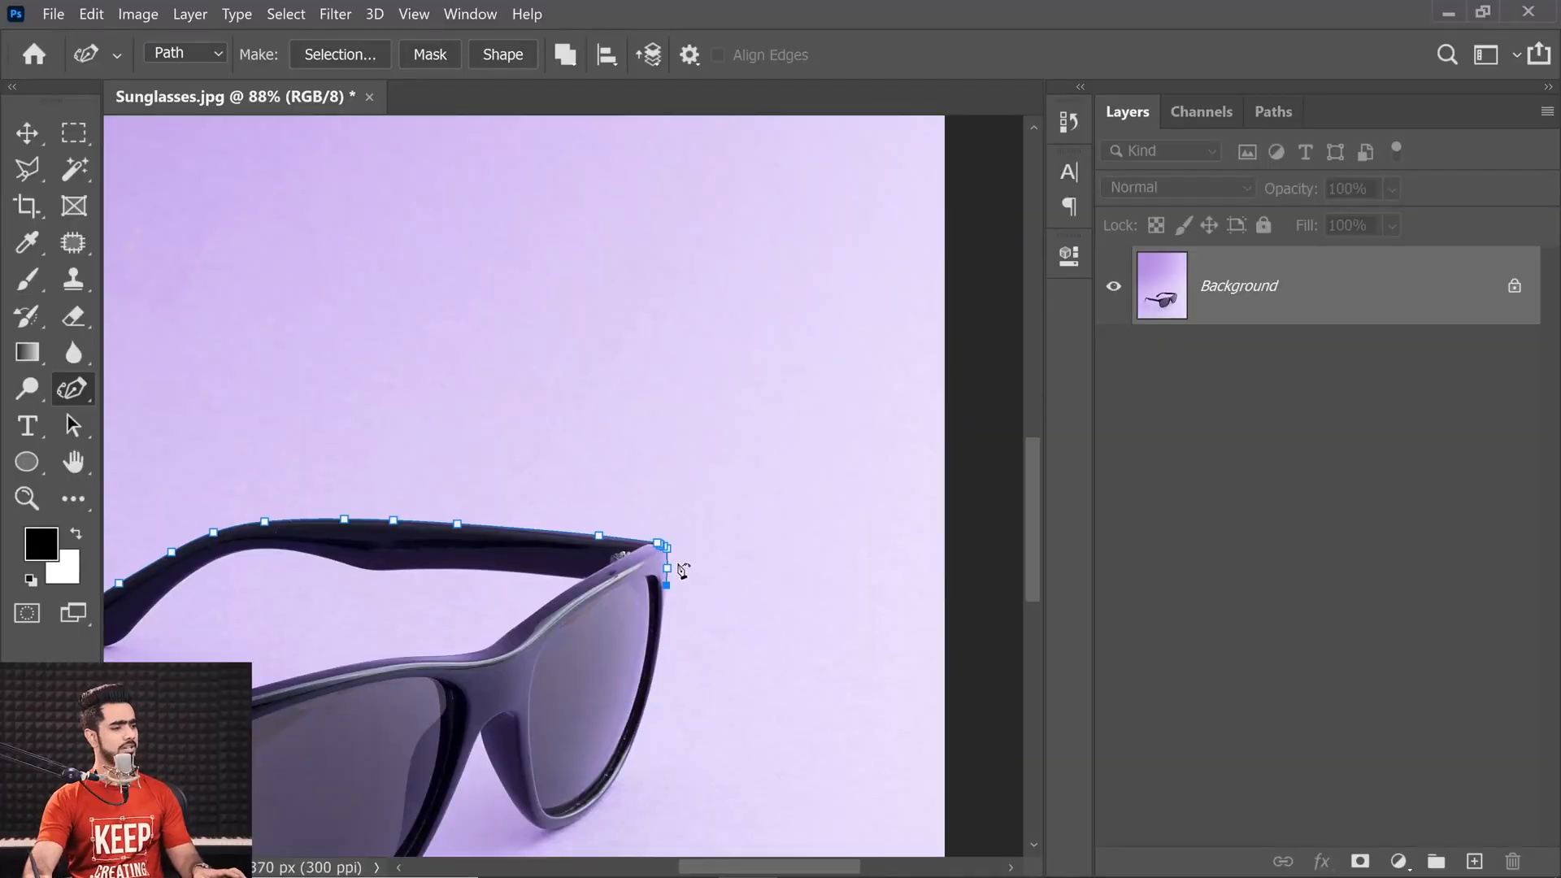
{"action": "scroll", "coordinate": [679, 564], "scroll_direction": "up", "scroll_amount": 8}
{"action": "left_click_drag", "start_coordinate": [630, 453], "coordinate": [657, 465]}
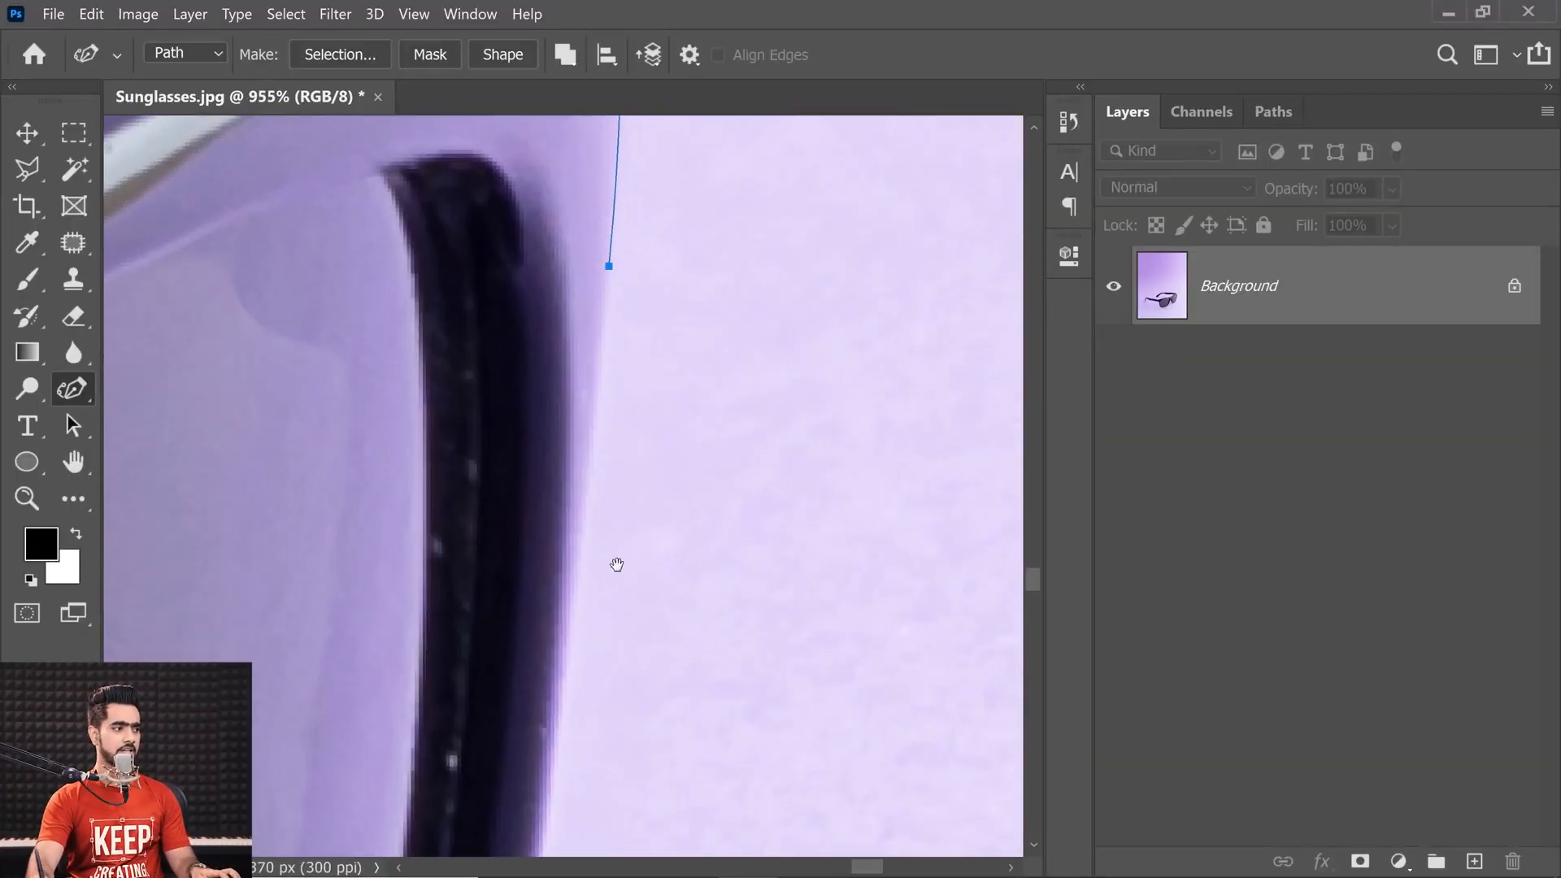
{"action": "left_click_drag", "start_coordinate": [617, 563], "coordinate": [579, 399]}
{"action": "left_click_drag", "start_coordinate": [573, 461], "coordinate": [557, 469]}
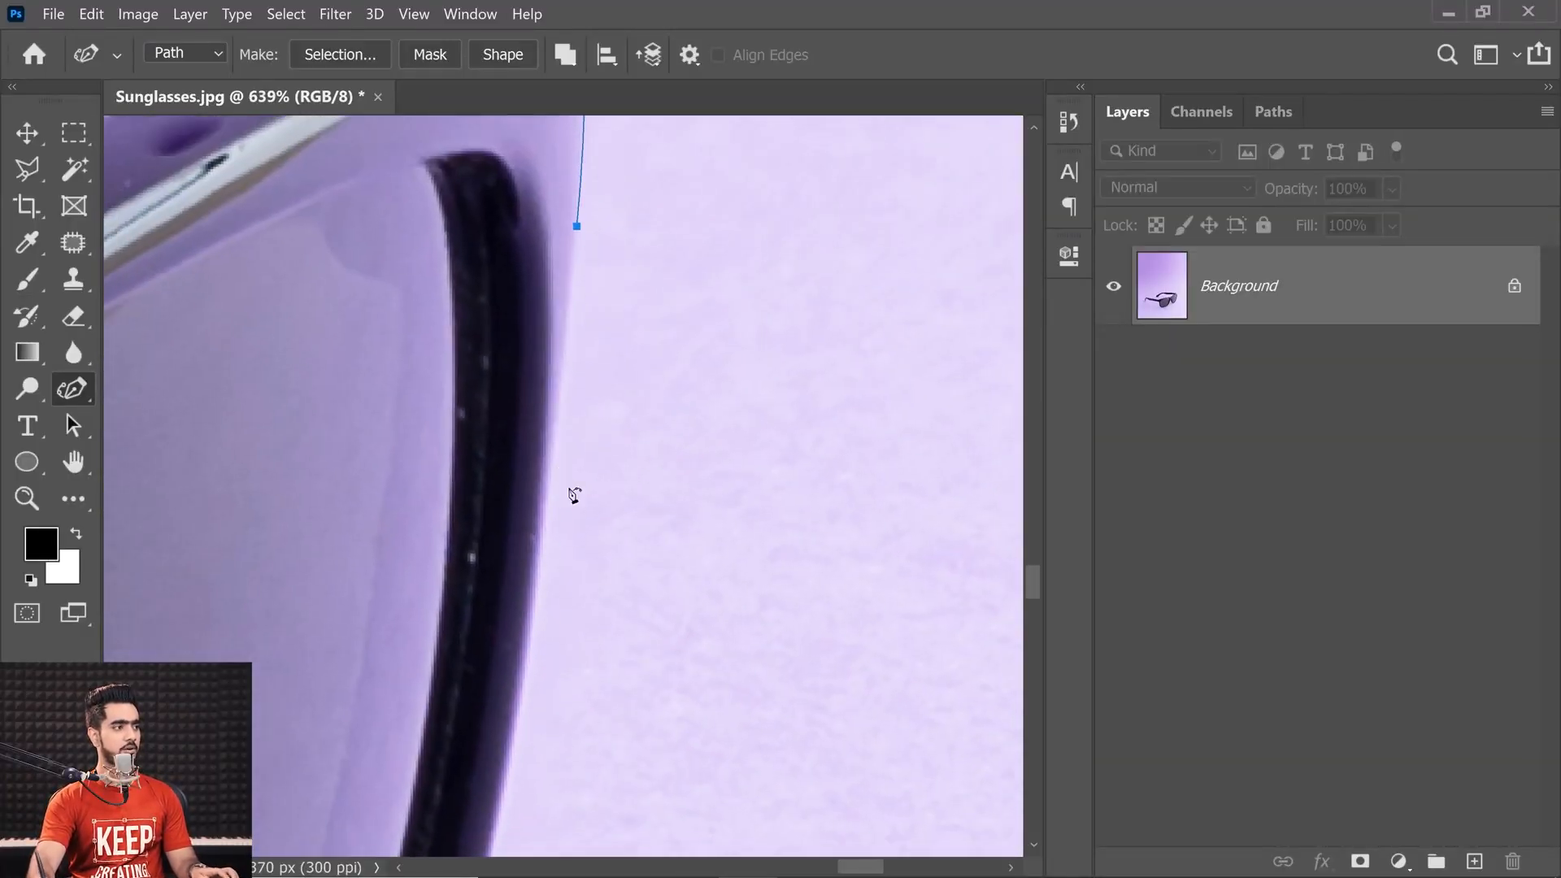
{"action": "left_click", "coordinate": [533, 619]}
{"action": "left_click_drag", "start_coordinate": [531, 729], "coordinate": [625, 337]}
{"action": "left_click", "coordinate": [540, 548]}
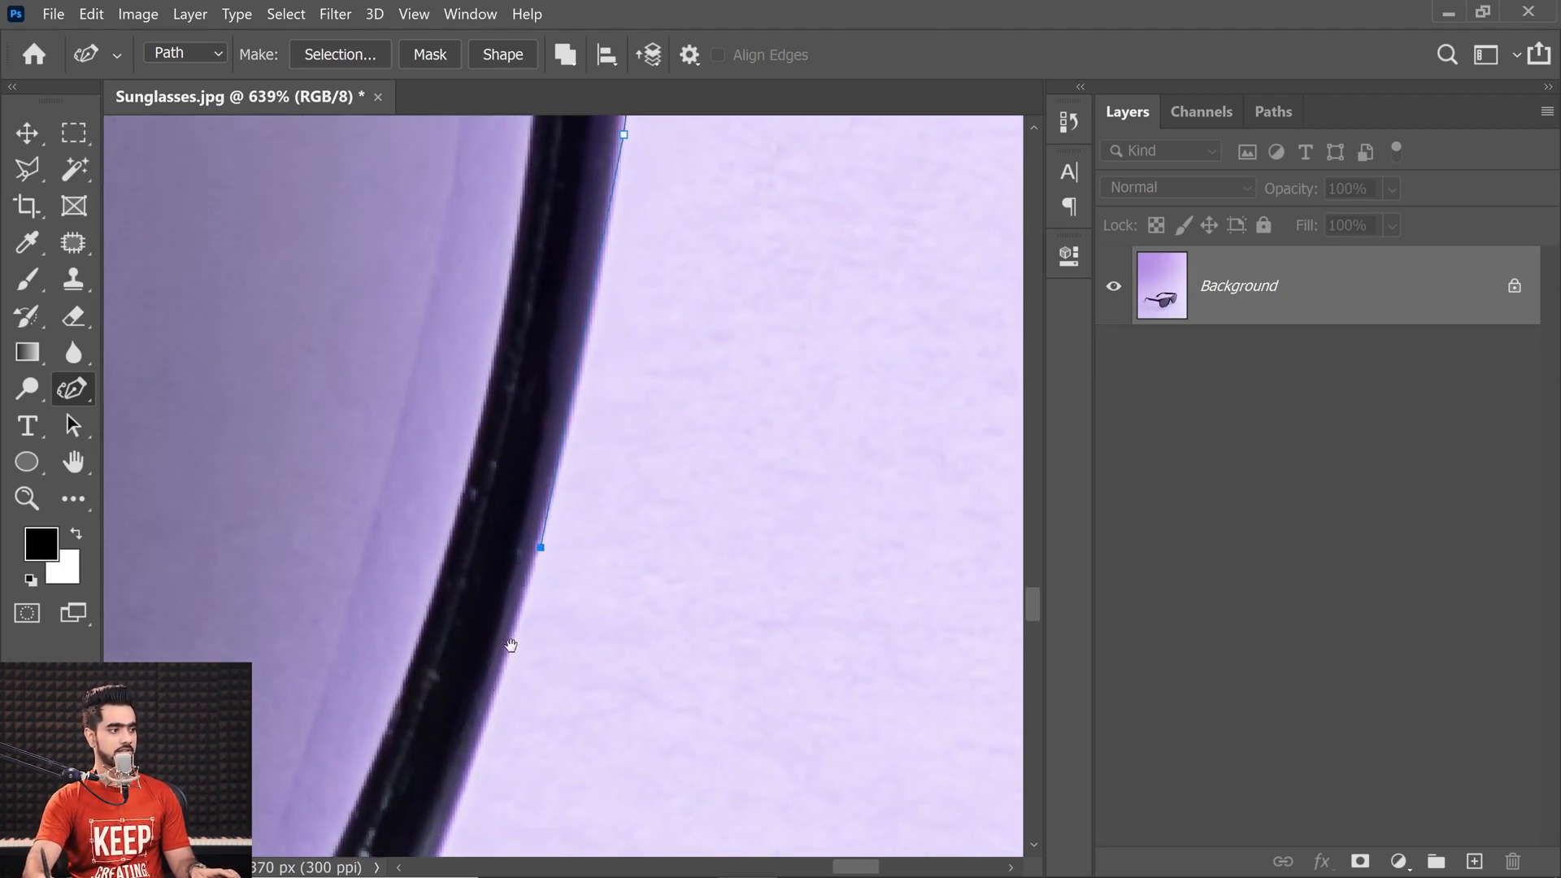
- Extend the path around the lower curve of the lens rim with three more points, ending near the bottom of the frame
{"action": "left_click_drag", "start_coordinate": [511, 645], "coordinate": [590, 350]}
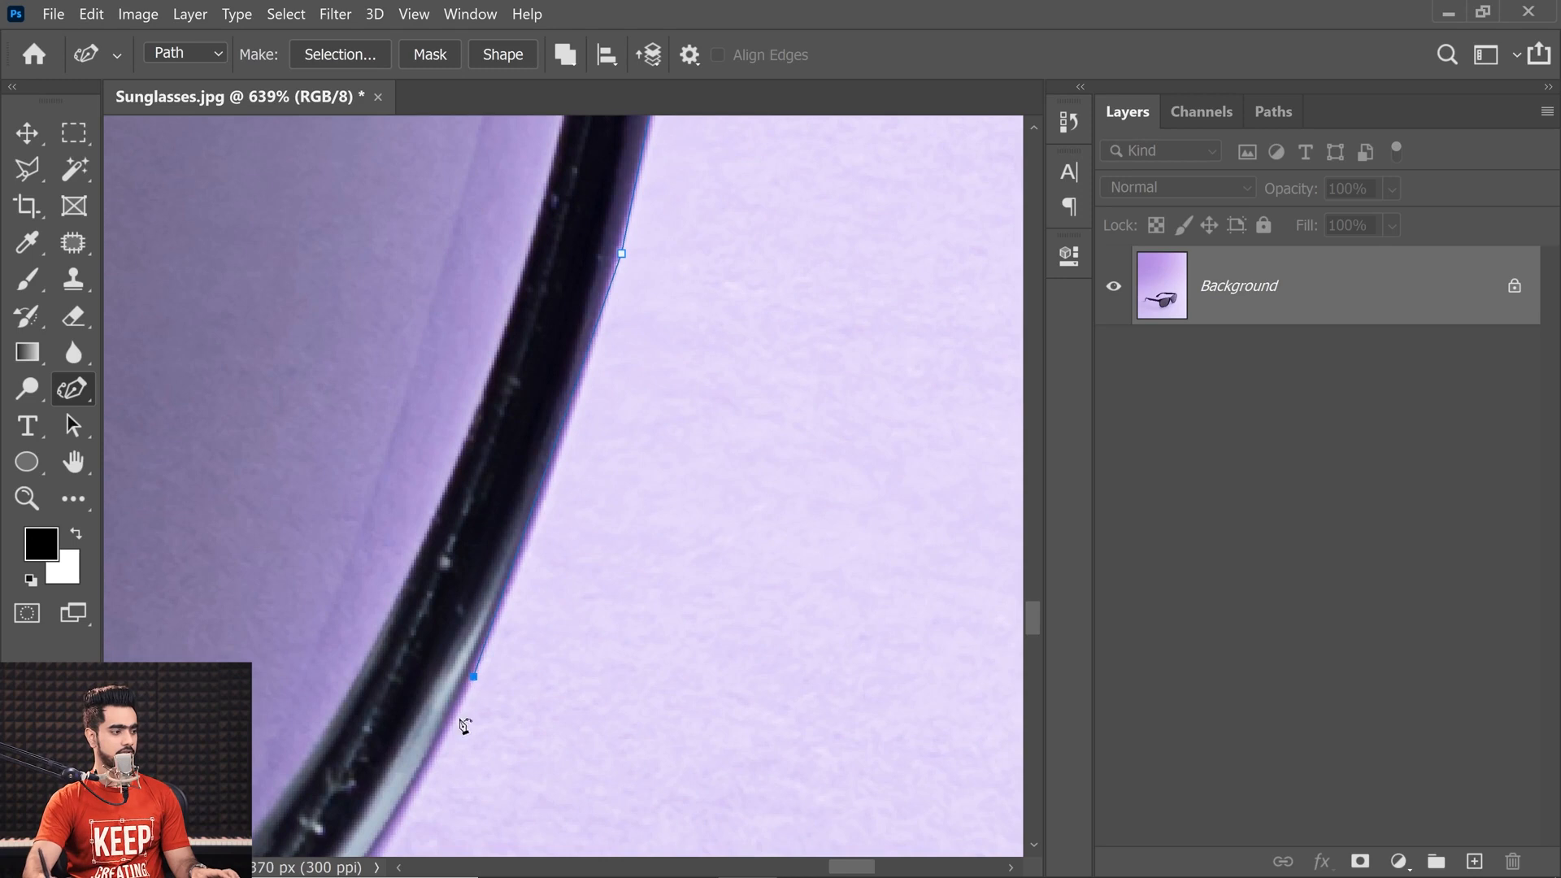
{"action": "left_click_drag", "start_coordinate": [419, 771], "coordinate": [565, 395]}
{"action": "left_click", "coordinate": [456, 585]}
{"action": "left_click", "coordinate": [282, 729]}
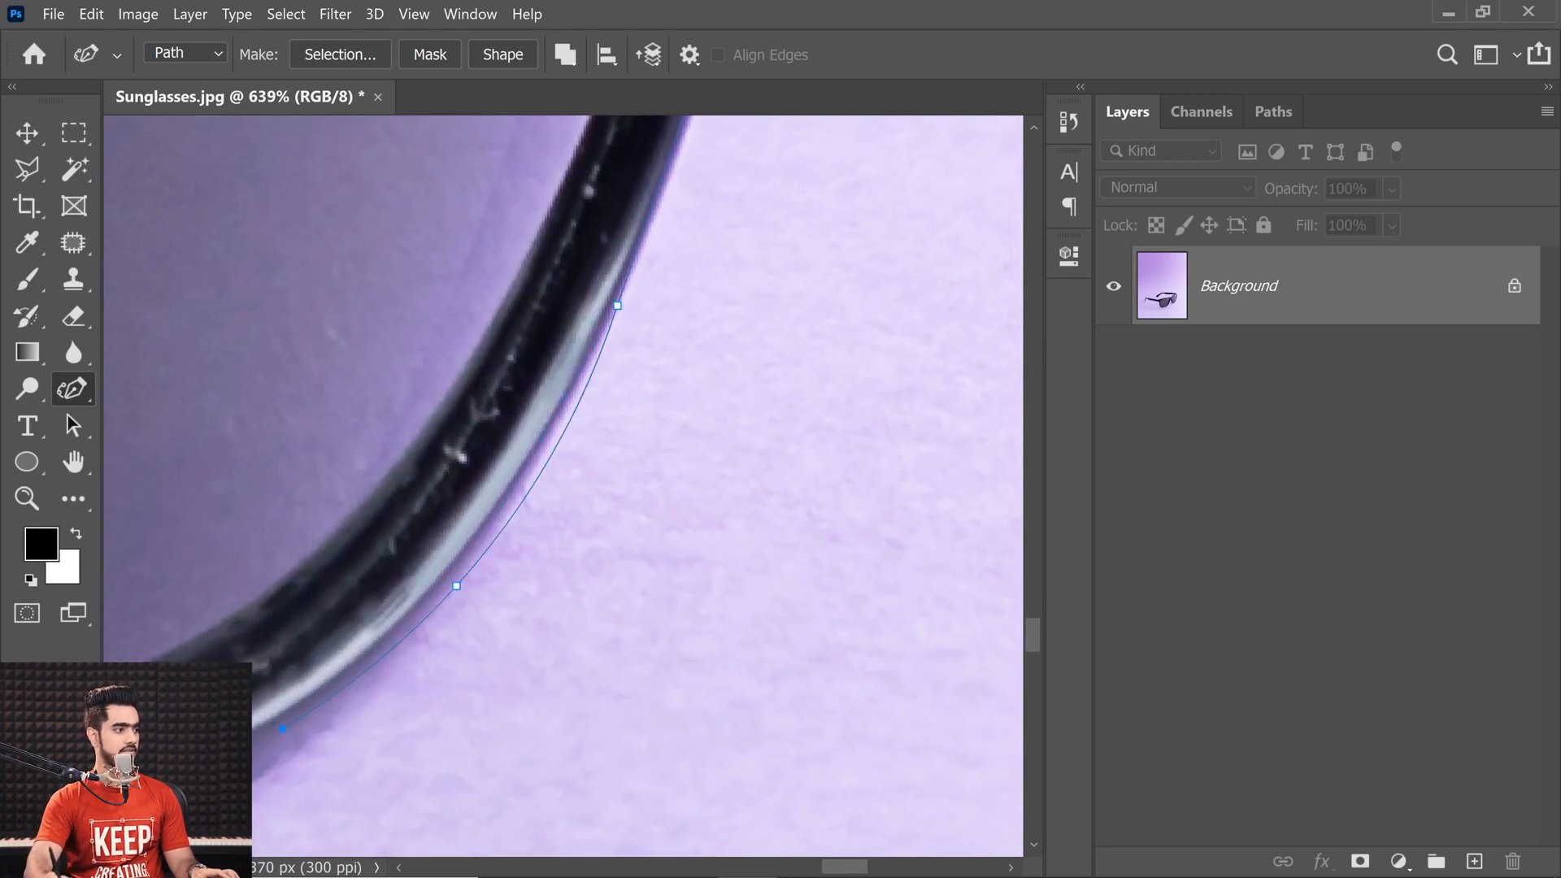
{"action": "key", "text": "ctrl+z"}
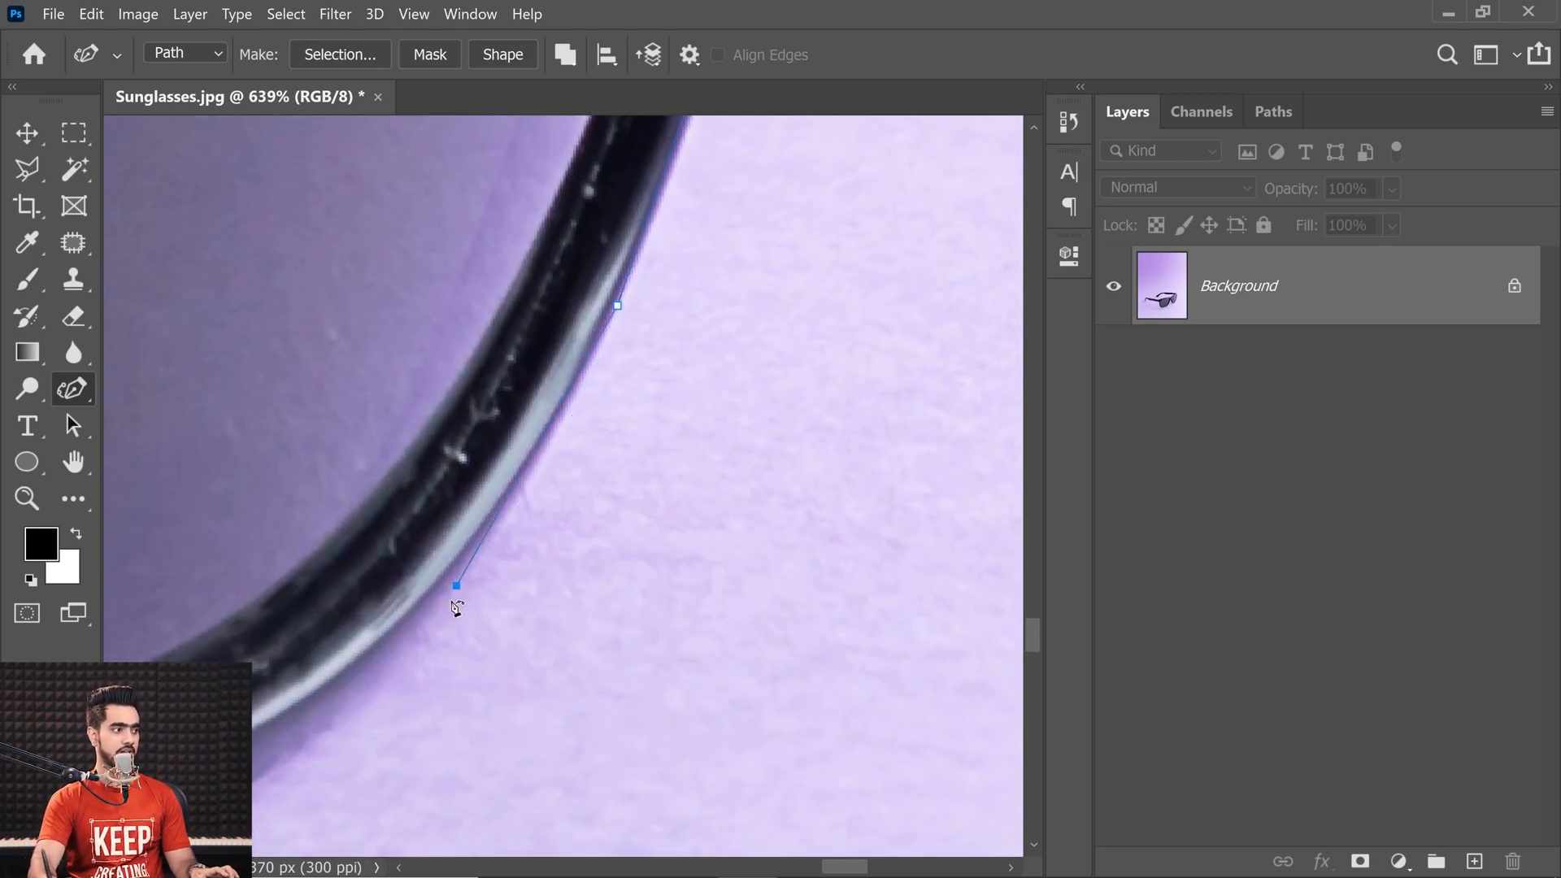
{"action": "left_click_drag", "start_coordinate": [408, 676], "coordinate": [624, 525]}
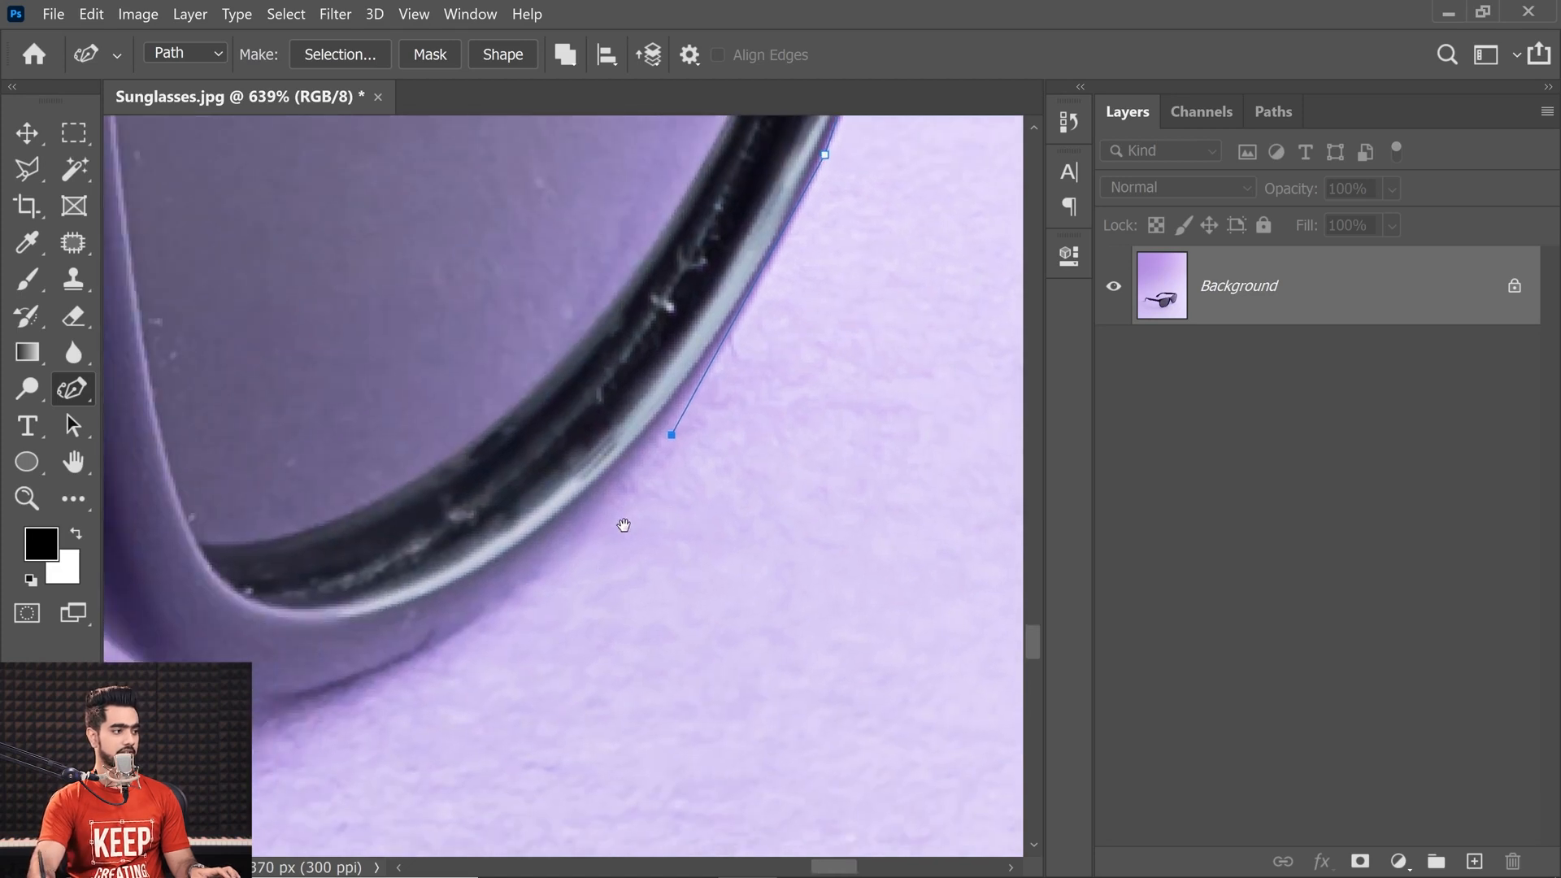
{"action": "left_click", "coordinate": [464, 627]}
{"action": "left_click_drag", "start_coordinate": [634, 461], "coordinate": [520, 634]}
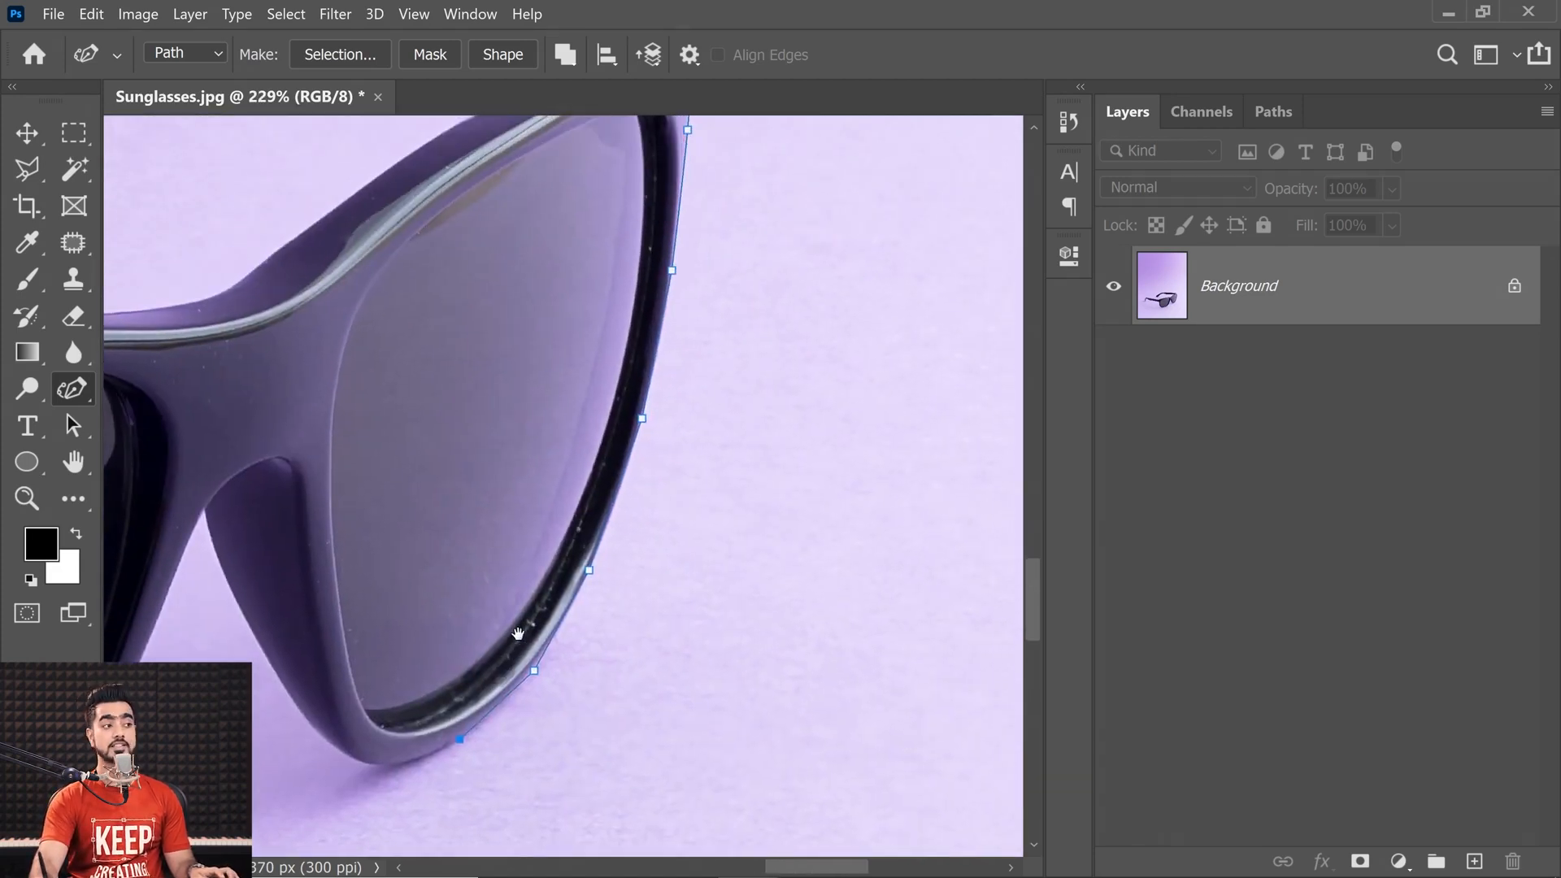
{"action": "left_click_drag", "start_coordinate": [576, 579], "coordinate": [584, 498]}
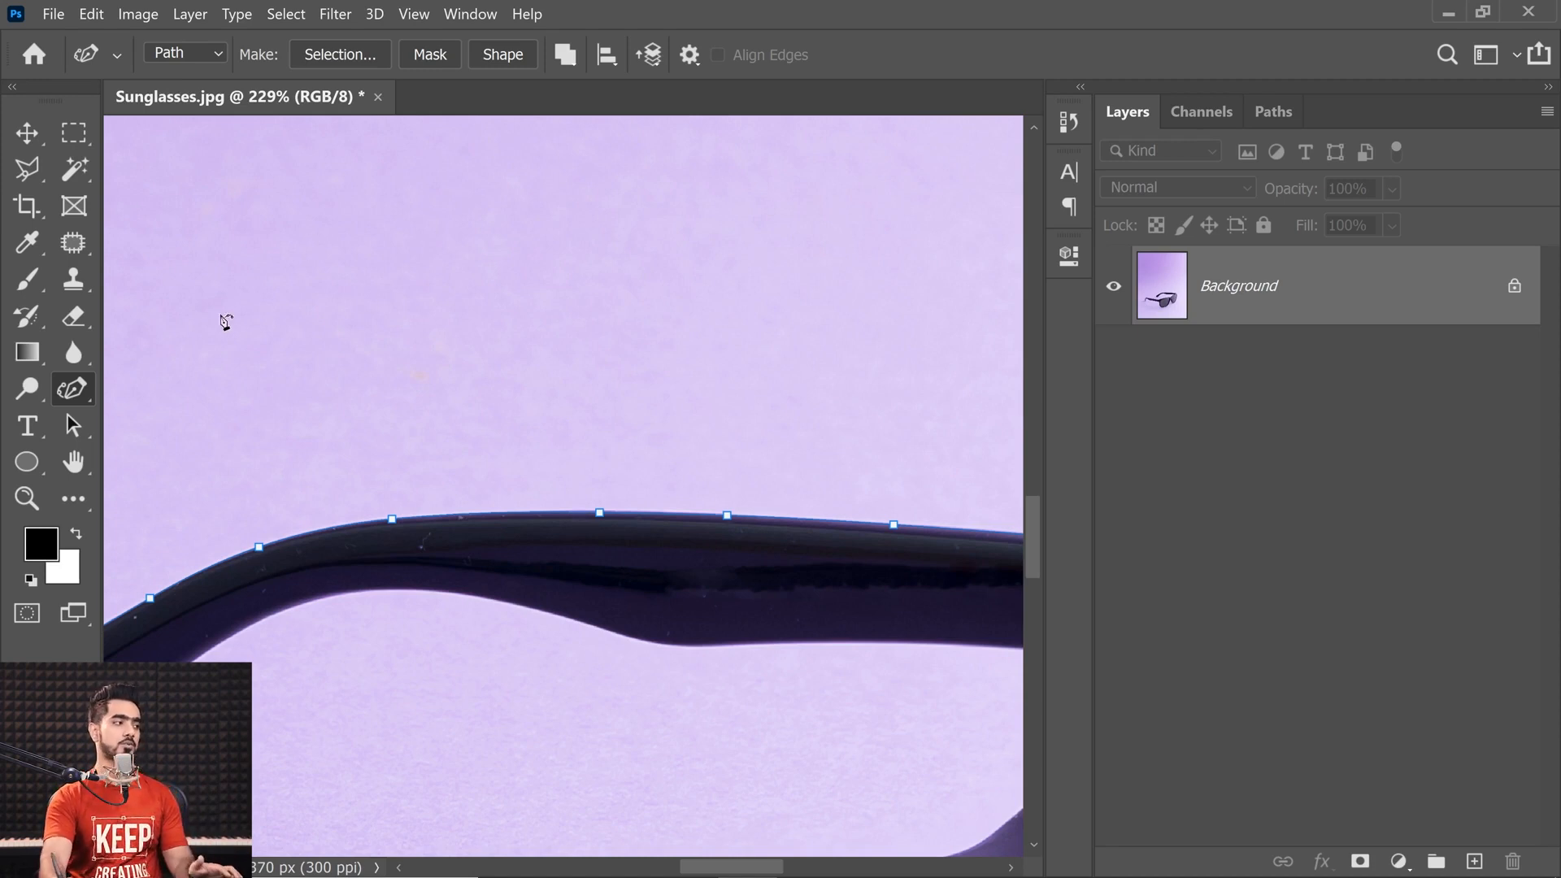
- Adjust the direction handles of the anchor point at the bend of the temple arm's upper edge using a path selection tool
{"action": "left_click", "coordinate": [70, 424]}
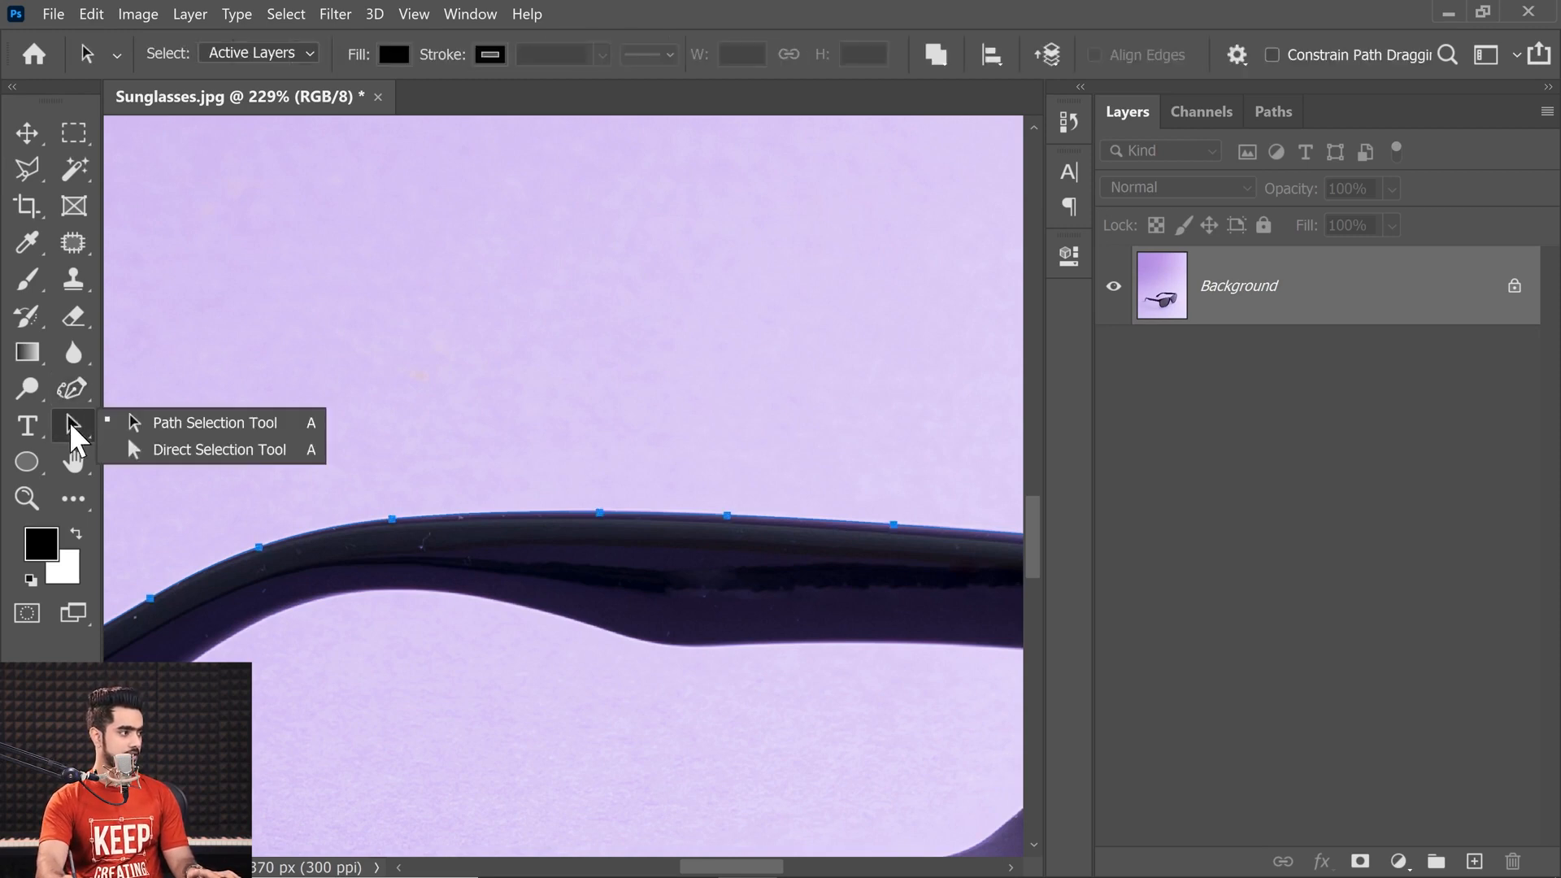
{"action": "left_click", "coordinate": [154, 424]}
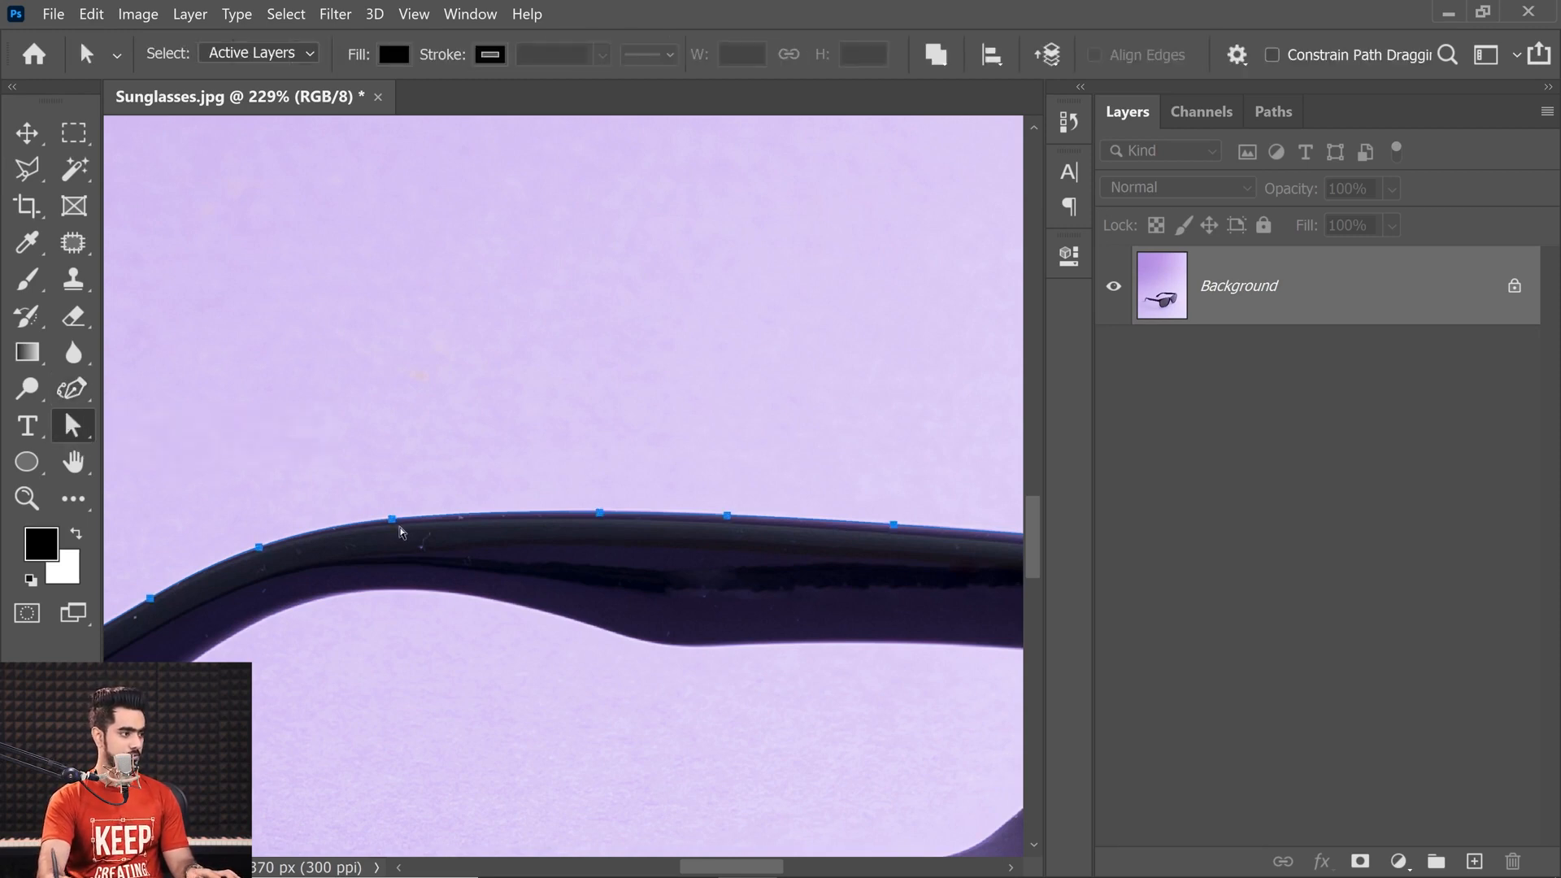
{"action": "left_click_drag", "start_coordinate": [404, 529], "coordinate": [472, 485]}
{"action": "mouse_move", "coordinate": [357, 534]}
{"action": "left_mouse_down"}
{"action": "mouse_move", "coordinate": [363, 493]}
{"action": "mouse_move", "coordinate": [389, 511]}
{"action": "mouse_move", "coordinate": [346, 519]}
{"action": "left_mouse_up"}
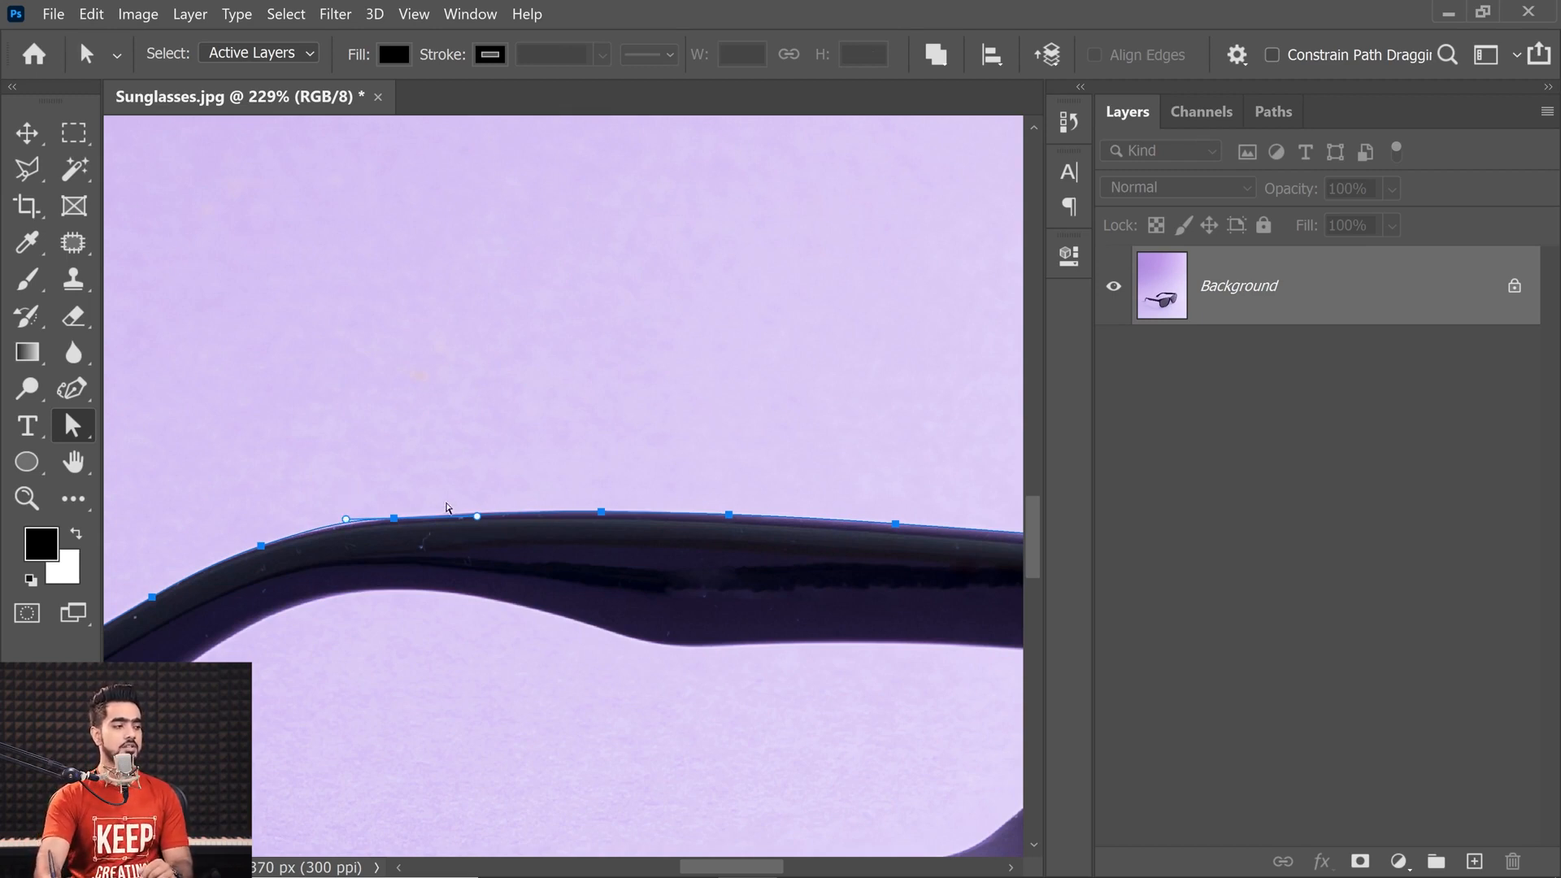
{"action": "left_click_drag", "start_coordinate": [477, 517], "coordinate": [475, 512]}
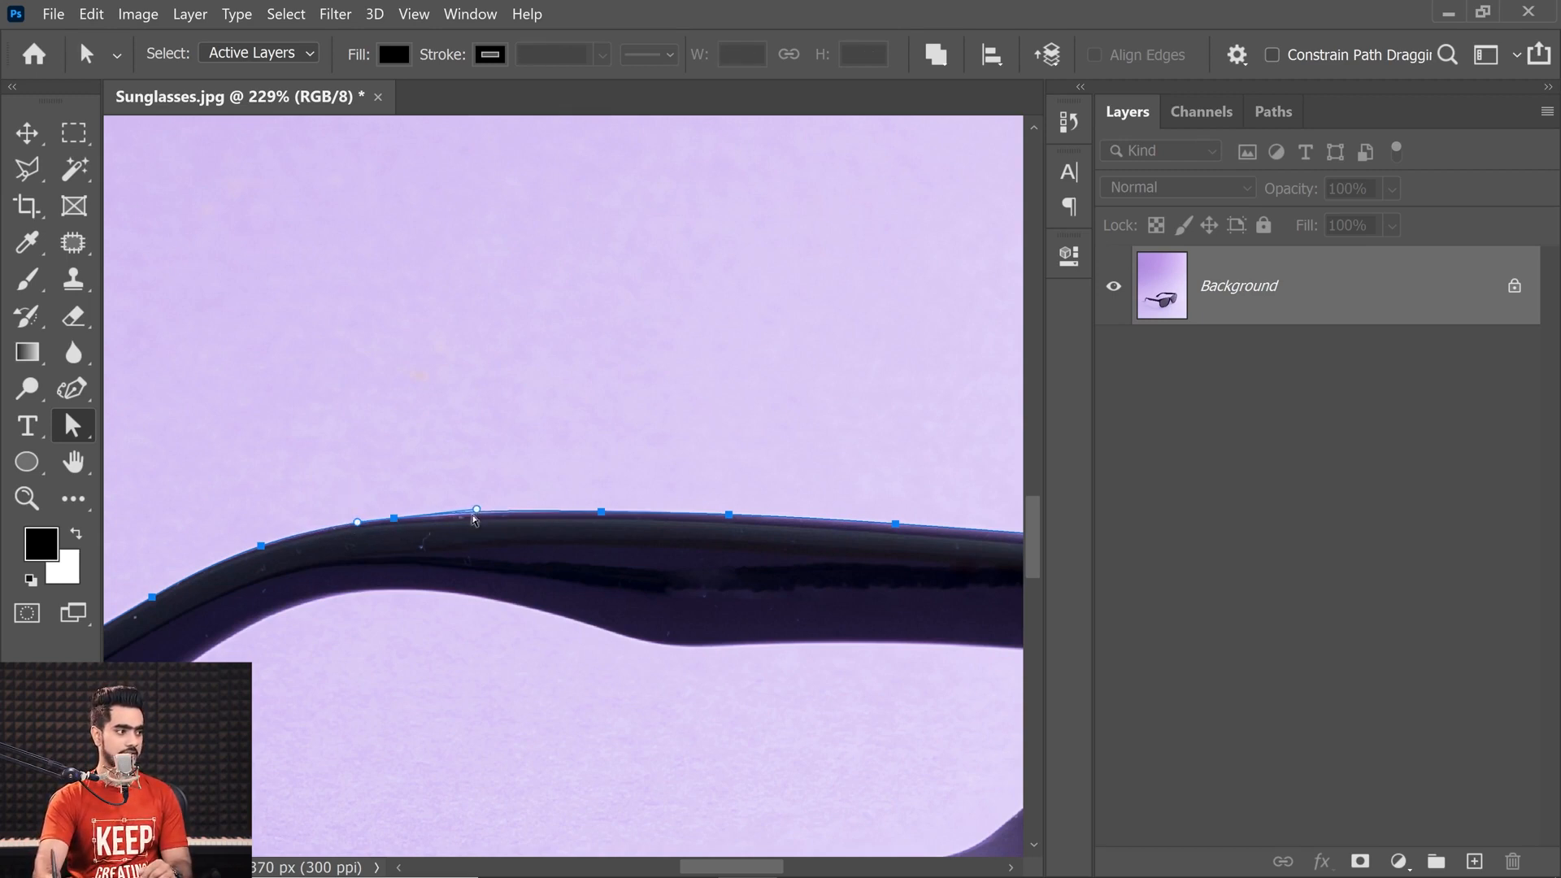
- Add an anchor point with the Pen tool on the temple arm's upper edge, just past the anchor at the bend
{"action": "right_click", "coordinate": [71, 425]}
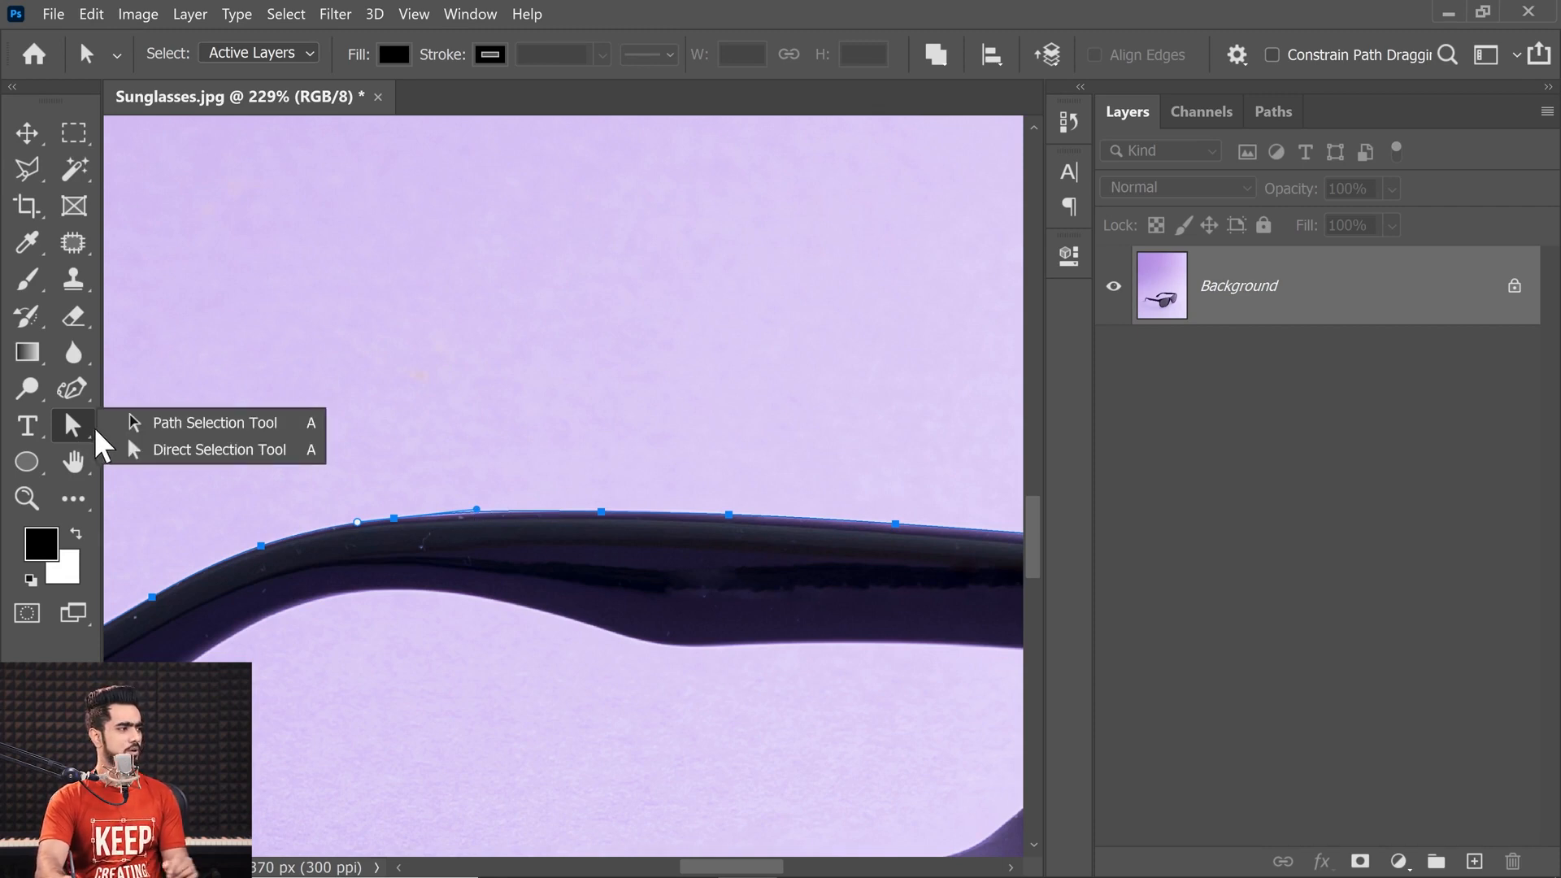
{"action": "right_click", "coordinate": [61, 393]}
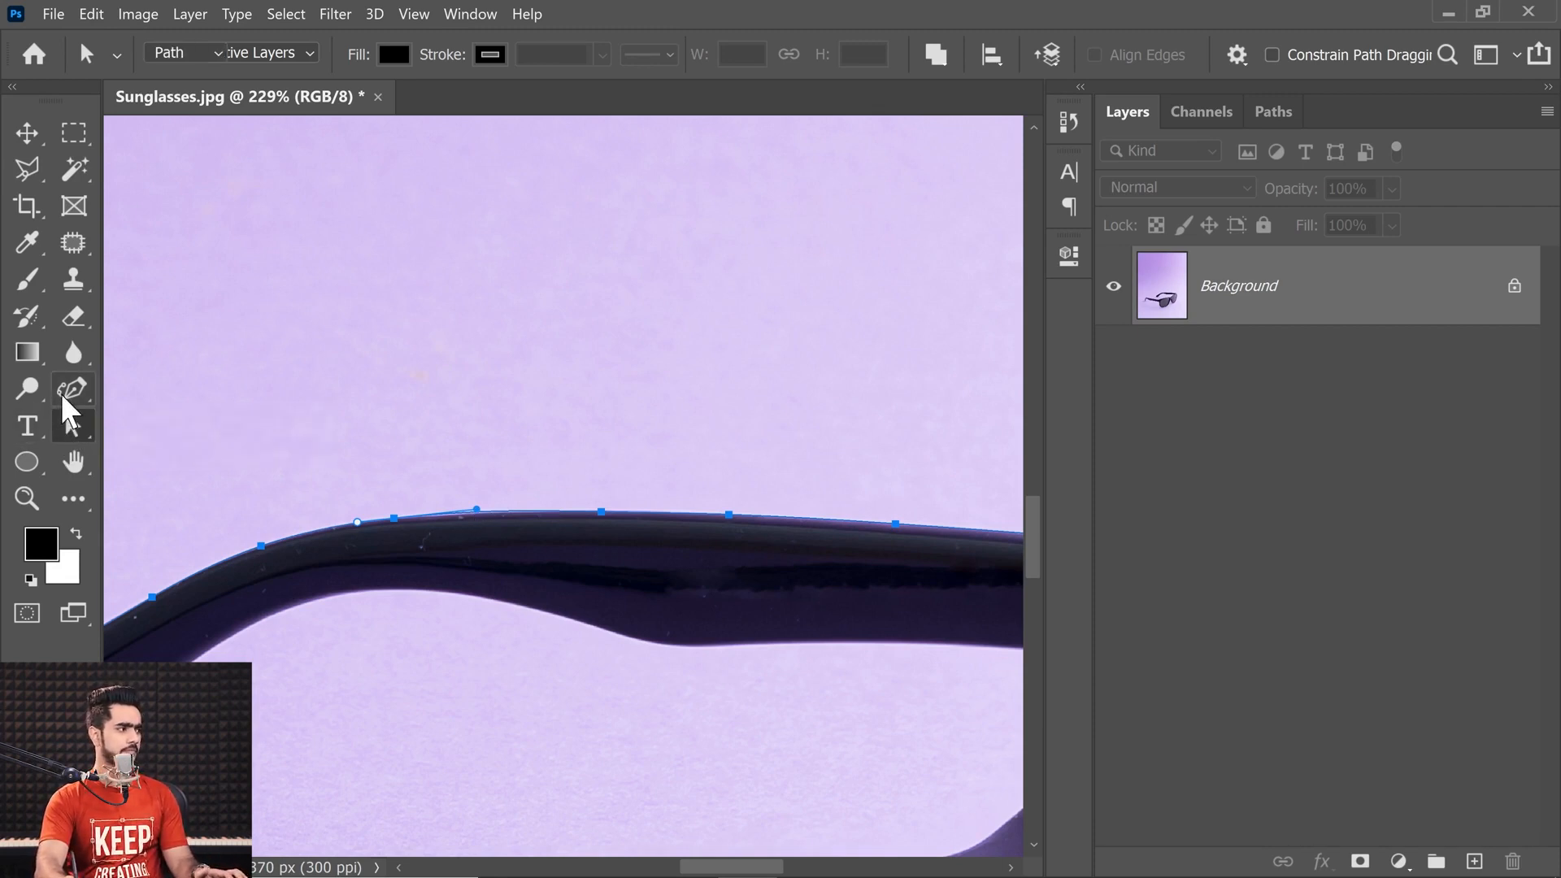
{"action": "left_click", "coordinate": [193, 382]}
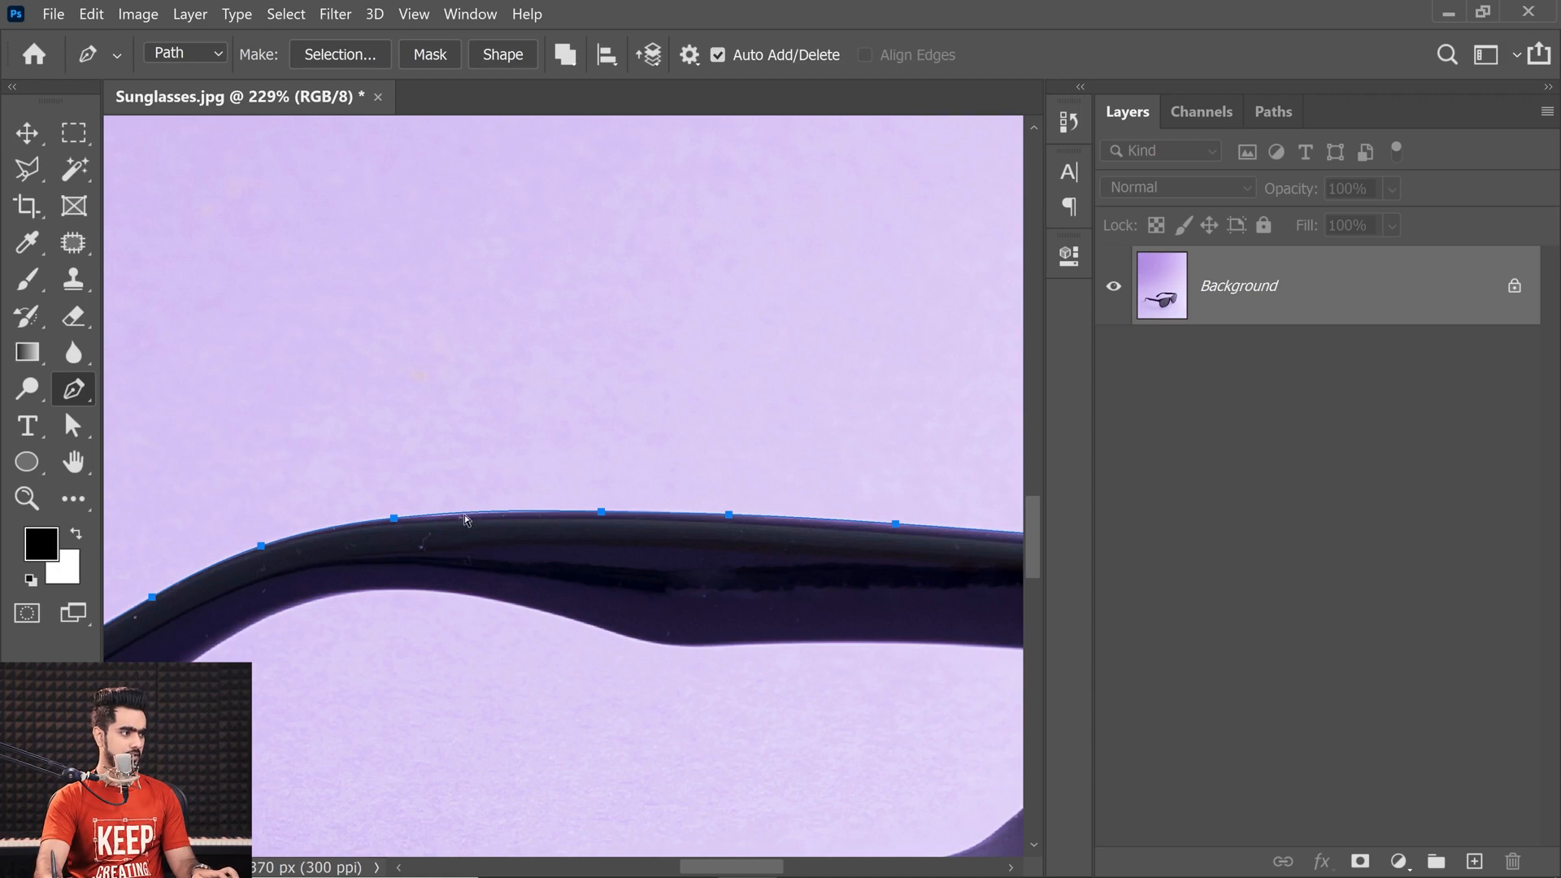
{"action": "left_click", "coordinate": [394, 518], "text": "ctrl"}
{"action": "left_click", "coordinate": [460, 513]}
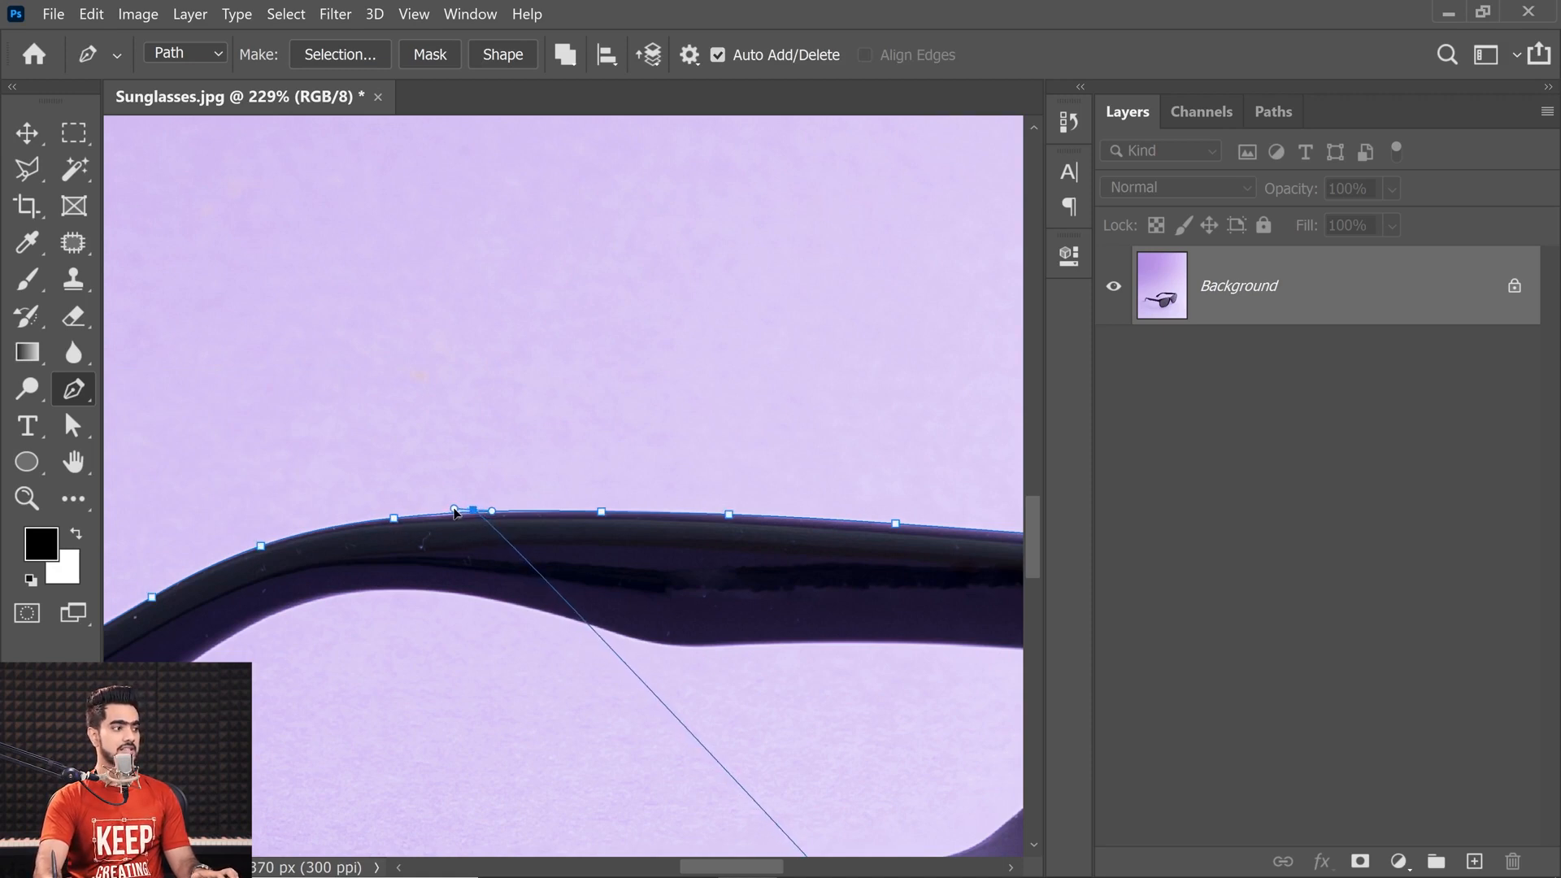
- Pull two neighbouring anchors up off the temple arm's upper edge, and add and delete a point on the segment between them
{"action": "left_click_drag", "start_coordinate": [461, 514], "coordinate": [392, 460]}
{"action": "left_click_drag", "start_coordinate": [595, 514], "coordinate": [607, 463]}
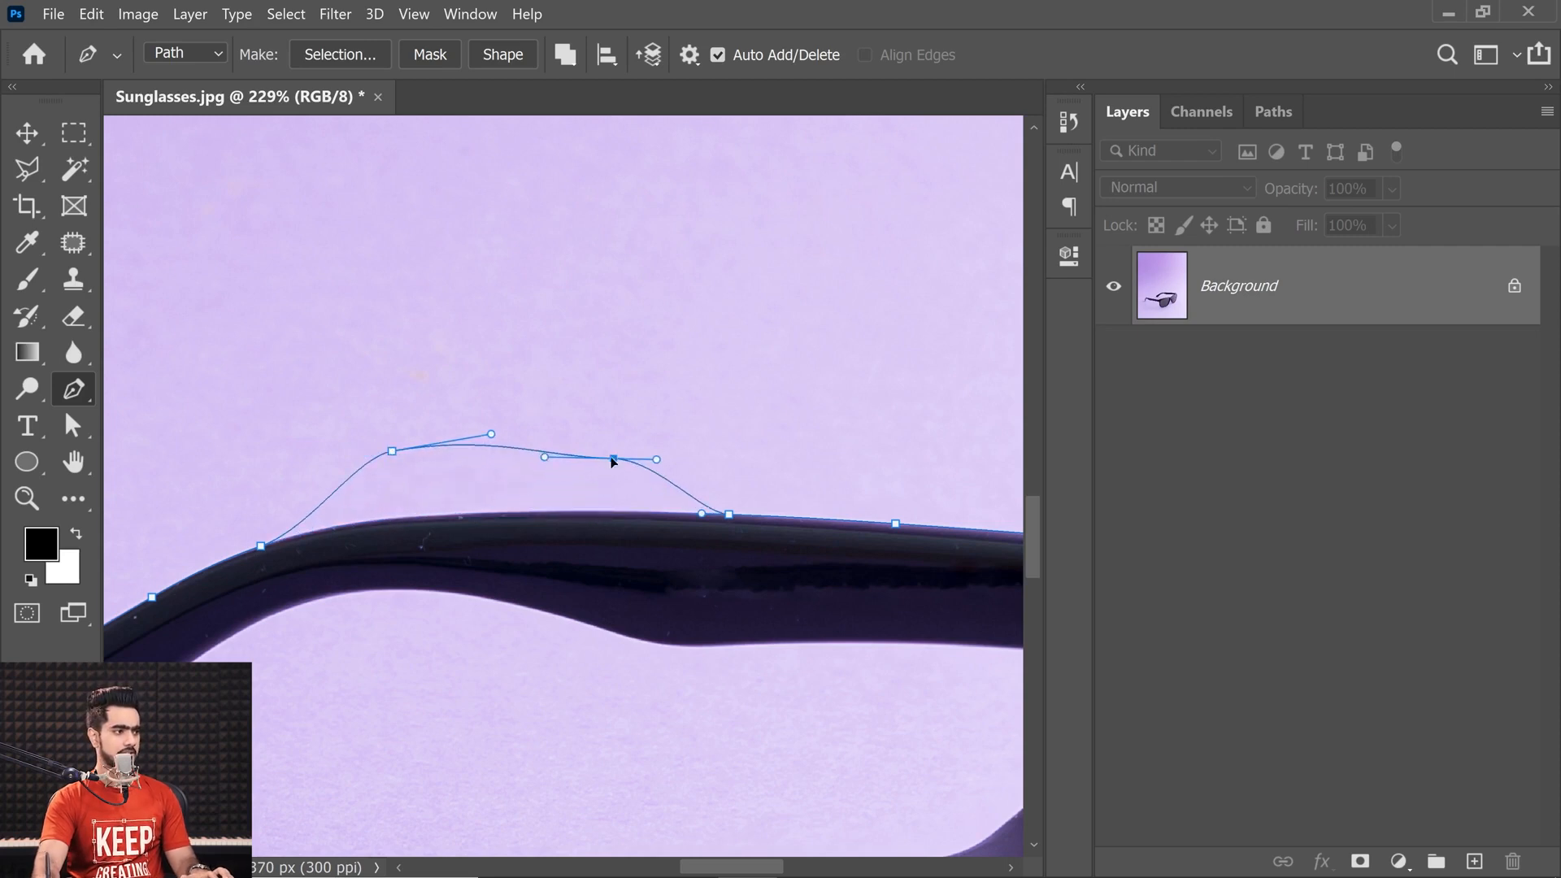
{"action": "left_click", "coordinate": [514, 449]}
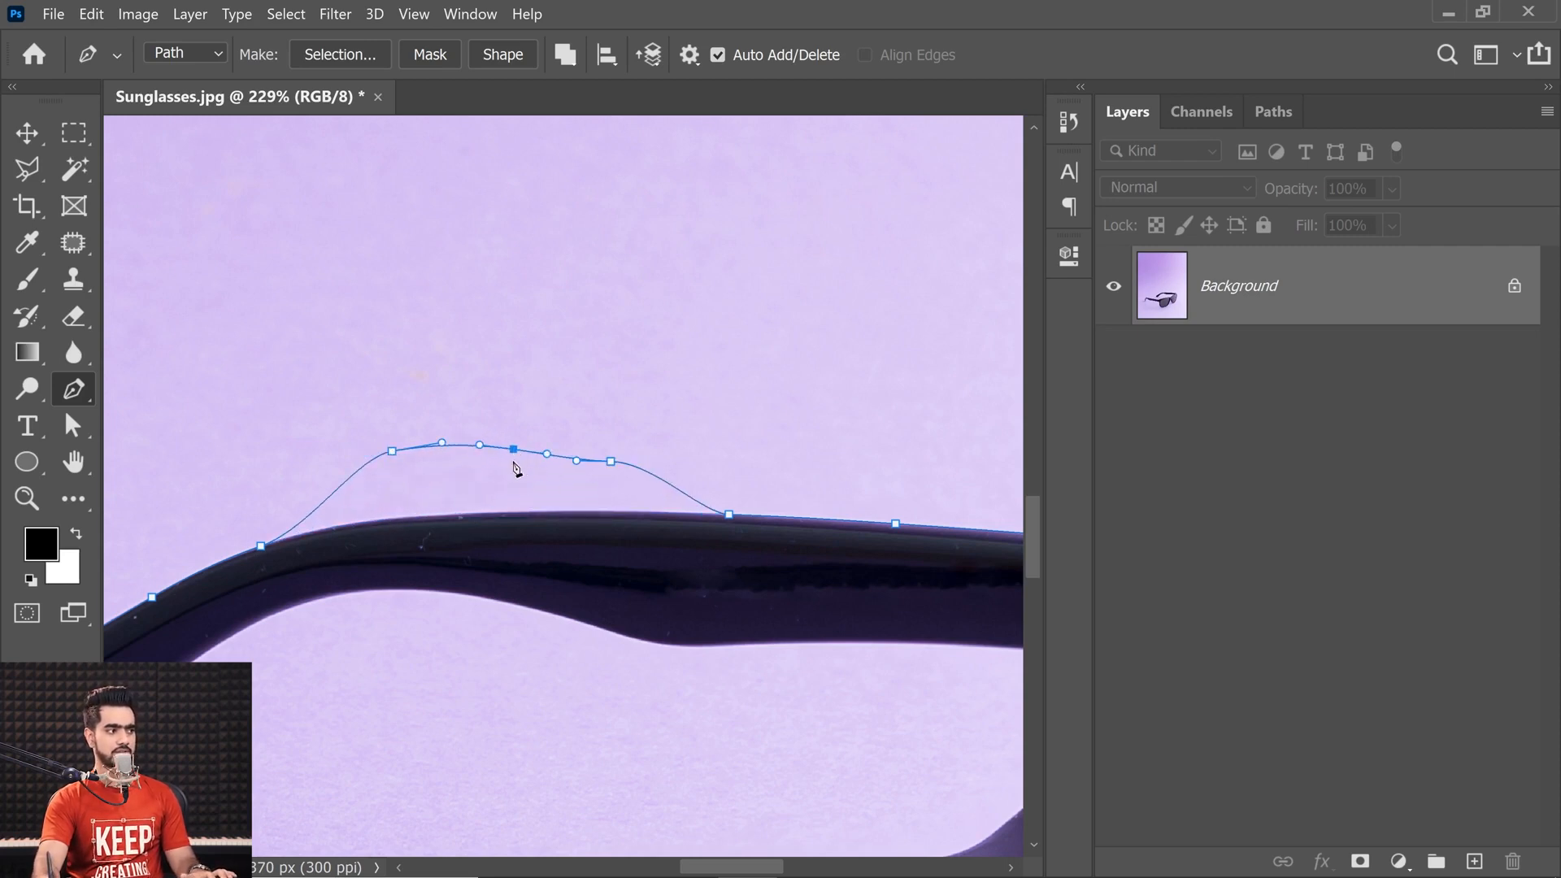
{"action": "left_click", "coordinate": [514, 450]}
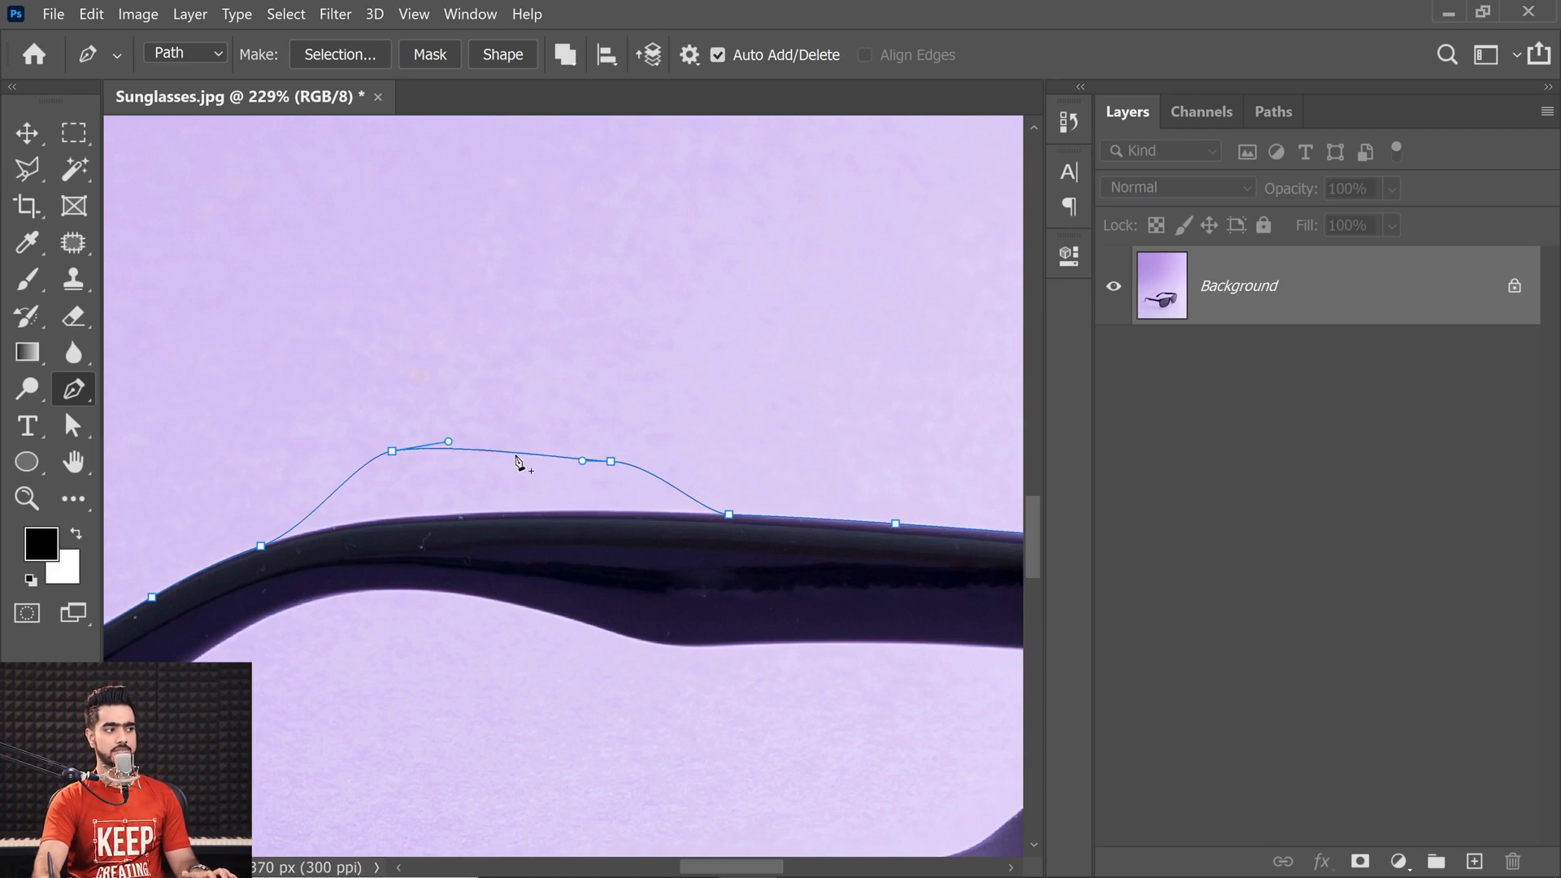
- Move the two displaced path points back onto the temple arm's upper edge with the Curvature Pen tool
{"action": "right_click", "coordinate": [79, 390]}
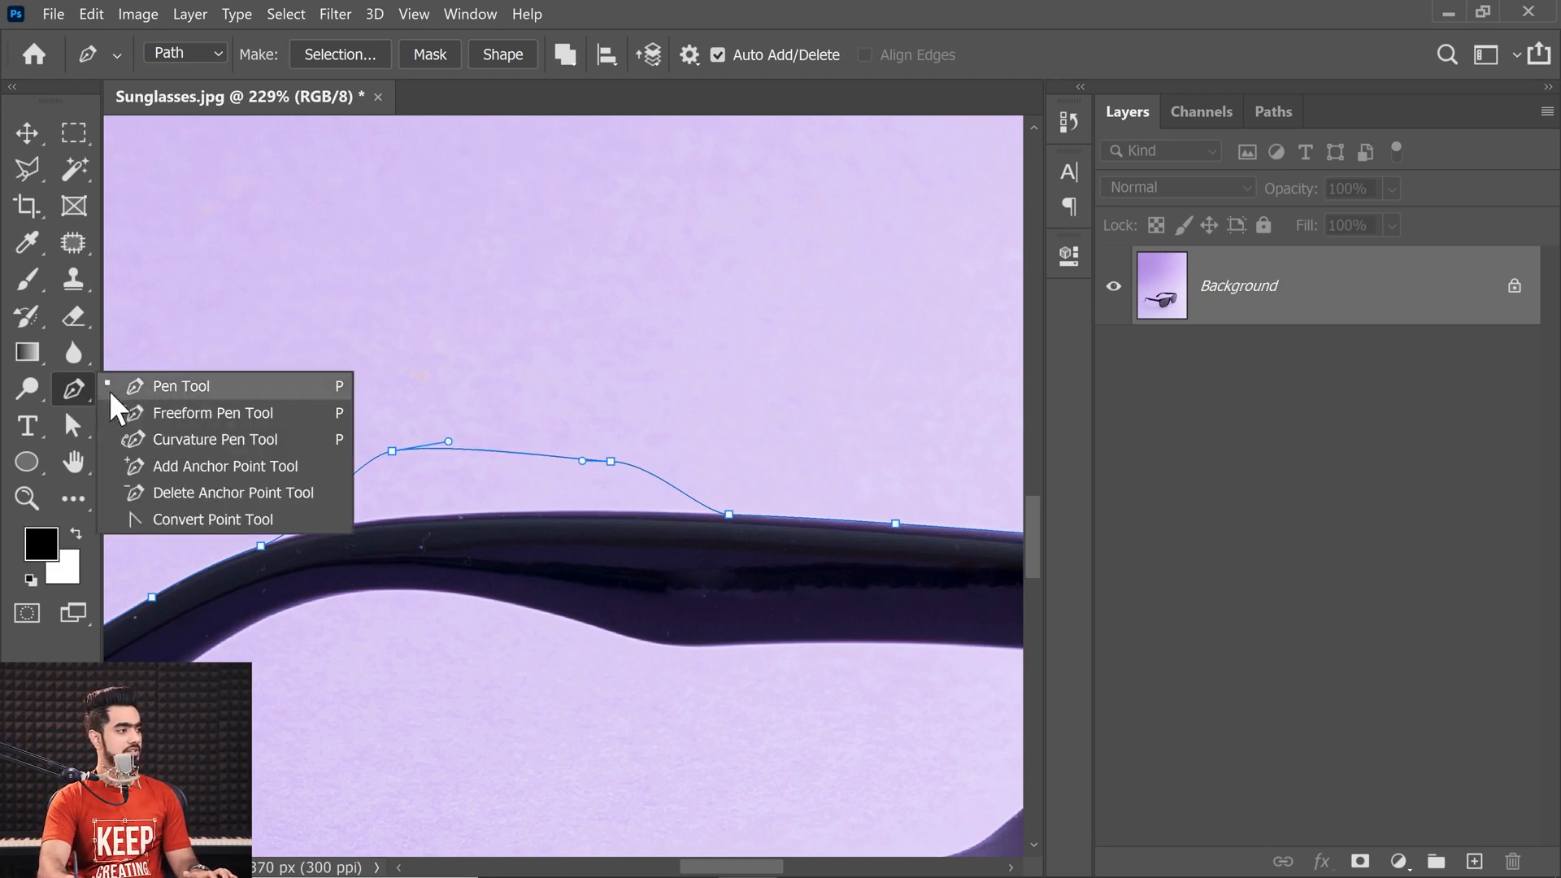
{"action": "left_click", "coordinate": [204, 442]}
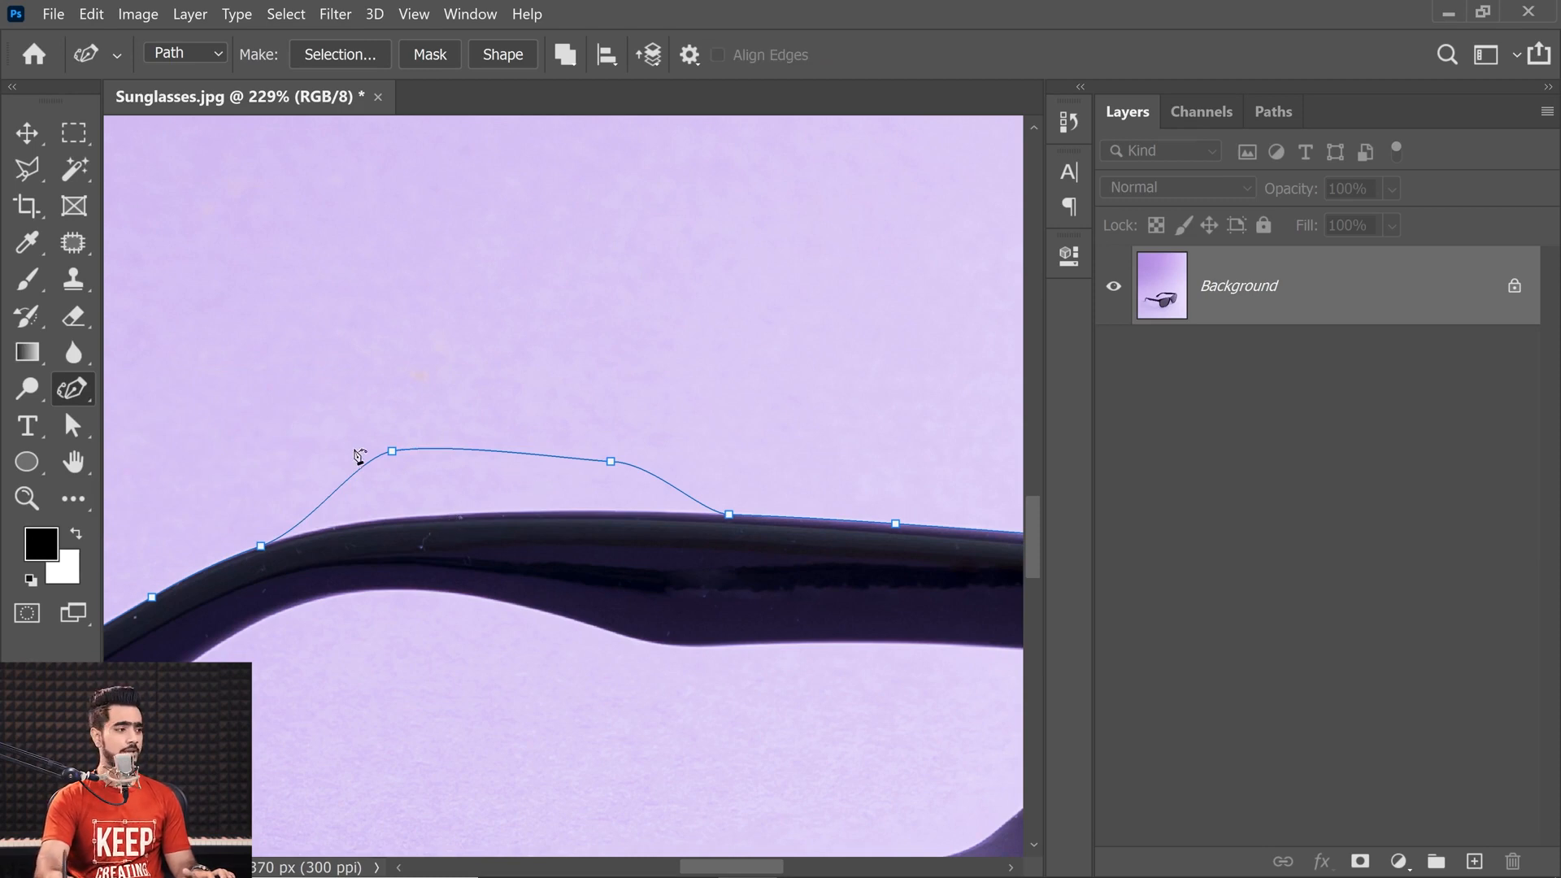
{"action": "left_click_drag", "start_coordinate": [391, 451], "coordinate": [396, 521]}
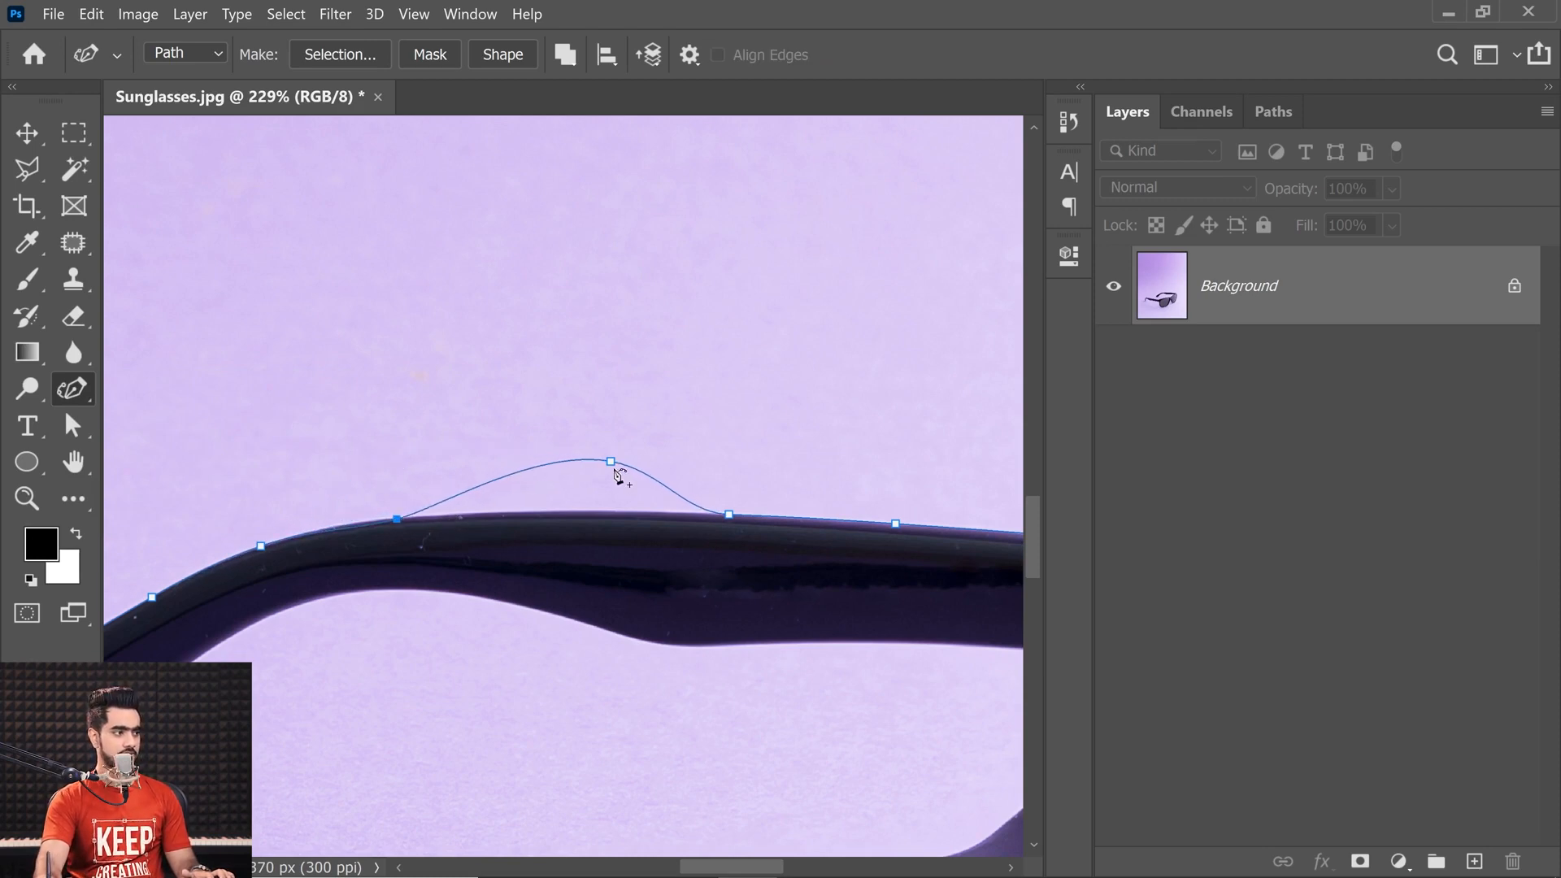
{"action": "left_click_drag", "start_coordinate": [611, 461], "coordinate": [605, 515]}
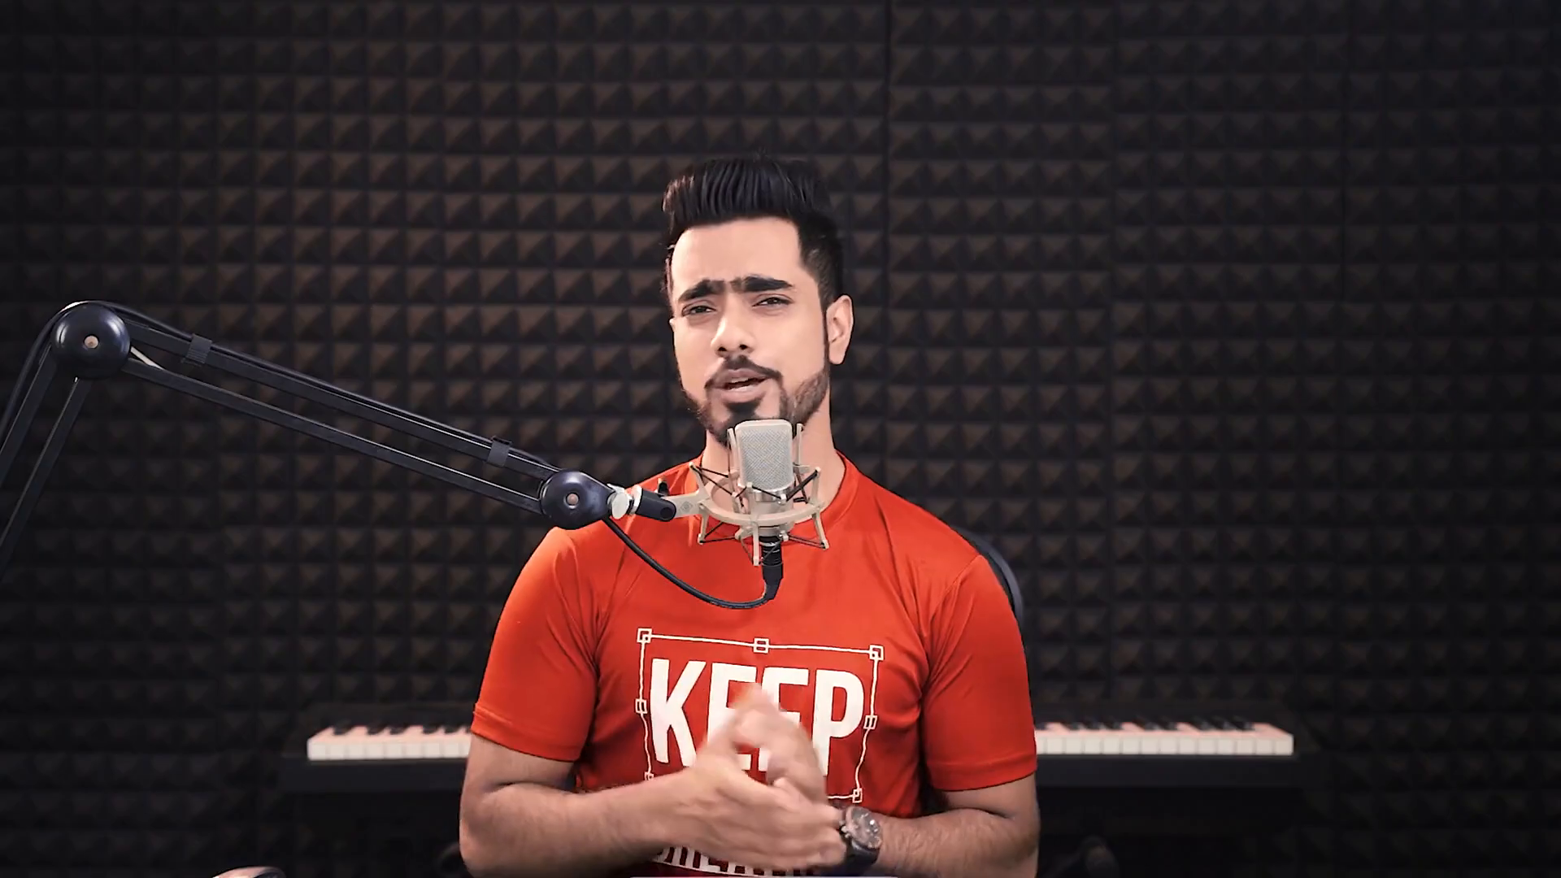